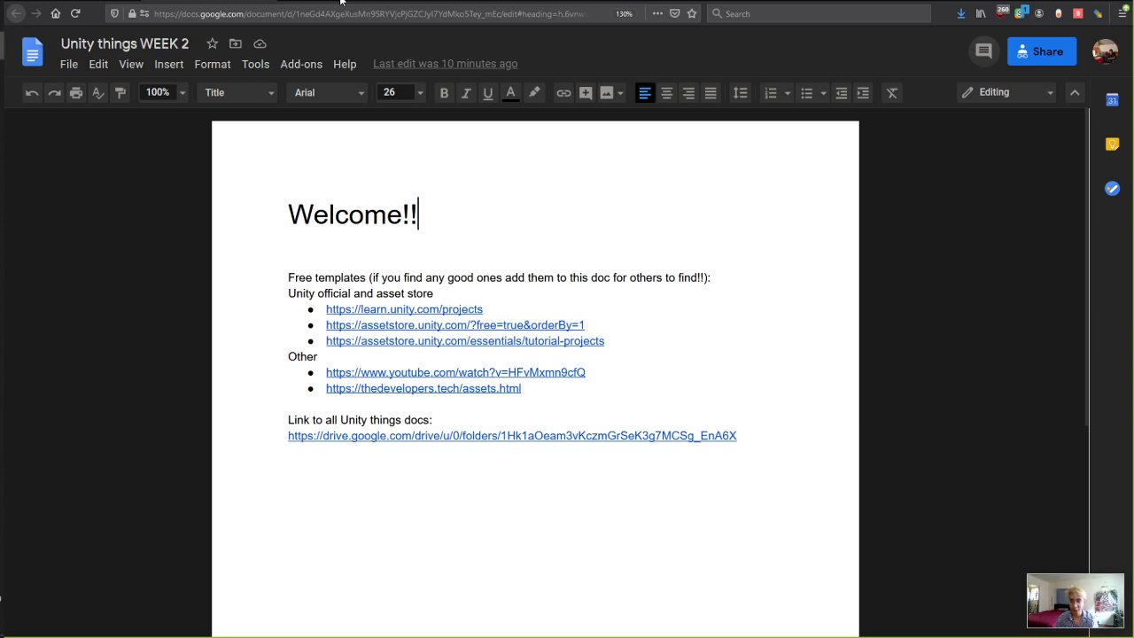
Open the Unity Things - WEEK 1 document from the Google Drive folder and scroll down its contents.
{"action": "left_click", "coordinate": [401, 258]}
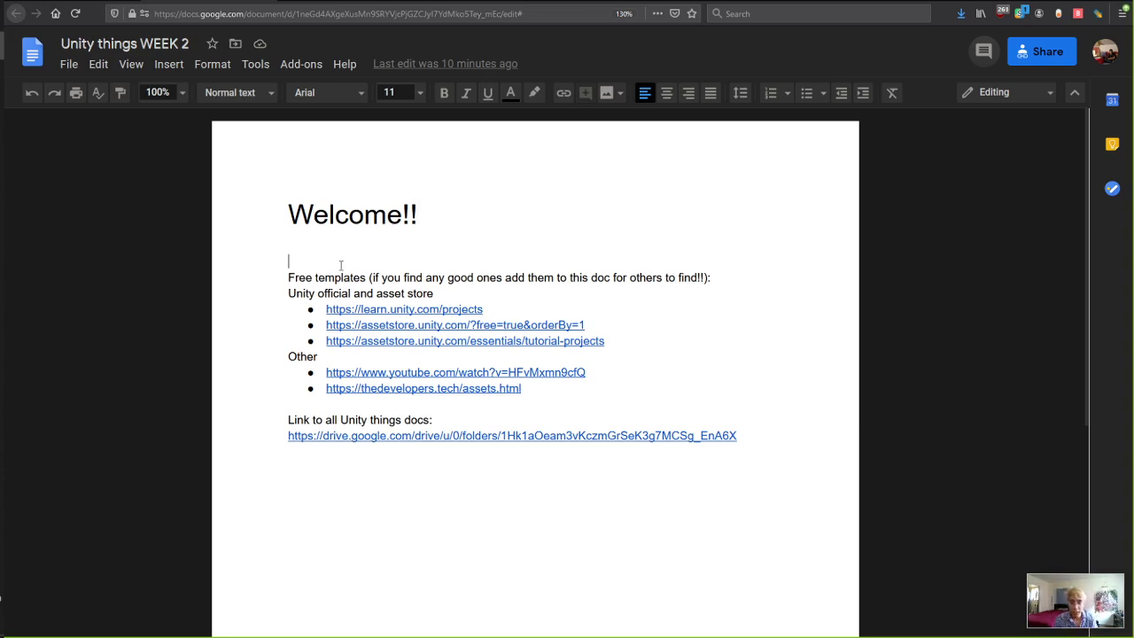
{"action": "left_click", "coordinate": [97, 3]}
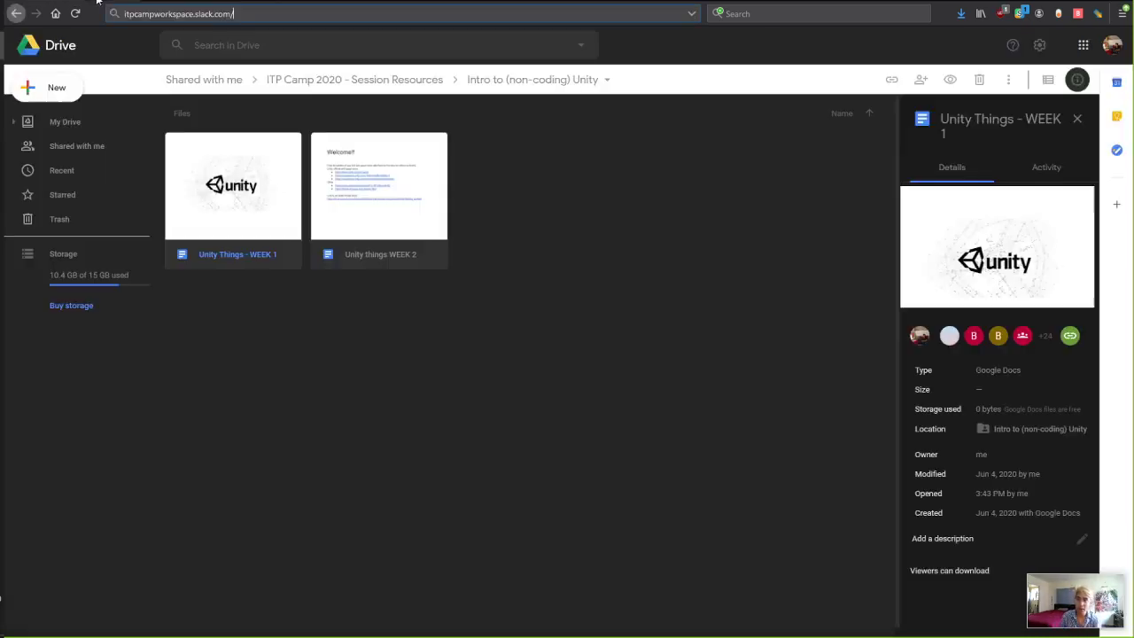
{"action": "double_click", "coordinate": [249, 214]}
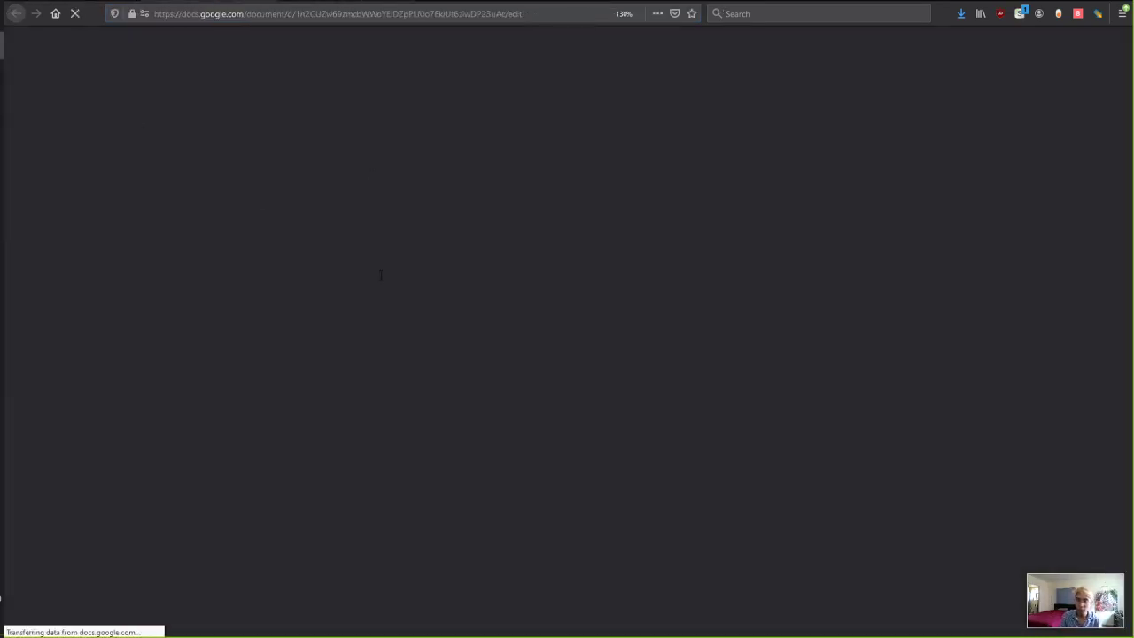
{"action": "scroll", "coordinate": [499, 292], "scroll_direction": "down", "scroll_amount": 6}
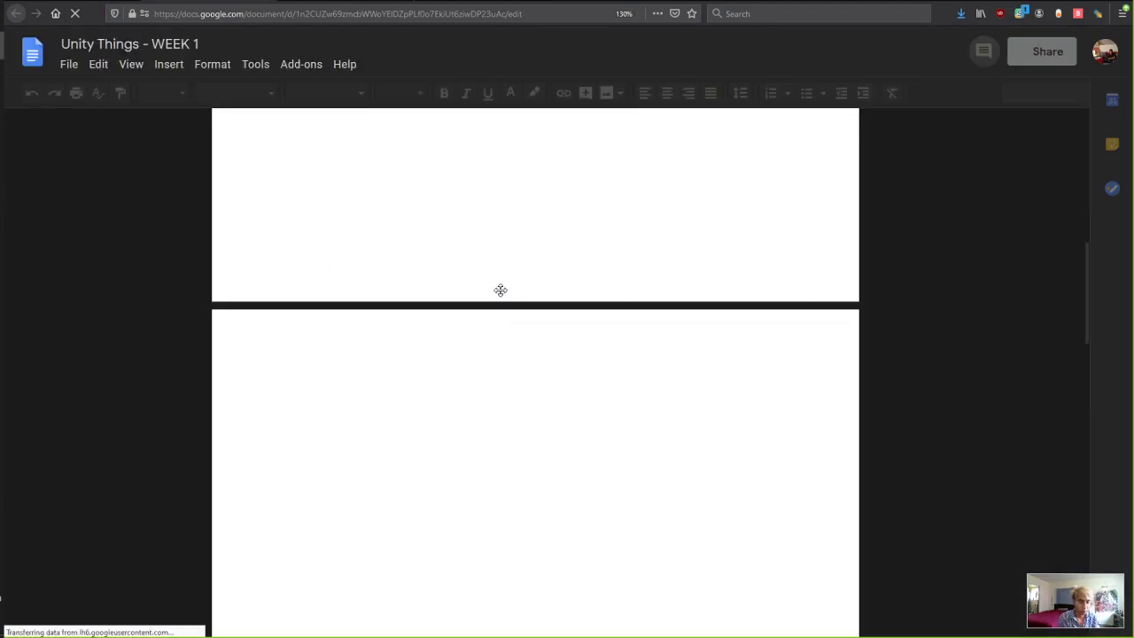
{"action": "scroll", "coordinate": [526, 379], "scroll_direction": "down", "scroll_amount": 5}
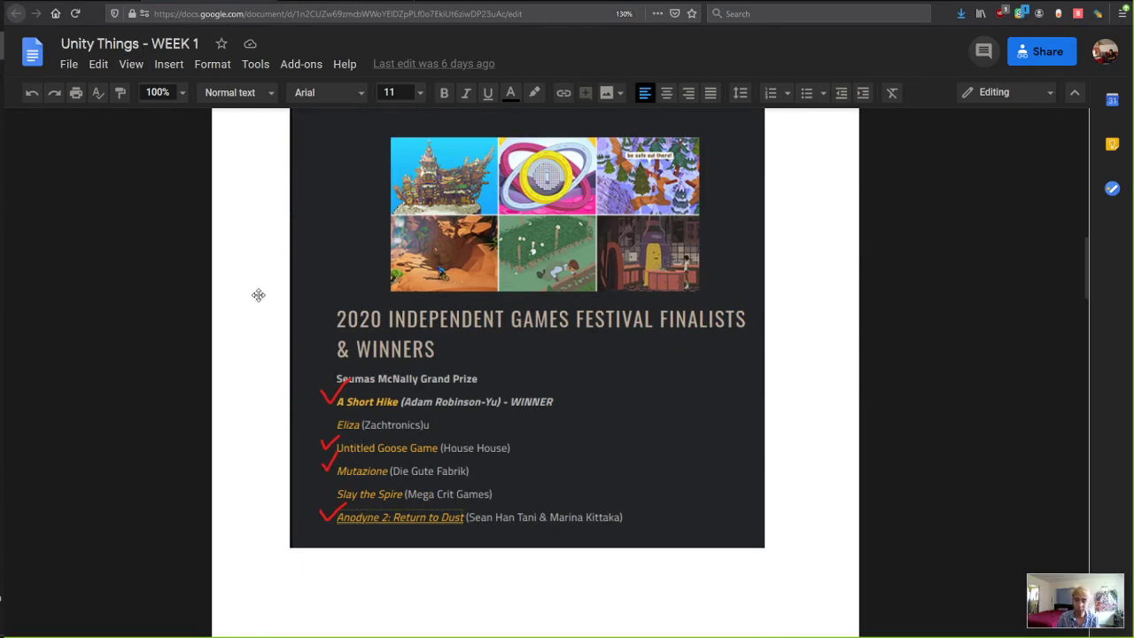
{"action": "scroll", "coordinate": [332, 354], "scroll_direction": "down", "scroll_amount": 1}
{"action": "scroll", "coordinate": [542, 356], "scroll_direction": "down", "scroll_amount": 5}
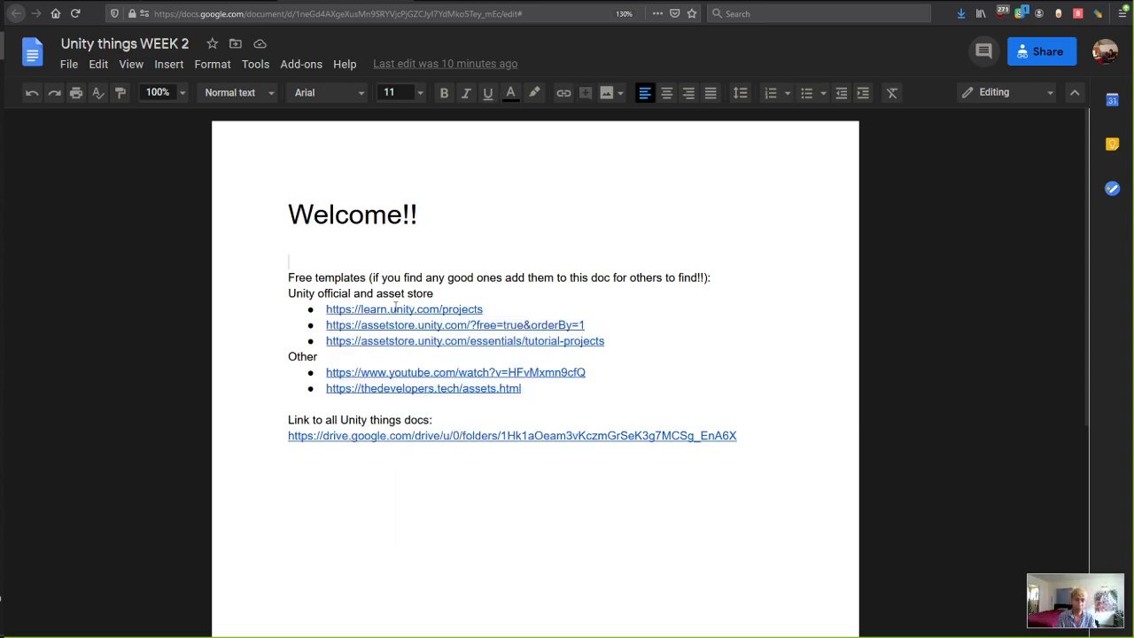
Follow the doc's free-assets link through to the Asset Store's Free Assets listing.
{"action": "left_click", "coordinate": [409, 328]}
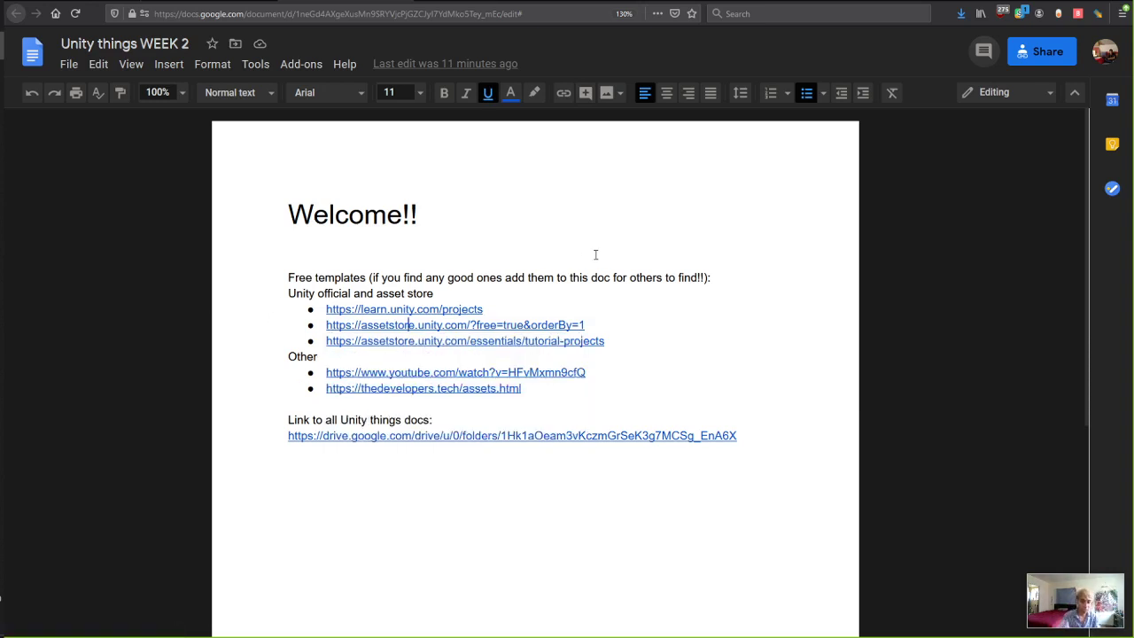
{"action": "key", "text": "ctrl+Tab"}
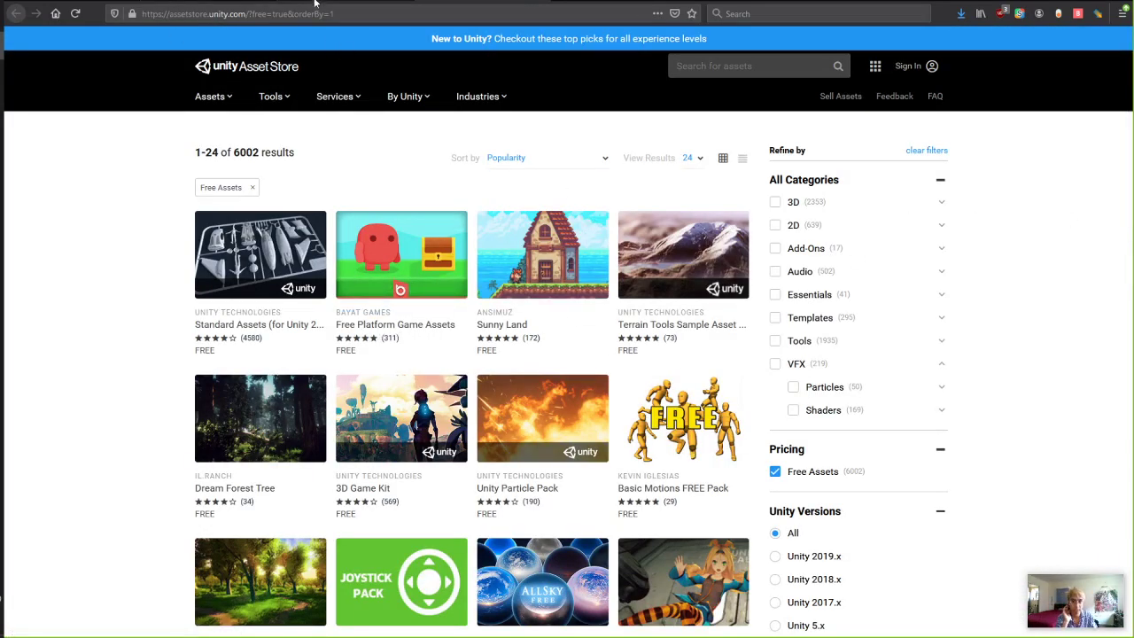
{"action": "key", "text": "ctrl+shift+Tab"}
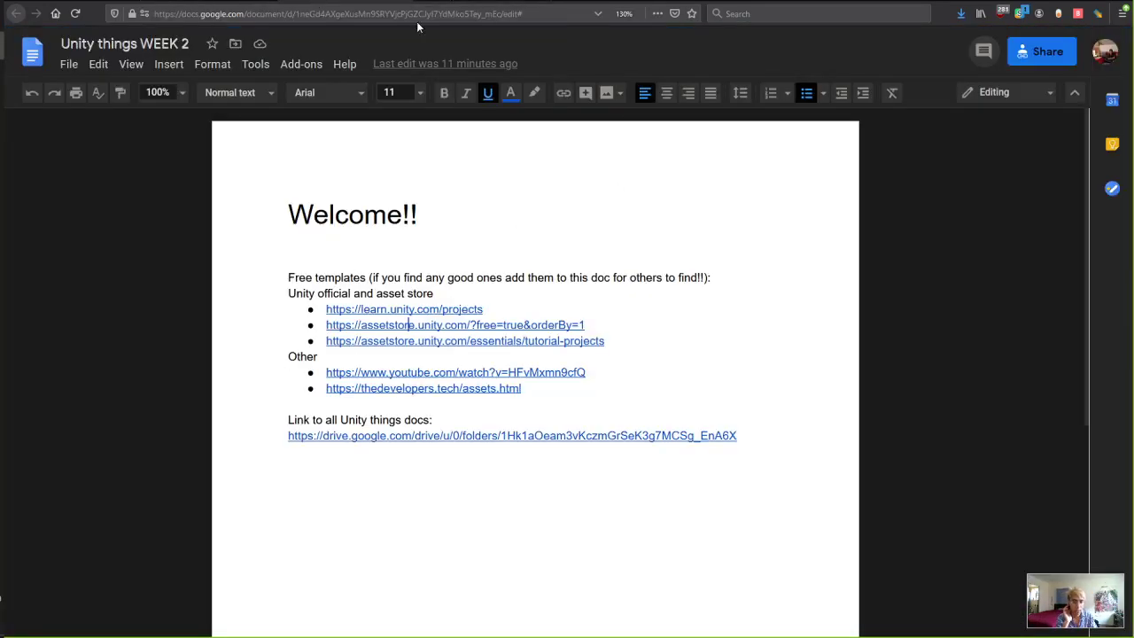
{"action": "left_click", "coordinate": [406, 14]}
{"action": "key", "text": "alt+Tab"}
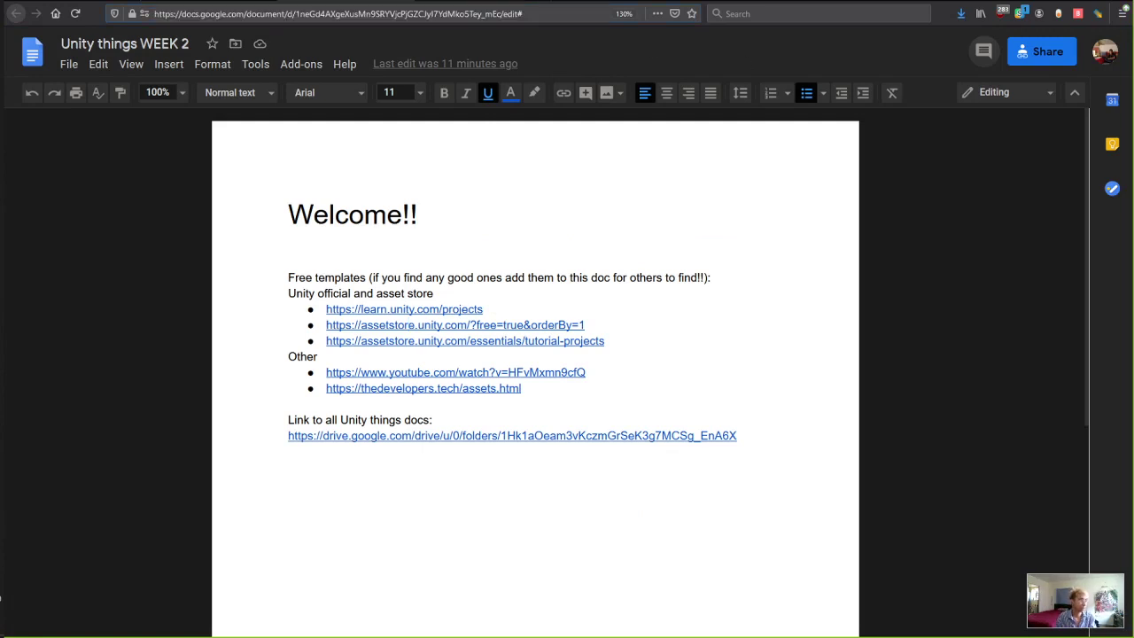
{"action": "scroll", "coordinate": [679, 430], "scroll_direction": "down", "scroll_amount": 3}
{"action": "scroll", "coordinate": [679, 430], "scroll_direction": "up", "scroll_amount": 3}
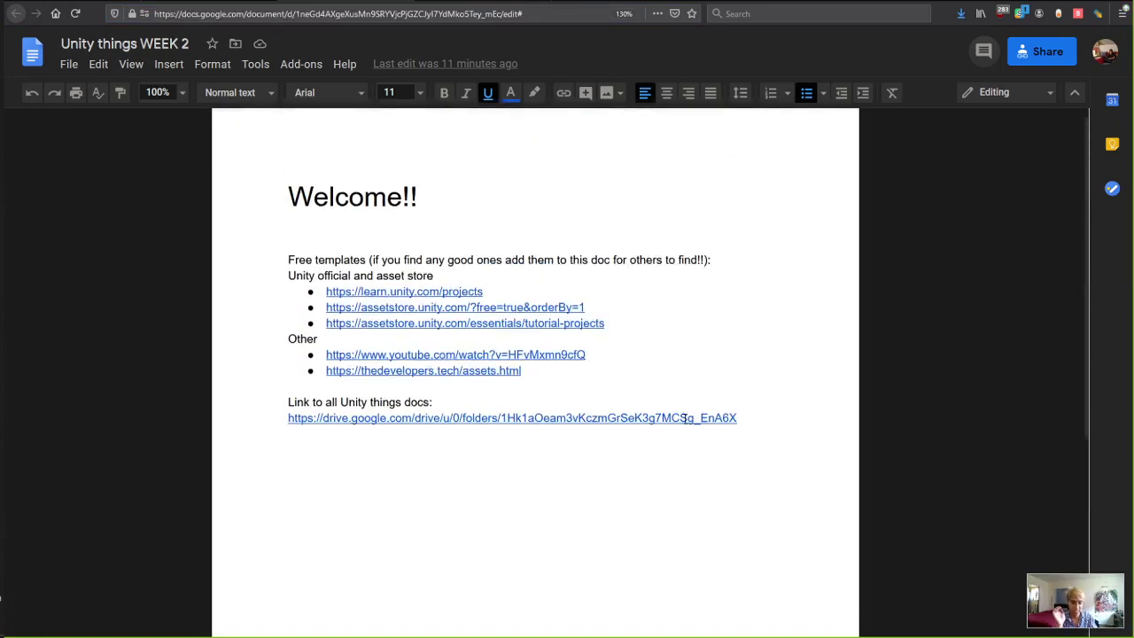
{"action": "left_click", "coordinate": [460, 2]}
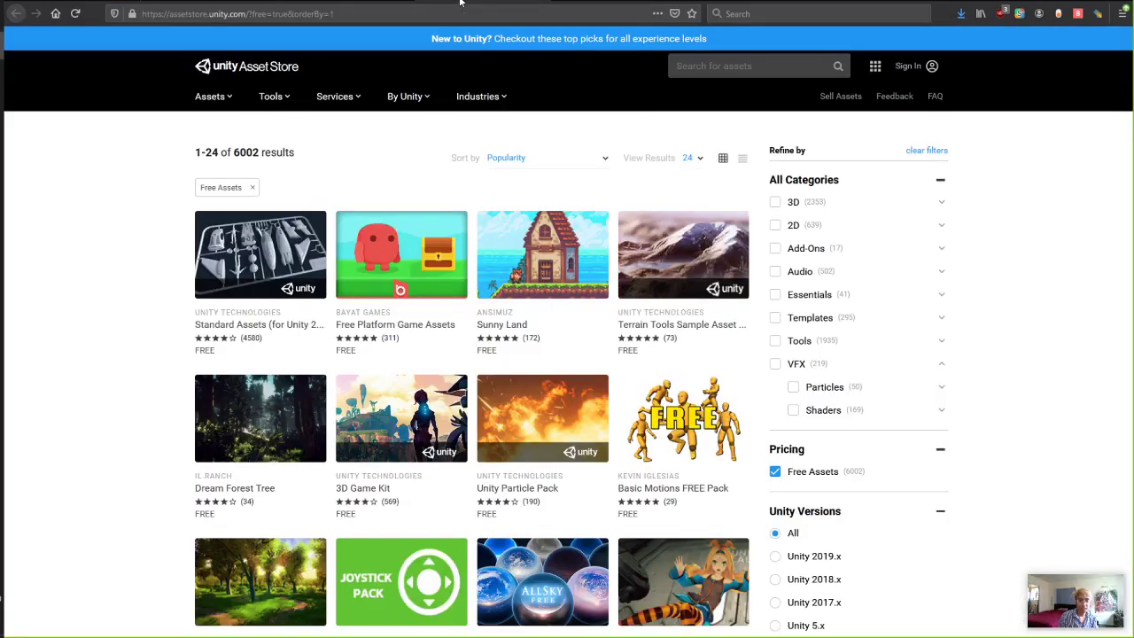
Scroll through the free assets results grid, sorted by popularity.
{"action": "scroll", "coordinate": [545, 314], "scroll_direction": "down", "scroll_amount": 2}
{"action": "scroll", "coordinate": [545, 313], "scroll_direction": "down", "scroll_amount": 10}
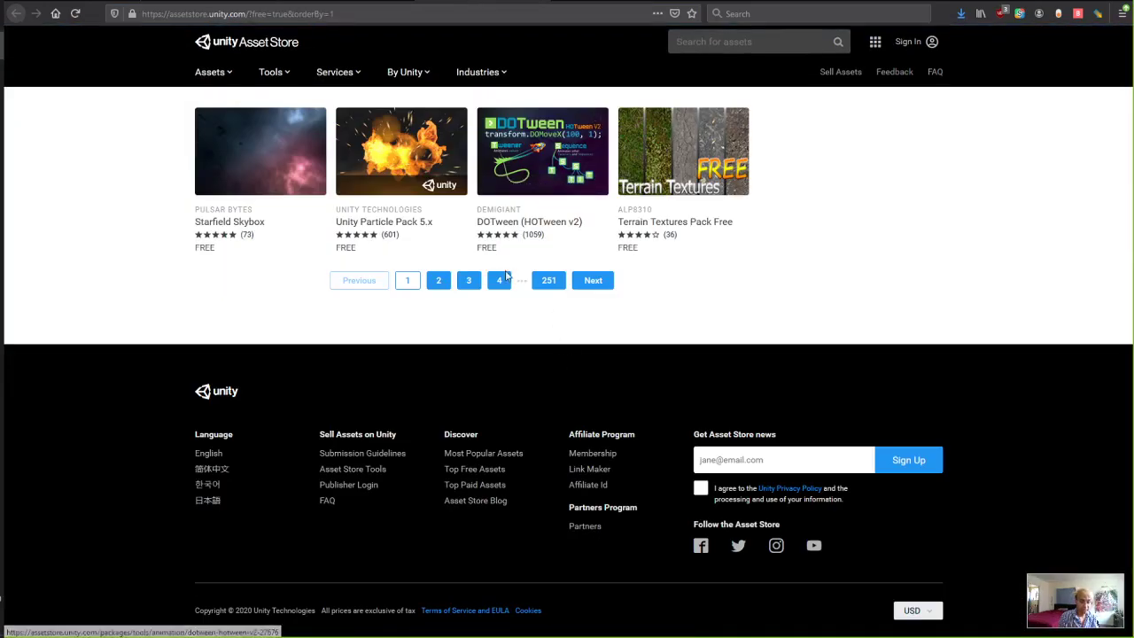
{"action": "scroll", "coordinate": [487, 399], "scroll_direction": "up", "scroll_amount": 1}
{"action": "scroll", "coordinate": [487, 400], "scroll_direction": "up", "scroll_amount": 10}
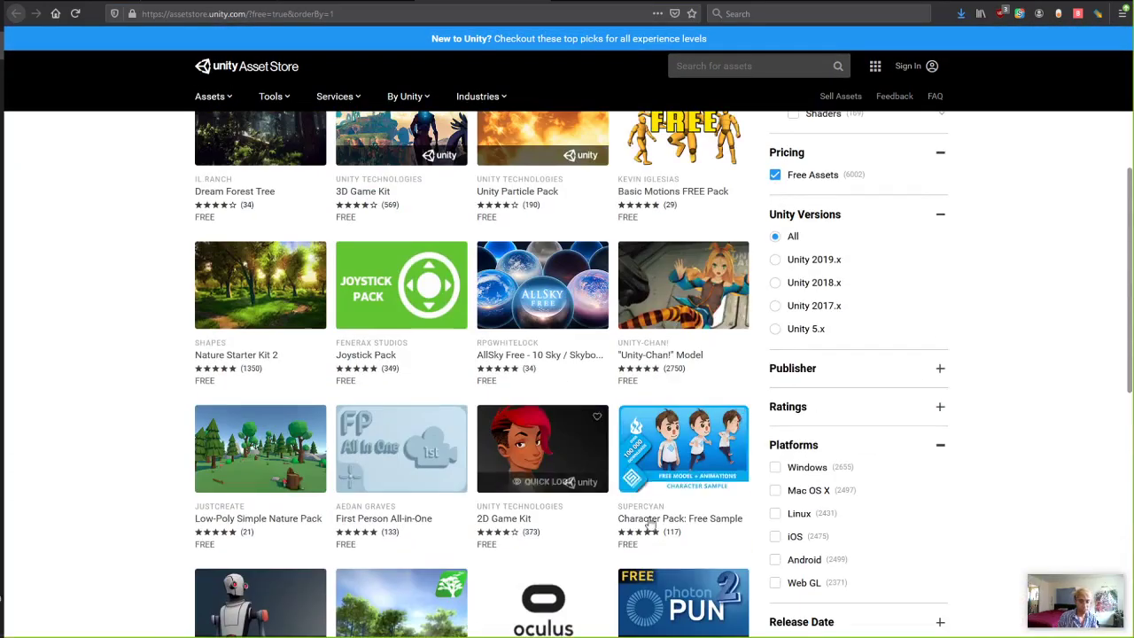
{"action": "scroll", "coordinate": [529, 415], "scroll_direction": "up", "scroll_amount": 1}
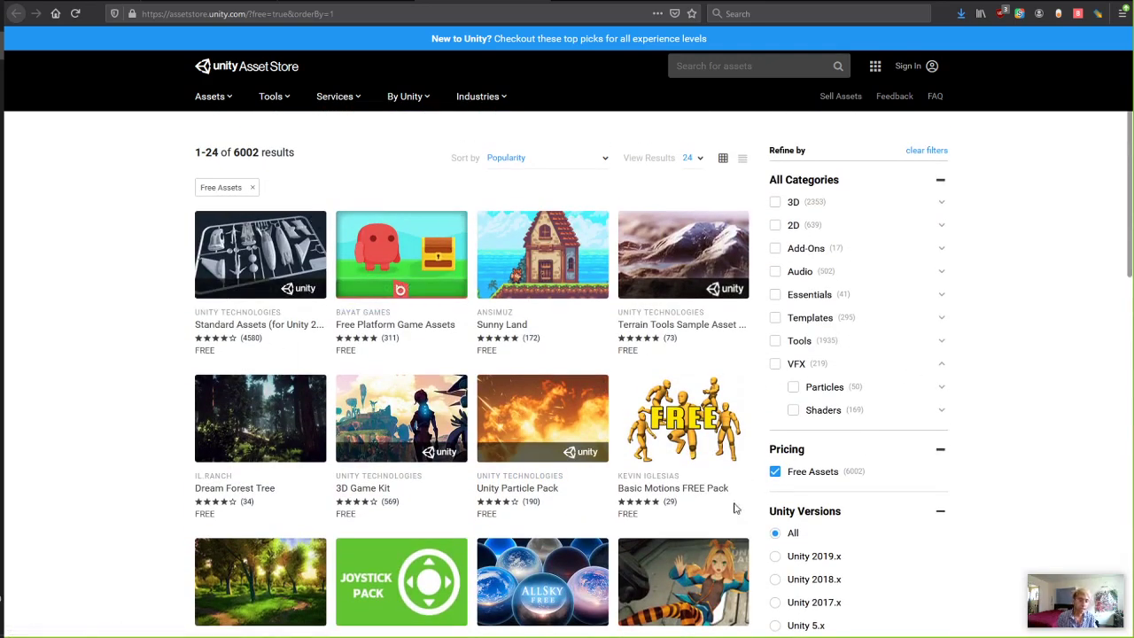
{"action": "scroll", "coordinate": [531, 389], "scroll_direction": "down", "scroll_amount": 1}
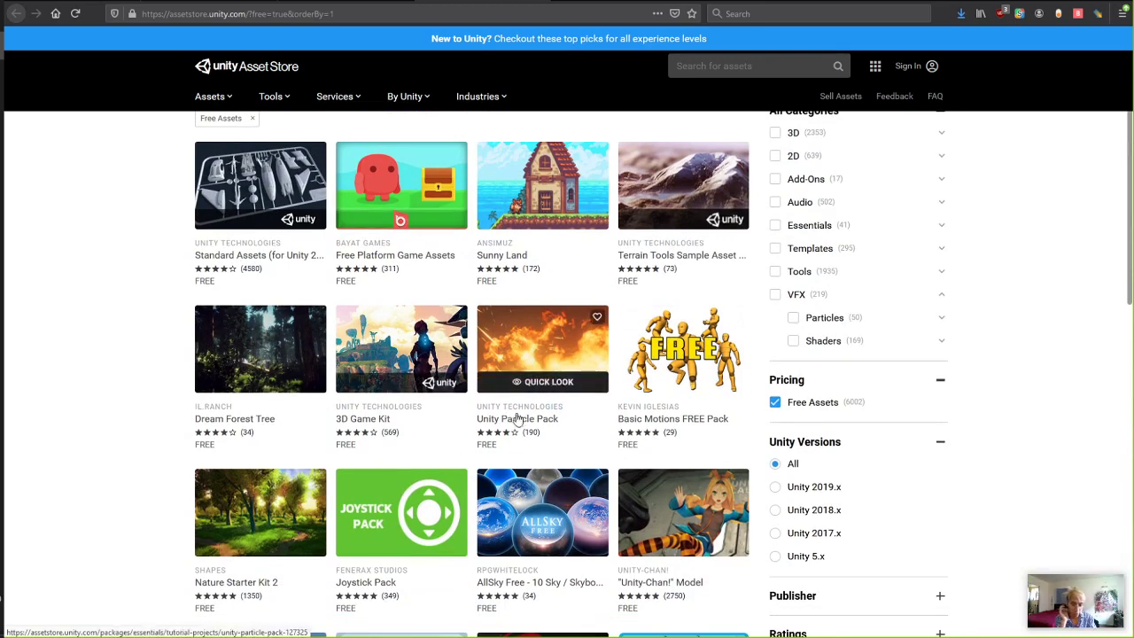
{"action": "left_click_drag", "start_coordinate": [477, 407], "coordinate": [567, 407]}
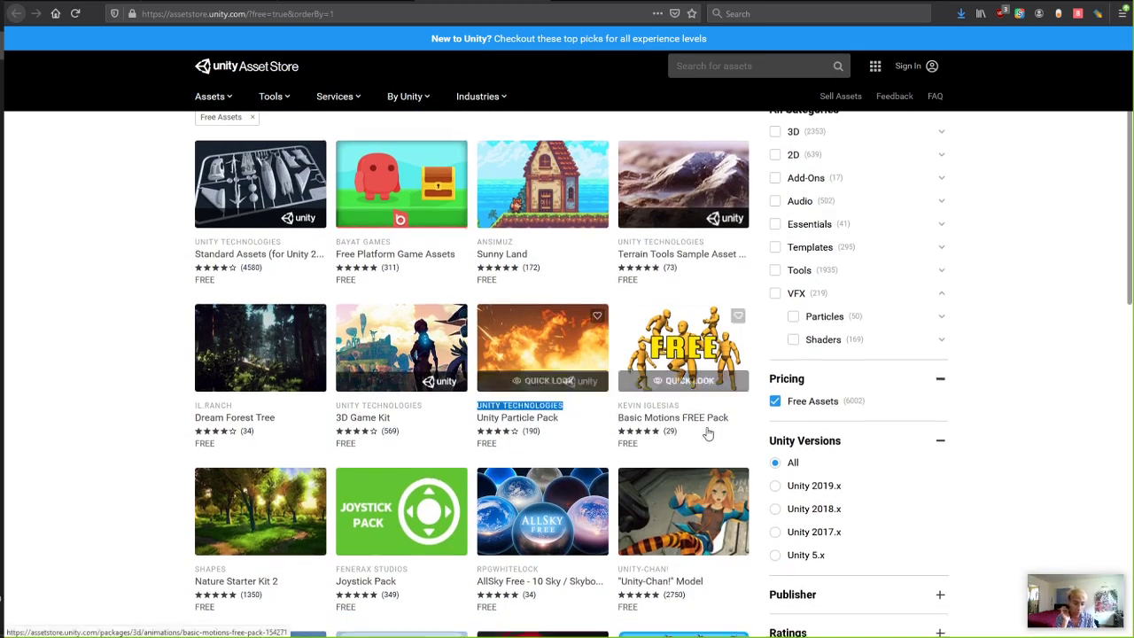
{"action": "scroll", "coordinate": [549, 496], "scroll_direction": "down", "scroll_amount": 3}
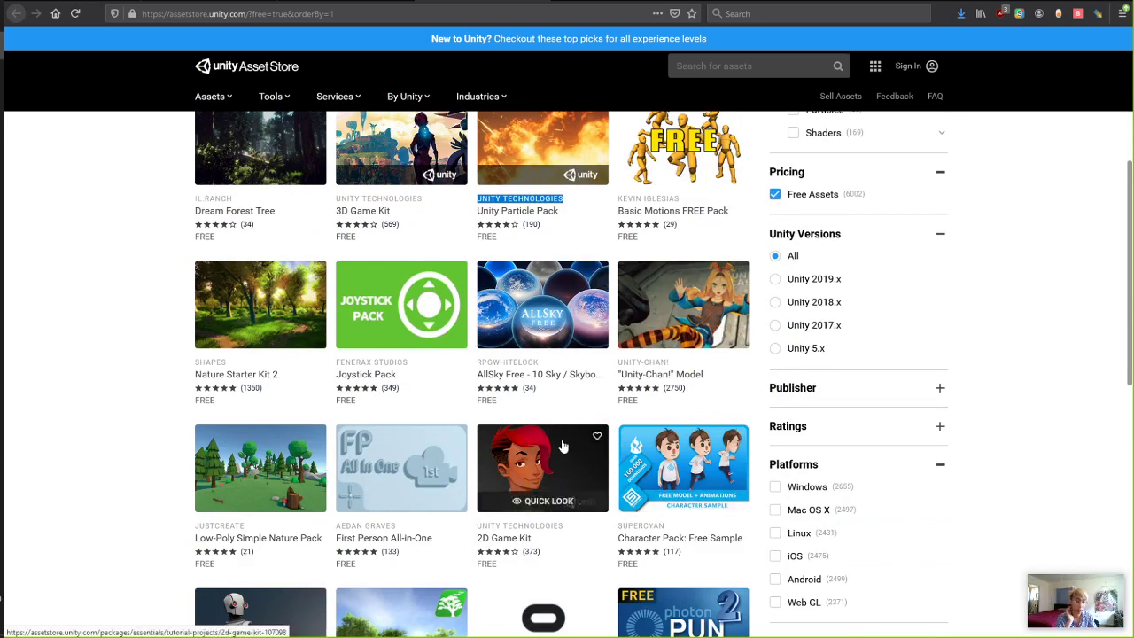
{"action": "scroll", "coordinate": [126, 391], "scroll_direction": "down", "scroll_amount": 1}
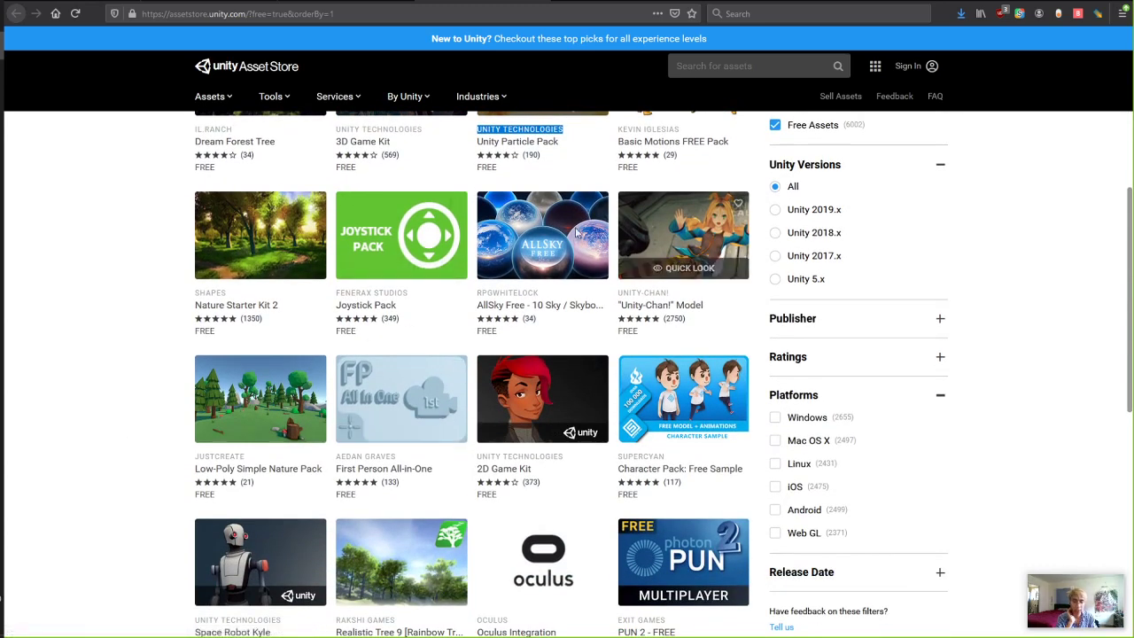
{"action": "scroll", "coordinate": [808, 270], "scroll_direction": "up", "scroll_amount": 2}
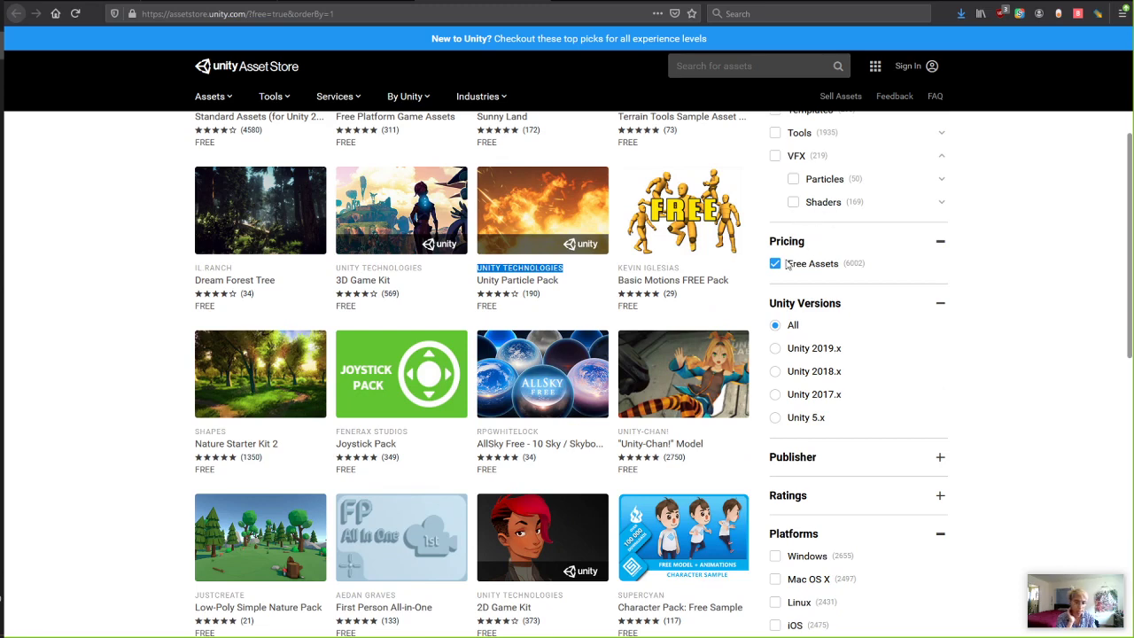
{"action": "left_click", "coordinate": [777, 276]}
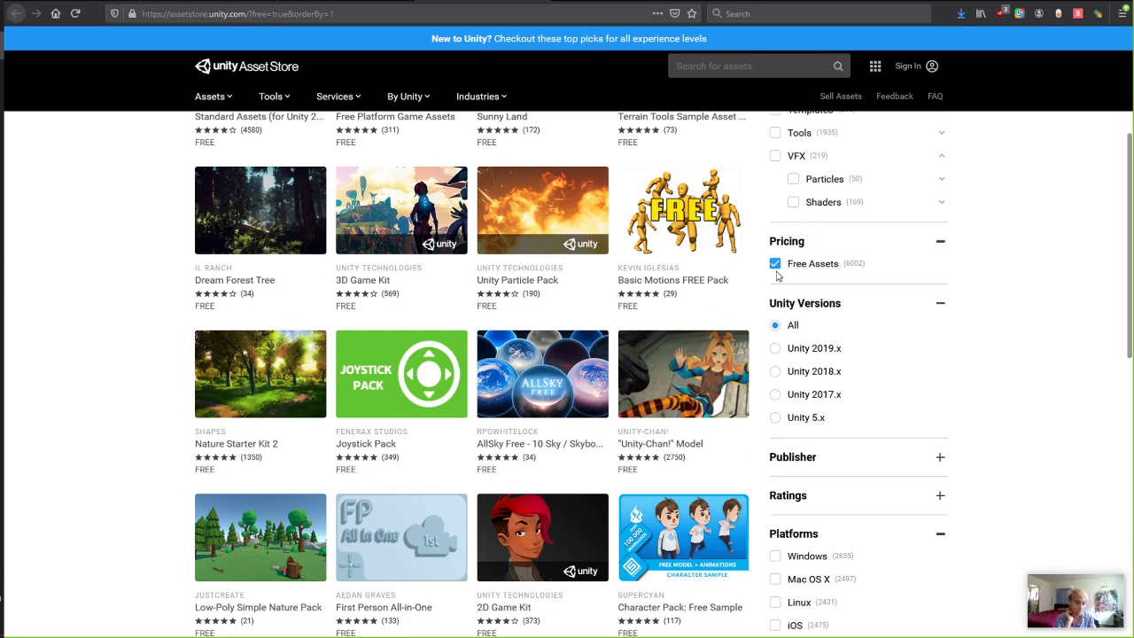
Uncheck Free Assets to list all 60586 assets, browse them, then return to the WEEK 2 doc.
{"action": "left_click", "coordinate": [777, 265]}
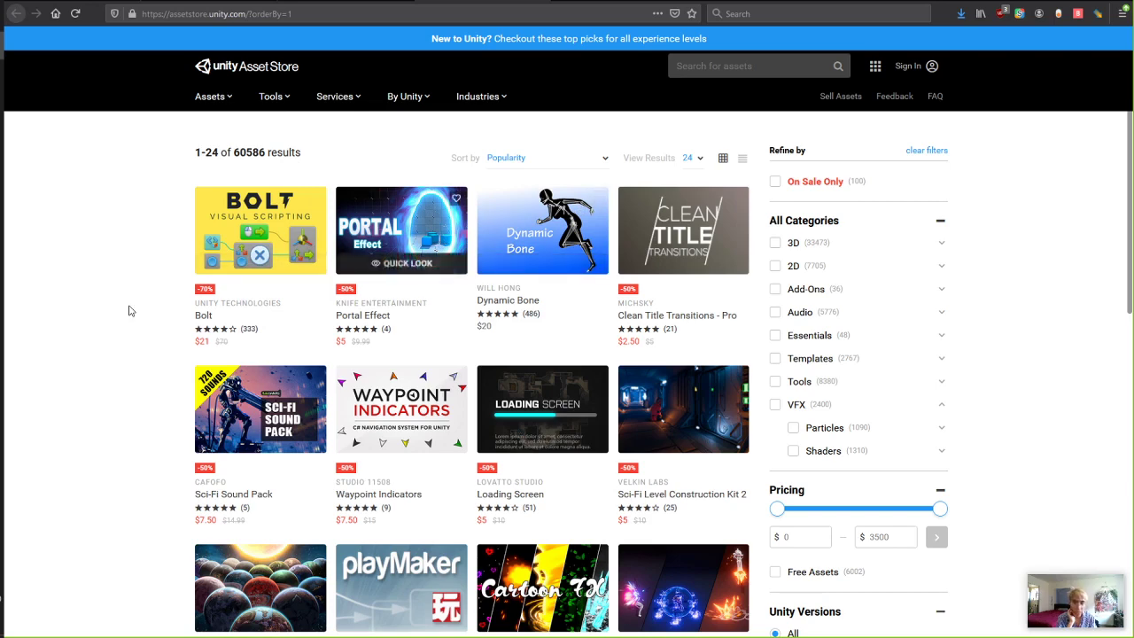
{"action": "scroll", "coordinate": [133, 301], "scroll_direction": "down", "scroll_amount": 4}
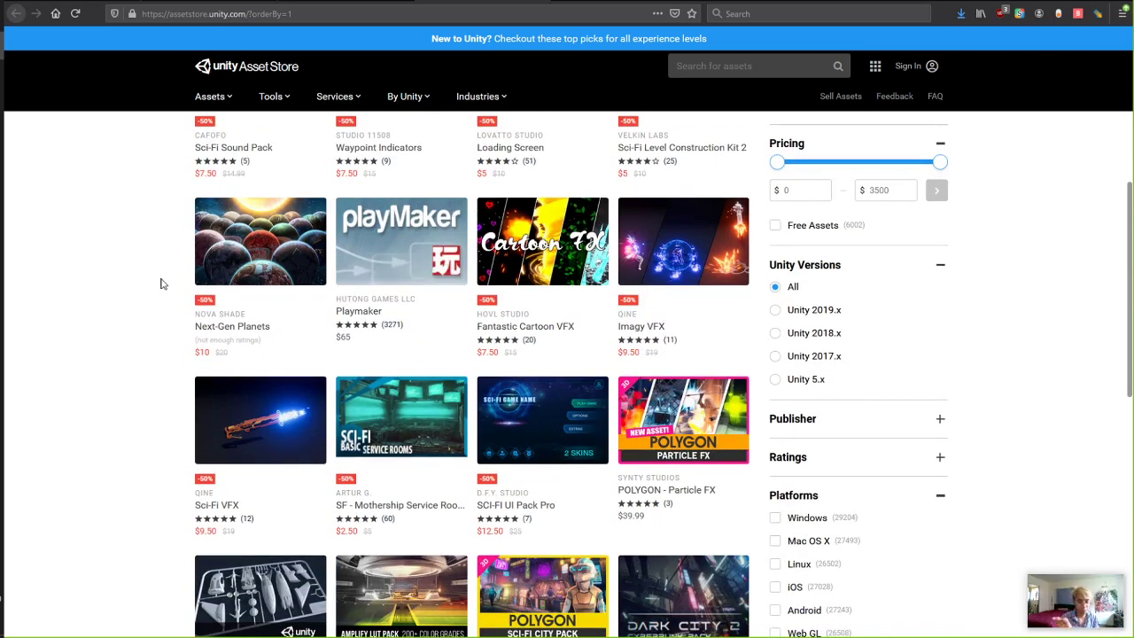
{"action": "scroll", "coordinate": [470, 289], "scroll_direction": "down", "scroll_amount": 4}
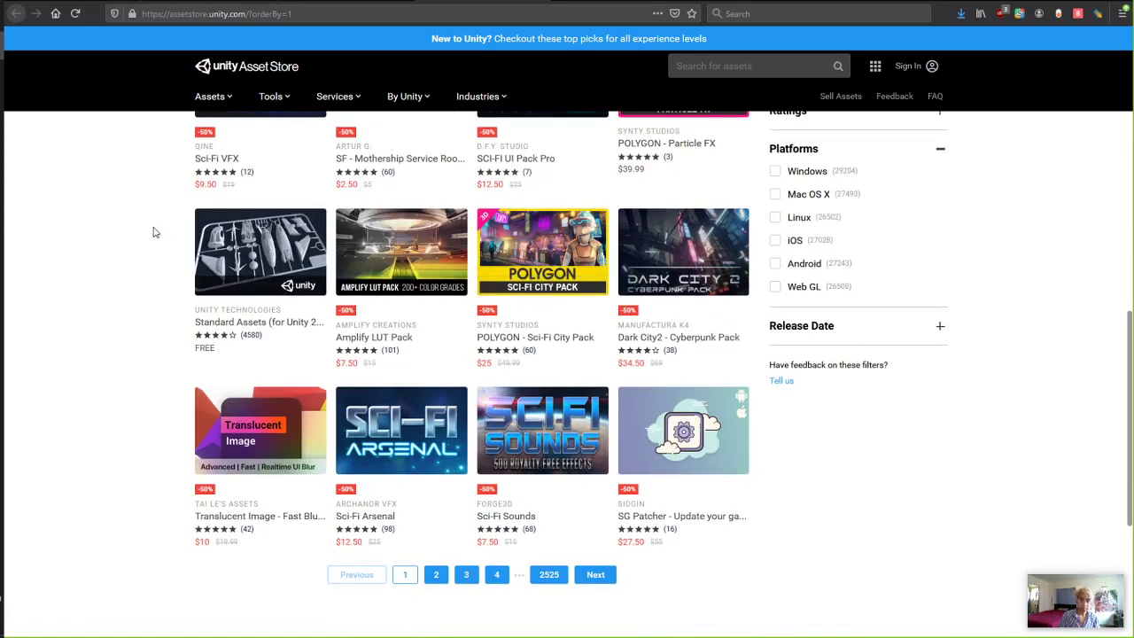
{"action": "key", "text": "ctrl+Tab"}
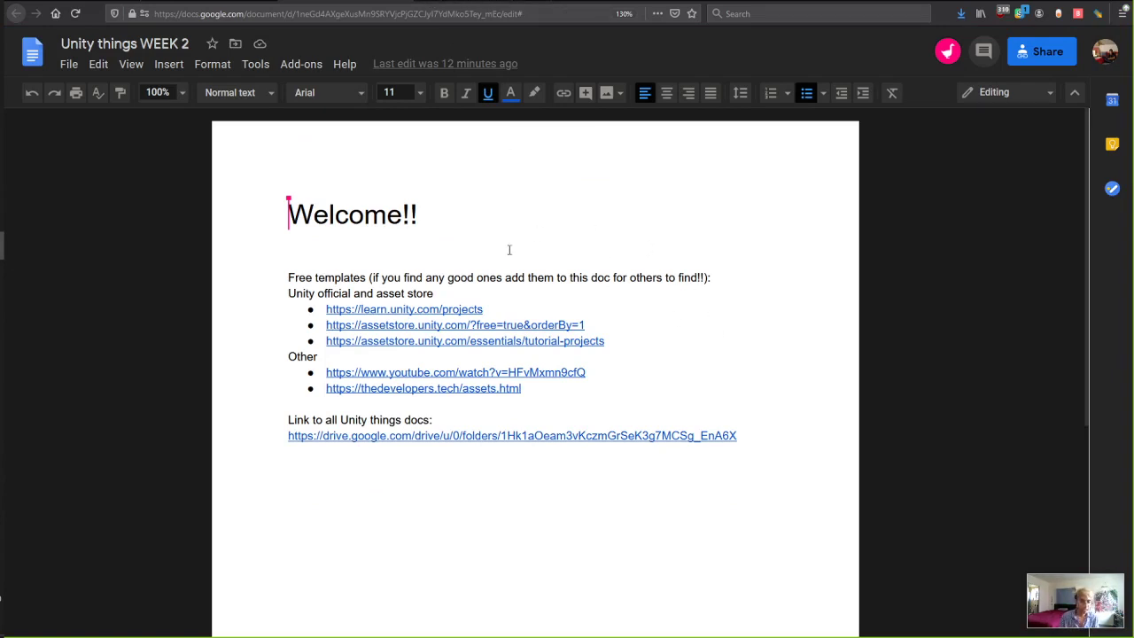
{"action": "left_click_drag", "start_coordinate": [640, 349], "coordinate": [329, 306]}
{"action": "left_click", "coordinate": [502, 349]}
{"action": "left_click", "coordinate": [454, 340]}
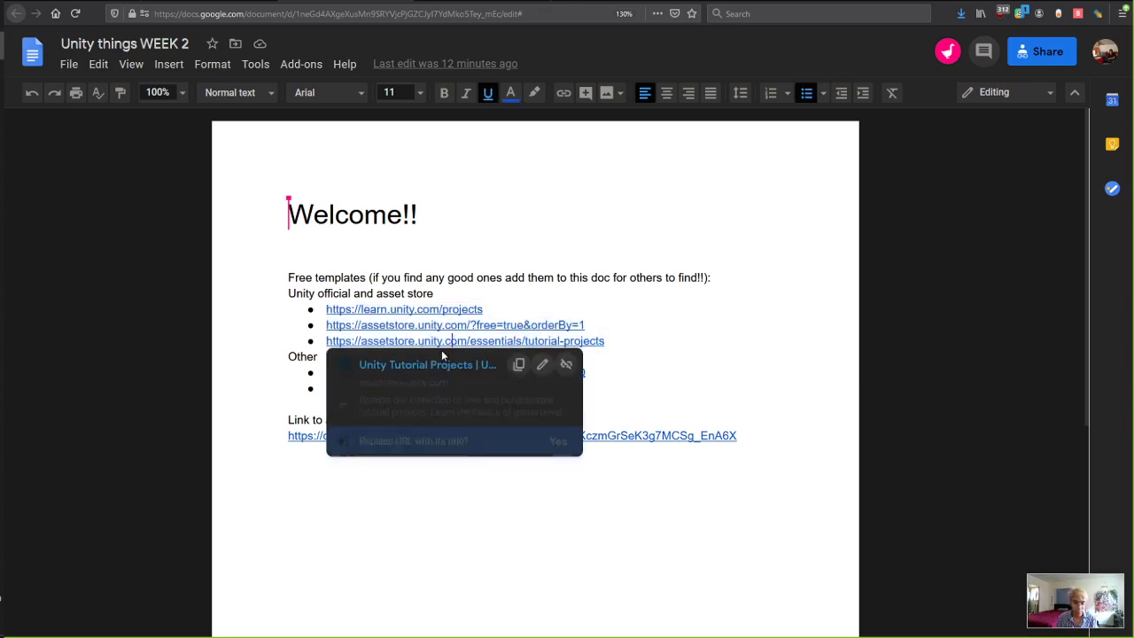
{"action": "left_click", "coordinate": [451, 369]}
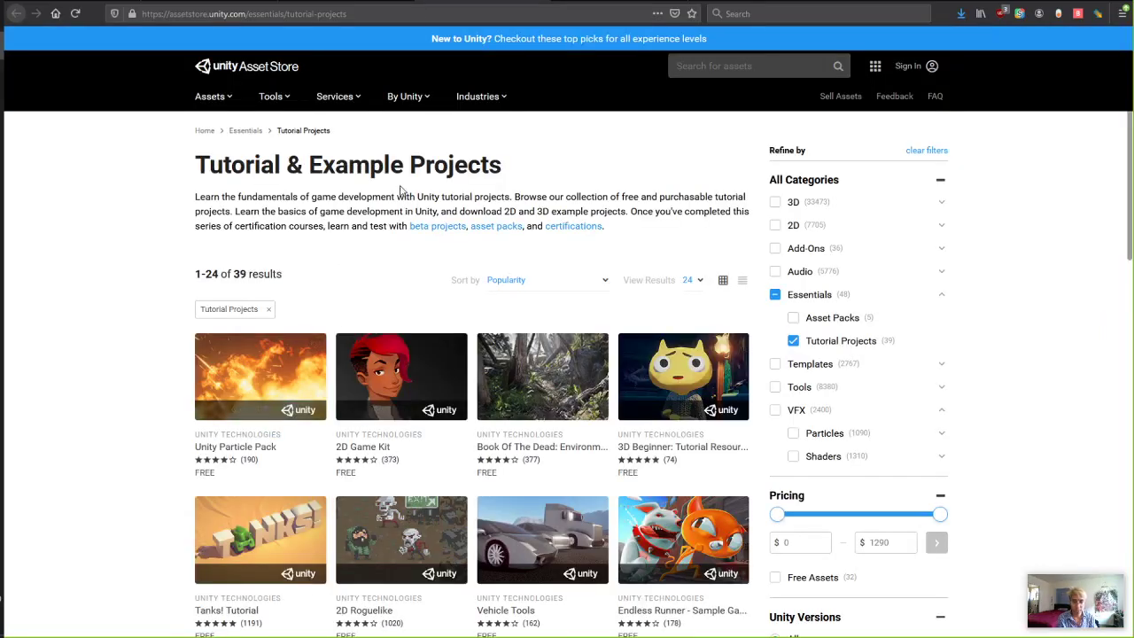
{"action": "scroll", "coordinate": [401, 190], "scroll_direction": "down", "scroll_amount": 5}
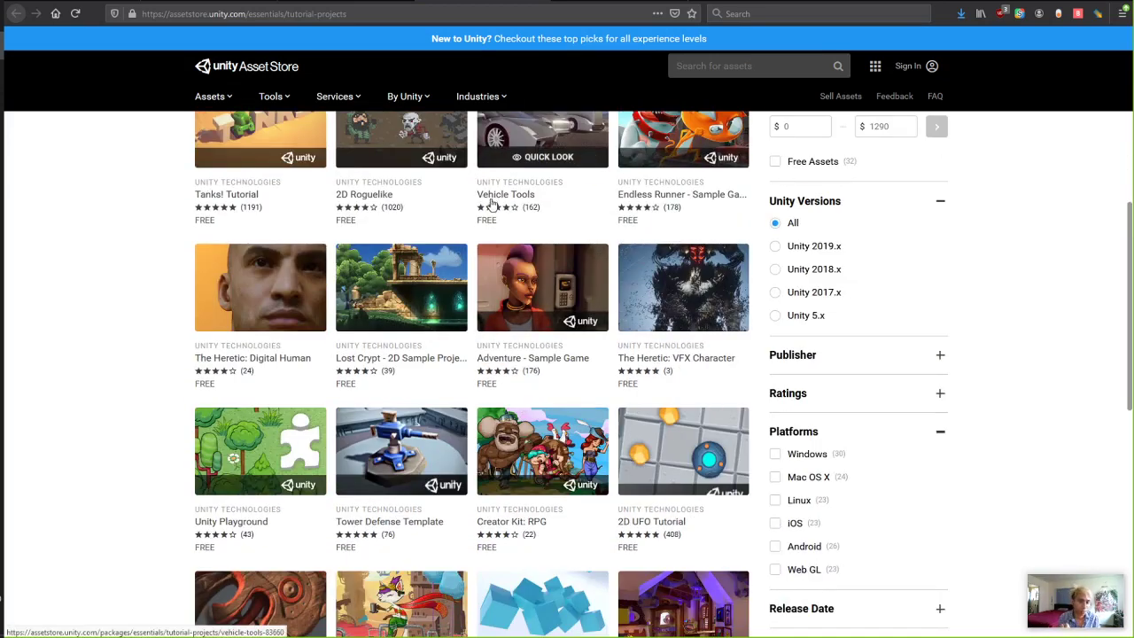
{"action": "mouse_move", "coordinate": [540, 13]}
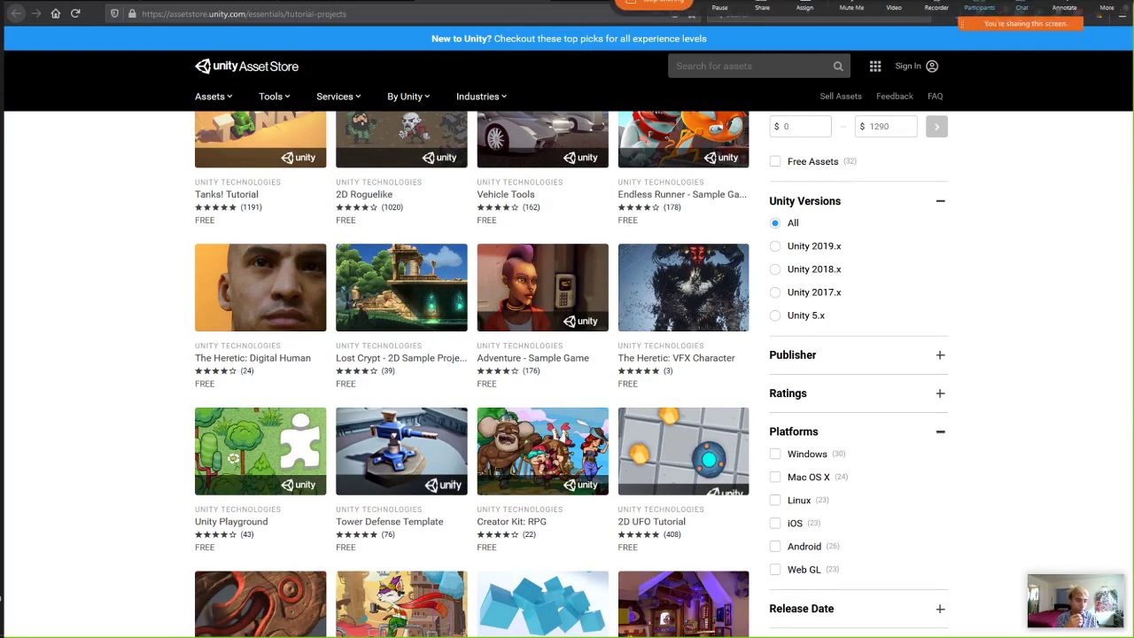
{"action": "left_click_drag", "start_coordinate": [782, 23], "coordinate": [827, 23]}
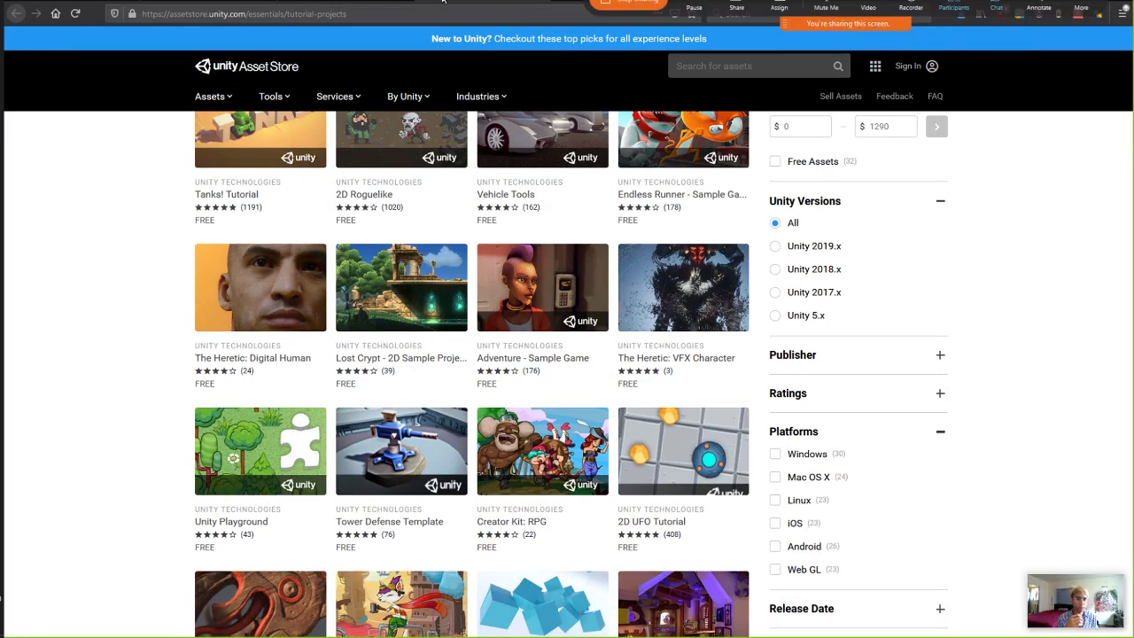
In Unity Hub Projects, start a new project with editor version 2018.4.22f1.
{"action": "left_click", "coordinate": [2, 103]}
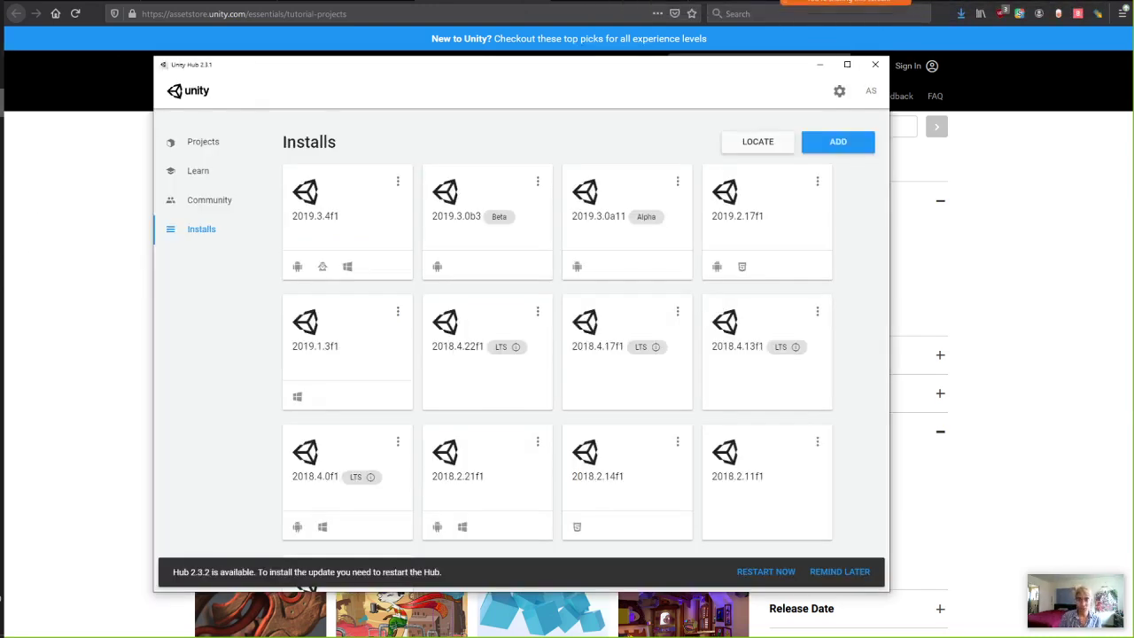
{"action": "left_click_drag", "start_coordinate": [341, 73], "coordinate": [359, 101]}
{"action": "left_click", "coordinate": [221, 170]}
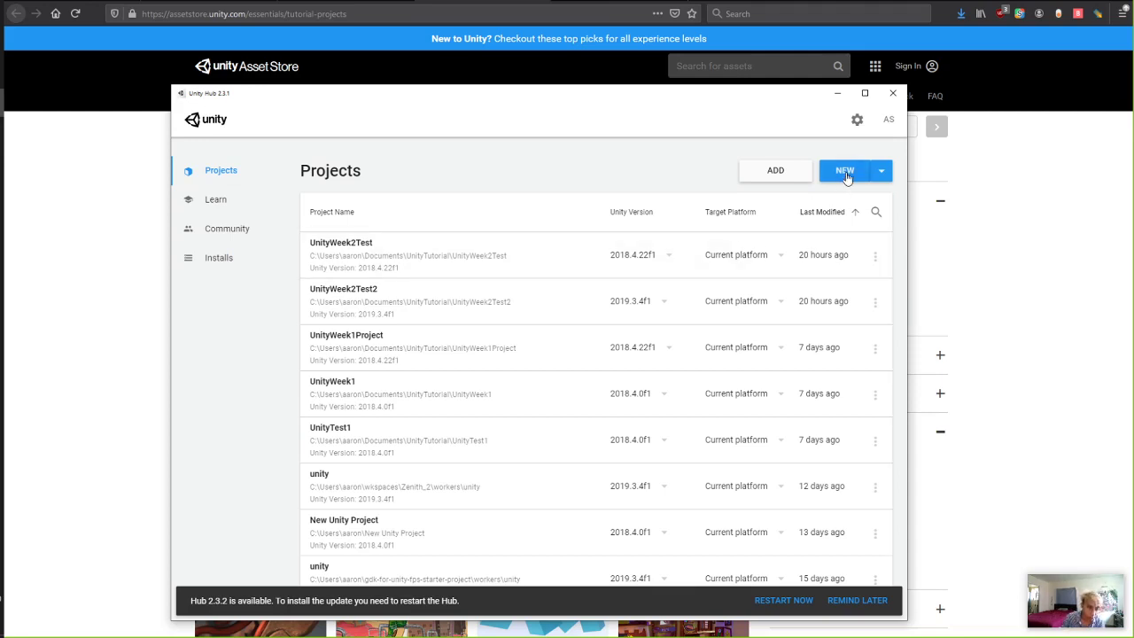
{"action": "left_click", "coordinate": [881, 171]}
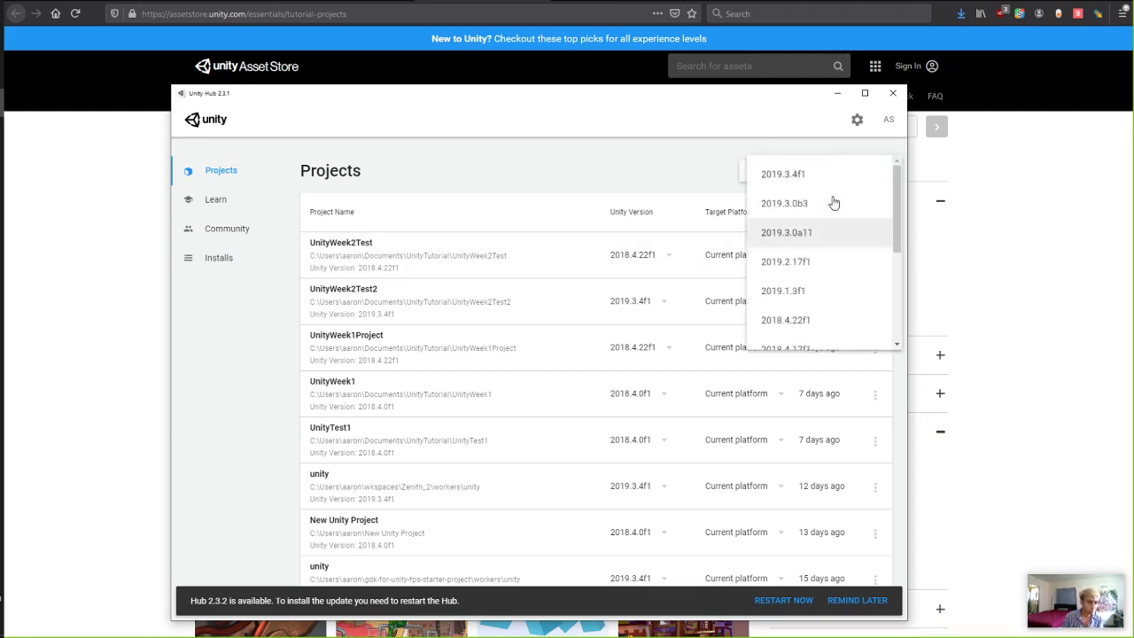
{"action": "scroll", "coordinate": [833, 203], "scroll_direction": "down", "scroll_amount": 2}
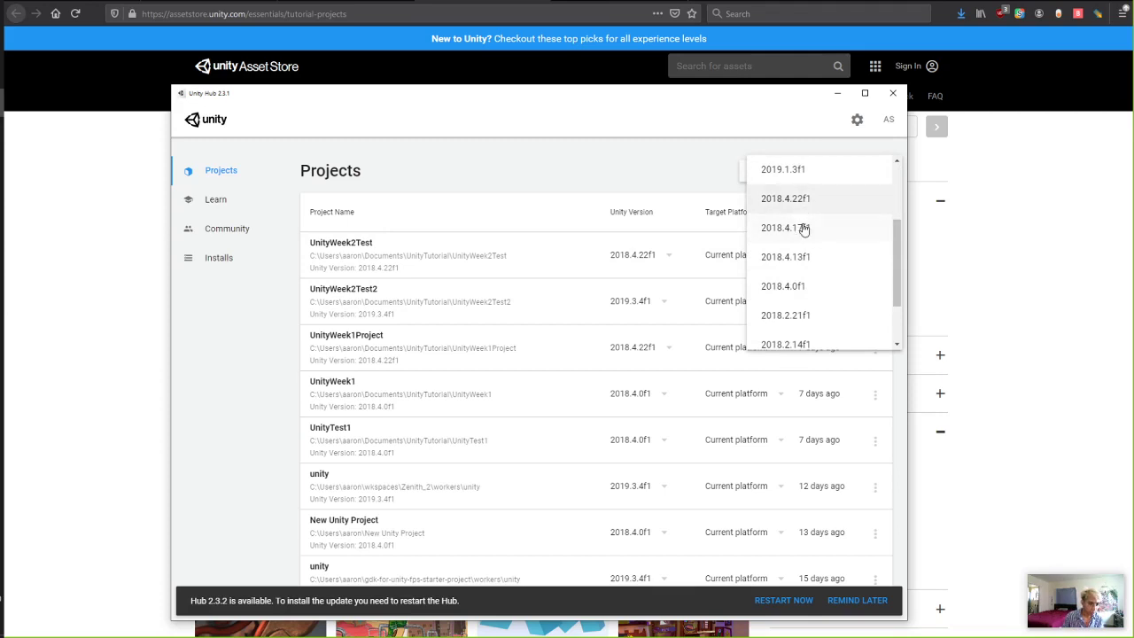
{"action": "left_click", "coordinate": [792, 197]}
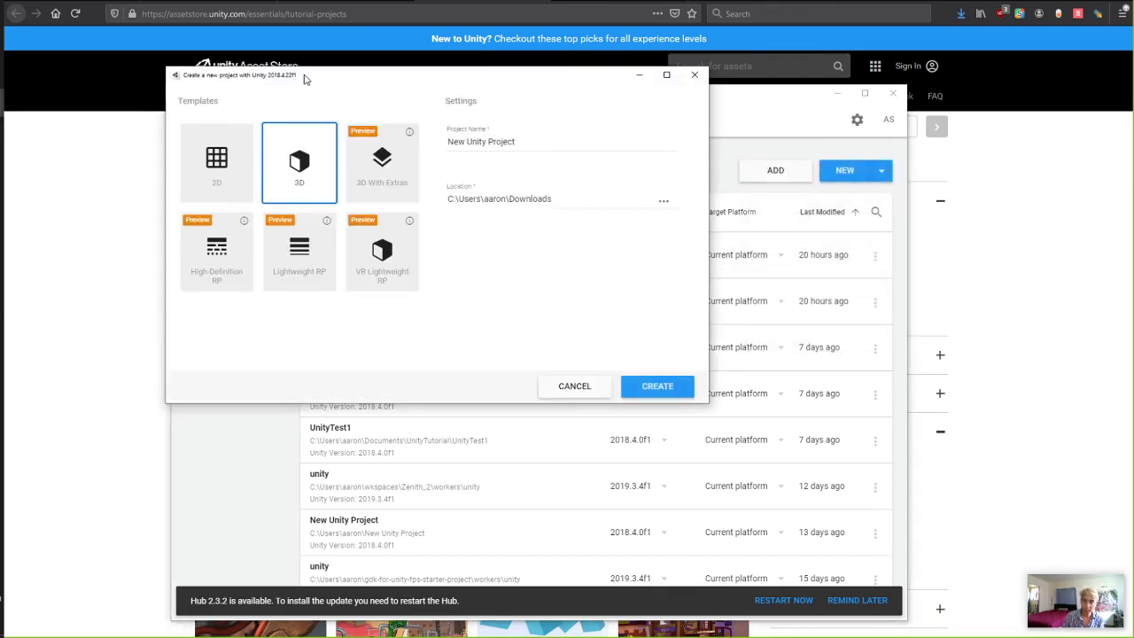
{"action": "left_click_drag", "start_coordinate": [303, 80], "coordinate": [287, 89]}
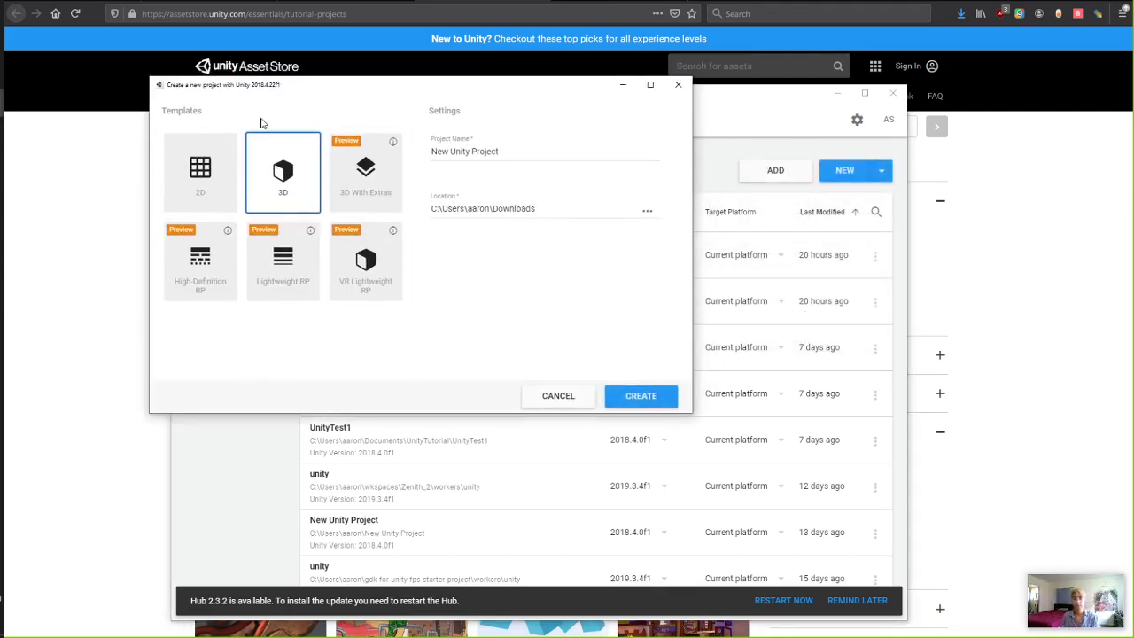
{"action": "left_click_drag", "start_coordinate": [272, 87], "coordinate": [267, 76]}
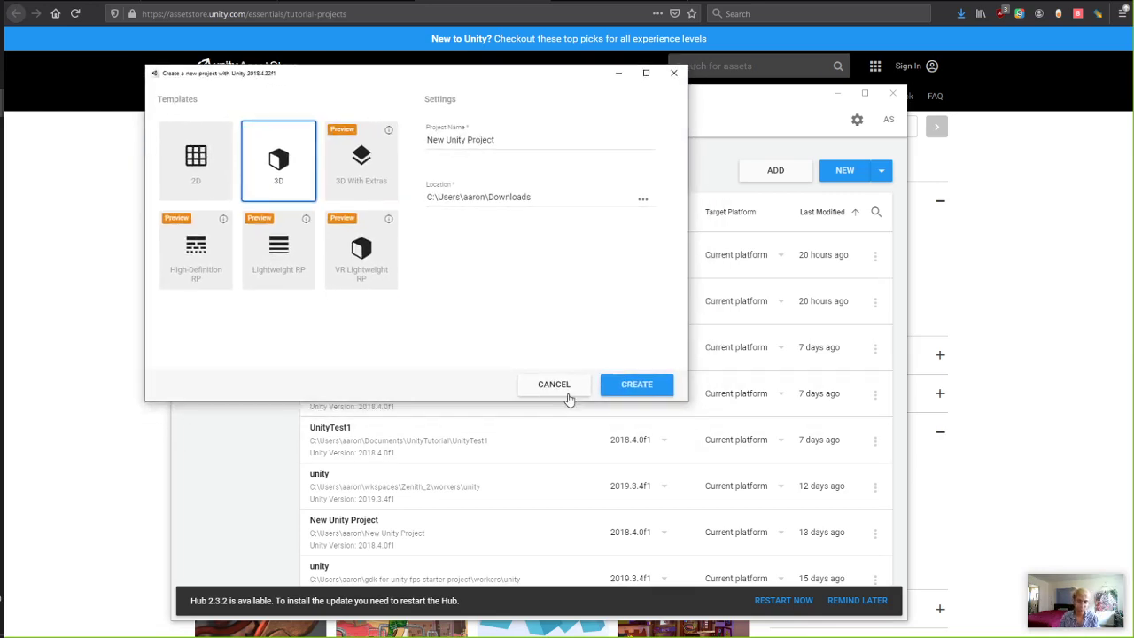
Replace the default project name with UnityWeek2.
{"action": "left_click", "coordinate": [507, 139]}
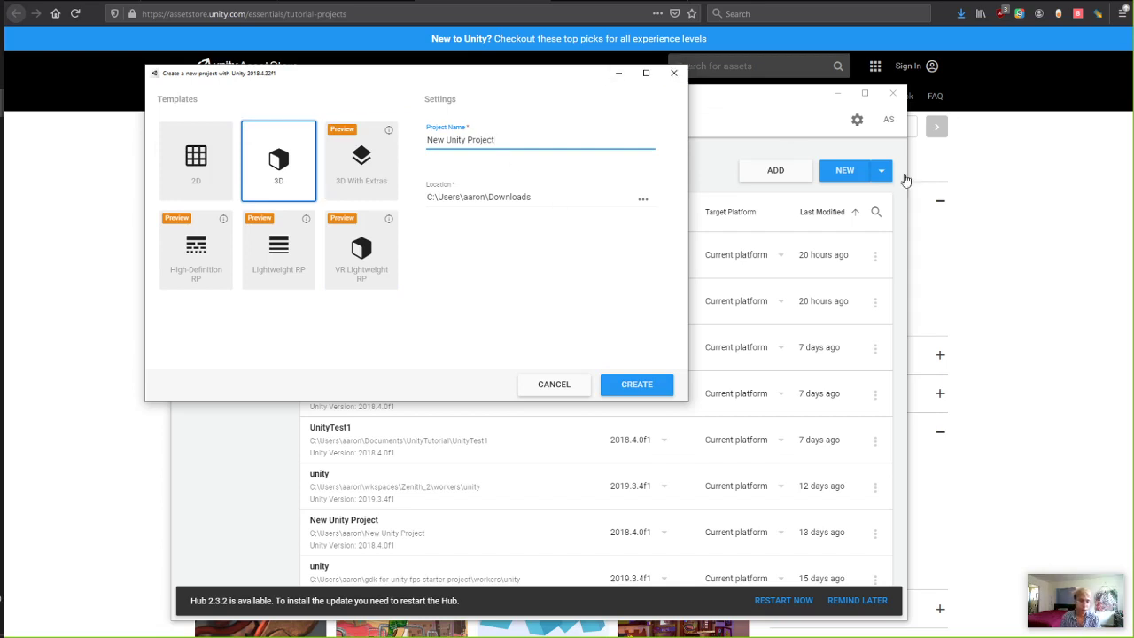
{"action": "left_click", "coordinate": [501, 158]}
{"action": "triple_click", "coordinate": [515, 141]}
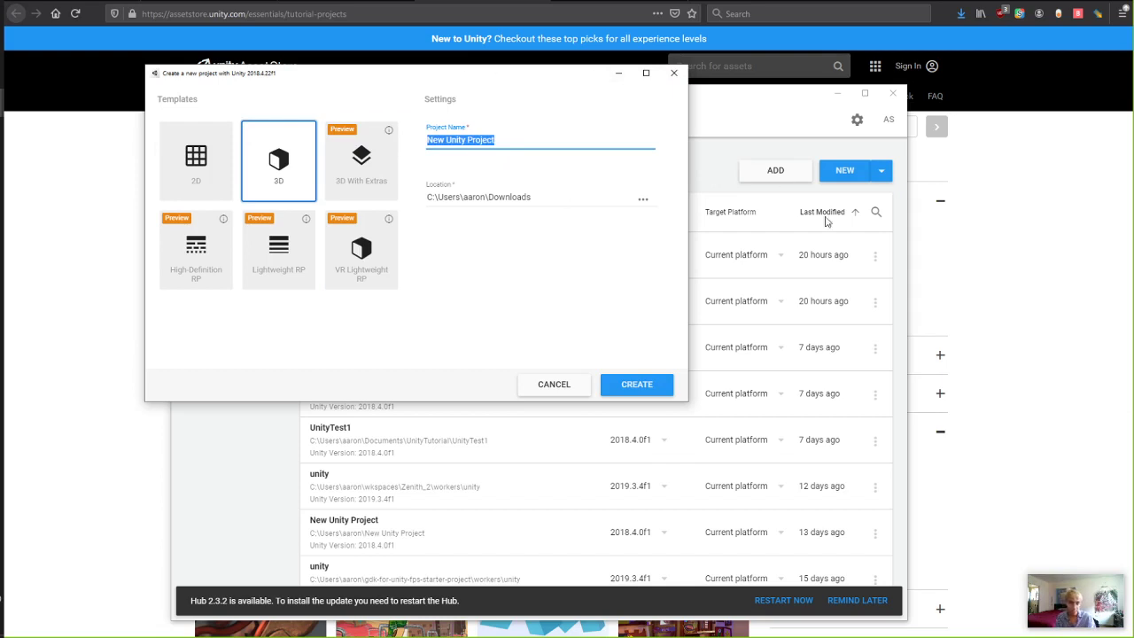
{"action": "left_click", "coordinate": [534, 142]}
{"action": "triple_click", "coordinate": [534, 141]}
{"action": "type", "text": "UnityWeek2"}
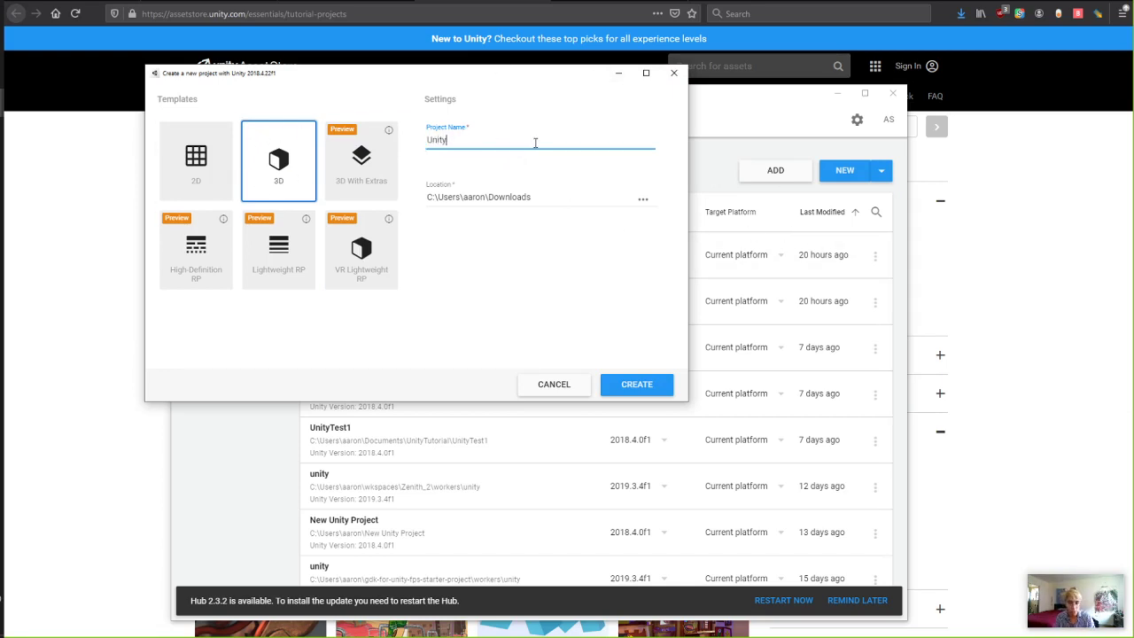
Set the location to Documents\UnityTutorial and create the project.
{"action": "left_click", "coordinate": [643, 199]}
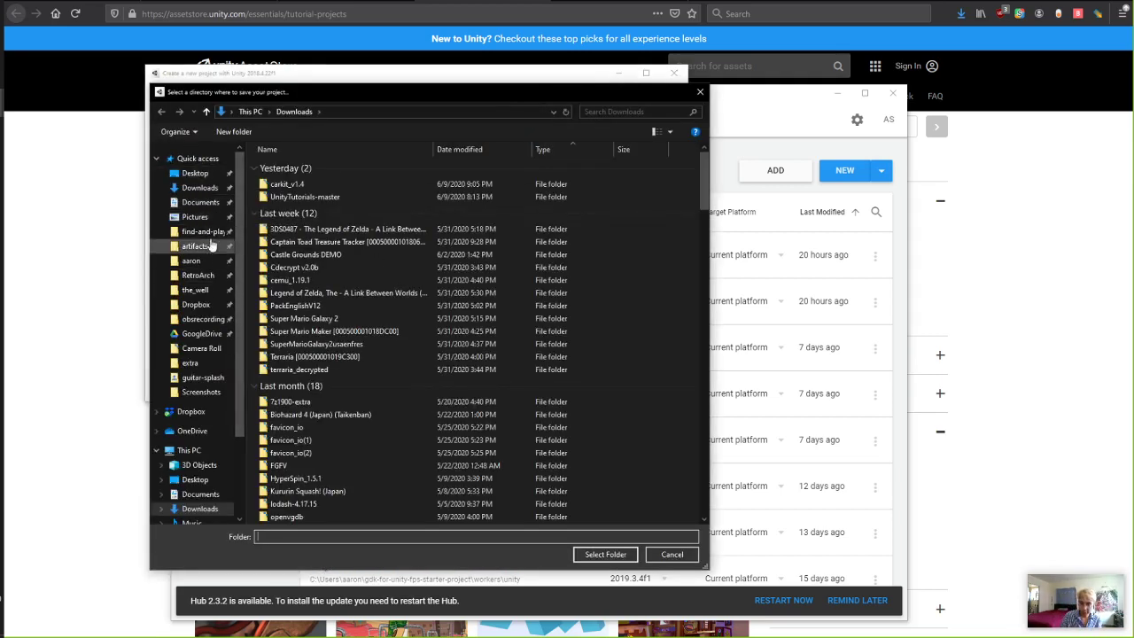
{"action": "left_click", "coordinate": [200, 202]}
{"action": "scroll", "coordinate": [341, 257], "scroll_direction": "down", "scroll_amount": 4}
{"action": "scroll", "coordinate": [341, 257], "scroll_direction": "down", "scroll_amount": 8}
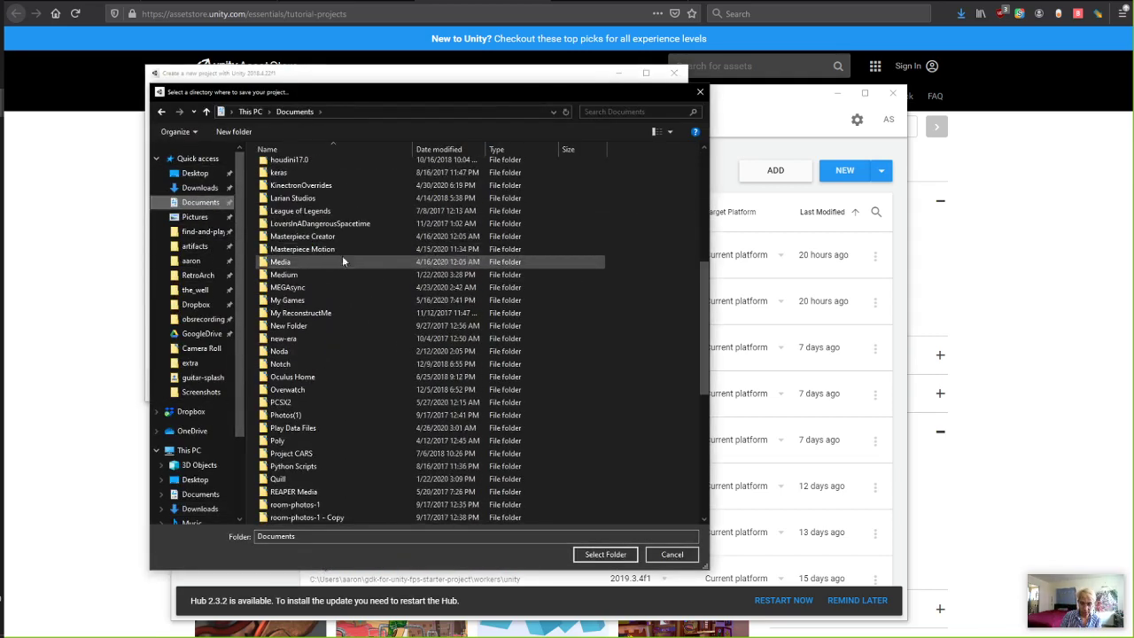
{"action": "left_click", "coordinate": [335, 441]}
{"action": "scroll", "coordinate": [336, 448], "scroll_direction": "down", "scroll_amount": 3}
{"action": "left_click", "coordinate": [324, 401]}
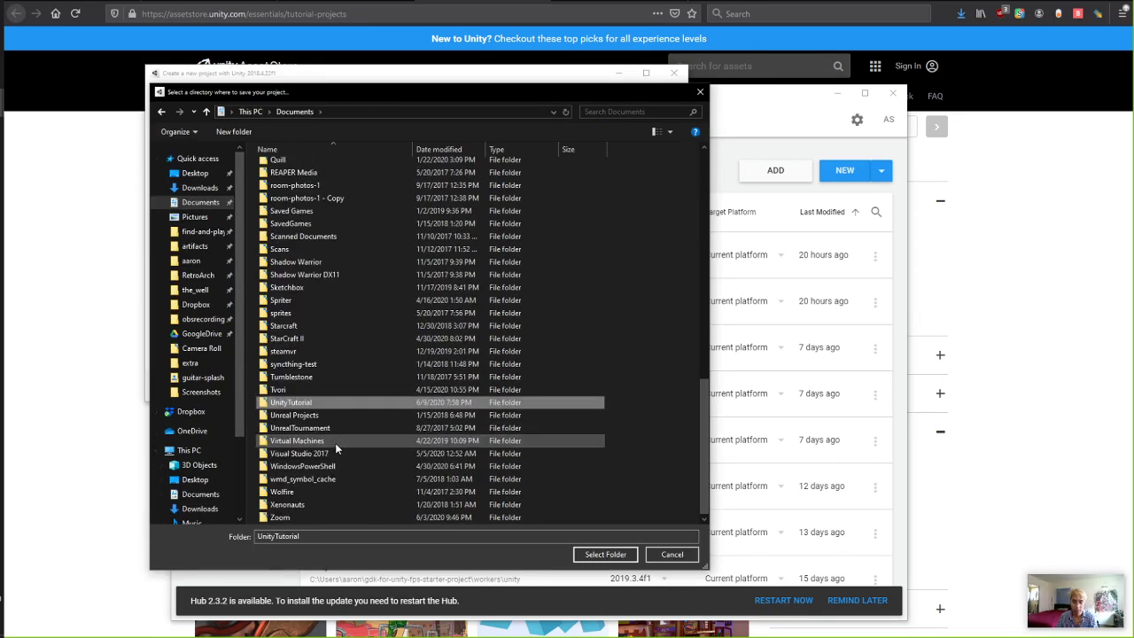
{"action": "double_click", "coordinate": [323, 405]}
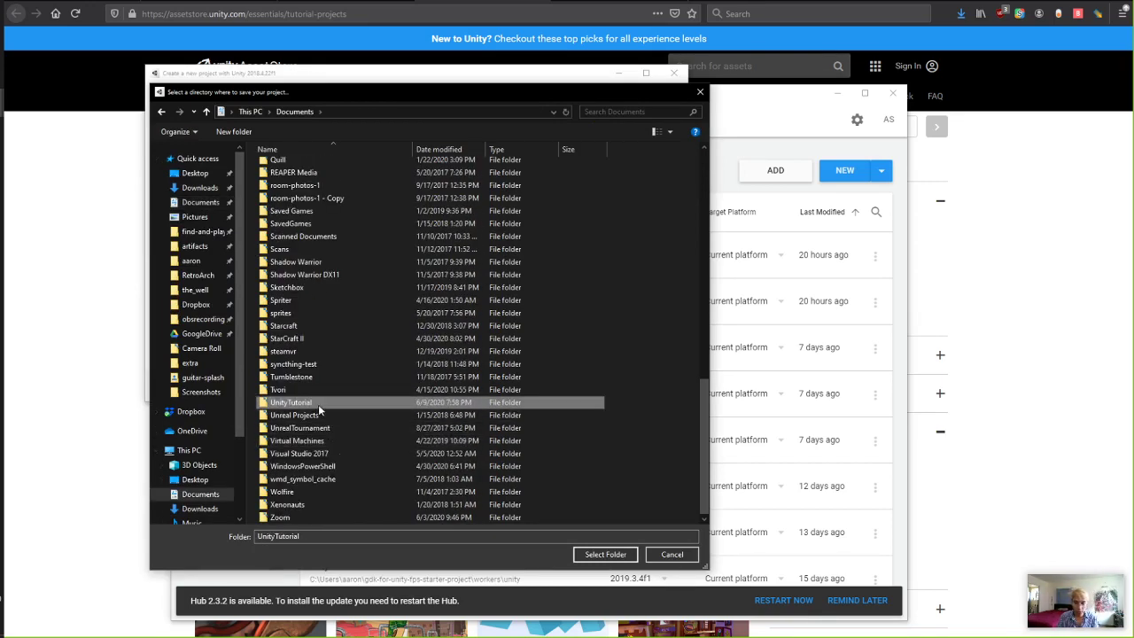
{"action": "left_click", "coordinate": [605, 555]}
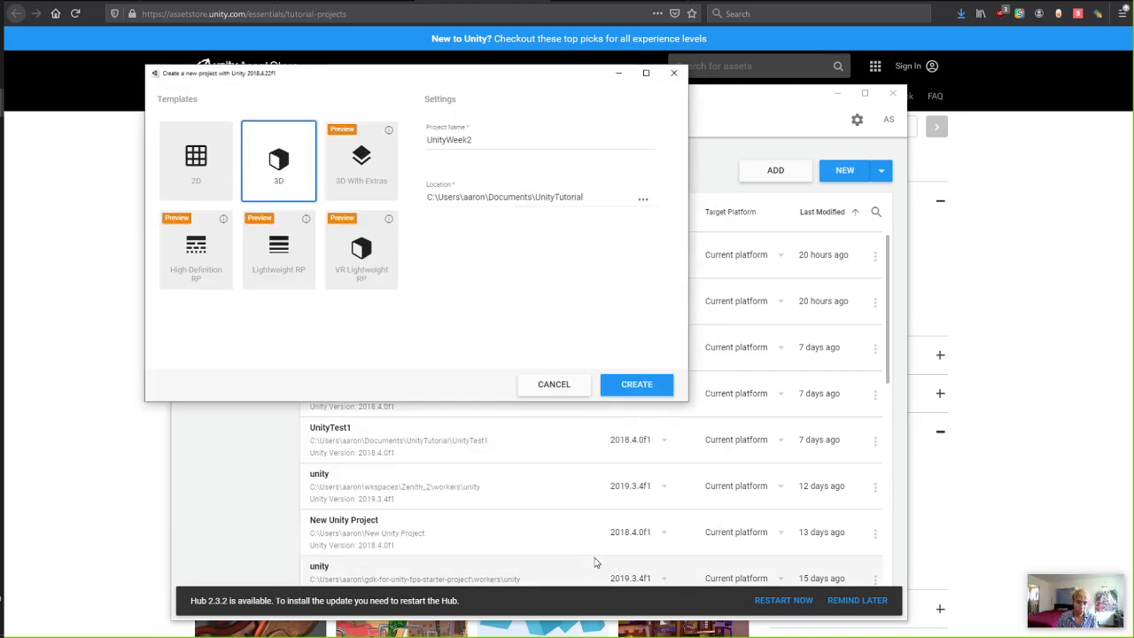
{"action": "left_click", "coordinate": [637, 384]}
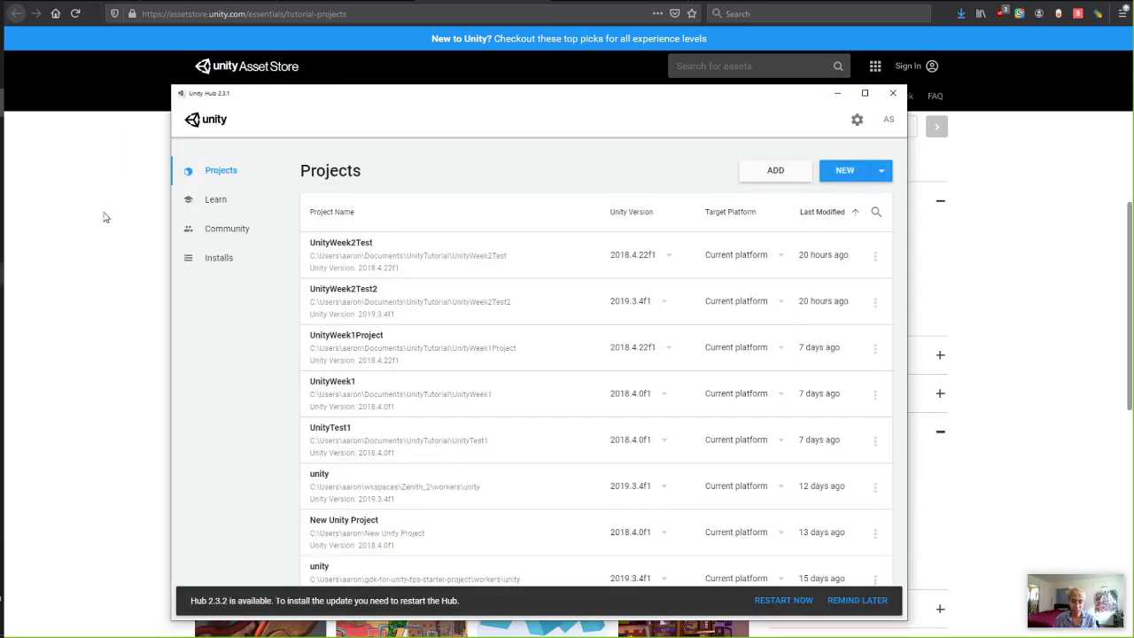
Reposition the Hub window, start another new project, and move to its Location field.
{"action": "left_click_drag", "start_coordinate": [389, 92], "coordinate": [477, 82]}
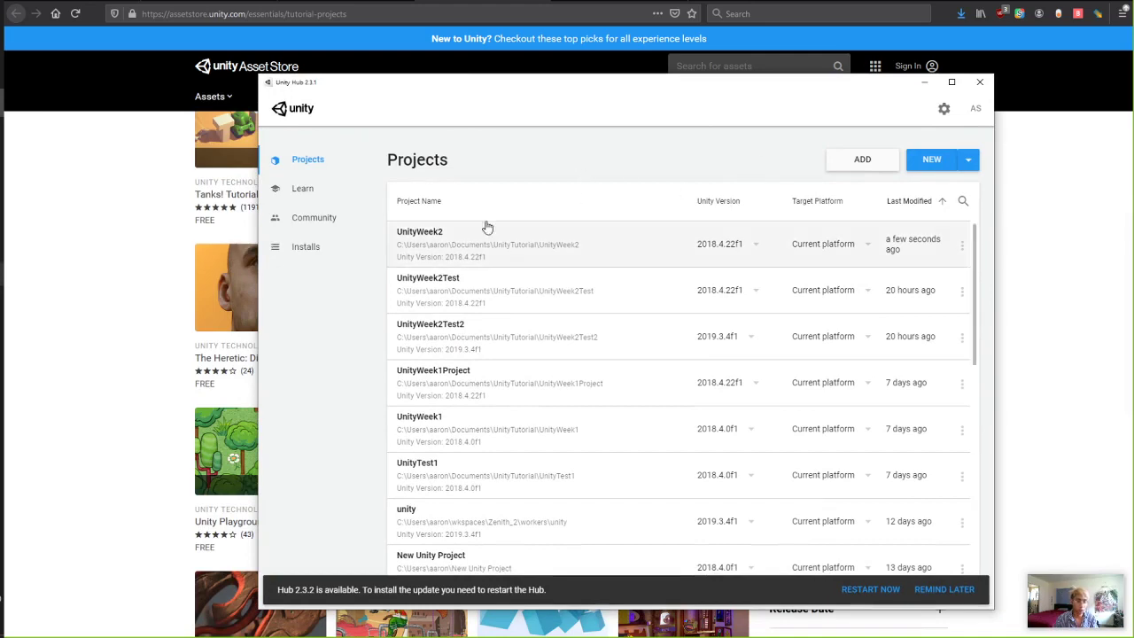
{"action": "left_click_drag", "start_coordinate": [467, 87], "coordinate": [248, 50]}
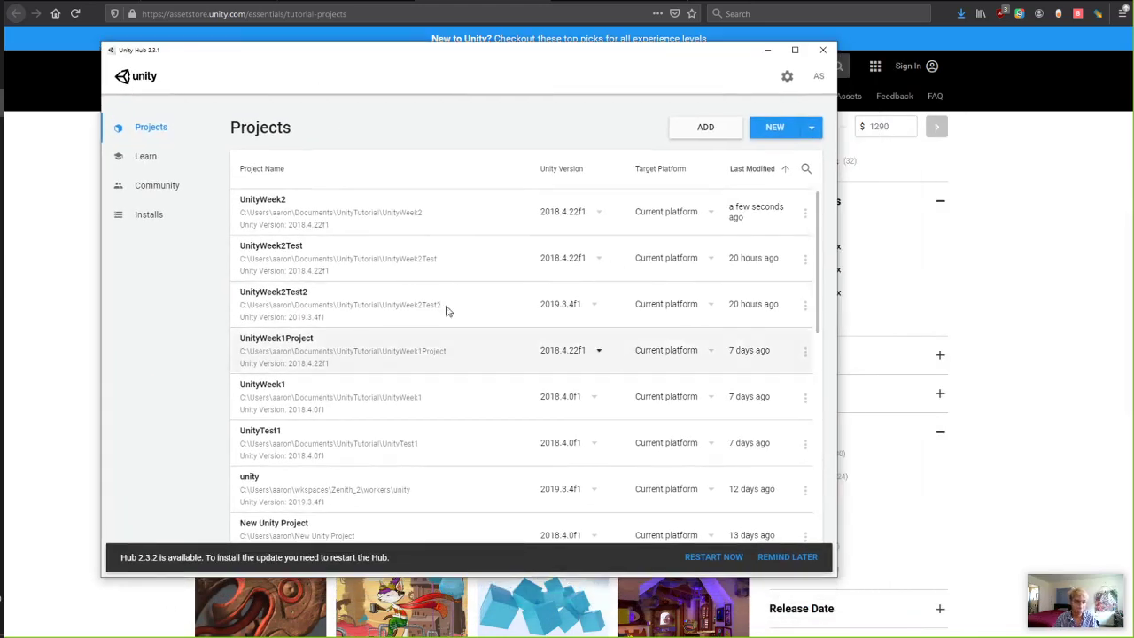
{"action": "left_click", "coordinate": [780, 129]}
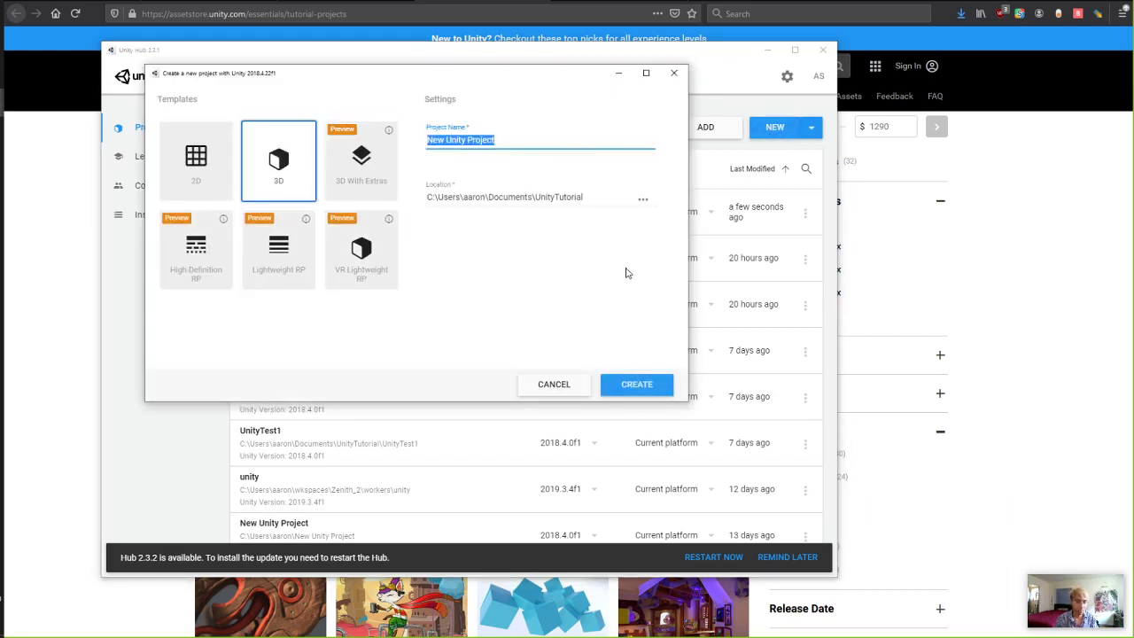
{"action": "key", "text": "Tab"}
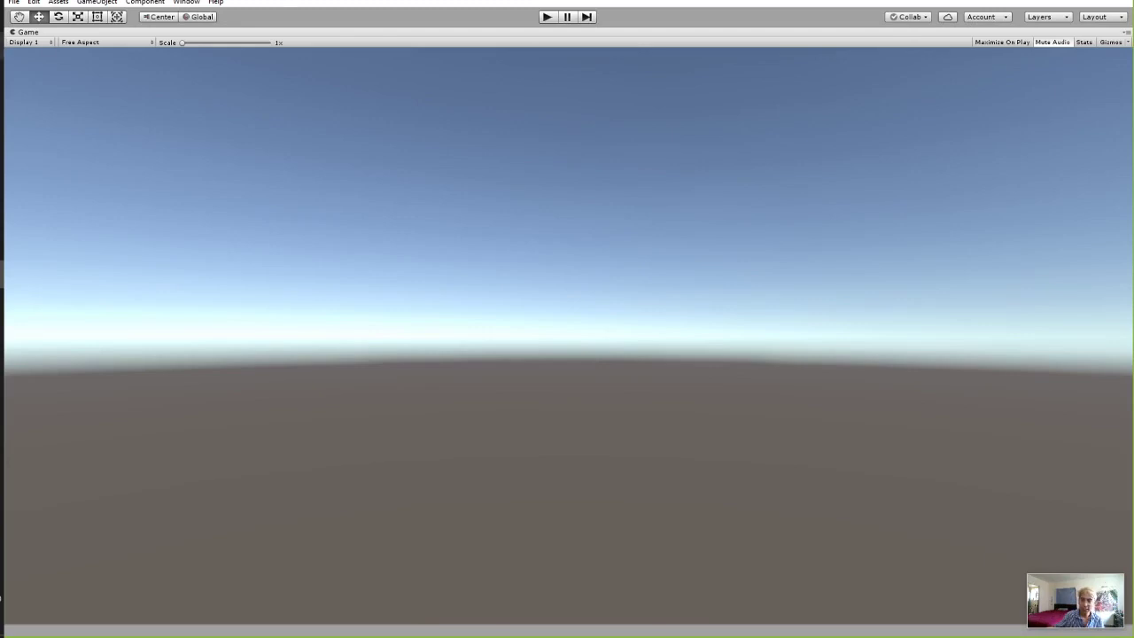
Toggle the Game view's maximize, close the spare new-project dialog, and reopen UnityWeek2.
{"action": "right_click", "coordinate": [74, 34]}
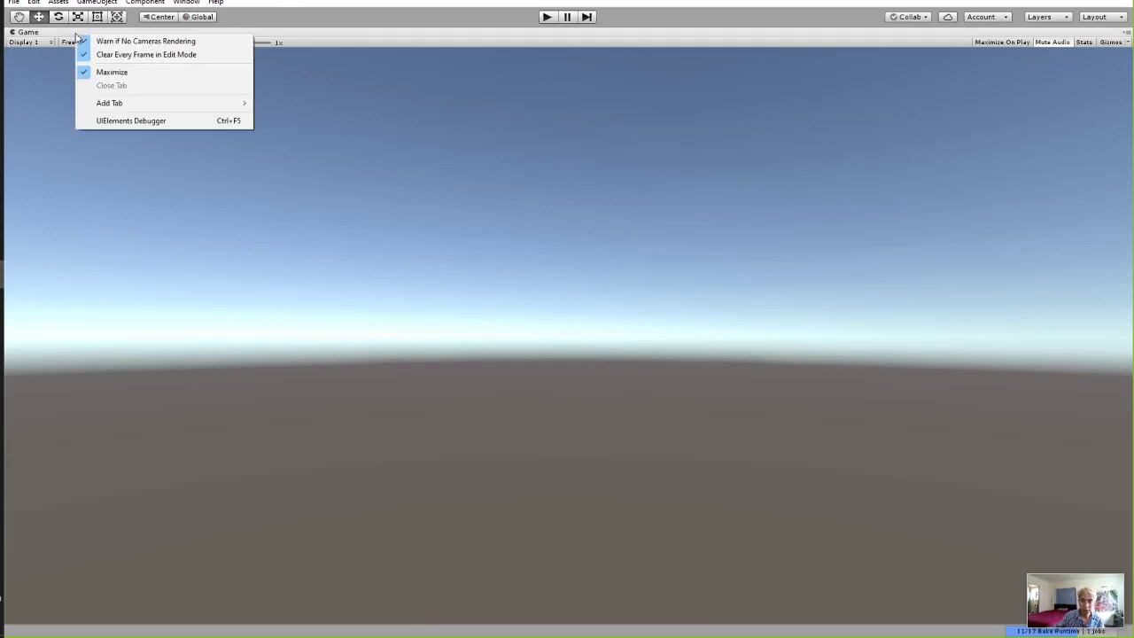
{"action": "left_click", "coordinate": [102, 71]}
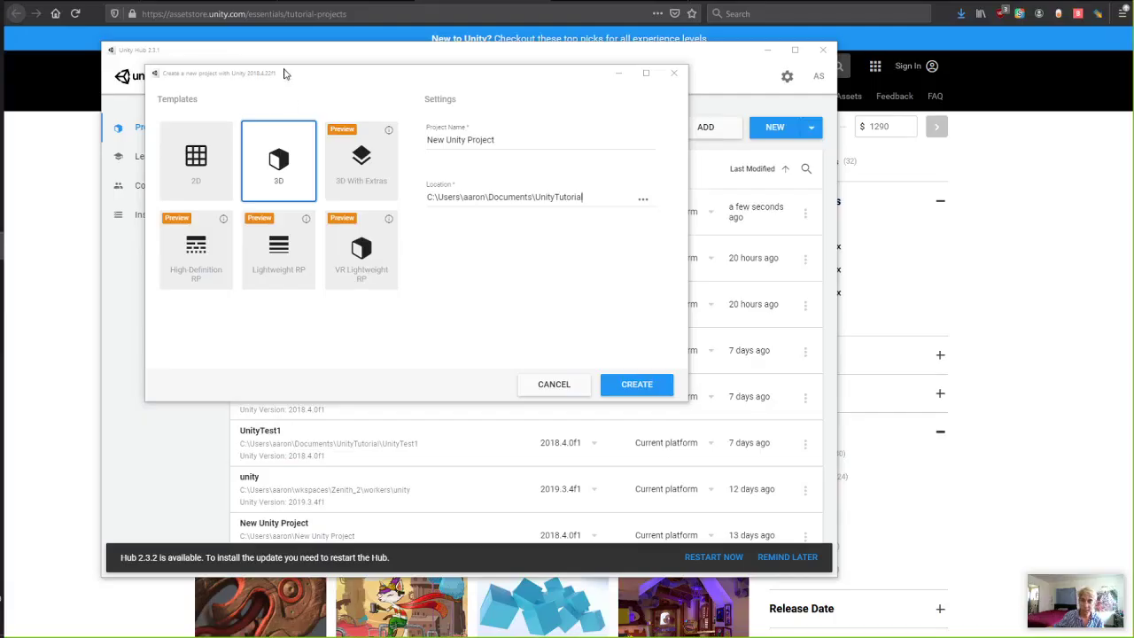
{"action": "mouse_move", "coordinate": [2, 246]}
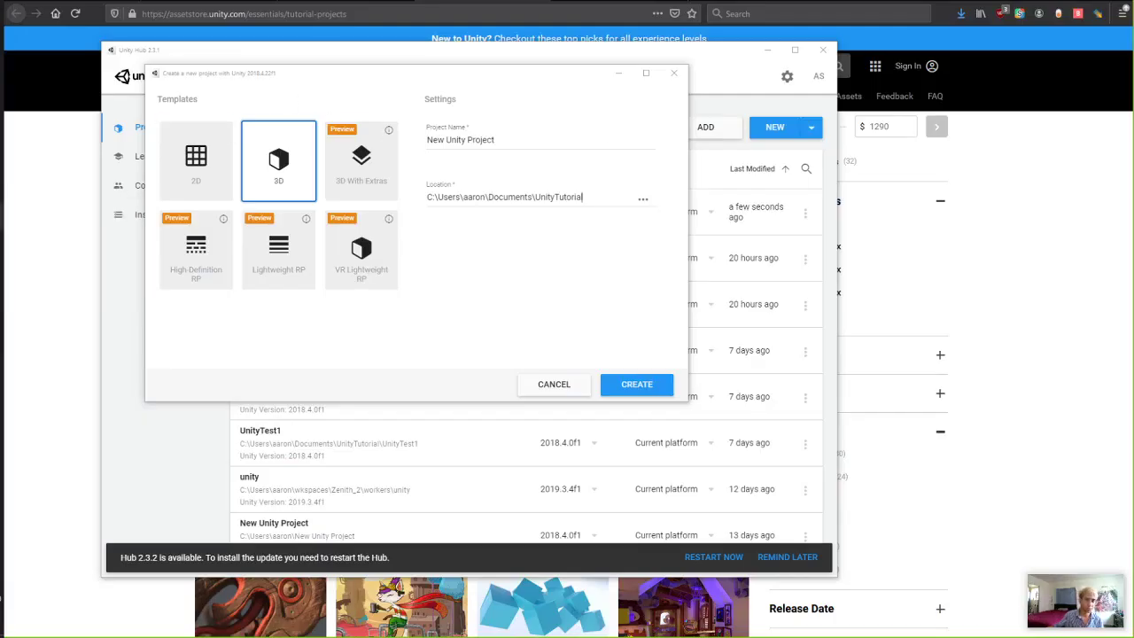
{"action": "mouse_move", "coordinate": [2, 103]}
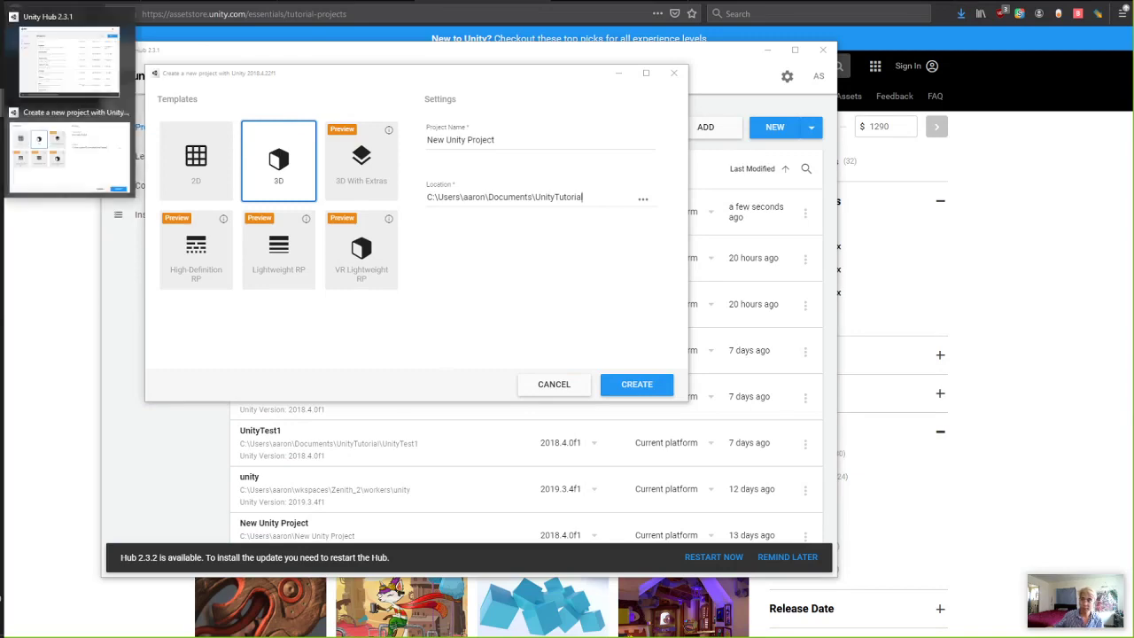
{"action": "left_click", "coordinate": [63, 142]}
{"action": "left_click", "coordinate": [673, 73]}
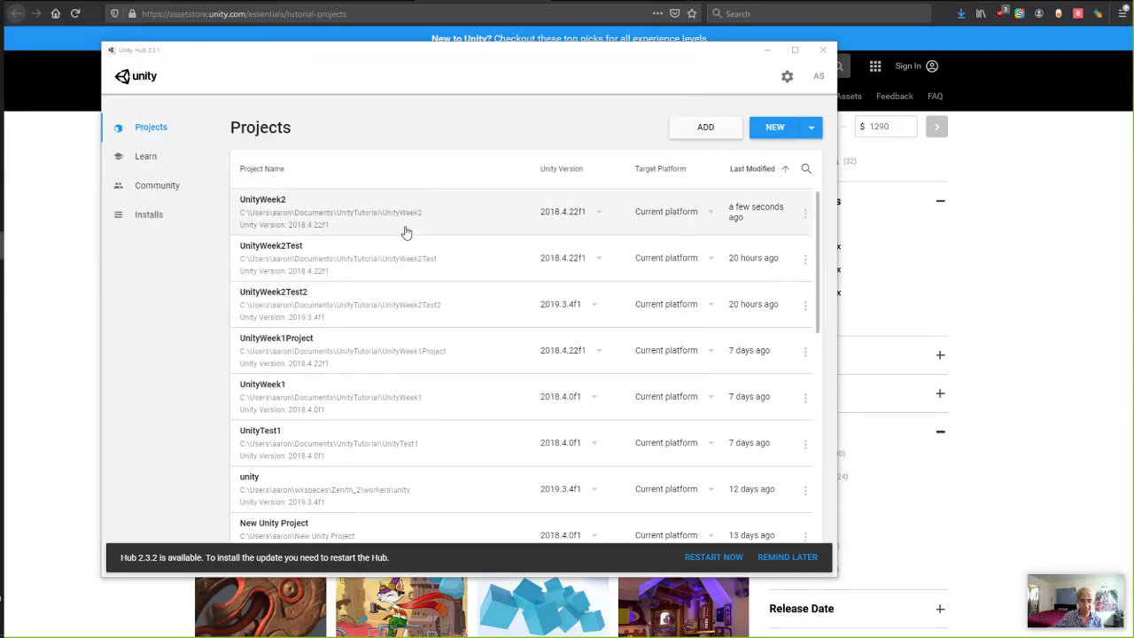
{"action": "left_click", "coordinate": [406, 233]}
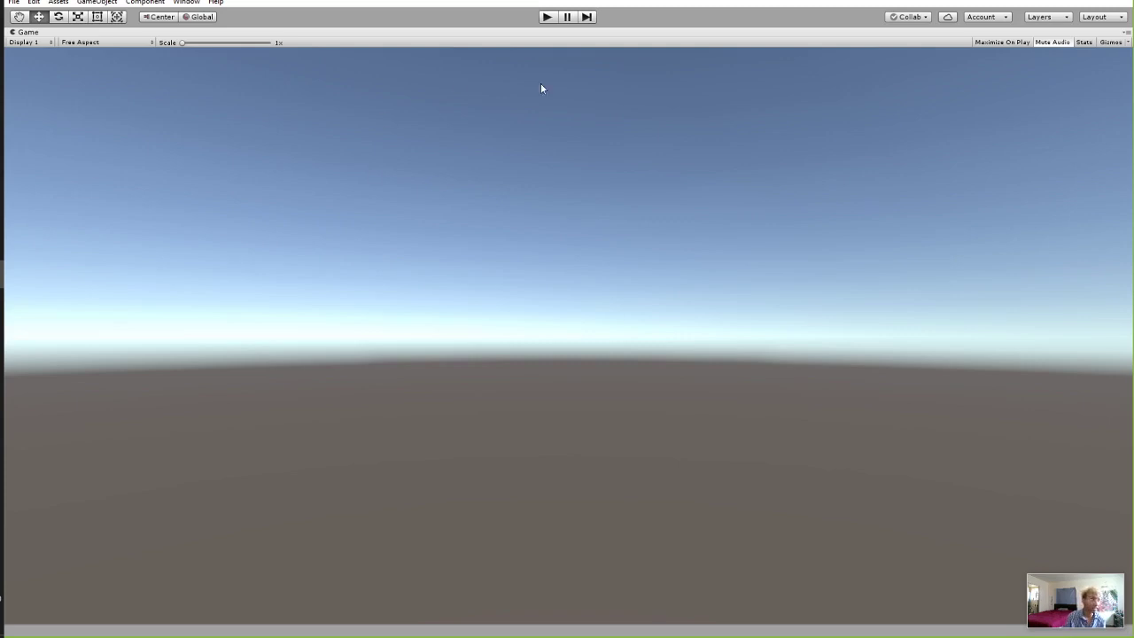
Restore the Default editor layout from Window > Layouts.
{"action": "left_click", "coordinate": [189, 3]}
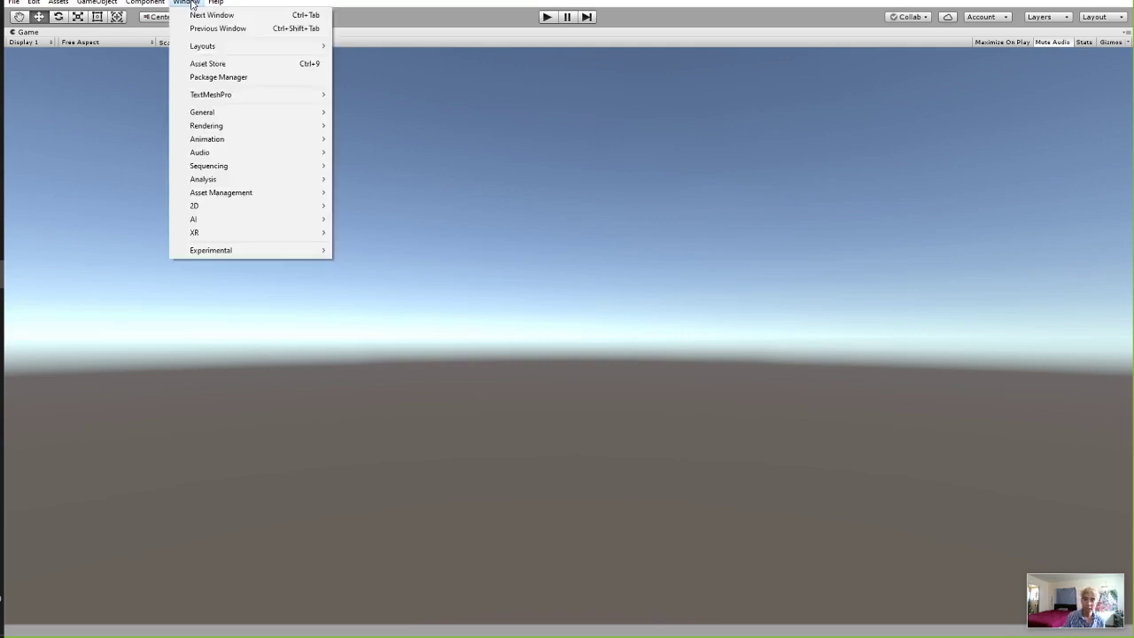
{"action": "left_click", "coordinate": [191, 4]}
{"action": "left_click", "coordinate": [188, 2]}
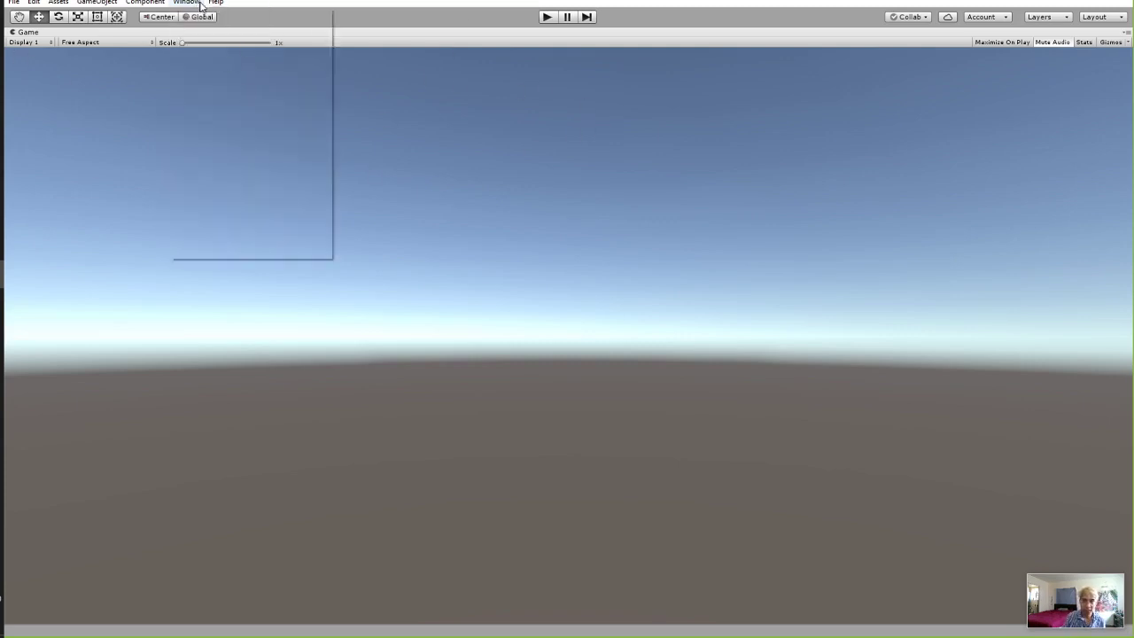
{"action": "key", "text": "Escape"}
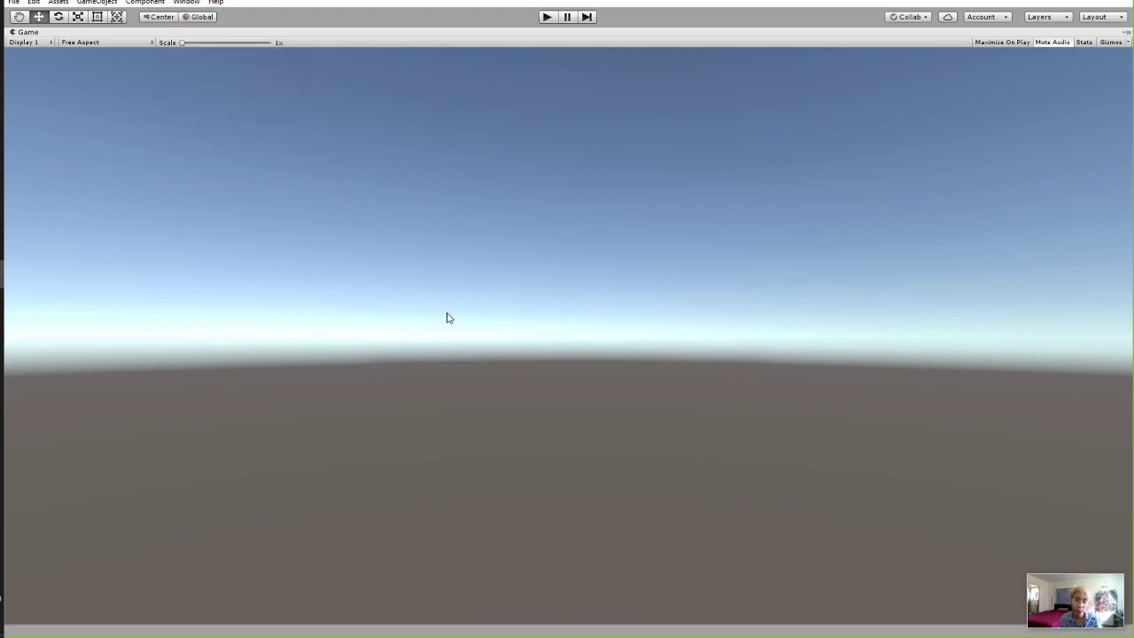
{"action": "left_click", "coordinate": [186, 3]}
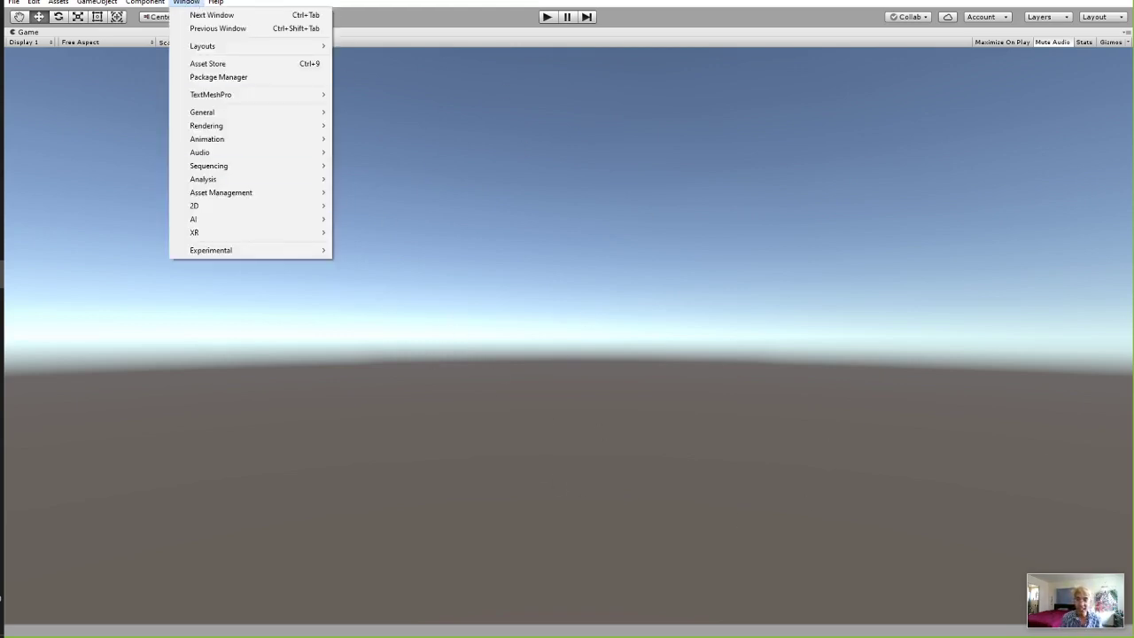
{"action": "left_click", "coordinate": [39, 21]}
{"action": "left_click", "coordinate": [186, 3]}
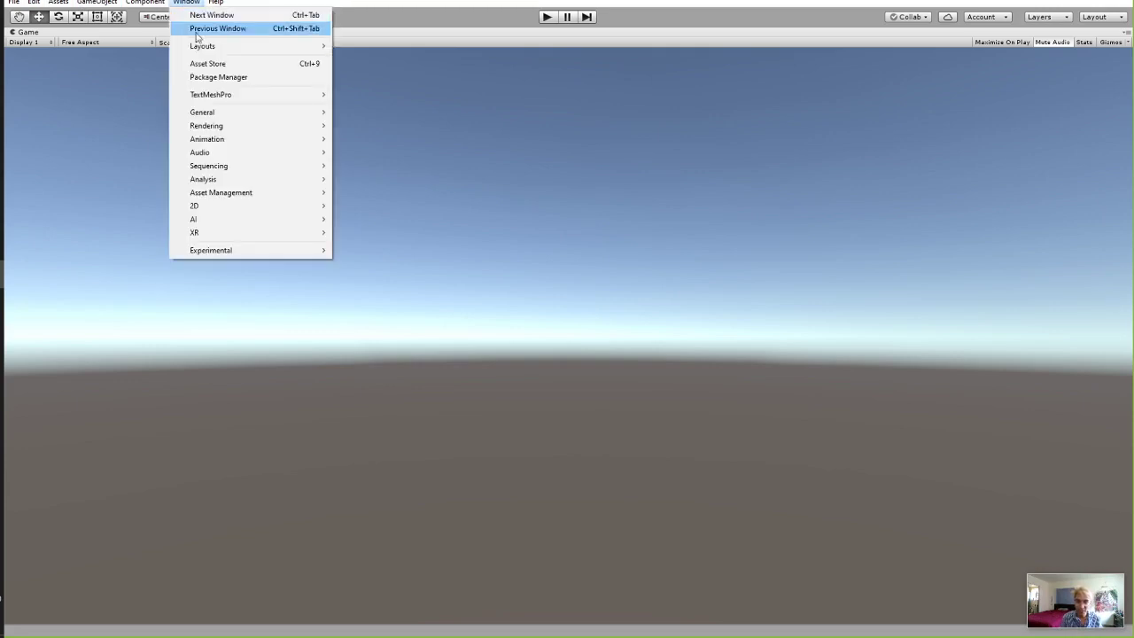
{"action": "mouse_move", "coordinate": [202, 45]}
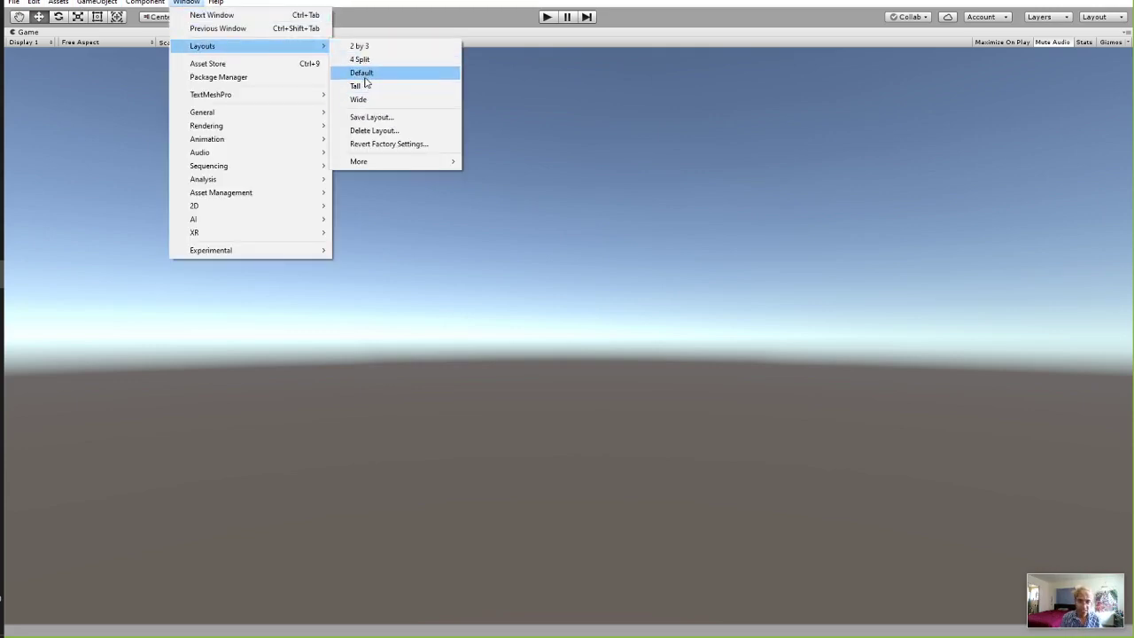
{"action": "left_click", "coordinate": [361, 72]}
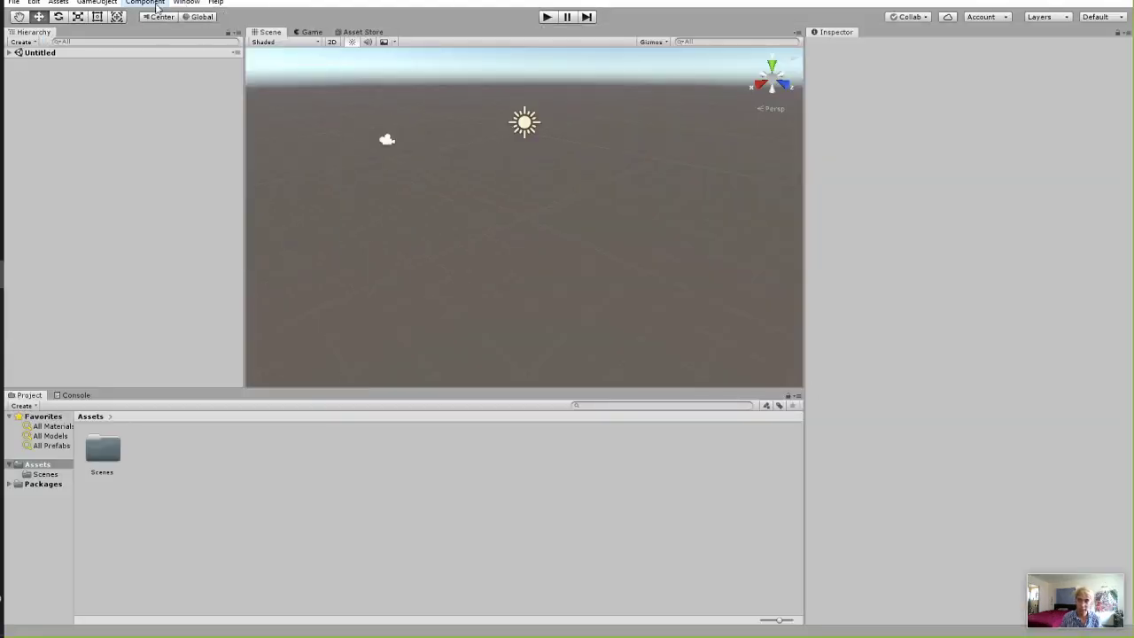
Try the 2 by 3 layout, then switch back to Default.
{"action": "left_click", "coordinate": [186, 2]}
{"action": "mouse_move", "coordinate": [204, 45]}
{"action": "left_click", "coordinate": [394, 49]}
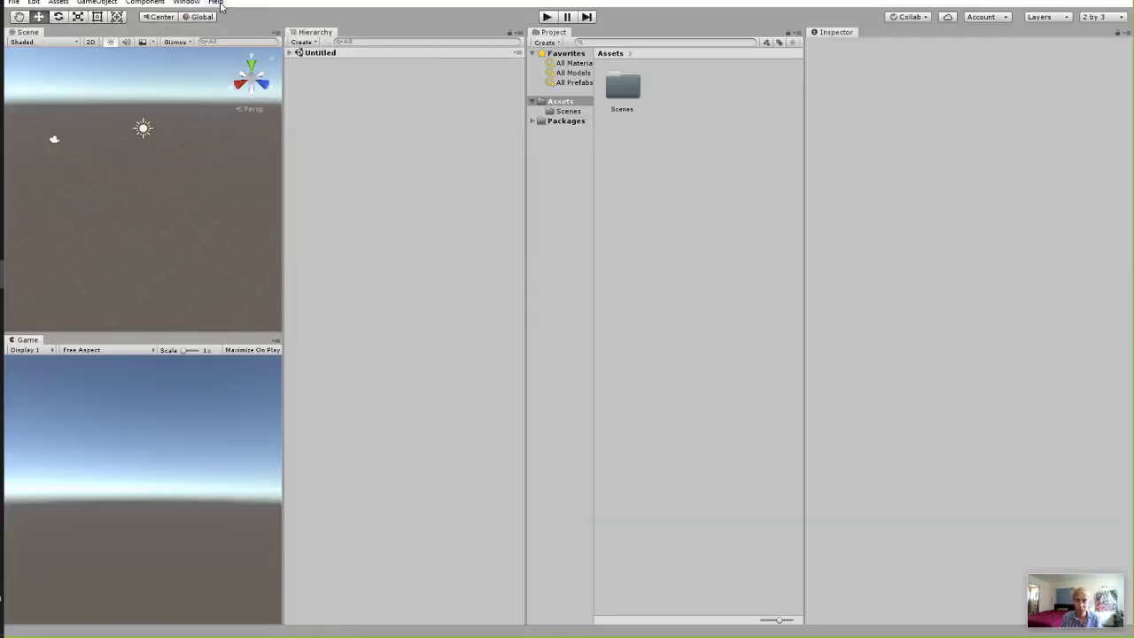
{"action": "left_click", "coordinate": [186, 2]}
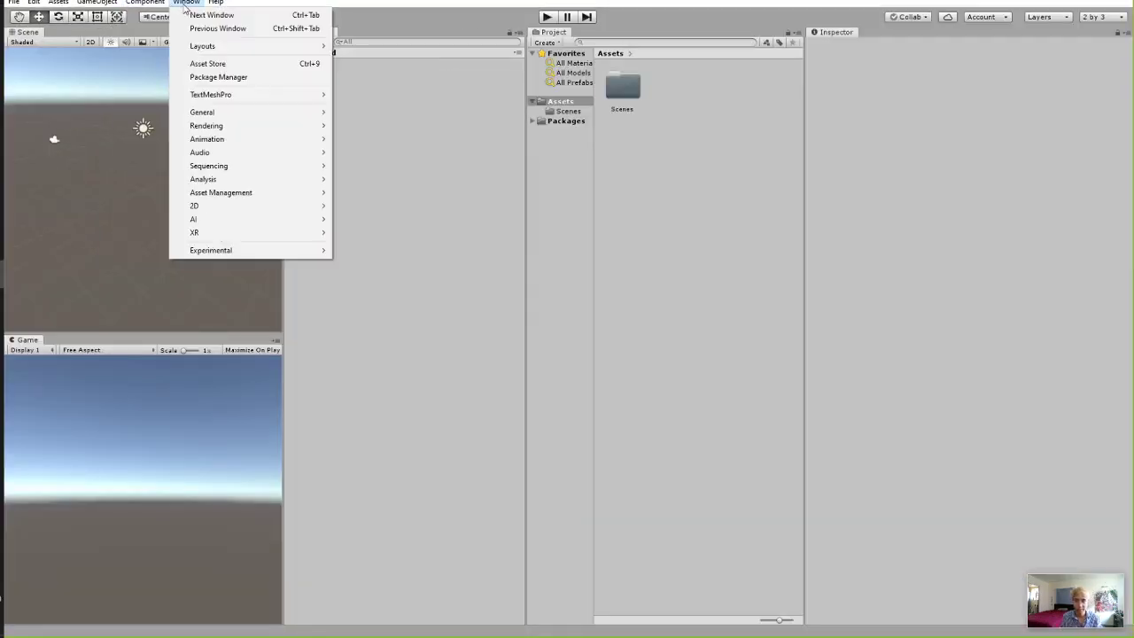
{"action": "mouse_move", "coordinate": [293, 45]}
{"action": "left_click", "coordinate": [359, 72]}
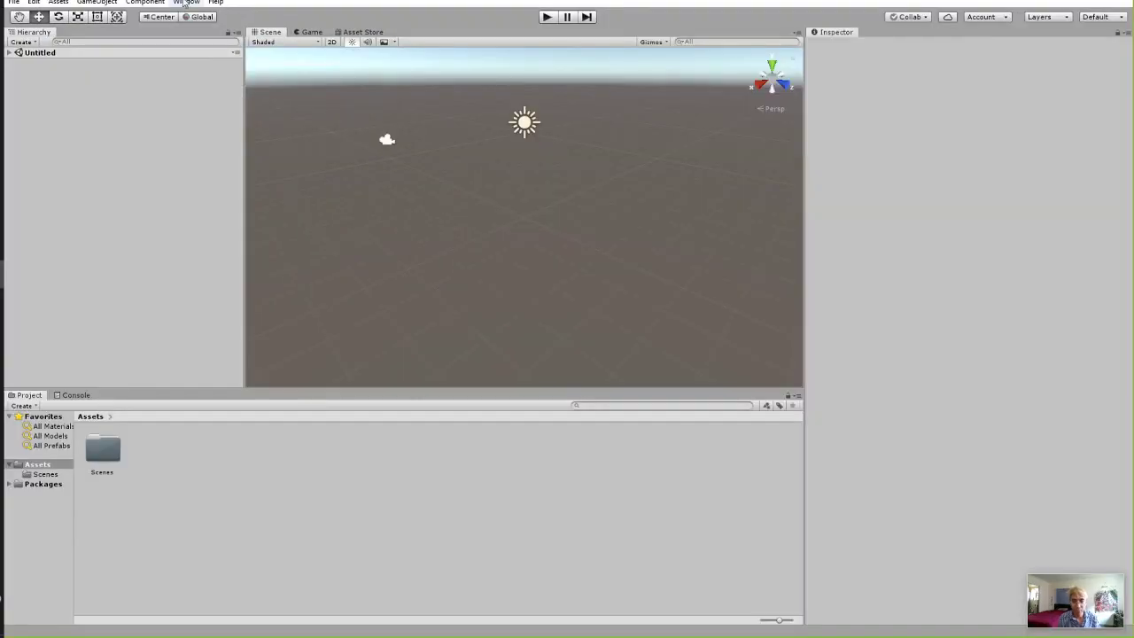
Open the Asset Store panel, then return to the Scene view and expand the Untitled scene.
{"action": "left_click", "coordinate": [186, 2]}
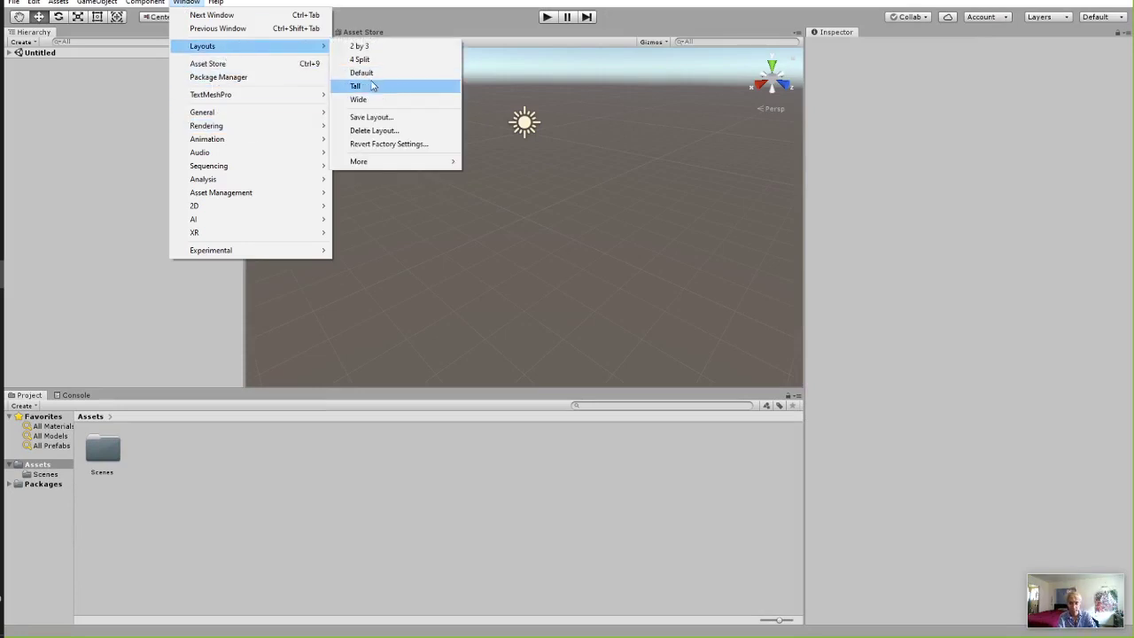
{"action": "left_click", "coordinate": [295, 64]}
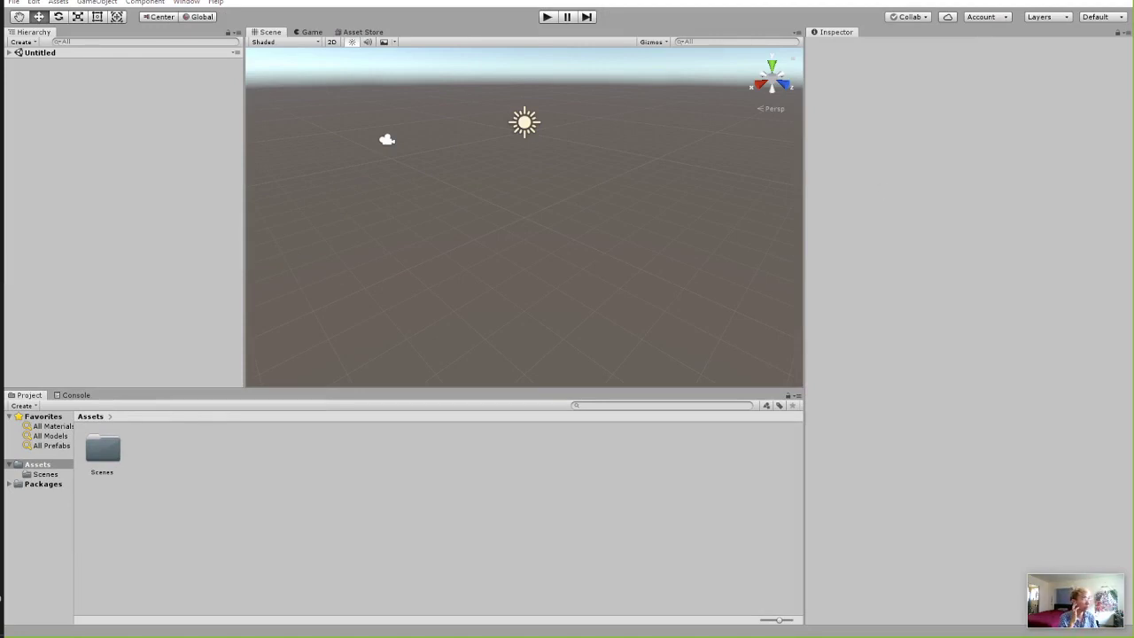
{"action": "left_click", "coordinate": [355, 32]}
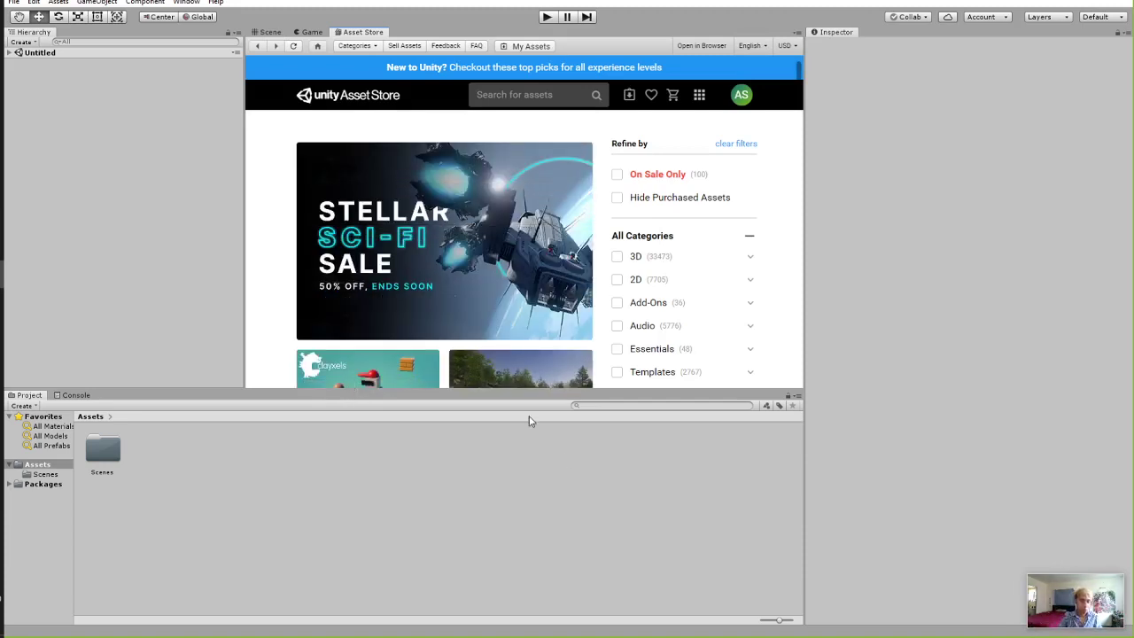
{"action": "left_click", "coordinate": [271, 33]}
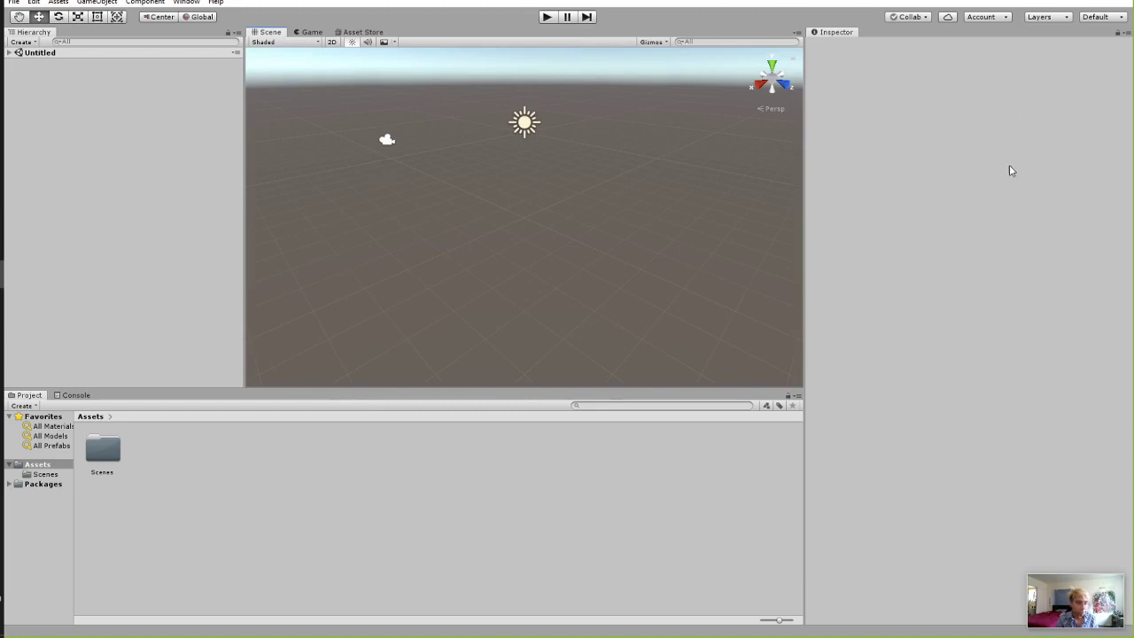
{"action": "left_click", "coordinate": [9, 52]}
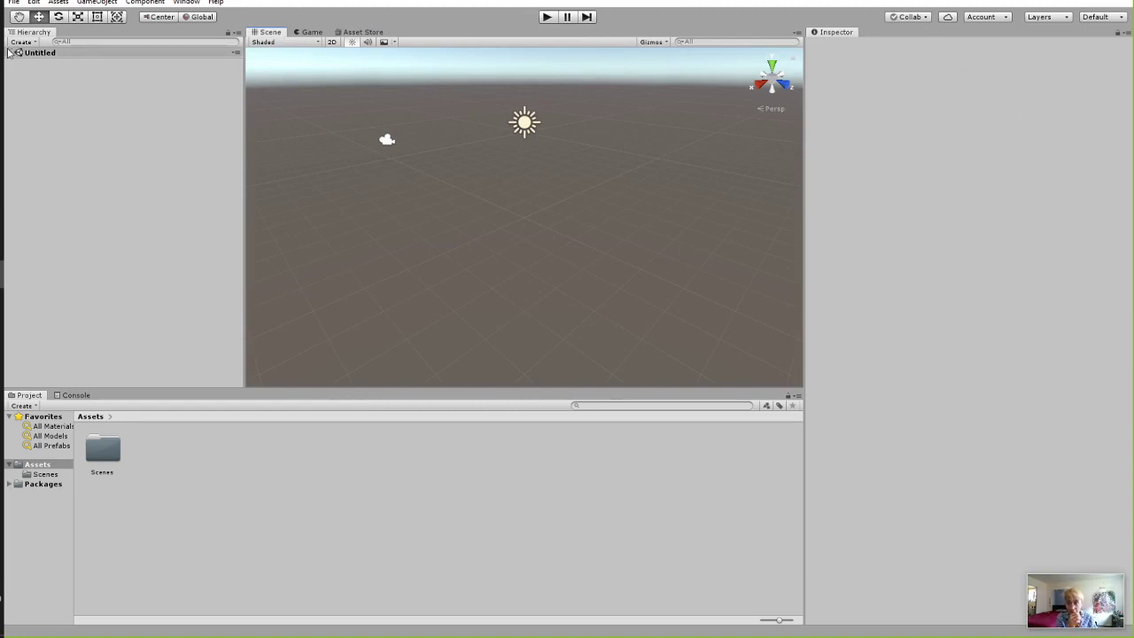
Move the Main Camera to X -2.86, Y 0.54 and play the scene in the Game view.
{"action": "left_click", "coordinate": [55, 62]}
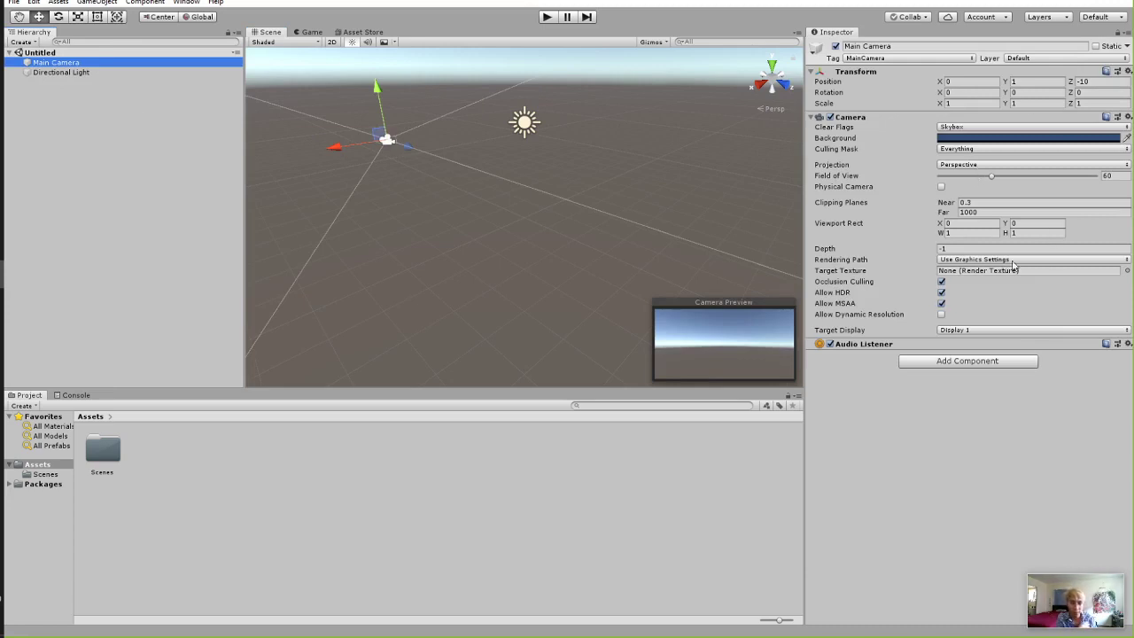
{"action": "left_click", "coordinate": [949, 80]}
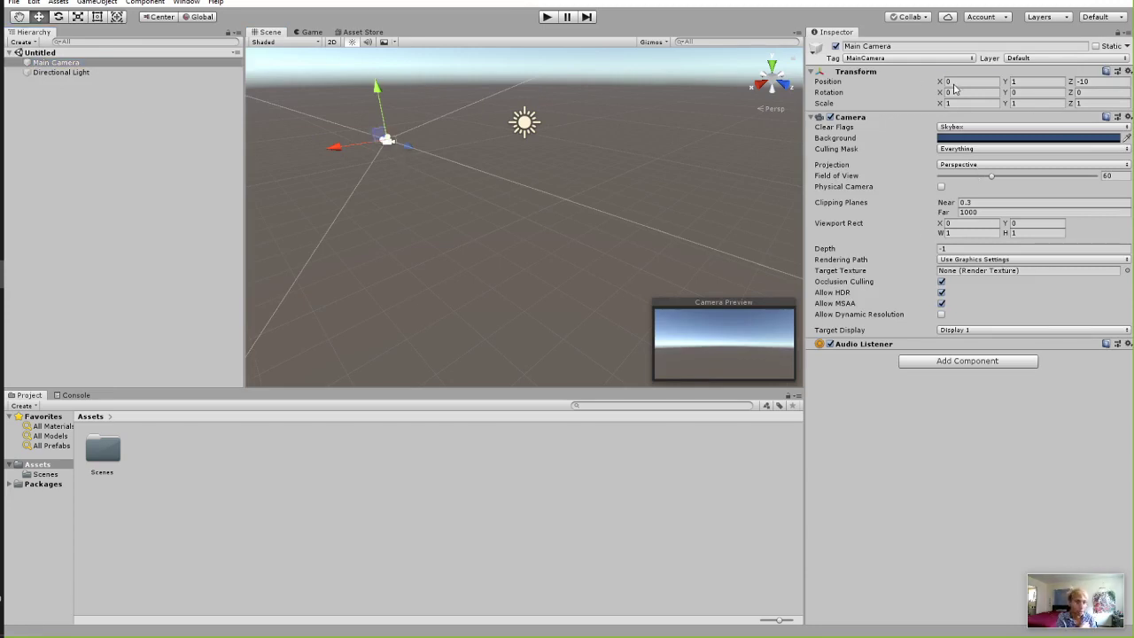
{"action": "left_click_drag", "start_coordinate": [941, 81], "coordinate": [930, 83]}
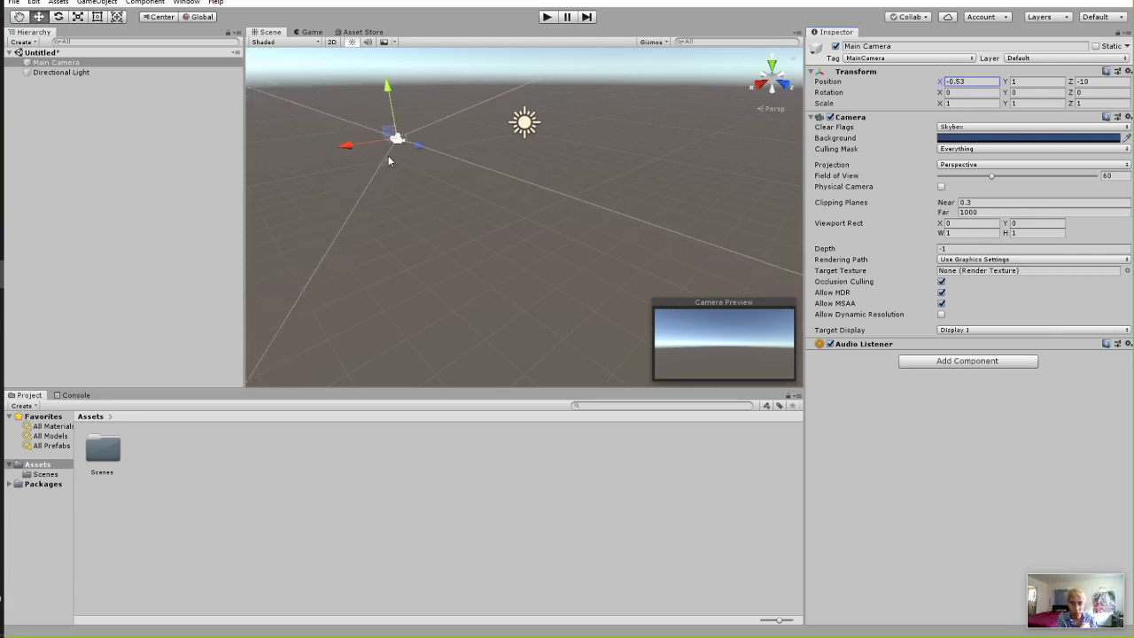
{"action": "left_click_drag", "start_coordinate": [388, 134], "coordinate": [431, 135]}
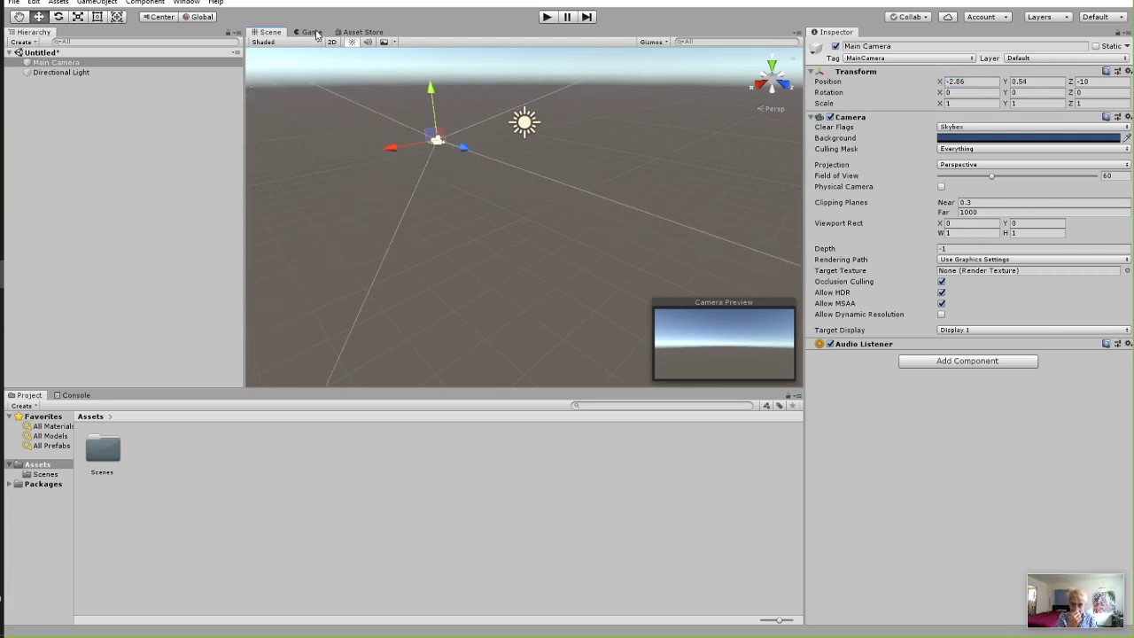
{"action": "left_click", "coordinate": [310, 32]}
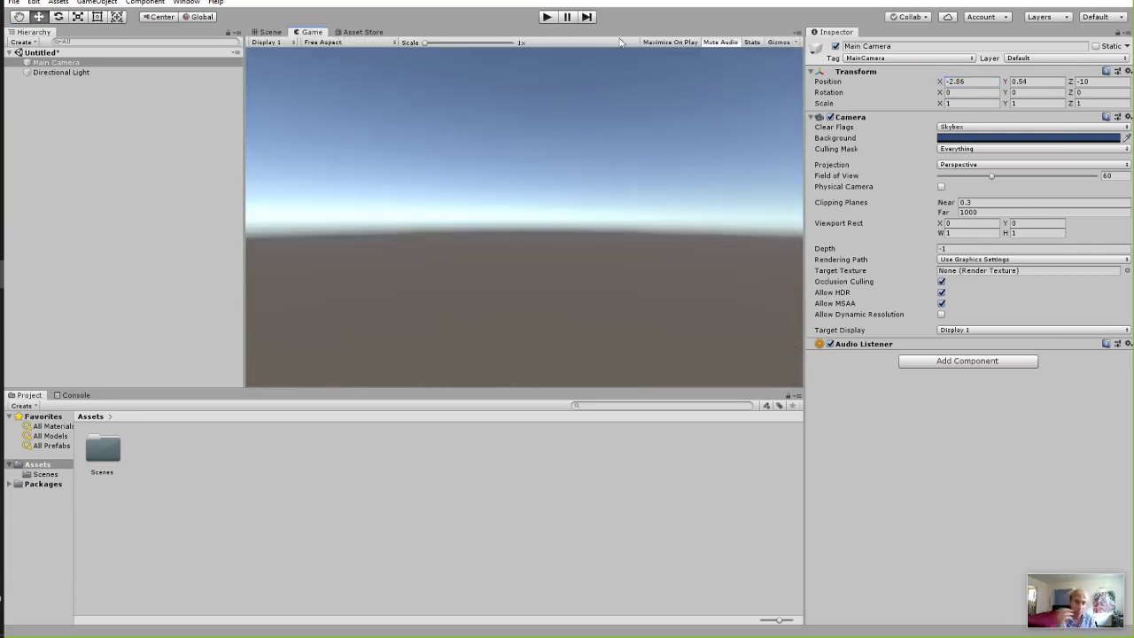
{"action": "left_click", "coordinate": [547, 16]}
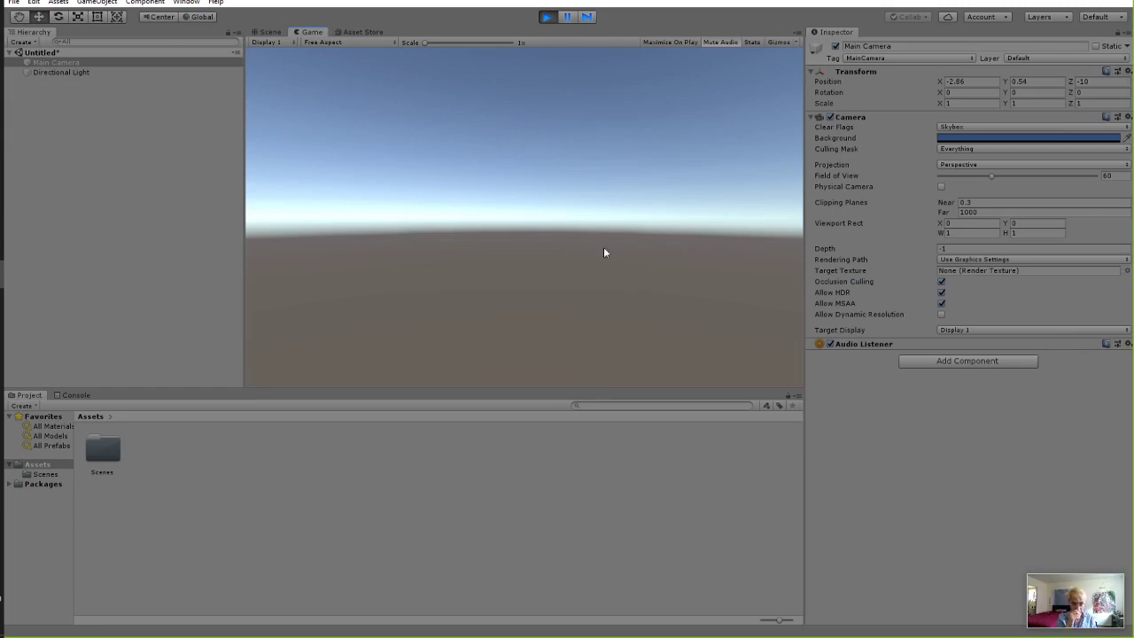
Add a Cube while the scene runs, check it in the Scene view, and stop Play.
{"action": "right_click", "coordinate": [99, 155]}
{"action": "mouse_move", "coordinate": [132, 251]}
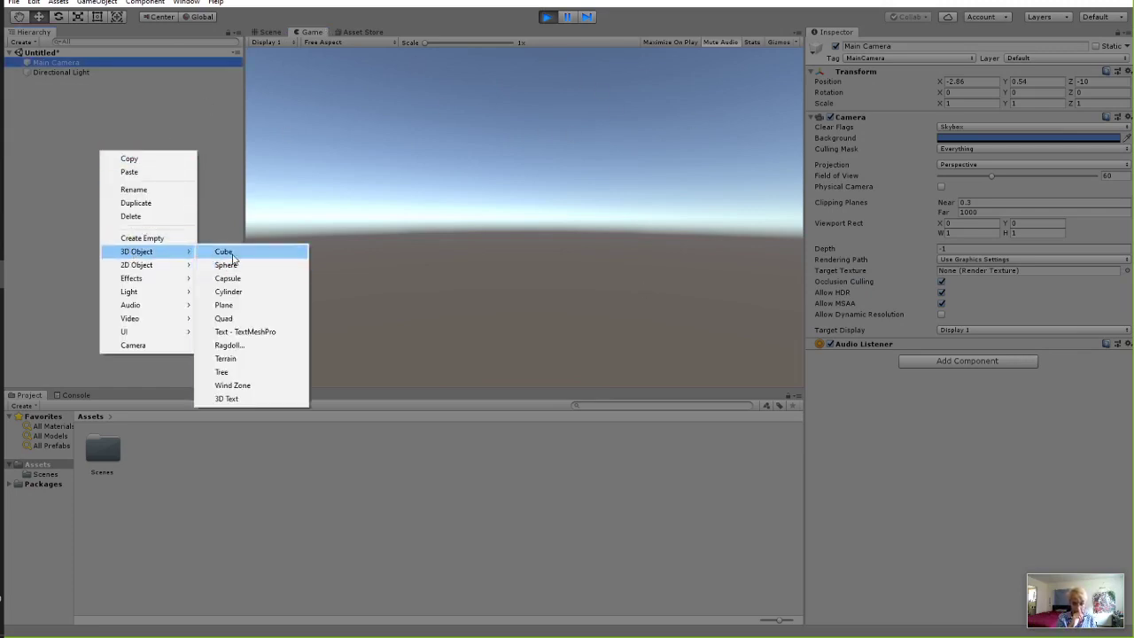
{"action": "left_click", "coordinate": [221, 251]}
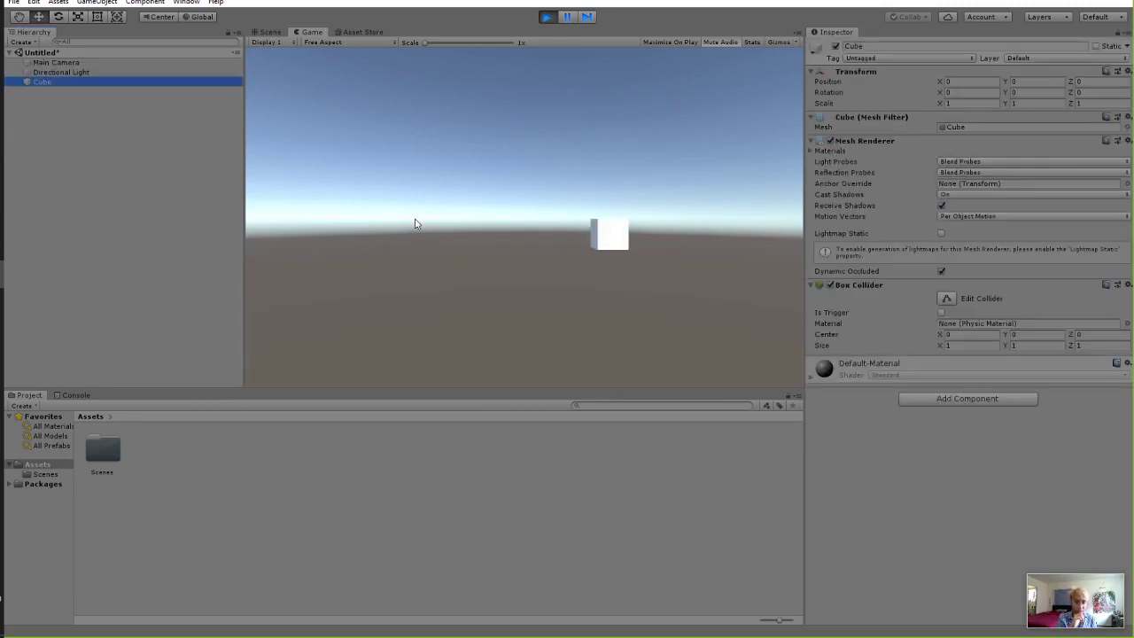
{"action": "left_click", "coordinate": [268, 32]}
{"action": "left_click", "coordinate": [555, 18]}
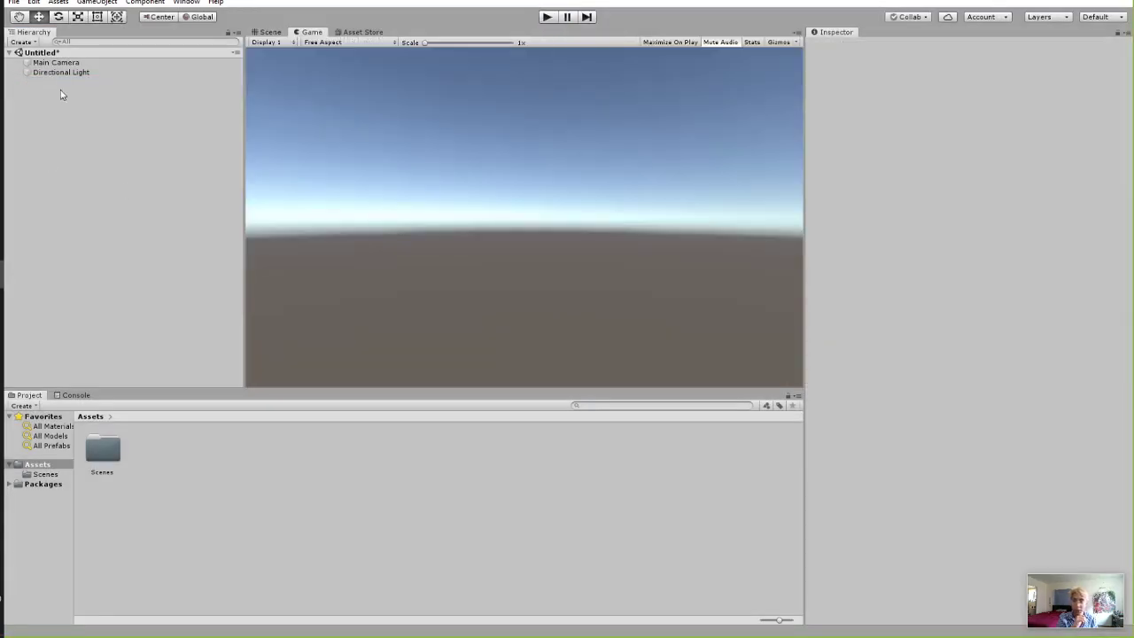
Add a Cube from the Hierarchy and give it a Rigidbody component.
{"action": "right_click", "coordinate": [78, 83]}
{"action": "mouse_move", "coordinate": [148, 191]}
{"action": "left_click", "coordinate": [201, 183]}
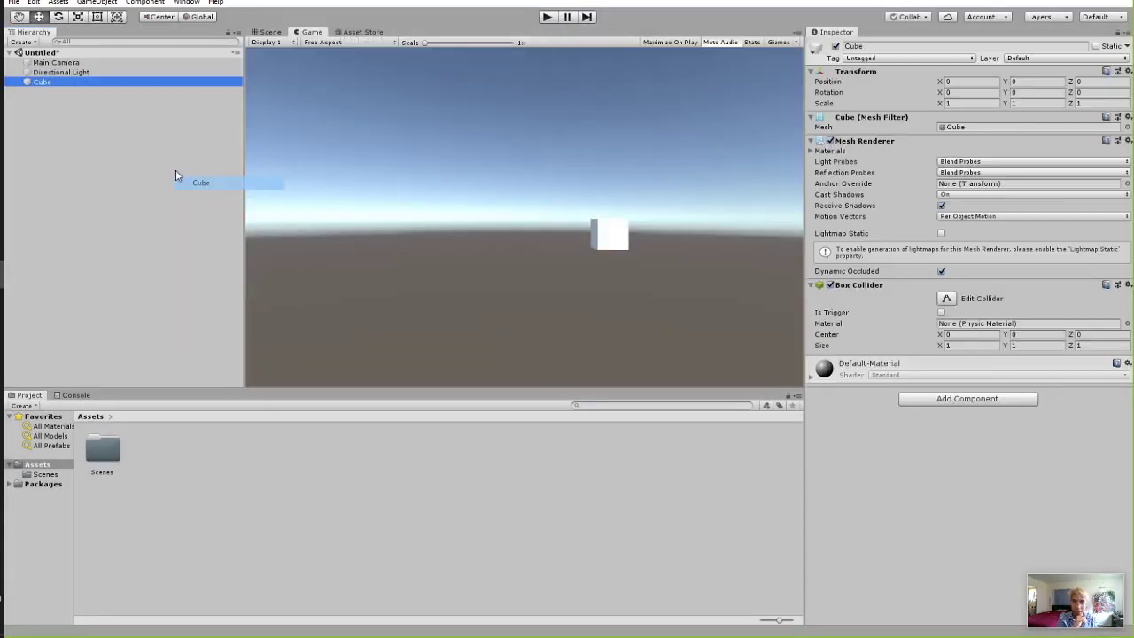
{"action": "left_click", "coordinate": [951, 401]}
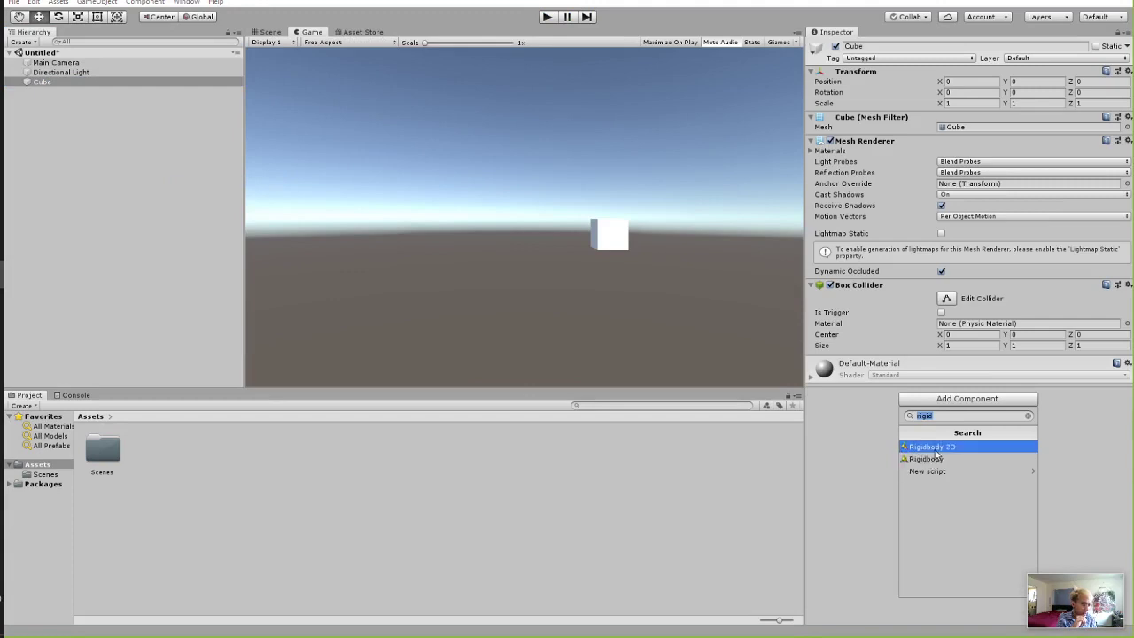
{"action": "left_click", "coordinate": [922, 459]}
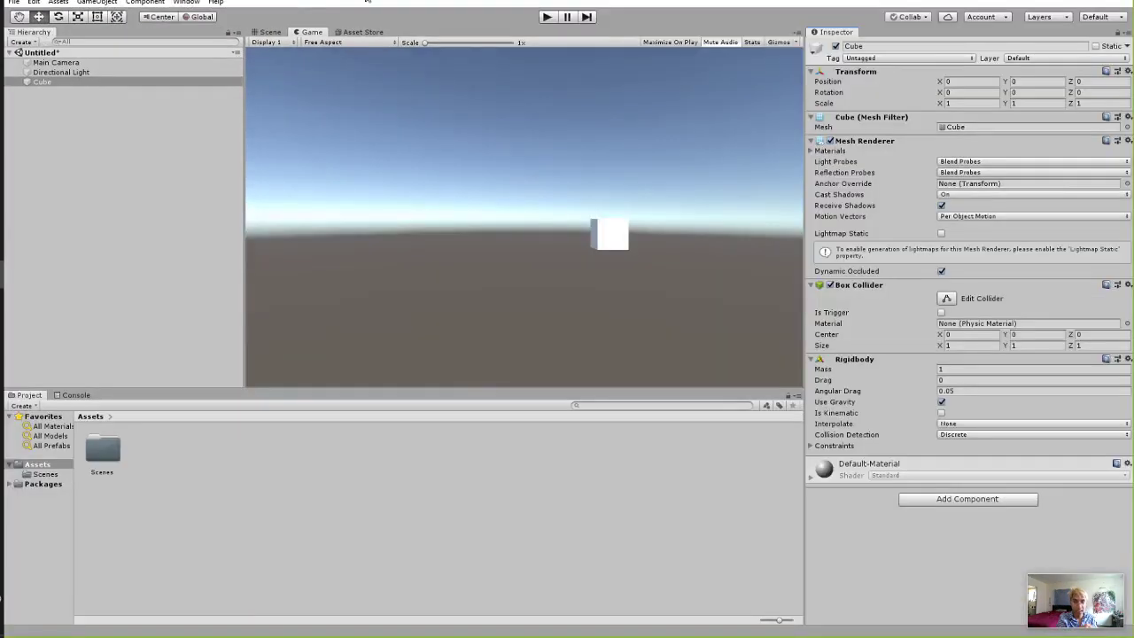
Bring up the Asset Store panel and drag its bottom edge down to enlarge it.
{"action": "left_click", "coordinate": [359, 32]}
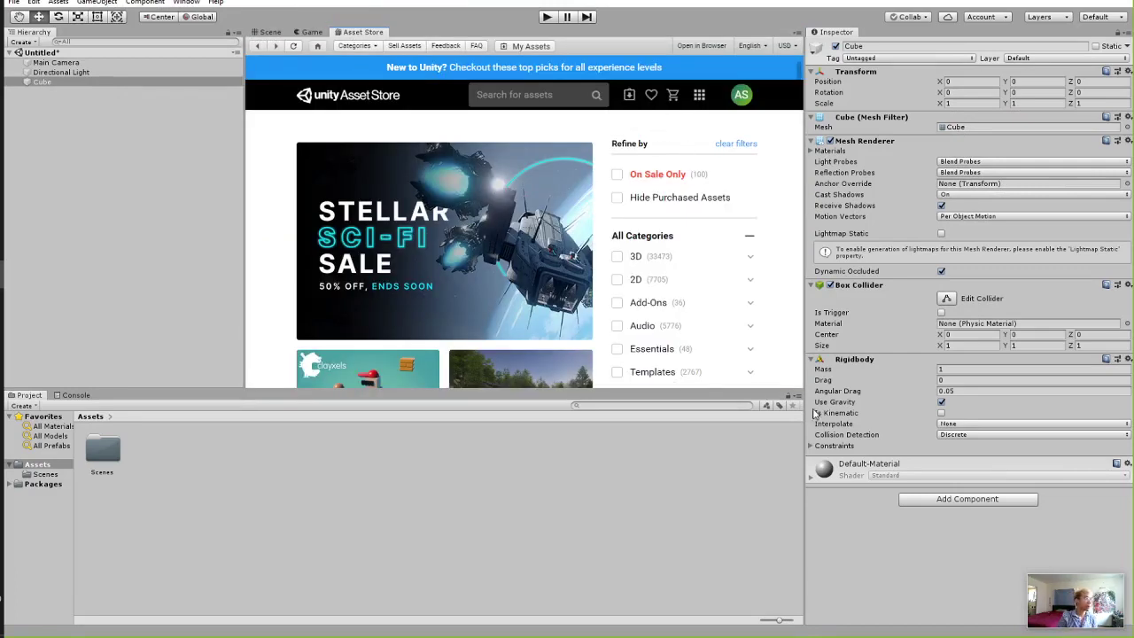
{"action": "left_click_drag", "start_coordinate": [580, 390], "coordinate": [580, 460]}
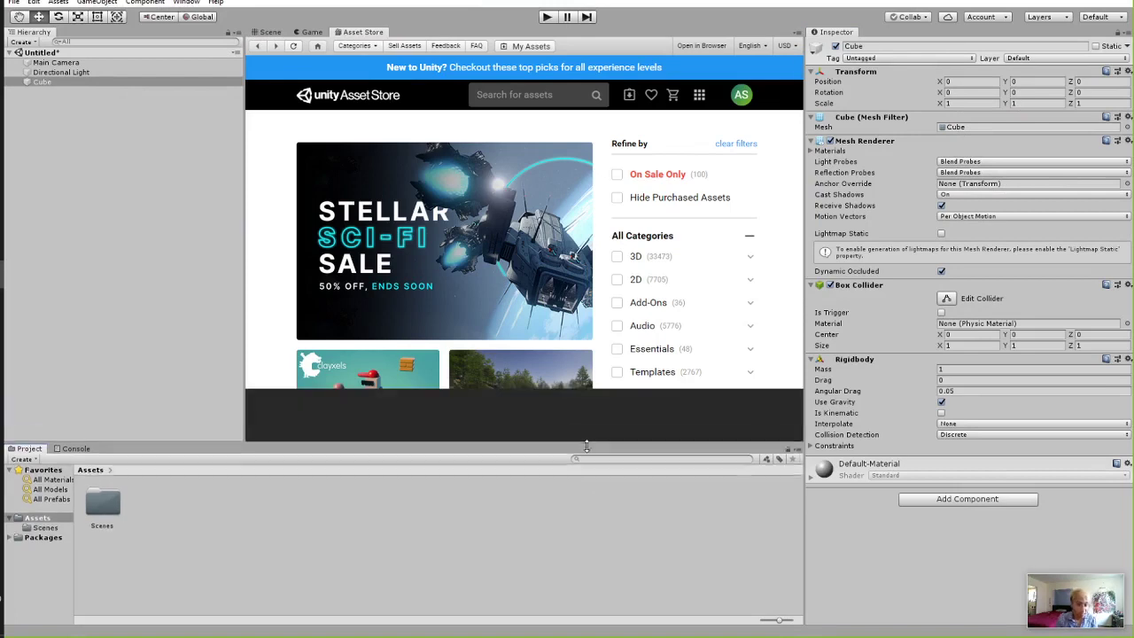
{"action": "left_click_drag", "start_coordinate": [799, 133], "coordinate": [823, 144]}
Clear stray selections on the Asset Store page and scroll to the Pricing filters.
{"action": "left_click", "coordinate": [784, 199]}
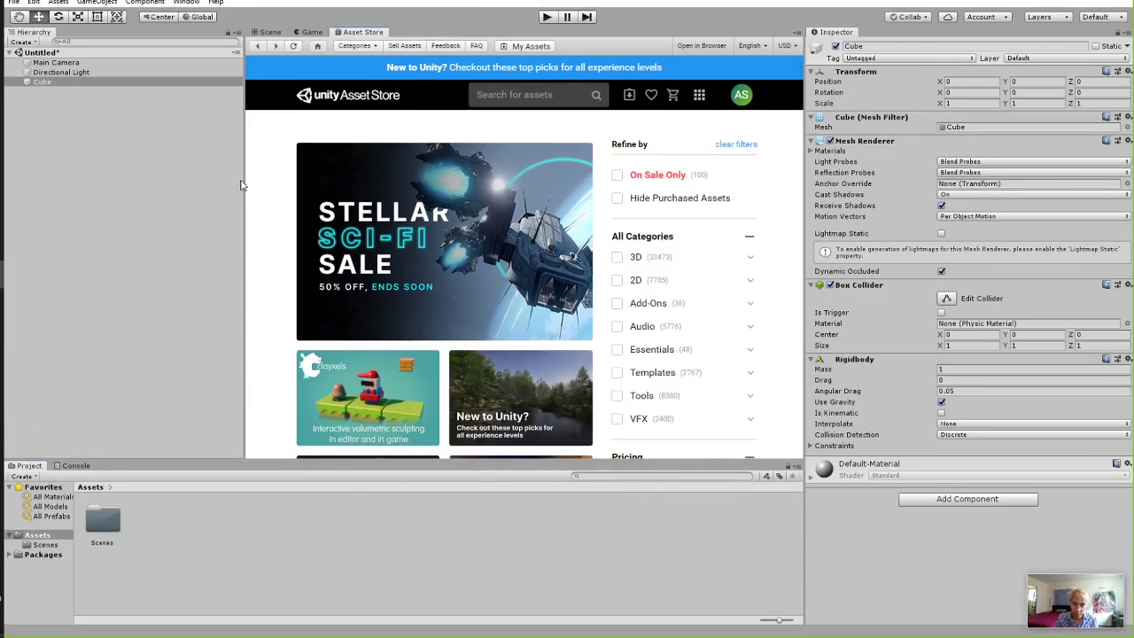
{"action": "left_click_drag", "start_coordinate": [245, 185], "coordinate": [169, 184]}
{"action": "left_click", "coordinate": [274, 213]}
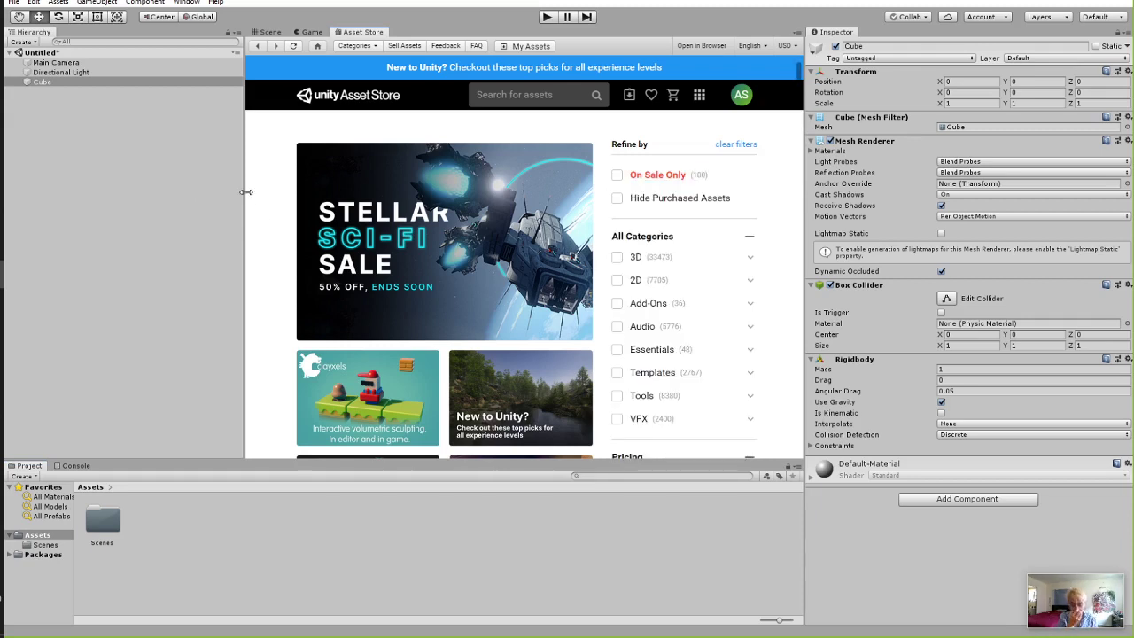
{"action": "left_click", "coordinate": [503, 95]}
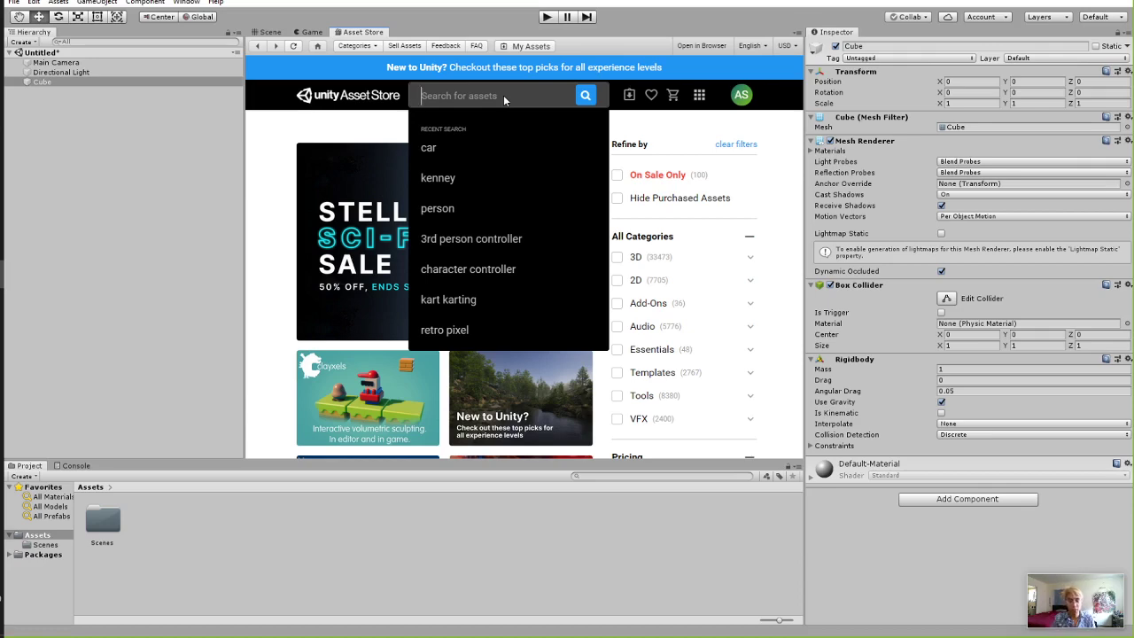
{"action": "left_click", "coordinate": [432, 105]}
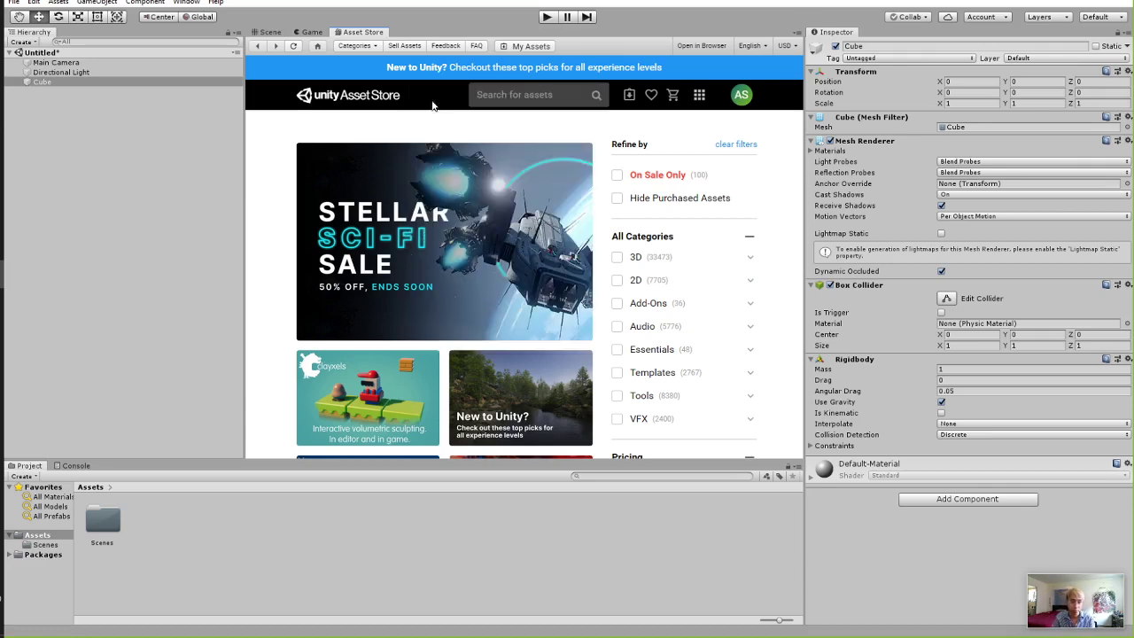
{"action": "scroll", "coordinate": [631, 253], "scroll_direction": "down", "scroll_amount": 3}
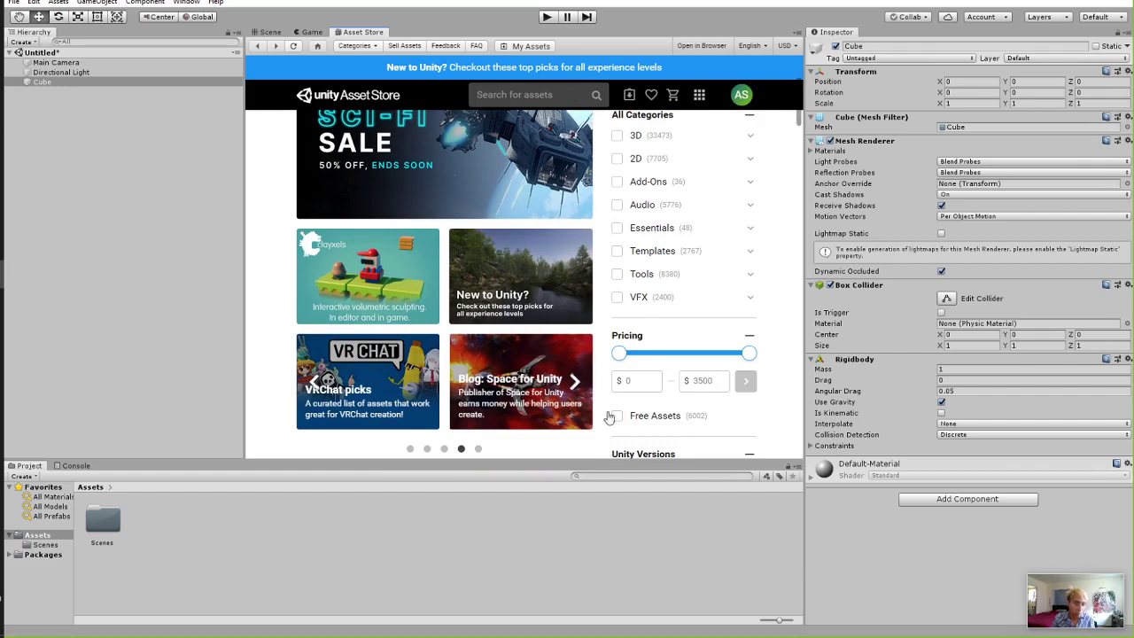
Tick Free Assets and browse the 6002 free results sorted by Popularity.
{"action": "left_click", "coordinate": [639, 416]}
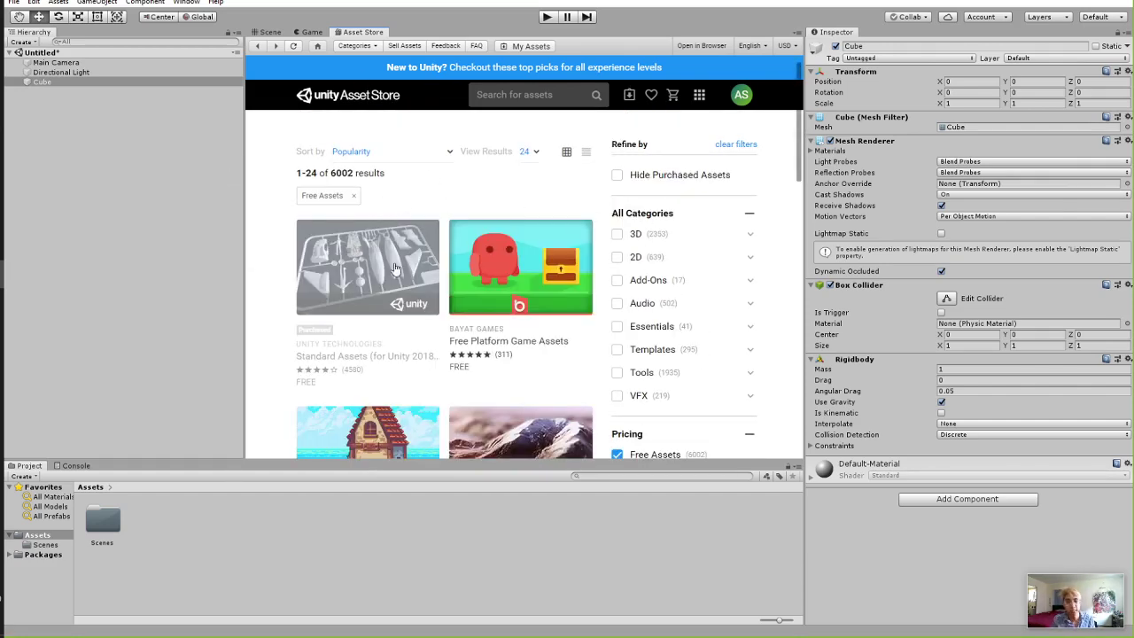
{"action": "scroll", "coordinate": [396, 270], "scroll_direction": "down", "scroll_amount": 2}
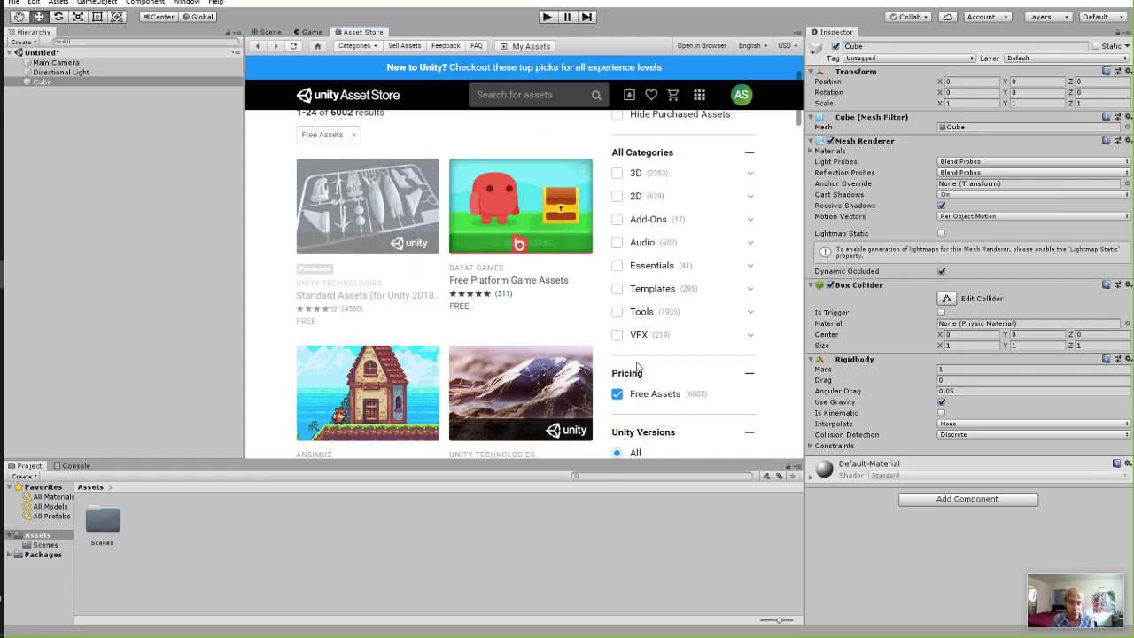
{"action": "scroll", "coordinate": [575, 337], "scroll_direction": "down", "scroll_amount": 3}
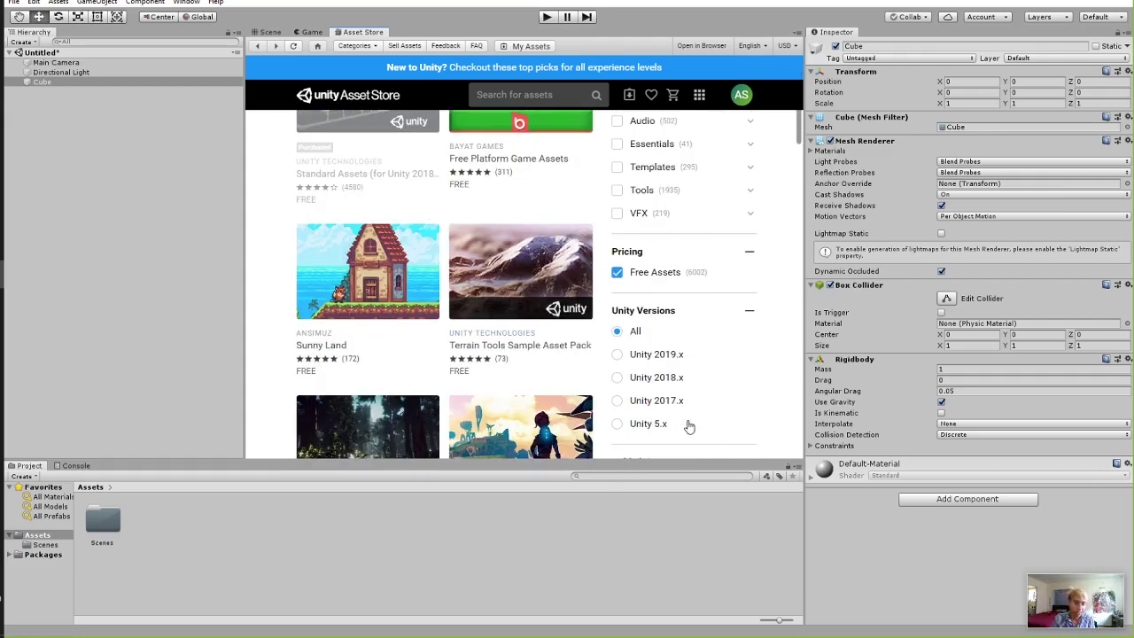
{"action": "scroll", "coordinate": [453, 274], "scroll_direction": "down", "scroll_amount": 4}
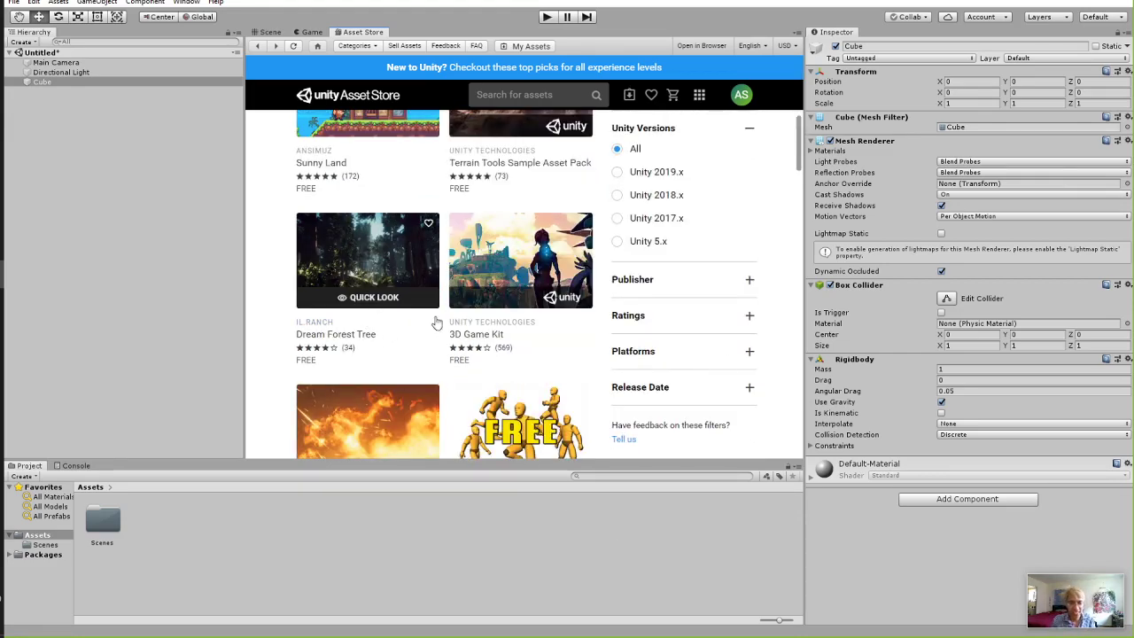
{"action": "scroll", "coordinate": [682, 293], "scroll_direction": "up", "scroll_amount": 1}
{"action": "scroll", "coordinate": [695, 299], "scroll_direction": "down", "scroll_amount": 5}
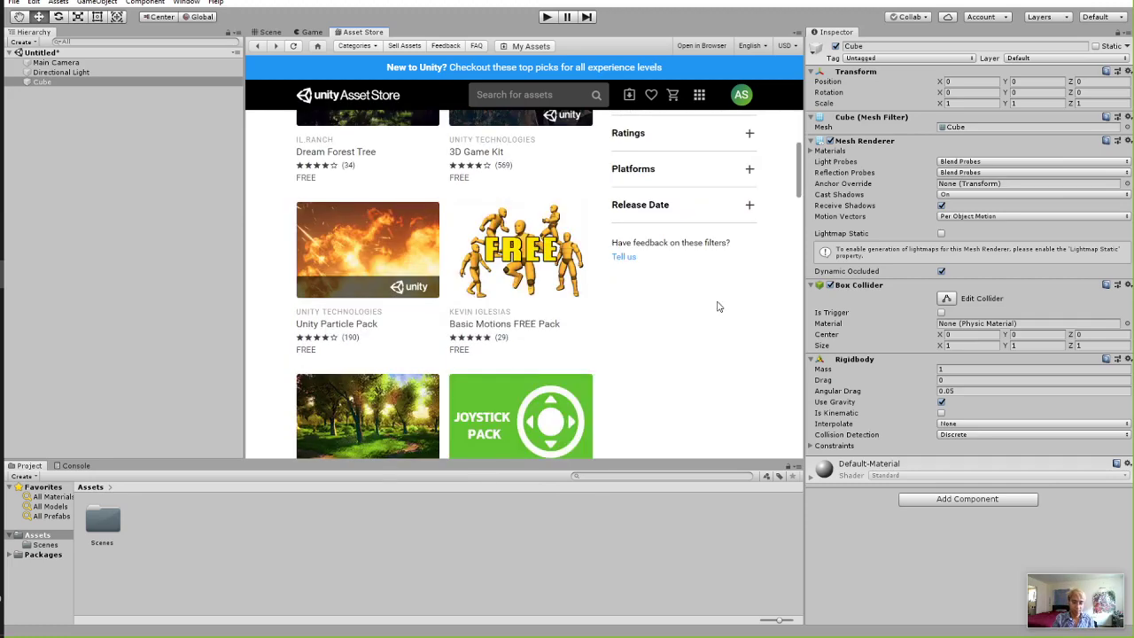
{"action": "scroll", "coordinate": [417, 273], "scroll_direction": "up", "scroll_amount": 2}
{"action": "scroll", "coordinate": [750, 278], "scroll_direction": "down", "scroll_amount": 2}
{"action": "scroll", "coordinate": [598, 296], "scroll_direction": "up", "scroll_amount": 10}
{"action": "left_click", "coordinate": [535, 103]}
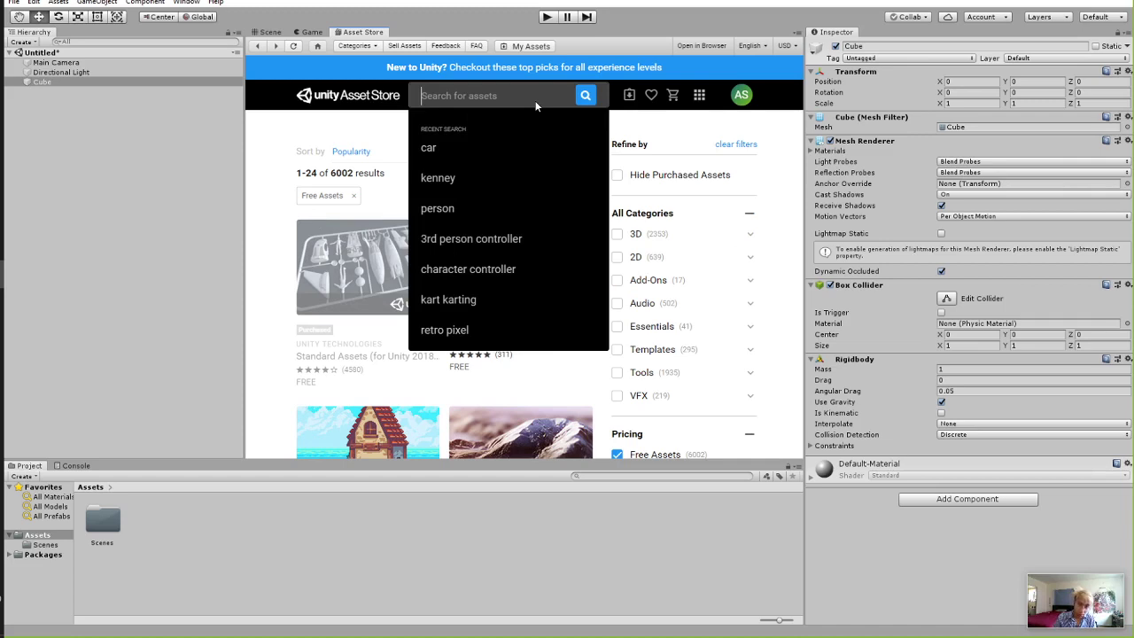
Search the Asset Store for 'low poly game' and browse the results.
{"action": "type", "text": "low poly game"}
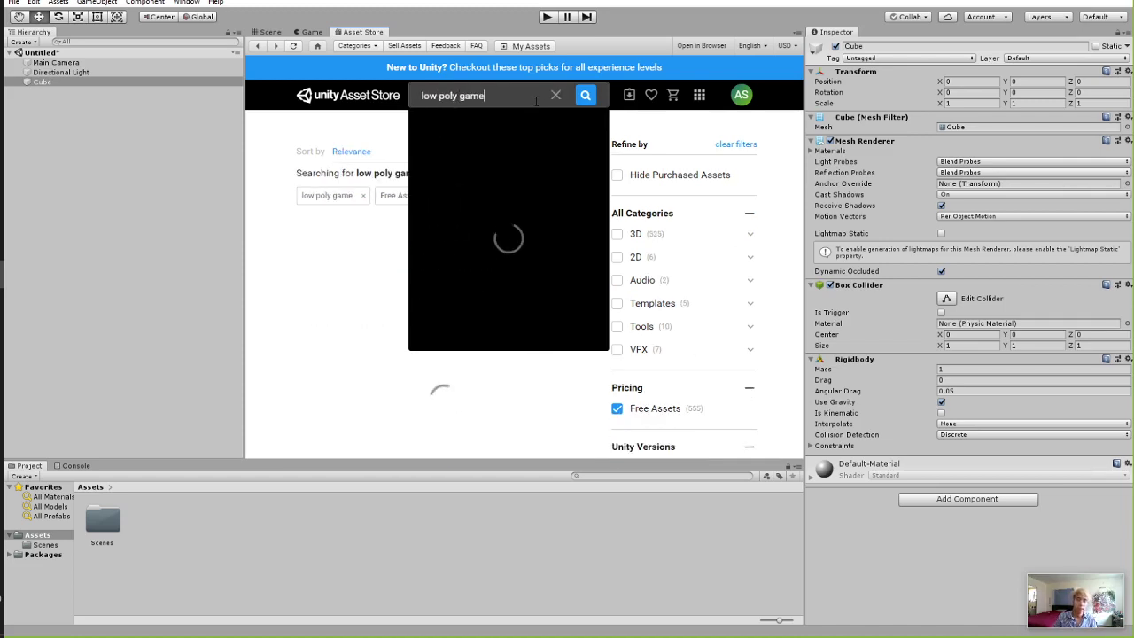
{"action": "left_click", "coordinate": [261, 312]}
{"action": "scroll", "coordinate": [325, 232], "scroll_direction": "down", "scroll_amount": 2}
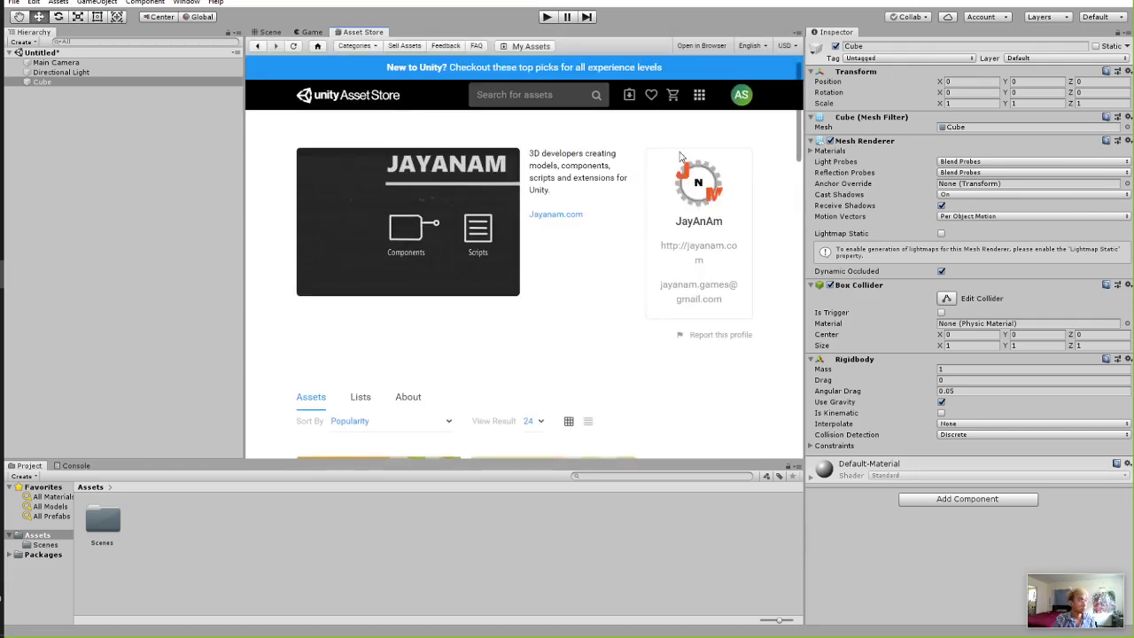
{"action": "scroll", "coordinate": [538, 294], "scroll_direction": "down", "scroll_amount": 3}
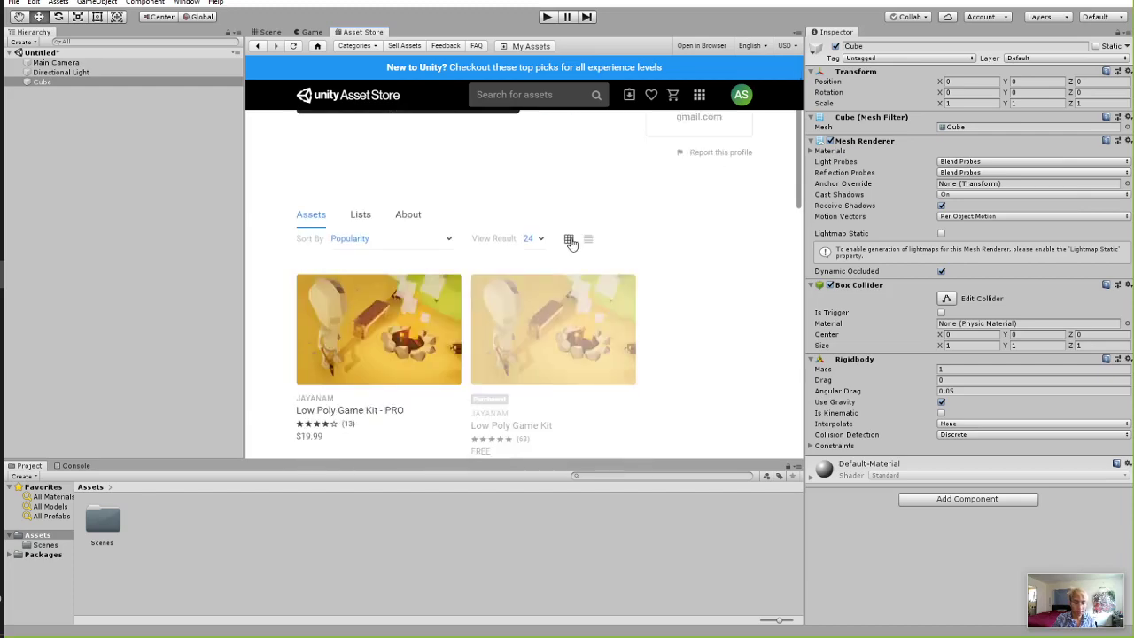
{"action": "scroll", "coordinate": [504, 233], "scroll_direction": "up", "scroll_amount": 1}
{"action": "scroll", "coordinate": [354, 257], "scroll_direction": "down", "scroll_amount": 2}
Check the Low Poly Game Kit - PRO page, then open the free Low Poly Game Kit page.
{"action": "left_click", "coordinate": [327, 263]}
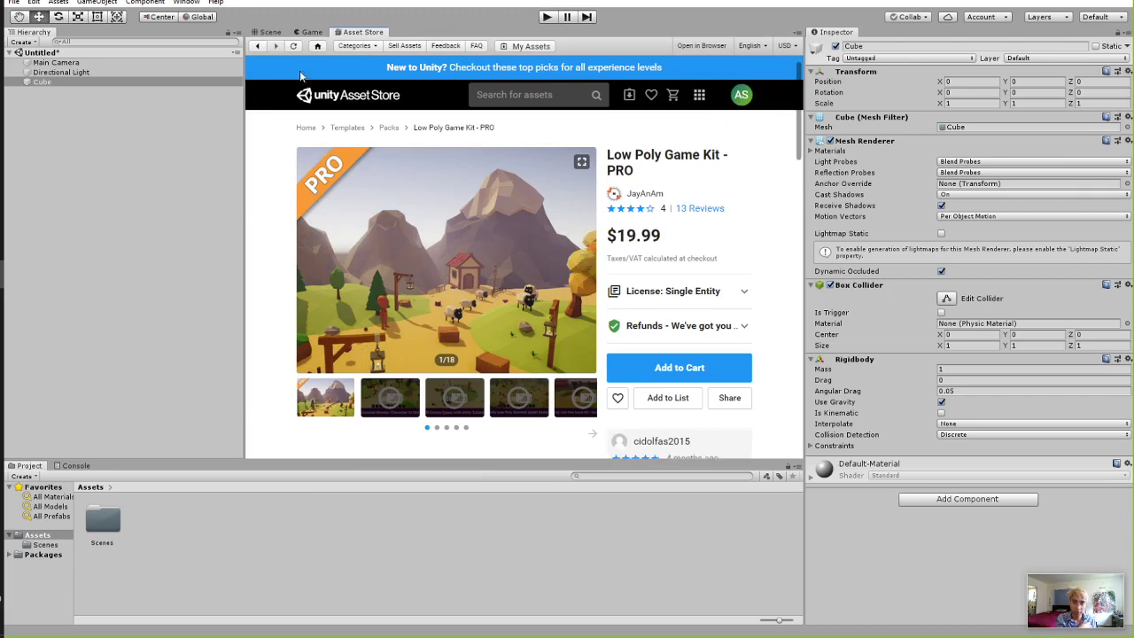
{"action": "left_click", "coordinate": [258, 47]}
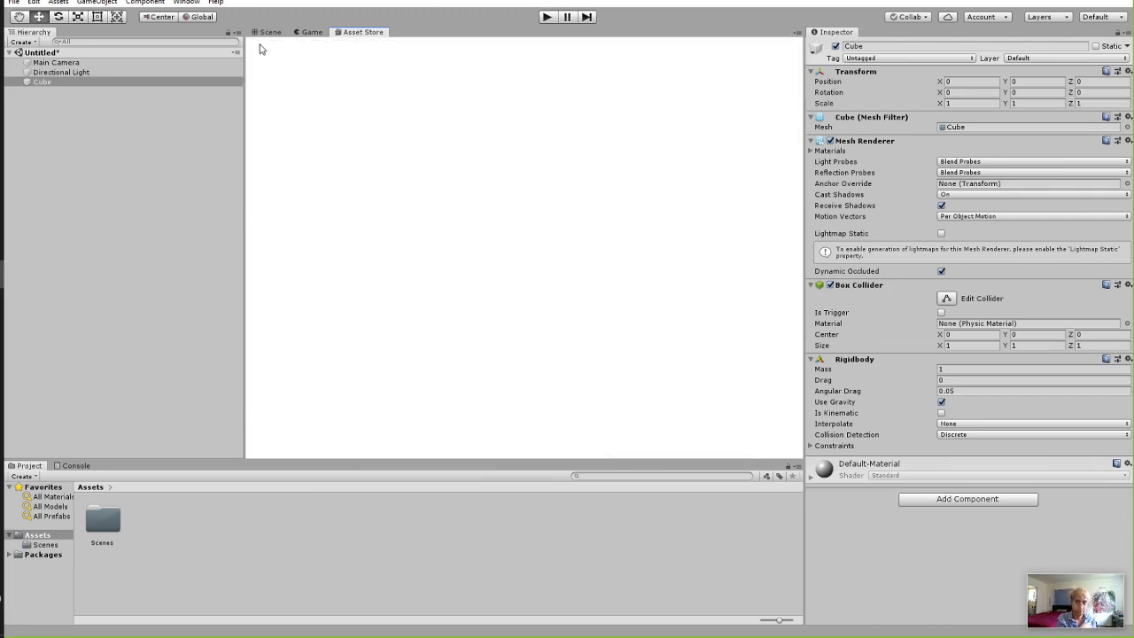
{"action": "scroll", "coordinate": [333, 217], "scroll_direction": "down", "scroll_amount": 3}
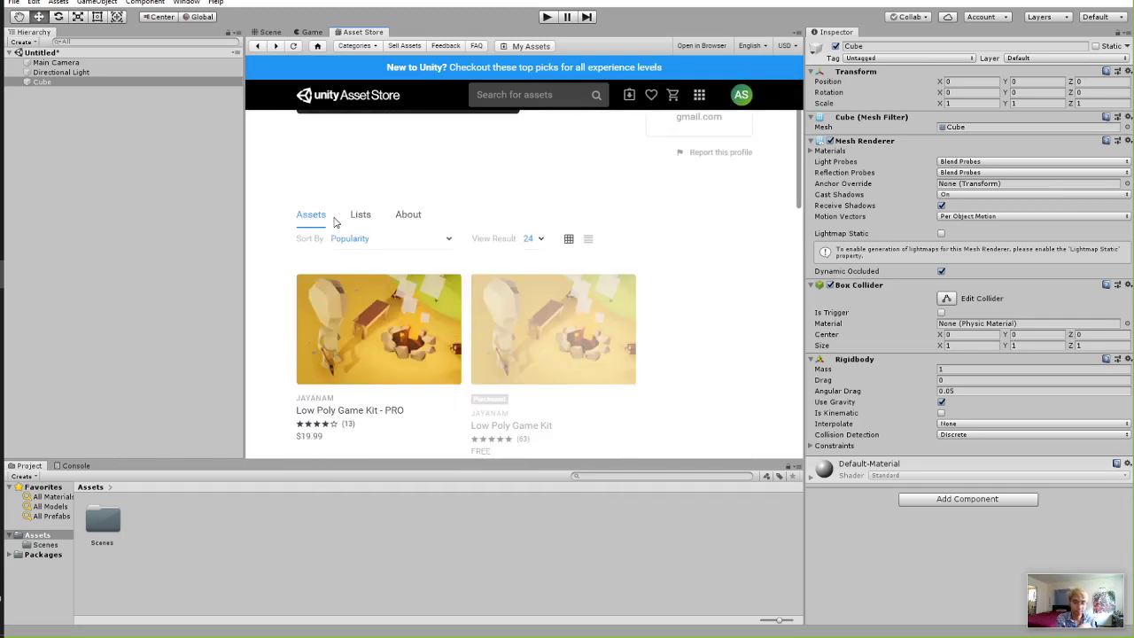
{"action": "left_click", "coordinate": [536, 329]}
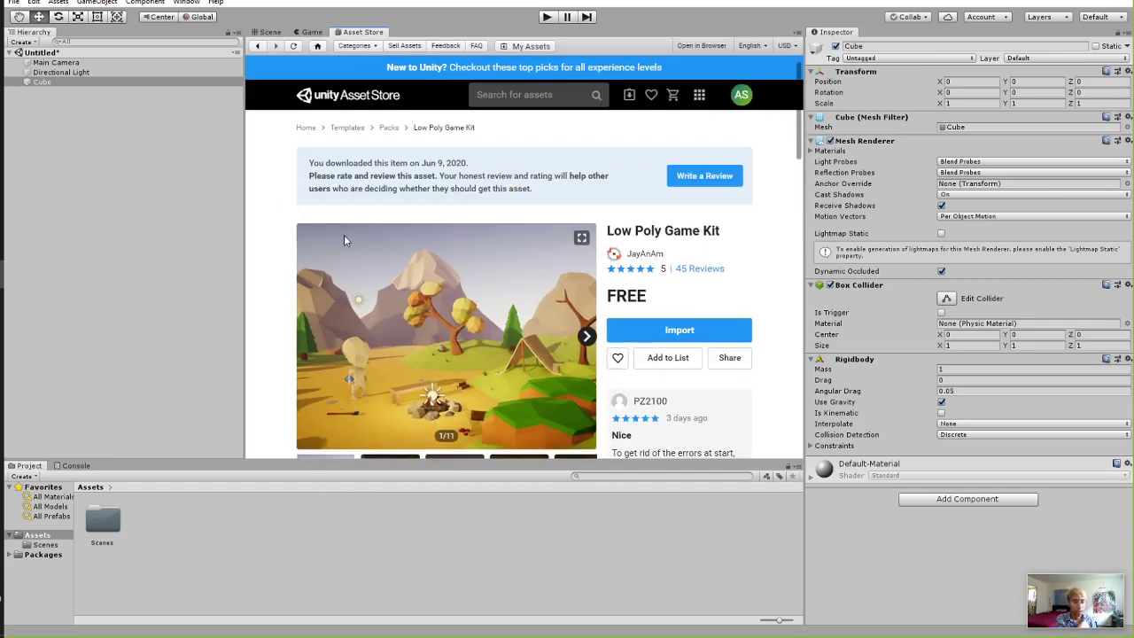
{"action": "scroll", "coordinate": [423, 262], "scroll_direction": "down", "scroll_amount": 1}
{"action": "left_click", "coordinate": [645, 262]}
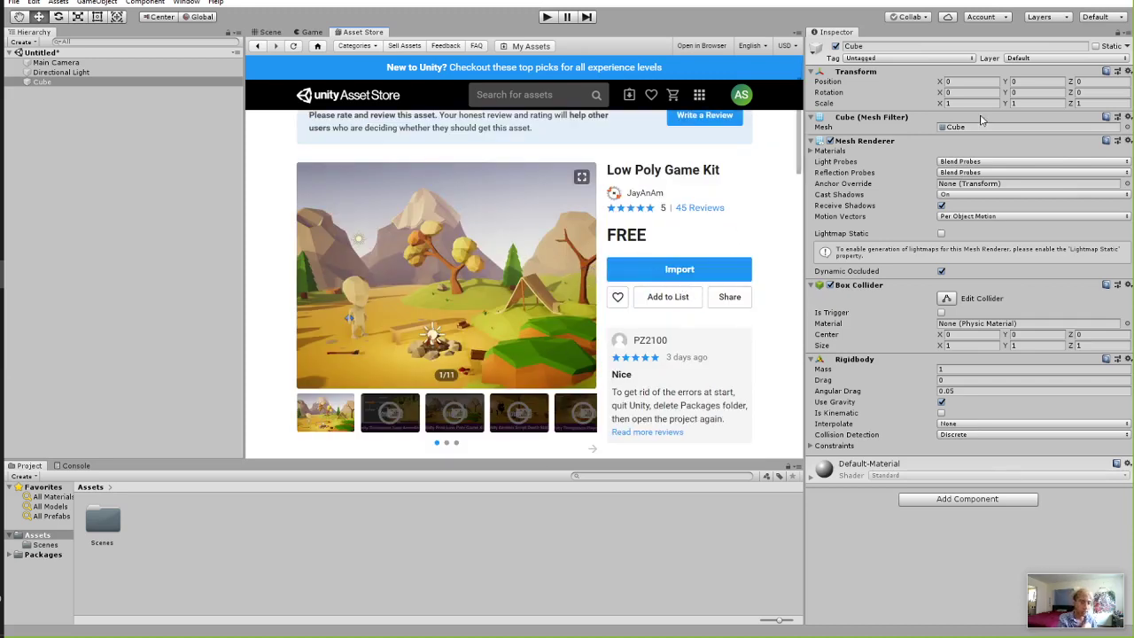
Import the Low Poly Game Kit, accepting the project-settings overwrite and installing its dependencies.
{"action": "left_click", "coordinate": [679, 271]}
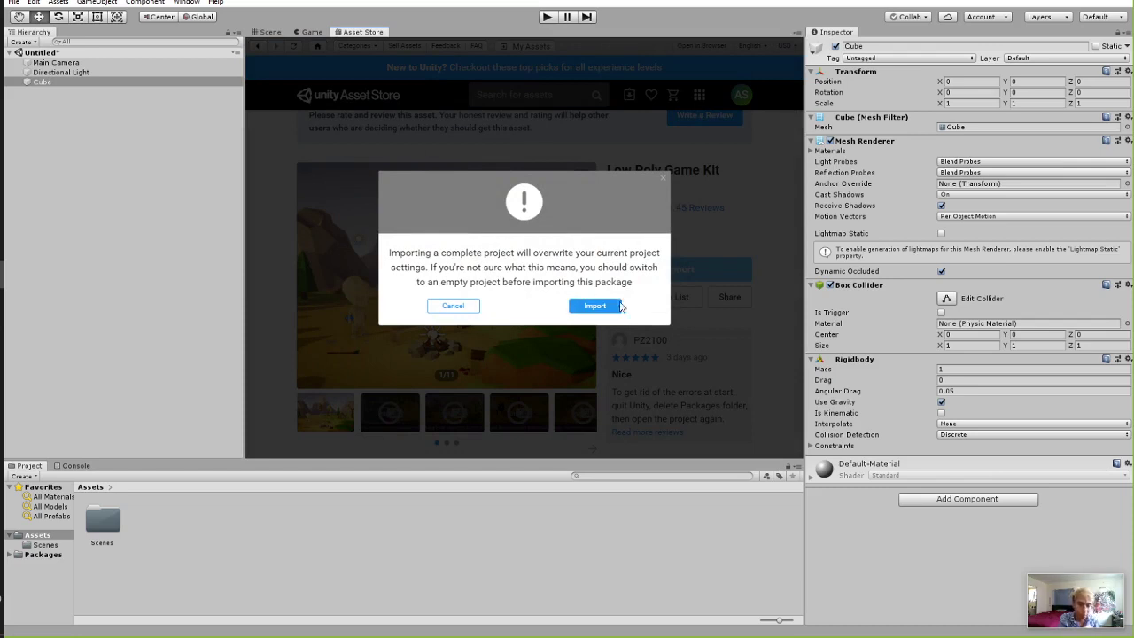
{"action": "left_click", "coordinate": [598, 307]}
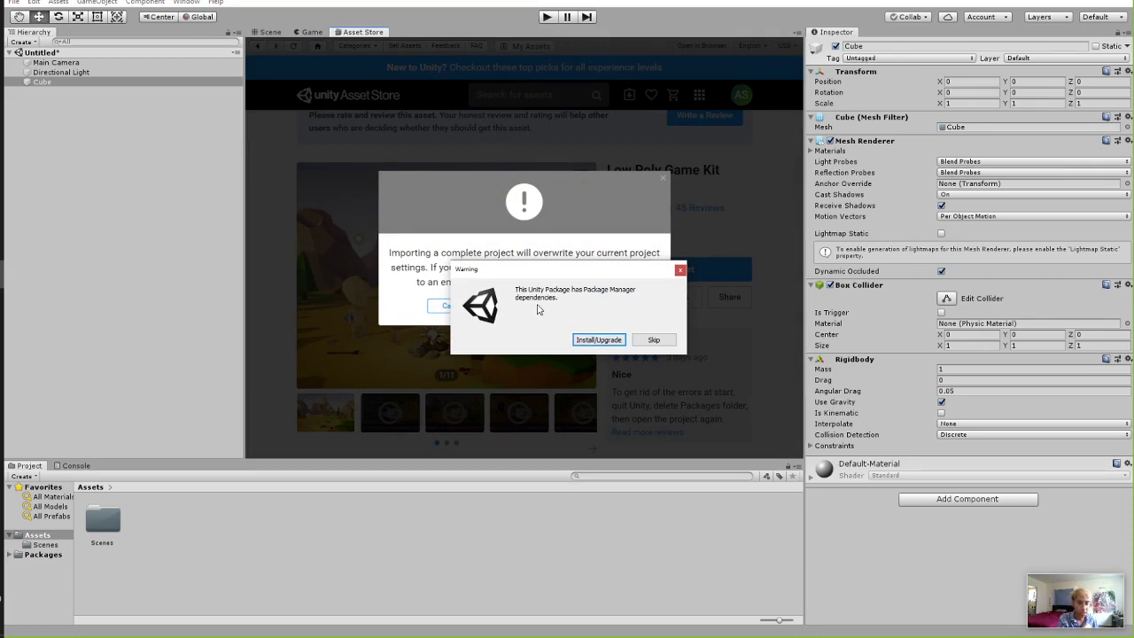
{"action": "left_click", "coordinate": [599, 340]}
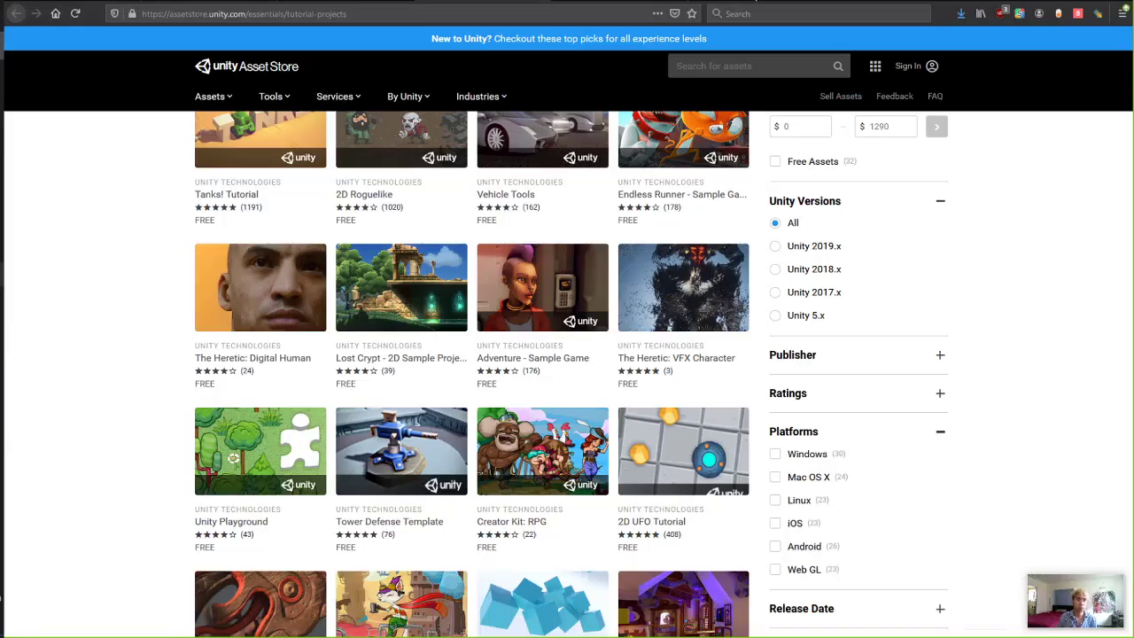
Search the Asset Store site for 'low poly game kit' and open the free kit's page.
{"action": "key", "text": "F11"}
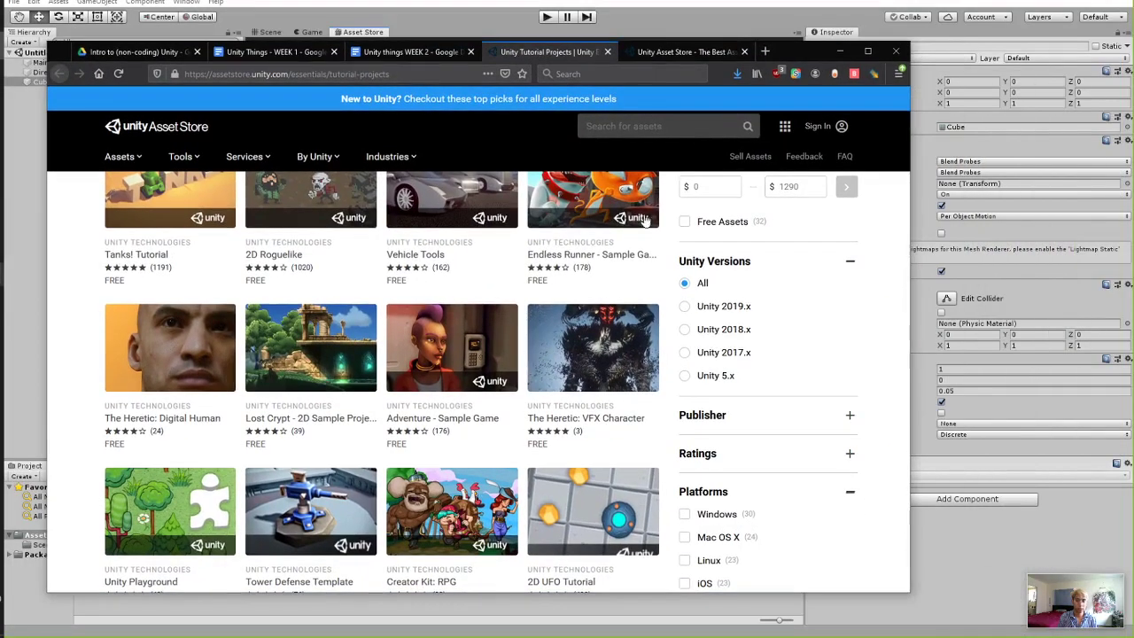
{"action": "left_click", "coordinate": [633, 130]}
{"action": "type", "text": "low "}
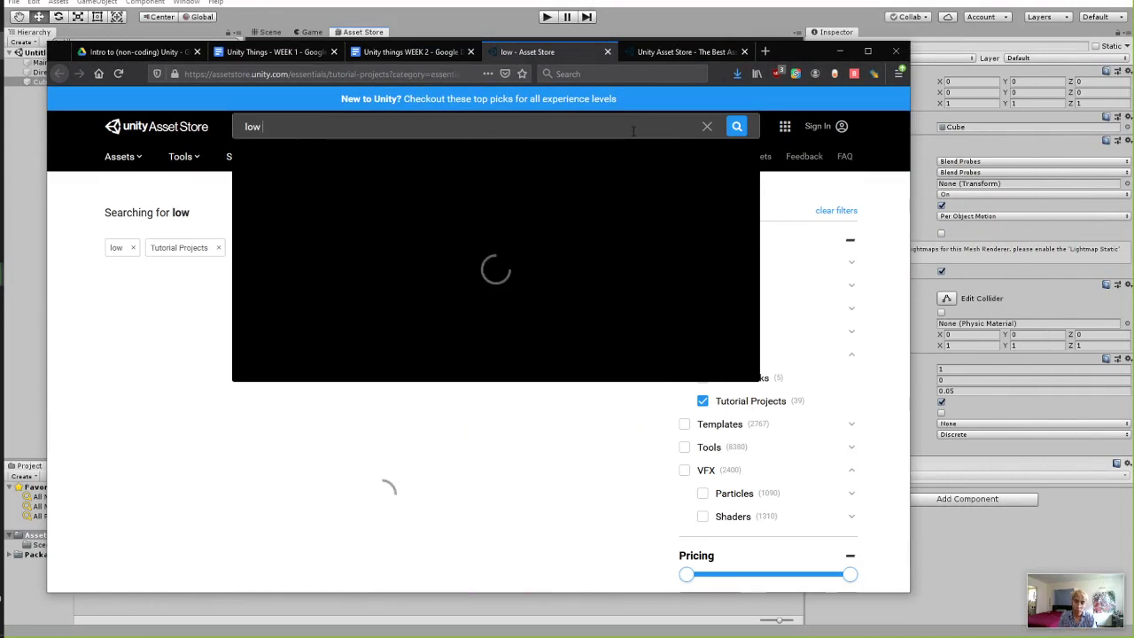
{"action": "type", "text": "poly game ki"}
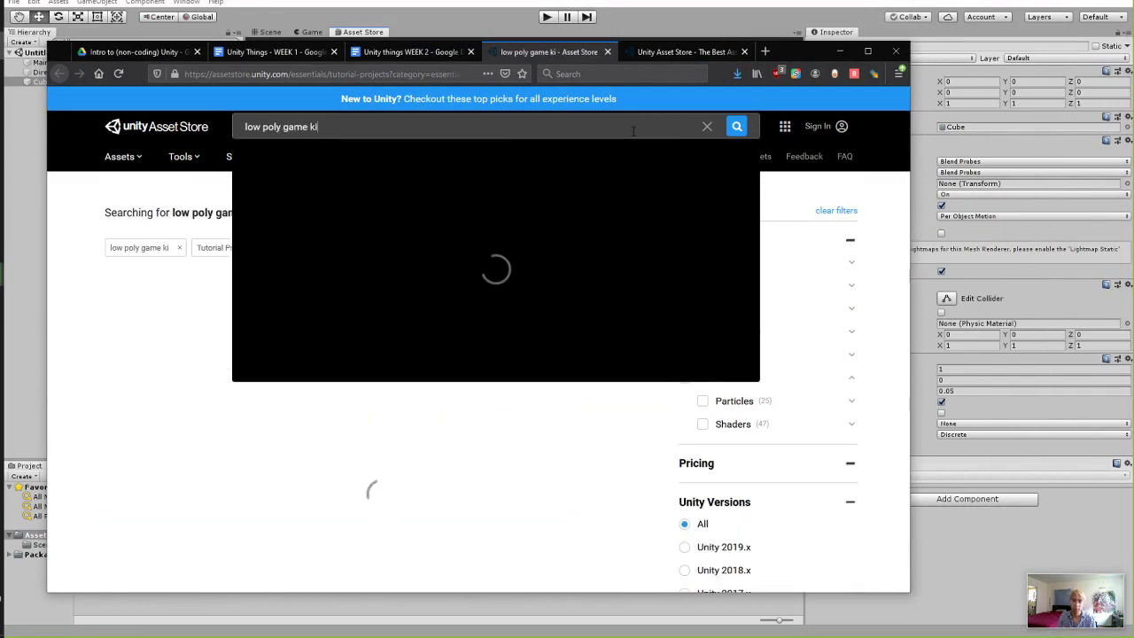
{"action": "left_click", "coordinate": [250, 182]}
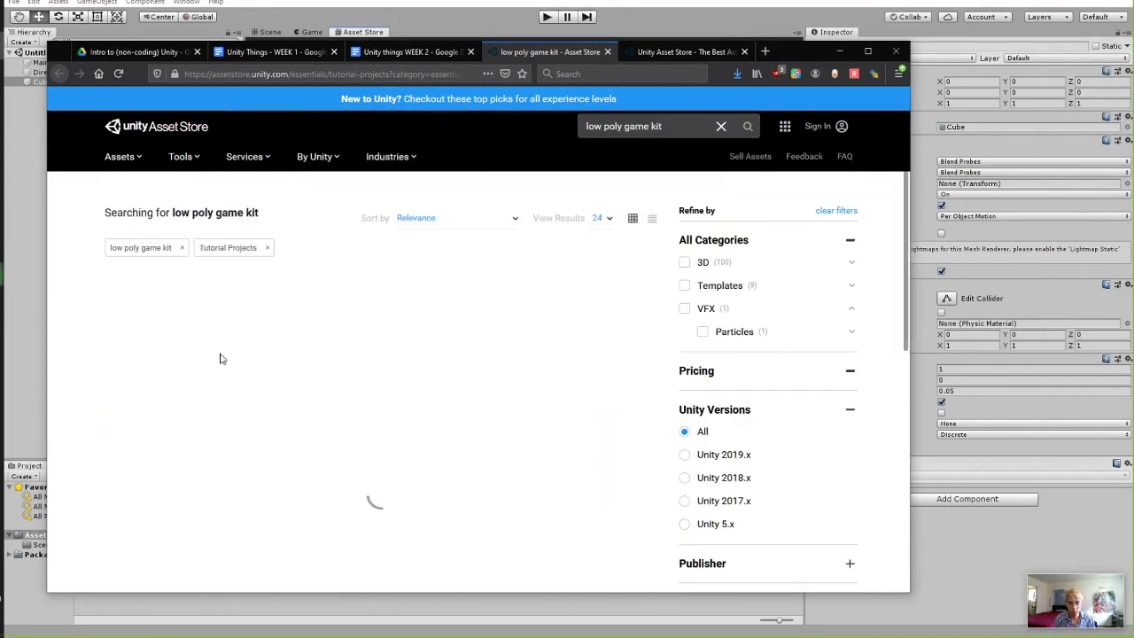
{"action": "scroll", "coordinate": [531, 354], "scroll_direction": "down", "scroll_amount": 2}
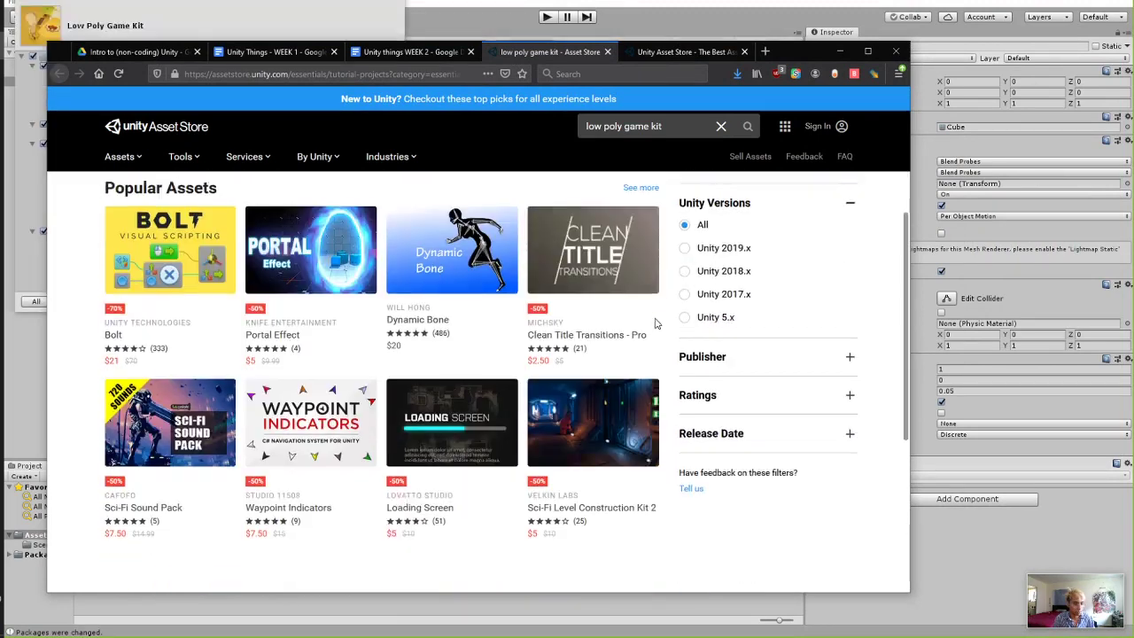
{"action": "scroll", "coordinate": [660, 423], "scroll_direction": "up", "scroll_amount": 3}
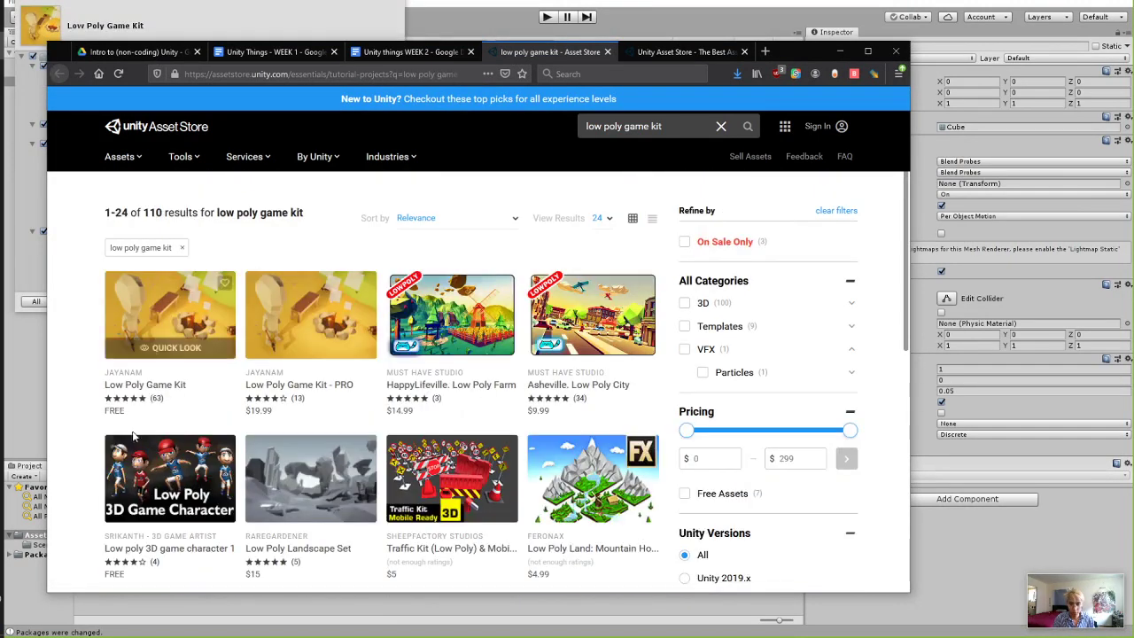
{"action": "left_click", "coordinate": [193, 318]}
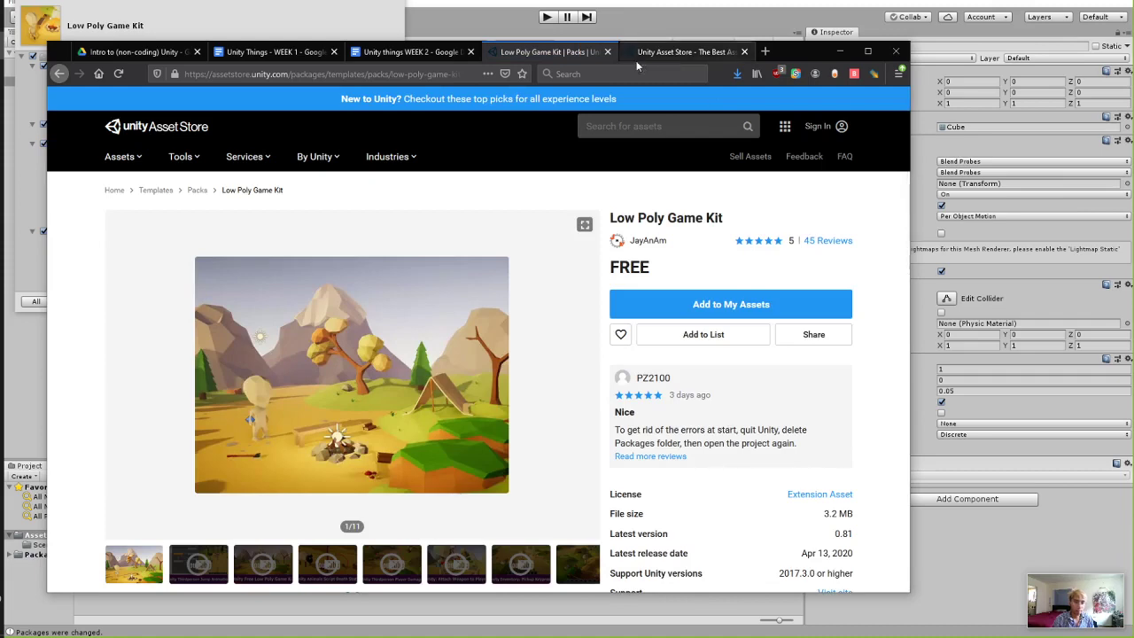
{"action": "left_click_drag", "start_coordinate": [800, 58], "coordinate": [758, 24]}
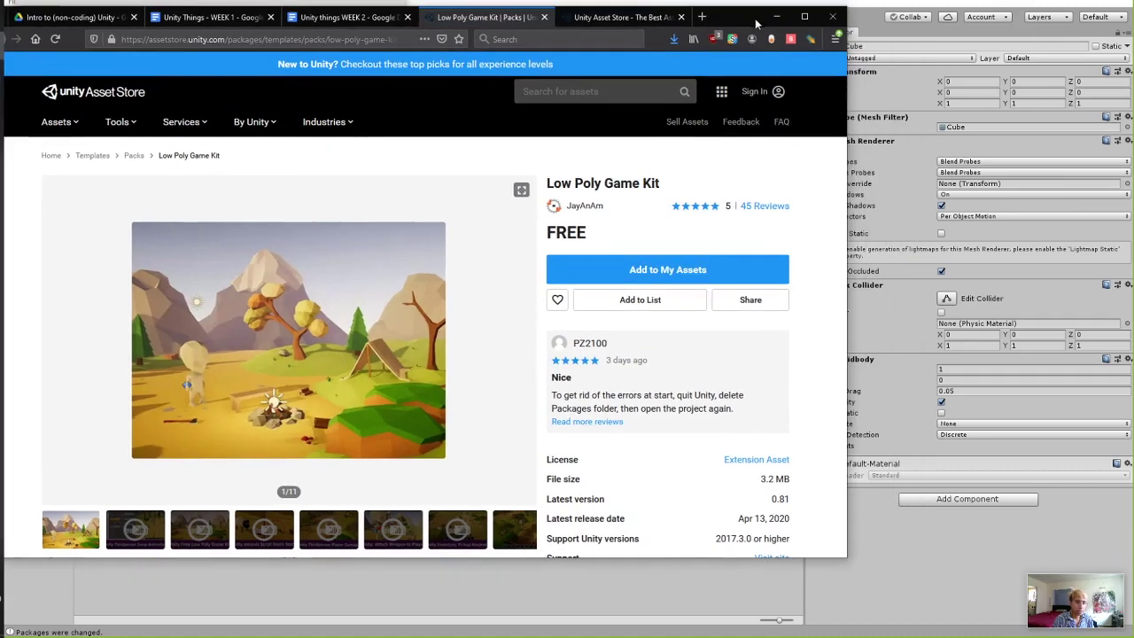
Add the kit to My Assets, signing in to Unity ID with the account email and password.
{"action": "left_click", "coordinate": [638, 258]}
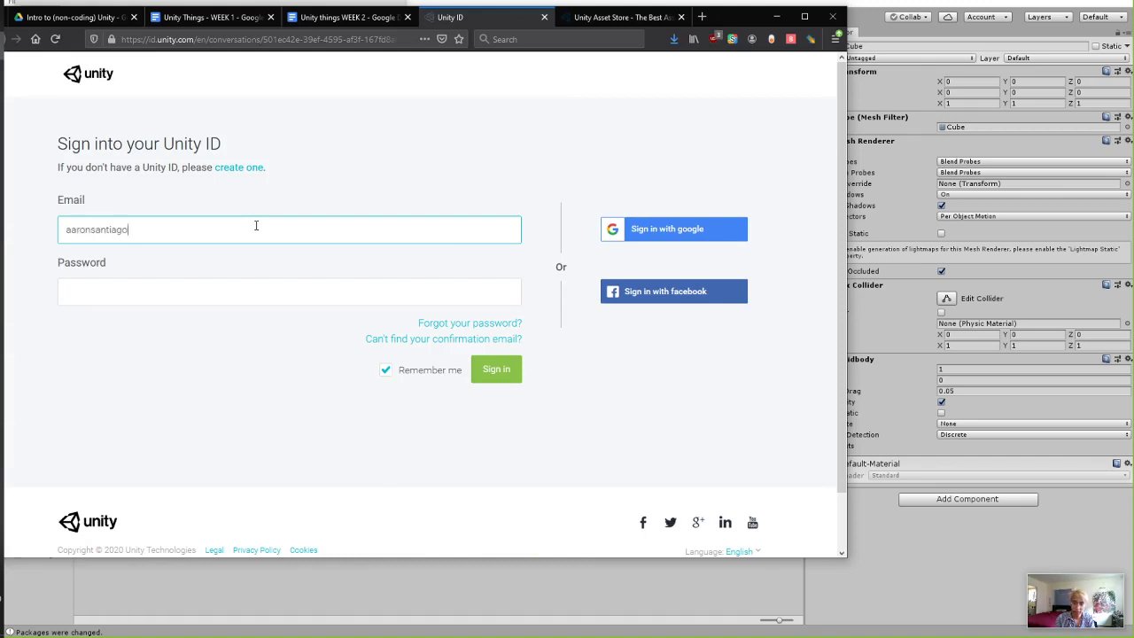
{"action": "key", "text": "Return"}
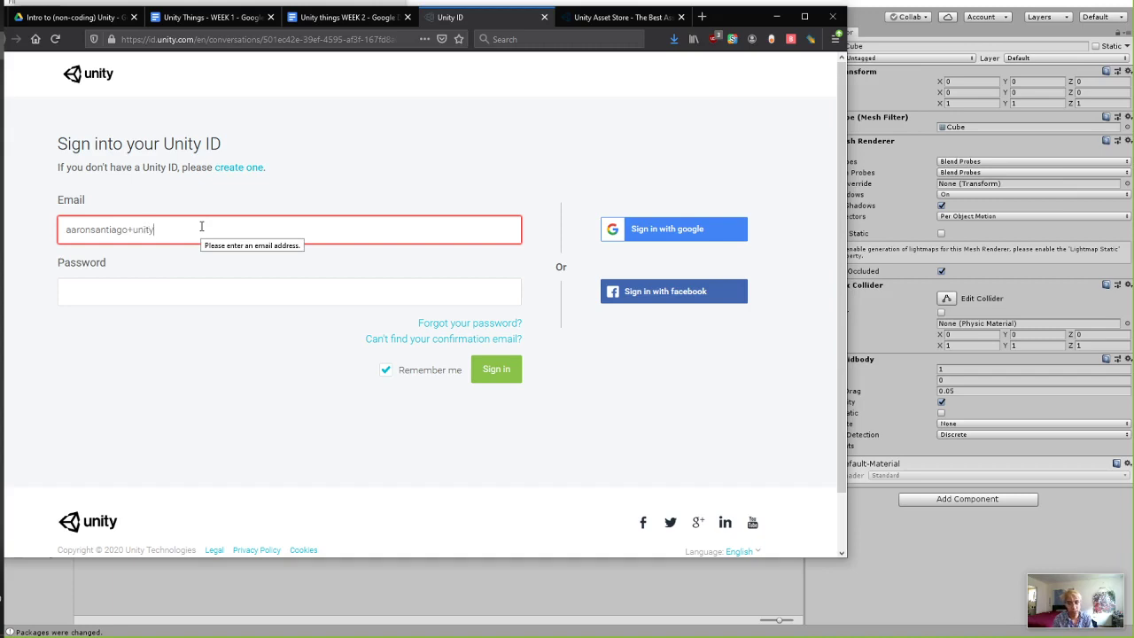
{"action": "type", "text": "gmail.com"}
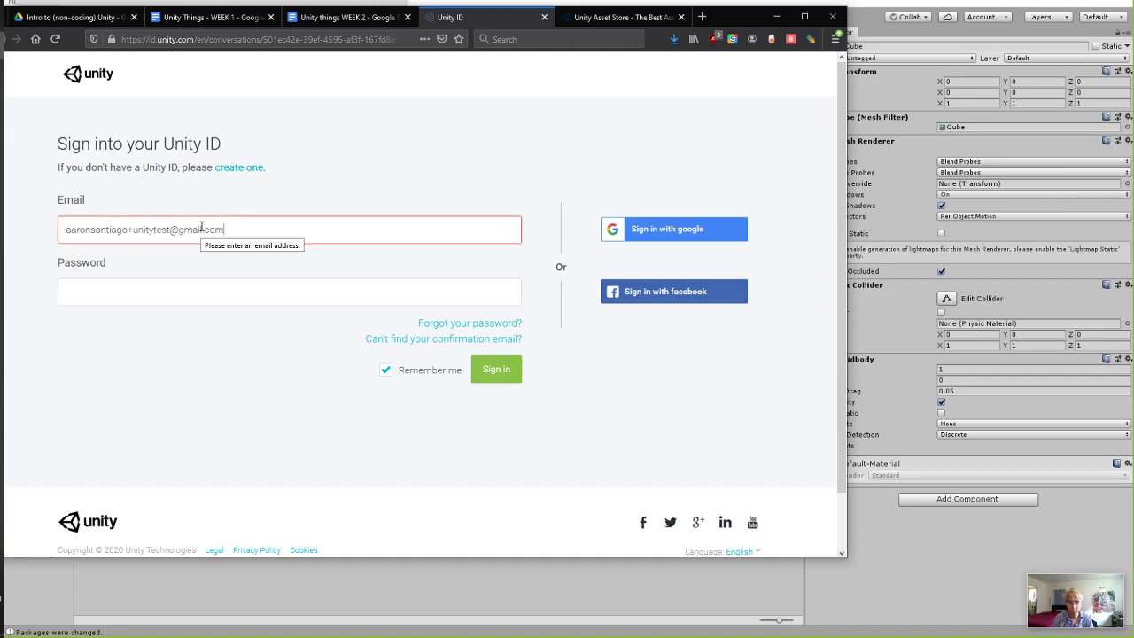
{"action": "key", "text": "Tab"}
{"action": "type", "text": "•"}
{"action": "key", "text": "Return"}
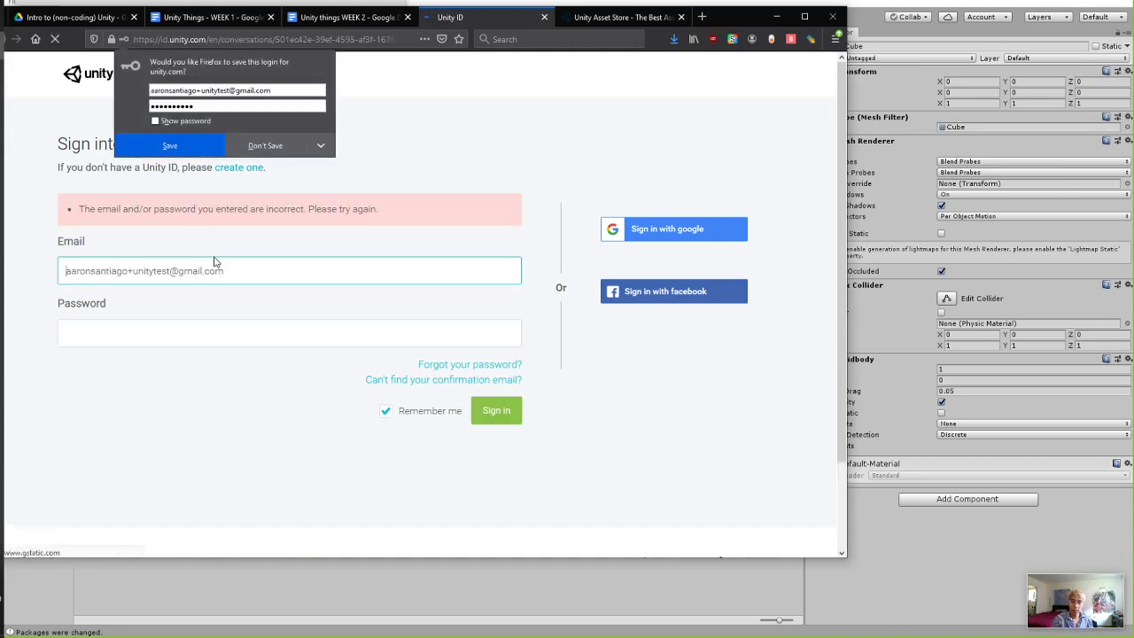
{"action": "left_click", "coordinate": [183, 328]}
{"action": "type", "text": "••••••"}
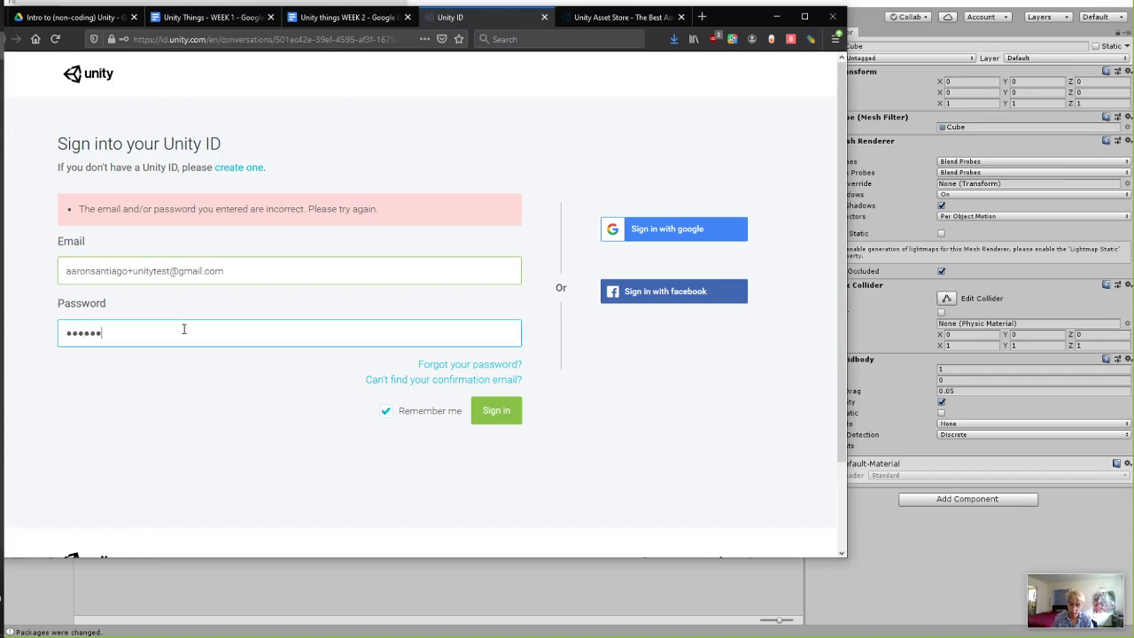
{"action": "type", "text": "•••"}
{"action": "key", "text": "Return"}
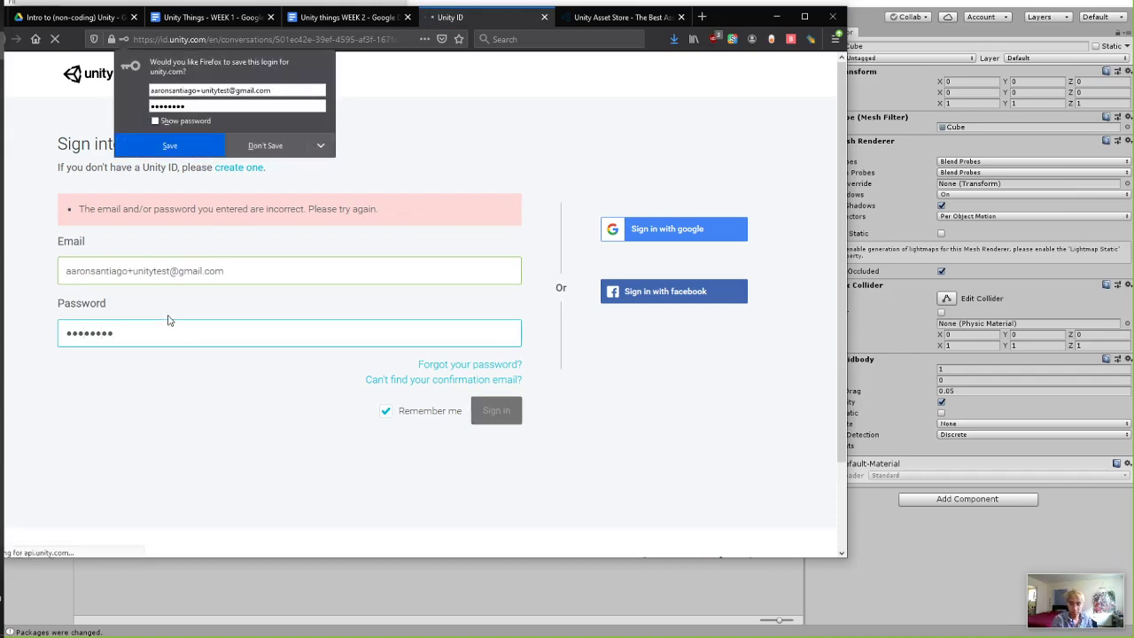
{"action": "left_click", "coordinate": [396, 78]}
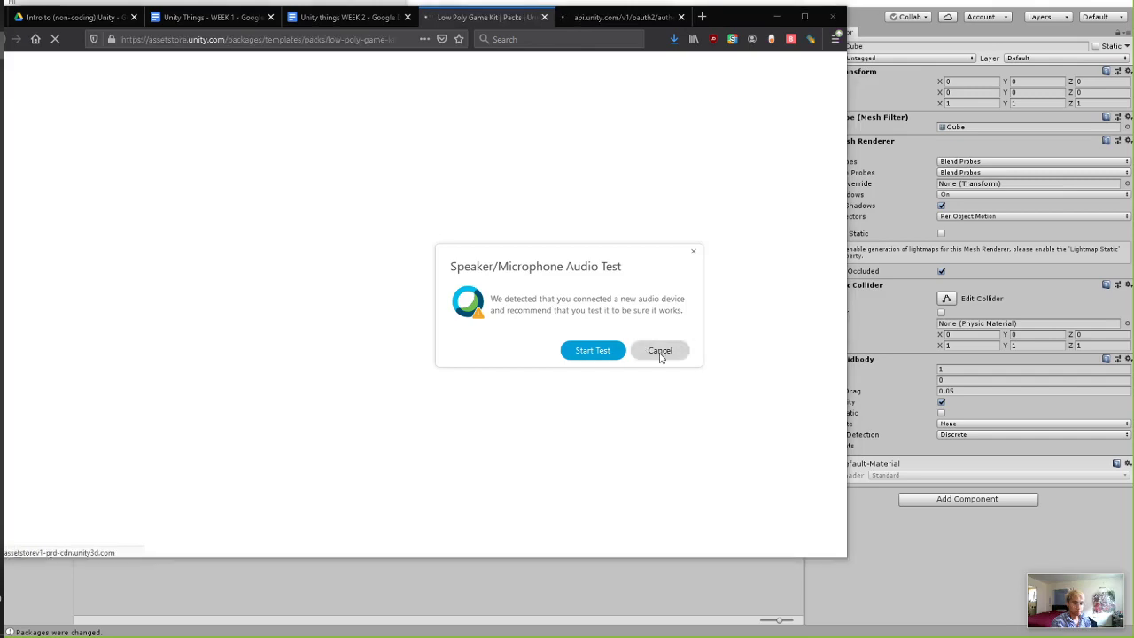
Move the browser aside and bring Unity's Import Unity Package dialog to the front.
{"action": "left_click", "coordinate": [662, 353]}
{"action": "left_click_drag", "start_coordinate": [768, 26], "coordinate": [767, 228]}
{"action": "left_click", "coordinate": [259, 112]}
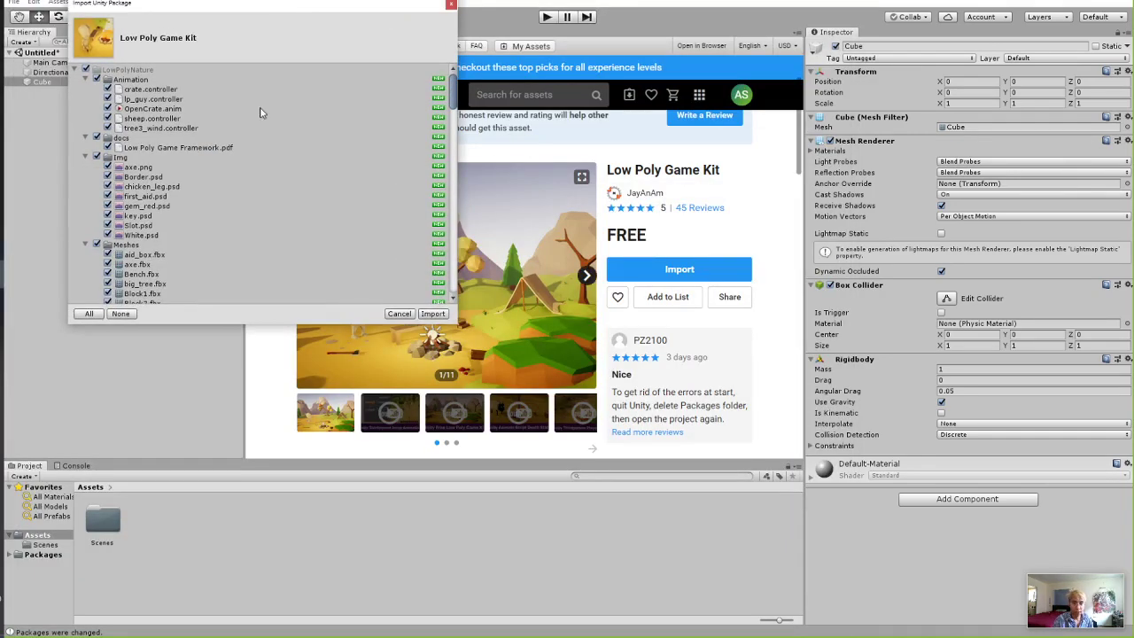
{"action": "scroll", "coordinate": [246, 159], "scroll_direction": "down", "scroll_amount": 8}
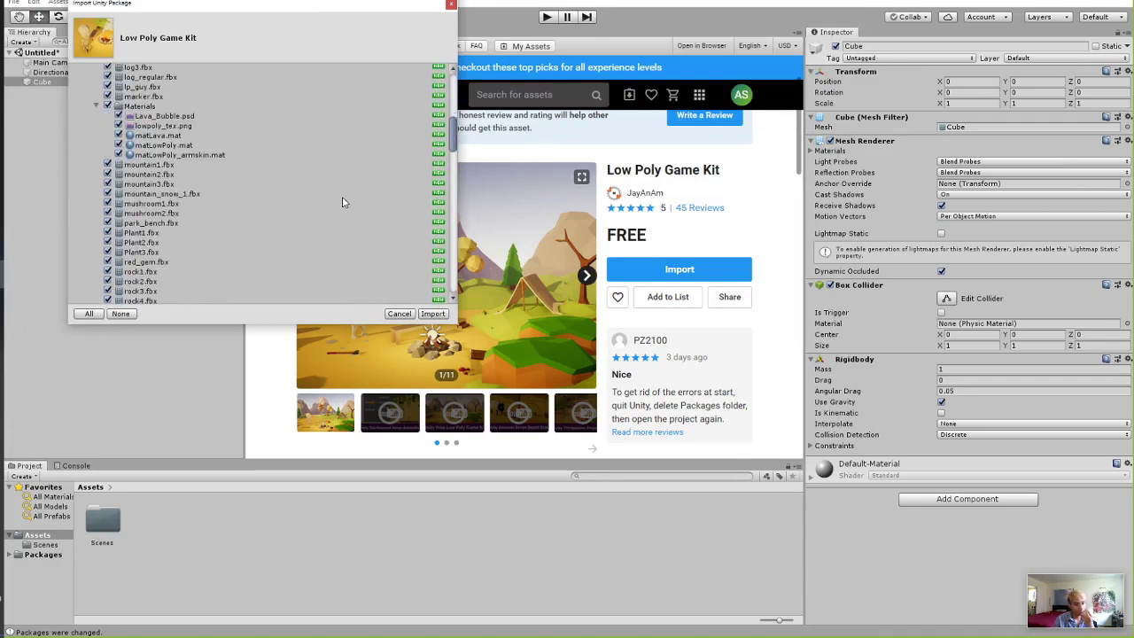
{"action": "scroll", "coordinate": [125, 177], "scroll_direction": "up", "scroll_amount": 10}
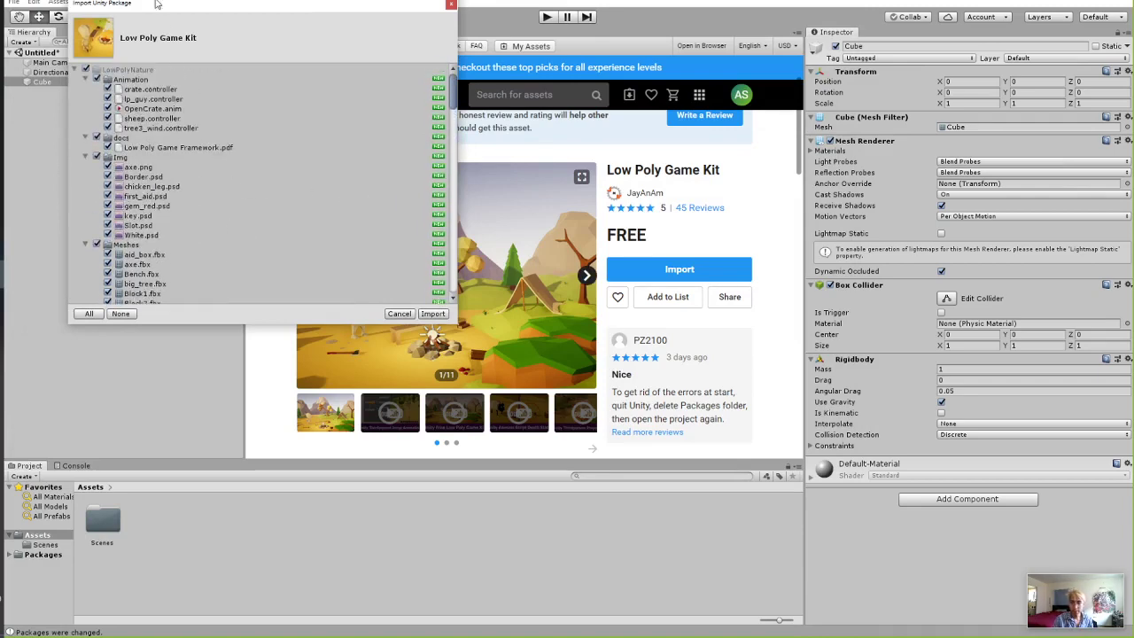
{"action": "left_click_drag", "start_coordinate": [150, 9], "coordinate": [197, 17]}
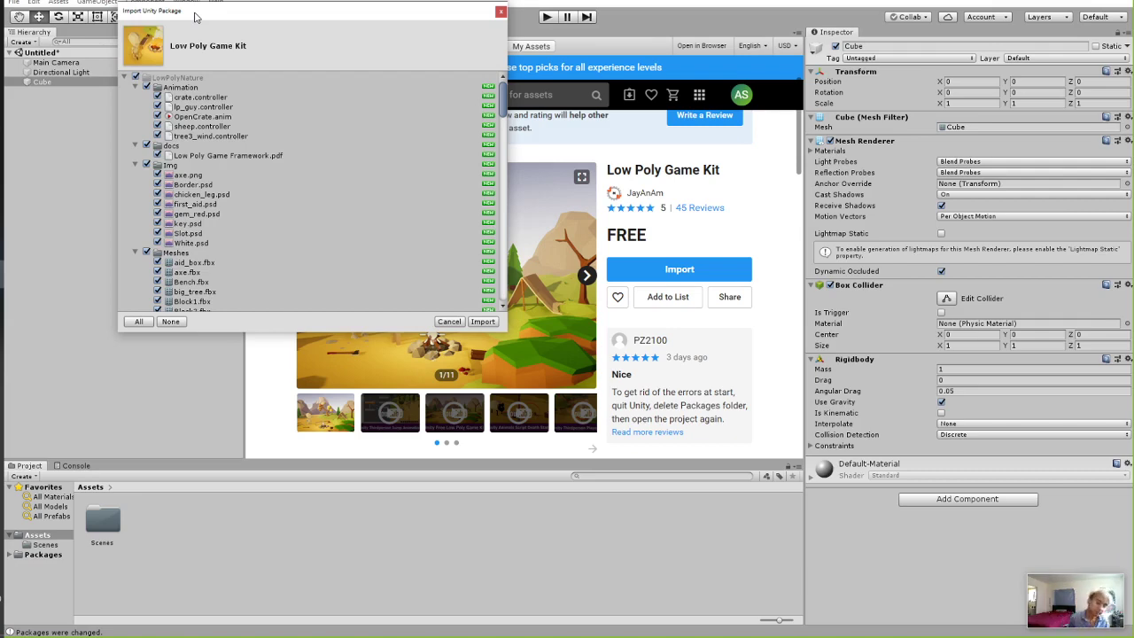
{"action": "left_click_drag", "start_coordinate": [301, 22], "coordinate": [233, 203]}
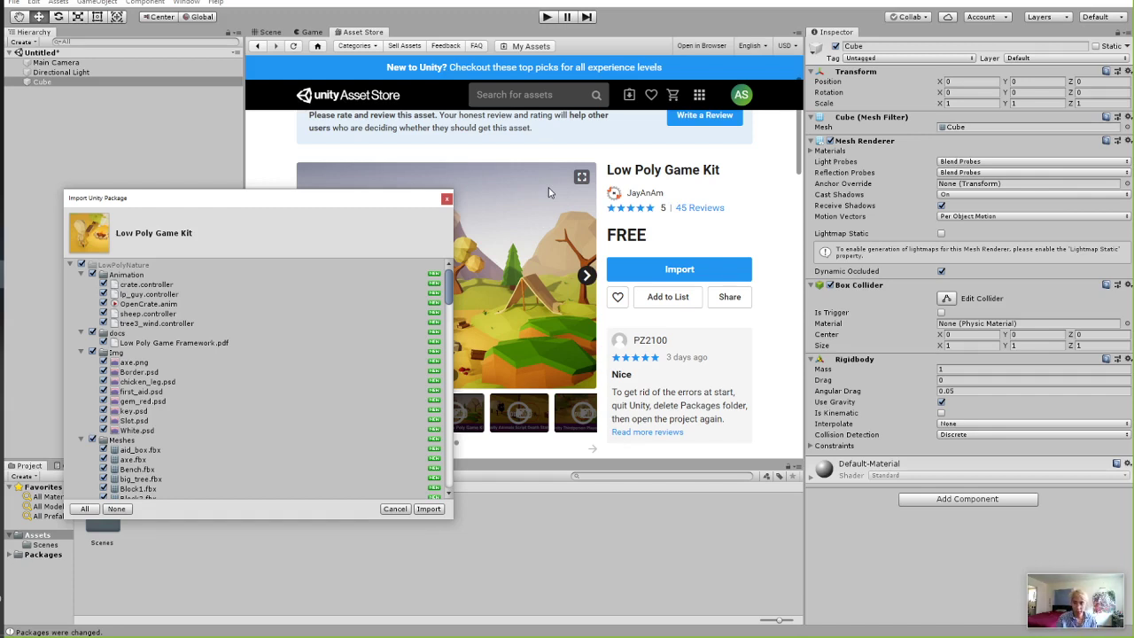
Centre the Import Unity Package dialog over the store view, dismissing the audio-test popup.
{"action": "left_click_drag", "start_coordinate": [242, 205], "coordinate": [220, 151]}
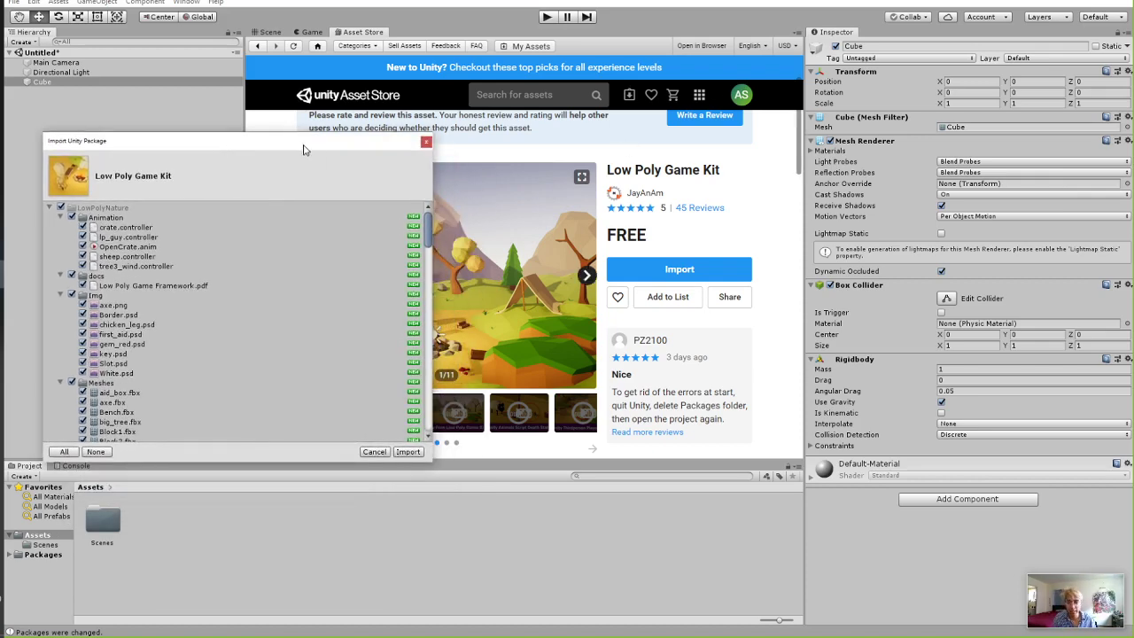
{"action": "left_click_drag", "start_coordinate": [303, 146], "coordinate": [352, 68]}
{"action": "scroll", "coordinate": [352, 69], "scroll_direction": "down", "scroll_amount": 3}
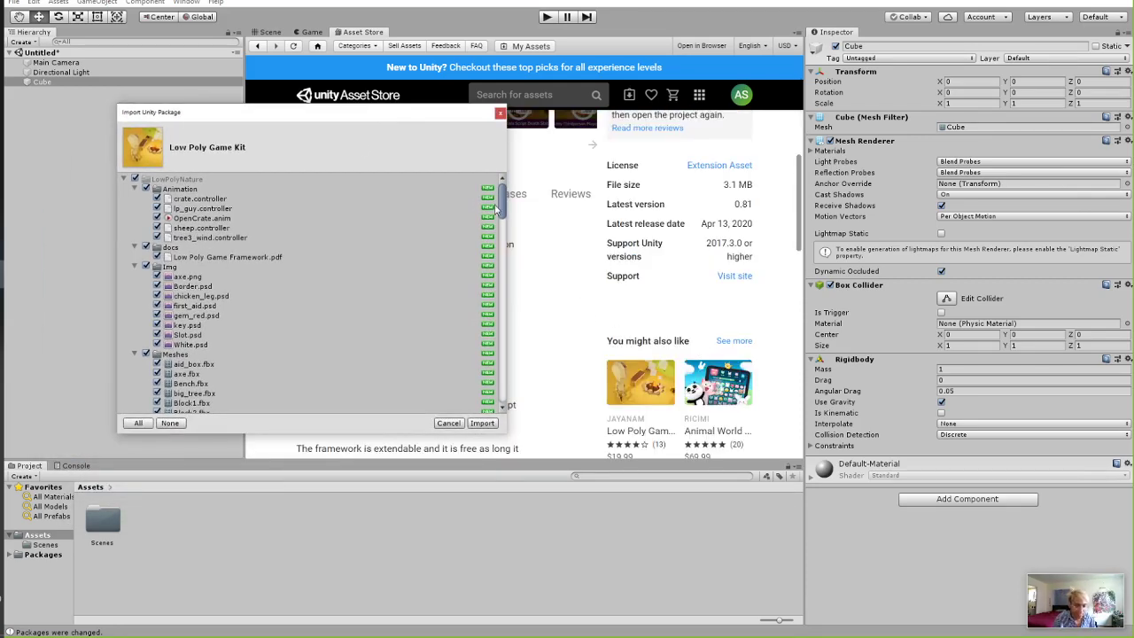
{"action": "left_click_drag", "start_coordinate": [347, 118], "coordinate": [969, 146]}
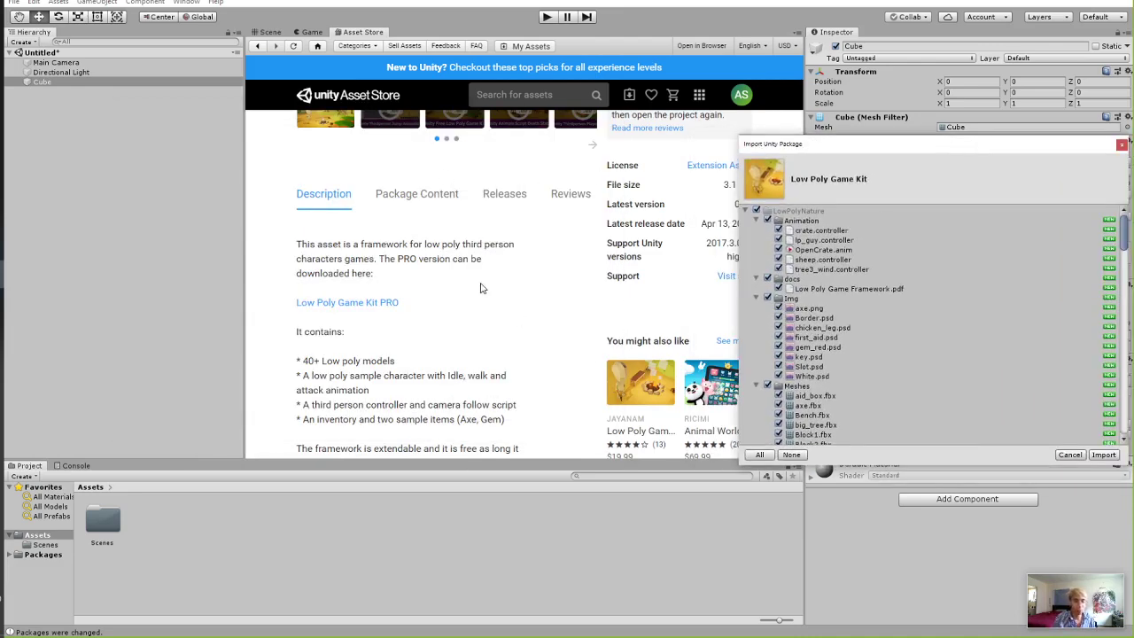
{"action": "scroll", "coordinate": [487, 254], "scroll_direction": "up", "scroll_amount": 1}
{"action": "scroll", "coordinate": [529, 314], "scroll_direction": "up", "scroll_amount": 1}
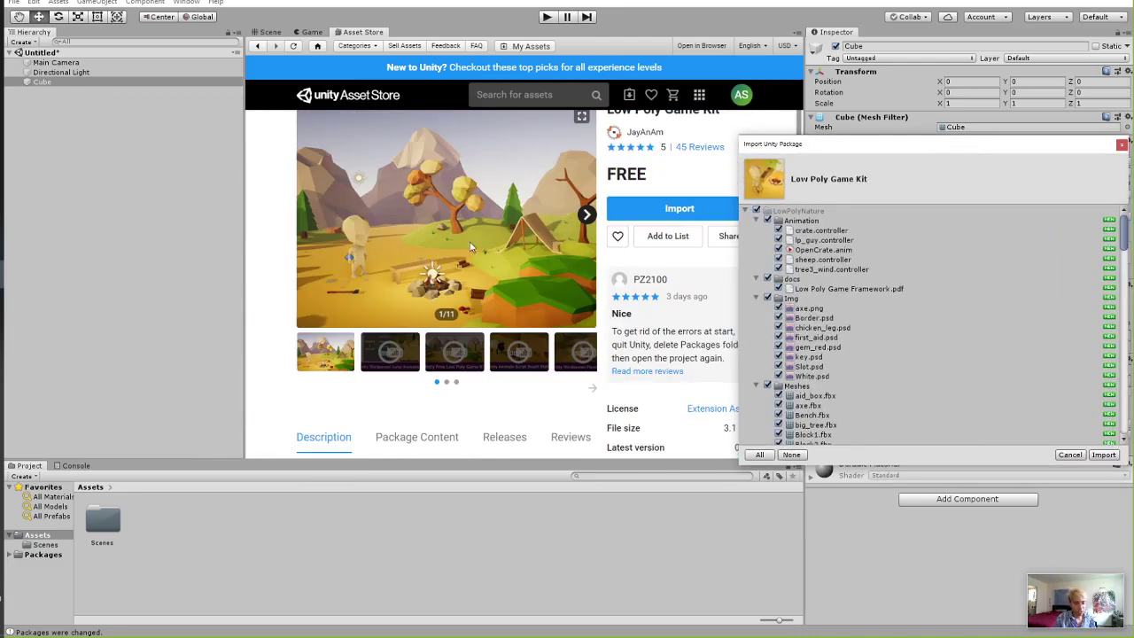
{"action": "left_click_drag", "start_coordinate": [812, 144], "coordinate": [483, 68]}
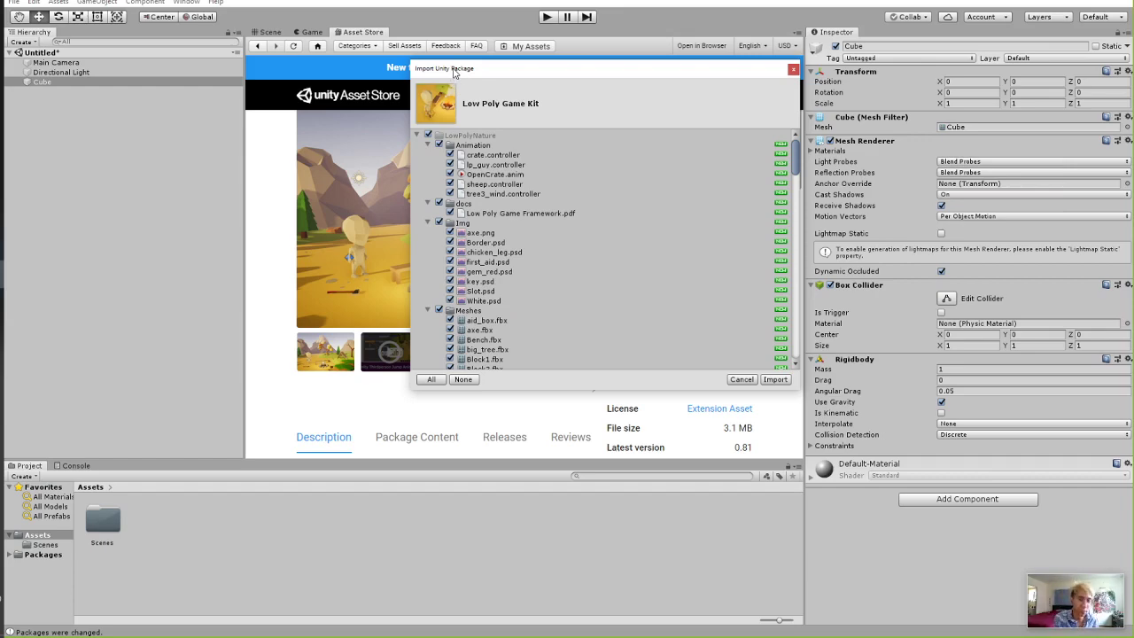
{"action": "left_click_drag", "start_coordinate": [451, 73], "coordinate": [409, 71]}
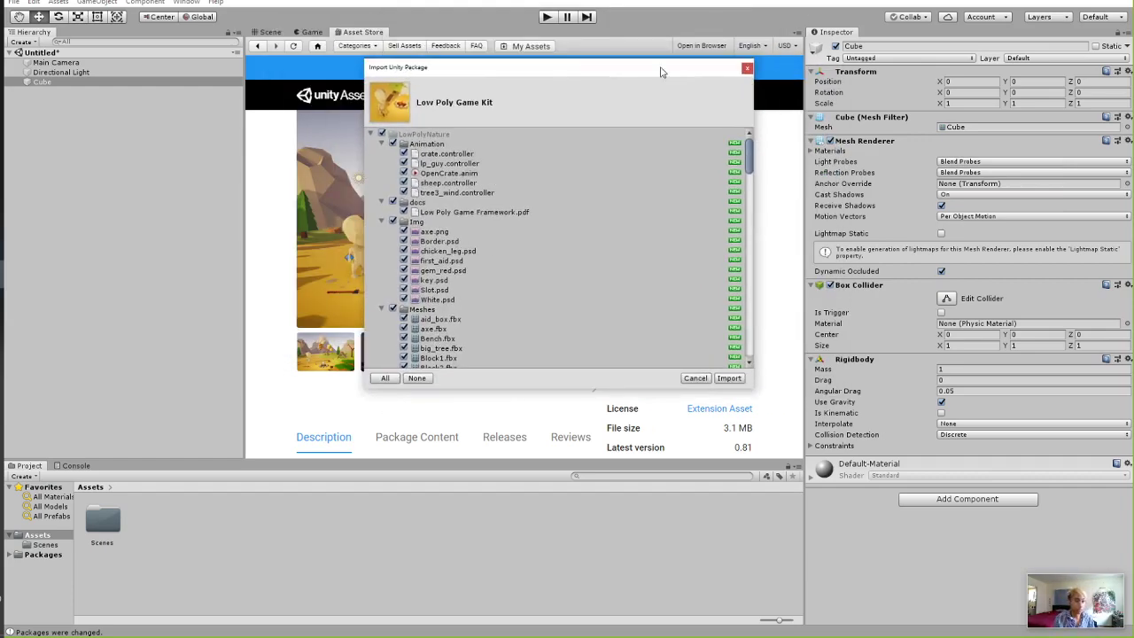
{"action": "left_click_drag", "start_coordinate": [668, 68], "coordinate": [587, 59]}
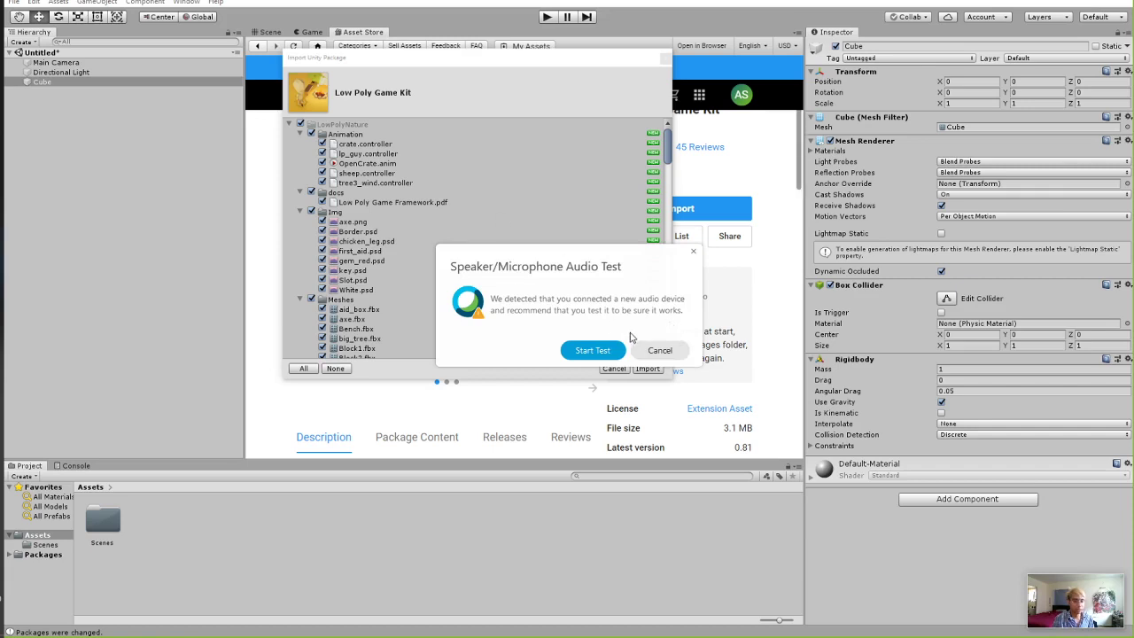
{"action": "left_click", "coordinate": [659, 350]}
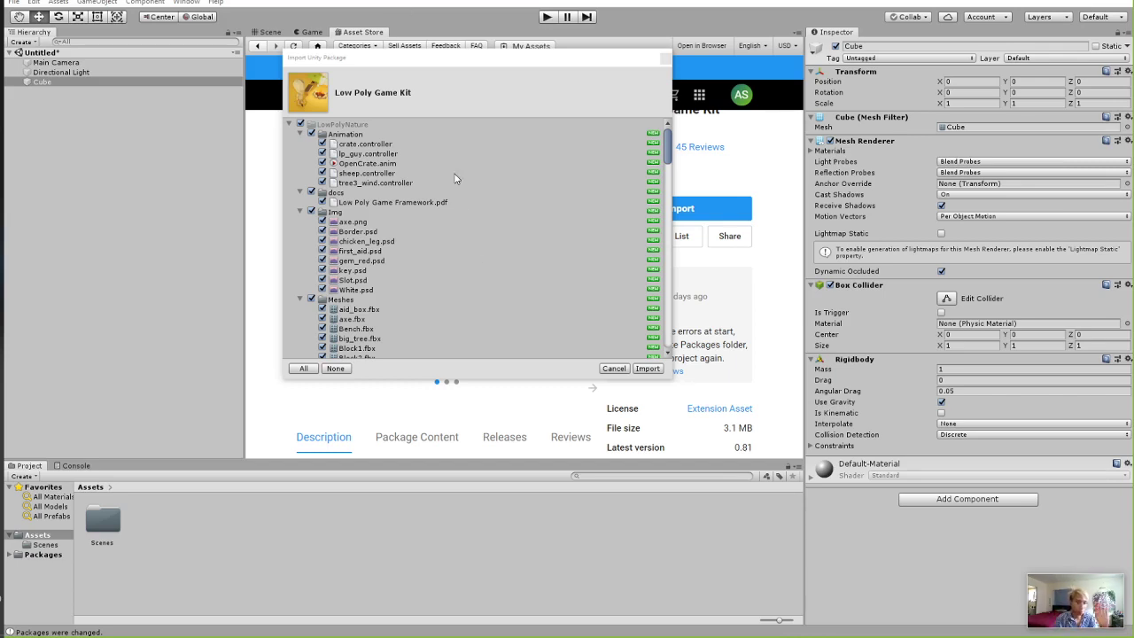
{"action": "left_click_drag", "start_coordinate": [383, 65], "coordinate": [349, 65]}
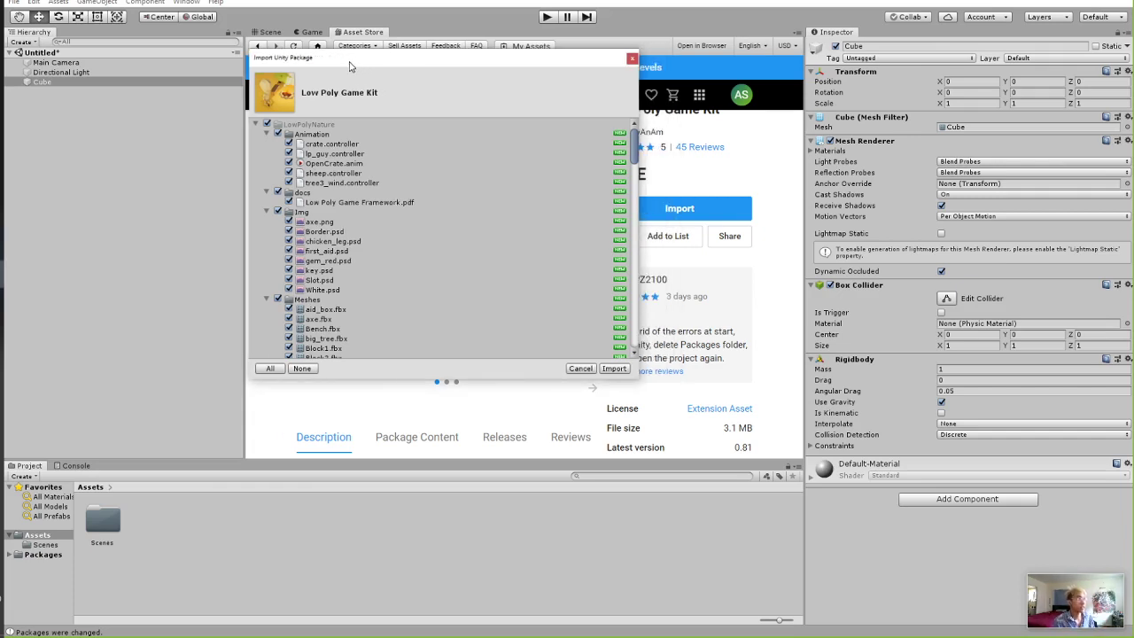
{"action": "left_click_drag", "start_coordinate": [349, 66], "coordinate": [449, 102]}
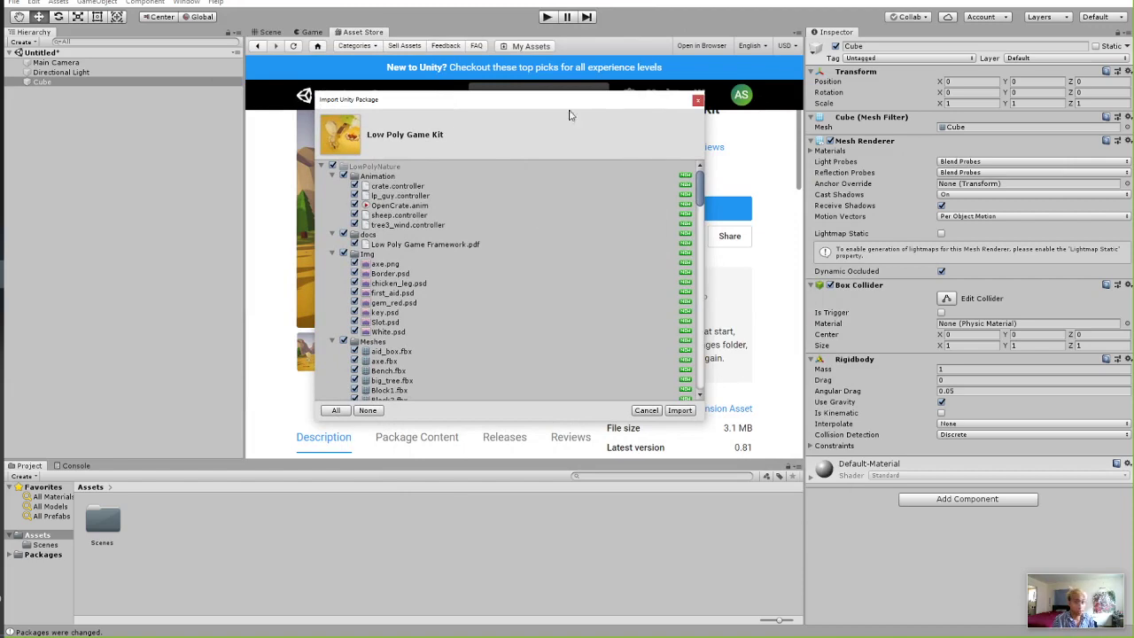
Review the package file list, collapsing the Animation and docs folders.
{"action": "left_click_drag", "start_coordinate": [406, 98], "coordinate": [390, 73]}
{"action": "scroll", "coordinate": [485, 267], "scroll_direction": "down", "scroll_amount": 8}
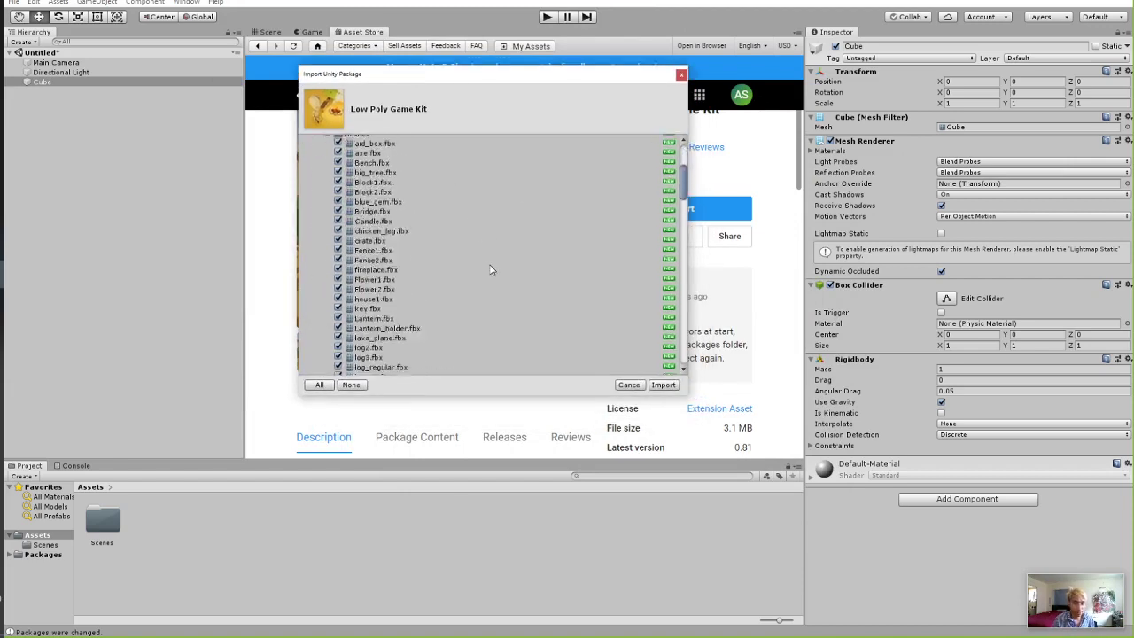
{"action": "scroll", "coordinate": [485, 268], "scroll_direction": "up", "scroll_amount": 6}
{"action": "scroll", "coordinate": [380, 193], "scroll_direction": "up", "scroll_amount": 3}
{"action": "left_click", "coordinate": [315, 151]}
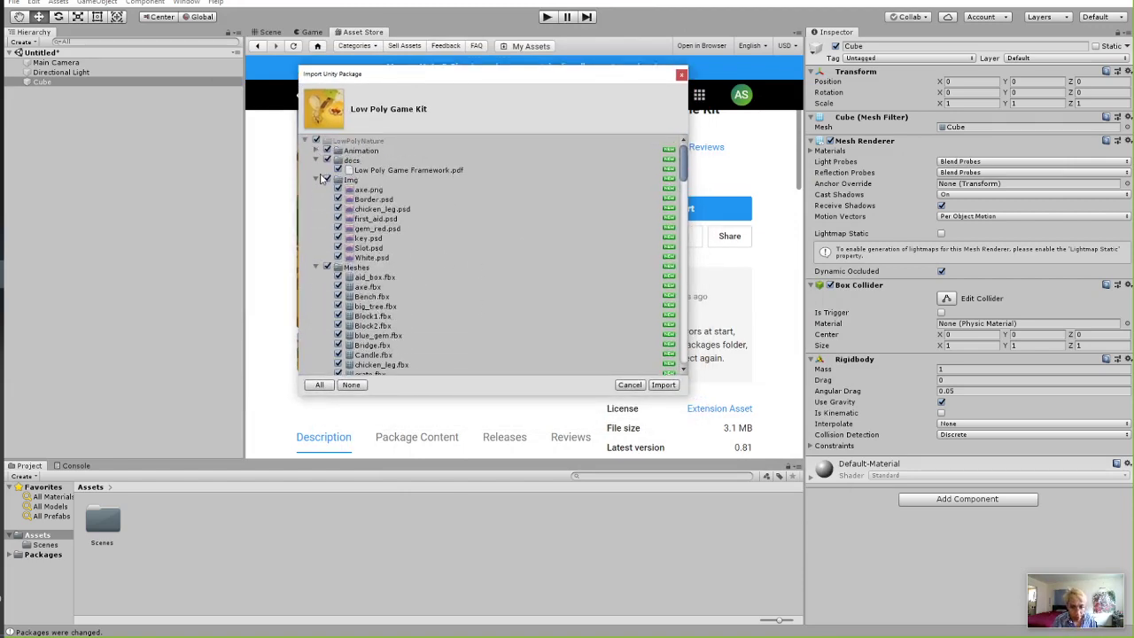
{"action": "left_click", "coordinate": [316, 162]}
{"action": "left_click", "coordinate": [324, 171]}
{"action": "scroll", "coordinate": [607, 250], "scroll_direction": "down", "scroll_amount": 10}
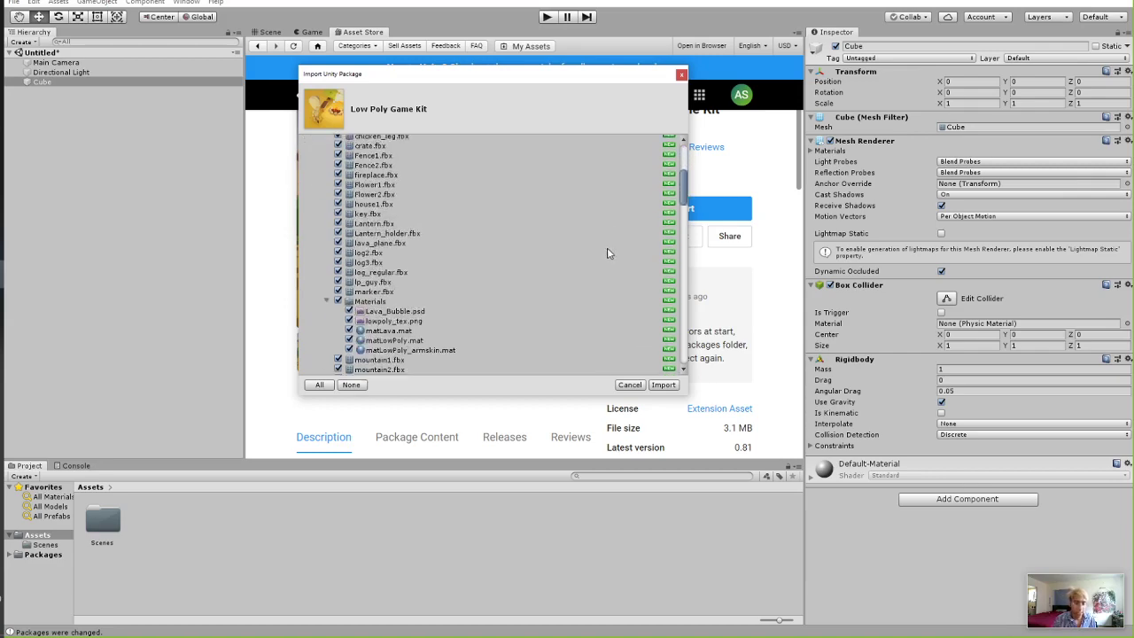
{"action": "scroll", "coordinate": [605, 264], "scroll_direction": "down", "scroll_amount": 5}
Import all files, accept the editor restart, and choose Don't Save for the Untitled scene.
{"action": "left_click", "coordinate": [662, 385]}
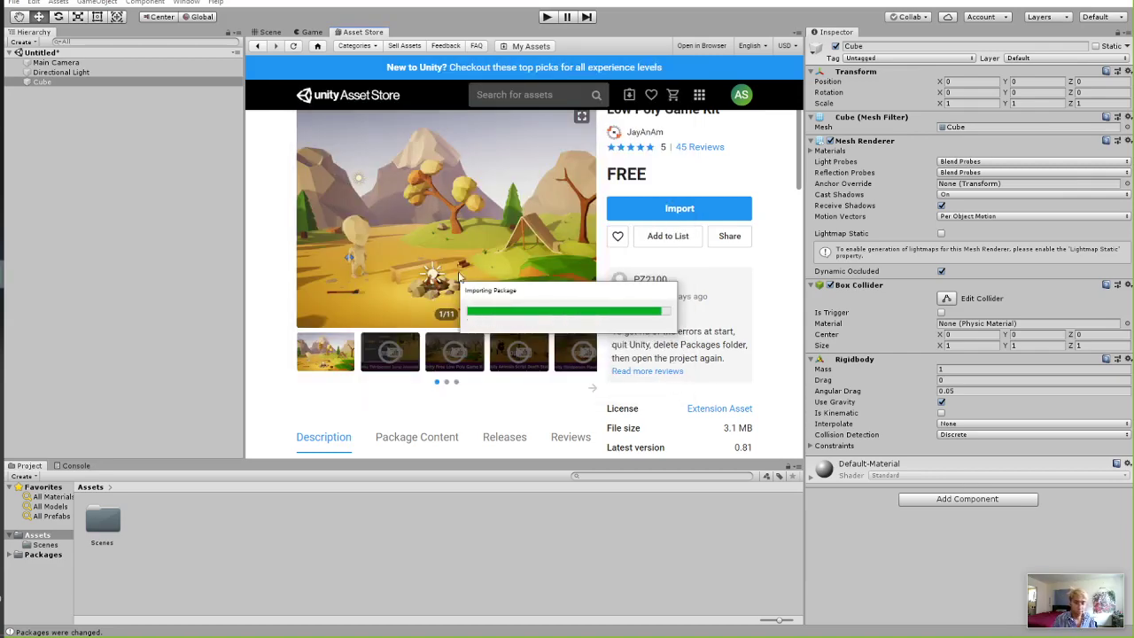
{"action": "left_click", "coordinate": [588, 340]}
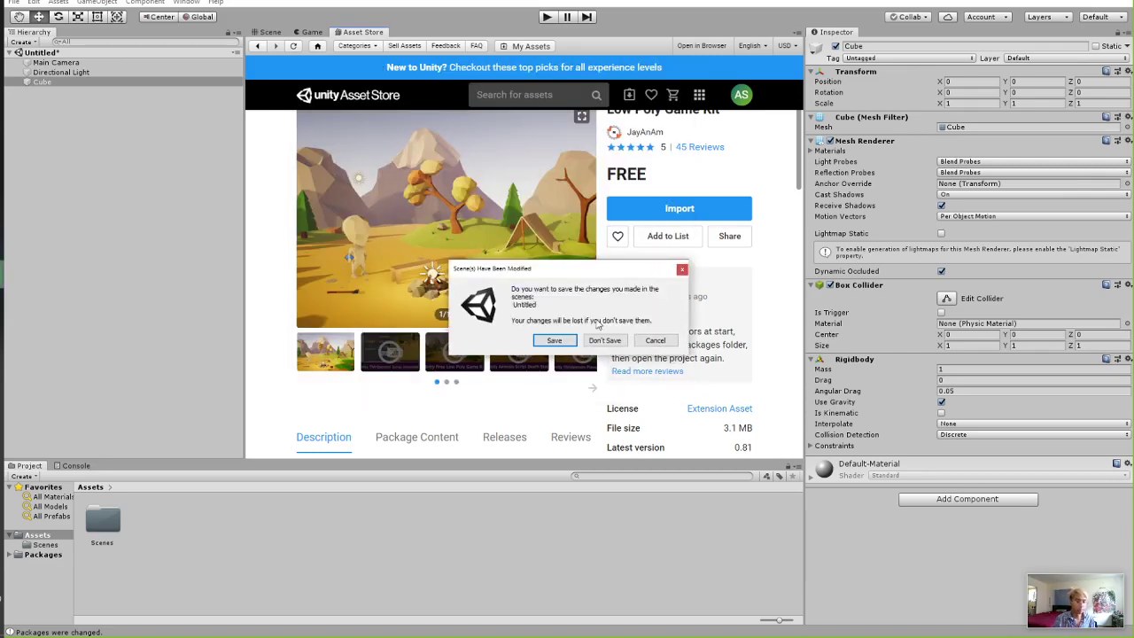
{"action": "left_click", "coordinate": [599, 342]}
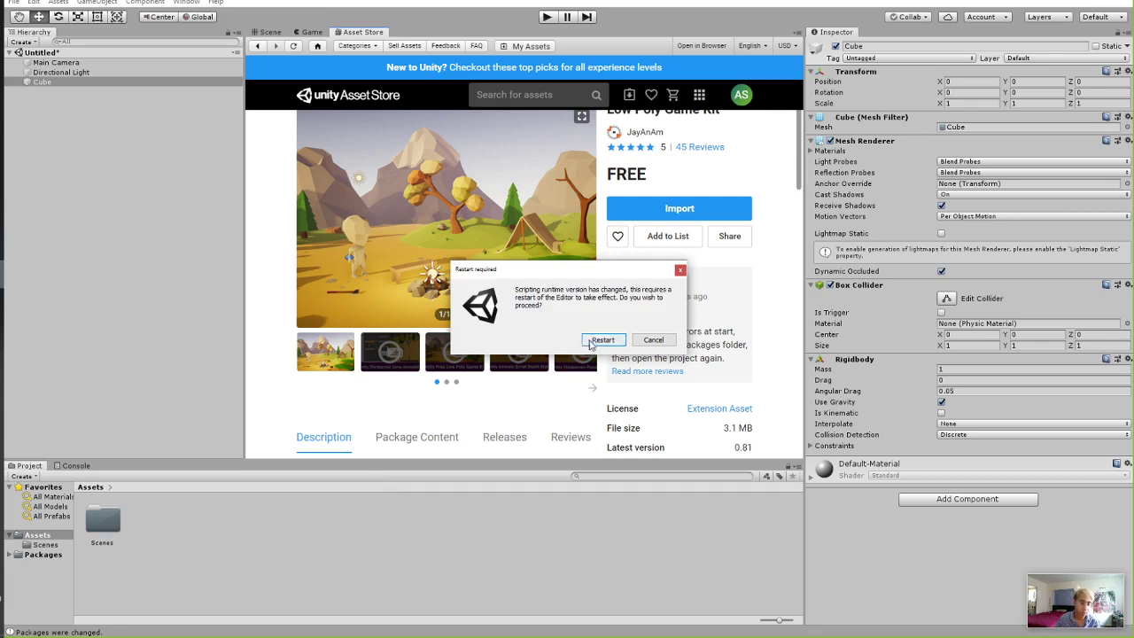
{"action": "left_click", "coordinate": [595, 342]}
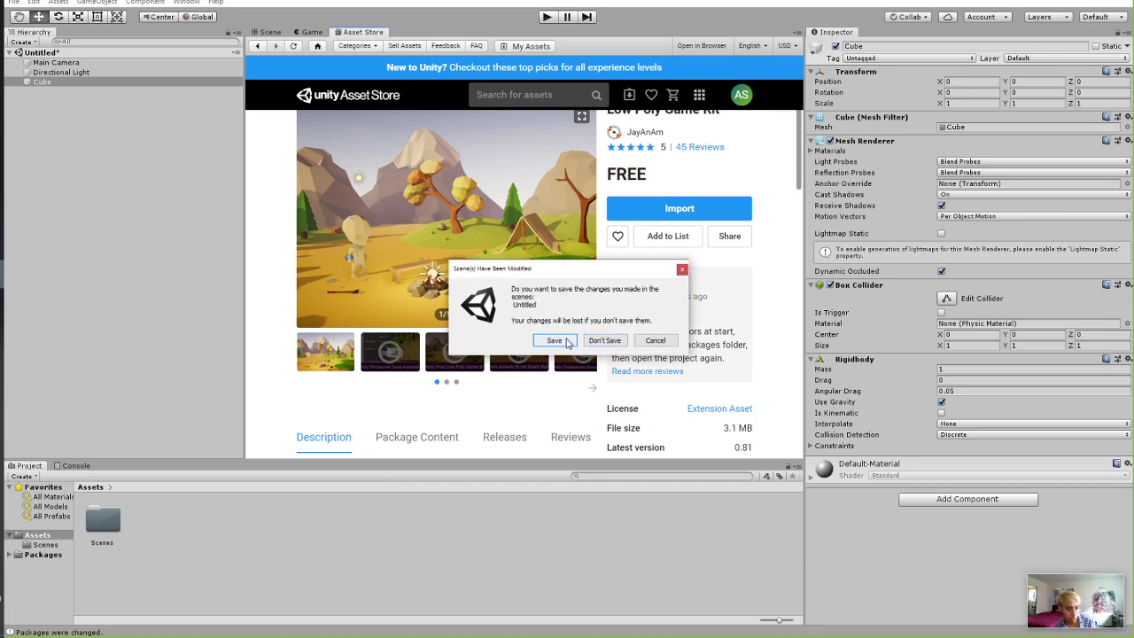
{"action": "left_click", "coordinate": [568, 342]}
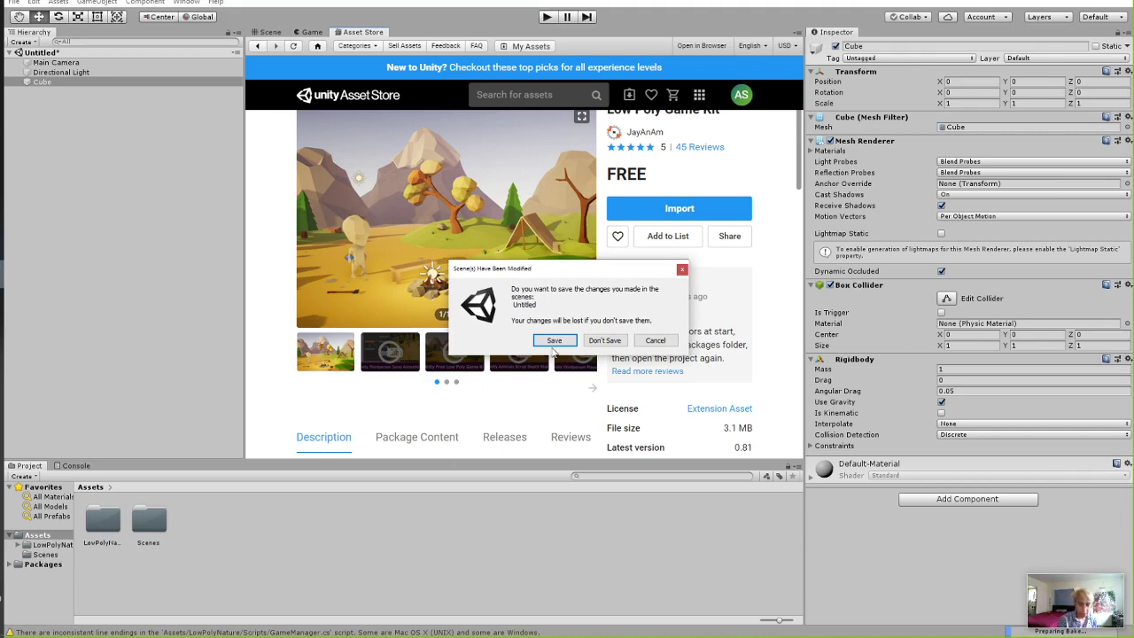
{"action": "left_click", "coordinate": [607, 341]}
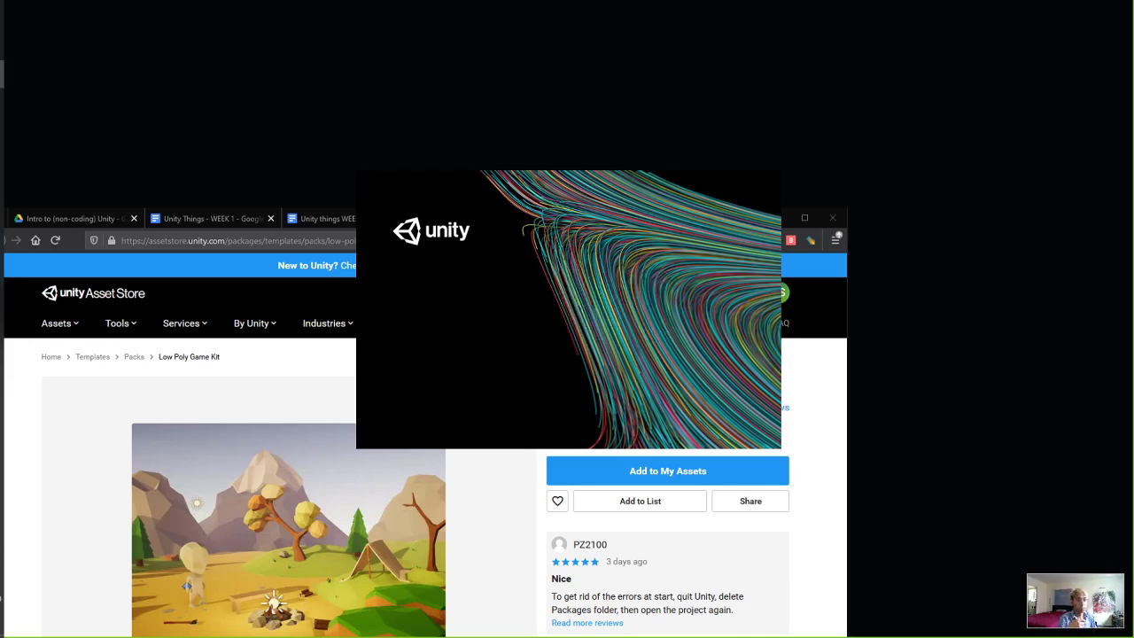
Drag the File Explorer window into view over the reloading Unity editor.
{"action": "left_click_drag", "start_coordinate": [1133, 206], "coordinate": [875, 68]}
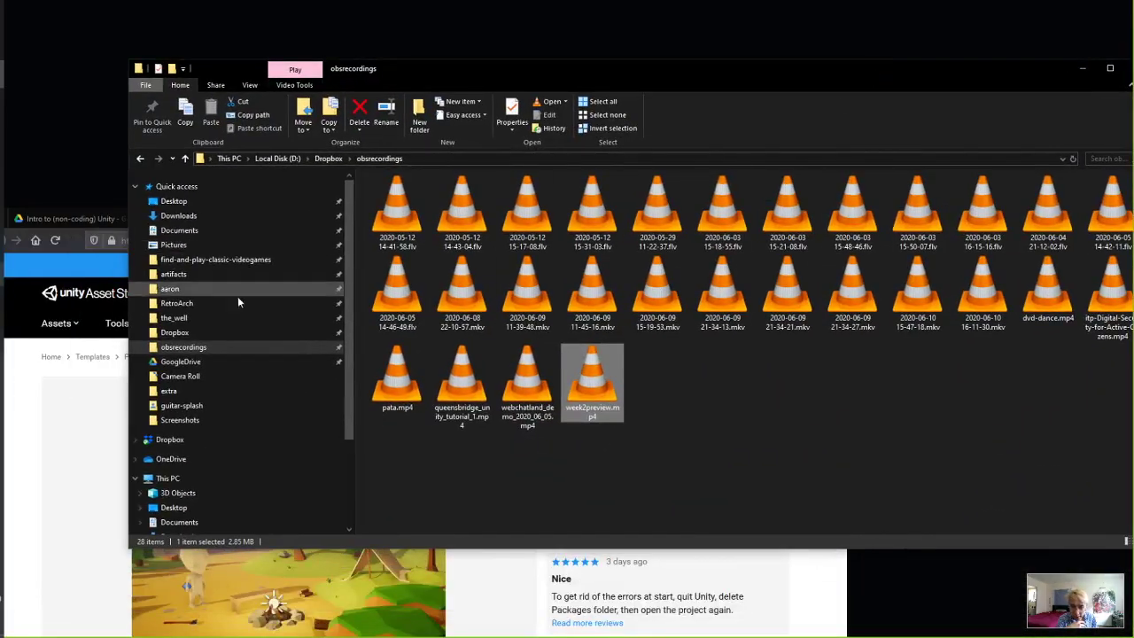
In Documents > UnityTutorial, duplicate the UnityWeek1 folder with Ctrl+C and Ctrl+V.
{"action": "left_click", "coordinate": [191, 230]}
{"action": "scroll", "coordinate": [489, 302], "scroll_direction": "down", "scroll_amount": 15}
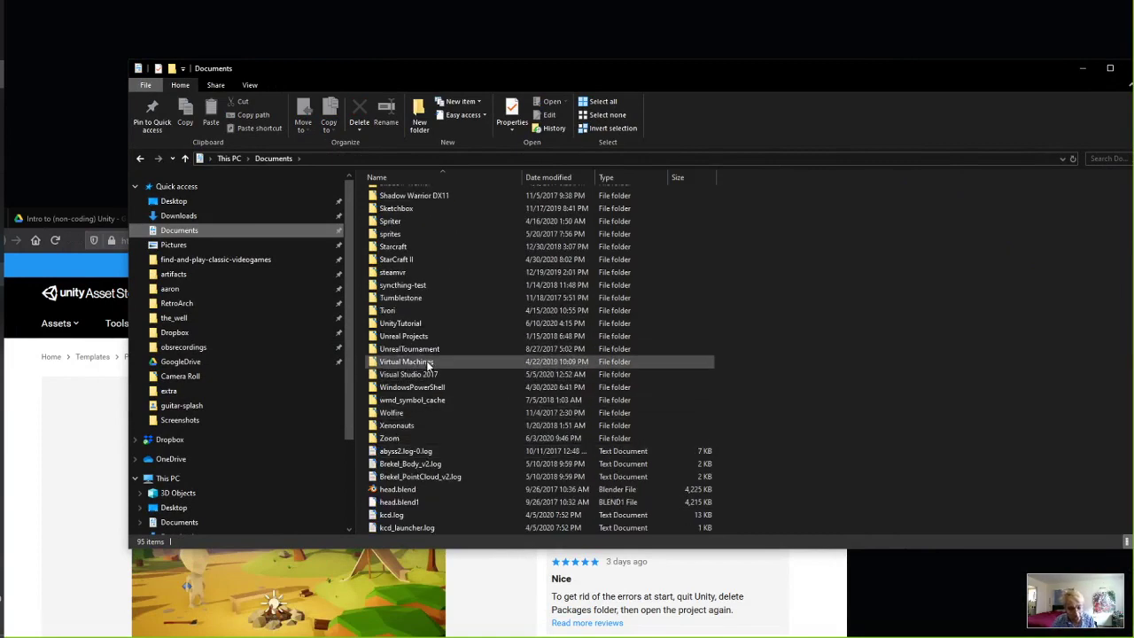
{"action": "double_click", "coordinate": [401, 322]}
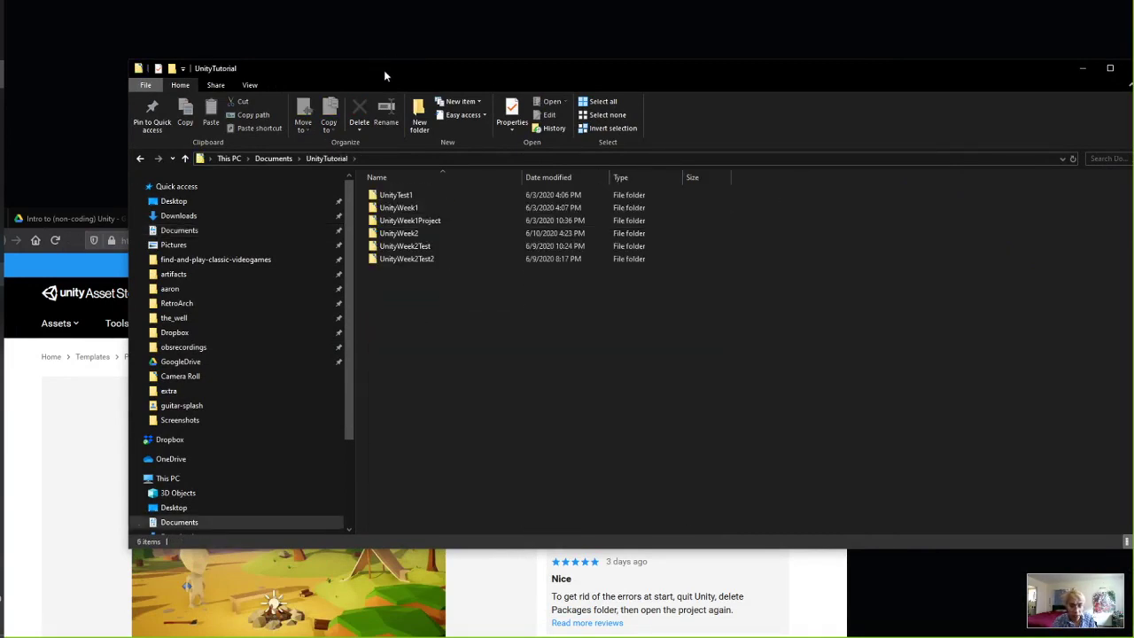
{"action": "left_click_drag", "start_coordinate": [391, 67], "coordinate": [458, 66]}
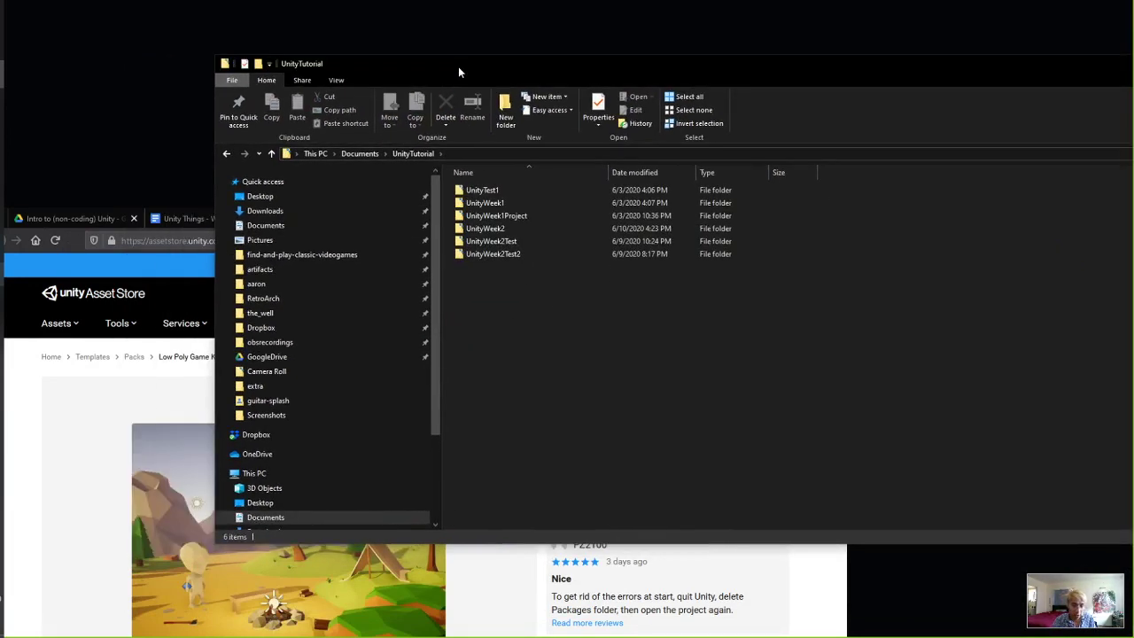
{"action": "left_click", "coordinate": [494, 204]}
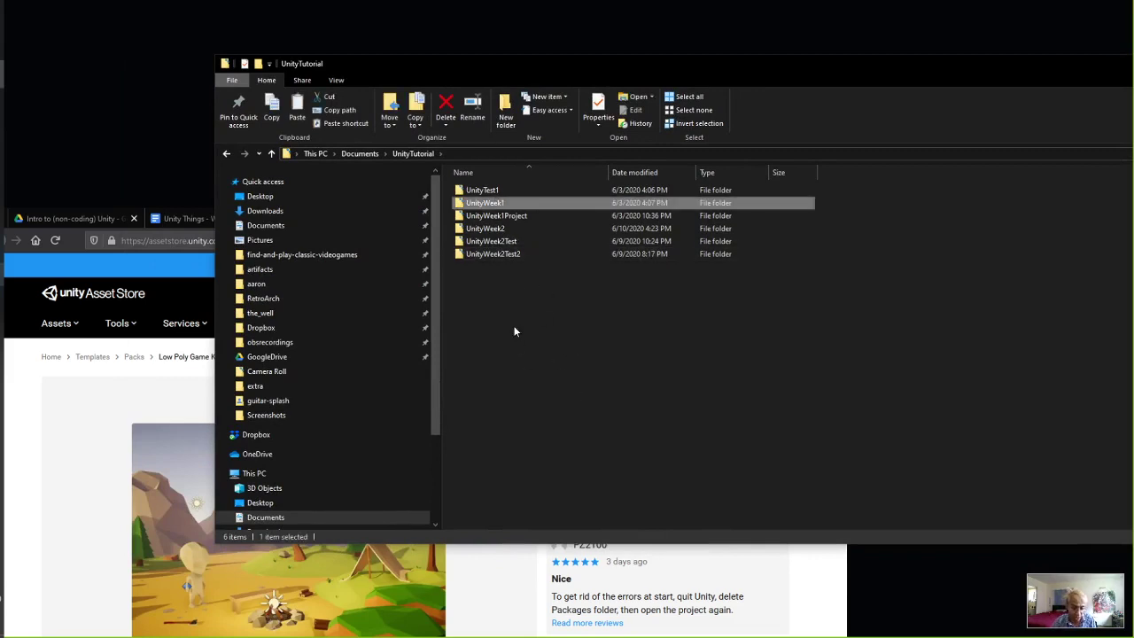
{"action": "key", "text": "ctrl+c"}
{"action": "key", "text": "ctrl+v"}
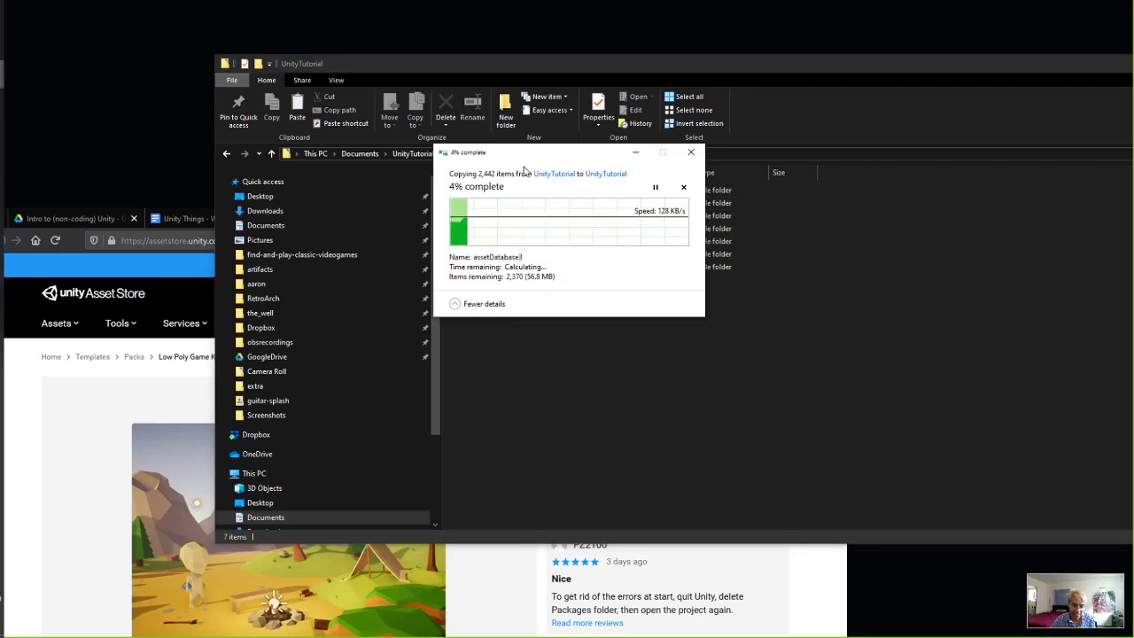
{"action": "left_click_drag", "start_coordinate": [523, 170], "coordinate": [502, 373]}
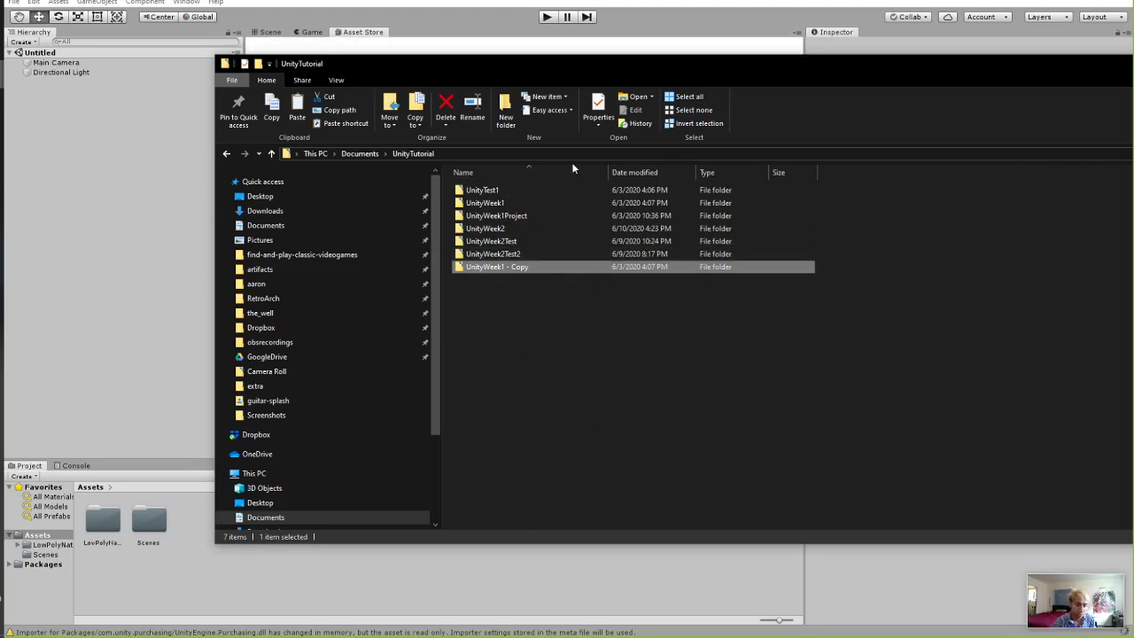
Compare the UnityWeek1 - Copy folder with the original, then minimize Explorer.
{"action": "left_click", "coordinate": [573, 325]}
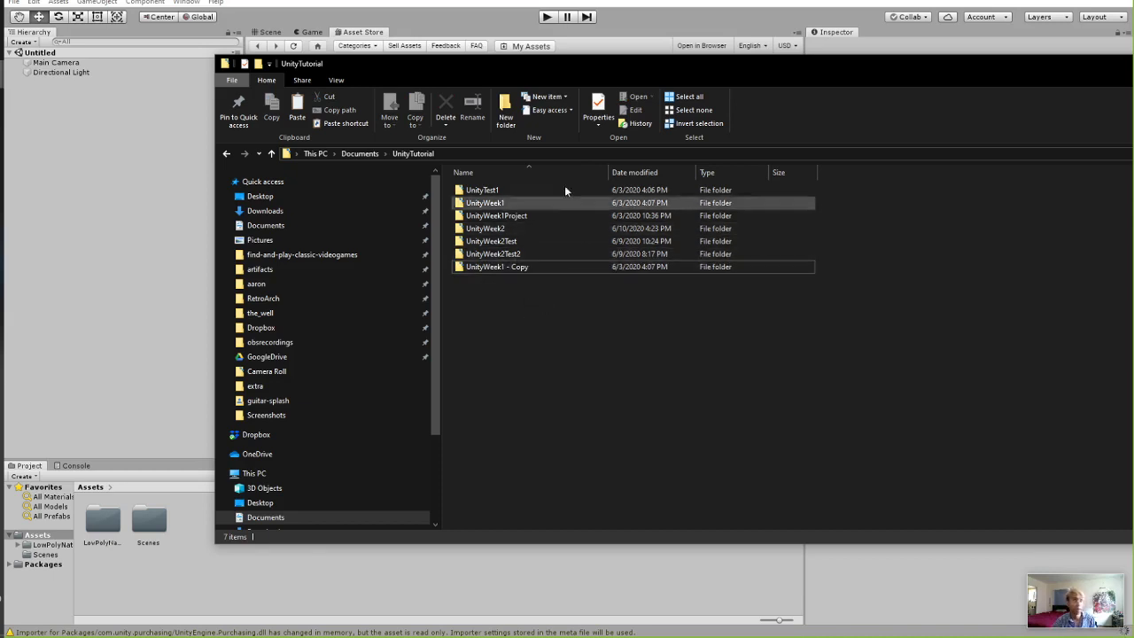
{"action": "left_click_drag", "start_coordinate": [430, 74], "coordinate": [399, 71]}
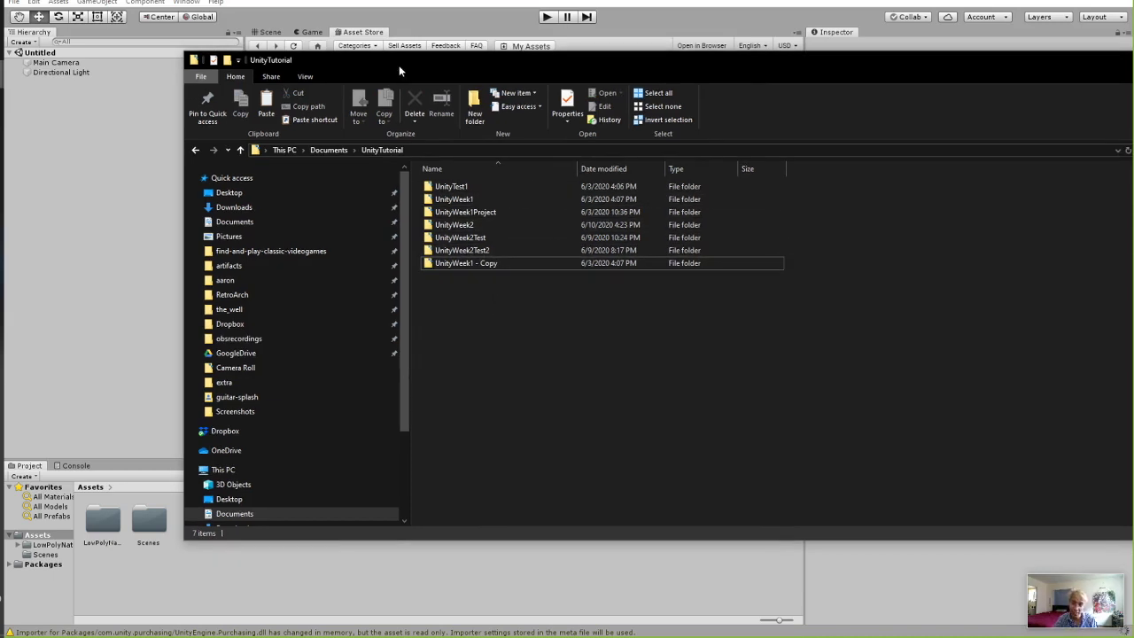
{"action": "left_click", "coordinate": [479, 263]}
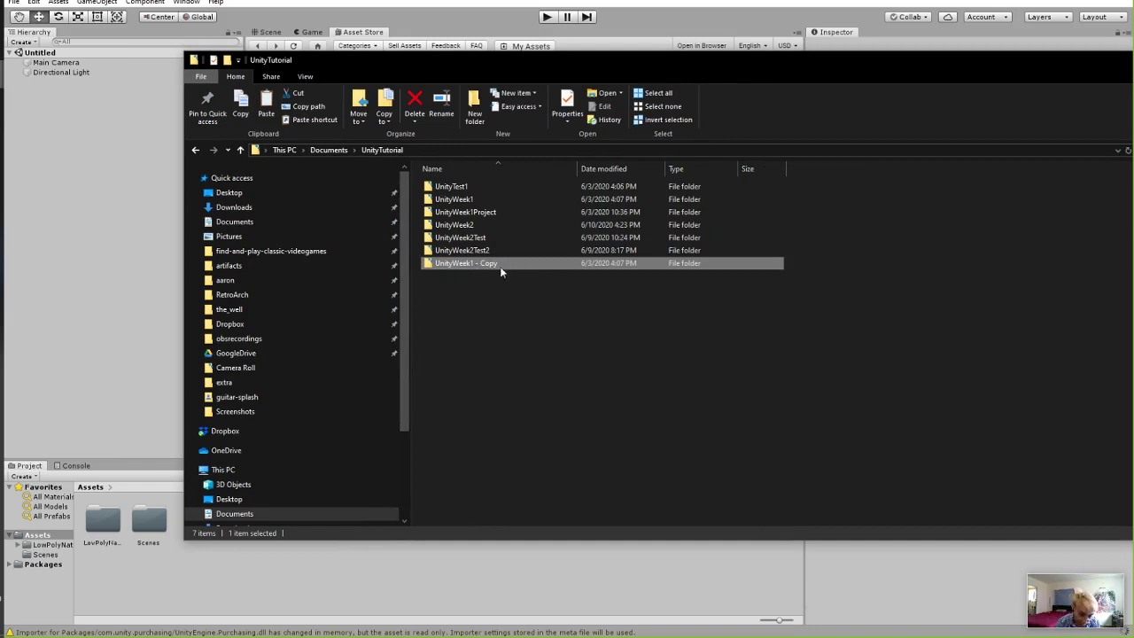
{"action": "left_click", "coordinate": [479, 198]}
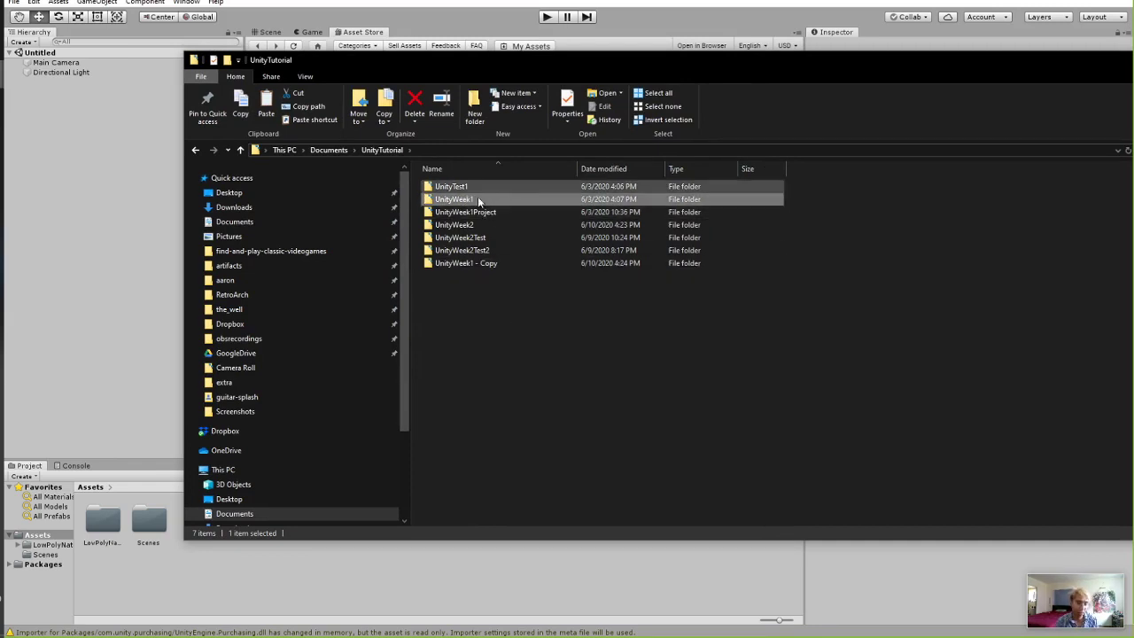
{"action": "left_click_drag", "start_coordinate": [728, 59], "coordinate": [535, 54]}
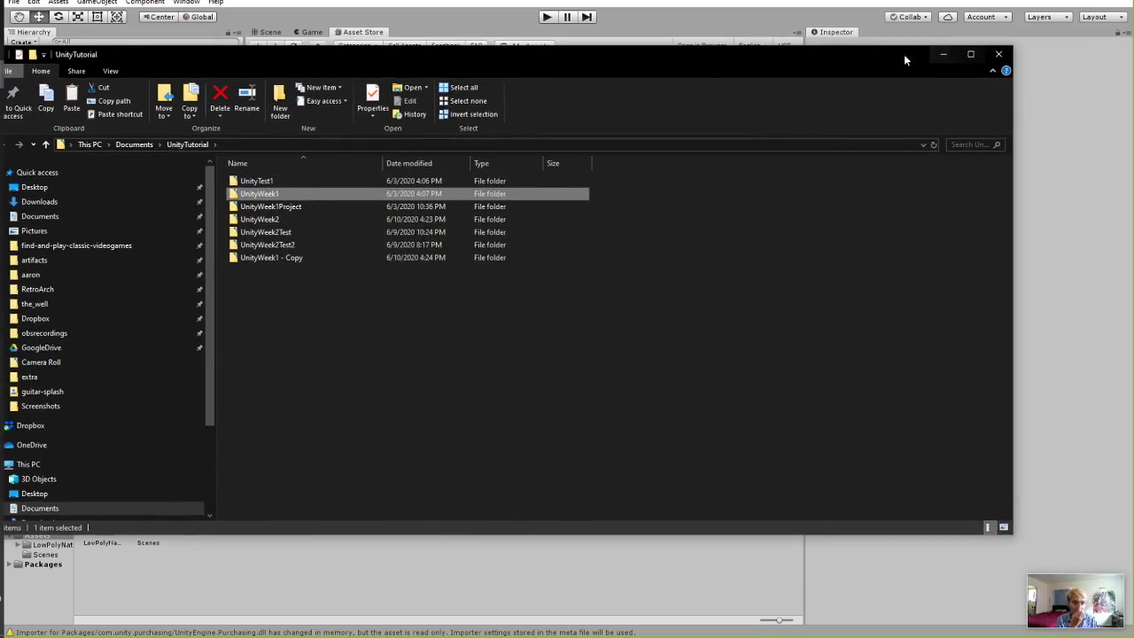
{"action": "left_click", "coordinate": [942, 55]}
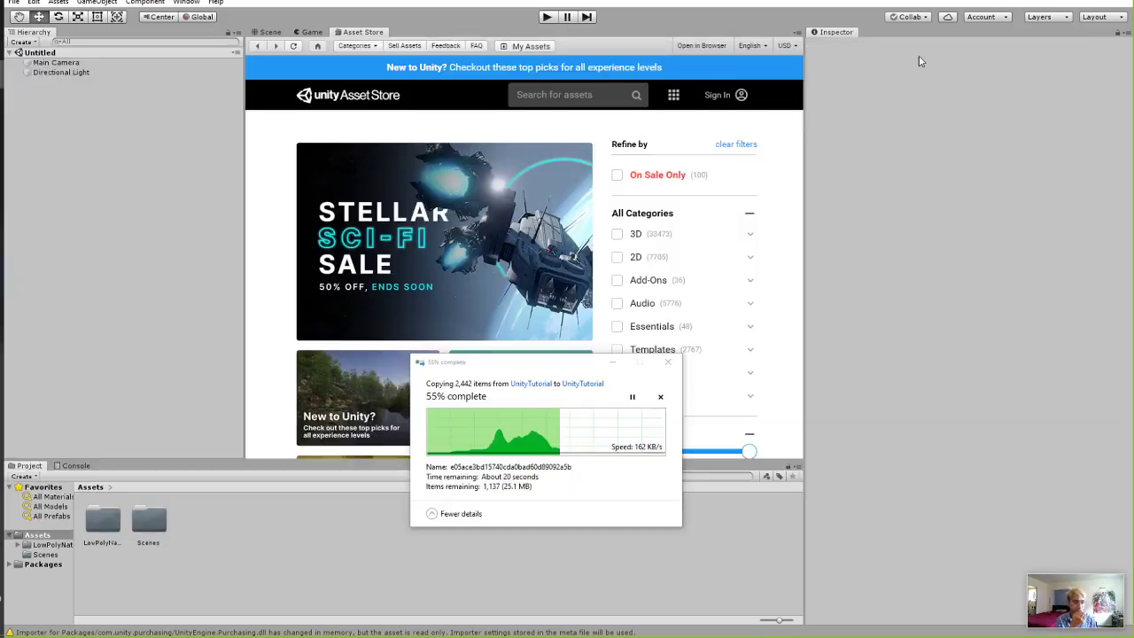
Cancel the running folder copy and return to Unity's Scene view.
{"action": "left_click", "coordinate": [660, 396]}
{"action": "left_click", "coordinate": [668, 362]}
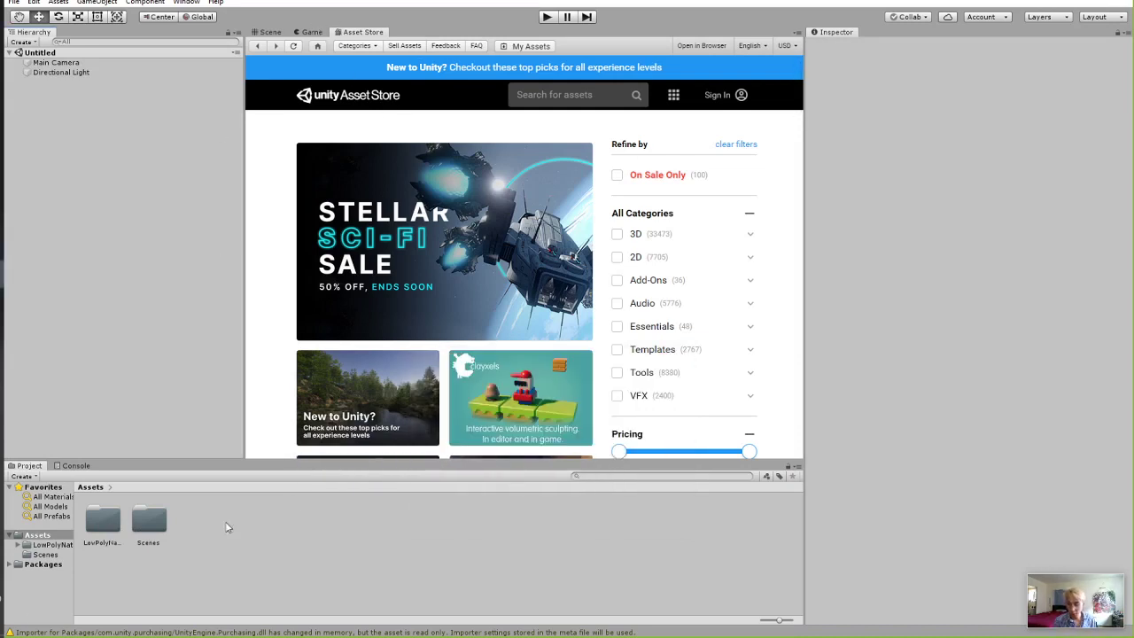
{"action": "left_click", "coordinate": [311, 33]}
{"action": "left_click", "coordinate": [271, 33]}
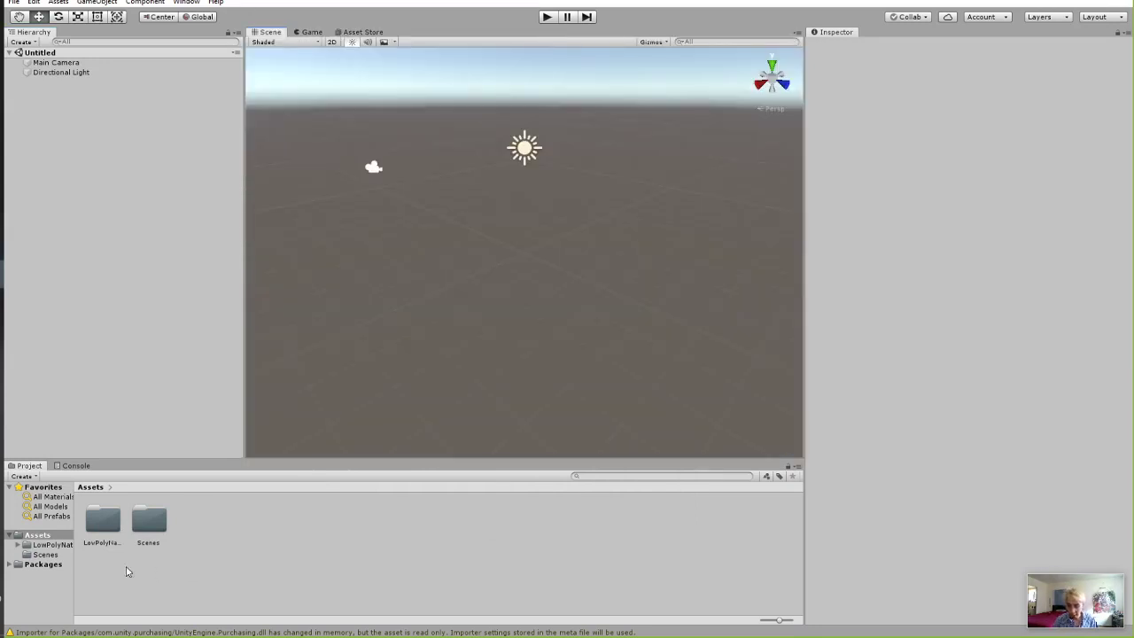
Open Assets > LowPolyNature > Scenes in the Project panel, enlarging the panels.
{"action": "left_click", "coordinate": [100, 525]}
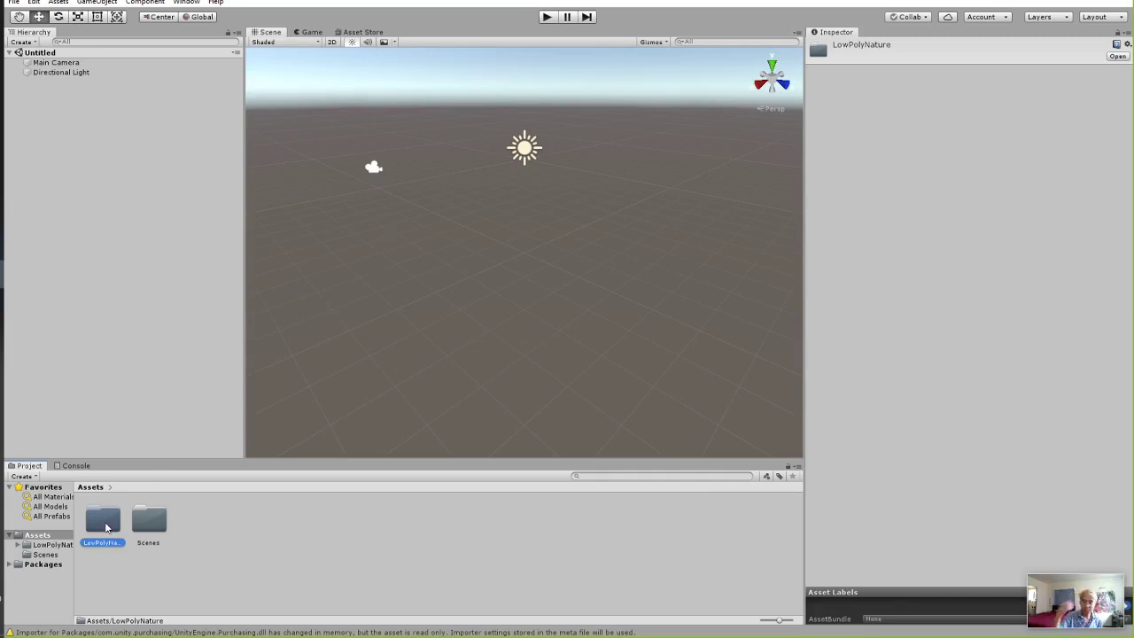
{"action": "double_click", "coordinate": [106, 527]}
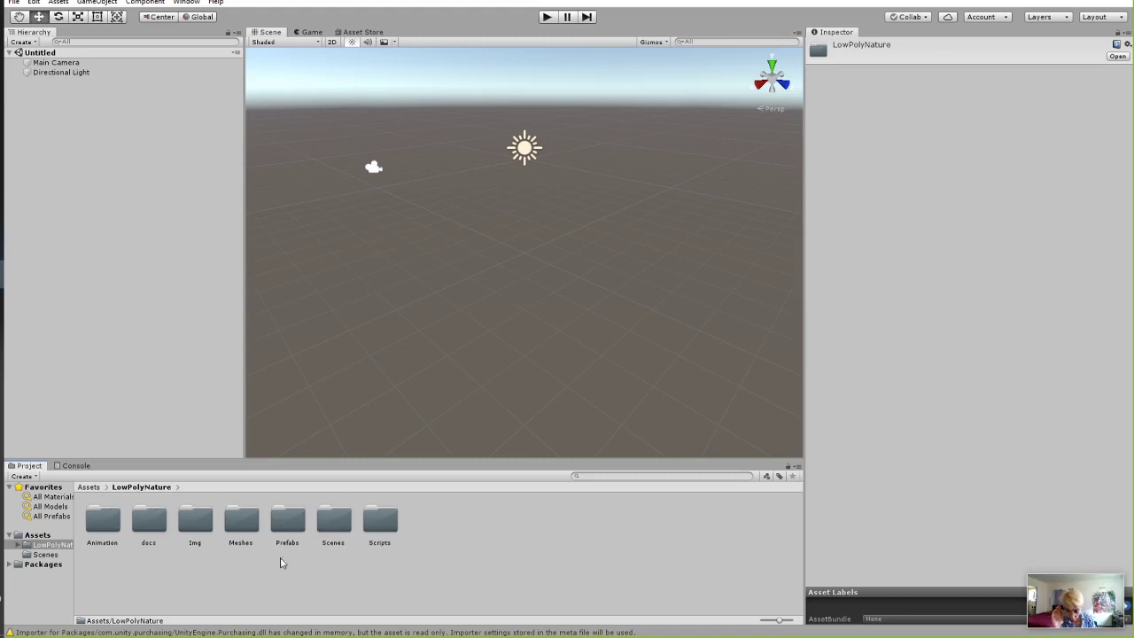
{"action": "left_click_drag", "start_coordinate": [161, 457], "coordinate": [168, 335]}
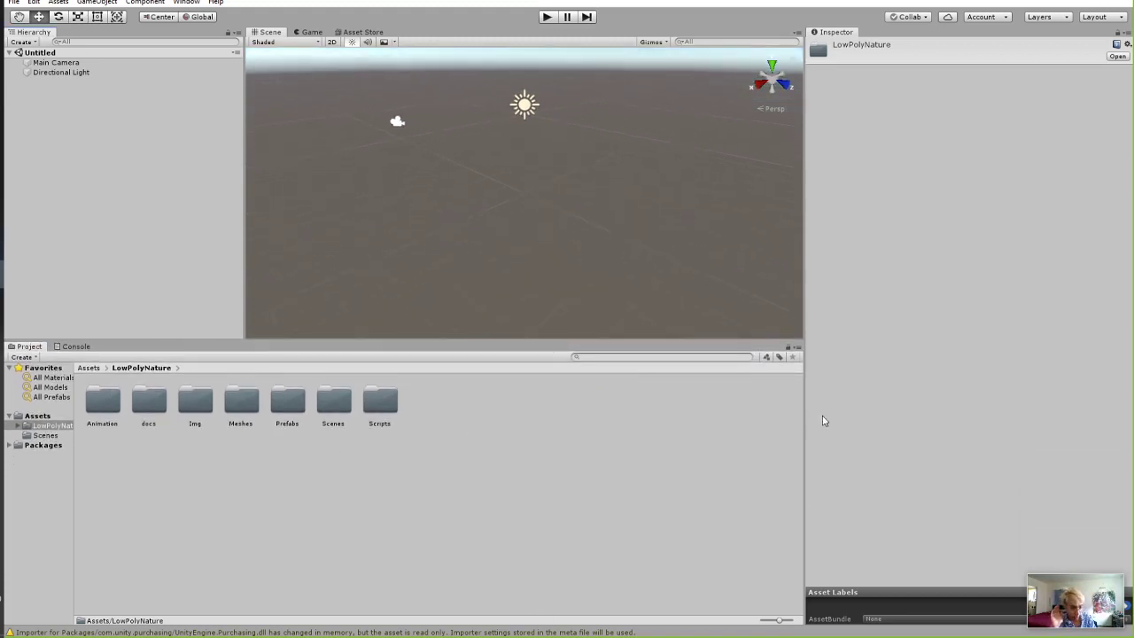
{"action": "left_click_drag", "start_coordinate": [806, 405], "coordinate": [881, 403]}
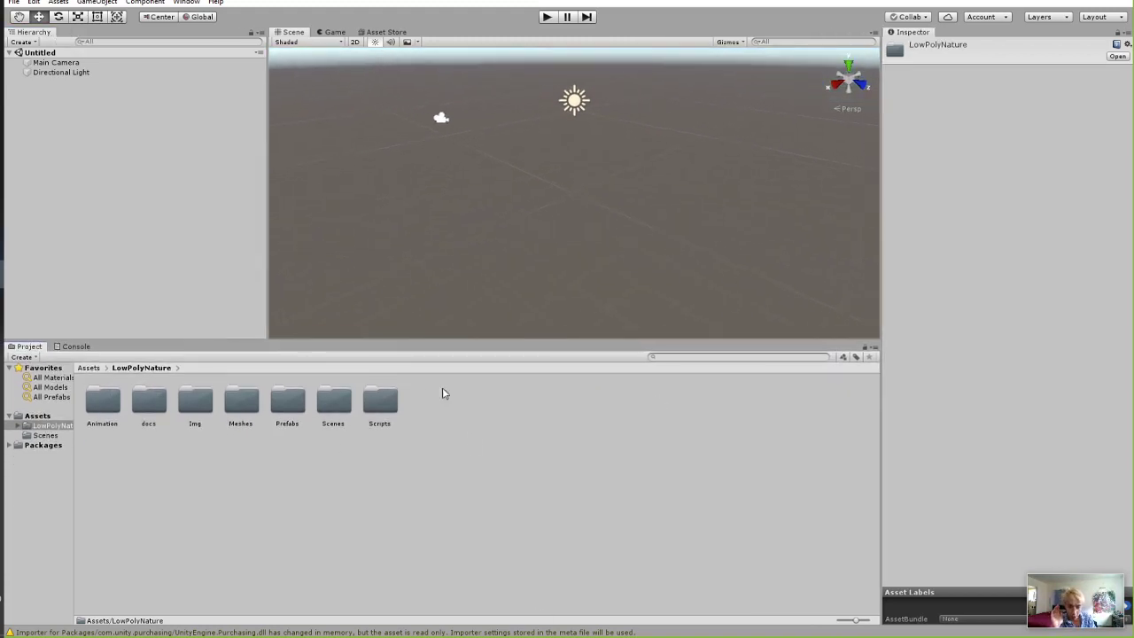
{"action": "double_click", "coordinate": [330, 405]}
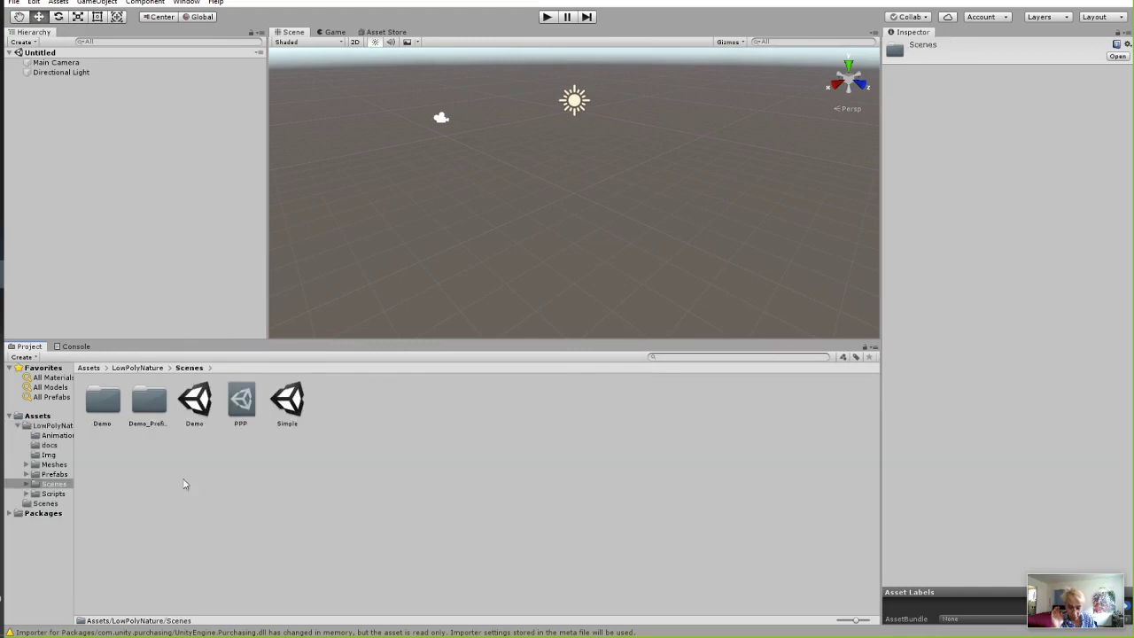
Open the Demo scene, enlarge the Scene view and orbit around the campsite.
{"action": "double_click", "coordinate": [203, 397]}
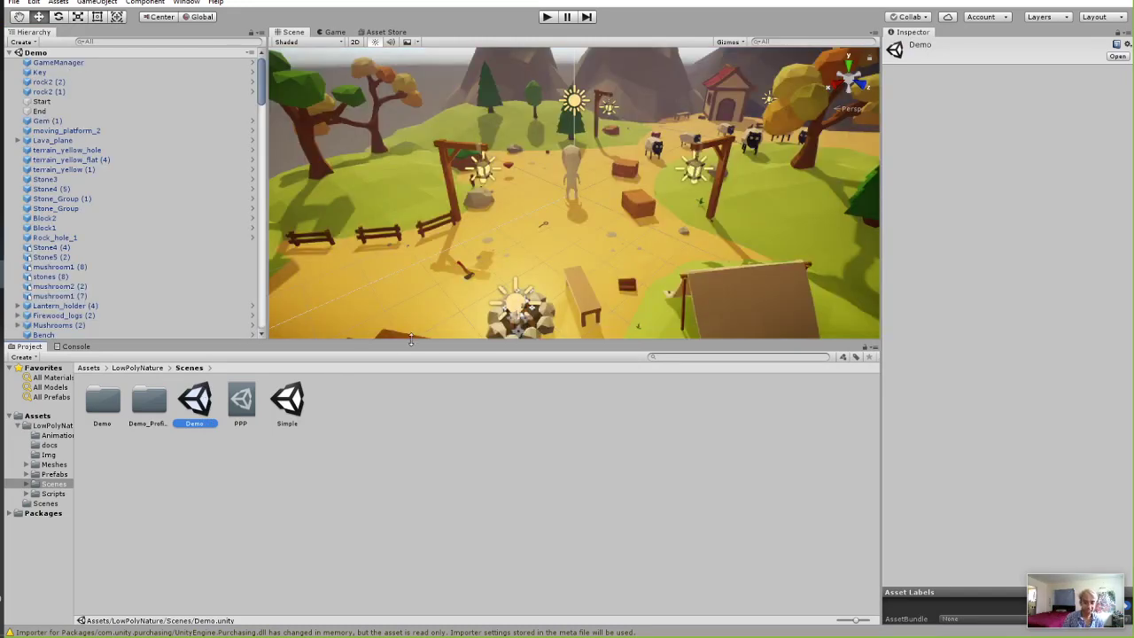
{"action": "left_click_drag", "start_coordinate": [410, 339], "coordinate": [412, 460]}
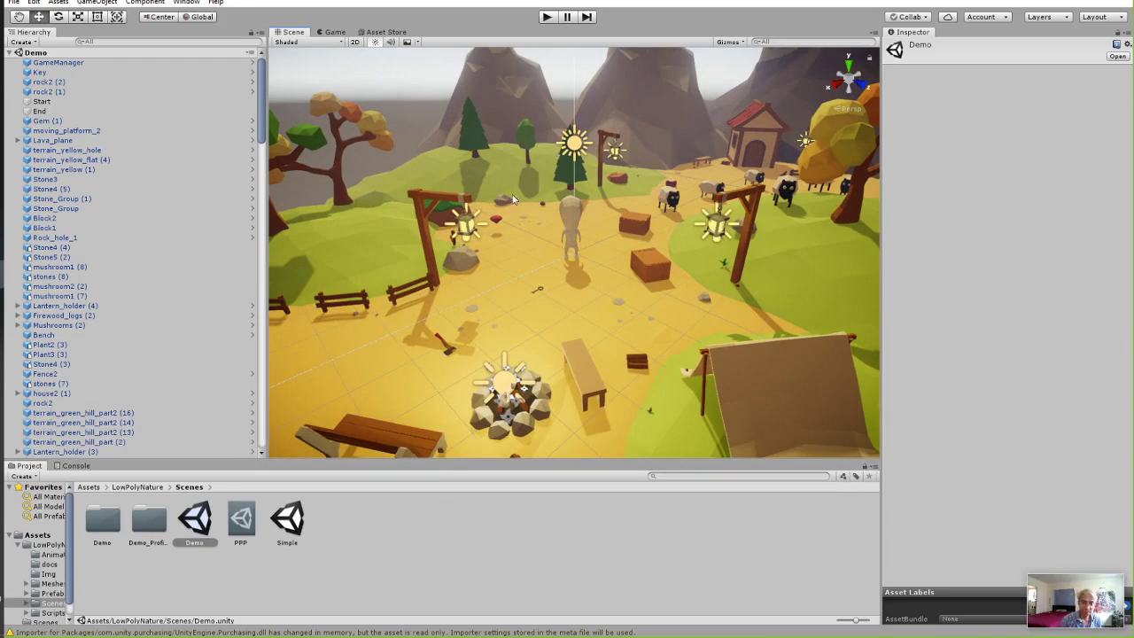
{"action": "left_click_drag", "start_coordinate": [558, 188], "coordinate": [528, 275], "text": "alt"}
Select a tree, a sheep and the Player, nudging the sheep left along X.
{"action": "left_click", "coordinate": [499, 252]}
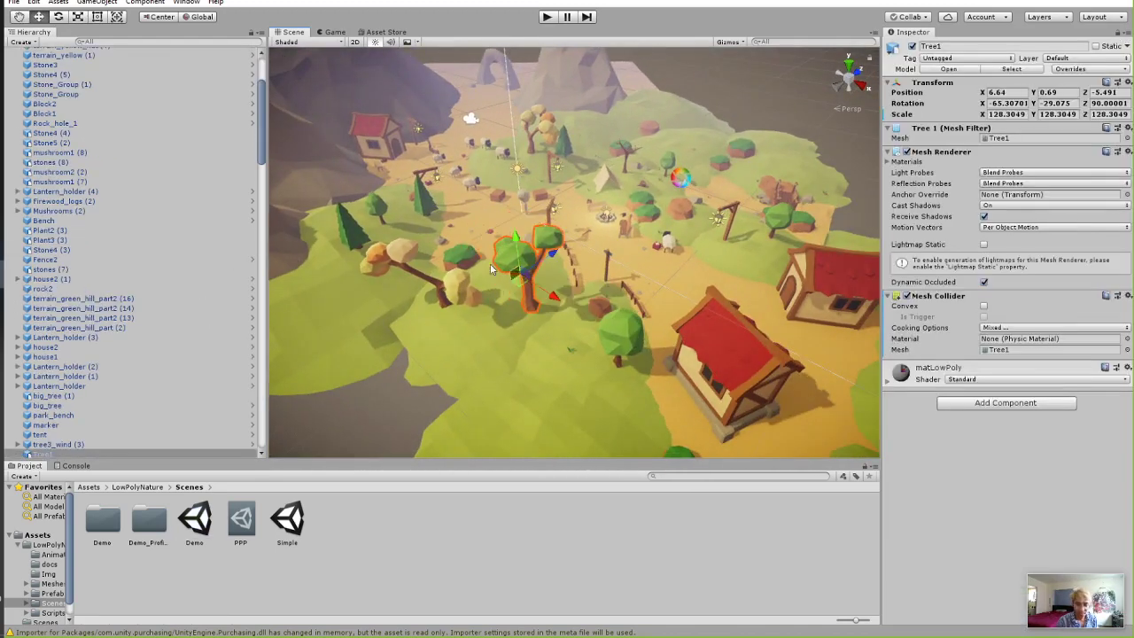
{"action": "left_click", "coordinate": [486, 184]}
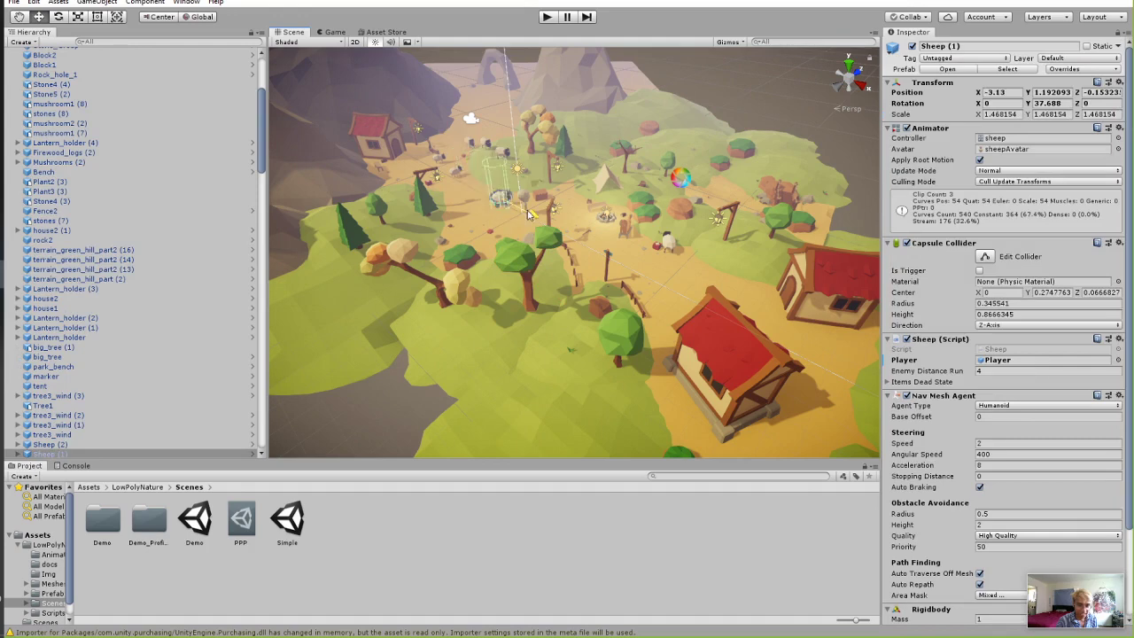
{"action": "left_click_drag", "start_coordinate": [516, 210], "coordinate": [500, 201]}
{"action": "scroll", "coordinate": [595, 231], "scroll_direction": "up", "scroll_amount": 3}
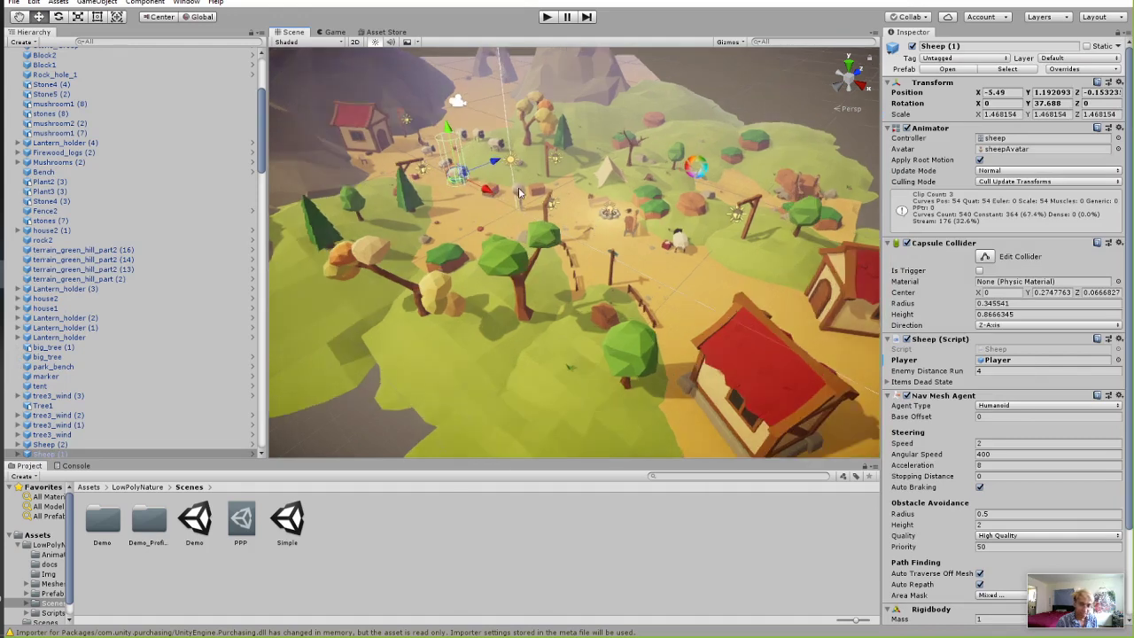
{"action": "left_click", "coordinate": [519, 189]}
{"action": "scroll", "coordinate": [532, 203], "scroll_direction": "down", "scroll_amount": 2}
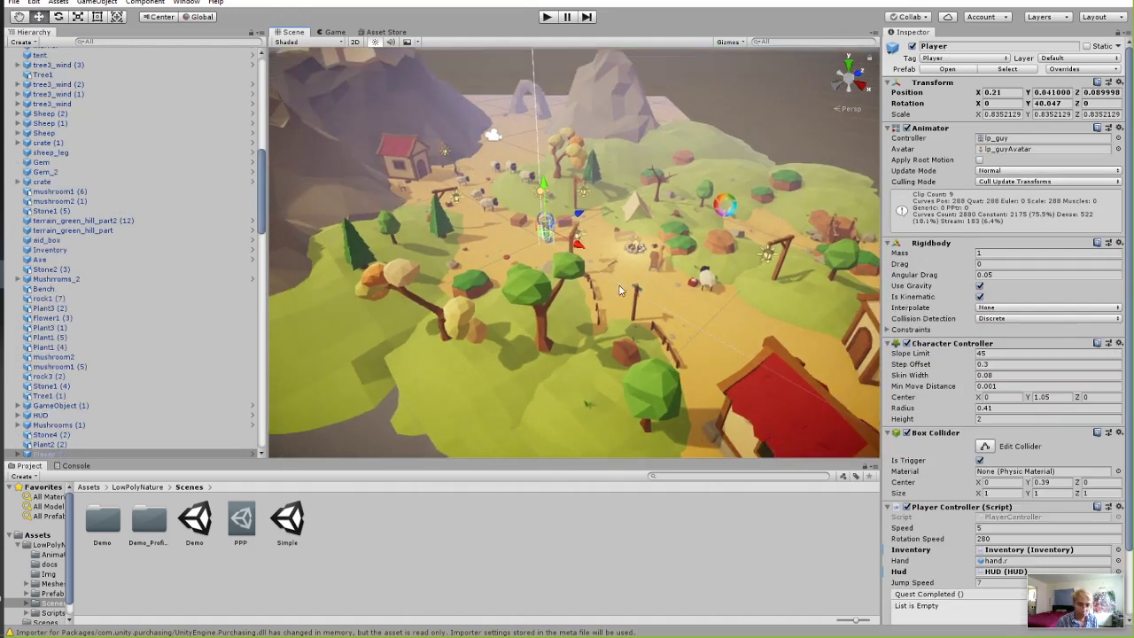
{"action": "scroll", "coordinate": [618, 288], "scroll_direction": "up", "scroll_amount": 10}
{"action": "right_click_drag", "start_coordinate": [606, 229], "coordinate": [537, 223]}
{"action": "right_click_drag", "start_coordinate": [661, 282], "coordinate": [672, 226]}
Frame the HUD and GameObject (1), then fly the view to the character and tent.
{"action": "left_click", "coordinate": [619, 278]}
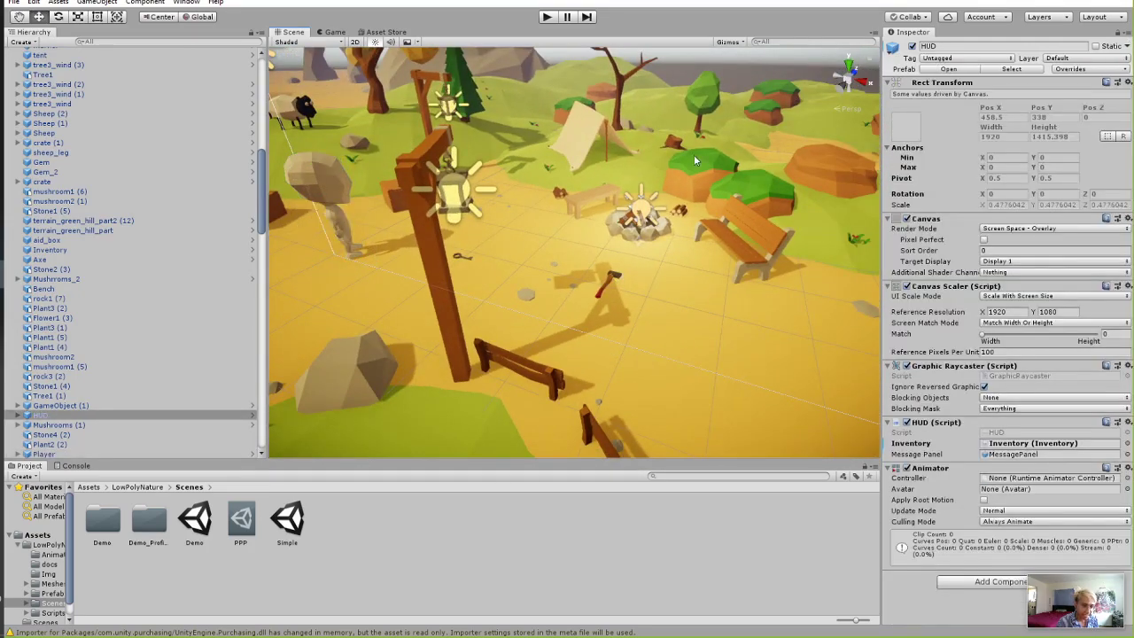
{"action": "scroll", "coordinate": [629, 172], "scroll_direction": "down", "scroll_amount": 10}
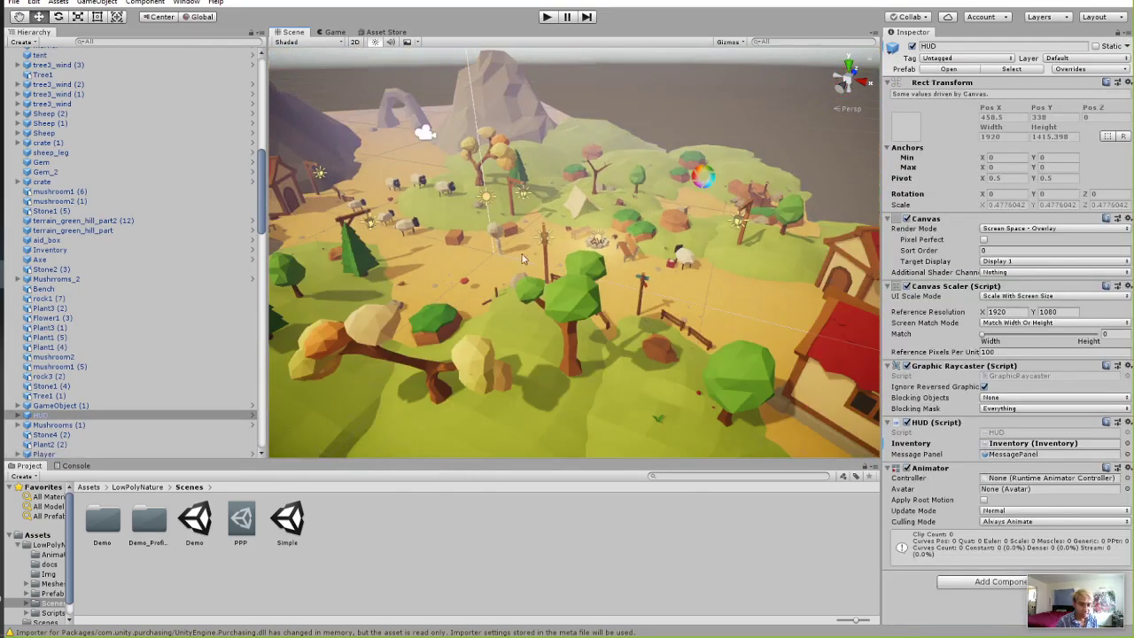
{"action": "key", "text": "f"}
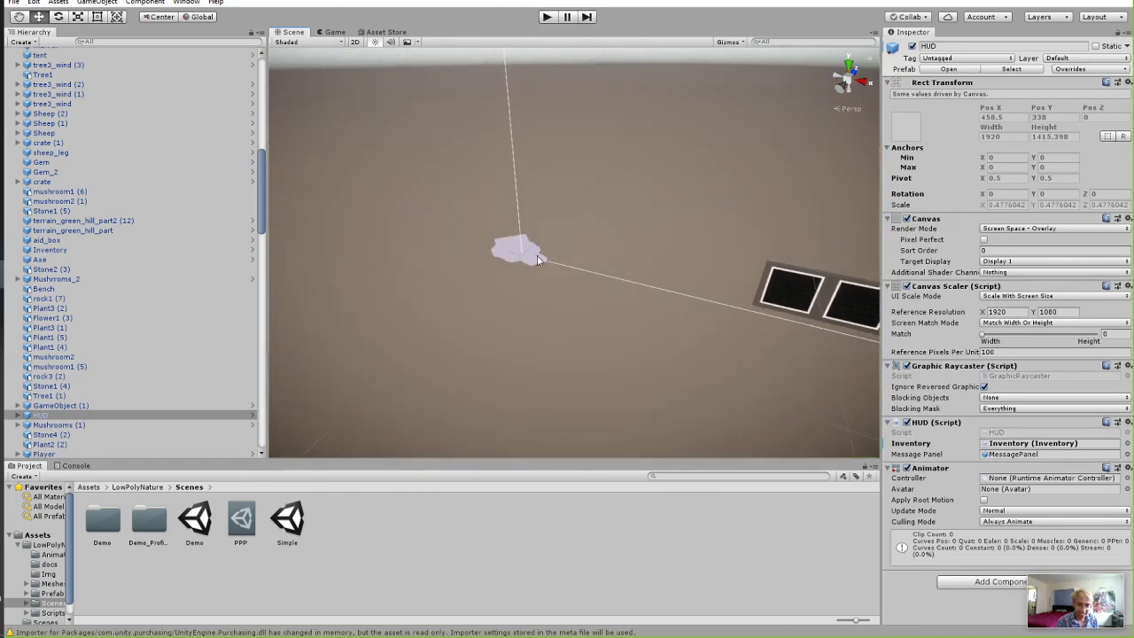
{"action": "double_click", "coordinate": [59, 405]}
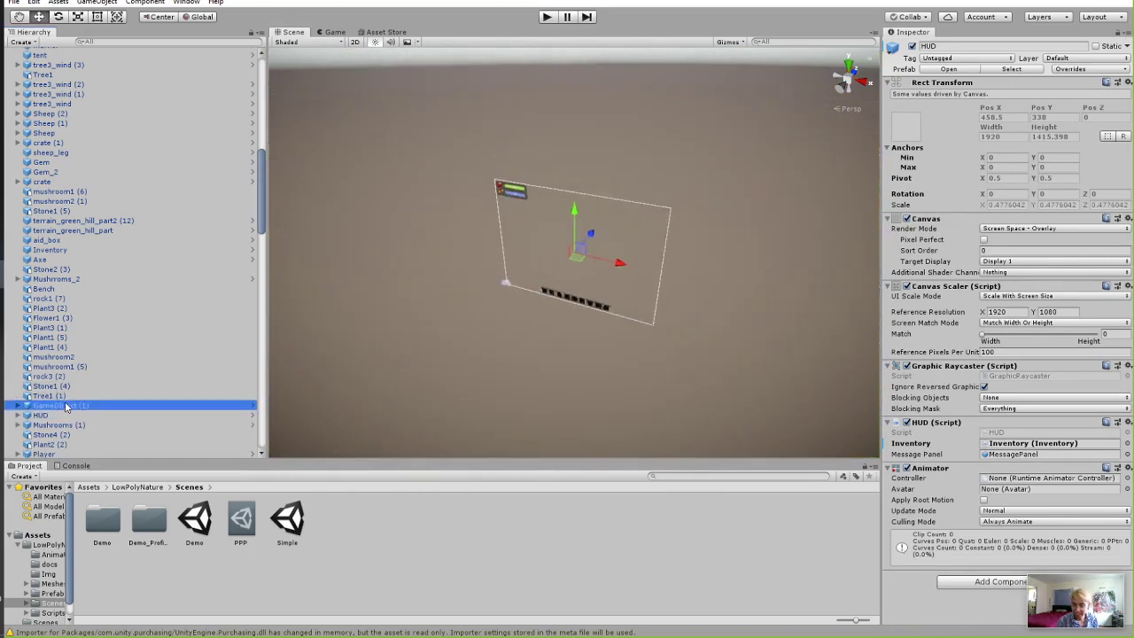
{"action": "scroll", "coordinate": [559, 266], "scroll_direction": "down", "scroll_amount": 3}
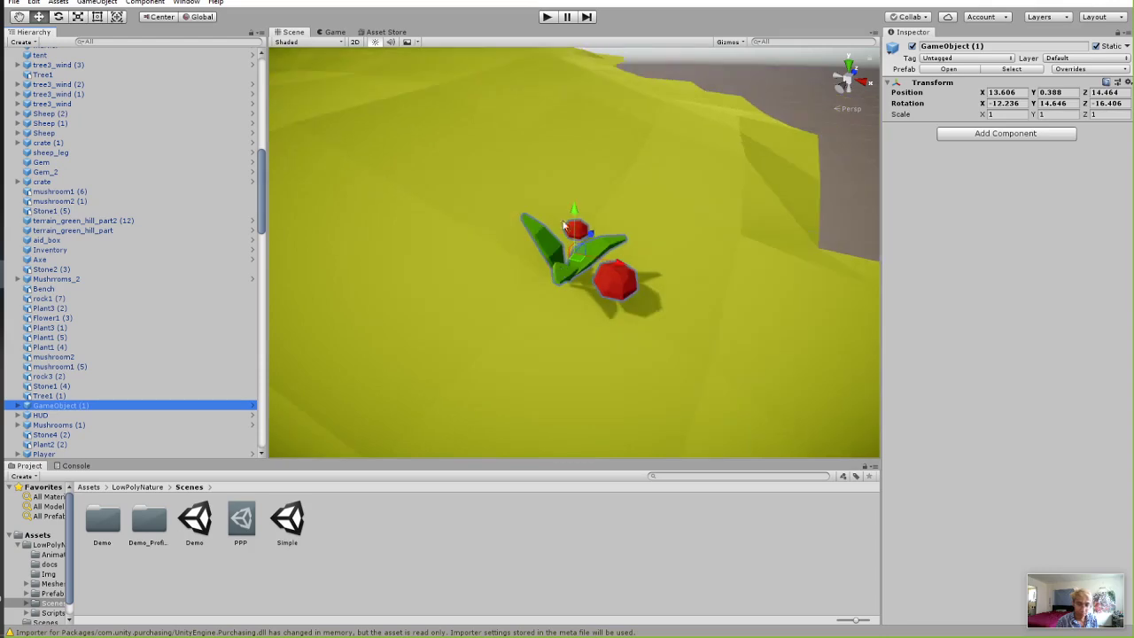
{"action": "right_click_drag", "start_coordinate": [559, 266], "coordinate": [390, 193]}
{"action": "right_click_drag", "start_coordinate": [444, 254], "coordinate": [612, 290]}
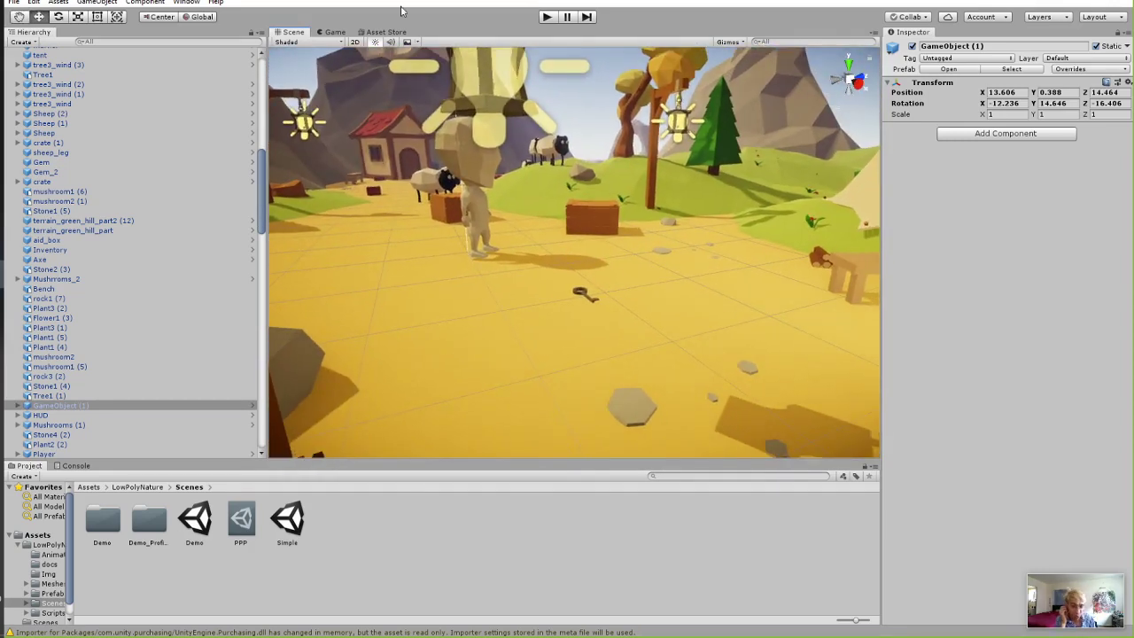
Start Play mode and walk the player to pick up the key into hotbar slot 1.
{"action": "left_click", "coordinate": [549, 17]}
{"action": "key", "text": "super+space"}
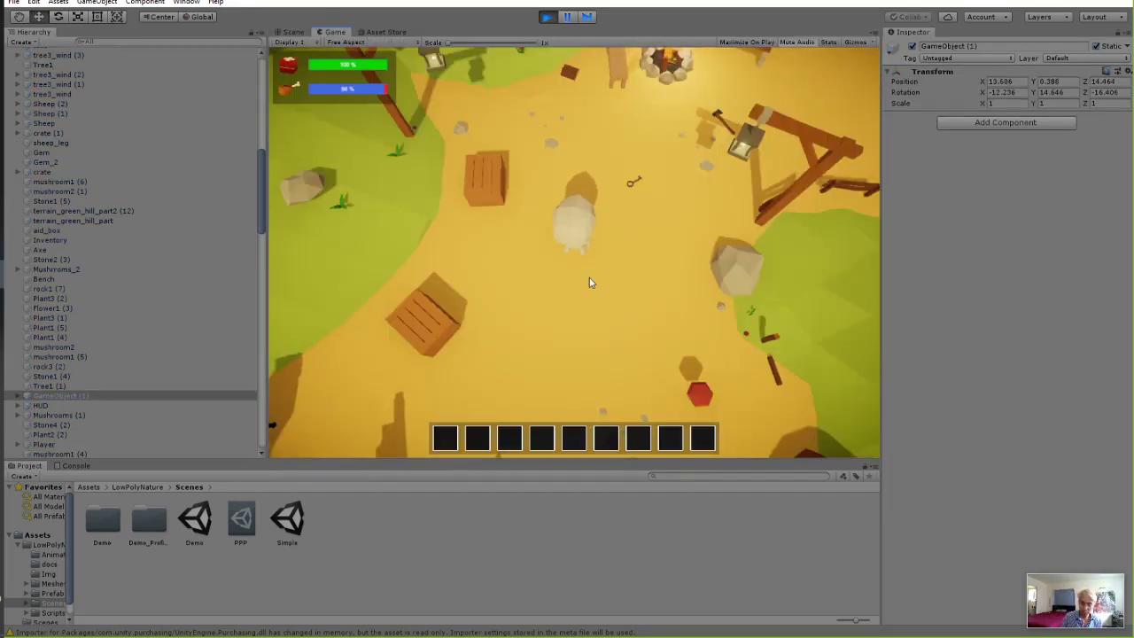
{"action": "key", "text": "w"}
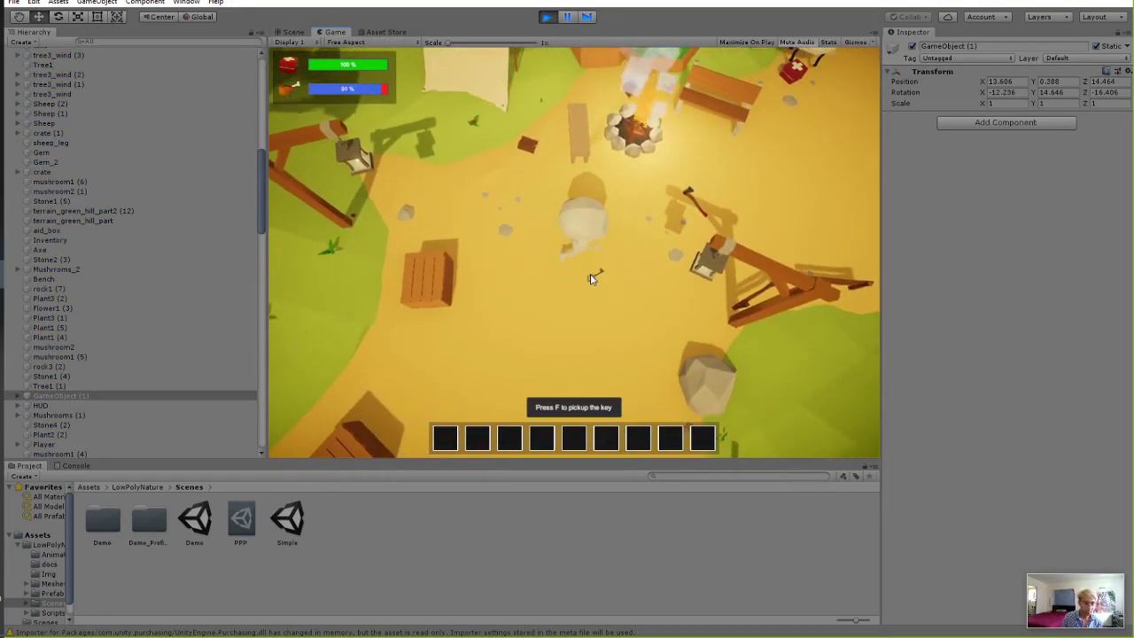
{"action": "key", "text": "super+space"}
{"action": "key", "text": "a"}
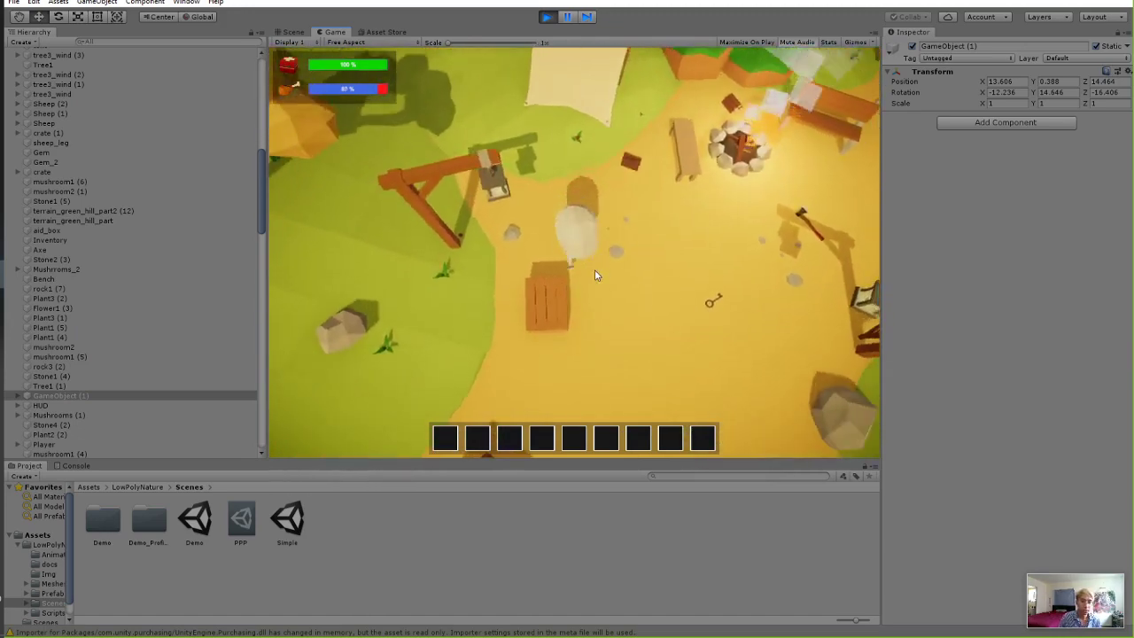
{"action": "key", "text": "d"}
{"action": "key", "text": "w"}
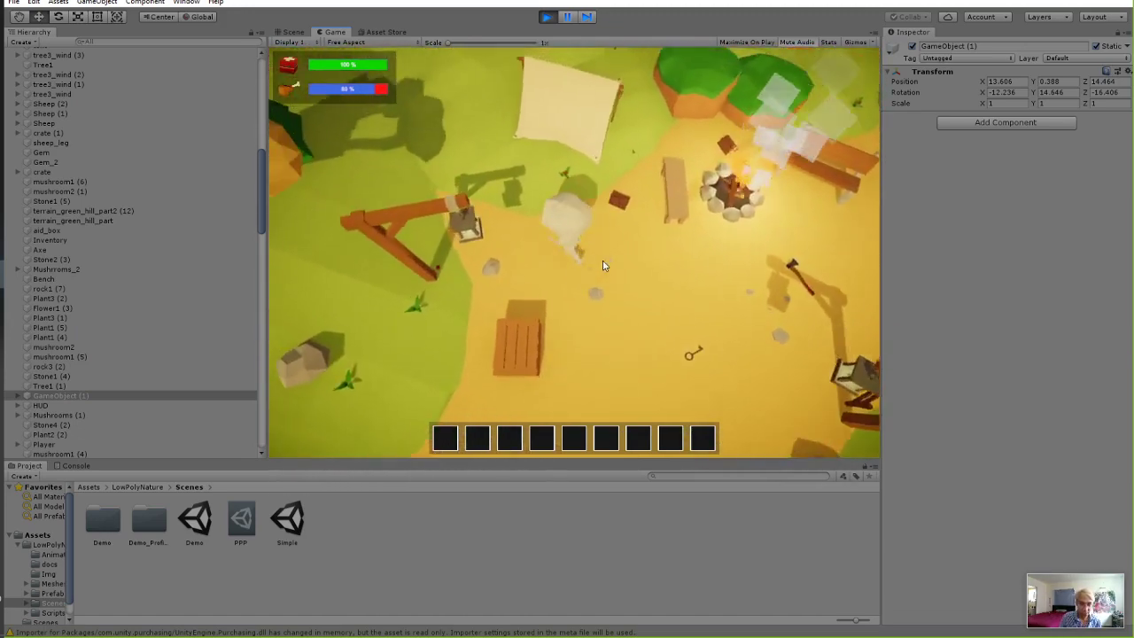
{"action": "key", "text": "s"}
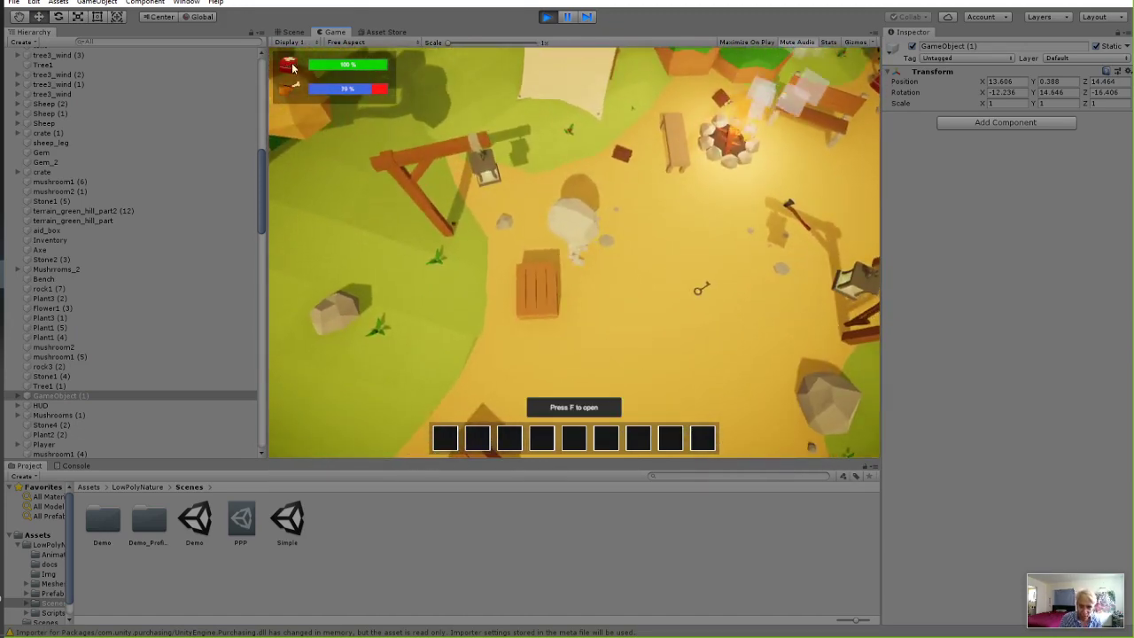
{"action": "key", "text": "d"}
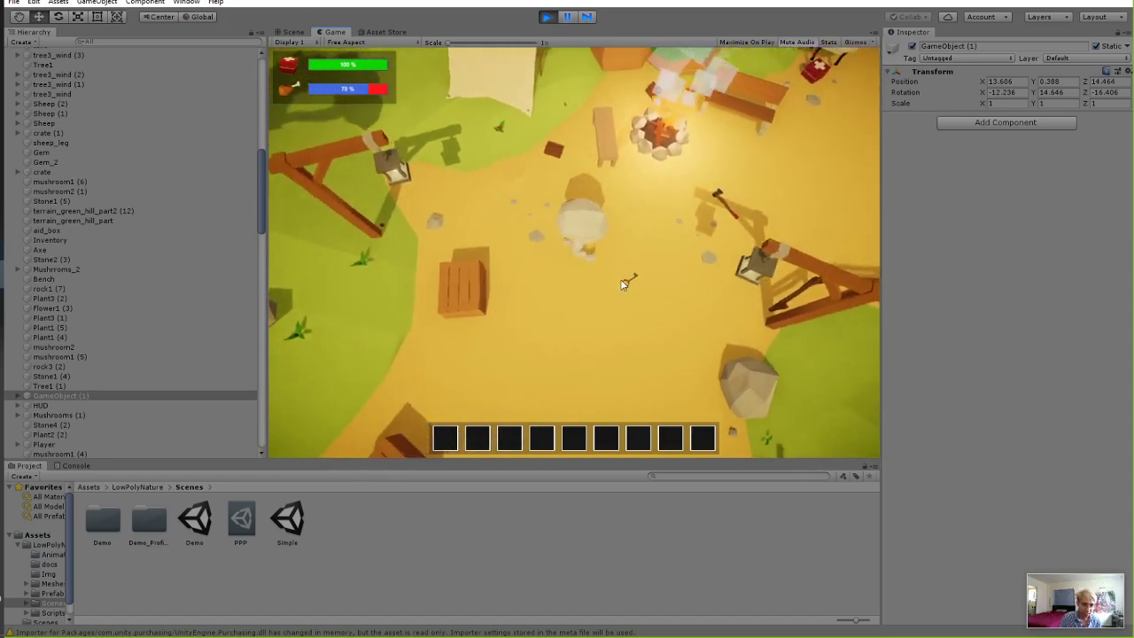
{"action": "key", "text": "d"}
{"action": "key", "text": "f"}
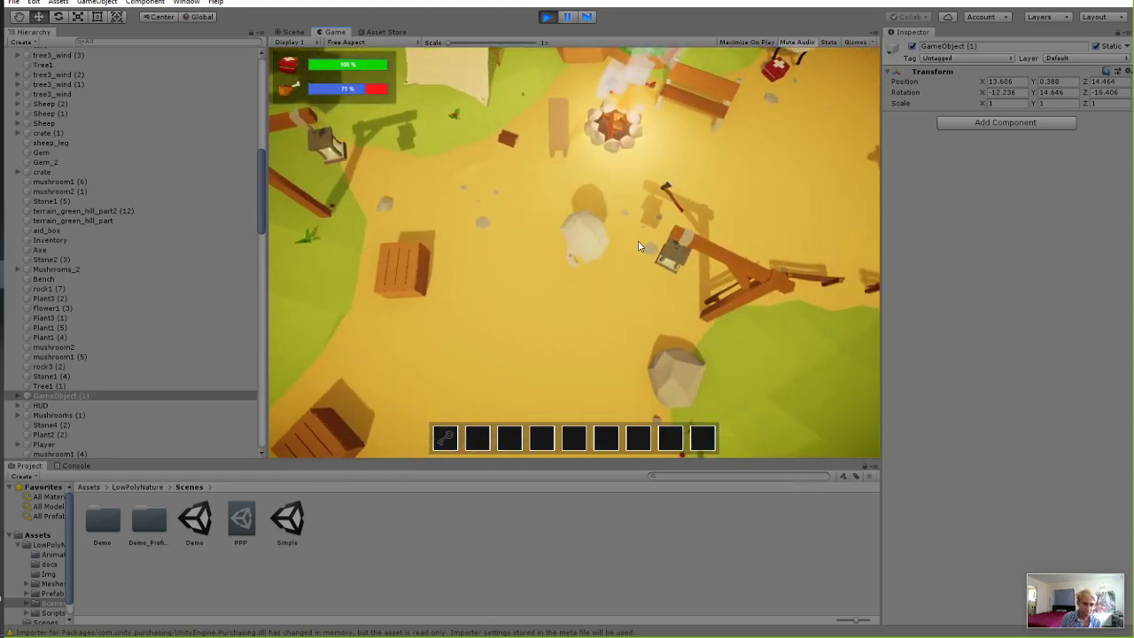
Pick up the red item into hotbar slot 2, then walk to the sheep and attack it.
{"action": "key", "text": "w"}
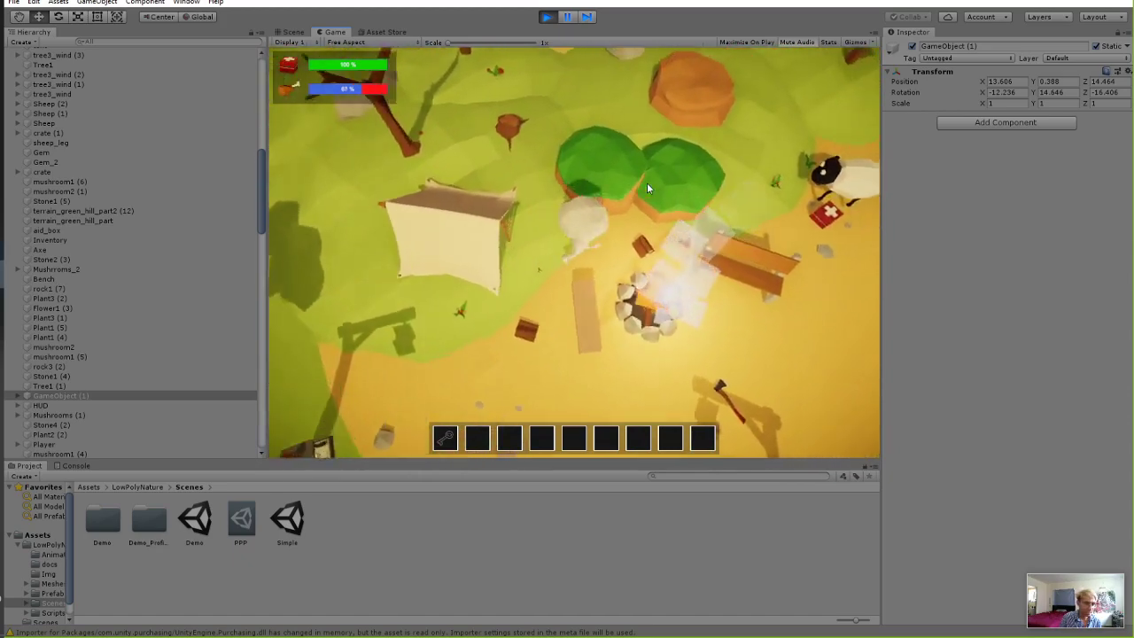
{"action": "key", "text": "s"}
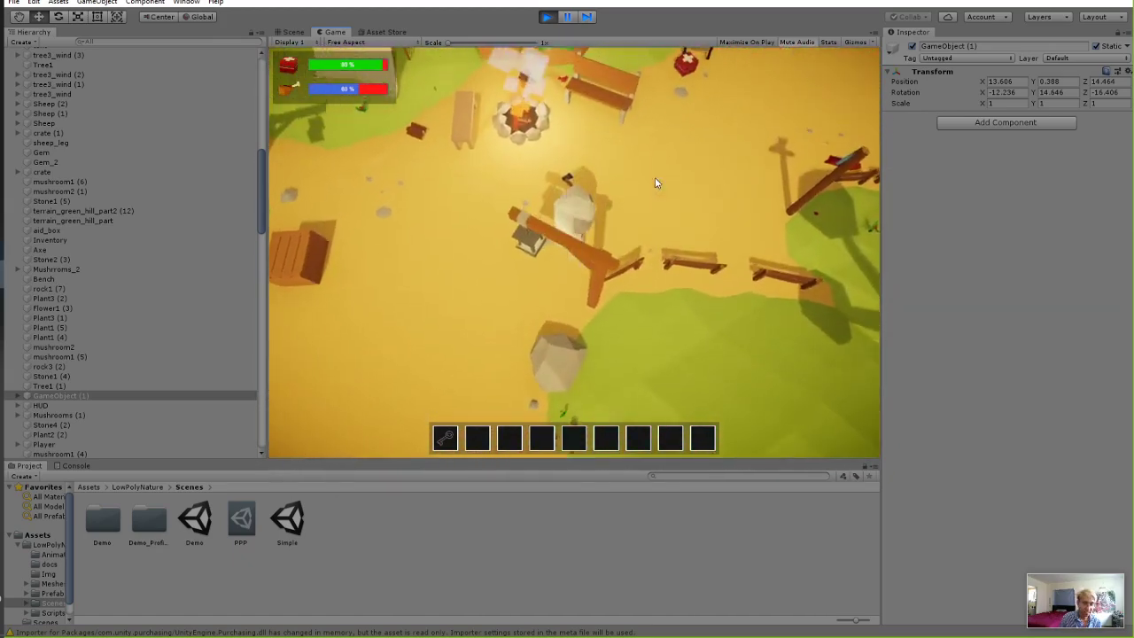
{"action": "key", "text": "w"}
{"action": "key", "text": "f"}
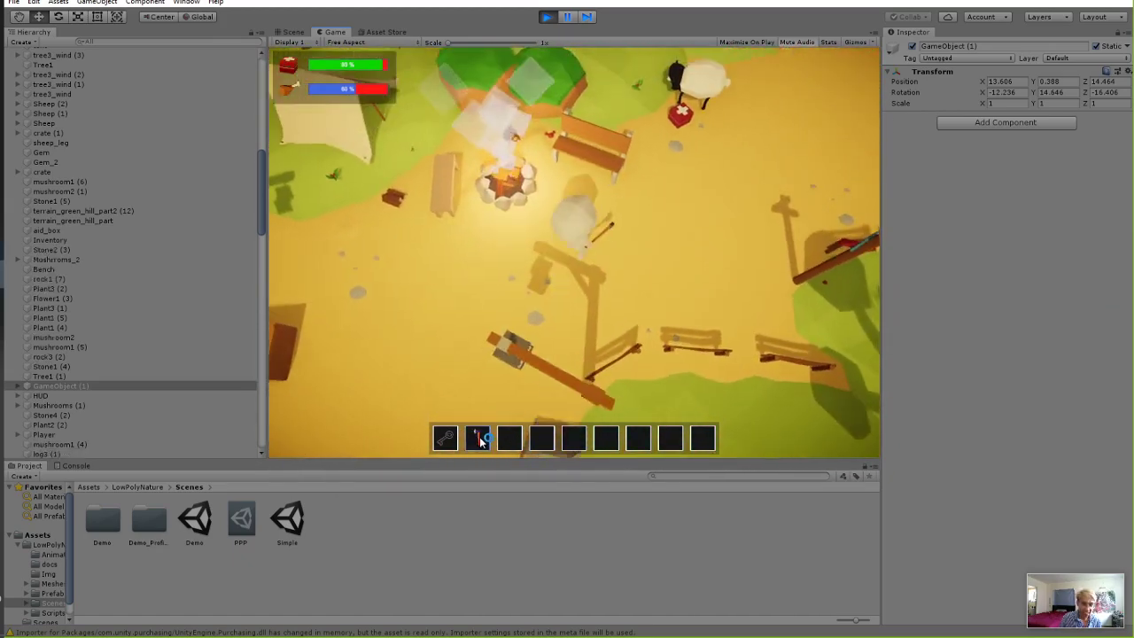
{"action": "key", "text": "w"}
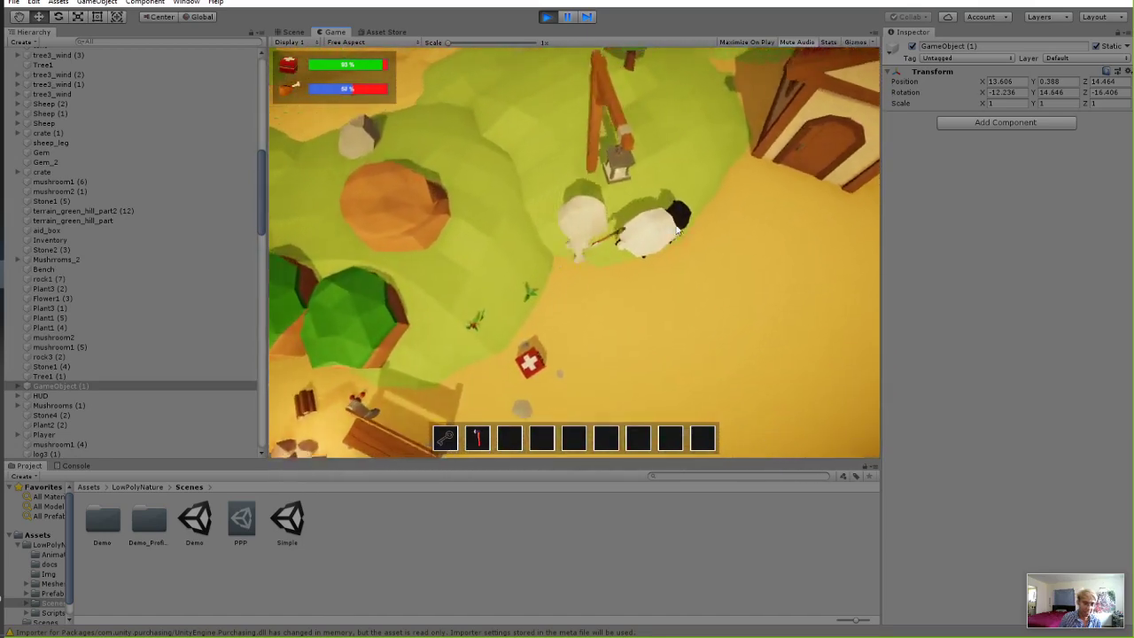
{"action": "key", "text": "d"}
{"action": "left_click", "coordinate": [691, 266]}
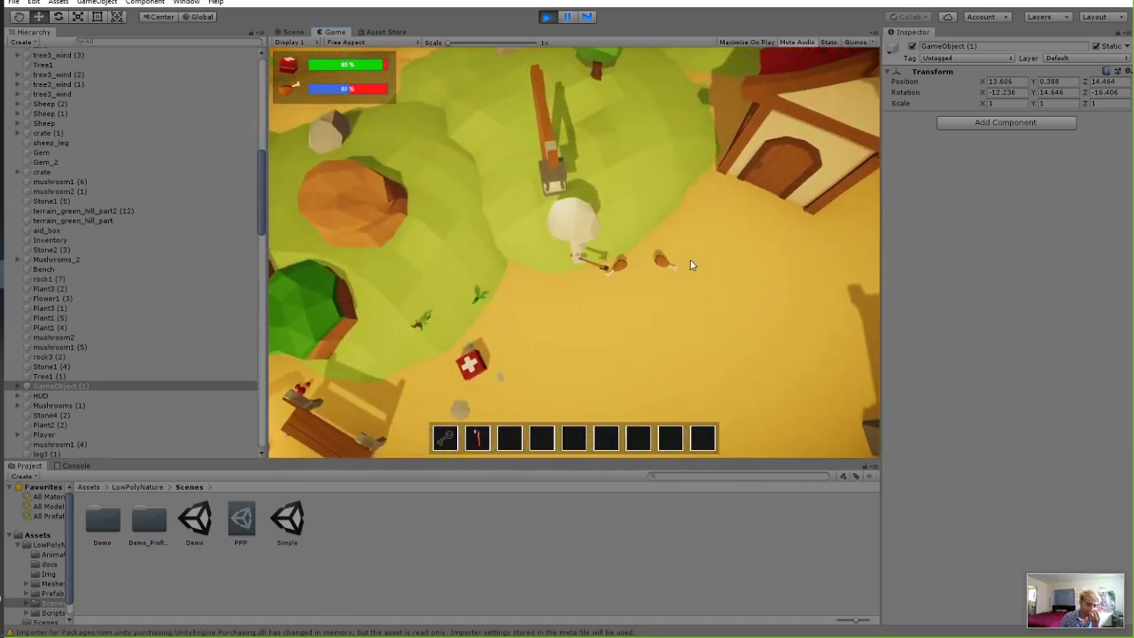
Pick up meat into hotbar slot 3, then collect the second piece of meat.
{"action": "key", "text": "d"}
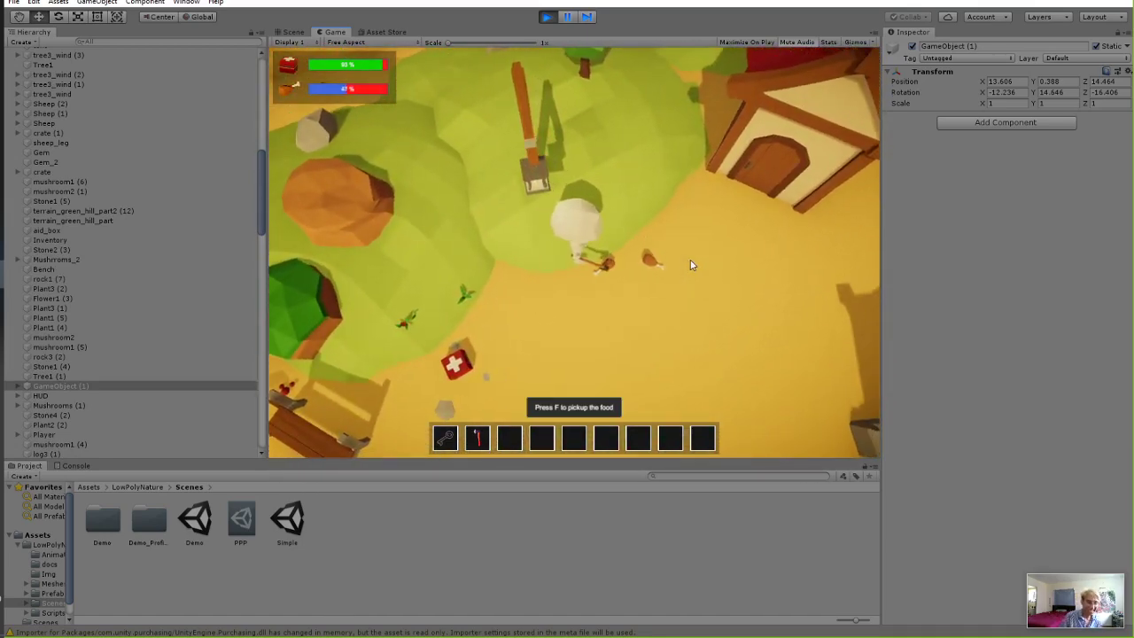
{"action": "key", "text": "f"}
{"action": "key", "text": "d"}
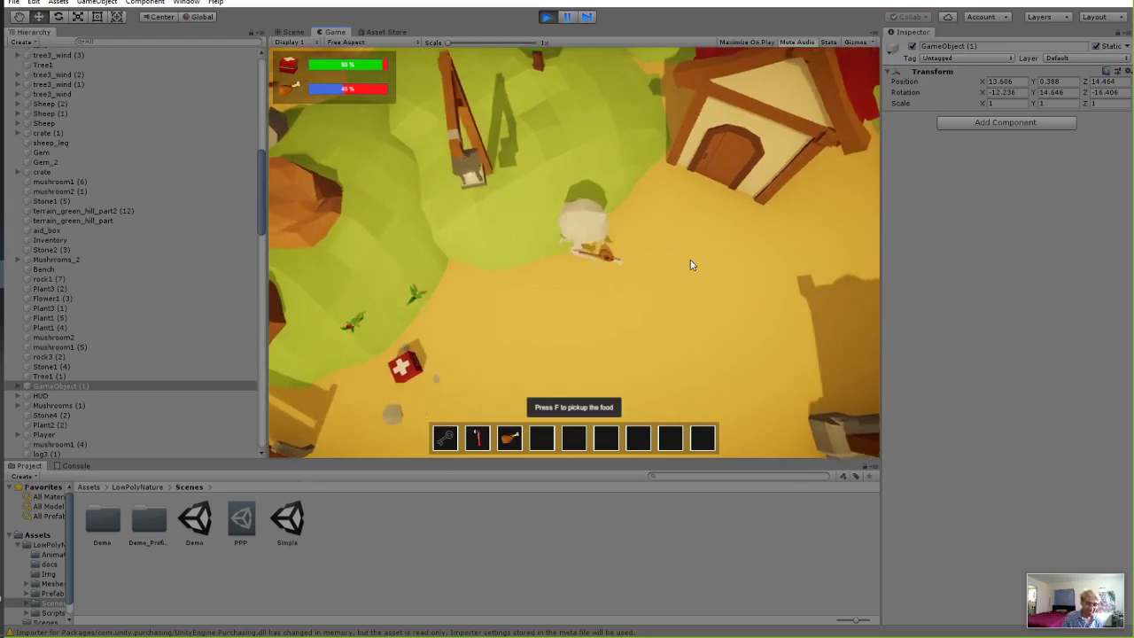
{"action": "key", "text": "f"}
{"action": "key", "text": "s"}
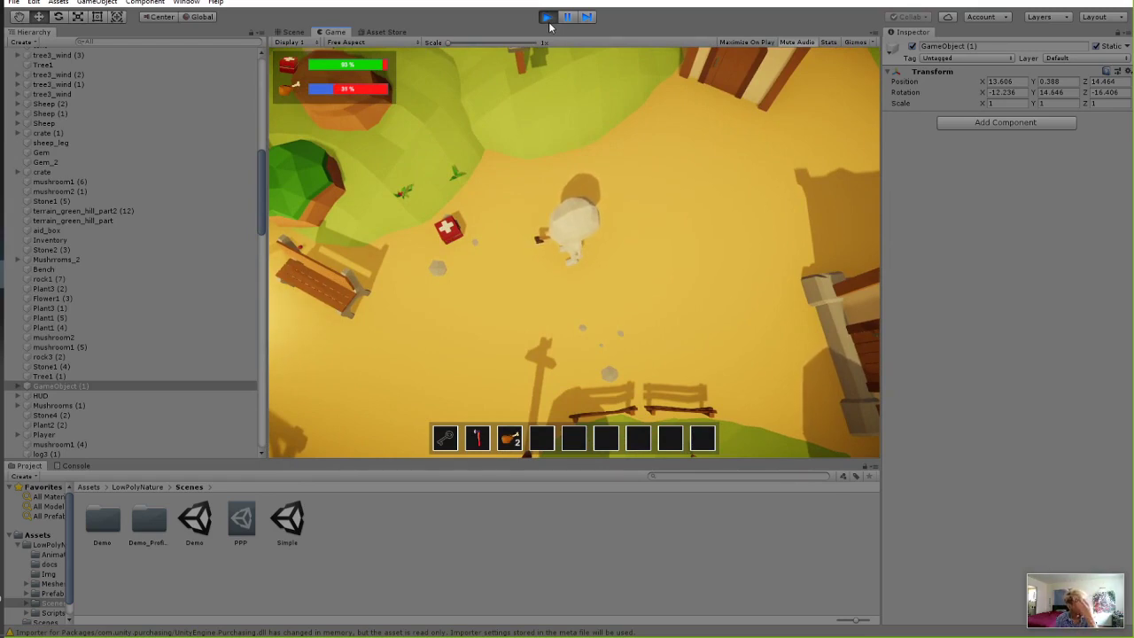
Walk the player down and left past the campfire onto the grass by the sheep.
{"action": "key", "text": "s"}
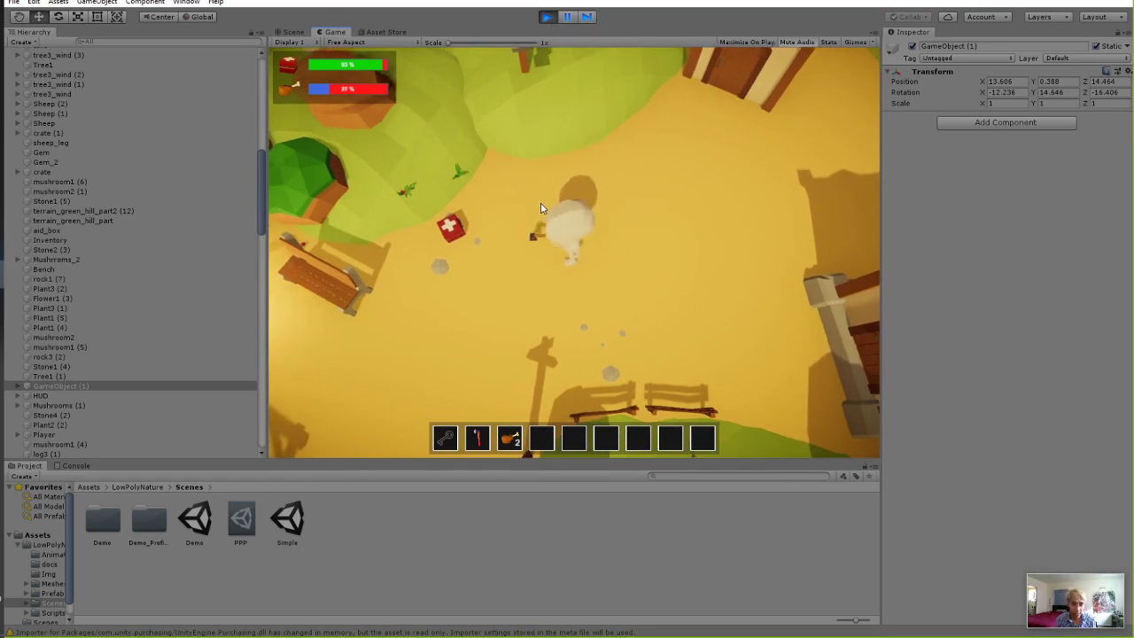
{"action": "key", "text": "a"}
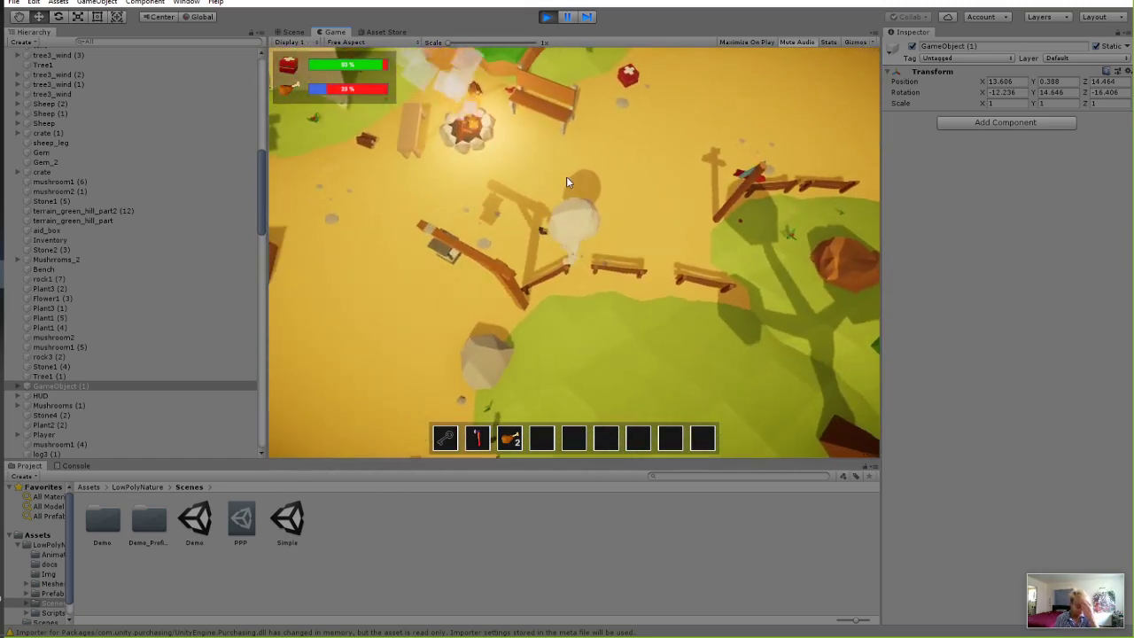
{"action": "key", "text": "a"}
{"action": "key", "text": "a"}
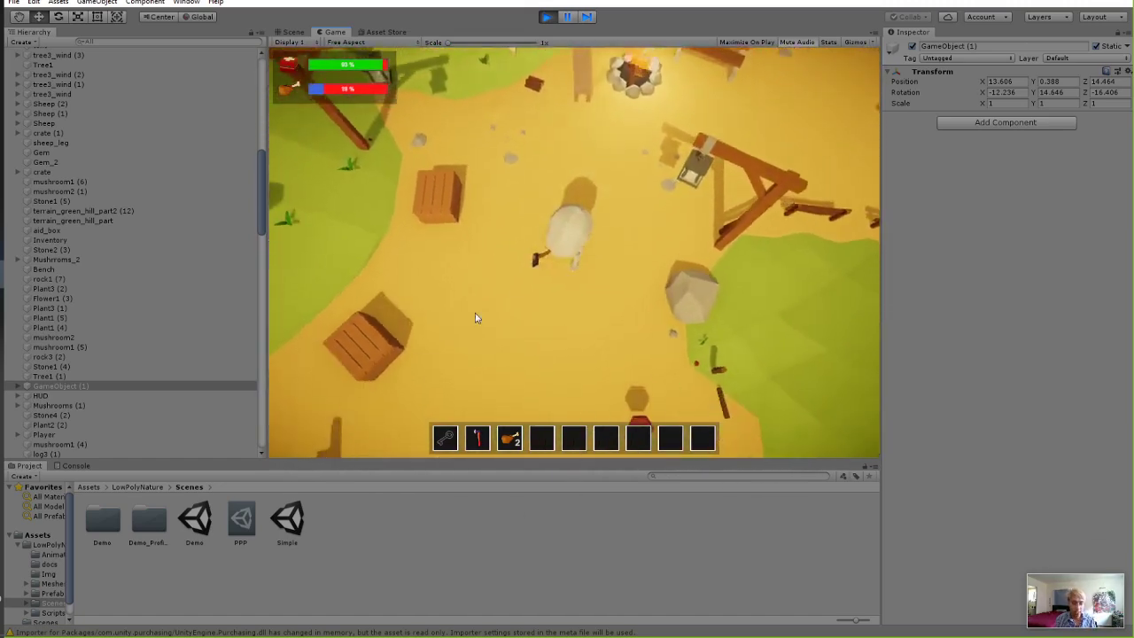
{"action": "key", "text": "s"}
{"action": "key", "text": "a"}
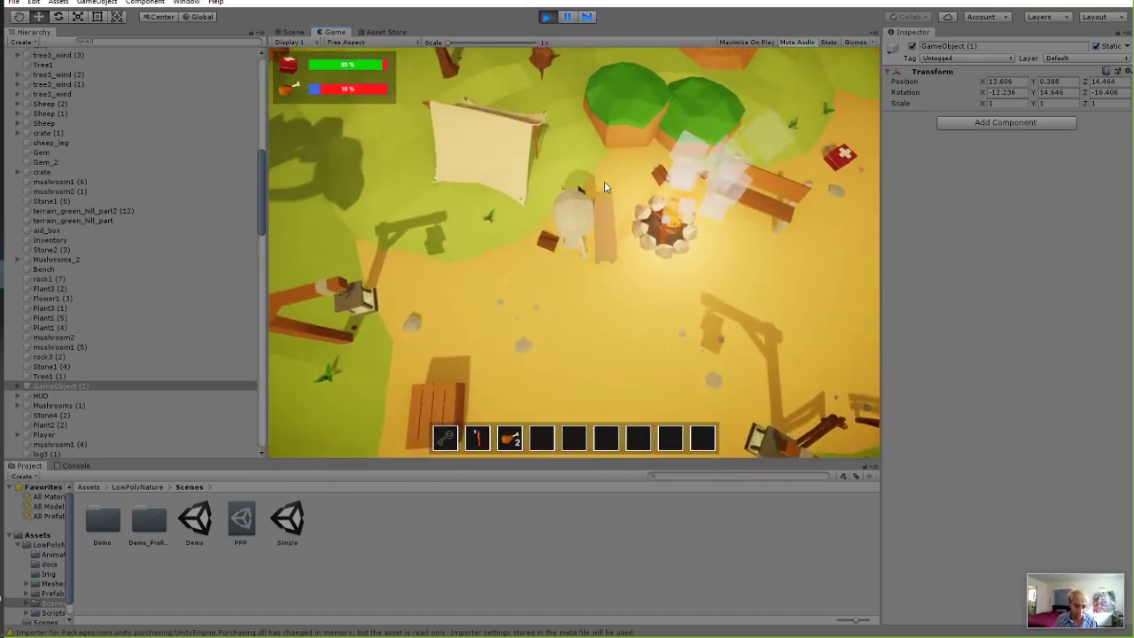
{"action": "key", "text": "a"}
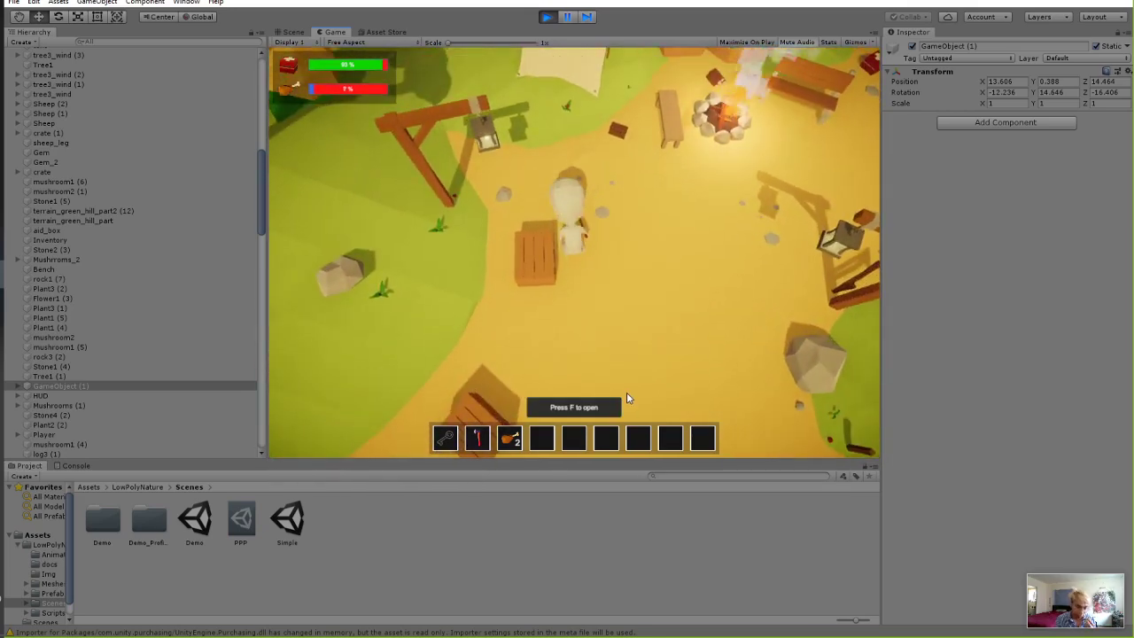
{"action": "key", "text": "s"}
{"action": "key", "text": "a"}
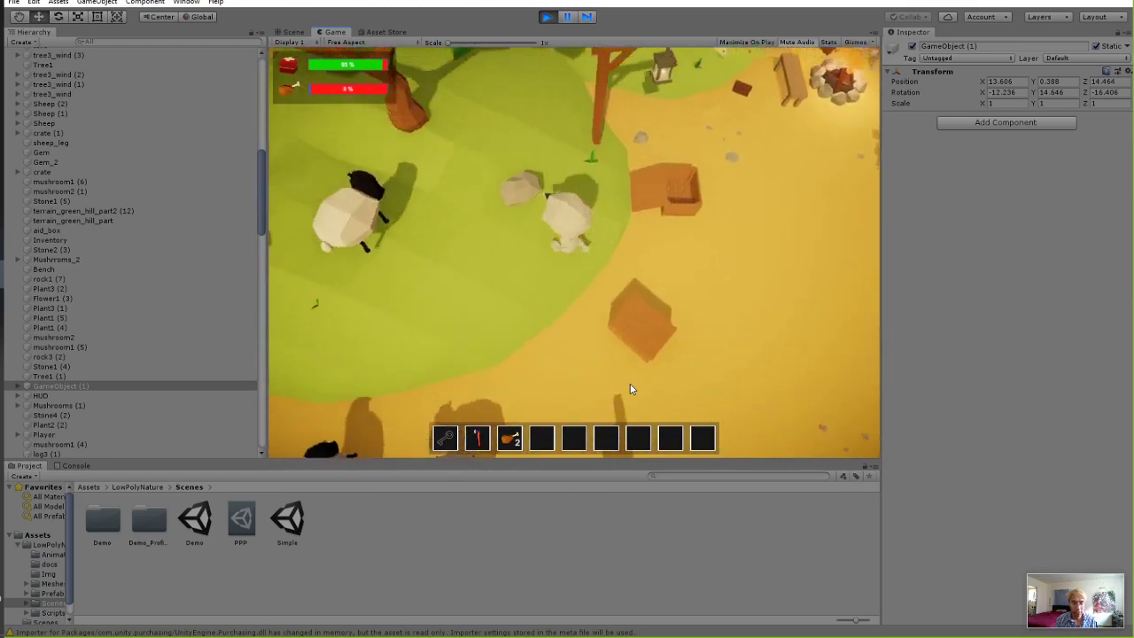
{"action": "key", "text": "w"}
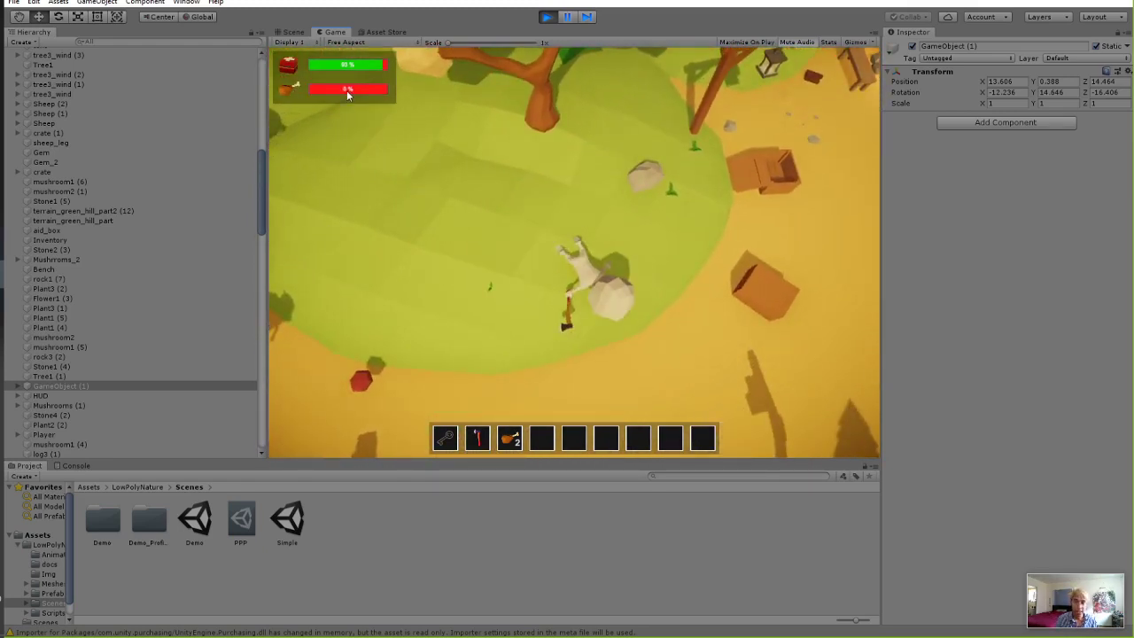
Restart the demo and walk the player west around the starting area toward the first-aid box.
{"action": "left_click", "coordinate": [548, 18]}
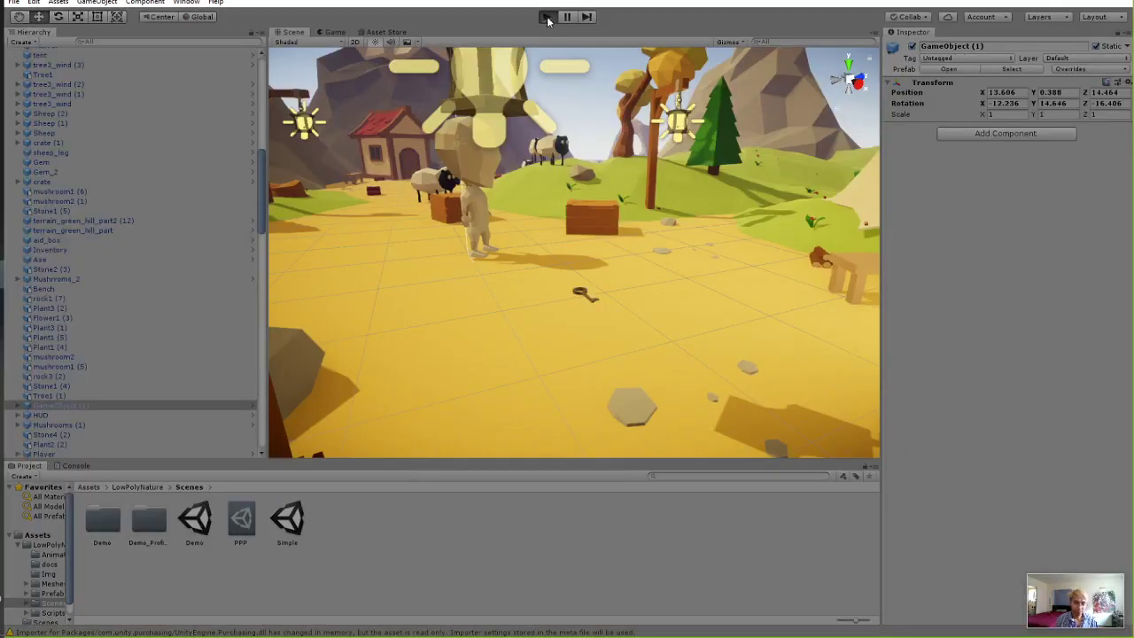
{"action": "key", "text": "ctrl+p"}
{"action": "key", "text": "a"}
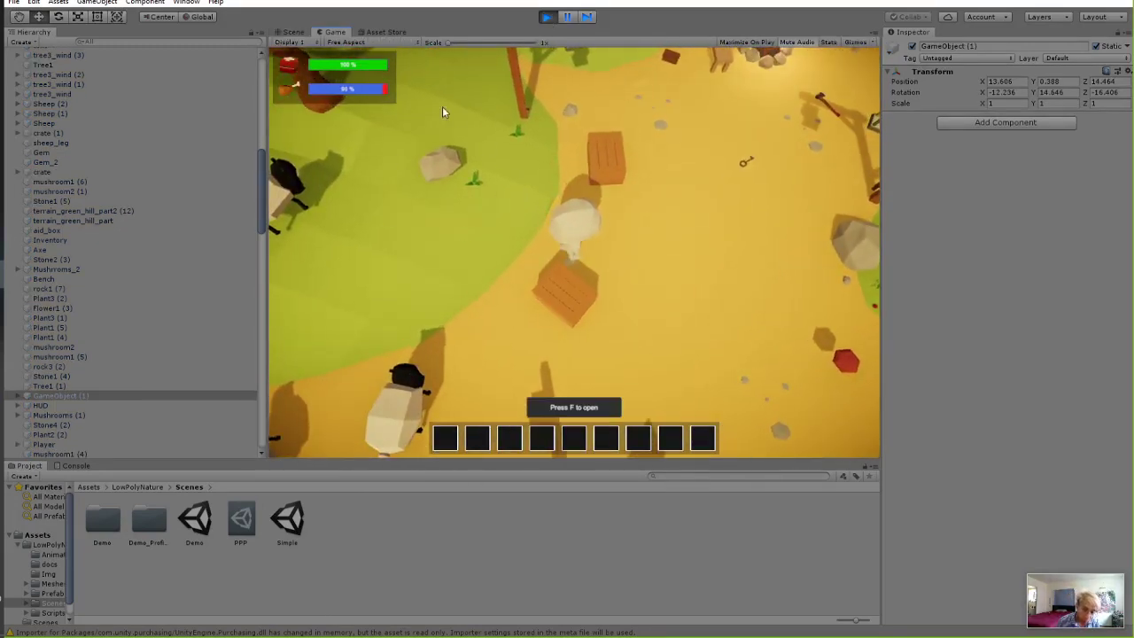
{"action": "key", "text": "a"}
{"action": "key", "text": "s"}
{"action": "key", "text": "d"}
{"action": "key", "text": "w"}
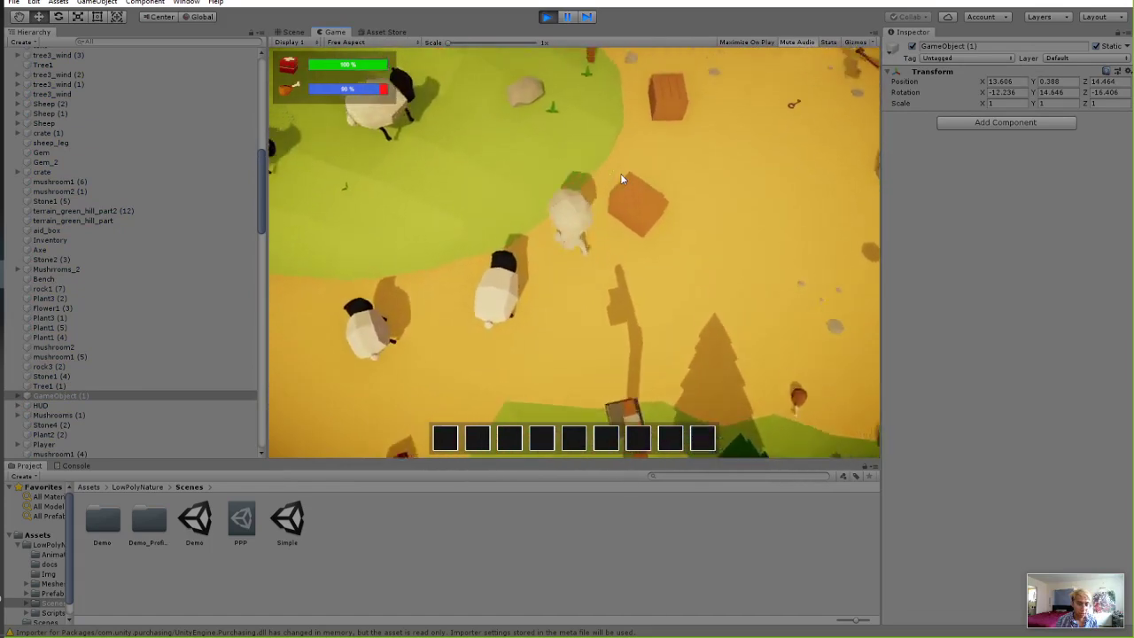
{"action": "key", "text": "a"}
{"action": "key", "text": "s"}
{"action": "key", "text": "a"}
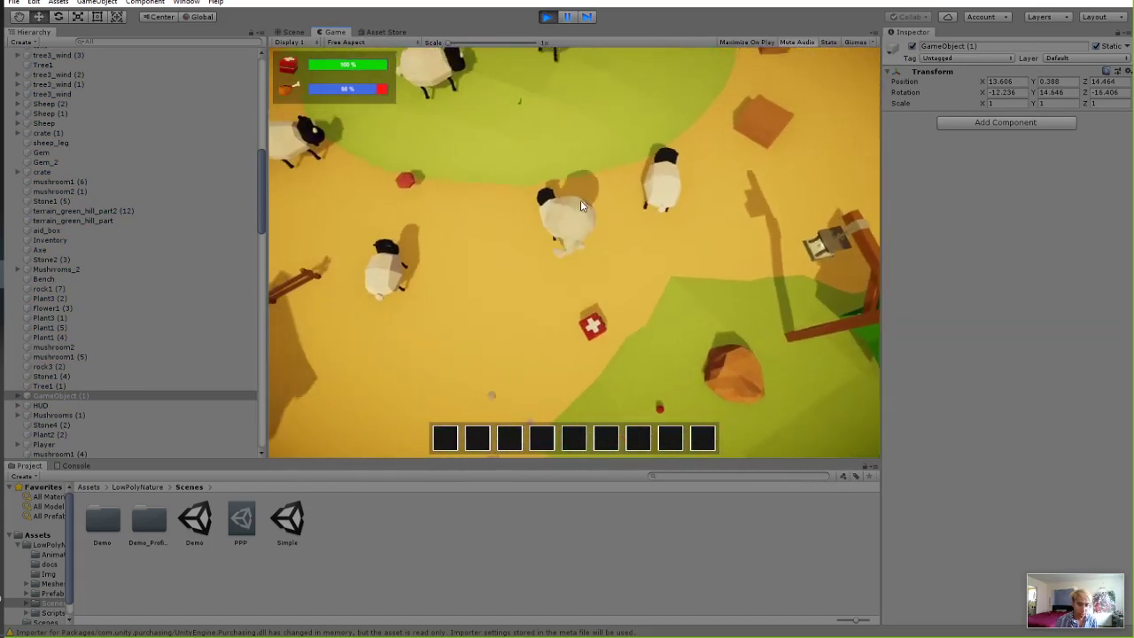
Walk the player north across the field, past the campfire and through the grass.
{"action": "key", "text": "w"}
{"action": "key", "text": "w"}
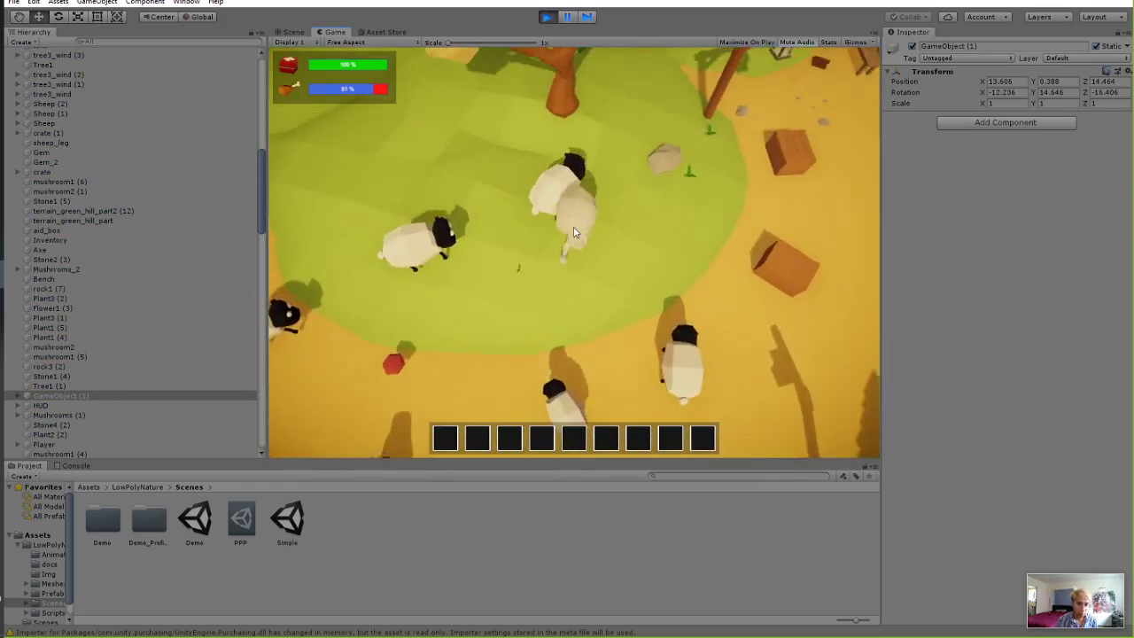
{"action": "key", "text": "w"}
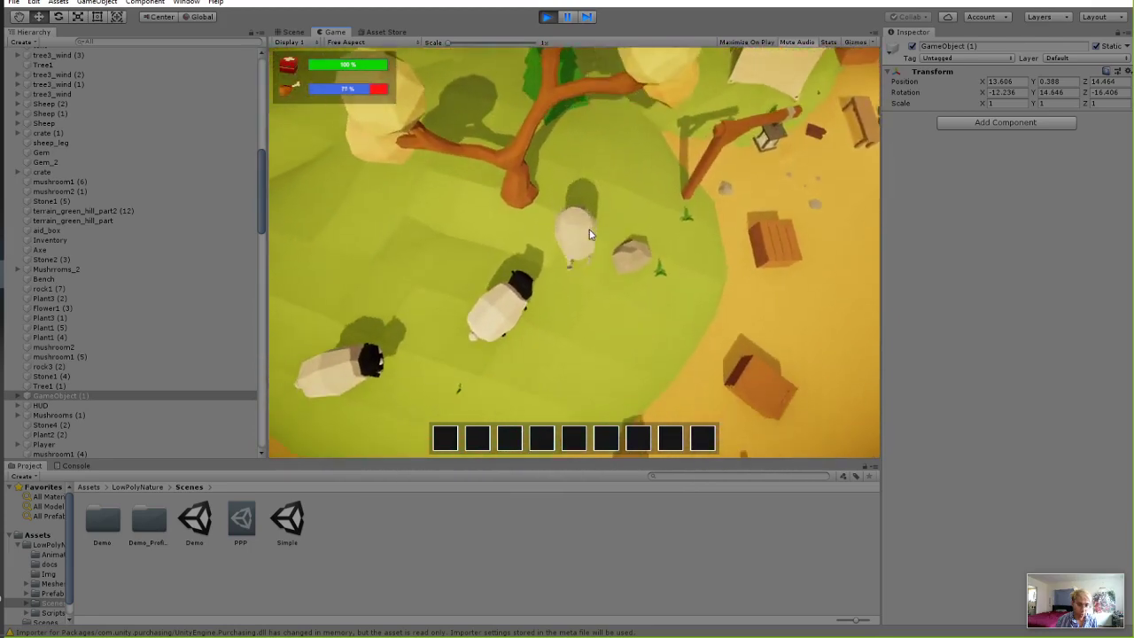
{"action": "key", "text": "d"}
{"action": "key", "text": "s"}
{"action": "key", "text": "w"}
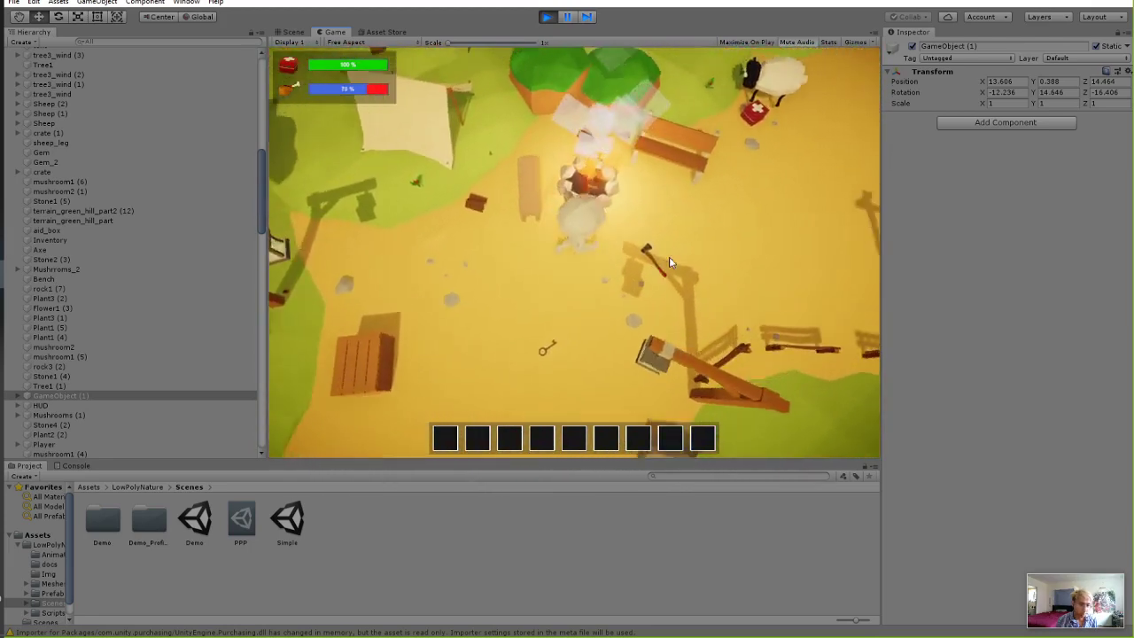
{"action": "key", "text": "w"}
{"action": "key", "text": "d"}
{"action": "key", "text": "a"}
{"action": "key", "text": "s"}
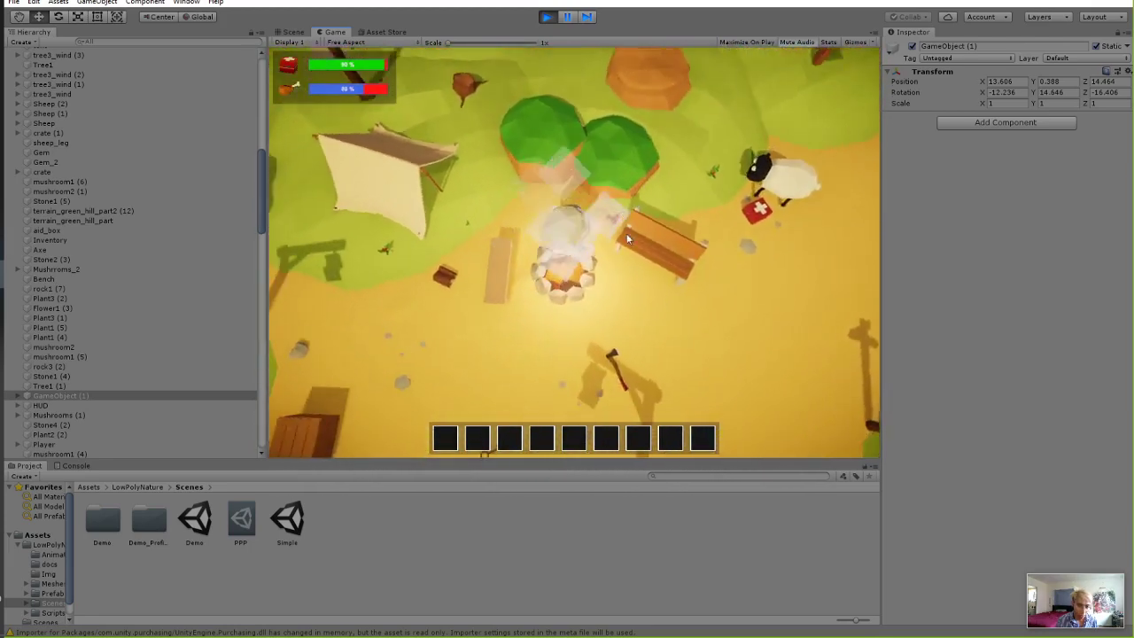
{"action": "key", "text": "d"}
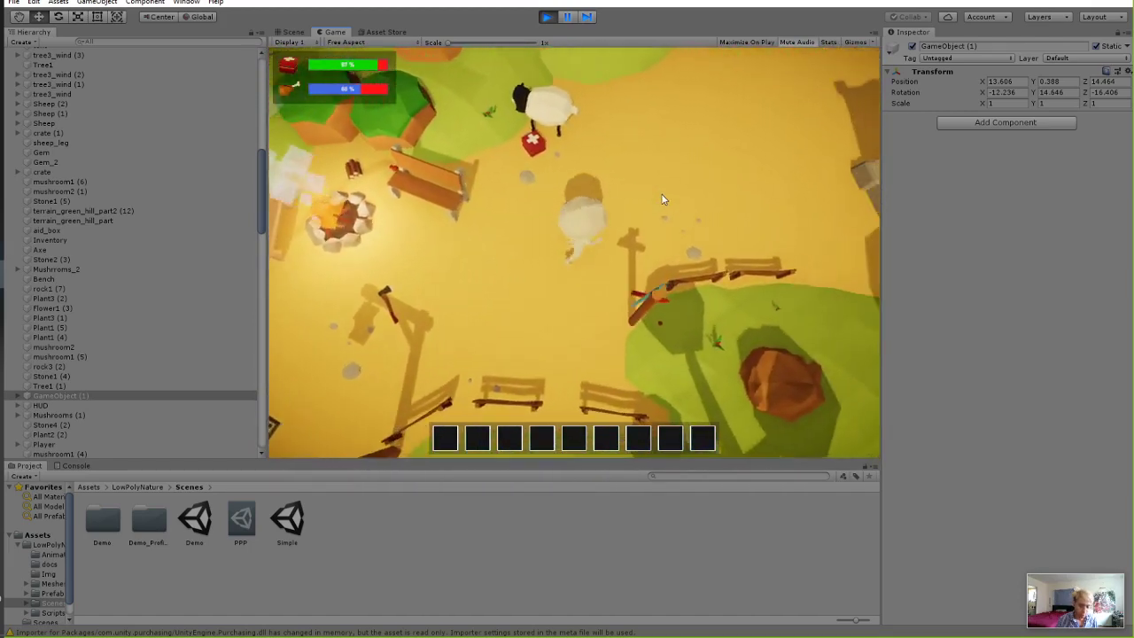
{"action": "key", "text": "w"}
{"action": "key", "text": "w"}
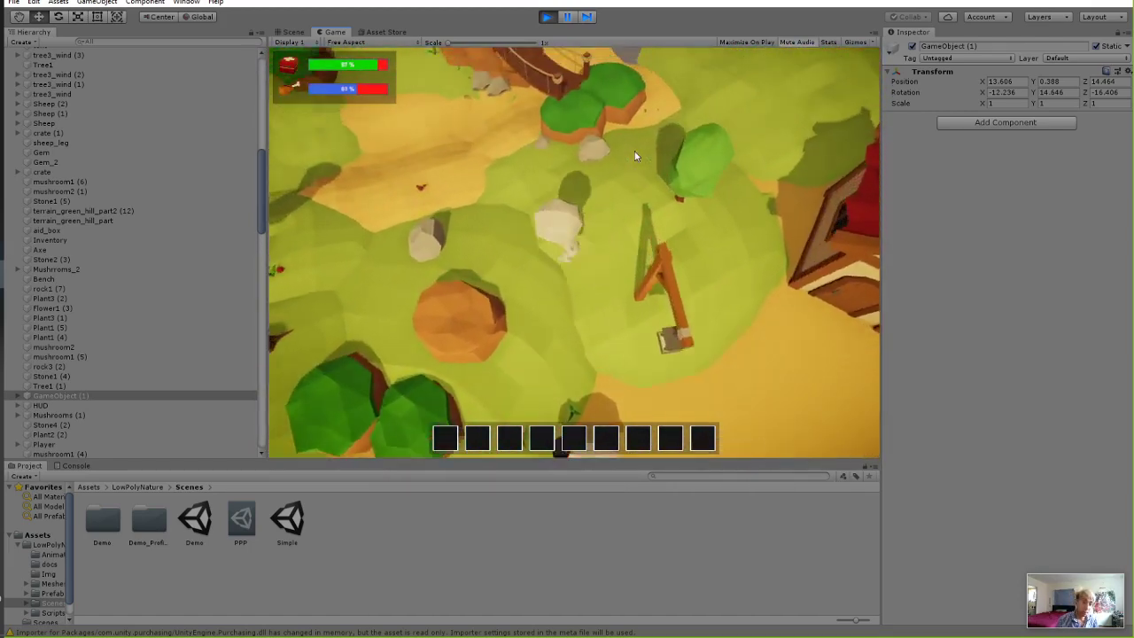
{"action": "key", "text": "w"}
Steer the player left and up onto the grey ground off the terrain, then stop the game.
{"action": "key", "text": "a"}
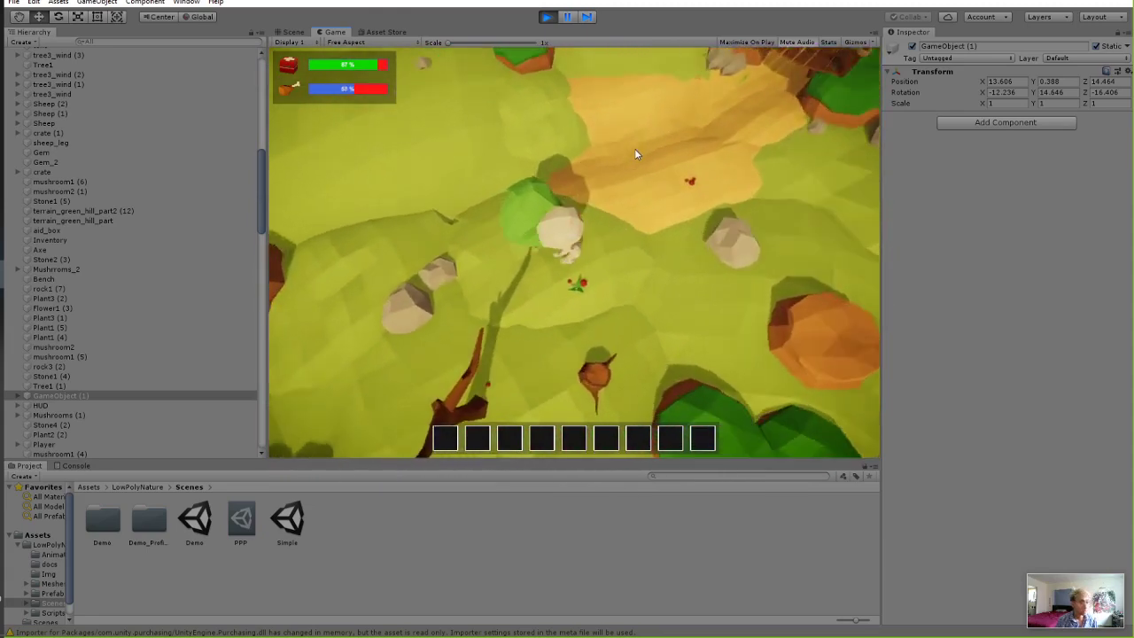
{"action": "key", "text": "a"}
{"action": "key", "text": "s"}
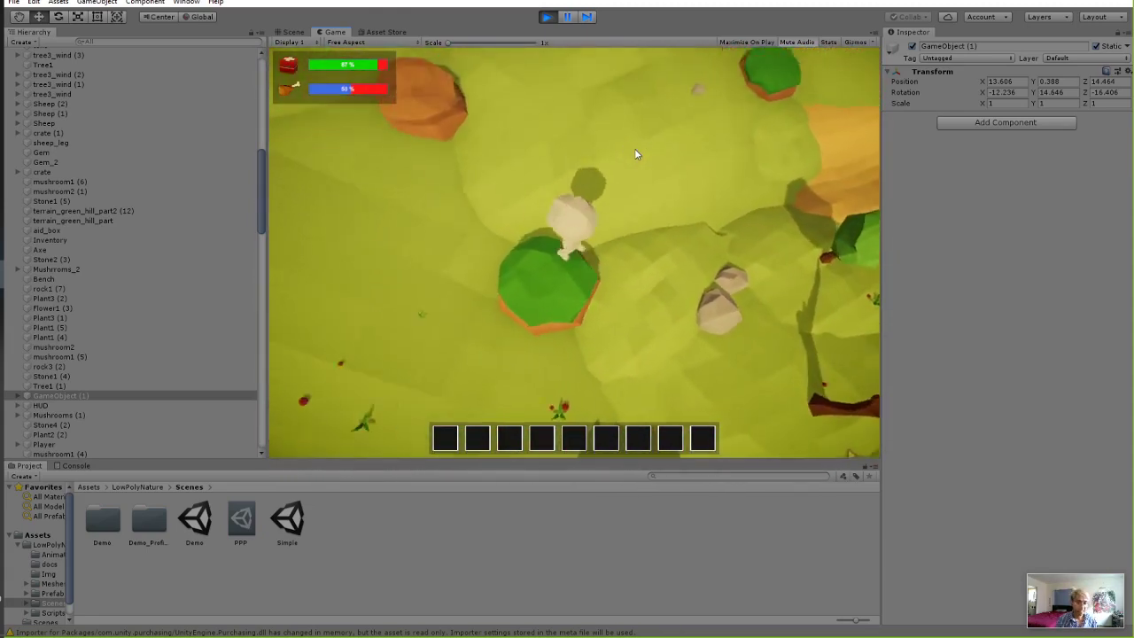
{"action": "key", "text": "a"}
{"action": "key", "text": "w"}
{"action": "key", "text": "d"}
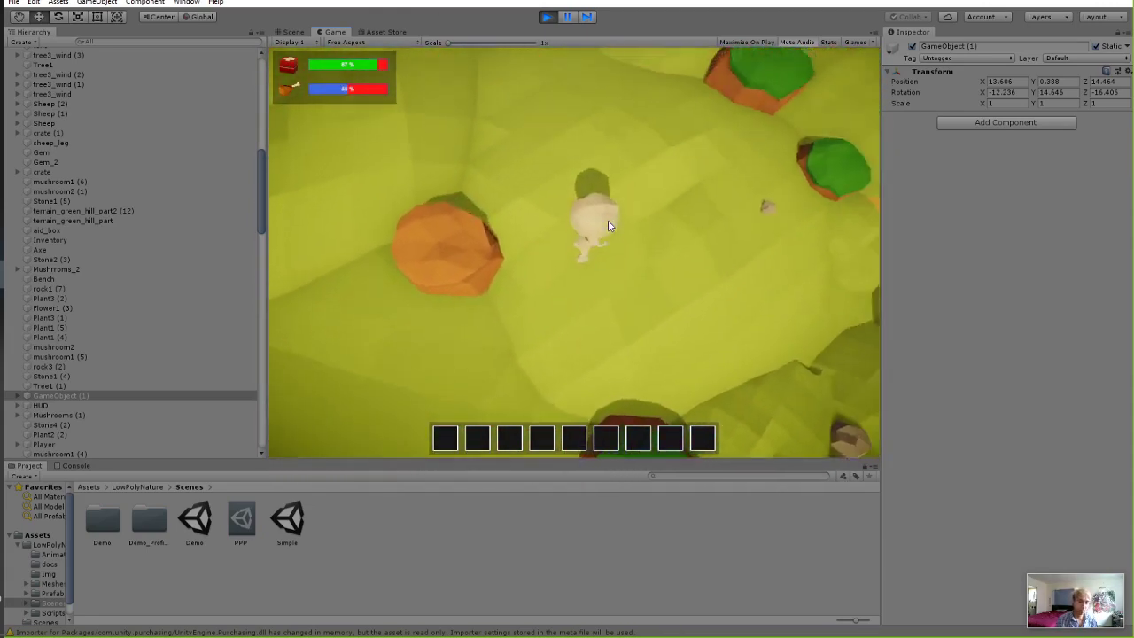
{"action": "key", "text": "s"}
{"action": "key", "text": "a"}
{"action": "key", "text": "w"}
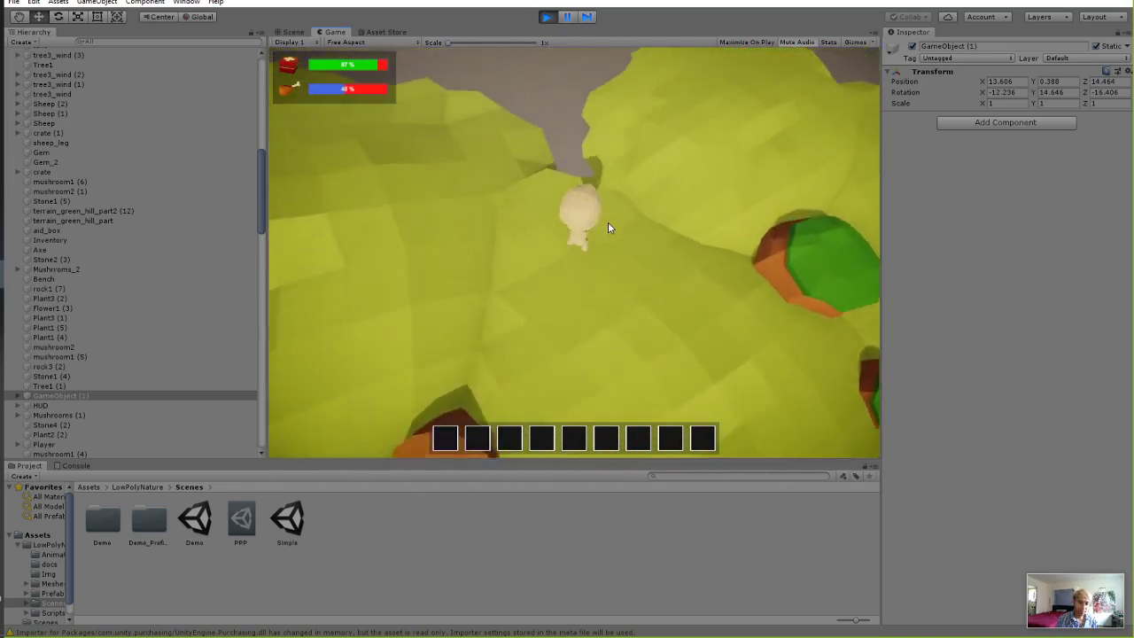
{"action": "key", "text": "w"}
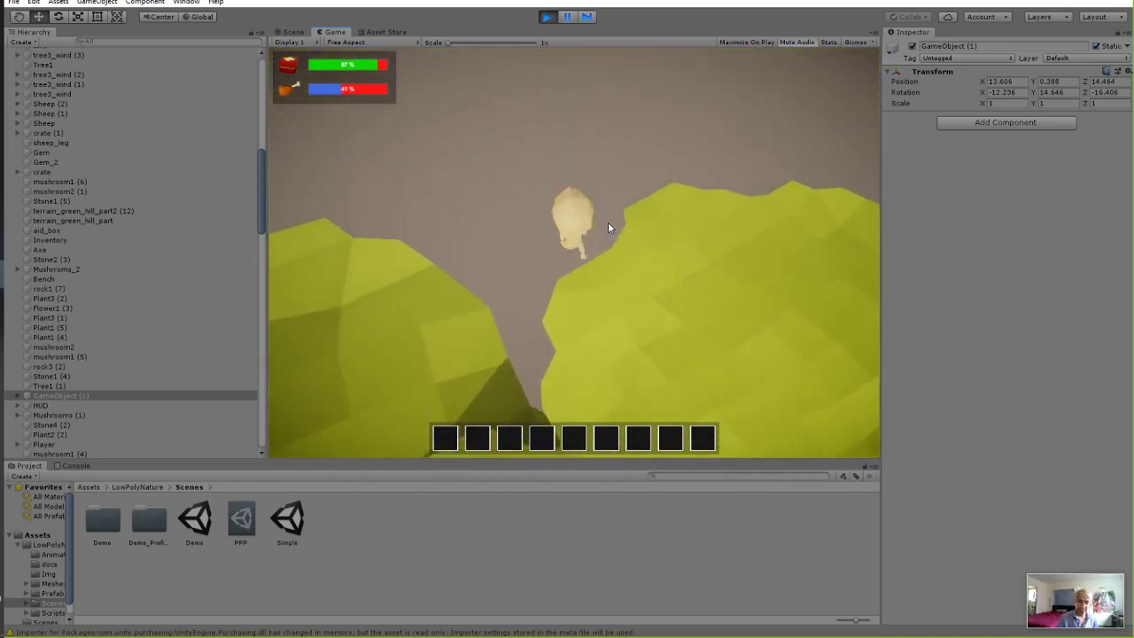
{"action": "key", "text": "w"}
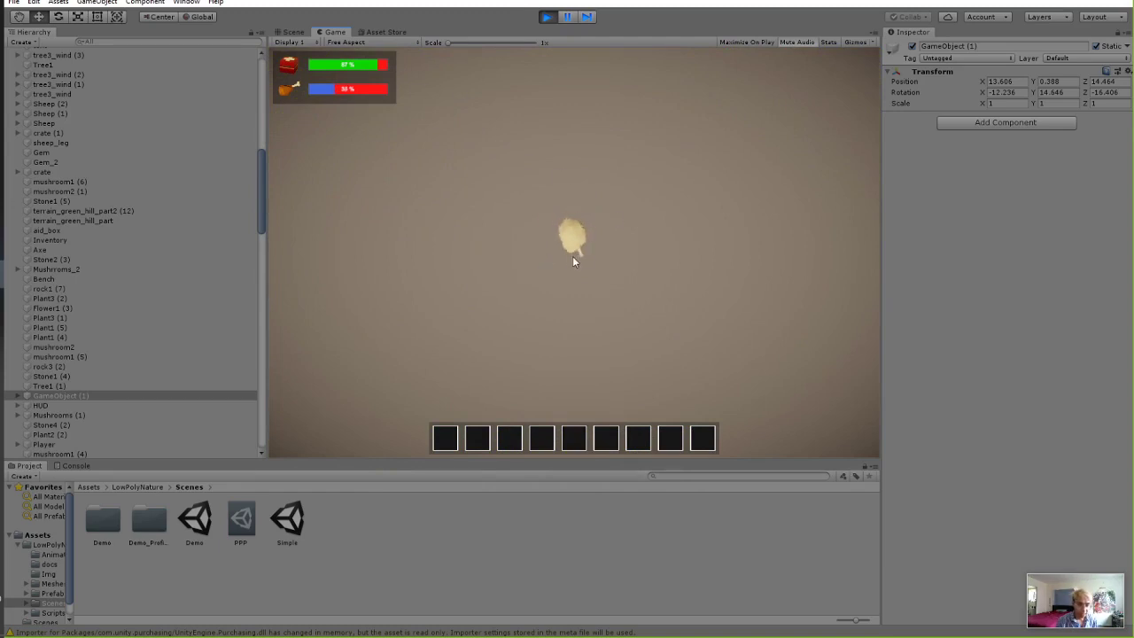
{"action": "left_click", "coordinate": [548, 17]}
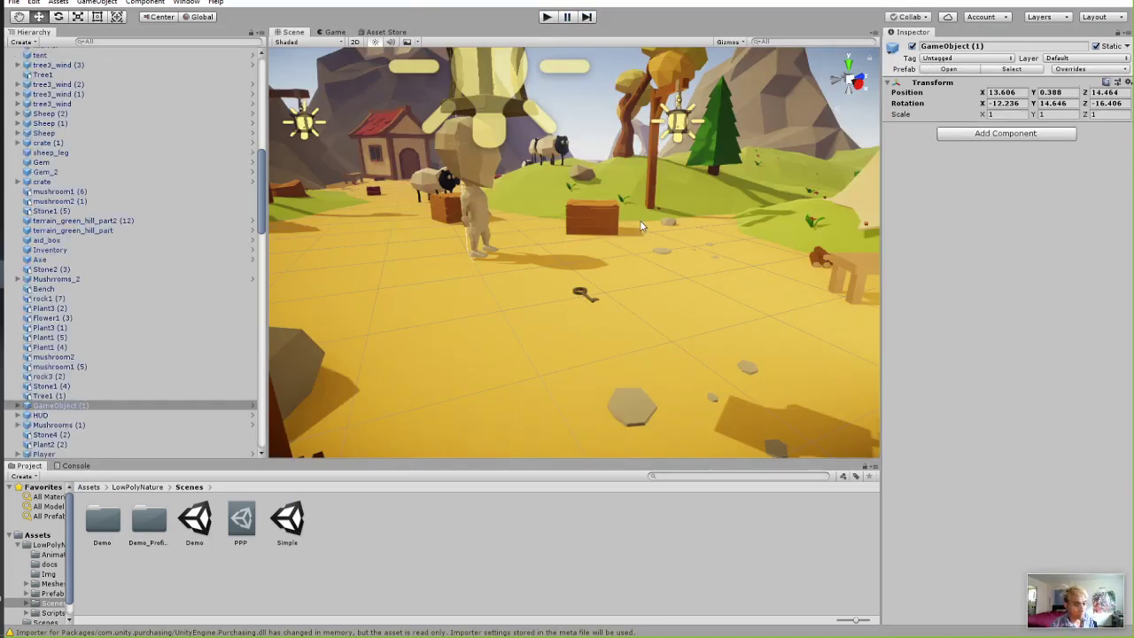
Pan the Scene view across the village and widen the Hierarchy panel.
{"action": "scroll", "coordinate": [642, 227], "scroll_direction": "down", "scroll_amount": 5}
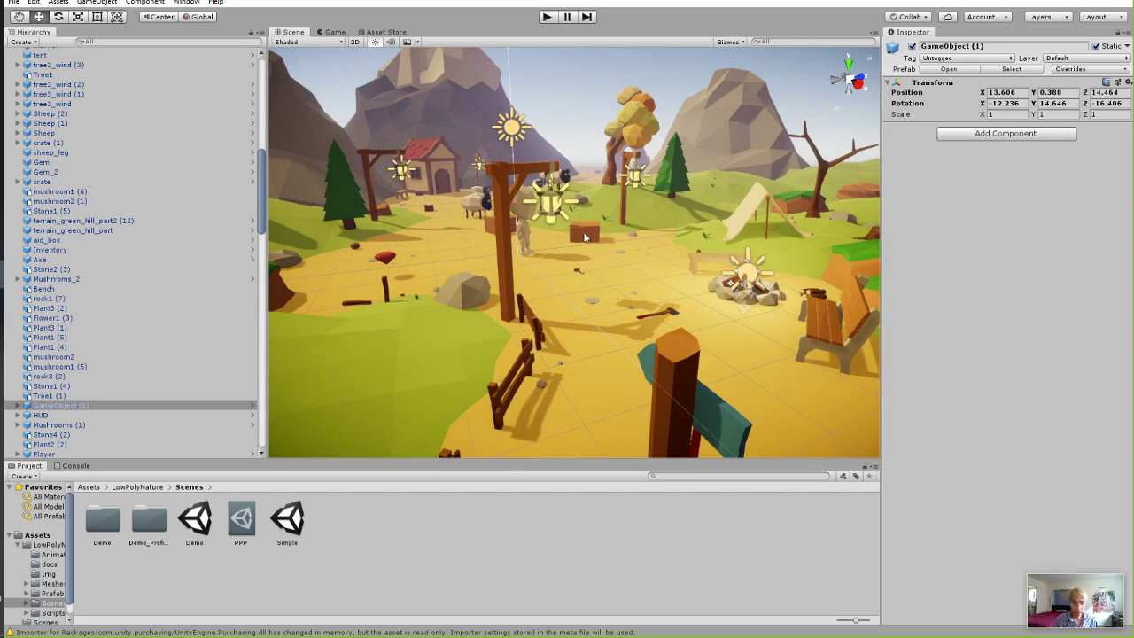
{"action": "right_click_drag", "start_coordinate": [584, 237], "coordinate": [572, 257]}
{"action": "left_click_drag", "start_coordinate": [264, 221], "coordinate": [326, 227]}
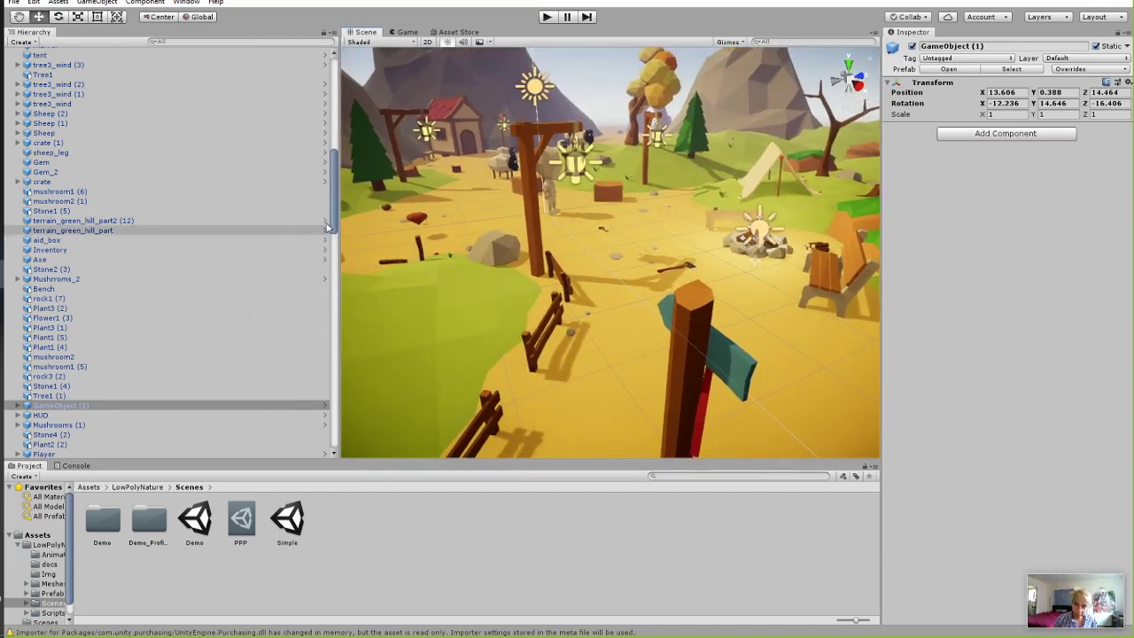
Scroll the Hierarchy list and make the Project panel taller, showing the Assets folder.
{"action": "scroll", "coordinate": [326, 226], "scroll_direction": "down", "scroll_amount": 2}
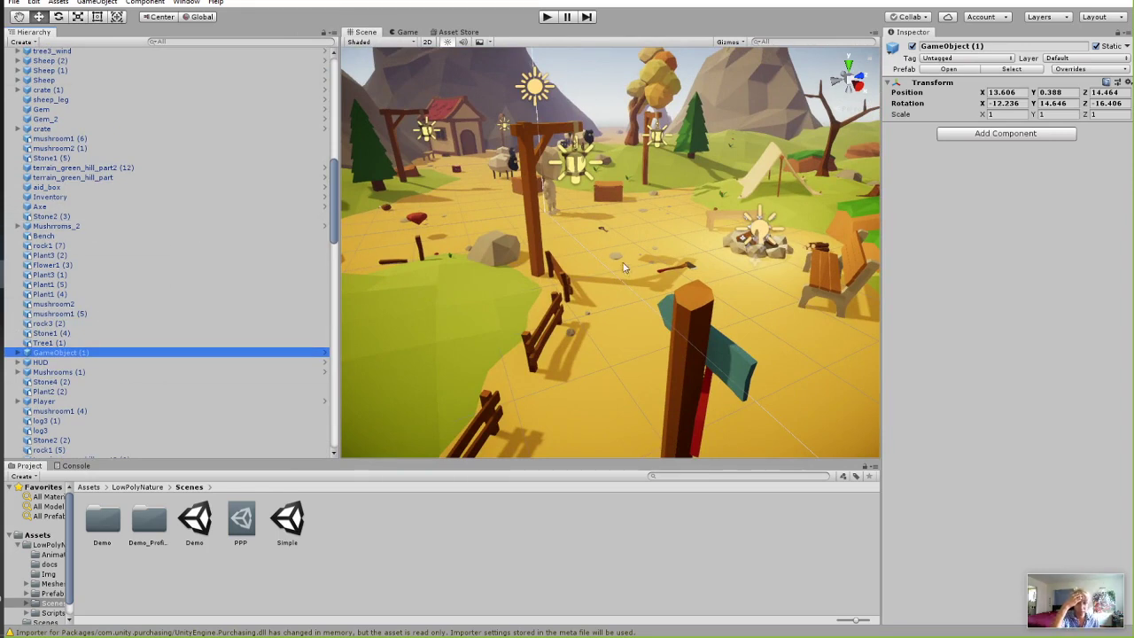
{"action": "scroll", "coordinate": [272, 295], "scroll_direction": "up", "scroll_amount": 10}
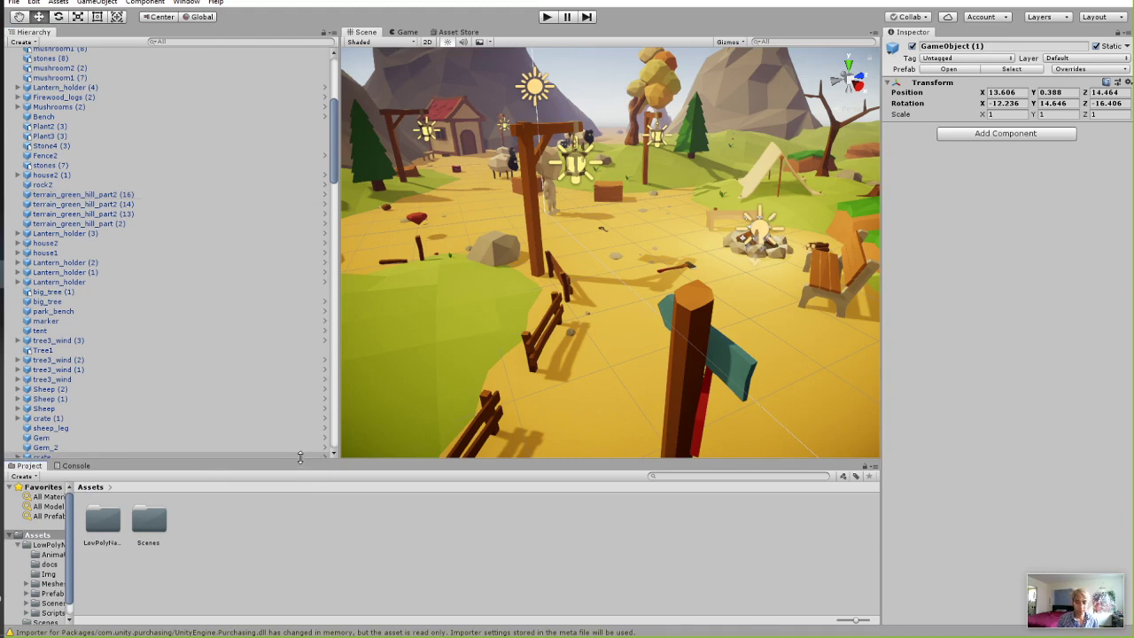
{"action": "left_click_drag", "start_coordinate": [300, 457], "coordinate": [301, 422]}
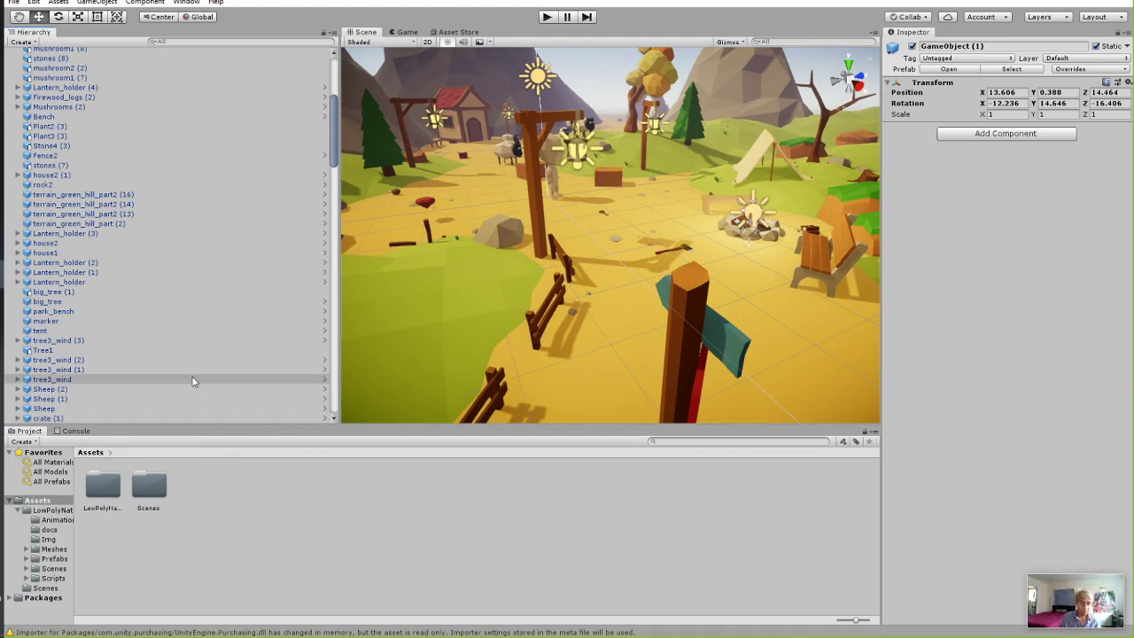
Browse to LowPolyNature > Scenes in the Project panel and open the Demo scene.
{"action": "left_click", "coordinate": [98, 488]}
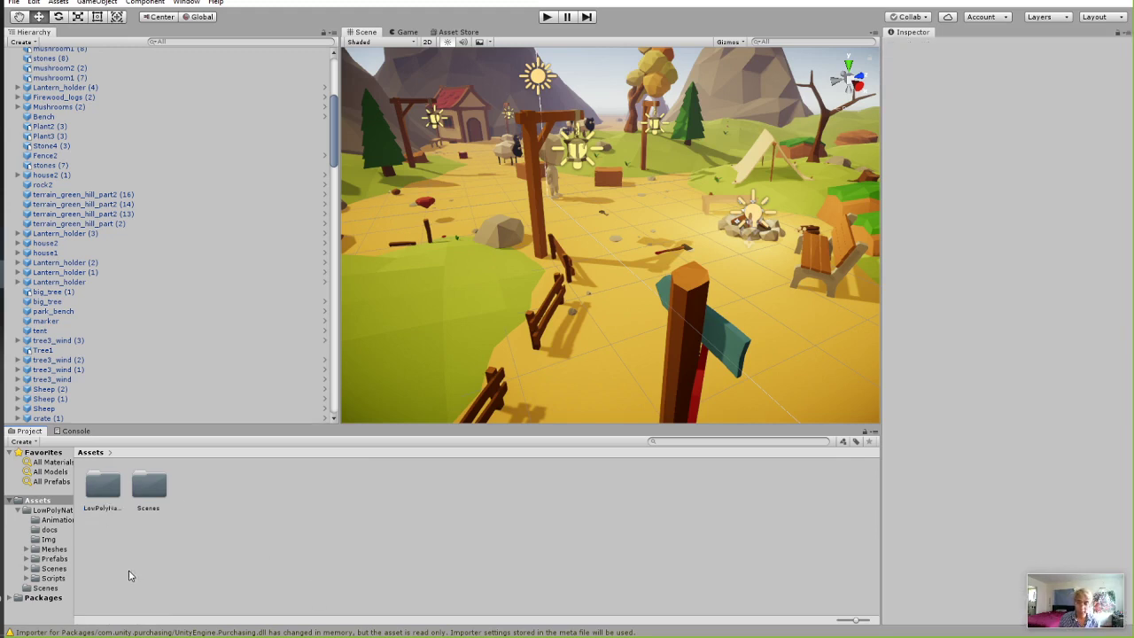
{"action": "double_click", "coordinate": [97, 501]}
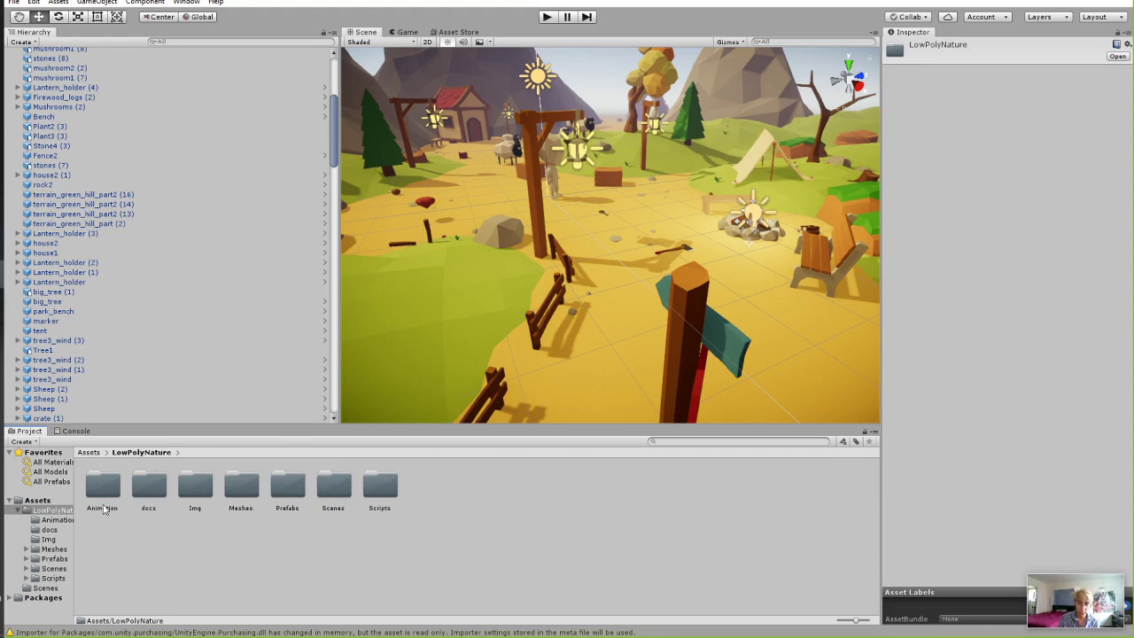
{"action": "left_click", "coordinate": [82, 532]}
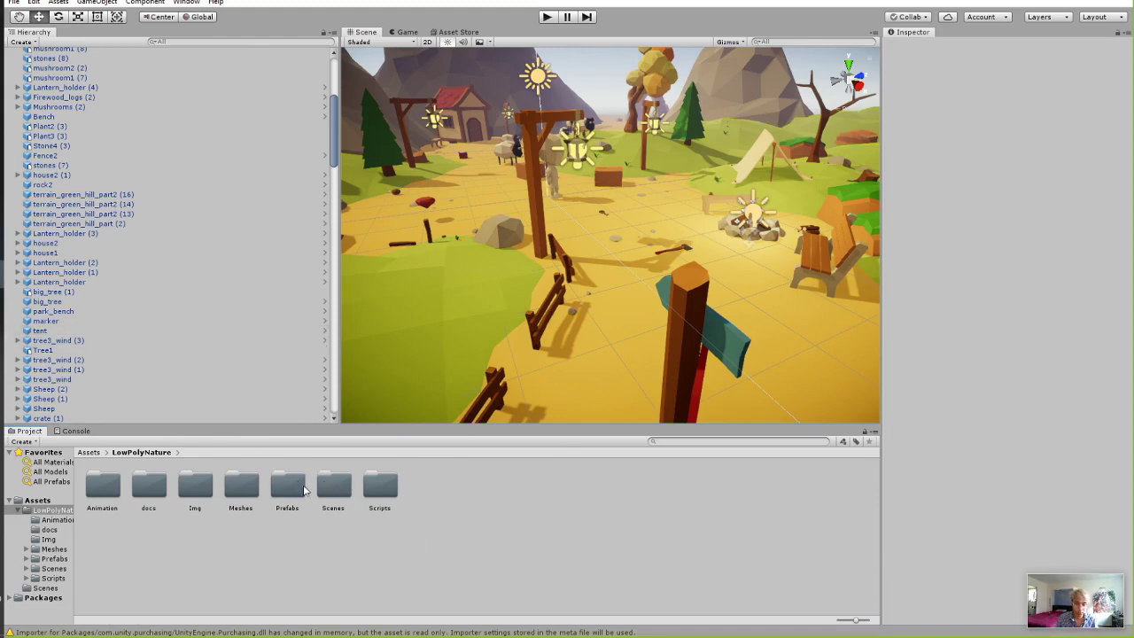
{"action": "double_click", "coordinate": [334, 485]}
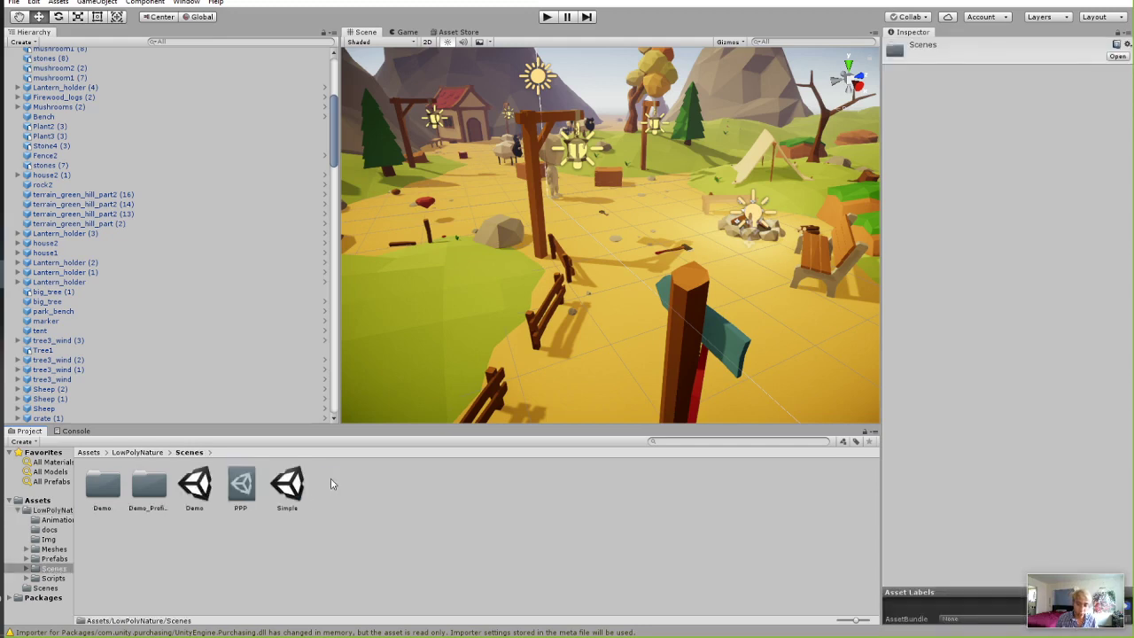
{"action": "left_click", "coordinate": [202, 495]}
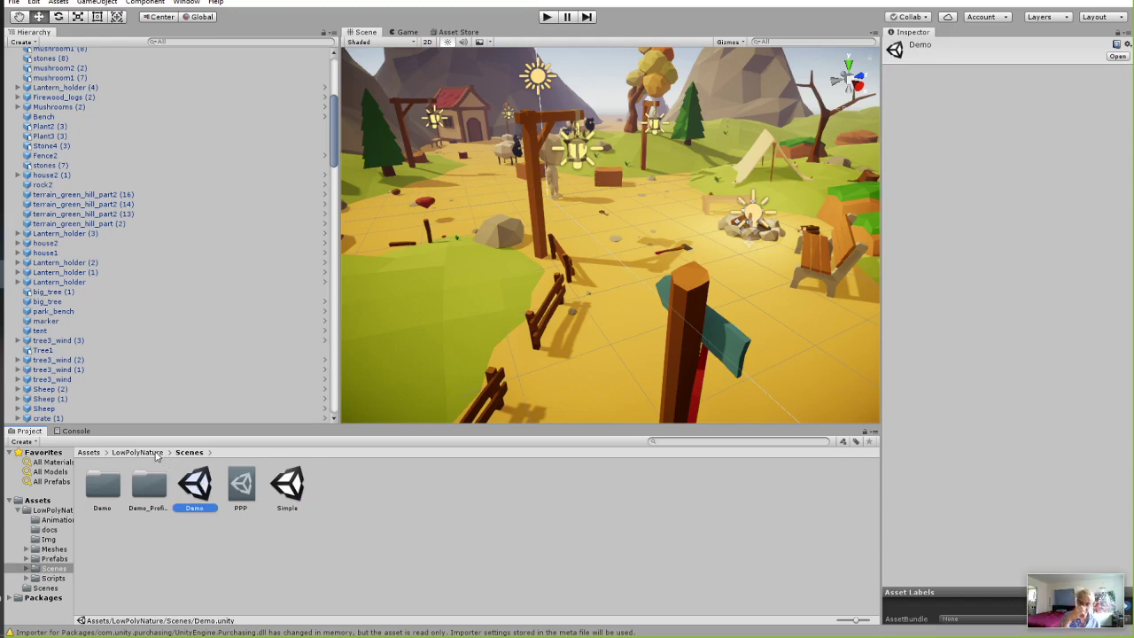
{"action": "left_click", "coordinate": [137, 453]}
{"action": "left_click", "coordinate": [325, 494]}
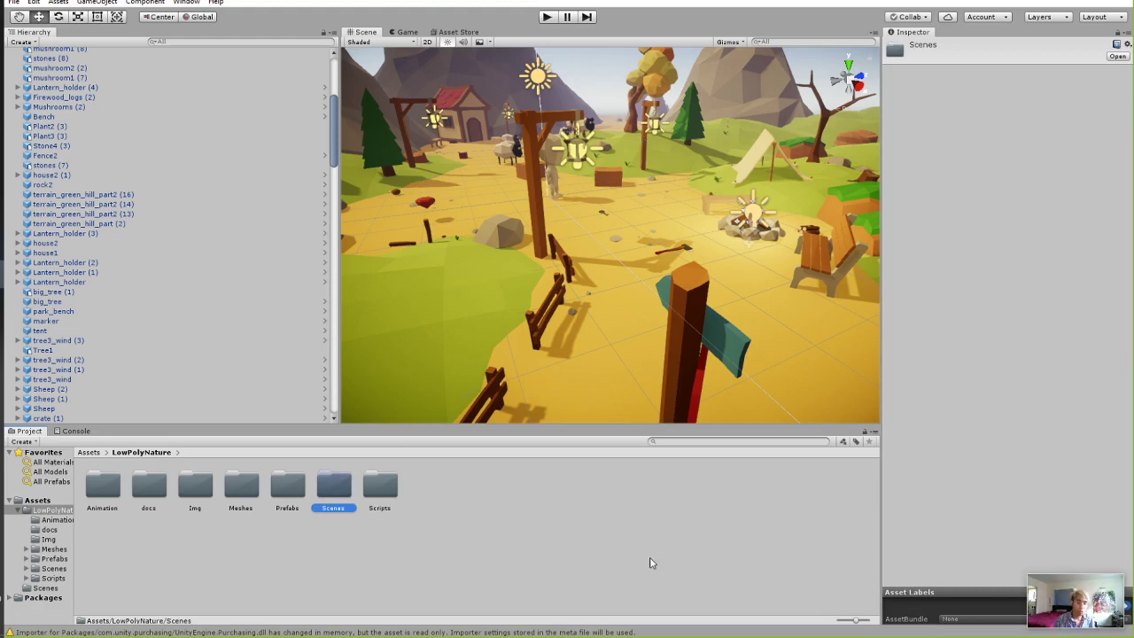
{"action": "double_click", "coordinate": [335, 487]}
{"action": "left_click", "coordinate": [202, 483]}
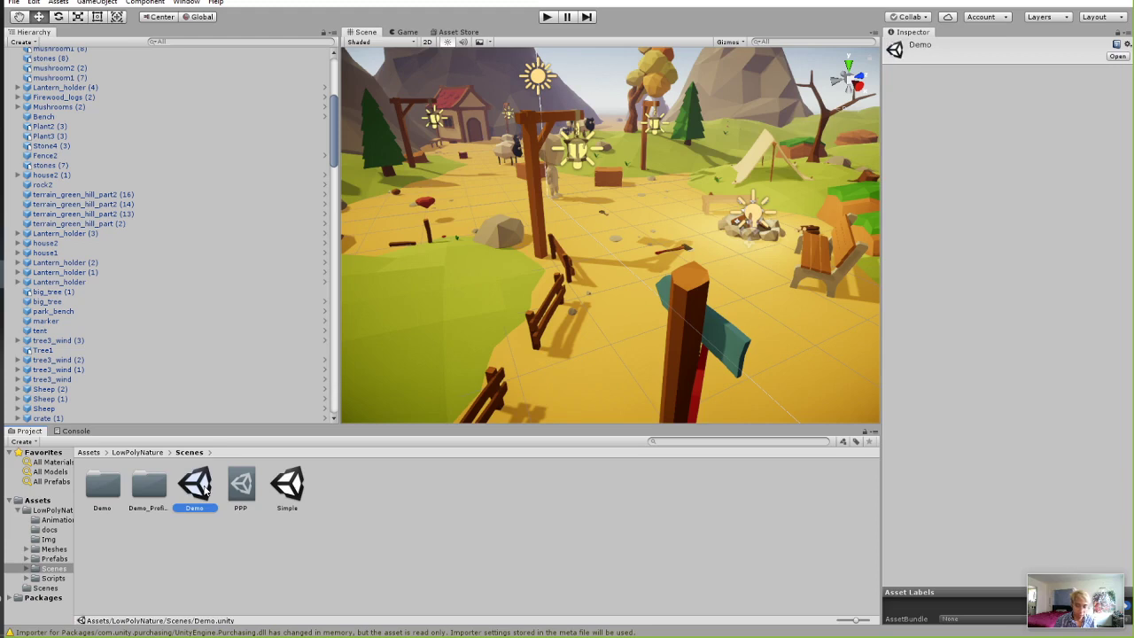
{"action": "double_click", "coordinate": [206, 487]}
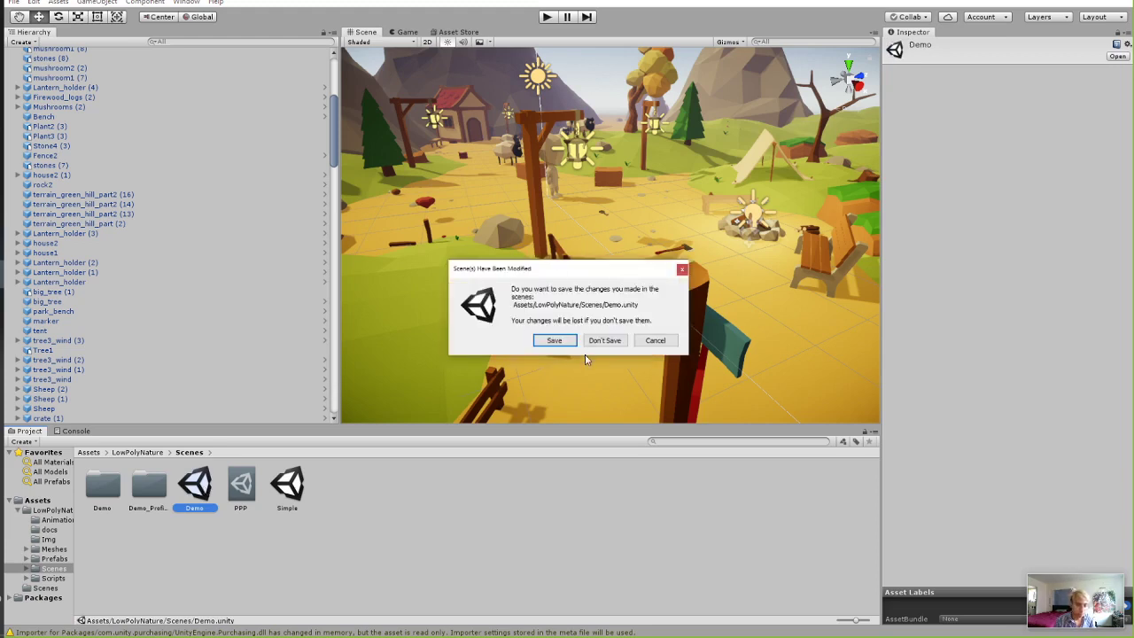
{"action": "left_click", "coordinate": [606, 340]}
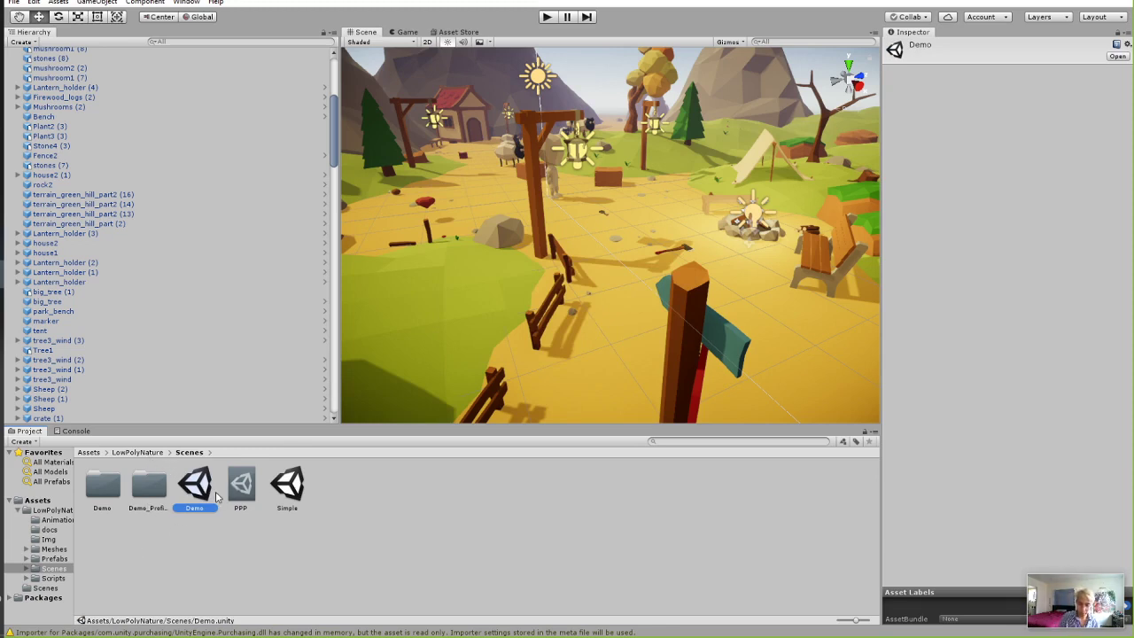
{"action": "scroll", "coordinate": [80, 337], "scroll_direction": "down", "scroll_amount": 10}
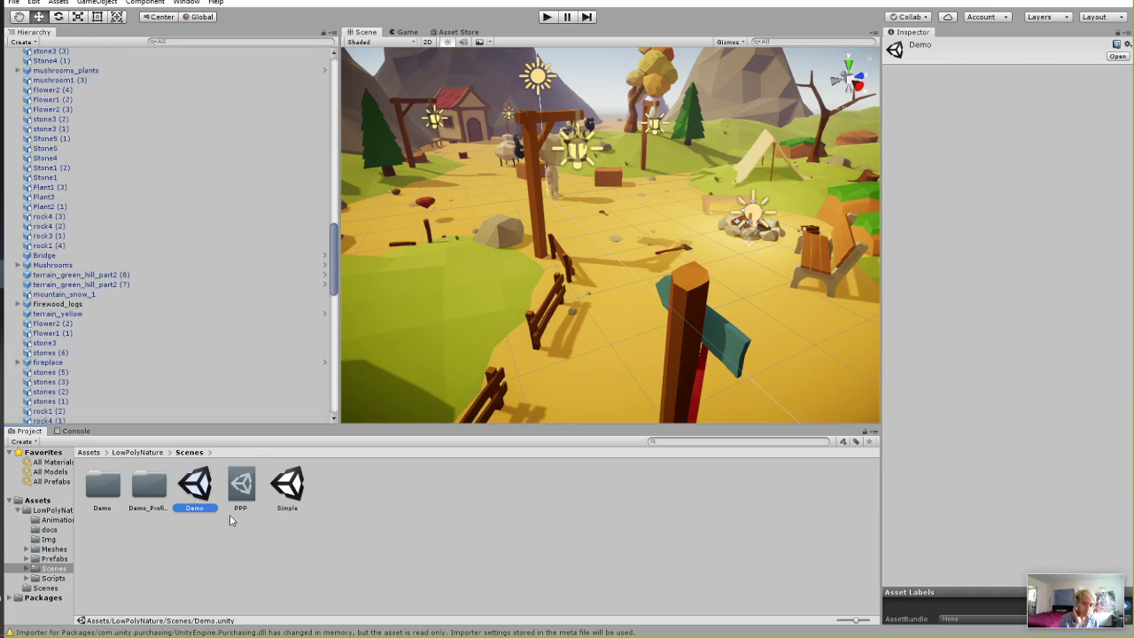
{"action": "left_click", "coordinate": [90, 453]}
{"action": "double_click", "coordinate": [153, 488]}
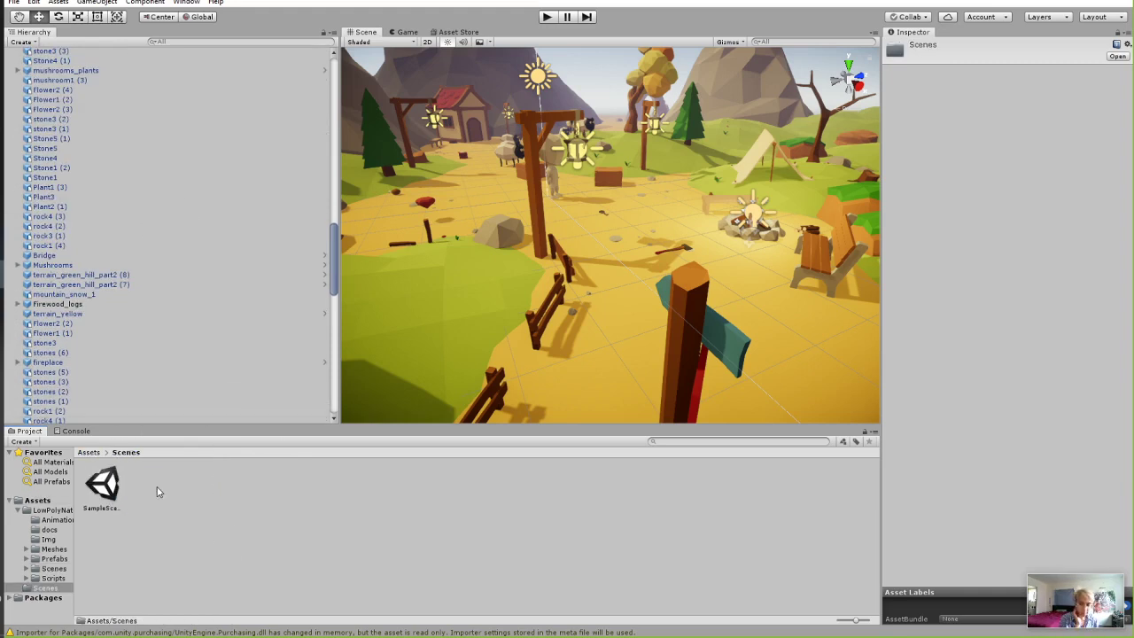
{"action": "left_click", "coordinate": [82, 453]}
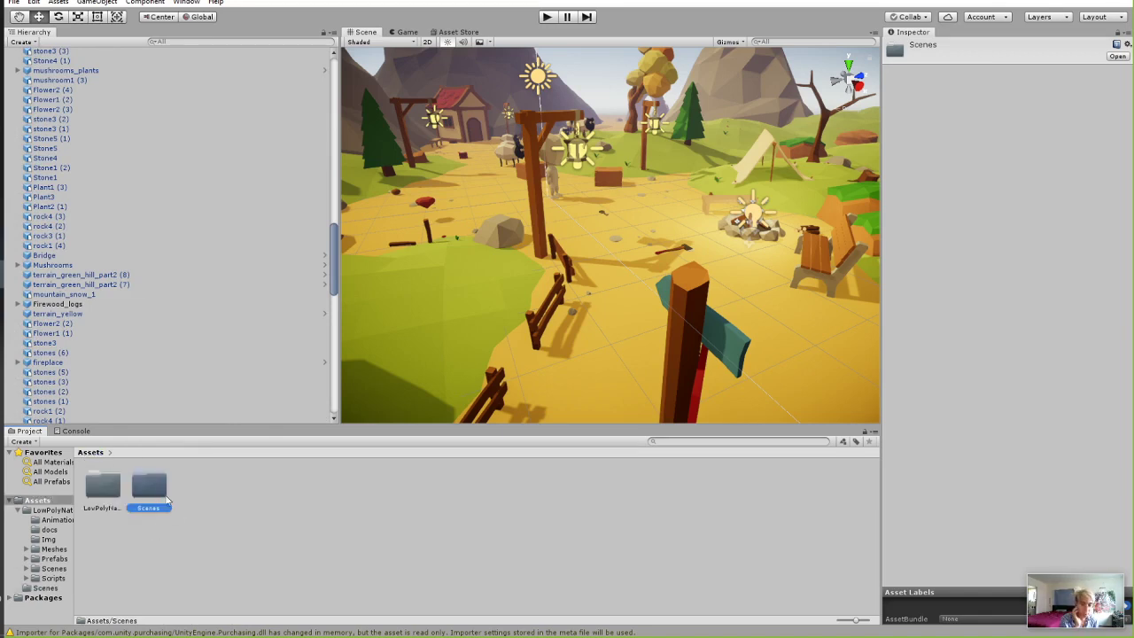
{"action": "left_click", "coordinate": [278, 527]}
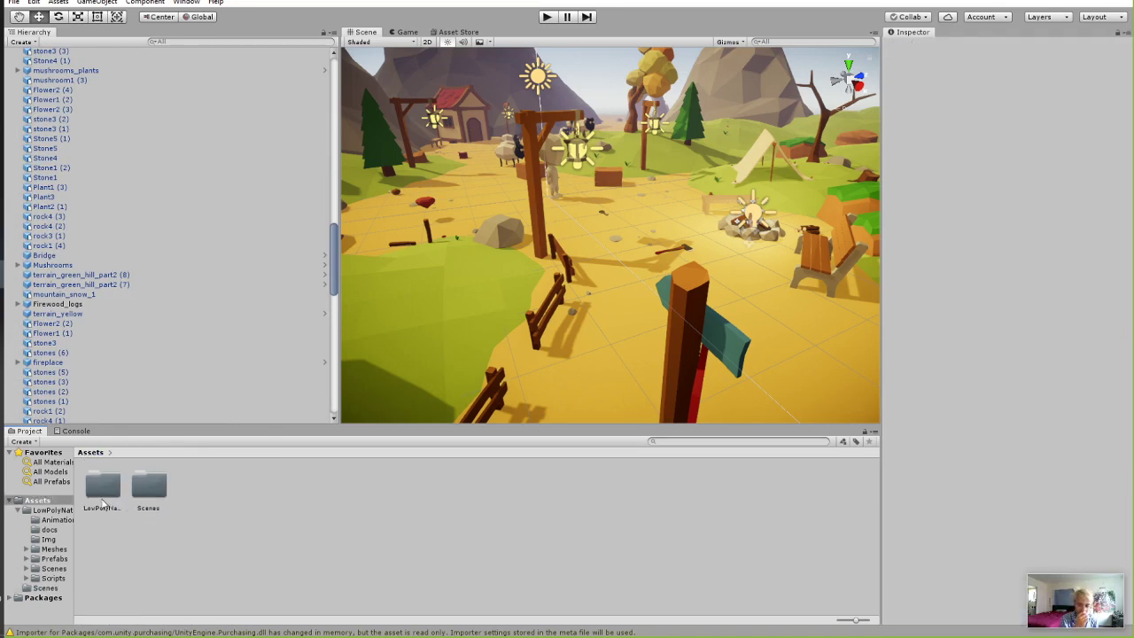
{"action": "double_click", "coordinate": [149, 486]}
{"action": "left_click", "coordinate": [106, 489]}
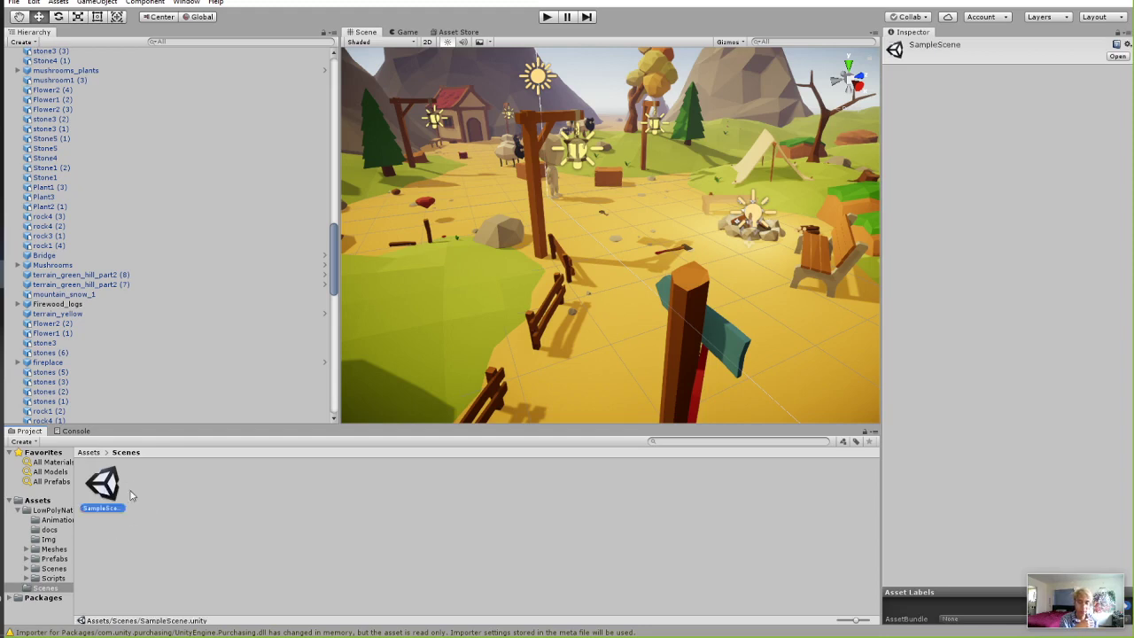
{"action": "left_click", "coordinate": [89, 453]}
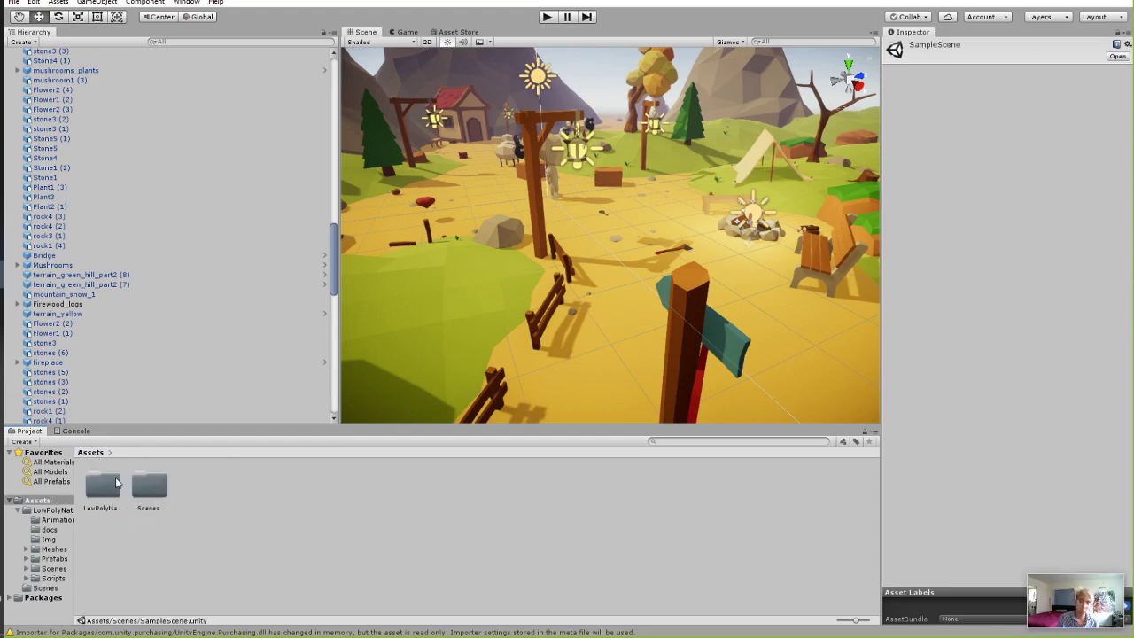
{"action": "double_click", "coordinate": [102, 484]}
{"action": "left_click", "coordinate": [335, 488]}
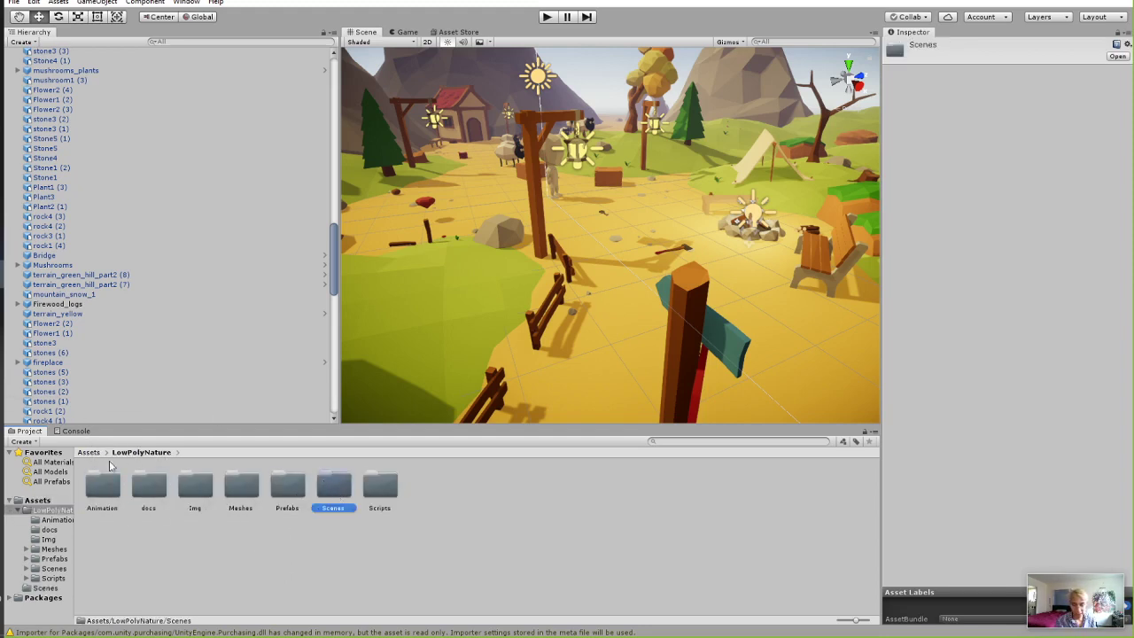
{"action": "left_click_drag", "start_coordinate": [48, 502], "coordinate": [46, 502]}
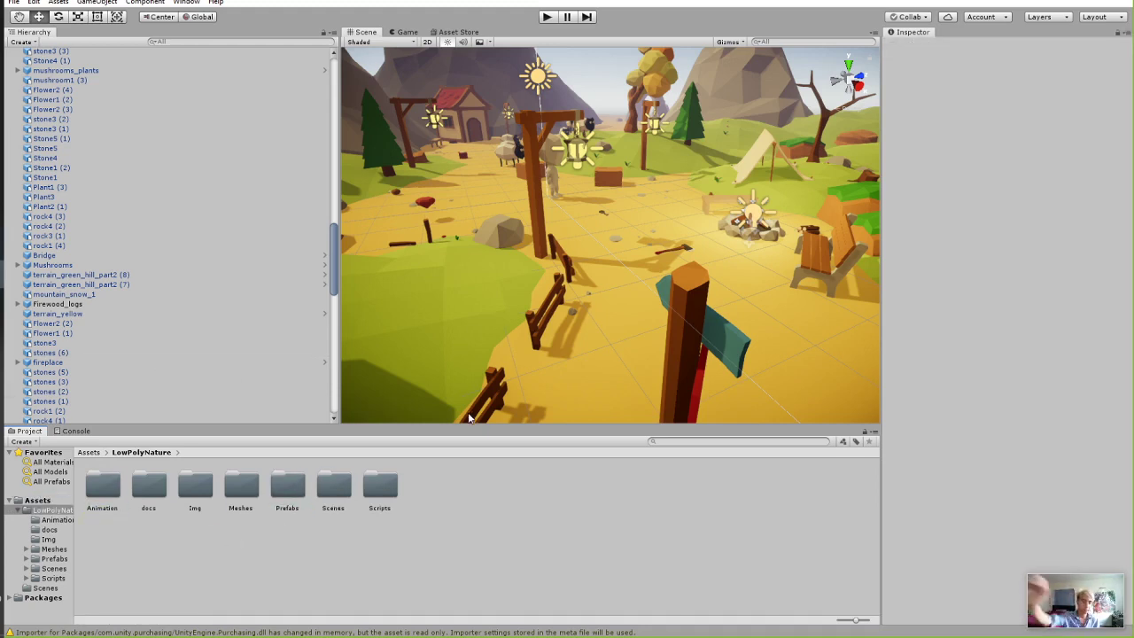
{"action": "double_click", "coordinate": [330, 484]}
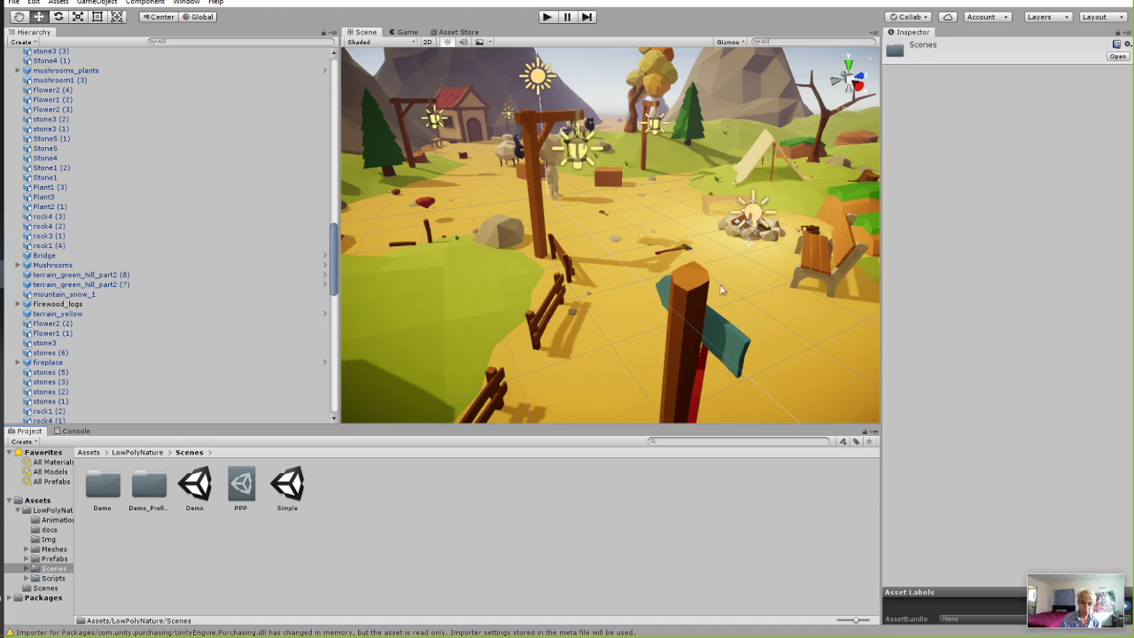
Zoom, orbit and pan the Scene view to frame the player beside the tall signpost.
{"action": "scroll", "coordinate": [744, 286], "scroll_direction": "down", "scroll_amount": 3}
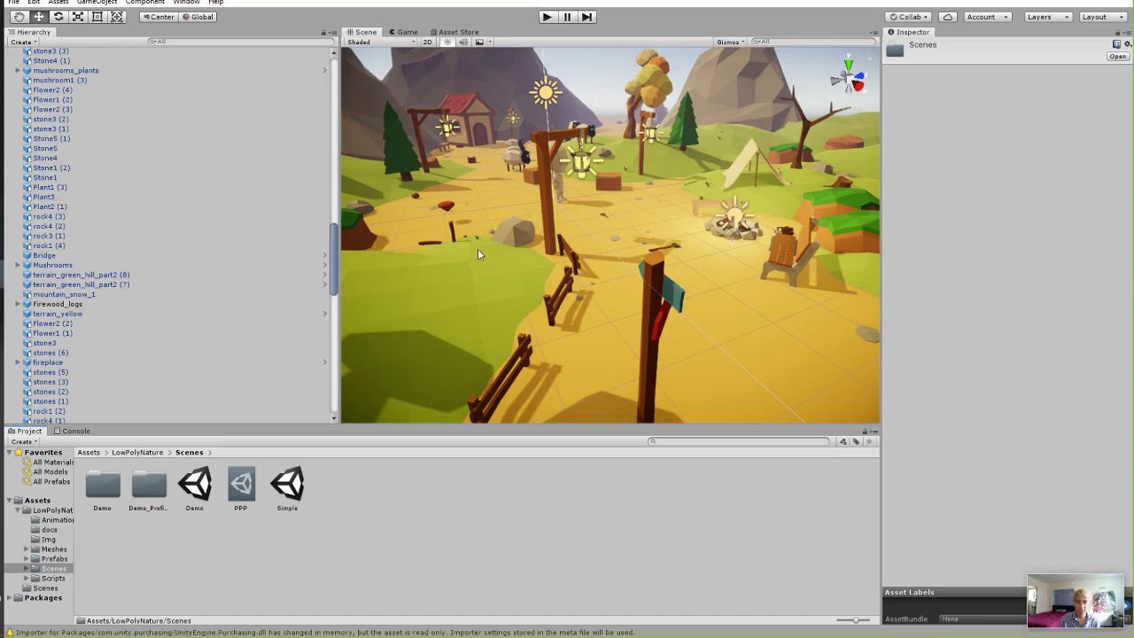
{"action": "scroll", "coordinate": [479, 247], "scroll_direction": "up", "scroll_amount": 3}
{"action": "right_click_drag", "start_coordinate": [480, 245], "coordinate": [626, 264]}
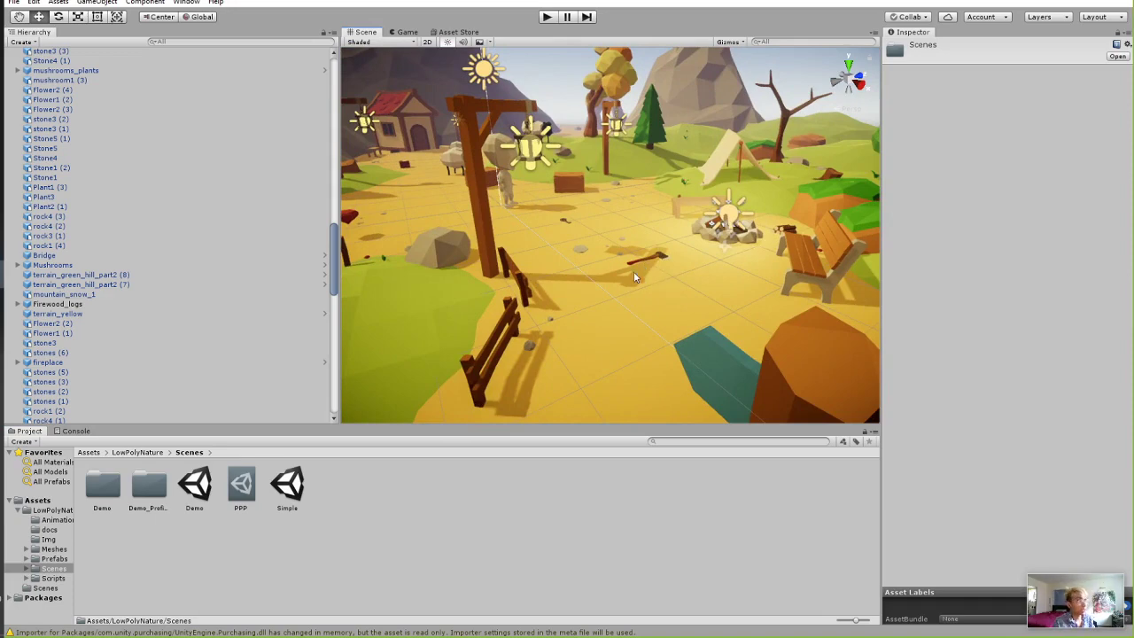
{"action": "right_click_drag", "start_coordinate": [586, 256], "coordinate": [611, 243]}
{"action": "middle_click_drag", "start_coordinate": [611, 244], "coordinate": [827, 310]}
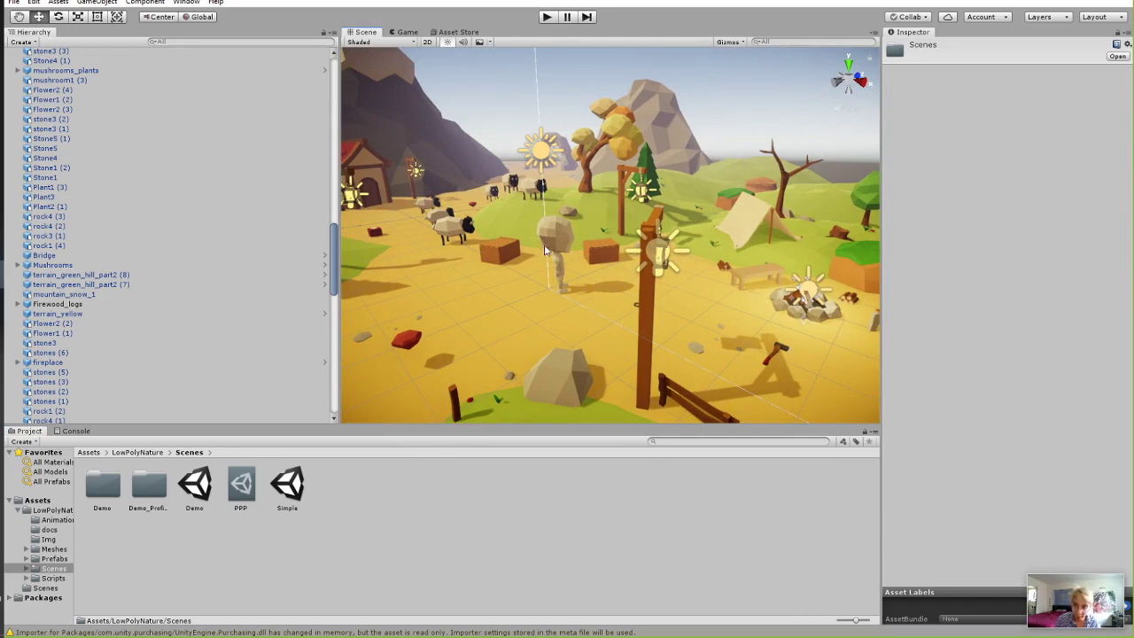
{"action": "right_click_drag", "start_coordinate": [542, 251], "coordinate": [625, 229]}
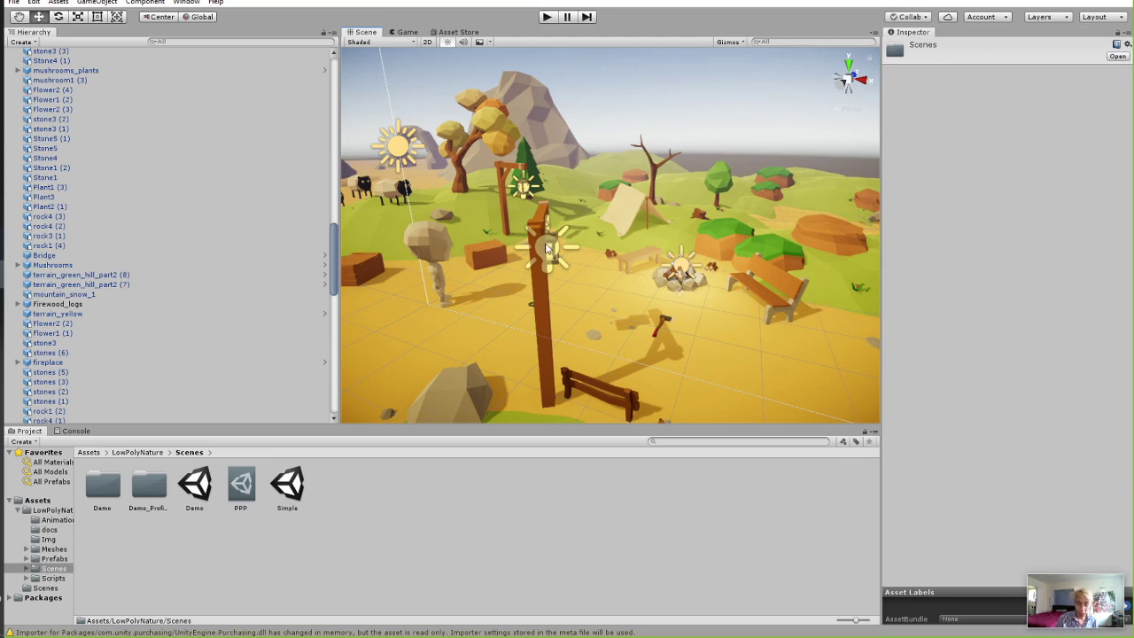
{"action": "right_click_drag", "start_coordinate": [547, 248], "coordinate": [512, 244]}
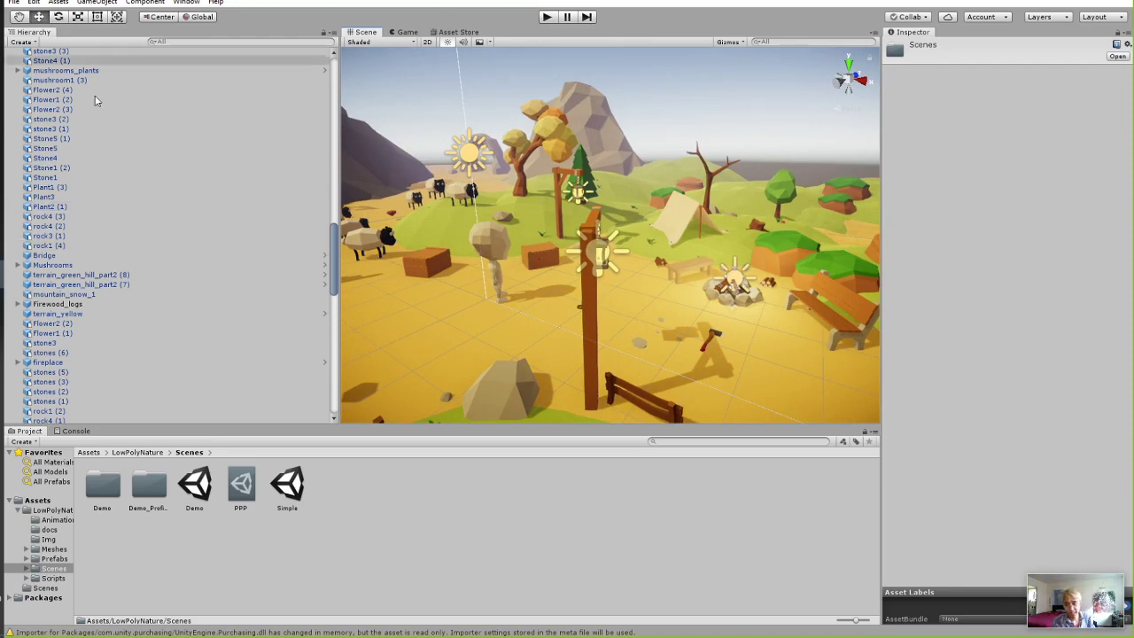
{"action": "left_click", "coordinate": [496, 240]}
{"action": "scroll", "coordinate": [119, 141], "scroll_direction": "up", "scroll_amount": 5}
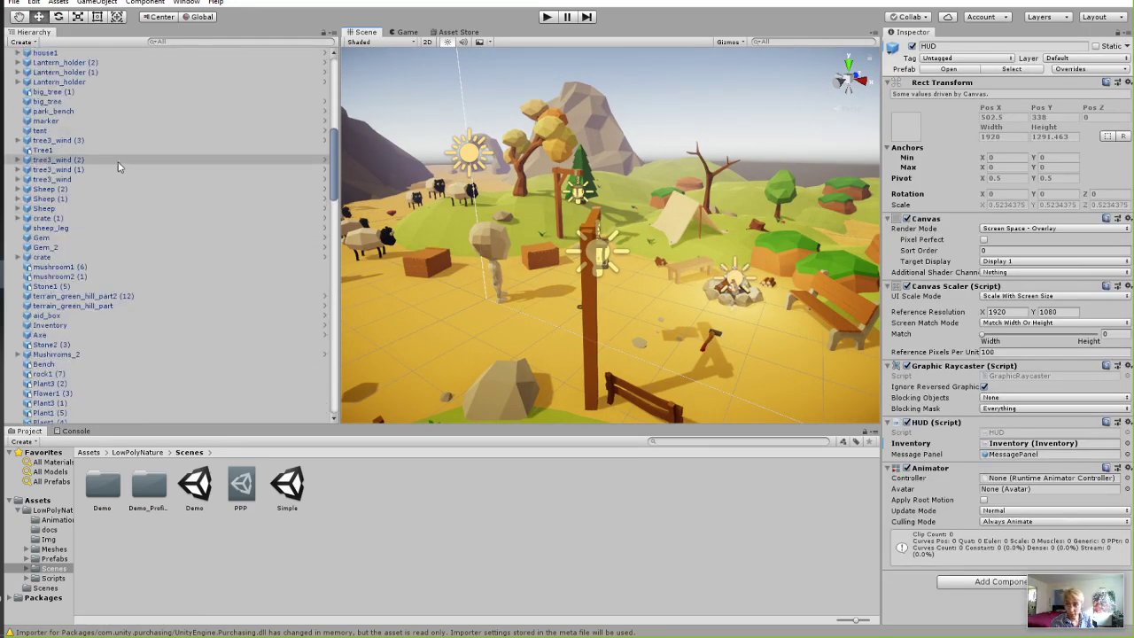
Click the character in the Scene view repeatedly until the Player object is selected.
{"action": "left_click", "coordinate": [478, 232]}
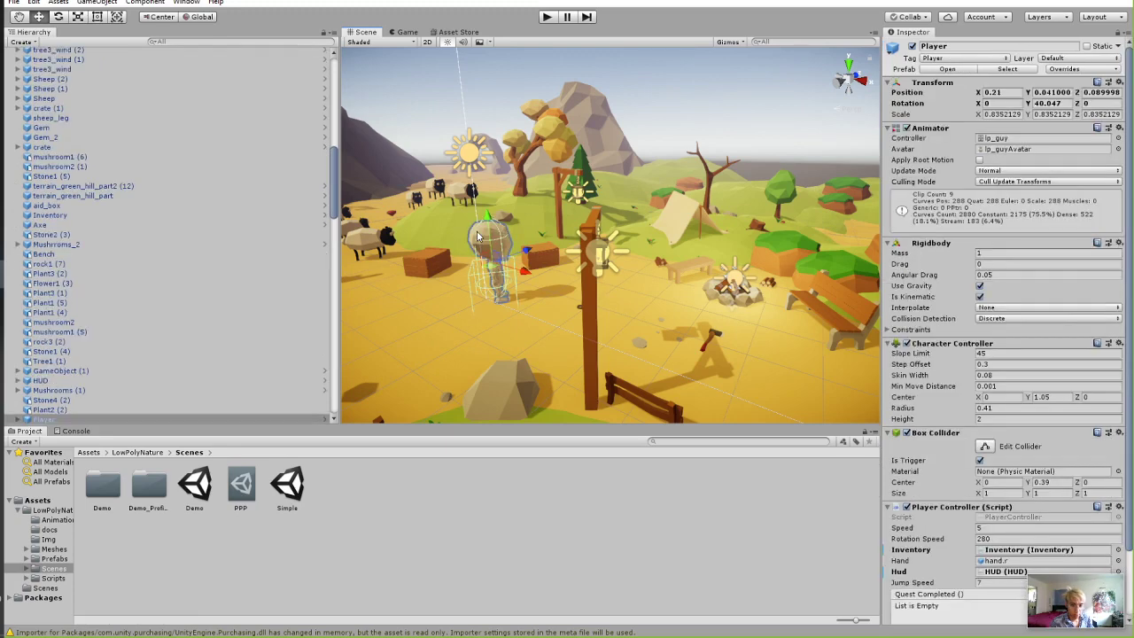
{"action": "left_click", "coordinate": [540, 189]}
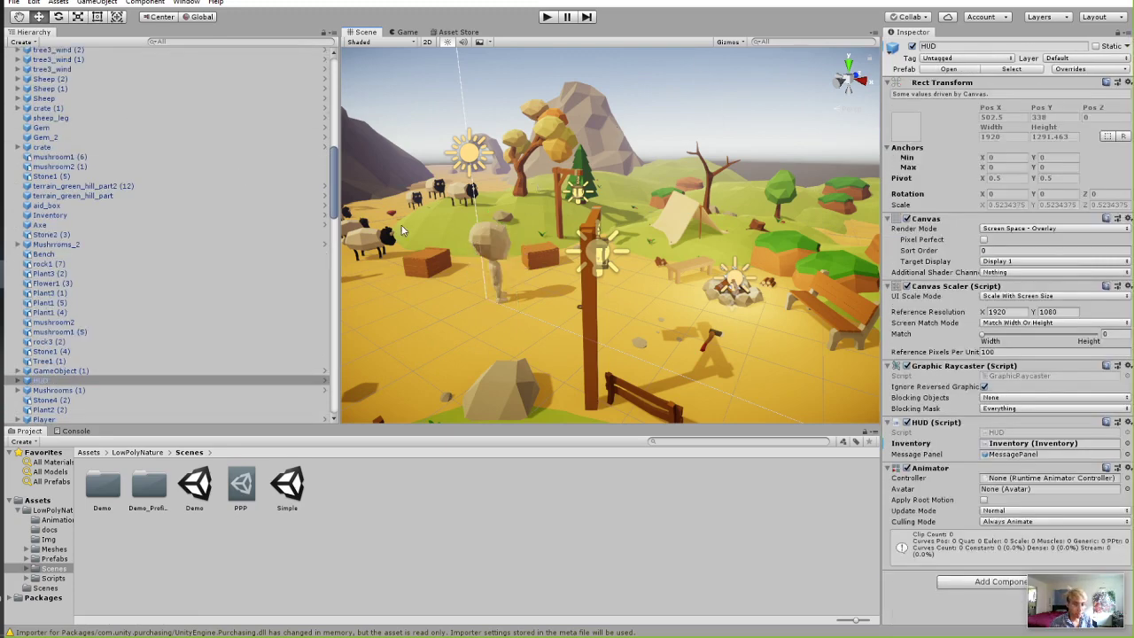
{"action": "left_click", "coordinate": [405, 231]}
{"action": "left_click", "coordinate": [618, 382]}
{"action": "left_click", "coordinate": [467, 342]}
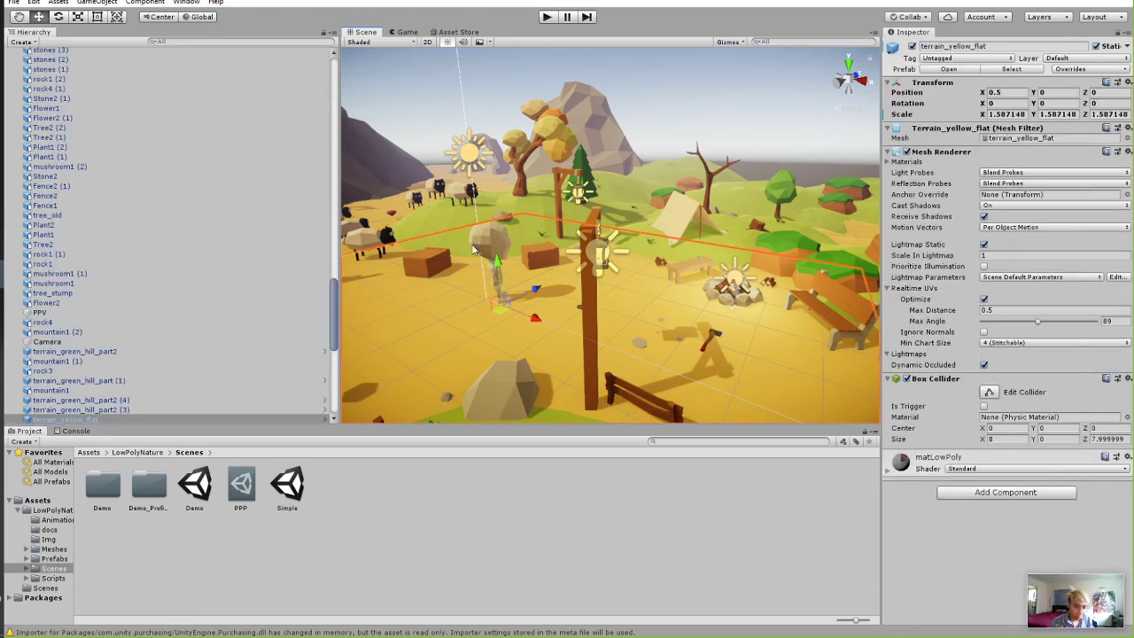
{"action": "left_click", "coordinate": [475, 248]}
{"action": "left_click", "coordinate": [499, 232]}
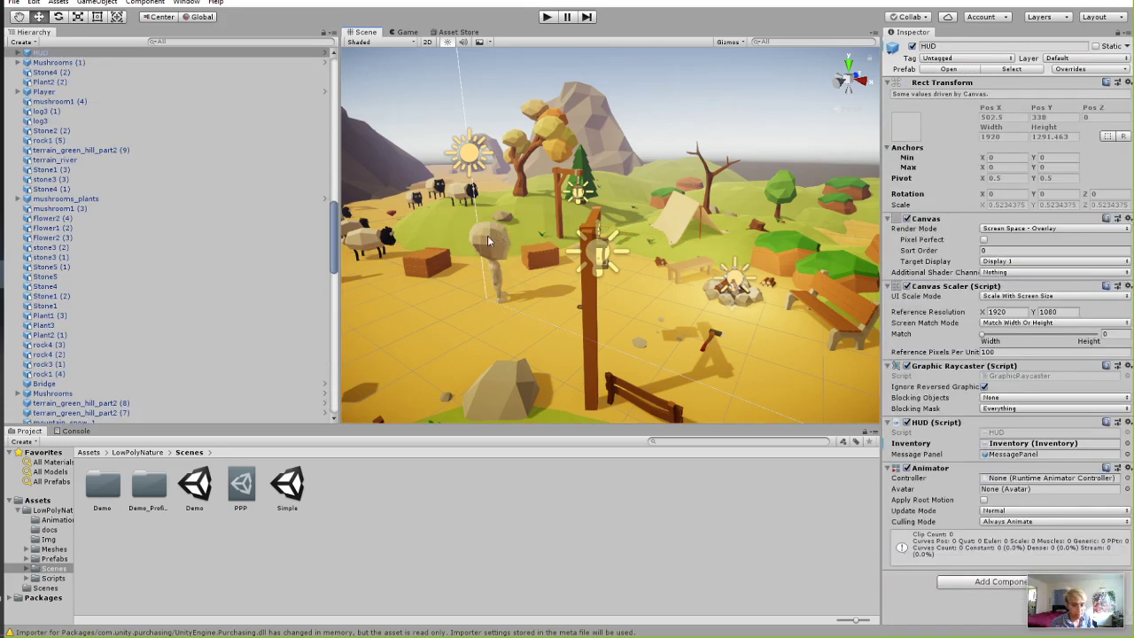
{"action": "left_click", "coordinate": [487, 236]}
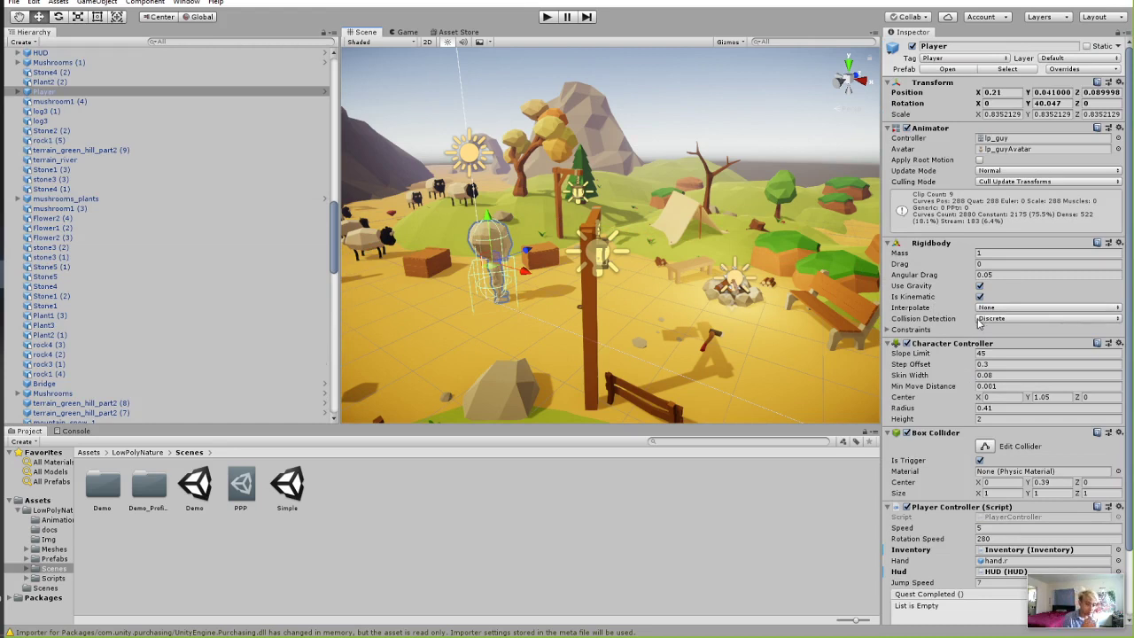
Scroll the Inspector through Player's components down to the Box Collider.
{"action": "scroll", "coordinate": [977, 321], "scroll_direction": "down", "scroll_amount": 3}
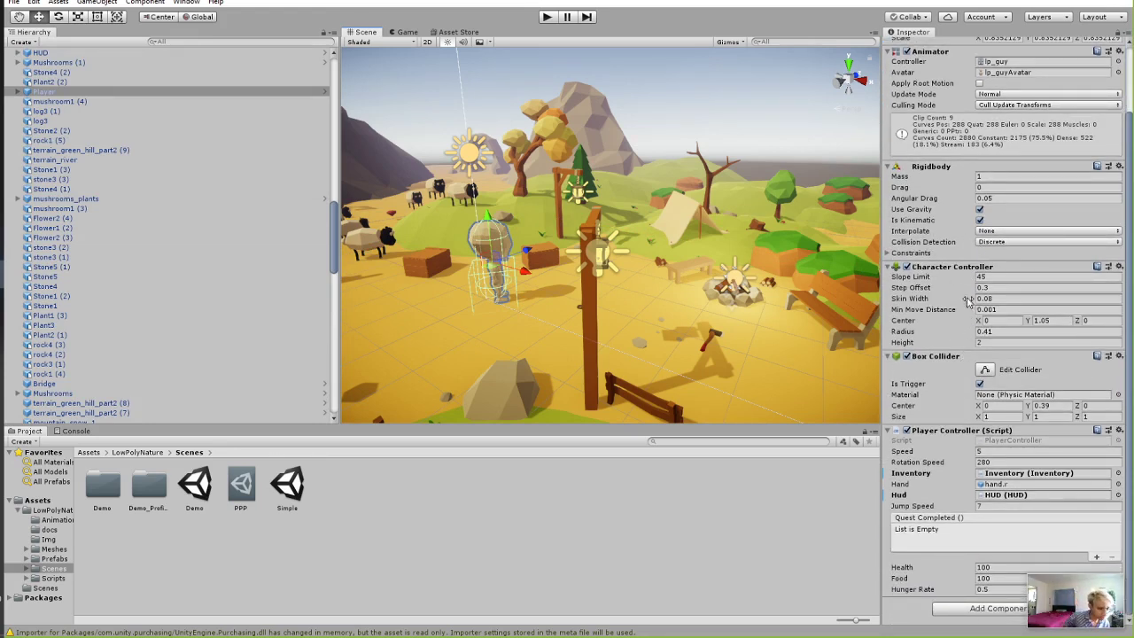
{"action": "scroll", "coordinate": [939, 305], "scroll_direction": "up", "scroll_amount": 2}
{"action": "scroll", "coordinate": [948, 293], "scroll_direction": "down", "scroll_amount": 2}
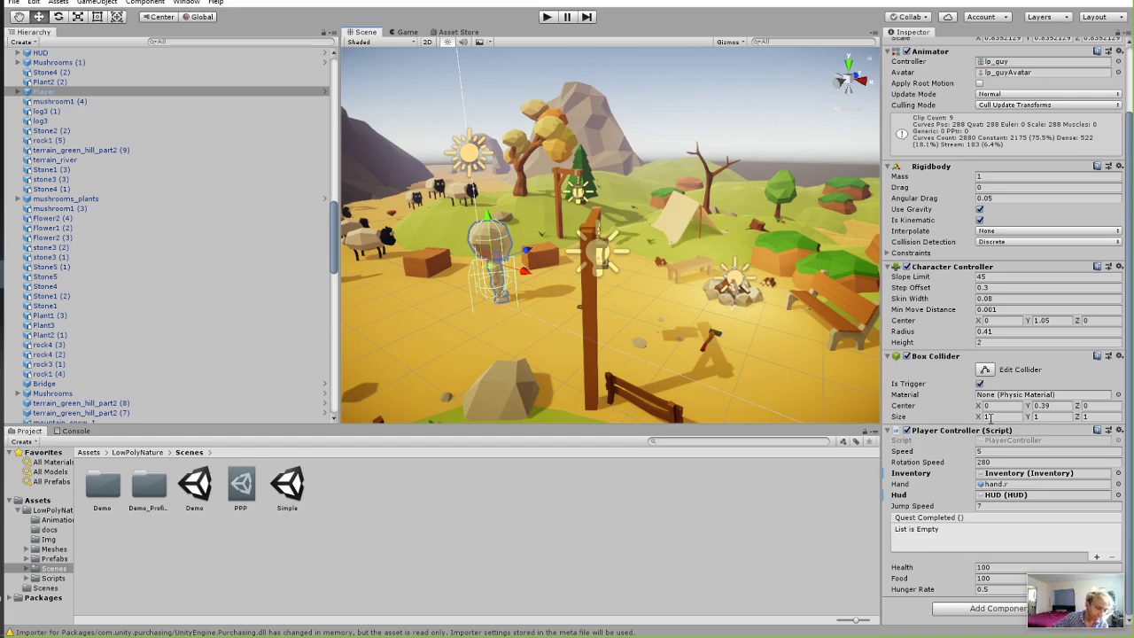
Scrub the Player's Box Collider Size X from 1 down to 0.68.
{"action": "left_click_drag", "start_coordinate": [980, 417], "coordinate": [977, 418]}
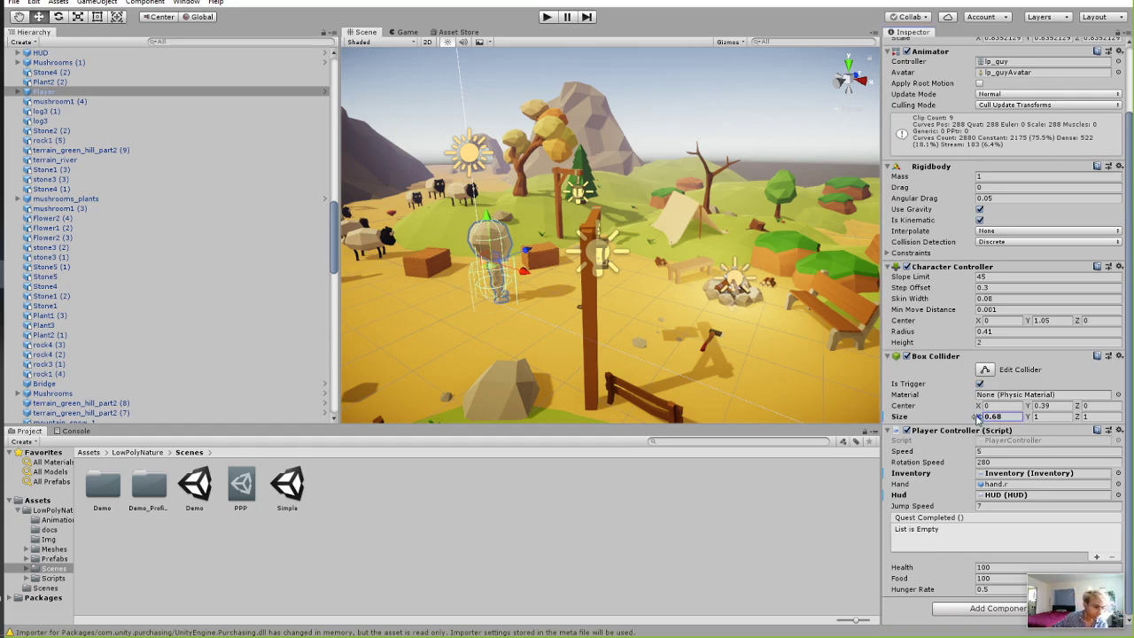
{"action": "scroll", "coordinate": [789, 400], "scroll_direction": "down", "scroll_amount": 2}
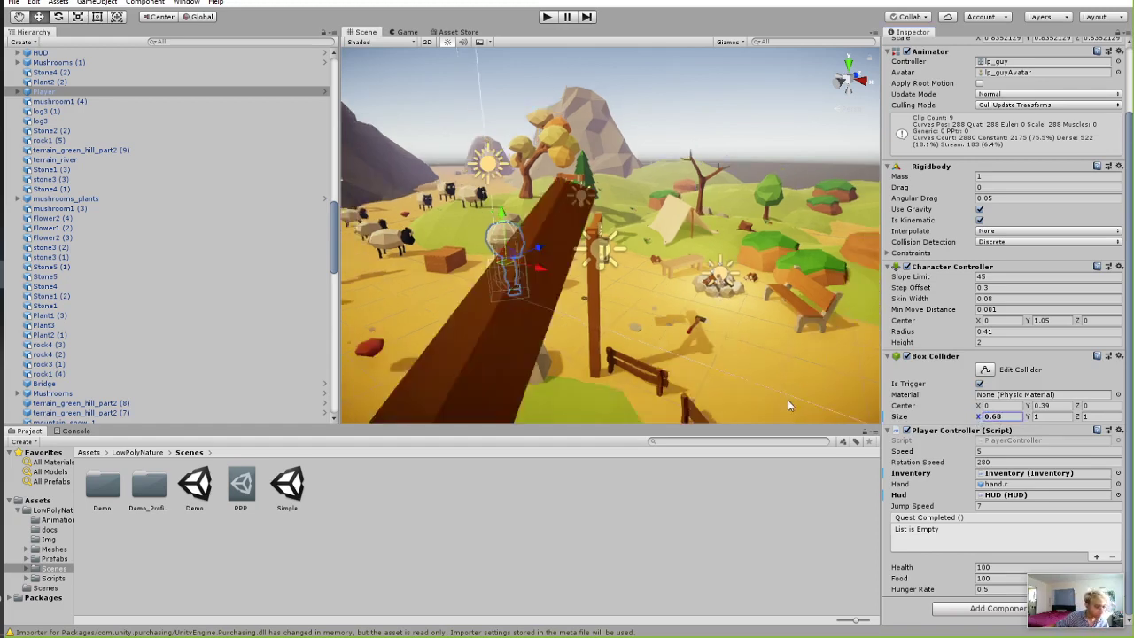
{"action": "scroll", "coordinate": [841, 370], "scroll_direction": "up", "scroll_amount": 5}
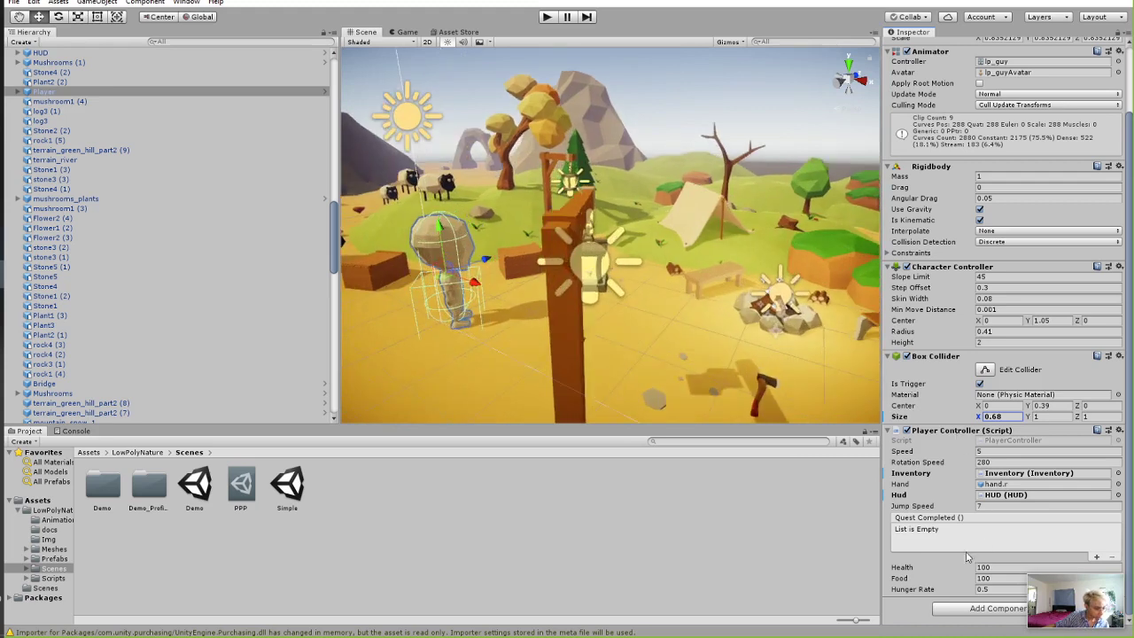
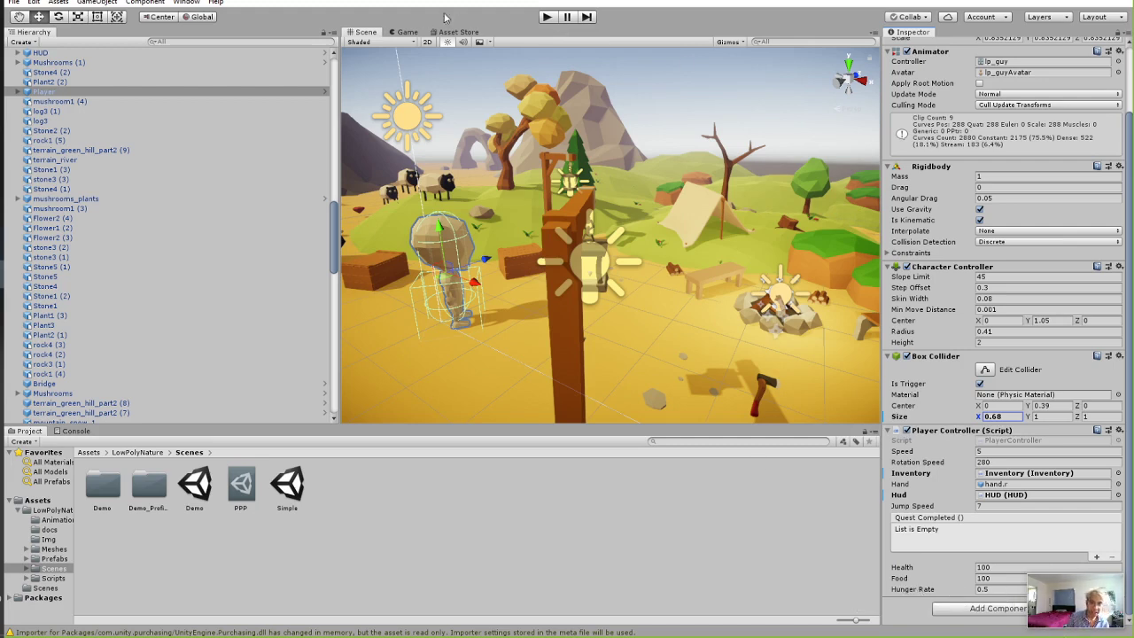
Set the Player Controller's Hunger Rate to 0.
{"action": "left_click", "coordinate": [410, 33]}
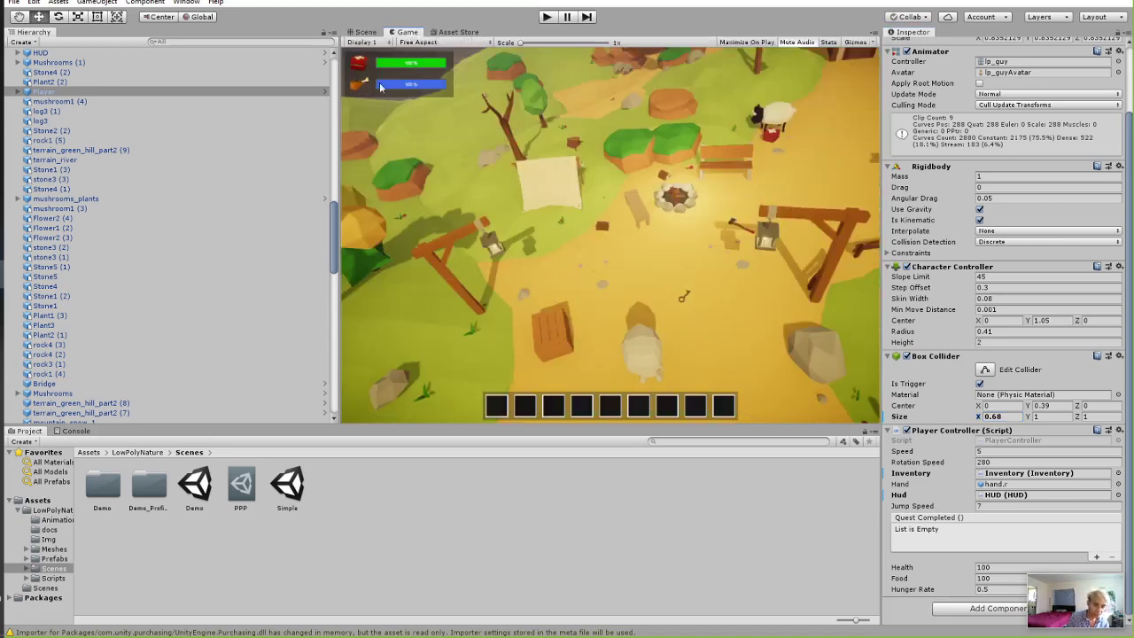
{"action": "left_click", "coordinate": [992, 590]}
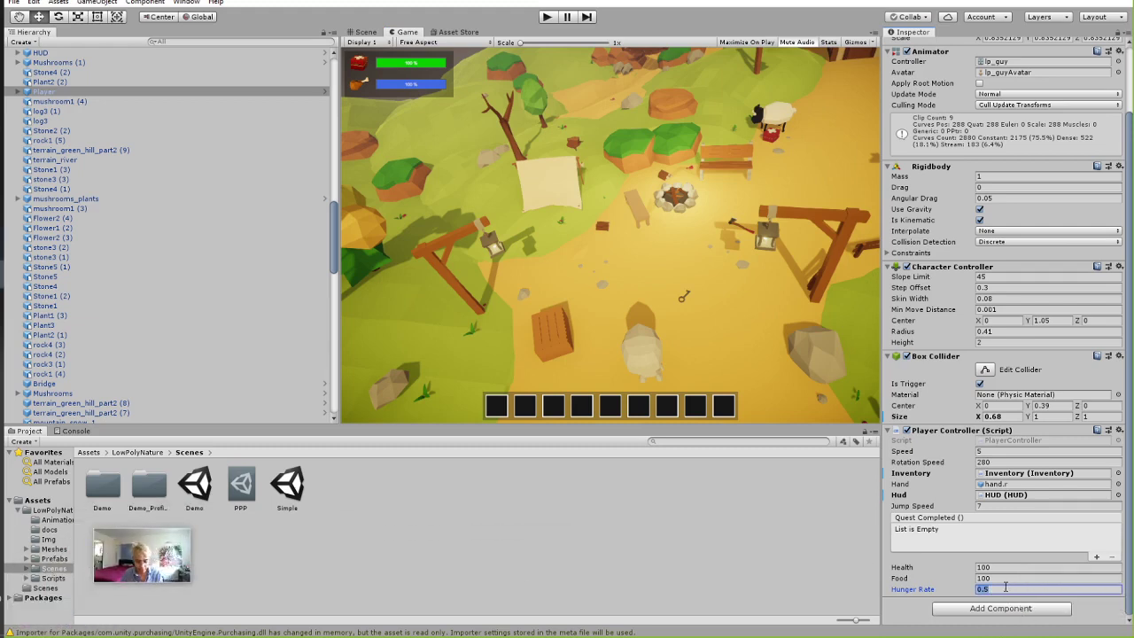
{"action": "type", "text": "0"}
{"action": "left_click", "coordinate": [652, 536]}
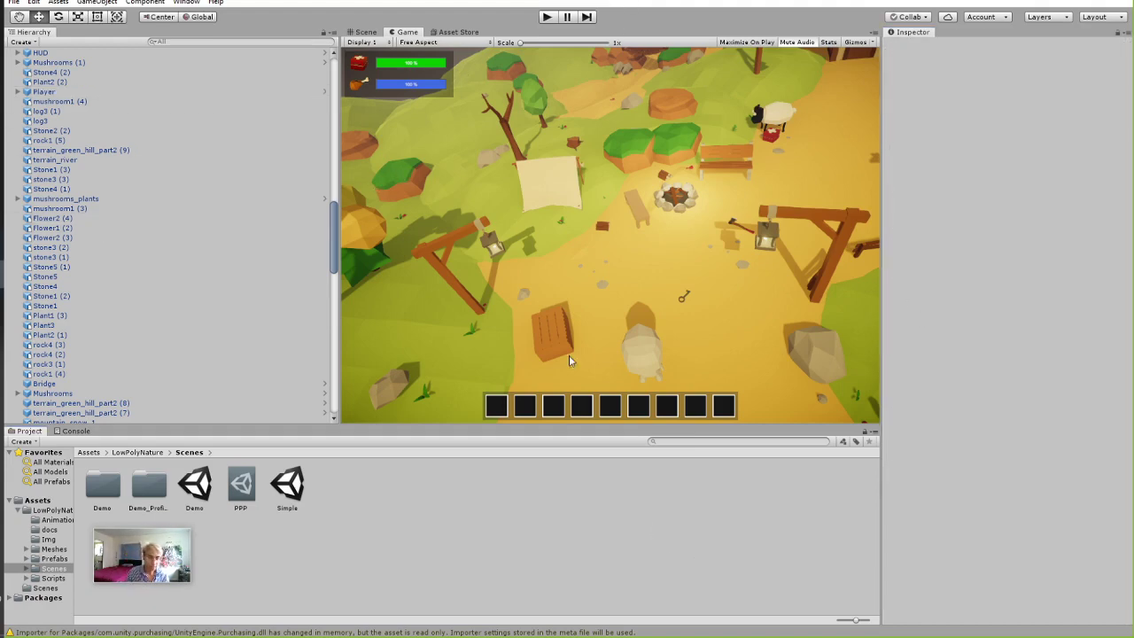
Reselect the Player in the Scene view and start Play mode.
{"action": "left_click", "coordinate": [363, 32]}
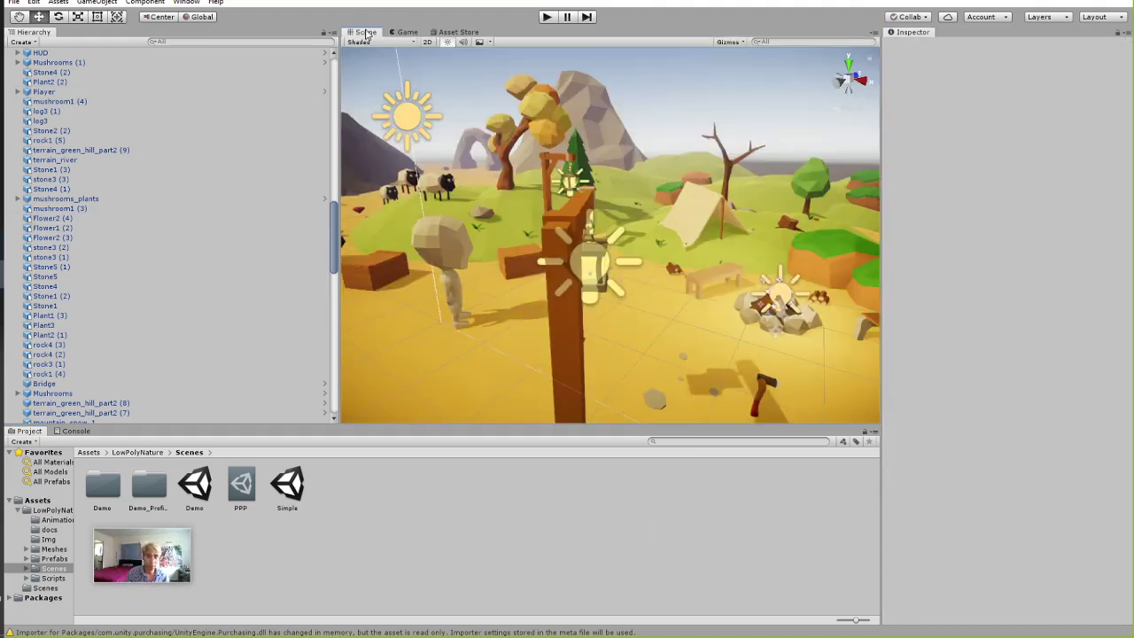
{"action": "left_click", "coordinate": [420, 247]}
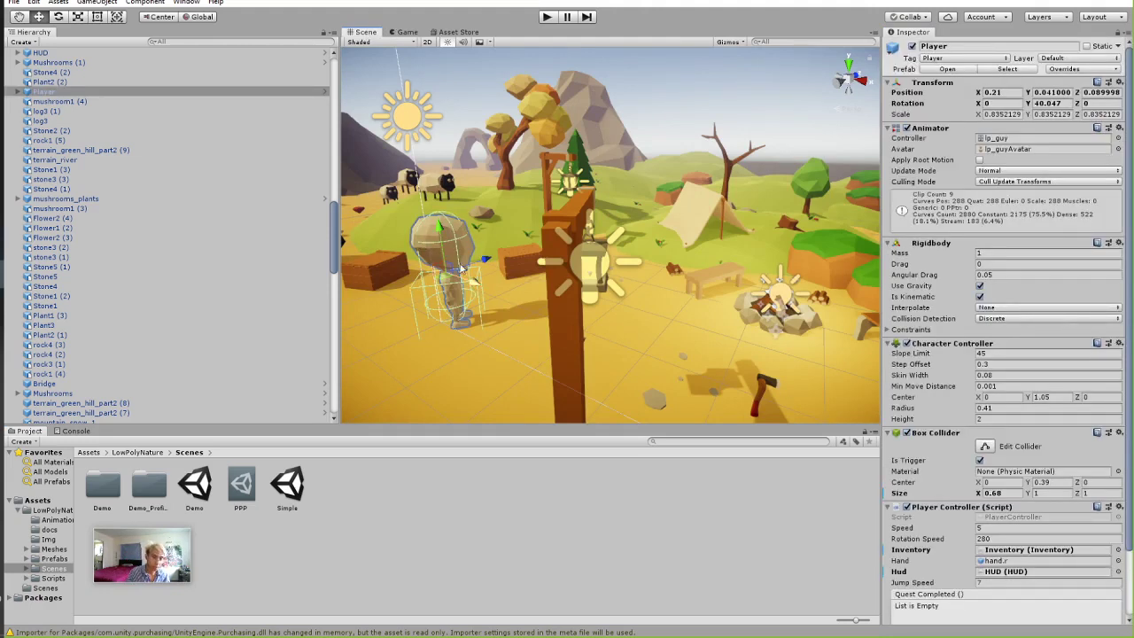
{"action": "scroll", "coordinate": [1002, 274], "scroll_direction": "down", "scroll_amount": 3}
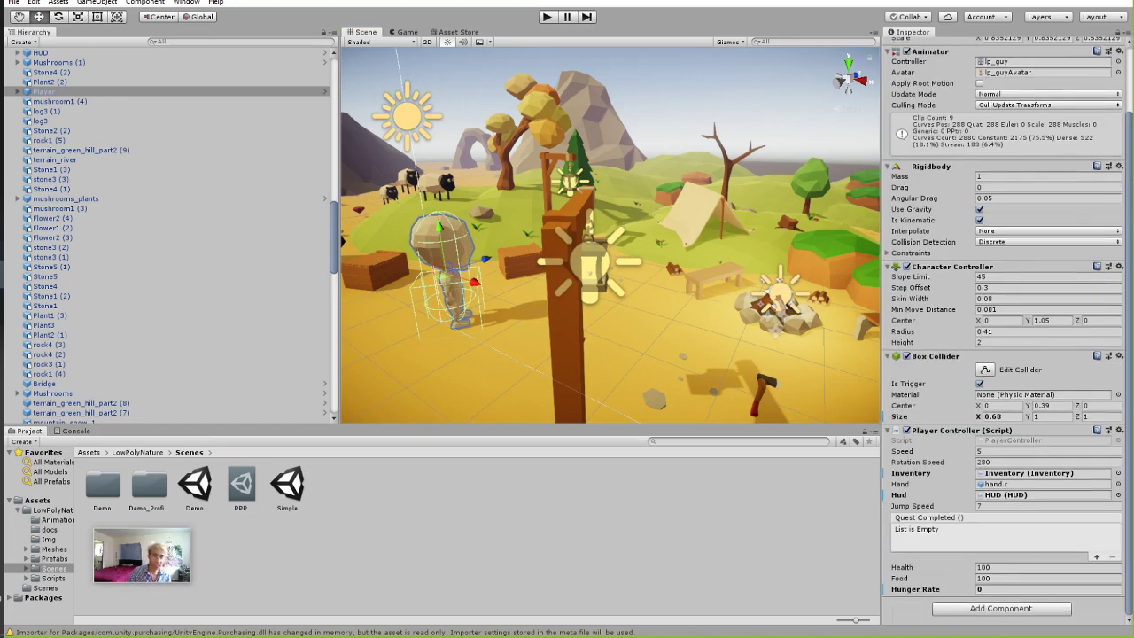
{"action": "left_click", "coordinate": [556, 15]}
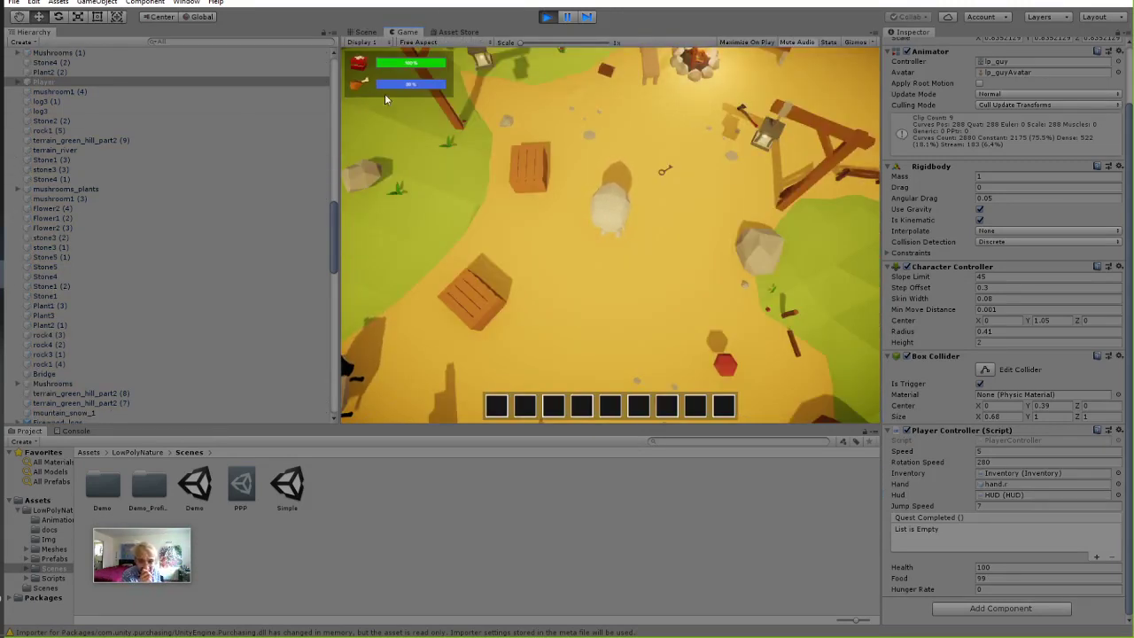
Walk the player onto the grass with W, then back to the sandy camp with S.
{"action": "key", "text": "w"}
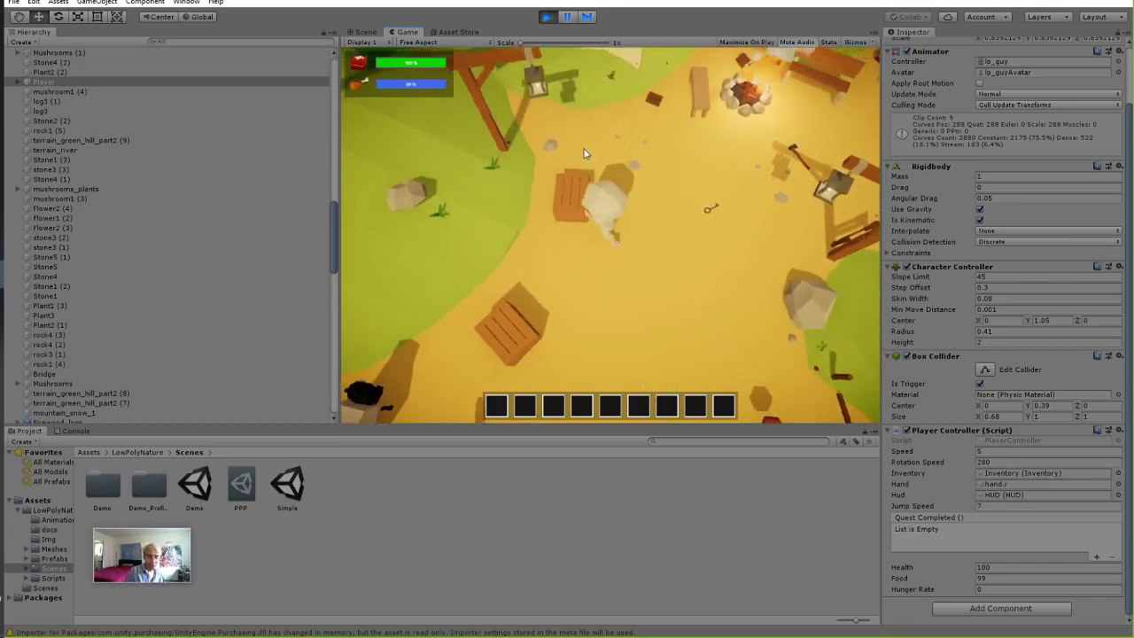
{"action": "key", "text": "w"}
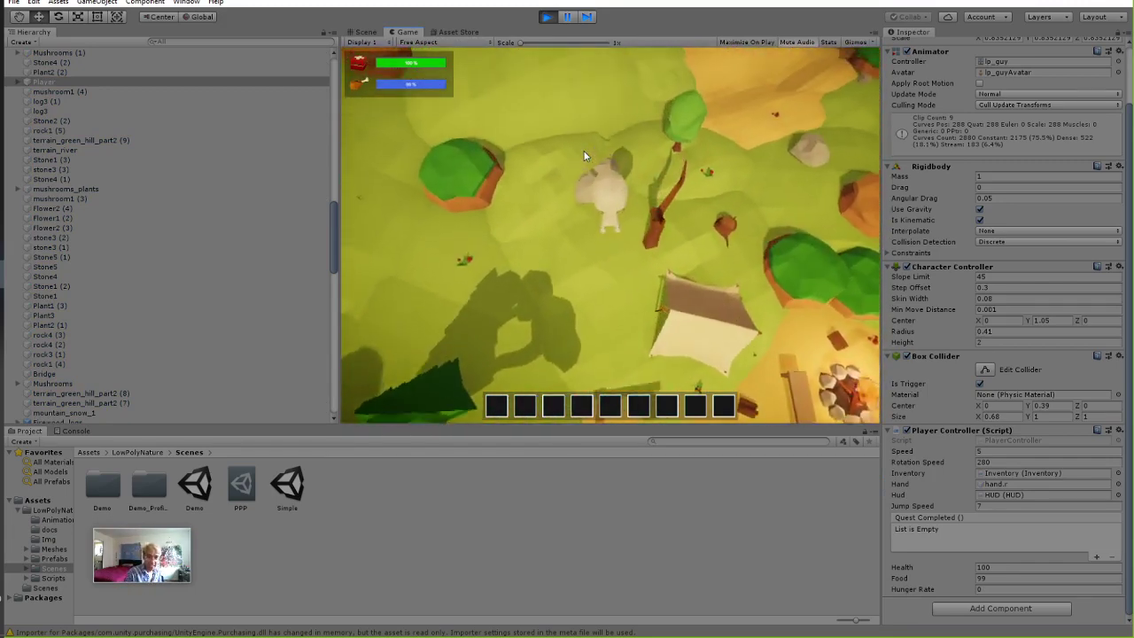
{"action": "key", "text": "w"}
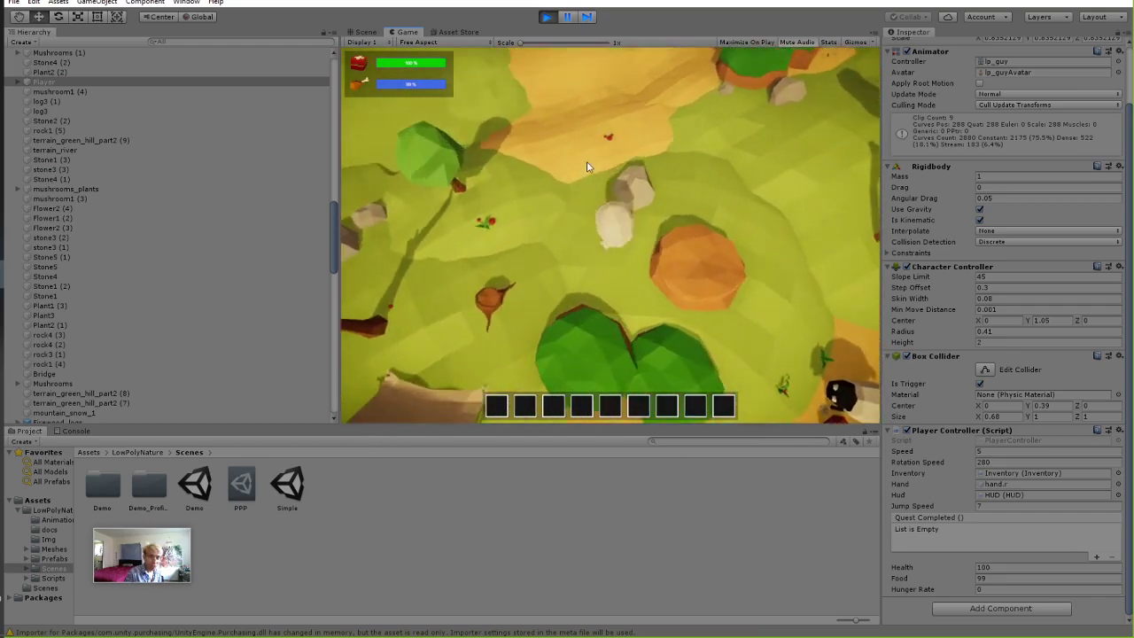
{"action": "key", "text": "s"}
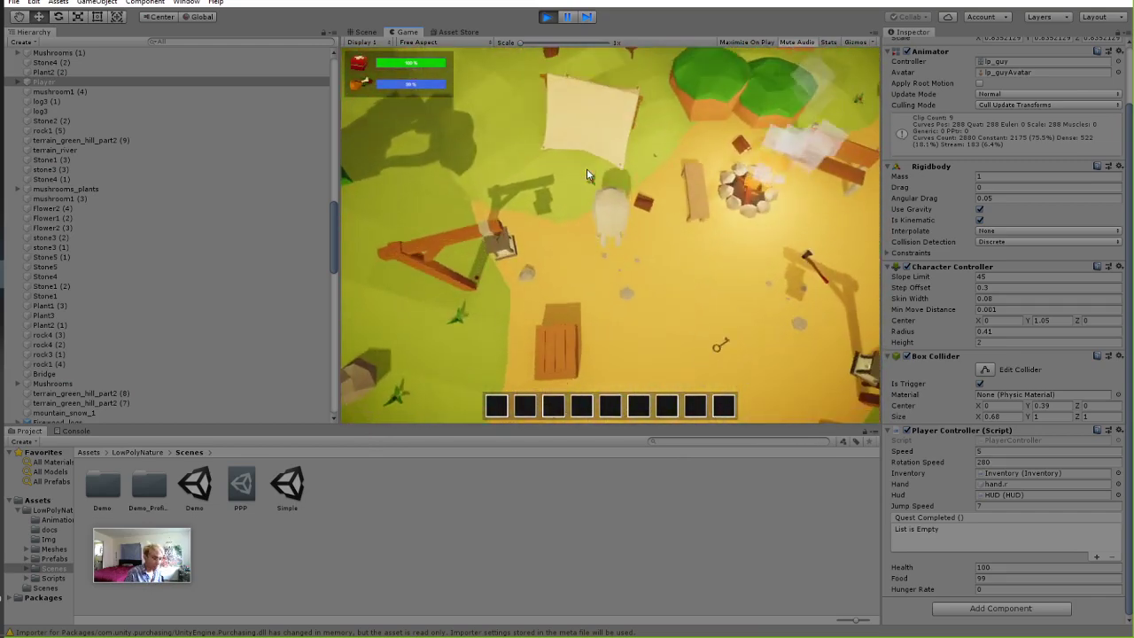
{"action": "key", "text": "s"}
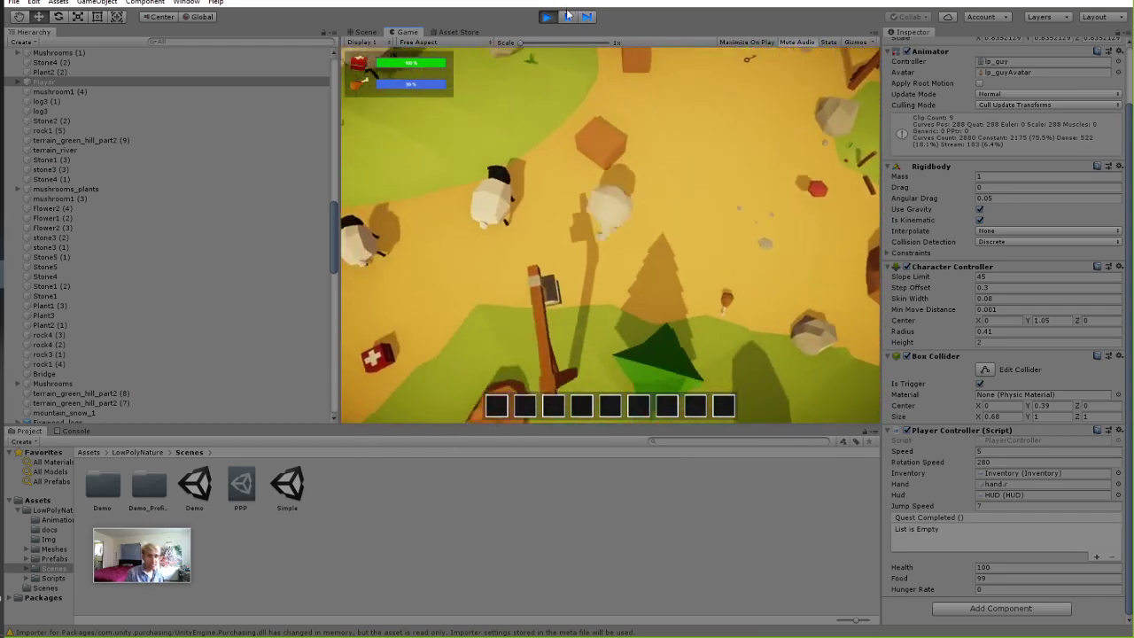
Stop Play mode and zoom the Scene view in and out.
{"action": "left_click", "coordinate": [547, 16]}
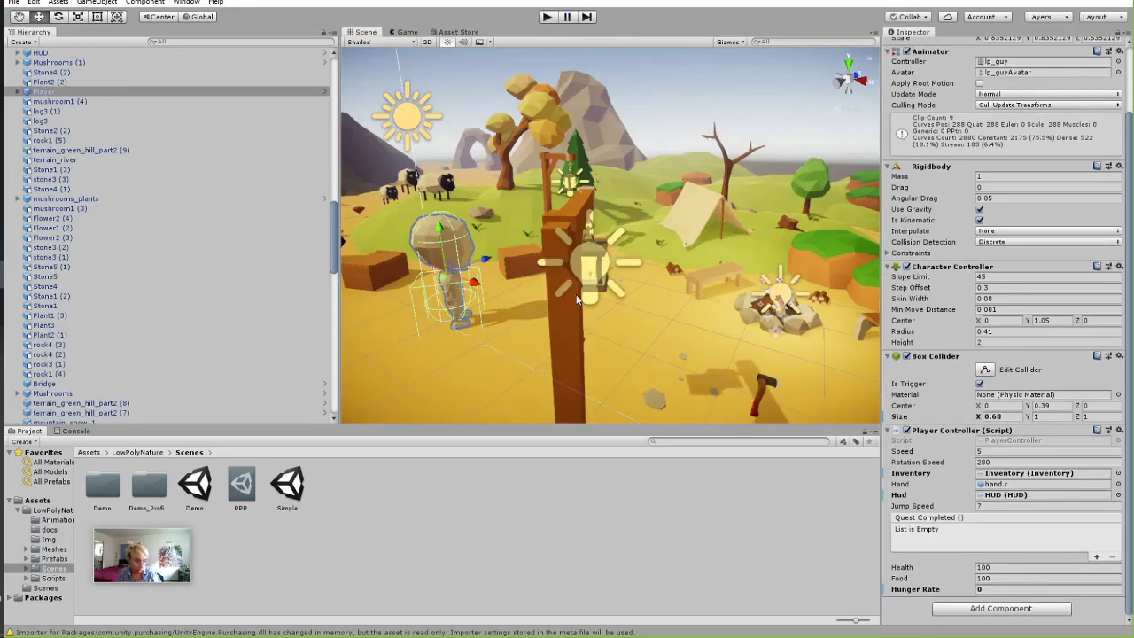
{"action": "scroll", "coordinate": [577, 299], "scroll_direction": "down", "scroll_amount": 1}
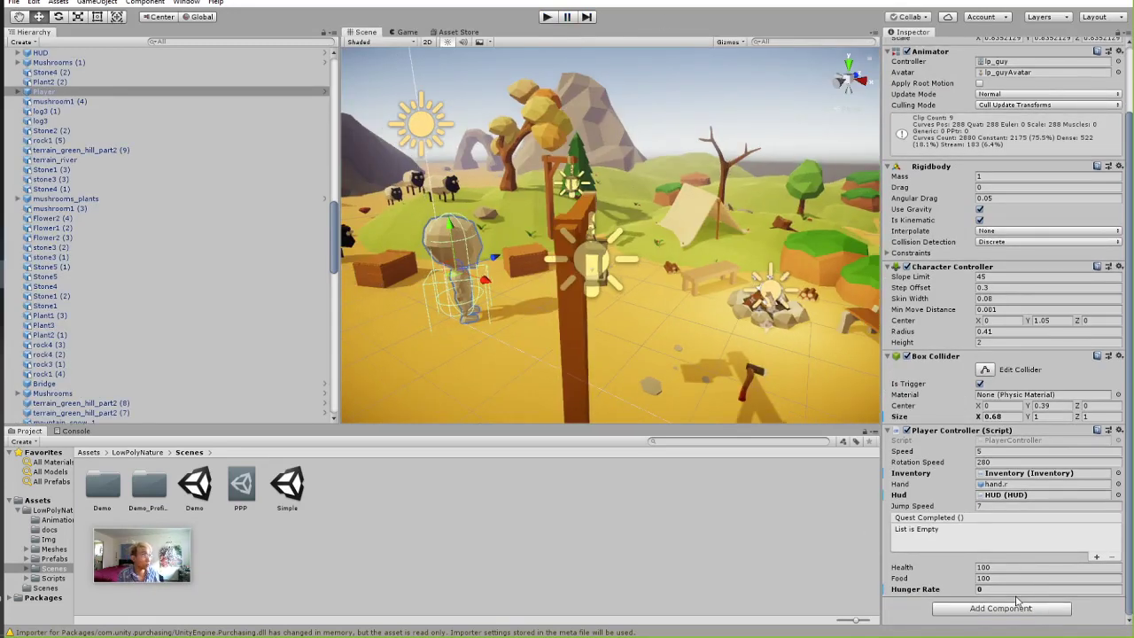
{"action": "scroll", "coordinate": [614, 294], "scroll_direction": "up", "scroll_amount": 1}
{"action": "scroll", "coordinate": [614, 293], "scroll_direction": "down", "scroll_amount": 3}
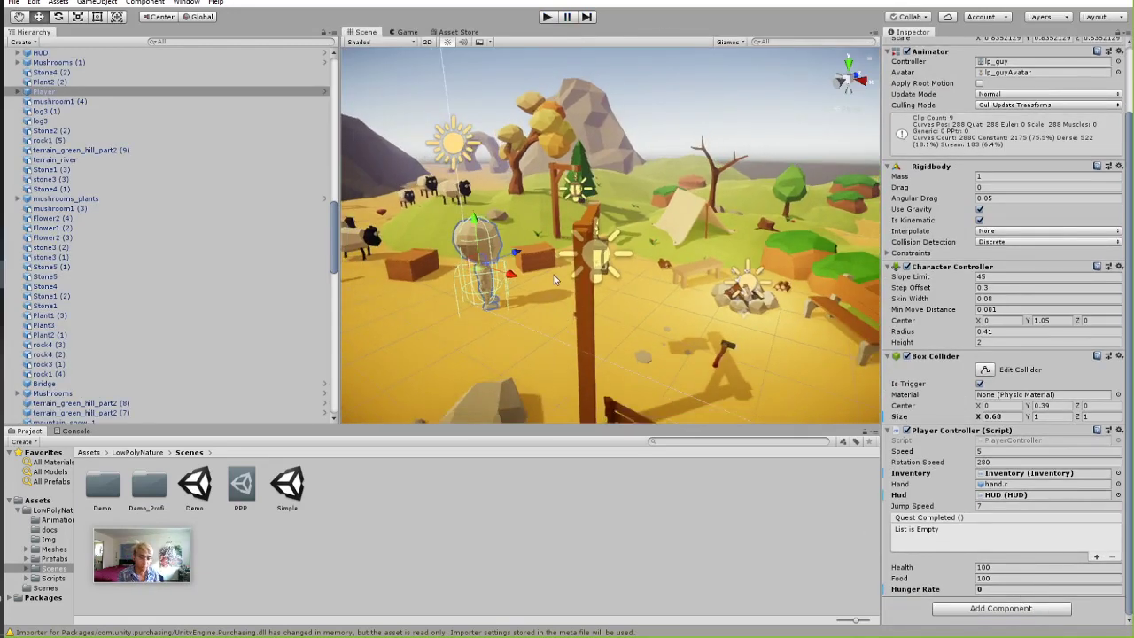
{"action": "scroll", "coordinate": [614, 293], "scroll_direction": "up", "scroll_amount": 3}
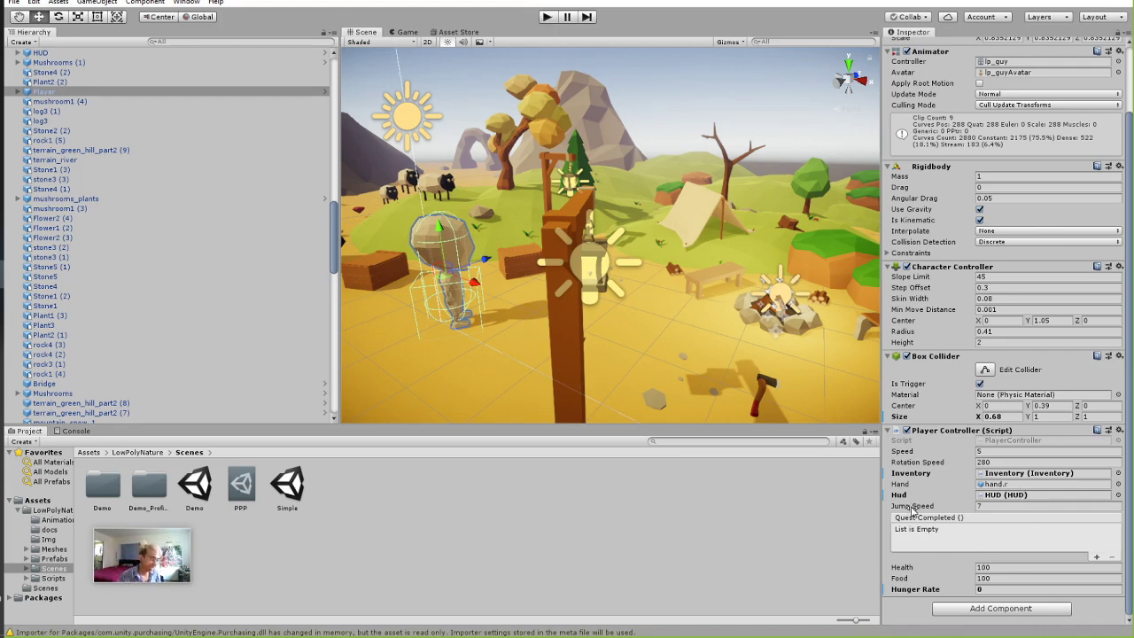
Test a Jump Speed of 1000 in Play mode, orbiting the Scene view to find the player.
{"action": "left_click", "coordinate": [989, 506]}
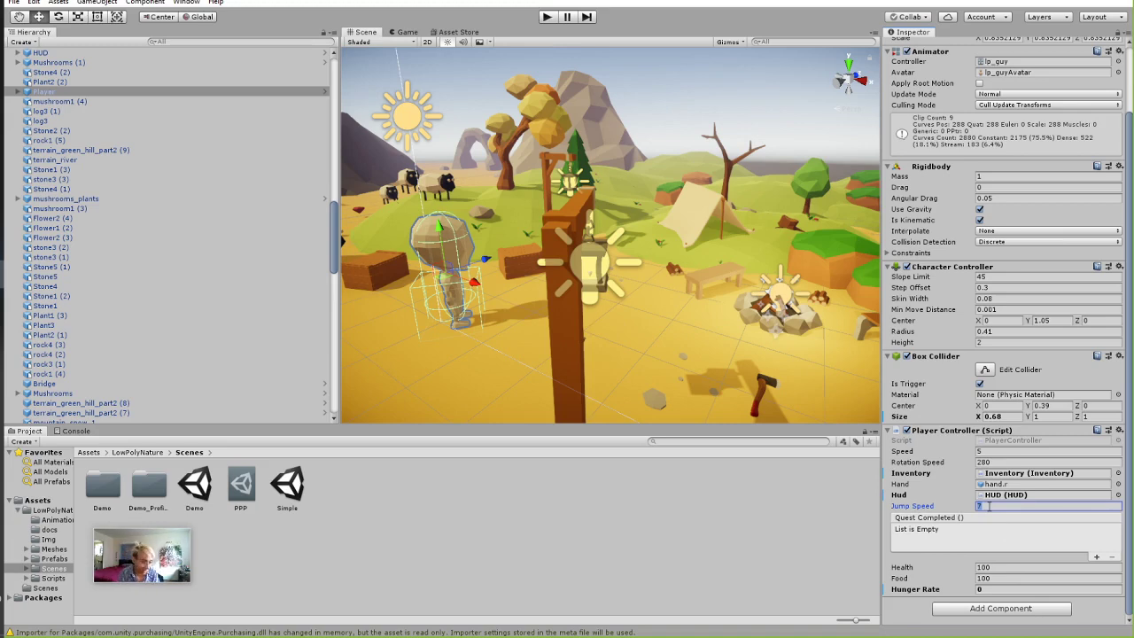
{"action": "type", "text": "1000"}
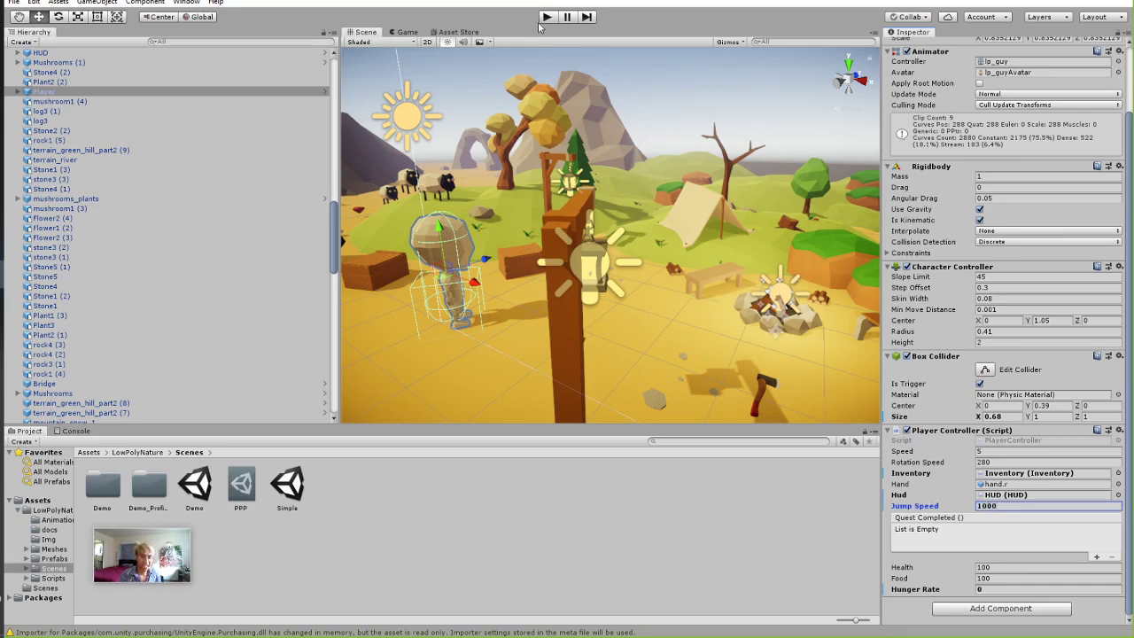
{"action": "left_click", "coordinate": [546, 17]}
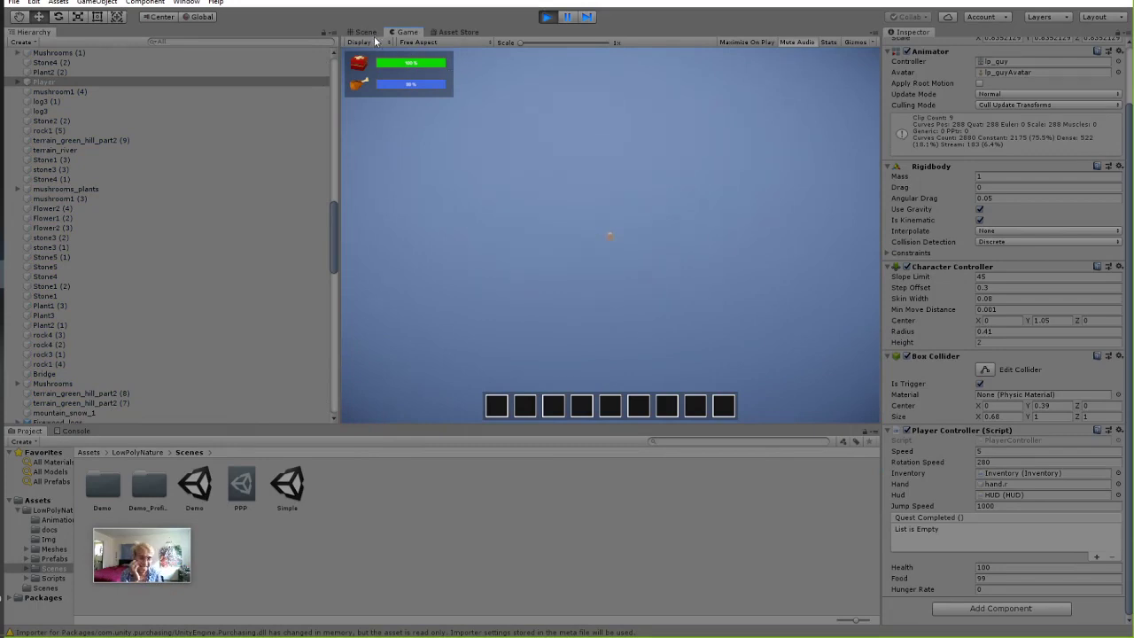
{"action": "left_click", "coordinate": [365, 32]}
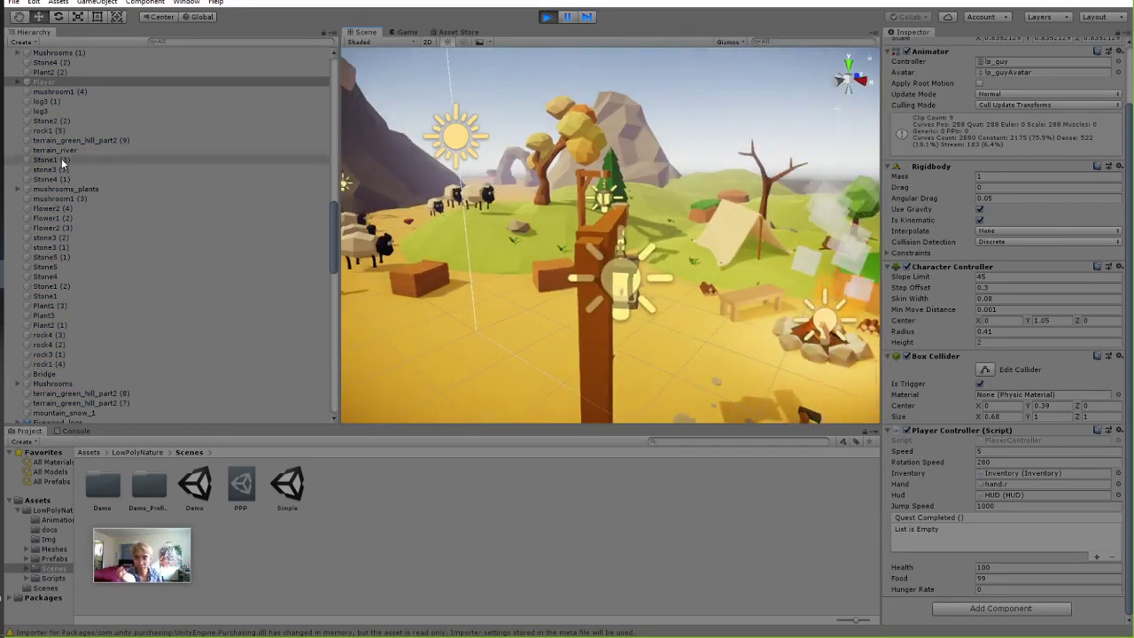
{"action": "scroll", "coordinate": [71, 161], "scroll_direction": "up", "scroll_amount": 2}
{"action": "double_click", "coordinate": [44, 118]}
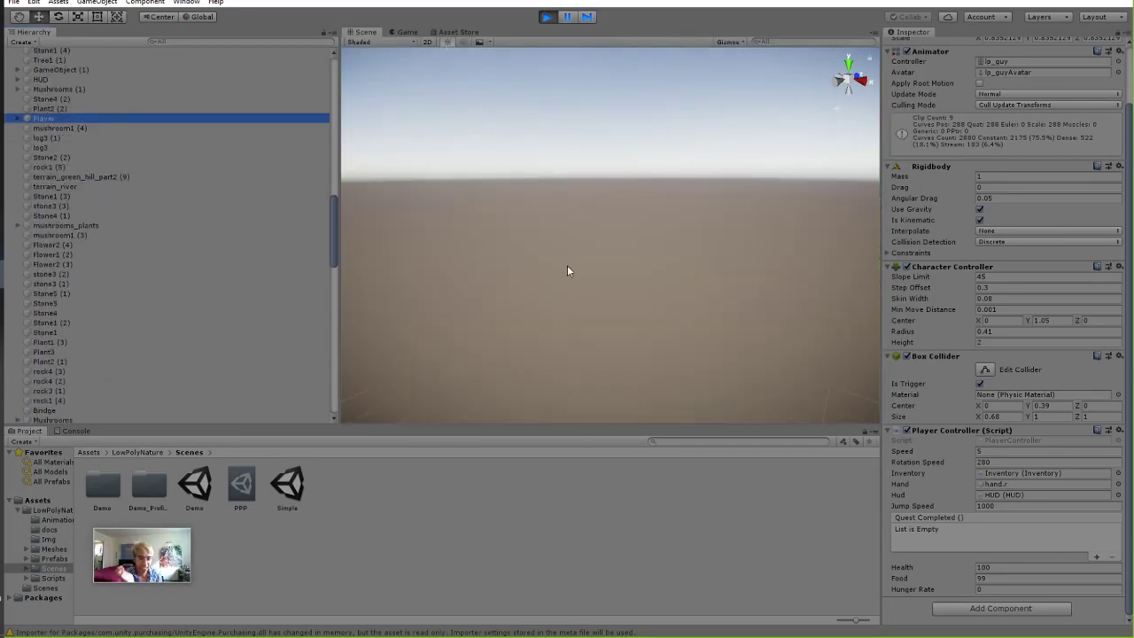
{"action": "right_click_drag", "start_coordinate": [568, 267], "coordinate": [606, 345]}
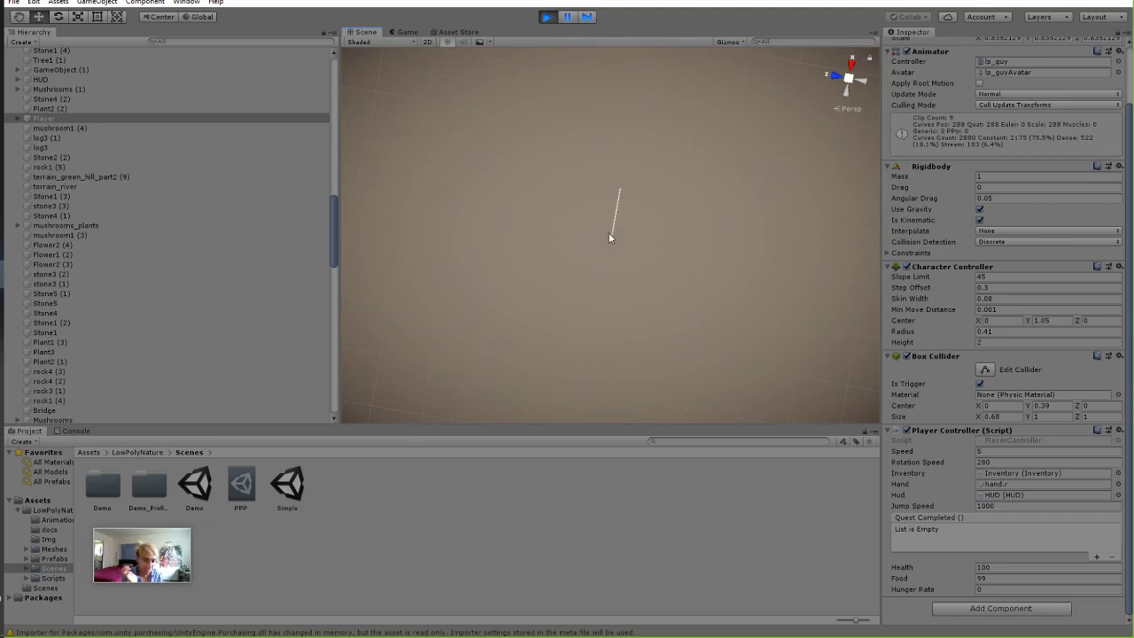
{"action": "right_click_drag", "start_coordinate": [650, 280], "coordinate": [98, 167]}
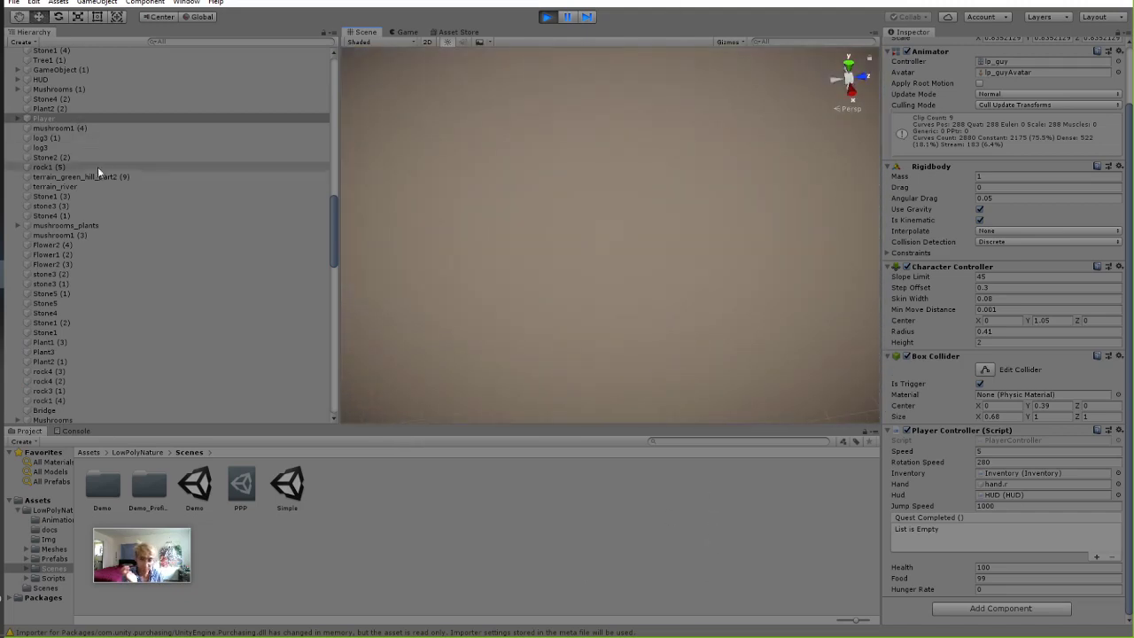
{"action": "left_click", "coordinate": [549, 17]}
Set the player's Jump Speed to 15, play-test it, then stop with Ctrl+P.
{"action": "left_click", "coordinate": [415, 32]}
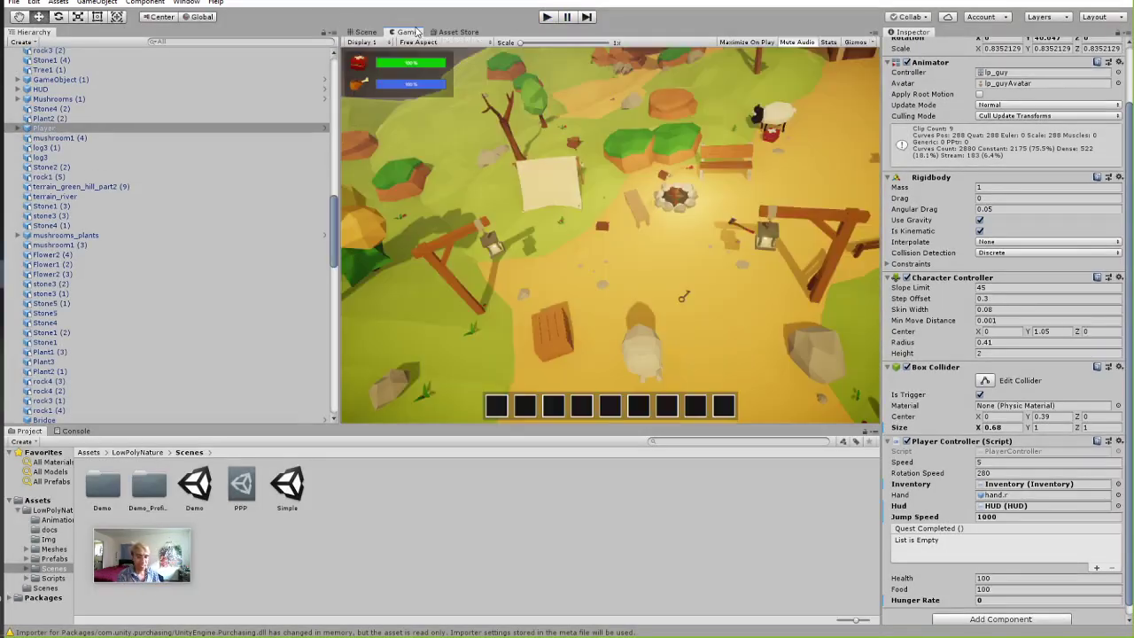
{"action": "scroll", "coordinate": [1043, 589], "scroll_direction": "down", "scroll_amount": 1}
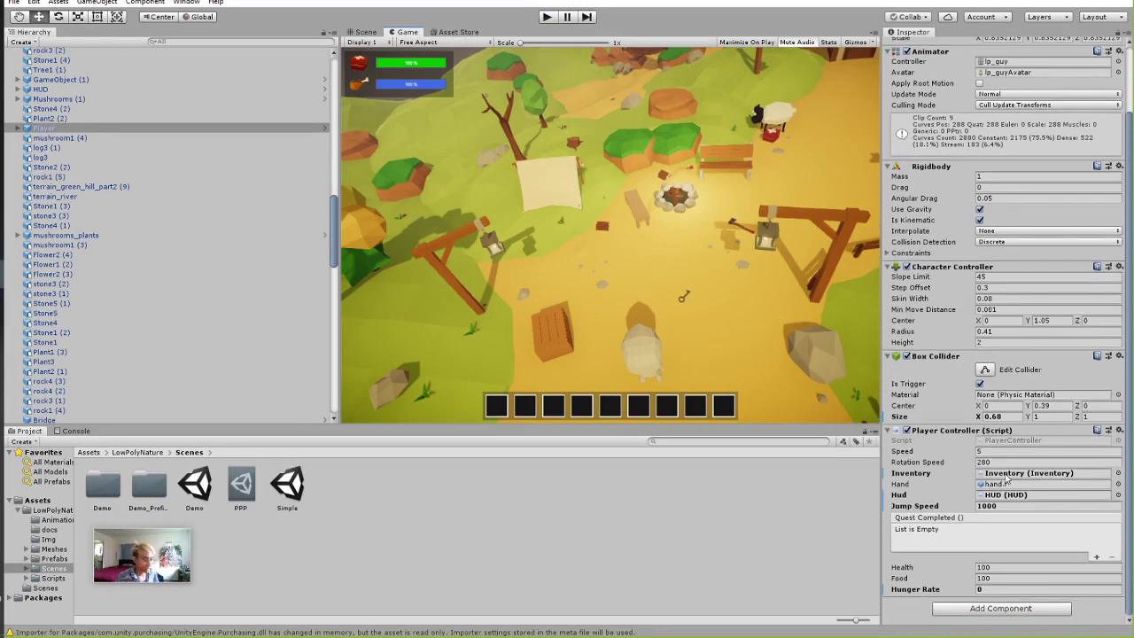
{"action": "left_click", "coordinate": [78, 129]}
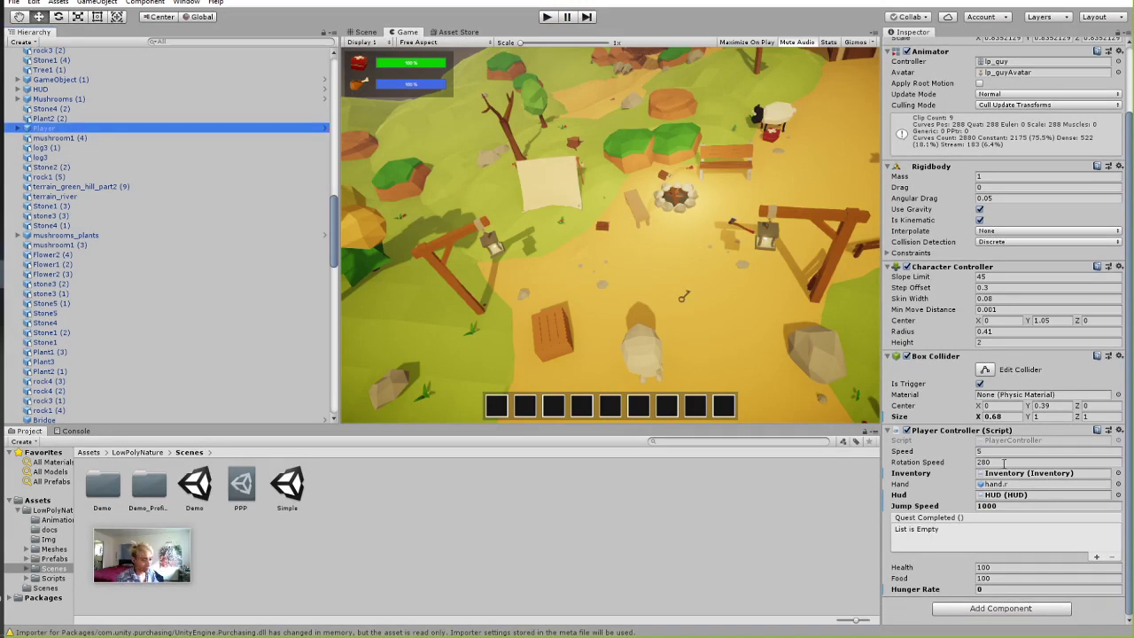
{"action": "left_click", "coordinate": [1006, 506]}
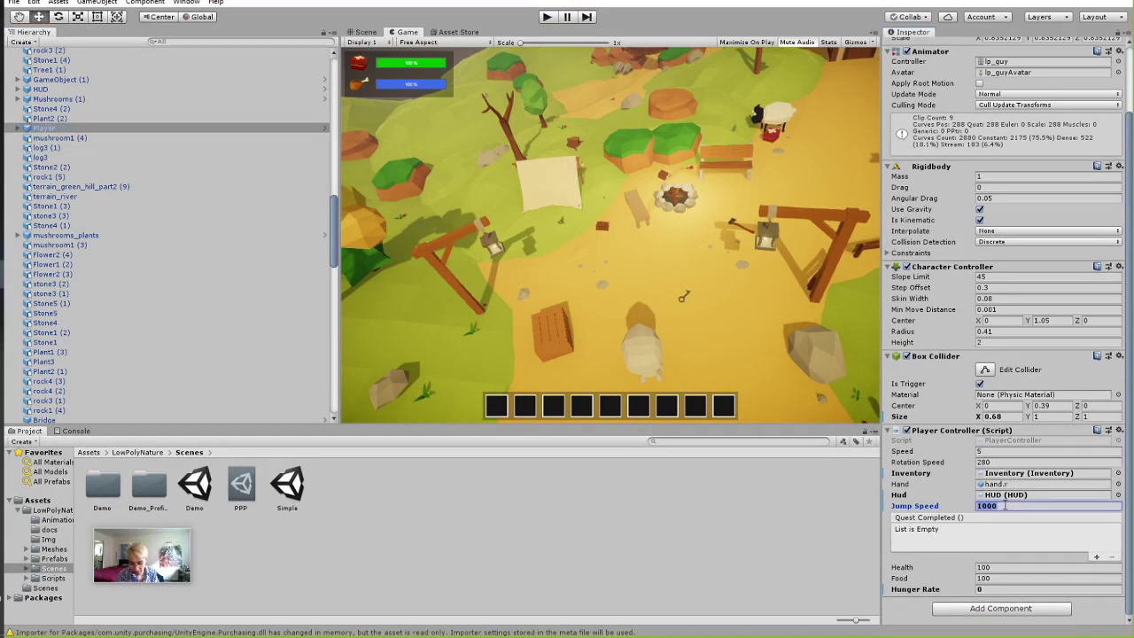
{"action": "type", "text": "15"}
{"action": "left_click", "coordinate": [547, 17]}
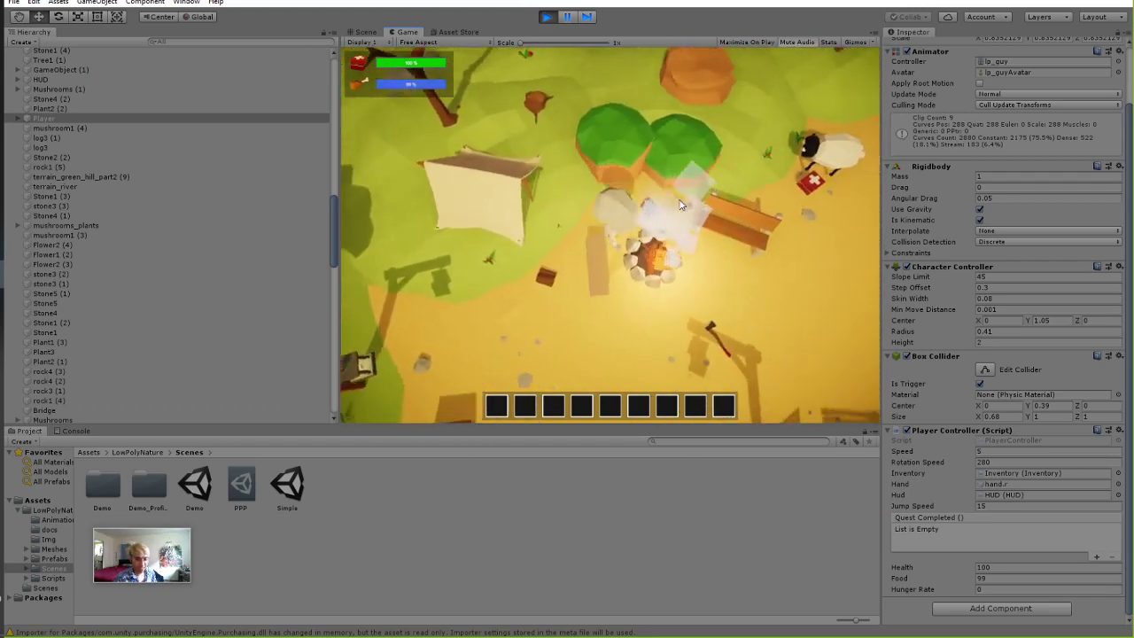
{"action": "key", "text": "ctrl+p"}
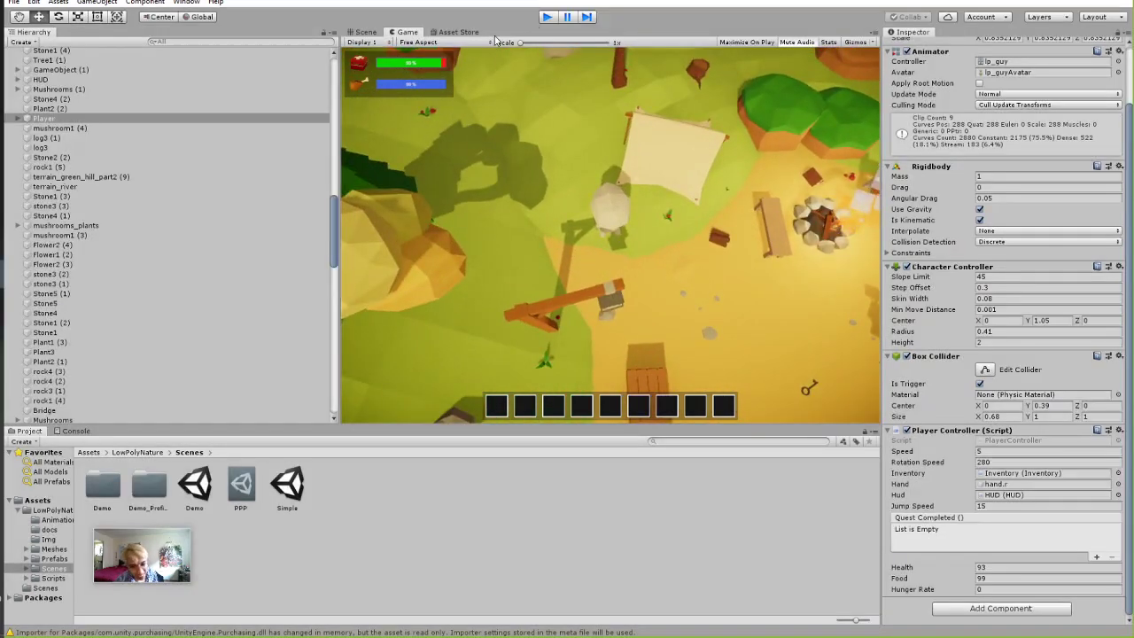
{"action": "scroll", "coordinate": [53, 178], "scroll_direction": "up", "scroll_amount": 10}
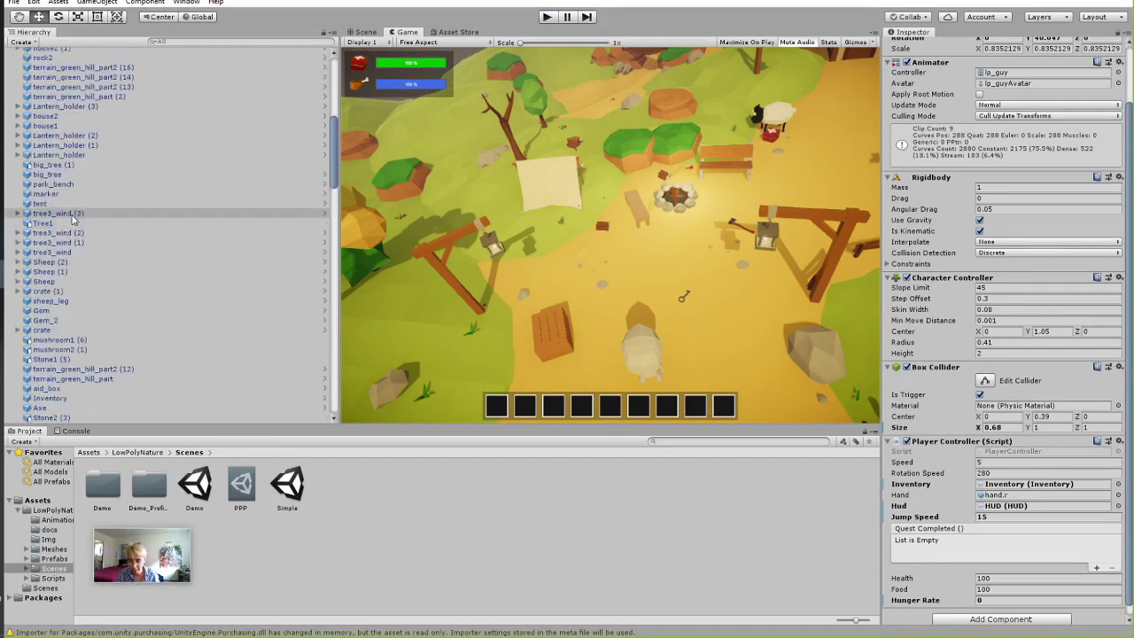
Add a Cube 3D object as a child of mushroom1 (7).
{"action": "right_click", "coordinate": [7, 170]}
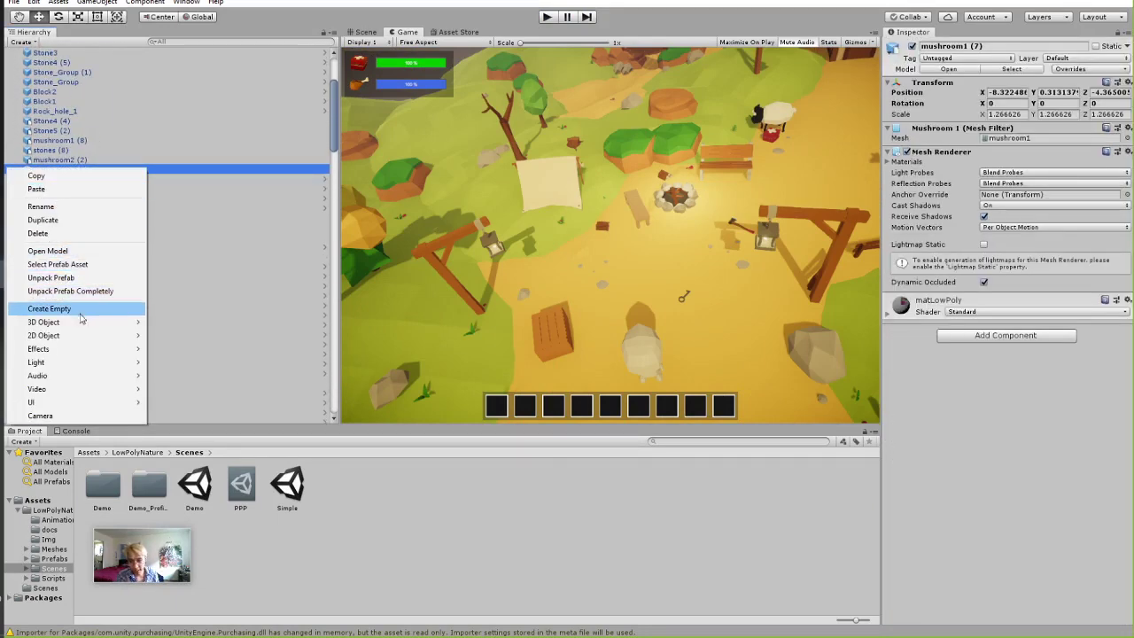
{"action": "mouse_move", "coordinate": [79, 322]}
{"action": "left_click", "coordinate": [173, 322]}
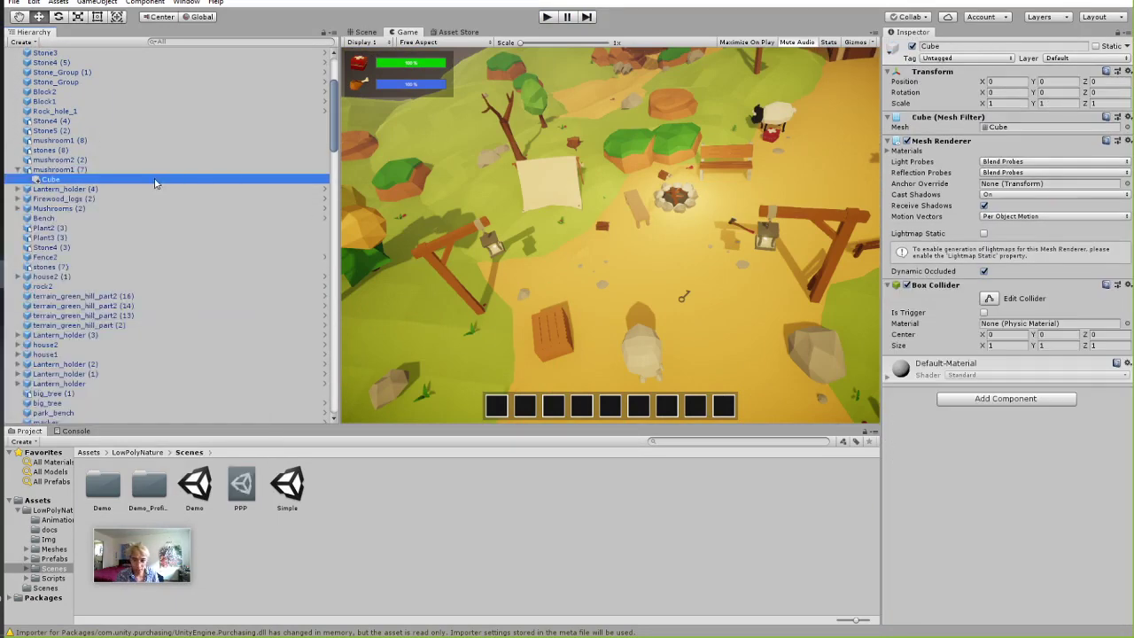
{"action": "left_click", "coordinate": [53, 180]}
{"action": "scroll", "coordinate": [133, 230], "scroll_direction": "up", "scroll_amount": 5}
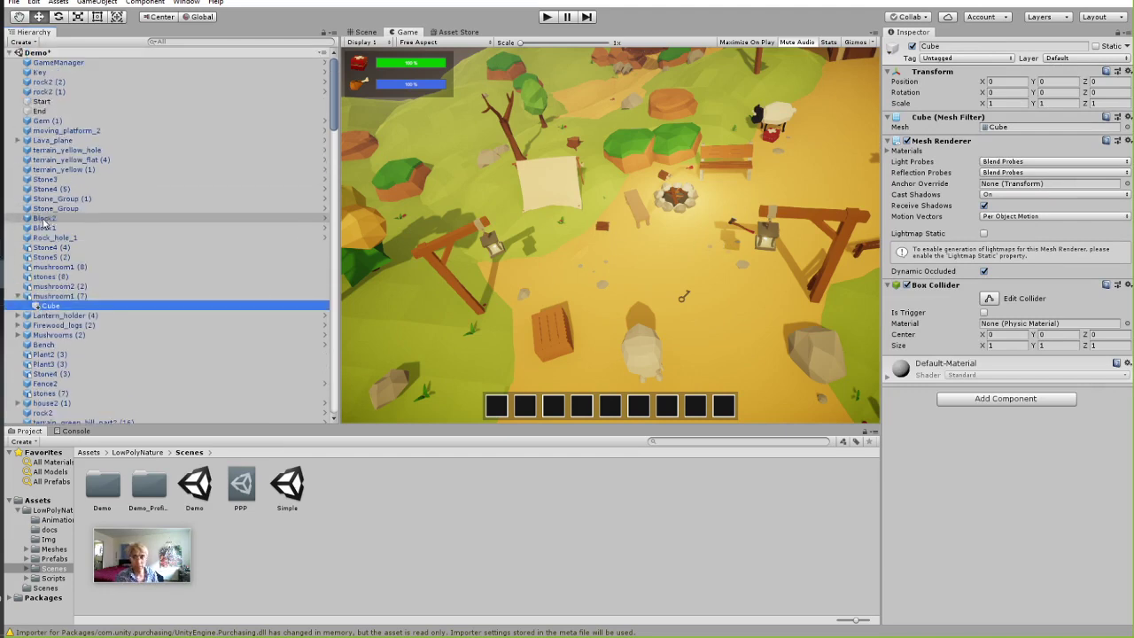
{"action": "right_click", "coordinate": [44, 53]}
{"action": "left_click", "coordinate": [749, 260]}
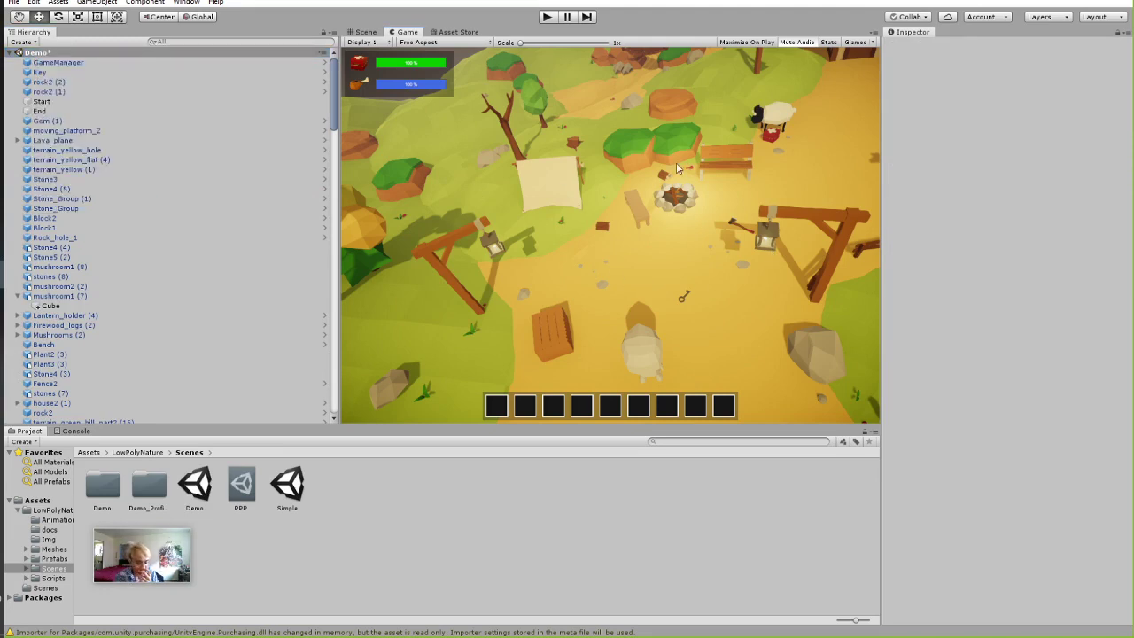
Frame mushroom1 (8) in the Scene view and zoom out over the landscape.
{"action": "left_click", "coordinate": [365, 32]}
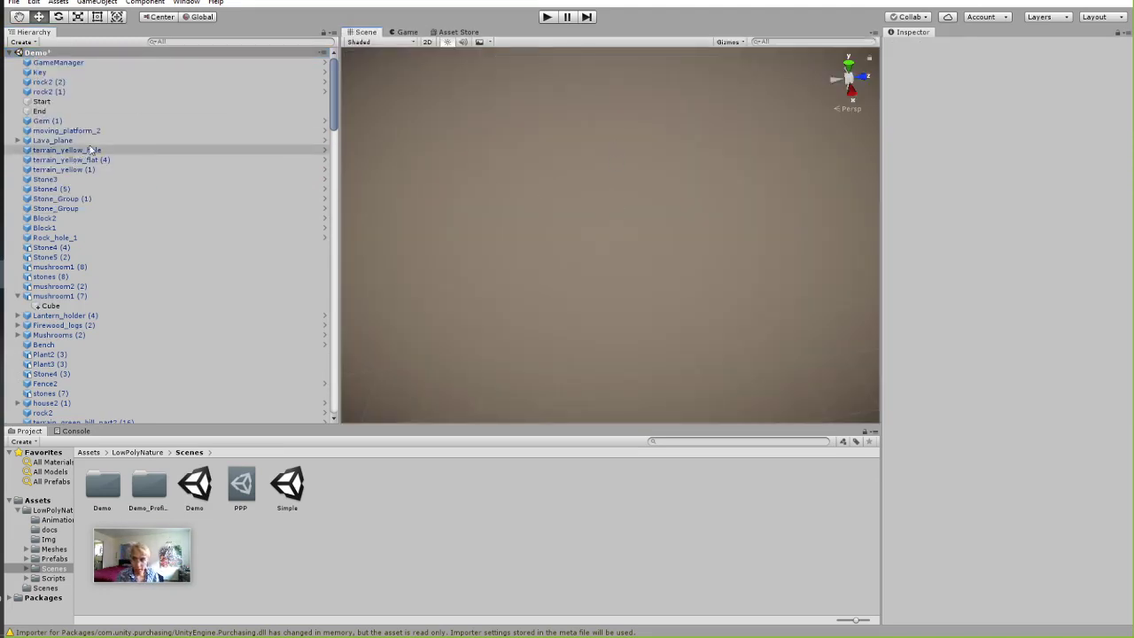
{"action": "left_click", "coordinate": [88, 267]}
{"action": "double_click", "coordinate": [111, 269]}
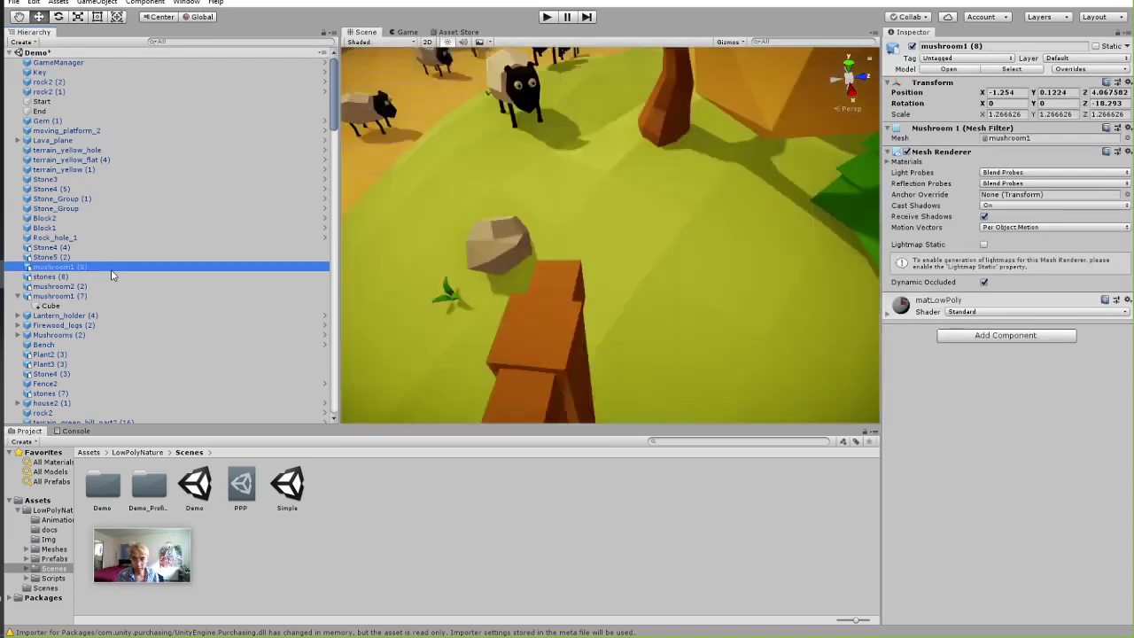
{"action": "scroll", "coordinate": [441, 129], "scroll_direction": "down", "scroll_amount": 5}
{"action": "scroll", "coordinate": [441, 128], "scroll_direction": "down", "scroll_amount": 3}
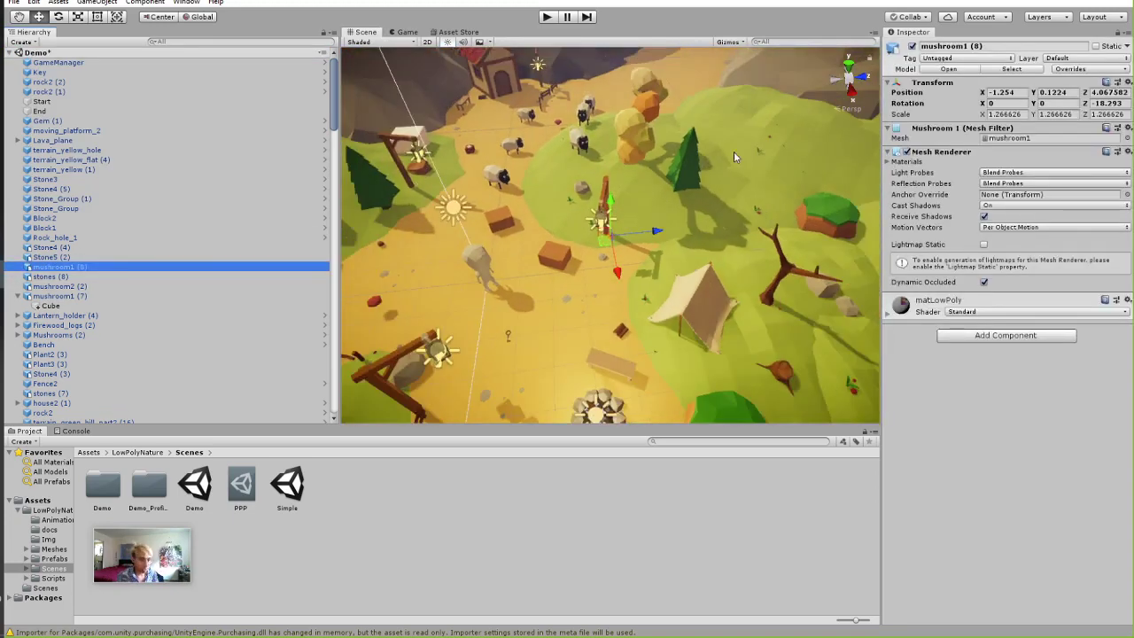
{"action": "scroll", "coordinate": [521, 185], "scroll_direction": "down", "scroll_amount": 4}
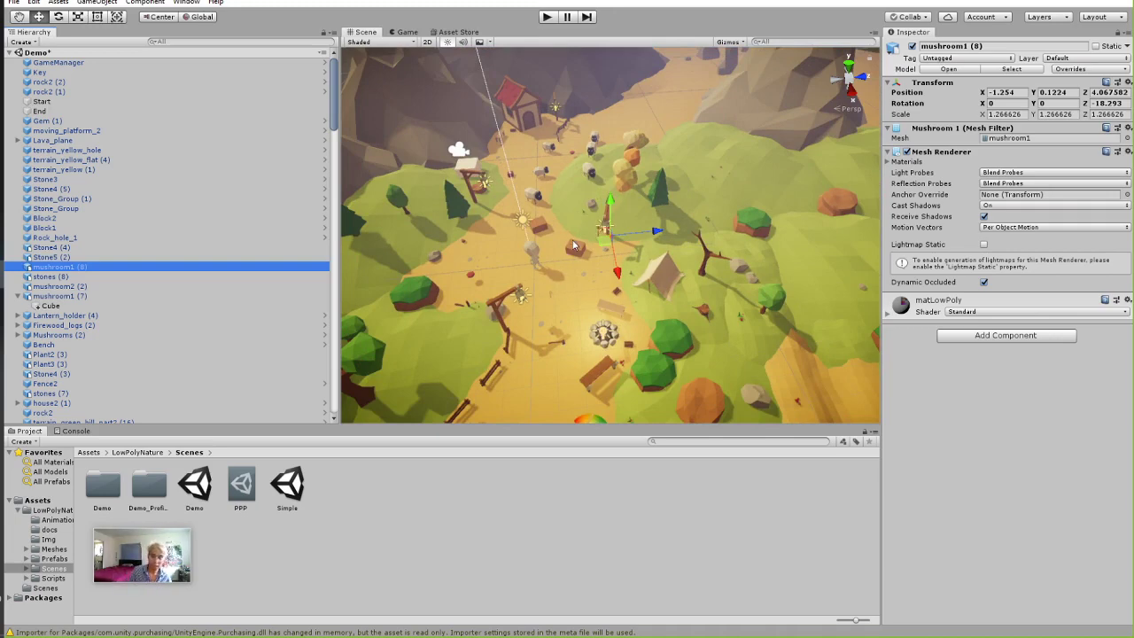
{"action": "scroll", "coordinate": [509, 284], "scroll_direction": "down", "scroll_amount": 5}
{"action": "left_click_drag", "start_coordinate": [555, 301], "coordinate": [600, 293], "text": "alt"}
{"action": "scroll", "coordinate": [631, 272], "scroll_direction": "up", "scroll_amount": 5}
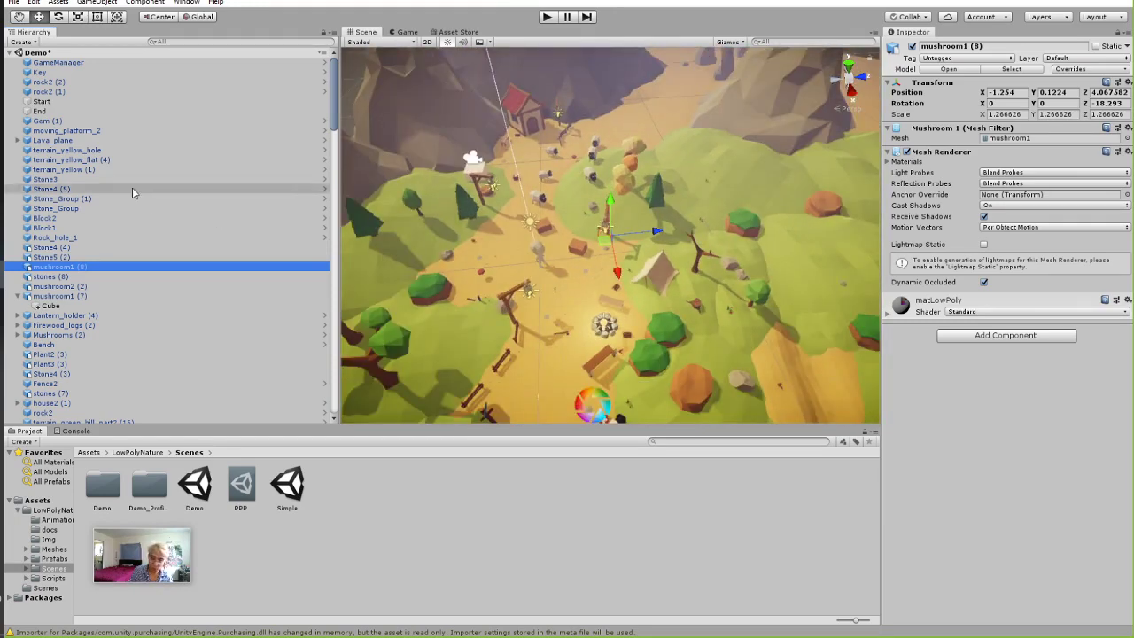
{"action": "scroll", "coordinate": [157, 256], "scroll_direction": "down", "scroll_amount": 15}
Check the colliders on Stone5 (1) and terrain_green_hill_part2, then open the Simple scene.
{"action": "left_click", "coordinate": [97, 317]}
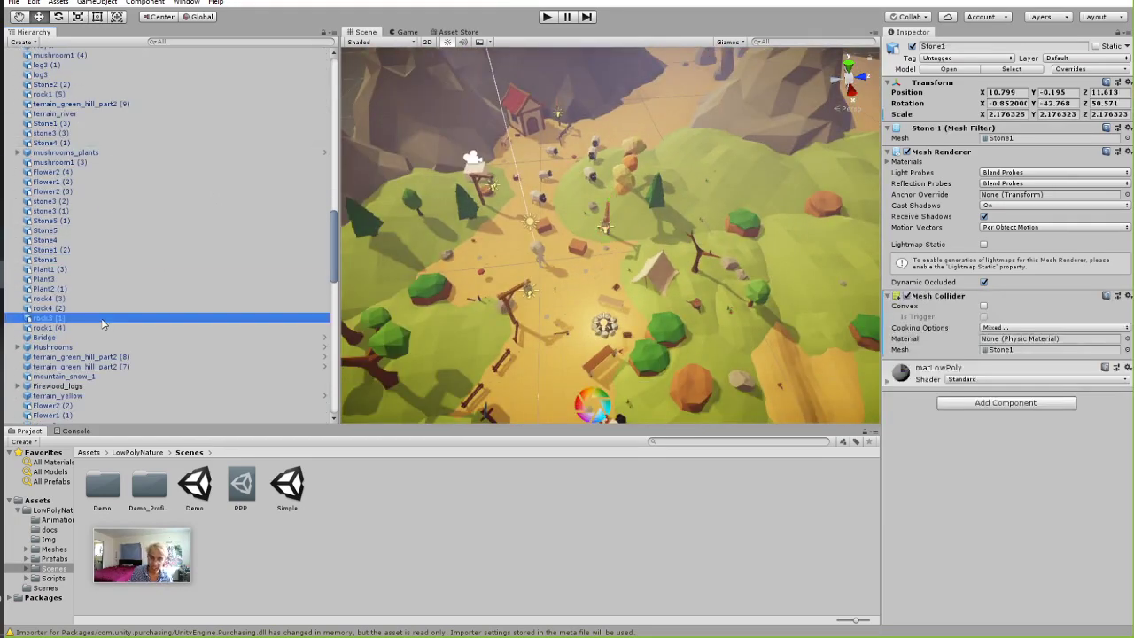
{"action": "left_click", "coordinate": [107, 221]}
{"action": "scroll", "coordinate": [115, 248], "scroll_direction": "up", "scroll_amount": 12}
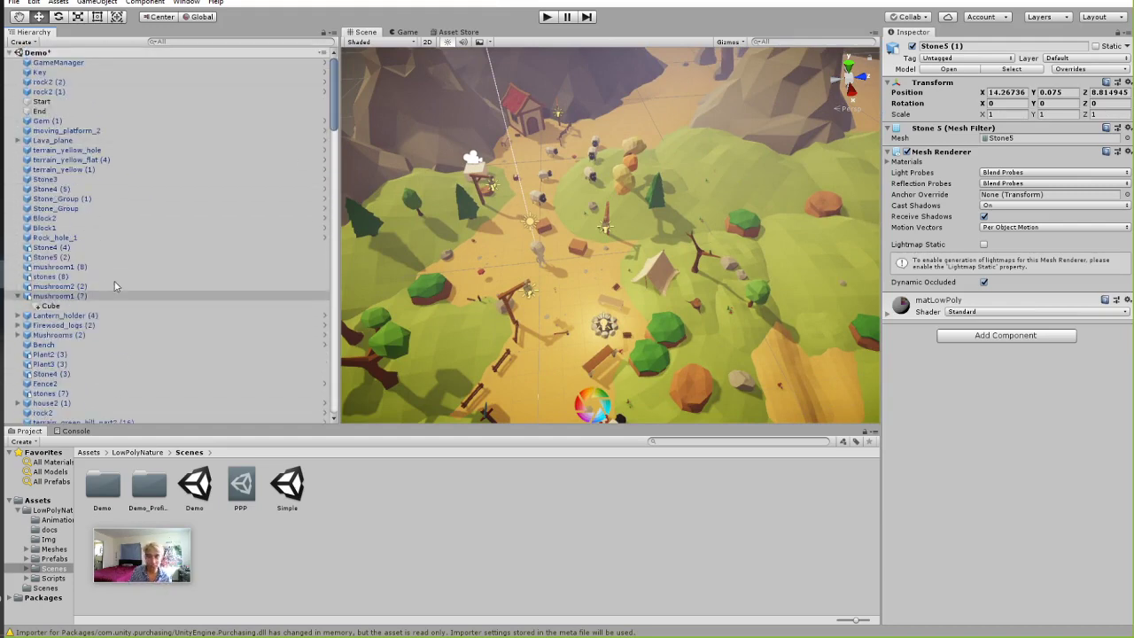
{"action": "scroll", "coordinate": [106, 248], "scroll_direction": "down", "scroll_amount": 15}
{"action": "left_click", "coordinate": [62, 108]}
{"action": "scroll", "coordinate": [53, 266], "scroll_direction": "down", "scroll_amount": 5}
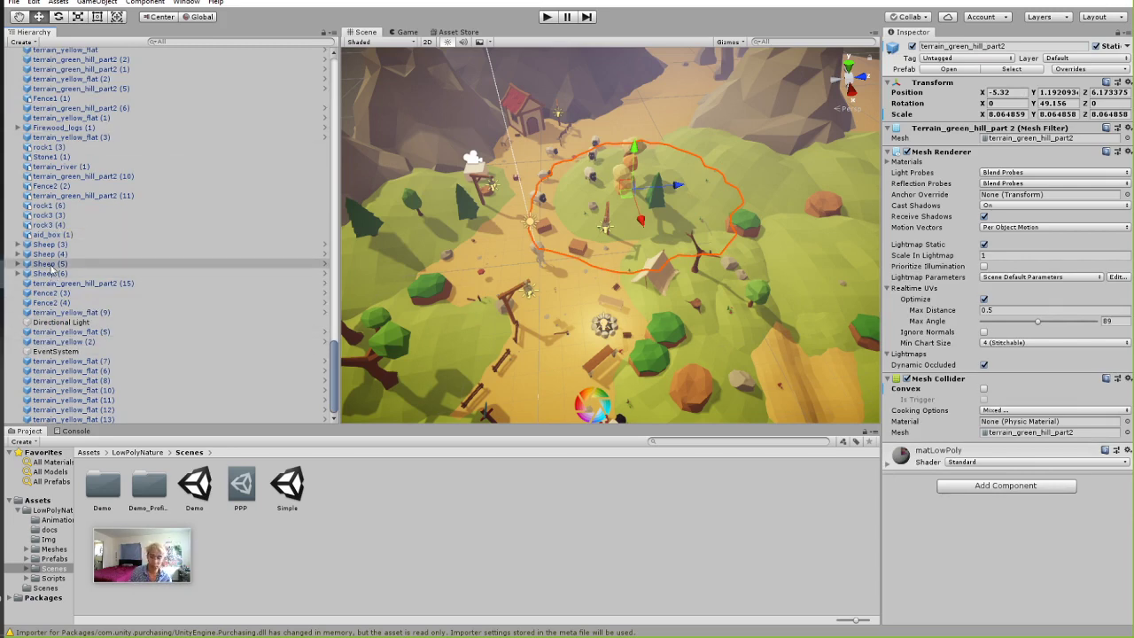
{"action": "left_click", "coordinate": [310, 553]}
{"action": "left_click_drag", "start_coordinate": [138, 556], "coordinate": [1027, 255]}
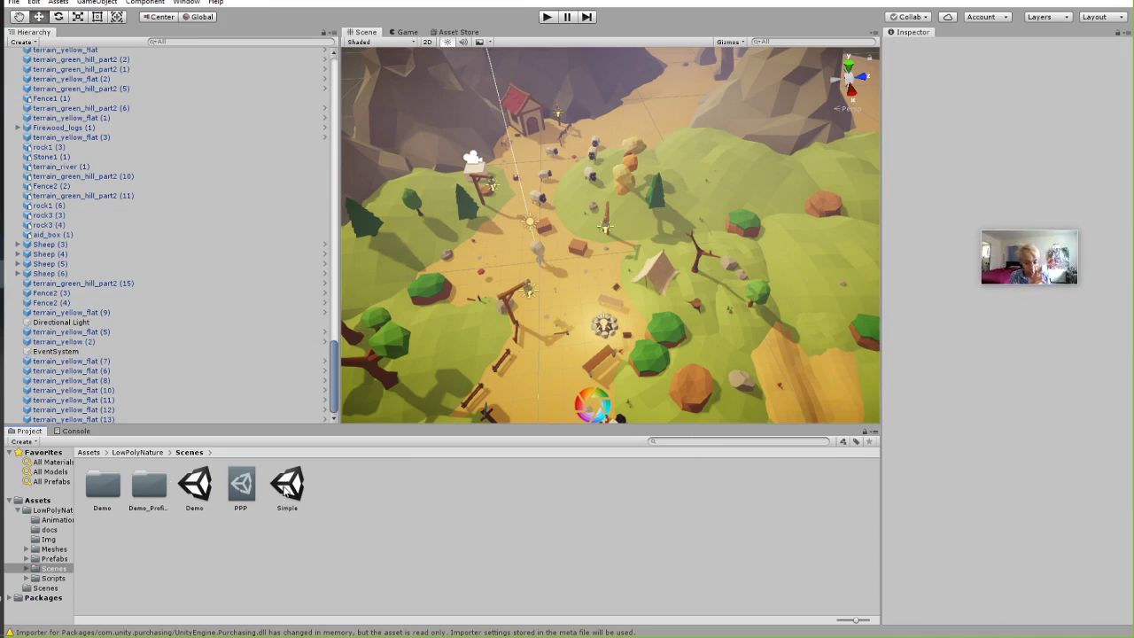
{"action": "double_click", "coordinate": [284, 489]}
Answer the save prompt to load the Simple scene and orbit around the island.
{"action": "left_click", "coordinate": [613, 337]}
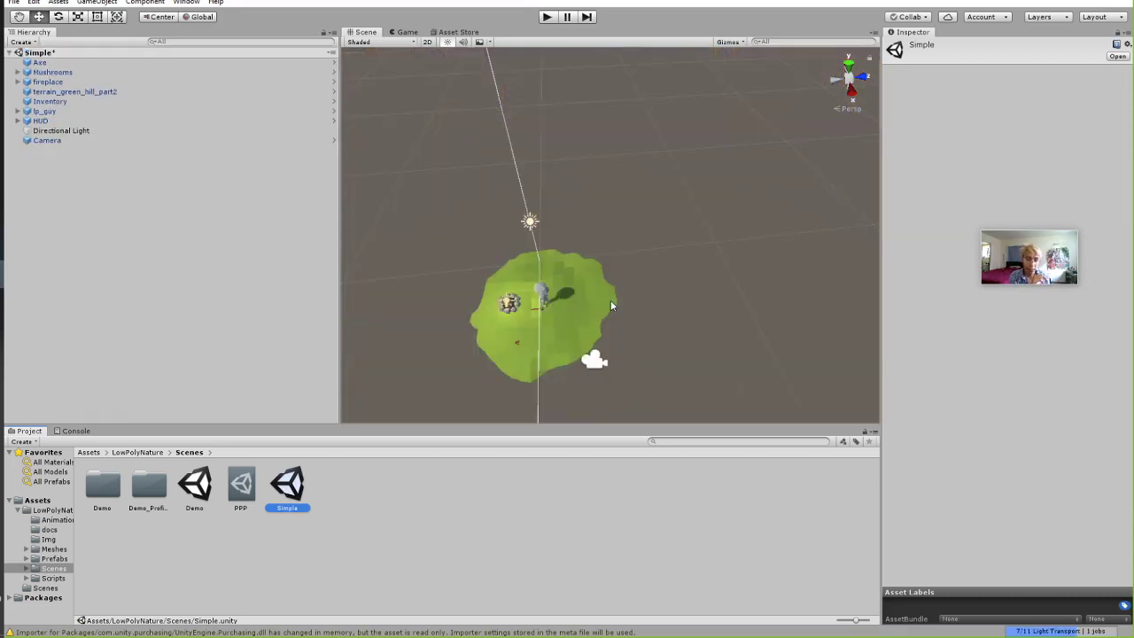
{"action": "scroll", "coordinate": [611, 306], "scroll_direction": "up", "scroll_amount": 10}
{"action": "right_click_drag", "start_coordinate": [668, 340], "coordinate": [574, 321]}
{"action": "middle_click_drag", "start_coordinate": [573, 321], "coordinate": [551, 235]}
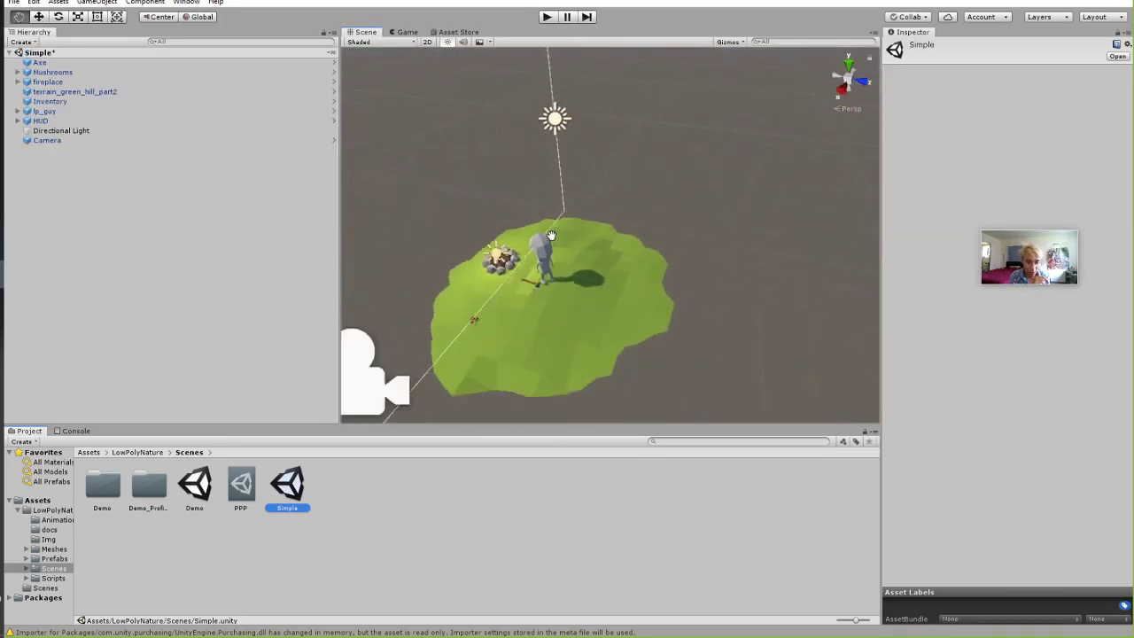
{"action": "right_click_drag", "start_coordinate": [551, 235], "coordinate": [544, 316]}
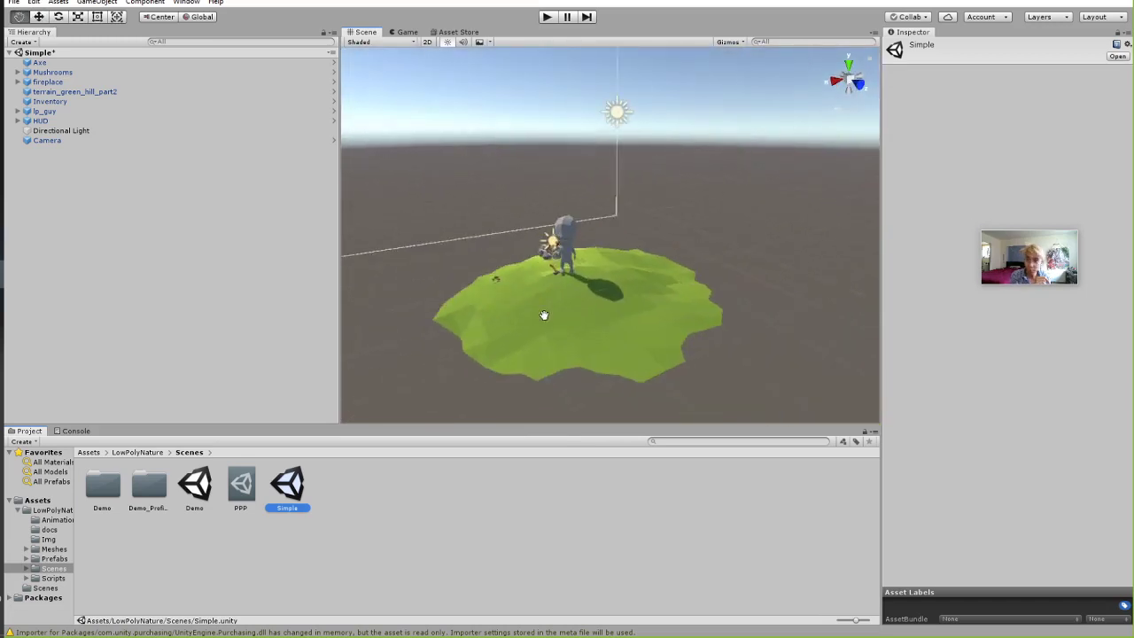
{"action": "middle_click_drag", "start_coordinate": [544, 316], "coordinate": [474, 314]}
Inspect lp_guy, Camera, Directional Light and HUD, then switch to the Game view.
{"action": "left_click", "coordinate": [55, 112]}
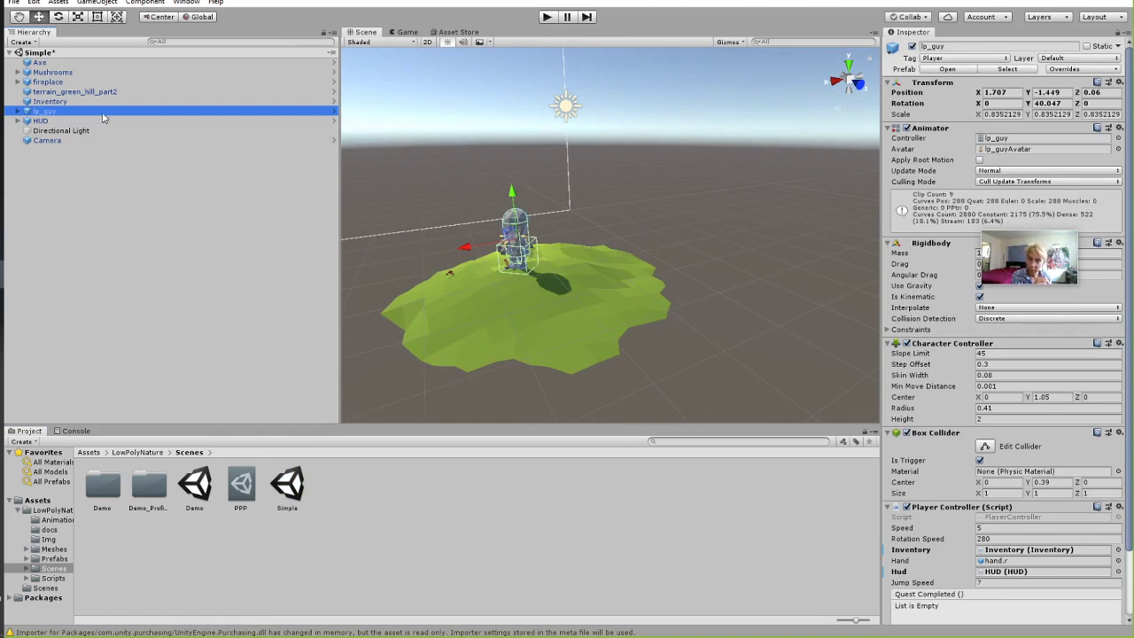
{"action": "key", "text": "Down"}
{"action": "key", "text": "Down"}
{"action": "key", "text": "Down"}
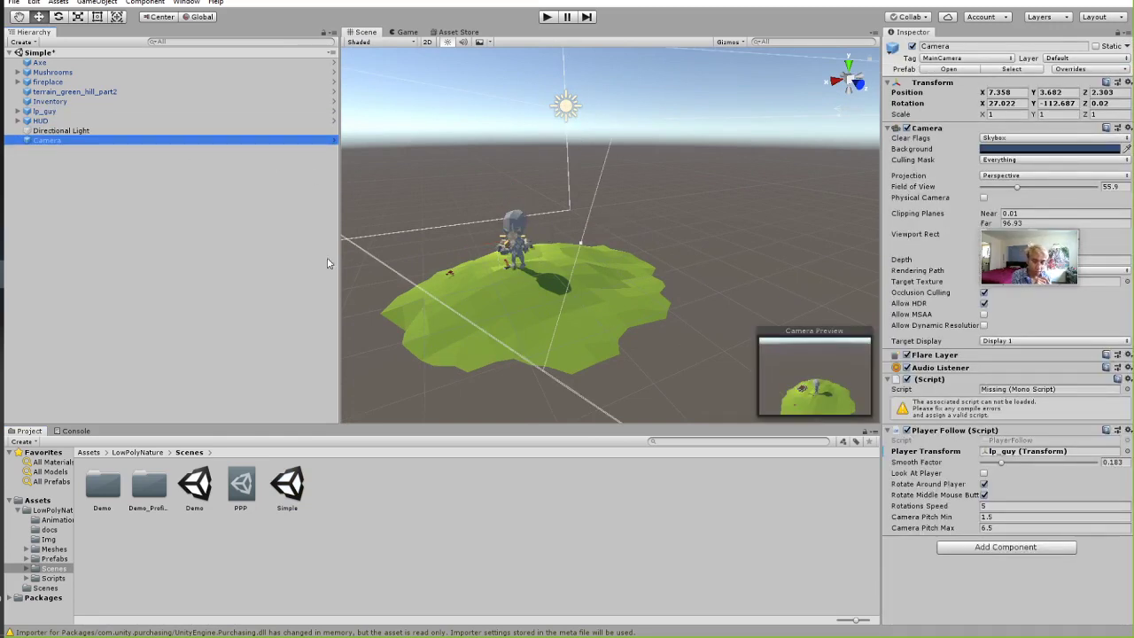
{"action": "left_click", "coordinate": [68, 130]}
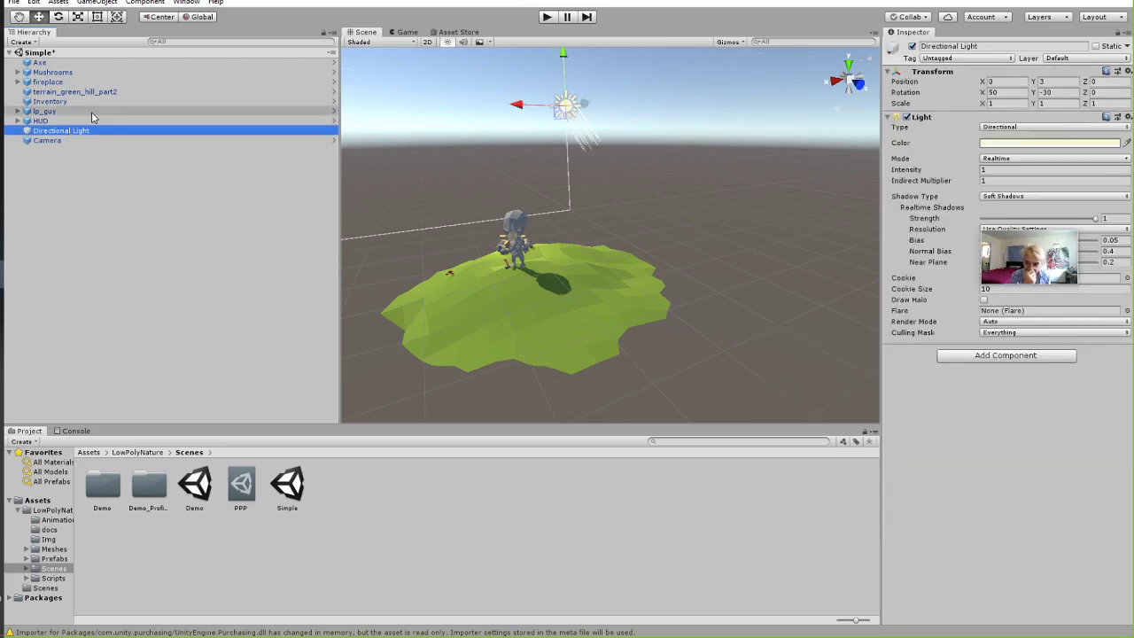
{"action": "left_click", "coordinate": [70, 120]}
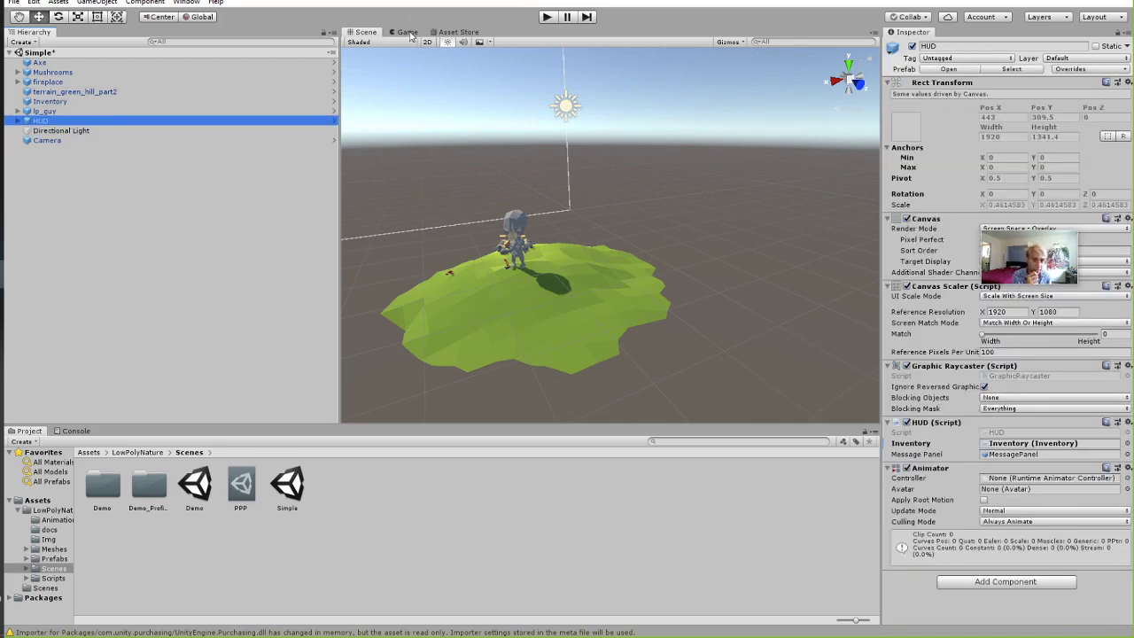
{"action": "left_click", "coordinate": [407, 32]}
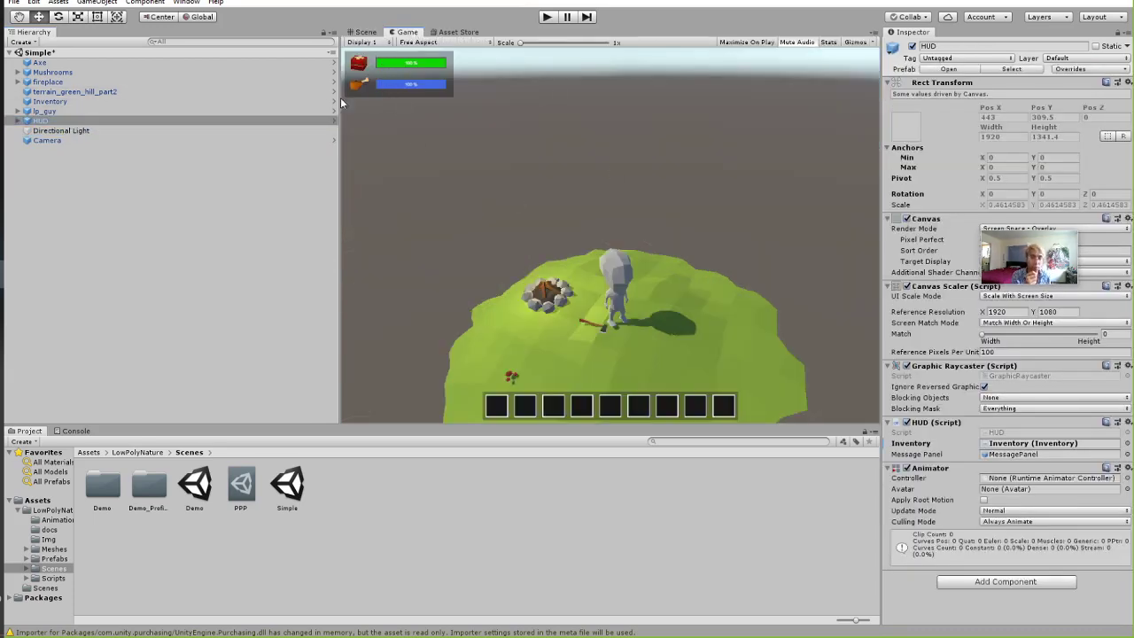
Narrow the Hierarchy to enlarge the Scene view and look down at the island.
{"action": "left_click_drag", "start_coordinate": [341, 104], "coordinate": [270, 99]}
{"action": "left_click", "coordinate": [72, 81]}
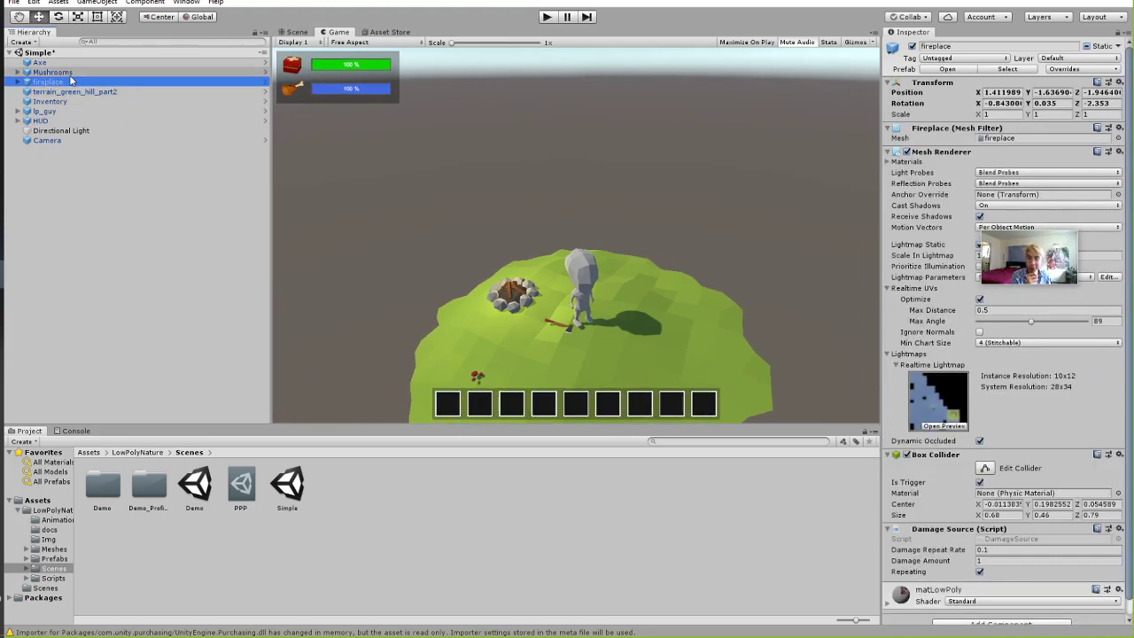
{"action": "left_click", "coordinate": [53, 72]}
{"action": "left_click", "coordinate": [293, 32]}
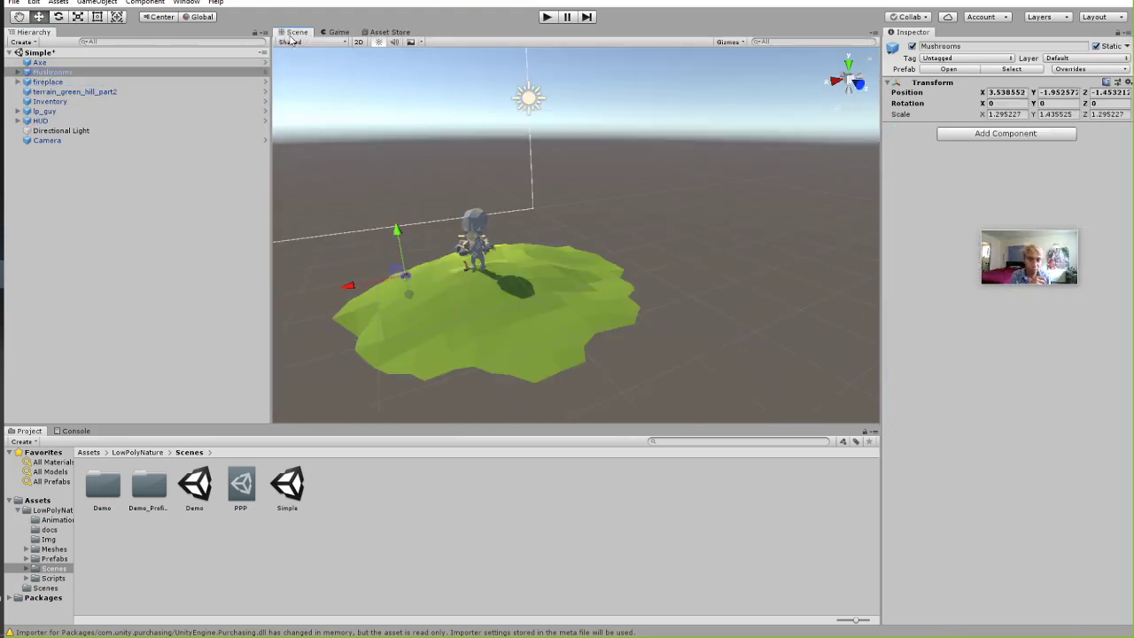
{"action": "right_click_drag", "start_coordinate": [443, 220], "coordinate": [496, 260]}
{"action": "middle_click_drag", "start_coordinate": [498, 262], "coordinate": [652, 243]}
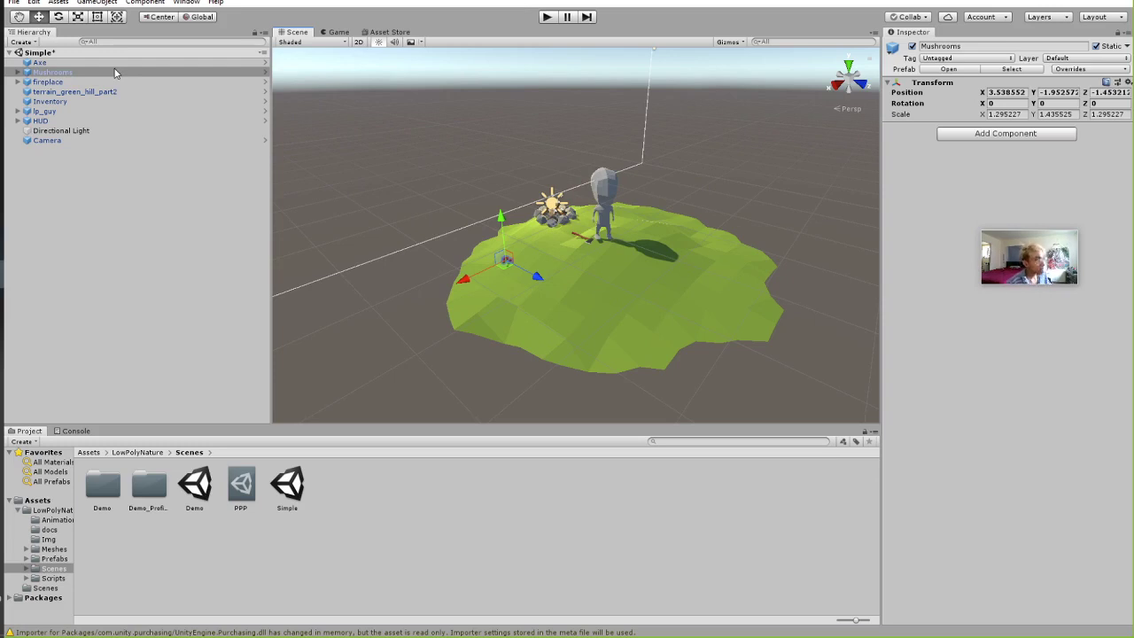
Expand HUD to show EventSystem, MessagePanel, InventoryPanel and Bars_Panel, then compare Game and Scene views.
{"action": "left_click", "coordinate": [18, 120]}
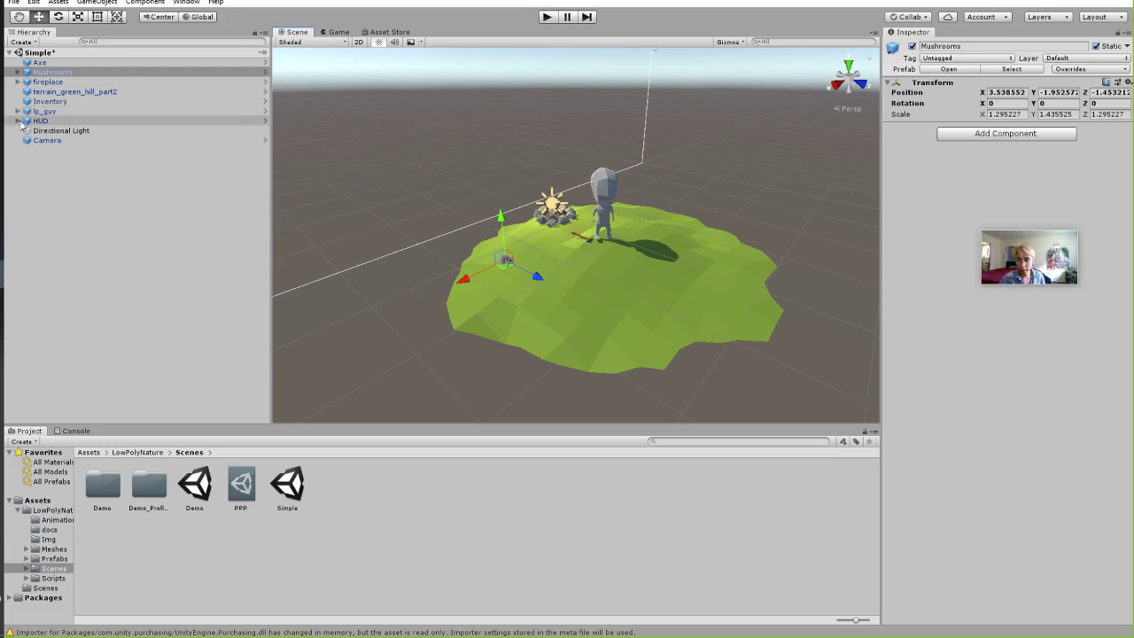
{"action": "left_click", "coordinate": [38, 122]}
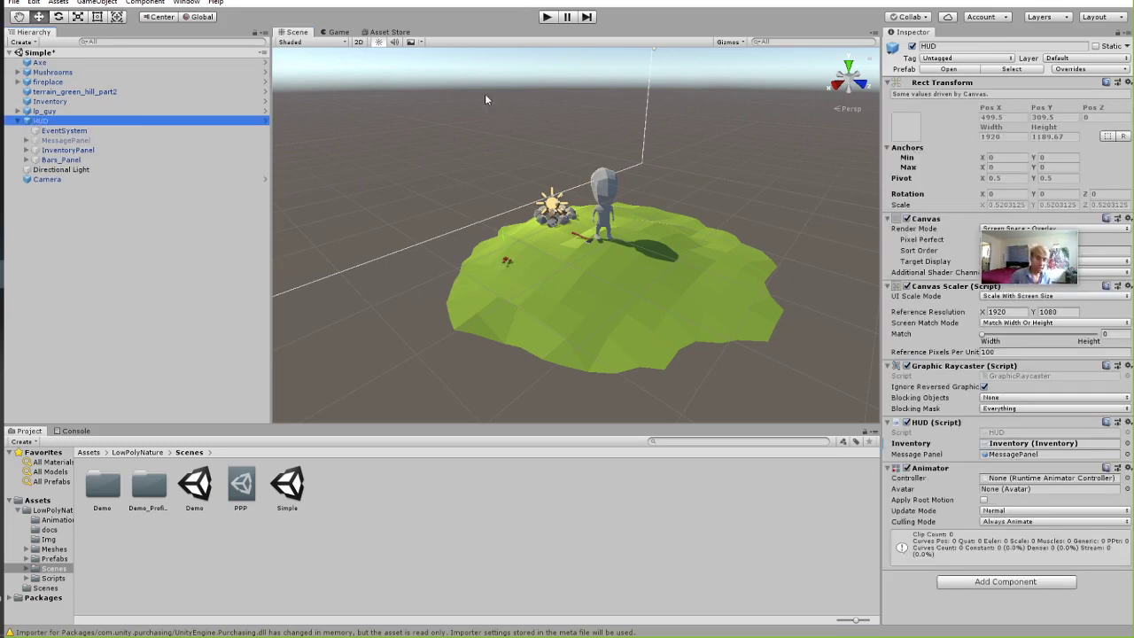
{"action": "scroll", "coordinate": [501, 263], "scroll_direction": "down", "scroll_amount": 5}
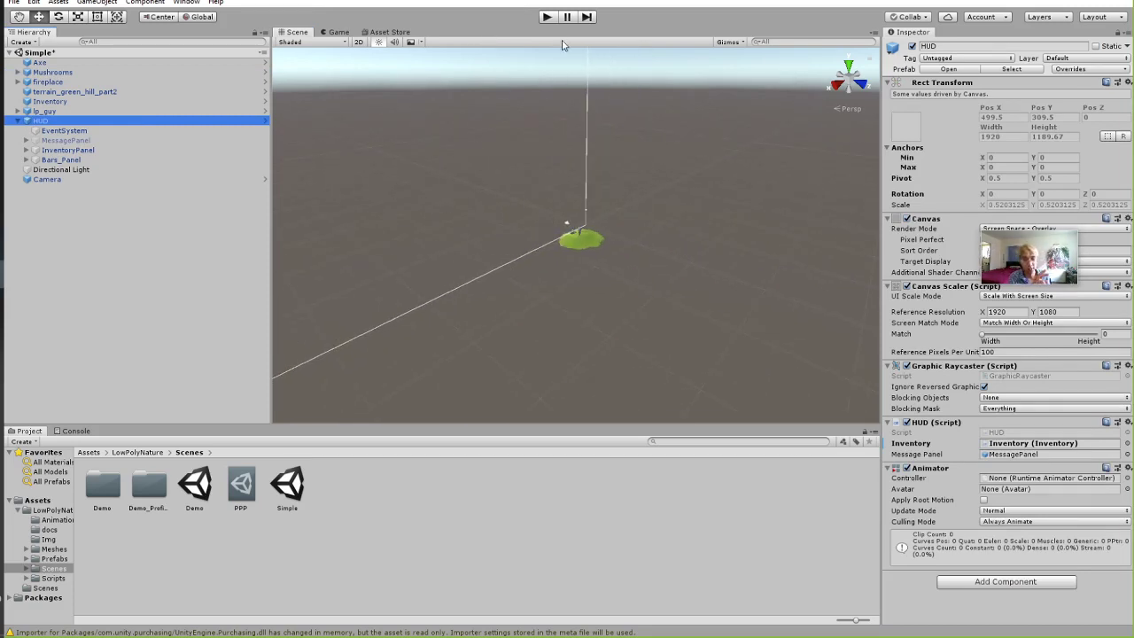
{"action": "left_click", "coordinate": [338, 32]}
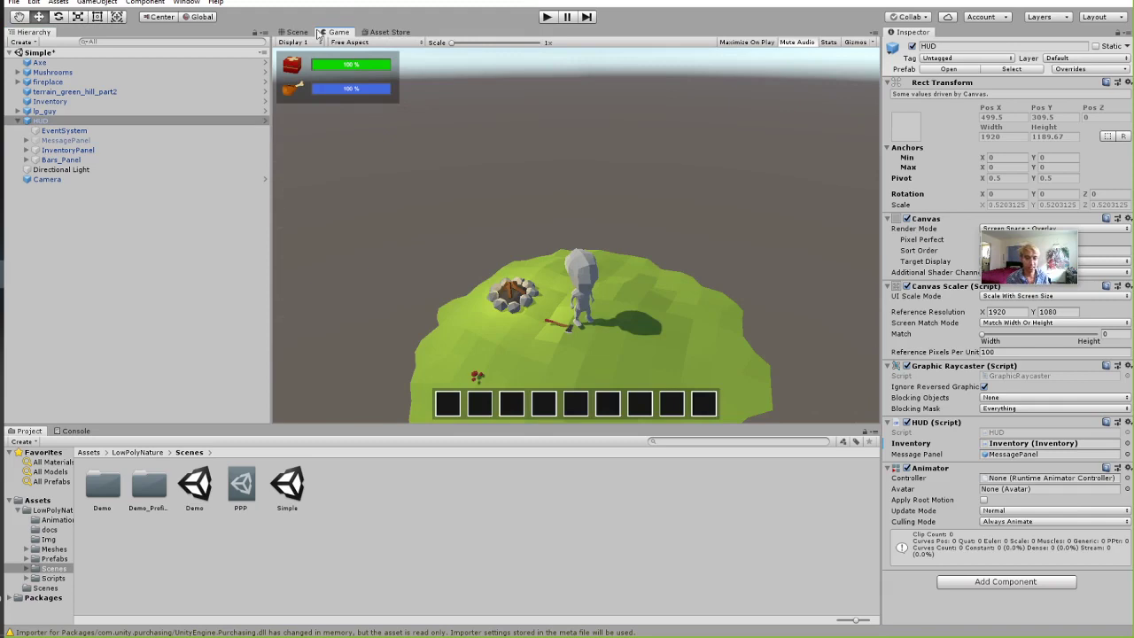
{"action": "left_click", "coordinate": [302, 32]}
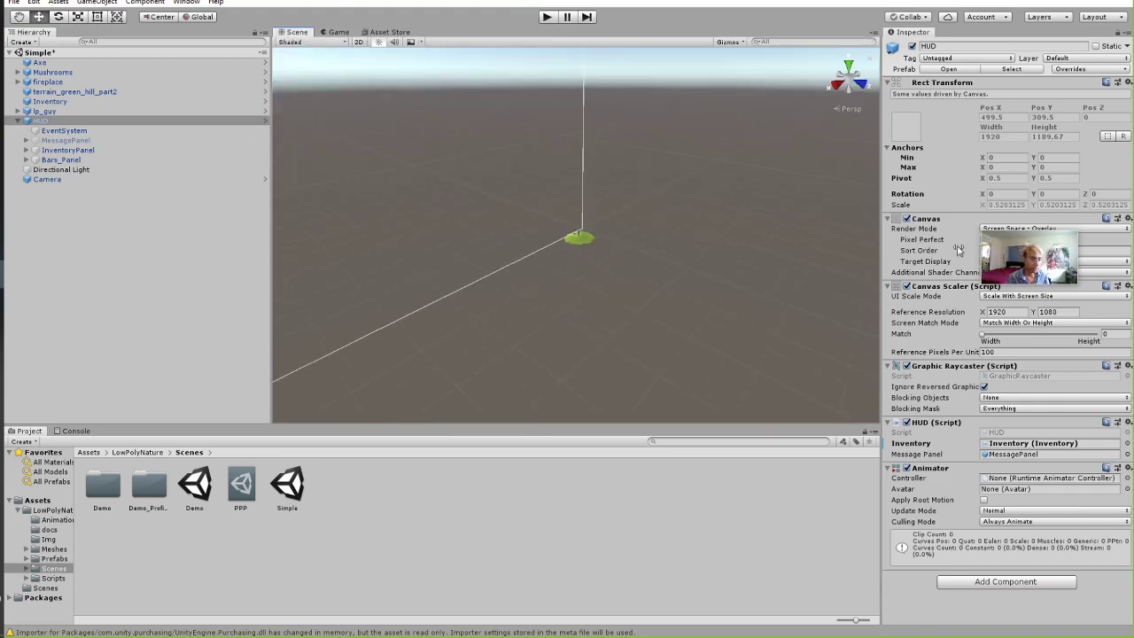
Frame the HUD canvas head-on in the Scene view.
{"action": "double_click", "coordinate": [189, 122]}
{"action": "right_click_drag", "start_coordinate": [725, 260], "coordinate": [585, 262]}
{"action": "middle_click_drag", "start_coordinate": [674, 314], "coordinate": [367, 185]}
{"action": "right_click_drag", "start_coordinate": [530, 227], "coordinate": [577, 253]}
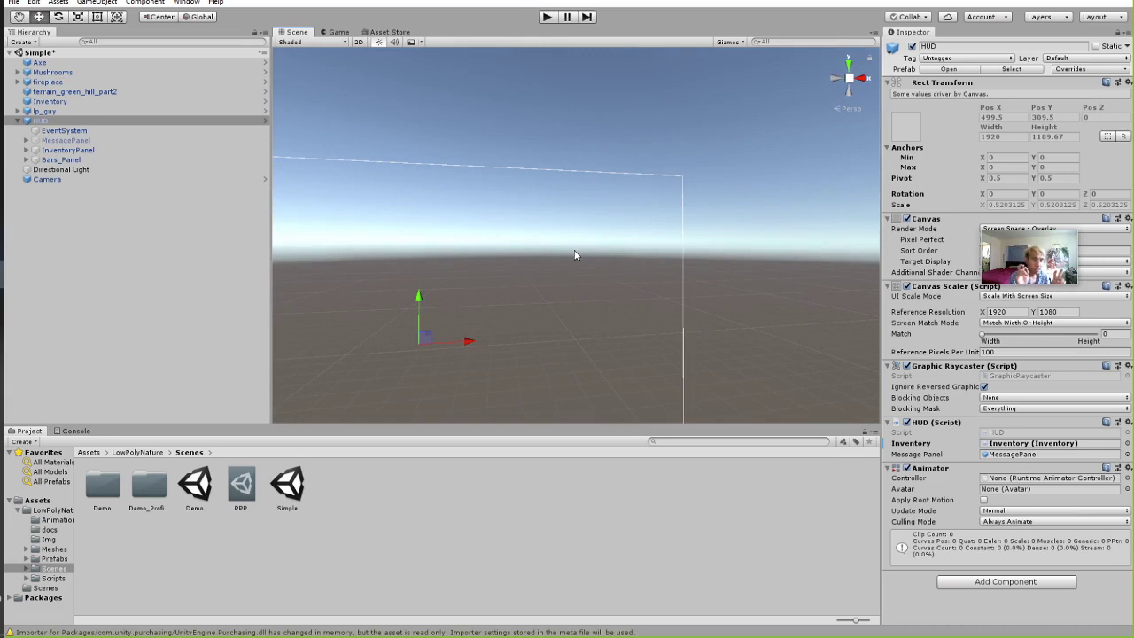
{"action": "key", "text": "f"}
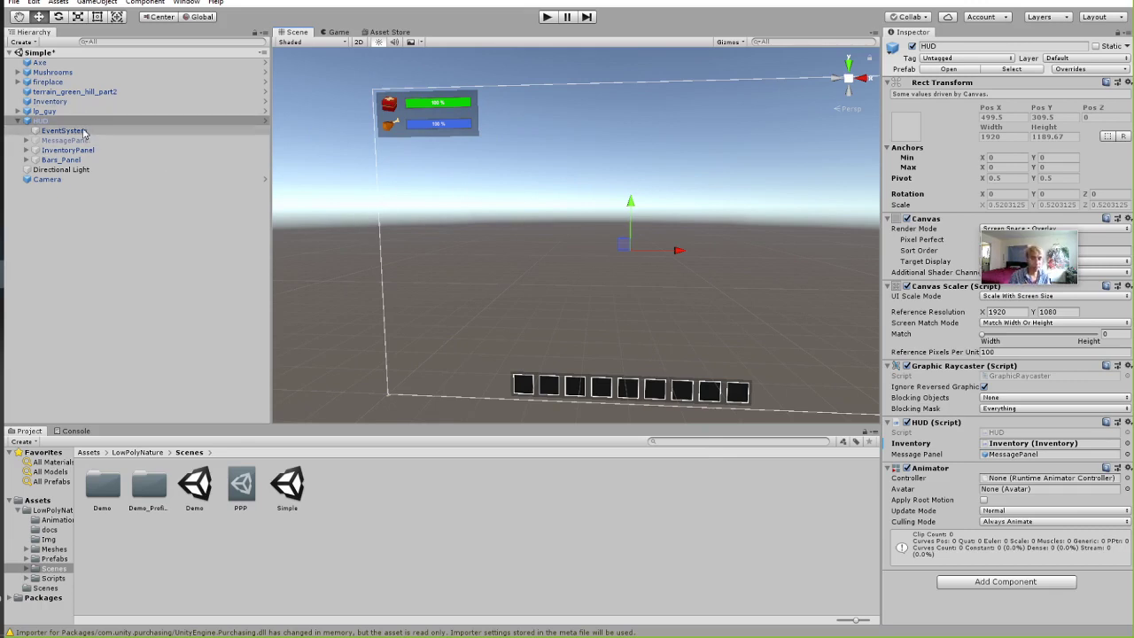
Preview the HUD in the Game view, then delete the HUD object.
{"action": "left_click", "coordinate": [44, 112]}
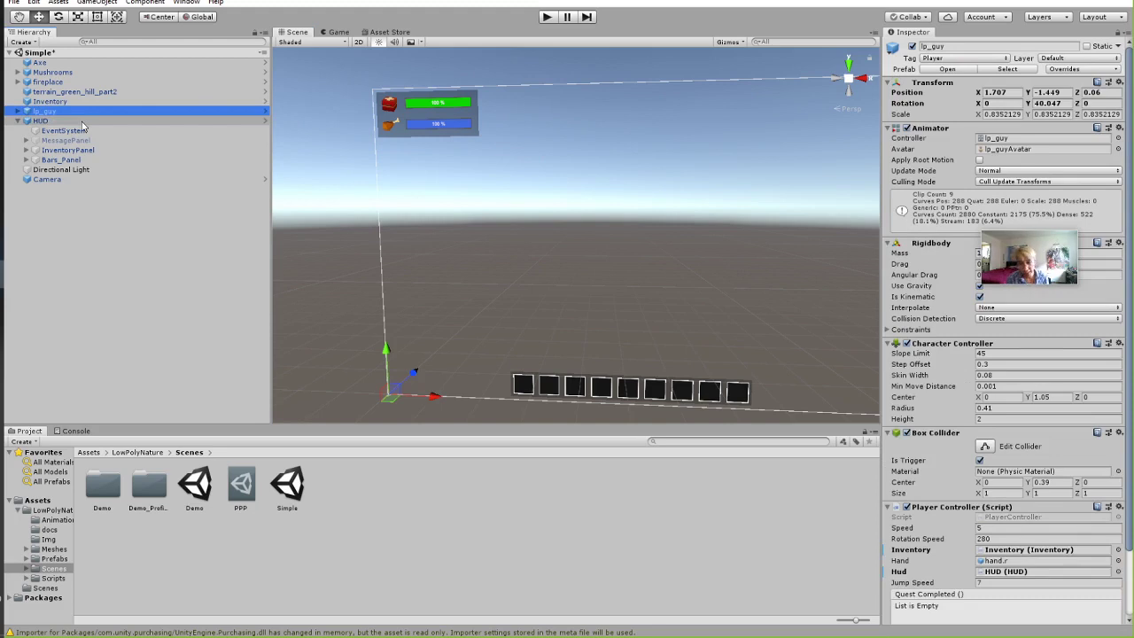
{"action": "left_click", "coordinate": [82, 123]}
{"action": "left_click", "coordinate": [344, 32]}
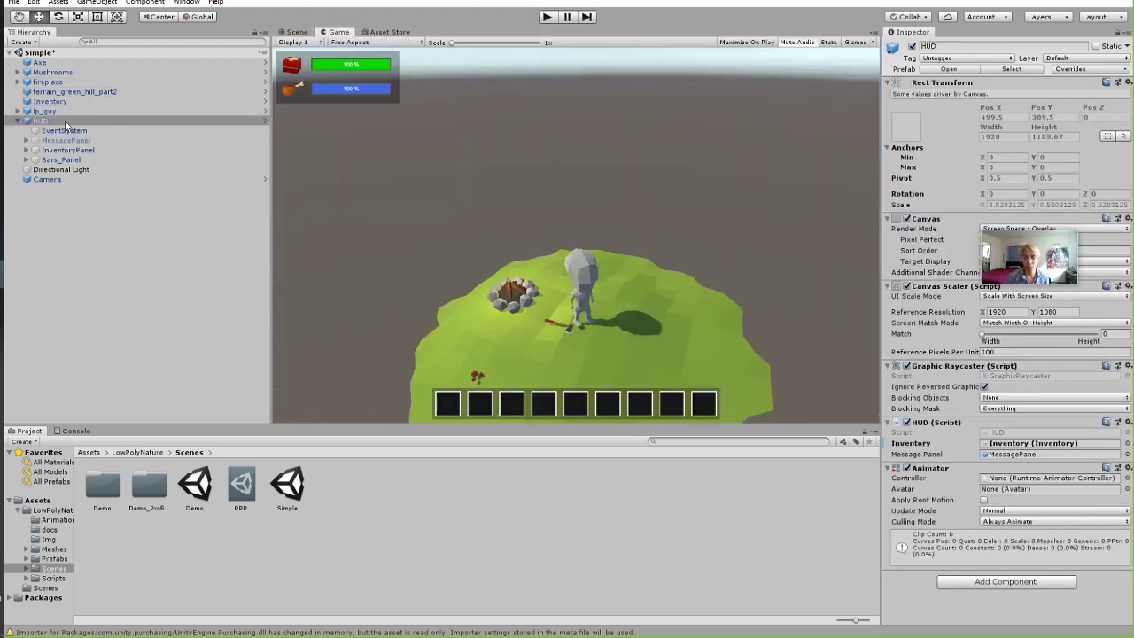
{"action": "left_click", "coordinate": [77, 119]}
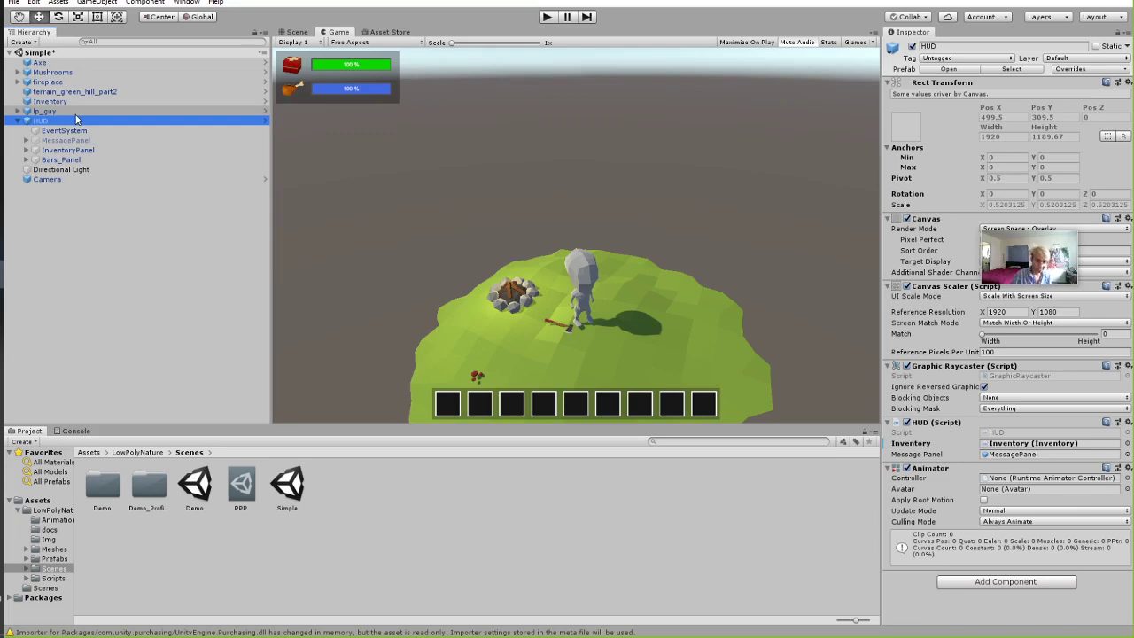
{"action": "left_click", "coordinate": [55, 113]}
{"action": "left_click", "coordinate": [47, 122]}
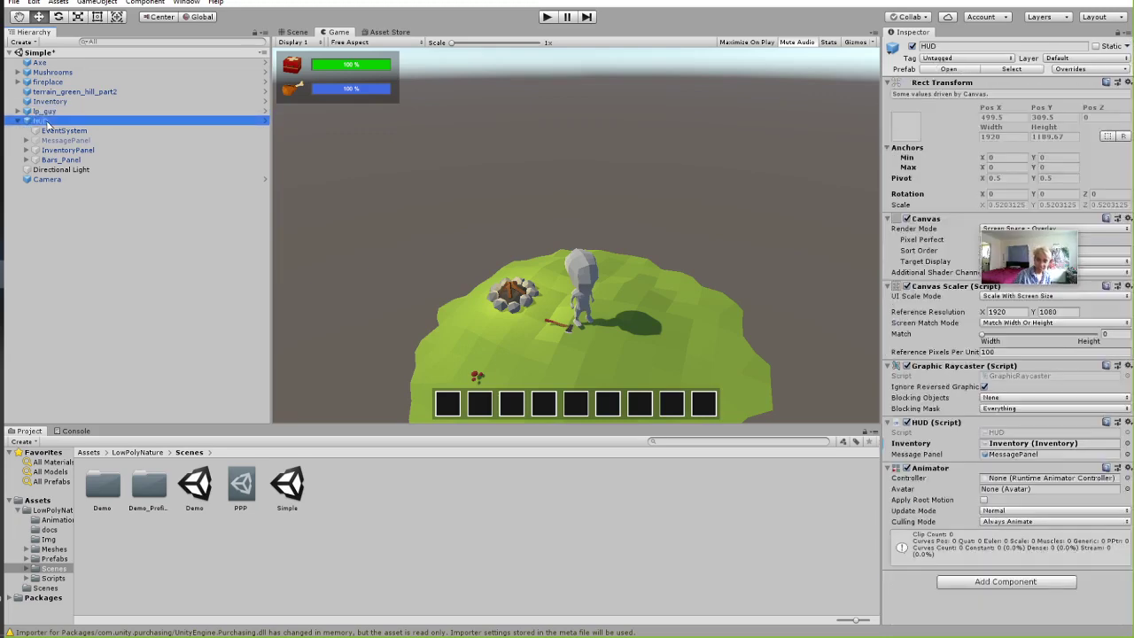
{"action": "key", "text": "Delete"}
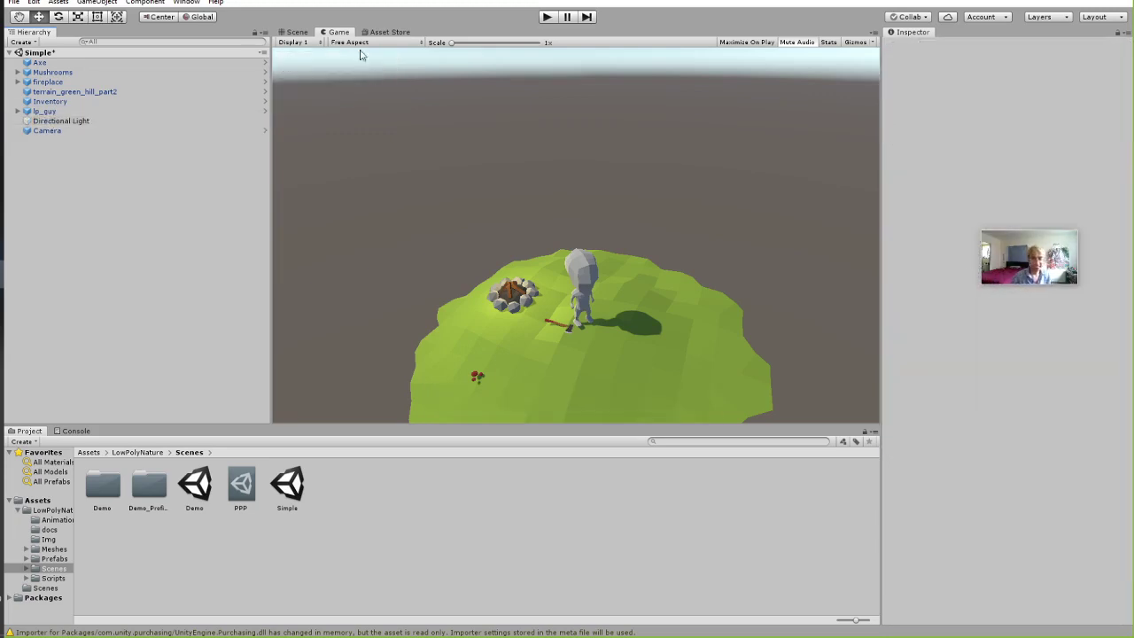
Inspect the Inventory object and lp_guy's Player Controller settings, including Jump Speed.
{"action": "left_click", "coordinate": [70, 102]}
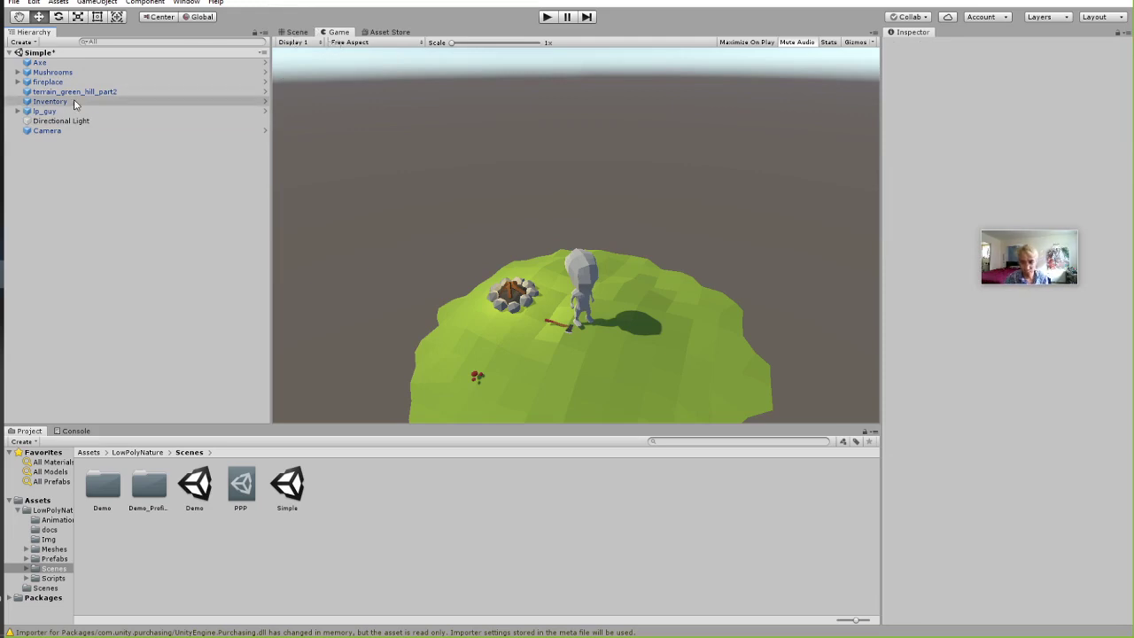
{"action": "left_click", "coordinate": [65, 111]}
{"action": "scroll", "coordinate": [997, 394], "scroll_direction": "down", "scroll_amount": 3}
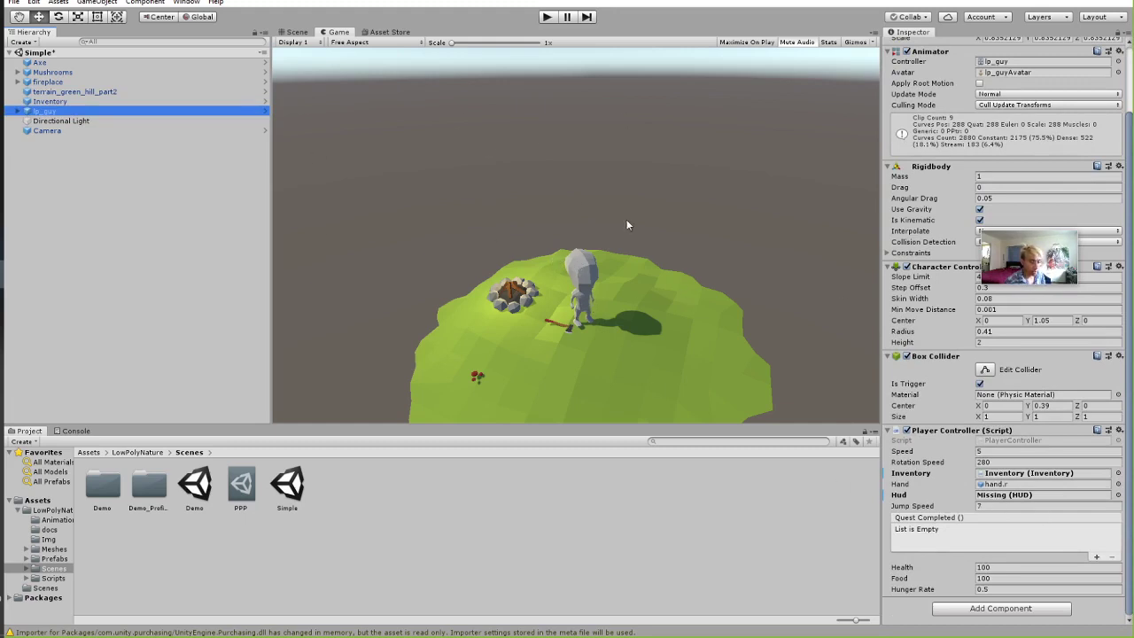
{"action": "left_click", "coordinate": [992, 506]}
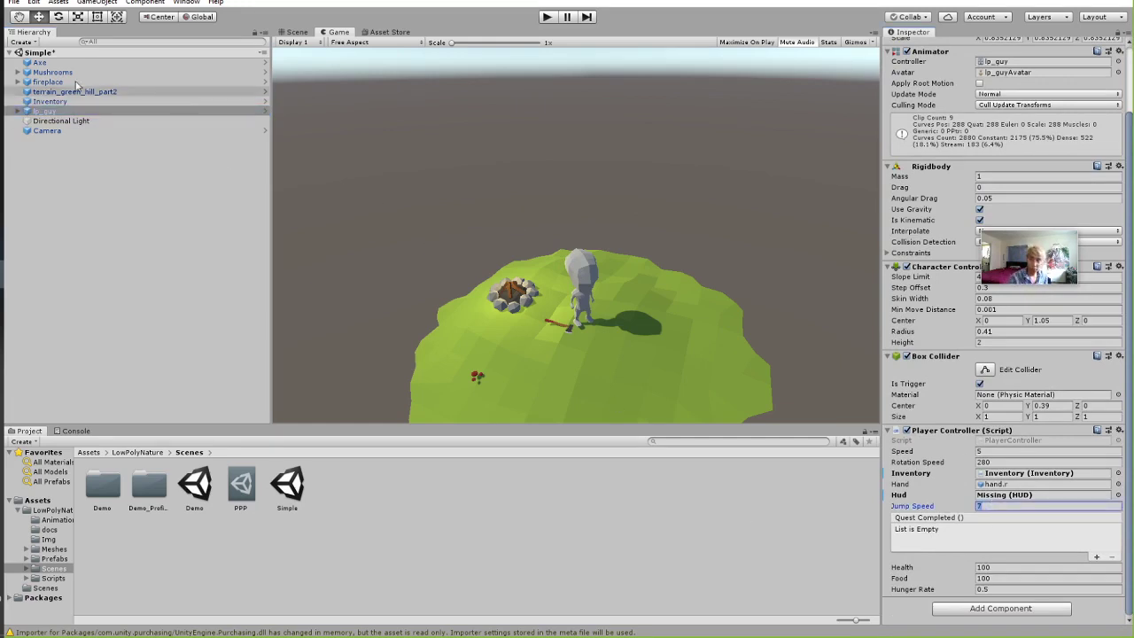
Duplicate lp_guy with Ctrl+D and set the copy's Hunger Rate to 0.
{"action": "left_click", "coordinate": [133, 111]}
{"action": "key", "text": "ctrl+d"}
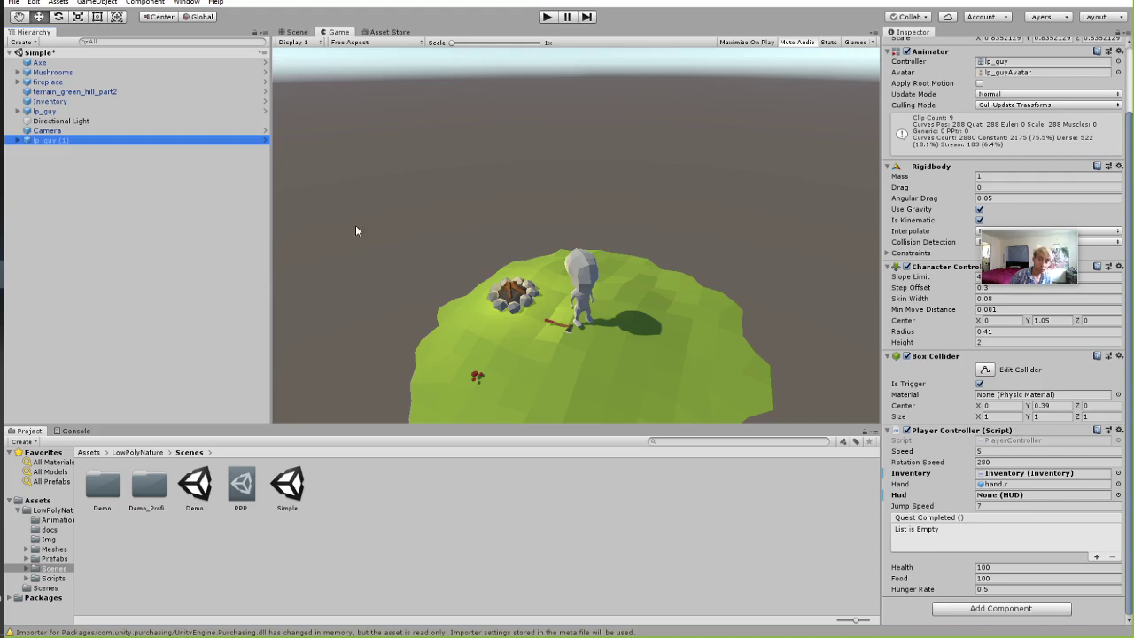
{"action": "left_click", "coordinate": [1002, 589]}
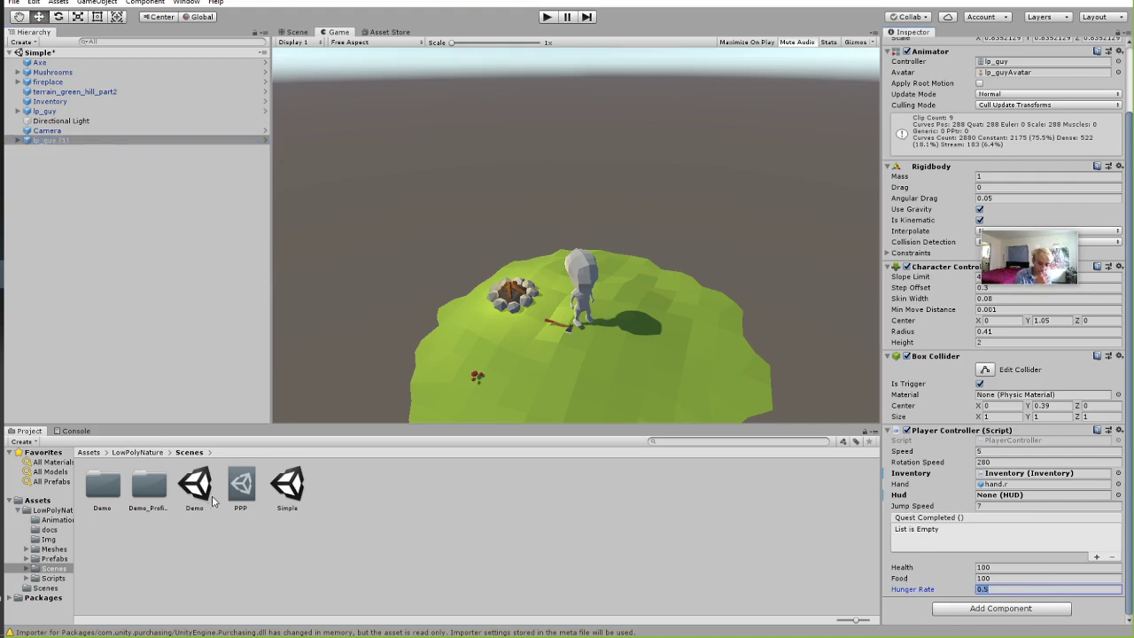
{"action": "left_click", "coordinate": [1014, 589]}
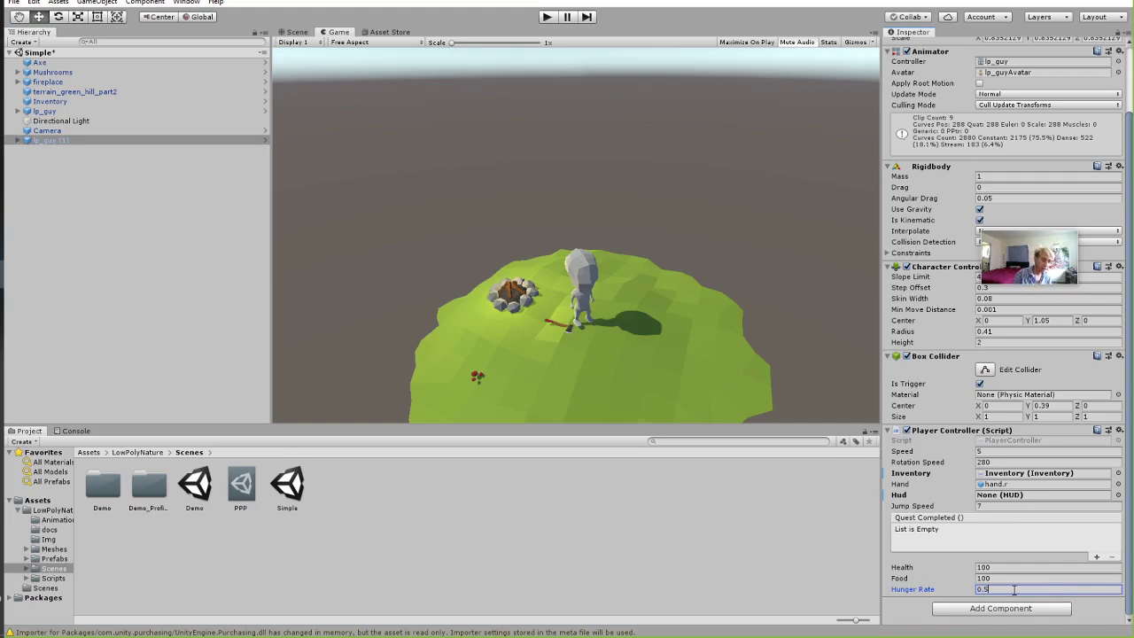
{"action": "key", "text": "BackSpace"}
{"action": "key", "text": "BackSpace"}
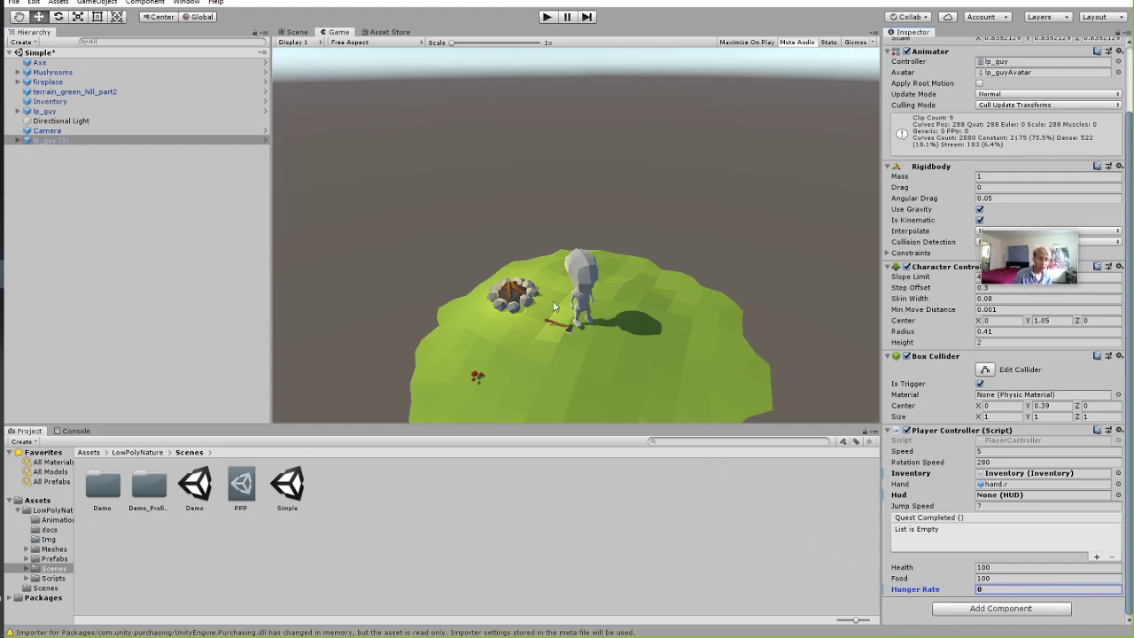
{"action": "left_click", "coordinate": [98, 172]}
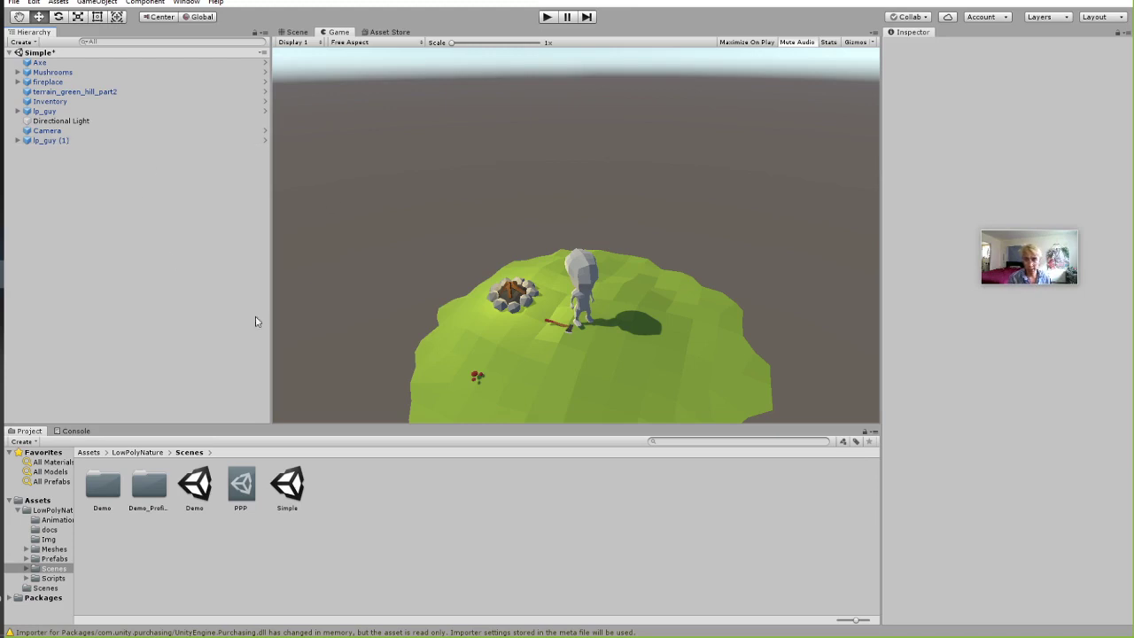
Save the scene as 'adventure' in the Assets/Scenes folder.
{"action": "left_click", "coordinate": [14, 3]}
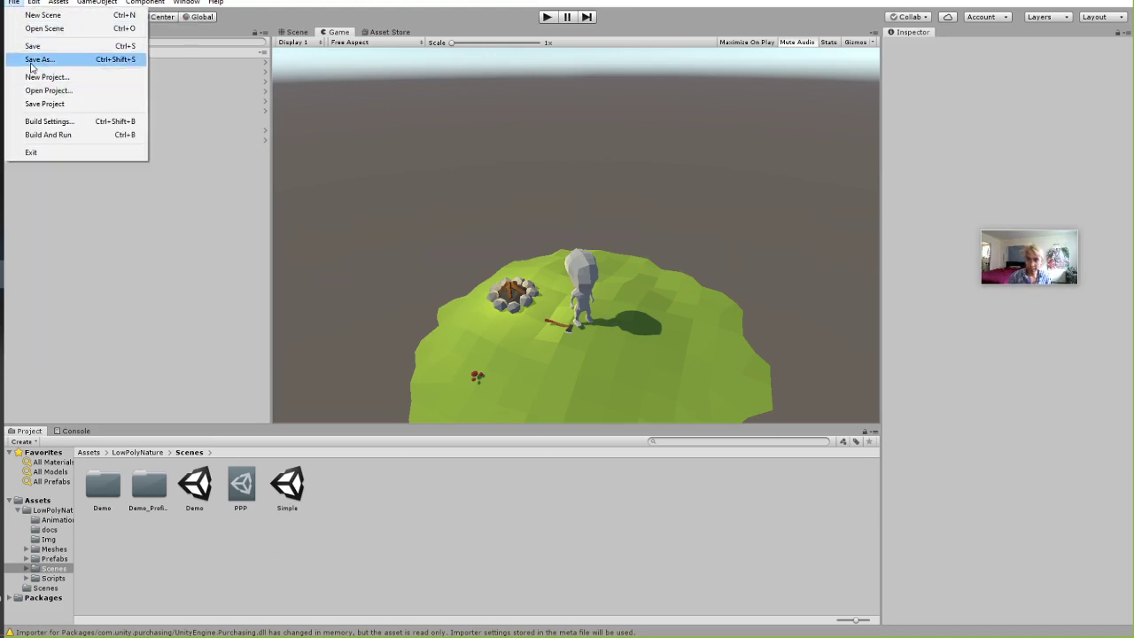
{"action": "left_click", "coordinate": [34, 59]}
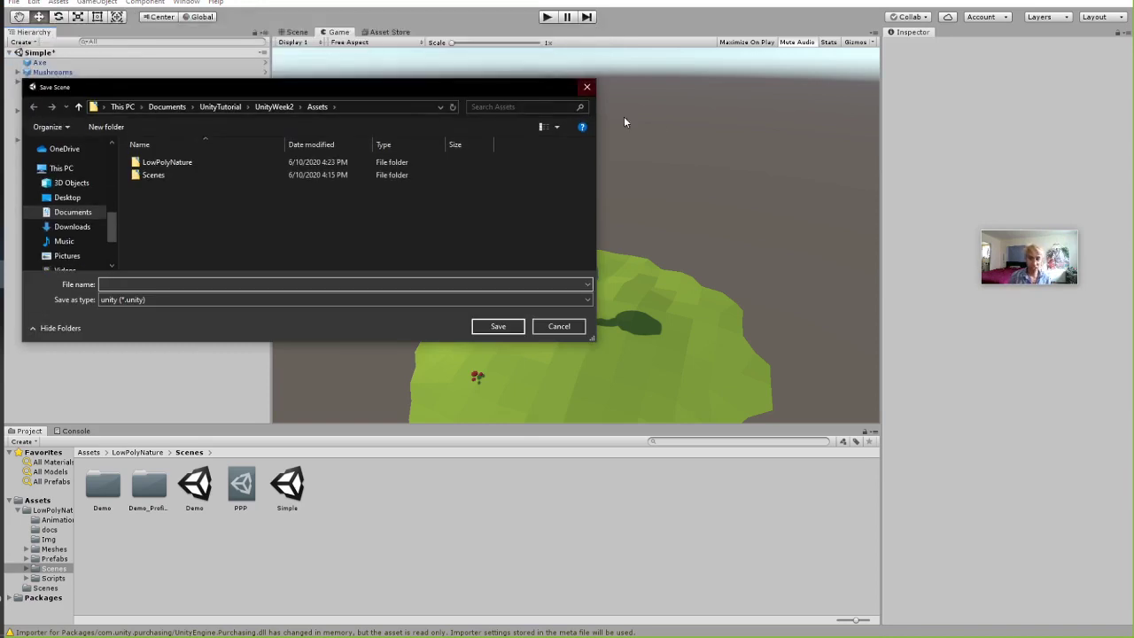
{"action": "key", "text": "Escape"}
{"action": "left_click", "coordinate": [14, 3]}
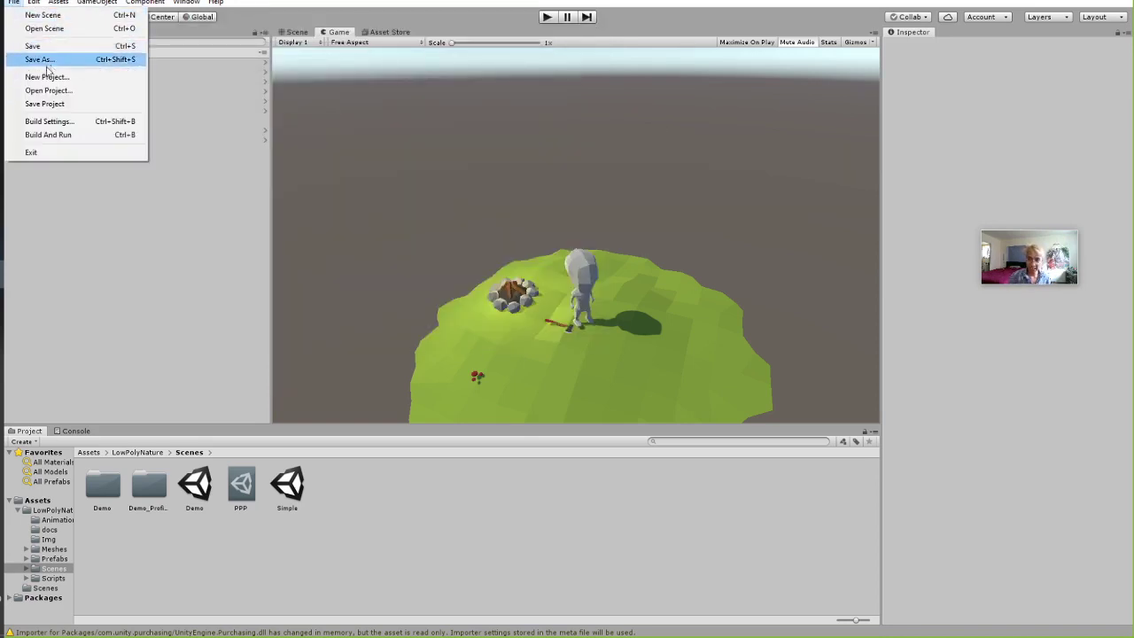
{"action": "left_click", "coordinate": [216, 2]}
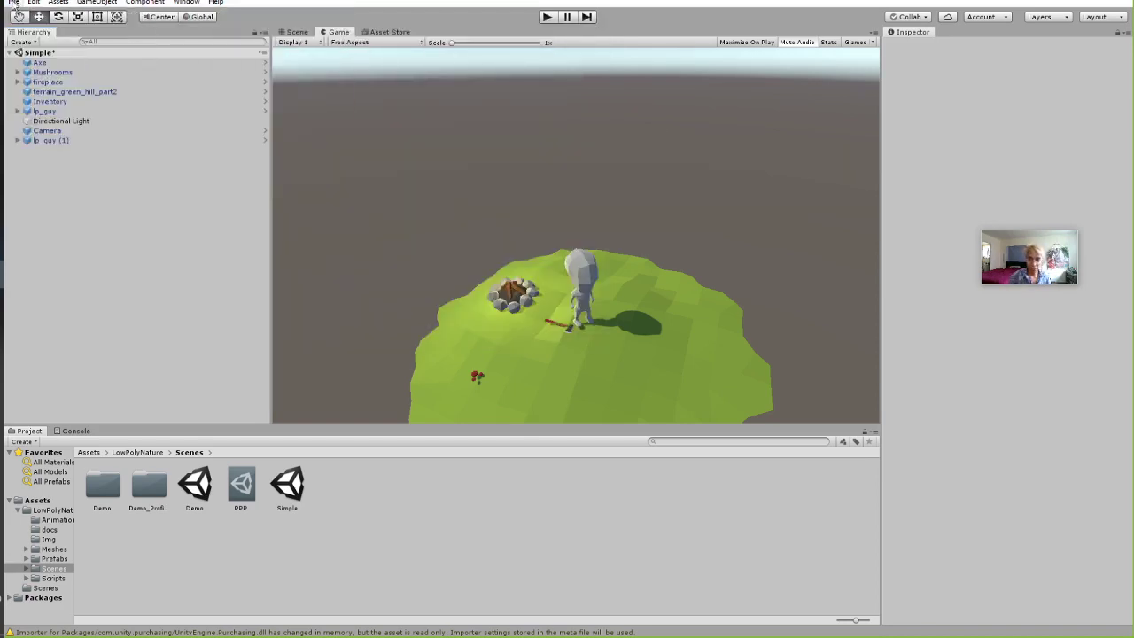
{"action": "left_click", "coordinate": [15, 2]}
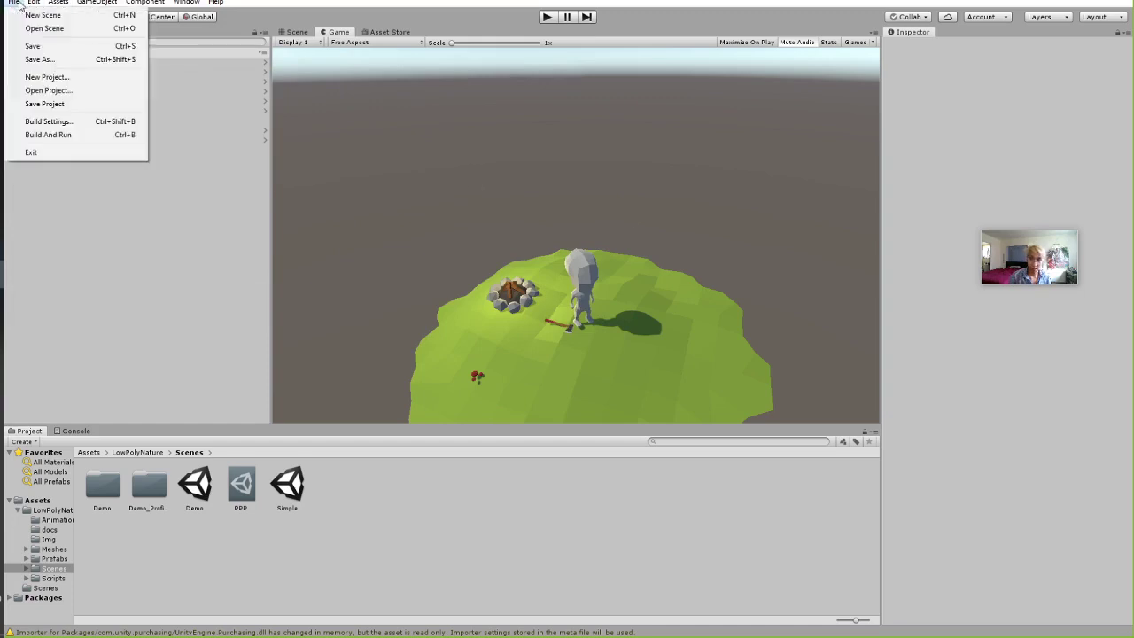
{"action": "left_click", "coordinate": [39, 59]}
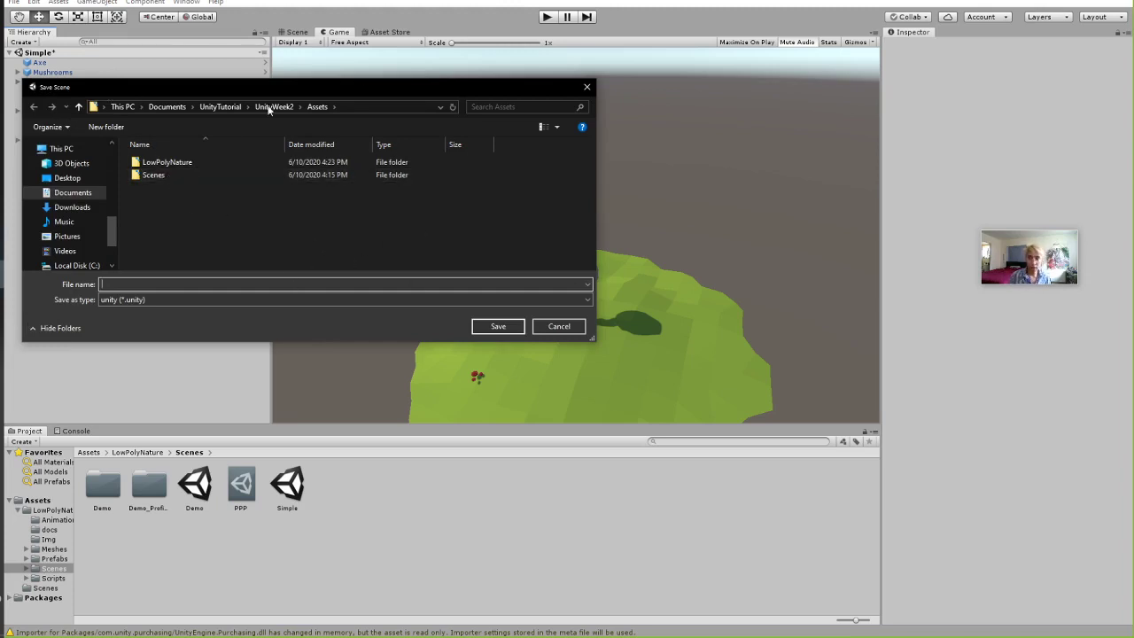
{"action": "left_click", "coordinate": [158, 176]}
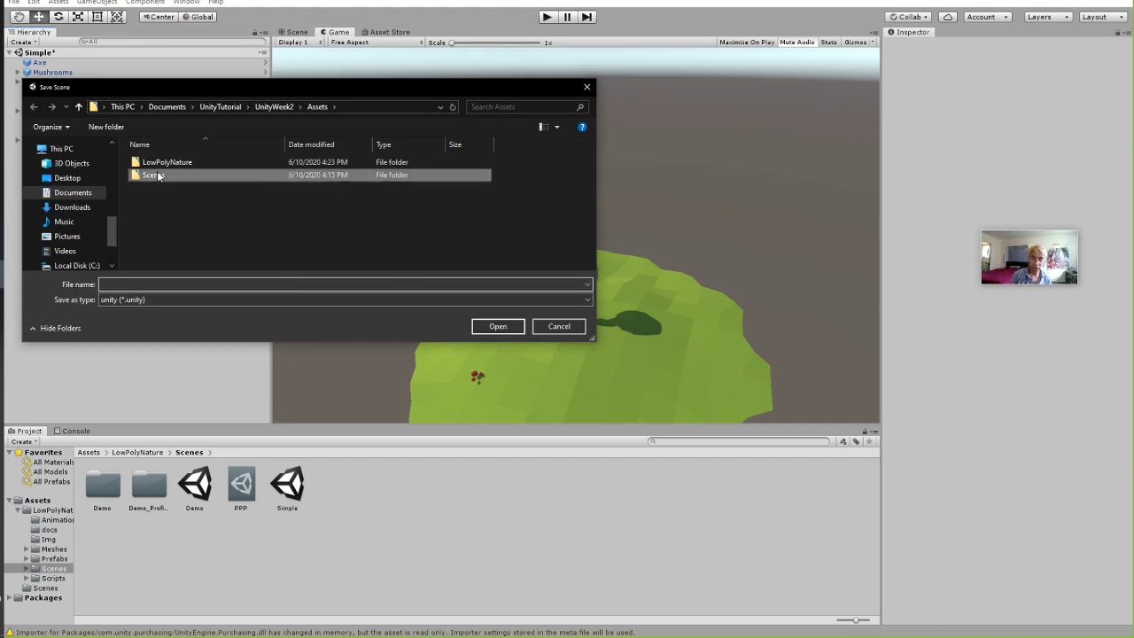
{"action": "double_click", "coordinate": [158, 175]}
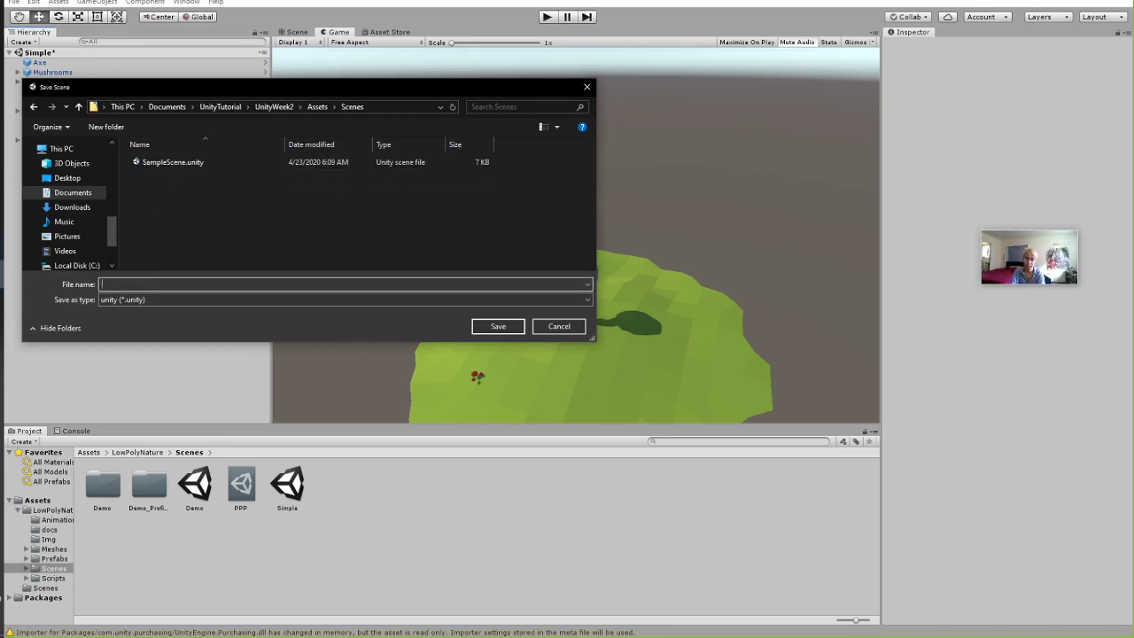
{"action": "left_click", "coordinate": [140, 283]}
{"action": "type", "text": "adventure"}
{"action": "key", "text": "Return"}
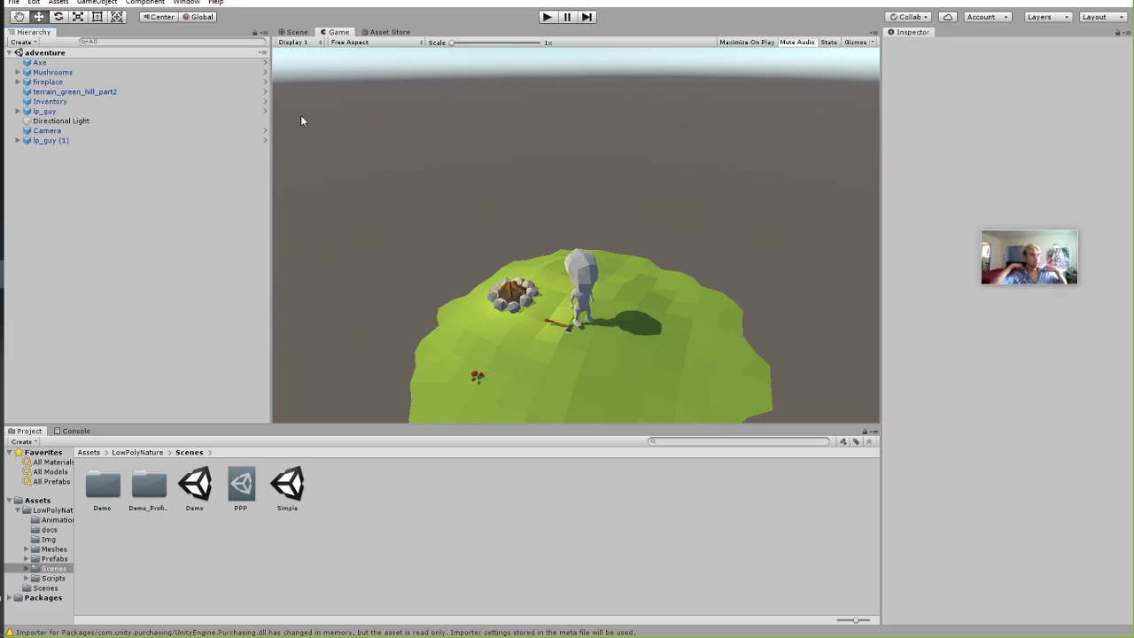
Browse the Project panel to Assets > LowPolyNature > Scenes.
{"action": "left_click", "coordinate": [133, 453]}
{"action": "left_click", "coordinate": [88, 453]}
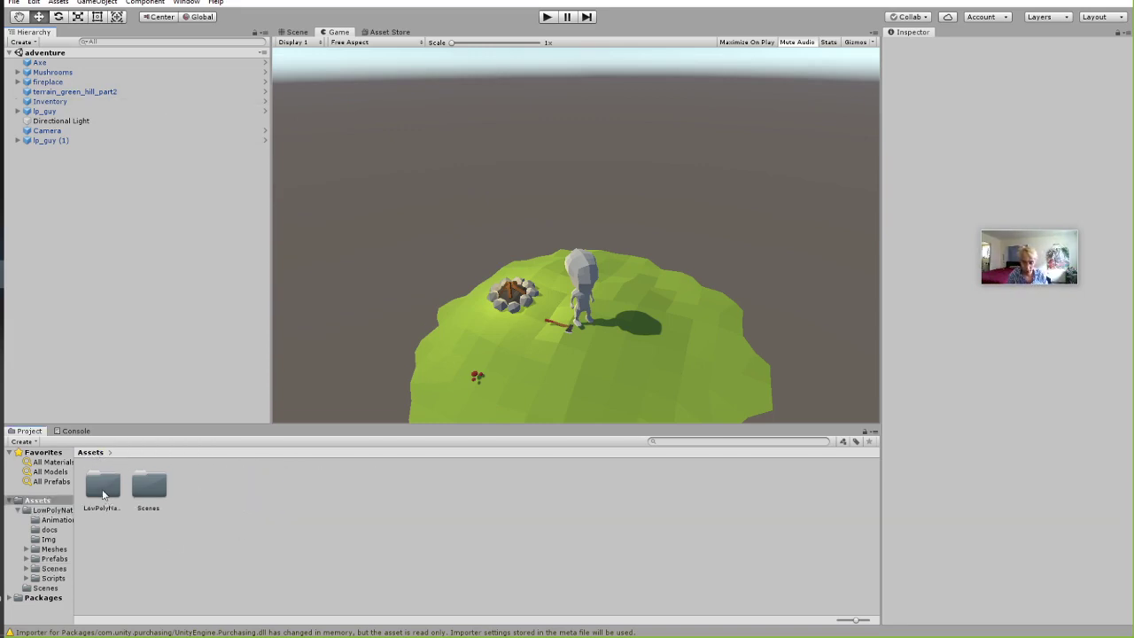
{"action": "double_click", "coordinate": [103, 489]}
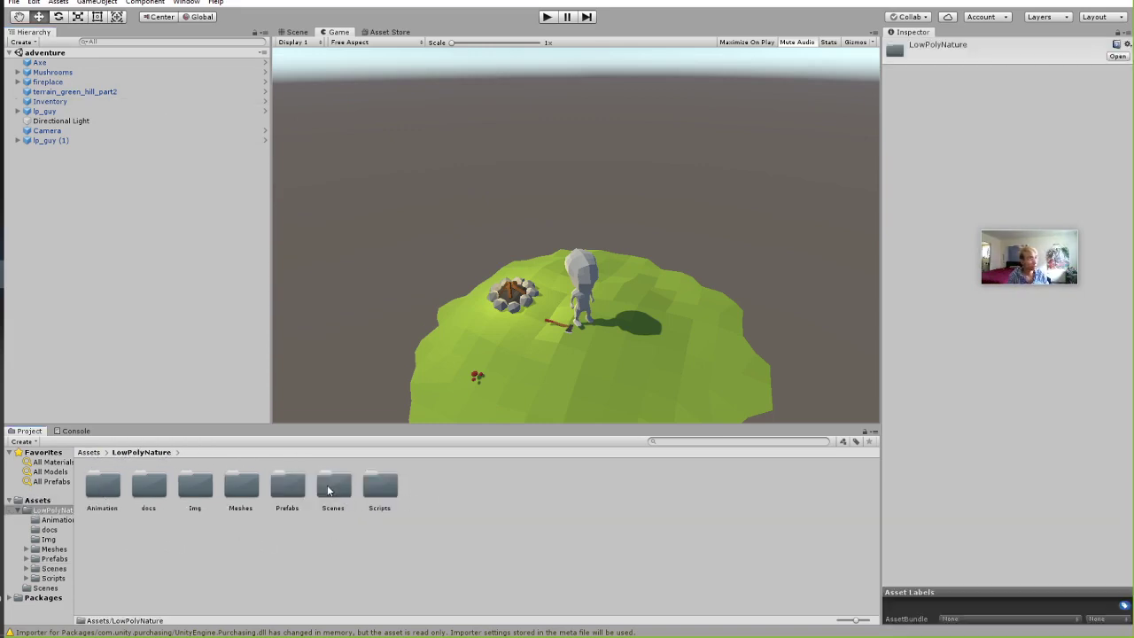
{"action": "double_click", "coordinate": [333, 485]}
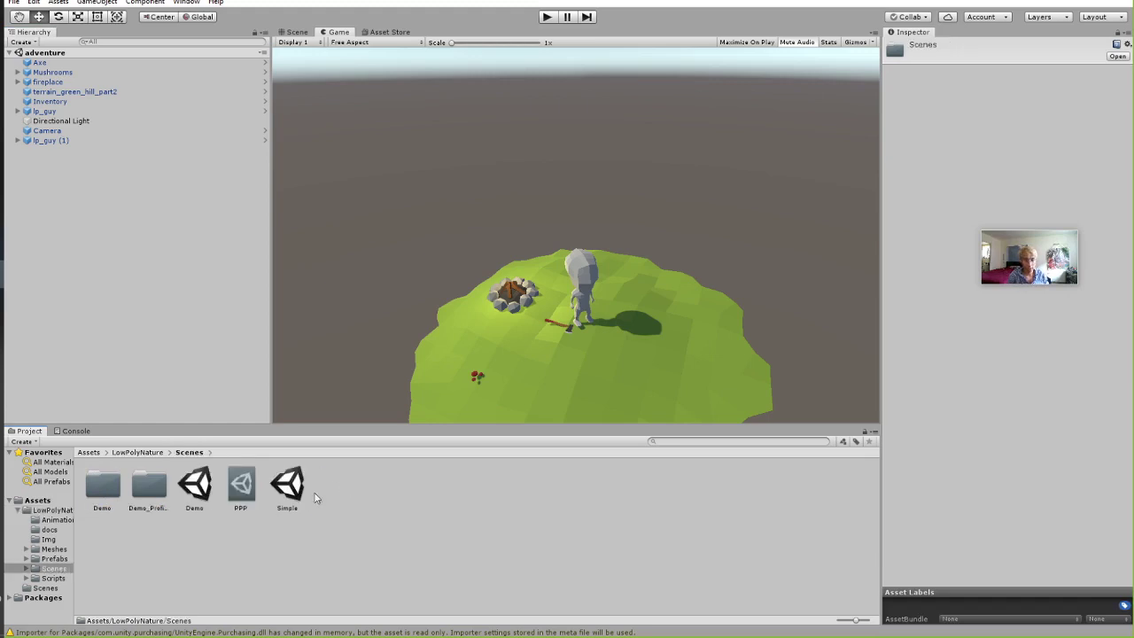
Reopen the Simple scene, delete its HUD object, and frame lp_guy.
{"action": "double_click", "coordinate": [296, 487]}
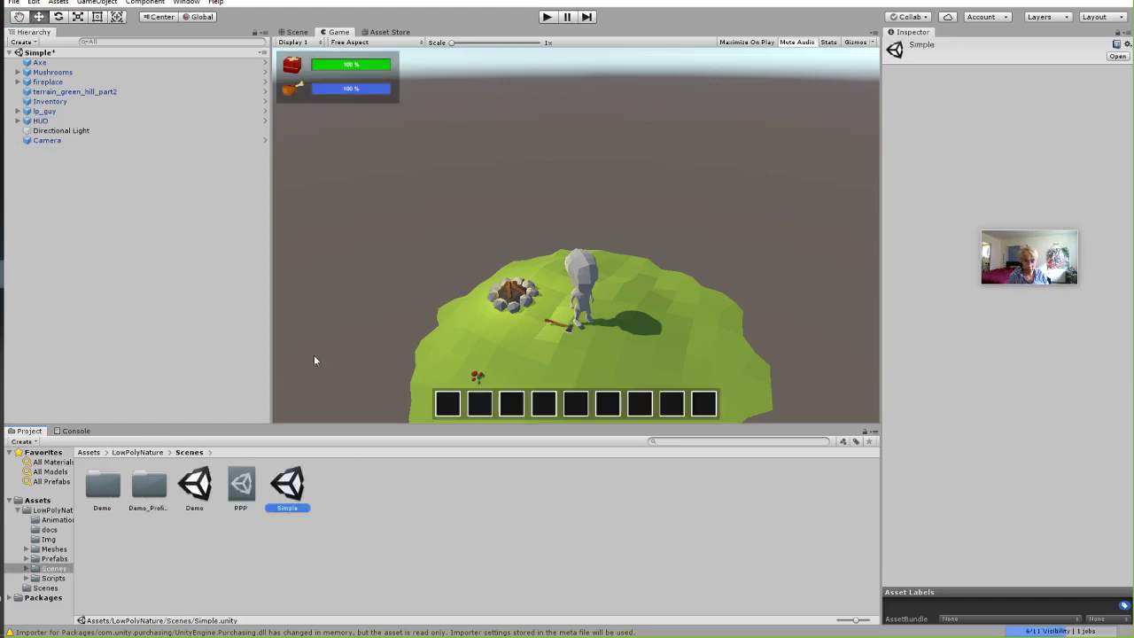
{"action": "left_click", "coordinate": [184, 192]}
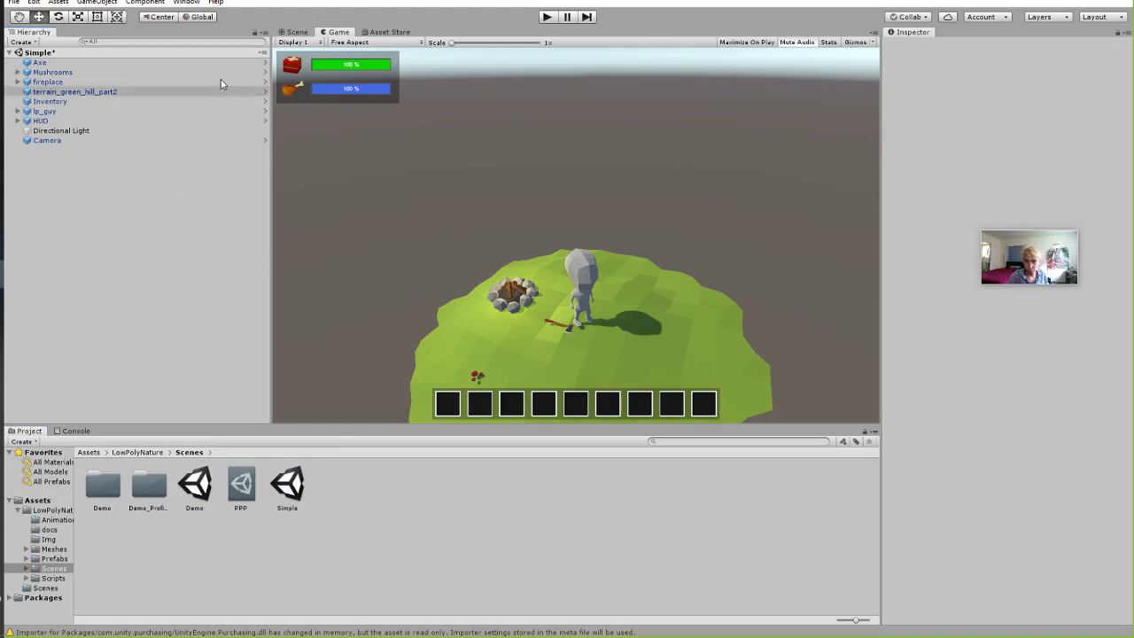
{"action": "left_click", "coordinate": [299, 33]}
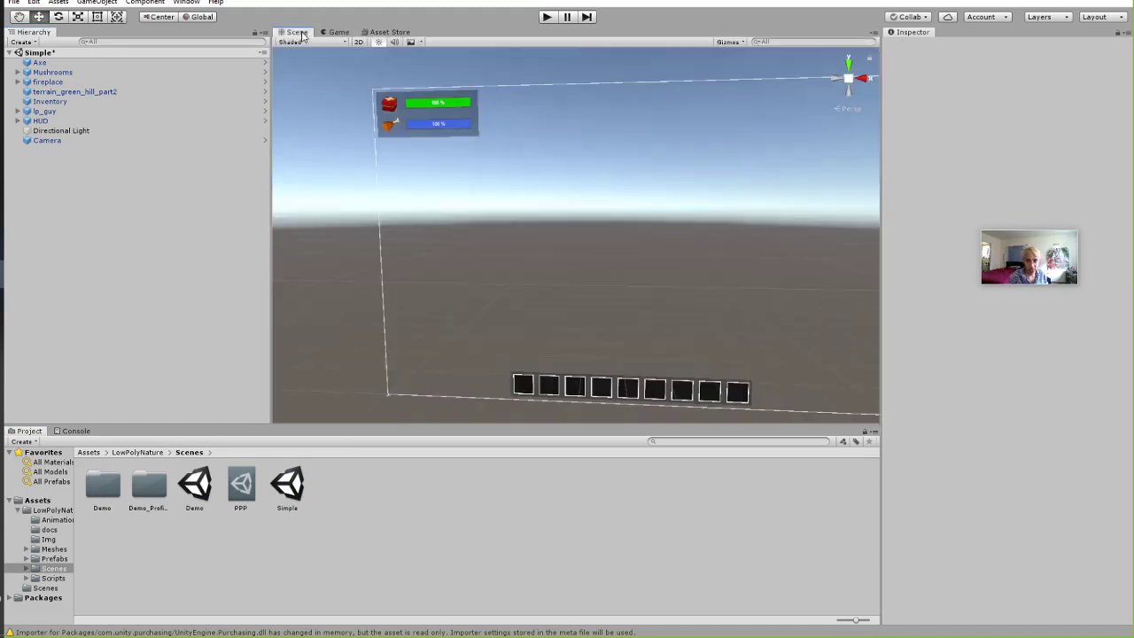
{"action": "left_click", "coordinate": [98, 121]}
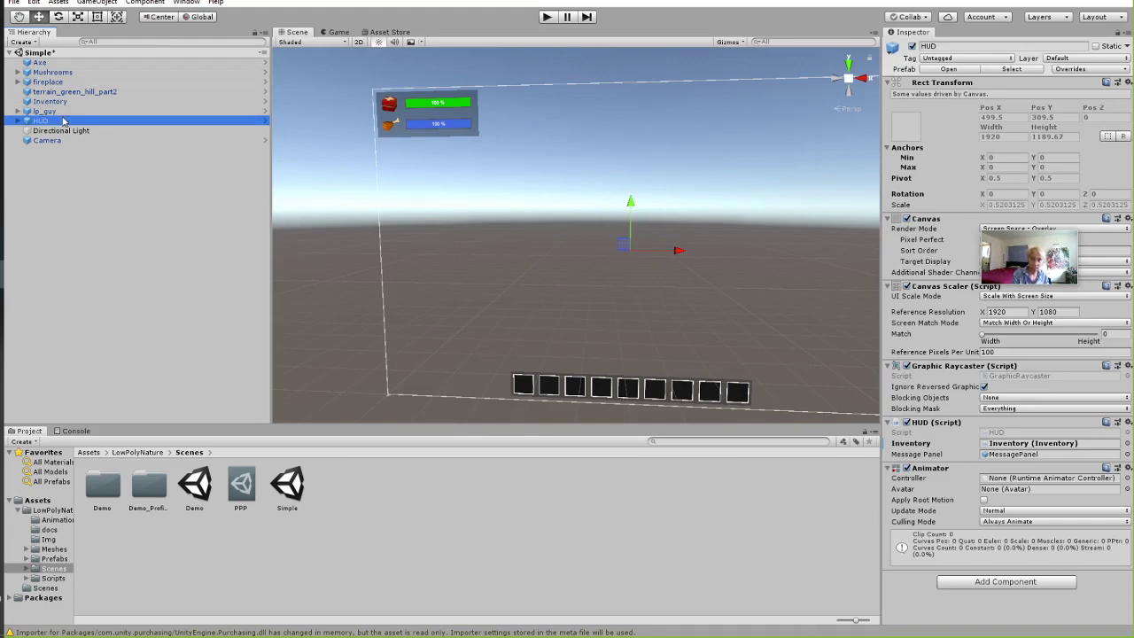
{"action": "key", "text": "Delete"}
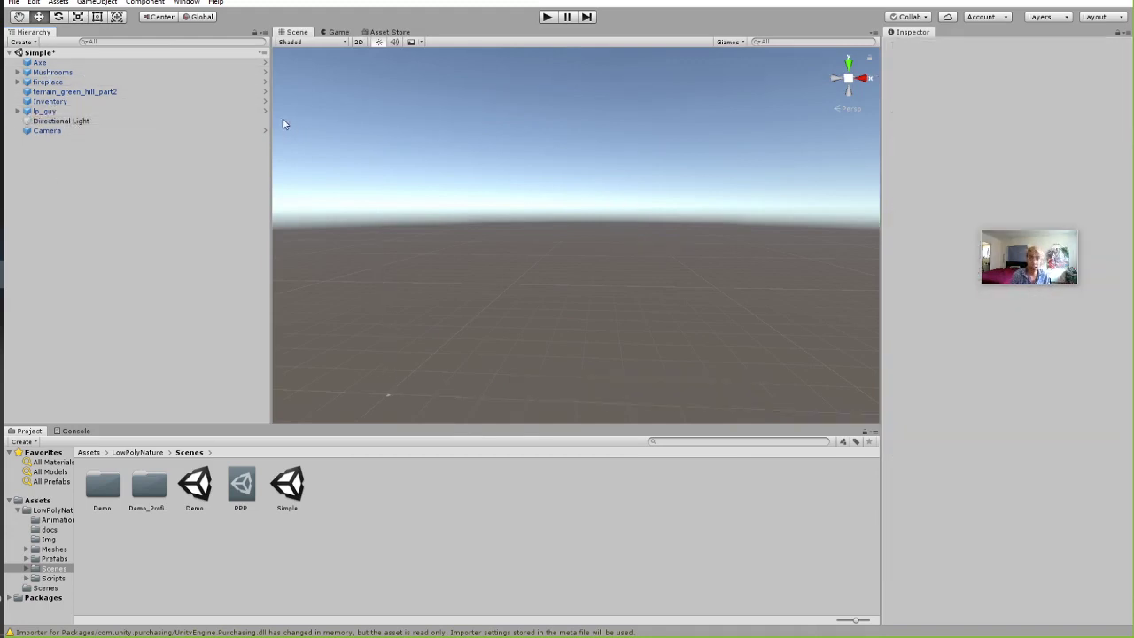
{"action": "double_click", "coordinate": [72, 111]}
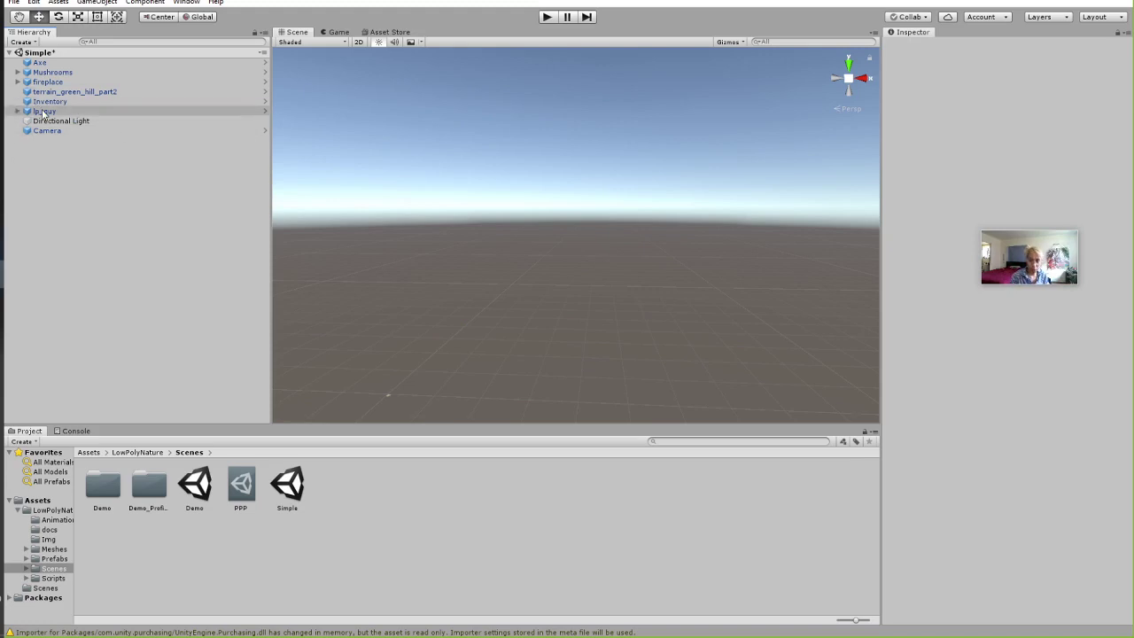
Change lp_guy's Hunger Rate in Player Controller (Script) from 0.5 to 0, then deselect lp_guy.
{"action": "scroll", "coordinate": [1003, 560], "scroll_direction": "down", "scroll_amount": 3}
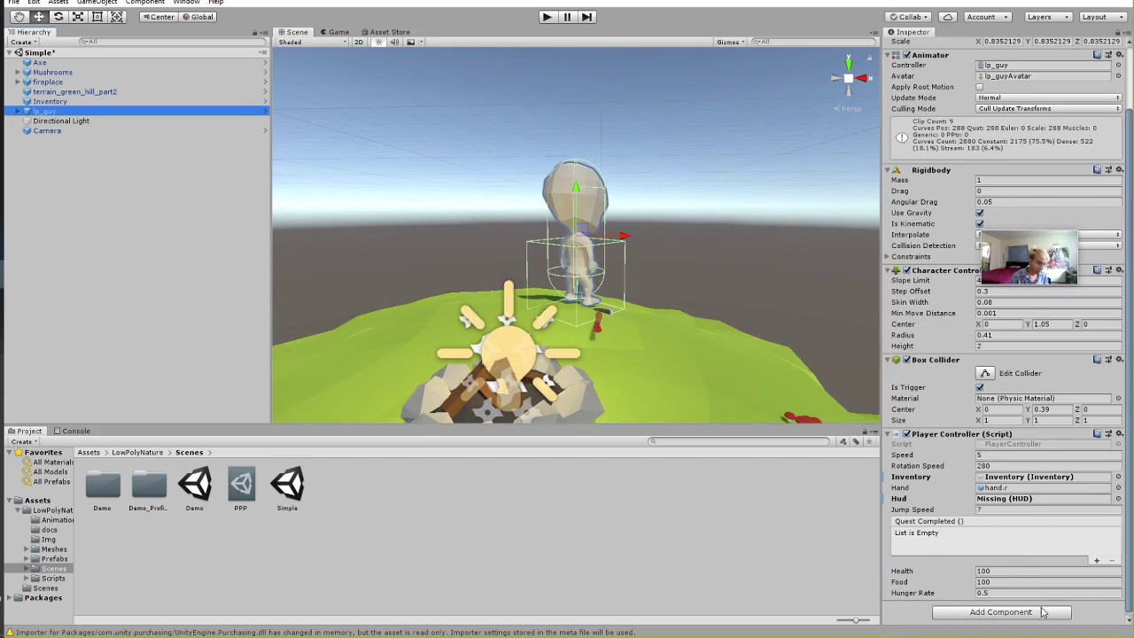
{"action": "scroll", "coordinate": [966, 397], "scroll_direction": "up", "scroll_amount": 3}
{"action": "scroll", "coordinate": [980, 444], "scroll_direction": "down", "scroll_amount": 3}
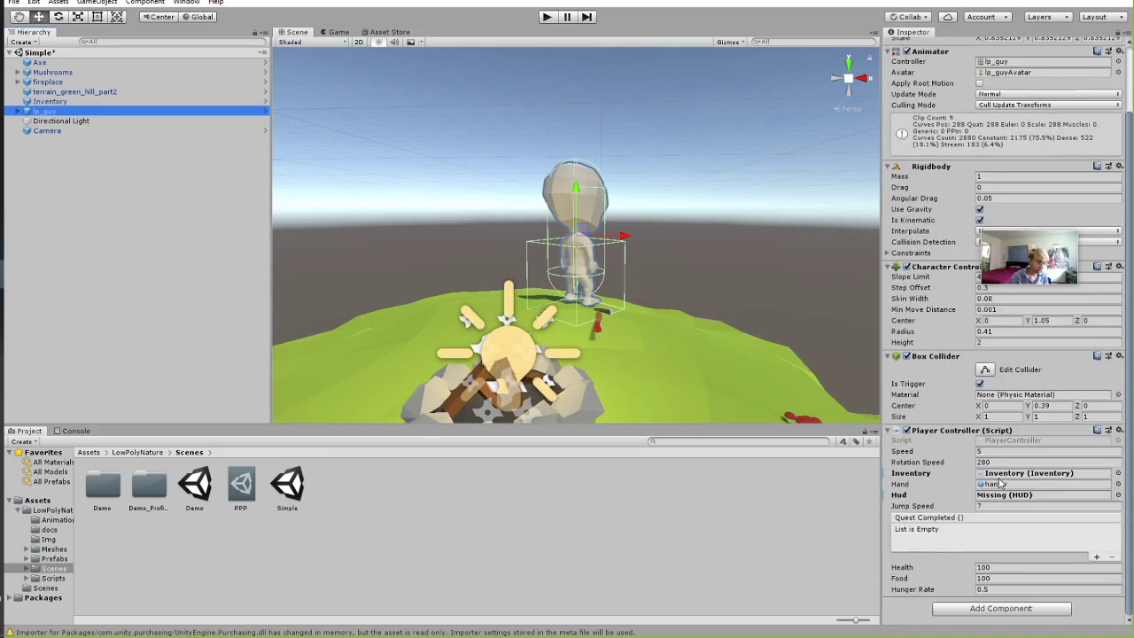
{"action": "left_click", "coordinate": [1005, 590]}
{"action": "type", "text": "0"}
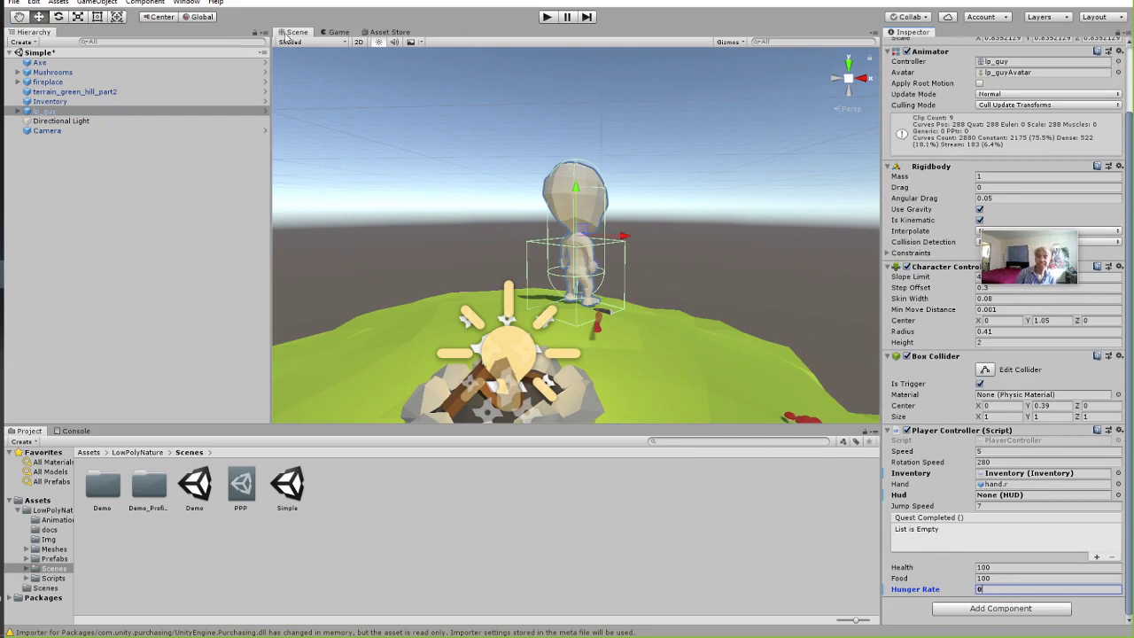
{"action": "left_click", "coordinate": [171, 206]}
{"action": "left_click", "coordinate": [13, 2]}
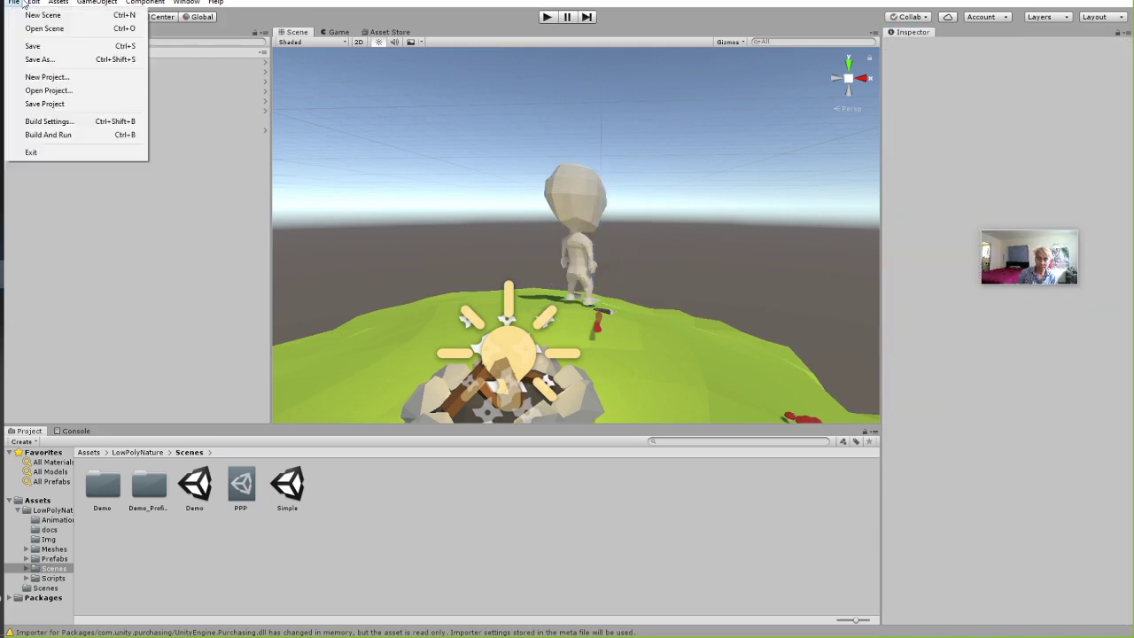
In Save As, view adventure.unity and SampleScene.unity in the Scenes folder, cancel, then show the Assets folder.
{"action": "left_click", "coordinate": [35, 59]}
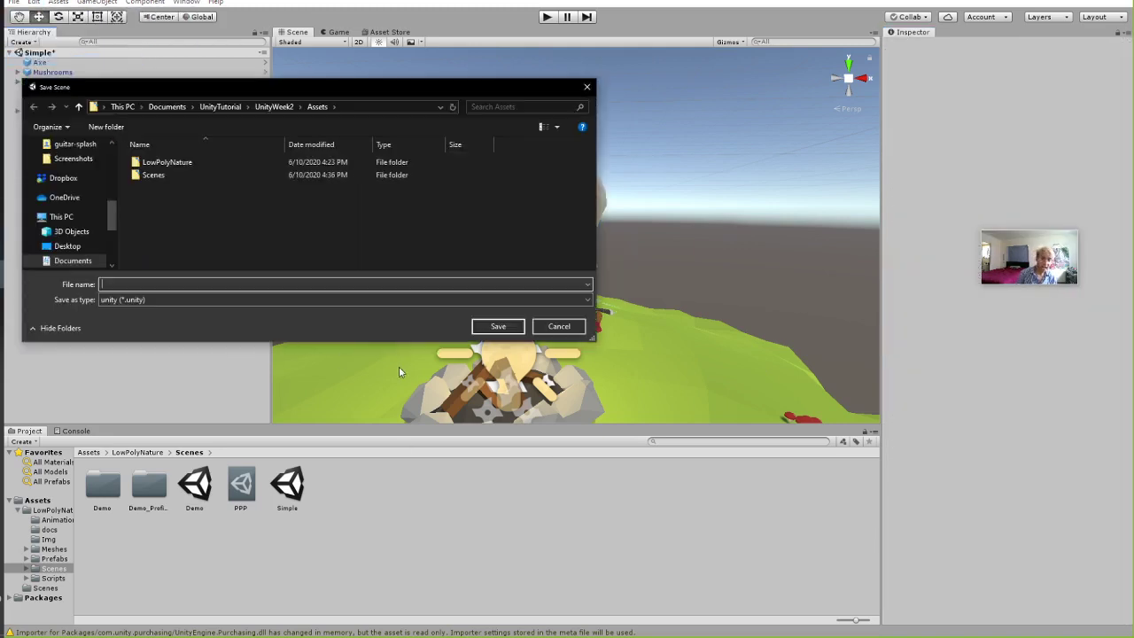
{"action": "left_click", "coordinate": [167, 177]}
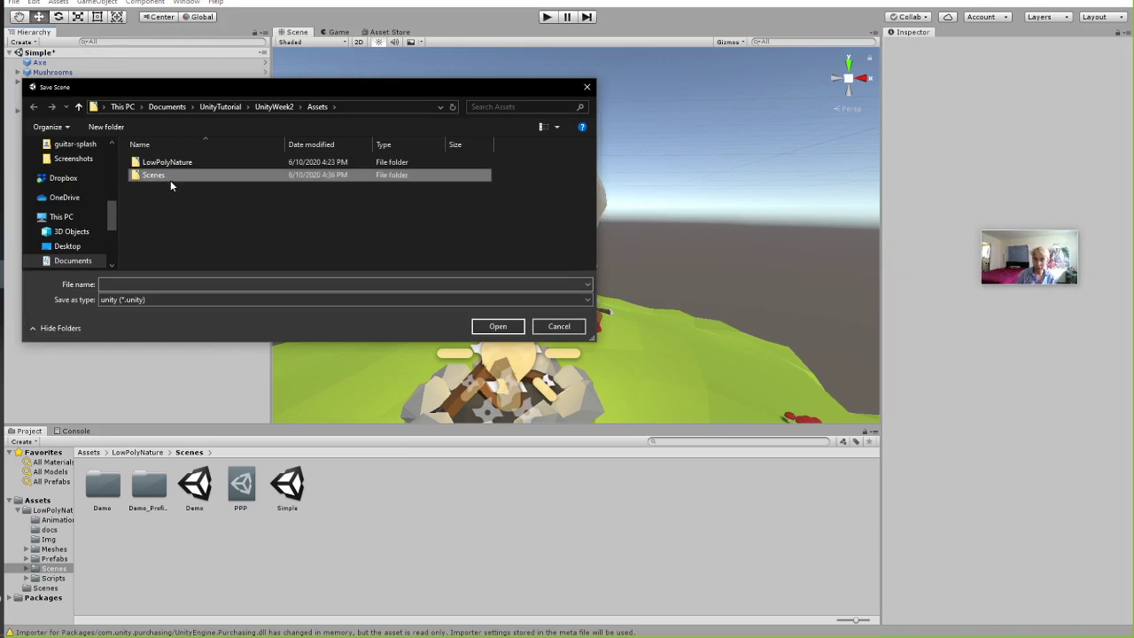
{"action": "double_click", "coordinate": [160, 175]}
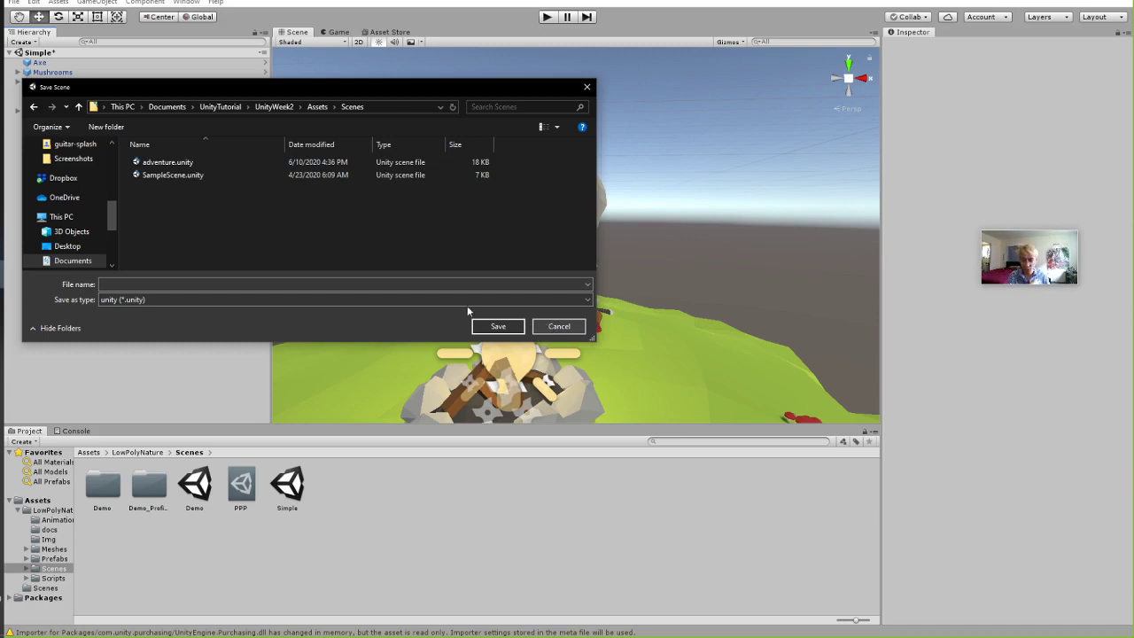
{"action": "left_click_drag", "start_coordinate": [260, 86], "coordinate": [280, 91]}
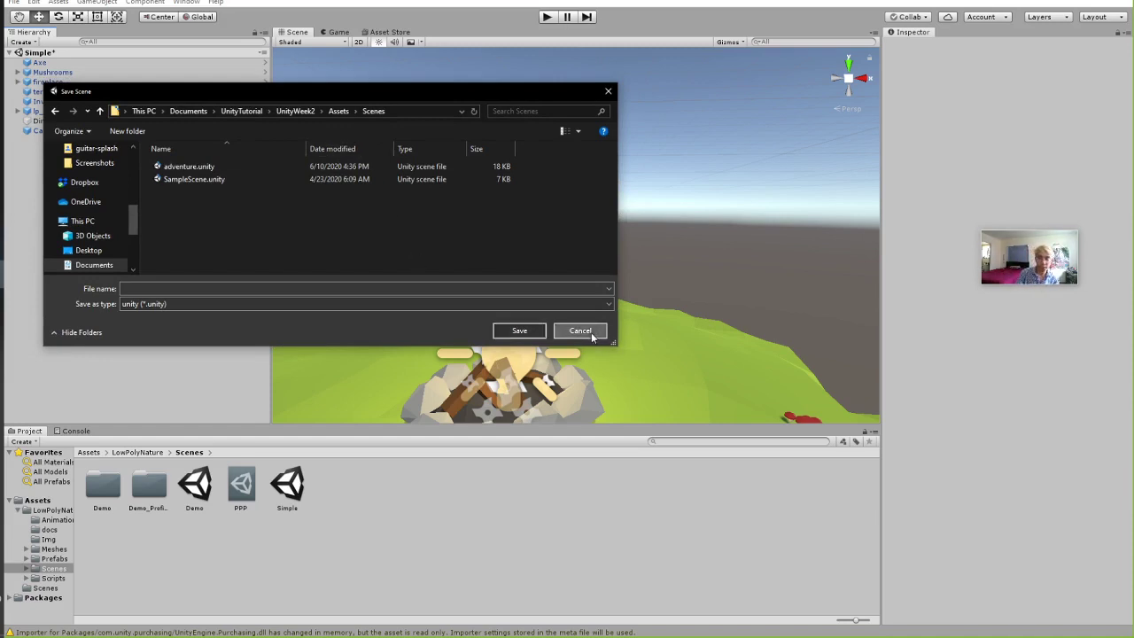
{"action": "left_click", "coordinate": [591, 334]}
{"action": "left_click", "coordinate": [87, 452]}
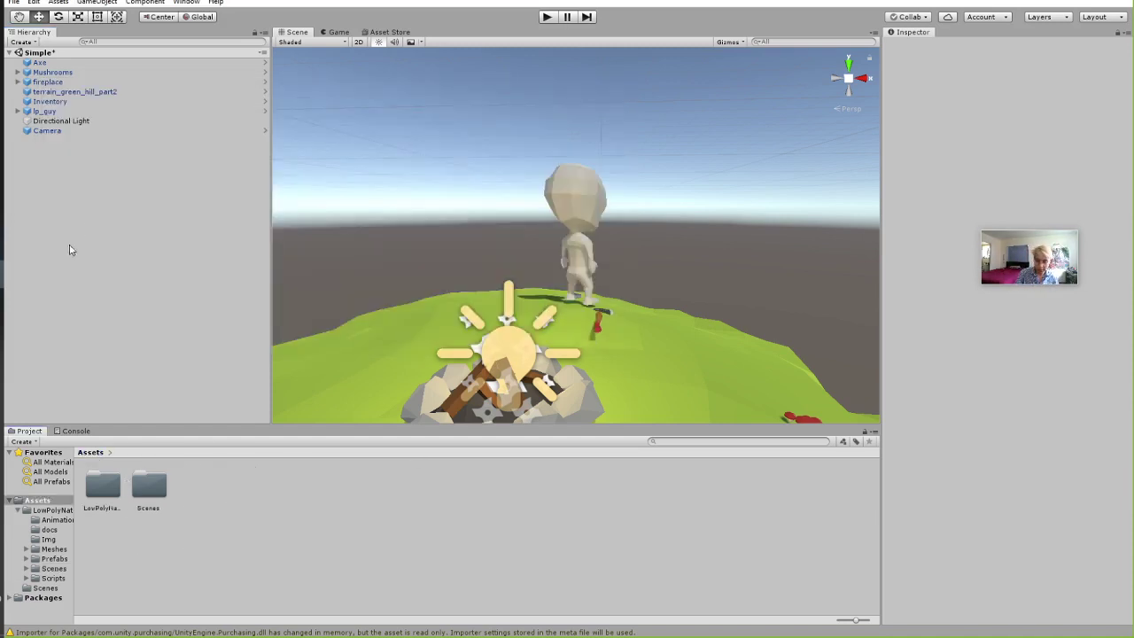
Open the adventure scene from Assets/Scenes and discard the Simple scene's unsaved changes.
{"action": "double_click", "coordinate": [150, 489]}
{"action": "double_click", "coordinate": [103, 495]}
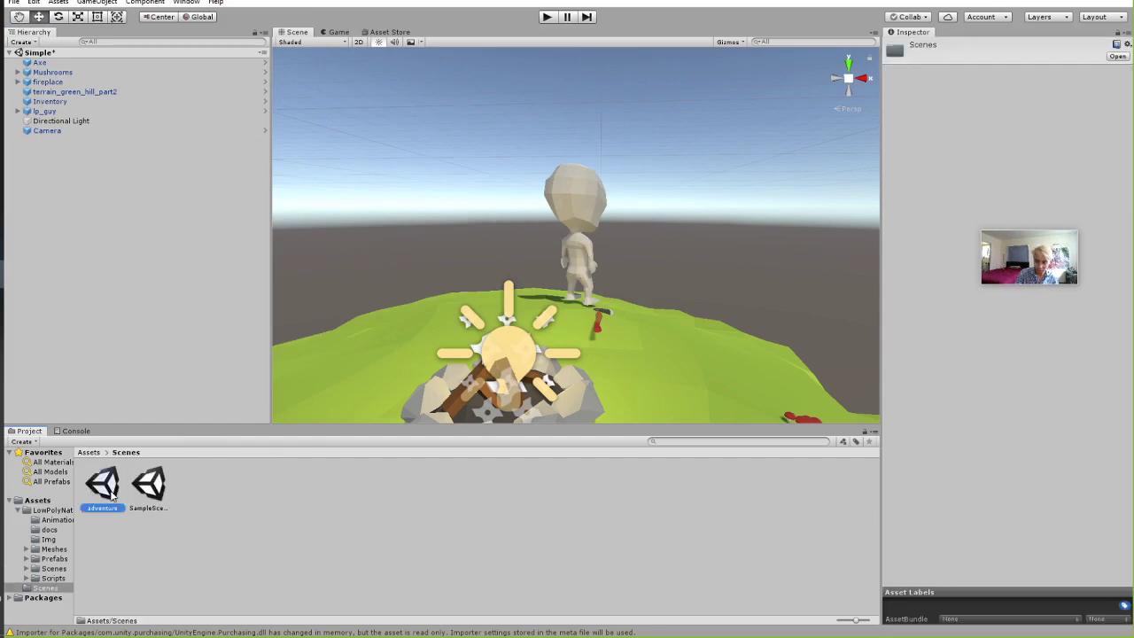
{"action": "left_click", "coordinate": [606, 340]}
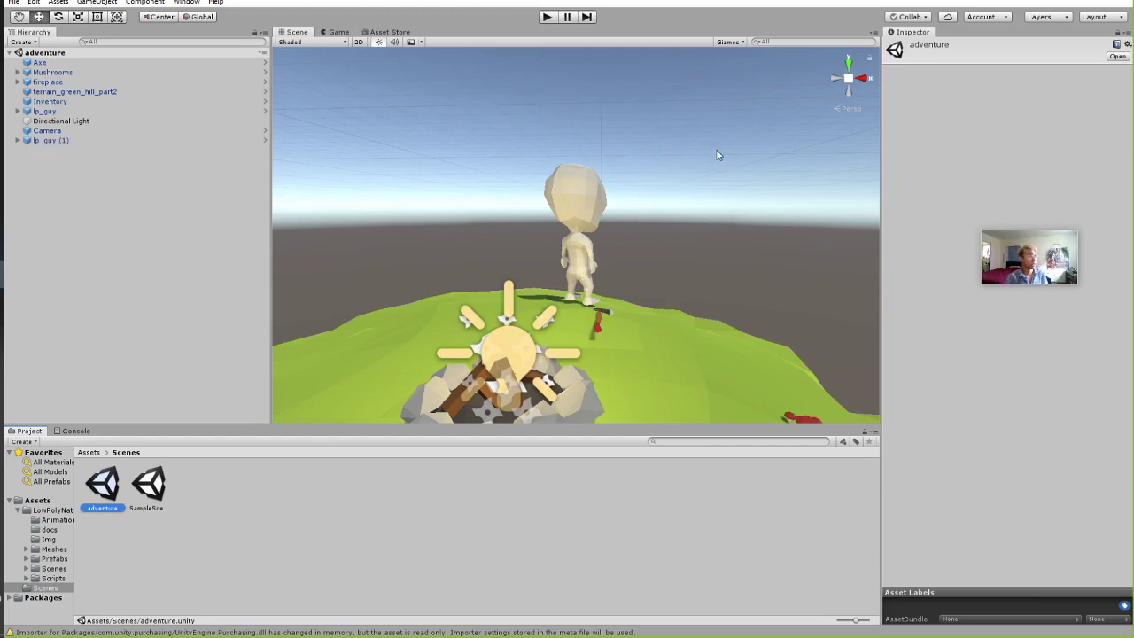
Orbit around the campfire hill, select lp_guy (1), and start Play mode.
{"action": "left_click_drag", "start_coordinate": [715, 151], "coordinate": [620, 208], "text": "alt"}
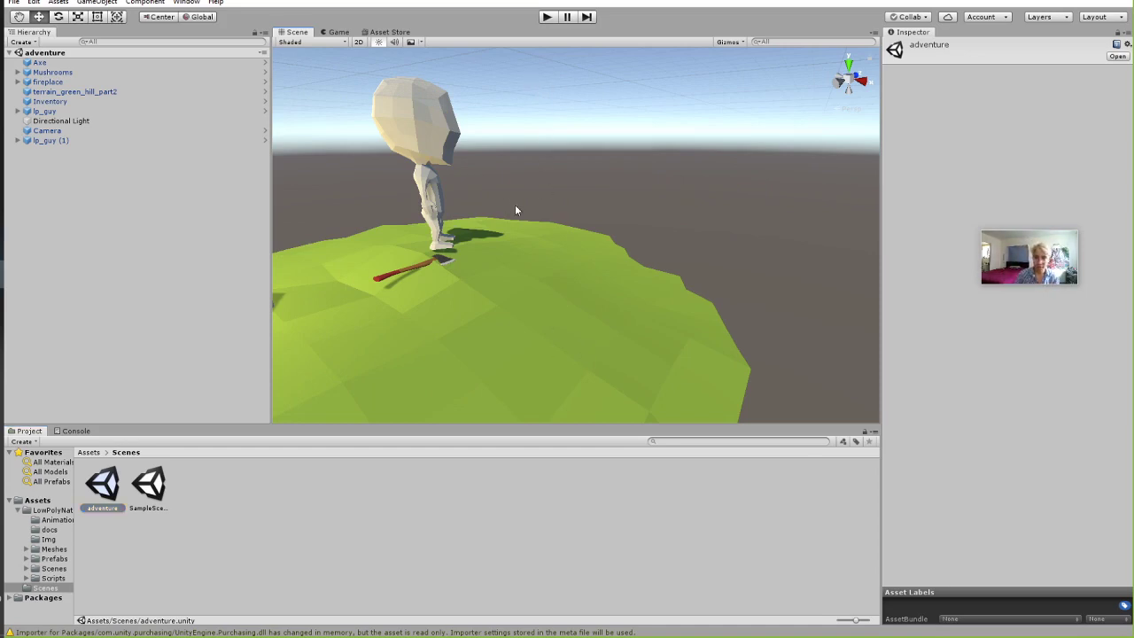
{"action": "left_click_drag", "start_coordinate": [516, 210], "coordinate": [562, 319], "text": "alt"}
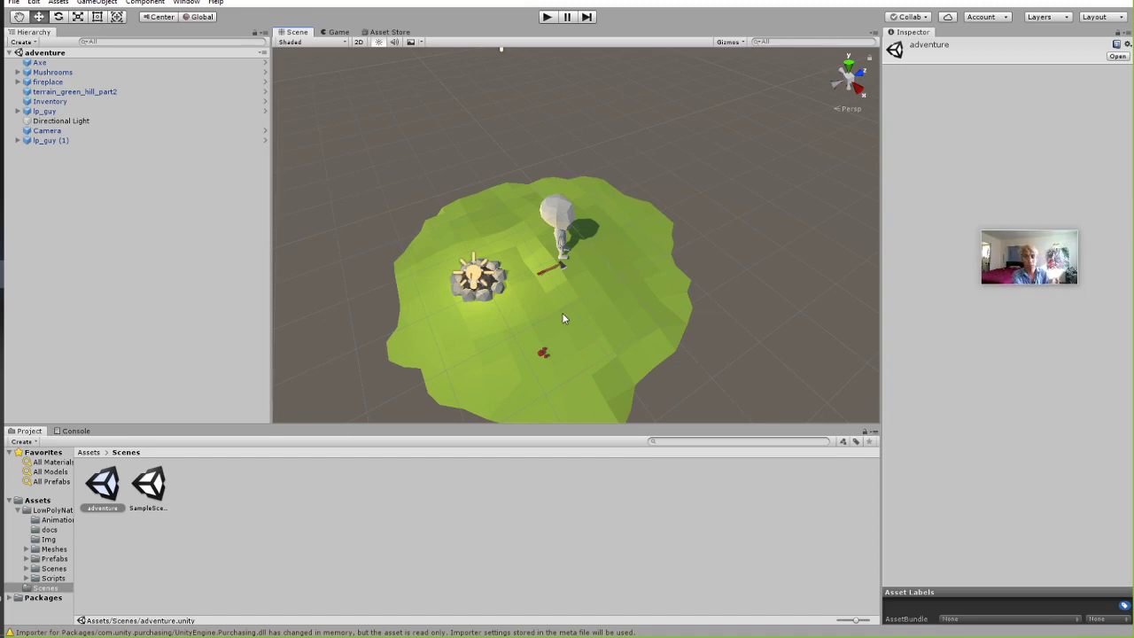
{"action": "left_click", "coordinate": [560, 223]}
{"action": "scroll", "coordinate": [967, 496], "scroll_direction": "down", "scroll_amount": 3}
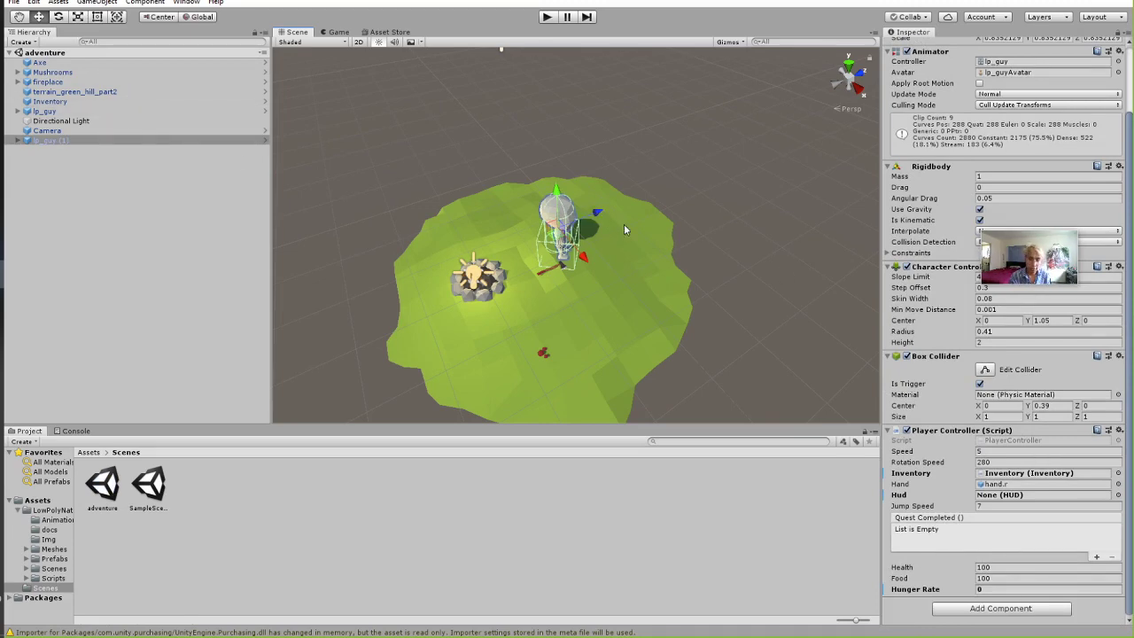
{"action": "left_click", "coordinate": [549, 17]}
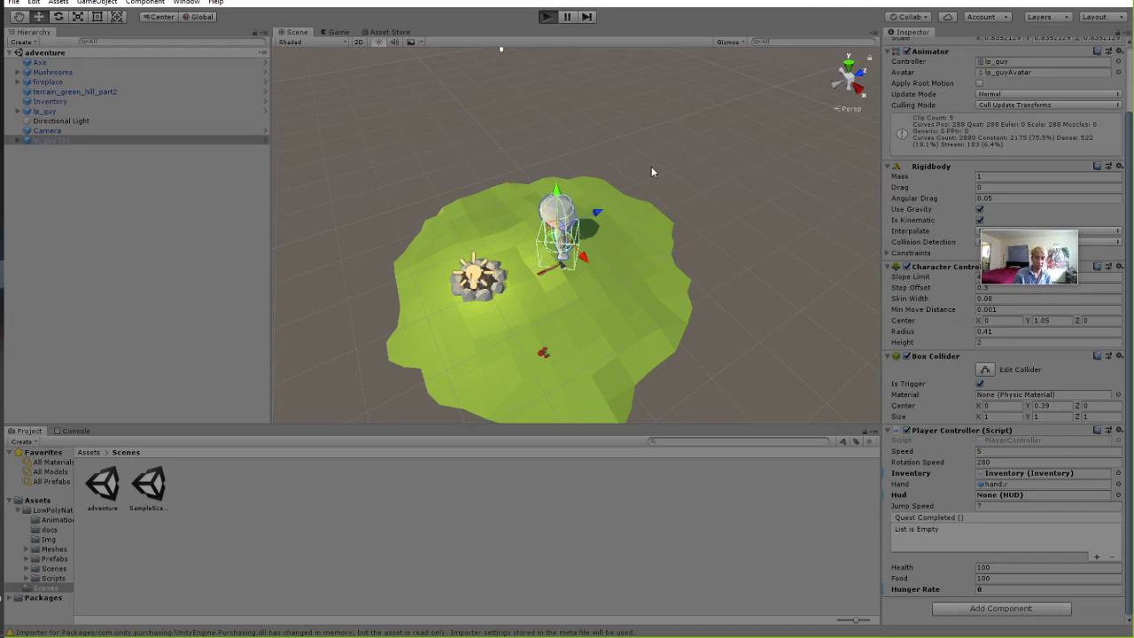
Run the character in loops around the hill with the WASD keys.
{"action": "key", "text": "ctrl+p"}
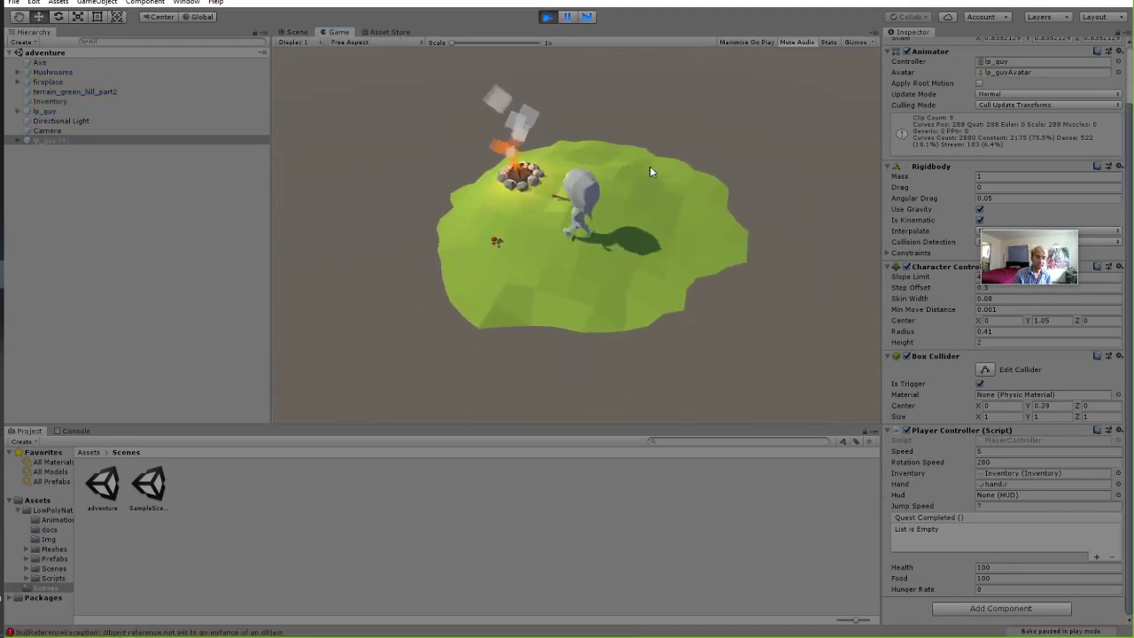
{"action": "key", "text": "a"}
{"action": "key", "text": "s"}
{"action": "key", "text": "d"}
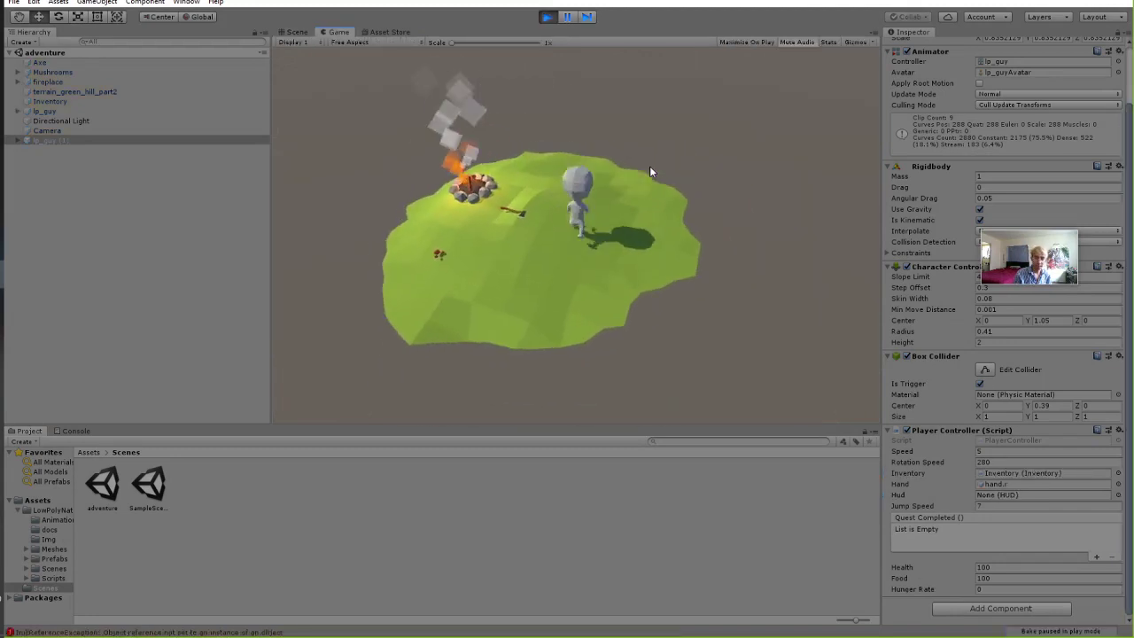
{"action": "key", "text": "w"}
{"action": "key", "text": "a"}
{"action": "key", "text": "s"}
{"action": "key", "text": "d"}
{"action": "key", "text": "w"}
{"action": "key", "text": "a"}
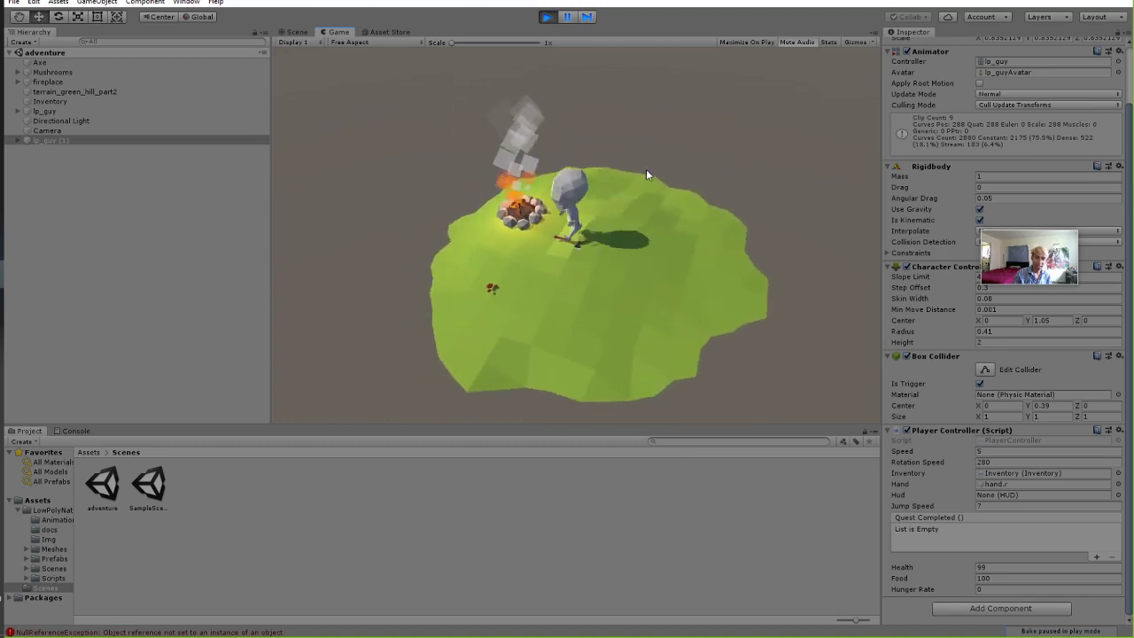
{"action": "key", "text": "s"}
{"action": "key", "text": "d"}
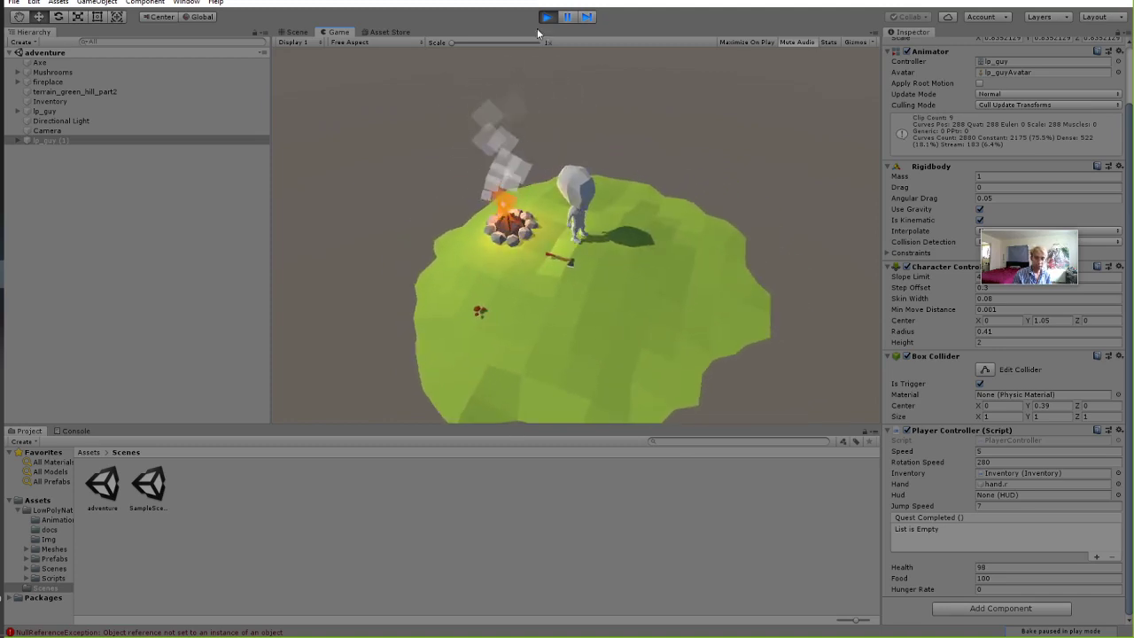
Stop the game and select terrain_green_hill_part2 to inspect its components.
{"action": "left_click", "coordinate": [546, 17]}
{"action": "left_click", "coordinate": [95, 188]}
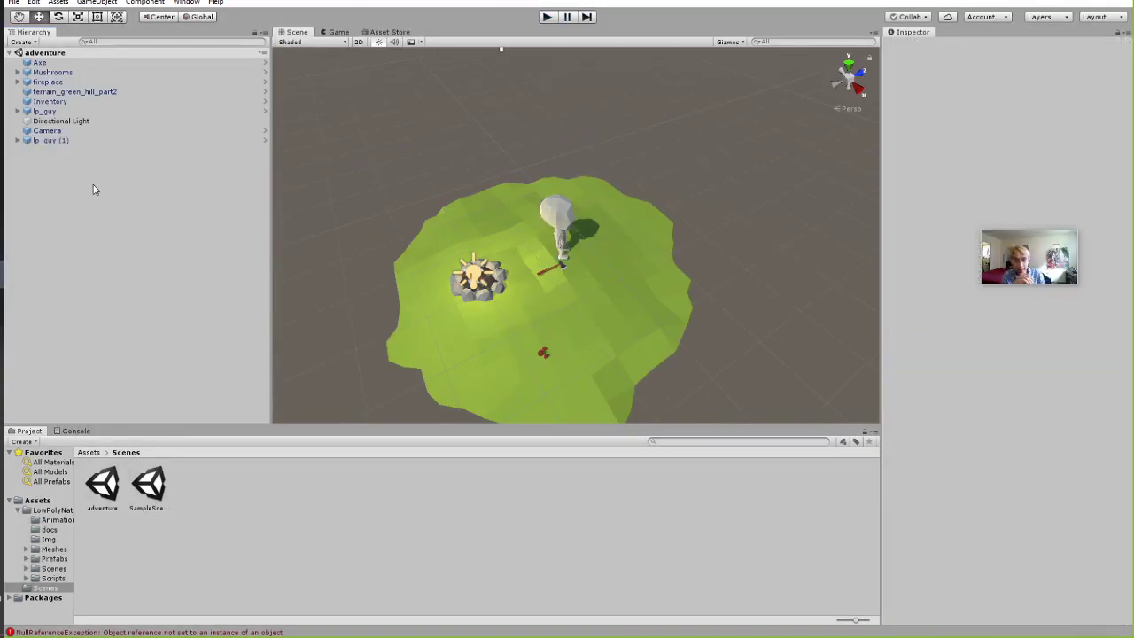
{"action": "left_click", "coordinate": [623, 258]}
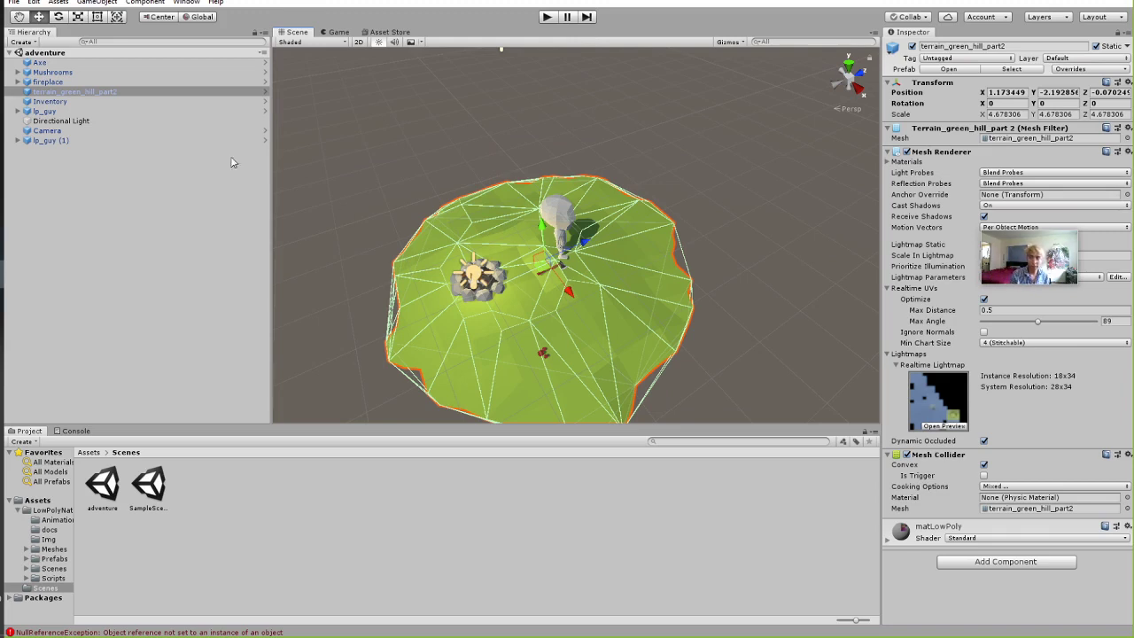
Add a 3D Cube and place it on the ground beside the character.
{"action": "left_click", "coordinate": [98, 213]}
{"action": "right_click", "coordinate": [81, 190]}
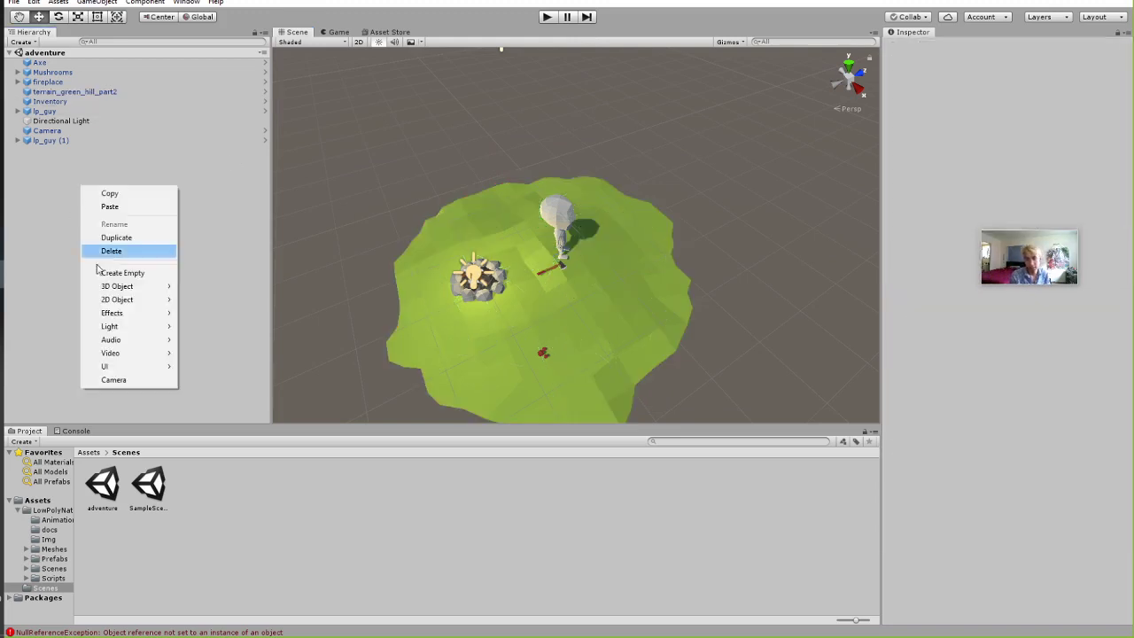
{"action": "mouse_move", "coordinate": [119, 286]}
{"action": "left_click", "coordinate": [211, 288]}
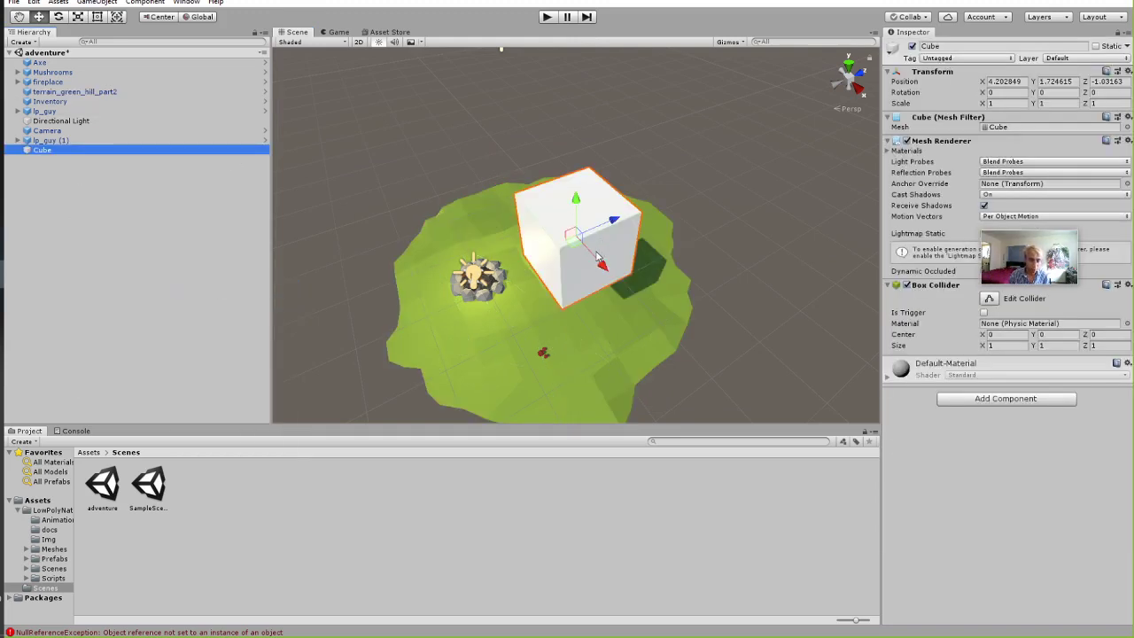
{"action": "left_click_drag", "start_coordinate": [581, 250], "coordinate": [670, 153]}
{"action": "right_click_drag", "start_coordinate": [668, 270], "coordinate": [716, 186]}
{"action": "middle_click_drag", "start_coordinate": [663, 233], "coordinate": [774, 41]}
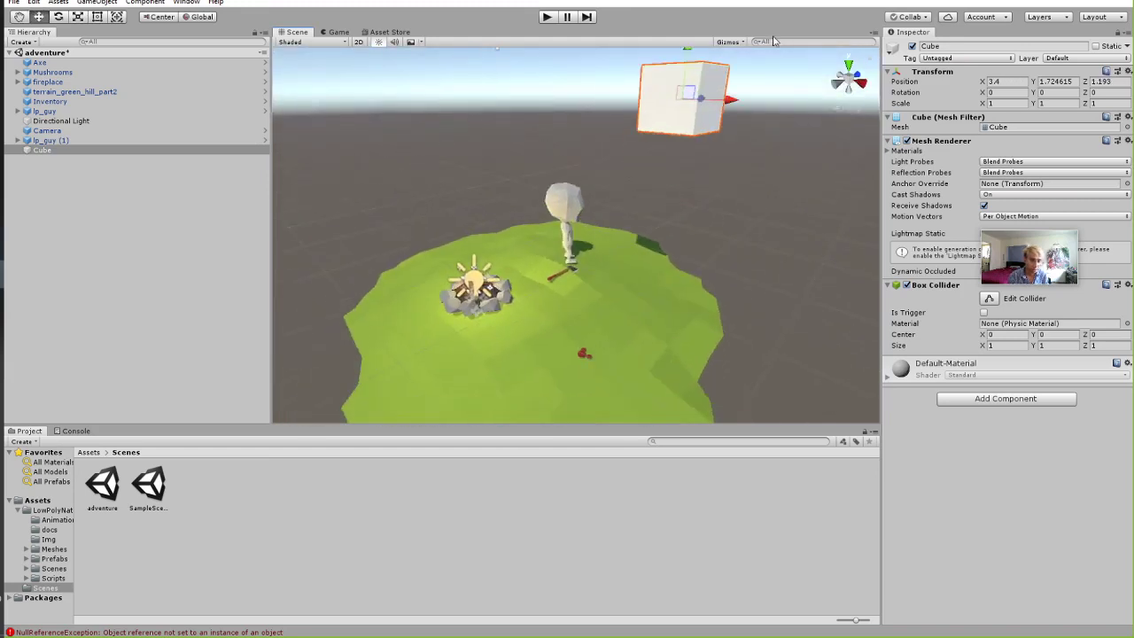
{"action": "left_click_drag", "start_coordinate": [693, 92], "coordinate": [637, 186]}
Play-test walking the character into the new Cube, then stop the game.
{"action": "left_click", "coordinate": [547, 18]}
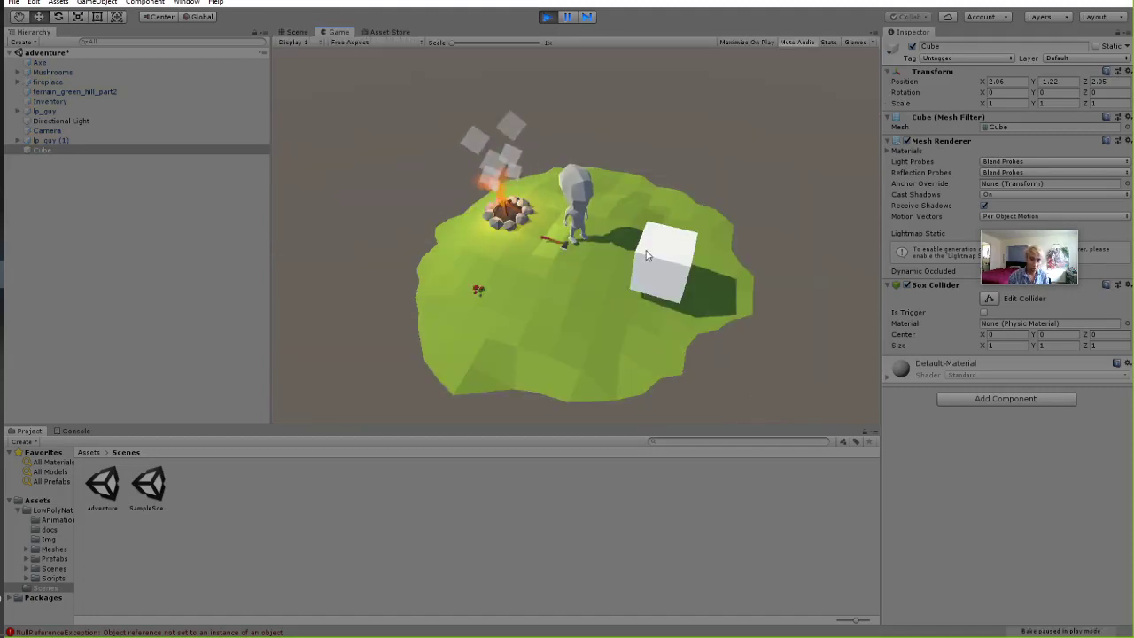
{"action": "left_click", "coordinate": [607, 245]}
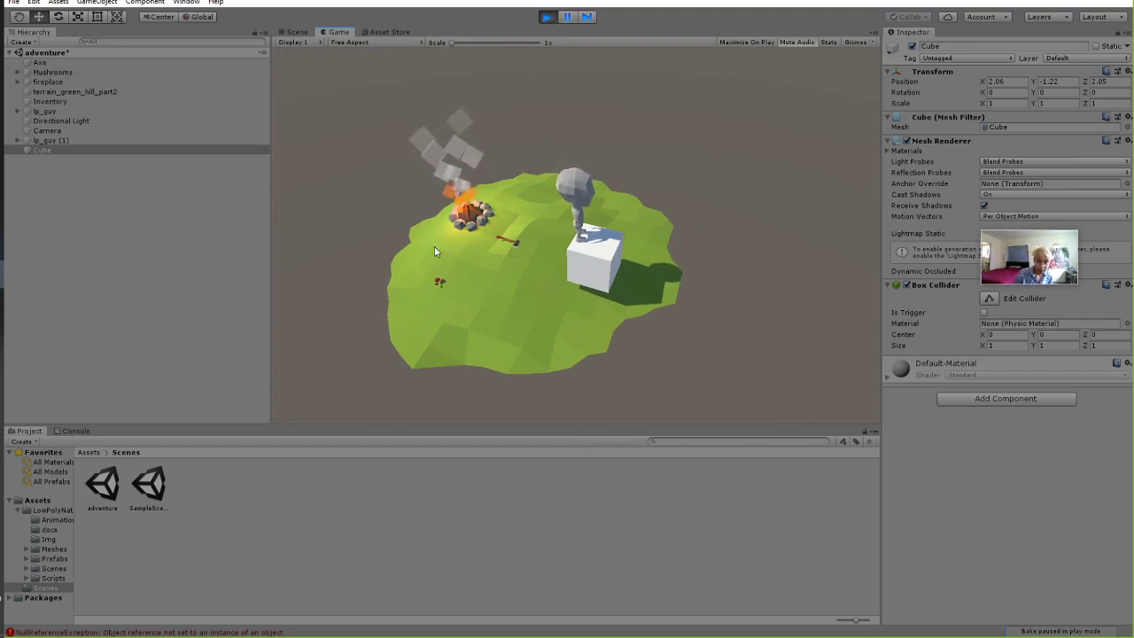
{"action": "left_click", "coordinate": [547, 17]}
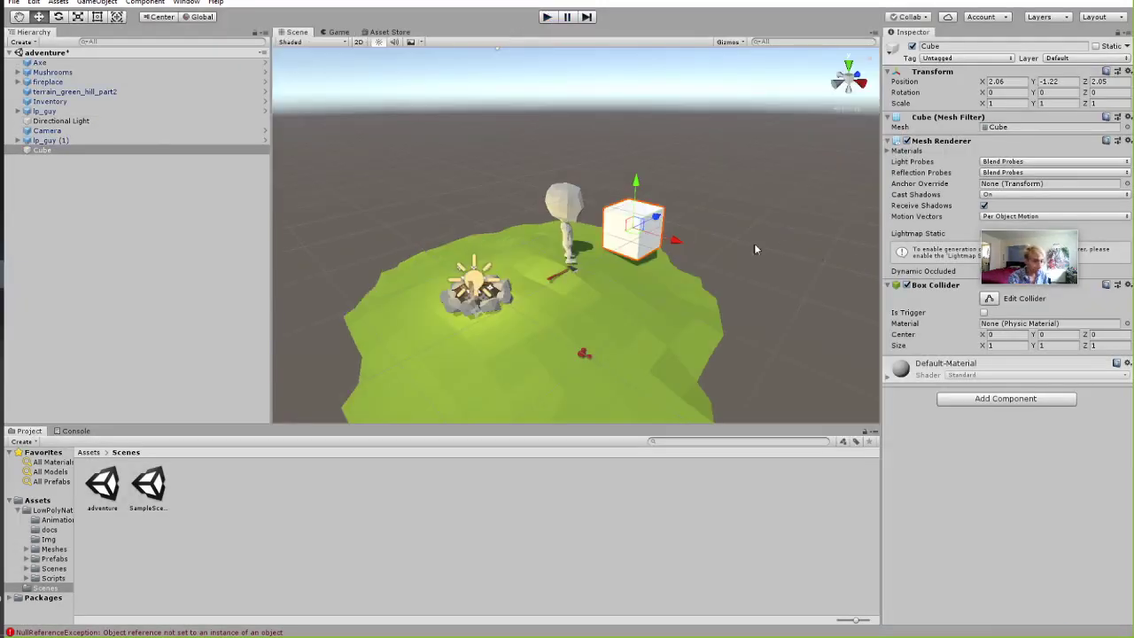
Lower the Cube to y -2.3 and scale it to 7.5831 x 1 x 59.323, then select terrain_green_hill_part2.
{"action": "mouse_move", "coordinate": [628, 223]}
{"action": "left_mouse_down"}
{"action": "mouse_move", "coordinate": [642, 197]}
{"action": "mouse_move", "coordinate": [641, 222]}
{"action": "mouse_move", "coordinate": [627, 230]}
{"action": "mouse_move", "coordinate": [650, 243]}
{"action": "mouse_move", "coordinate": [630, 222]}
{"action": "left_mouse_up"}
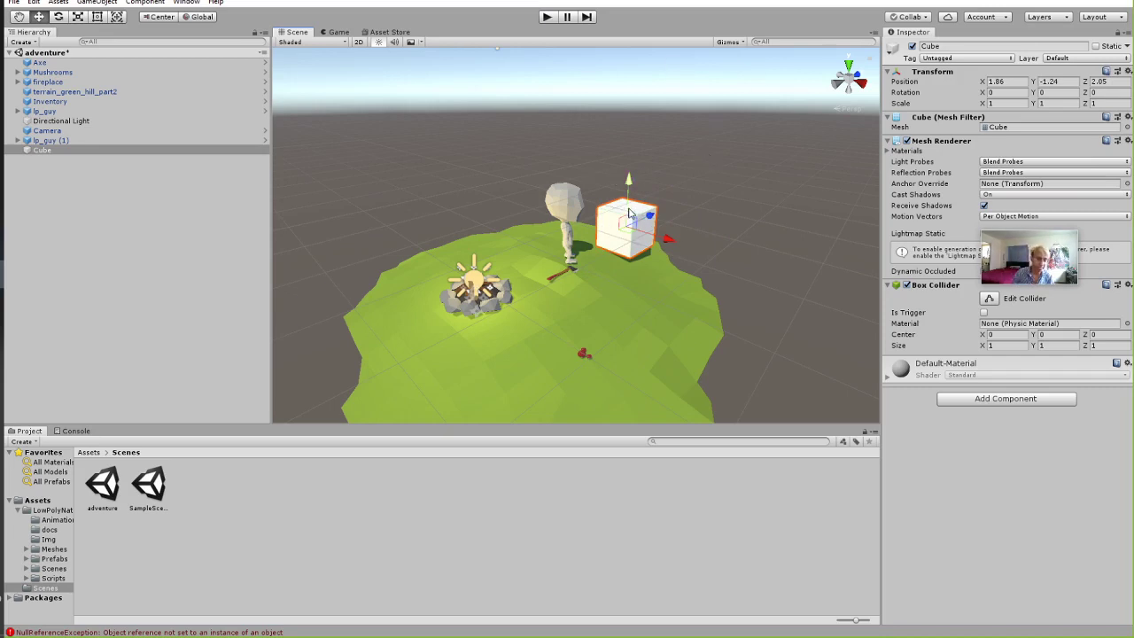
{"action": "left_click_drag", "start_coordinate": [634, 185], "coordinate": [619, 221]}
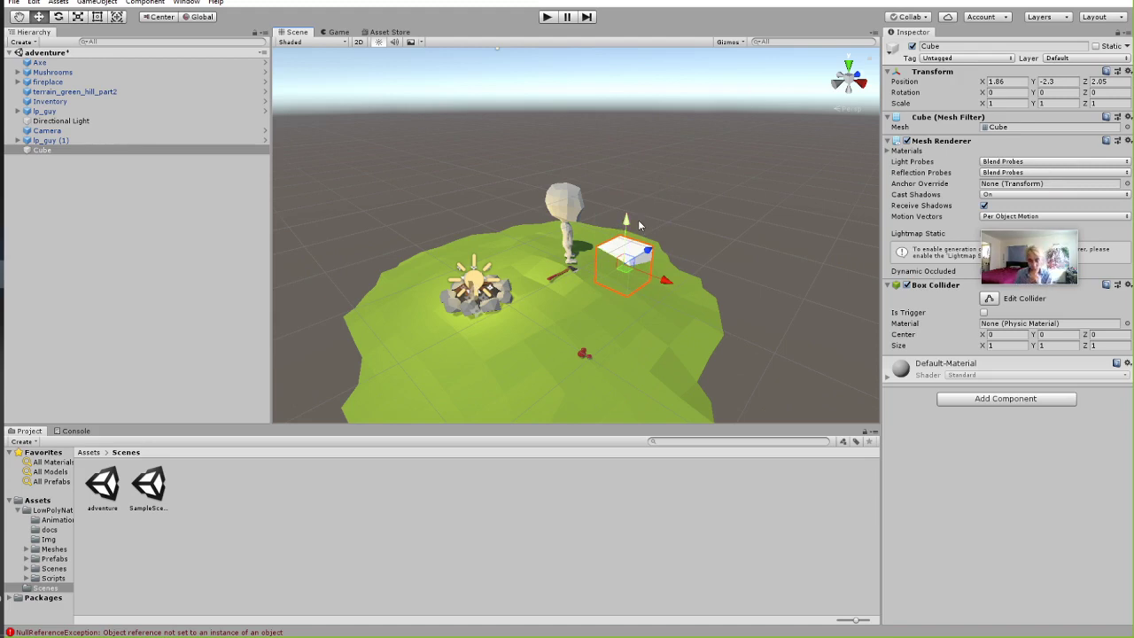
{"action": "left_click", "coordinate": [77, 16]}
{"action": "left_click_drag", "start_coordinate": [642, 269], "coordinate": [975, 11]}
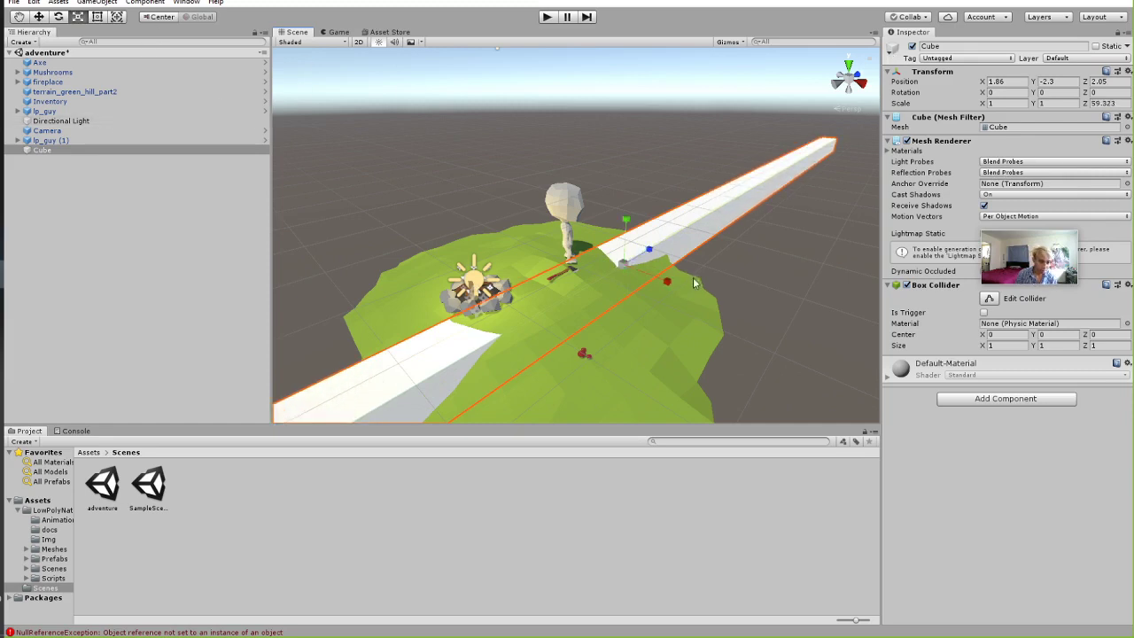
{"action": "left_click_drag", "start_coordinate": [696, 282], "coordinate": [884, 396]}
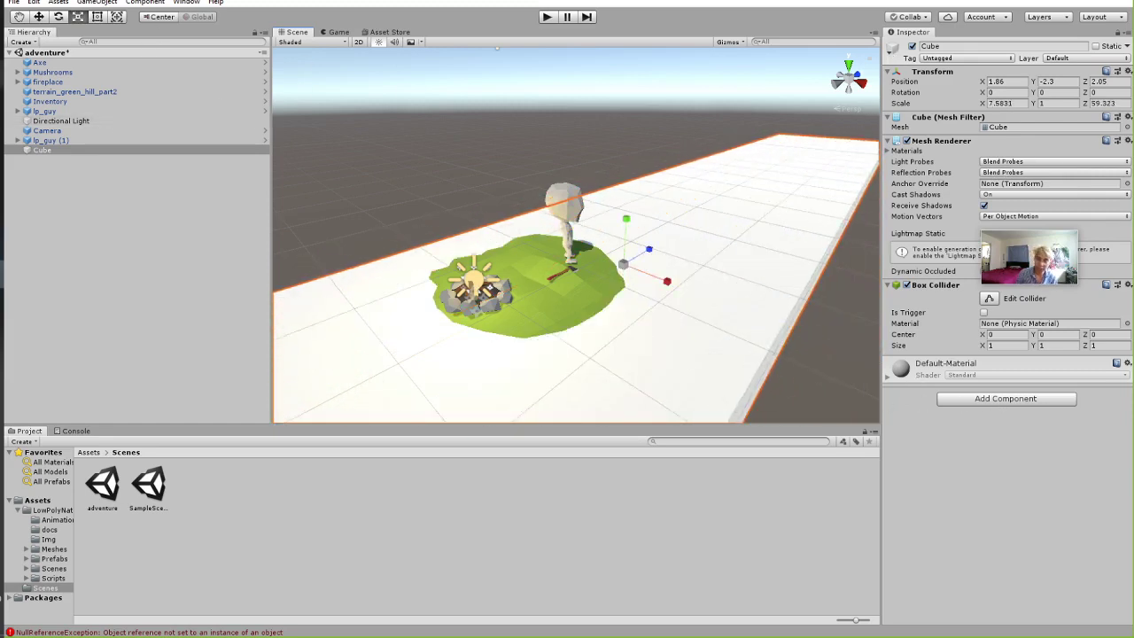
{"action": "mouse_move", "coordinate": [2, 74]}
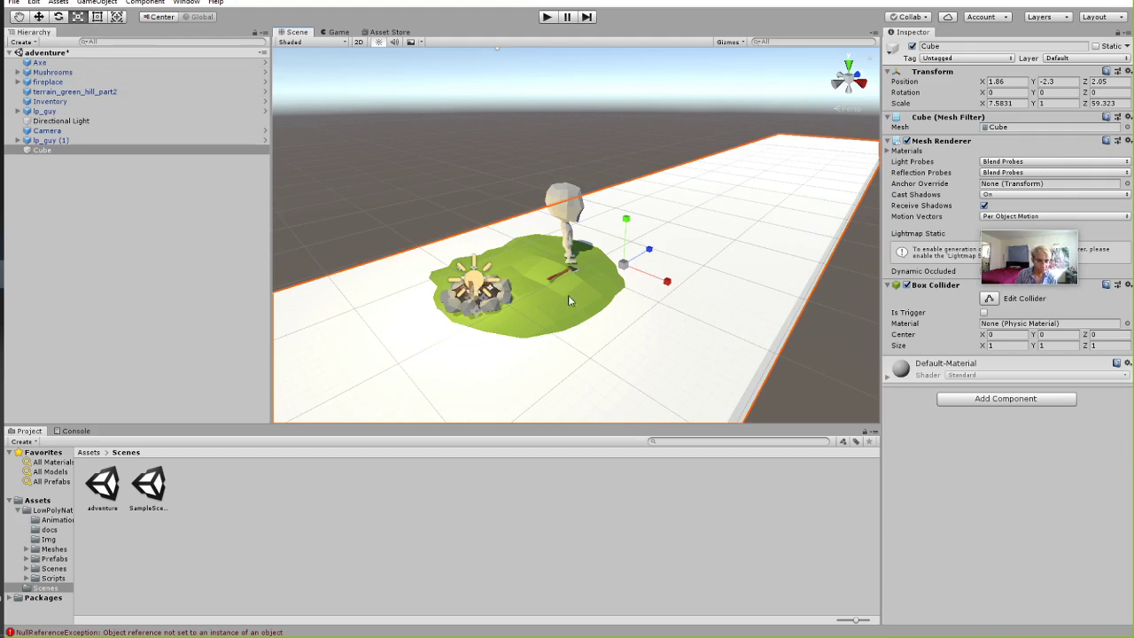
{"action": "left_click", "coordinate": [130, 93]}
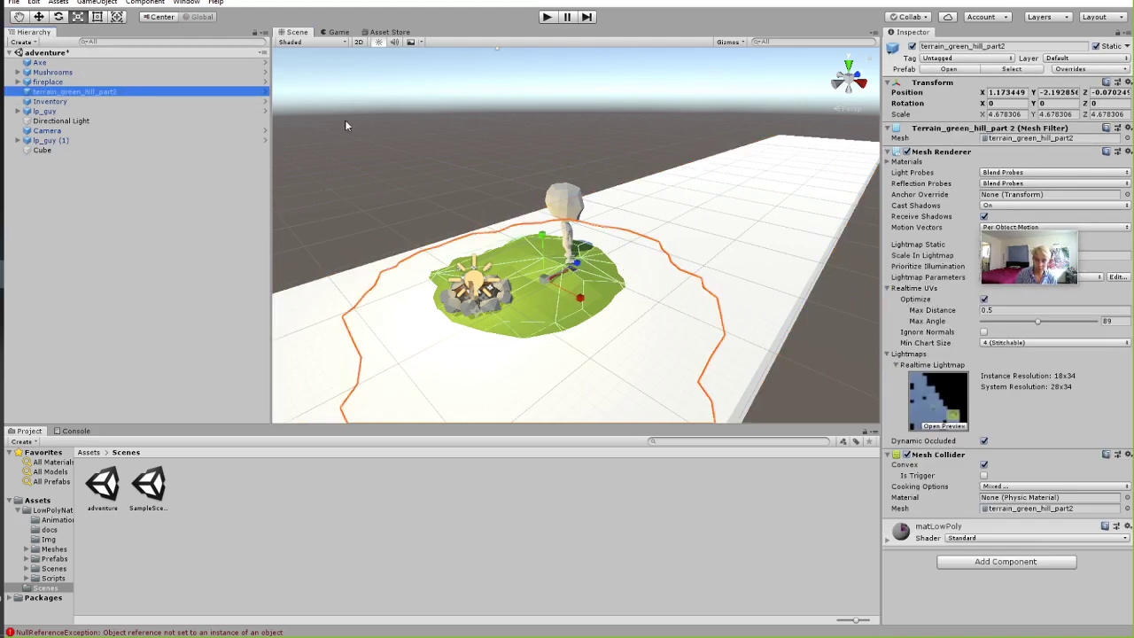
Delete terrain_green_hill_part2, fireplace, Mushrooms and Axe, leaving the characters on the white Cube floor.
{"action": "key", "text": "Delete"}
{"action": "left_click", "coordinate": [48, 82]}
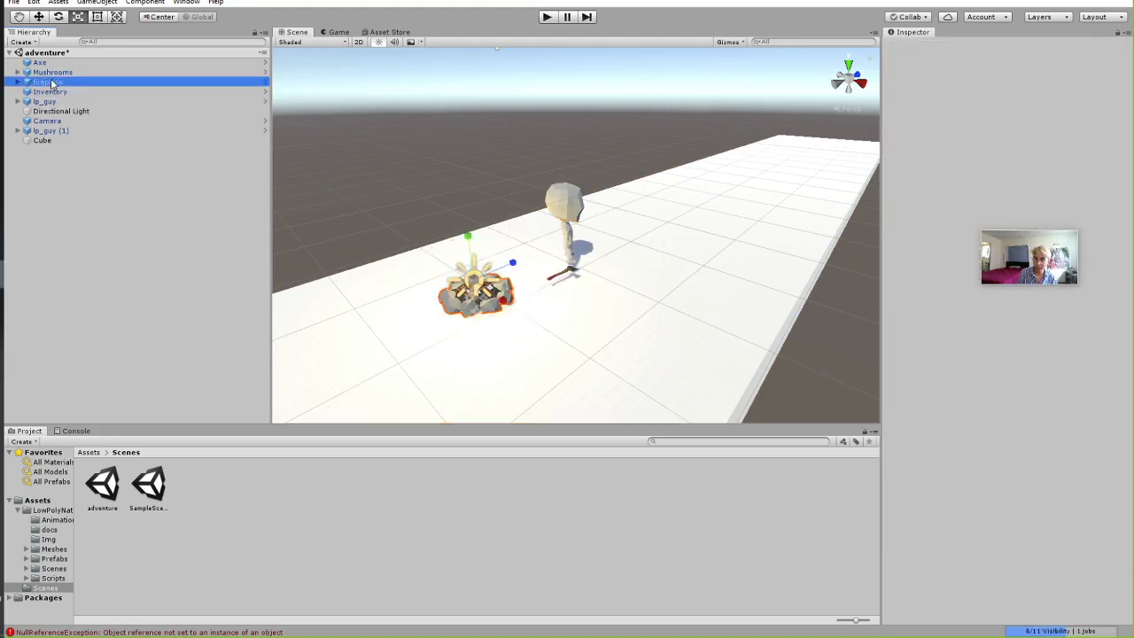
{"action": "key", "text": "Delete"}
{"action": "left_click", "coordinate": [108, 73]}
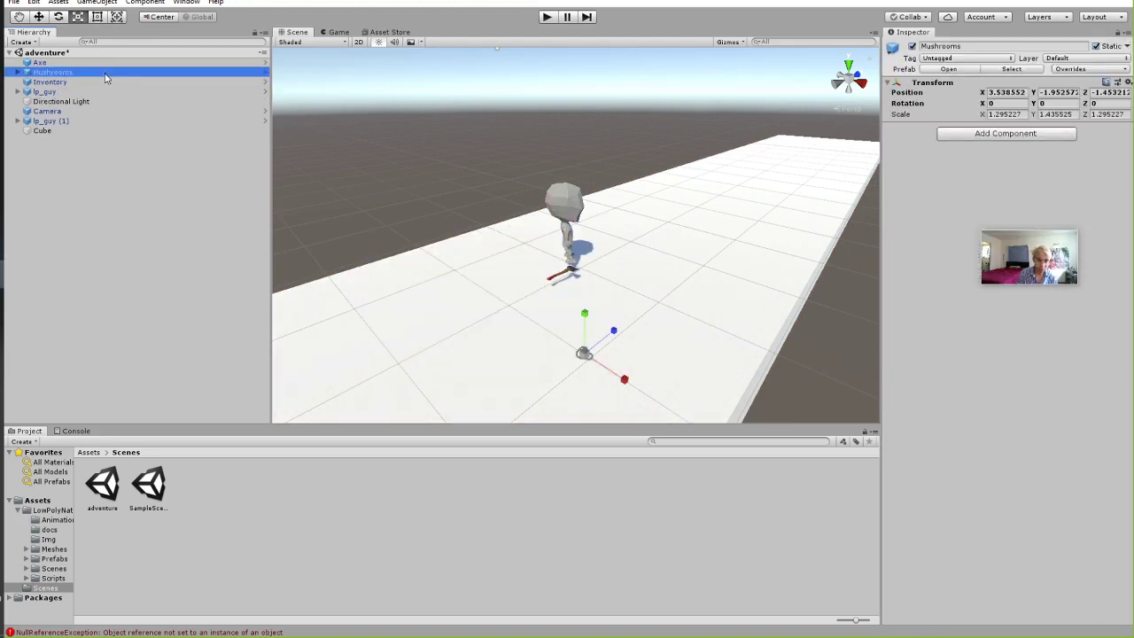
{"action": "key", "text": "Delete"}
{"action": "left_click", "coordinate": [53, 62]}
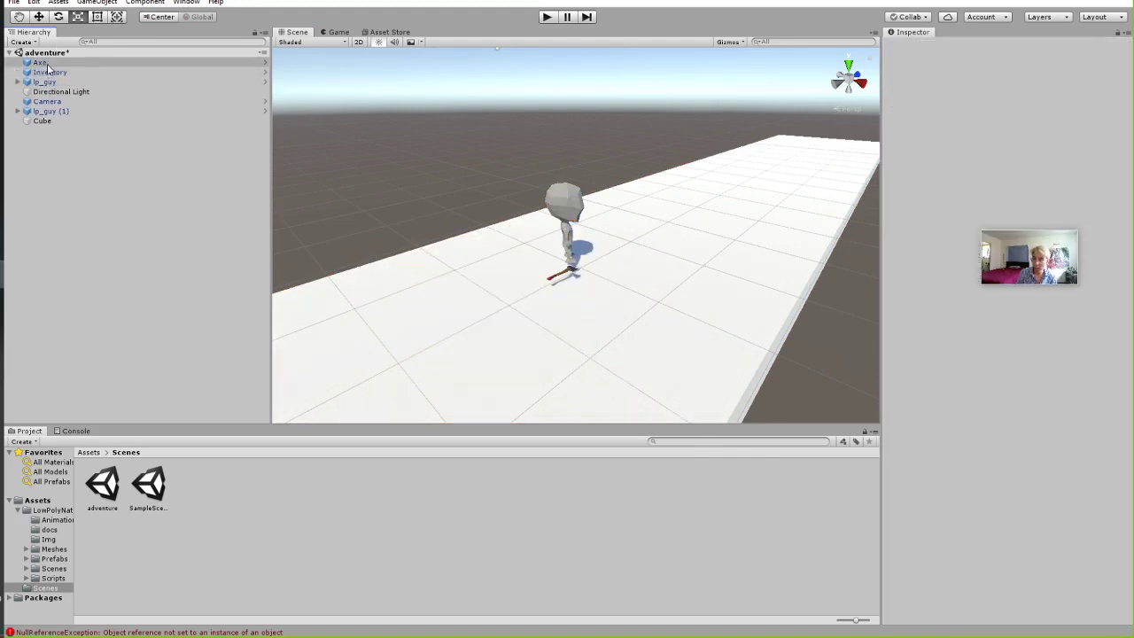
{"action": "key", "text": "Delete"}
{"action": "right_click_drag", "start_coordinate": [714, 253], "coordinate": [691, 209]}
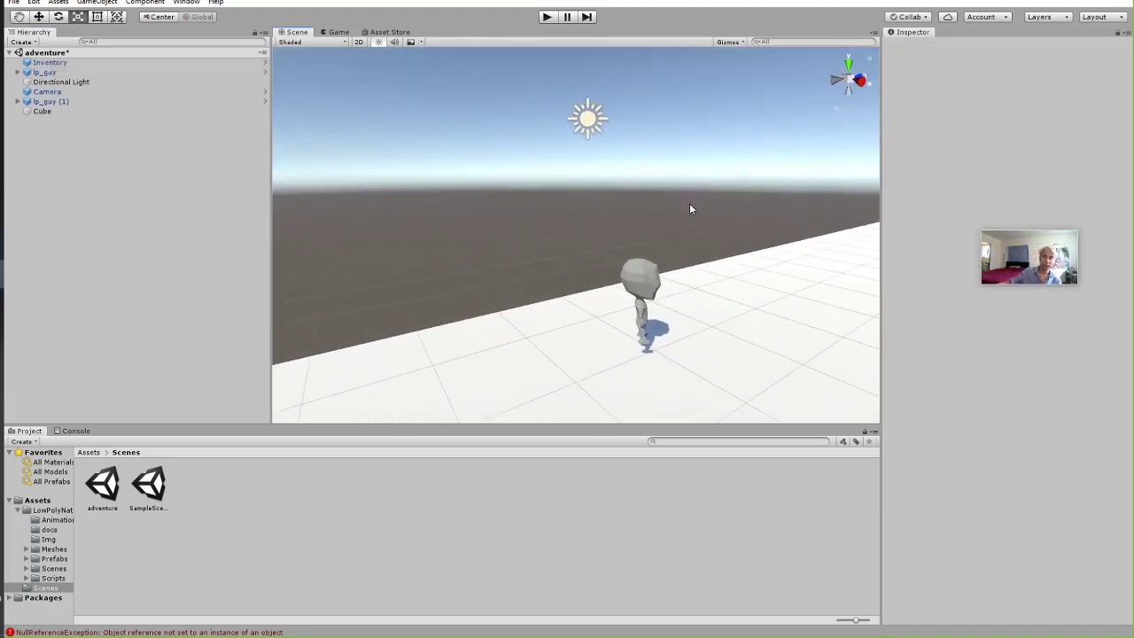
{"action": "double_click", "coordinate": [90, 101]}
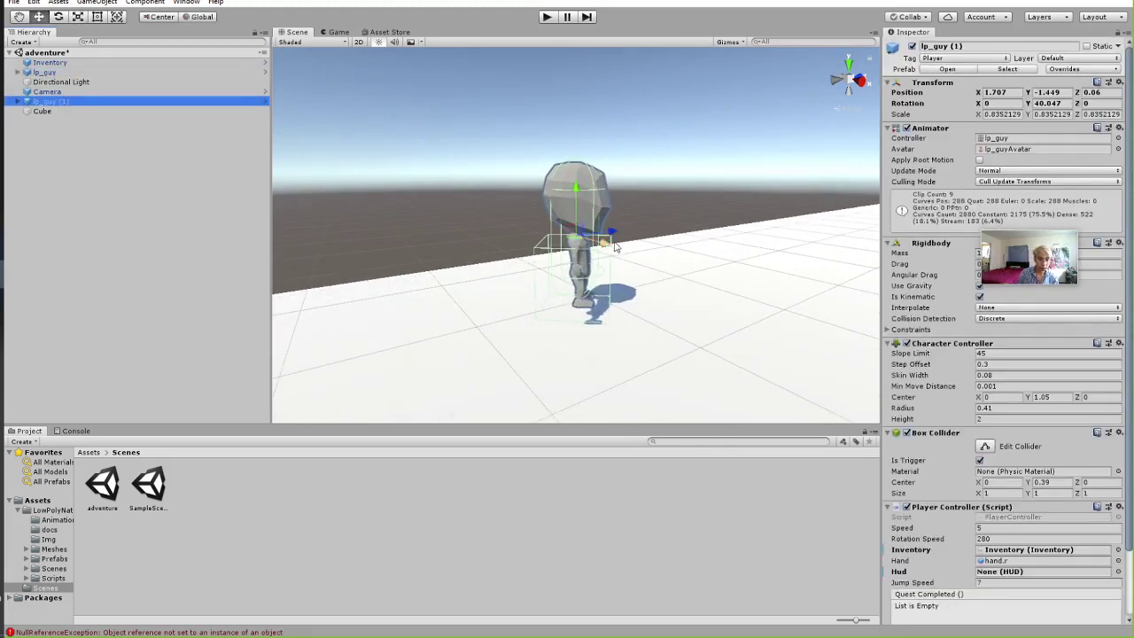
{"action": "left_click_drag", "start_coordinate": [623, 242], "coordinate": [607, 244]}
{"action": "left_click", "coordinate": [87, 93]}
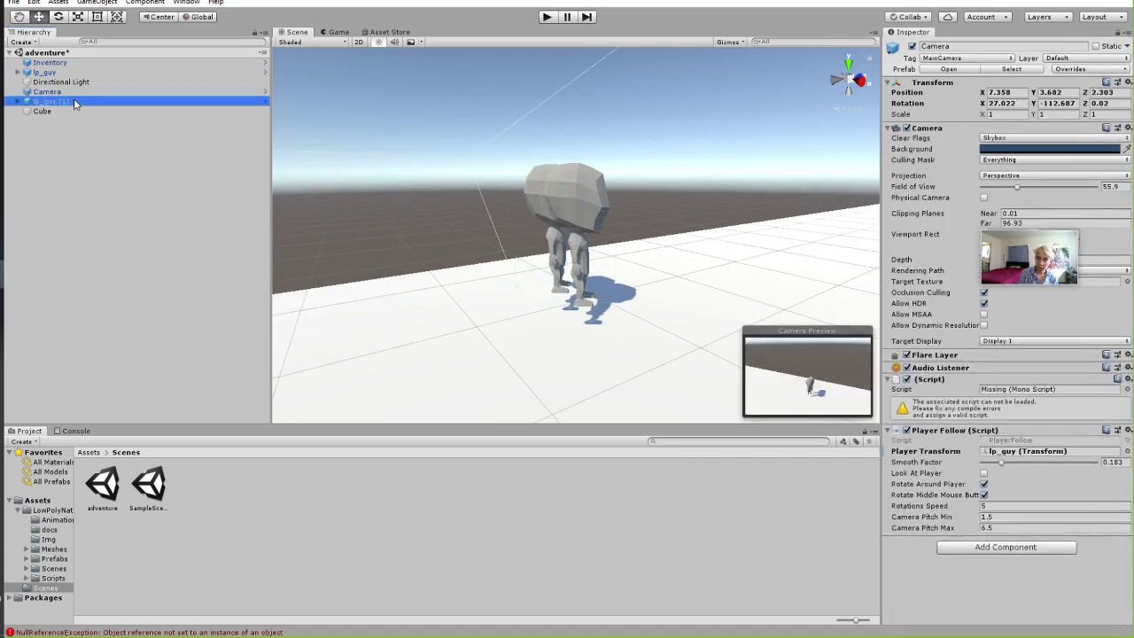
{"action": "left_click", "coordinate": [74, 100]}
{"action": "key", "text": "Delete"}
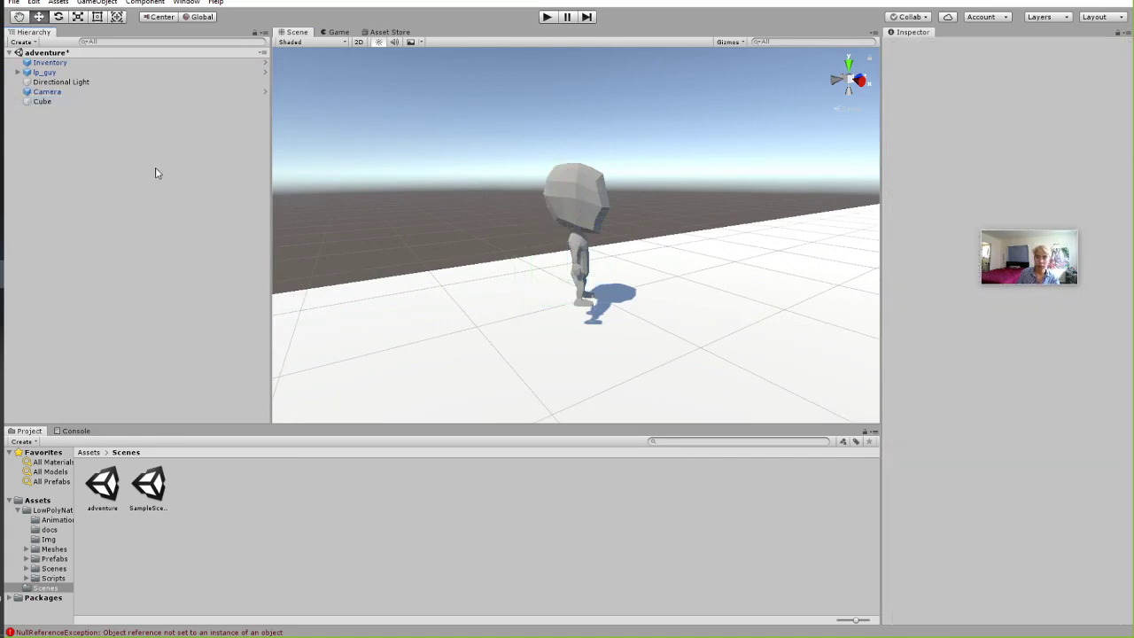
{"action": "left_click", "coordinate": [547, 18]}
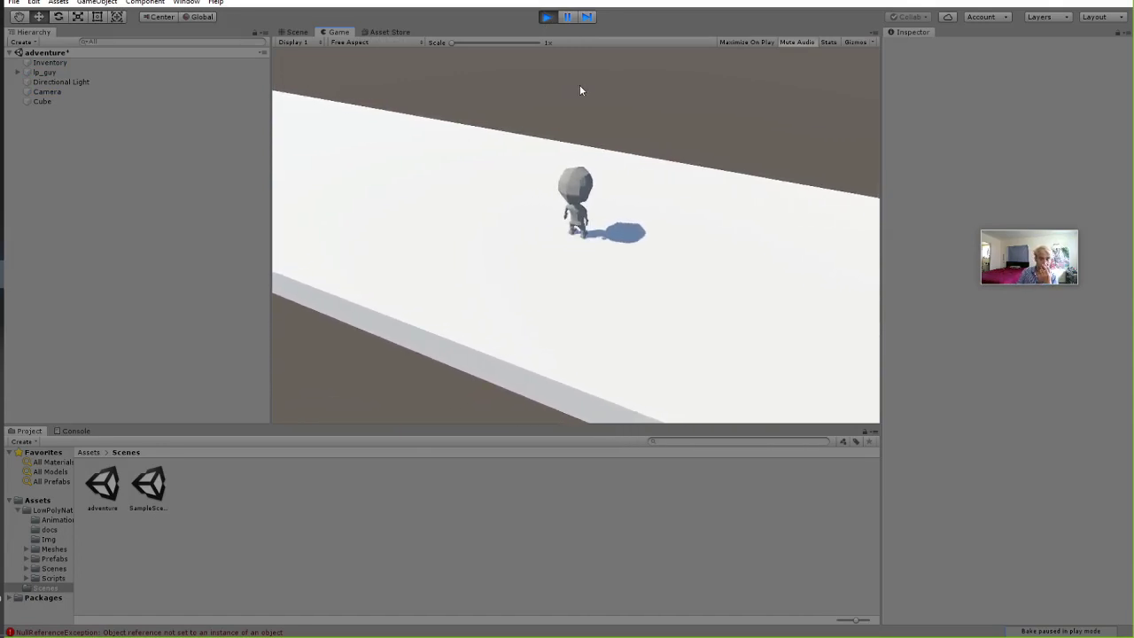
{"action": "left_click", "coordinate": [546, 16]}
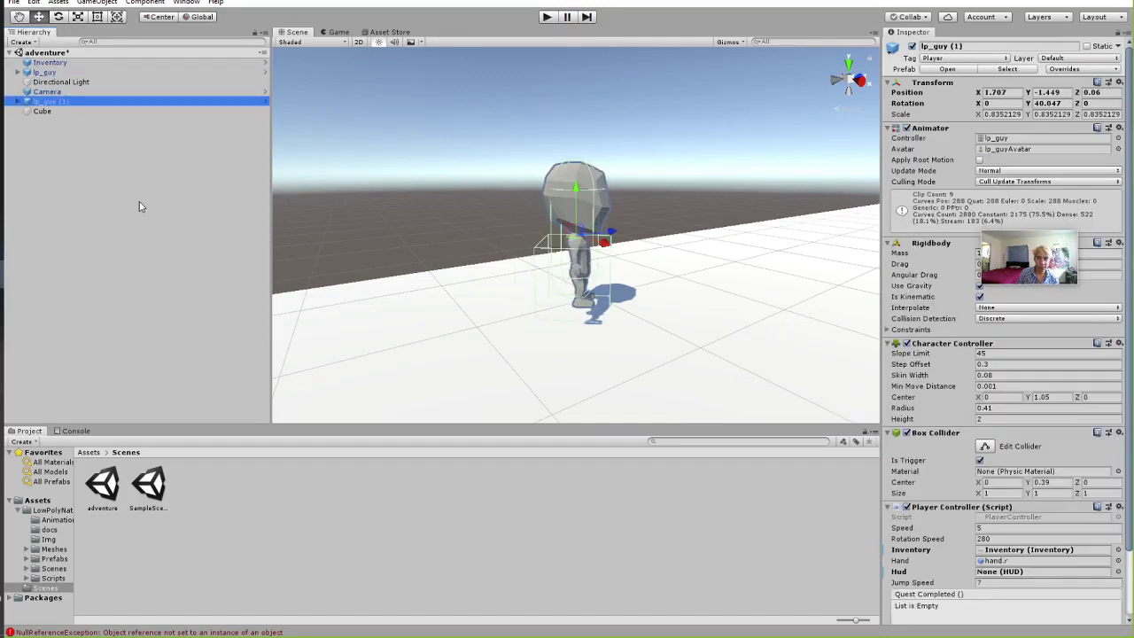
Undo back to the island with hill, fireplace, mushrooms and axe, removing the Cube, then start Play.
{"action": "key", "text": "ctrl+v"}
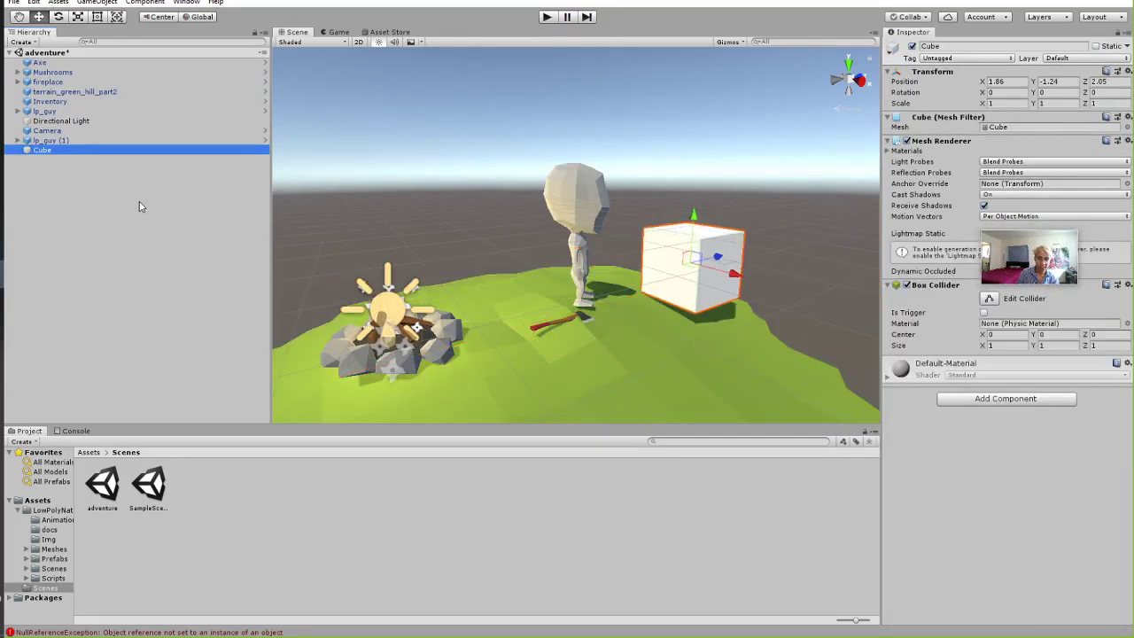
{"action": "key", "text": "ctrl+z"}
{"action": "key", "text": "ctrl+z"}
{"action": "key", "text": "ctrl+z"}
{"action": "key", "text": "ctrl+z"}
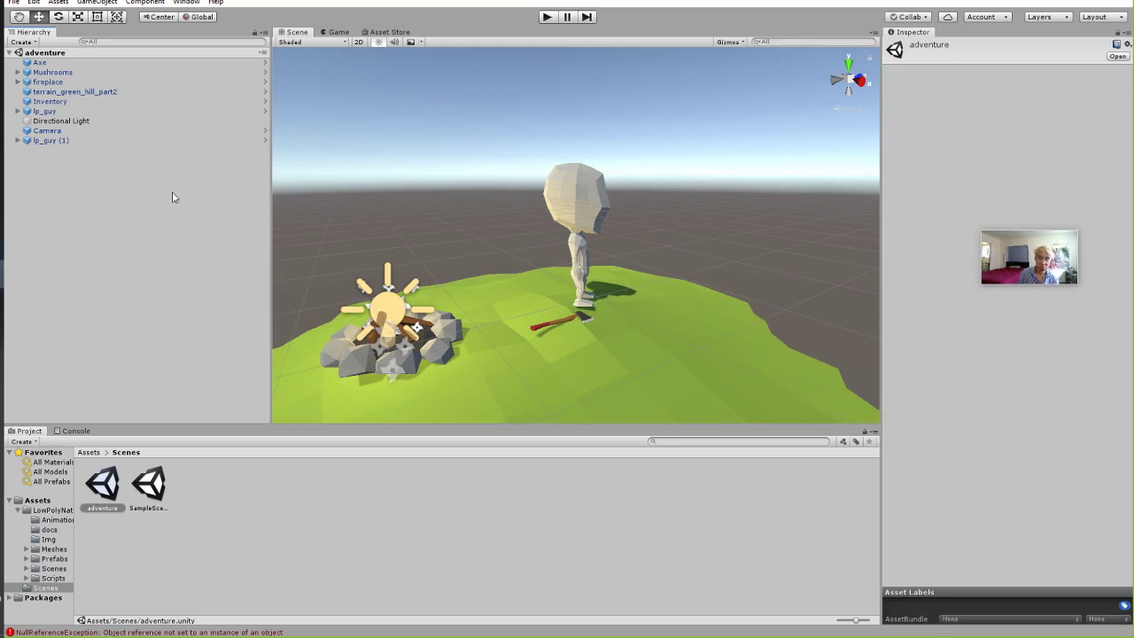
{"action": "left_click", "coordinate": [548, 18]}
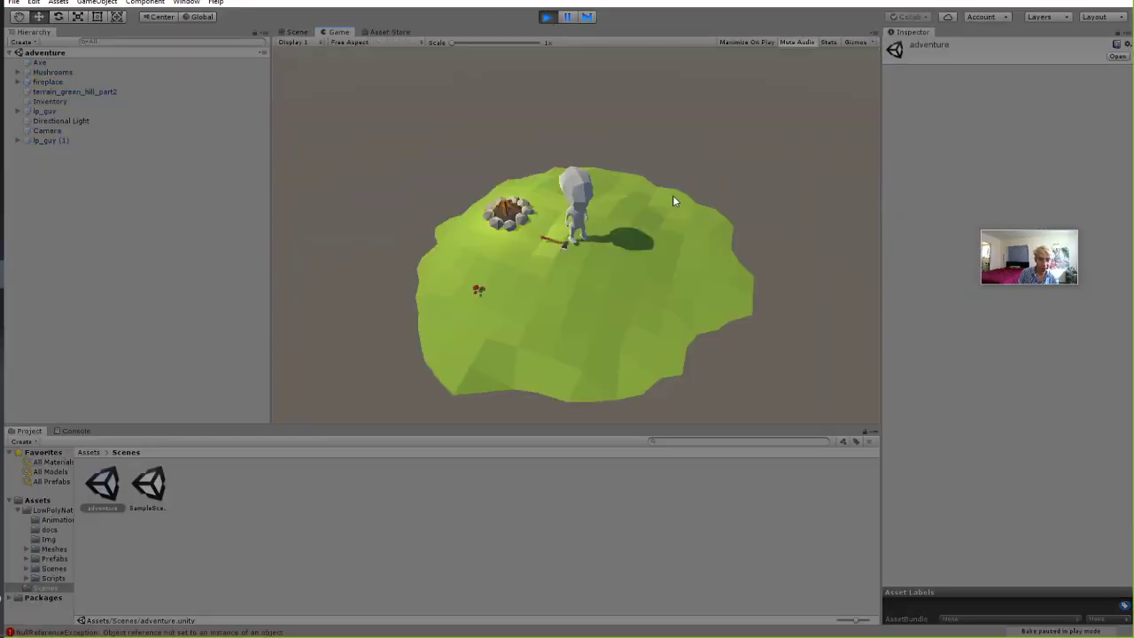
Stop the game, show the Console, and start Play again.
{"action": "left_click", "coordinate": [547, 18]}
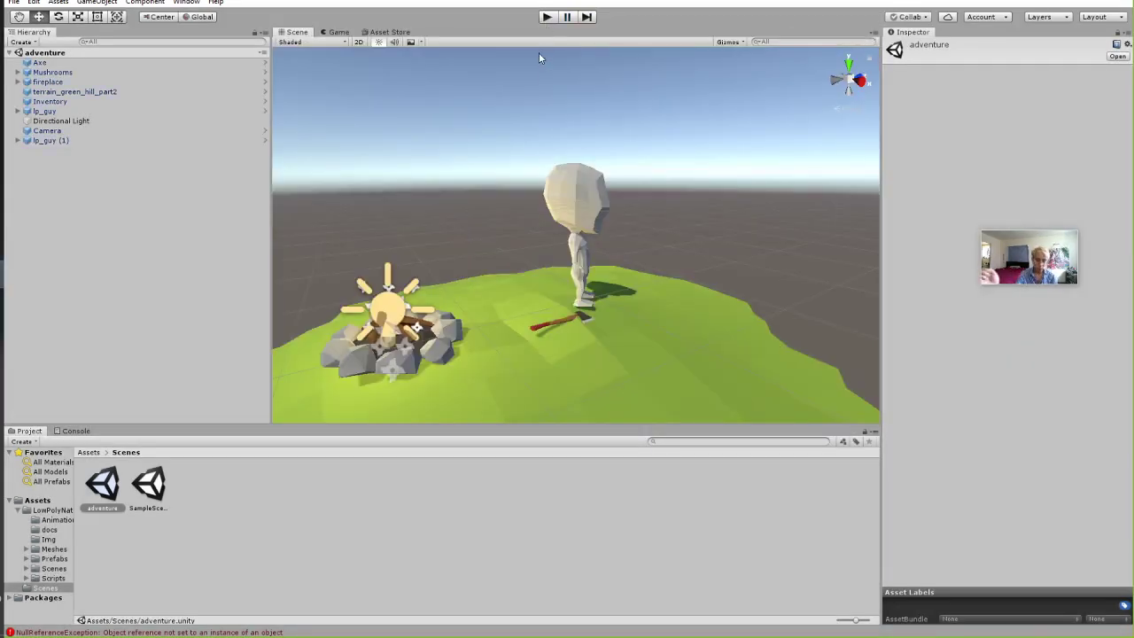
{"action": "left_click", "coordinate": [85, 433]}
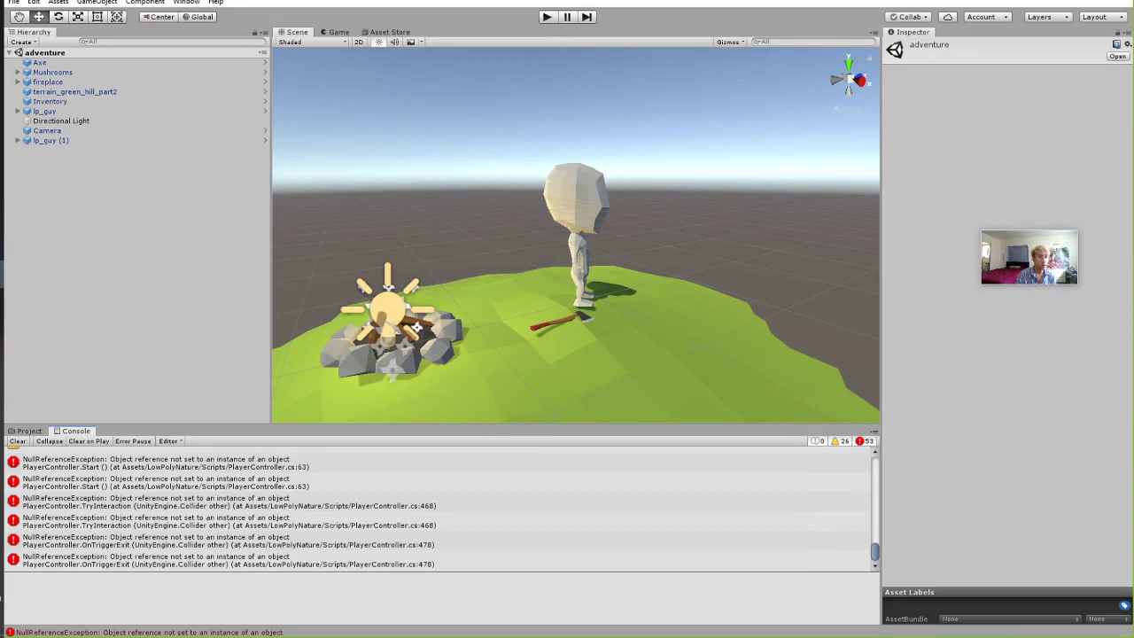
{"action": "left_click", "coordinate": [548, 17]}
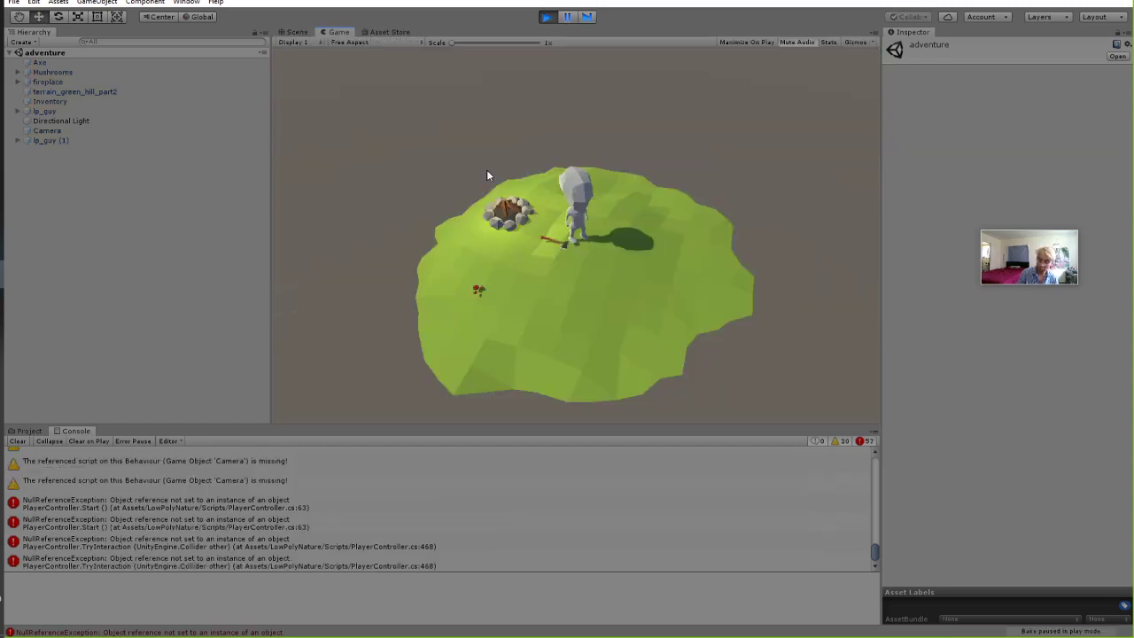
Run the character around the campfire island with WASD, then stop the game.
{"action": "key", "text": "w"}
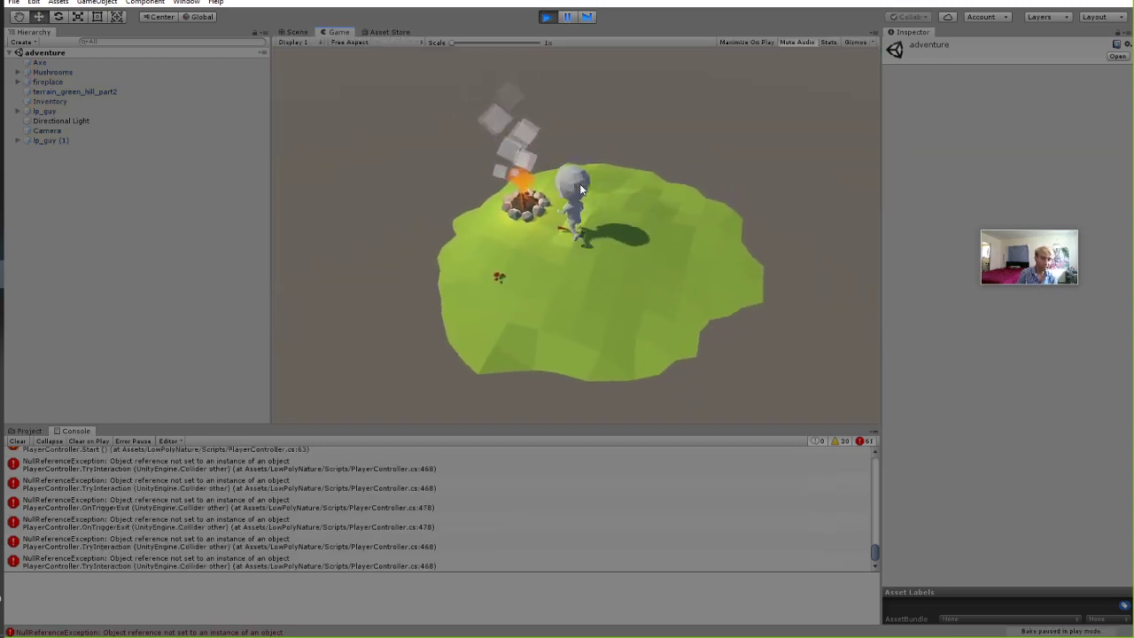
{"action": "key", "text": "s"}
{"action": "key", "text": "d"}
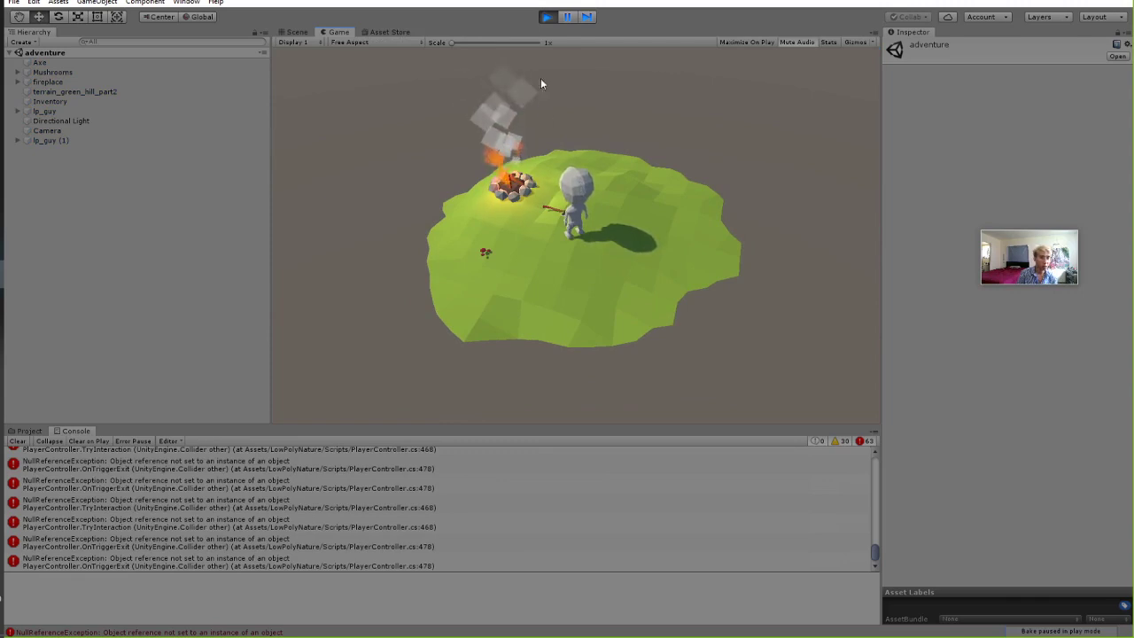
{"action": "key", "text": "d"}
{"action": "key", "text": "a"}
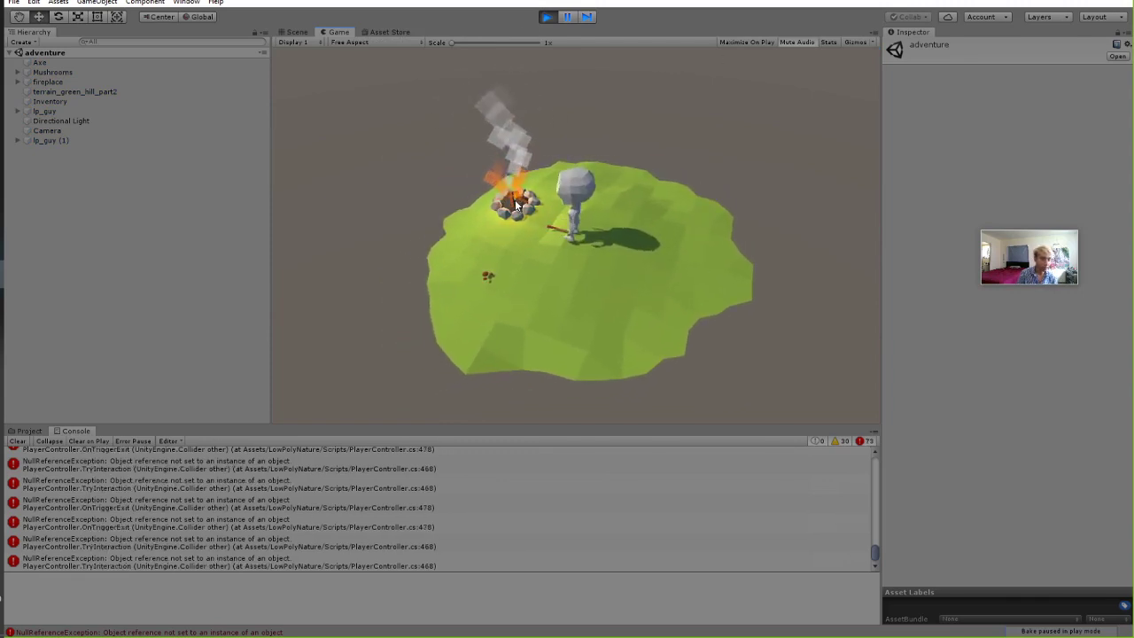
{"action": "key", "text": "a"}
{"action": "key", "text": "s"}
{"action": "key", "text": "w"}
{"action": "key", "text": "d"}
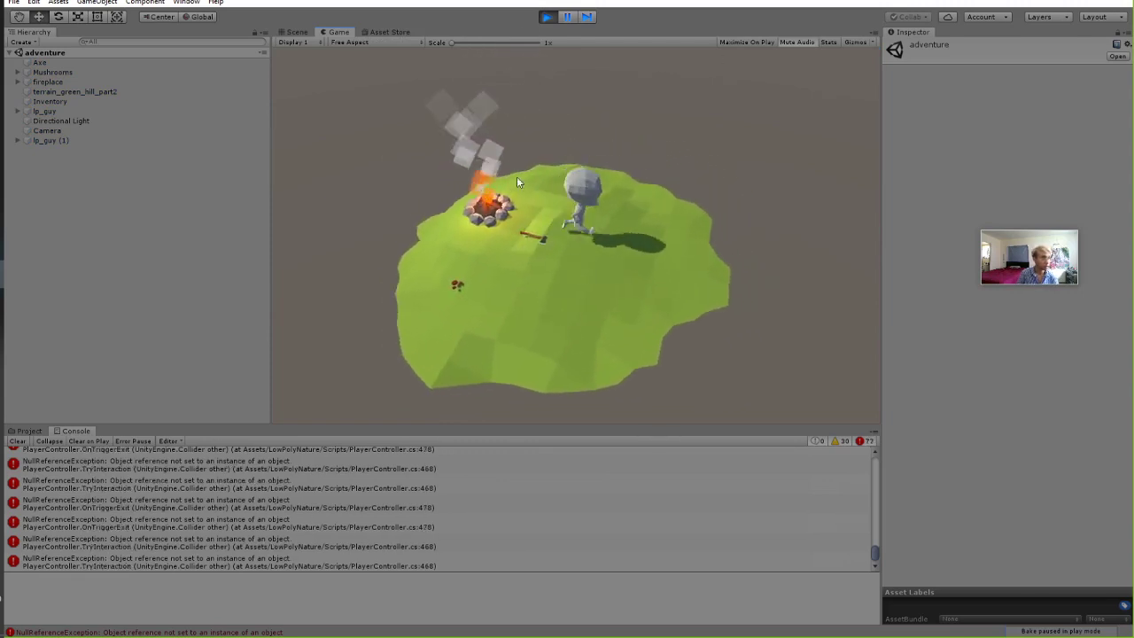
{"action": "key", "text": "s"}
{"action": "key", "text": "a"}
{"action": "key", "text": "w"}
{"action": "left_click", "coordinate": [547, 18]}
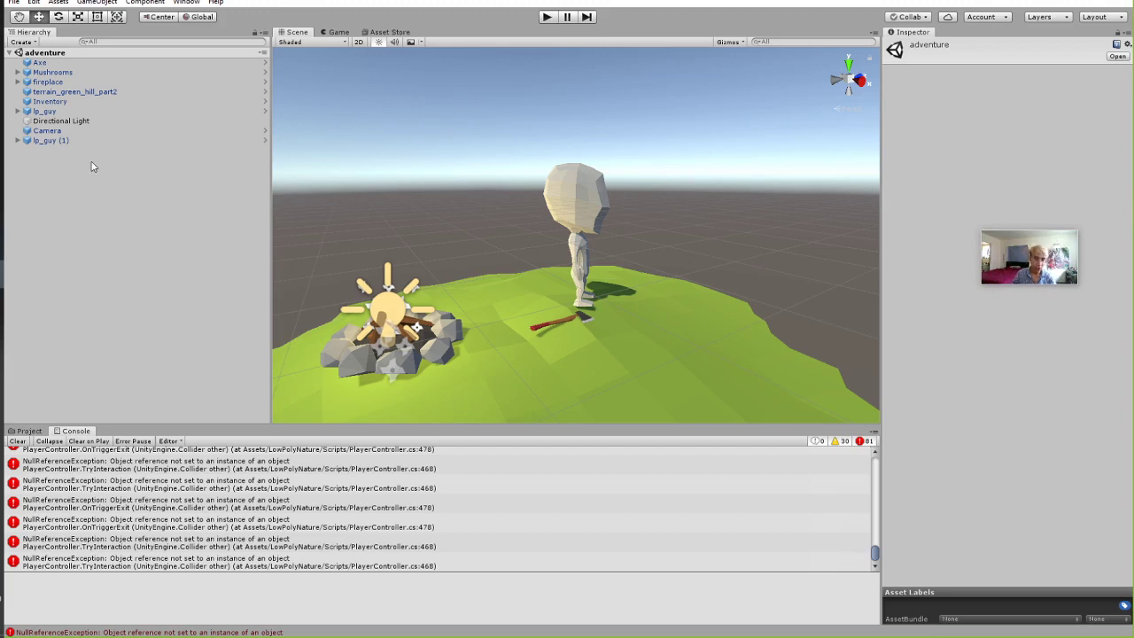
Check the Input axes in Project Settings (Horizontal left/right or a/d, Vertical down/up or s/w), then close them.
{"action": "left_click", "coordinate": [57, 1]}
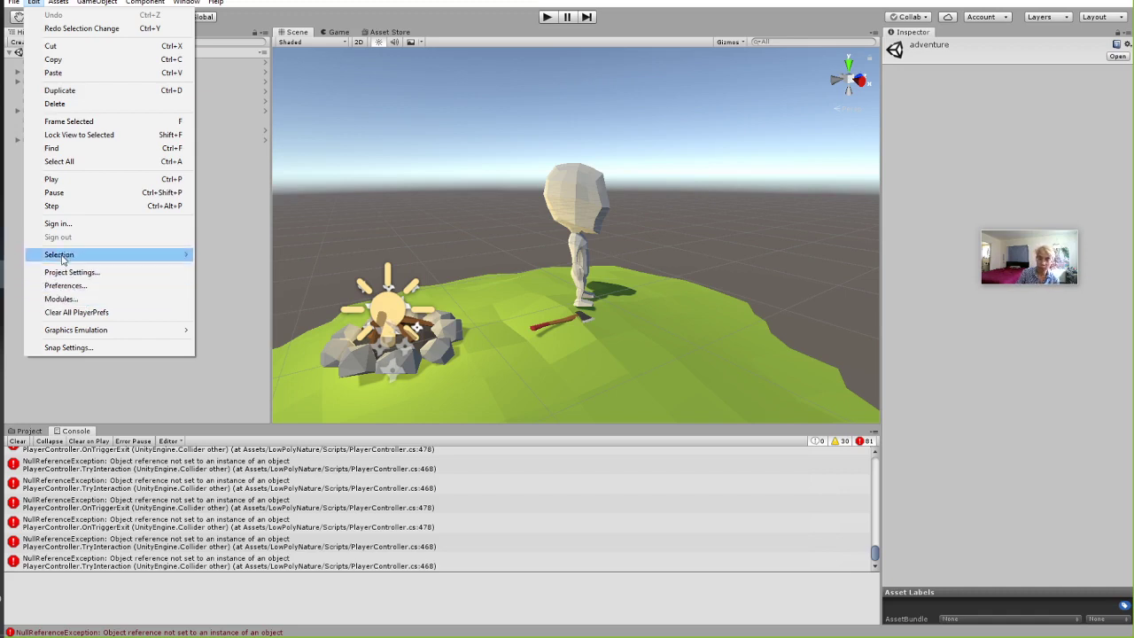
{"action": "left_click", "coordinate": [71, 272]}
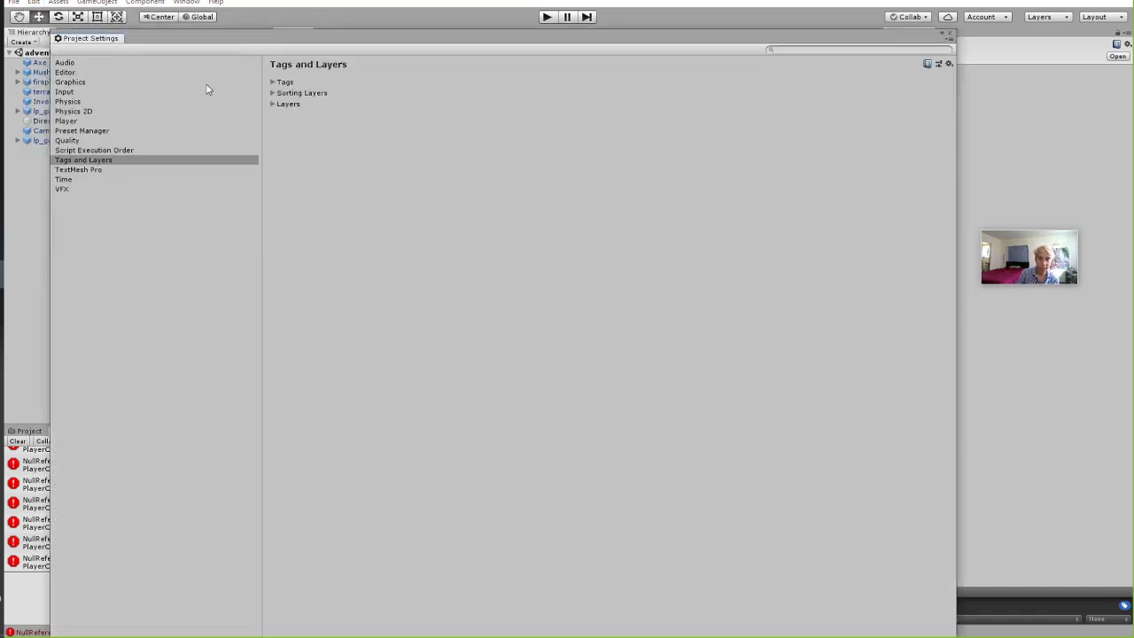
{"action": "left_click", "coordinate": [64, 92]}
{"action": "left_click", "coordinate": [274, 82]}
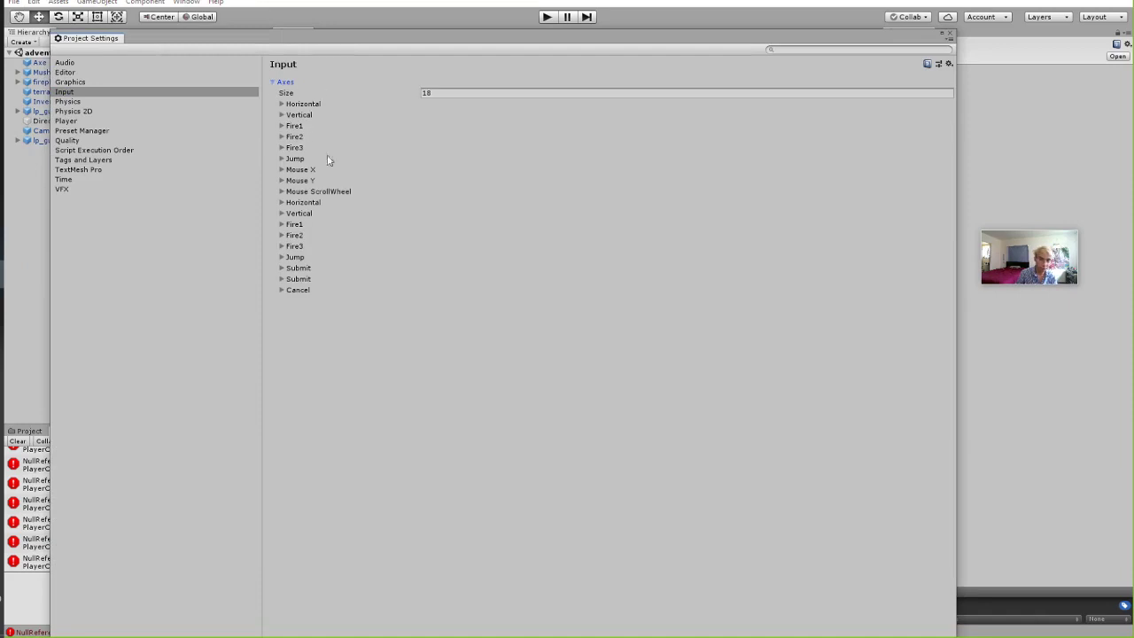
{"action": "left_click", "coordinate": [284, 104]}
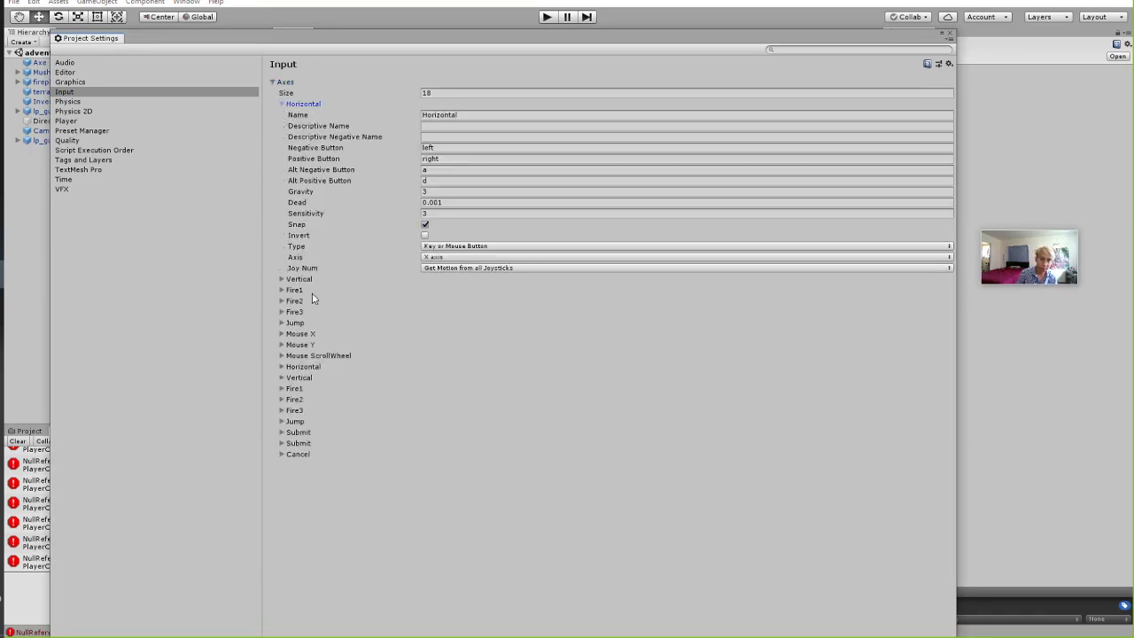
{"action": "left_click", "coordinate": [282, 279]}
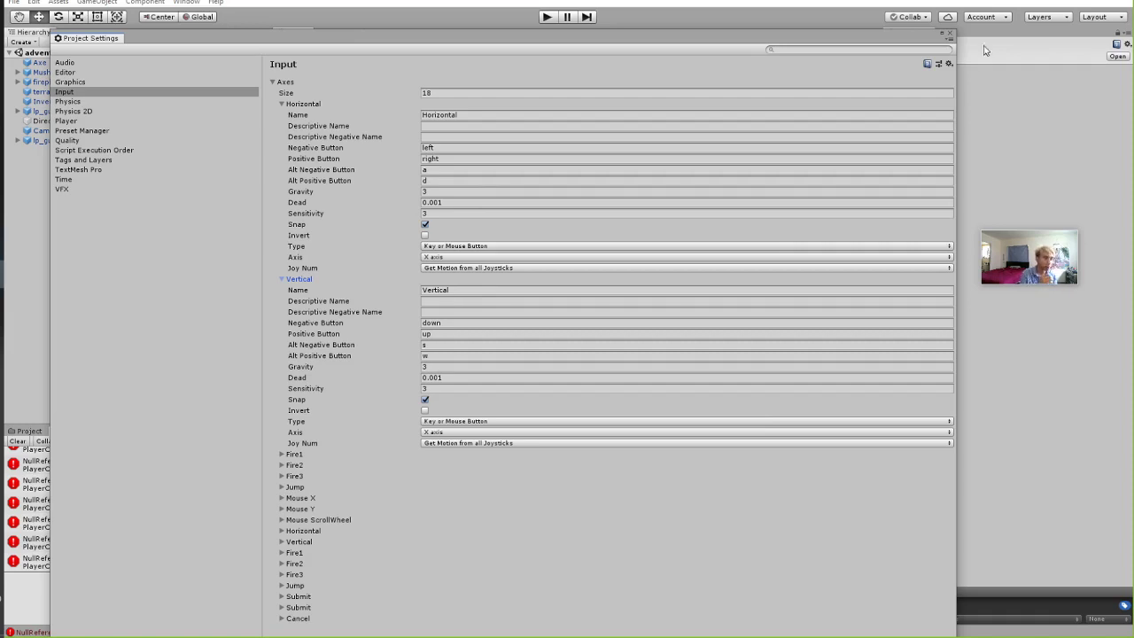
{"action": "left_click", "coordinate": [952, 36]}
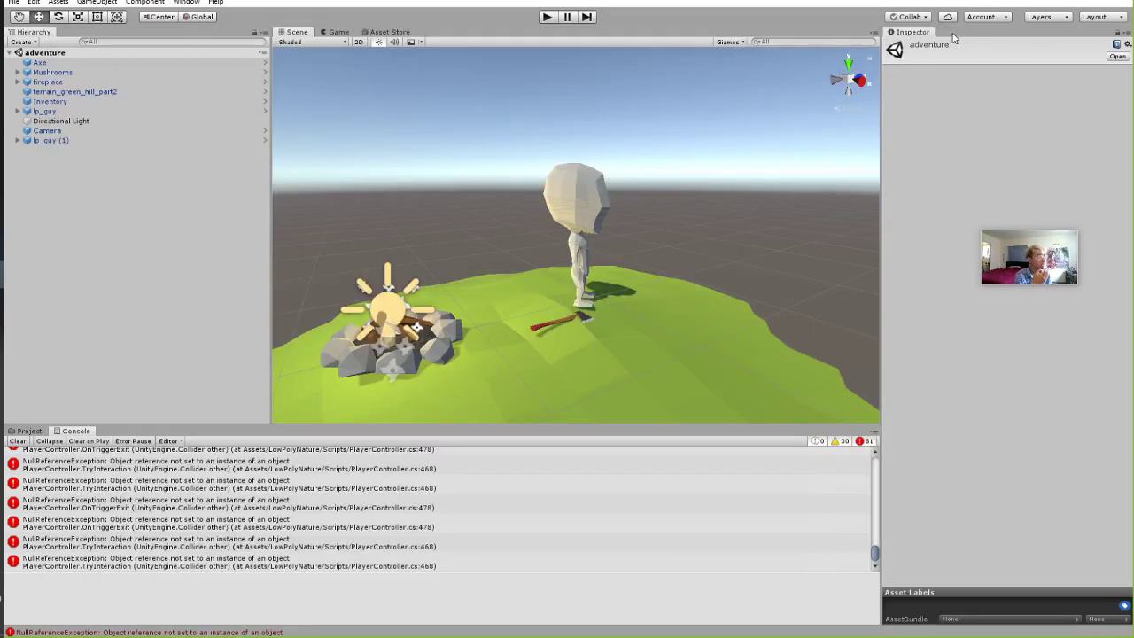
Open the LowPolyNature Demo scene from the Project panel and play-test it briefly.
{"action": "left_click", "coordinate": [28, 431]}
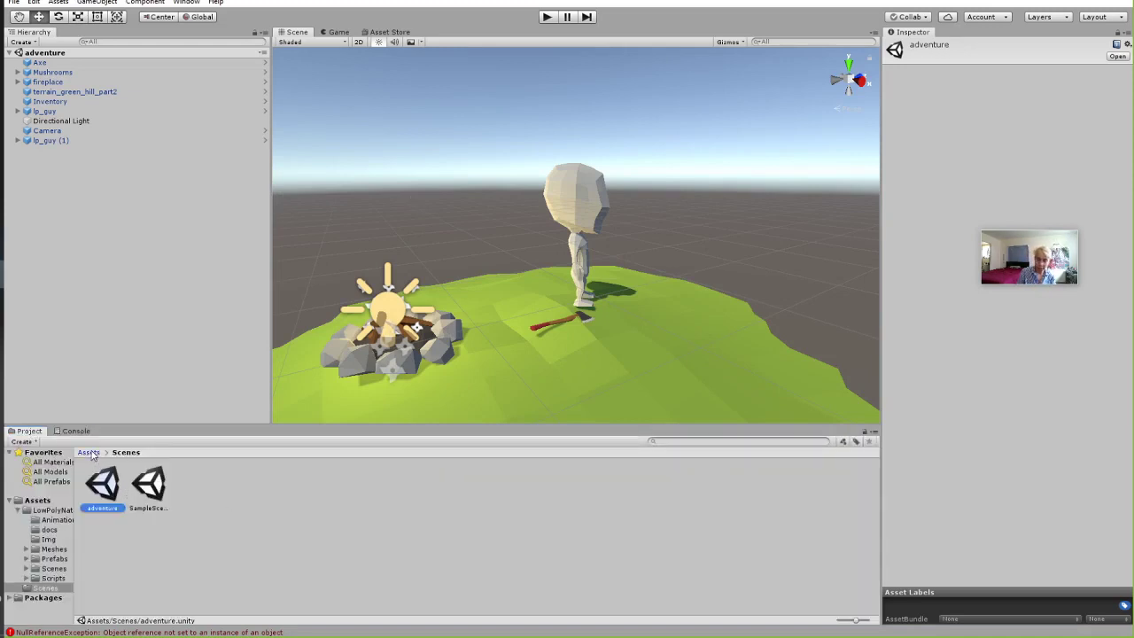
{"action": "left_click", "coordinate": [89, 452]}
{"action": "double_click", "coordinate": [114, 492]}
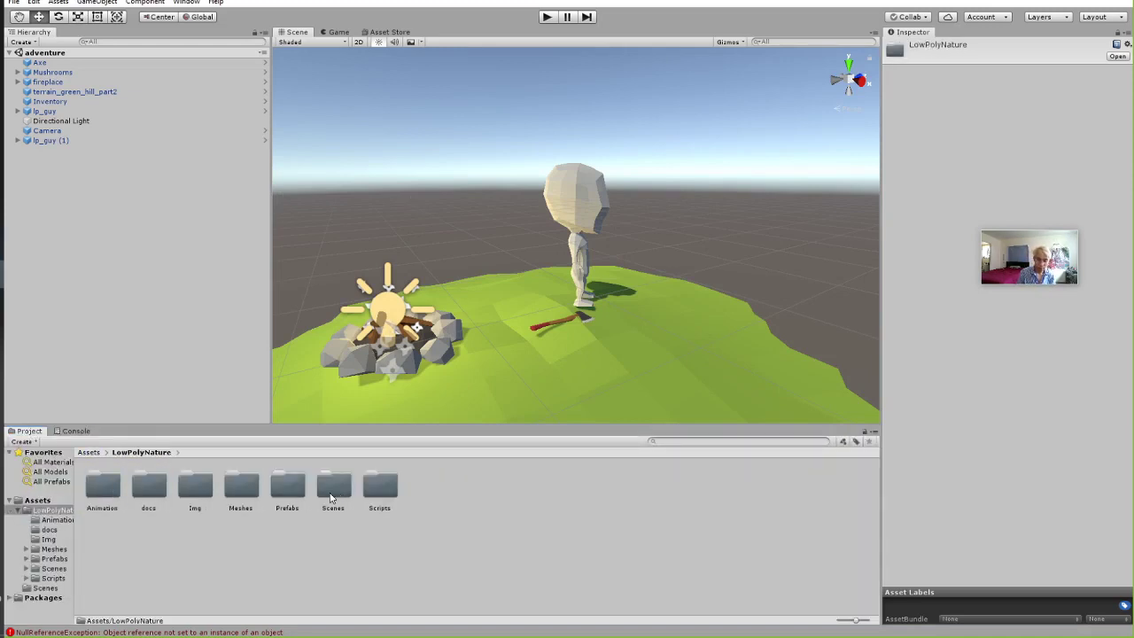
{"action": "double_click", "coordinate": [331, 496]}
{"action": "double_click", "coordinate": [192, 486]}
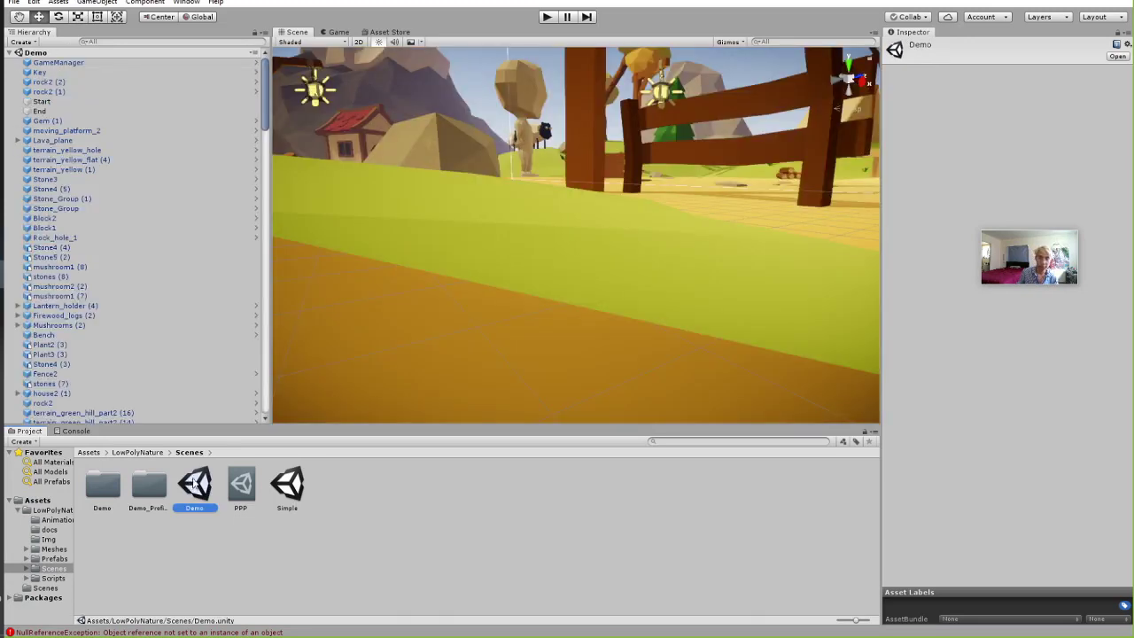
{"action": "left_click", "coordinate": [550, 17]}
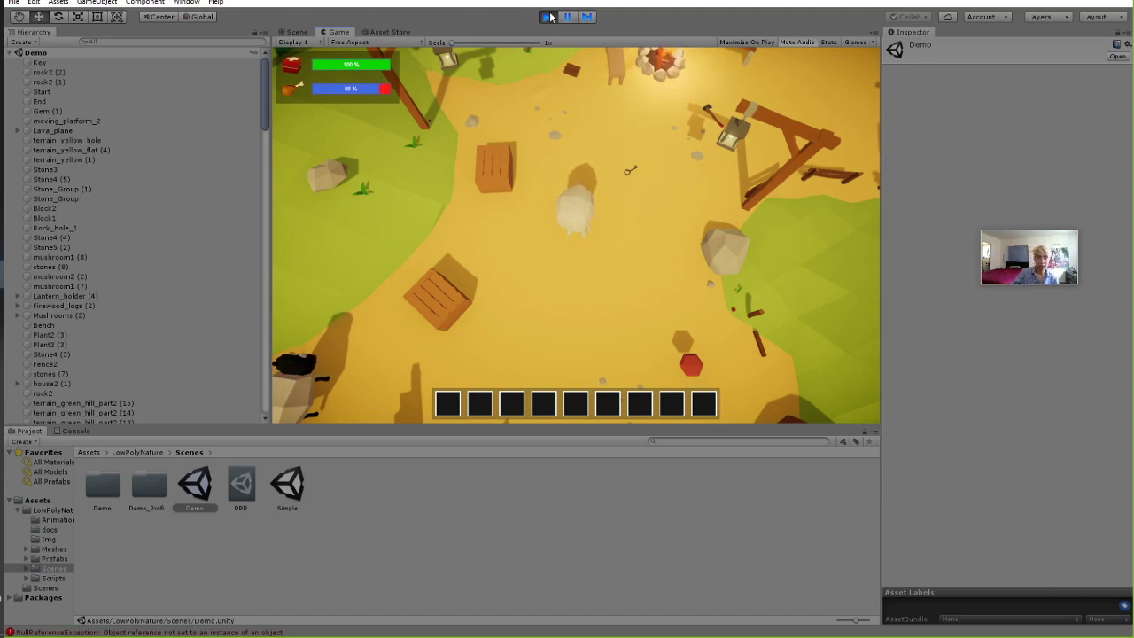
{"action": "left_click", "coordinate": [548, 16]}
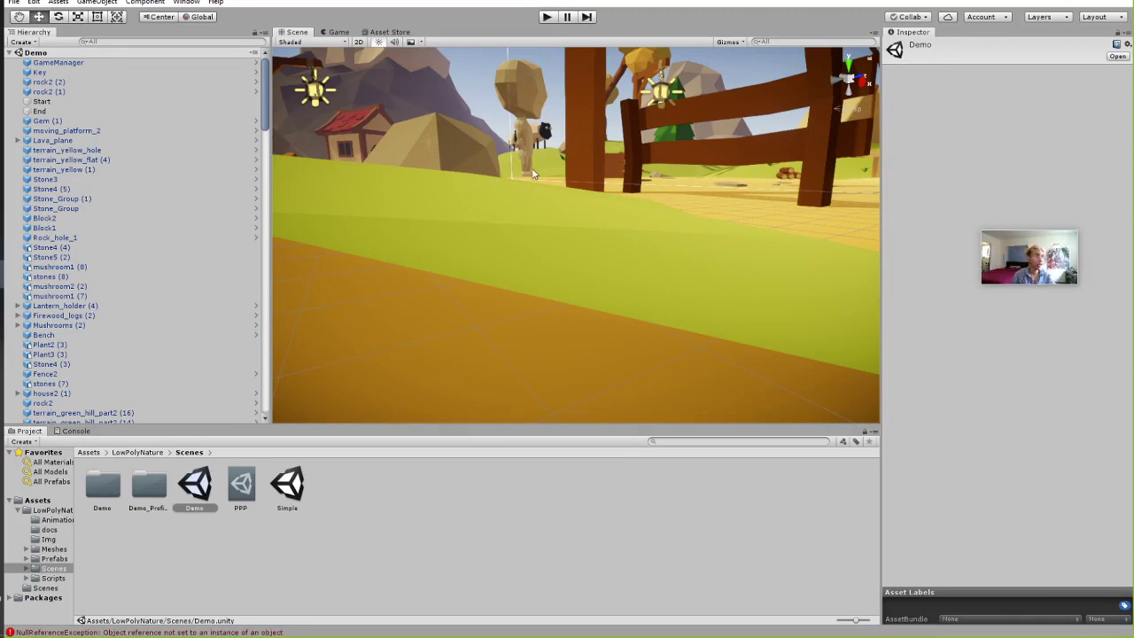
Reopen the adventure scene from the project's Assets/Scenes folder.
{"action": "left_click", "coordinate": [118, 454]}
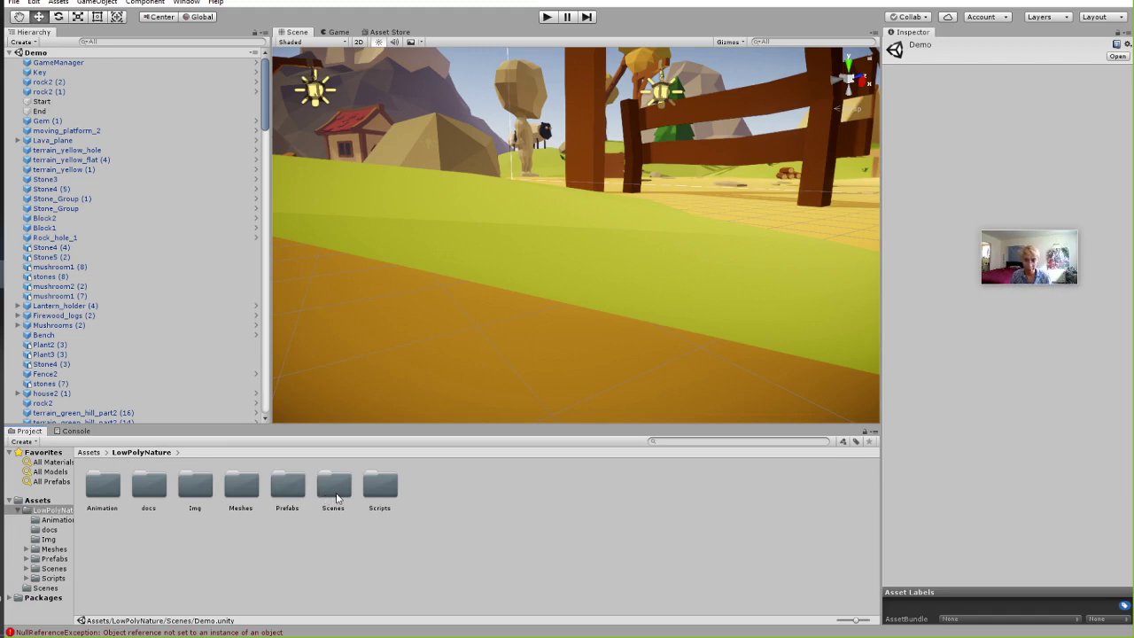
{"action": "left_click", "coordinate": [336, 494]}
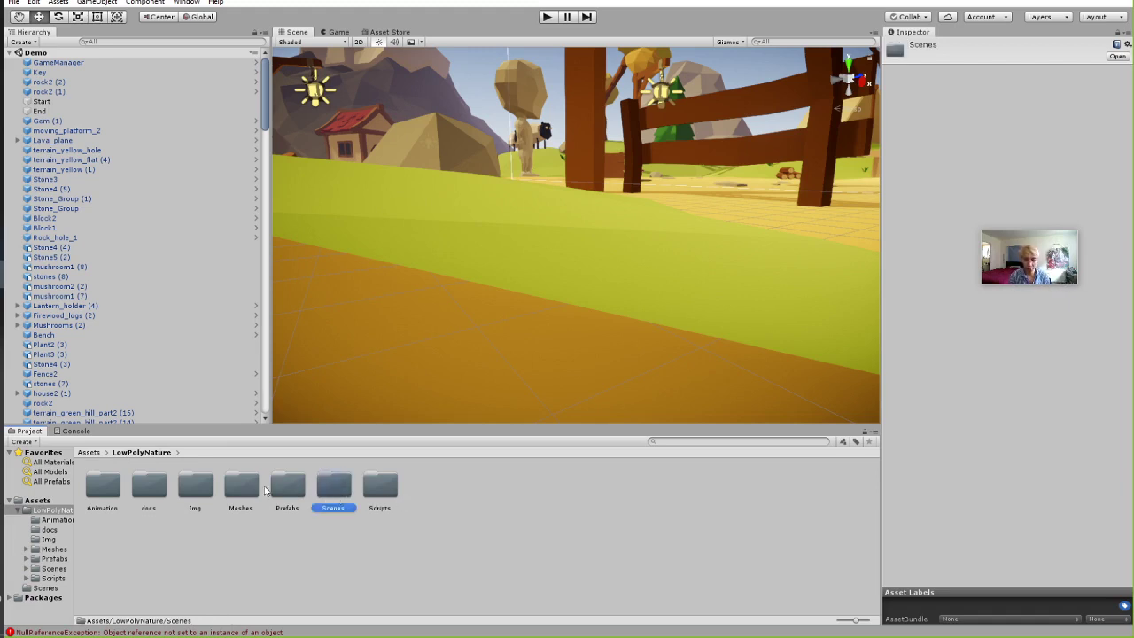
{"action": "left_click", "coordinate": [87, 457]}
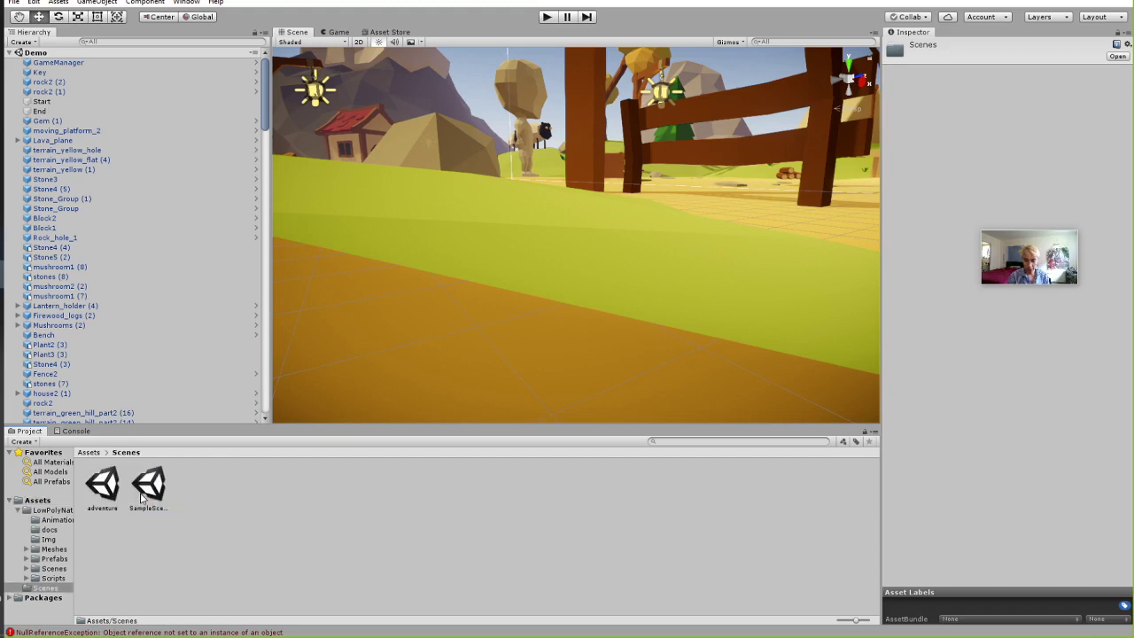
{"action": "double_click", "coordinate": [97, 490]}
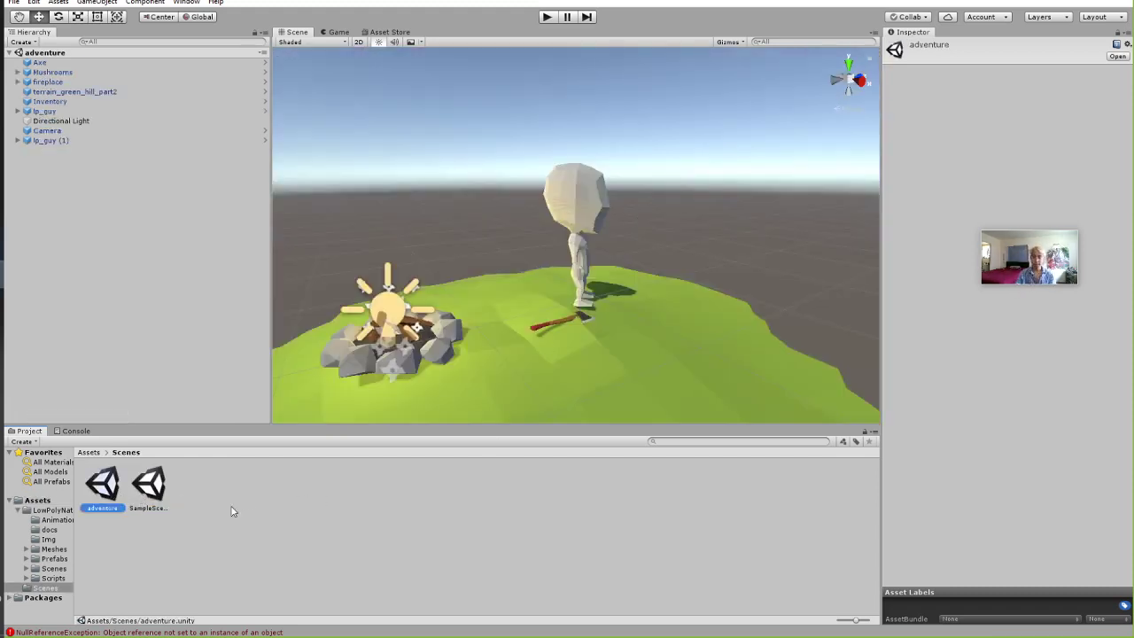
Frame the island, then select lp_guy (1) in the Hierarchy and delete it.
{"action": "scroll", "coordinate": [574, 297], "scroll_direction": "down", "scroll_amount": 8}
{"action": "right_click_drag", "start_coordinate": [618, 151], "coordinate": [630, 257]}
{"action": "middle_click_drag", "start_coordinate": [618, 170], "coordinate": [576, 265]}
{"action": "left_click", "coordinate": [109, 185]}
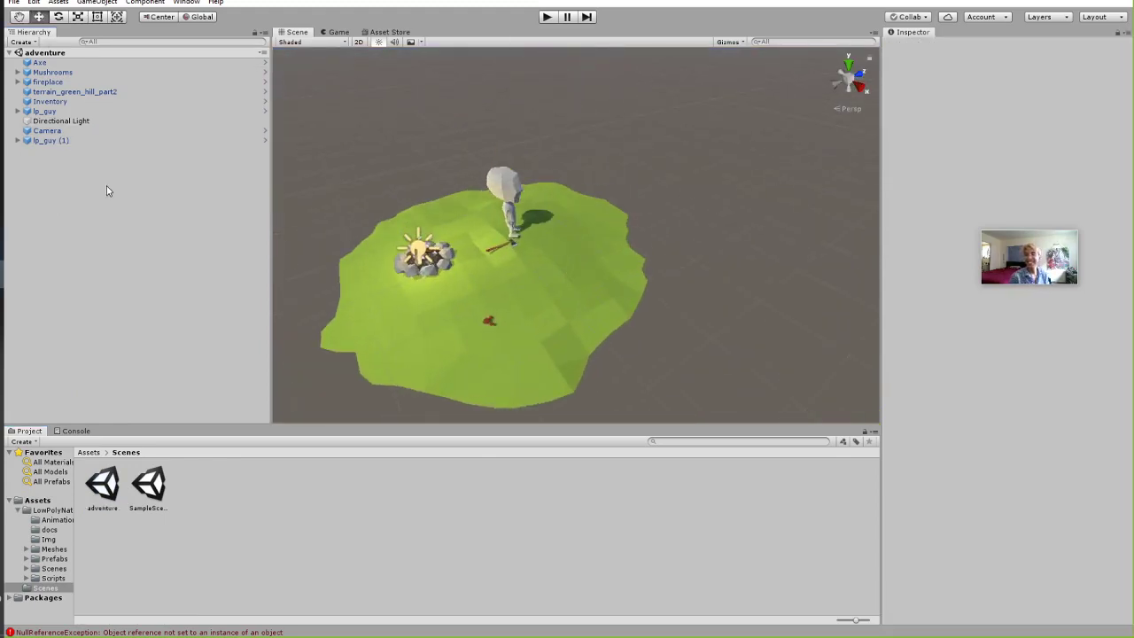
{"action": "left_click", "coordinate": [39, 113]}
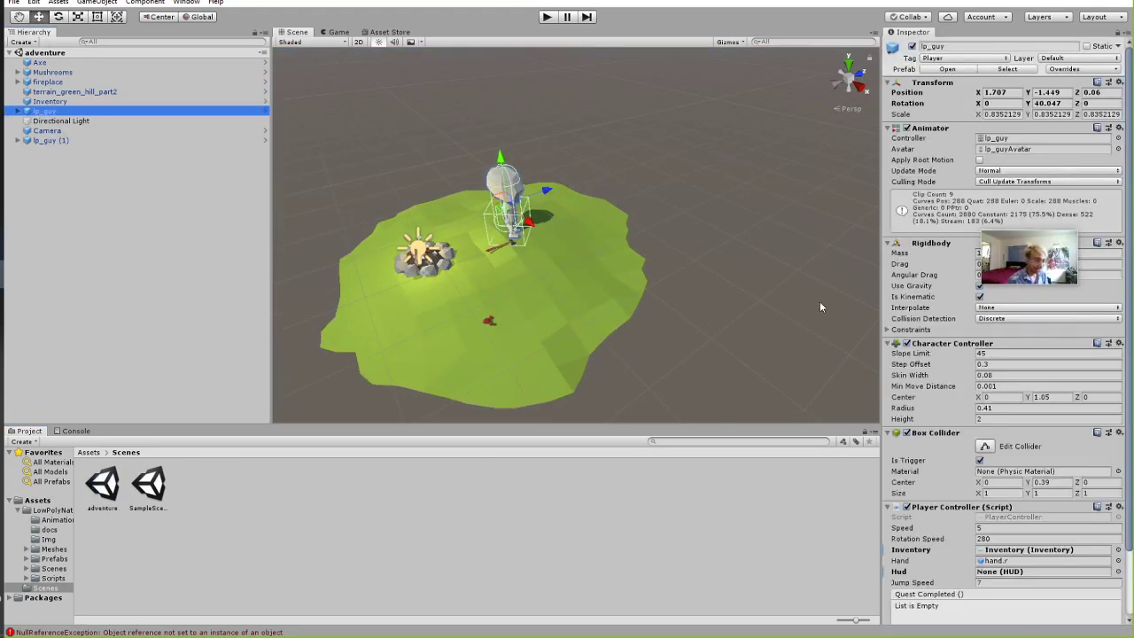
{"action": "left_click", "coordinate": [82, 139]}
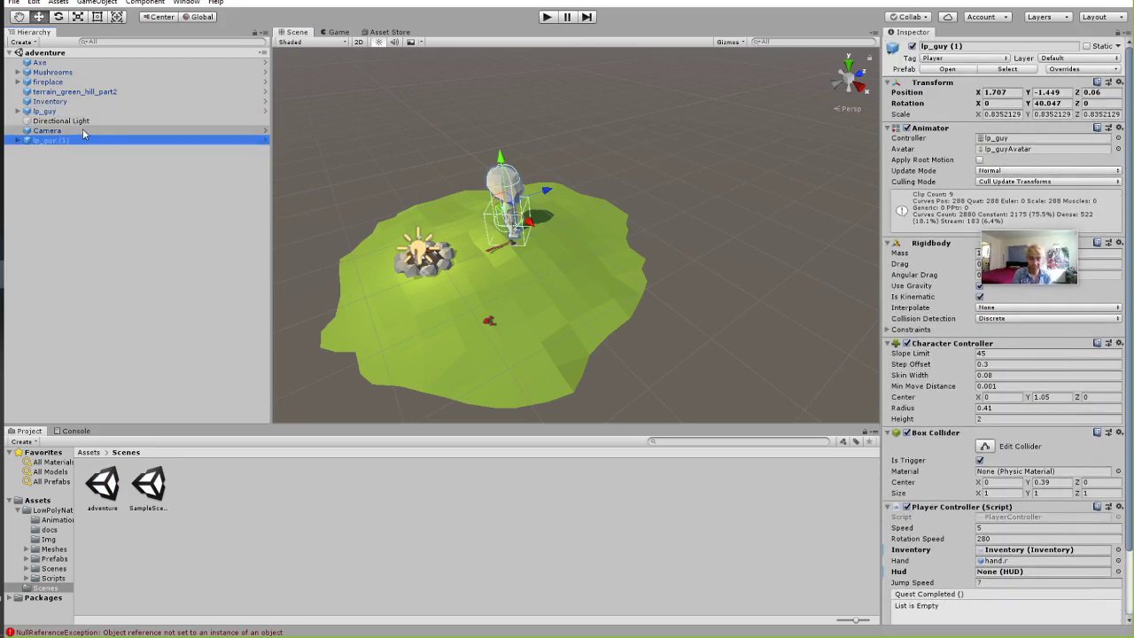
{"action": "key", "text": "Delete"}
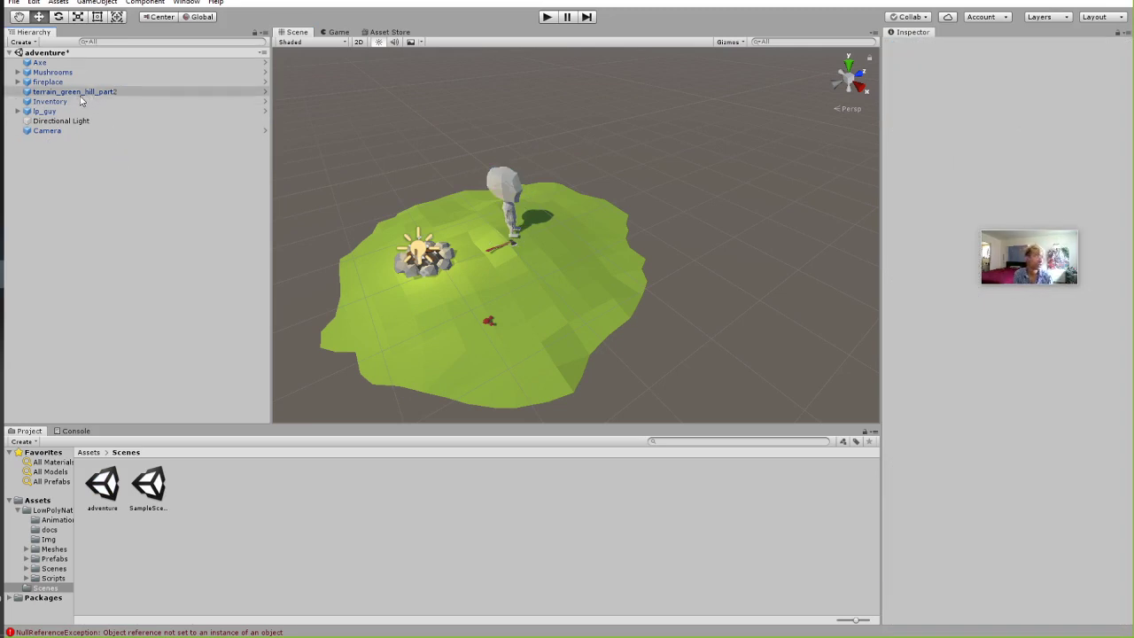
Add a cube below the island and scale it on X and Z into a wide floor.
{"action": "right_click", "coordinate": [186, 225]}
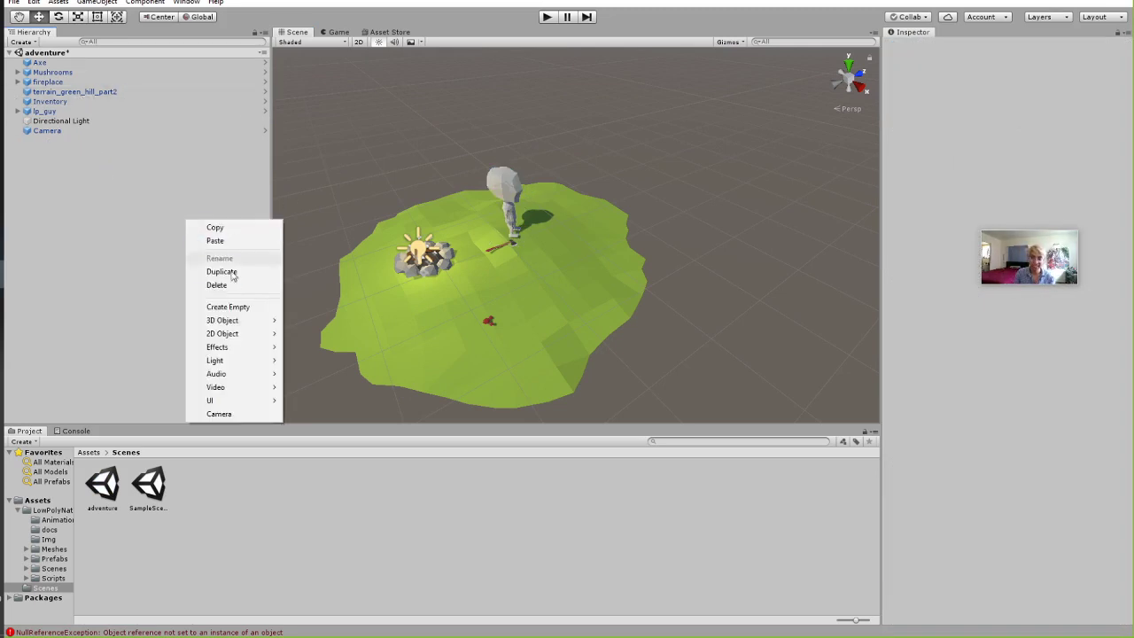
{"action": "mouse_move", "coordinate": [261, 320]}
{"action": "left_click", "coordinate": [309, 320]}
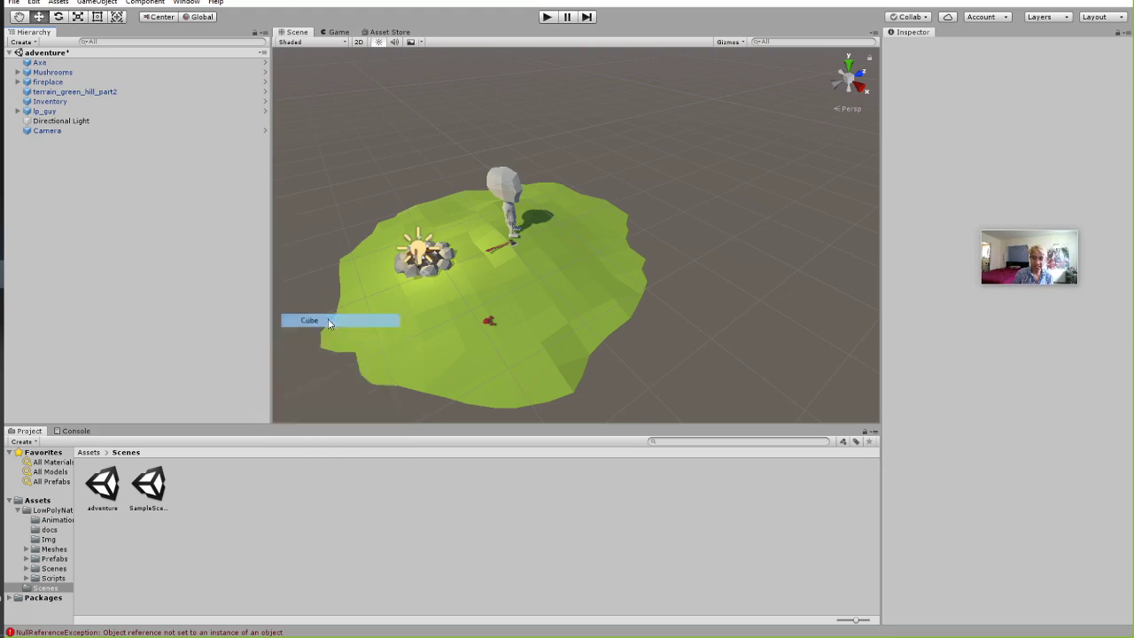
{"action": "mouse_move", "coordinate": [578, 237]}
{"action": "left_mouse_down"}
{"action": "mouse_move", "coordinate": [521, 255]}
{"action": "mouse_move", "coordinate": [560, 232]}
{"action": "left_mouse_up"}
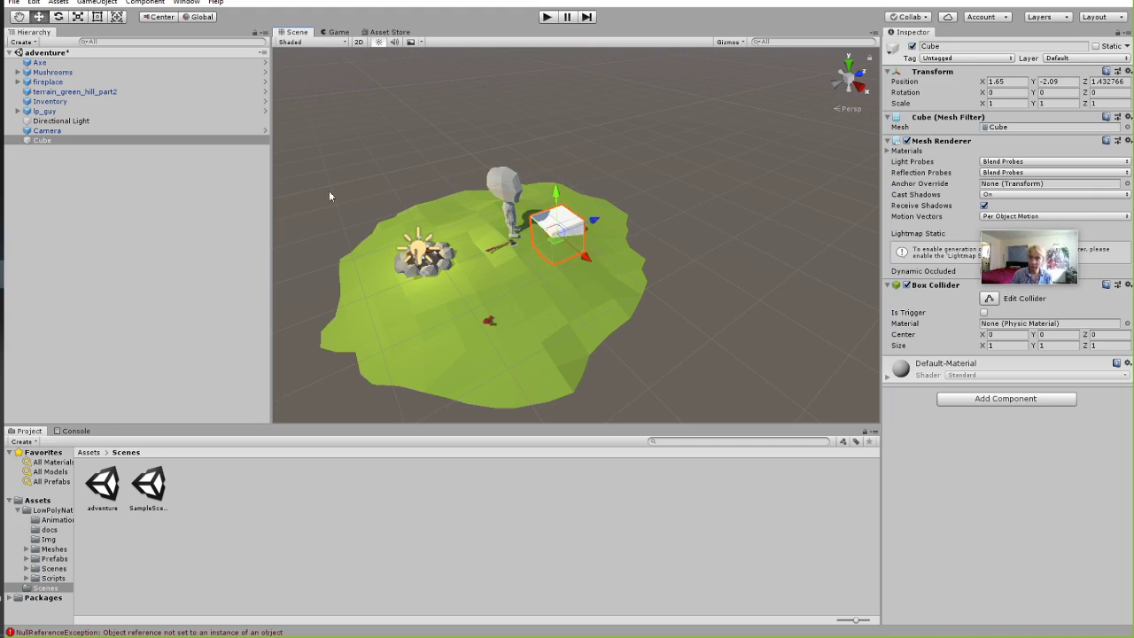
{"action": "left_click", "coordinate": [78, 16]}
{"action": "left_click_drag", "start_coordinate": [593, 221], "coordinate": [302, 111]}
{"action": "left_click_drag", "start_coordinate": [591, 257], "coordinate": [546, 291]}
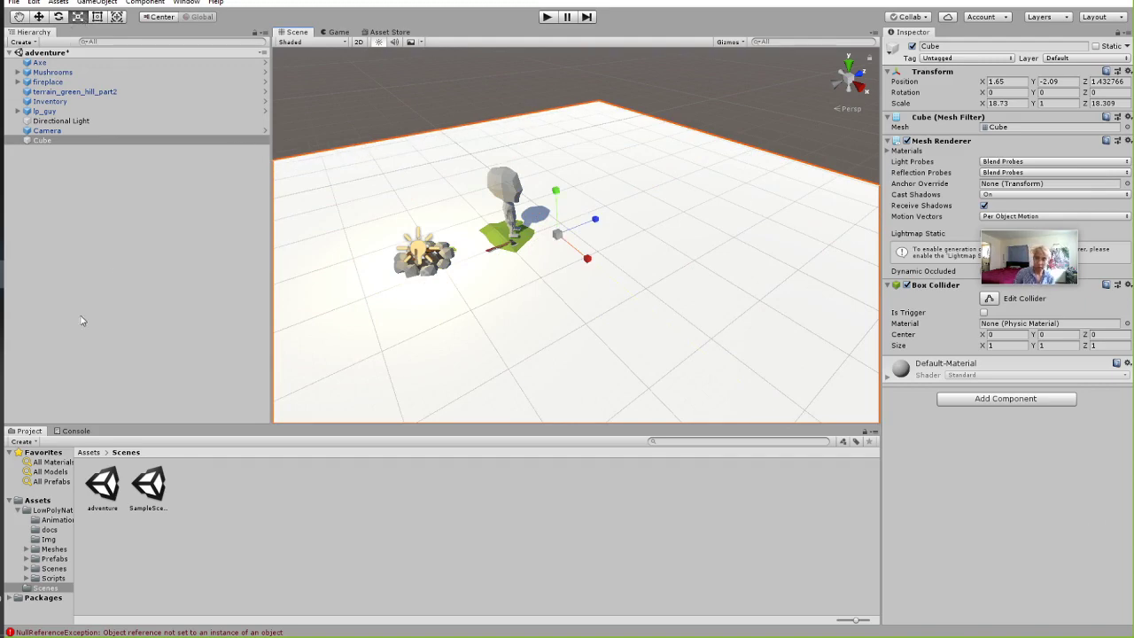
Delete terrain_green_hill_part2, the Mushrooms group and the Axe, then select the fireplace.
{"action": "left_click", "coordinate": [39, 121]}
{"action": "left_click", "coordinate": [43, 112]}
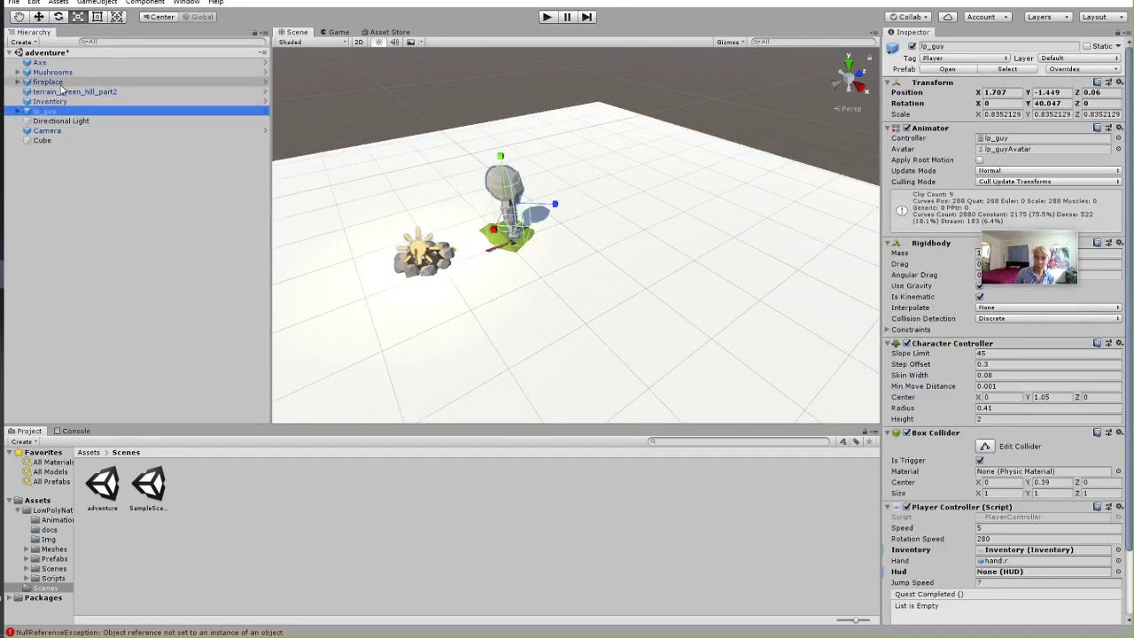
{"action": "left_click", "coordinate": [60, 91]}
{"action": "key", "text": "Delete"}
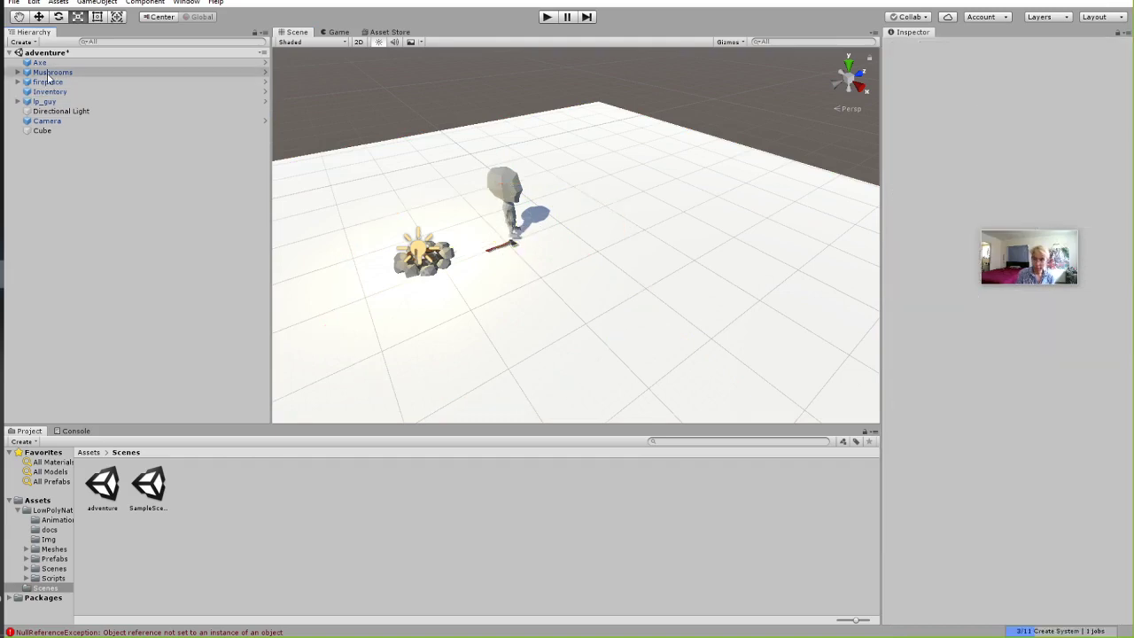
{"action": "left_click", "coordinate": [51, 72]}
{"action": "key", "text": "Delete"}
{"action": "left_click", "coordinate": [50, 63]}
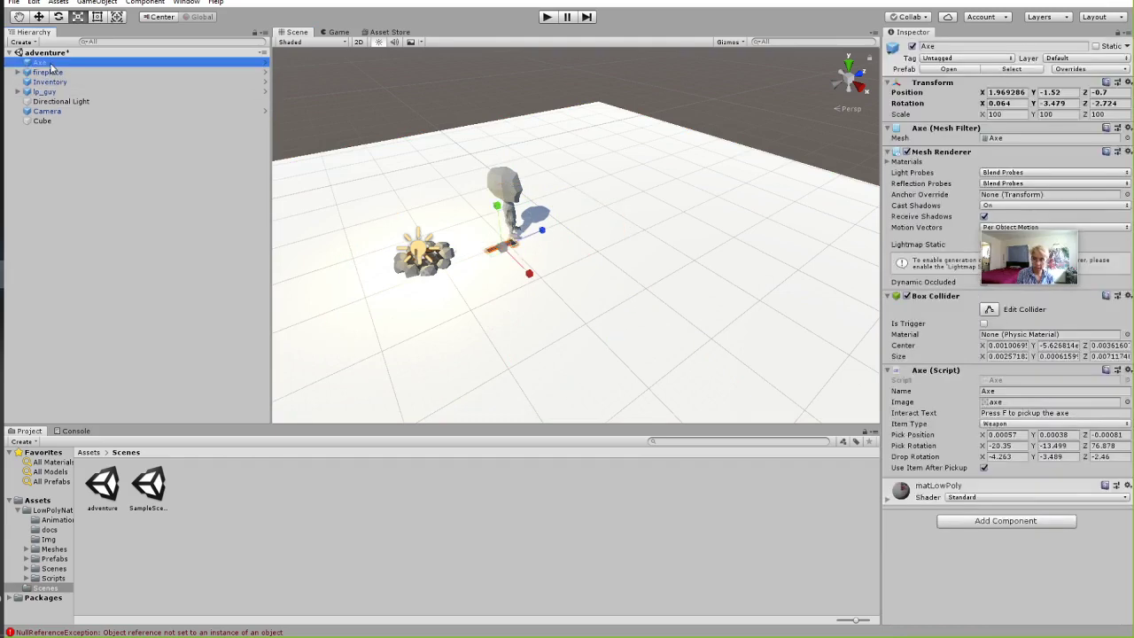
{"action": "key", "text": "Delete"}
{"action": "left_click", "coordinate": [53, 63]}
Delete the fireplace and the Inventory object from the Hierarchy.
{"action": "key", "text": "Delete"}
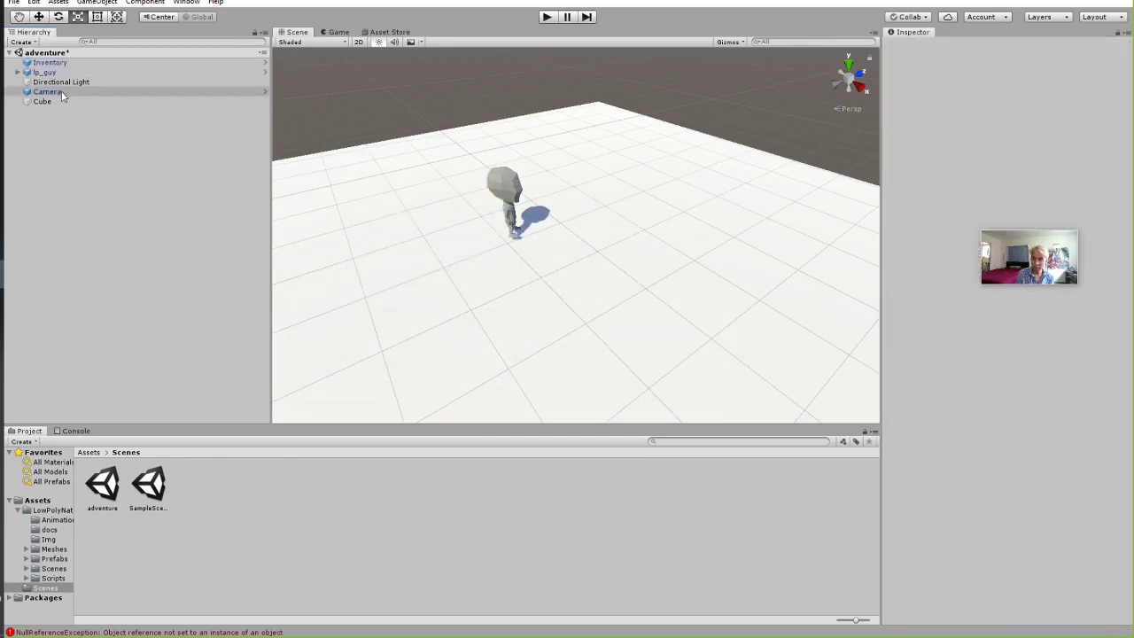
{"action": "left_click", "coordinate": [67, 62]}
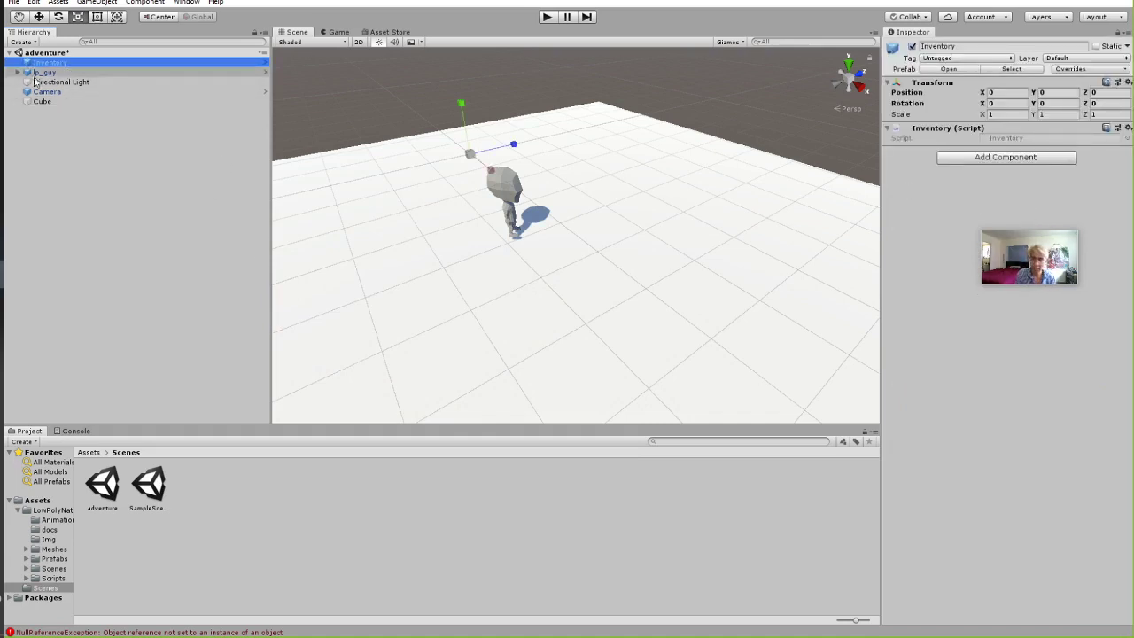
{"action": "key", "text": "Delete"}
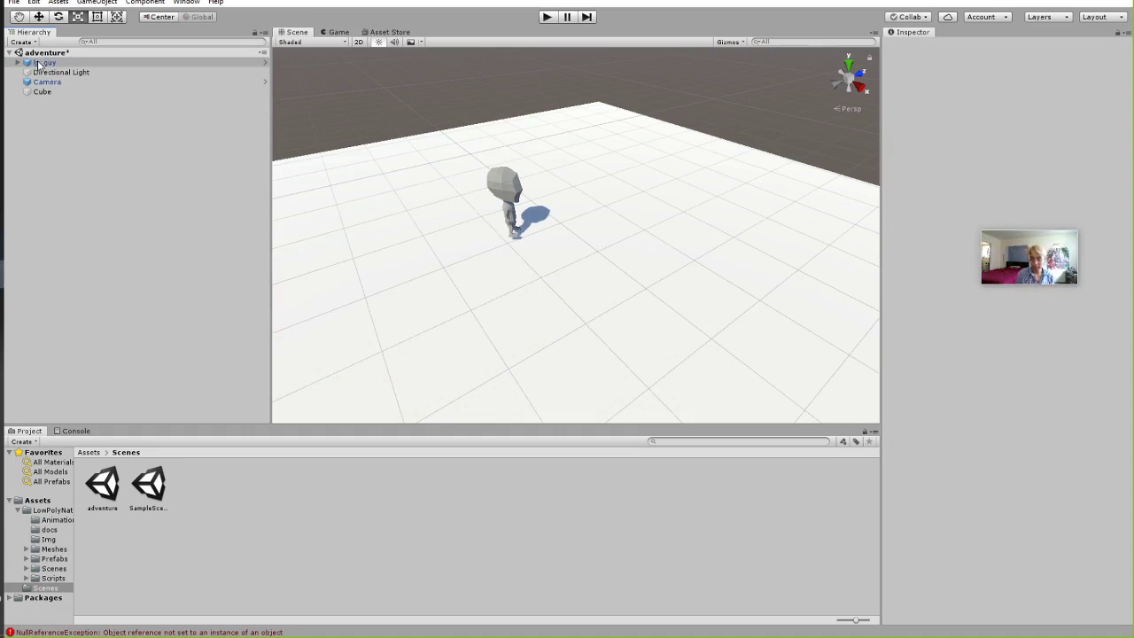
Play the scene, steering lp_guy around the white floor with WASD, then stop.
{"action": "left_click", "coordinate": [546, 17]}
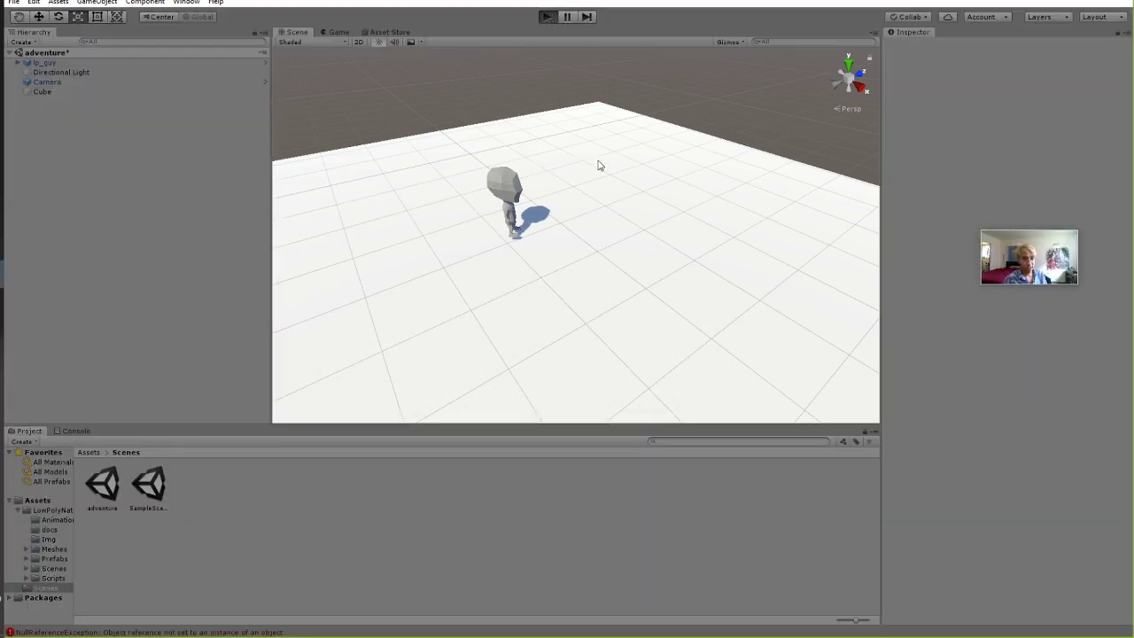
{"action": "key", "text": "s"}
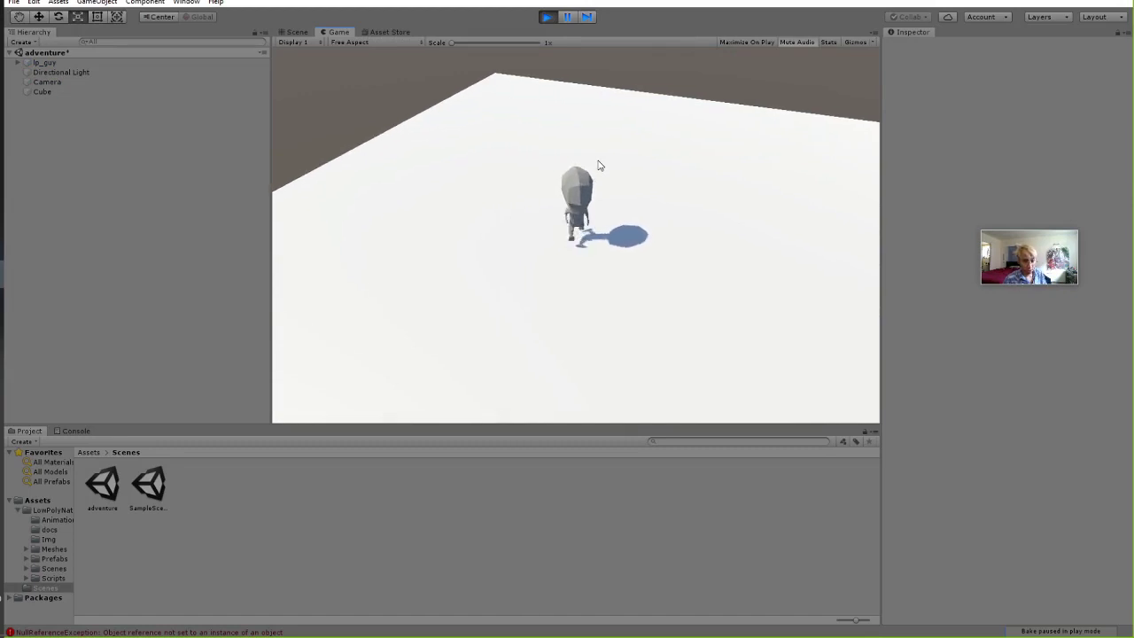
{"action": "key", "text": "d"}
{"action": "key", "text": "w"}
{"action": "key", "text": "a"}
{"action": "key", "text": "s"}
{"action": "key", "text": "d"}
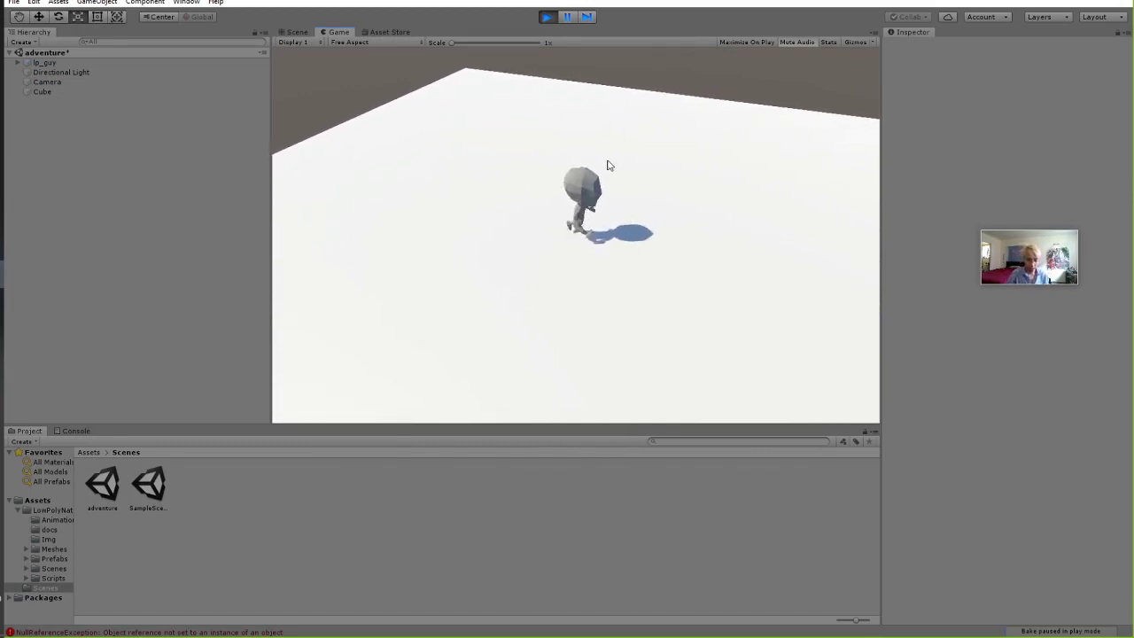
{"action": "key", "text": "s"}
{"action": "key", "text": "a"}
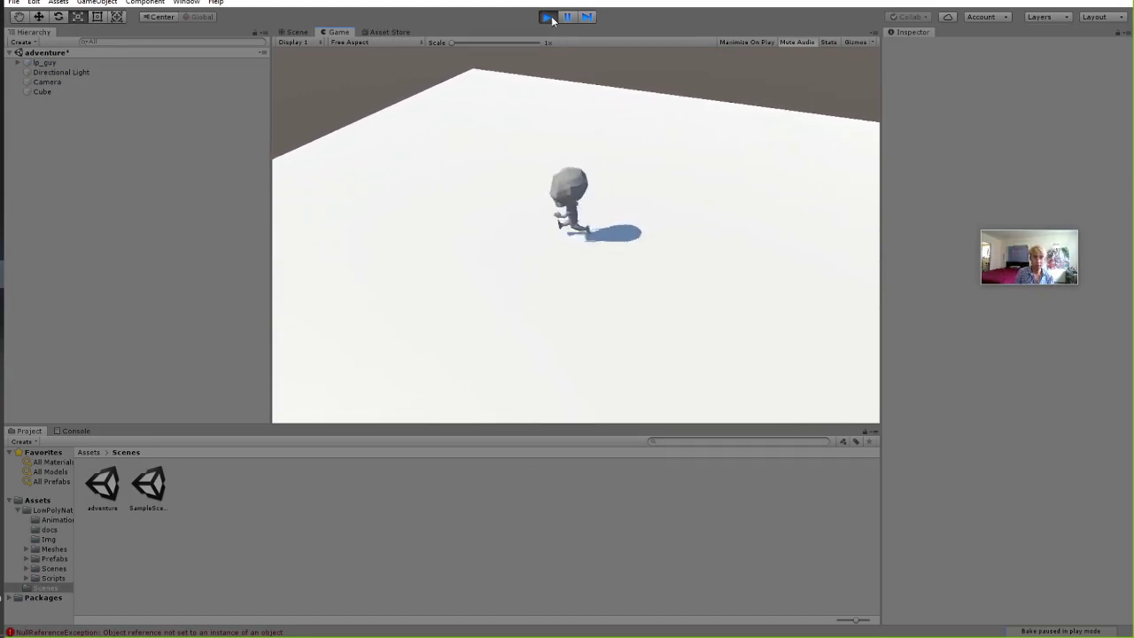
{"action": "left_click", "coordinate": [547, 16]}
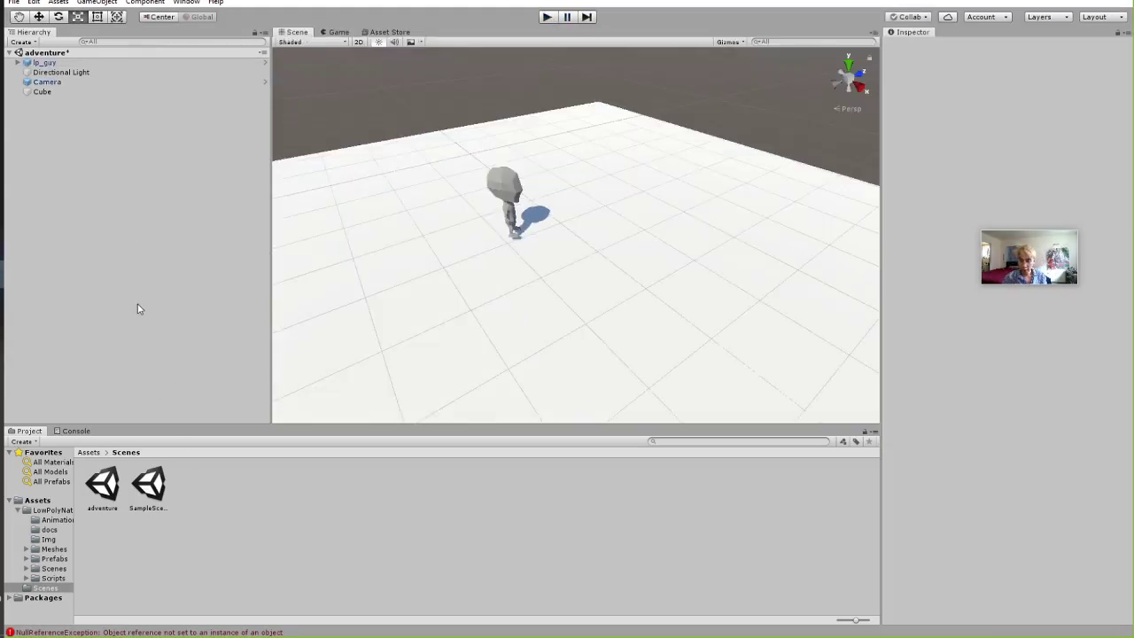
Show the Console and enlarge it to review the logged errors.
{"action": "left_click", "coordinate": [452, 234]}
{"action": "left_click", "coordinate": [422, 113]}
{"action": "left_click", "coordinate": [74, 430]}
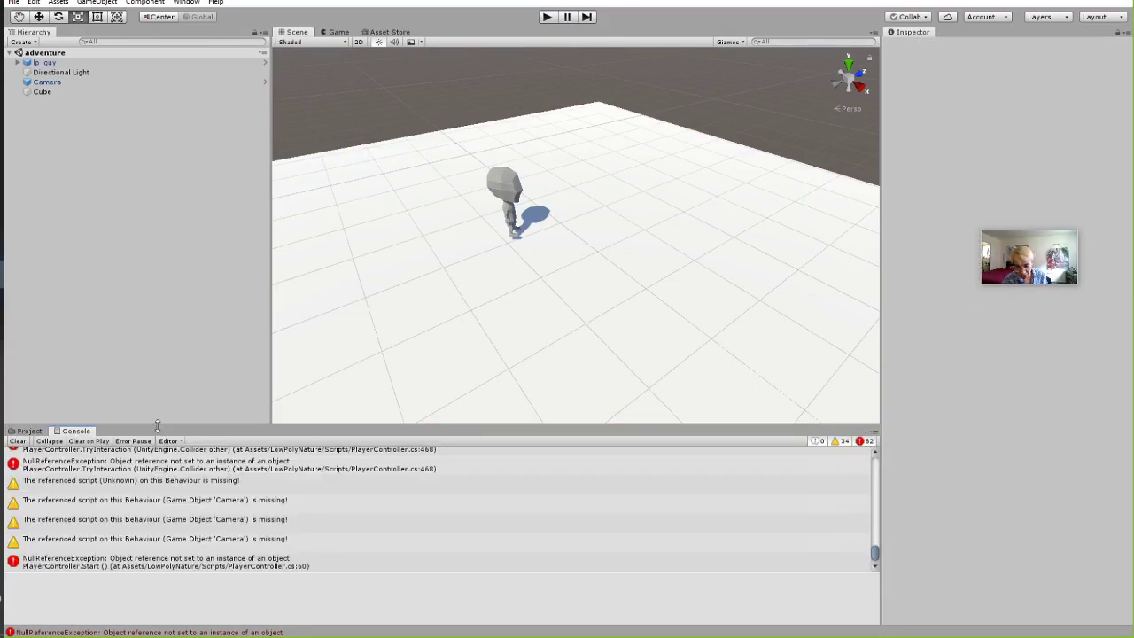
{"action": "left_click_drag", "start_coordinate": [157, 427], "coordinate": [156, 163]}
{"action": "scroll", "coordinate": [456, 439], "scroll_direction": "up", "scroll_amount": 10}
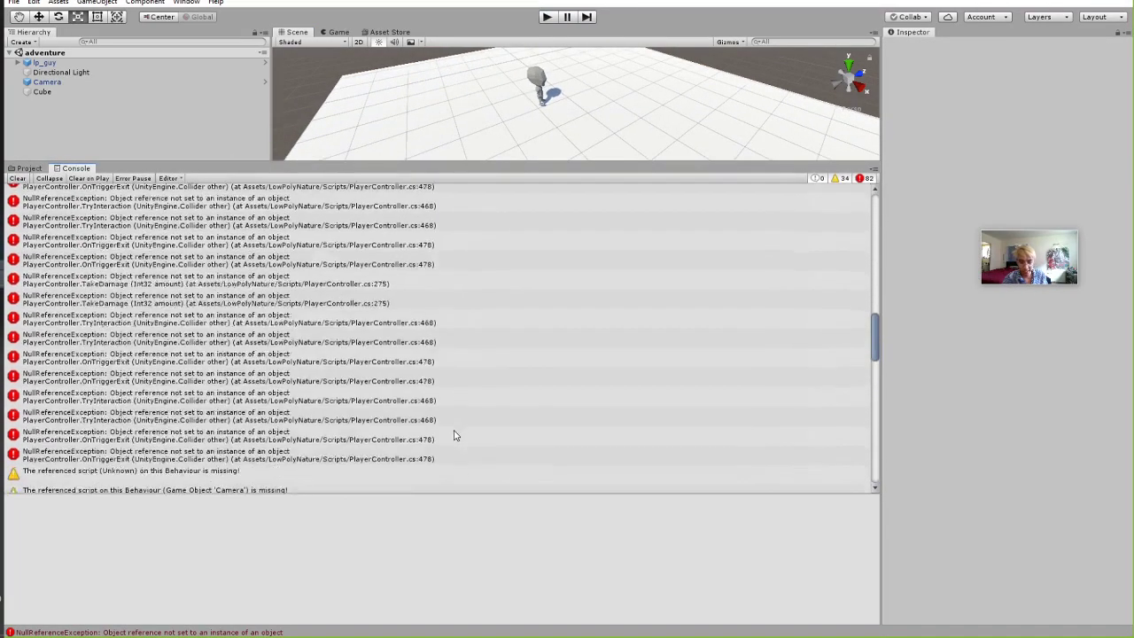
{"action": "scroll", "coordinate": [448, 434], "scroll_direction": "up", "scroll_amount": 1}
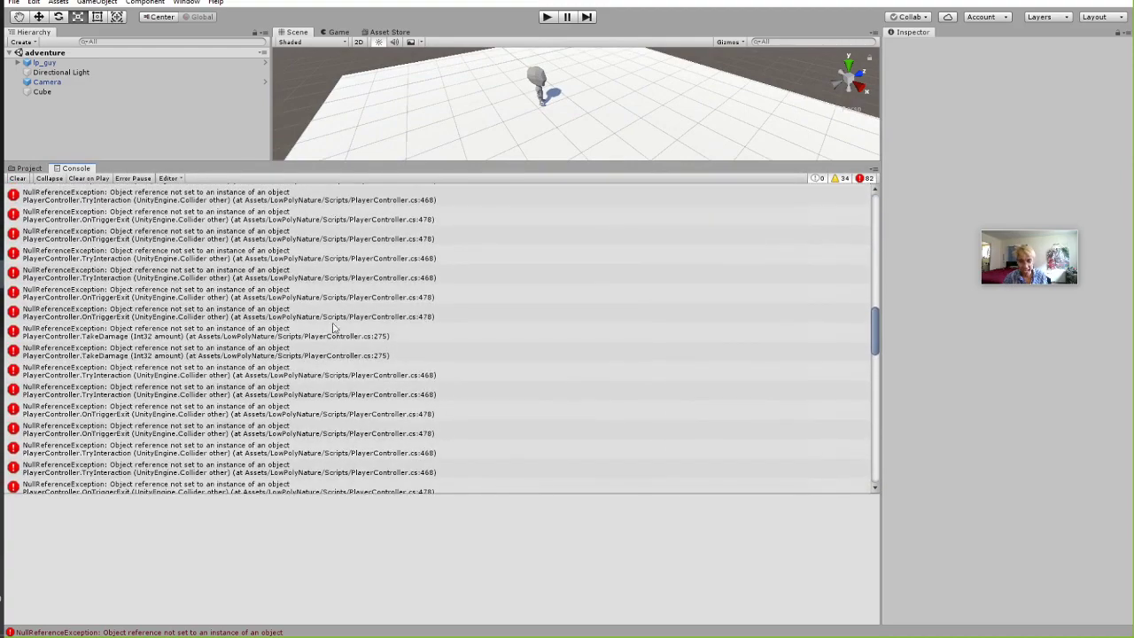
Read the PlayerController.Start null-reference error details, shrink the Console back and start Play mode.
{"action": "left_click", "coordinate": [332, 325]}
{"action": "left_click", "coordinate": [407, 257]}
{"action": "scroll", "coordinate": [354, 266], "scroll_direction": "down", "scroll_amount": 5}
{"action": "left_click", "coordinate": [286, 206]}
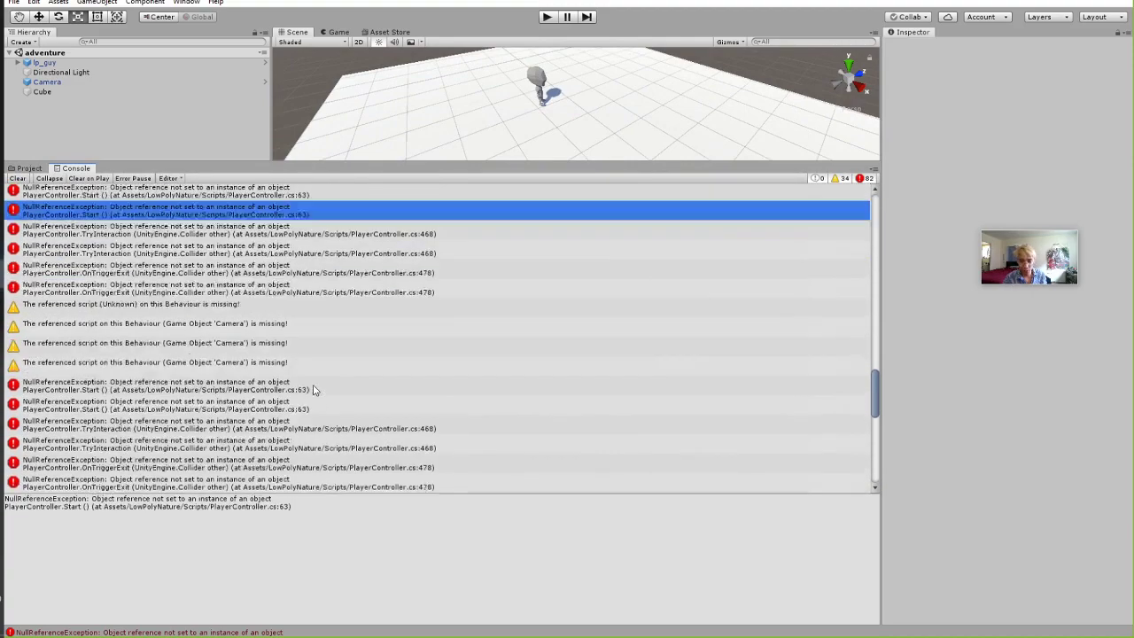
{"action": "scroll", "coordinate": [286, 212], "scroll_direction": "down", "scroll_amount": 3}
{"action": "left_click_drag", "start_coordinate": [275, 160], "coordinate": [277, 457]}
{"action": "left_click", "coordinate": [546, 17]}
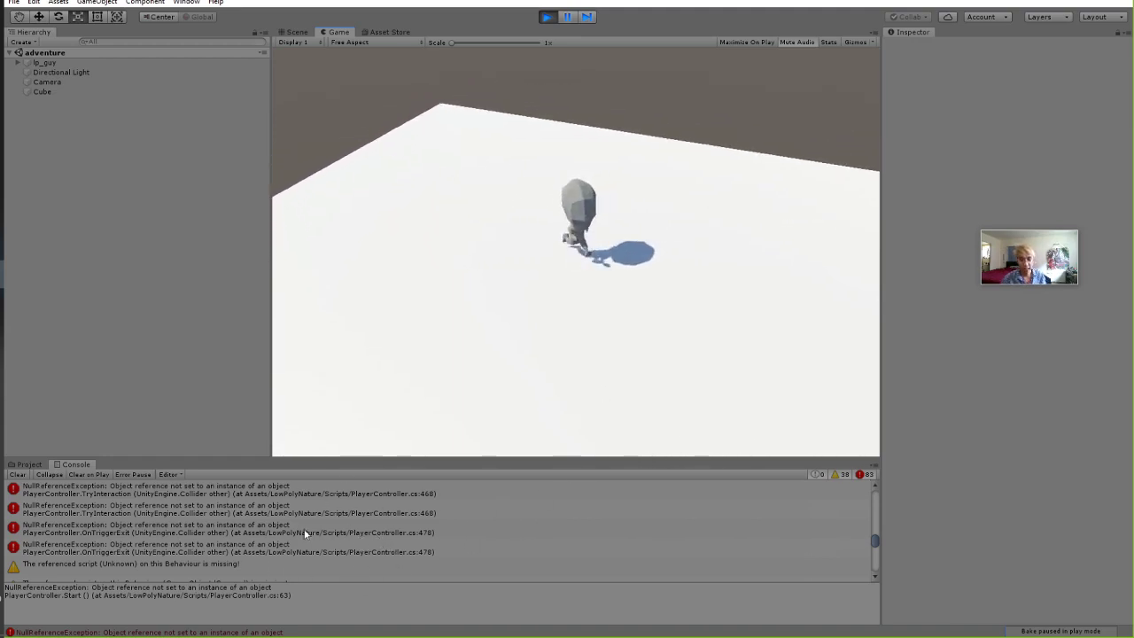
Stop Play mode and check the latest errors in an enlarged Console.
{"action": "left_click", "coordinate": [547, 17]}
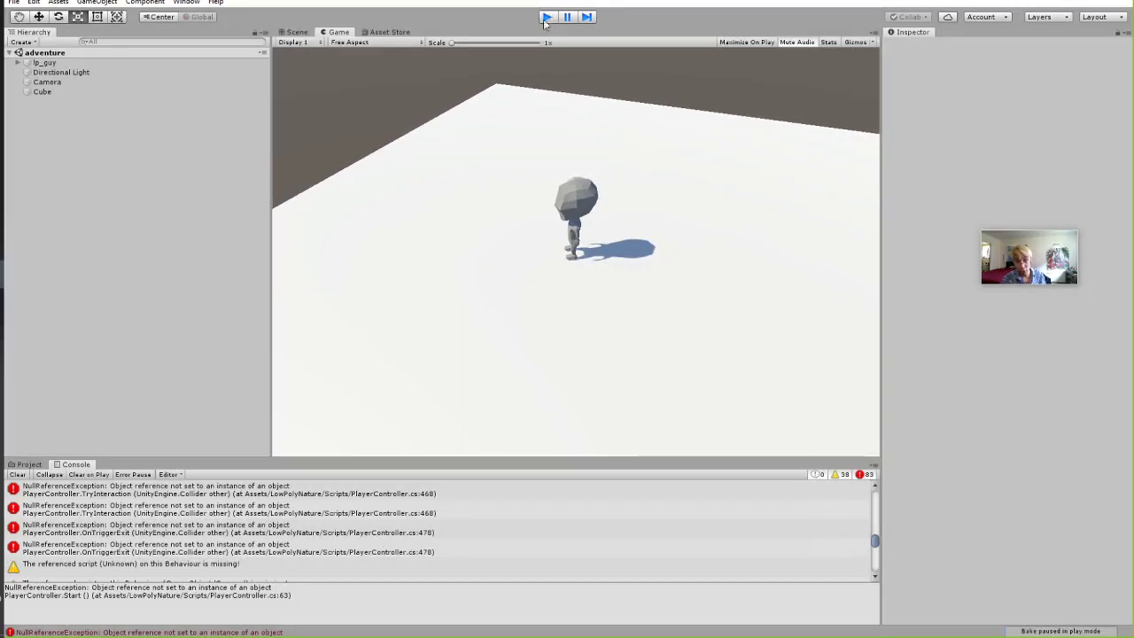
{"action": "left_click_drag", "start_coordinate": [338, 458], "coordinate": [358, 340]}
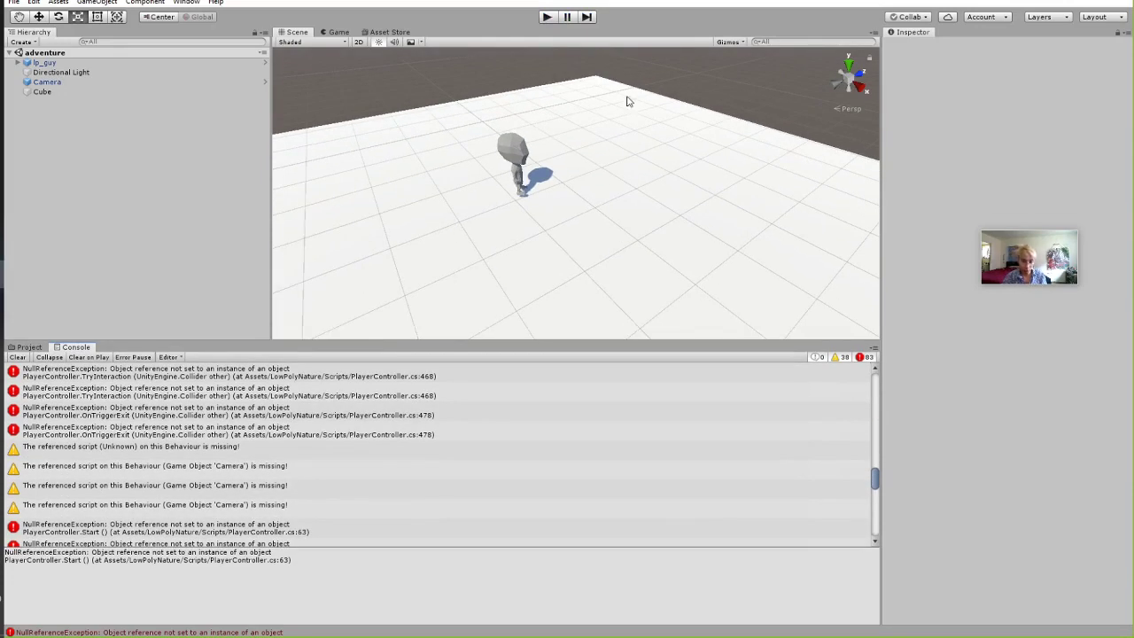
{"action": "scroll", "coordinate": [317, 453], "scroll_direction": "down", "scroll_amount": 5}
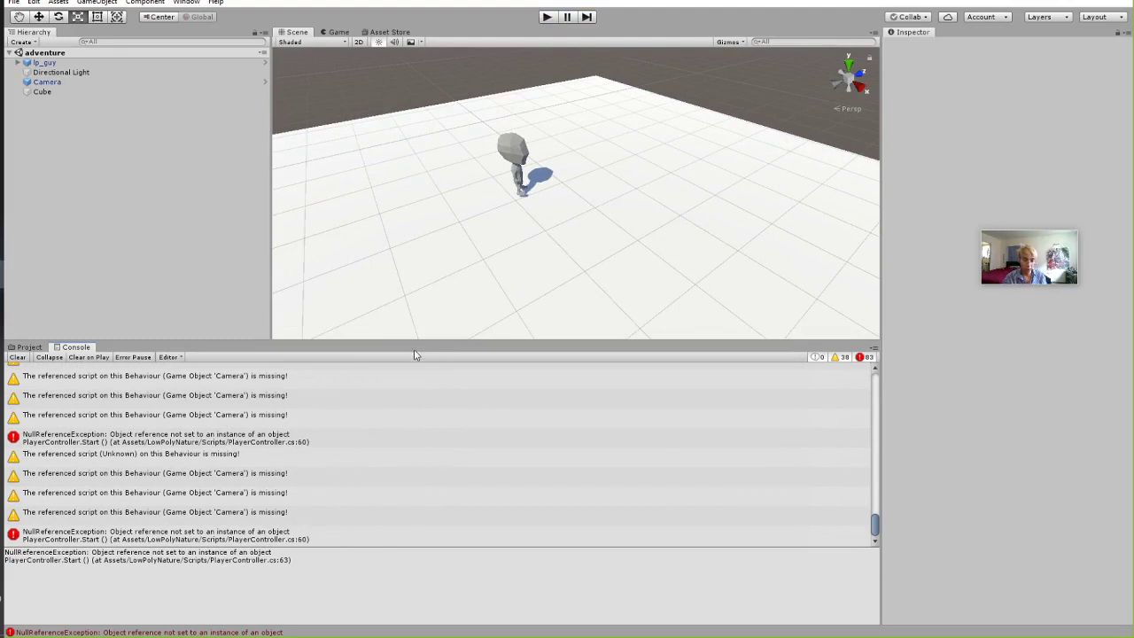
{"action": "left_click_drag", "start_coordinate": [422, 342], "coordinate": [428, 489]}
Run the game again, moving lp_guy around with WASD, then stop with Ctrl+P.
{"action": "left_click", "coordinate": [547, 17]}
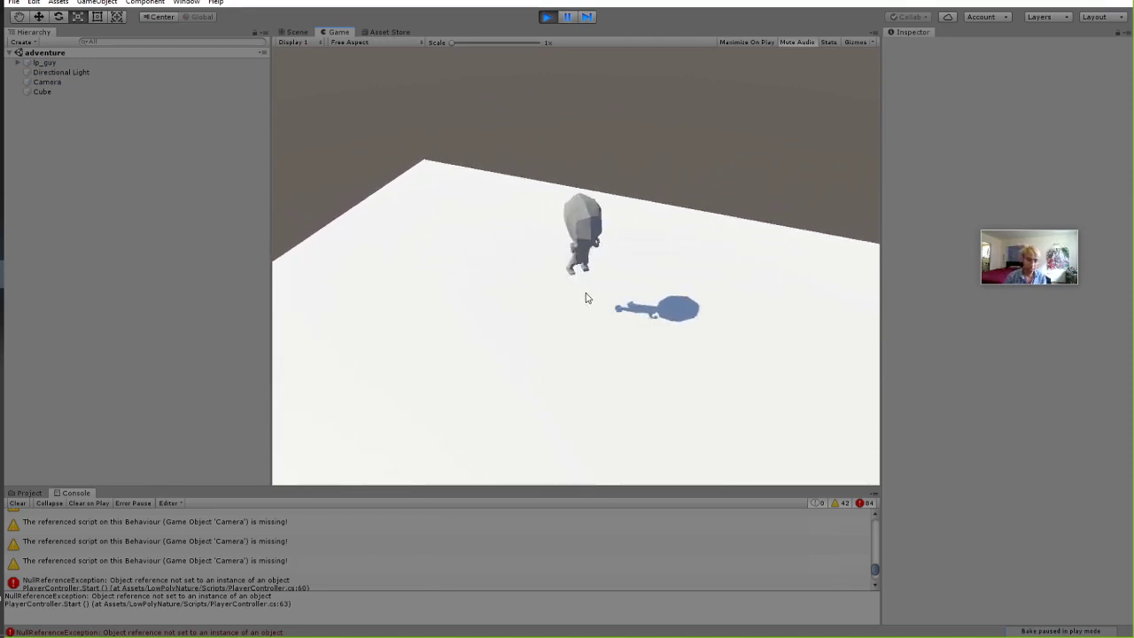
{"action": "left_click", "coordinate": [548, 18]}
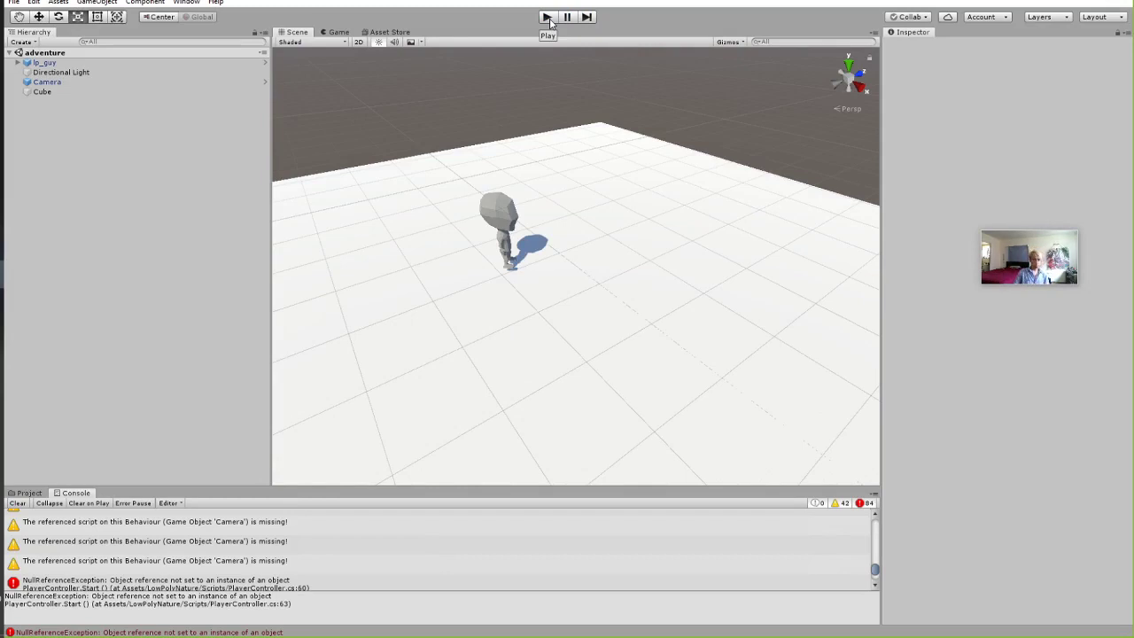
{"action": "left_click", "coordinate": [547, 17]}
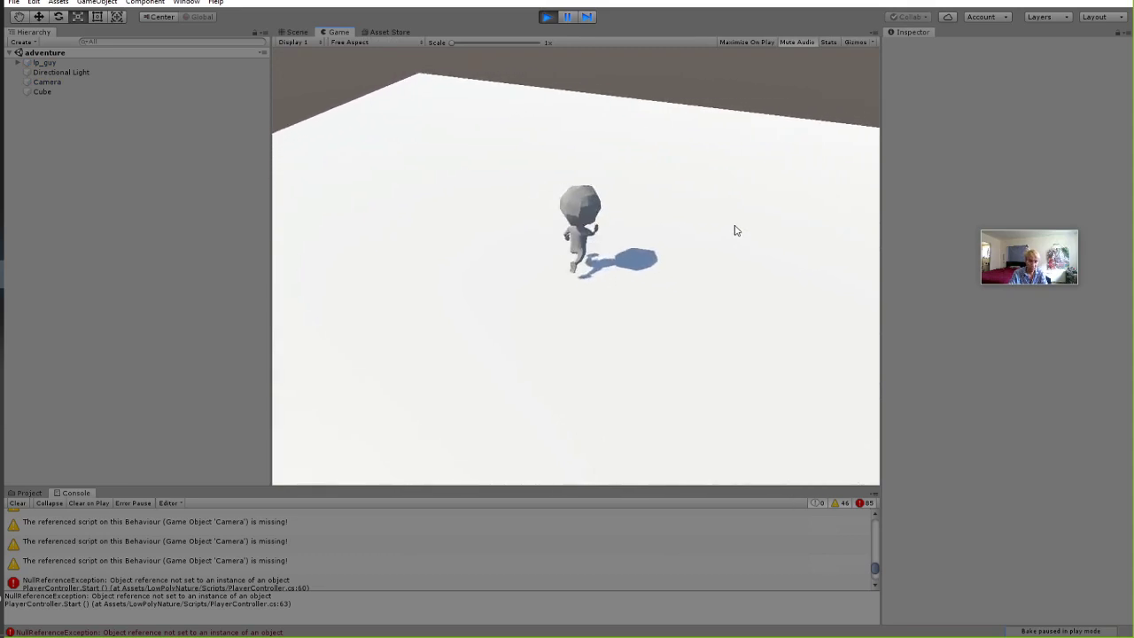
{"action": "key", "text": "d"}
{"action": "key", "text": "s"}
{"action": "key", "text": "a"}
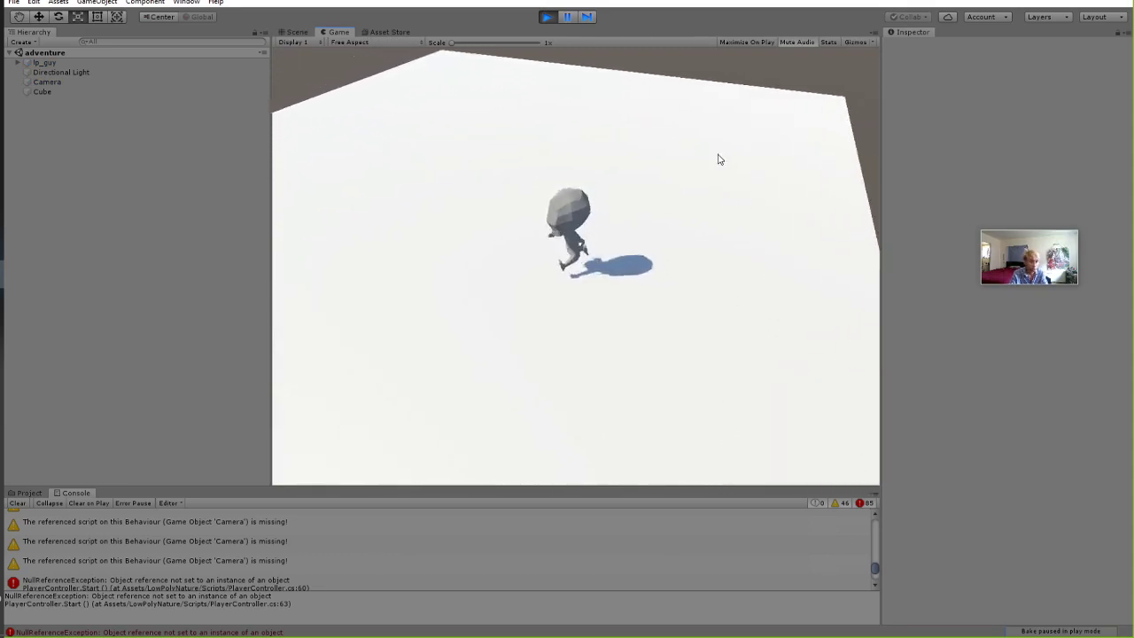
{"action": "key", "text": "s"}
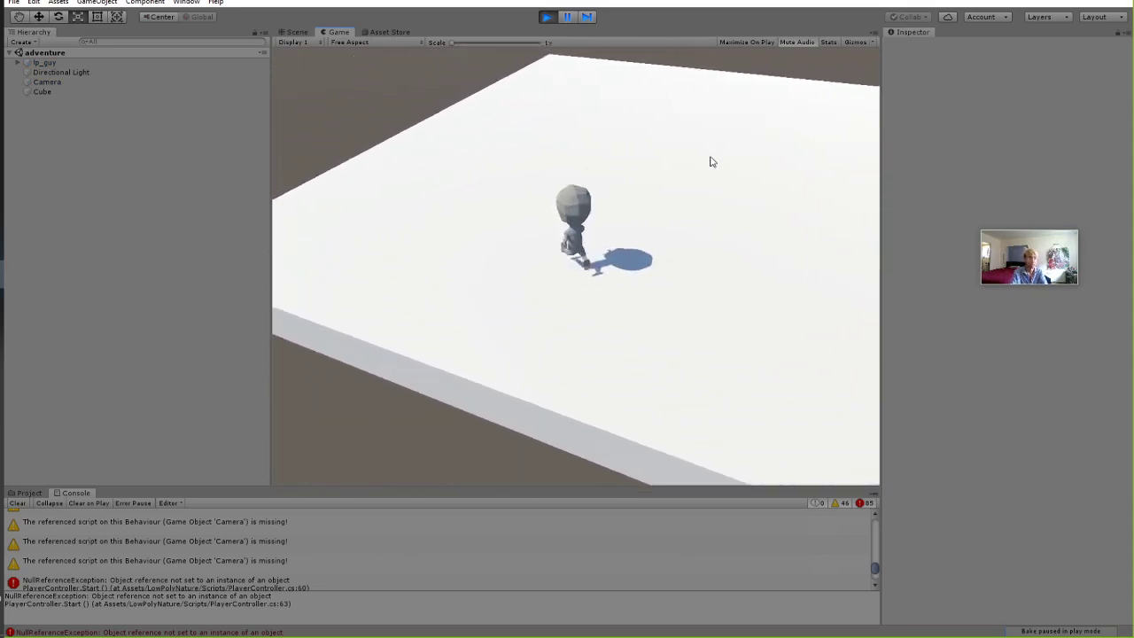
{"action": "key", "text": "ctrl+p"}
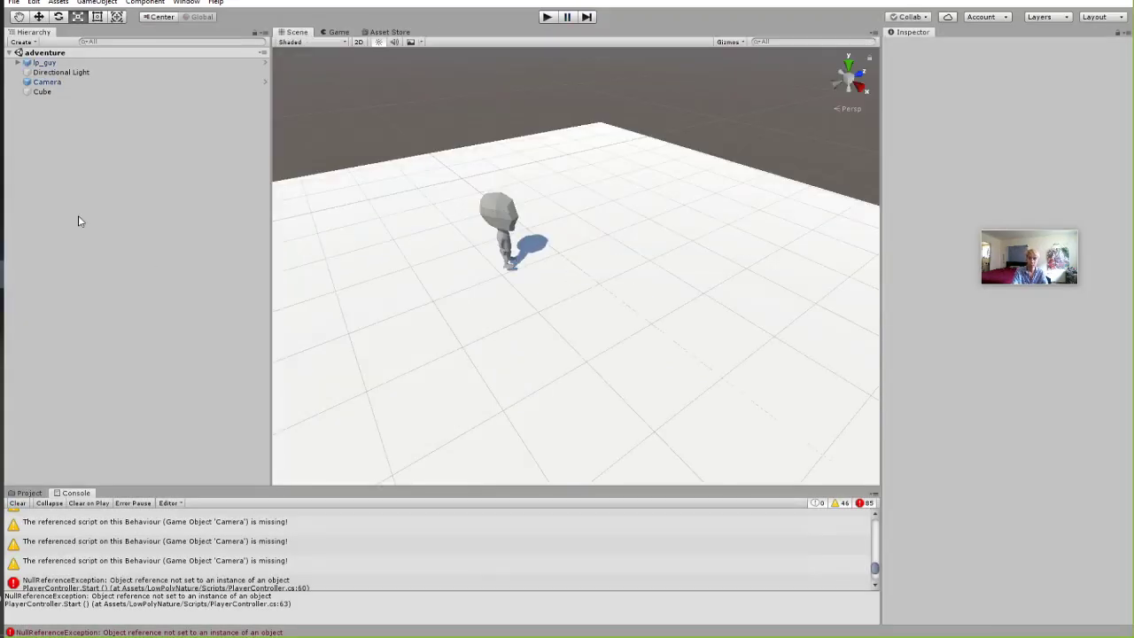
Add a new cube and move it just in front of lp_guy.
{"action": "right_click", "coordinate": [57, 170]}
{"action": "mouse_move", "coordinate": [106, 268]}
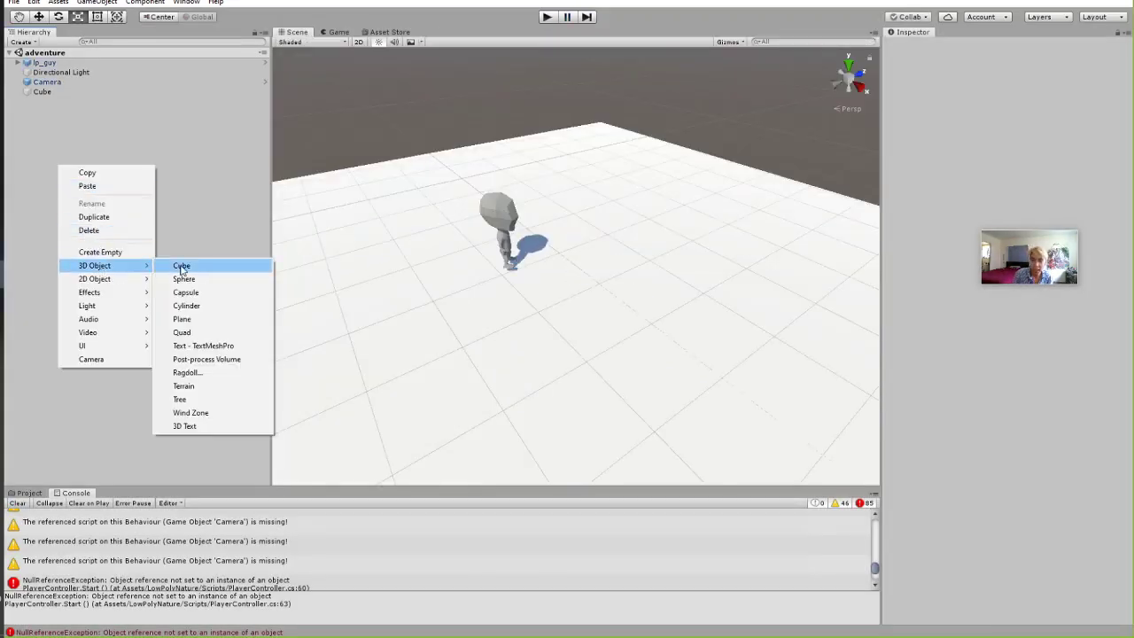
{"action": "left_click", "coordinate": [182, 267]}
{"action": "key", "text": "w"}
{"action": "left_click_drag", "start_coordinate": [598, 266], "coordinate": [549, 265]}
{"action": "left_click_drag", "start_coordinate": [548, 265], "coordinate": [572, 168], "text": "alt"}
{"action": "mouse_move", "coordinate": [526, 253]}
{"action": "left_mouse_down"}
{"action": "mouse_move", "coordinate": [540, 215]}
{"action": "mouse_move", "coordinate": [537, 239]}
{"action": "left_mouse_up"}
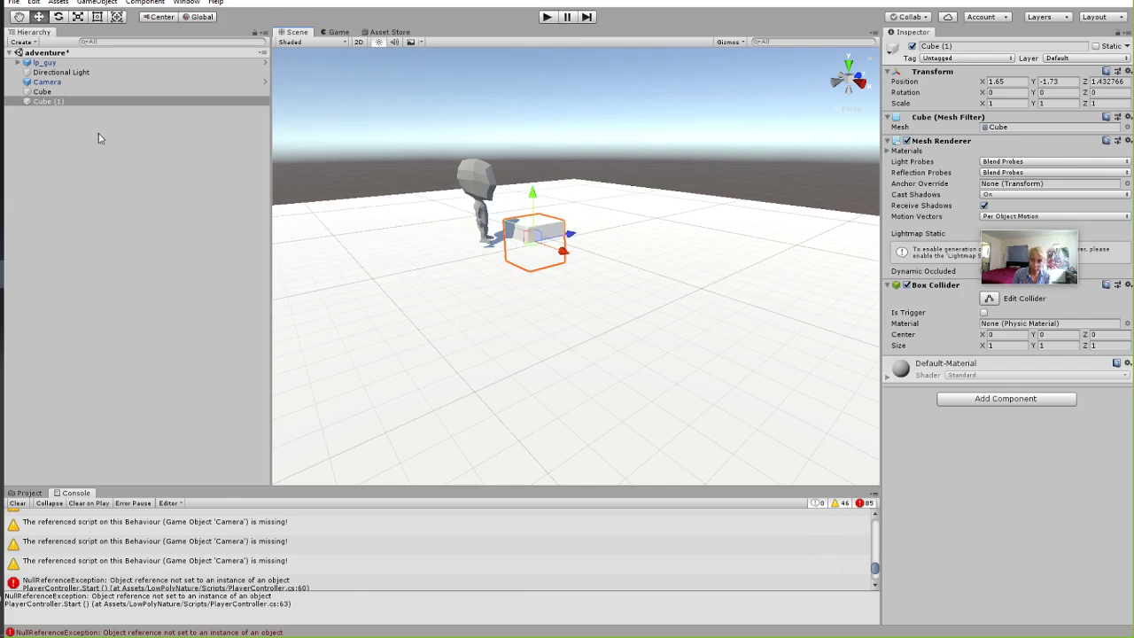
Duplicate Cube (1) as Cube (2) and shift it along Z to form a low block.
{"action": "right_click", "coordinate": [57, 104]}
{"action": "left_click", "coordinate": [37, 104]}
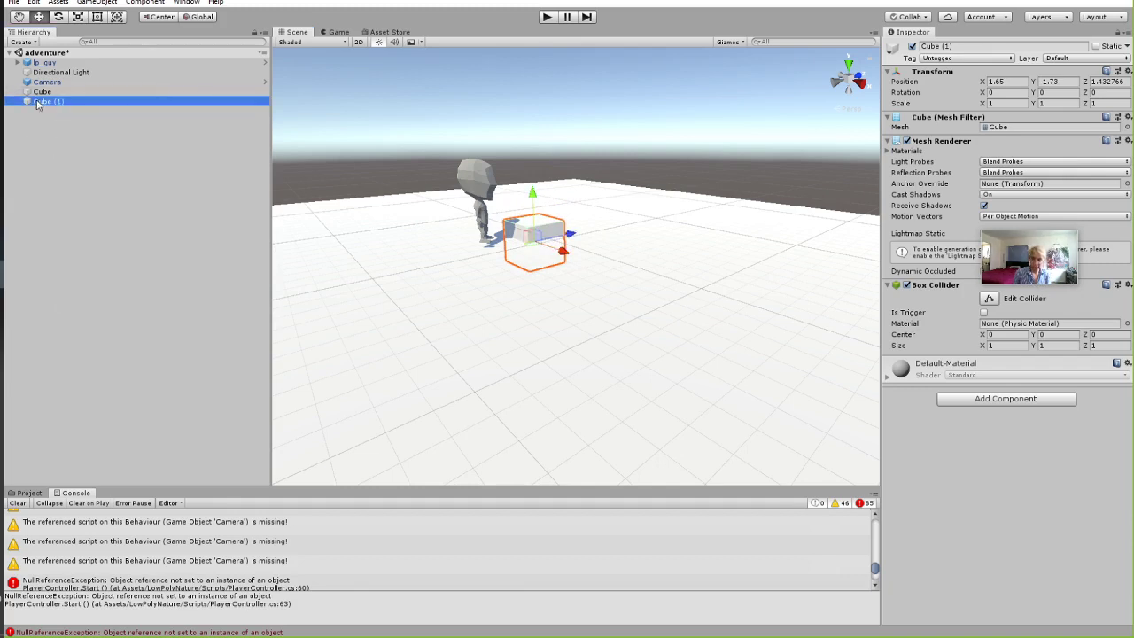
{"action": "key", "text": "ctrl+d"}
{"action": "mouse_move", "coordinate": [572, 236]}
{"action": "left_mouse_down"}
{"action": "mouse_move", "coordinate": [576, 227]}
{"action": "mouse_move", "coordinate": [560, 222]}
{"action": "left_mouse_up"}
Play the game, running lp_guy around and jumping over the cubes, then stop.
{"action": "left_click", "coordinate": [549, 18]}
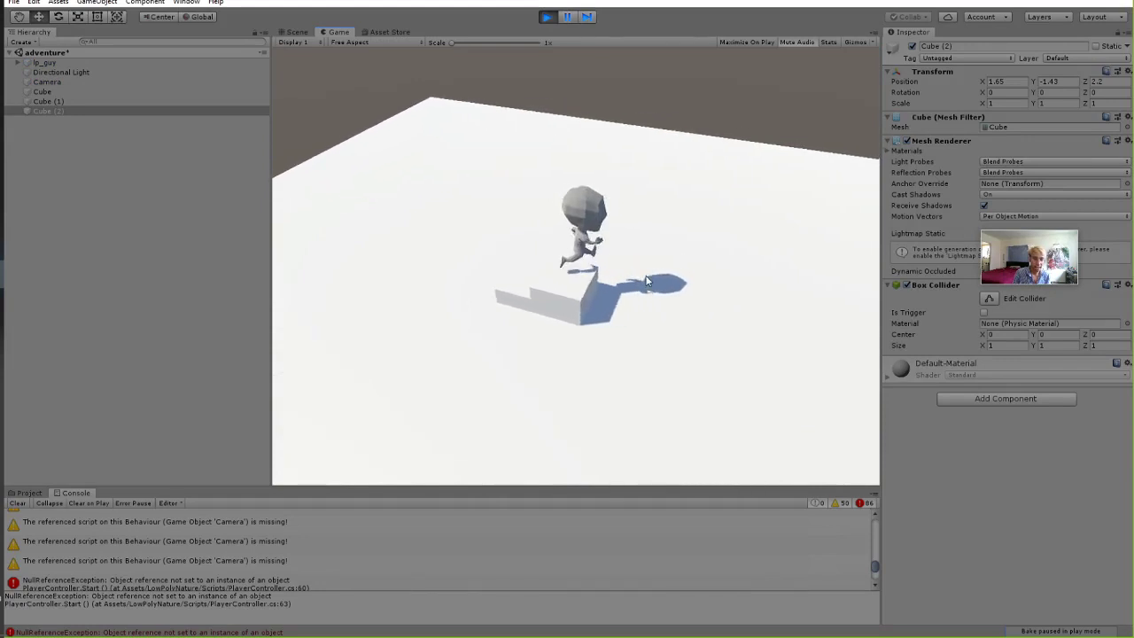
{"action": "key", "text": "s"}
{"action": "key", "text": "a"}
{"action": "key", "text": "w"}
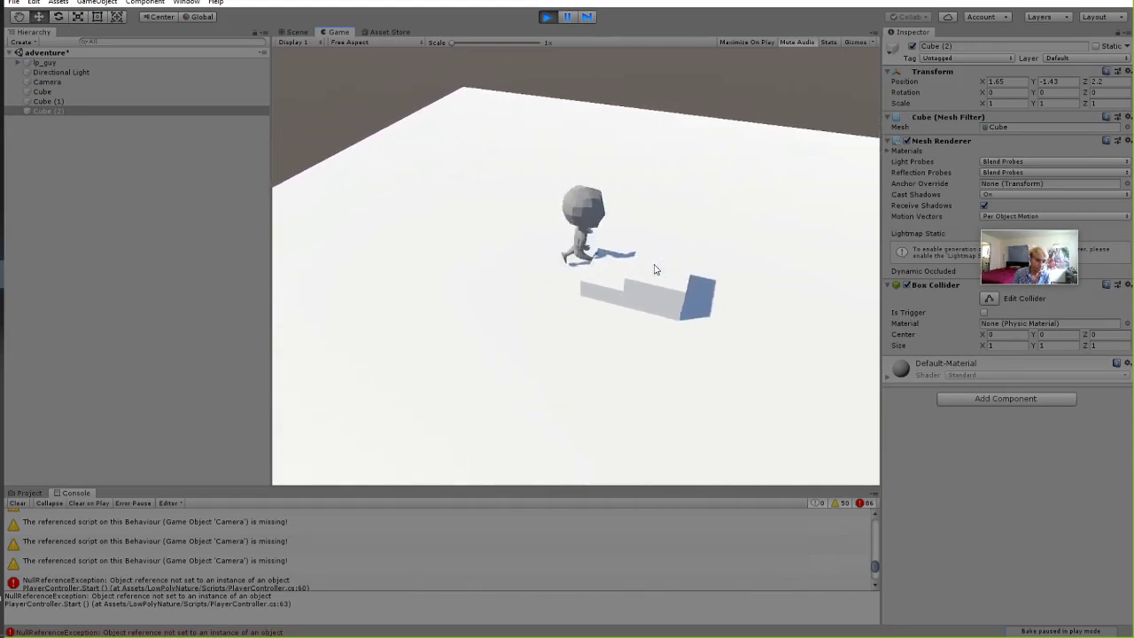
{"action": "key", "text": "d"}
{"action": "key", "text": "s"}
{"action": "key", "text": "a"}
{"action": "key", "text": "w"}
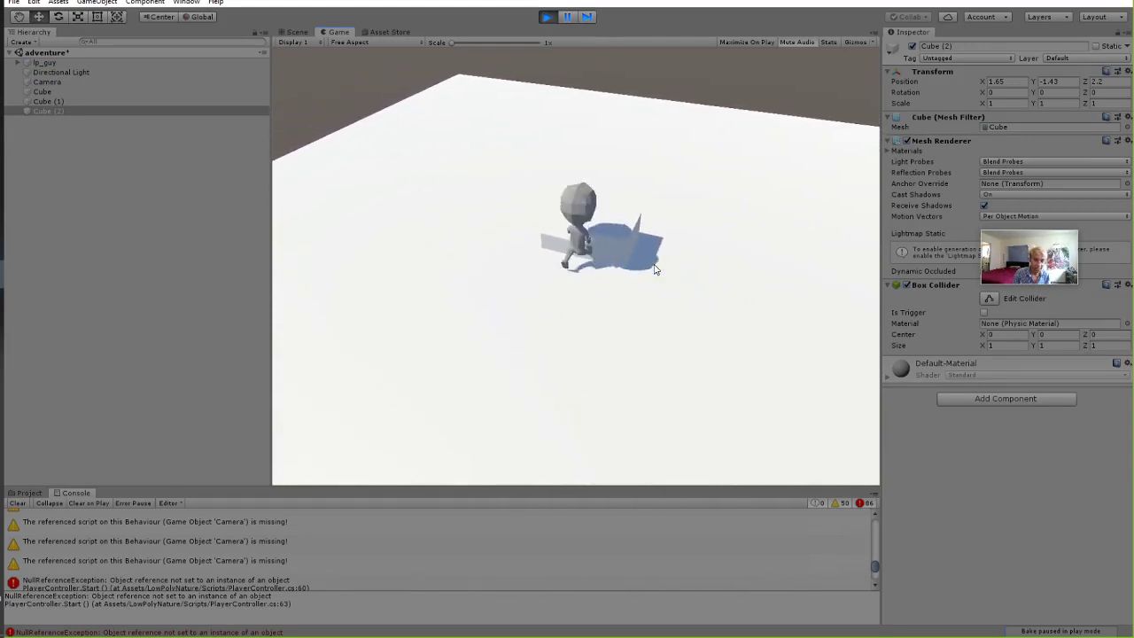
{"action": "key", "text": "space"}
{"action": "key", "text": "d"}
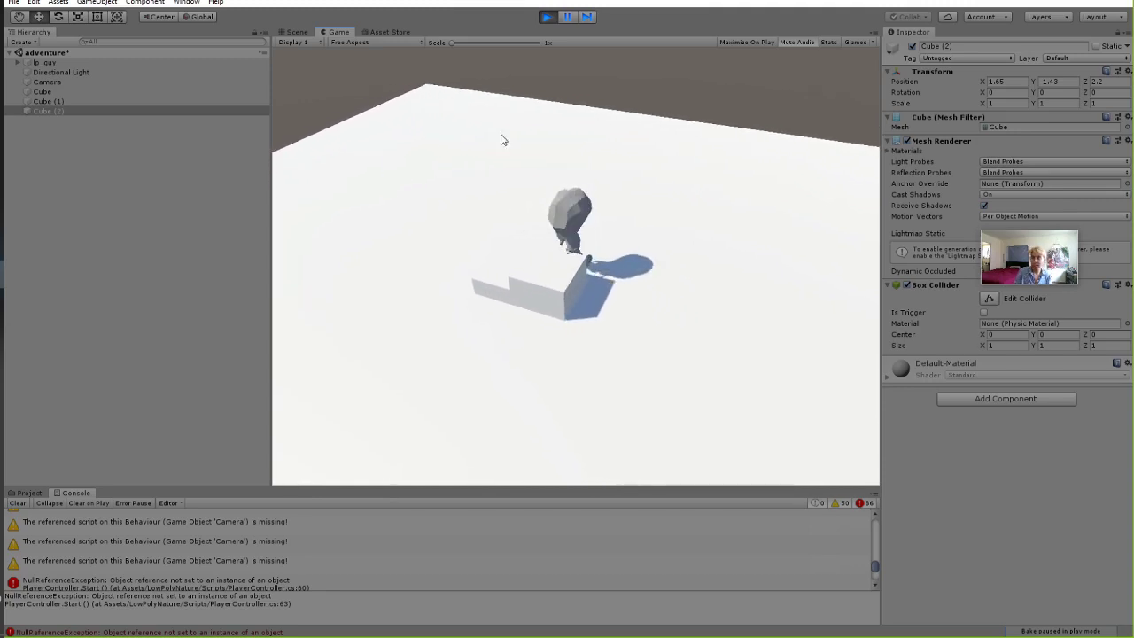
{"action": "key", "text": "space"}
{"action": "key", "text": "a"}
{"action": "key", "text": "s"}
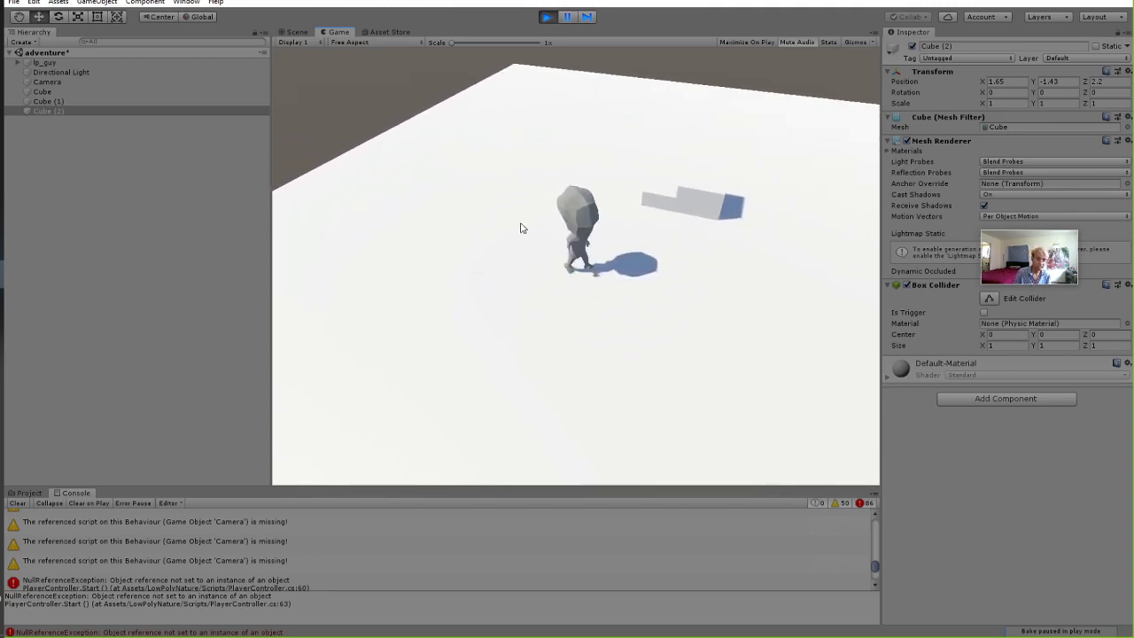
{"action": "left_click", "coordinate": [545, 17]}
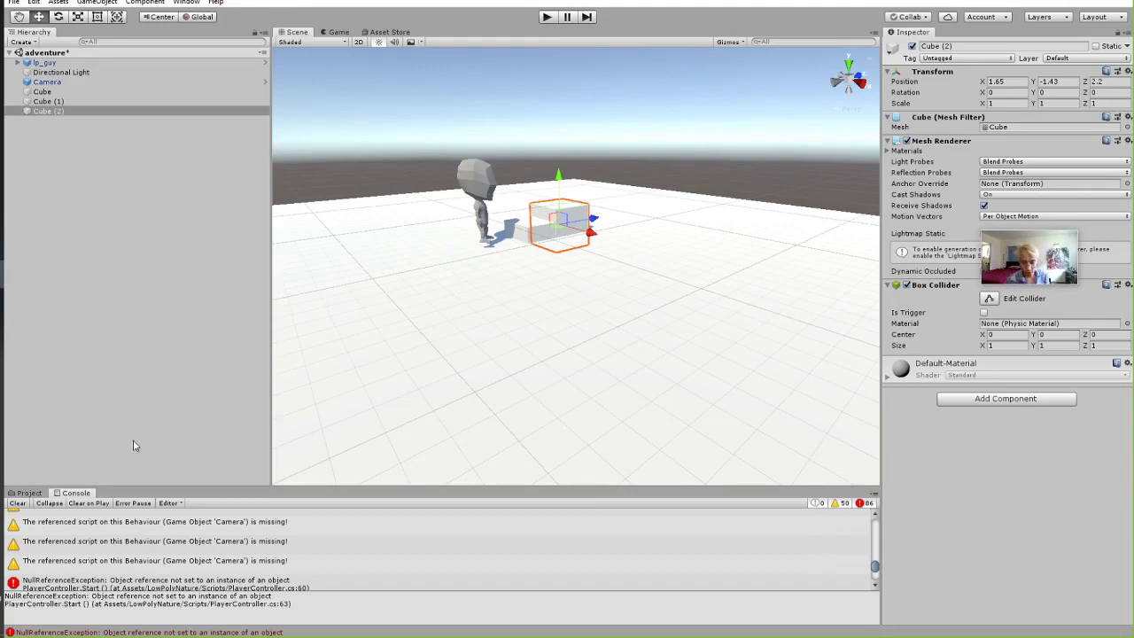
Show the Project asset panel enlarged and deselect Cube (2).
{"action": "left_click", "coordinate": [29, 492]}
{"action": "left_click_drag", "start_coordinate": [40, 486], "coordinate": [107, 347]}
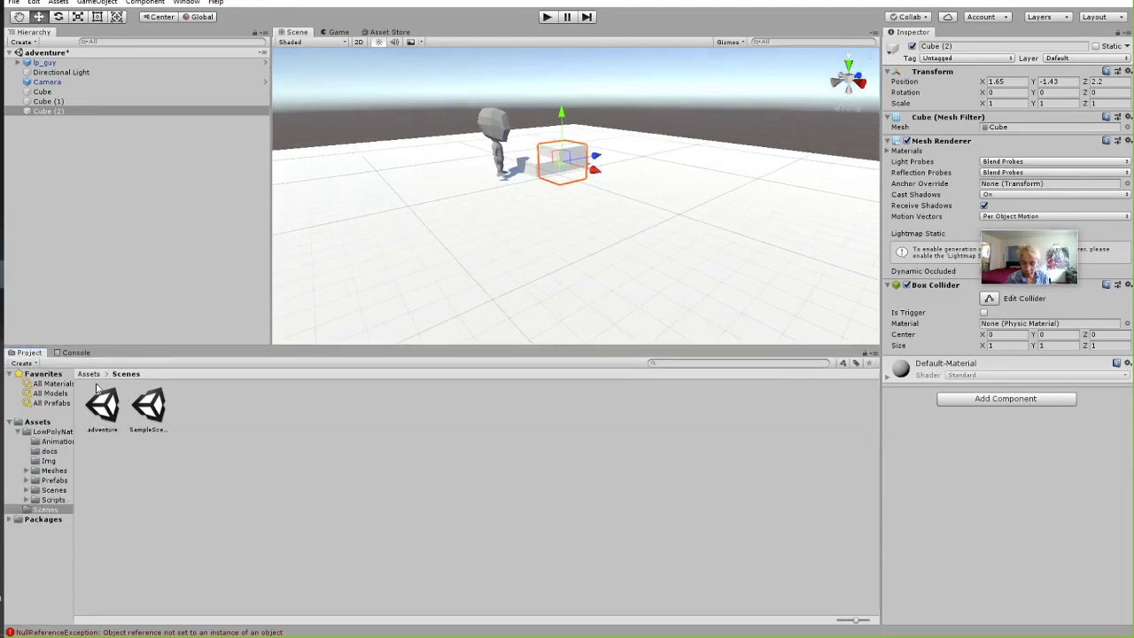
{"action": "left_click", "coordinate": [388, 94]}
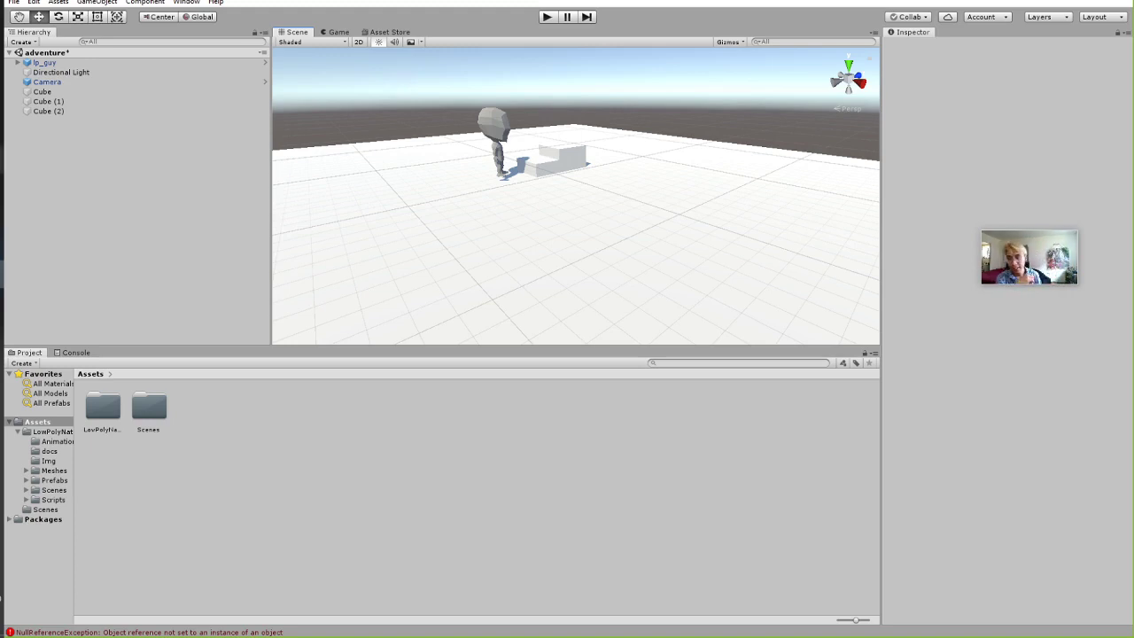
In File Explorer, open the obsrecordings folder and play week2preview.mp4 in VLC.
{"action": "key", "text": "alt+Tab"}
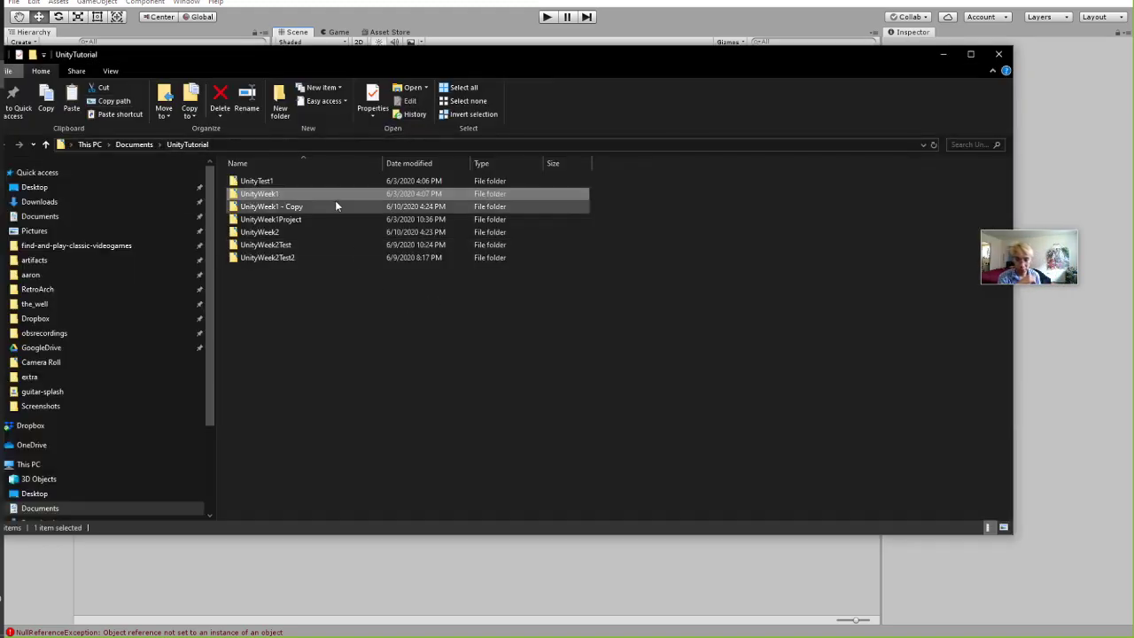
{"action": "left_click_drag", "start_coordinate": [148, 48], "coordinate": [195, 52]}
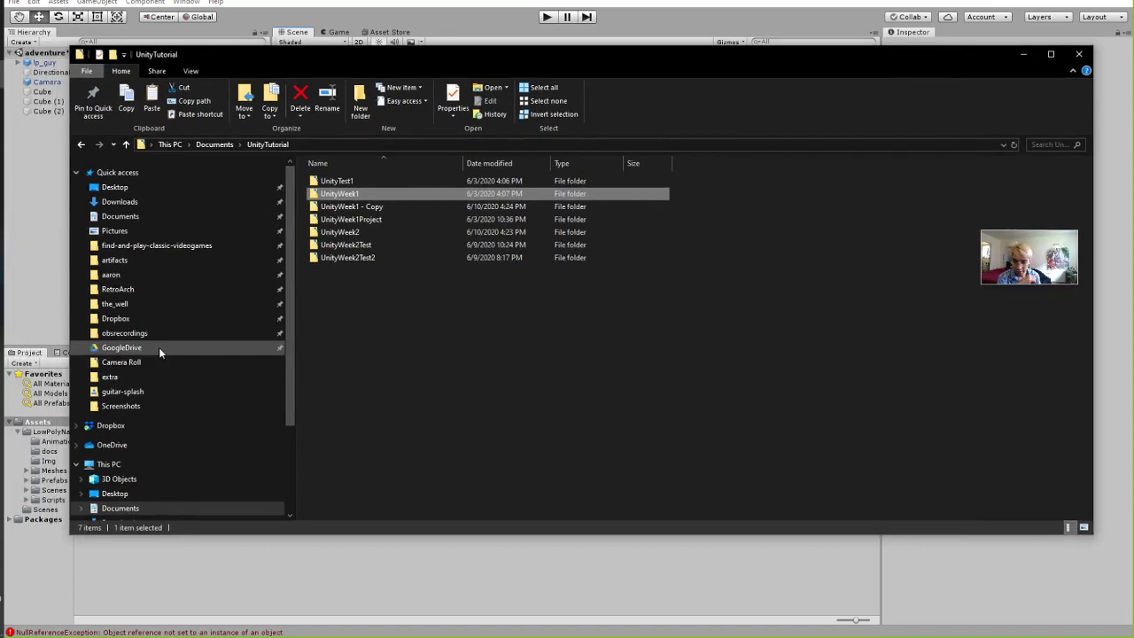
{"action": "left_click", "coordinate": [153, 334]}
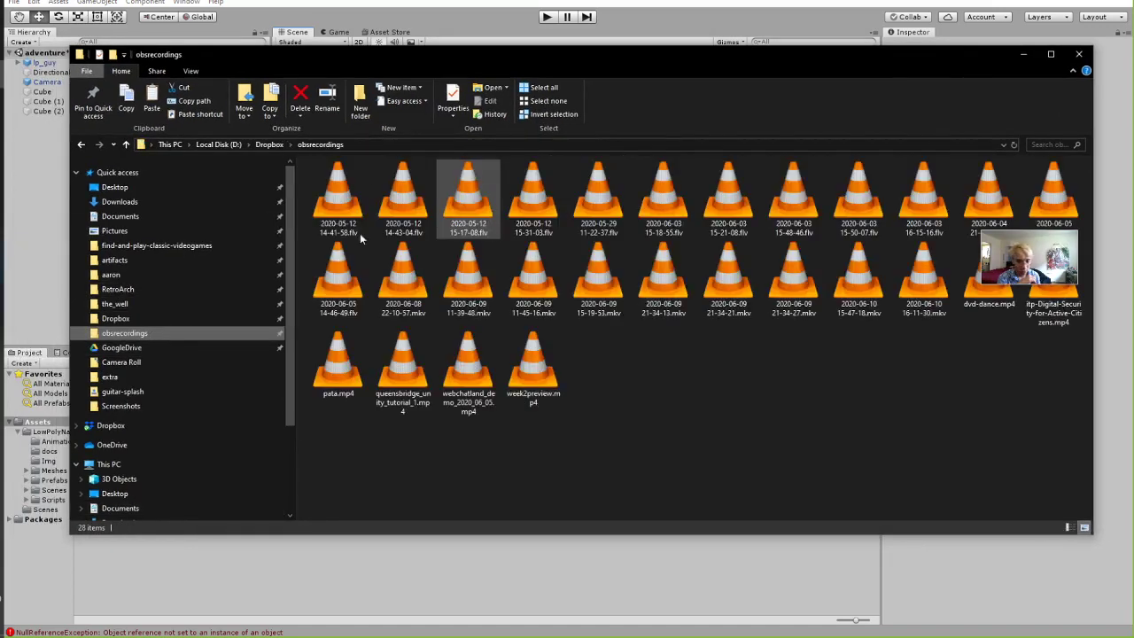
{"action": "left_click", "coordinate": [531, 378]}
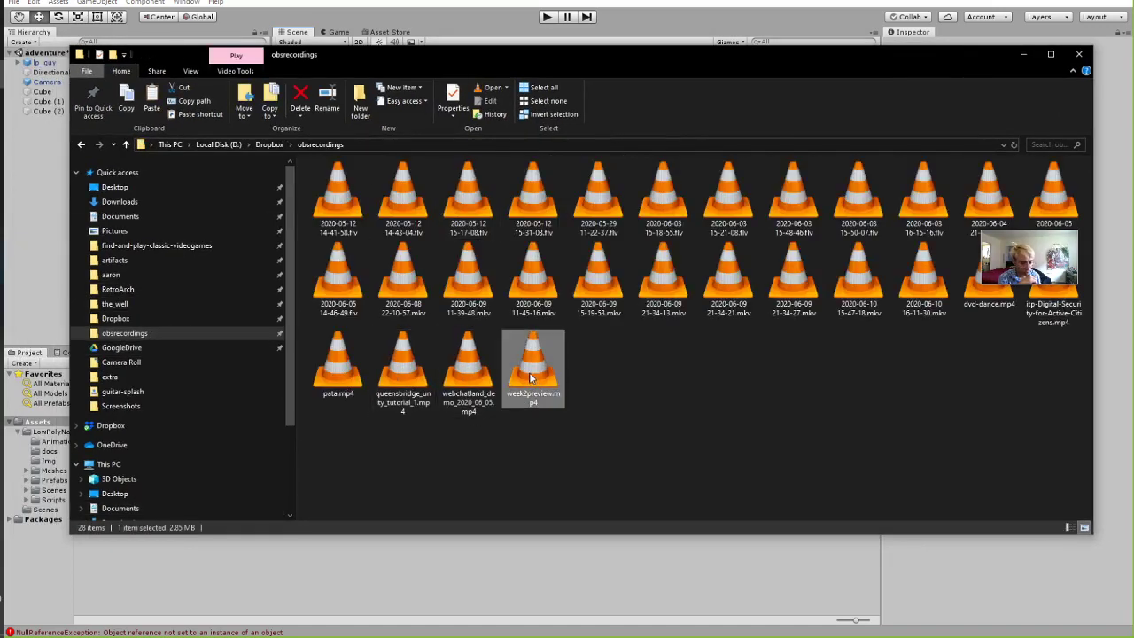
{"action": "double_click", "coordinate": [530, 378]}
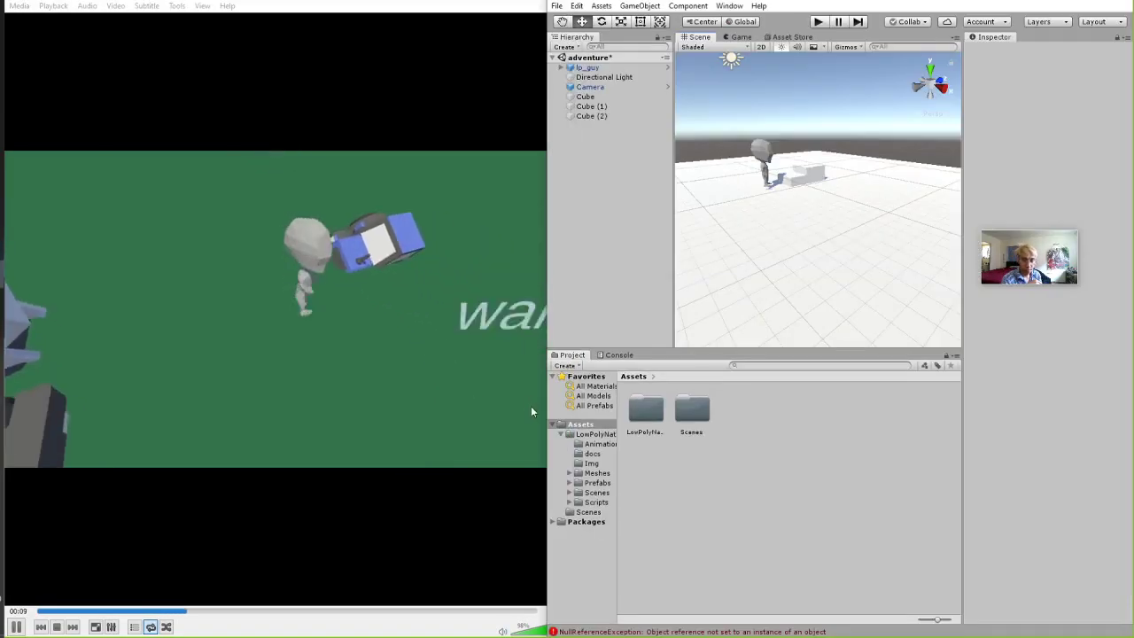
Pause and resume week2preview.mp4 to near its end, then close VLC and restore Unity.
{"action": "key", "text": "space"}
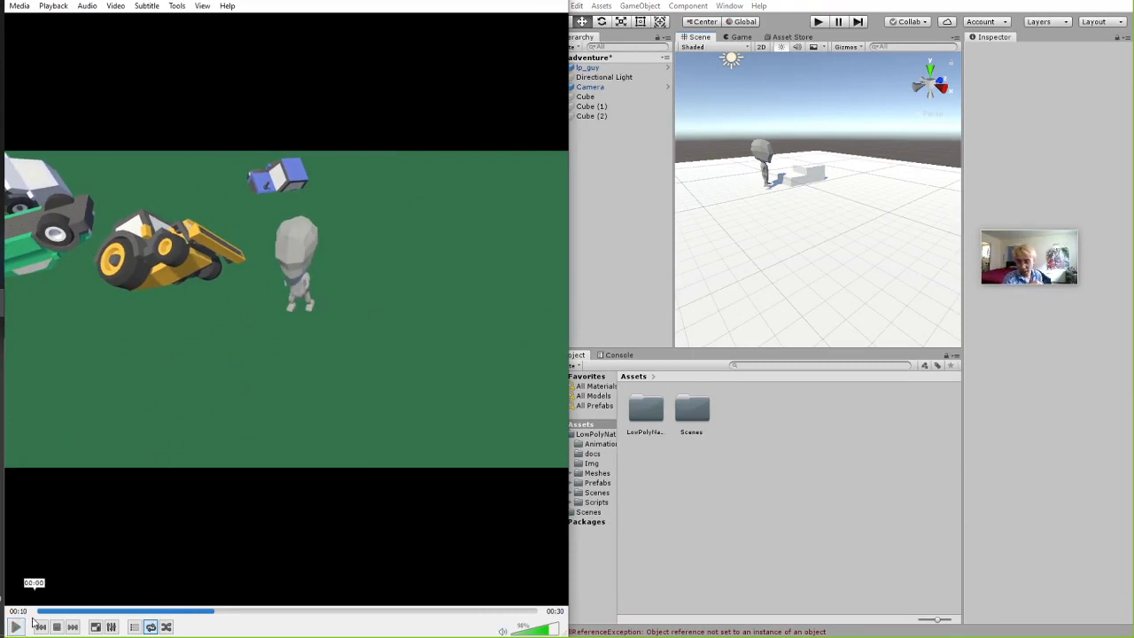
{"action": "left_click", "coordinate": [22, 626]}
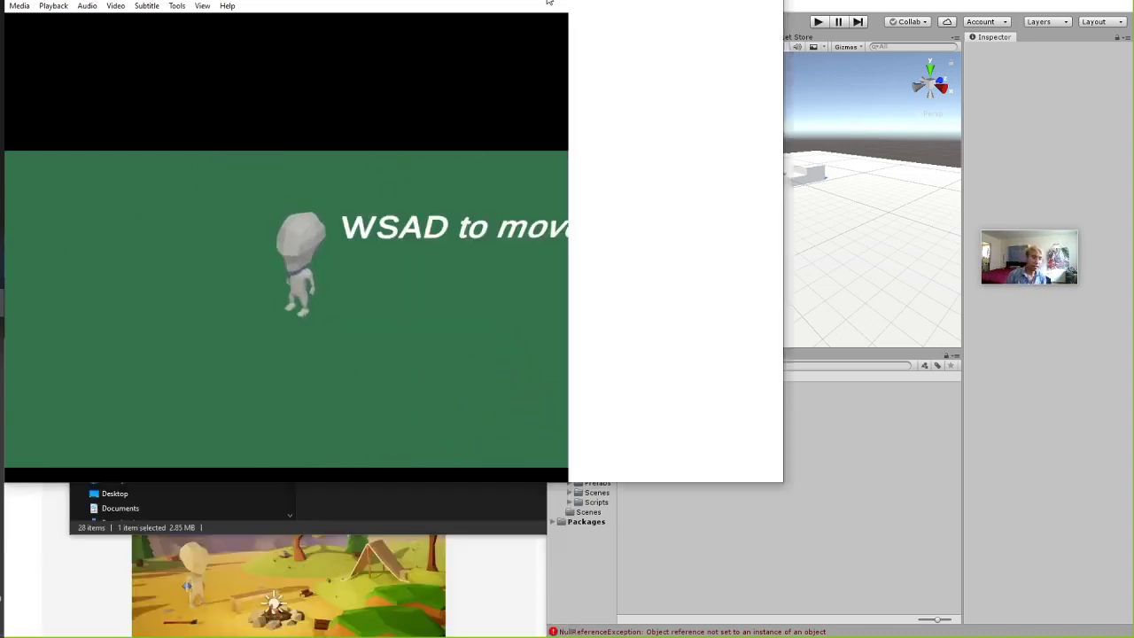
{"action": "left_click", "coordinate": [771, 1]}
{"action": "left_click_drag", "start_coordinate": [771, 2], "coordinate": [382, 1]}
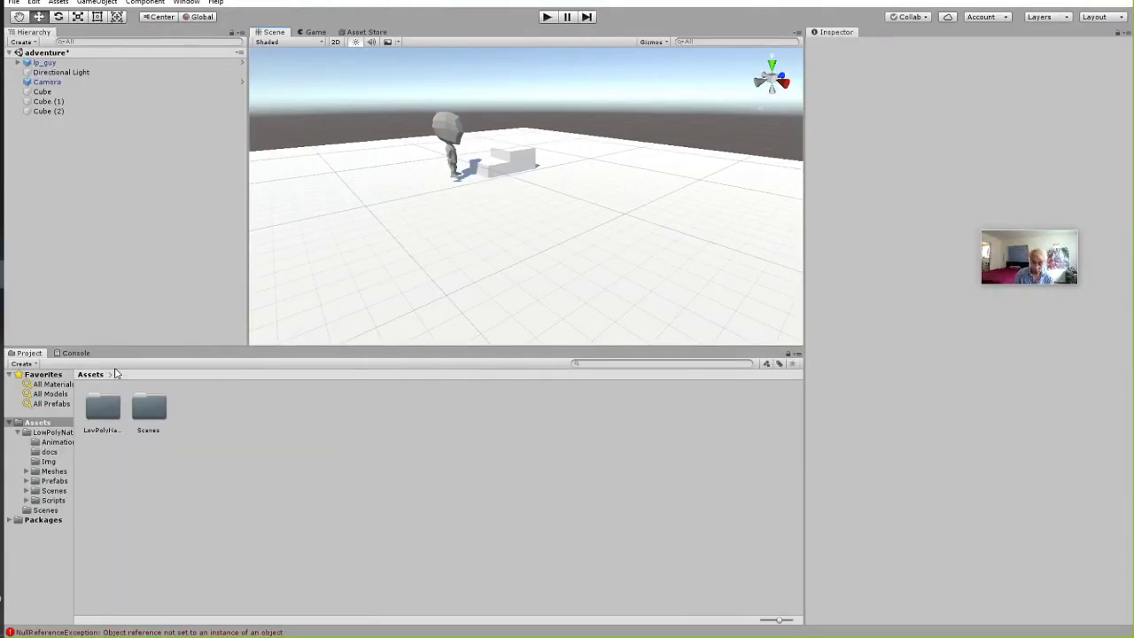
Browse LowPolyNature to its Meshes folder and drag mountain1 into the Scene view.
{"action": "double_click", "coordinate": [101, 403]}
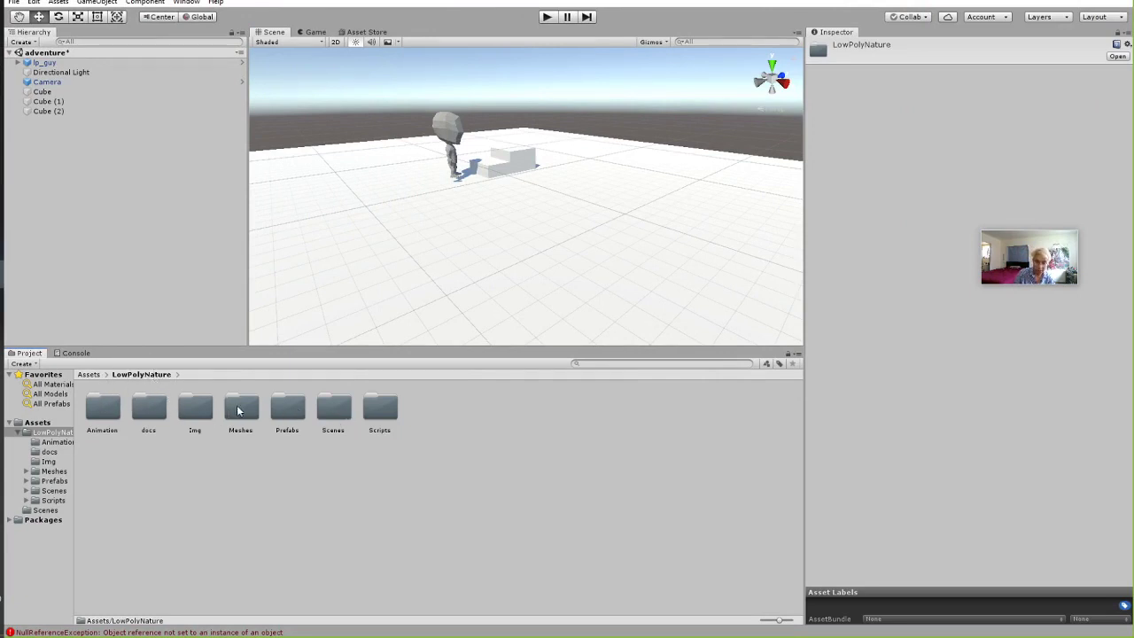
{"action": "double_click", "coordinate": [287, 408]}
{"action": "left_click", "coordinate": [140, 374]}
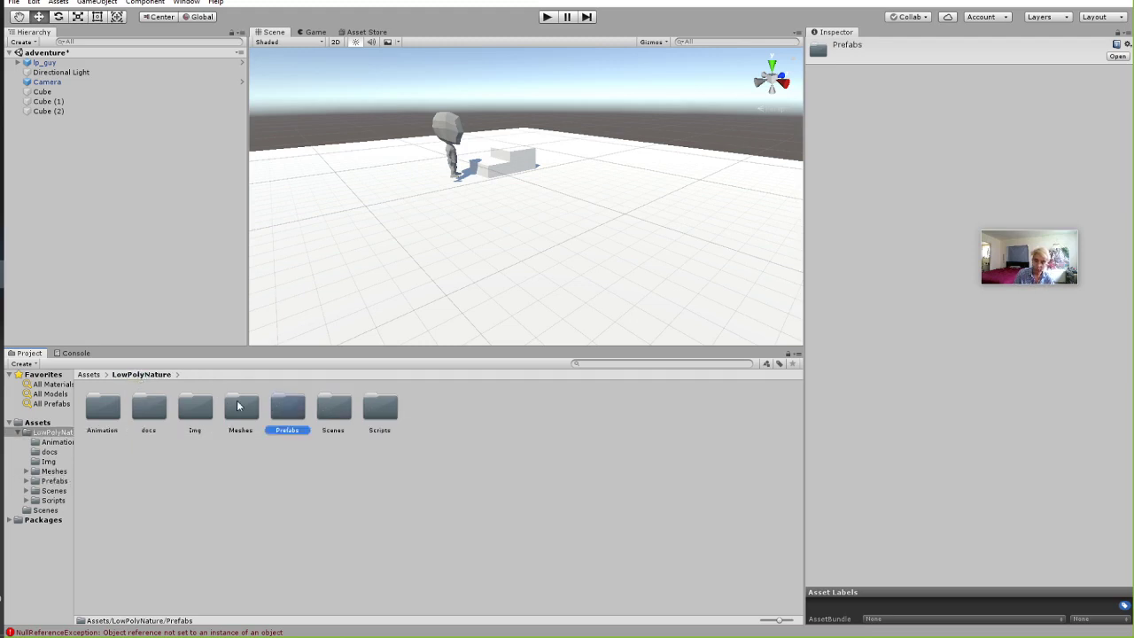
{"action": "double_click", "coordinate": [237, 406]}
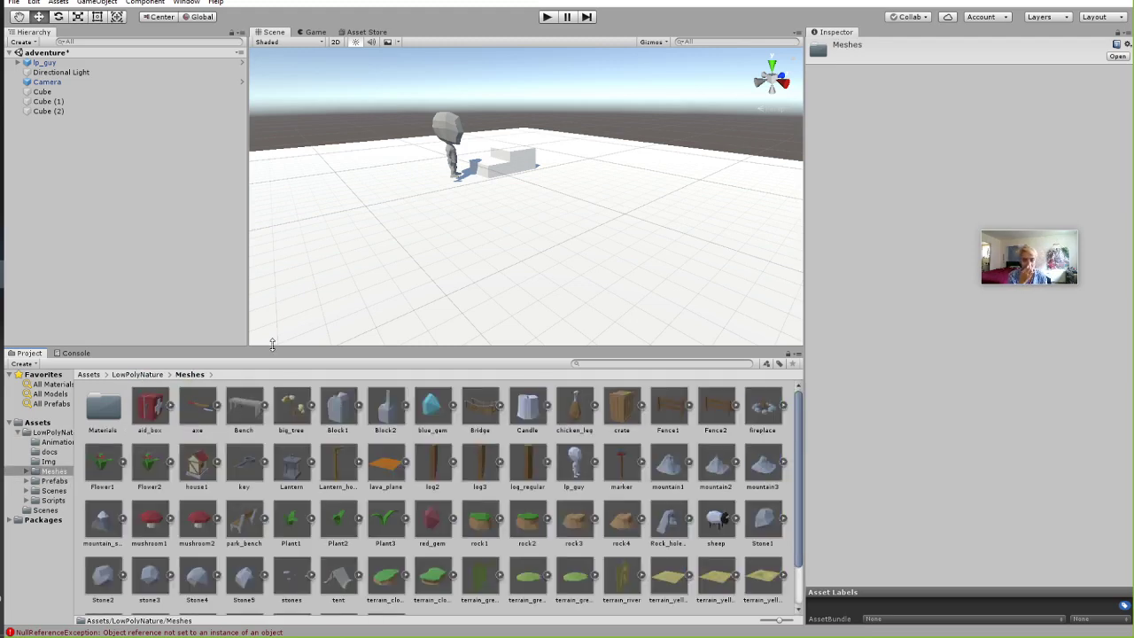
{"action": "left_click_drag", "start_coordinate": [272, 343], "coordinate": [279, 245]}
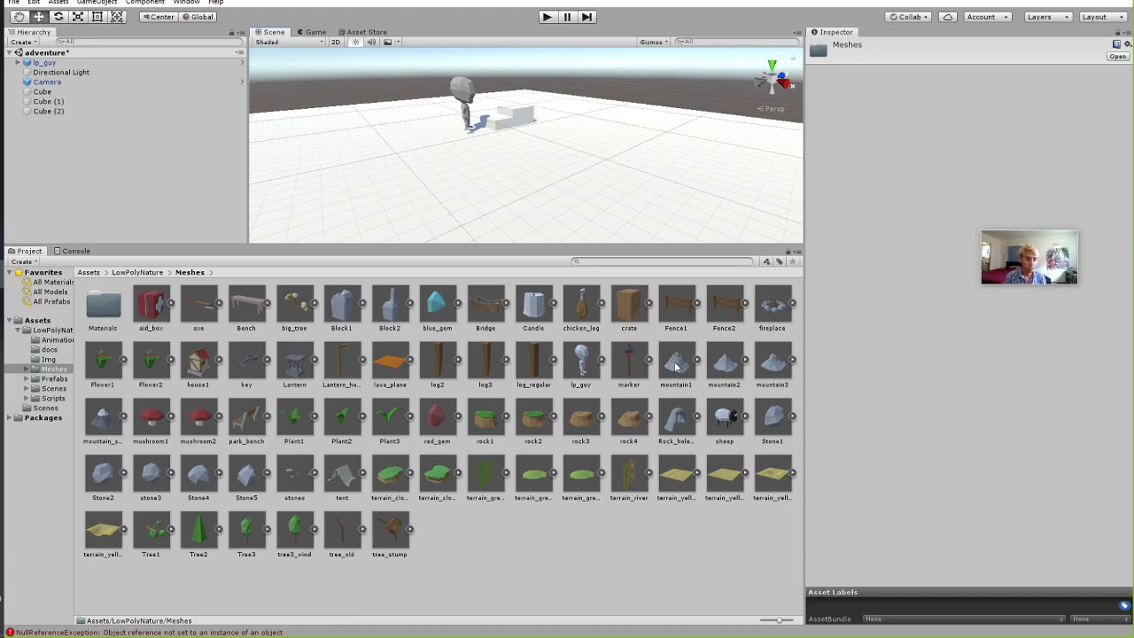
{"action": "left_click_drag", "start_coordinate": [677, 359], "coordinate": [274, 143]}
Drop mountain1 into the scene near lp_guy and nudge it slightly back and up.
{"action": "right_click_drag", "start_coordinate": [500, 187], "coordinate": [478, 158]}
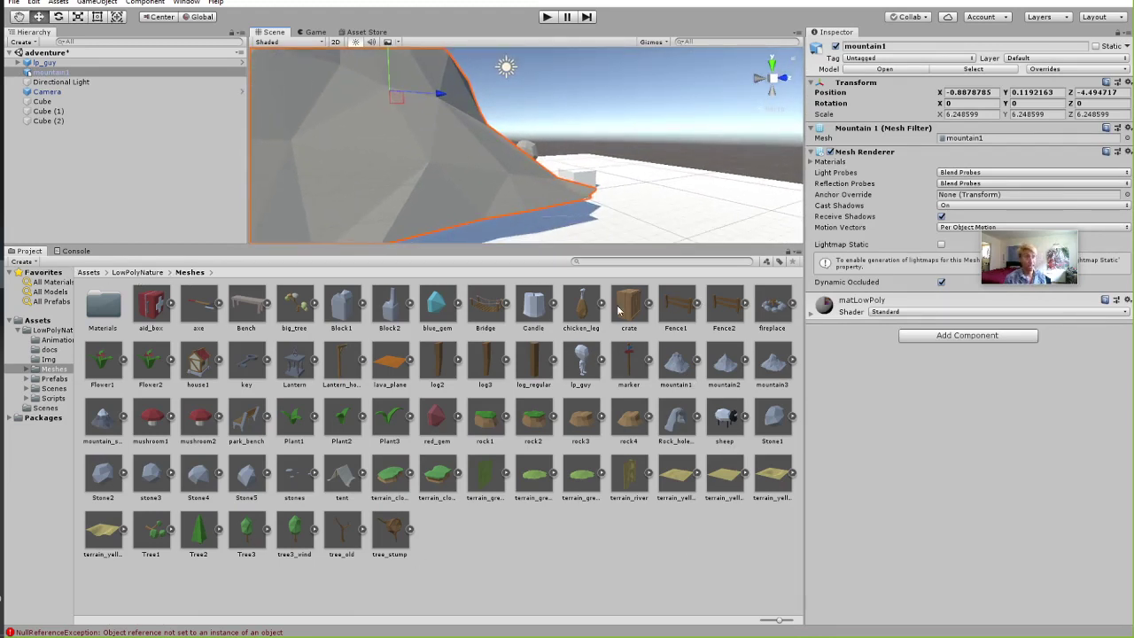
{"action": "right_click_drag", "start_coordinate": [316, 86], "coordinate": [591, 229]}
{"action": "right_click_drag", "start_coordinate": [544, 153], "coordinate": [471, 145]}
{"action": "mouse_move", "coordinate": [484, 134]}
{"action": "left_mouse_down"}
{"action": "mouse_move", "coordinate": [514, 101]}
{"action": "mouse_move", "coordinate": [497, 126]}
{"action": "mouse_move", "coordinate": [466, 132]}
{"action": "mouse_move", "coordinate": [477, 118]}
{"action": "left_mouse_up"}
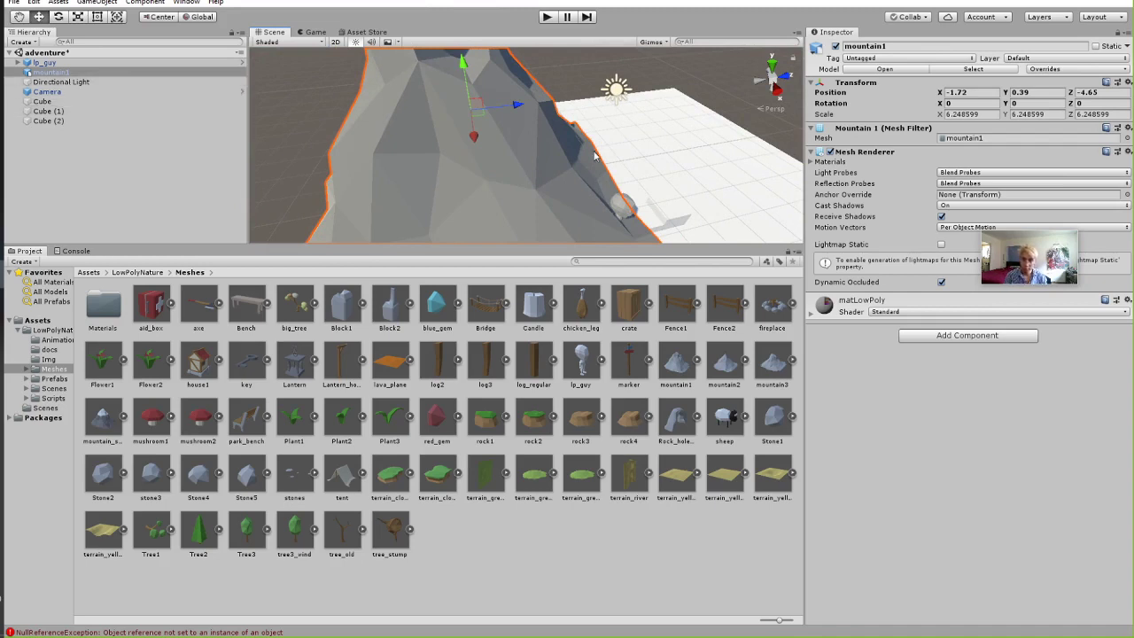
Flatten mountain1 to scale 9.93, 2.91, 3.79 and sink it partly into the floor.
{"action": "left_click", "coordinate": [77, 16]}
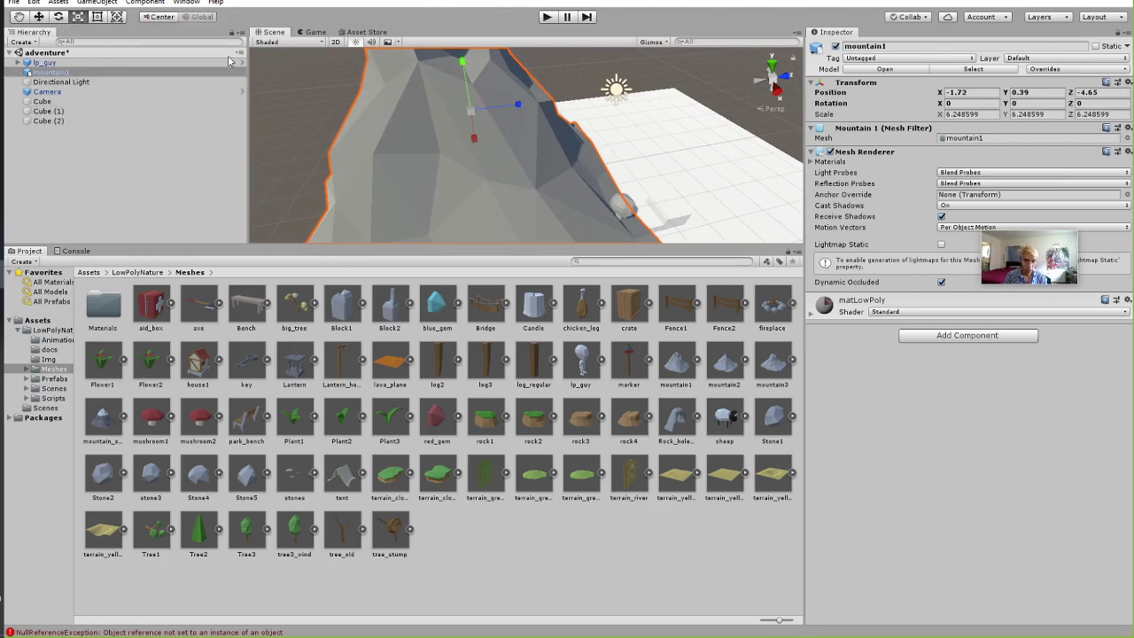
{"action": "left_click_drag", "start_coordinate": [462, 62], "coordinate": [483, 159]}
{"action": "key", "text": "w"}
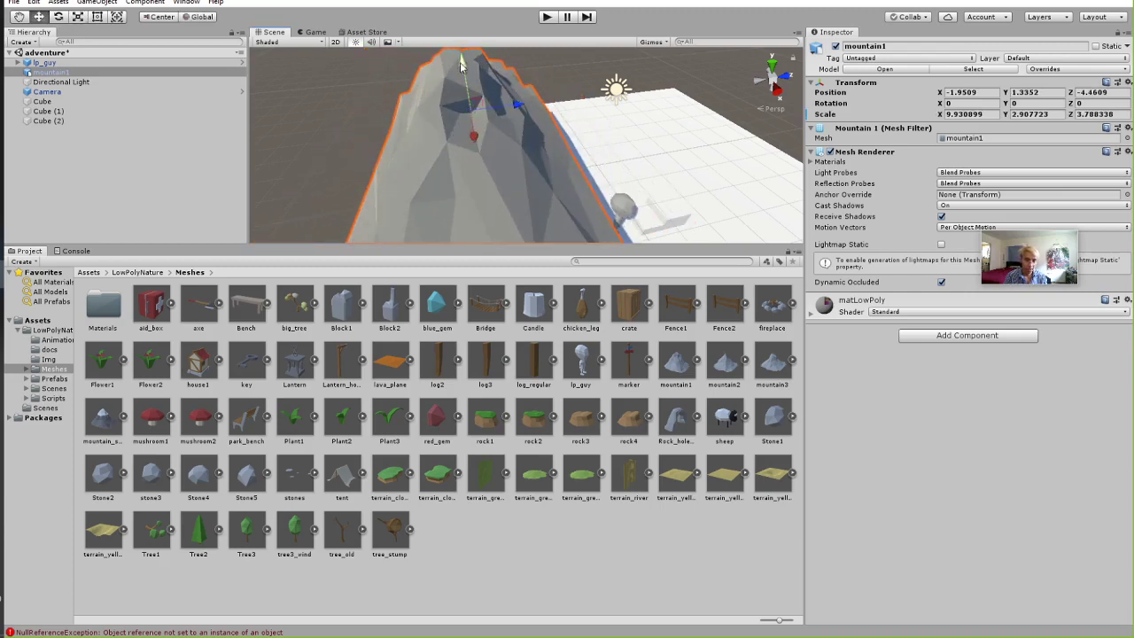
{"action": "left_click_drag", "start_coordinate": [461, 64], "coordinate": [471, 124]}
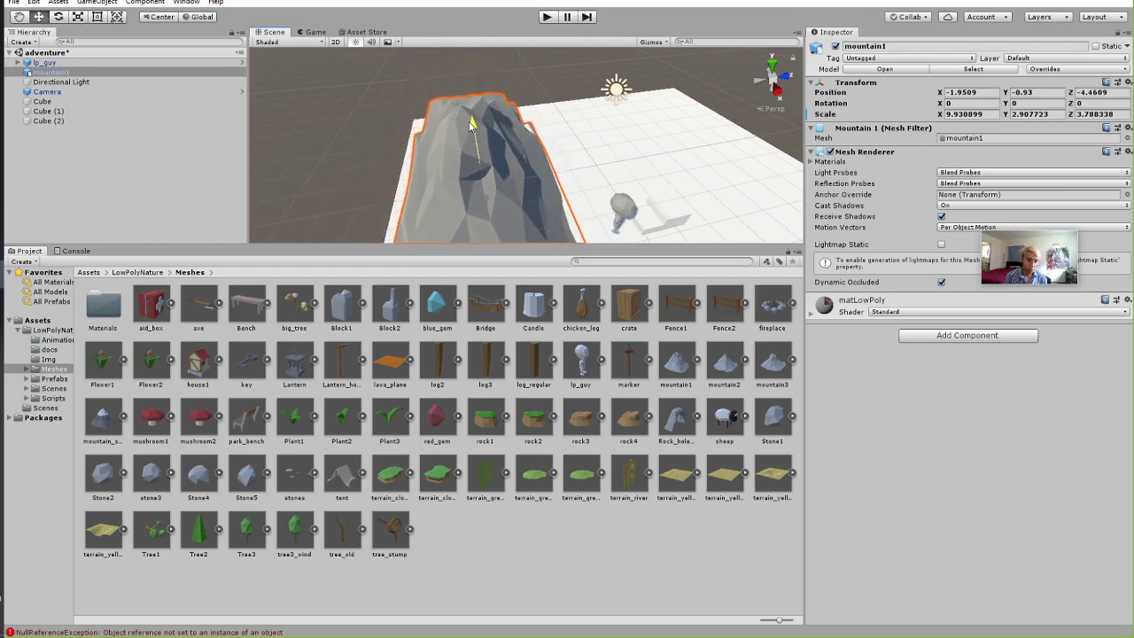
Frame the view near the character and start Play mode to test the scene.
{"action": "left_click", "coordinate": [664, 185]}
{"action": "right_click_drag", "start_coordinate": [663, 184], "coordinate": [611, 146]}
{"action": "scroll", "coordinate": [602, 150], "scroll_direction": "up", "scroll_amount": 3}
{"action": "middle_click_drag", "start_coordinate": [602, 150], "coordinate": [534, 50]}
{"action": "left_click", "coordinate": [548, 17]}
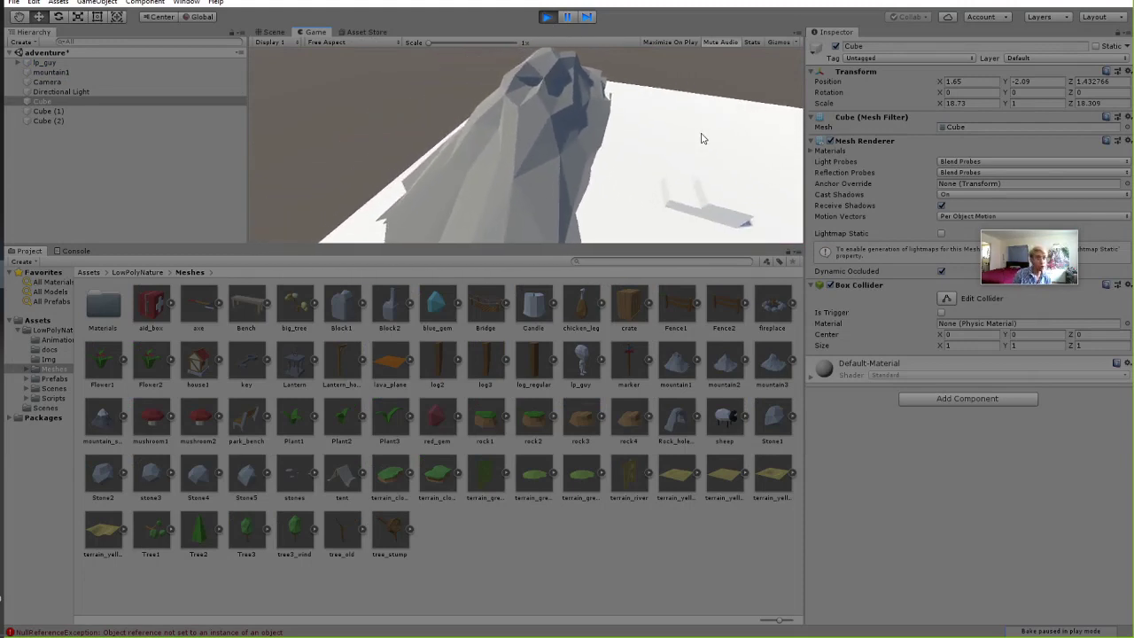
Stop play and add a Mesh Collider to mountain1, toggling Convex on then back off.
{"action": "left_click", "coordinate": [548, 16]}
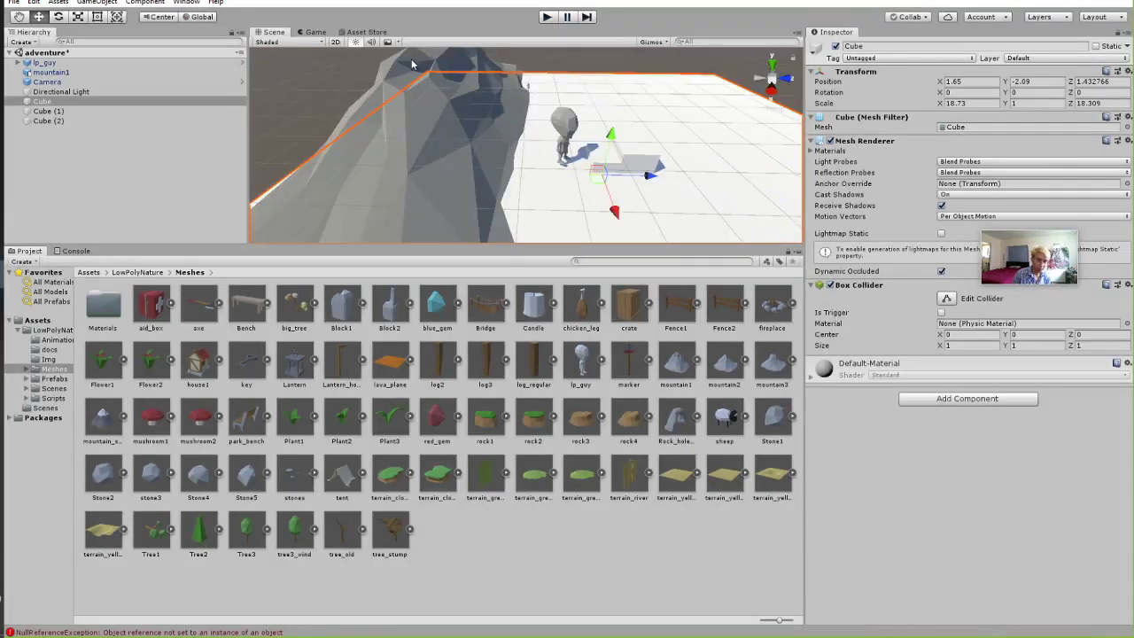
{"action": "left_click", "coordinate": [411, 59]}
{"action": "left_click", "coordinate": [947, 337]}
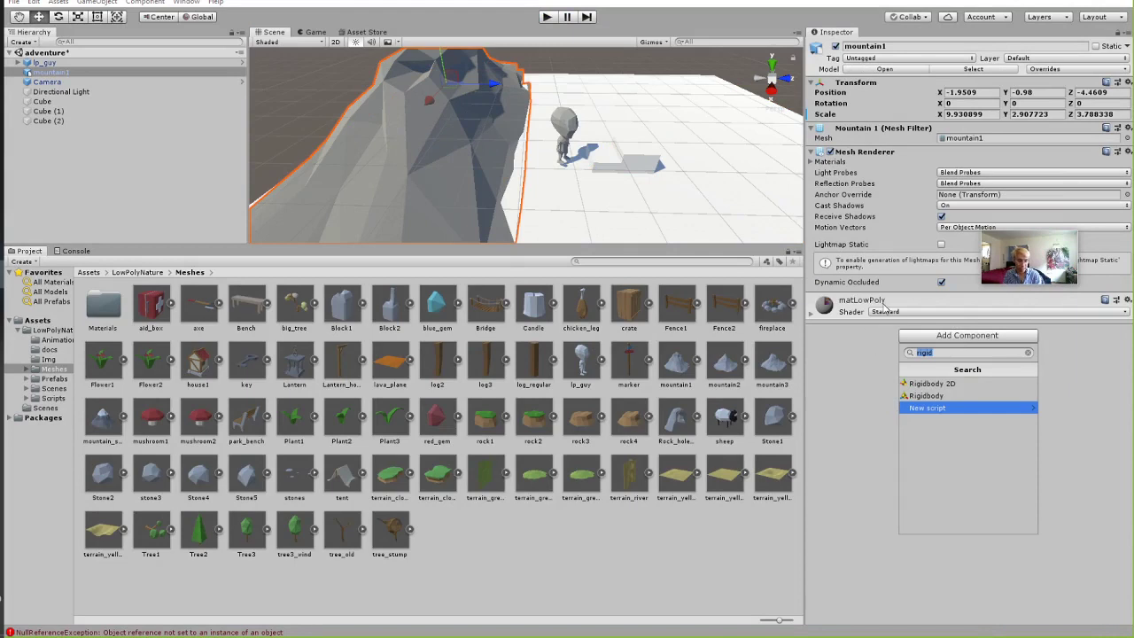
{"action": "type", "text": "cuu"}
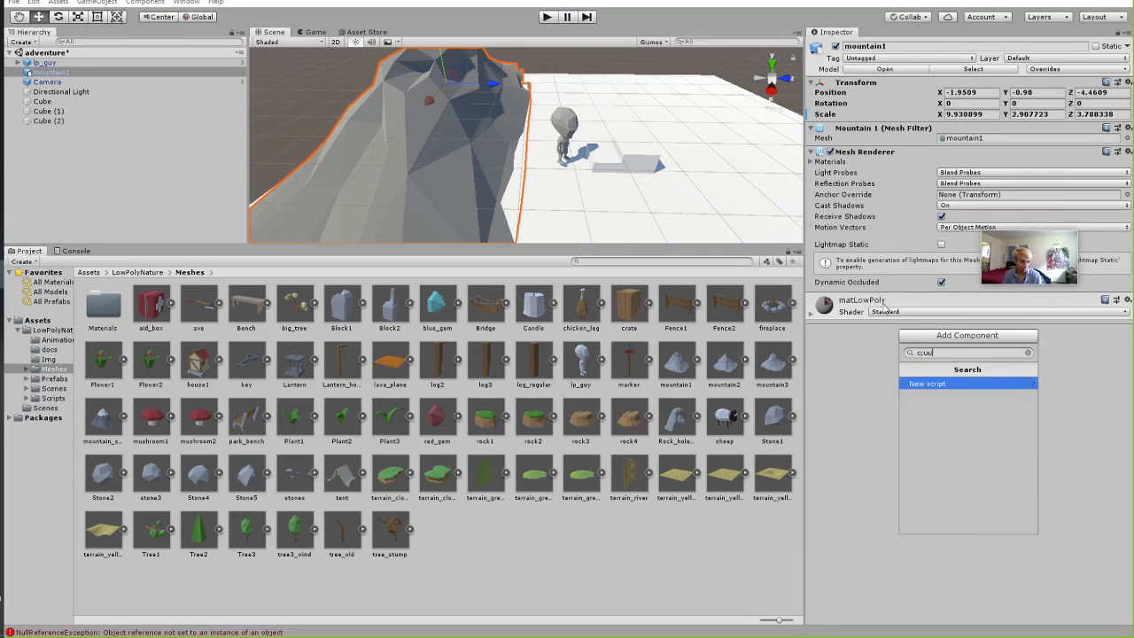
{"action": "key", "text": "BackSpace"}
{"action": "key", "text": "BackSpace"}
{"action": "key", "text": "BackSpace"}
{"action": "type", "text": "oll"}
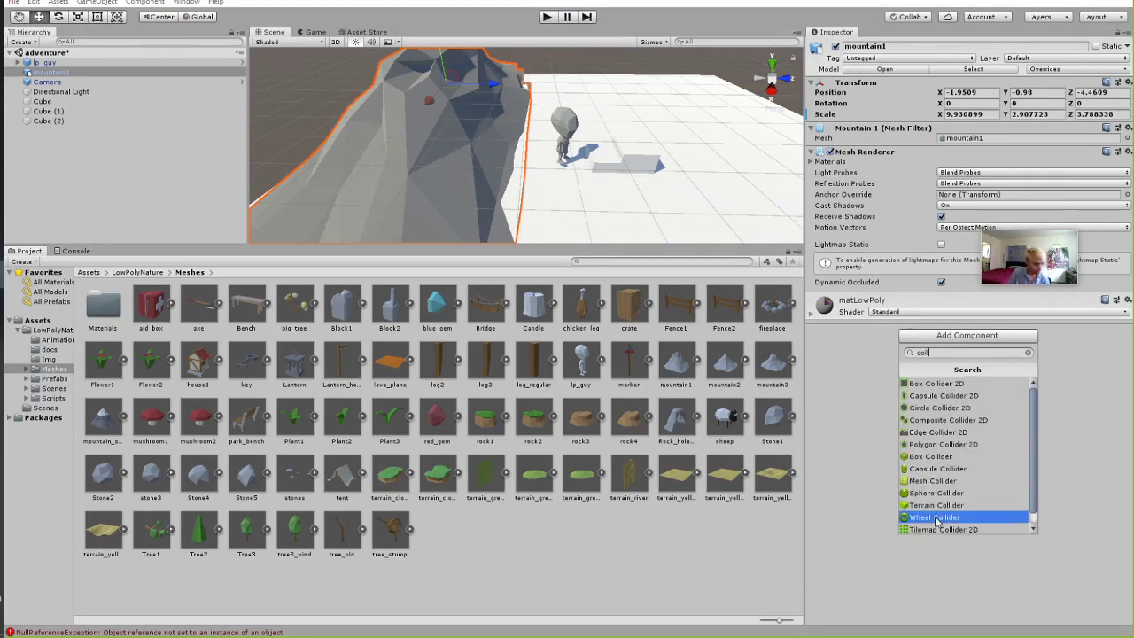
{"action": "left_click", "coordinate": [941, 480]}
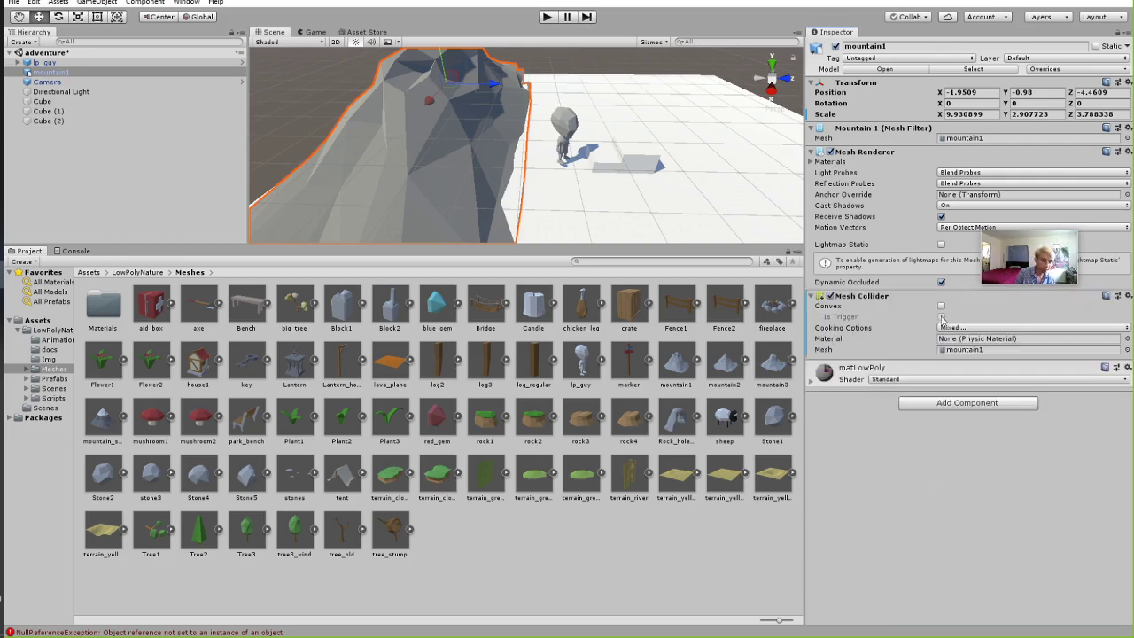
{"action": "left_click", "coordinate": [942, 306]}
{"action": "middle_click_drag", "start_coordinate": [567, 177], "coordinate": [534, 56]}
{"action": "right_click_drag", "start_coordinate": [533, 56], "coordinate": [564, 43]}
{"action": "left_click", "coordinate": [941, 305]}
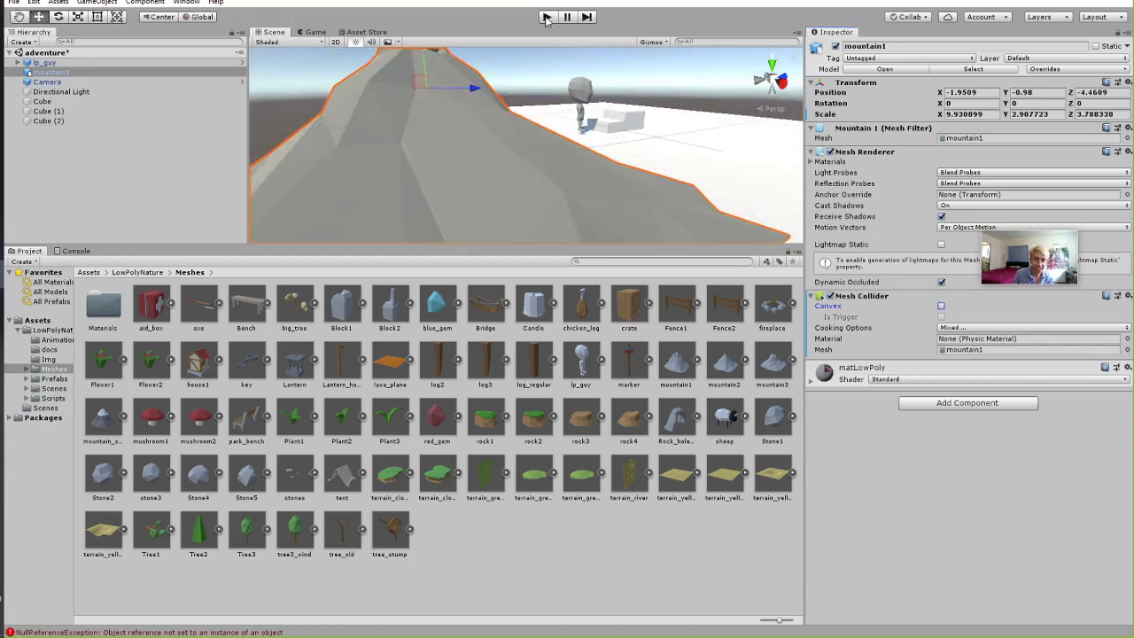
{"action": "left_click", "coordinate": [547, 17]}
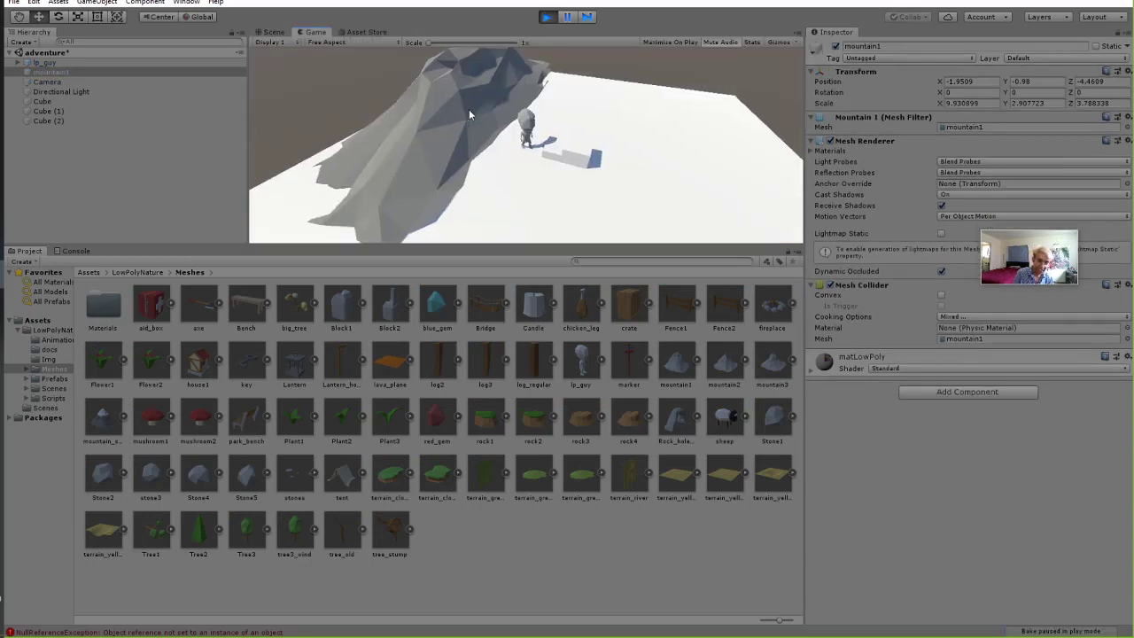
{"action": "key", "text": "w"}
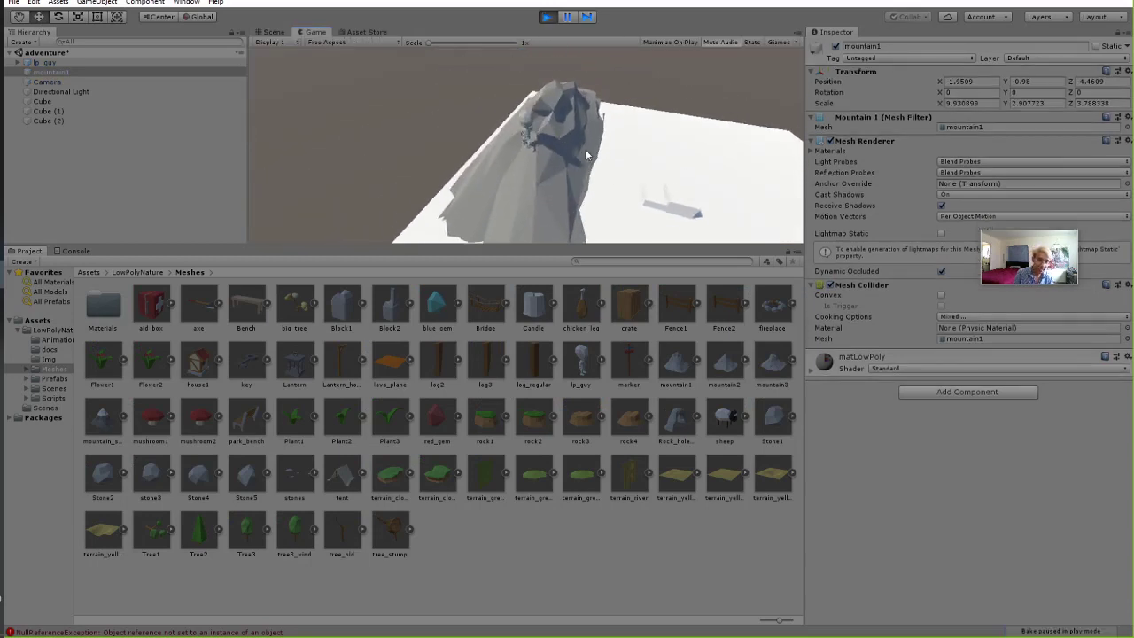
{"action": "key", "text": "w"}
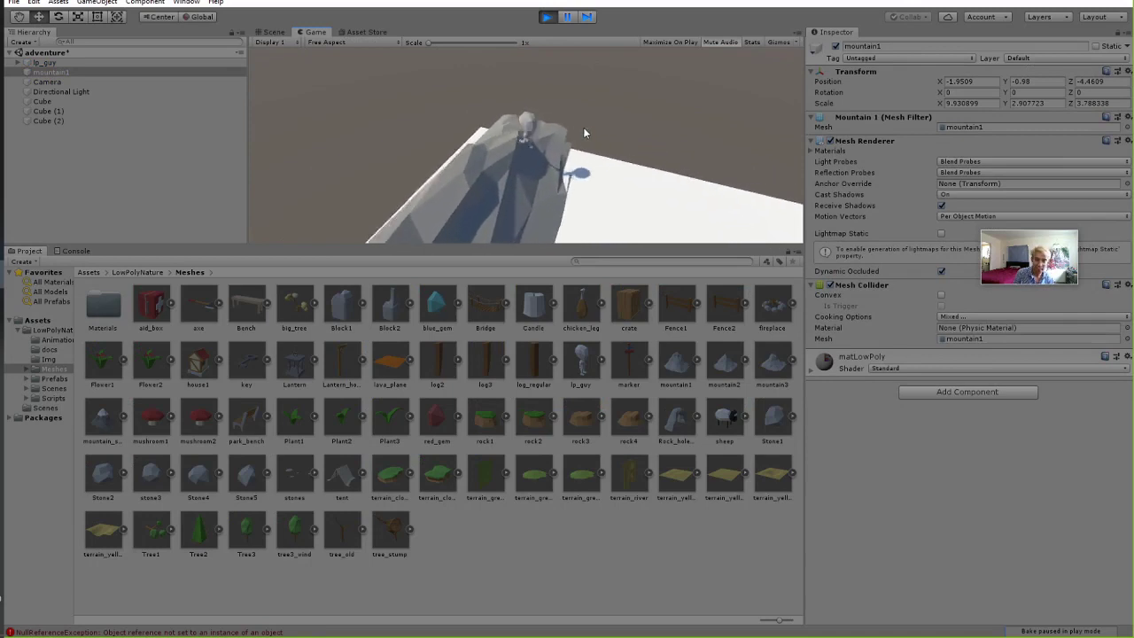
{"action": "key", "text": "w"}
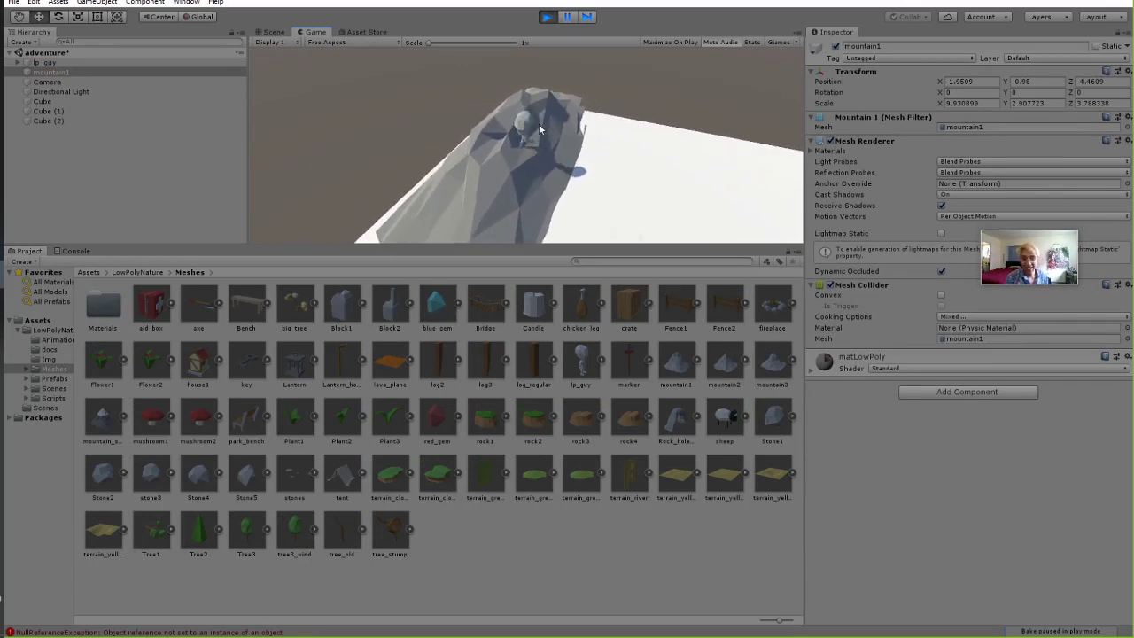
{"action": "left_click", "coordinate": [545, 17]}
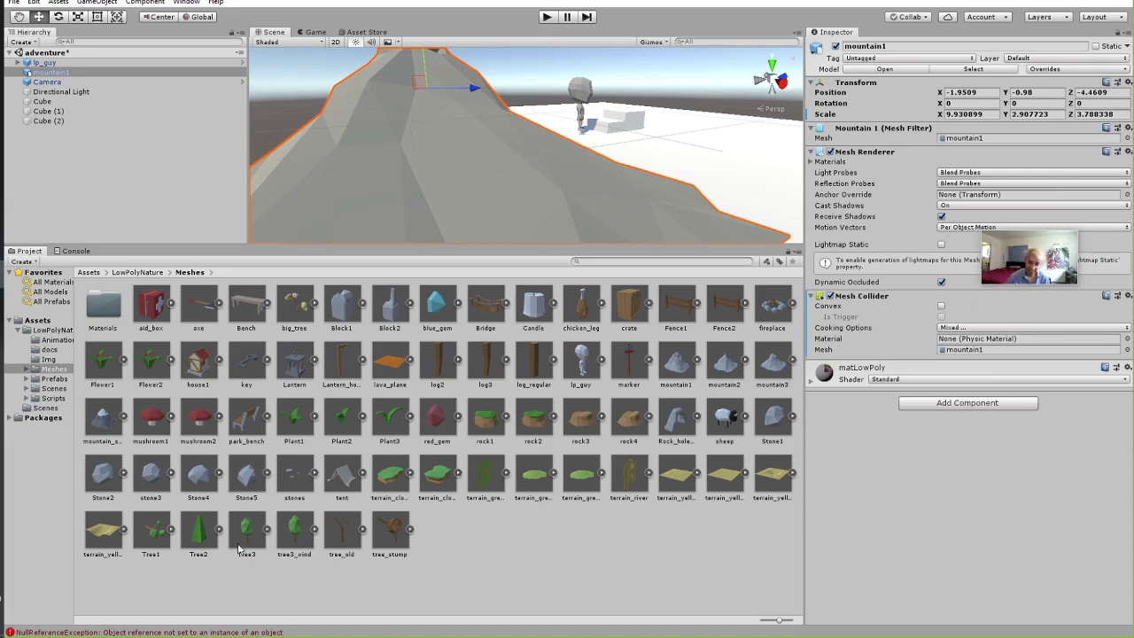
Add a second mountain1 copy, mountain1 (1), and push it back along the floor.
{"action": "left_click_drag", "start_coordinate": [685, 376], "coordinate": [546, 133]}
{"action": "scroll", "coordinate": [546, 133], "scroll_direction": "up", "scroll_amount": 3}
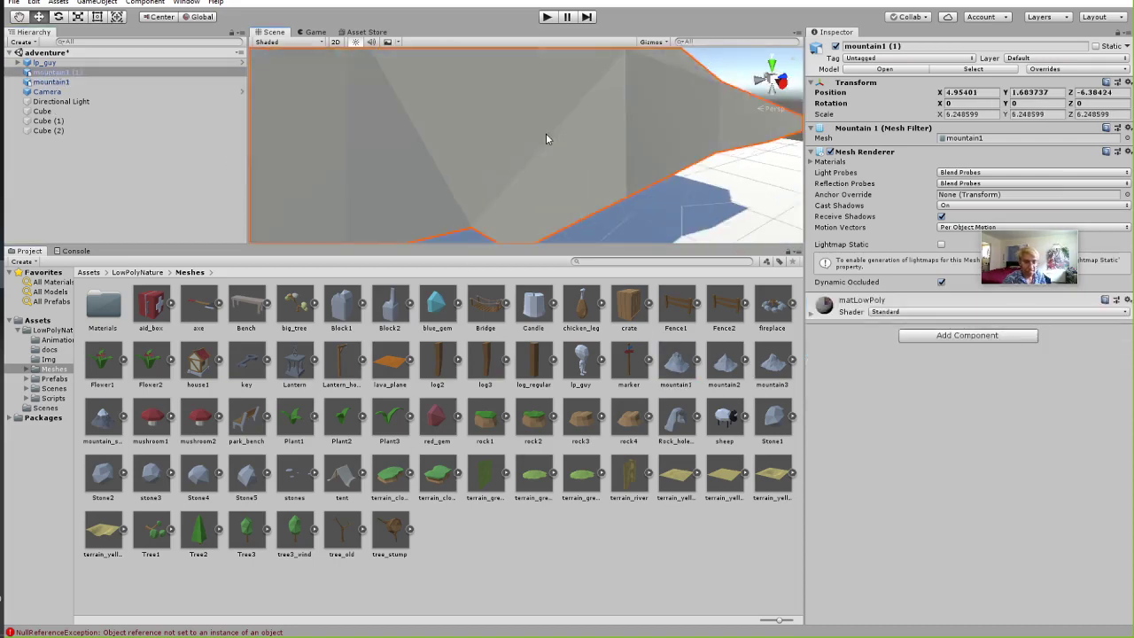
{"action": "middle_click_drag", "start_coordinate": [542, 133], "coordinate": [359, 206]}
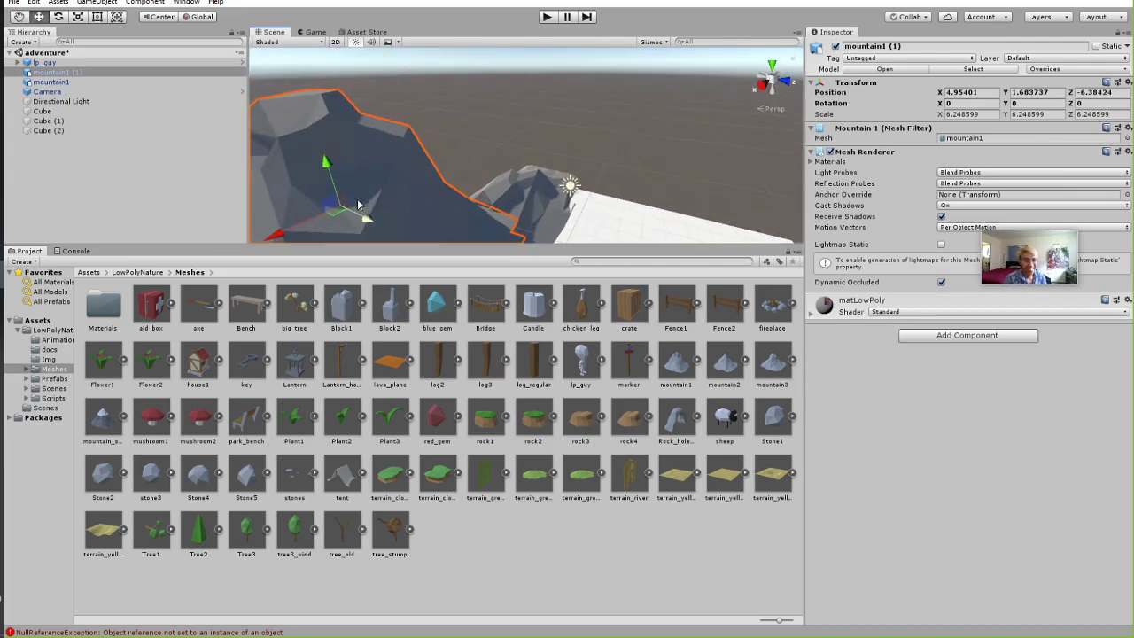
{"action": "mouse_move", "coordinate": [341, 207]}
{"action": "left_mouse_down"}
{"action": "mouse_move", "coordinate": [381, 142]}
{"action": "mouse_move", "coordinate": [299, 256]}
{"action": "mouse_move", "coordinate": [327, 197]}
{"action": "mouse_move", "coordinate": [326, 221]}
{"action": "left_mouse_up"}
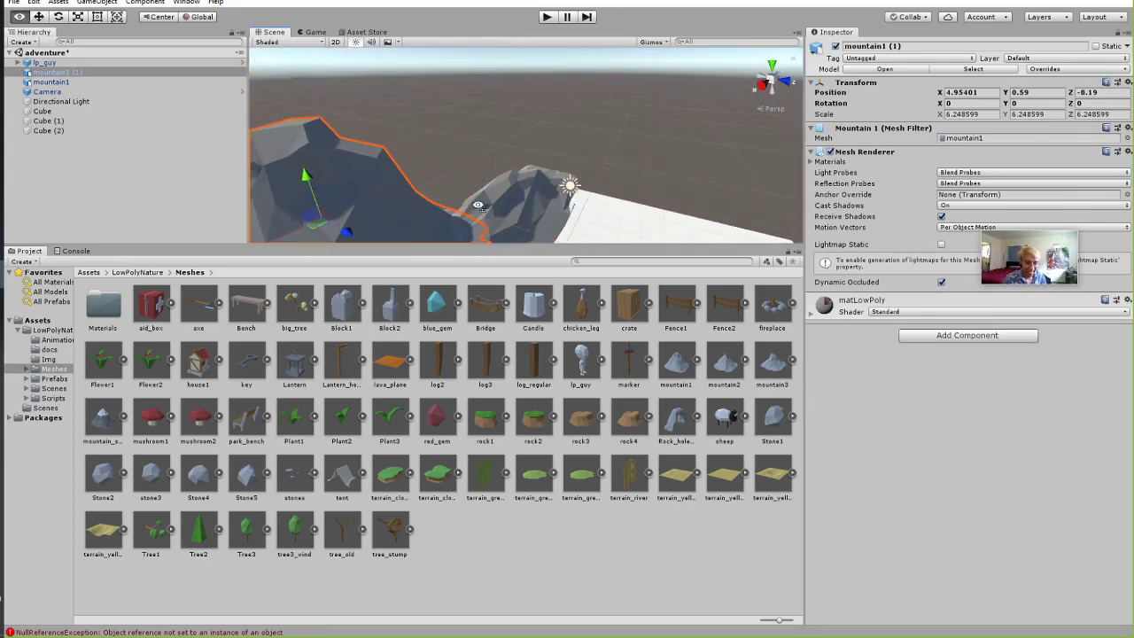
{"action": "middle_click_drag", "start_coordinate": [326, 221], "coordinate": [436, 325]}
{"action": "key", "text": "f"}
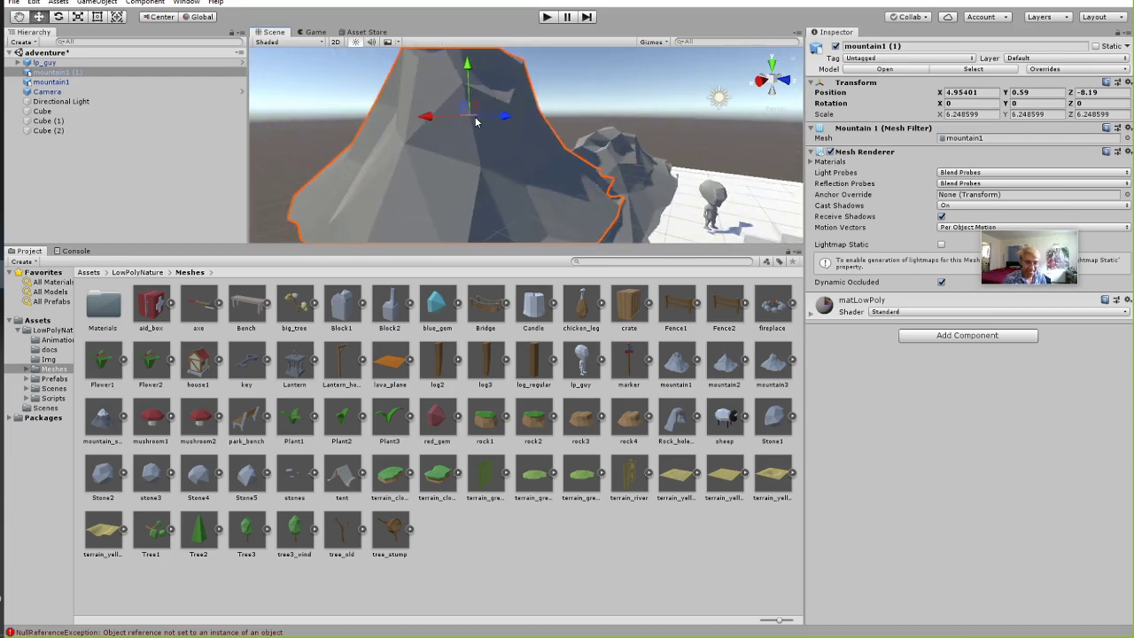
{"action": "left_click_drag", "start_coordinate": [476, 122], "coordinate": [584, 154], "text": "alt"}
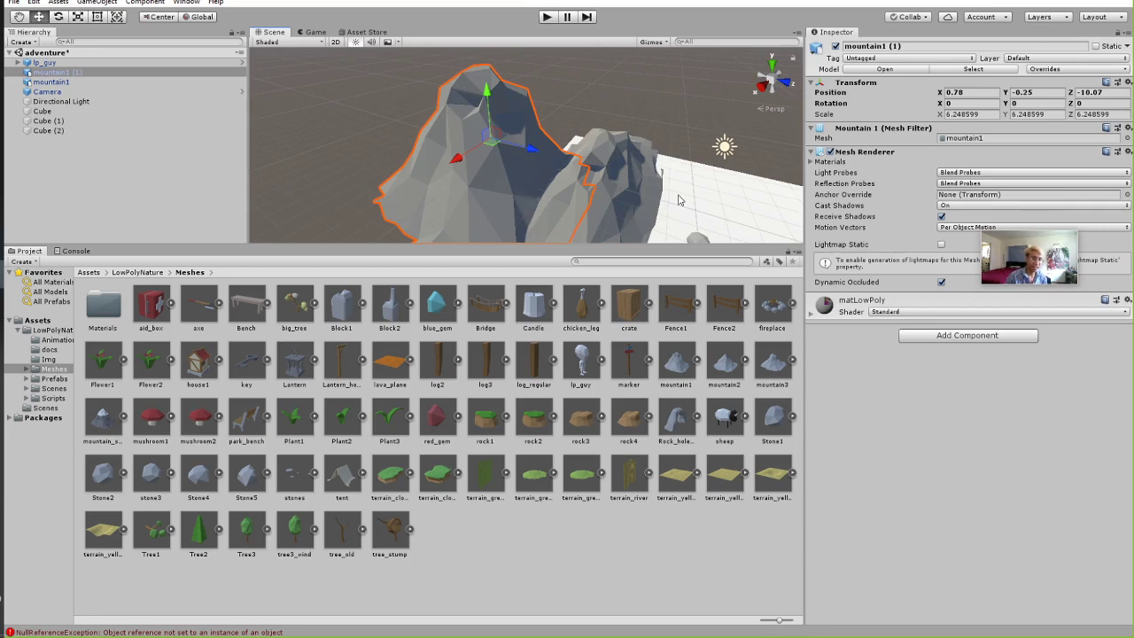
{"action": "left_click_drag", "start_coordinate": [679, 200], "coordinate": [678, 181], "text": "alt"}
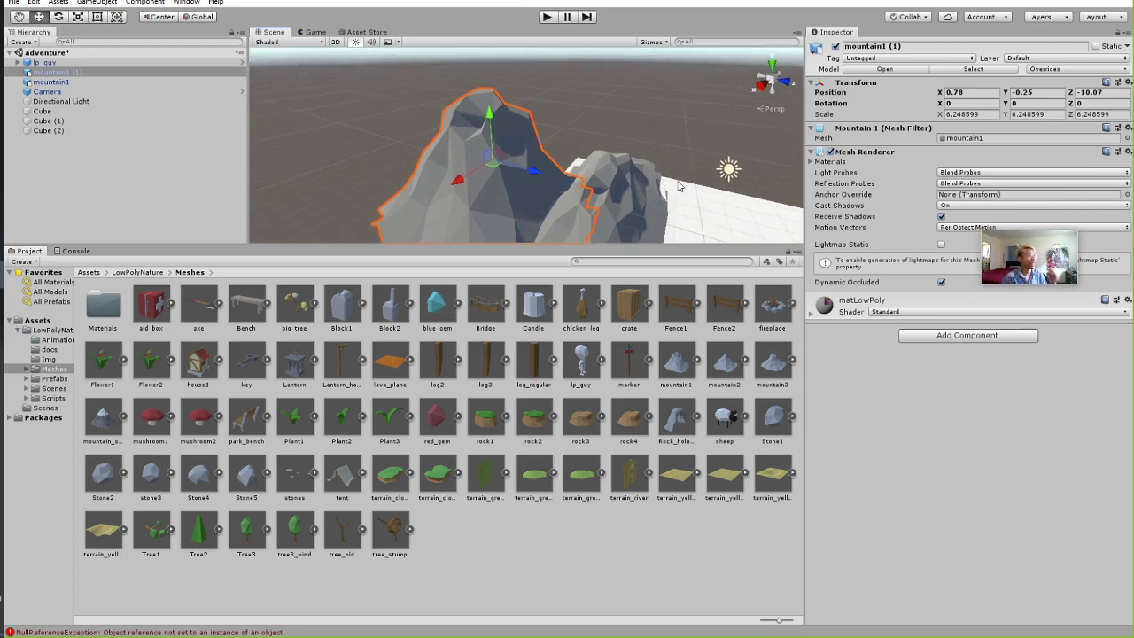
{"action": "left_click_drag", "start_coordinate": [641, 168], "coordinate": [617, 202], "text": "alt"}
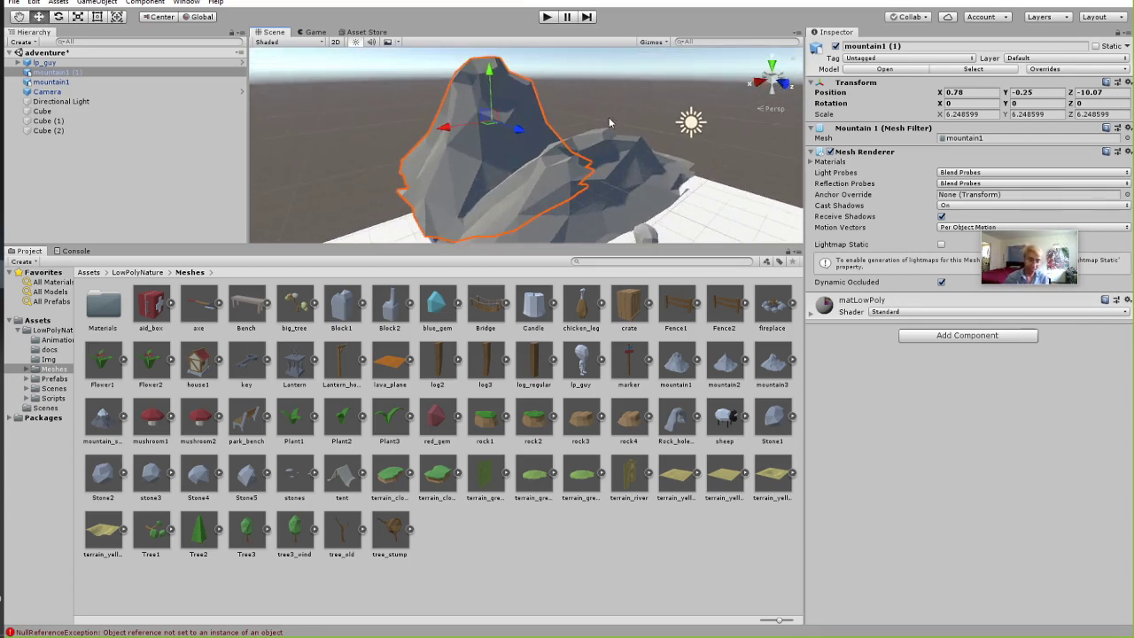
Place the mountain_snow mesh from the Meshes folder into the scene as mountain_snow_1.
{"action": "left_click", "coordinate": [951, 337]}
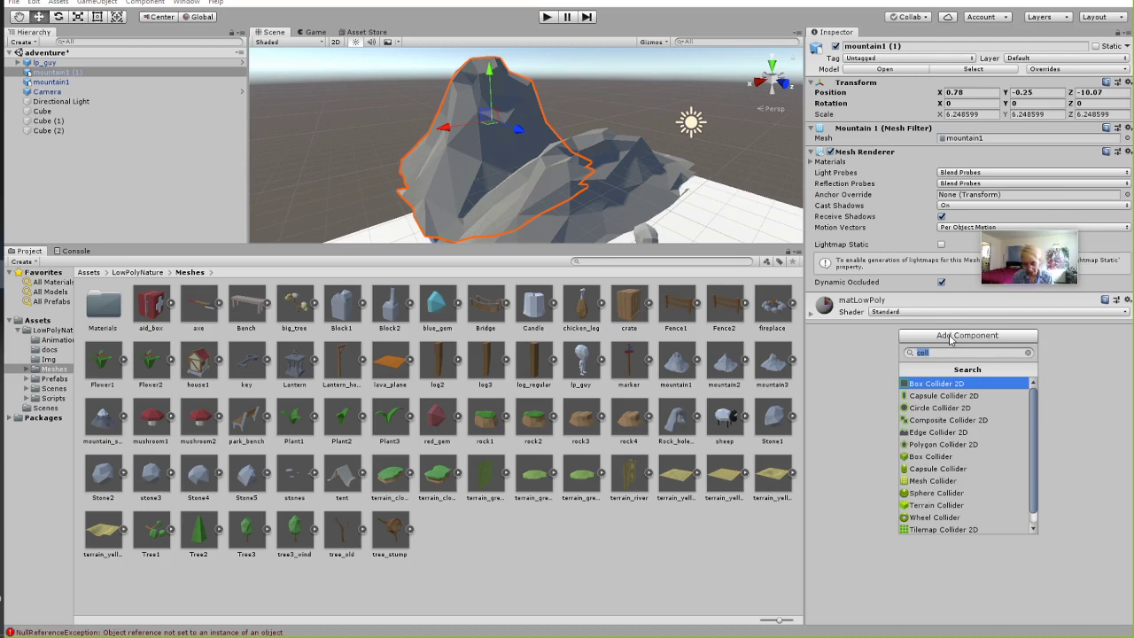
{"action": "key", "text": "BackSpace"}
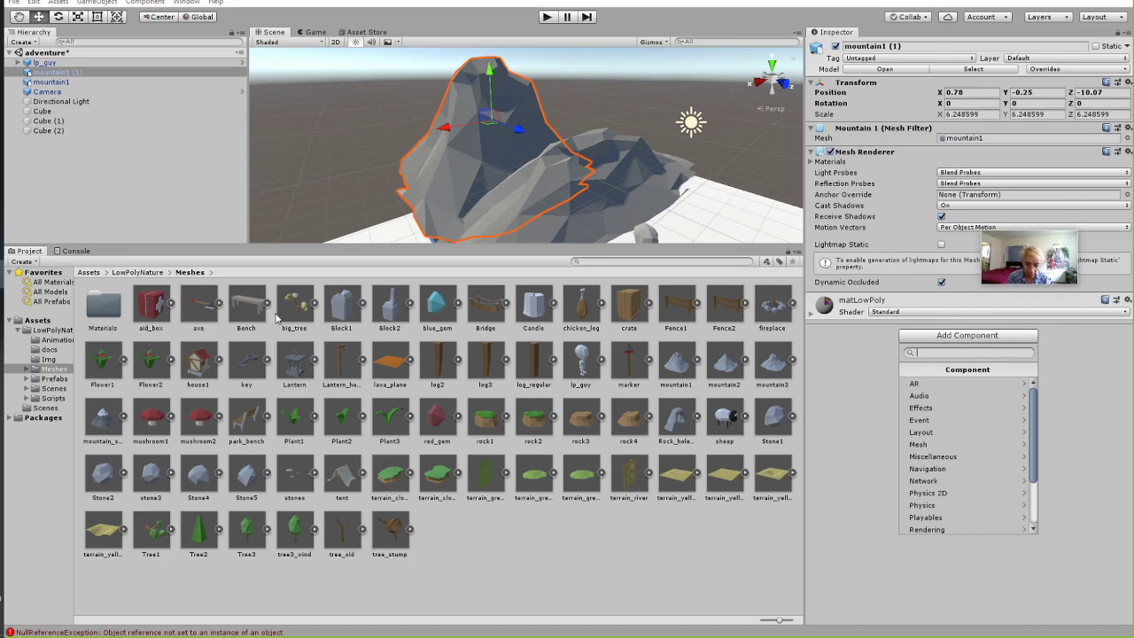
{"action": "scroll", "coordinate": [494, 190], "scroll_direction": "down", "scroll_amount": 2}
{"action": "left_click_drag", "start_coordinate": [104, 411], "coordinate": [290, 203]}
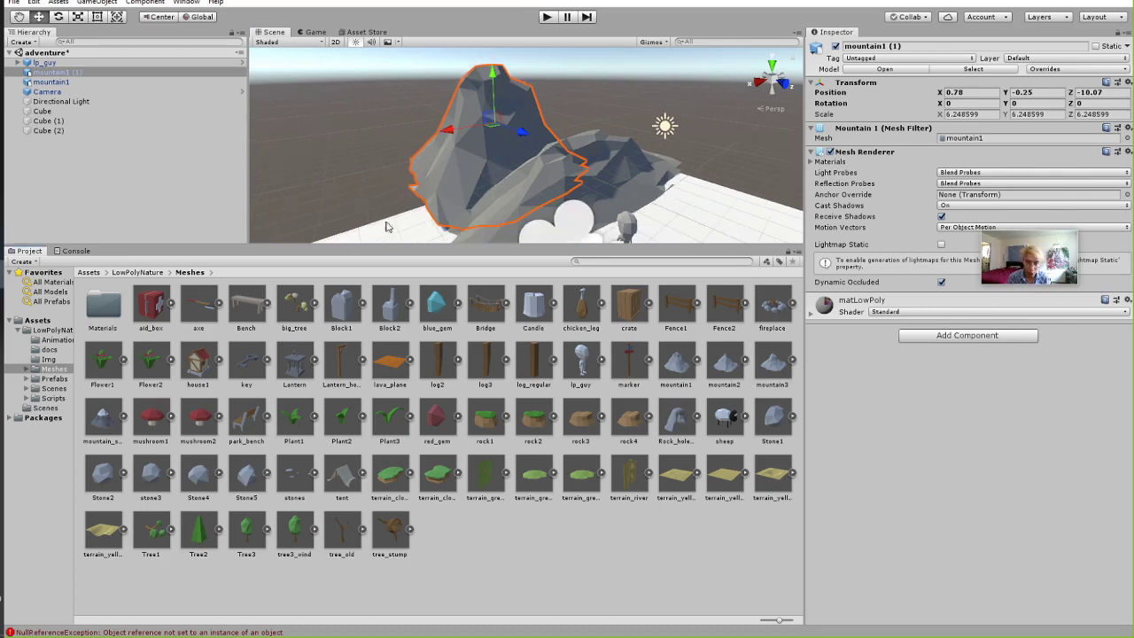
{"action": "left_click_drag", "start_coordinate": [116, 423], "coordinate": [402, 171]}
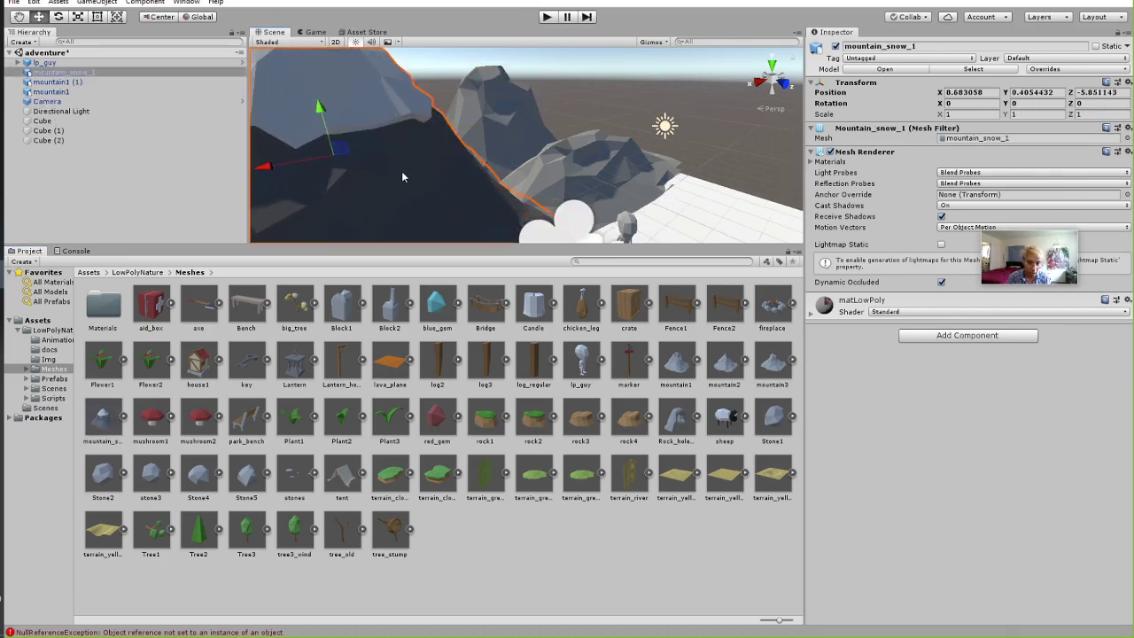
Move mountain_snow_1 down and back to Y -0.76, Z -8.61, then run a brief play test.
{"action": "right_click_drag", "start_coordinate": [418, 161], "coordinate": [804, 241]}
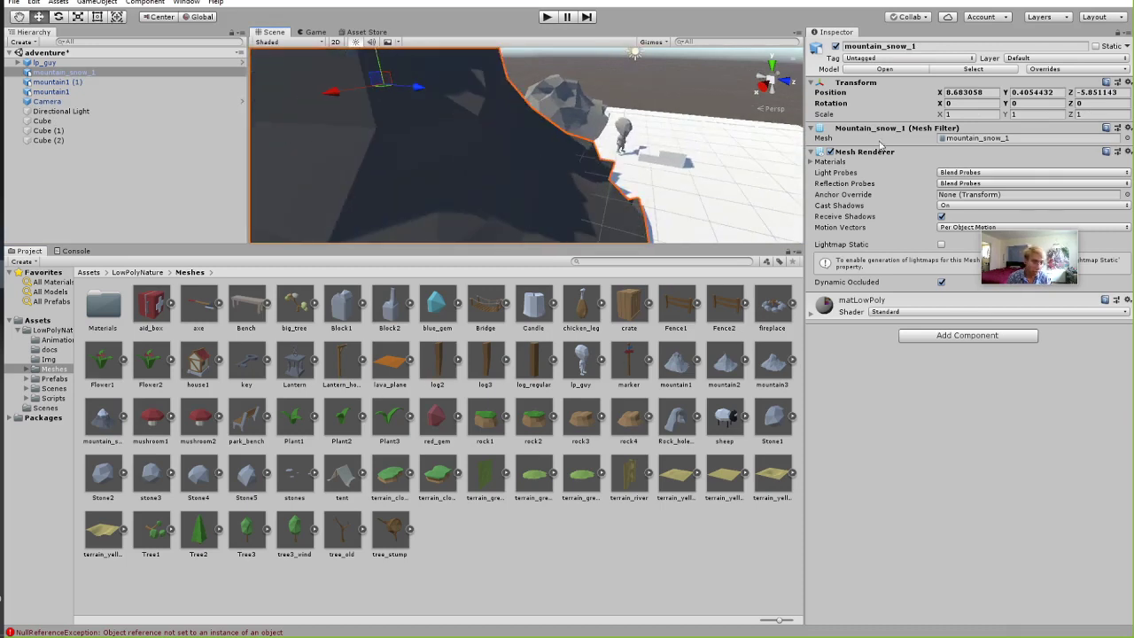
{"action": "left_click_drag", "start_coordinate": [387, 80], "coordinate": [373, 124]}
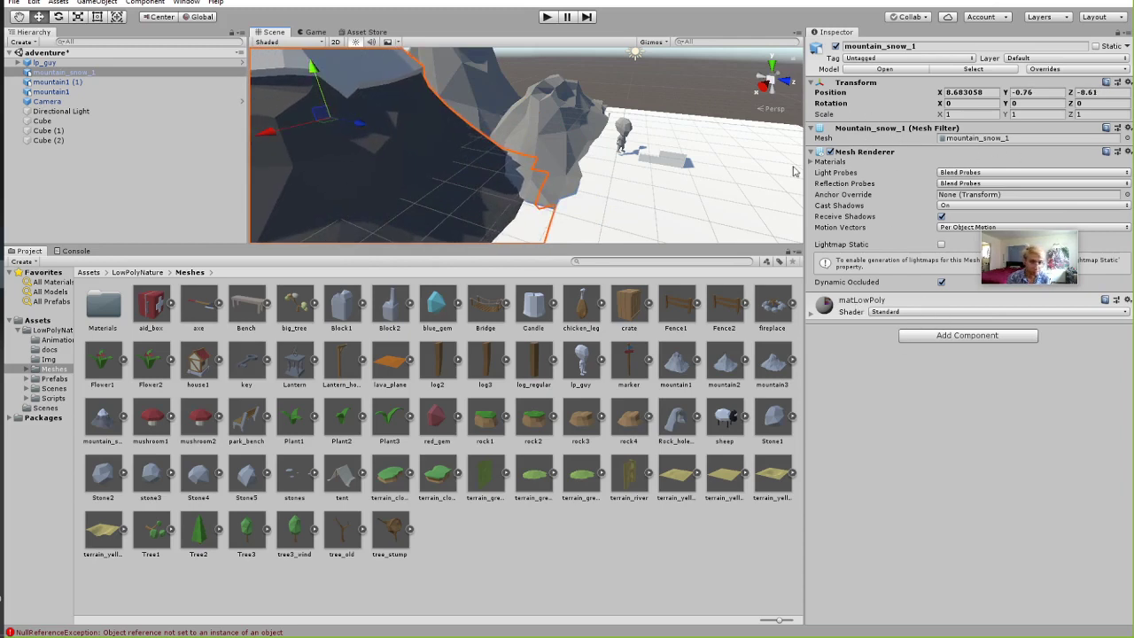
{"action": "left_click", "coordinate": [545, 18]}
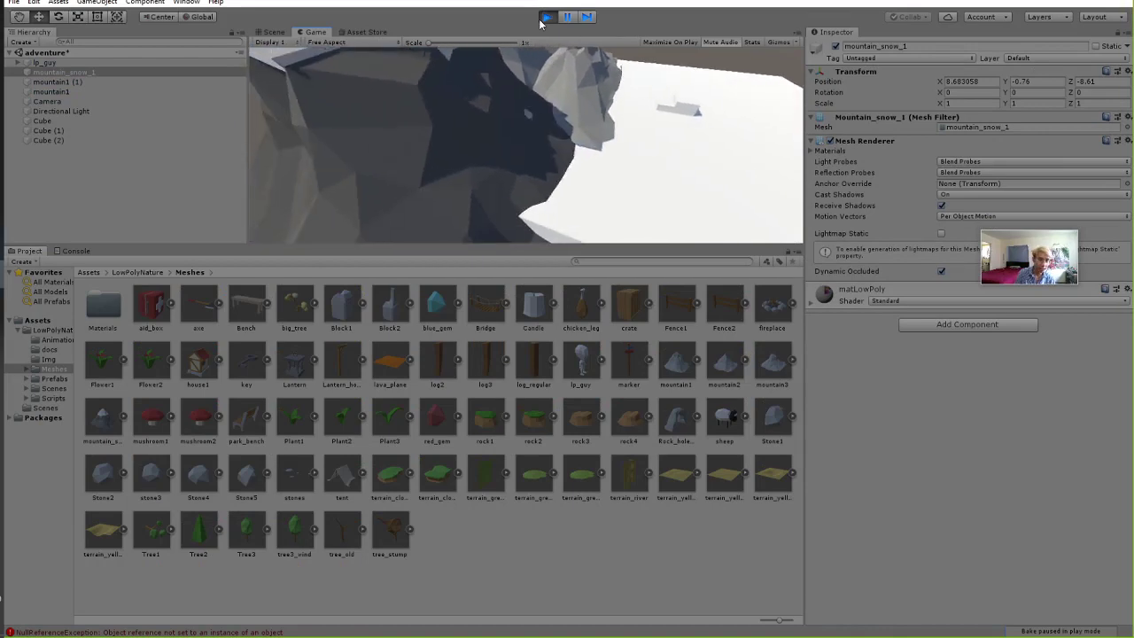
{"action": "left_click", "coordinate": [545, 18]}
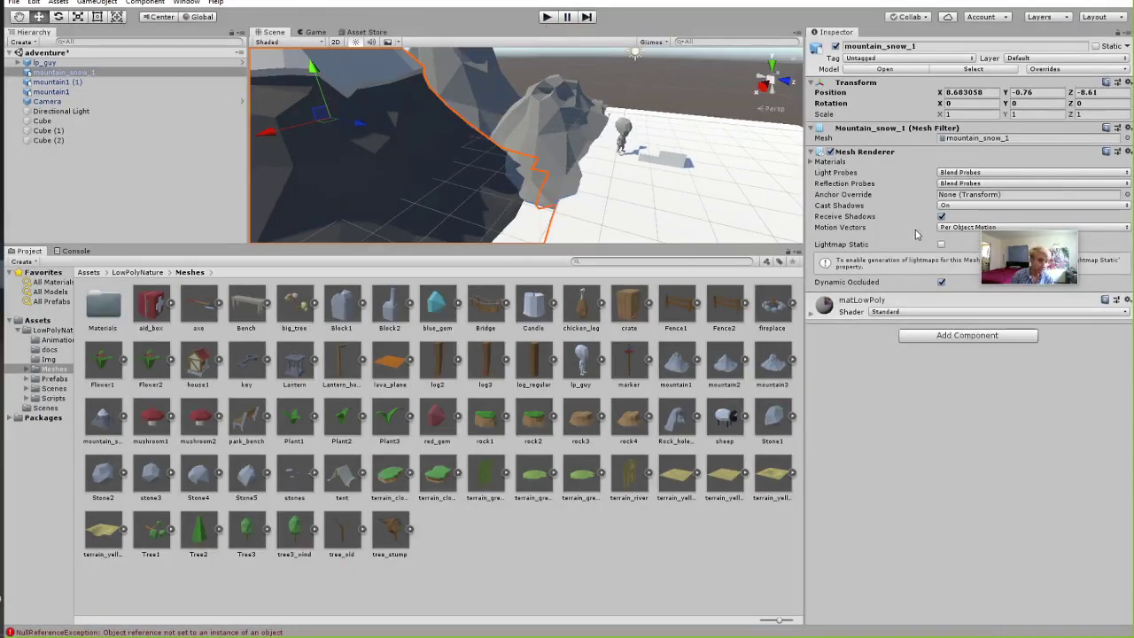
{"action": "mouse_move", "coordinate": [1052, 267]}
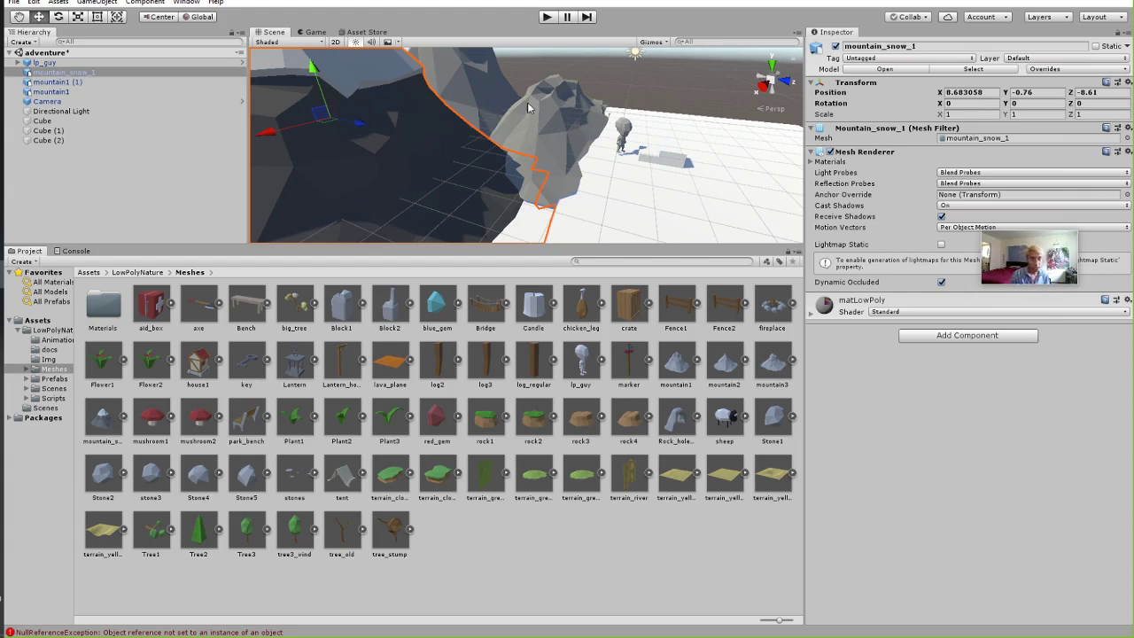
Click among the overlapping mountains in the Scene view to tell mountain1 (1) and mountain_snow_1 apart.
{"action": "left_click", "coordinate": [476, 76]}
{"action": "left_click", "coordinate": [377, 118]}
{"action": "left_click", "coordinate": [461, 91]}
{"action": "left_click", "coordinate": [460, 91]}
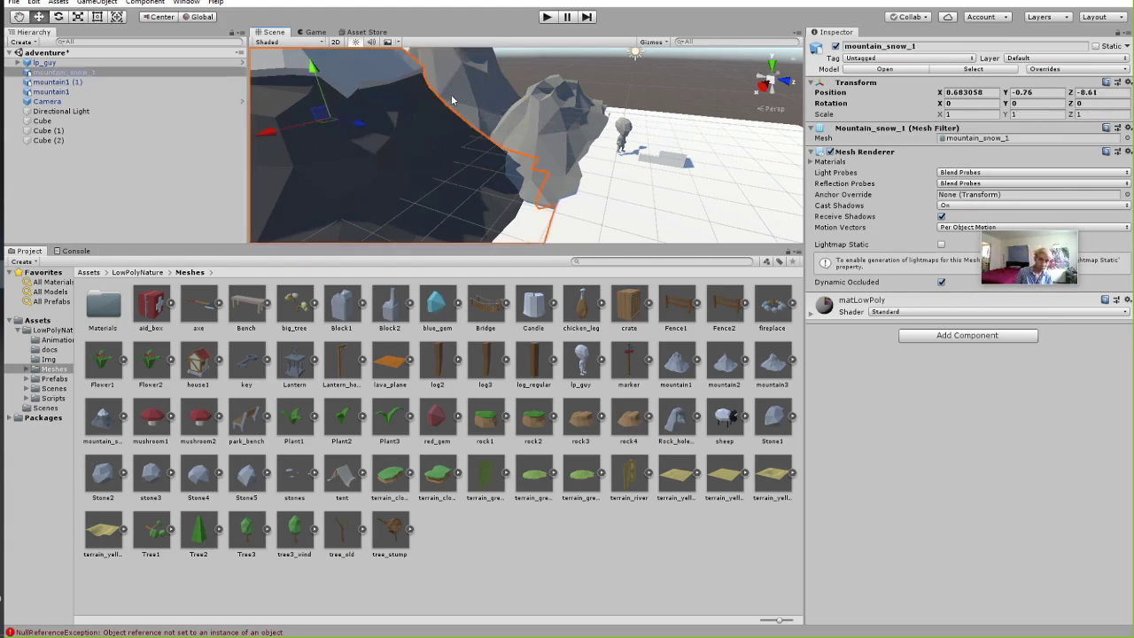
{"action": "left_click", "coordinate": [461, 90]}
{"action": "left_click", "coordinate": [461, 89]}
{"action": "left_click", "coordinate": [461, 90]}
{"action": "left_click", "coordinate": [410, 140]}
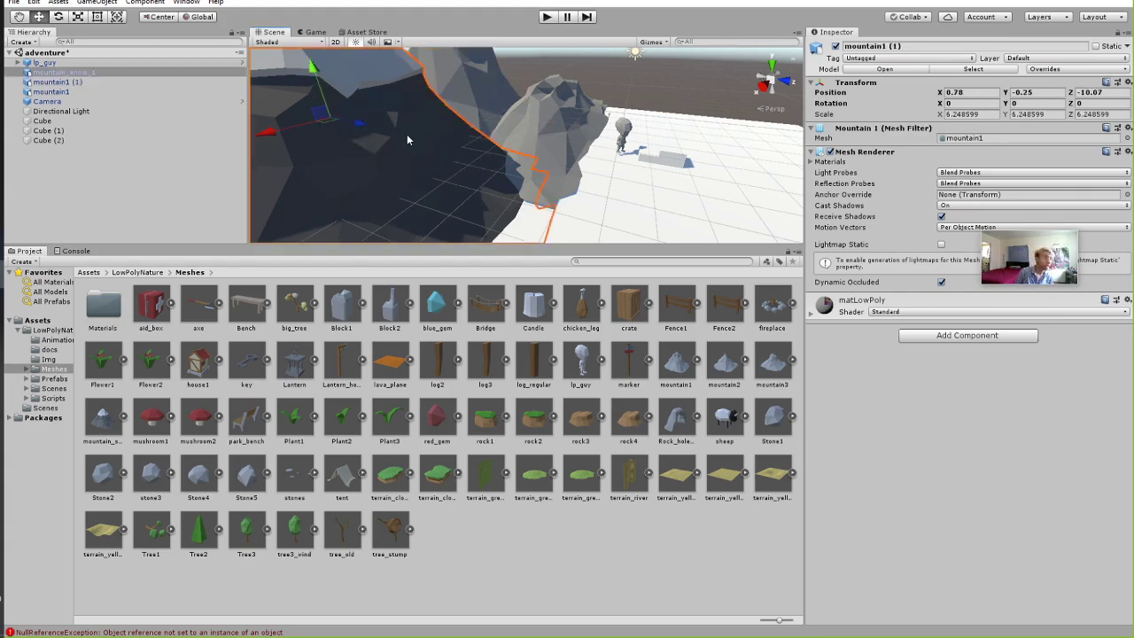
{"action": "left_click", "coordinate": [471, 109]}
{"action": "left_click", "coordinate": [365, 131]}
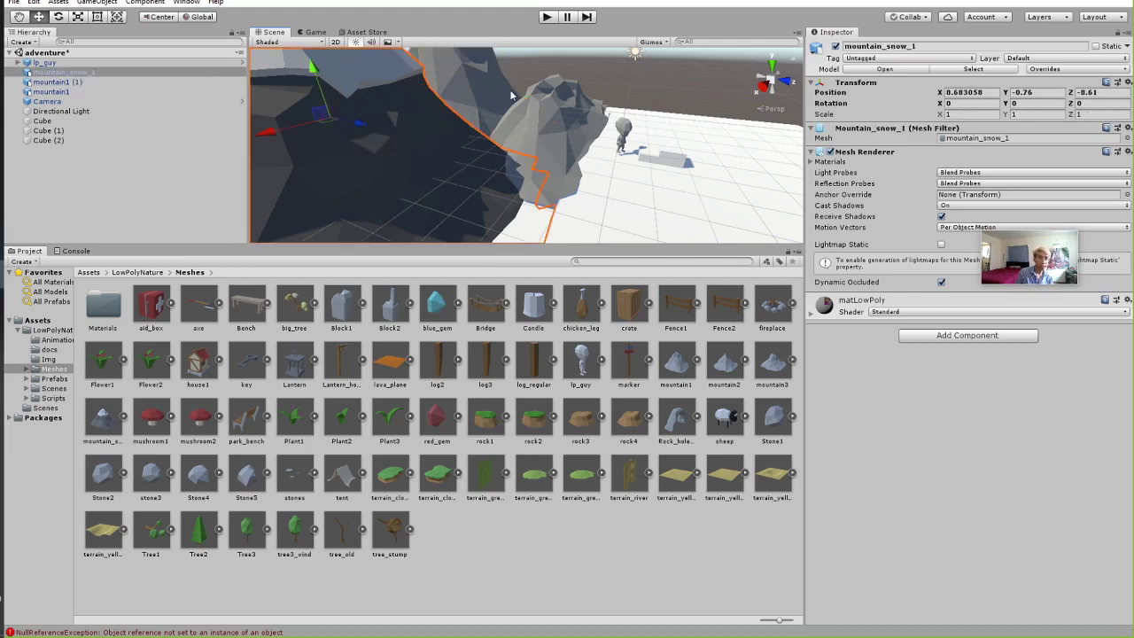
{"action": "left_click", "coordinate": [467, 92]}
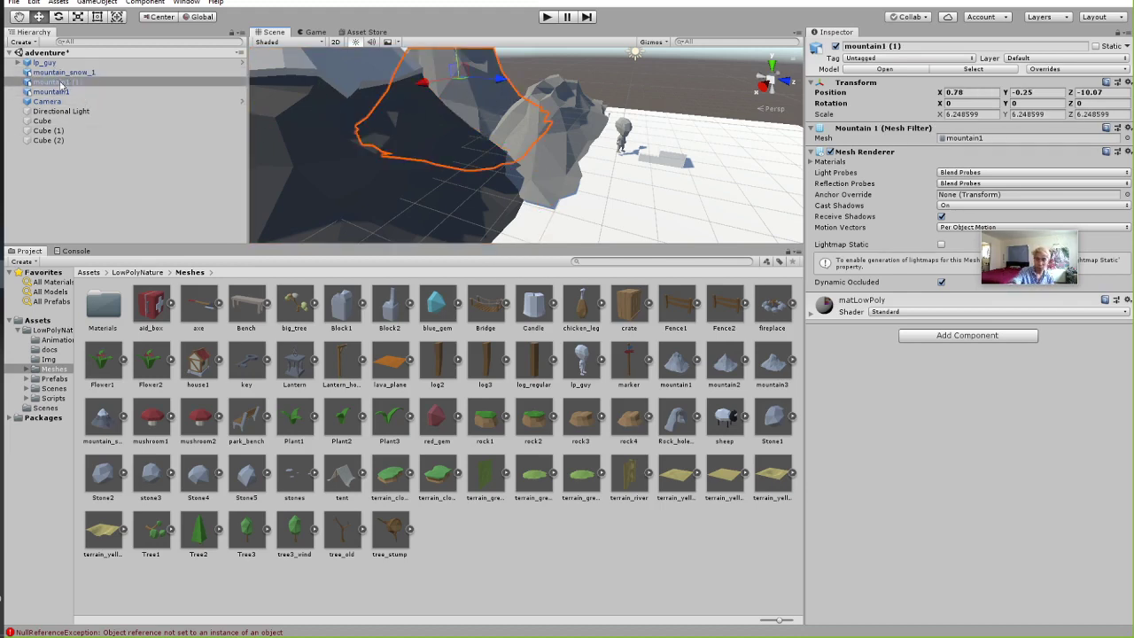
Select mountain_snow_1 and mountain1 (1) in the Hierarchy and add a Mesh Collider to both.
{"action": "left_click", "coordinate": [88, 72]}
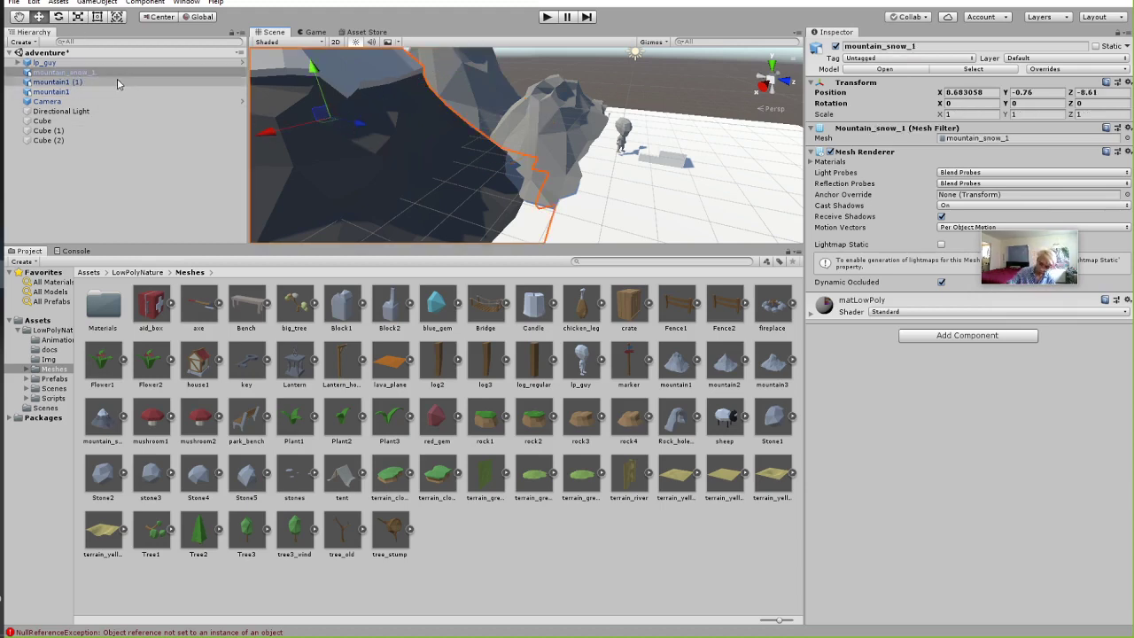
{"action": "left_click", "coordinate": [95, 81], "text": "shift"}
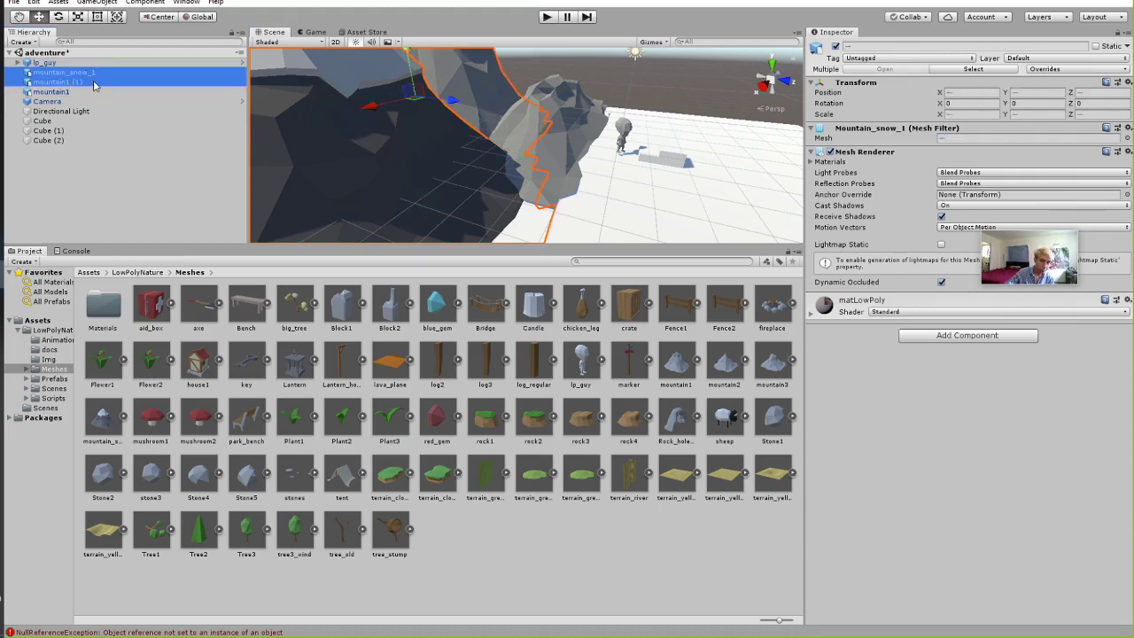
{"action": "left_click", "coordinate": [956, 336]}
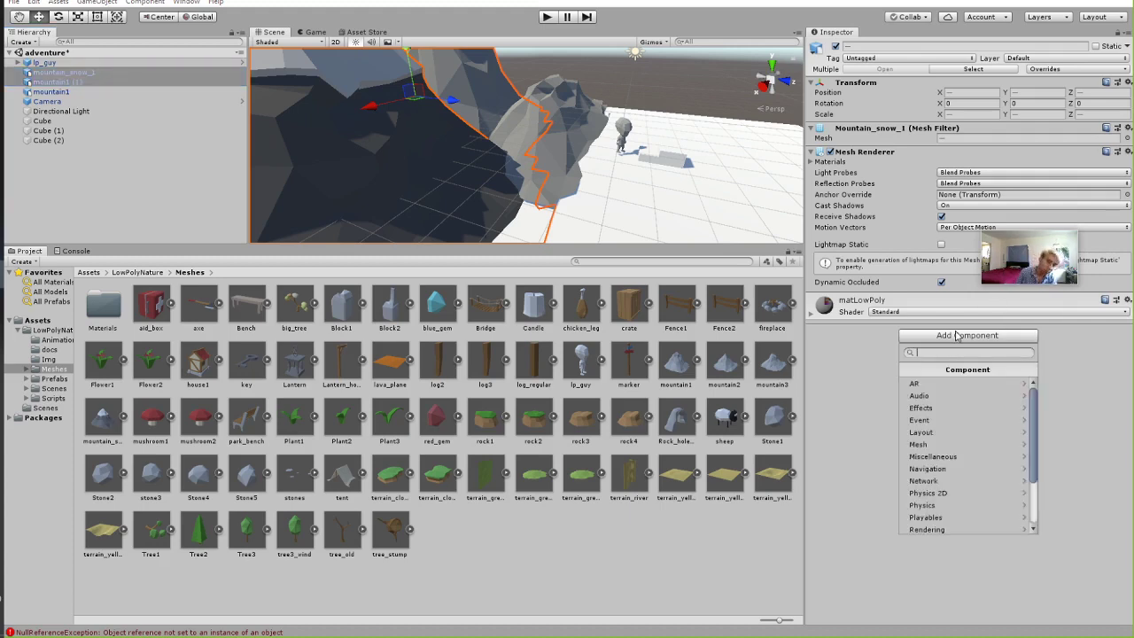
{"action": "type", "text": "slt"}
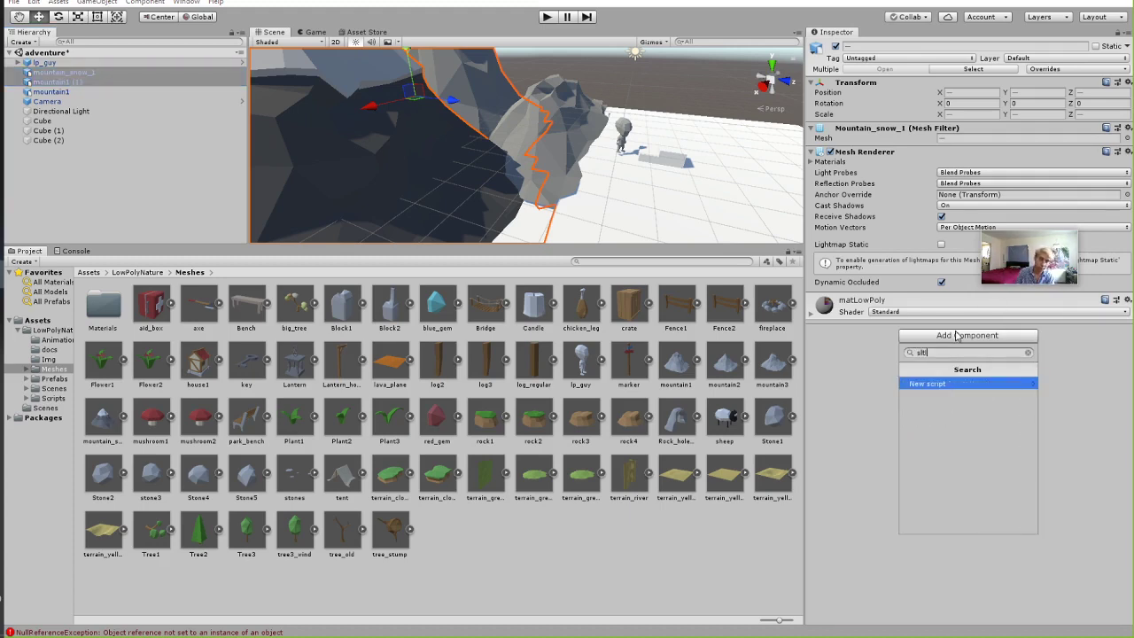
{"action": "key", "text": "BackSpace"}
{"action": "key", "text": "BackSpace"}
{"action": "key", "text": "BackSpace"}
{"action": "type", "text": "mesh col"}
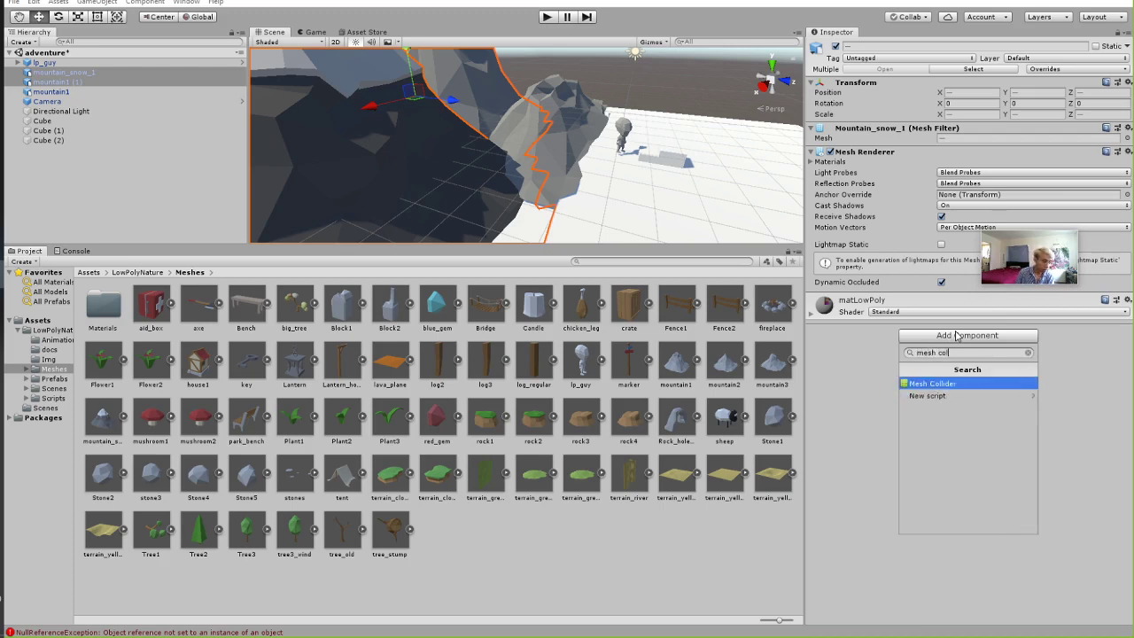
{"action": "type", "text": "li"}
{"action": "left_click", "coordinate": [945, 382]}
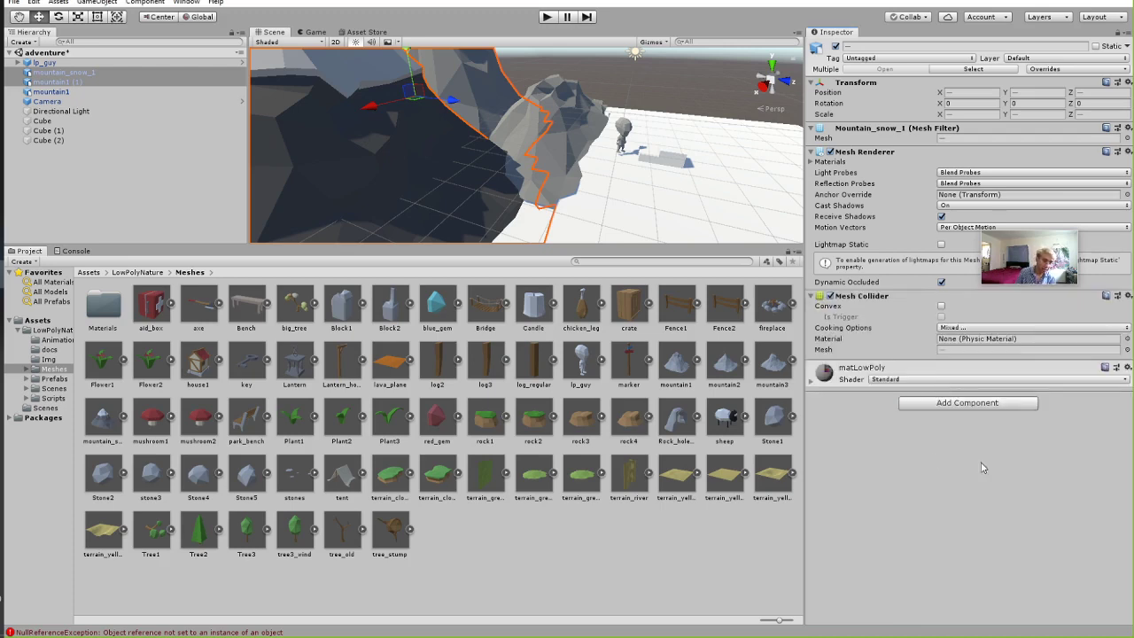
Deselect everything and play-test the scene with the new colliders.
{"action": "left_click", "coordinate": [621, 92]}
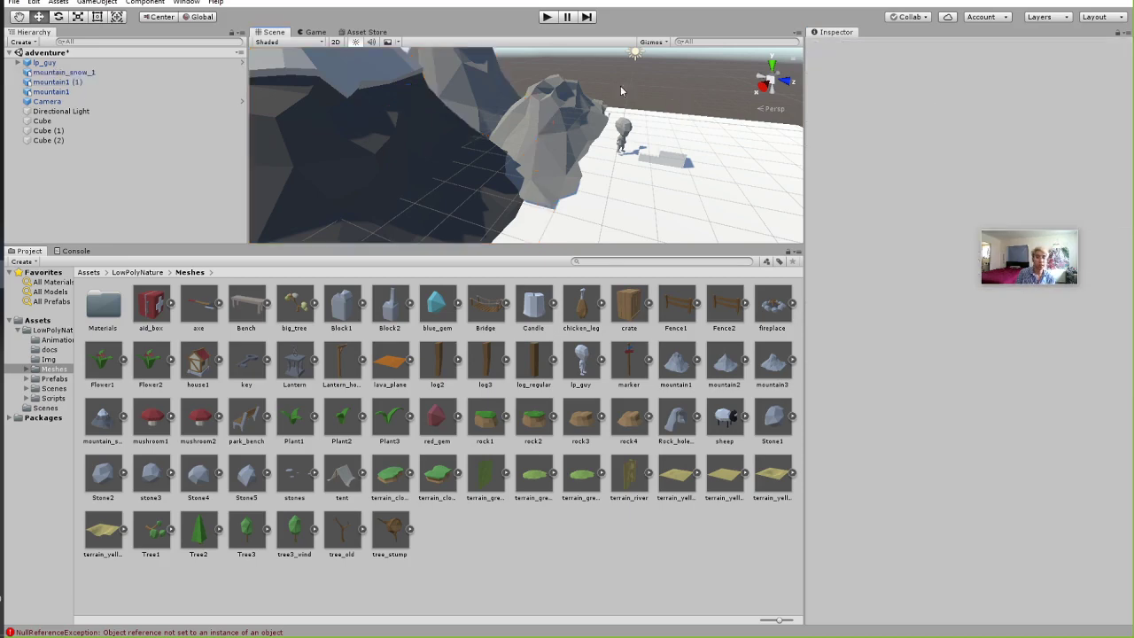
{"action": "left_click", "coordinate": [546, 17]}
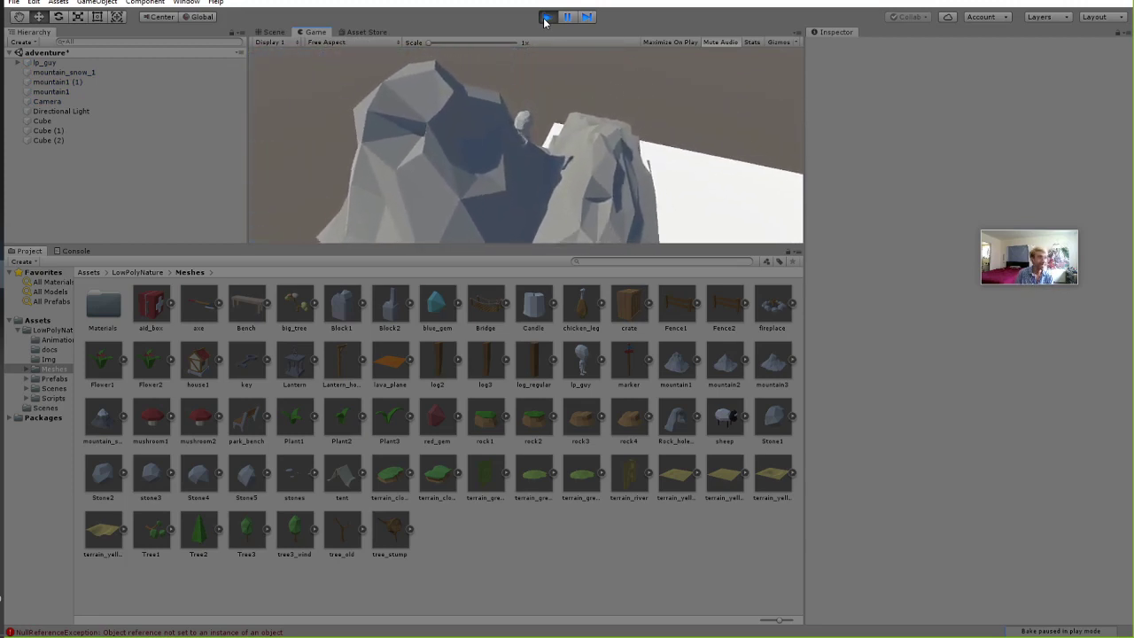
{"action": "left_click", "coordinate": [546, 17]}
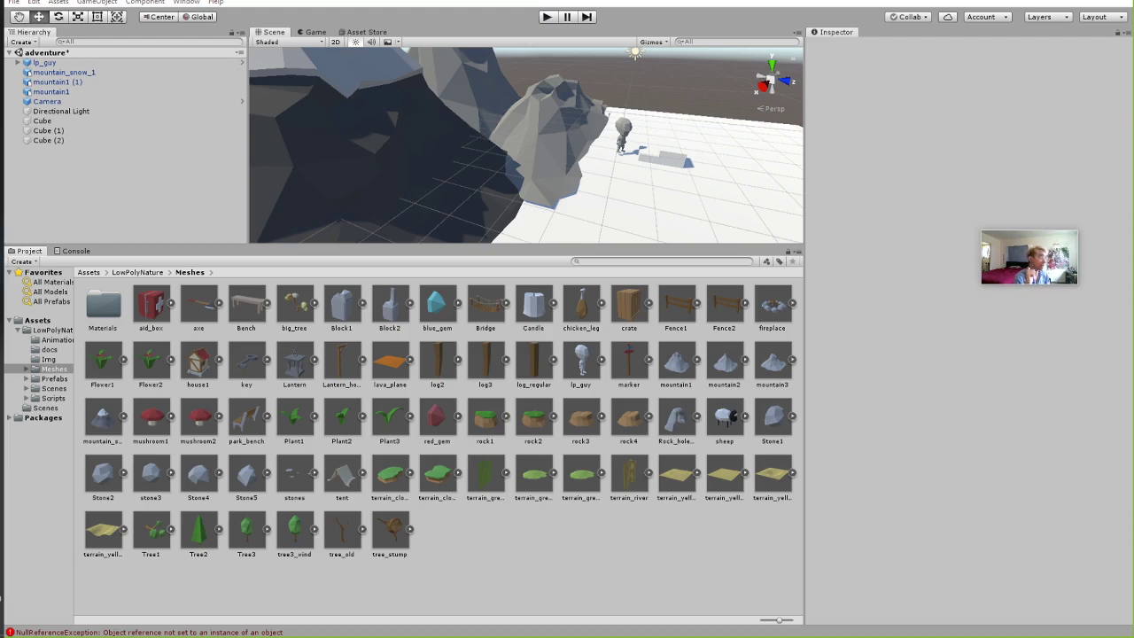
Raise mountain_snow_1 to Y 0.48, Z -4.46, give it a 3D Rigidbody, and play the scene.
{"action": "left_click", "coordinate": [133, 72]}
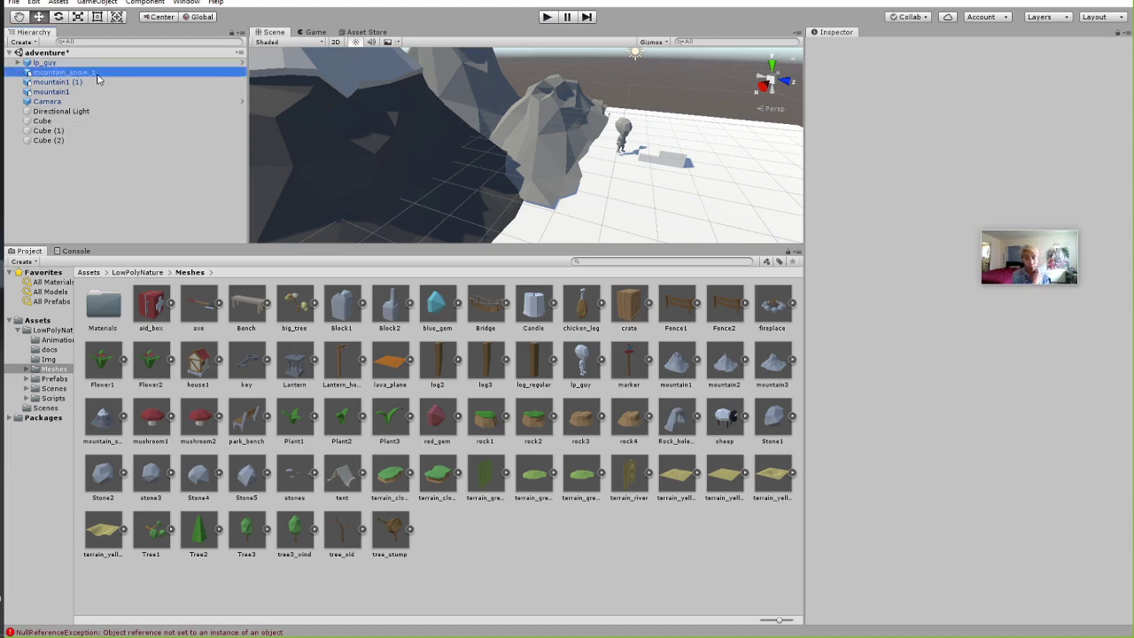
{"action": "left_click_drag", "start_coordinate": [333, 115], "coordinate": [434, 81]}
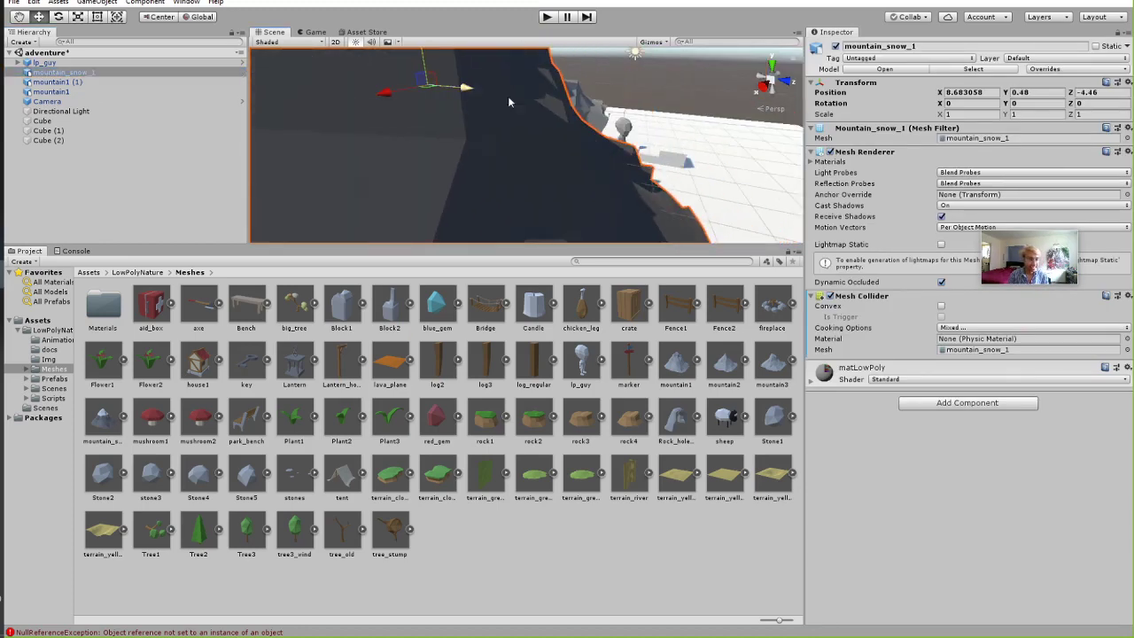
{"action": "left_click", "coordinate": [941, 404]}
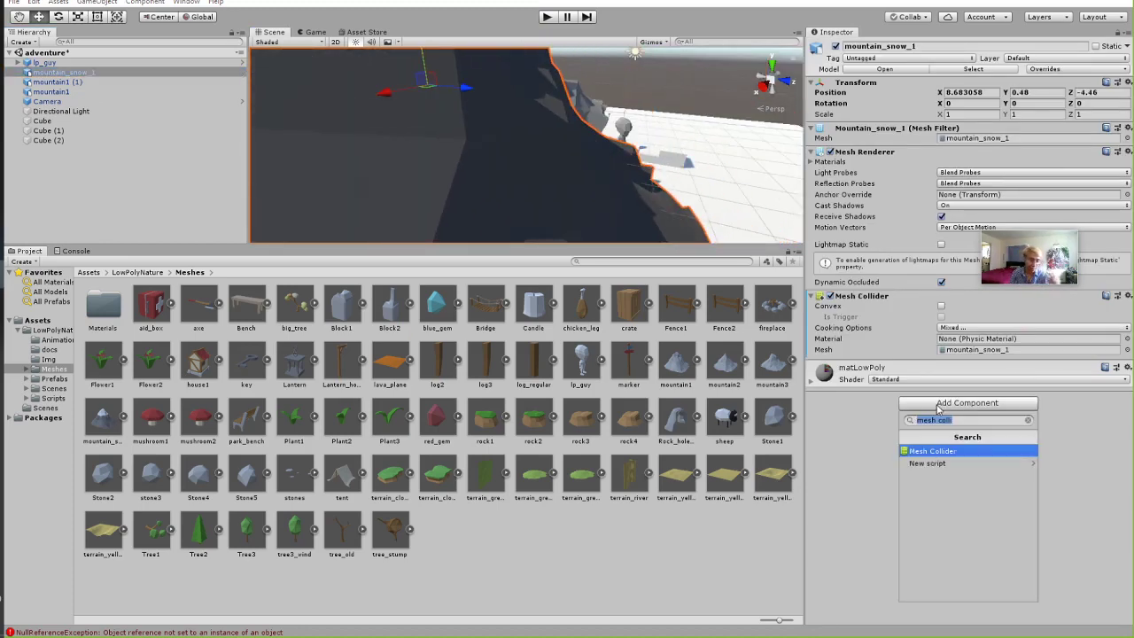
{"action": "type", "text": "ri"}
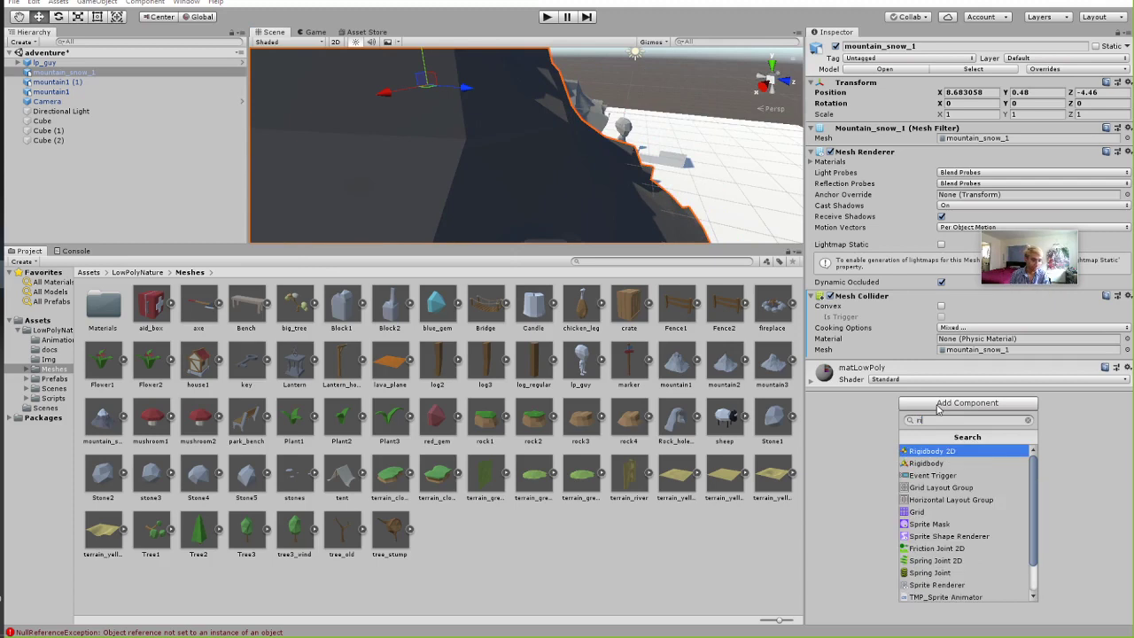
{"action": "key", "text": "Down"}
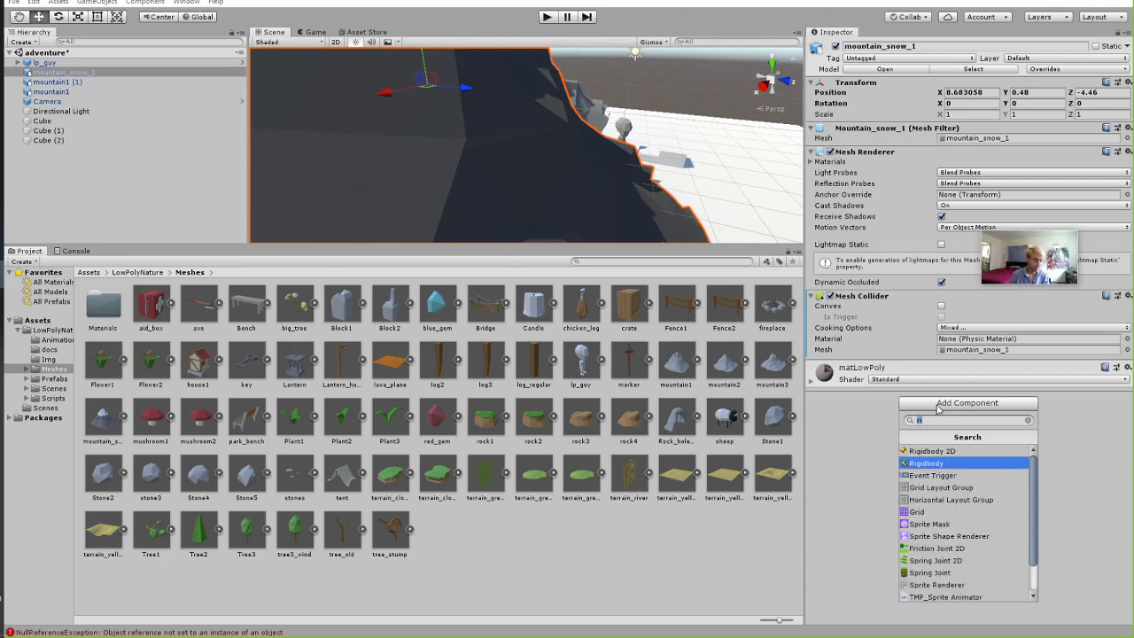
{"action": "left_click", "coordinate": [926, 463]}
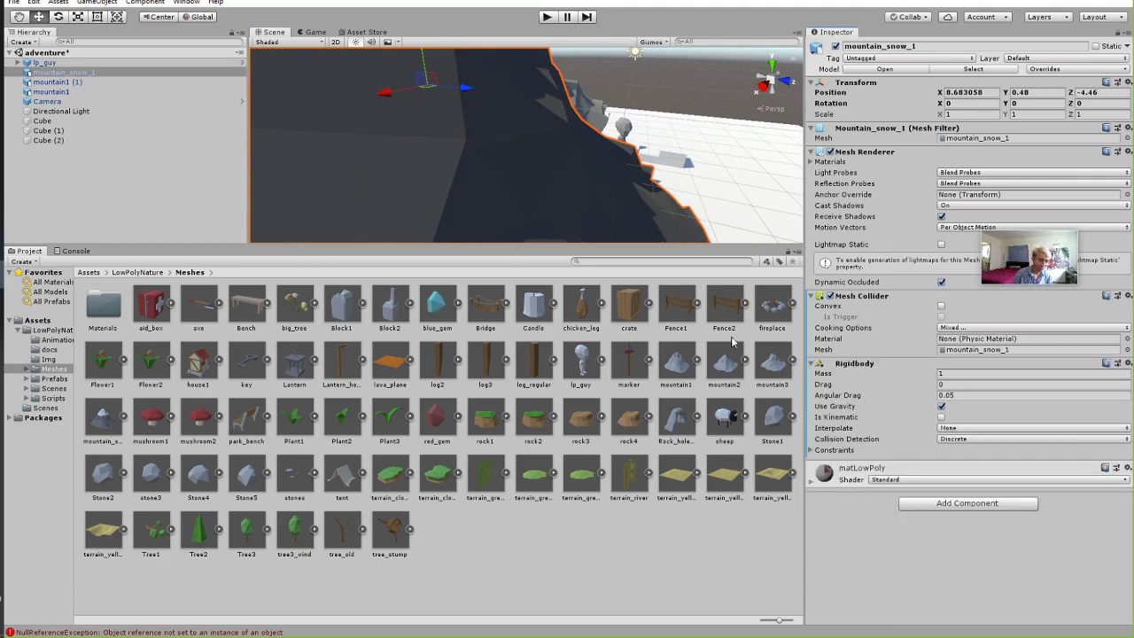
{"action": "left_click", "coordinate": [545, 18]}
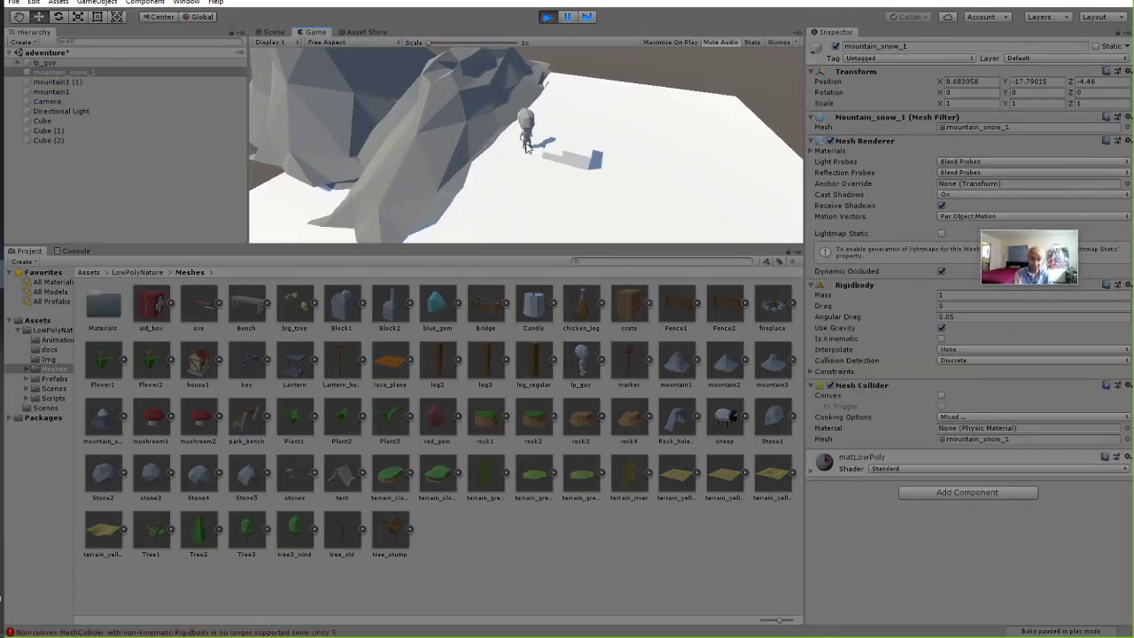
Lift mountain_snow_1 to 8.86, 7.07, 4.05 above the floor and play-test it.
{"action": "left_click", "coordinate": [547, 16]}
{"action": "key", "text": "f"}
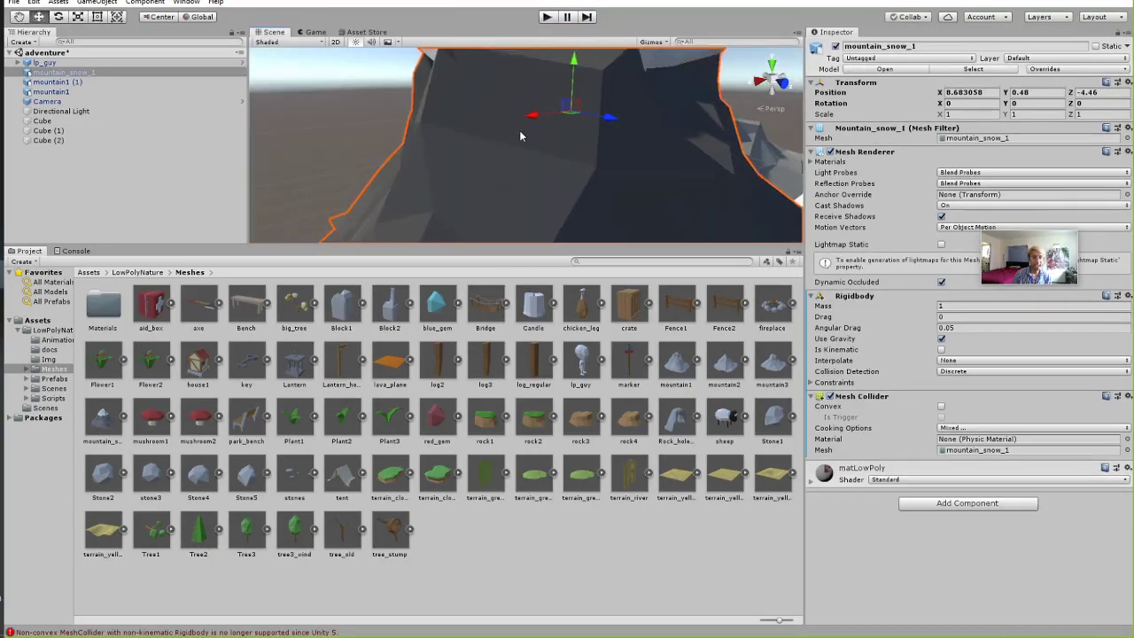
{"action": "scroll", "coordinate": [519, 136], "scroll_direction": "down", "scroll_amount": 1}
{"action": "right_click_drag", "start_coordinate": [591, 196], "coordinate": [539, 210]}
{"action": "mouse_move", "coordinate": [539, 210]}
{"action": "middle_mouse_down"}
{"action": "mouse_move", "coordinate": [628, 104]}
{"action": "mouse_move", "coordinate": [520, 219]}
{"action": "middle_mouse_up"}
{"action": "right_click_drag", "start_coordinate": [520, 220], "coordinate": [534, 152]}
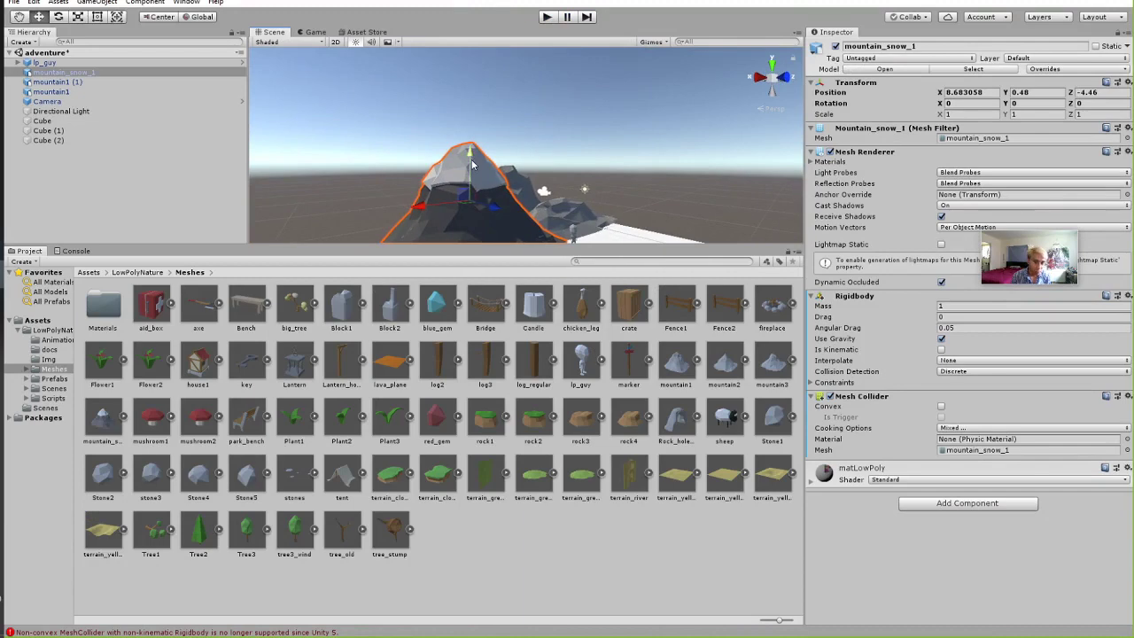
{"action": "left_click_drag", "start_coordinate": [473, 202], "coordinate": [526, 129]}
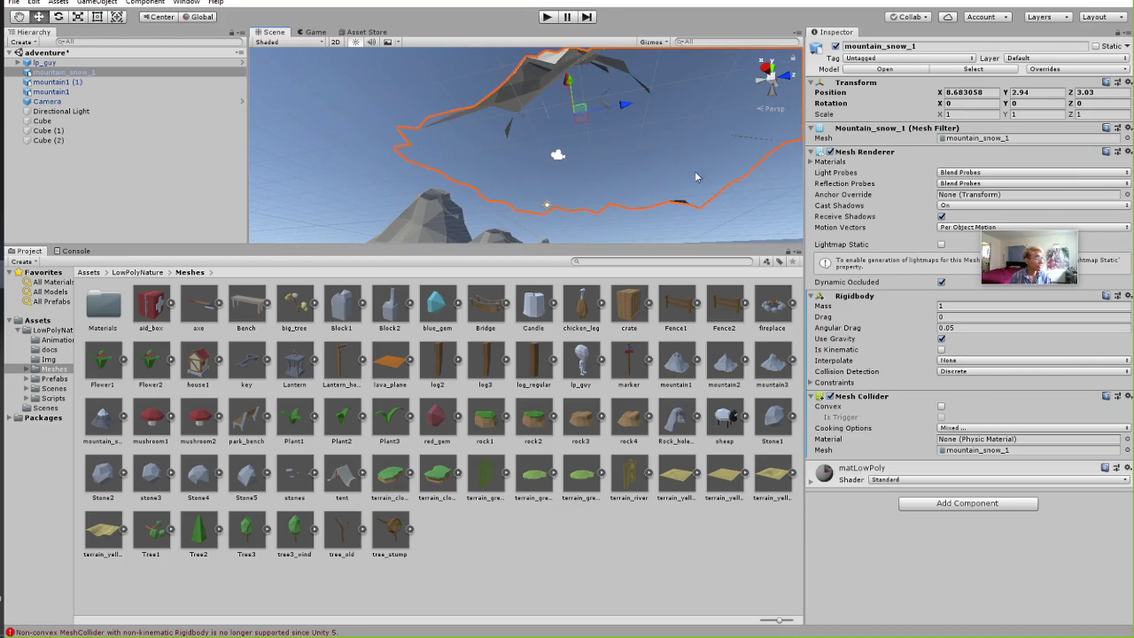
{"action": "left_click_drag", "start_coordinate": [512, 203], "coordinate": [542, 106], "text": "alt"}
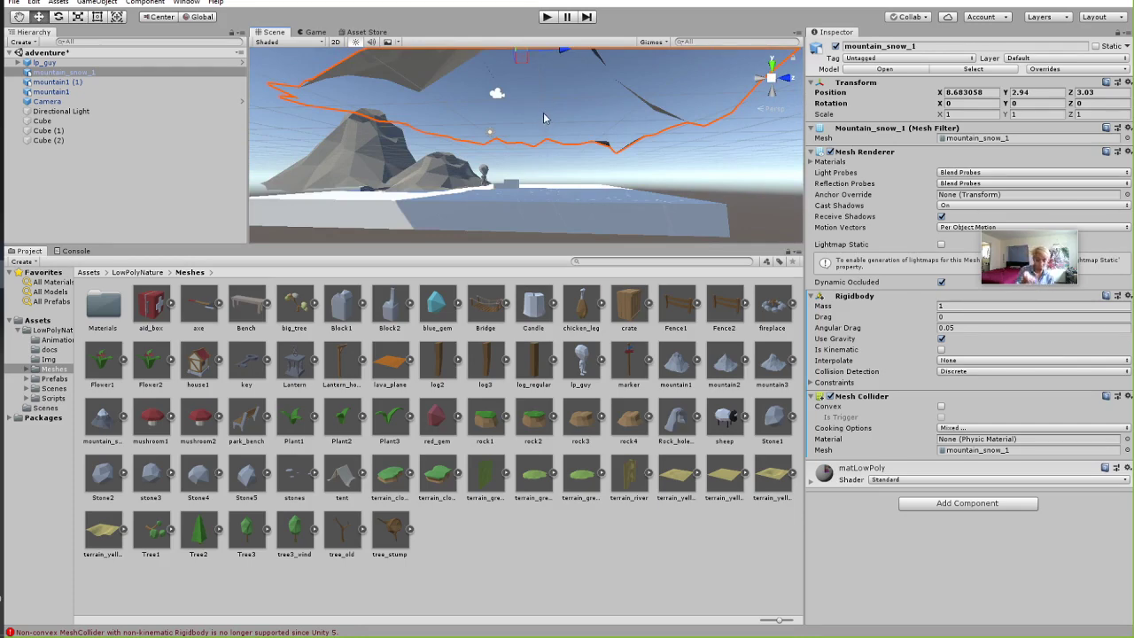
{"action": "left_click", "coordinate": [546, 16]}
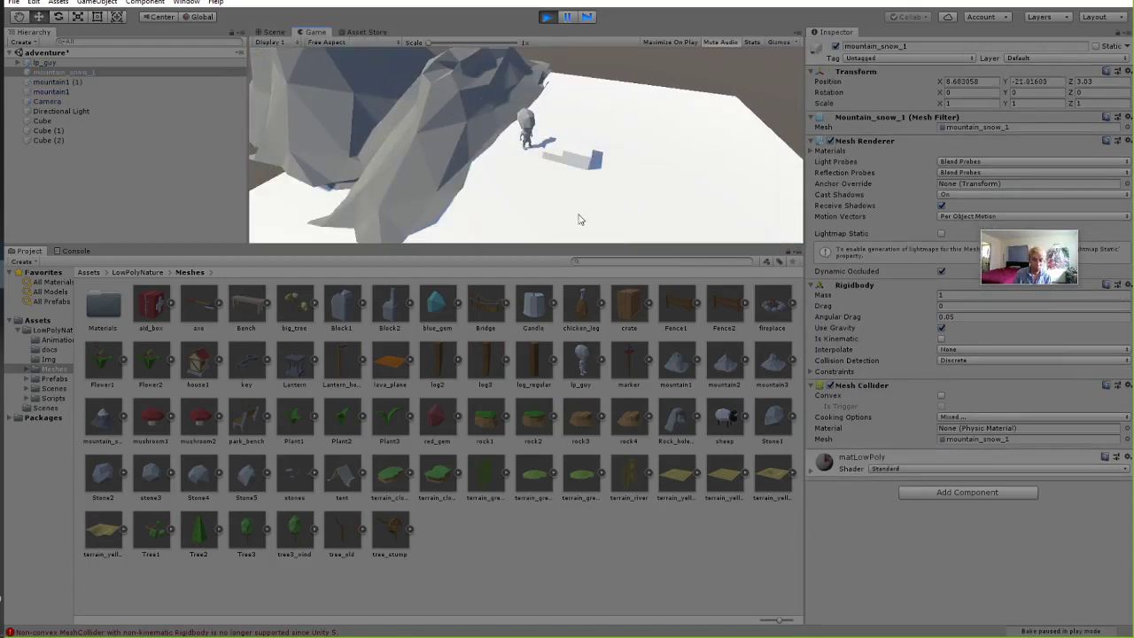
{"action": "left_click", "coordinate": [546, 17]}
Tilt mountain_snow_1 to rotation 2.565, 114.23, 201.446 and play-test again.
{"action": "key", "text": "f"}
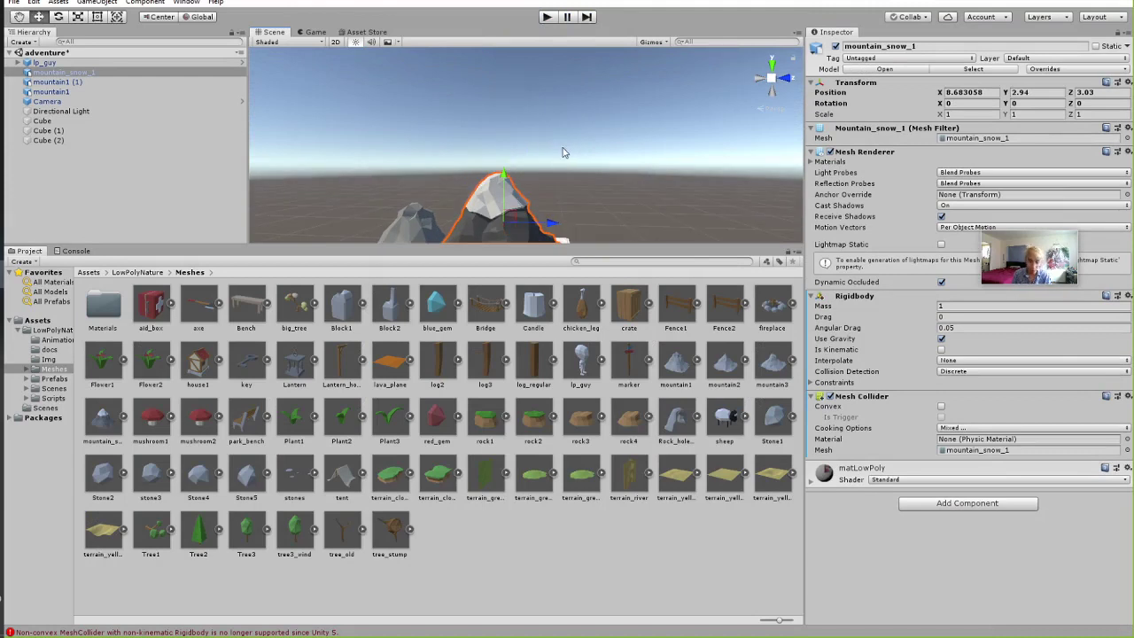
{"action": "scroll", "coordinate": [561, 159], "scroll_direction": "up", "scroll_amount": 3}
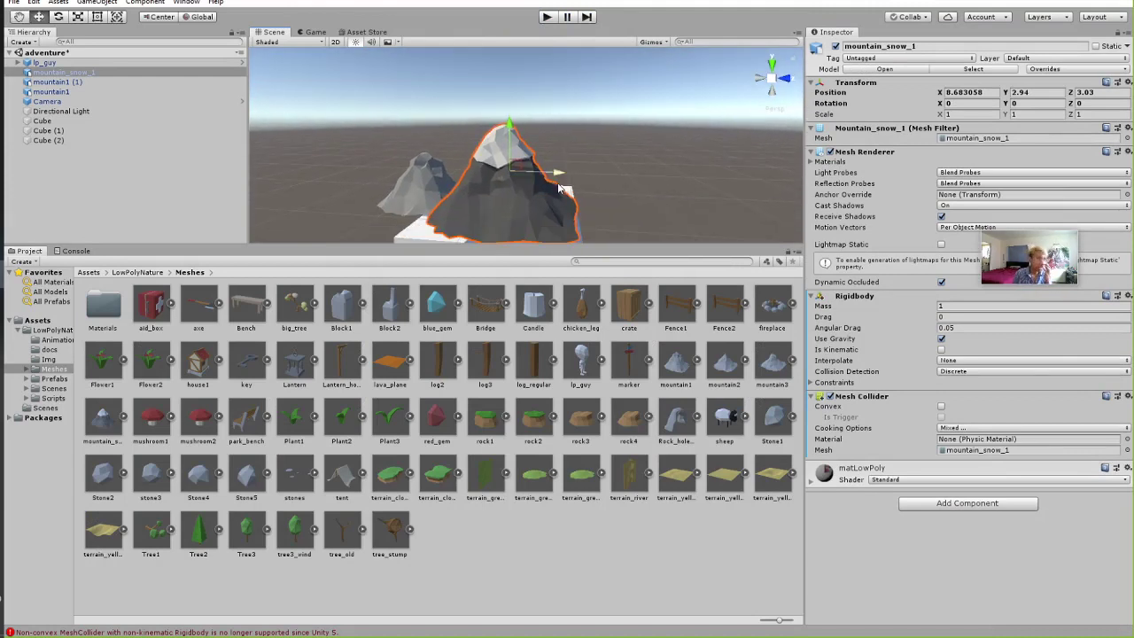
{"action": "key", "text": "e"}
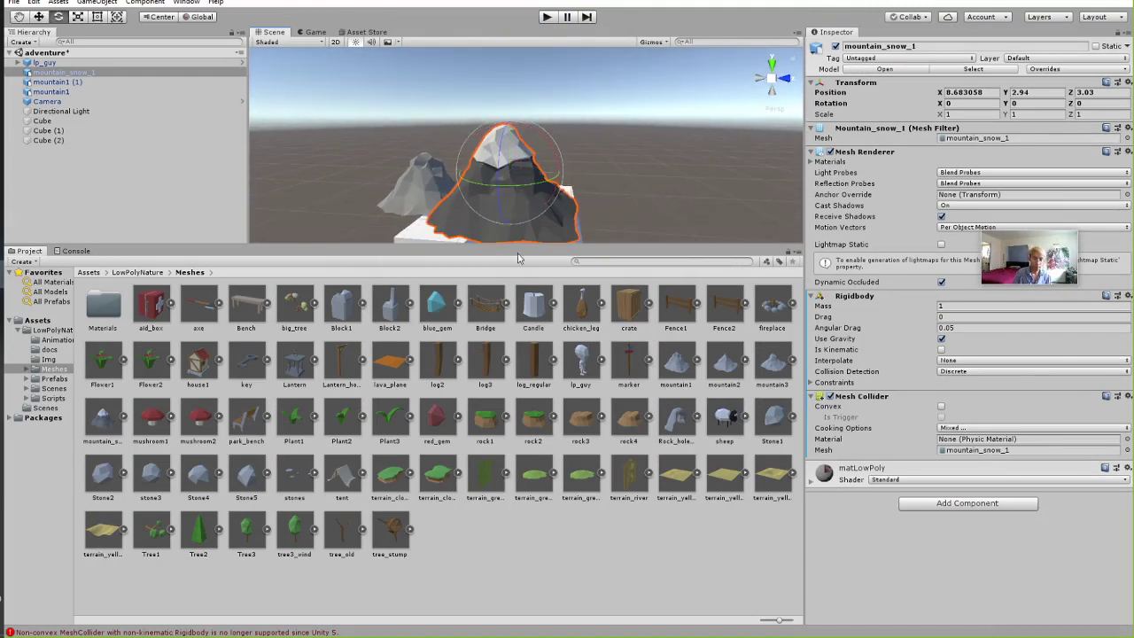
{"action": "left_click_drag", "start_coordinate": [519, 202], "coordinate": [496, 17]}
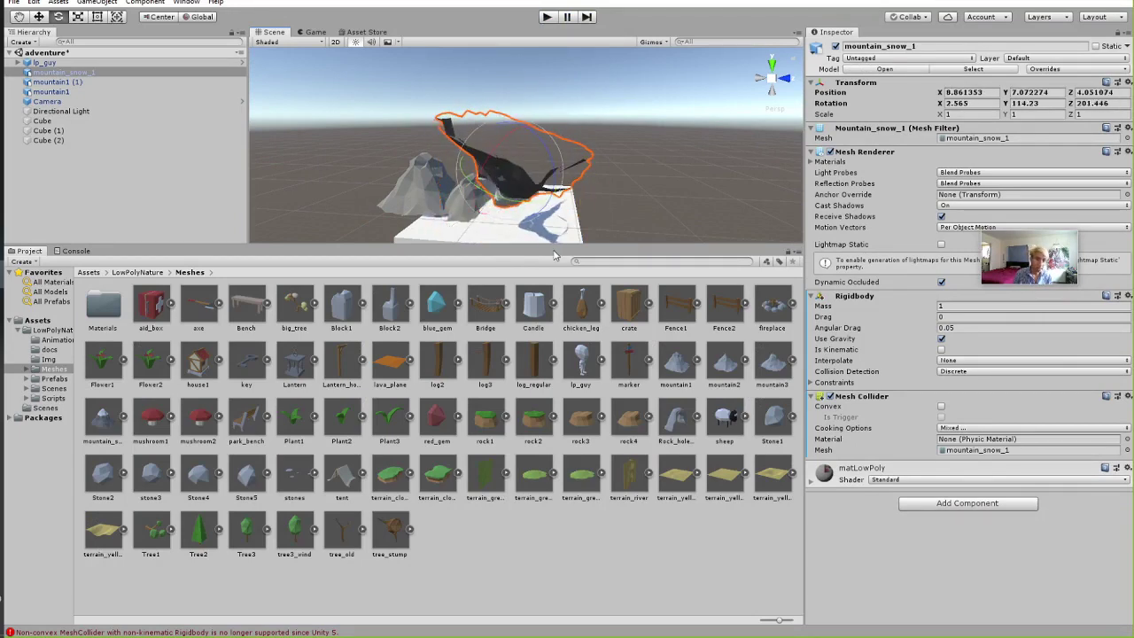
{"action": "left_click", "coordinate": [547, 17]}
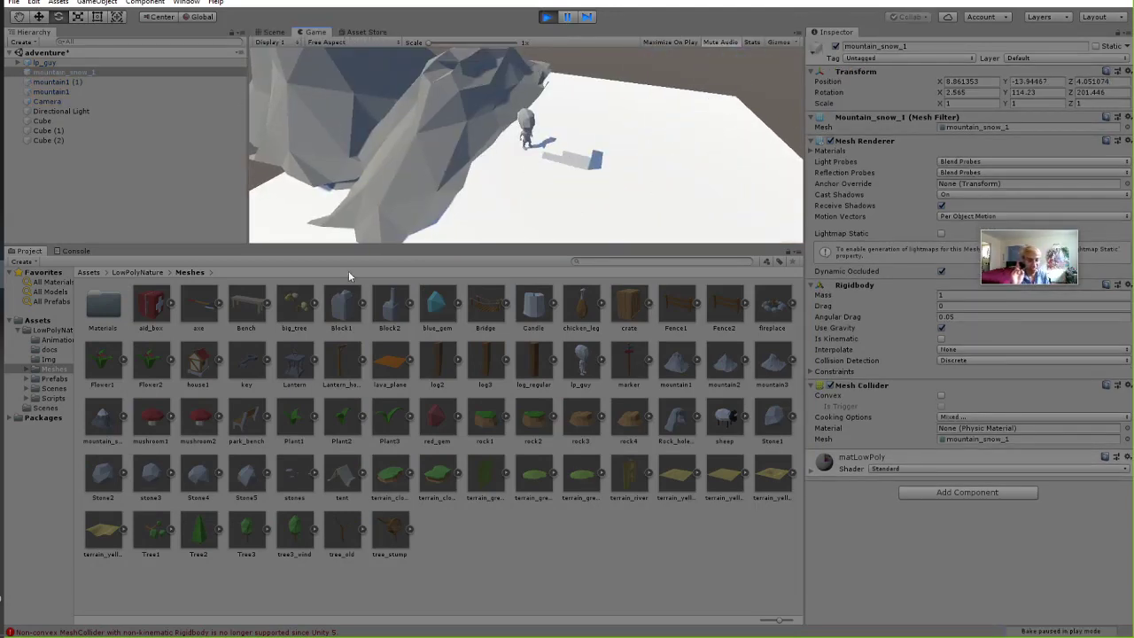
{"action": "left_click", "coordinate": [546, 17]}
{"action": "left_click_drag", "start_coordinate": [567, 169], "coordinate": [629, 182], "text": "alt"}
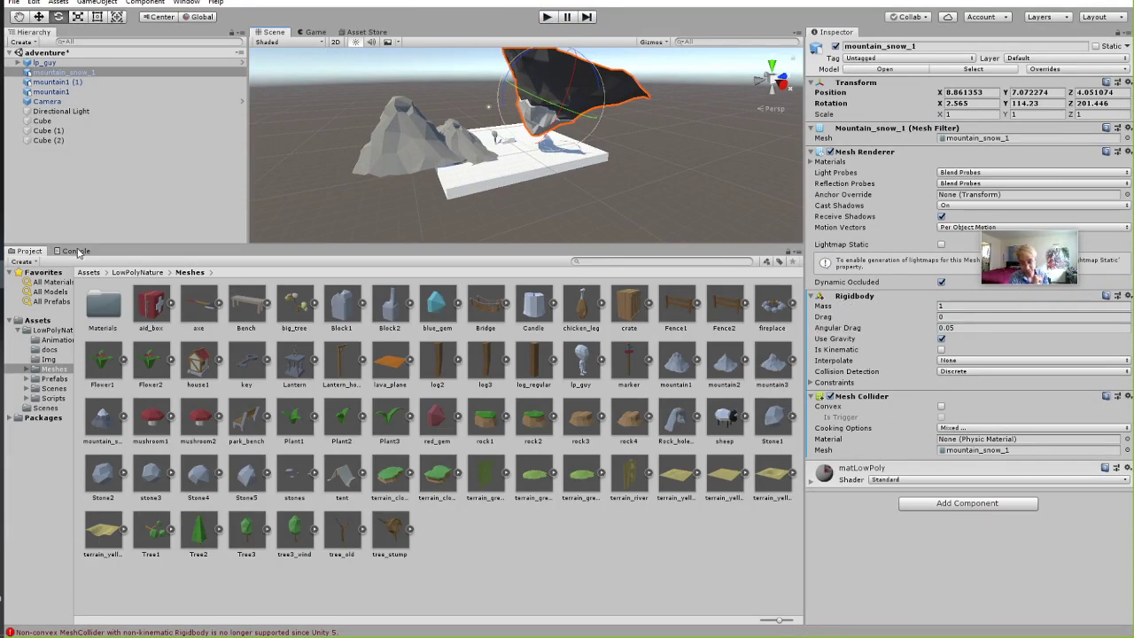
Open and enlarge the Console to read the non-convex MeshCollider error.
{"action": "left_click", "coordinate": [76, 251]}
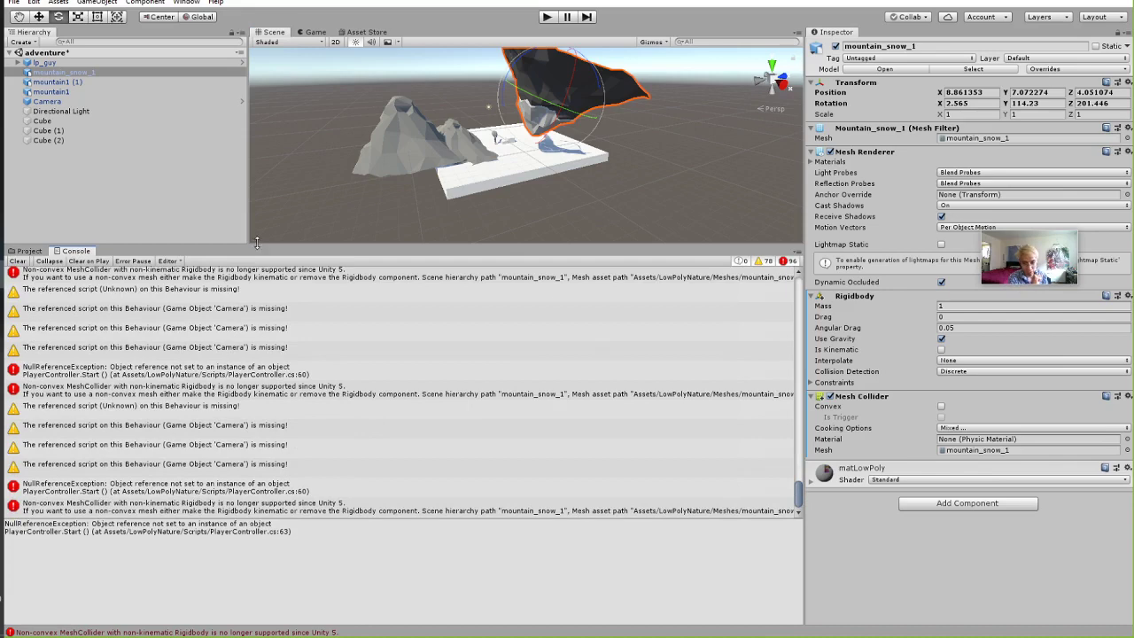
{"action": "left_click_drag", "start_coordinate": [257, 242], "coordinate": [271, 188]}
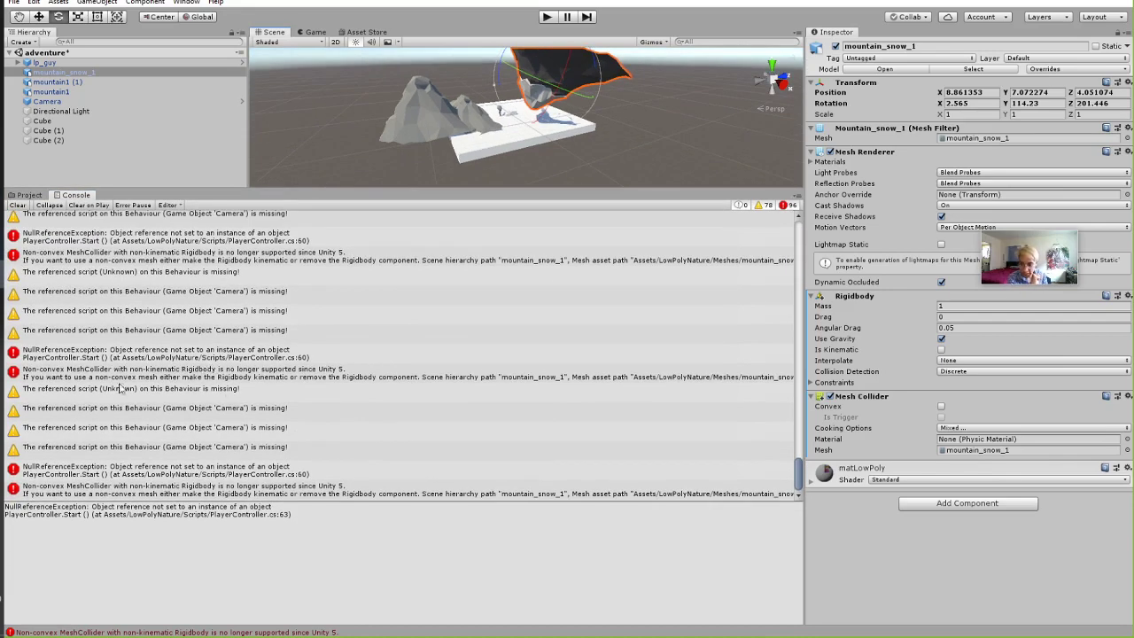
{"action": "left_click", "coordinate": [65, 379]}
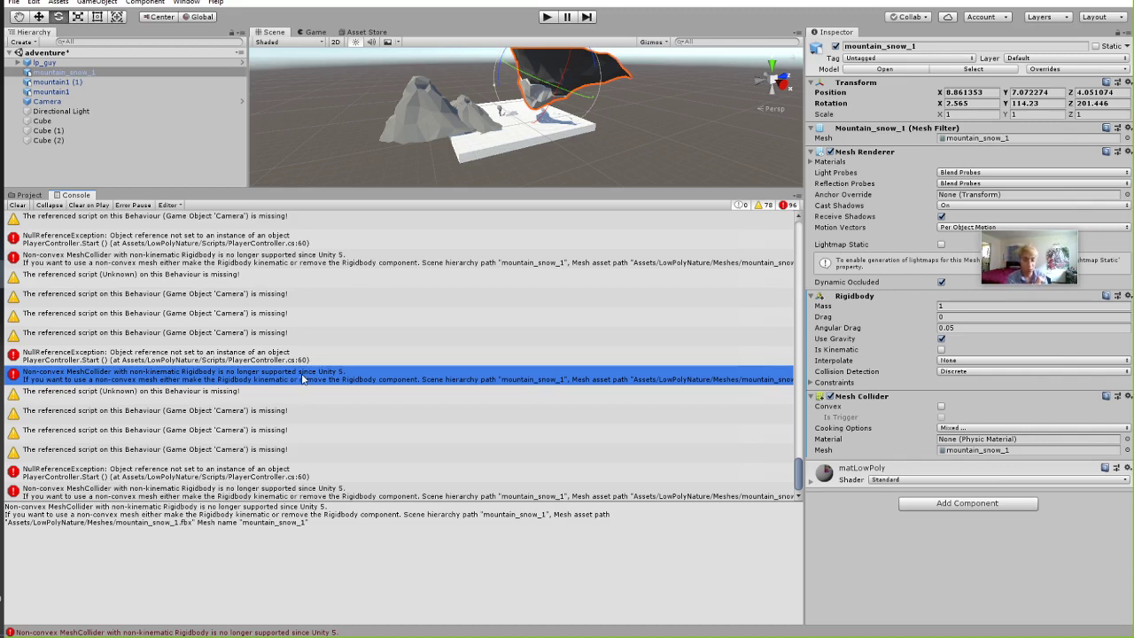
{"action": "left_click_drag", "start_coordinate": [582, 116], "coordinate": [643, 121], "text": "alt"}
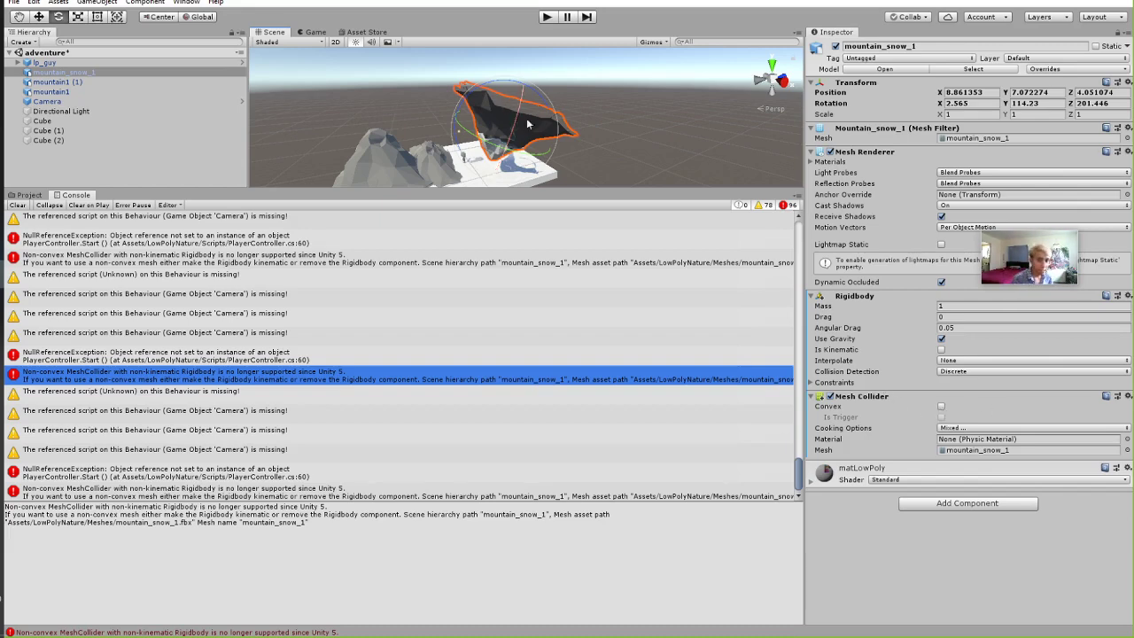
Make the mountain's collider convex, play-test the falling mountain, then undo the tilt and convex change.
{"action": "left_click", "coordinate": [942, 407]}
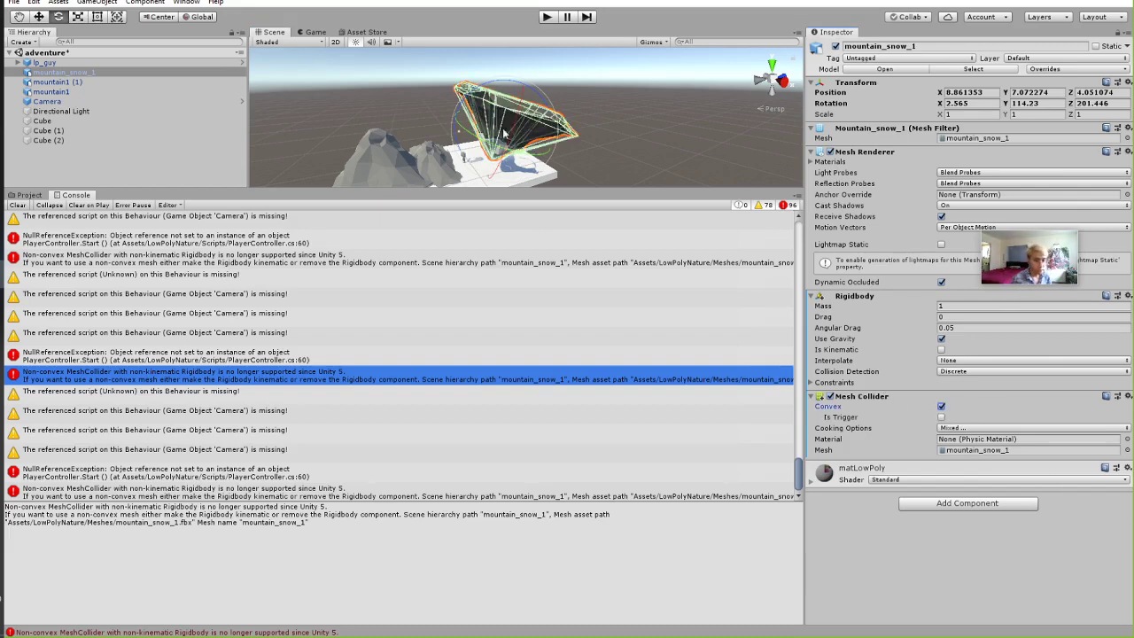
{"action": "left_click", "coordinate": [547, 17]}
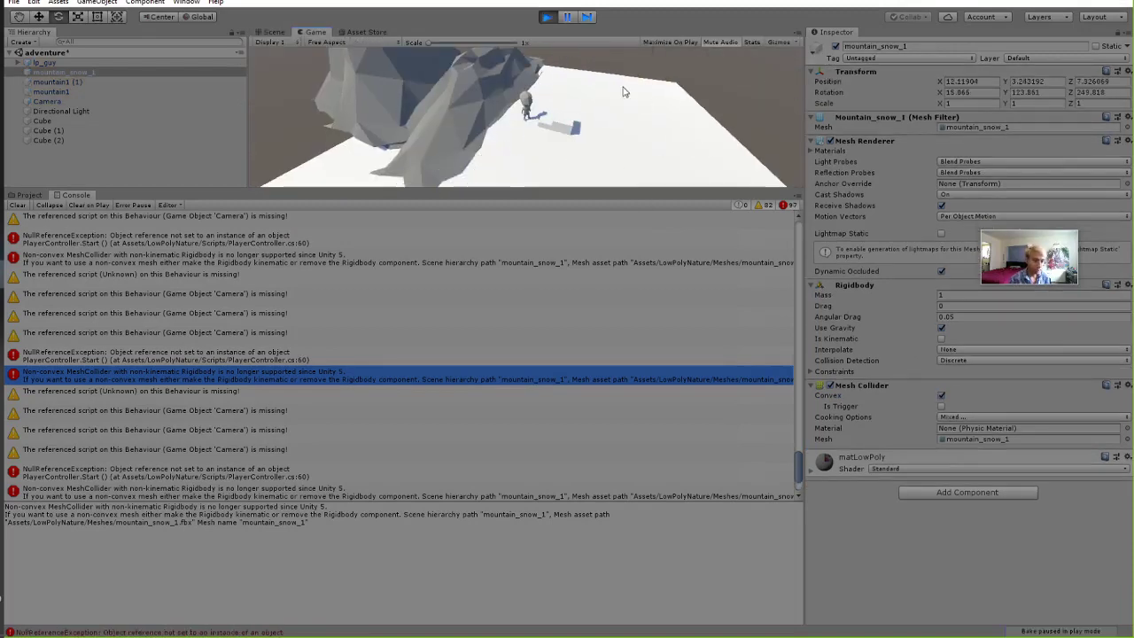
{"action": "key", "text": "ctrl+p"}
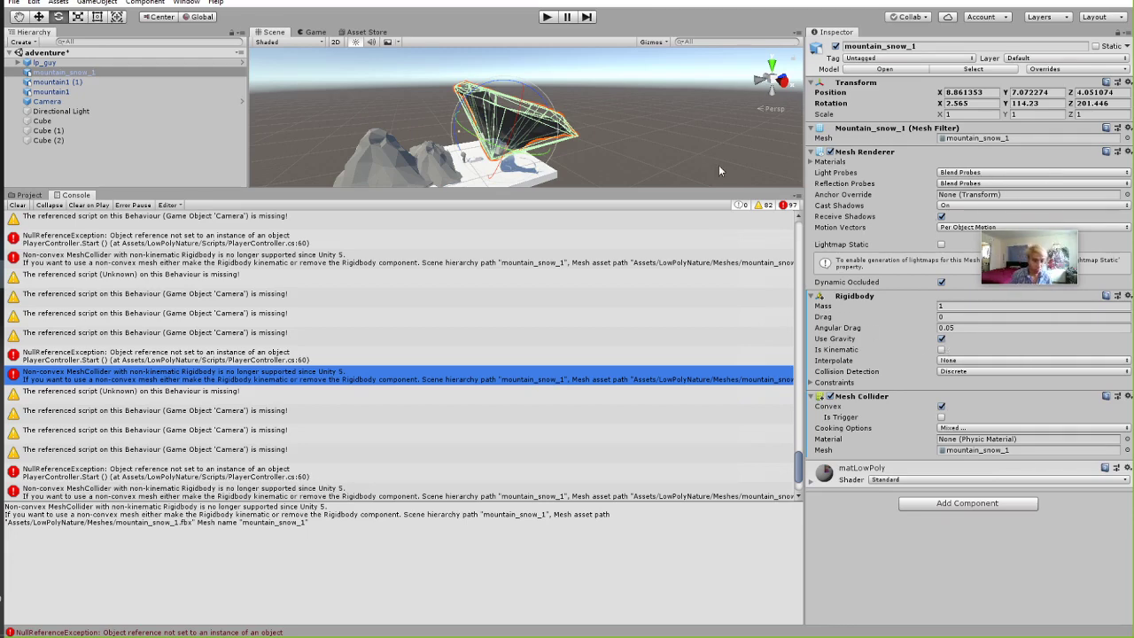
{"action": "key", "text": "ctrl+z"}
{"action": "key", "text": "ctrl+z"}
{"action": "key", "text": "ctrl+z"}
{"action": "key", "text": "ctrl+z"}
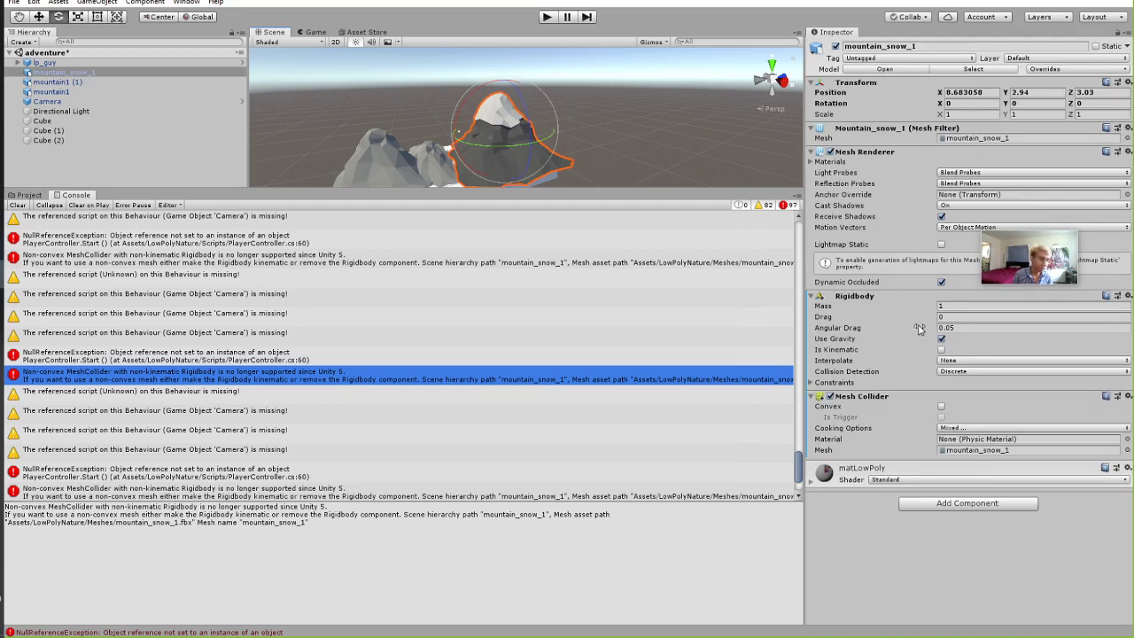
Remove the Rigidbody from mountain_snow_1 and leave its Mesh Collider non-convex.
{"action": "right_click", "coordinate": [845, 299]}
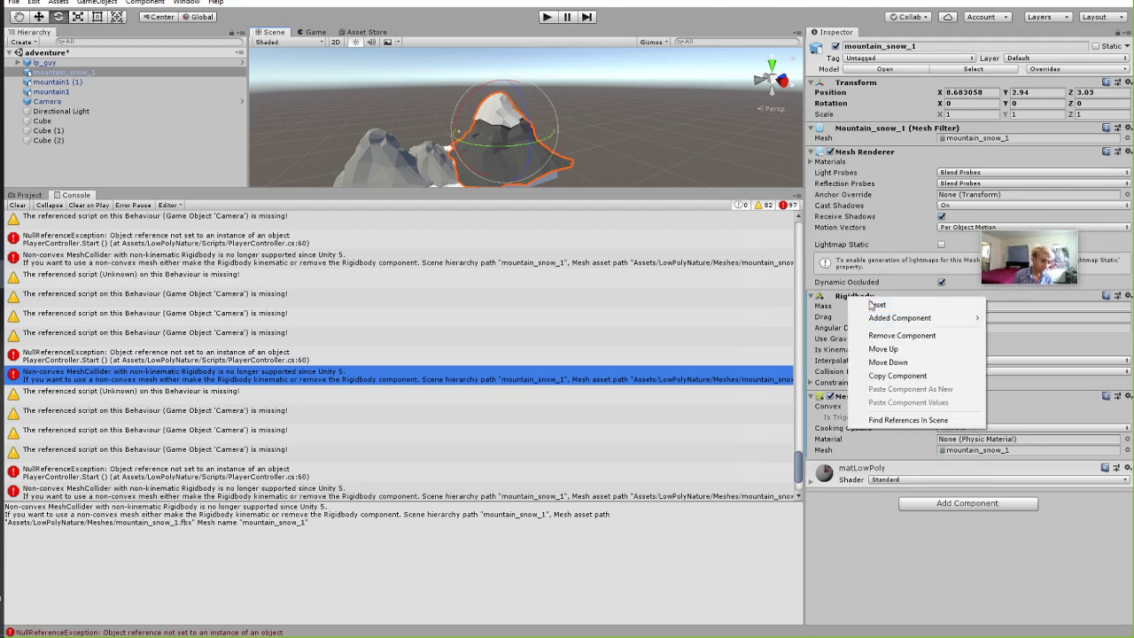
{"action": "left_click", "coordinate": [901, 335]}
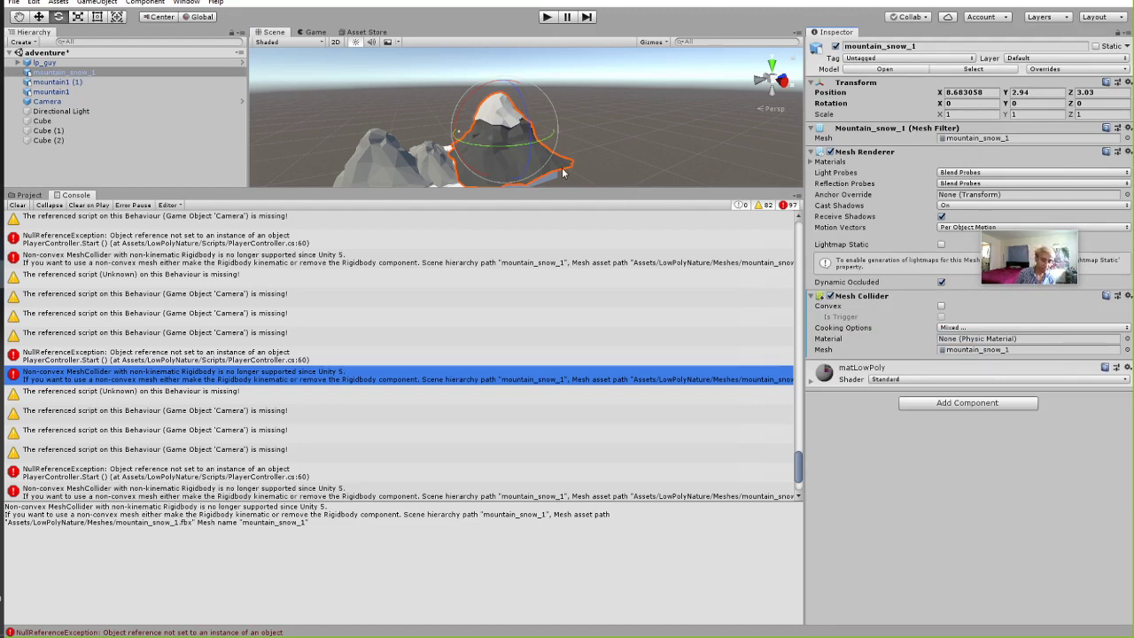
{"action": "left_click", "coordinate": [941, 306]}
{"action": "scroll", "coordinate": [528, 89], "scroll_direction": "up", "scroll_amount": 10}
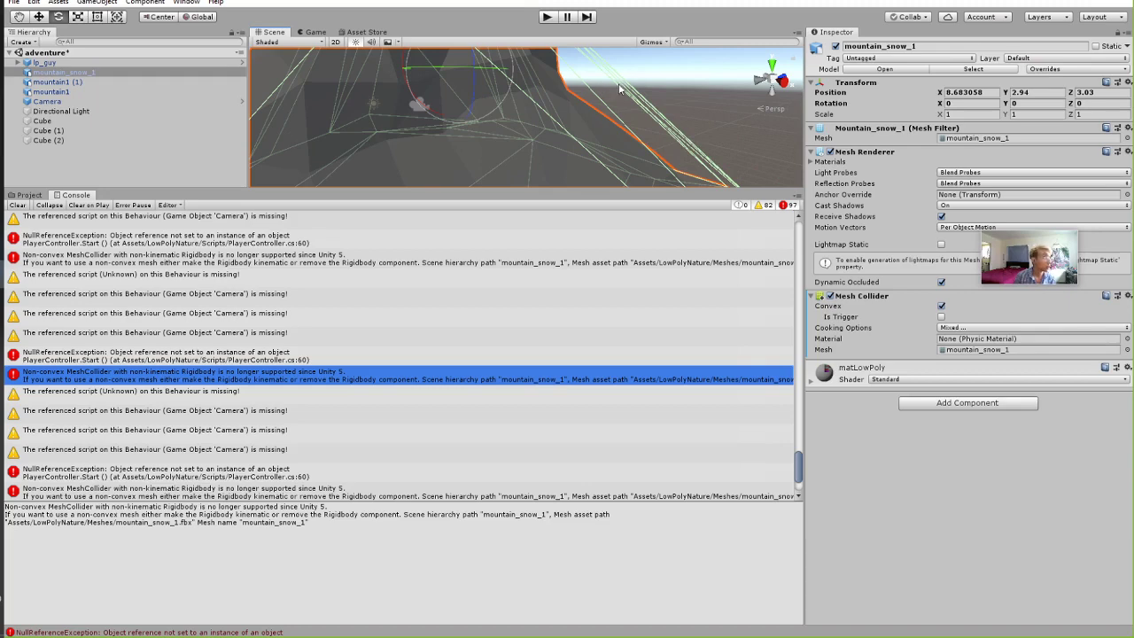
{"action": "key", "text": "f"}
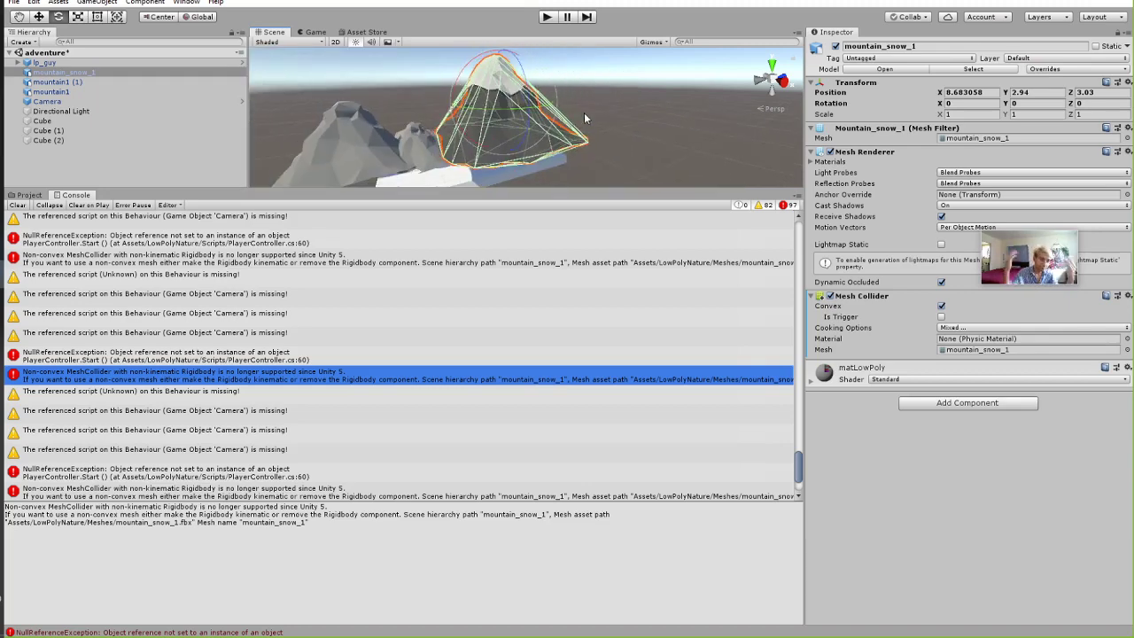
{"action": "left_click", "coordinate": [942, 306]}
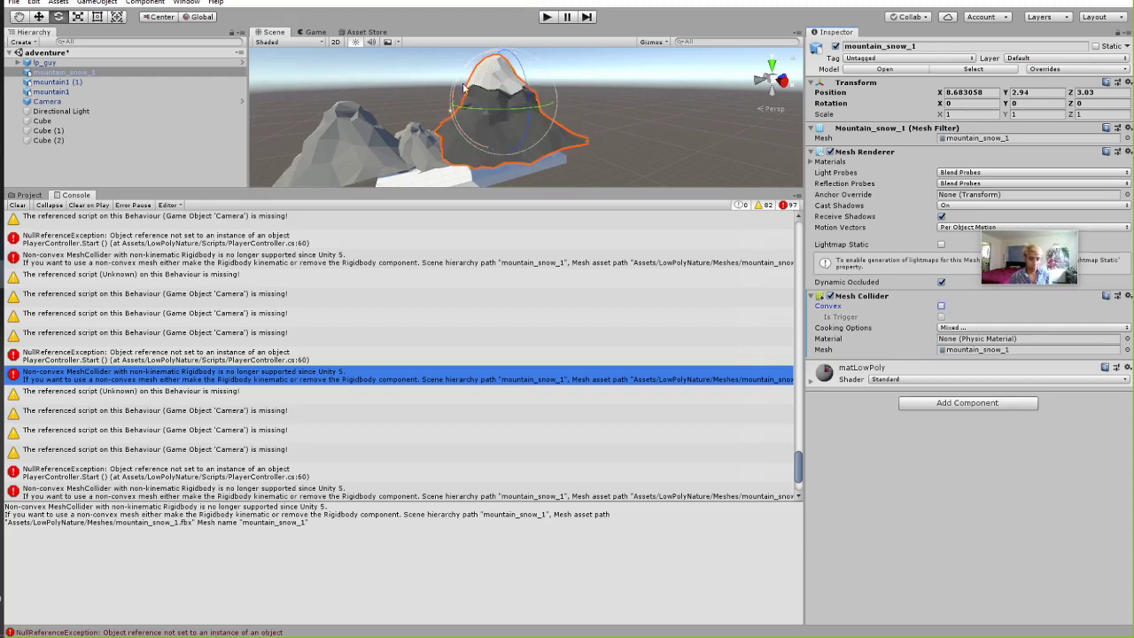
Lower mountain_snow_1 to 8.683058, -2.24, -8.32 beside the floor and deselect it.
{"action": "key", "text": "w"}
{"action": "left_click_drag", "start_coordinate": [498, 95], "coordinate": [354, 152]}
{"action": "left_click", "coordinate": [658, 106]}
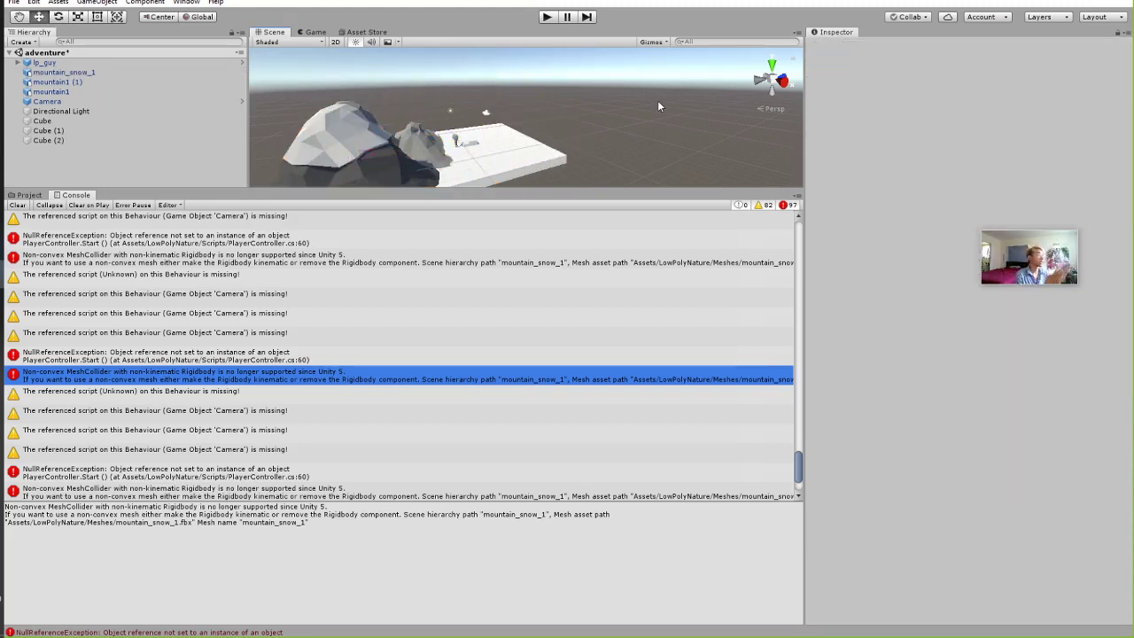
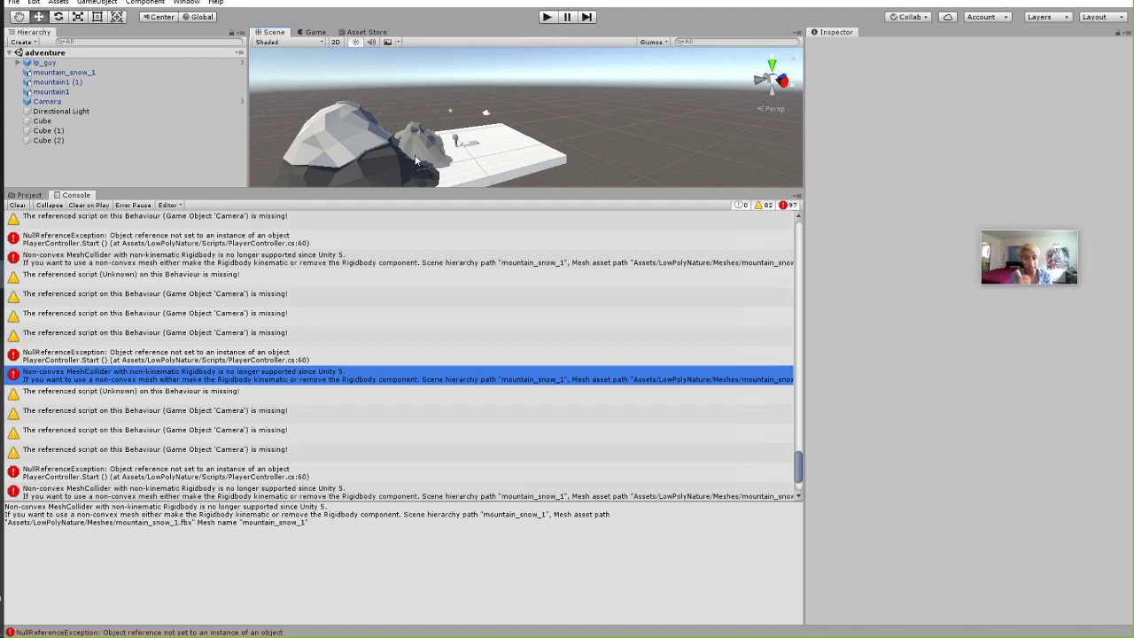
Replace the console with the LowPolyNature Meshes folder and enlarge the Scene view around the mountains.
{"action": "left_click_drag", "start_coordinate": [308, 188], "coordinate": [308, 230]}
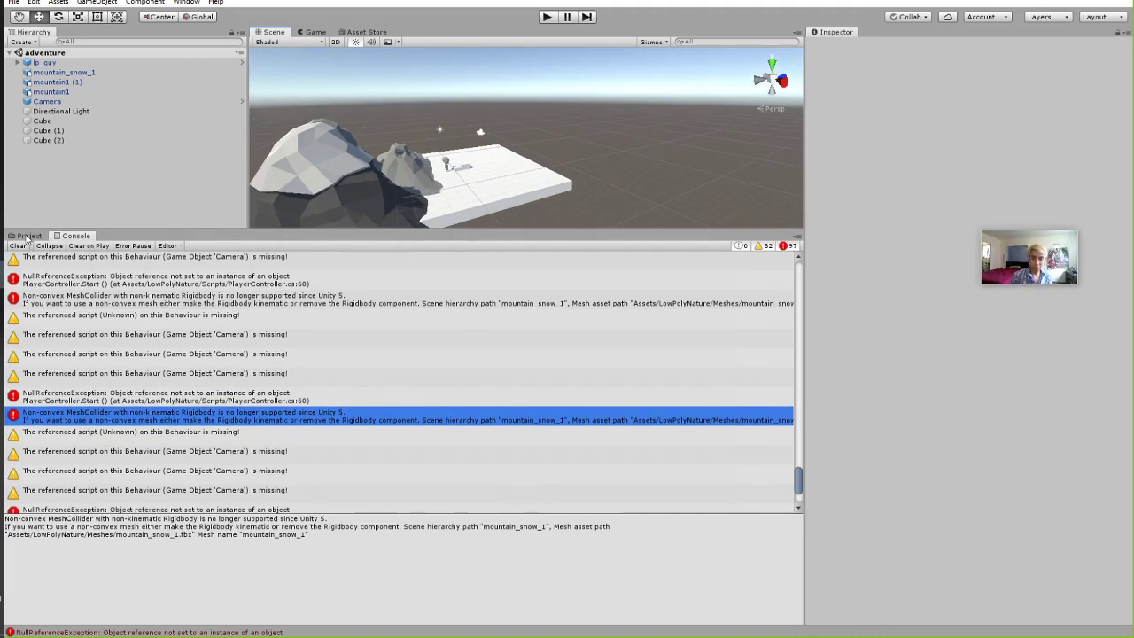
{"action": "left_click", "coordinate": [30, 236]}
{"action": "left_click_drag", "start_coordinate": [232, 233], "coordinate": [262, 372]}
{"action": "left_click_drag", "start_coordinate": [496, 301], "coordinate": [409, 251], "text": "alt"}
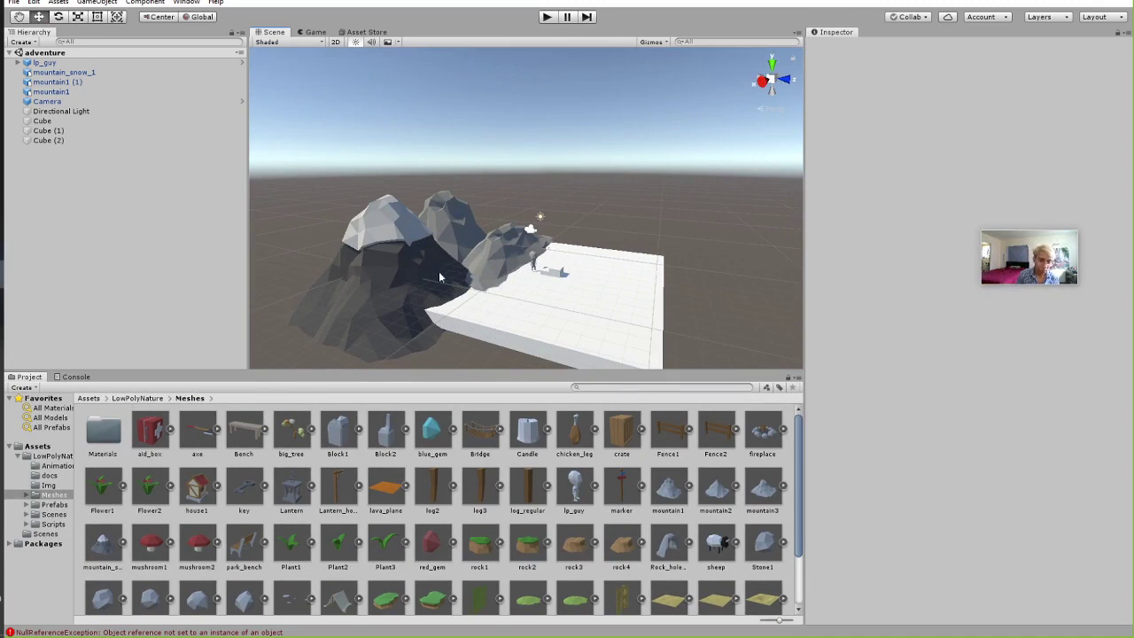
Duplicate mountain1 (1) with Ctrl+D and drag the copy up and to the right.
{"action": "left_click_drag", "start_coordinate": [609, 214], "coordinate": [595, 259], "text": "alt"}
{"action": "scroll", "coordinate": [596, 258], "scroll_direction": "up", "scroll_amount": 2}
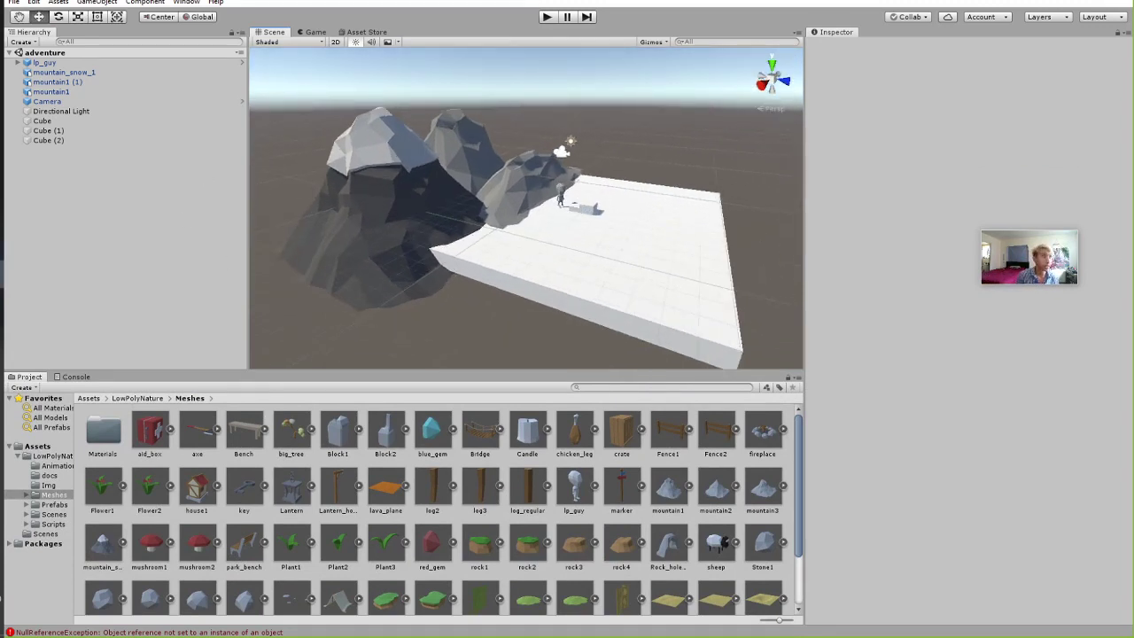
{"action": "left_click", "coordinate": [78, 81]}
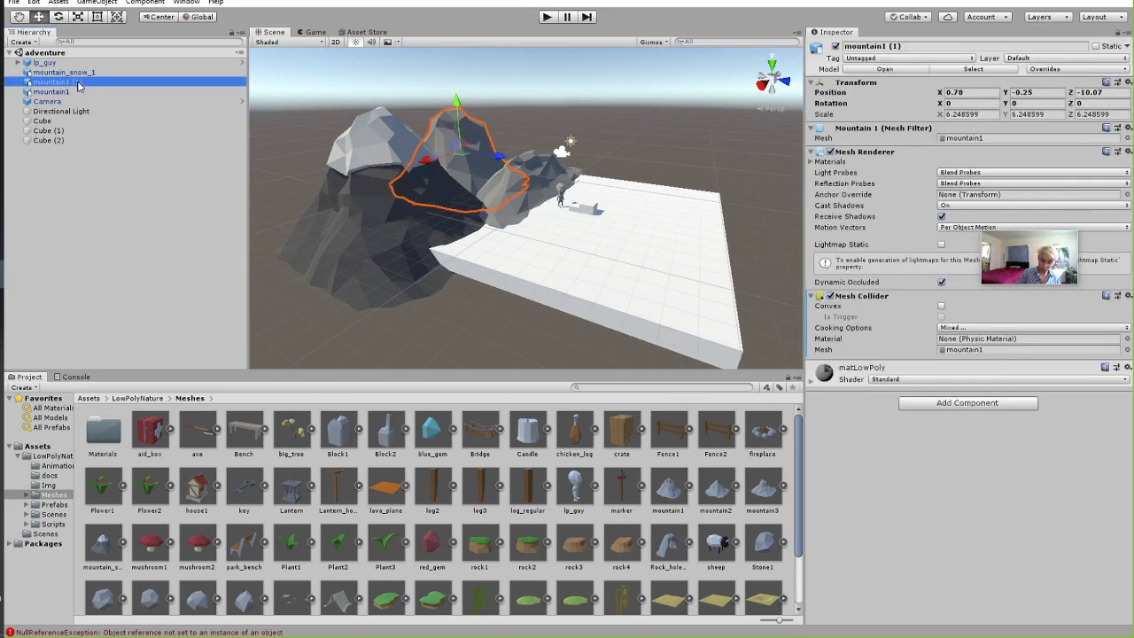
{"action": "key", "text": "ctrl+d"}
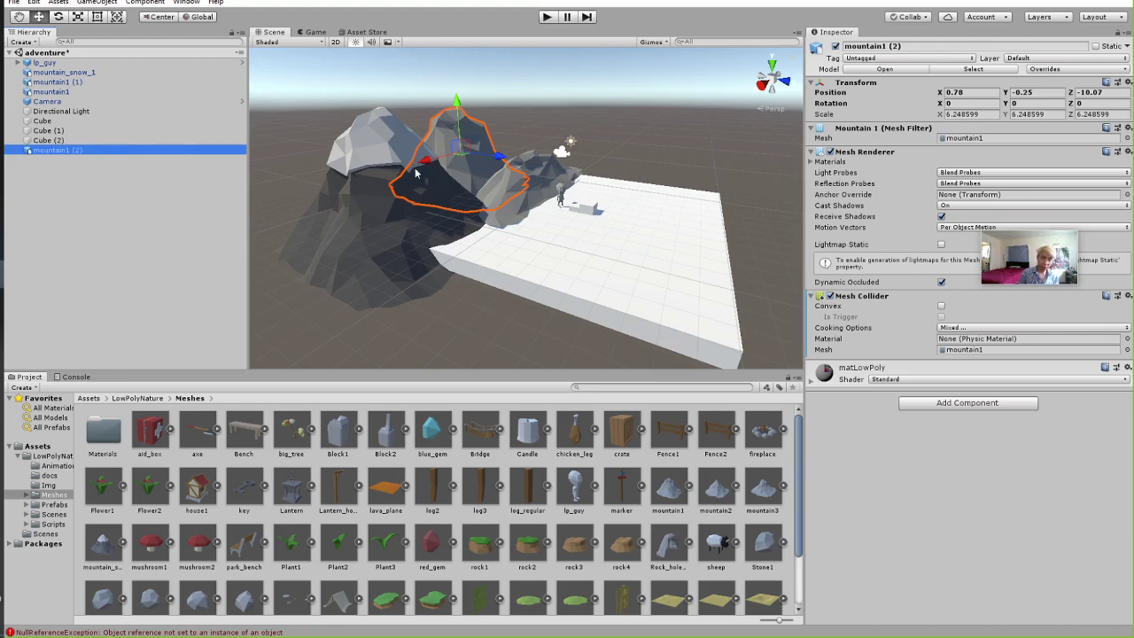
{"action": "left_click_drag", "start_coordinate": [463, 156], "coordinate": [539, 90]}
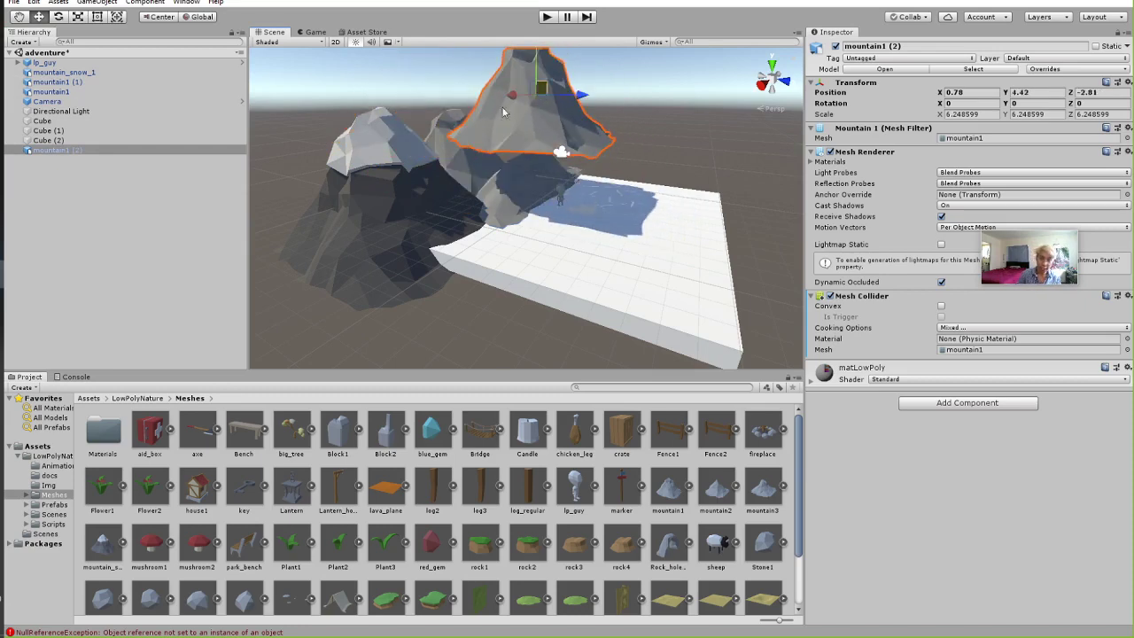
Place mountain1 (2) on the white platform at 0.78, -1.25, 4.48, then play-test the scene.
{"action": "left_click", "coordinate": [431, 137]}
{"action": "scroll", "coordinate": [469, 113], "scroll_direction": "up", "scroll_amount": 3}
{"action": "scroll", "coordinate": [469, 113], "scroll_direction": "up", "scroll_amount": 3}
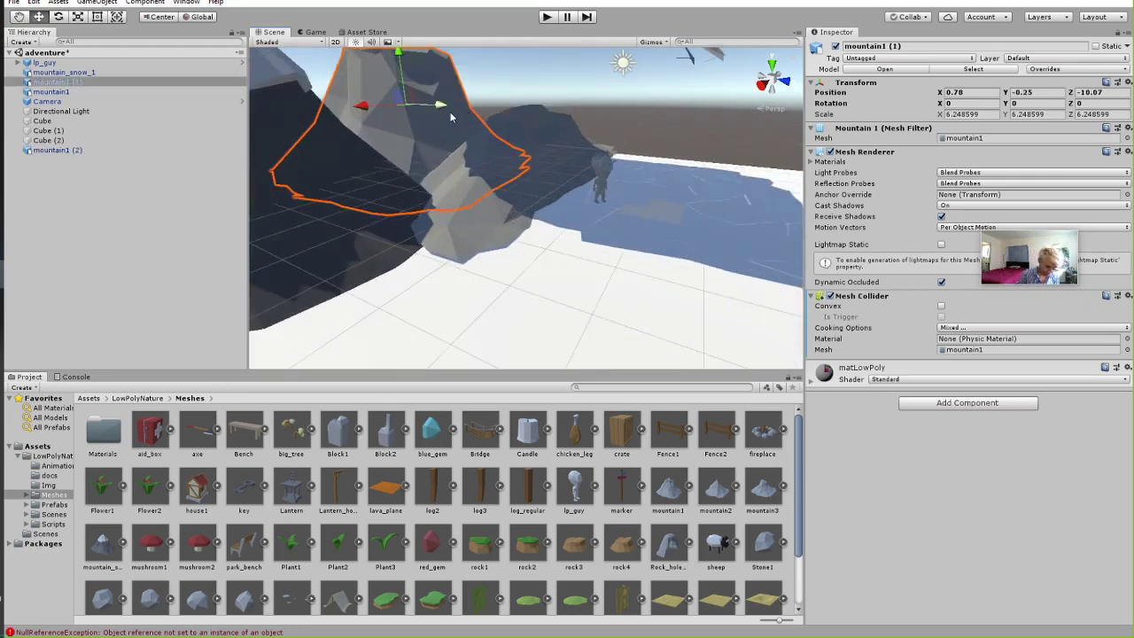
{"action": "scroll", "coordinate": [451, 107], "scroll_direction": "down", "scroll_amount": 5}
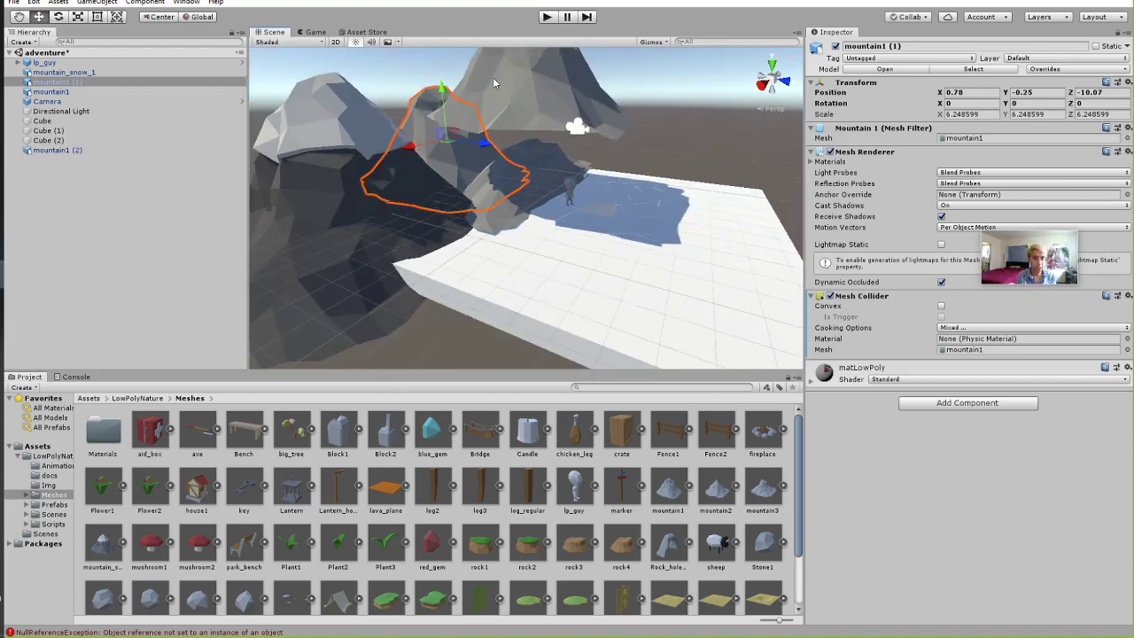
{"action": "left_click", "coordinate": [493, 77]}
{"action": "key", "text": "f"}
{"action": "left_click_drag", "start_coordinate": [638, 157], "coordinate": [671, 188]}
{"action": "left_click", "coordinate": [547, 18]}
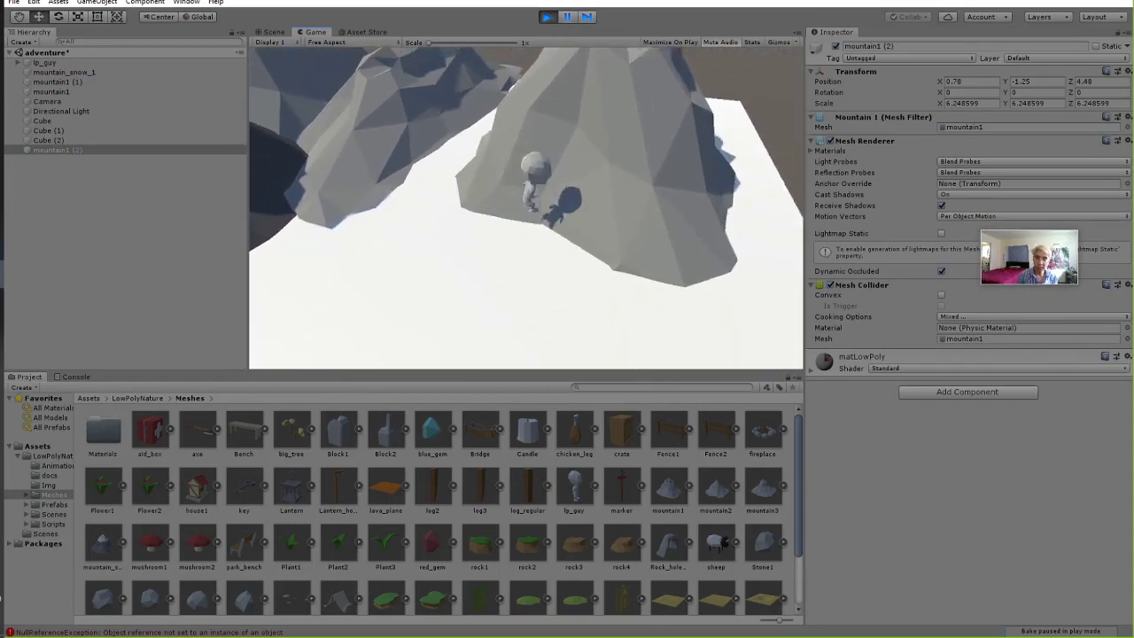
{"action": "left_click", "coordinate": [547, 18]}
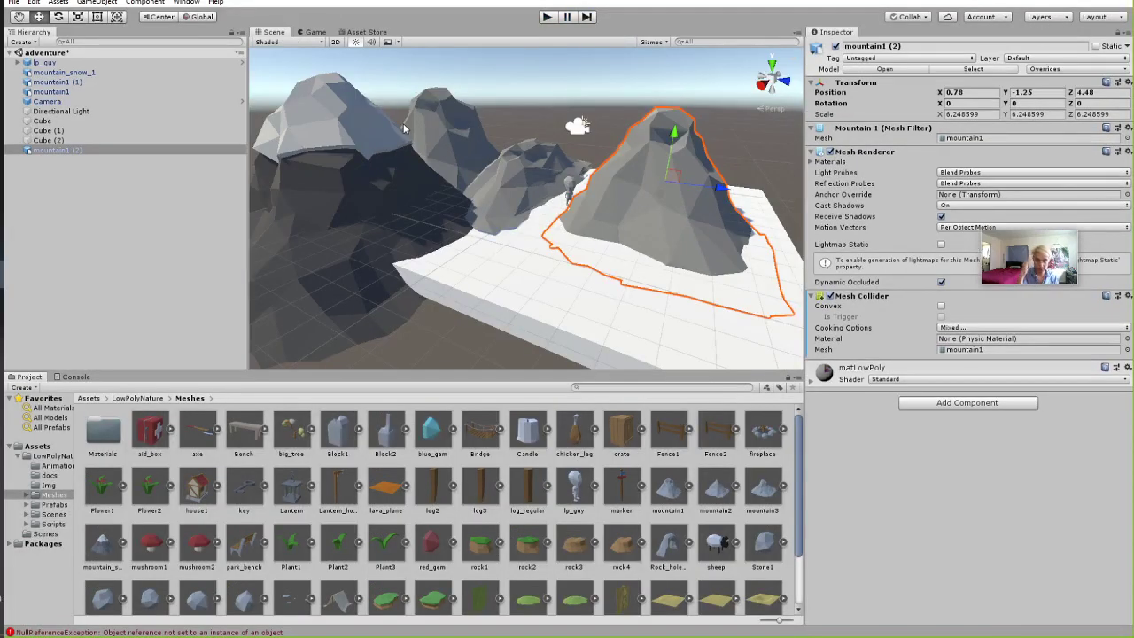
Duplicate mountain1 and a pair of mountains, moving the new copies toward the front.
{"action": "left_click", "coordinate": [513, 173]}
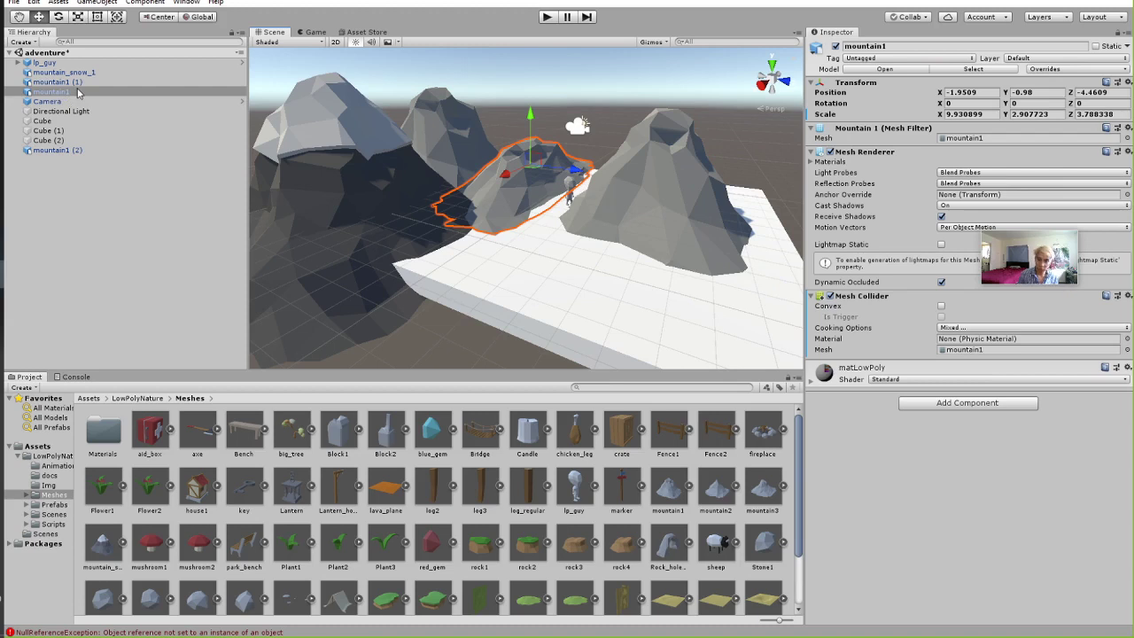
{"action": "key", "text": "ctrl+d"}
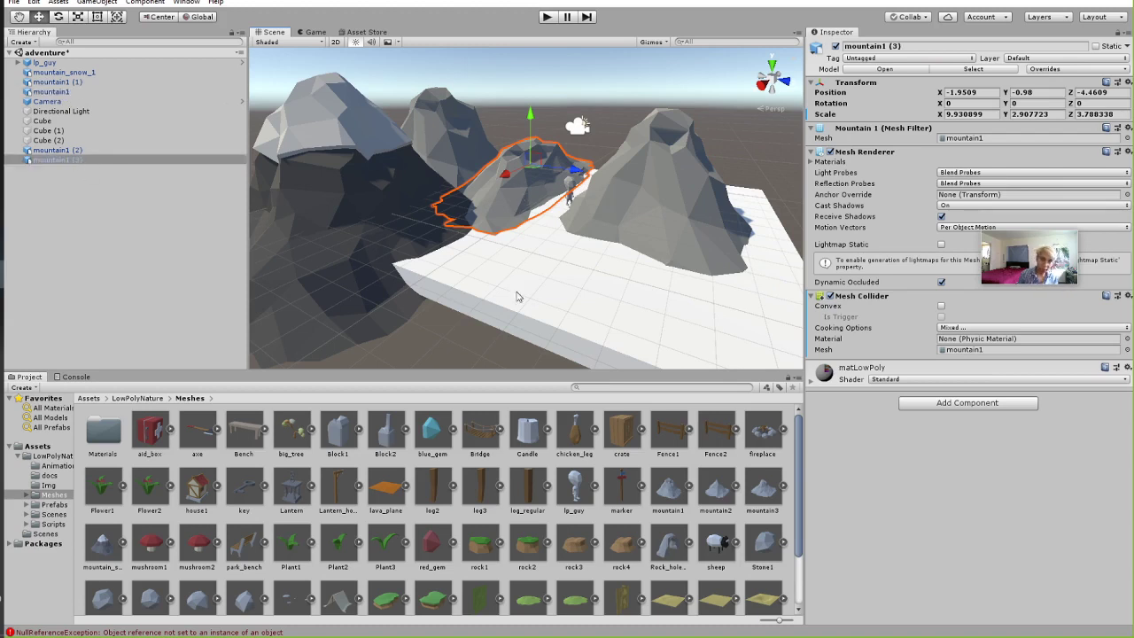
{"action": "left_click_drag", "start_coordinate": [535, 168], "coordinate": [412, 248]}
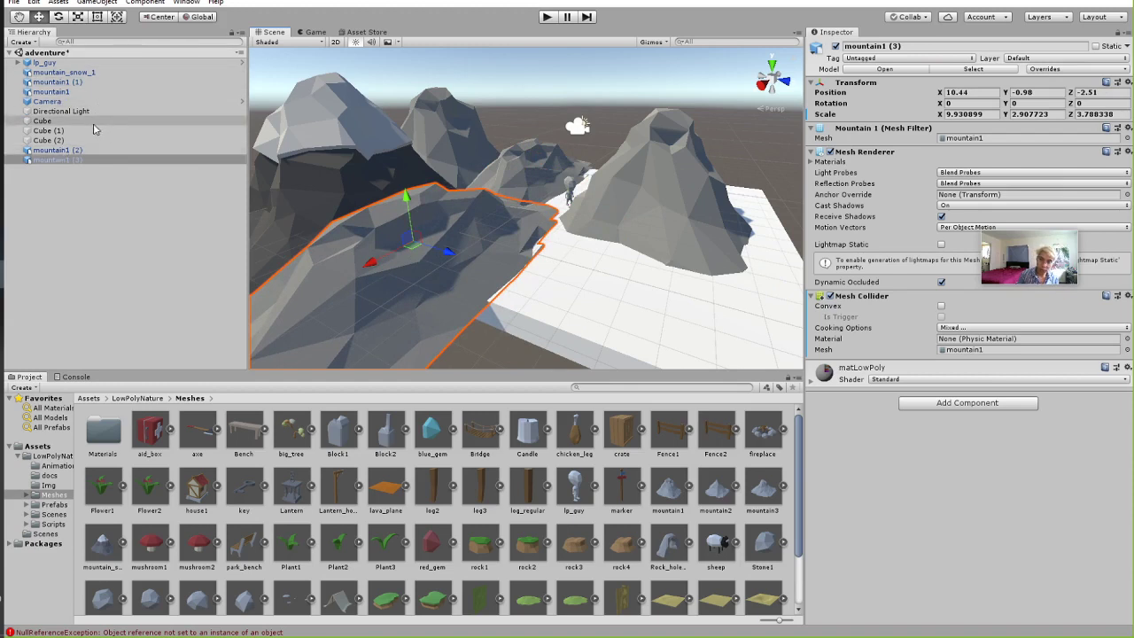
{"action": "left_click", "coordinate": [57, 150], "text": "ctrl"}
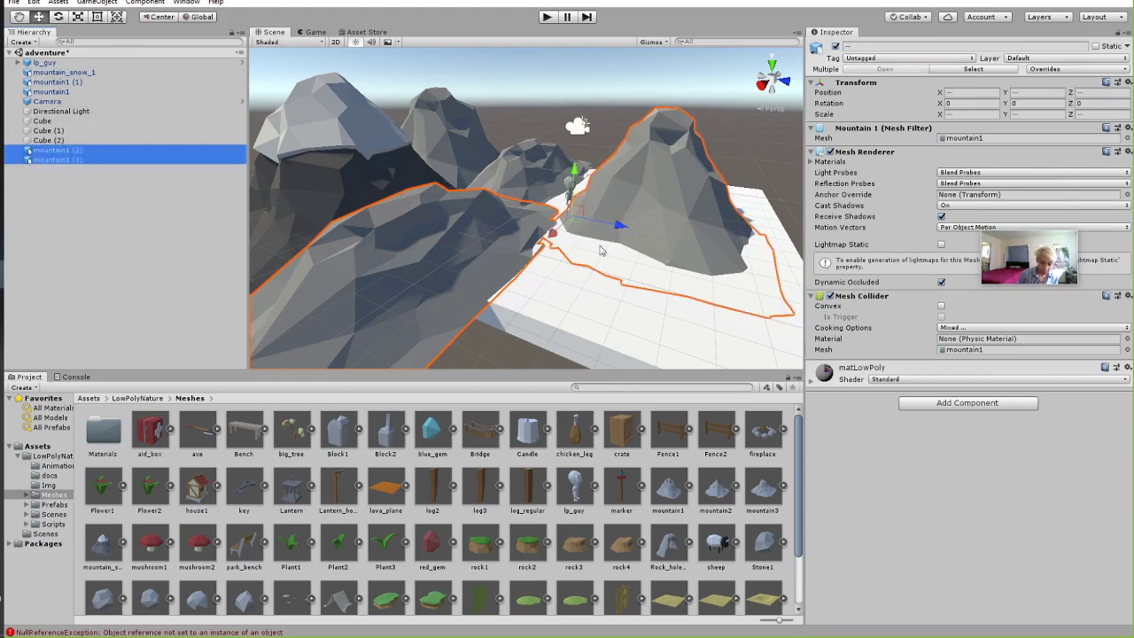
{"action": "left_click", "coordinate": [101, 186]}
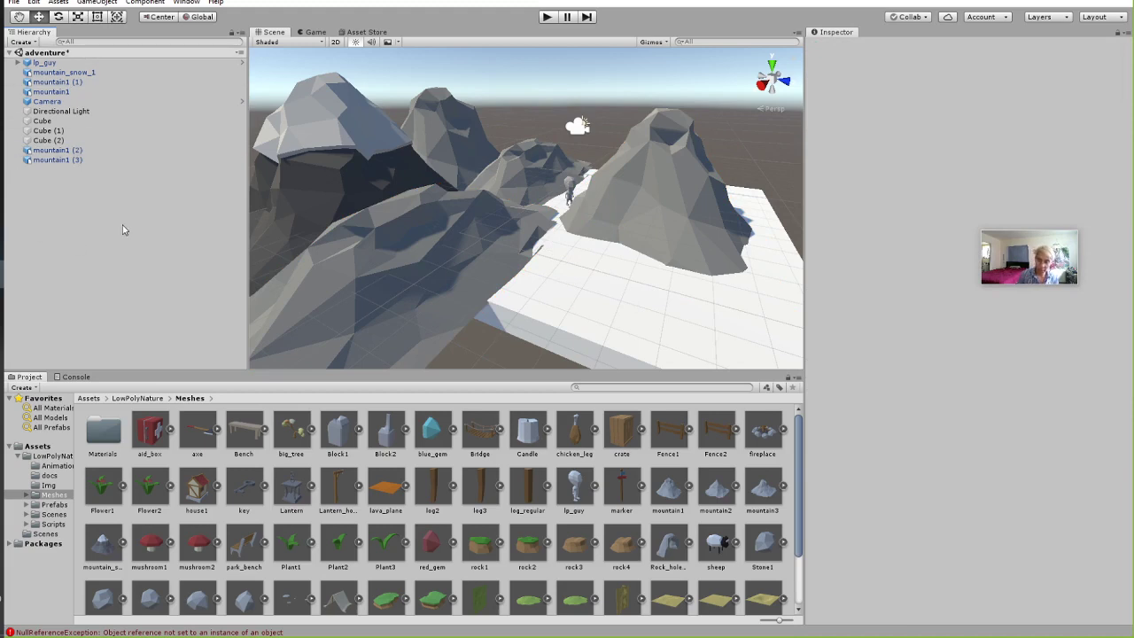
{"action": "key", "text": "ctrl+v"}
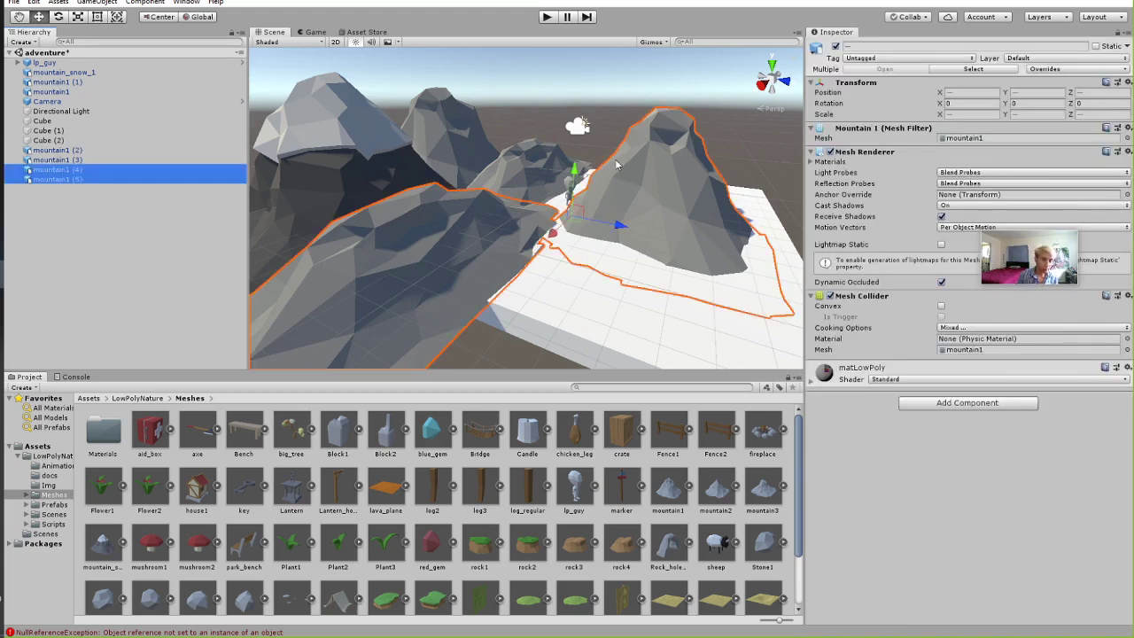
{"action": "left_click_drag", "start_coordinate": [576, 216], "coordinate": [713, 333]}
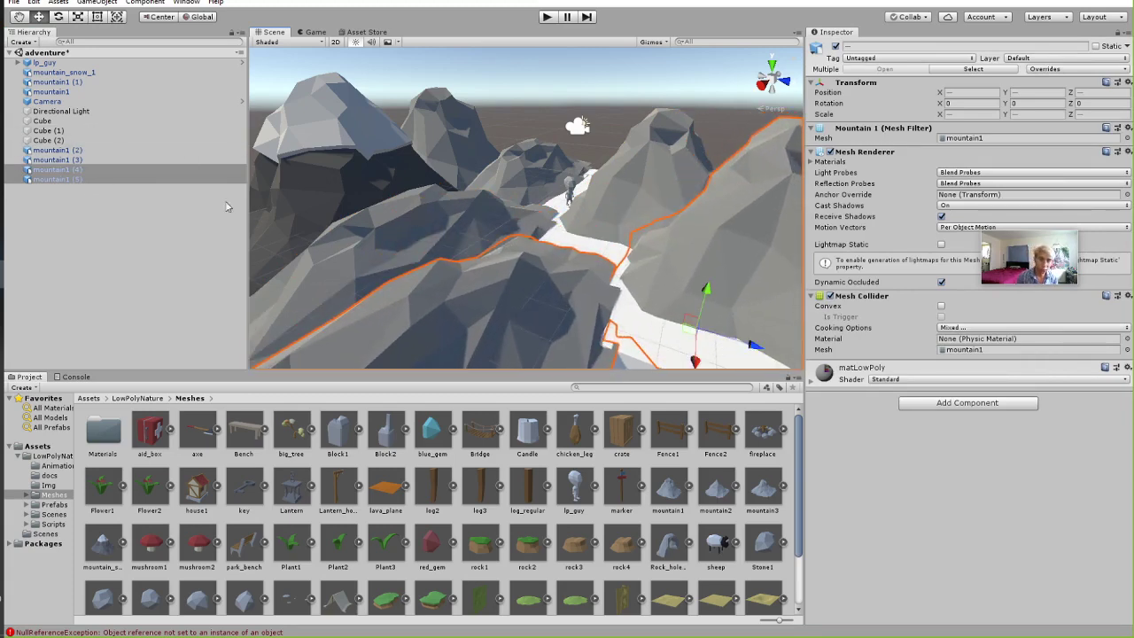
Duplicate mountain1 (2) through (5) and shift the copies along X beside the platform.
{"action": "left_click", "coordinate": [55, 150]}
{"action": "left_click", "coordinate": [65, 179], "text": "shift"}
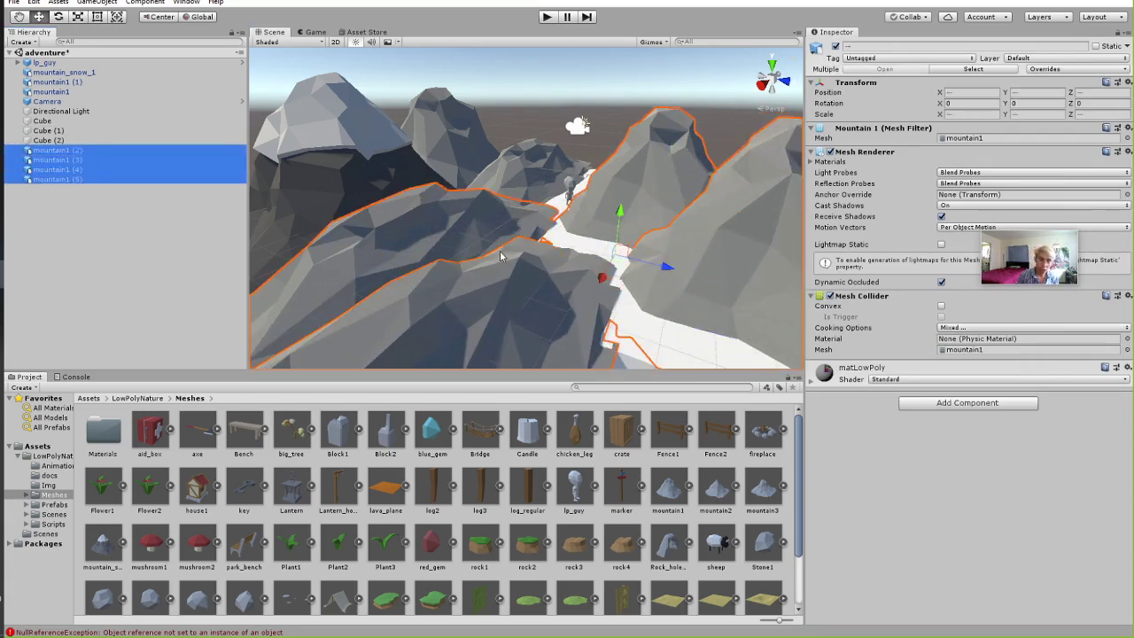
{"action": "key", "text": "ctrl+d"}
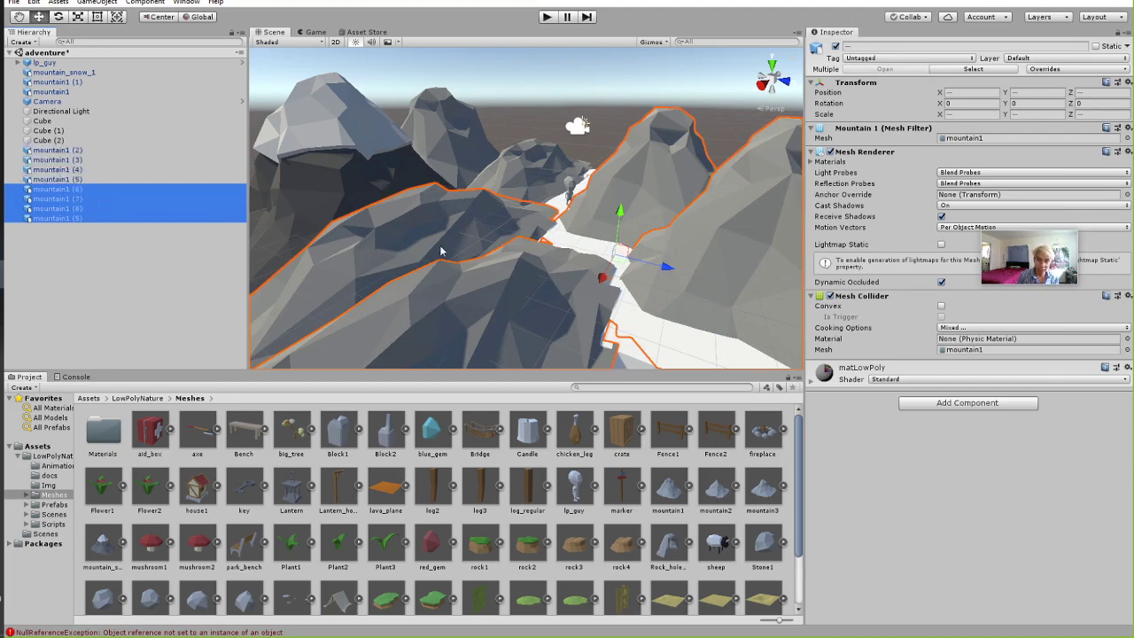
{"action": "key", "text": "f"}
{"action": "left_click_drag", "start_coordinate": [621, 255], "coordinate": [603, 398]}
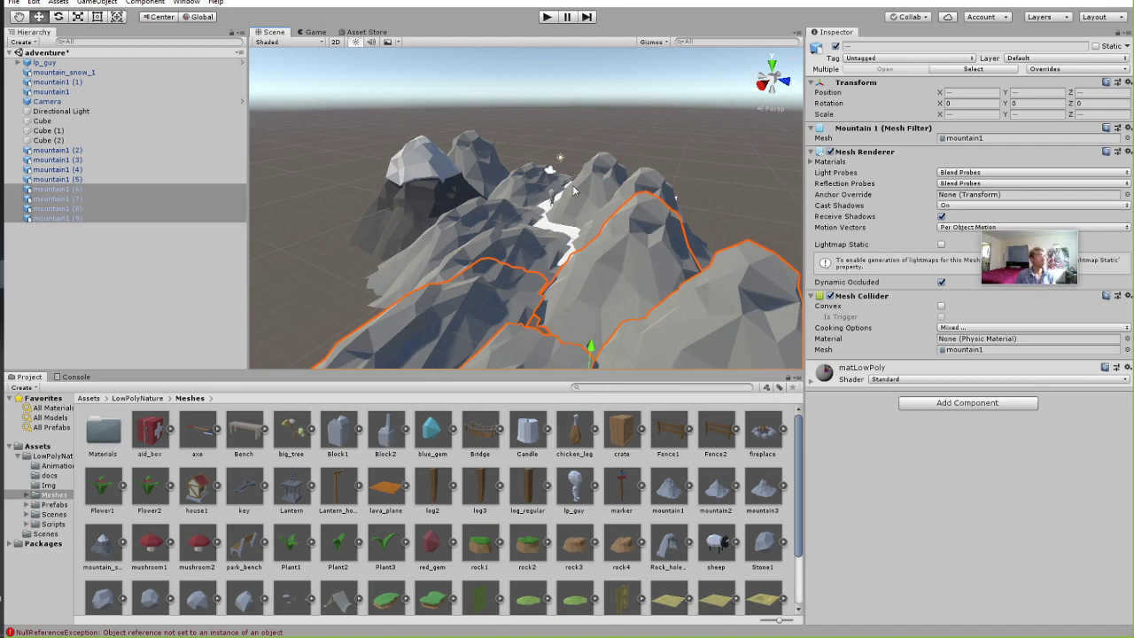
{"action": "left_click_drag", "start_coordinate": [541, 133], "coordinate": [522, 251], "text": "alt"}
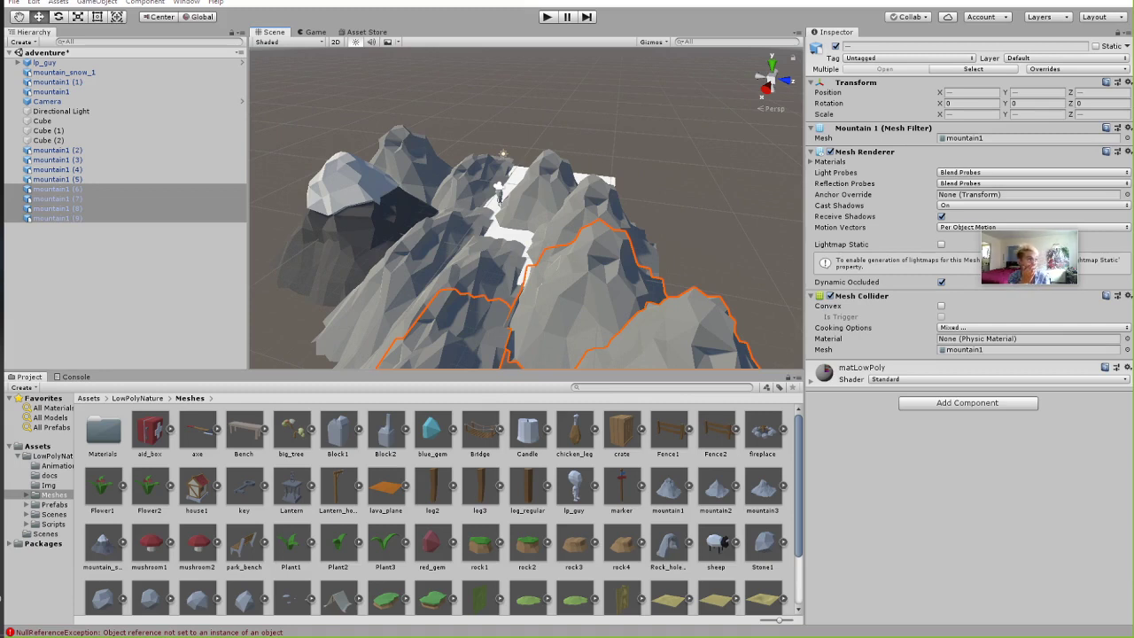
Add a test cylinder to the scene, plus a plane that is immediately deleted.
{"action": "left_click", "coordinate": [203, 274]}
{"action": "right_click", "coordinate": [75, 271]}
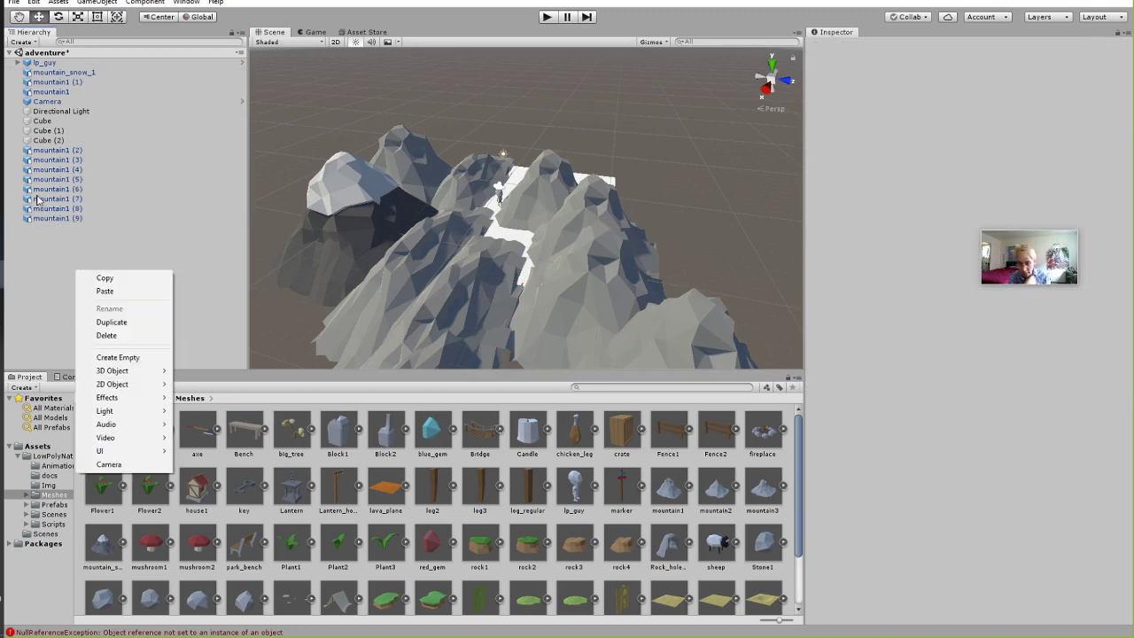
{"action": "left_click", "coordinate": [24, 291]}
{"action": "right_click", "coordinate": [37, 246]}
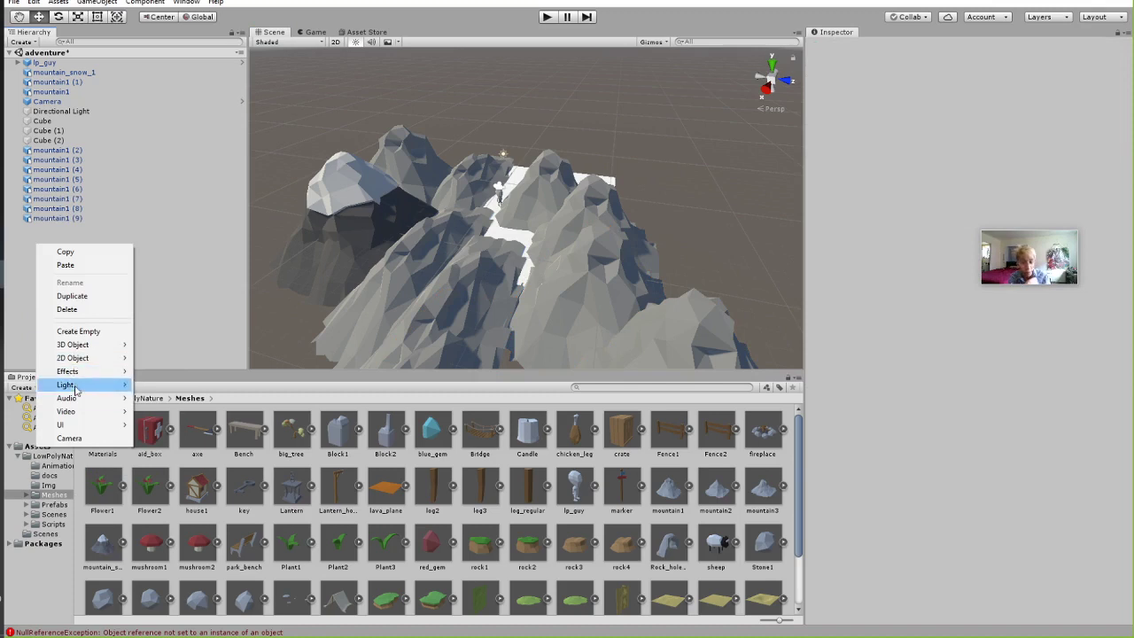
{"action": "mouse_move", "coordinate": [84, 345]}
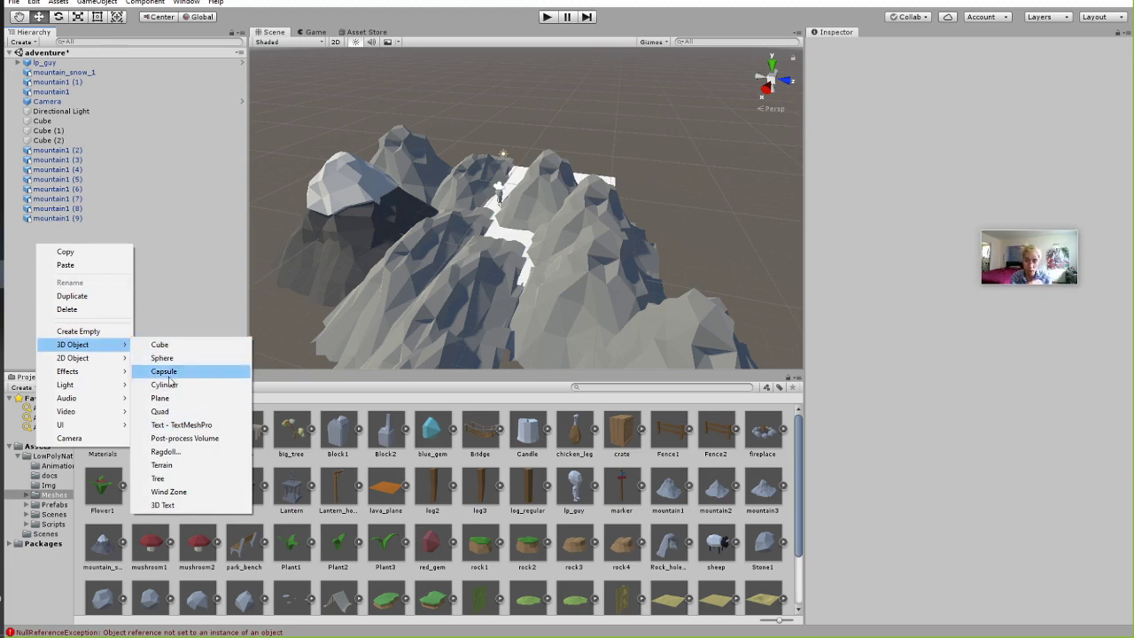
{"action": "left_click", "coordinate": [173, 388]}
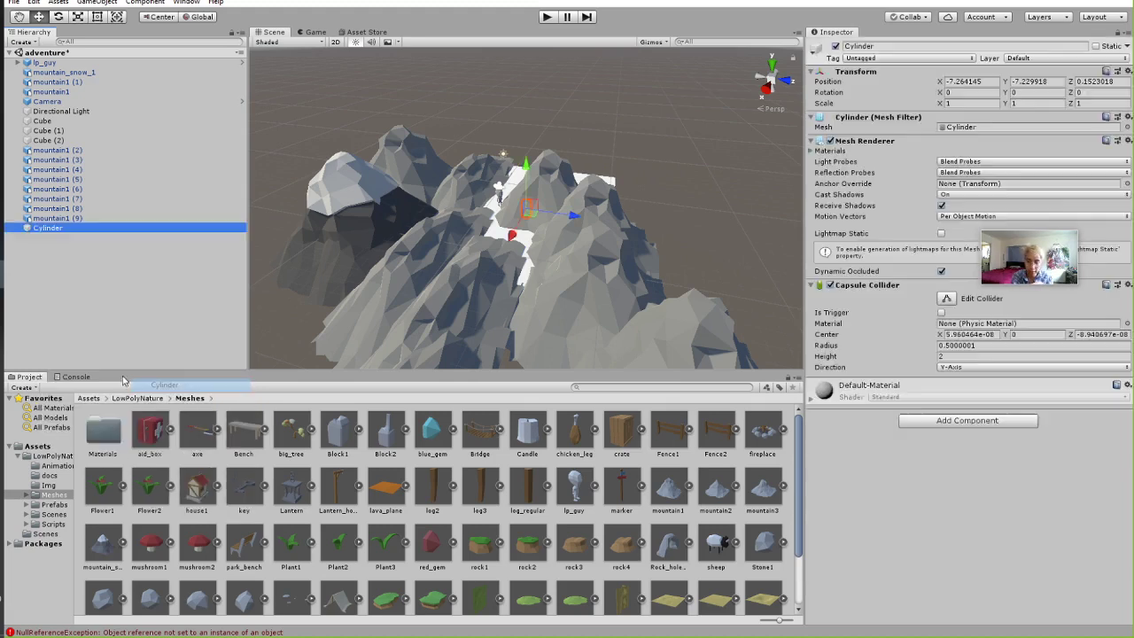
{"action": "right_click", "coordinate": [75, 243]}
{"action": "mouse_move", "coordinate": [121, 344]}
{"action": "left_click", "coordinate": [198, 397]}
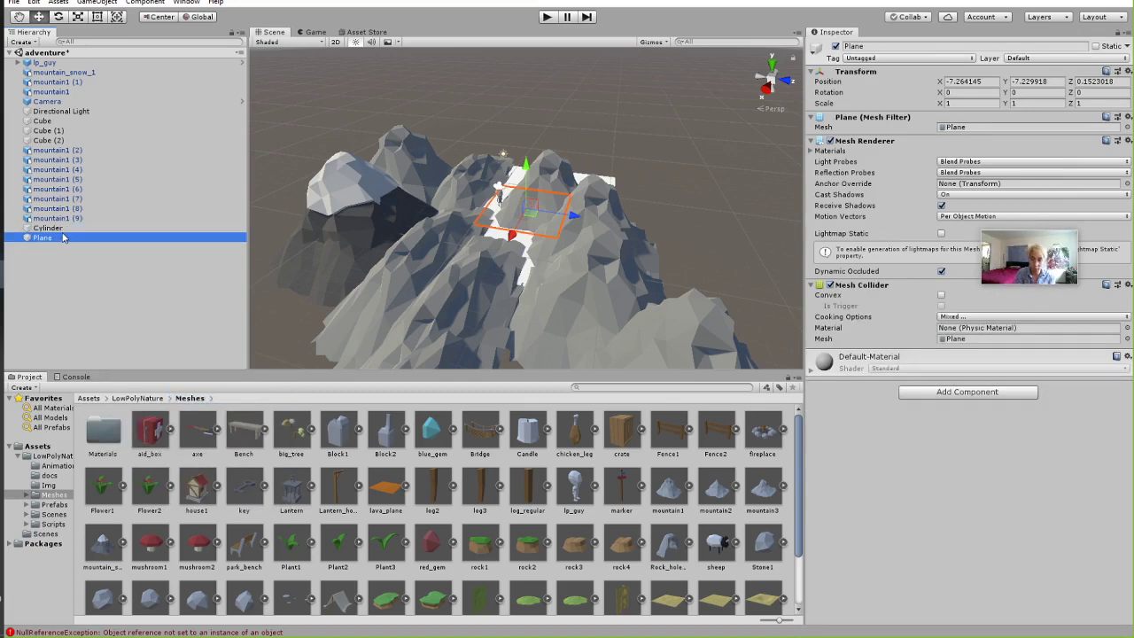
{"action": "key", "text": "Delete"}
{"action": "scroll", "coordinate": [523, 207], "scroll_direction": "up", "scroll_amount": 5}
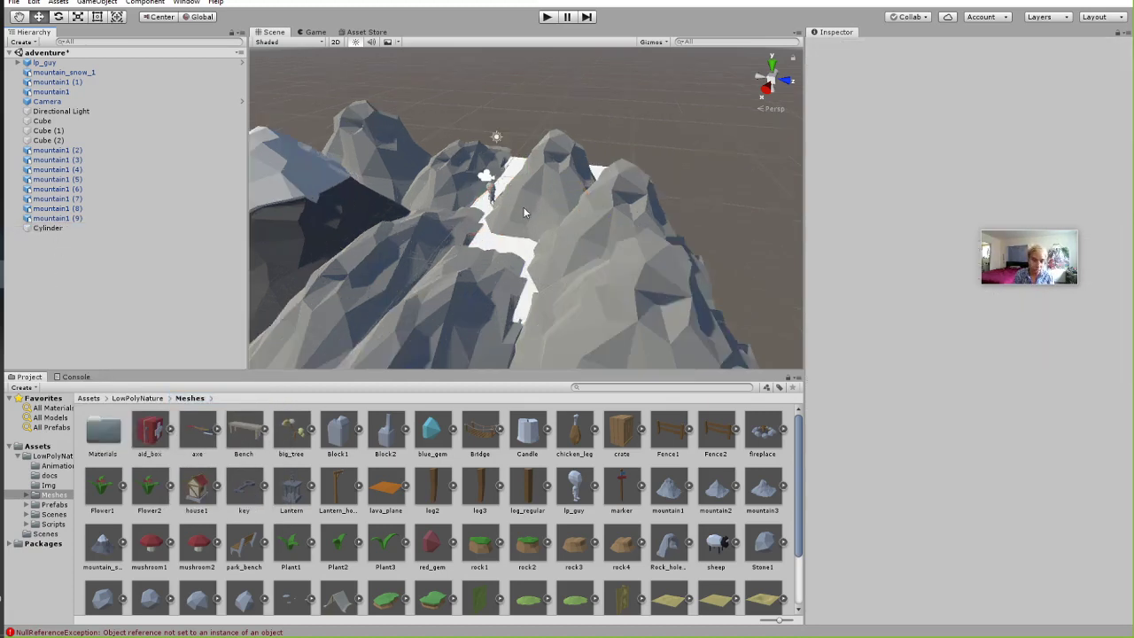
Add a sphere beside the cylinder and set its collider center X to 0.26.
{"action": "right_click", "coordinate": [56, 264]}
{"action": "mouse_move", "coordinate": [96, 365]}
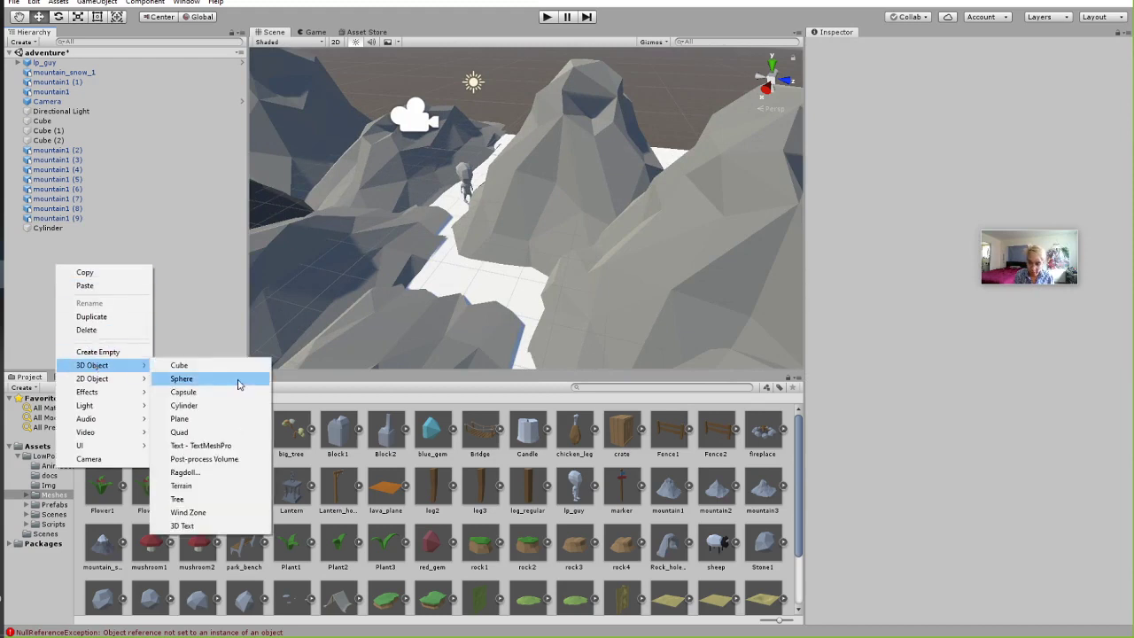
{"action": "left_click", "coordinate": [203, 379]}
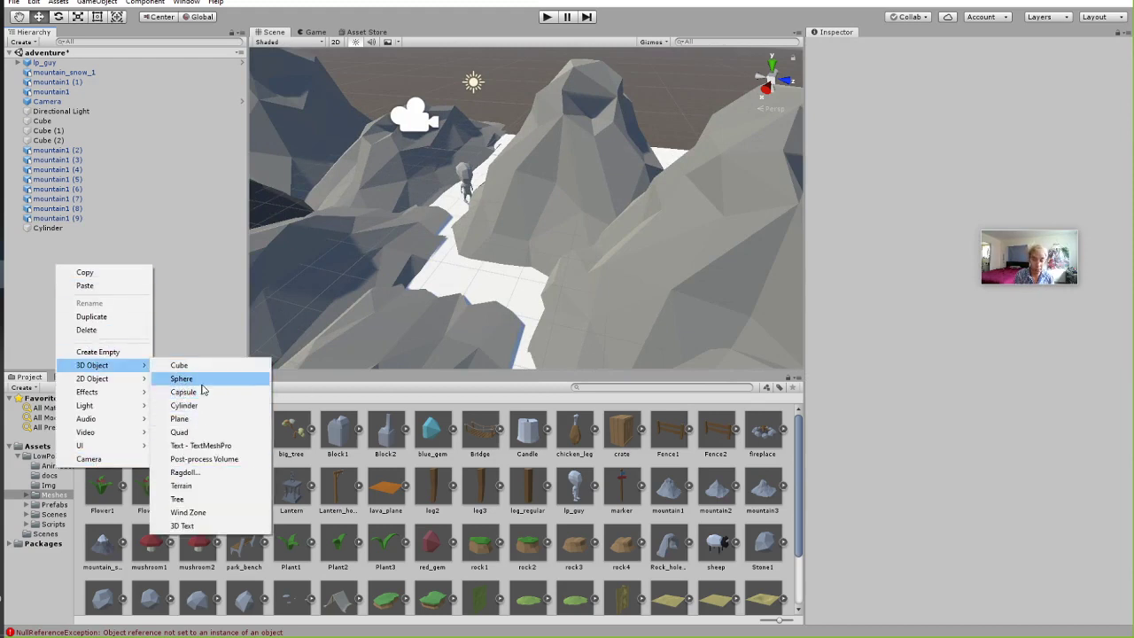
{"action": "left_click", "coordinate": [182, 378]}
{"action": "key", "text": "f"}
{"action": "scroll", "coordinate": [528, 207], "scroll_direction": "up", "scroll_amount": 5}
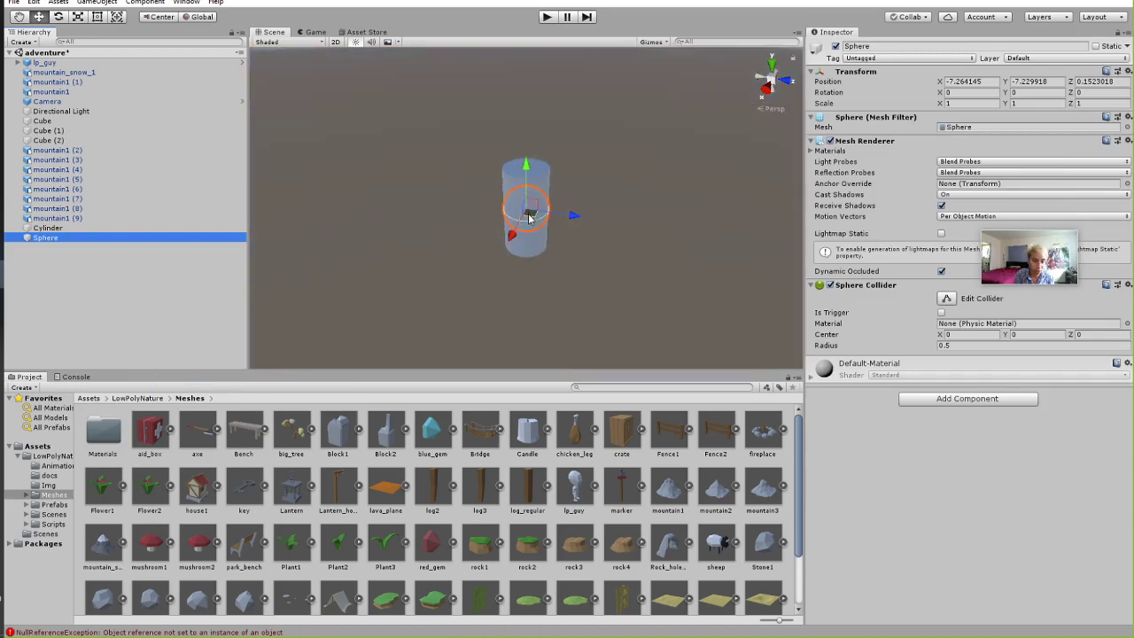
{"action": "scroll", "coordinate": [532, 205], "scroll_direction": "down", "scroll_amount": 3}
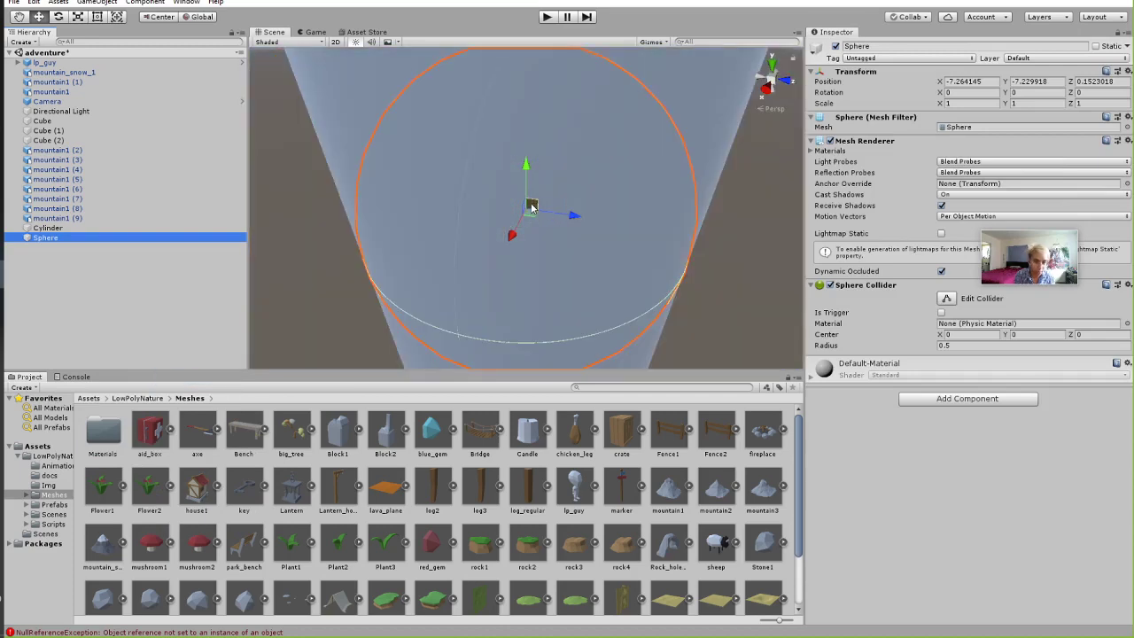
{"action": "left_click_drag", "start_coordinate": [531, 205], "coordinate": [734, 234]}
{"action": "scroll", "coordinate": [605, 274], "scroll_direction": "down", "scroll_amount": 3}
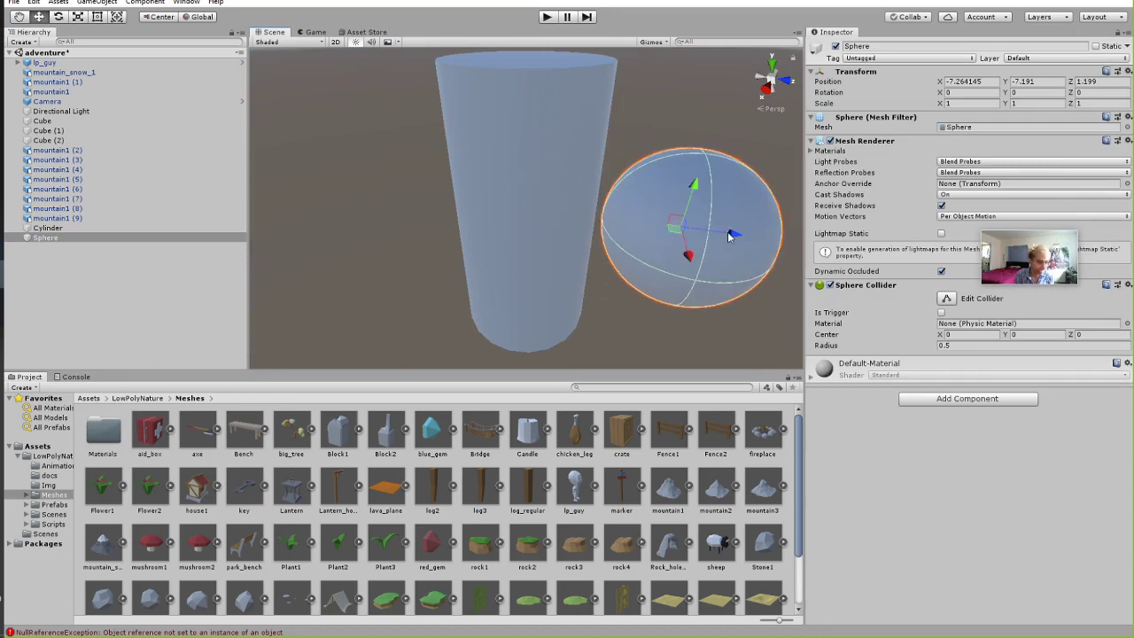
{"action": "left_click", "coordinate": [952, 334]}
{"action": "type", "text": "0.26"}
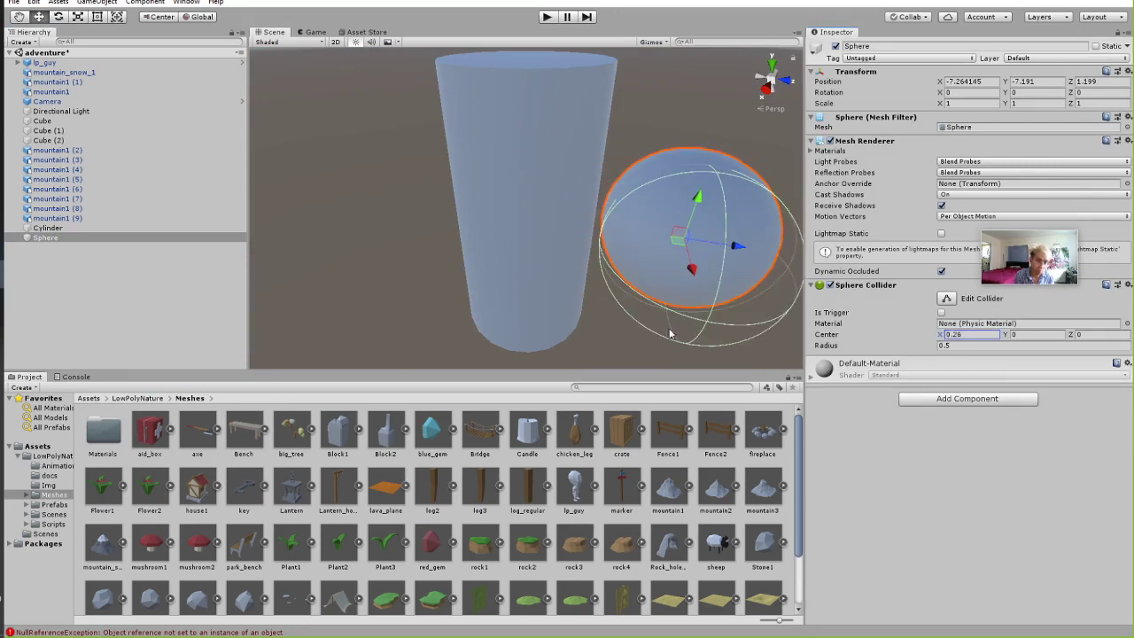
Select both the Cylinder and the Sphere and delete them.
{"action": "left_click", "coordinate": [507, 170]}
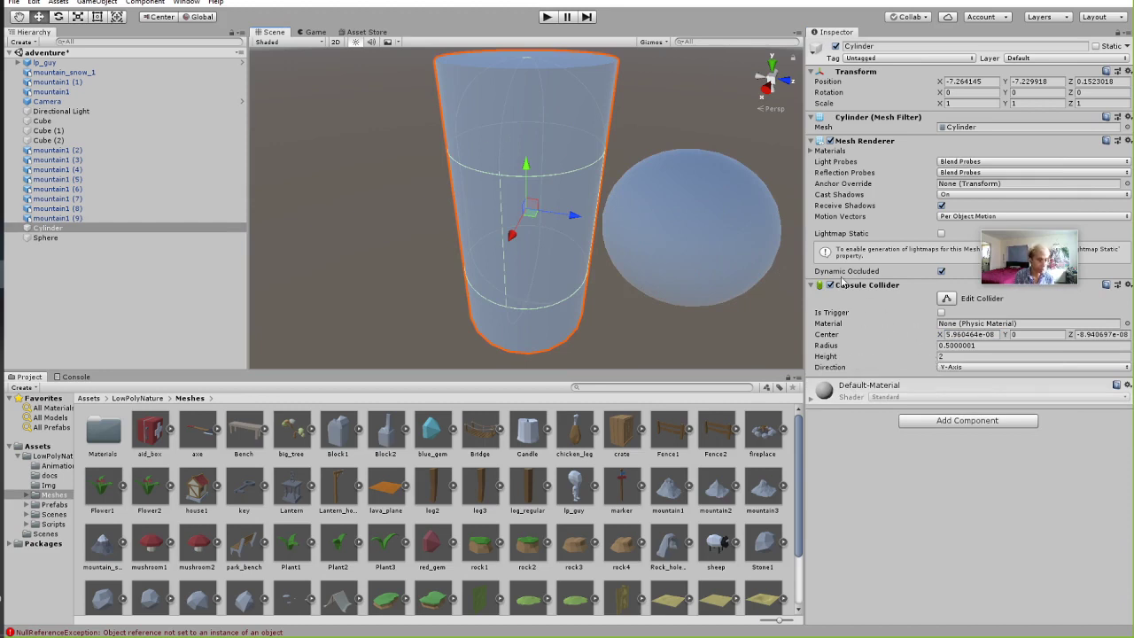
{"action": "scroll", "coordinate": [547, 221], "scroll_direction": "down", "scroll_amount": 5}
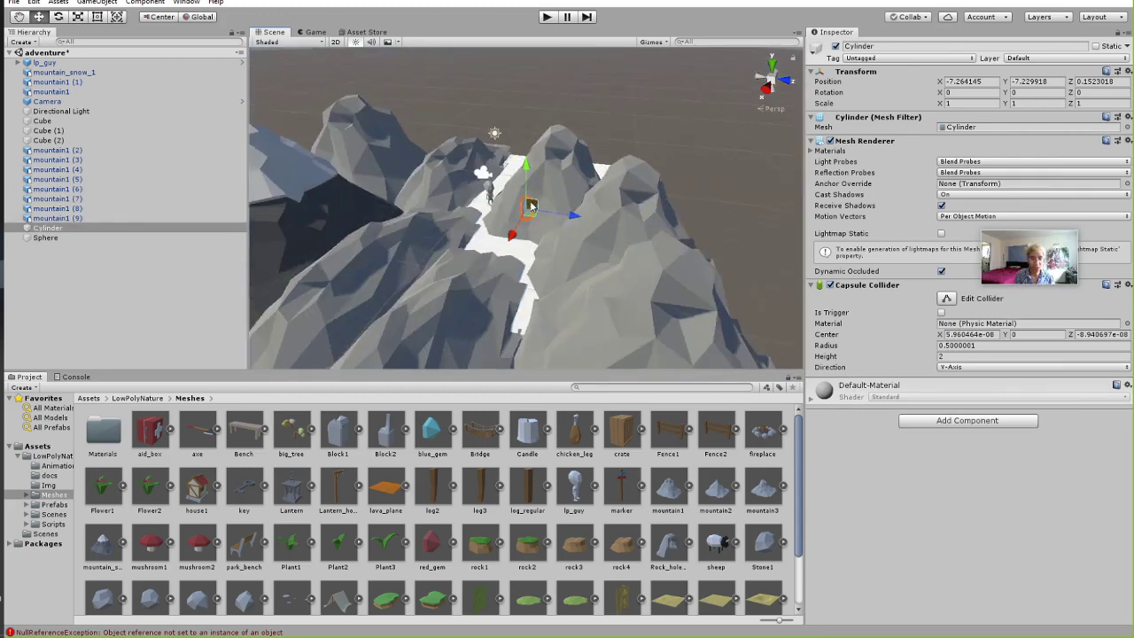
{"action": "left_click", "coordinate": [49, 238], "text": "shift"}
{"action": "key", "text": "Delete"}
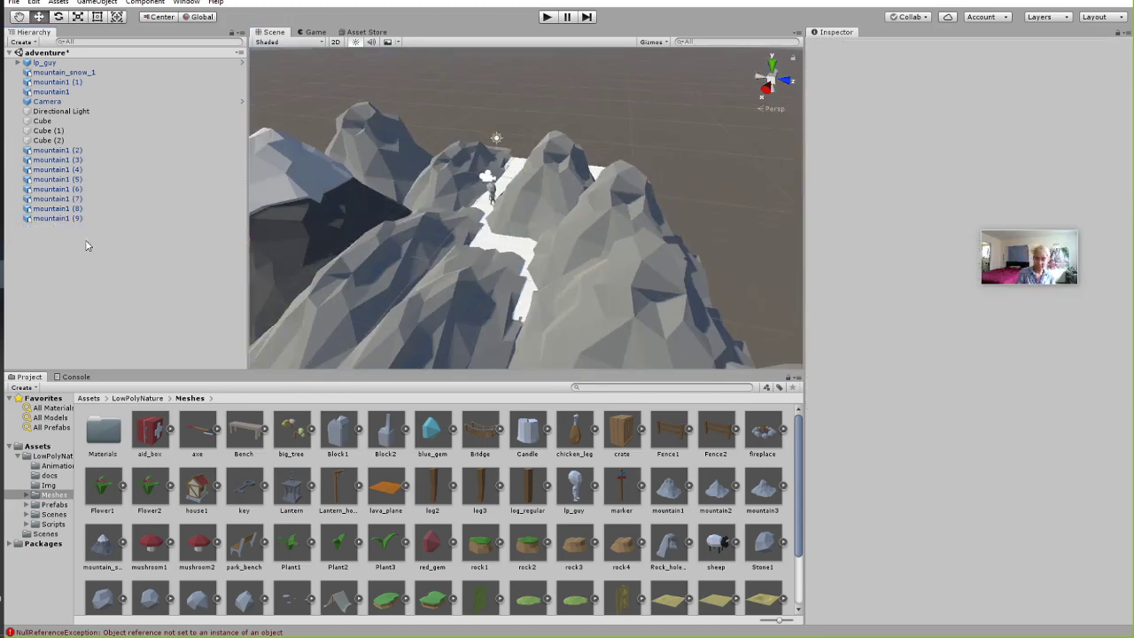
Inspect mountain1 (2), the lava_plane and log2 assets, and mountain1 (4), then return to Assets.
{"action": "left_click", "coordinate": [565, 171]}
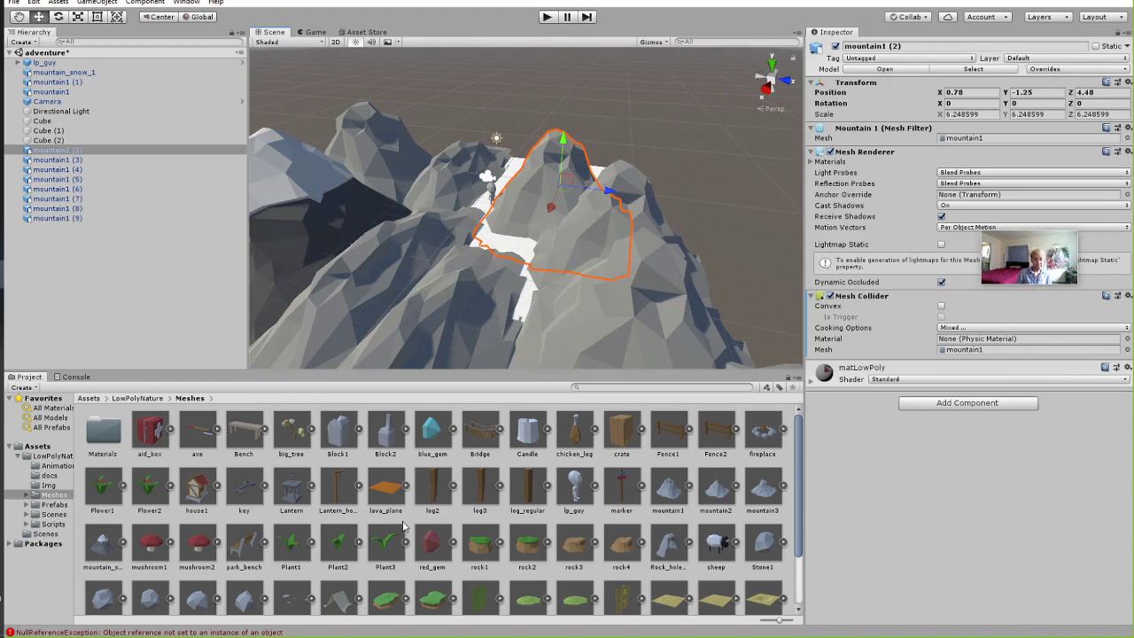
{"action": "left_click", "coordinate": [395, 495]}
{"action": "left_click", "coordinate": [436, 495]}
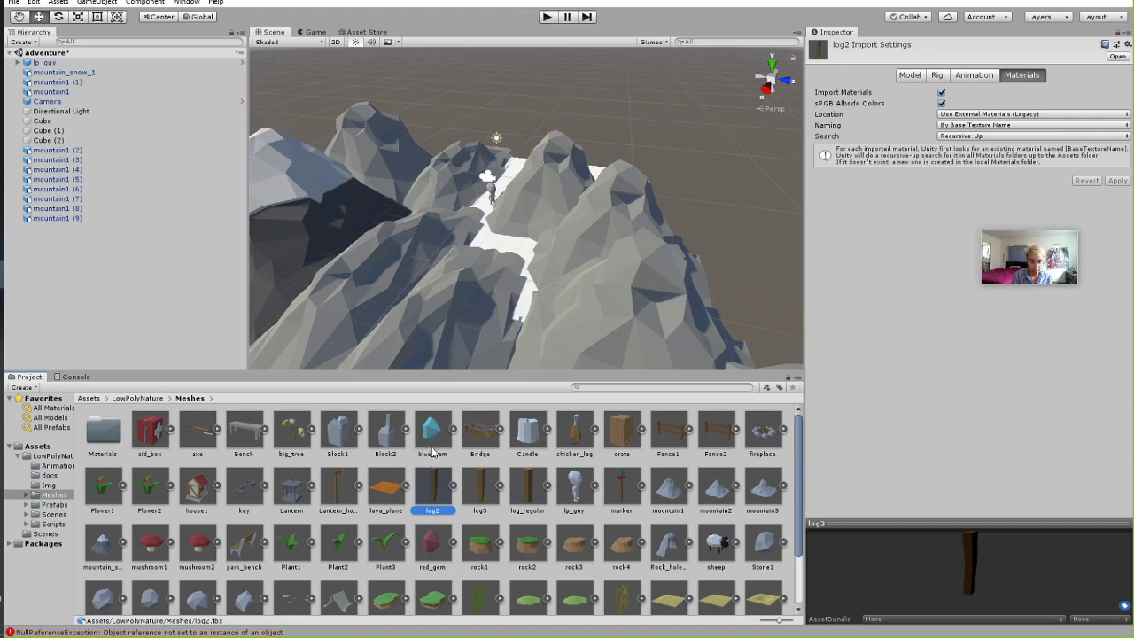
{"action": "left_click", "coordinate": [551, 233]}
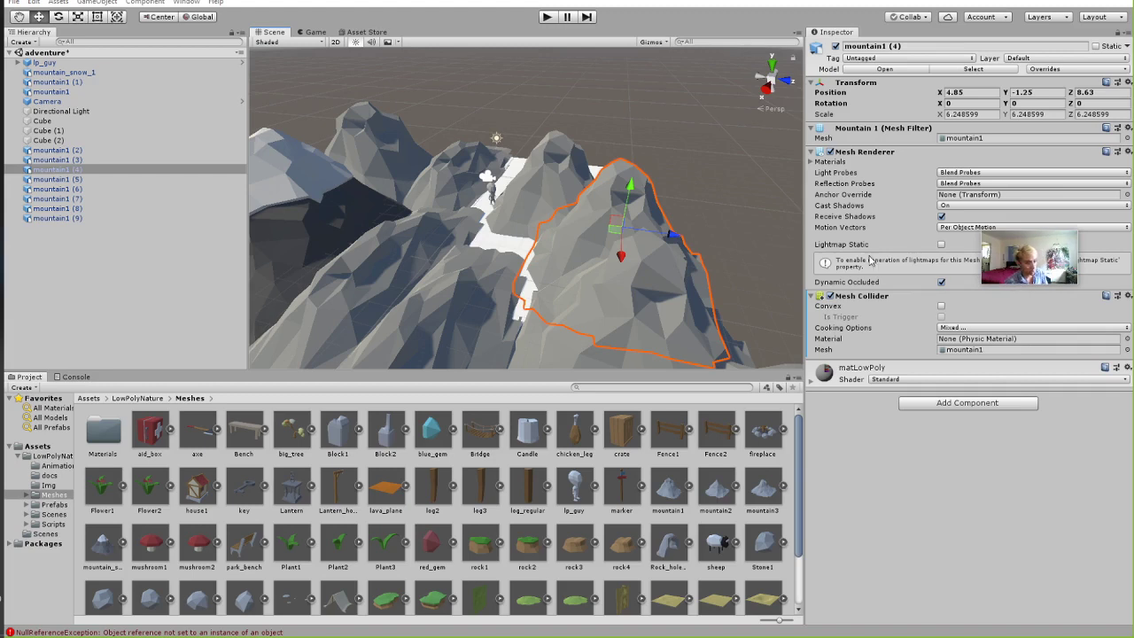
{"action": "left_click", "coordinate": [91, 398]}
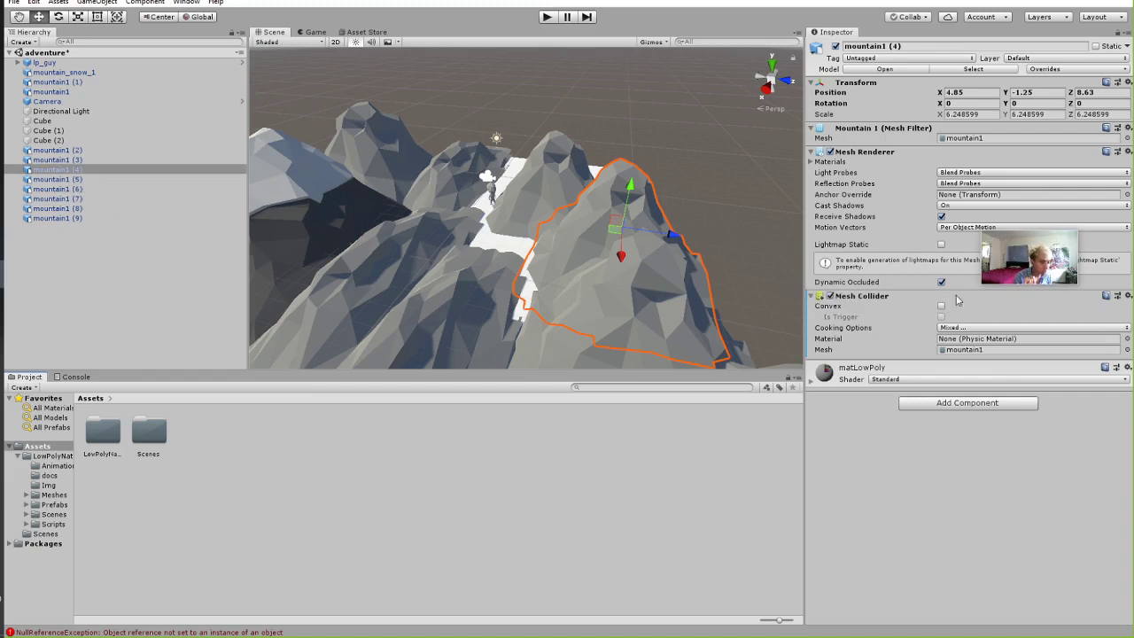
Check the material lists of mountain1 (2) and the flat ground Cube in the Inspector.
{"action": "left_click", "coordinate": [810, 162]}
{"action": "scroll", "coordinate": [562, 228], "scroll_direction": "up", "scroll_amount": 5}
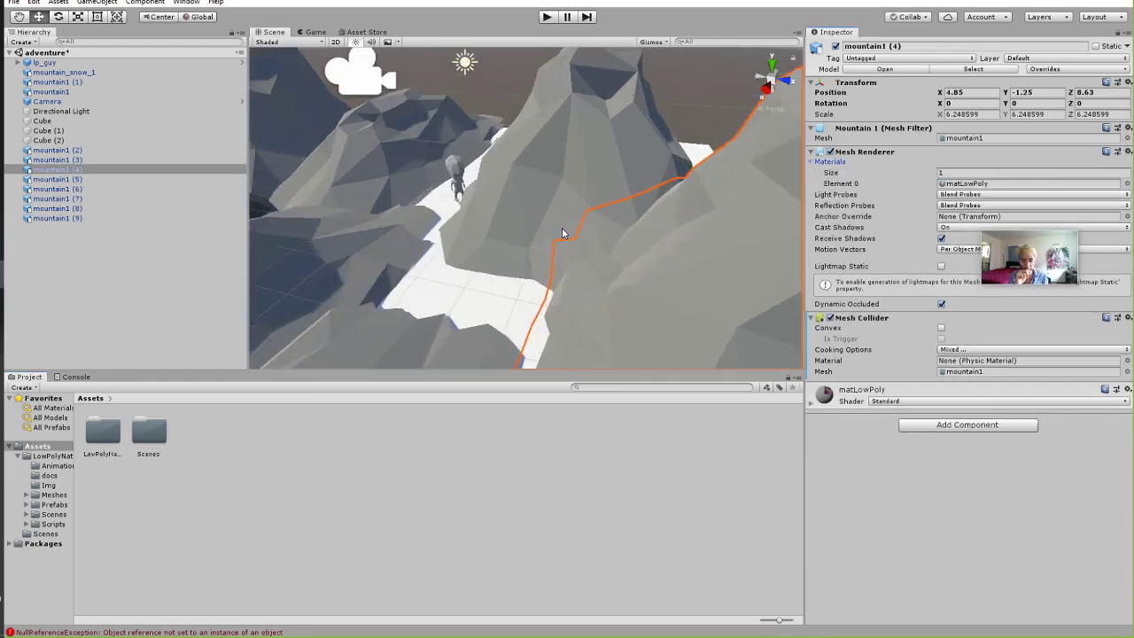
{"action": "scroll", "coordinate": [470, 275], "scroll_direction": "down", "scroll_amount": 2}
{"action": "left_click", "coordinate": [715, 202]}
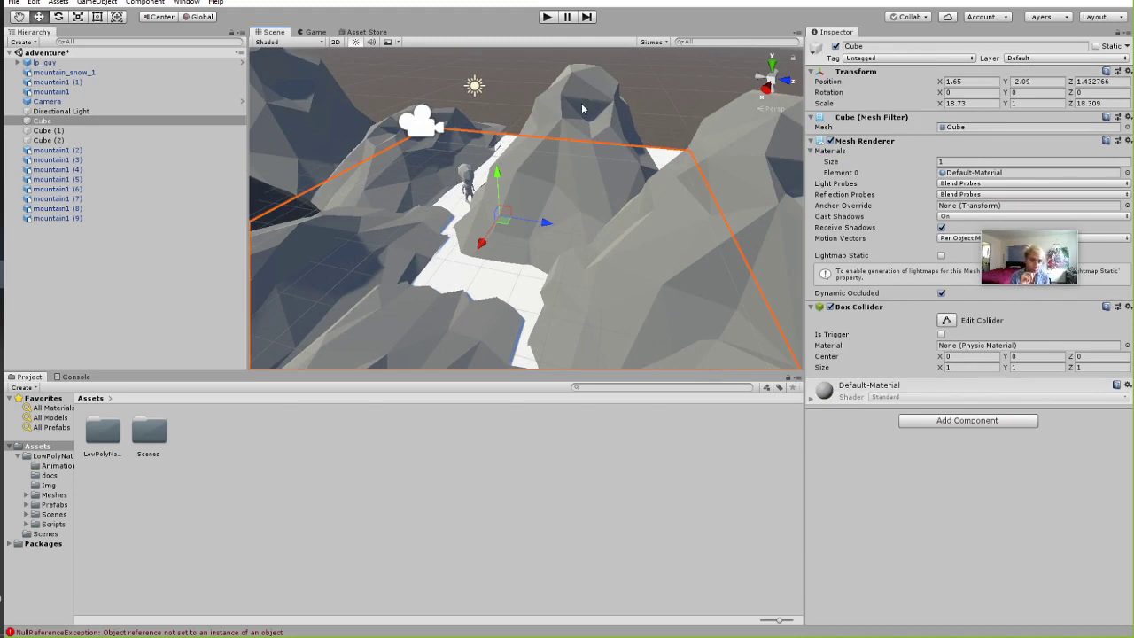
{"action": "left_click", "coordinate": [581, 107]}
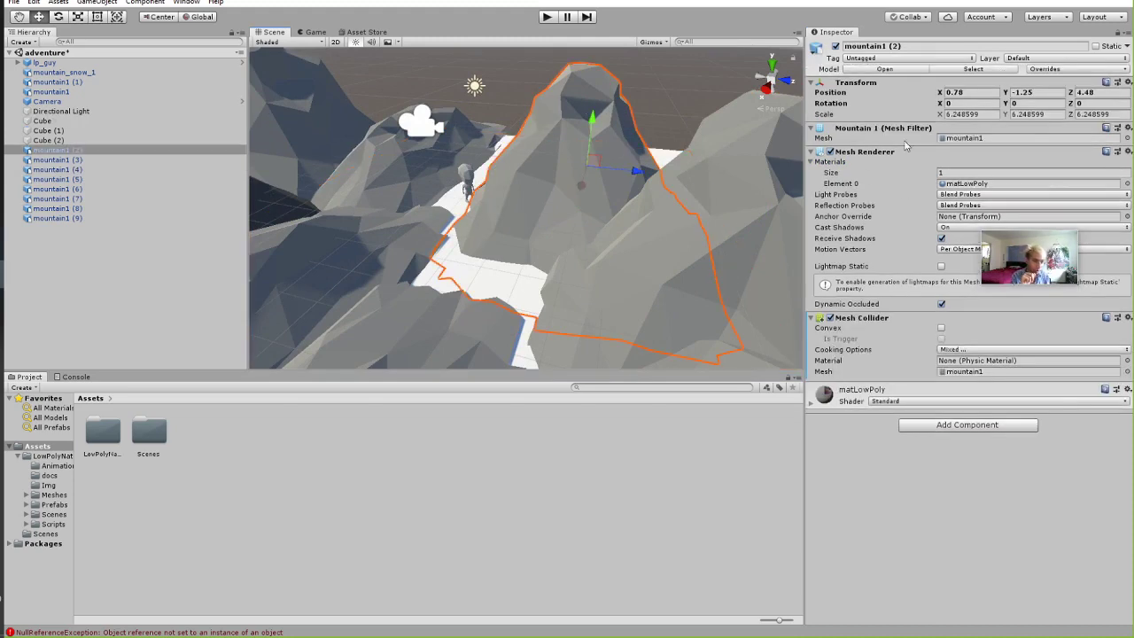
{"action": "left_click", "coordinate": [812, 164]}
{"action": "left_click", "coordinate": [812, 163]}
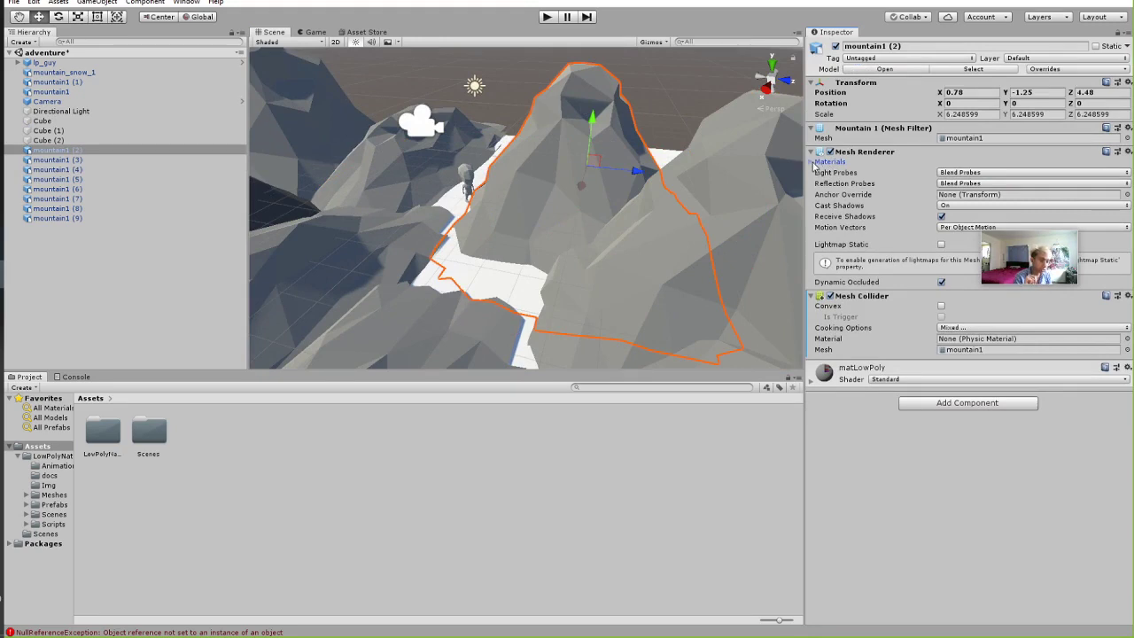
{"action": "left_click", "coordinate": [814, 164]}
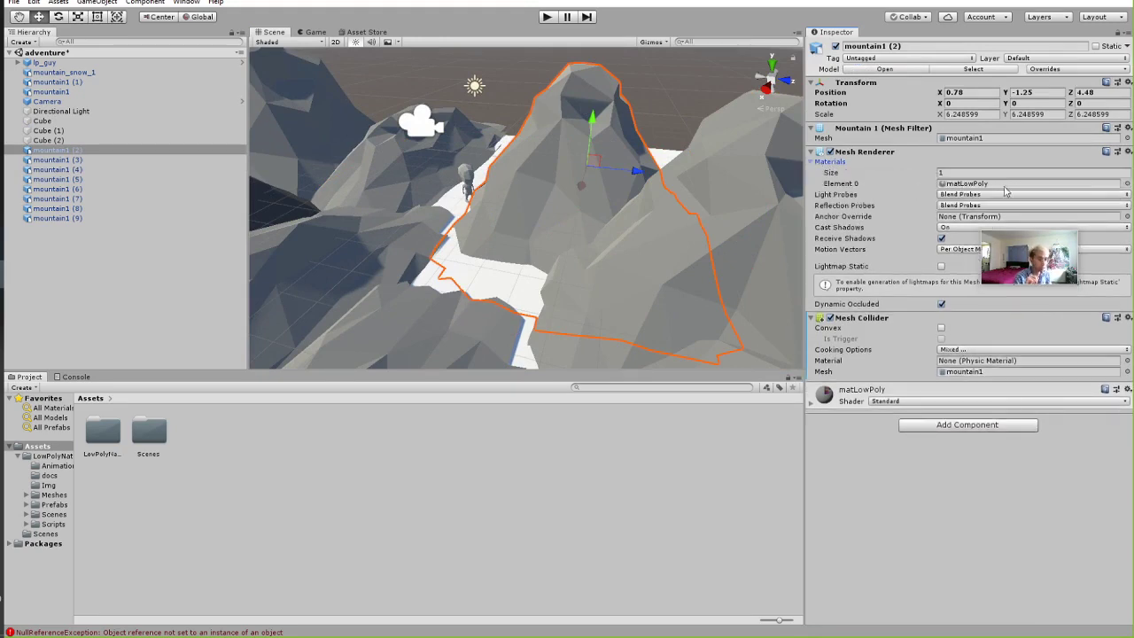
{"action": "left_click", "coordinate": [444, 206]}
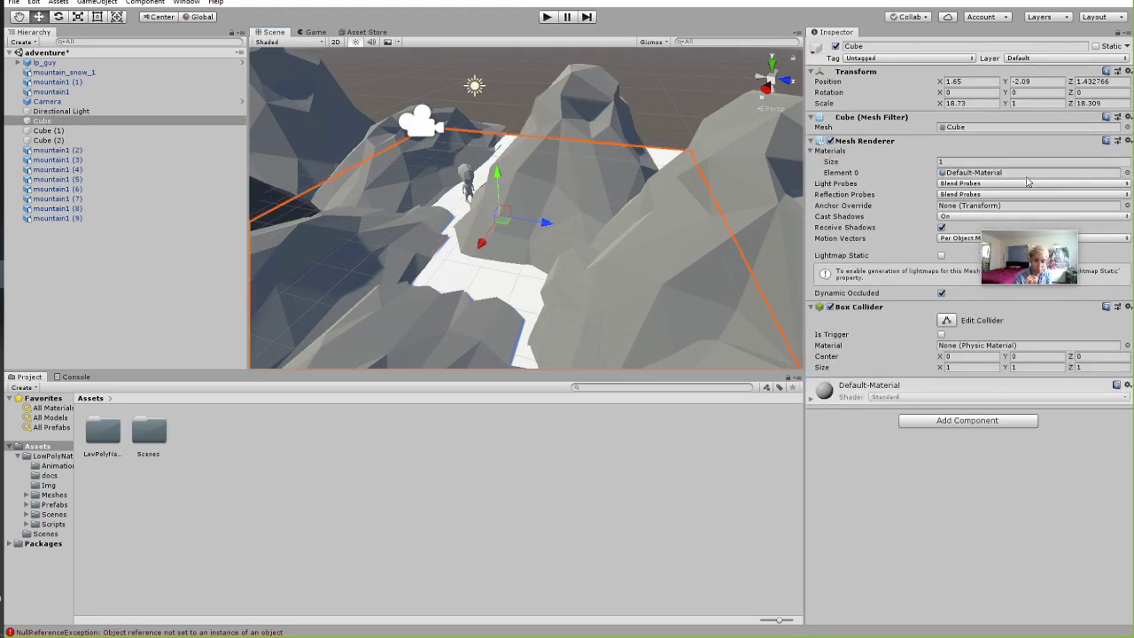
Look over mountain_snow_1 and the path, then open the ground Cube's Default-Material.
{"action": "right_click_drag", "start_coordinate": [558, 215], "coordinate": [455, 178]}
{"action": "left_click", "coordinate": [497, 130]}
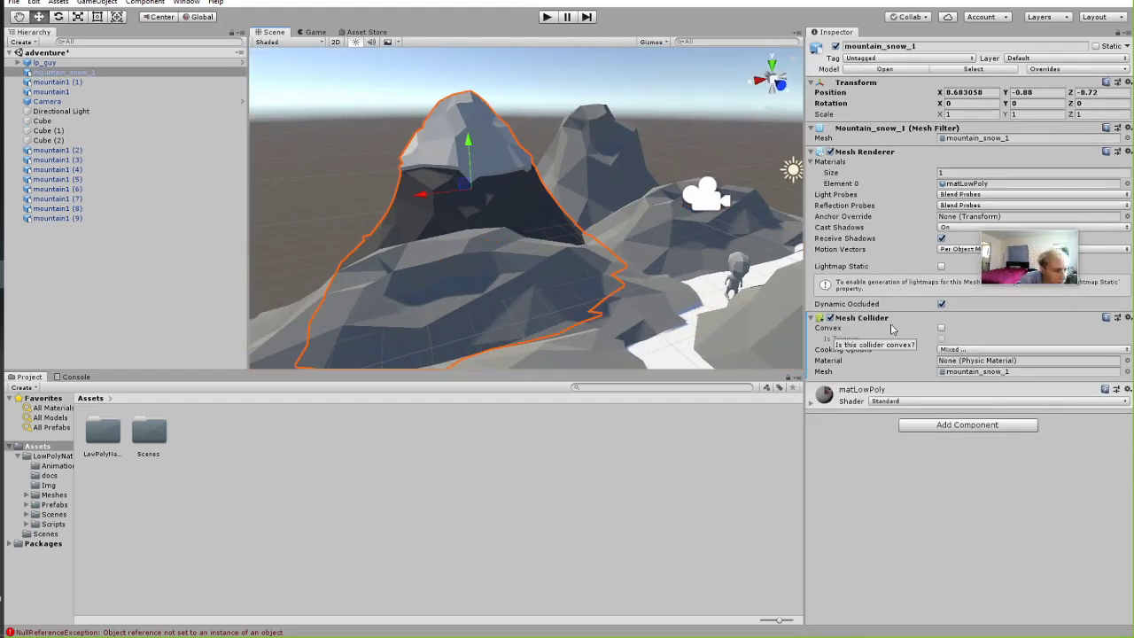
{"action": "right_click_drag", "start_coordinate": [671, 139], "coordinate": [892, 164]}
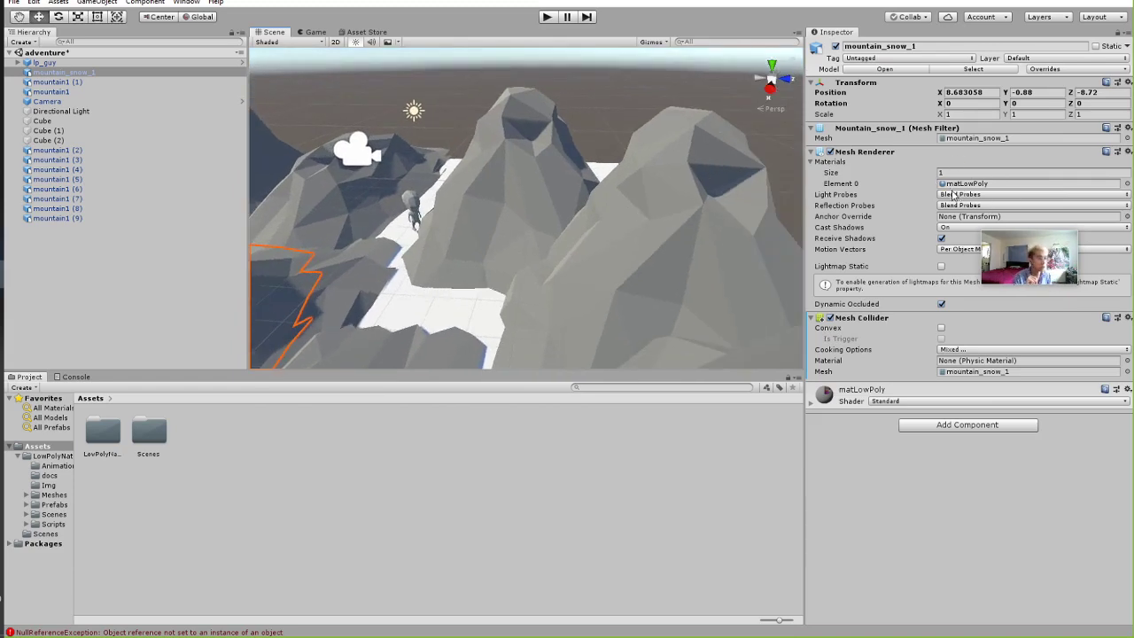
{"action": "right_click_drag", "start_coordinate": [949, 203], "coordinate": [986, 211]}
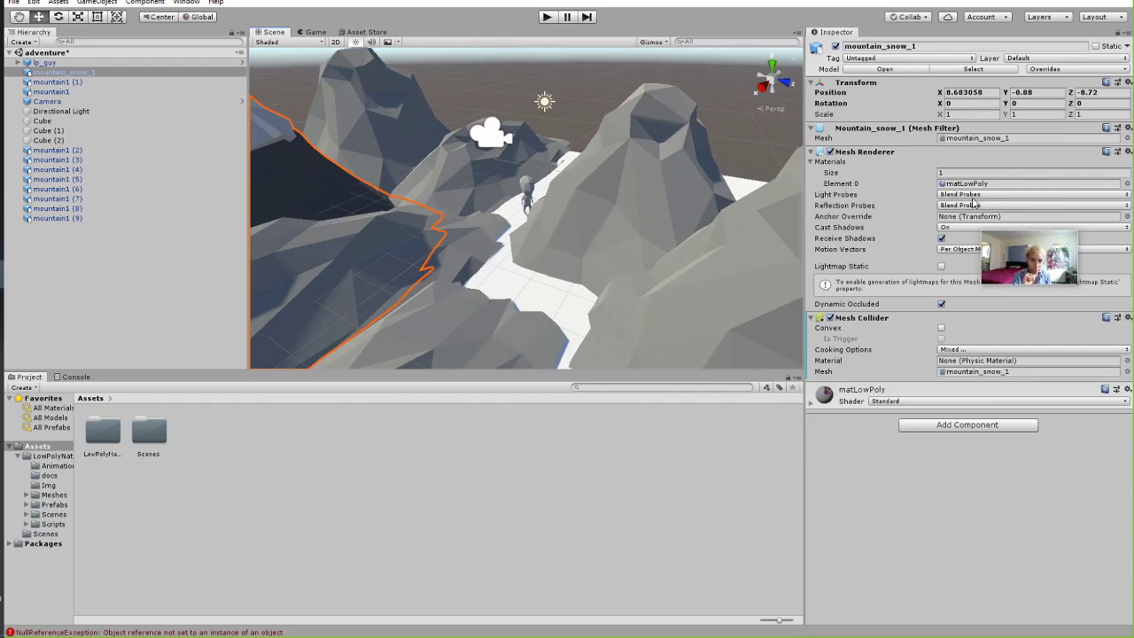
{"action": "right_click_drag", "start_coordinate": [762, 199], "coordinate": [346, 191]}
{"action": "right_click_drag", "start_coordinate": [297, 135], "coordinate": [372, 114]}
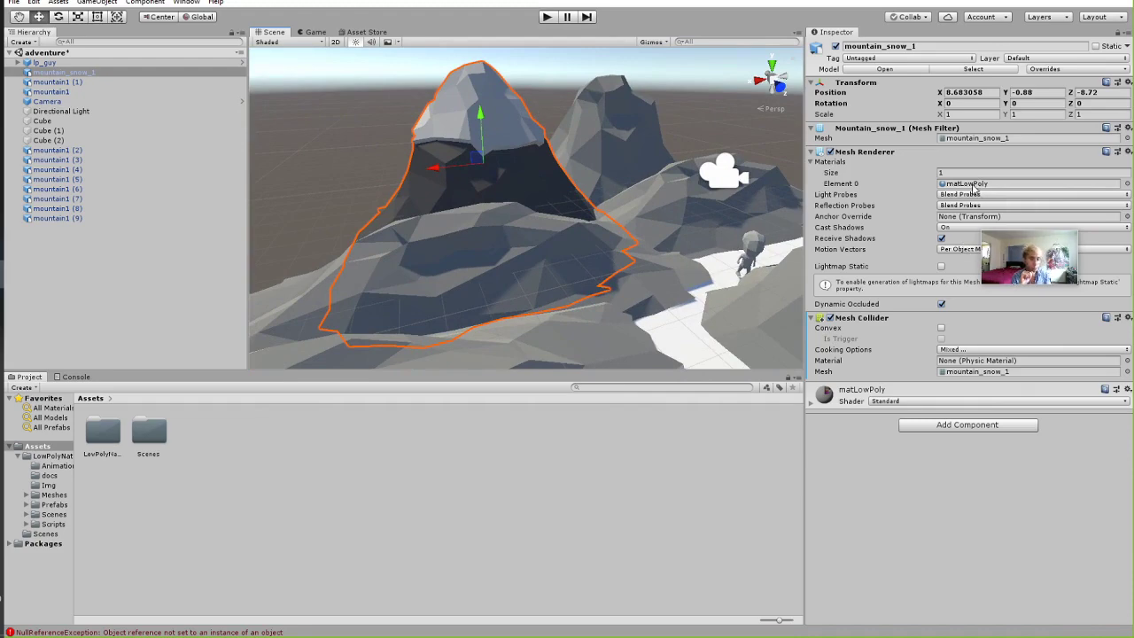
{"action": "right_click_drag", "start_coordinate": [646, 194], "coordinate": [701, 205]}
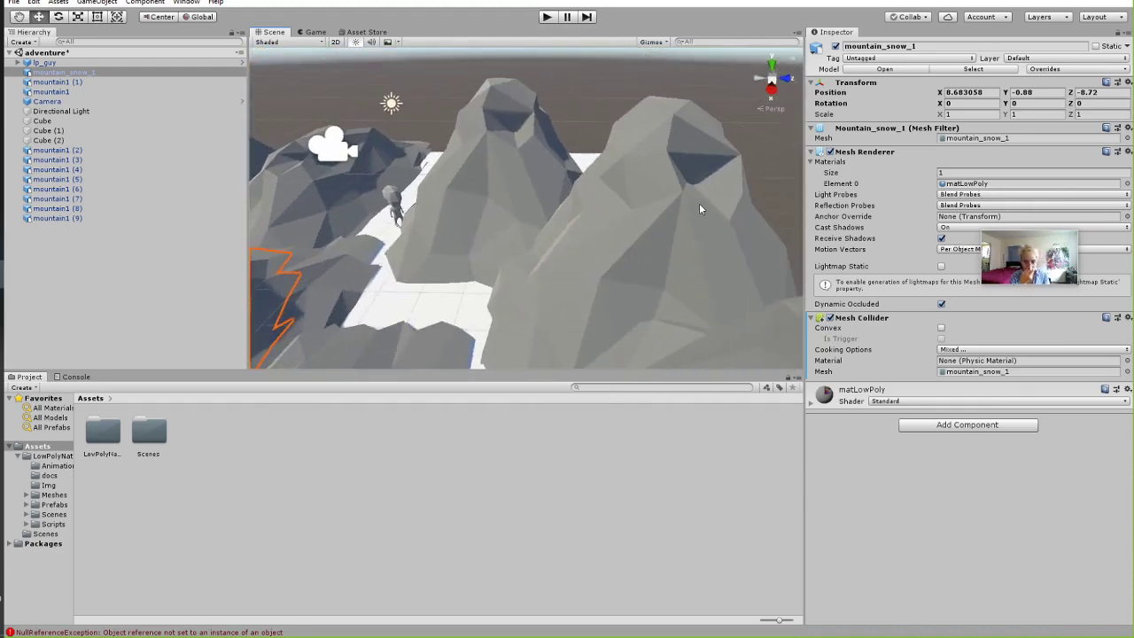
{"action": "left_click", "coordinate": [448, 311]}
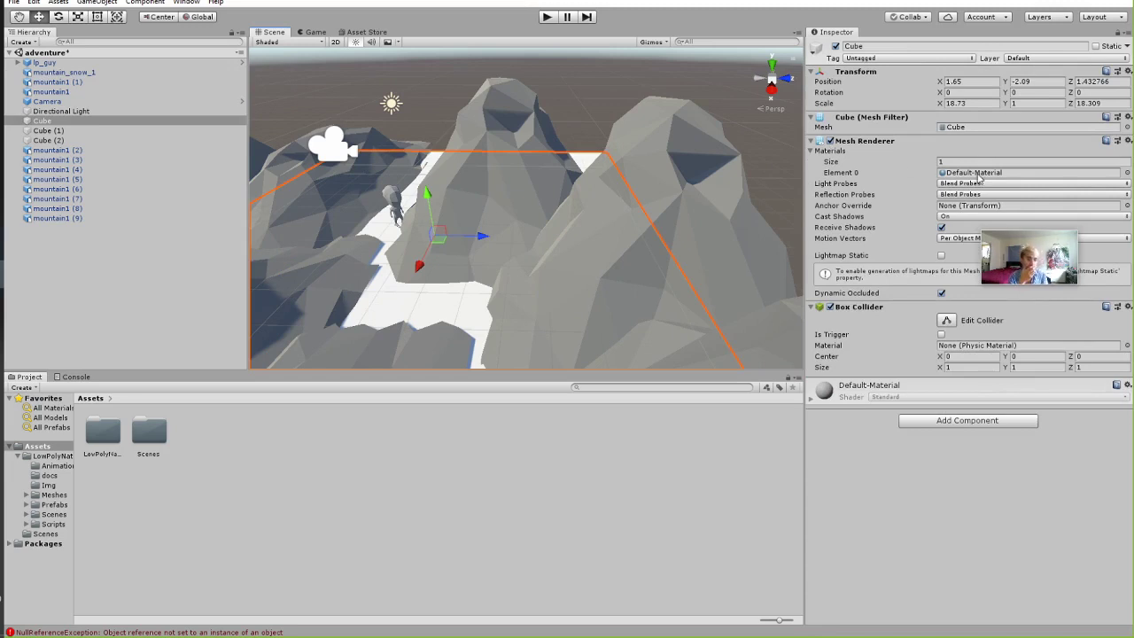
{"action": "double_click", "coordinate": [974, 173]}
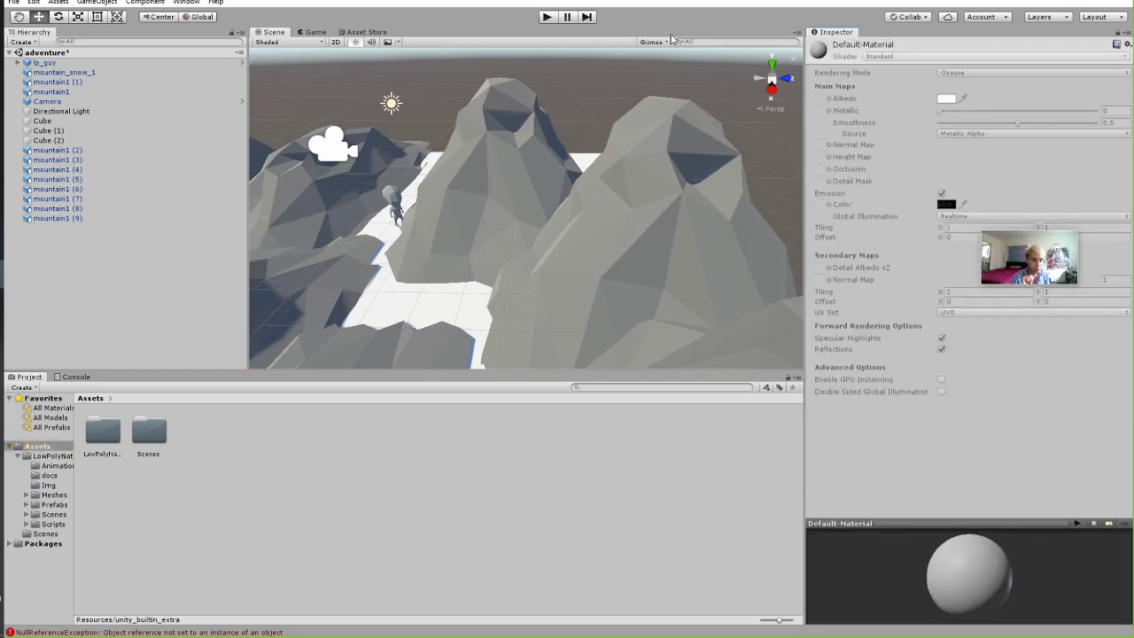
Open matLowPoly from mountain1 (2), then select mountain1 (4) and go back to Assets.
{"action": "left_click", "coordinate": [556, 228]}
{"action": "left_click", "coordinate": [477, 170]}
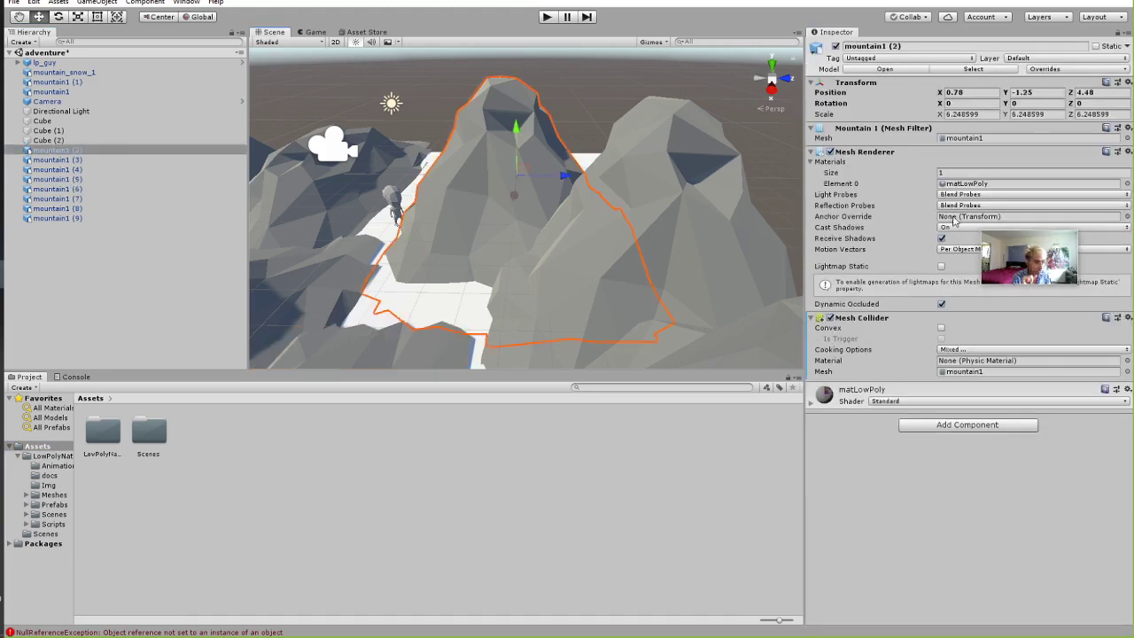
{"action": "double_click", "coordinate": [972, 185]}
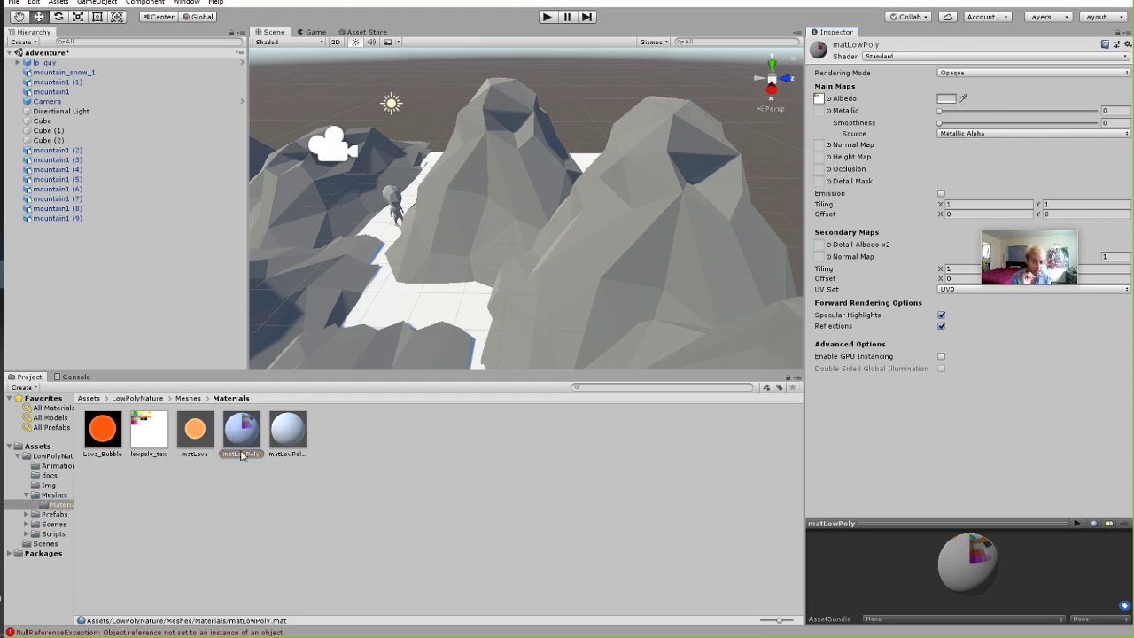
{"action": "left_click", "coordinate": [678, 233]}
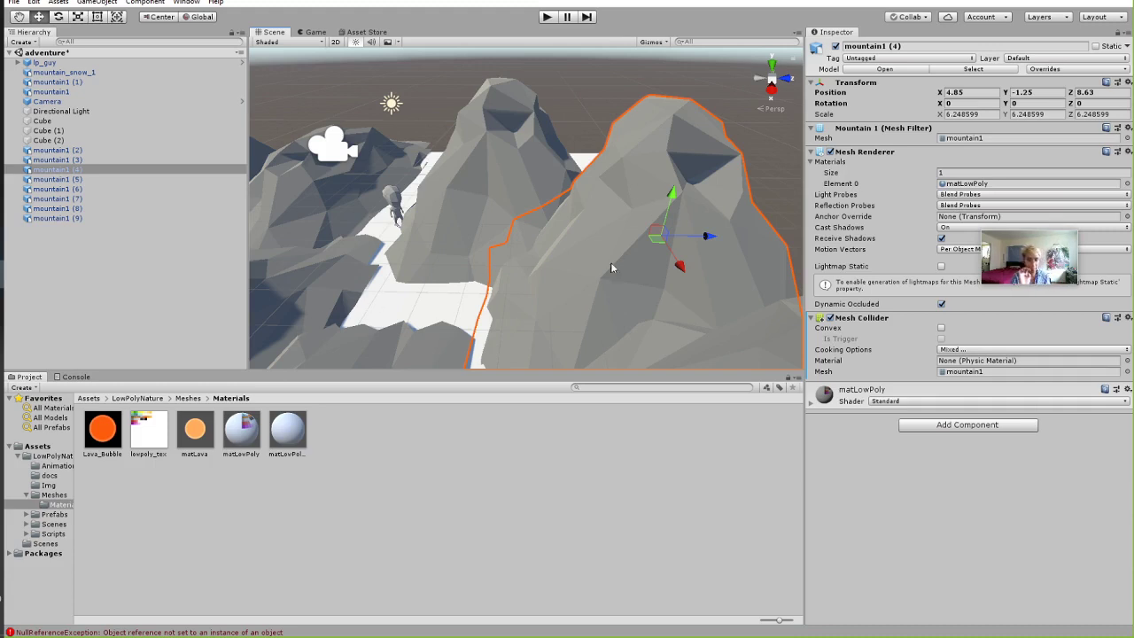
{"action": "left_click", "coordinate": [93, 399]}
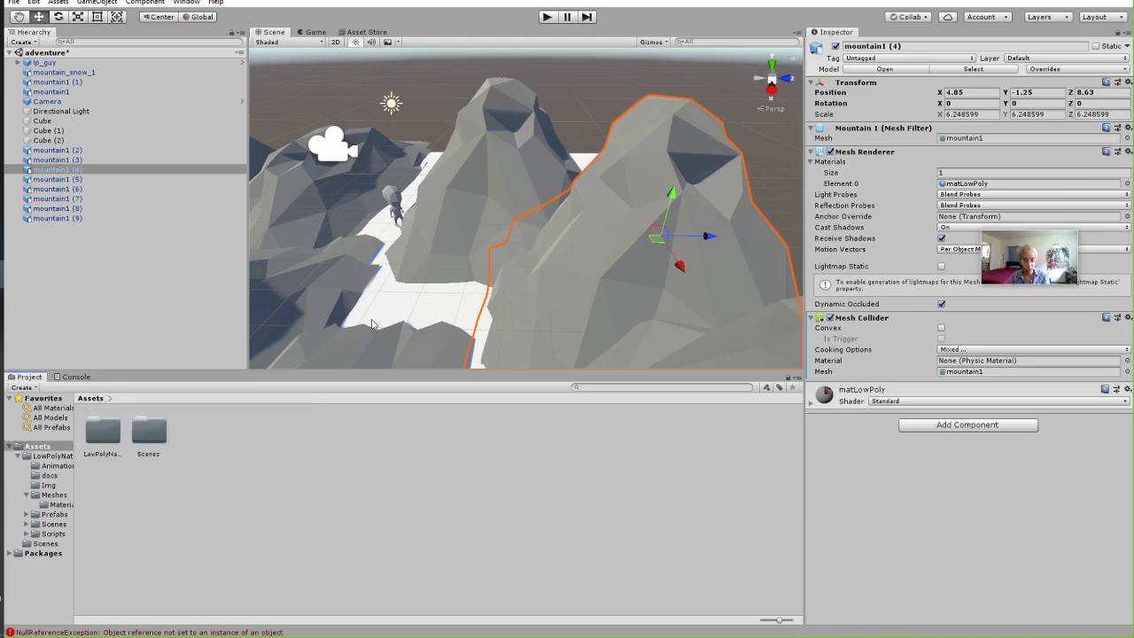
Create a new Standard material in the top-level Assets folder named MarsRed.
{"action": "right_click", "coordinate": [231, 443]}
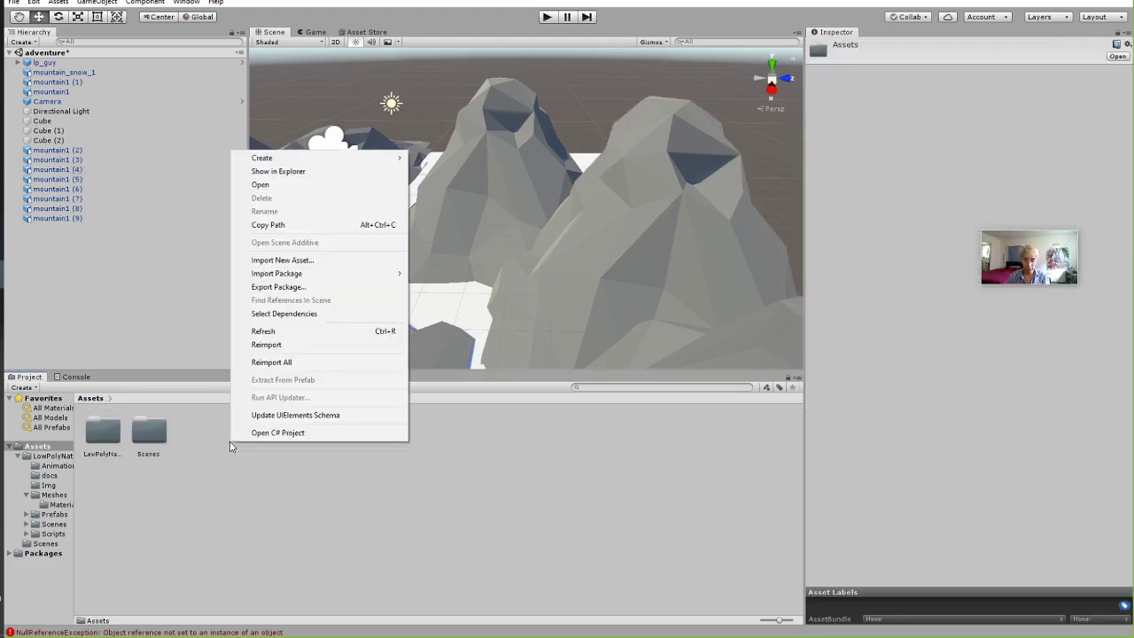
{"action": "left_click", "coordinate": [230, 445]}
{"action": "right_click", "coordinate": [212, 484]}
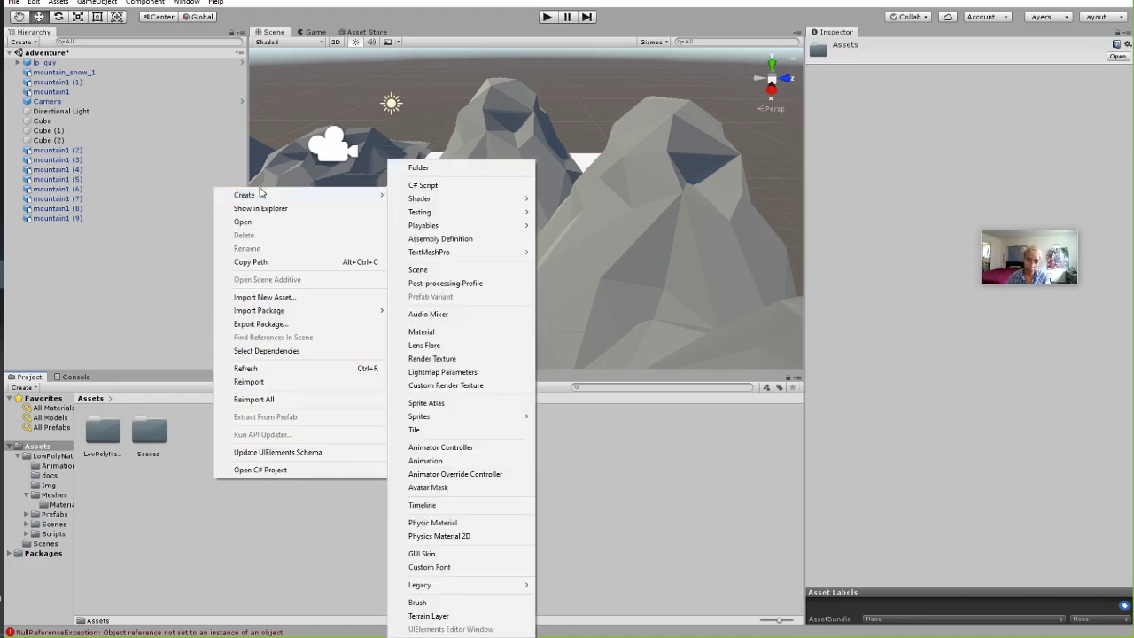
{"action": "mouse_move", "coordinate": [363, 195]}
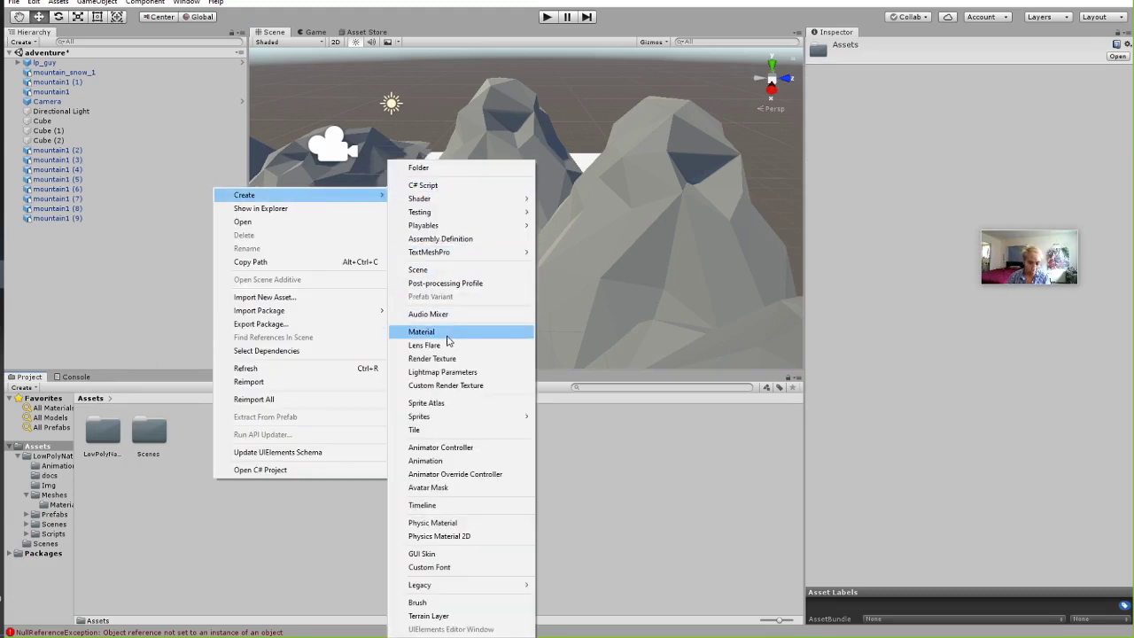
{"action": "left_click", "coordinate": [457, 330]}
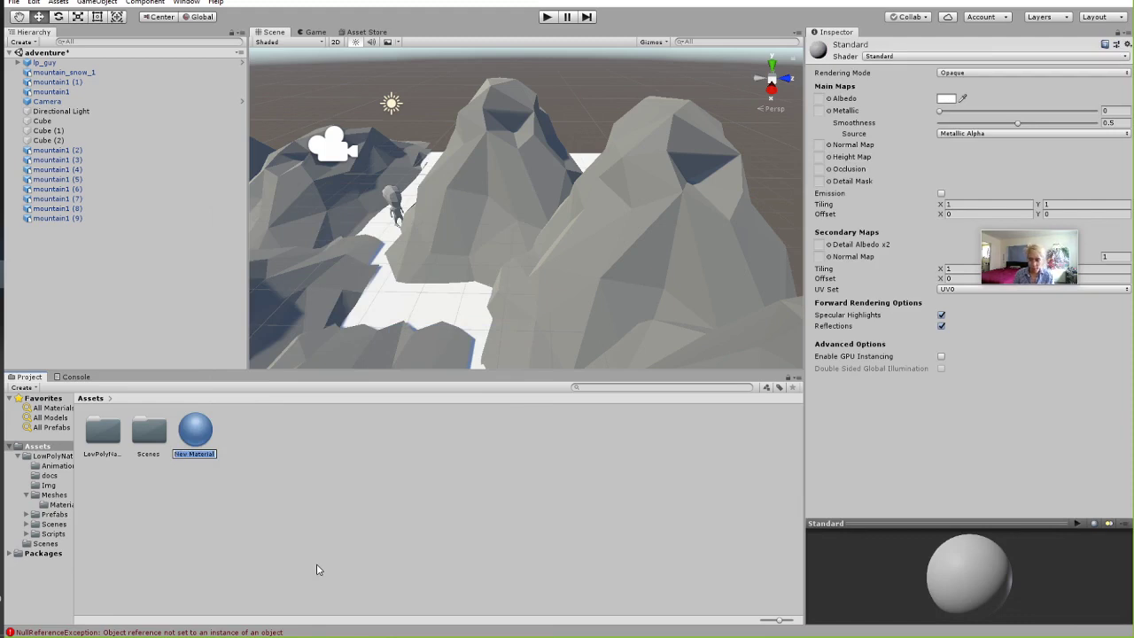
{"action": "type", "text": "Mard"}
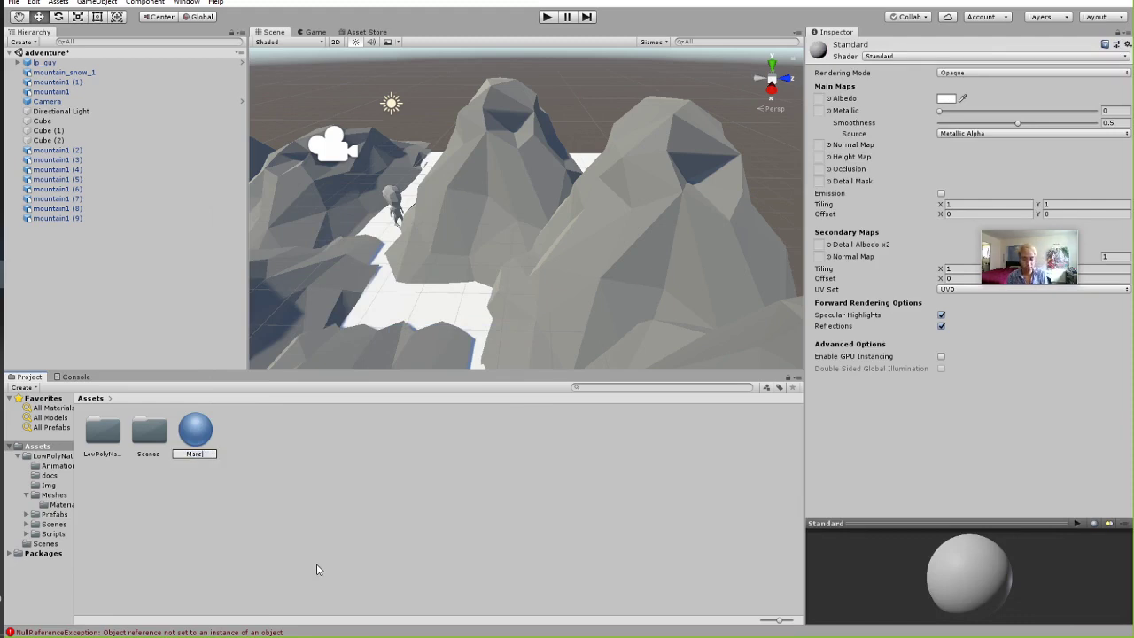
{"action": "type", "text": "Red"}
{"action": "key", "text": "Return"}
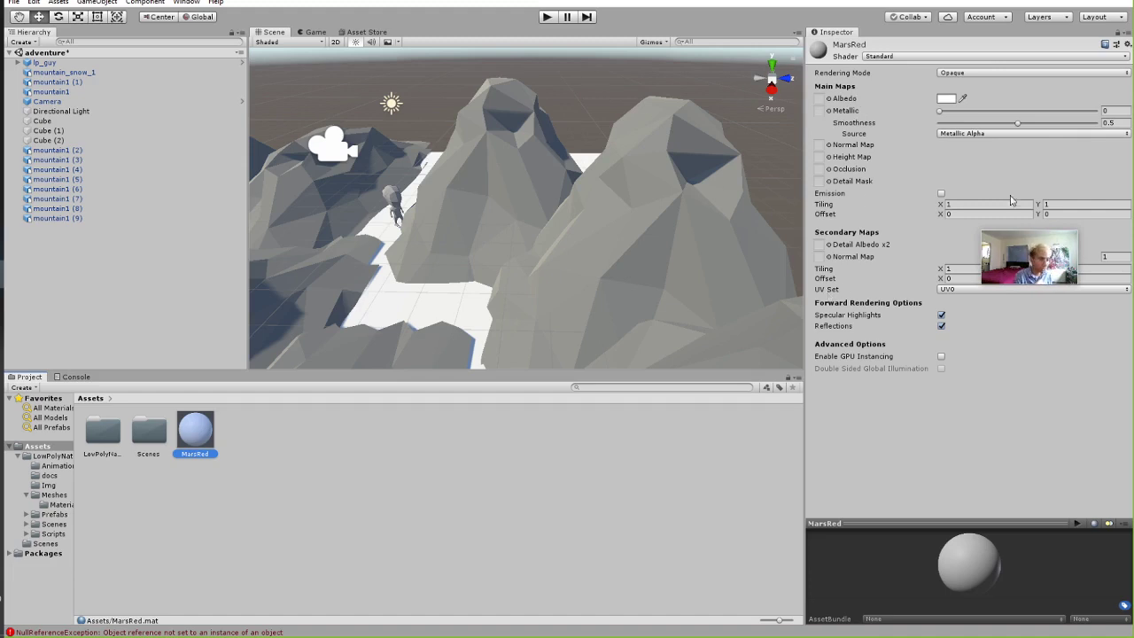
Give MarsRed's Albedo a deep dark red colour from the colour picker.
{"action": "left_click", "coordinate": [946, 101]}
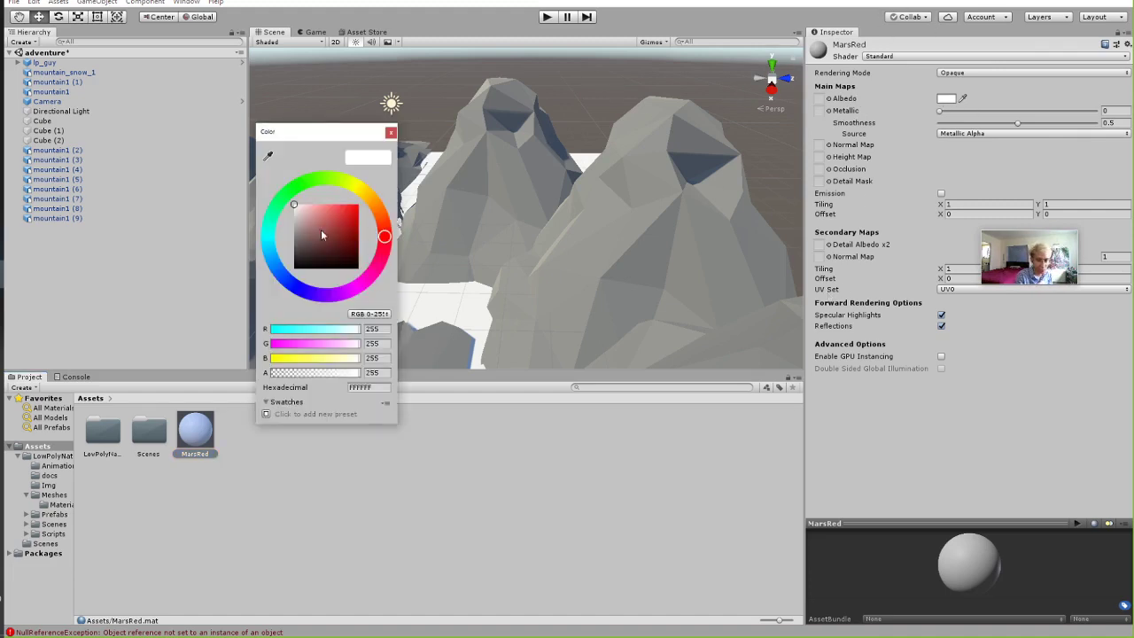
{"action": "mouse_move", "coordinate": [316, 211]}
{"action": "left_mouse_down"}
{"action": "mouse_move", "coordinate": [335, 230]}
{"action": "mouse_move", "coordinate": [314, 253]}
{"action": "mouse_move", "coordinate": [347, 229]}
{"action": "mouse_move", "coordinate": [384, 239]}
{"action": "mouse_move", "coordinate": [384, 221]}
{"action": "mouse_move", "coordinate": [335, 240]}
{"action": "mouse_move", "coordinate": [386, 225]}
{"action": "mouse_move", "coordinate": [387, 235]}
{"action": "left_mouse_up"}
{"action": "left_click", "coordinate": [391, 132]}
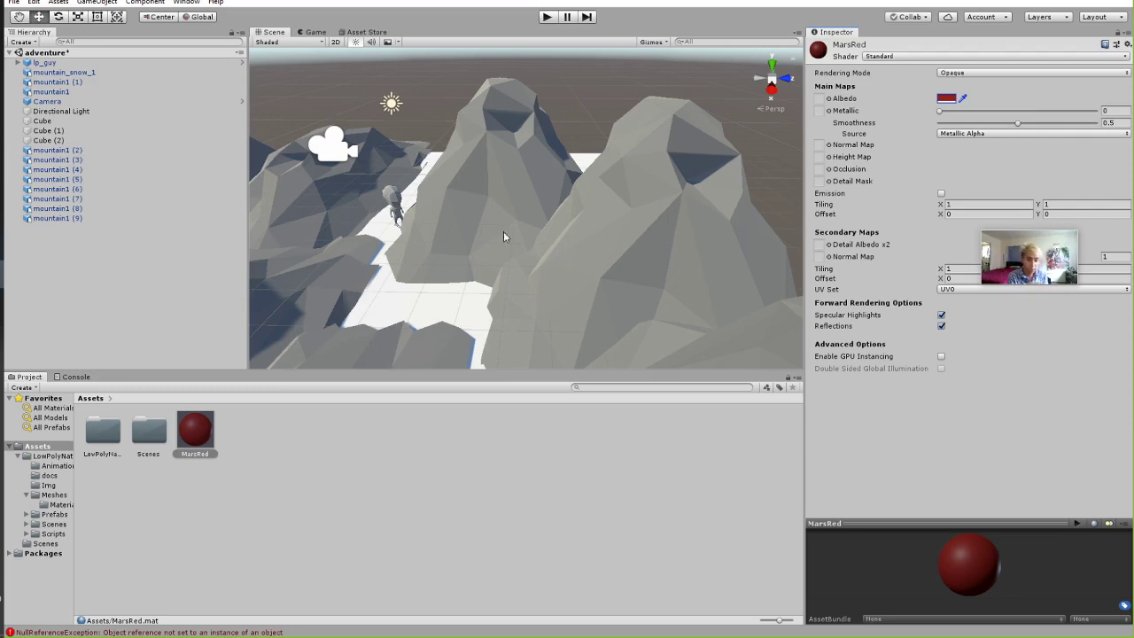
{"action": "left_click", "coordinate": [425, 314]}
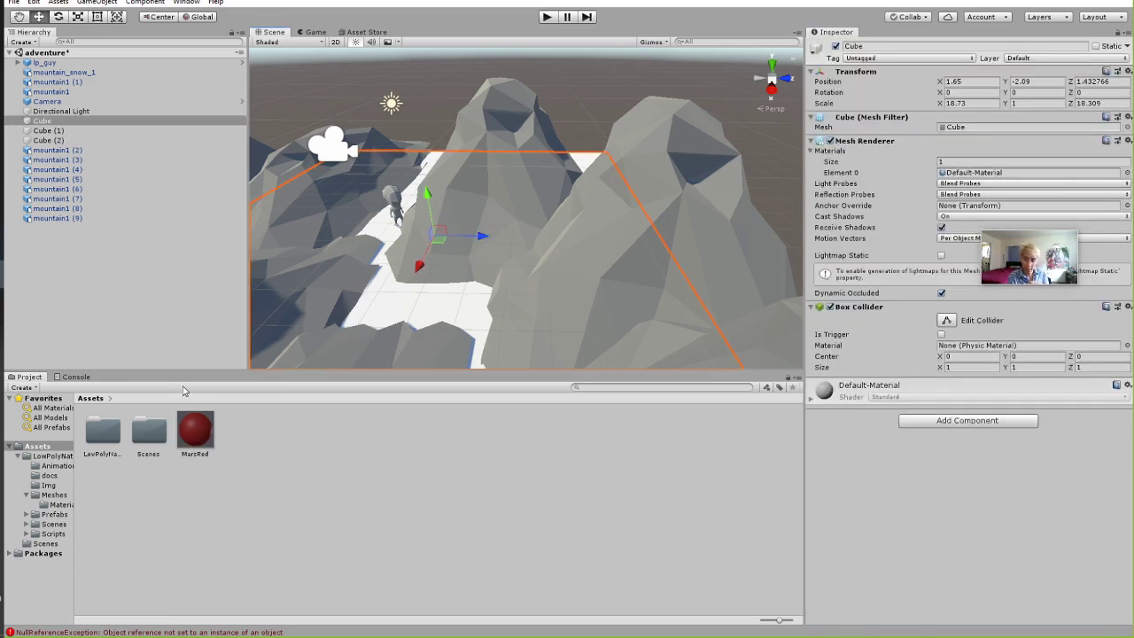
Drag MarsRed onto the floor cube's Element 0 slot and the first grey mountains.
{"action": "left_click_drag", "start_coordinate": [198, 433], "coordinate": [982, 180]}
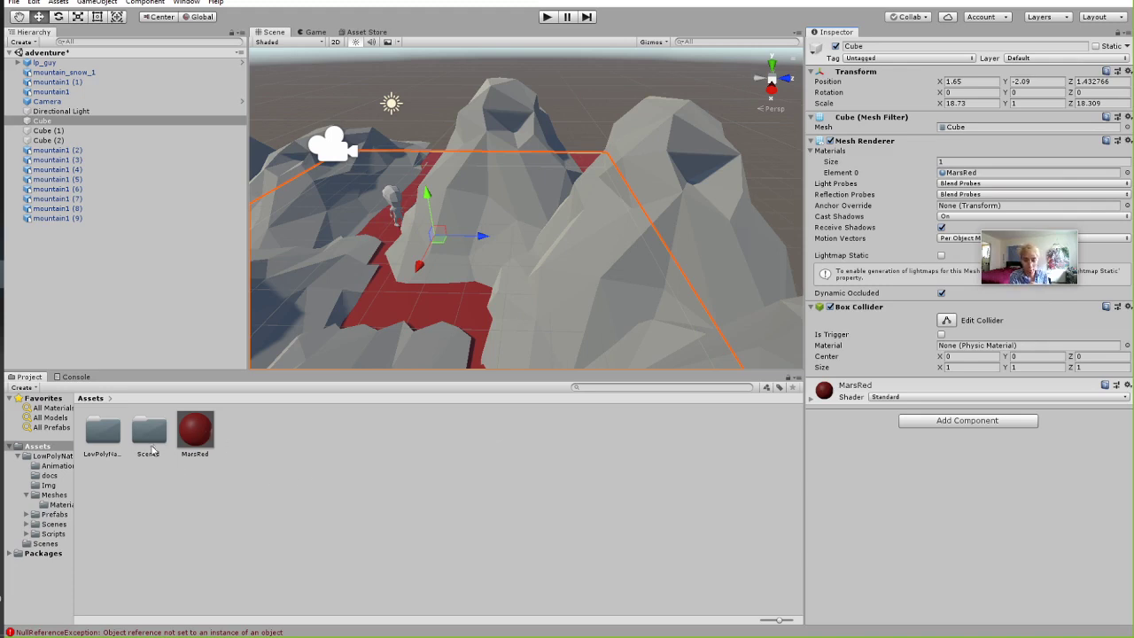
{"action": "left_click_drag", "start_coordinate": [201, 431], "coordinate": [498, 124]}
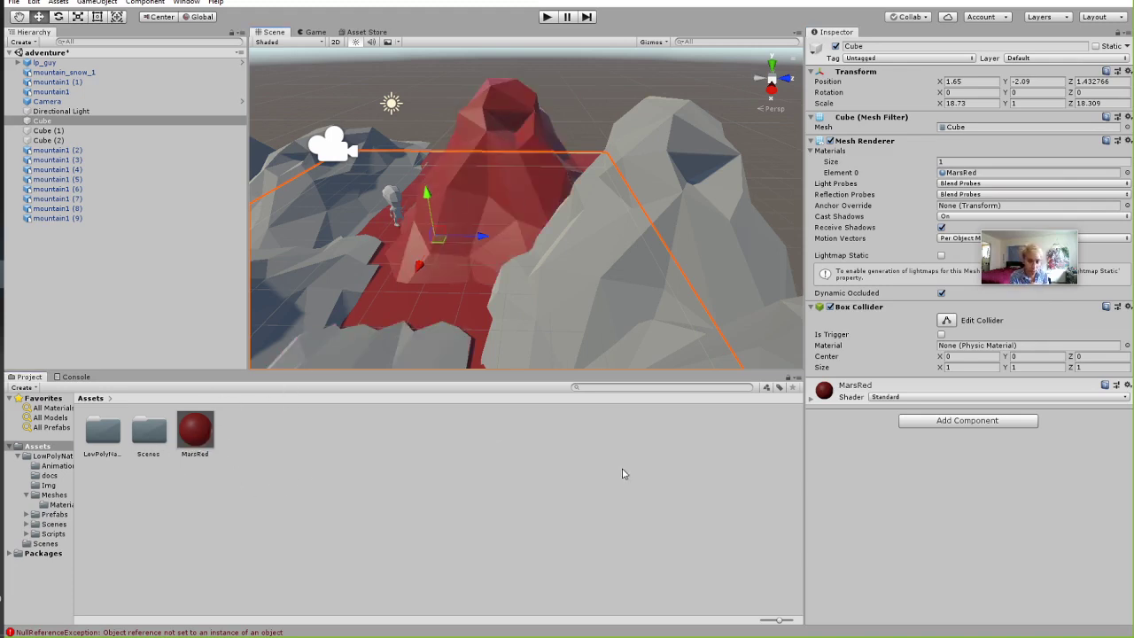
{"action": "left_click_drag", "start_coordinate": [589, 266], "coordinate": [350, 369], "text": "alt"}
{"action": "left_click_drag", "start_coordinate": [439, 255], "coordinate": [450, 340], "text": "alt"}
{"action": "left_click_drag", "start_coordinate": [195, 430], "coordinate": [463, 206]}
{"action": "left_click_drag", "start_coordinate": [199, 436], "coordinate": [621, 167]}
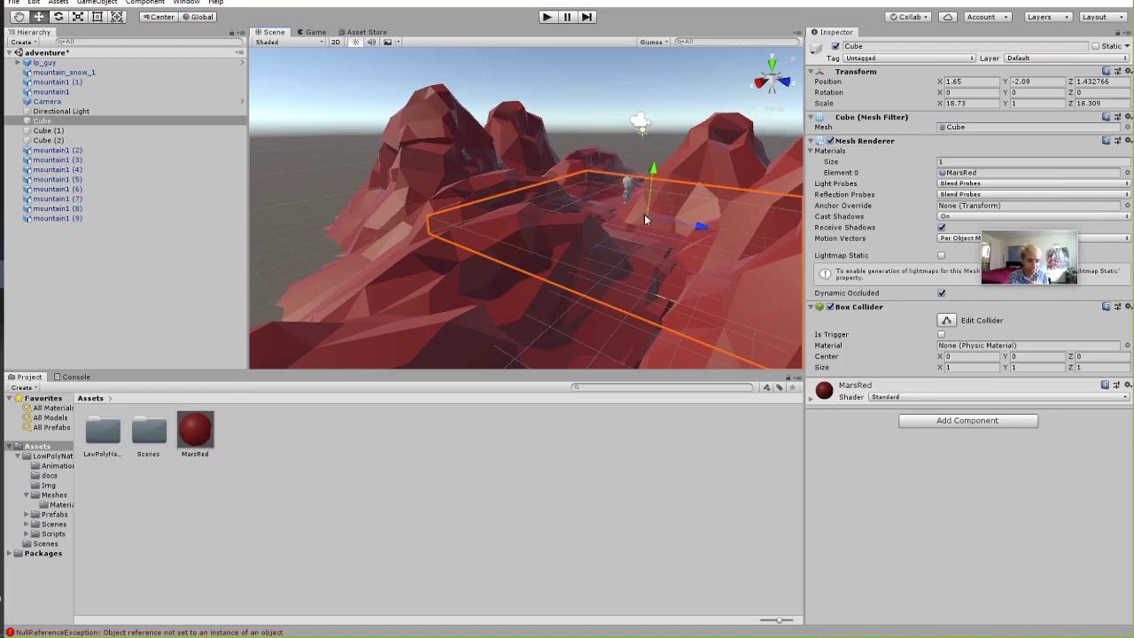
Turn the remaining grey mountains red with MarsRed and inspect the red landscape.
{"action": "left_click_drag", "start_coordinate": [645, 217], "coordinate": [664, 292], "text": "alt"}
{"action": "middle_click_drag", "start_coordinate": [664, 292], "coordinate": [668, 213]}
{"action": "left_click_drag", "start_coordinate": [668, 213], "coordinate": [620, 200], "text": "alt"}
{"action": "left_click_drag", "start_coordinate": [196, 430], "coordinate": [633, 278]}
{"action": "left_click_drag", "start_coordinate": [186, 431], "coordinate": [576, 342]}
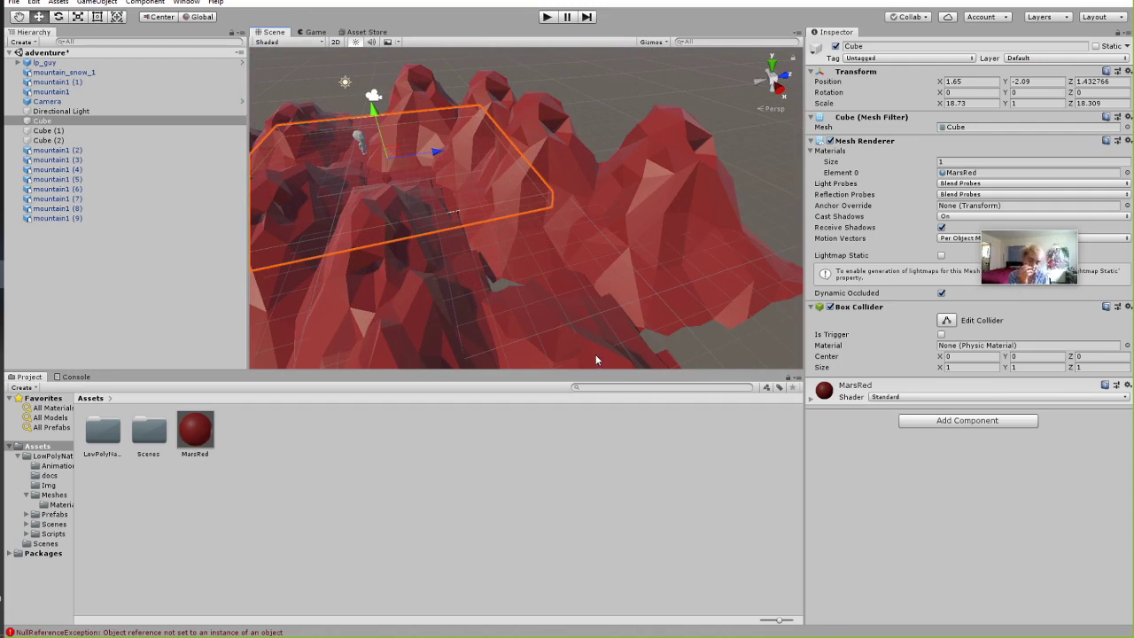
{"action": "left_click_drag", "start_coordinate": [610, 265], "coordinate": [582, 256], "text": "alt"}
{"action": "scroll", "coordinate": [591, 268], "scroll_direction": "up", "scroll_amount": 2}
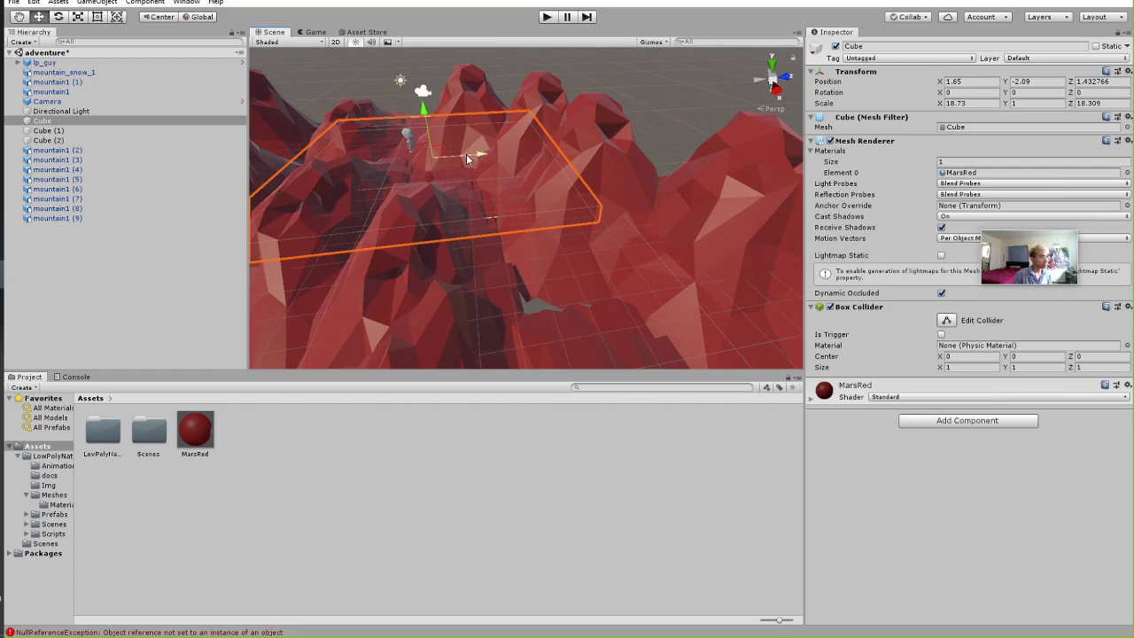
{"action": "left_click", "coordinate": [542, 450]}
{"action": "left_click_drag", "start_coordinate": [521, 178], "coordinate": [725, 341], "text": "alt"}
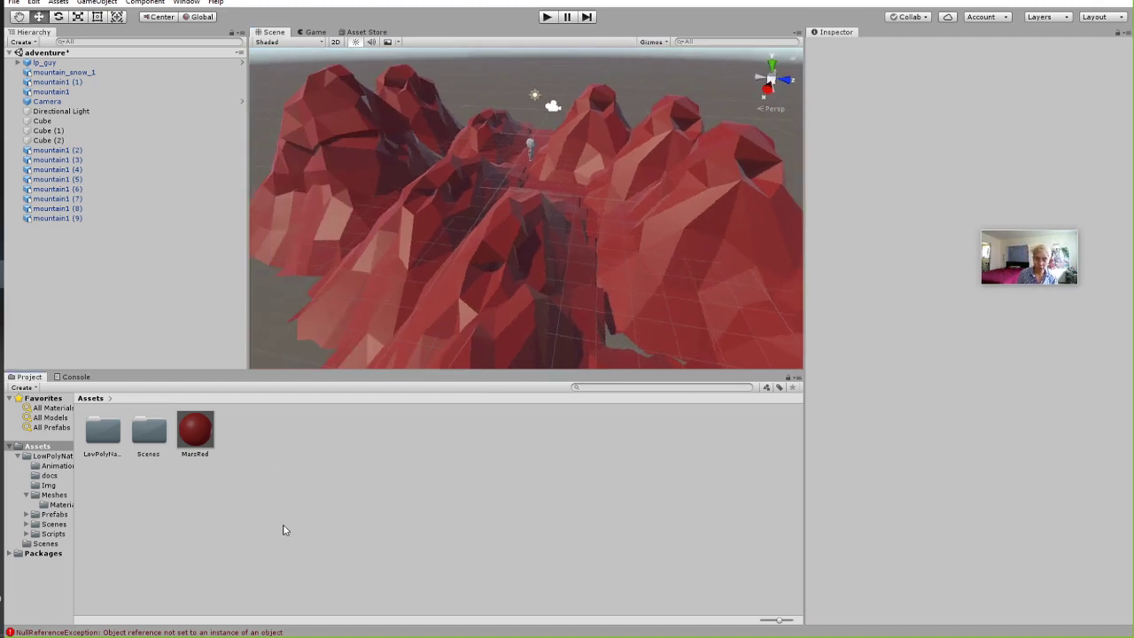
Create a new Standard material in Assets named MarsRed2.
{"action": "right_click", "coordinate": [297, 470]}
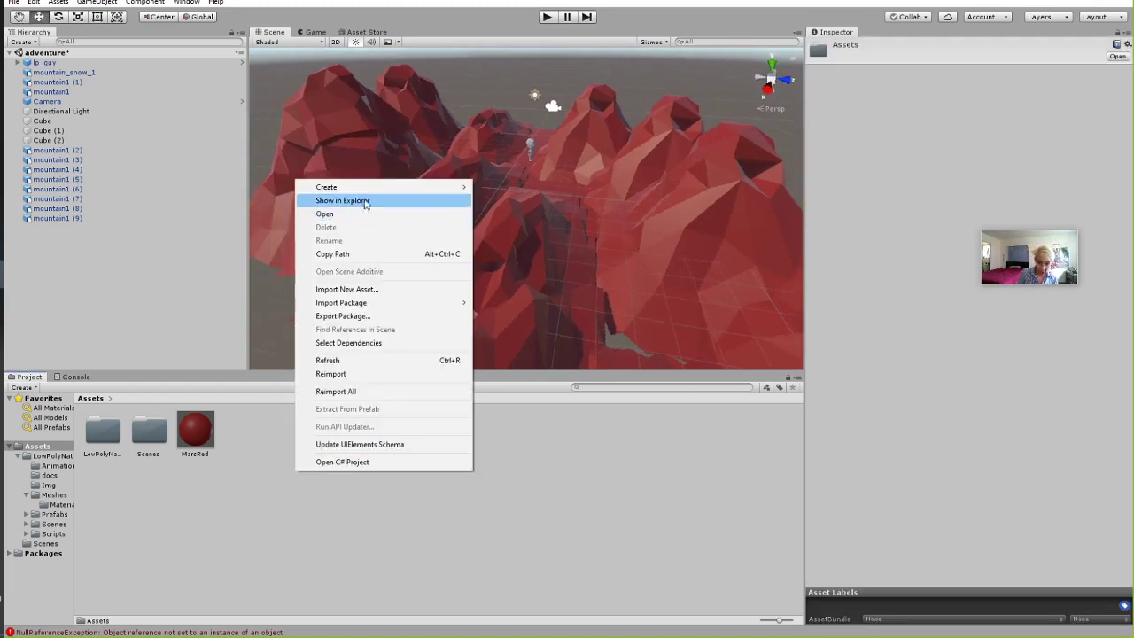
{"action": "key", "text": "Escape"}
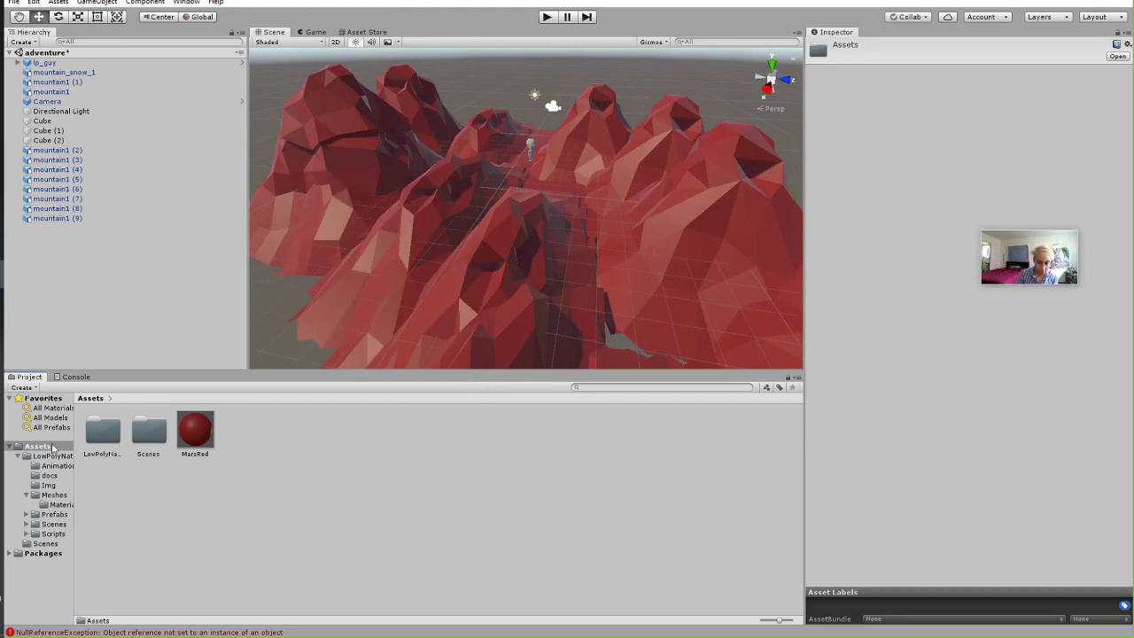
{"action": "right_click", "coordinate": [299, 467]}
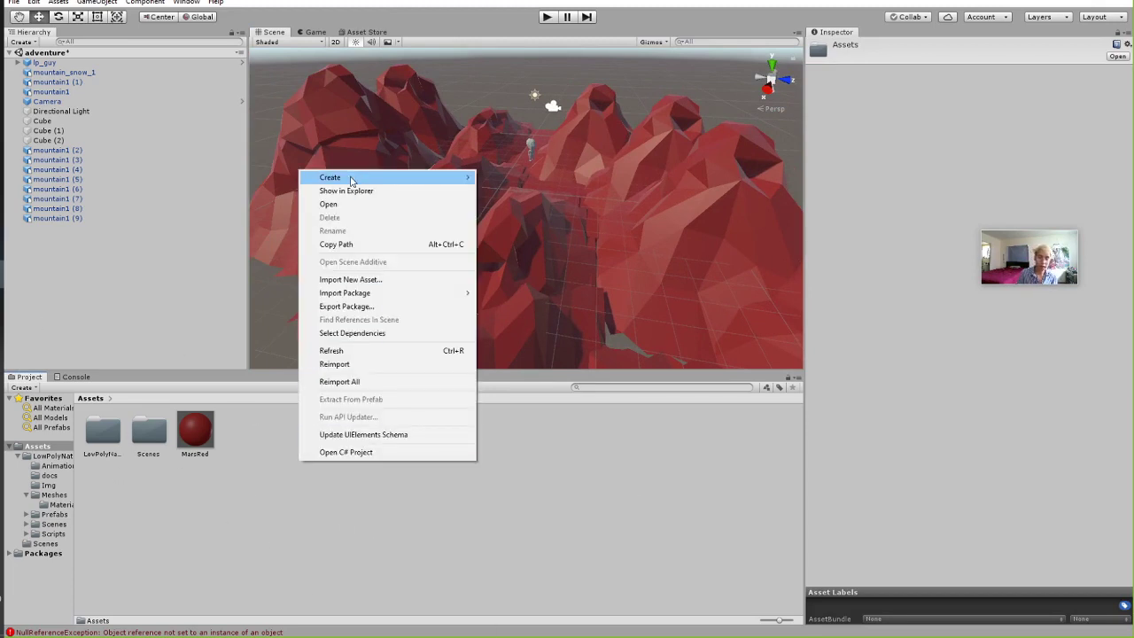
{"action": "mouse_move", "coordinate": [350, 180]}
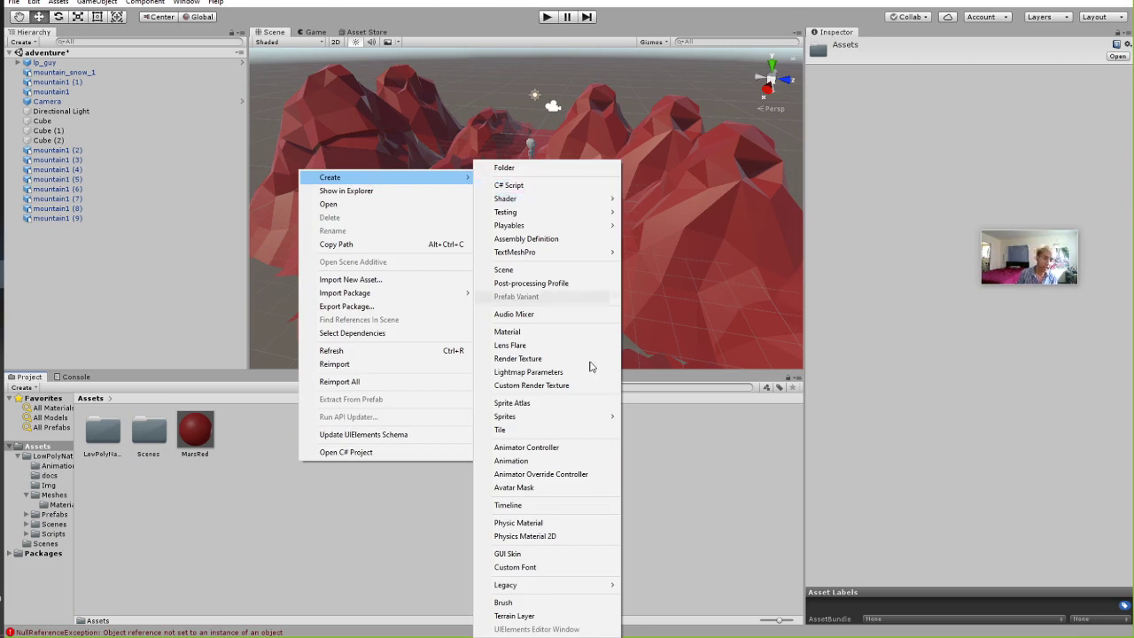
{"action": "left_click", "coordinate": [544, 333]}
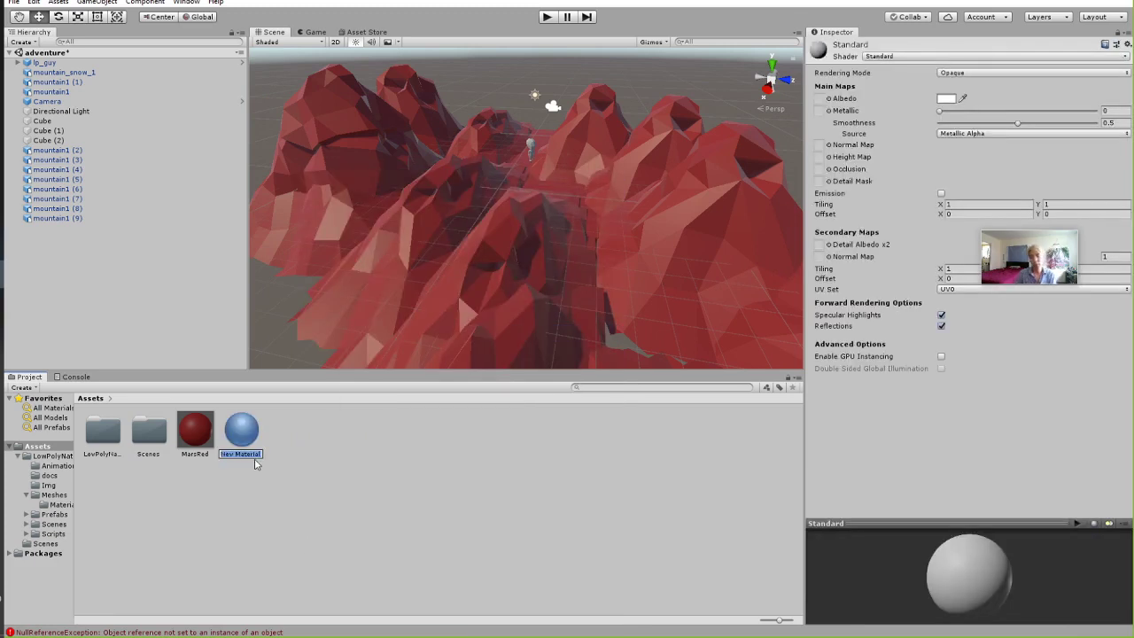
{"action": "type", "text": "Mars"}
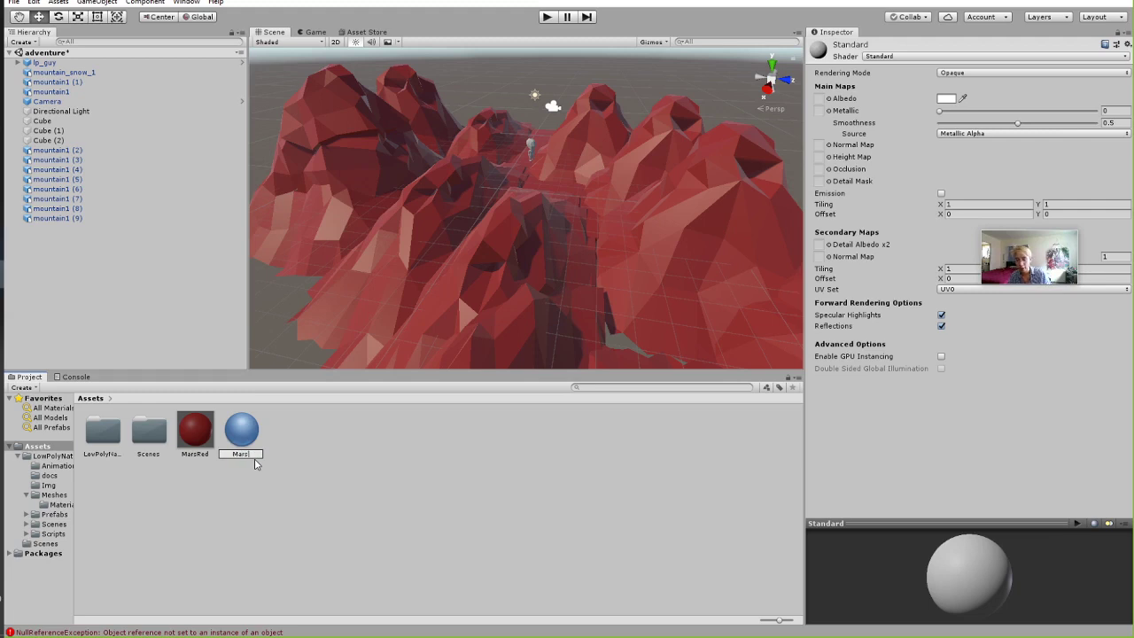
{"action": "type", "text": "Red2"}
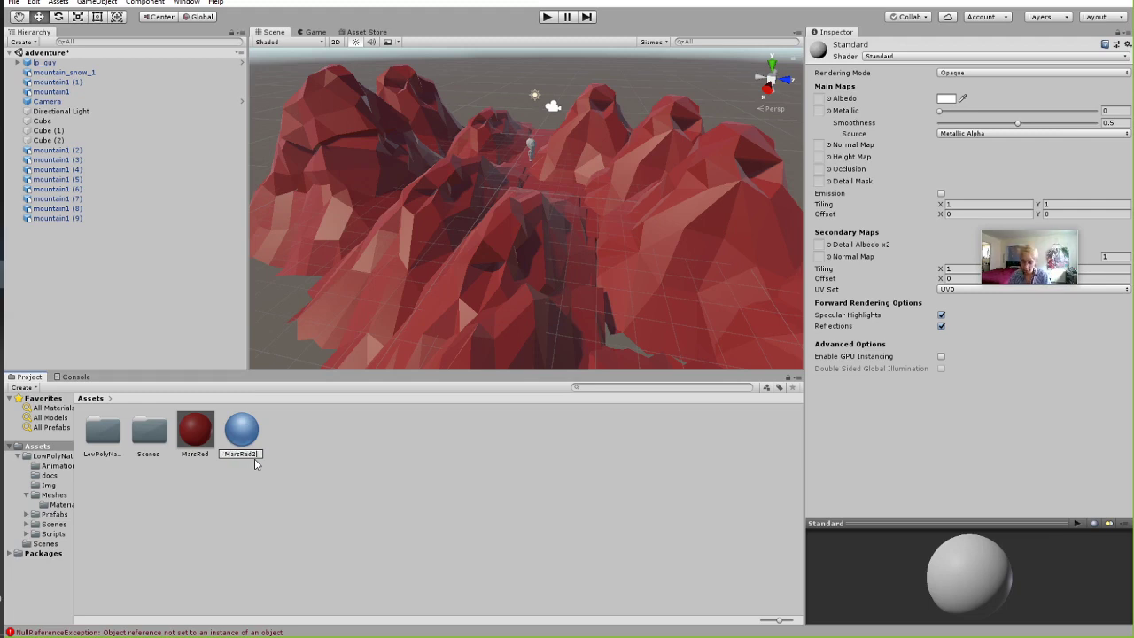
{"action": "key", "text": "Return"}
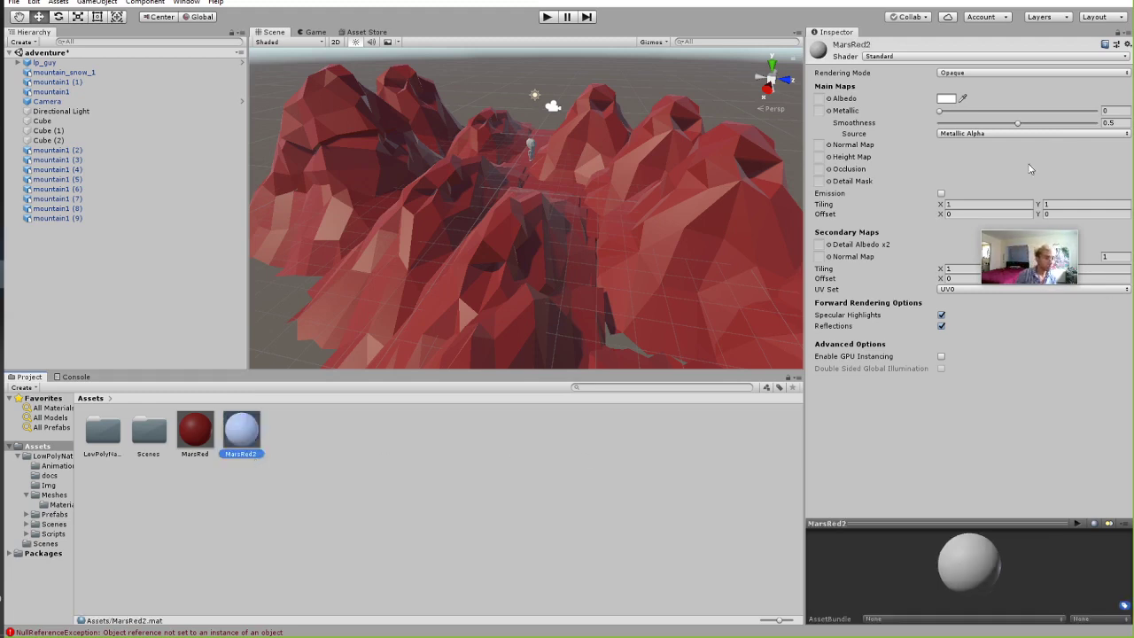
Compare with the MarsRed material's settings, then reselect MarsRed2.
{"action": "left_click", "coordinate": [195, 430]}
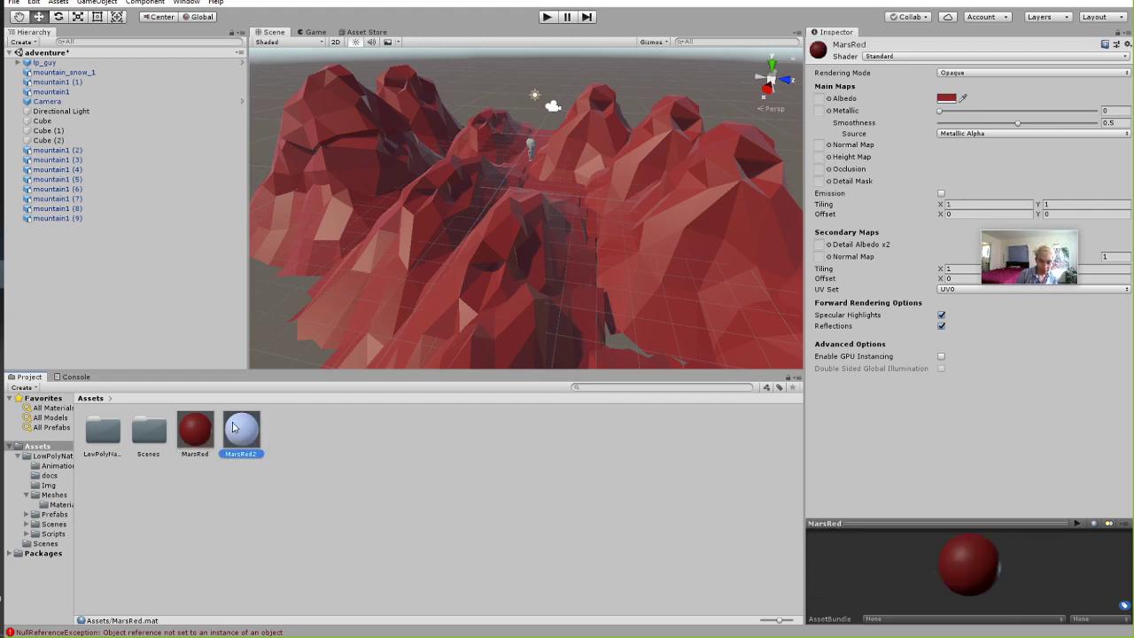
{"action": "left_click", "coordinate": [242, 431]}
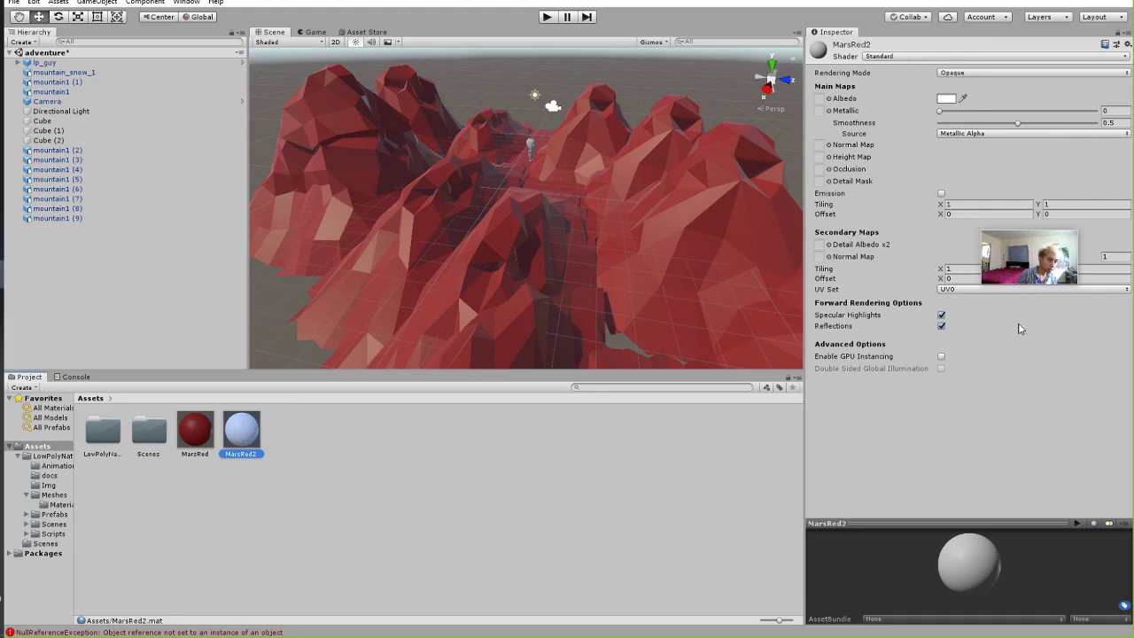
{"action": "left_click_drag", "start_coordinate": [1020, 251], "coordinate": [1018, 469]}
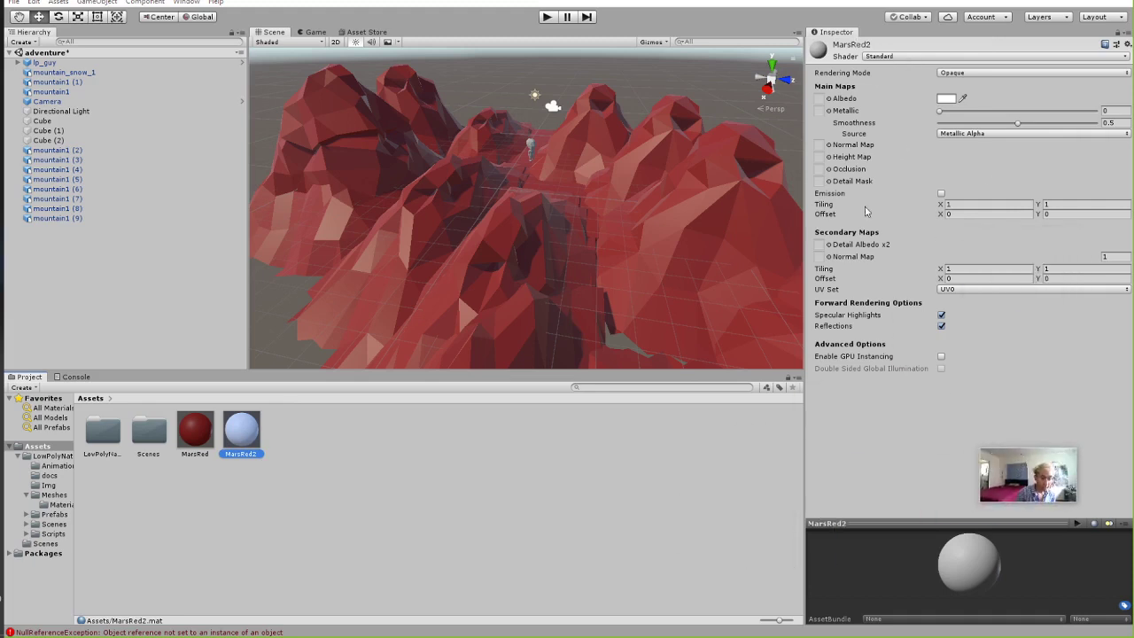
Sample a dark grey from the scene into MarsRed2's Albedo and shift its hue to red.
{"action": "left_click", "coordinate": [947, 98]}
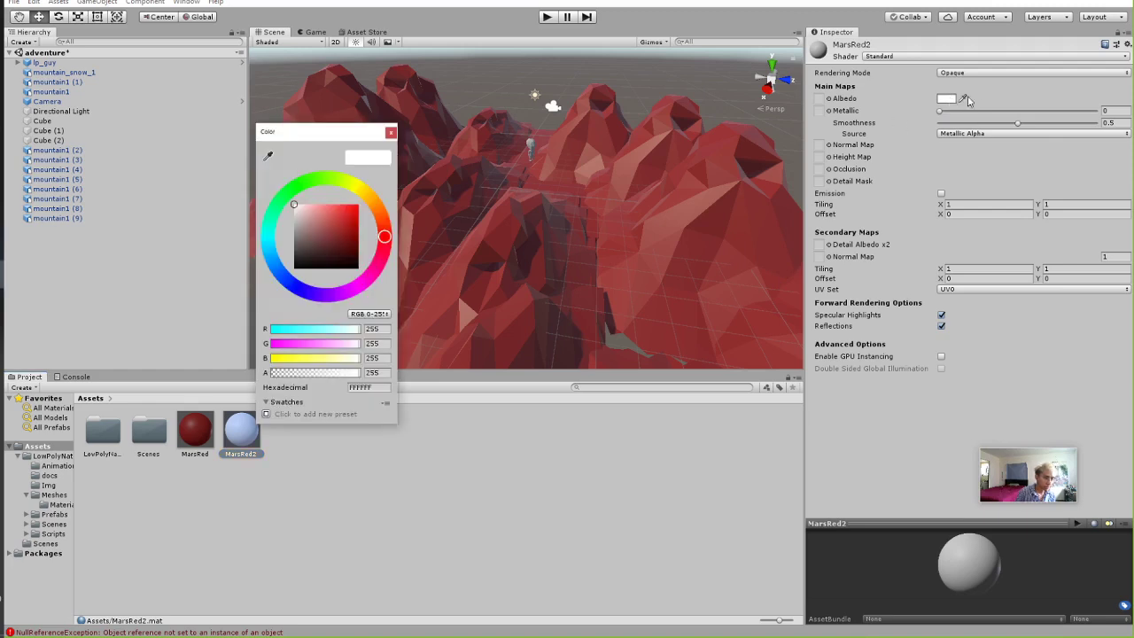
{"action": "left_click", "coordinate": [391, 132]}
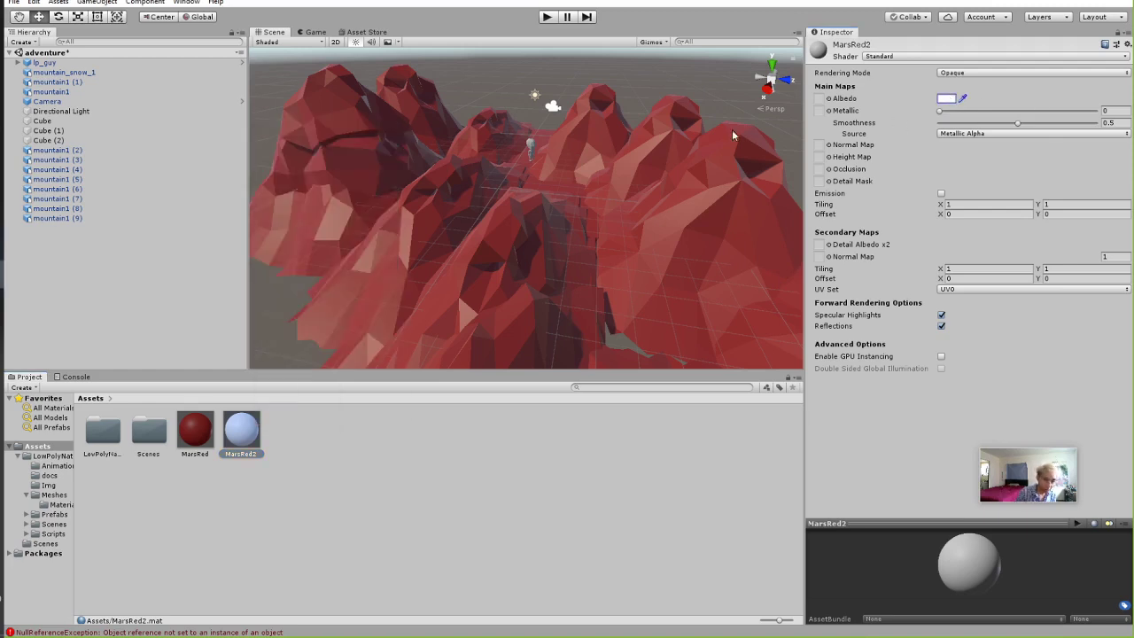
{"action": "left_click", "coordinate": [947, 99]}
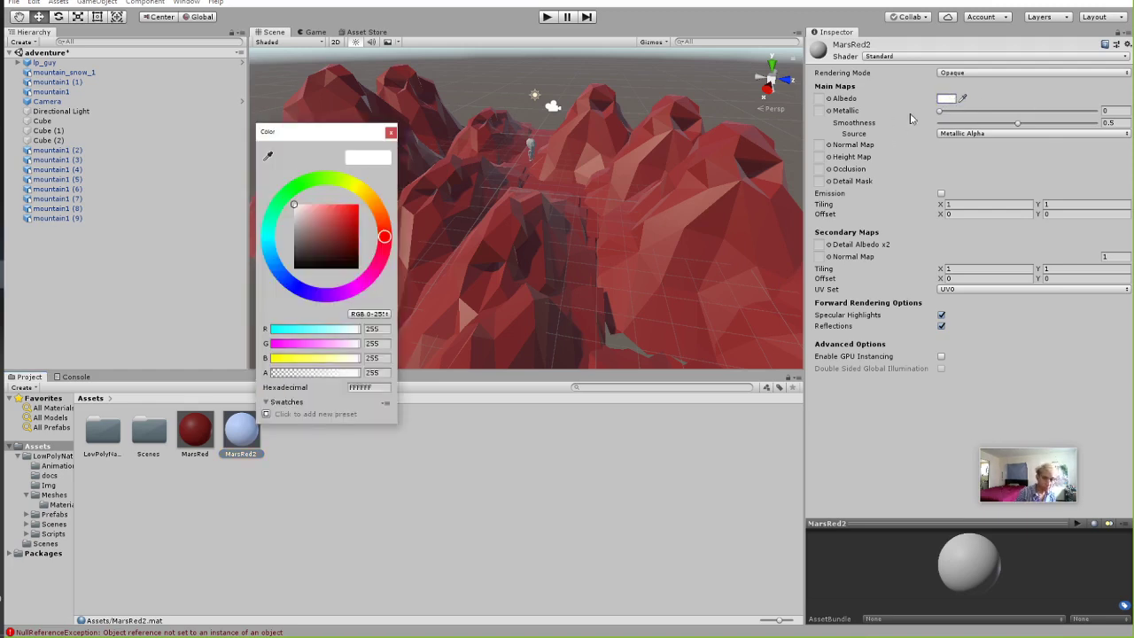
{"action": "left_click", "coordinate": [268, 157]}
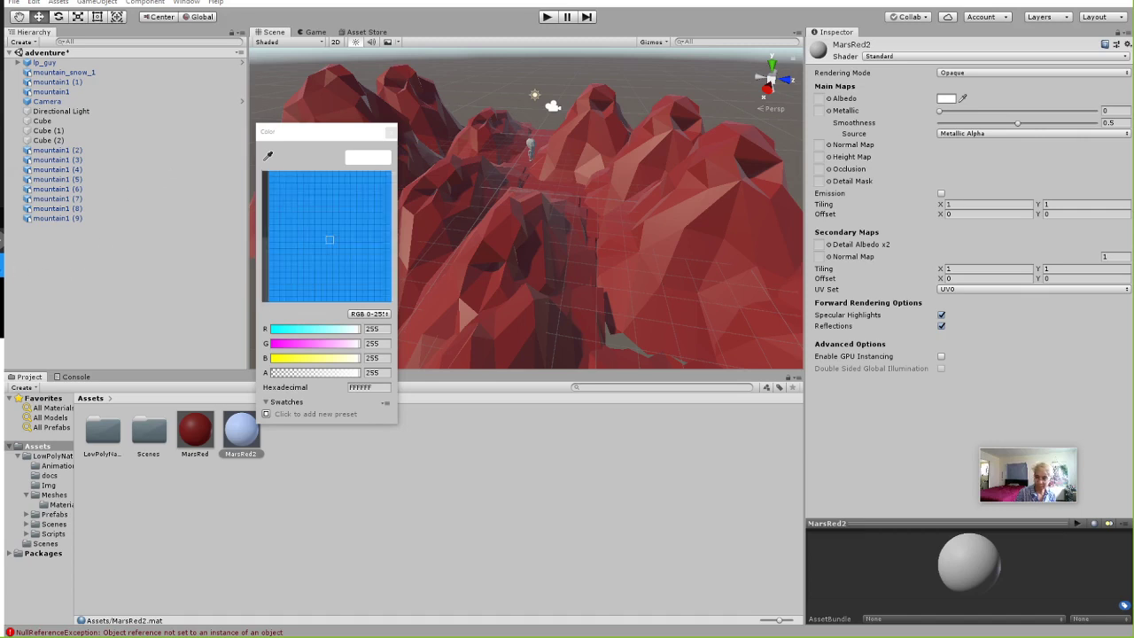
{"action": "left_click", "coordinate": [584, 224]}
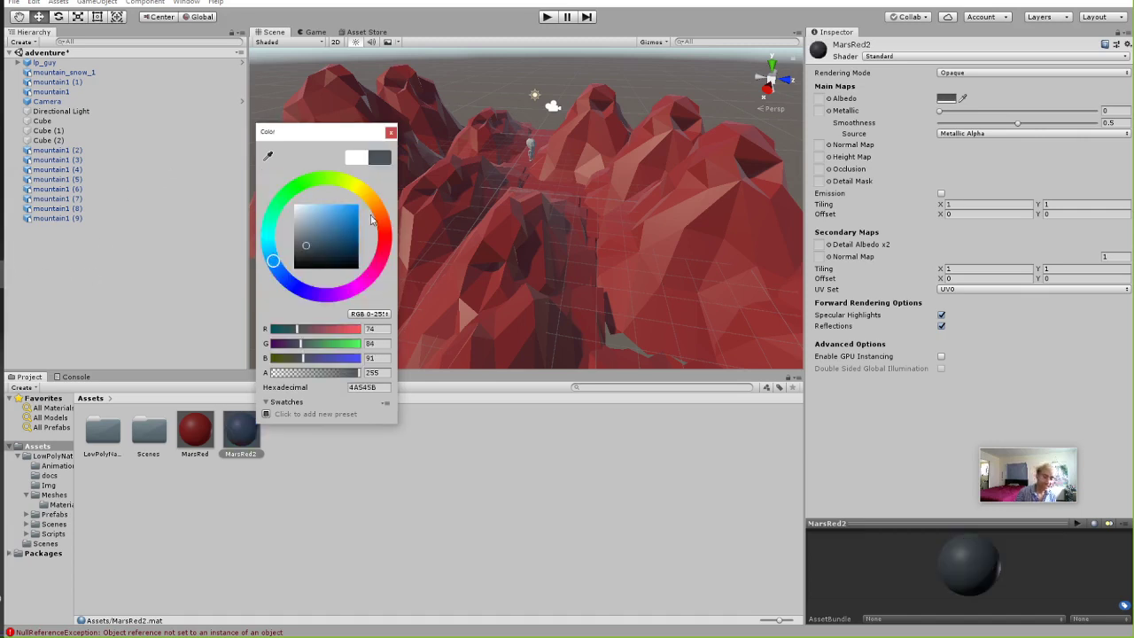
{"action": "mouse_move", "coordinate": [386, 238]}
{"action": "left_mouse_down"}
{"action": "mouse_move", "coordinate": [387, 256]}
{"action": "mouse_move", "coordinate": [385, 233]}
{"action": "left_mouse_up"}
{"action": "left_click", "coordinate": [333, 218]}
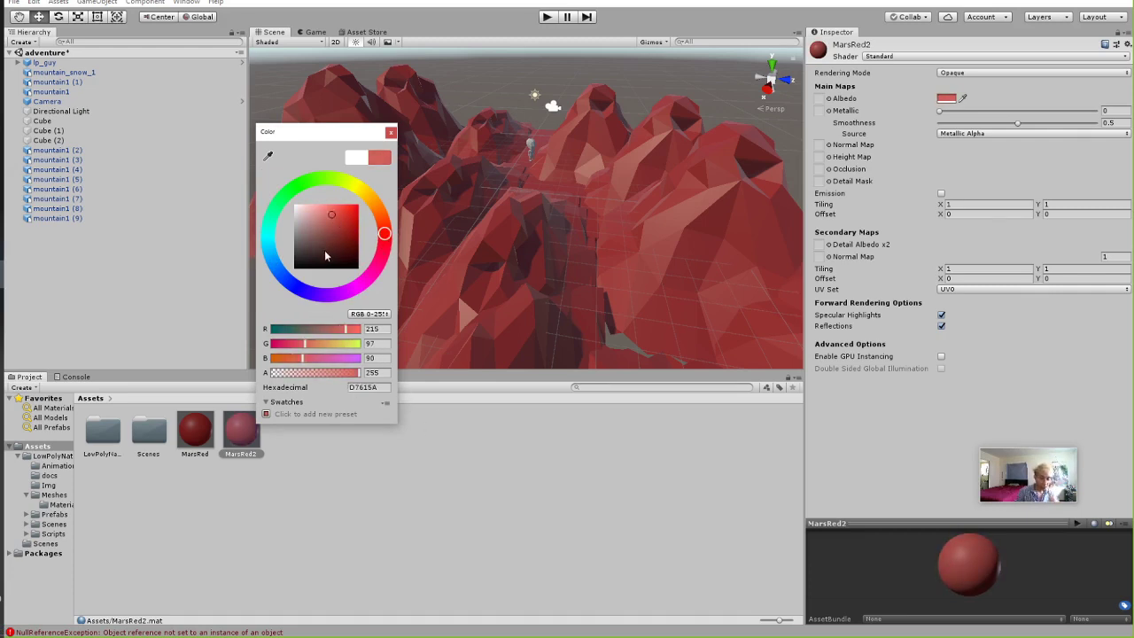
Fine-tune MarsRed2's red to hex BC544E at full opacity, then select mountain_snow_1.
{"action": "left_click_drag", "start_coordinate": [333, 374], "coordinate": [364, 381]}
{"action": "left_click", "coordinate": [333, 221]}
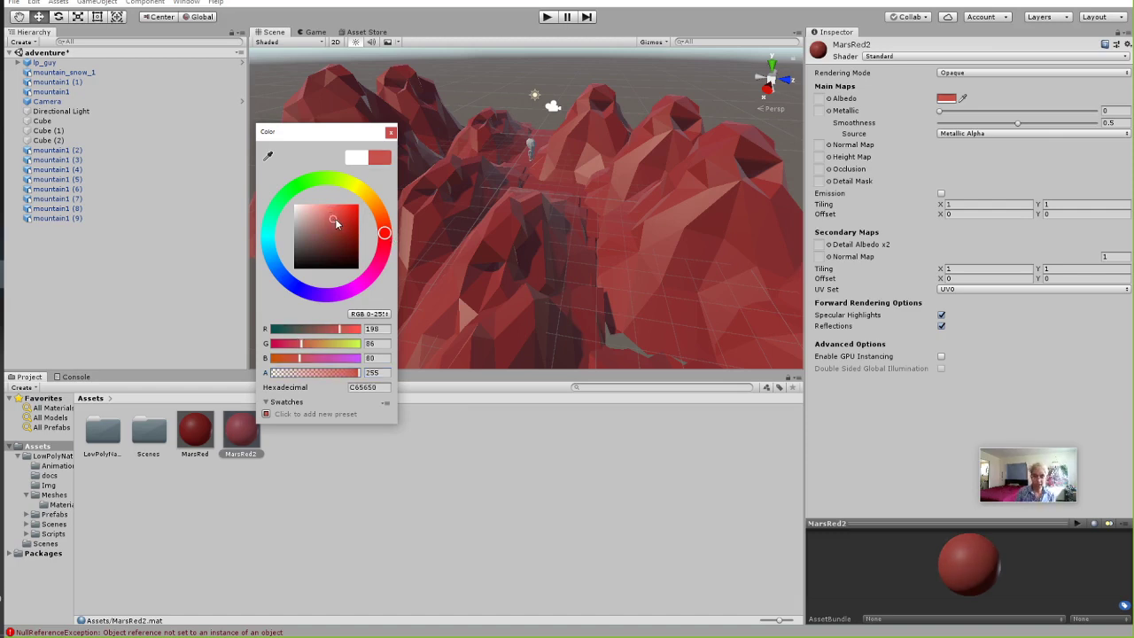
{"action": "left_click_drag", "start_coordinate": [335, 224], "coordinate": [332, 221]}
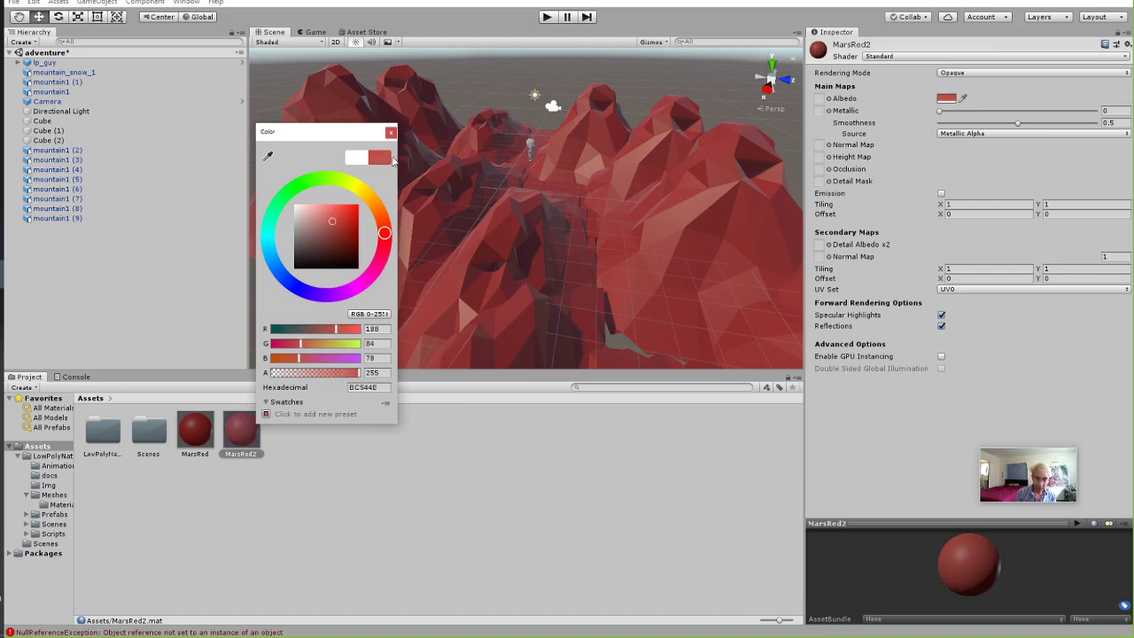
{"action": "left_click", "coordinate": [391, 132]}
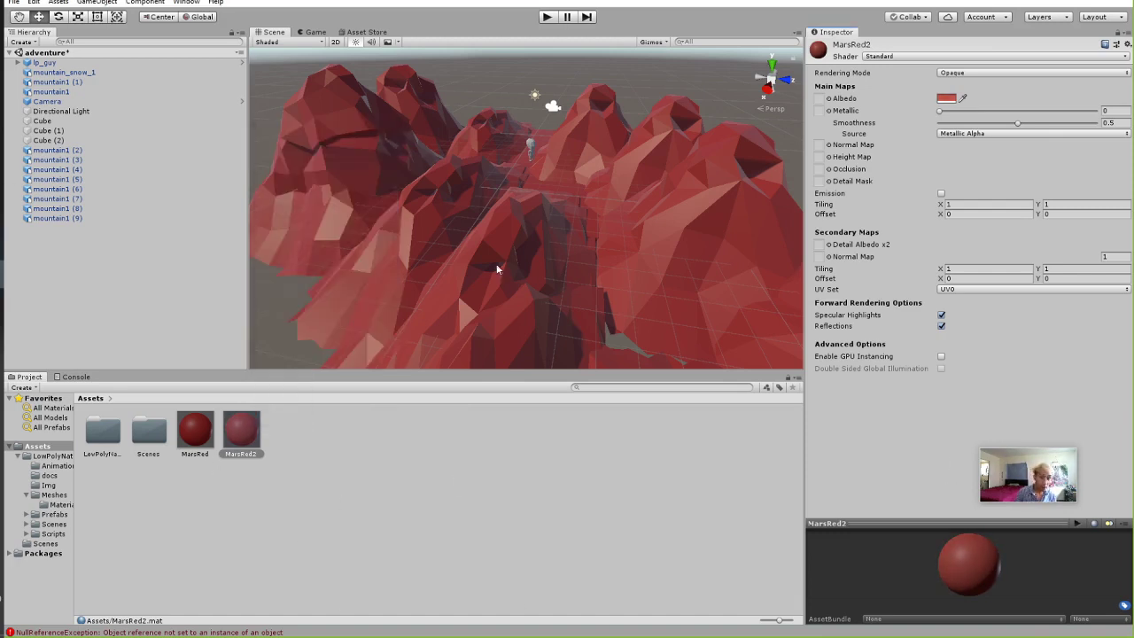
{"action": "left_click", "coordinate": [360, 166]}
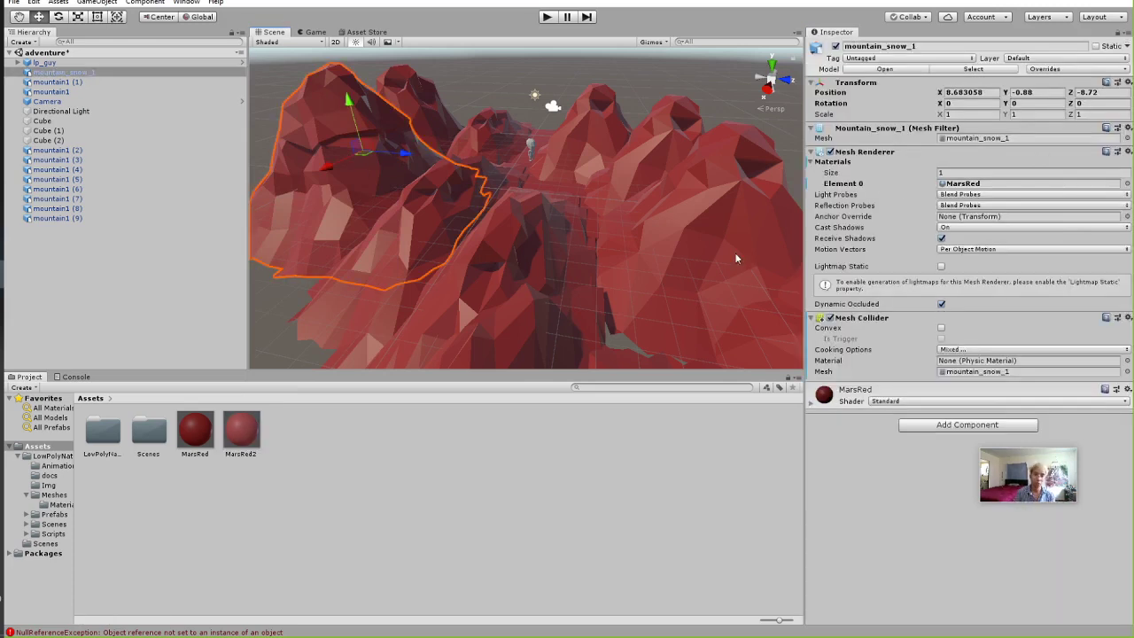
Assign MarsRed2 to mountain_snow_1's Element 0 material slot.
{"action": "left_click", "coordinate": [811, 162]}
{"action": "left_click", "coordinate": [810, 162]}
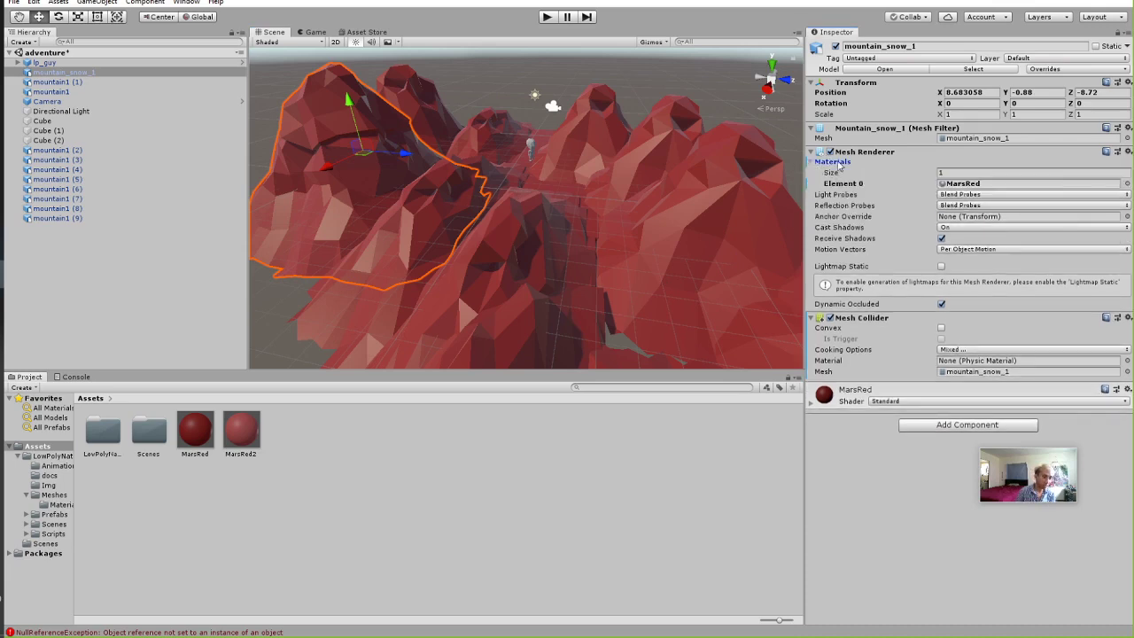
{"action": "left_click_drag", "start_coordinate": [241, 430], "coordinate": [975, 193]}
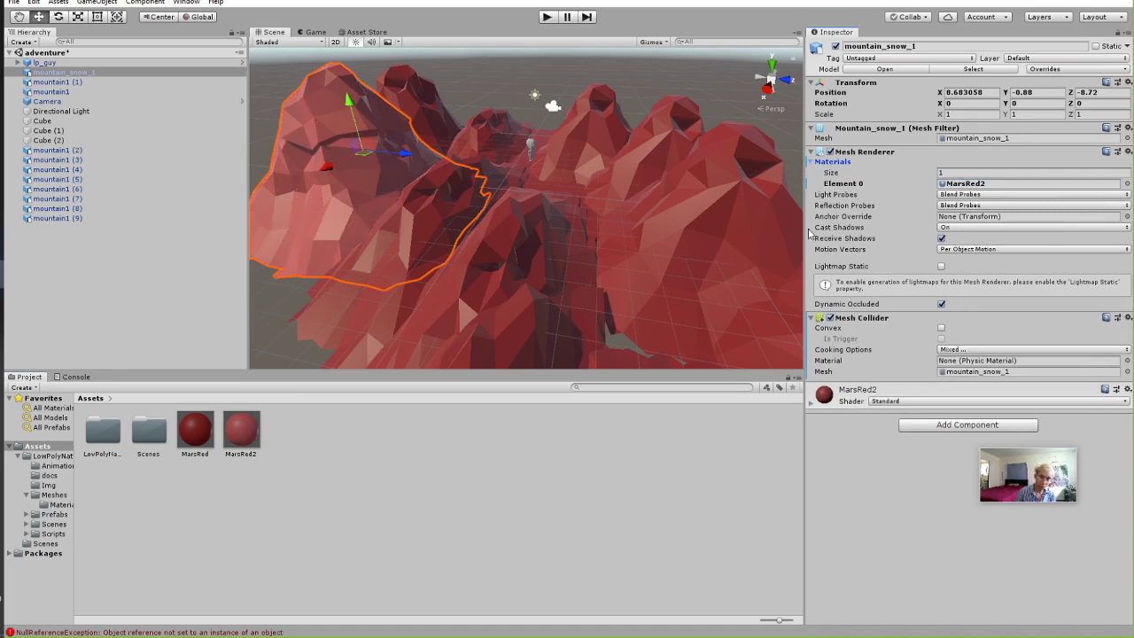
{"action": "left_click", "coordinate": [304, 310]}
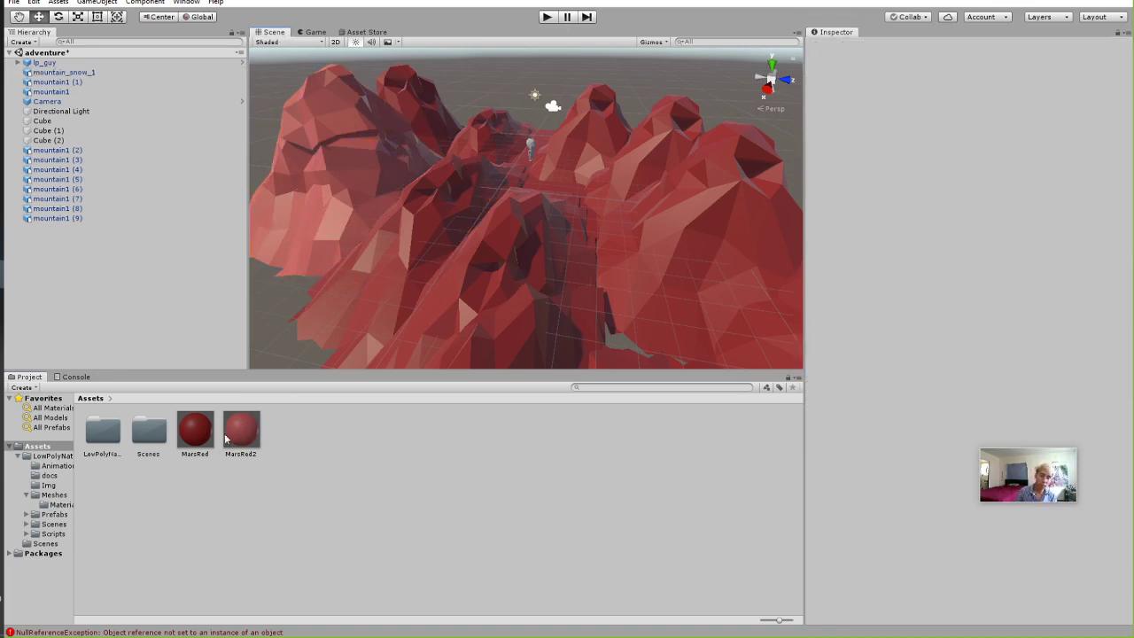
Drop MarsRed2 onto another mountain in the Scene view.
{"action": "left_click_drag", "start_coordinate": [246, 437], "coordinate": [241, 492]}
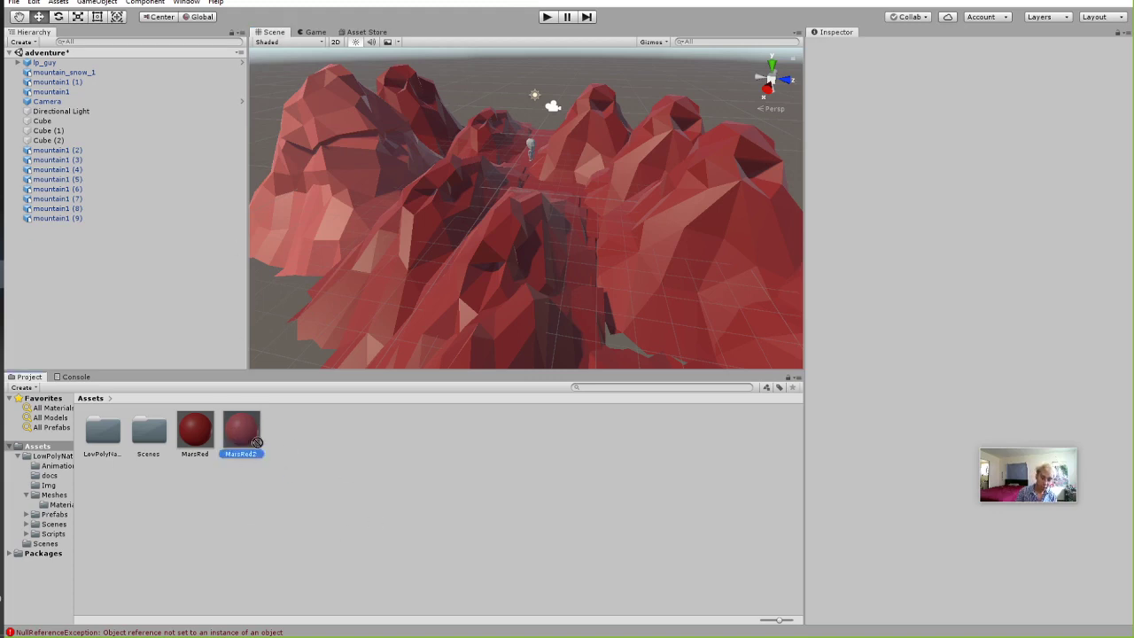
{"action": "mouse_move", "coordinate": [257, 442]}
{"action": "left_mouse_down"}
{"action": "mouse_move", "coordinate": [536, 279]}
{"action": "mouse_move", "coordinate": [575, 126]}
{"action": "mouse_move", "coordinate": [434, 160]}
{"action": "mouse_move", "coordinate": [689, 186]}
{"action": "mouse_move", "coordinate": [508, 334]}
{"action": "mouse_move", "coordinate": [629, 198]}
{"action": "mouse_move", "coordinate": [443, 168]}
{"action": "mouse_move", "coordinate": [456, 225]}
{"action": "mouse_move", "coordinate": [582, 222]}
{"action": "mouse_move", "coordinate": [650, 210]}
{"action": "mouse_move", "coordinate": [508, 214]}
{"action": "mouse_move", "coordinate": [668, 149]}
{"action": "left_mouse_up"}
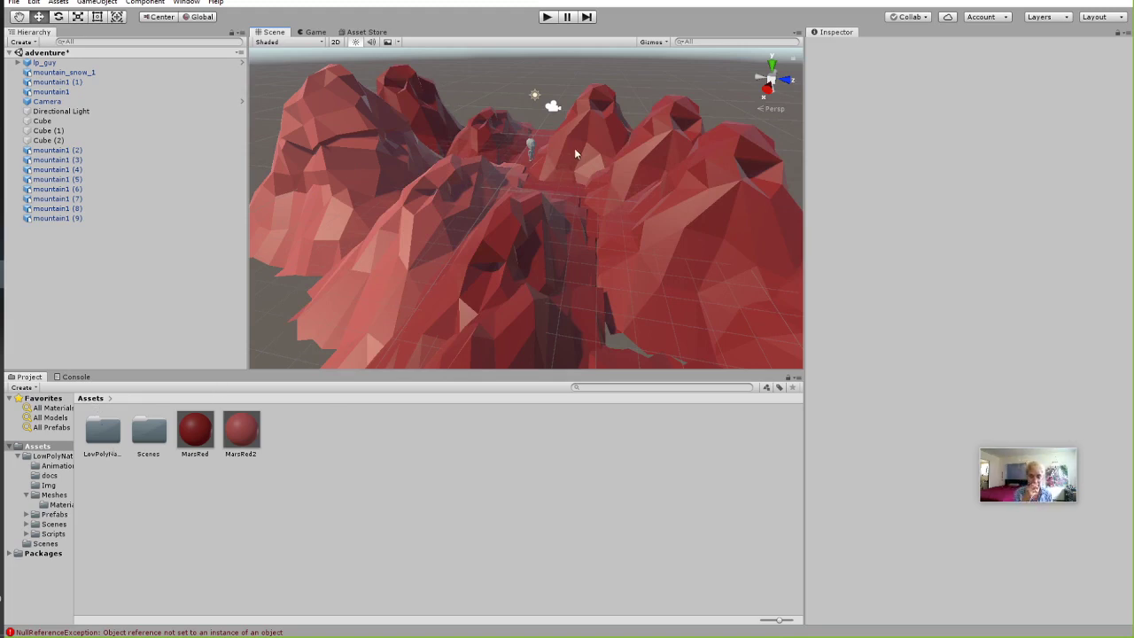
{"action": "scroll", "coordinate": [574, 148], "scroll_direction": "up", "scroll_amount": 3}
{"action": "scroll", "coordinate": [540, 148], "scroll_direction": "up", "scroll_amount": 1}
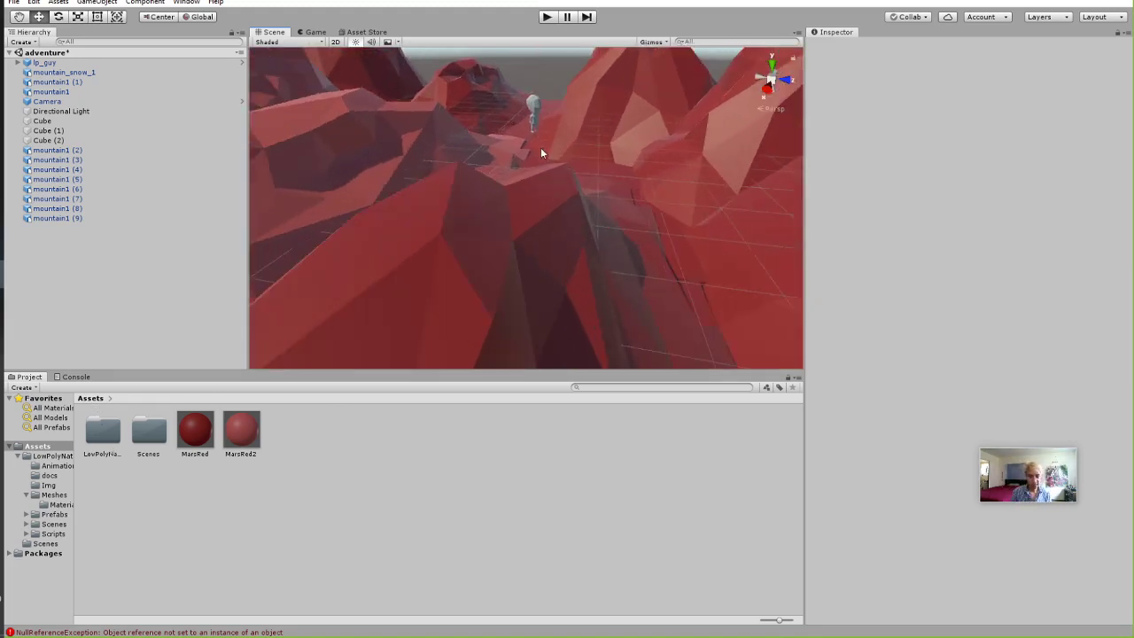
{"action": "scroll", "coordinate": [541, 147], "scroll_direction": "down", "scroll_amount": 4}
Create a new material in Assets named AlienGreen.
{"action": "left_click", "coordinate": [481, 184]}
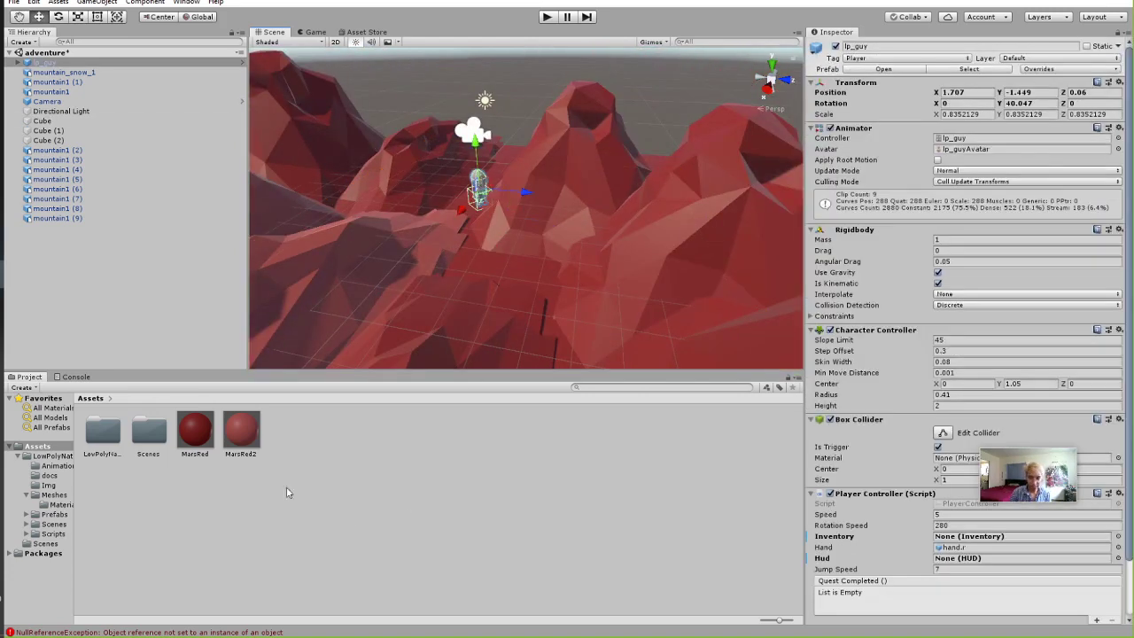
{"action": "right_click", "coordinate": [373, 457]}
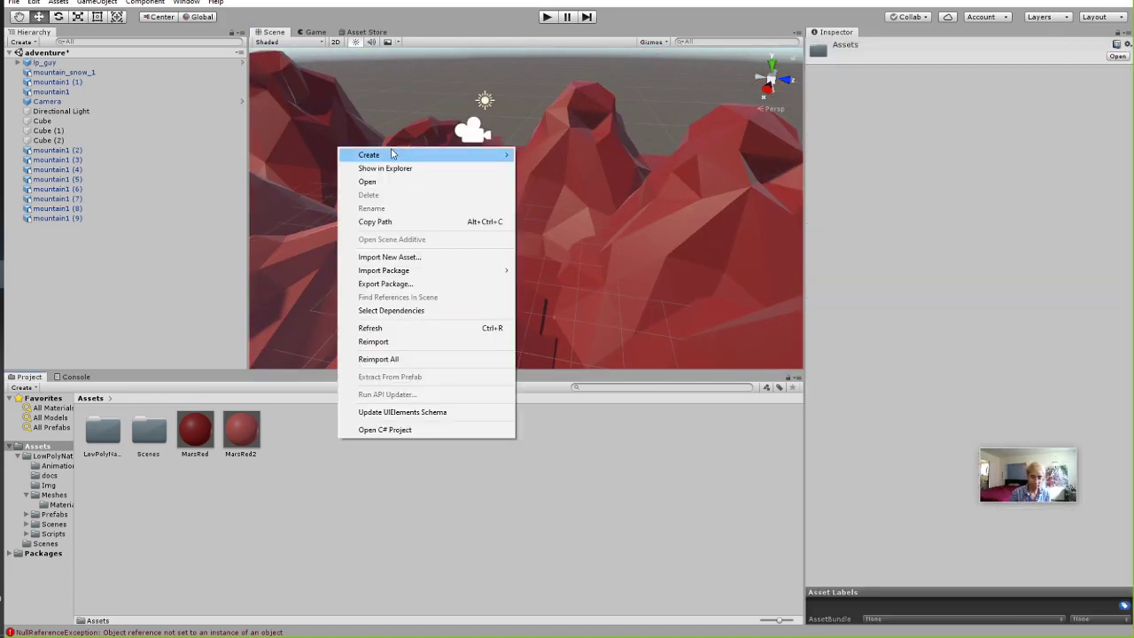
{"action": "mouse_move", "coordinate": [468, 156]}
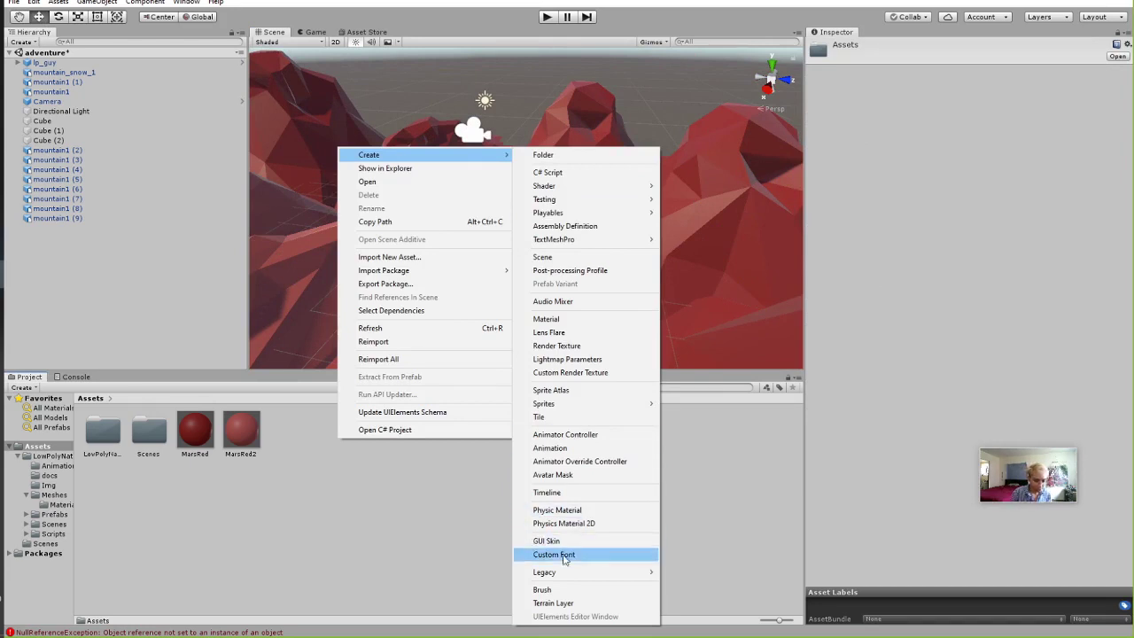
{"action": "left_click", "coordinate": [568, 319]}
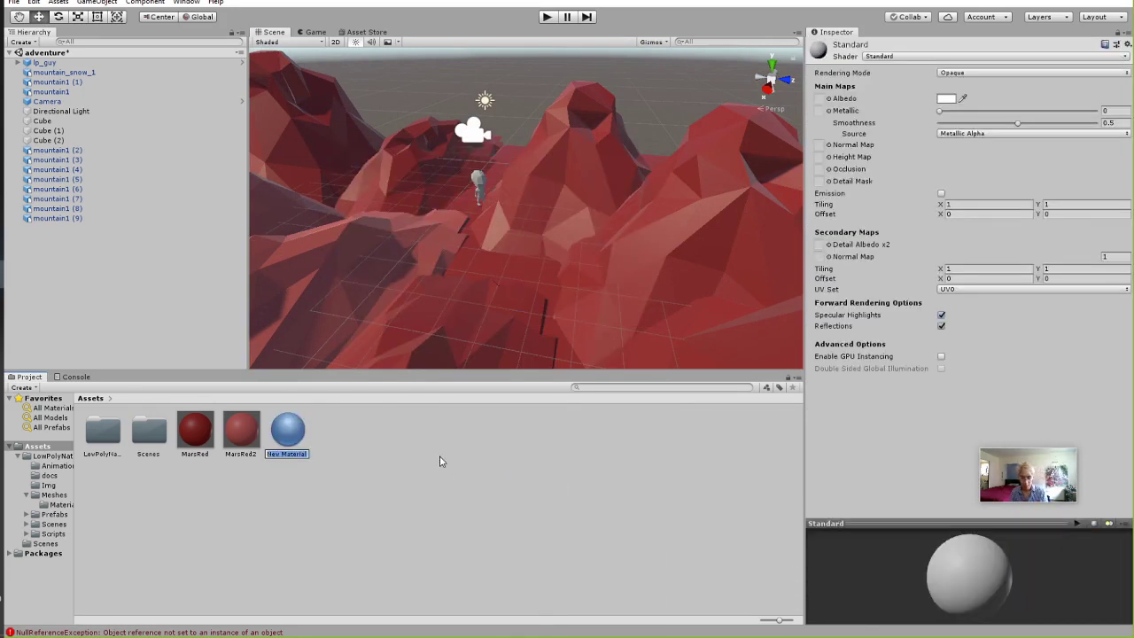
{"action": "type", "text": "Au"}
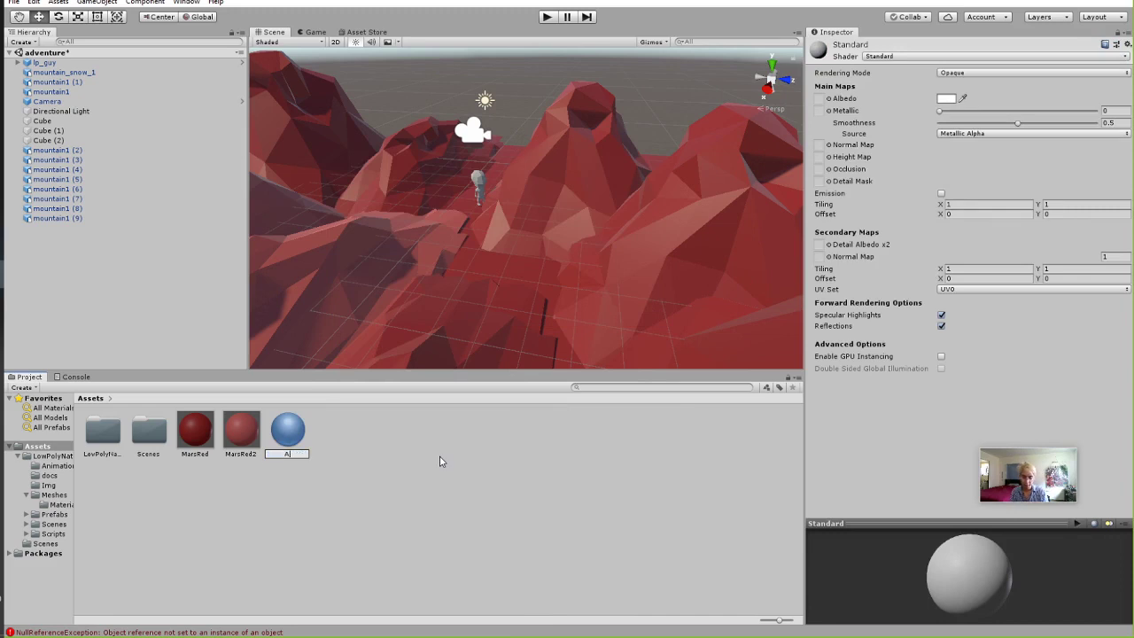
{"action": "type", "text": "ienGreen"}
{"action": "key", "text": "Return"}
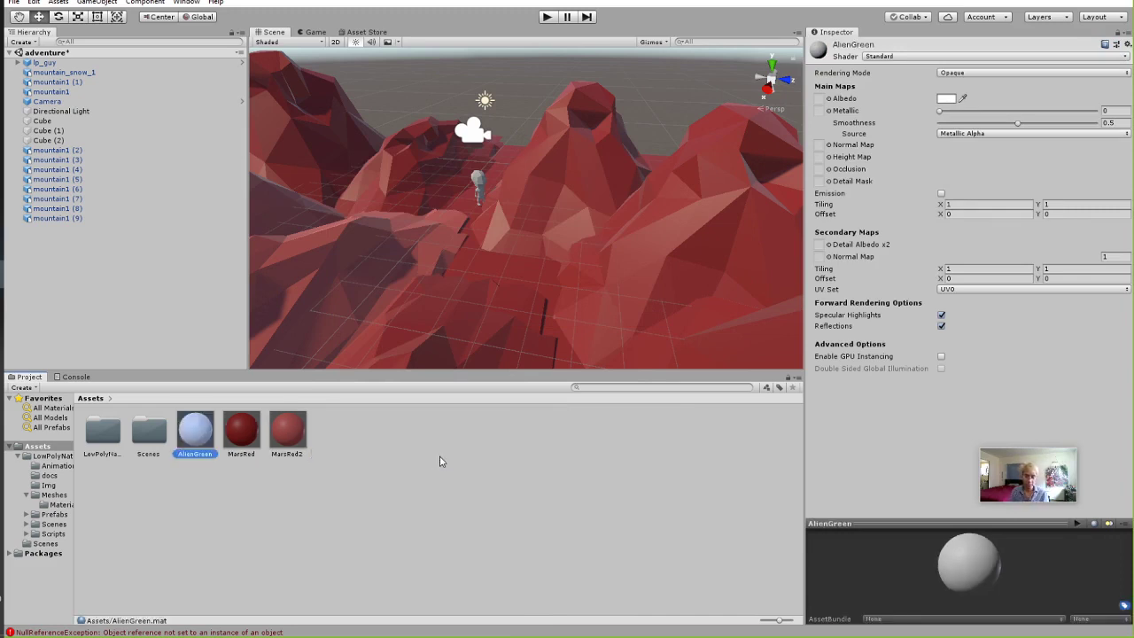
Set AlienGreen's Albedo to fully saturated green and apply it to the lp_guy character.
{"action": "left_click", "coordinate": [944, 99]}
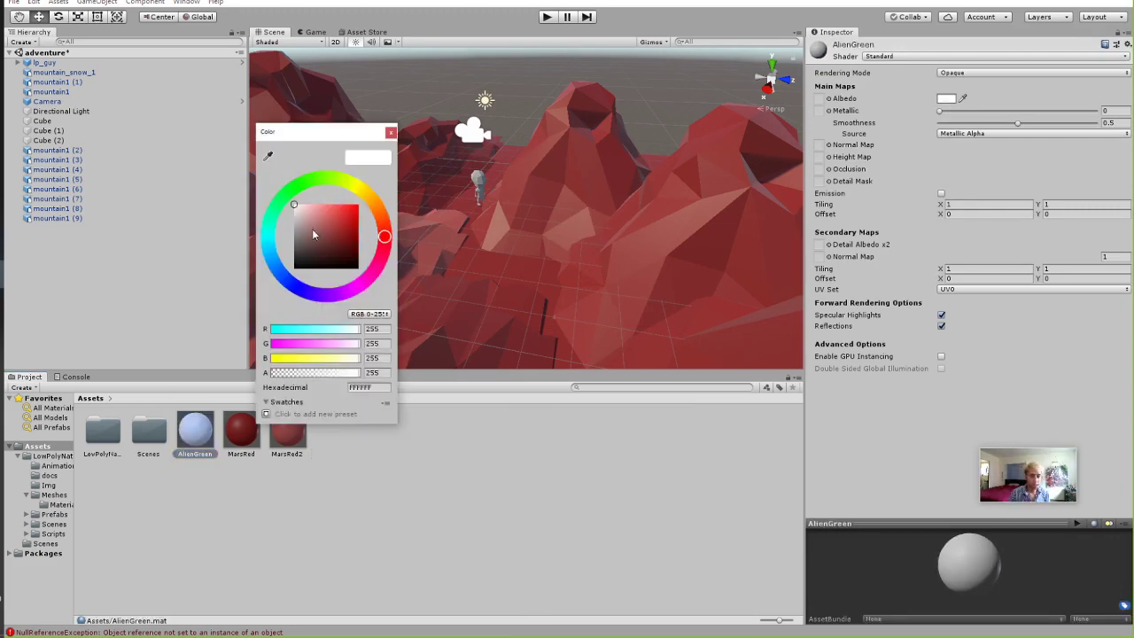
{"action": "left_click", "coordinate": [309, 182]}
{"action": "left_click_drag", "start_coordinate": [321, 221], "coordinate": [382, 206]}
{"action": "left_click", "coordinate": [391, 132]}
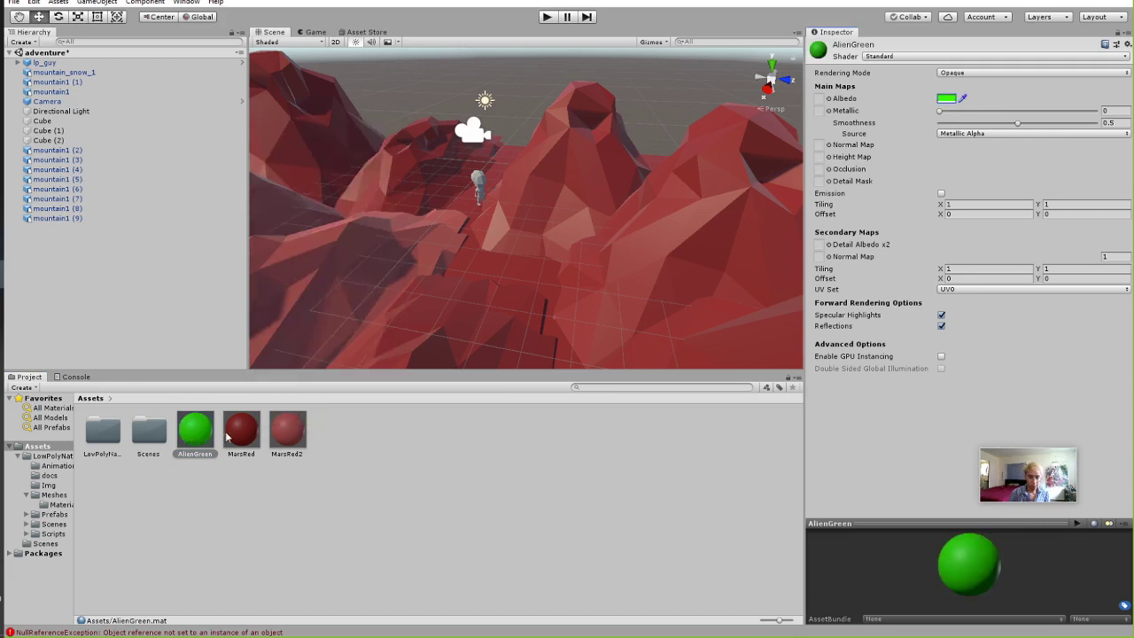
{"action": "left_click_drag", "start_coordinate": [201, 437], "coordinate": [481, 183]}
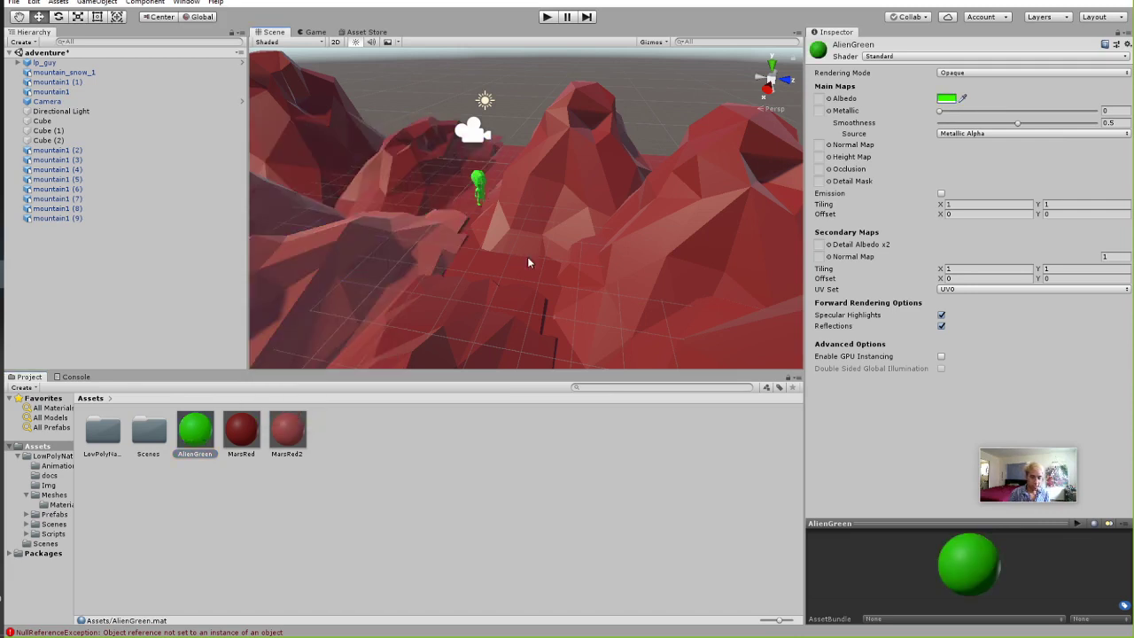
{"action": "mouse_move", "coordinate": [527, 262]}
{"action": "left_mouse_down", "text": "alt"}
{"action": "mouse_move", "coordinate": [503, 247]}
{"action": "mouse_move", "coordinate": [521, 236]}
{"action": "mouse_move", "coordinate": [523, 267]}
{"action": "left_mouse_up", "text": "alt"}
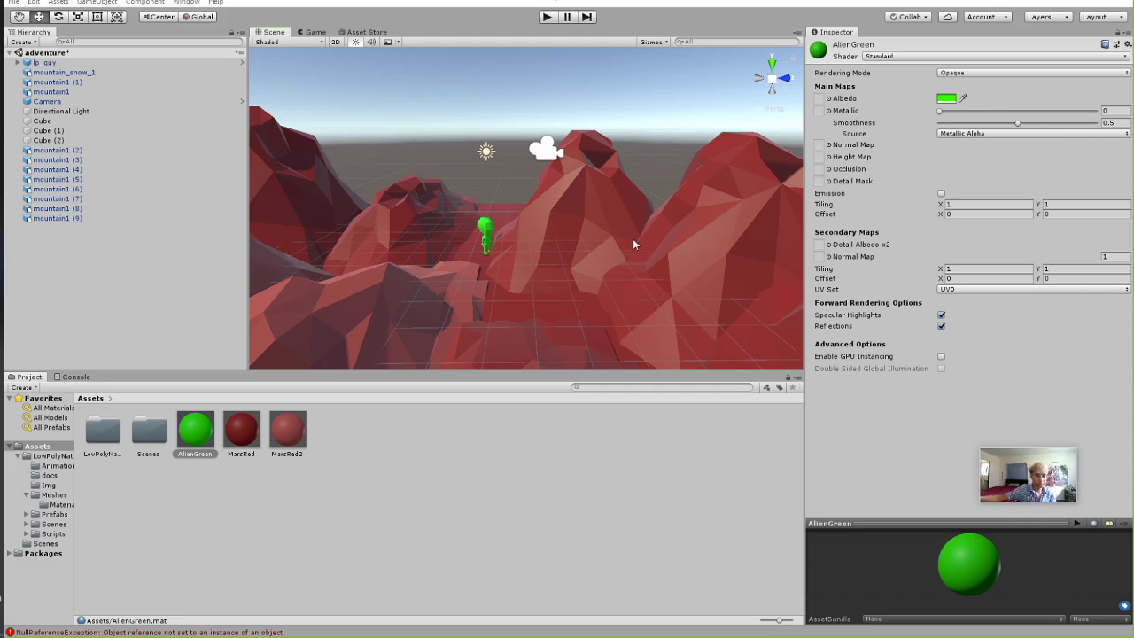
{"action": "middle_click_drag", "start_coordinate": [637, 245], "coordinate": [669, 248]}
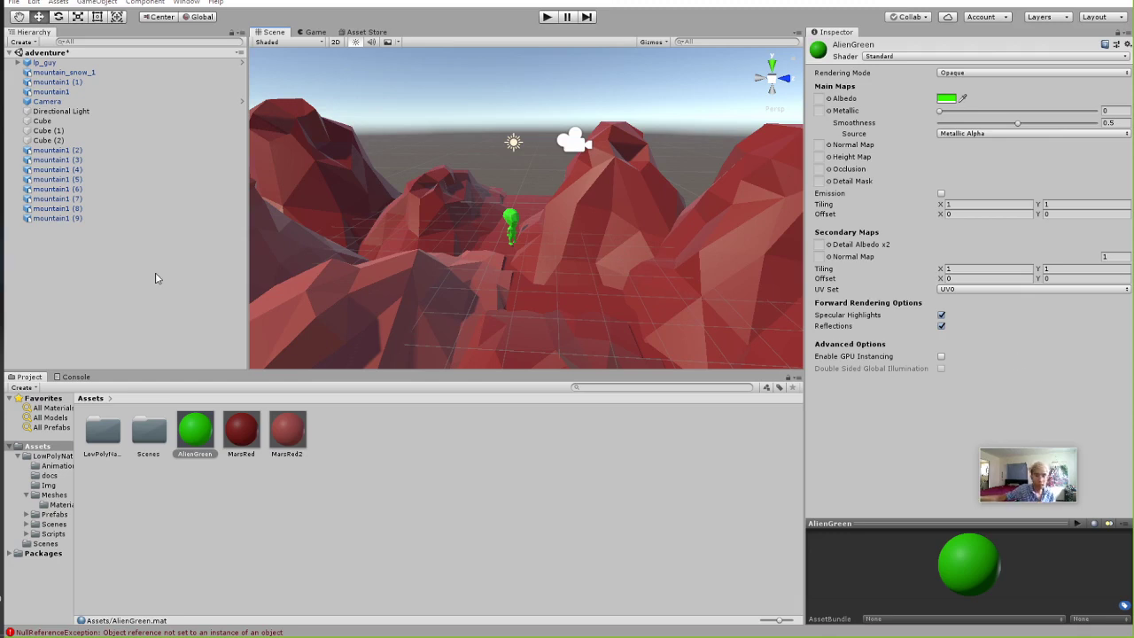
Select the Cube floor and search Add Component for 'collider' to list the collider types.
{"action": "right_click", "coordinate": [102, 272]}
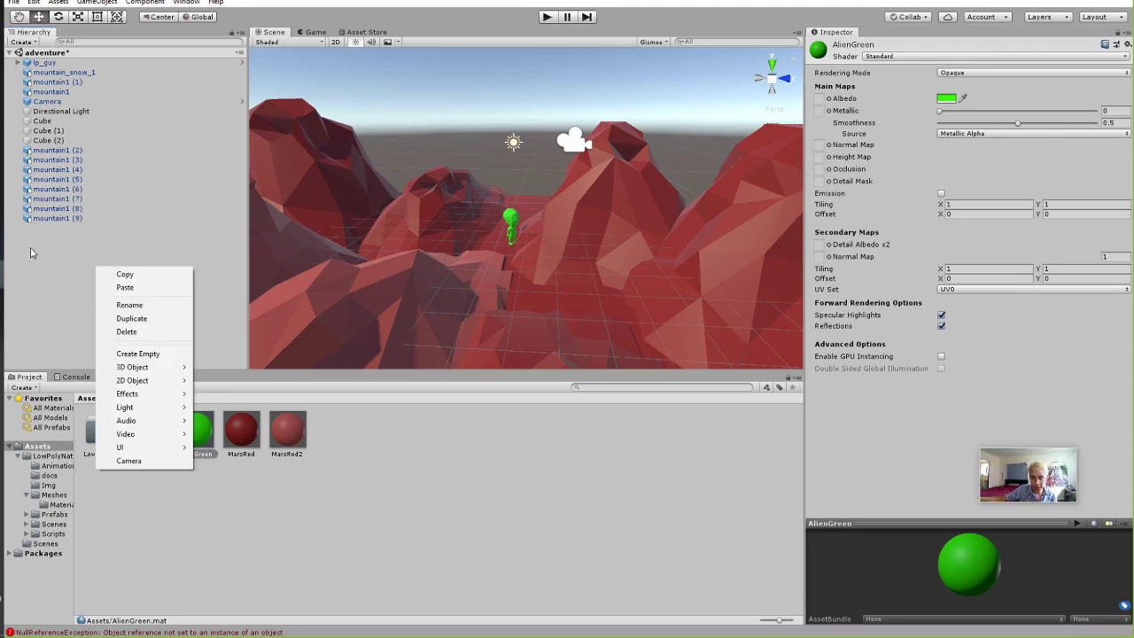
{"action": "right_click", "coordinate": [30, 248]}
{"action": "left_click", "coordinate": [171, 248]}
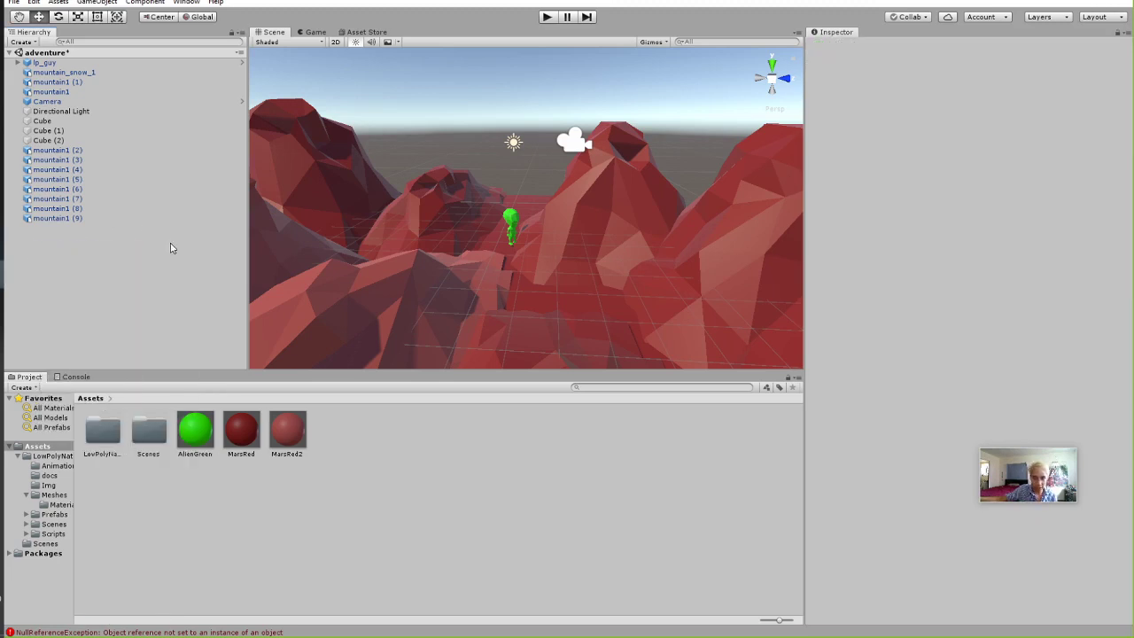
{"action": "left_click", "coordinate": [84, 121]}
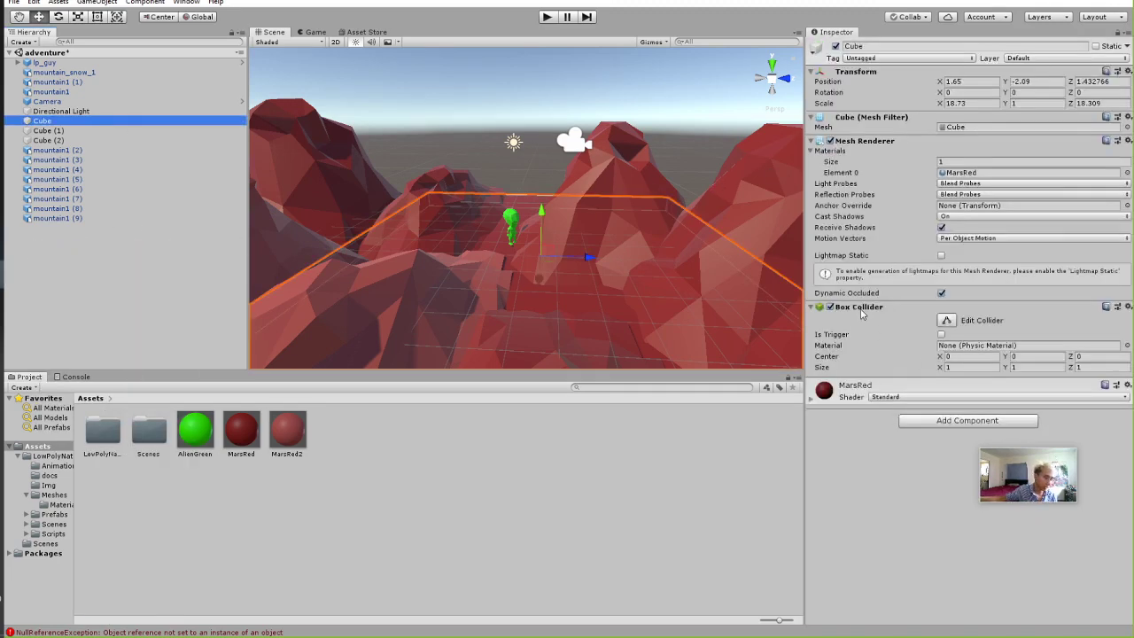
{"action": "left_click", "coordinate": [926, 423]}
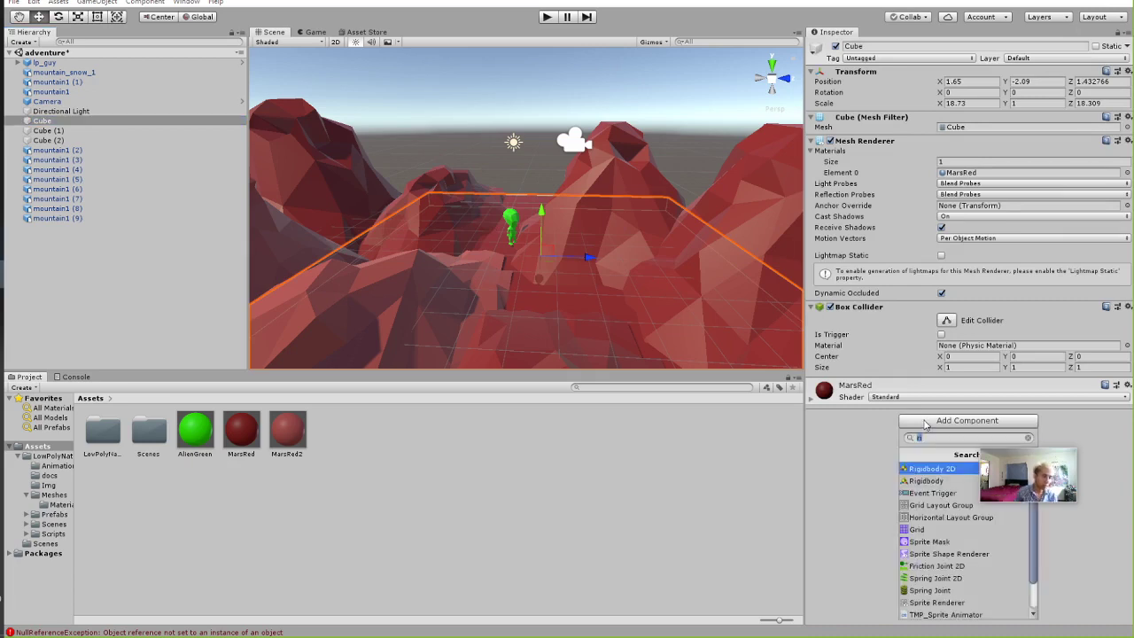
{"action": "type", "text": "collider"}
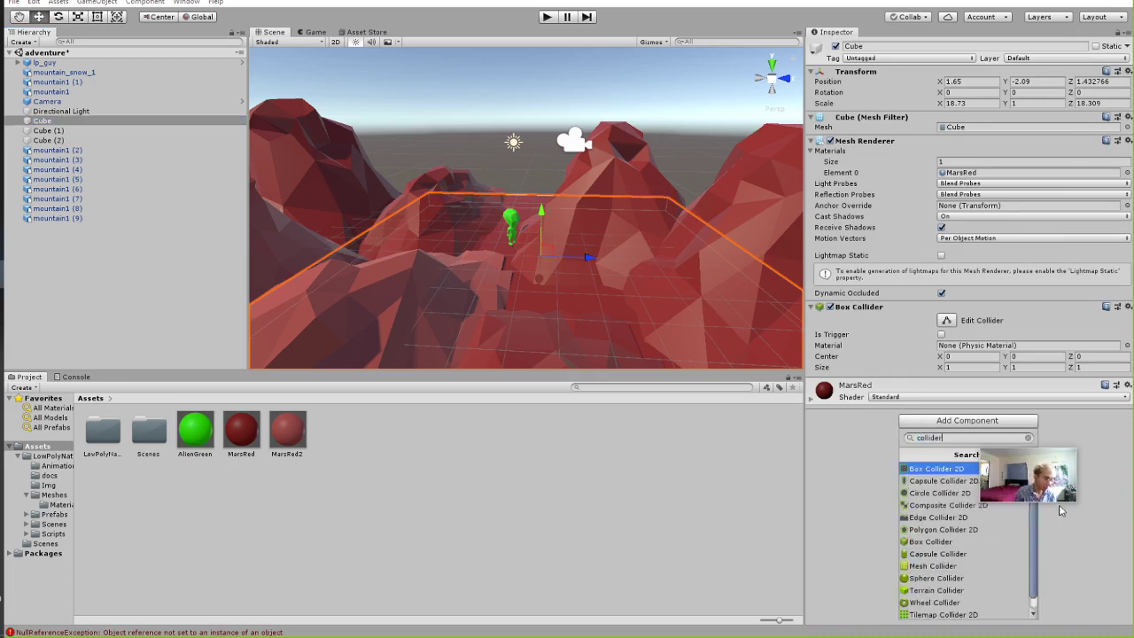
{"action": "left_click_drag", "start_coordinate": [1038, 481], "coordinate": [1066, 332]}
{"action": "left_click", "coordinate": [945, 423]}
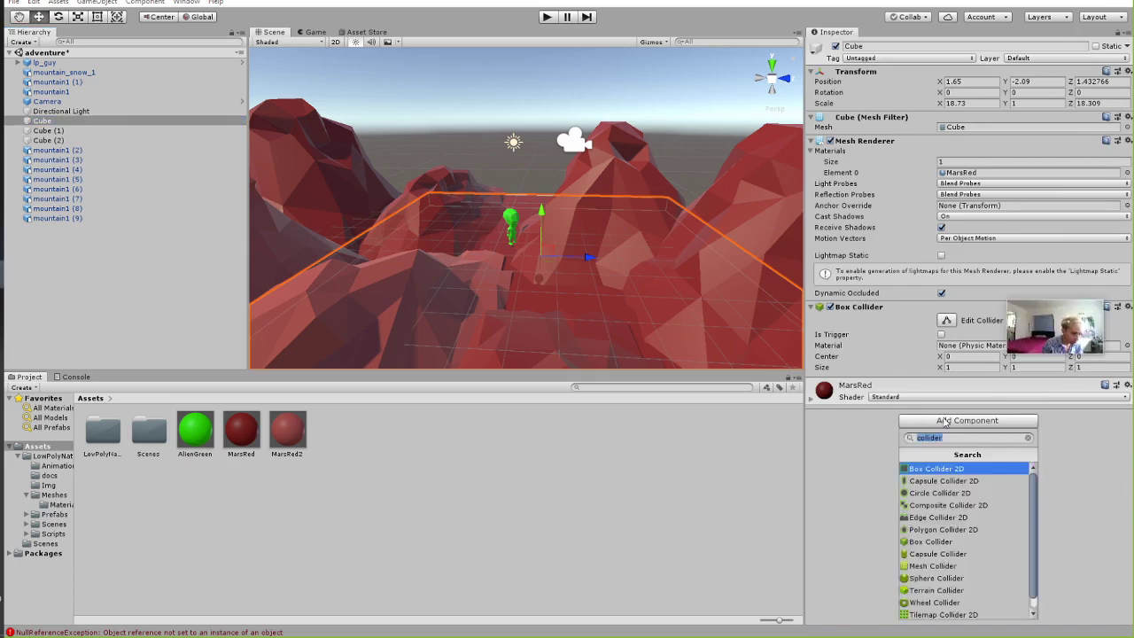
{"action": "type", "text": "colli"}
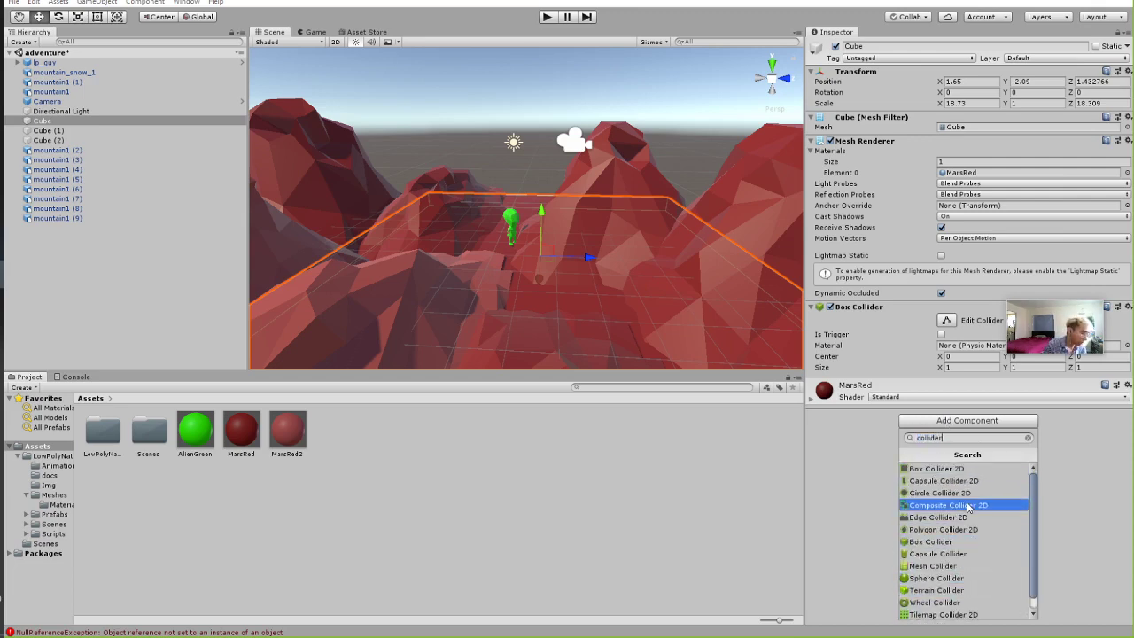
{"action": "scroll", "coordinate": [968, 506], "scroll_direction": "down", "scroll_amount": 1}
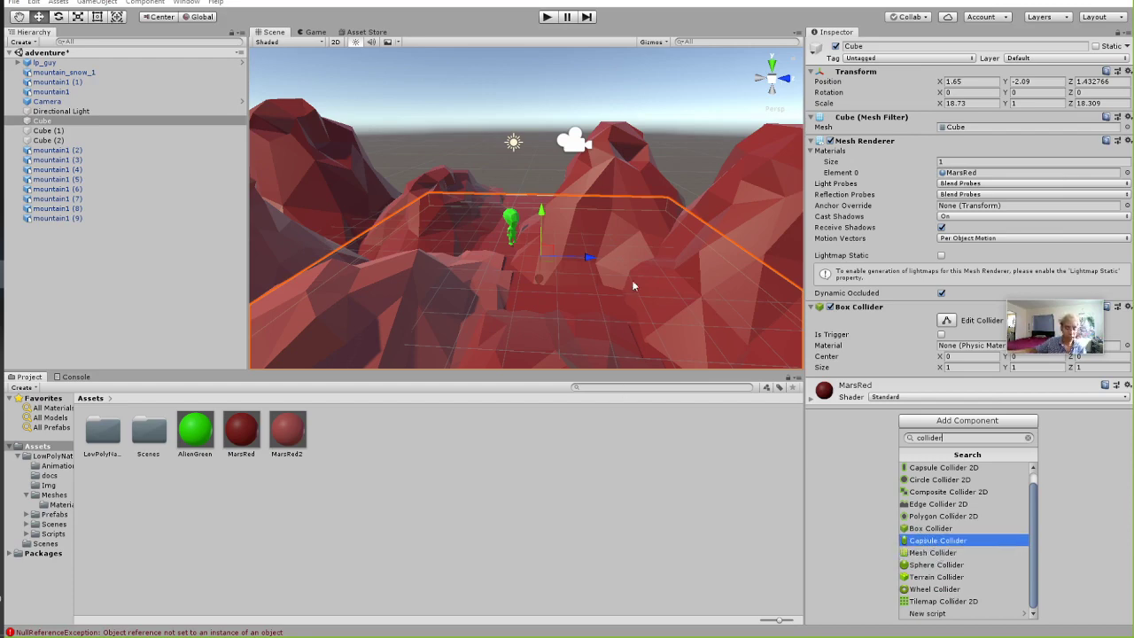
Select mountains mountain1 (6) through (9) and move them up-right and nearer.
{"action": "left_click", "coordinate": [671, 103]}
{"action": "left_click", "coordinate": [492, 274]}
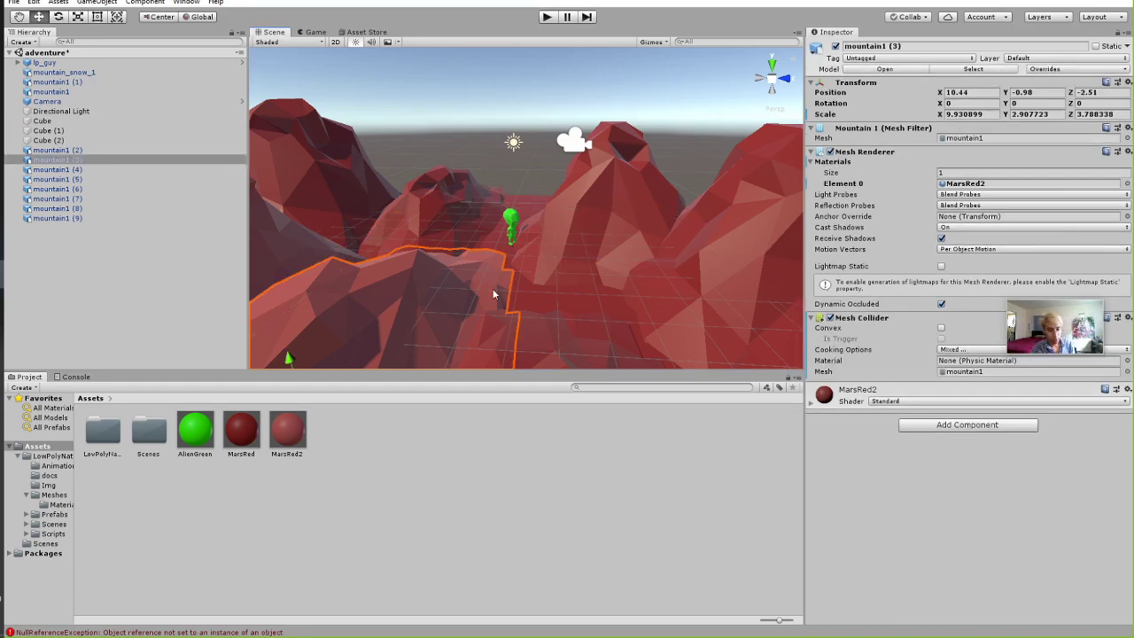
{"action": "scroll", "coordinate": [492, 274], "scroll_direction": "down", "scroll_amount": 2}
{"action": "scroll", "coordinate": [501, 276], "scroll_direction": "down", "scroll_amount": 3}
{"action": "left_click", "coordinate": [607, 266]}
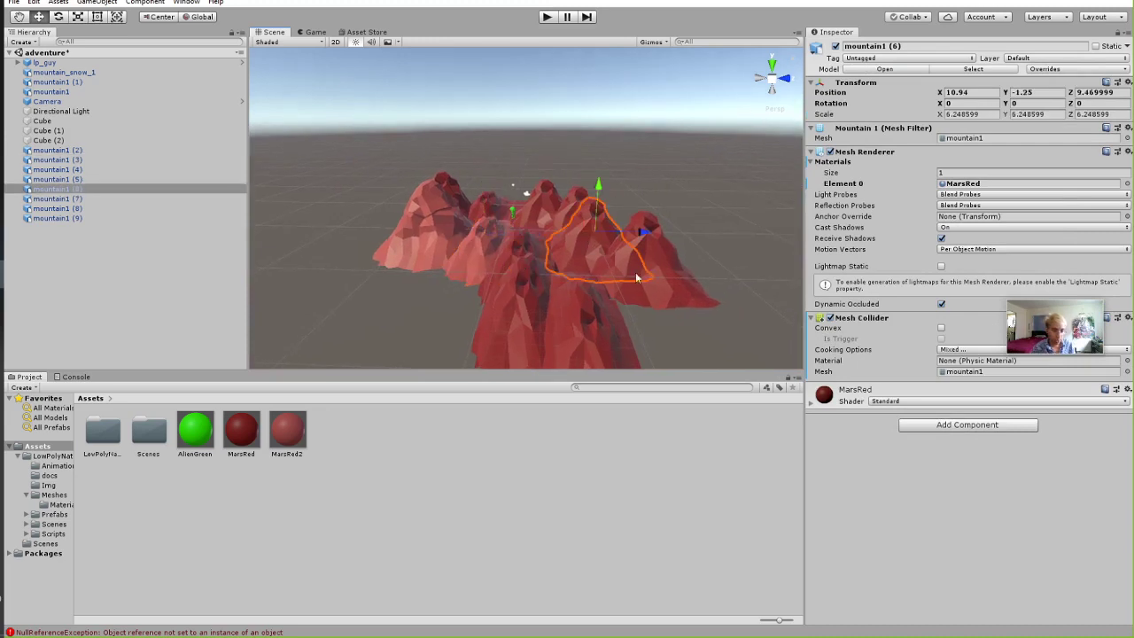
{"action": "left_click", "coordinate": [653, 270], "text": "shift"}
{"action": "left_click", "coordinate": [589, 319], "text": "shift"}
{"action": "left_click", "coordinate": [527, 306], "text": "shift"}
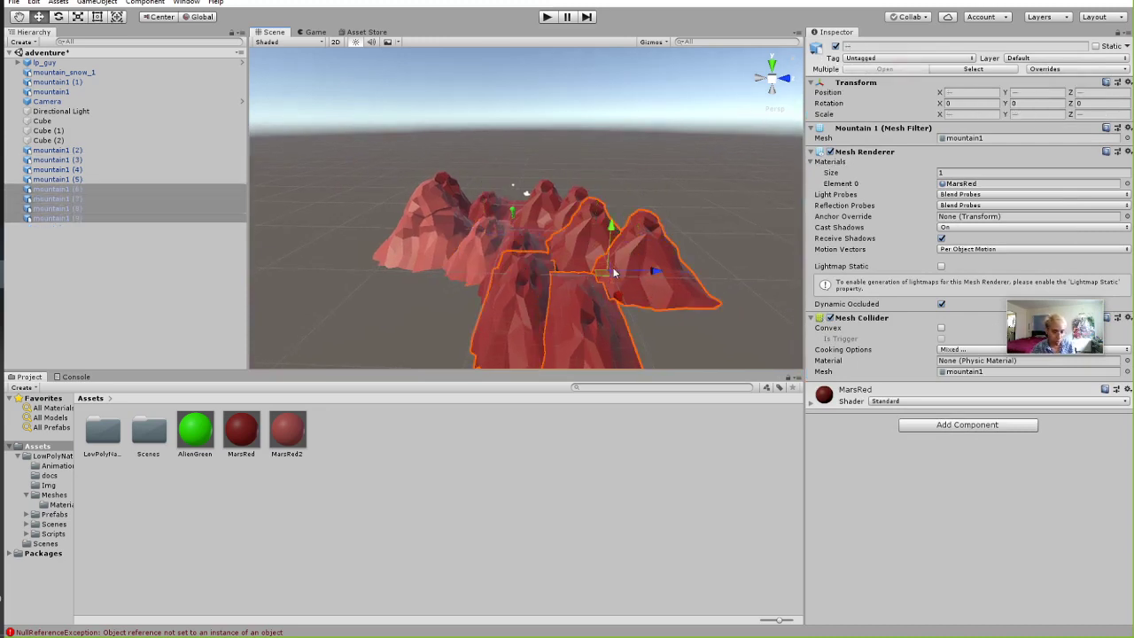
{"action": "left_click_drag", "start_coordinate": [611, 272], "coordinate": [622, 266]}
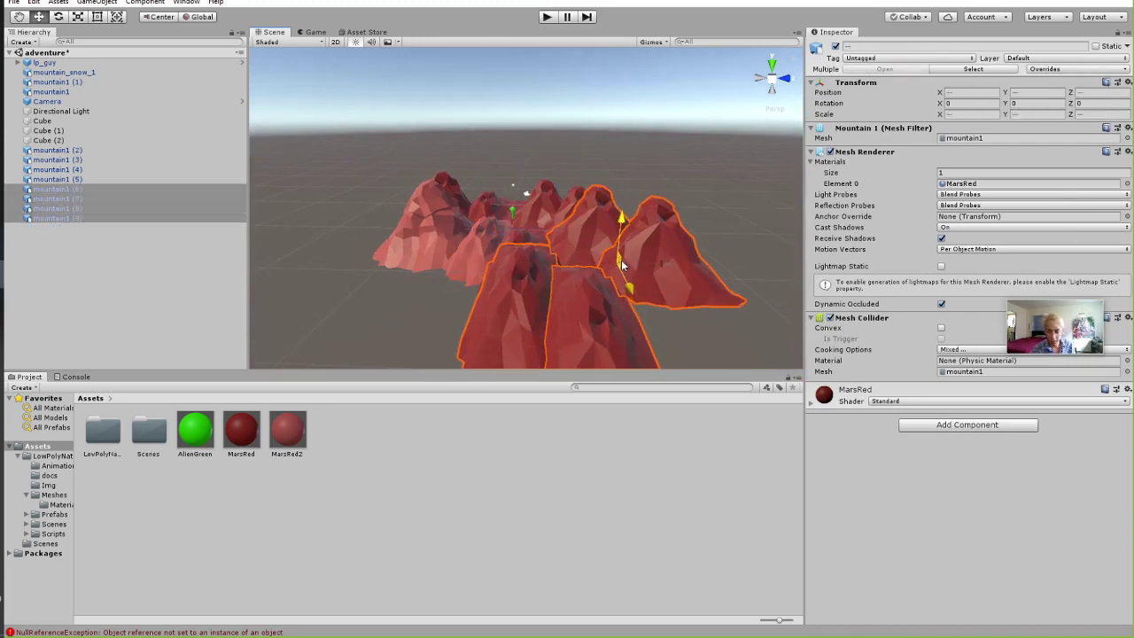
{"action": "right_click_drag", "start_coordinate": [622, 266], "coordinate": [696, 258]}
{"action": "key", "text": "a"}
Reselect mountain1 (7), then shift mountain1 (9) left toward the other mountains.
{"action": "left_click", "coordinate": [697, 202]}
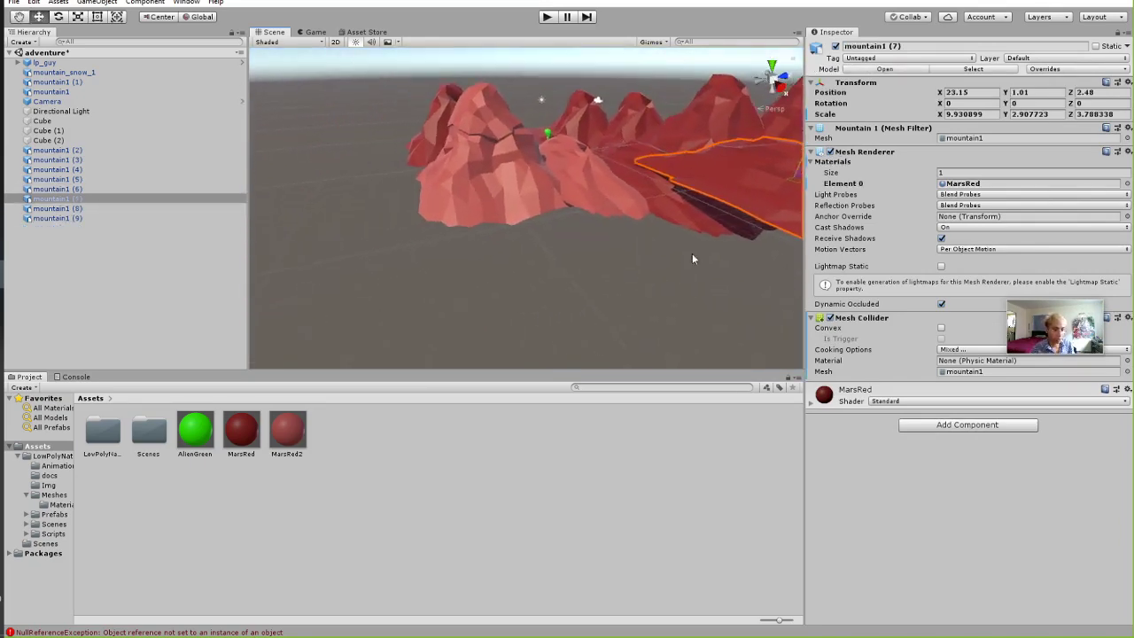
{"action": "middle_click_drag", "start_coordinate": [695, 258], "coordinate": [623, 288]}
{"action": "left_click_drag", "start_coordinate": [406, 334], "coordinate": [448, 232]}
{"action": "left_click", "coordinate": [407, 310]}
{"action": "left_click", "coordinate": [549, 329]}
{"action": "right_click_drag", "start_coordinate": [549, 329], "coordinate": [610, 294]}
{"action": "middle_click_drag", "start_coordinate": [610, 293], "coordinate": [735, 215]}
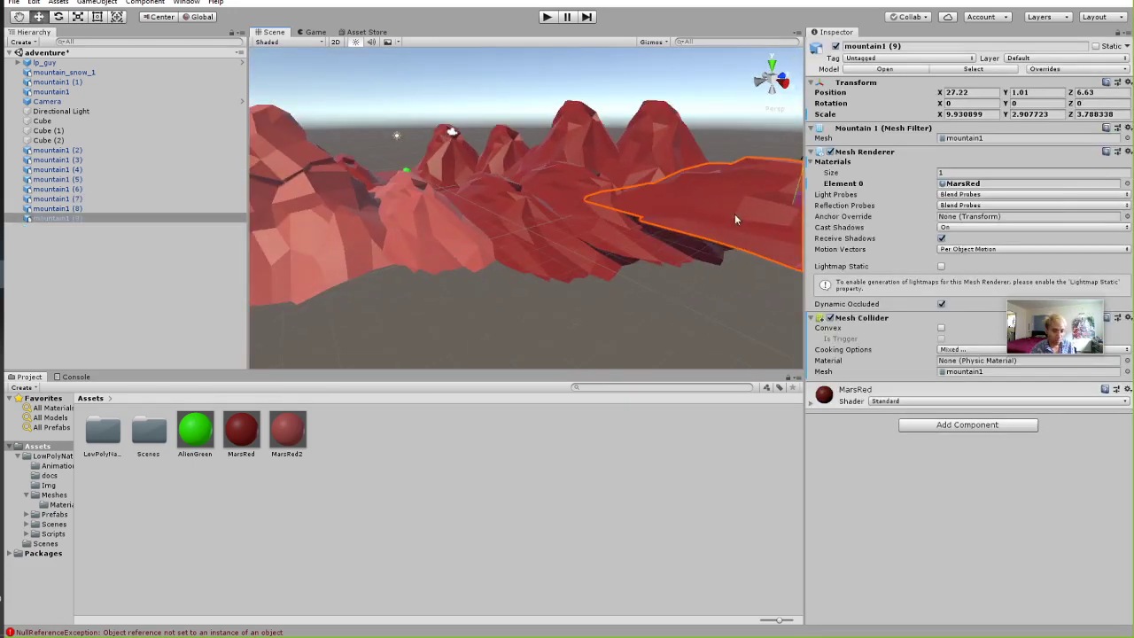
{"action": "right_click_drag", "start_coordinate": [678, 220], "coordinate": [604, 278]}
{"action": "left_click_drag", "start_coordinate": [583, 285], "coordinate": [511, 182]}
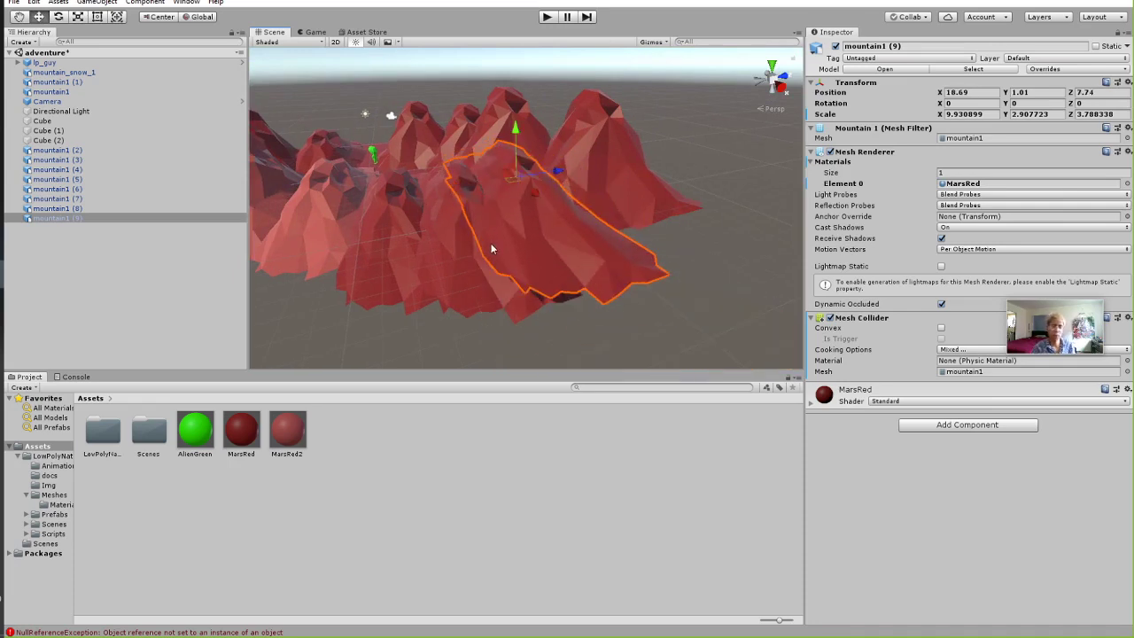
Orbit to an overview of the player, camera and sun, then bring up the Hierarchy create menu.
{"action": "right_click_drag", "start_coordinate": [453, 256], "coordinate": [620, 286]}
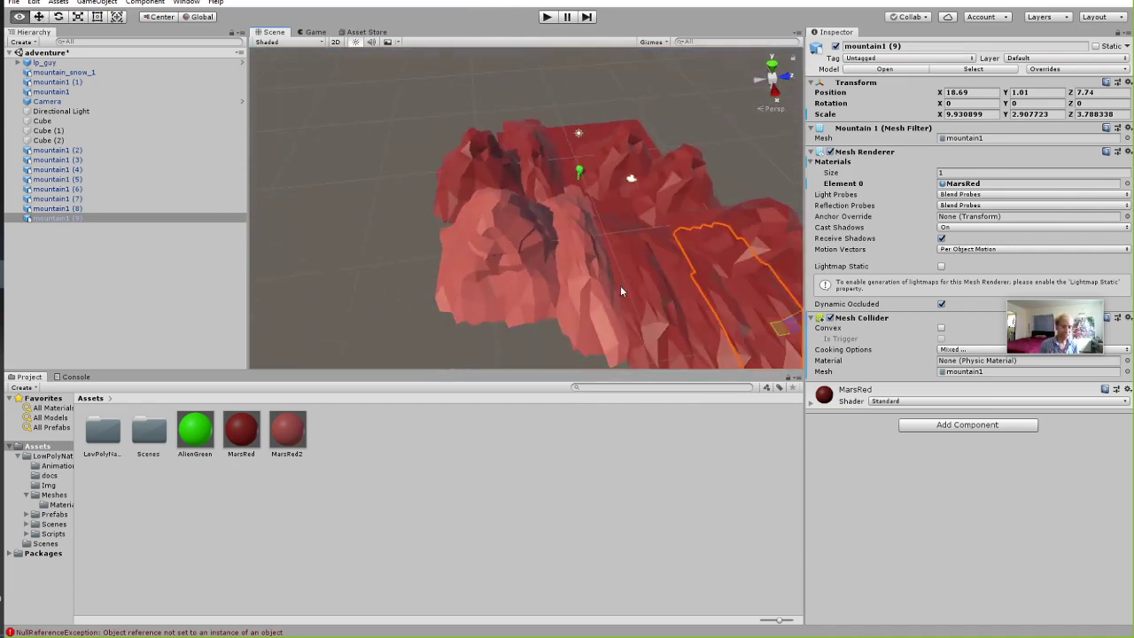
{"action": "middle_click_drag", "start_coordinate": [620, 285], "coordinate": [547, 281]}
{"action": "scroll", "coordinate": [522, 254], "scroll_direction": "up", "scroll_amount": 3}
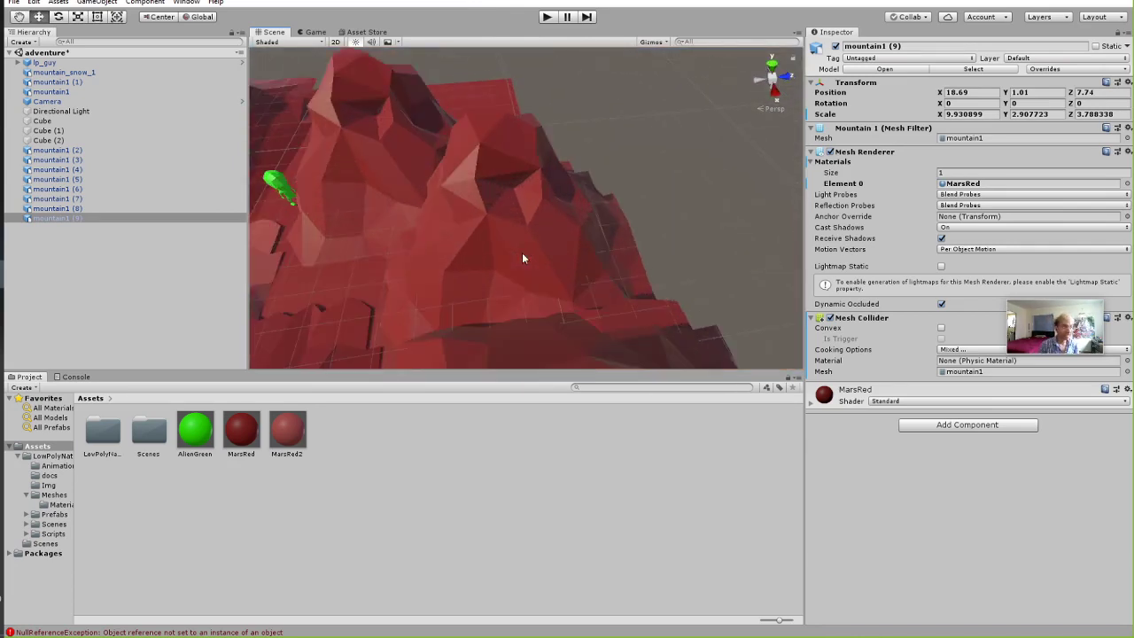
{"action": "right_click_drag", "start_coordinate": [522, 254], "coordinate": [510, 298]}
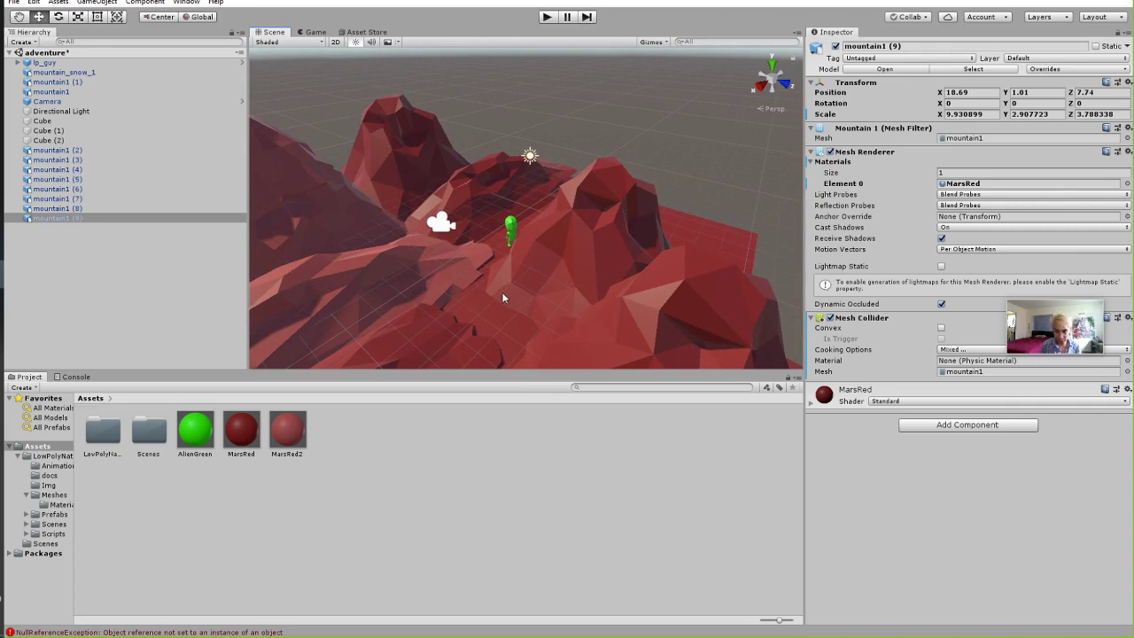
{"action": "right_click", "coordinate": [186, 257]}
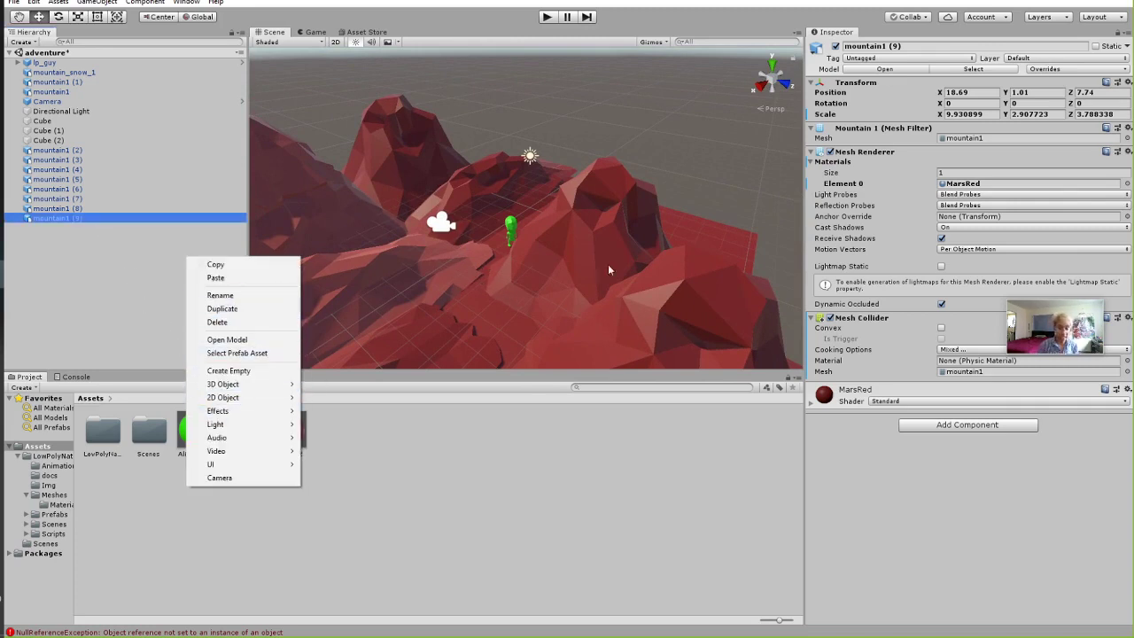
Add a 3D Object > Text - TextMeshPro to the scene and frame it with F.
{"action": "left_click", "coordinate": [105, 280]}
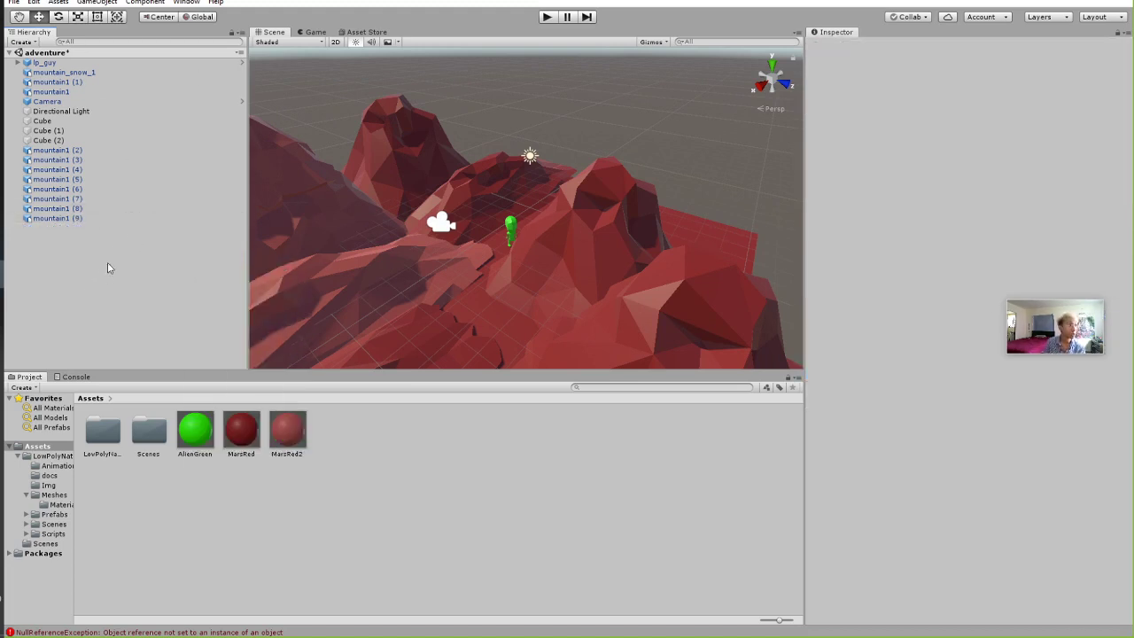
{"action": "right_click", "coordinate": [64, 269]}
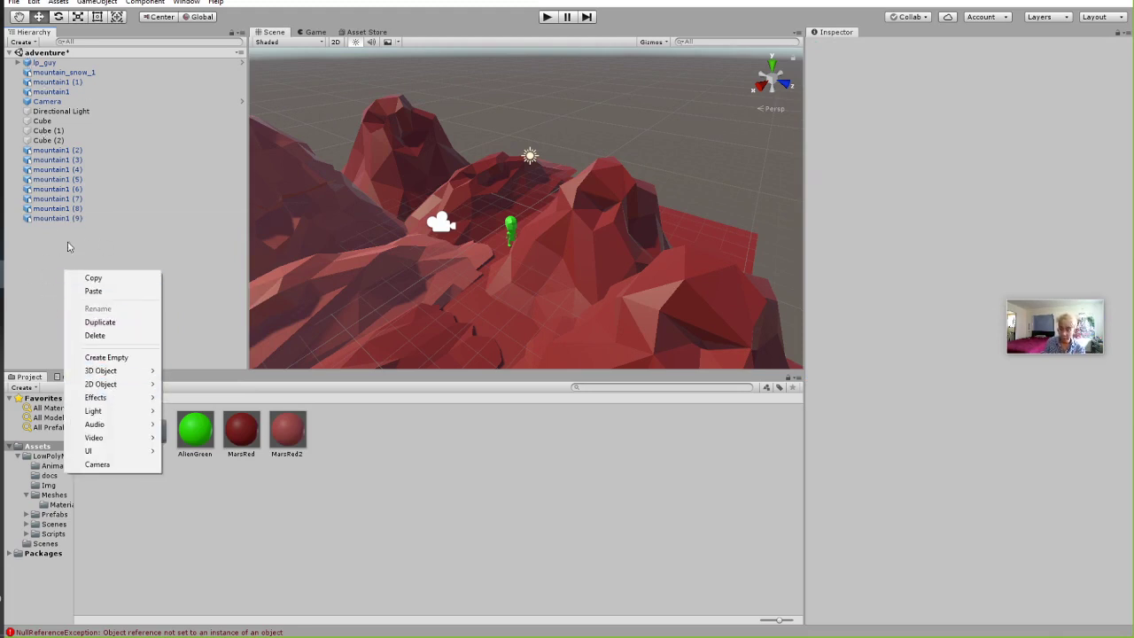
{"action": "mouse_move", "coordinate": [120, 372]}
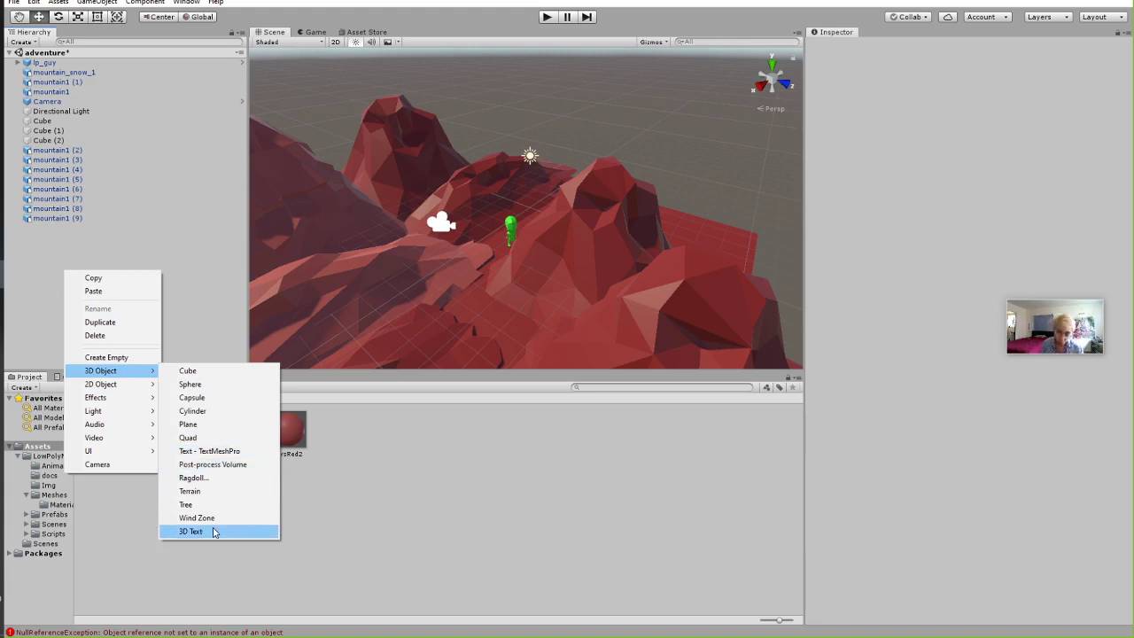
{"action": "left_click", "coordinate": [213, 453]}
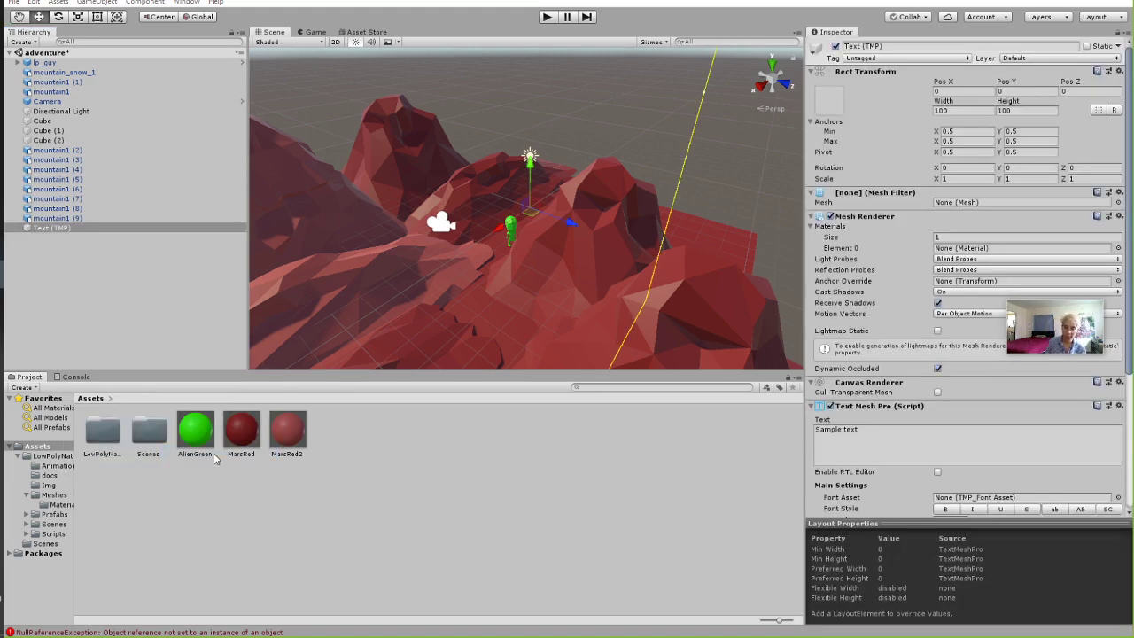
{"action": "key", "text": "f"}
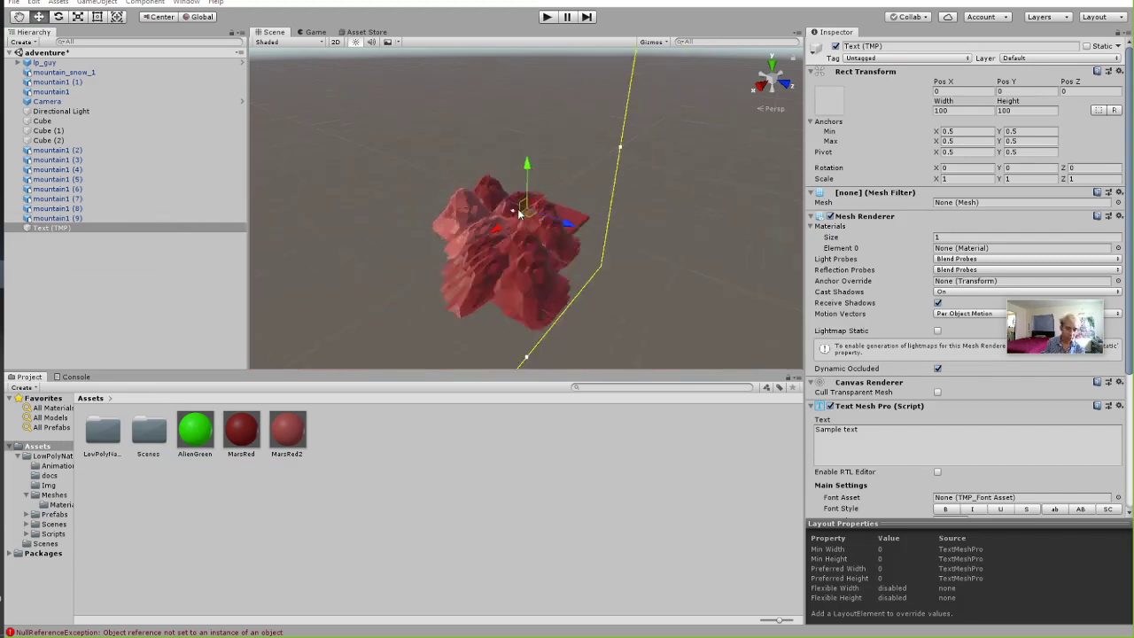
{"action": "scroll", "coordinate": [518, 210], "scroll_direction": "up", "scroll_amount": 3}
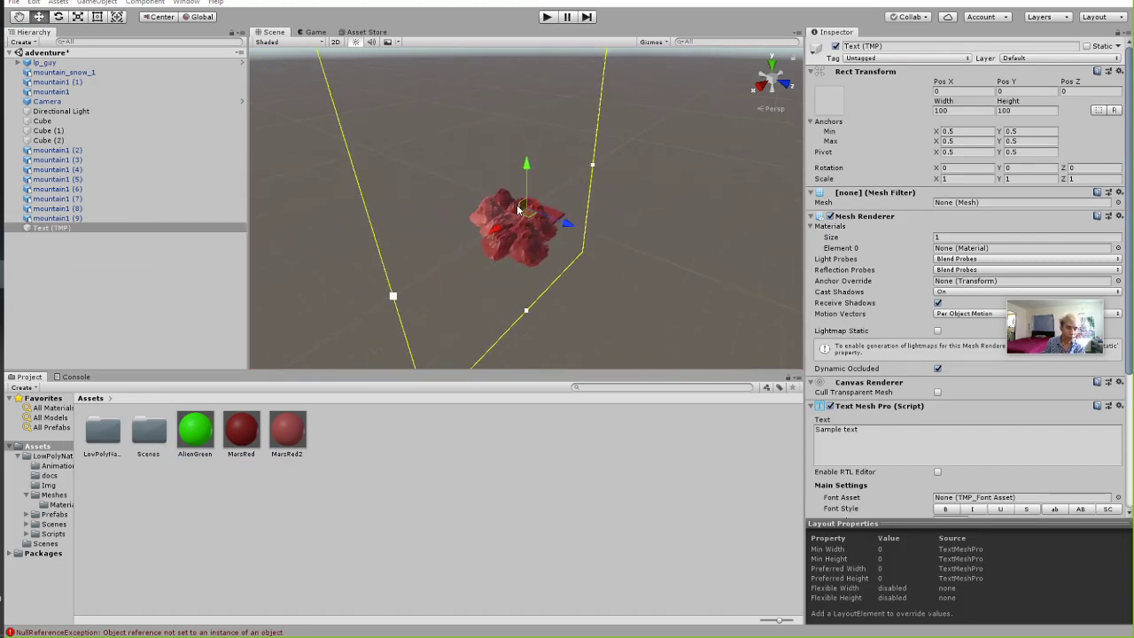
{"action": "scroll", "coordinate": [518, 211], "scroll_direction": "up", "scroll_amount": 2}
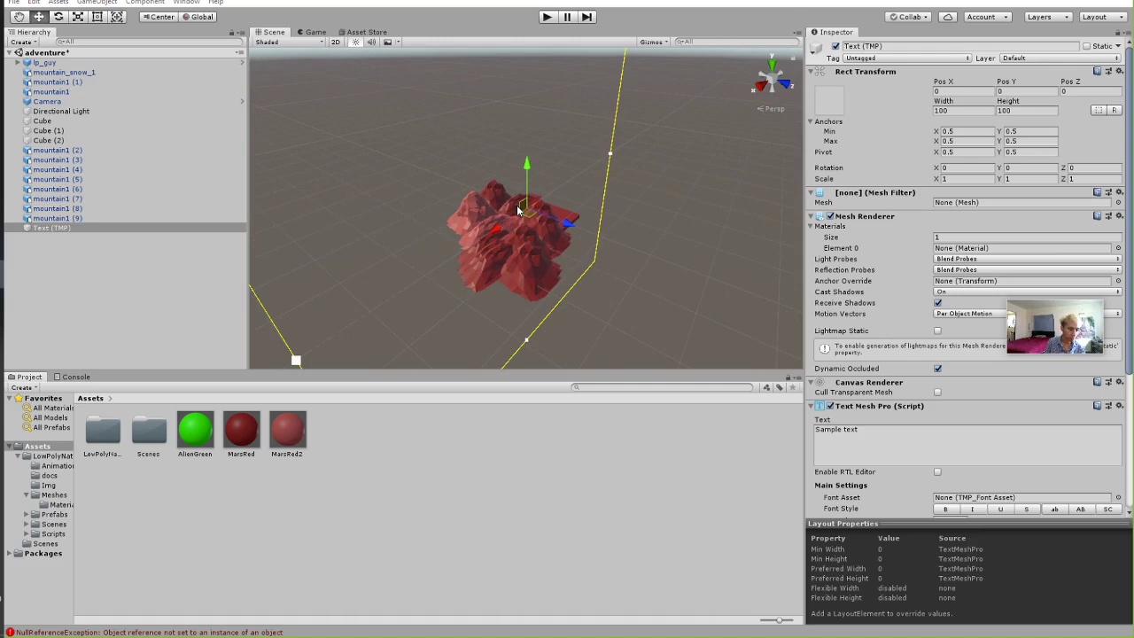
{"action": "scroll", "coordinate": [362, 233], "scroll_direction": "up", "scroll_amount": 3}
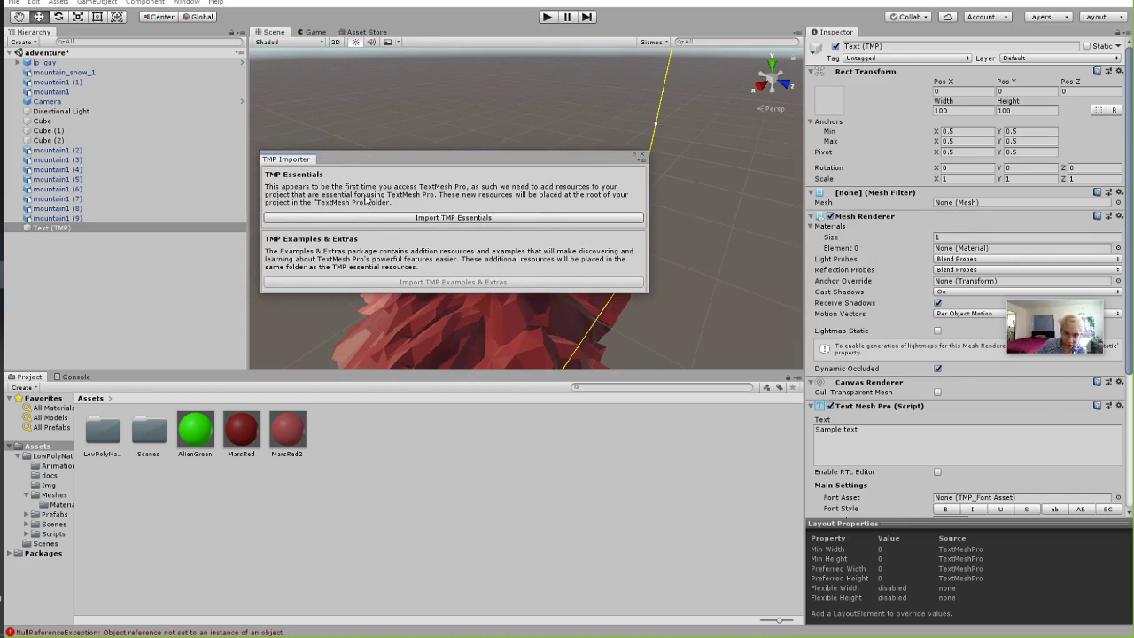
Import TMP Essentials from the TMP Importer window.
{"action": "left_click", "coordinate": [414, 218]}
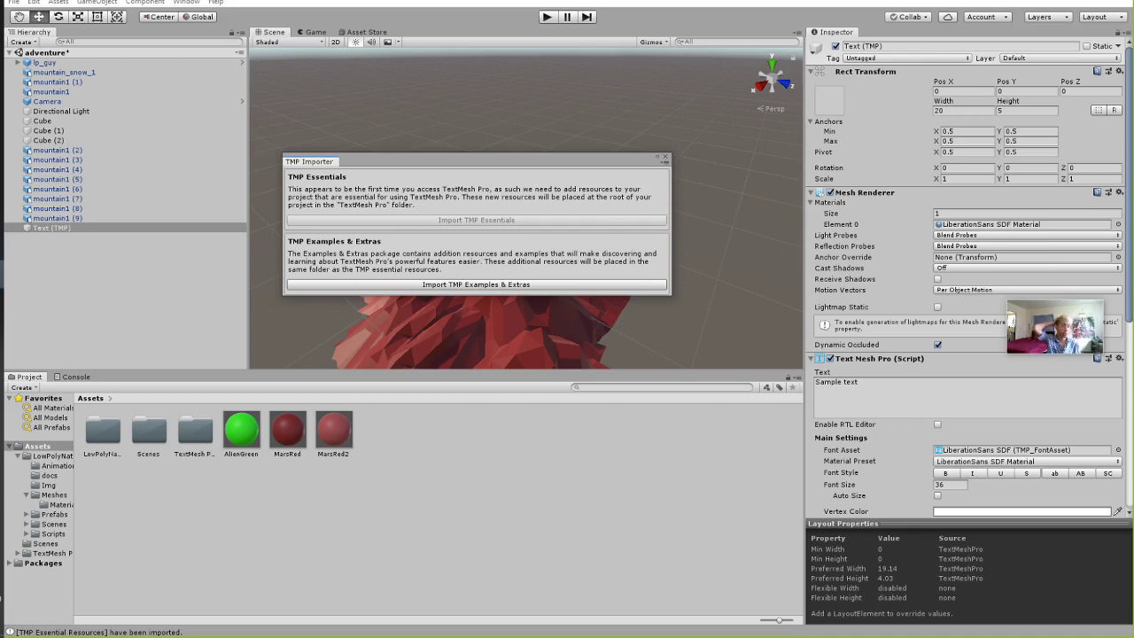
Close the importer and raise the Sample text above the mountains to X 5.8, Y 1.35.
{"action": "left_click", "coordinate": [666, 156]}
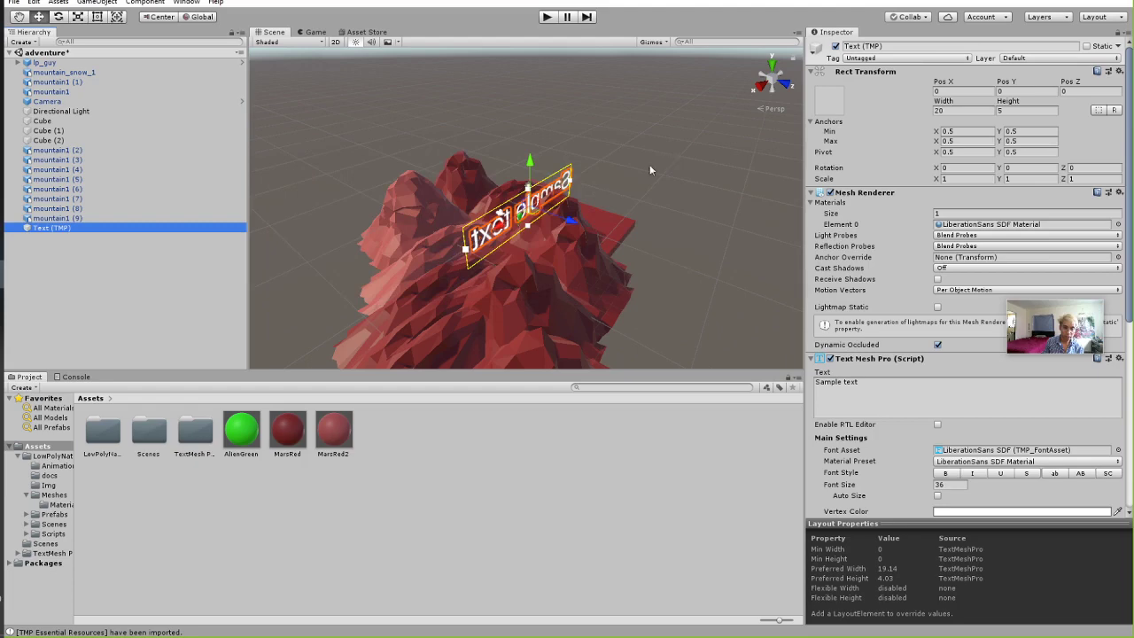
{"action": "left_click_drag", "start_coordinate": [567, 227], "coordinate": [677, 291], "text": "alt"}
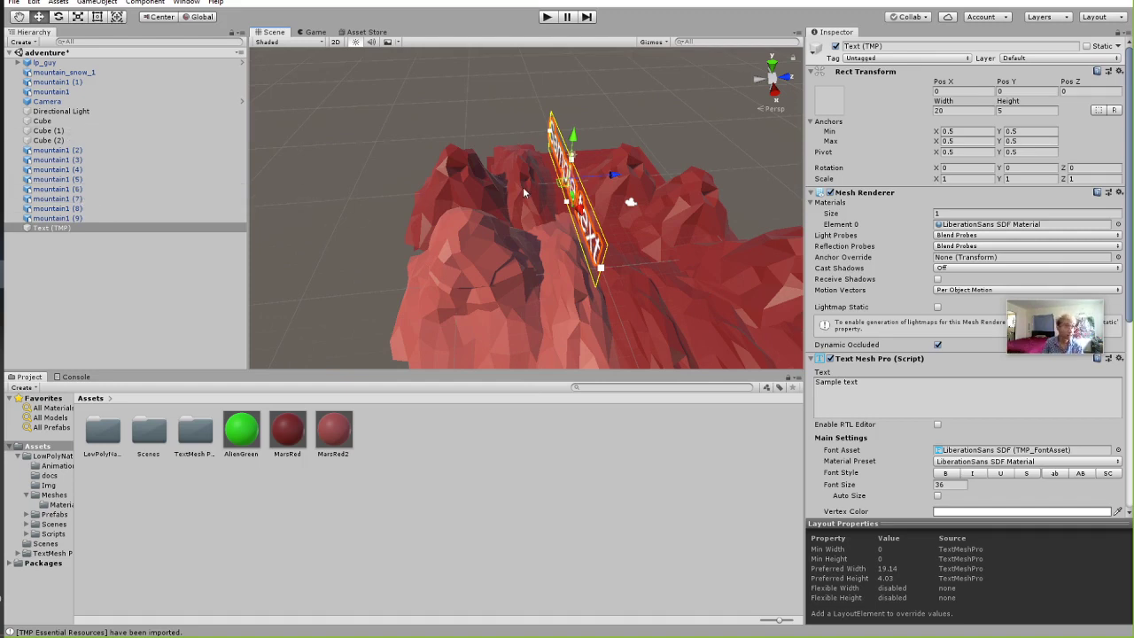
{"action": "left_click_drag", "start_coordinate": [551, 209], "coordinate": [534, 262], "text": "alt"}
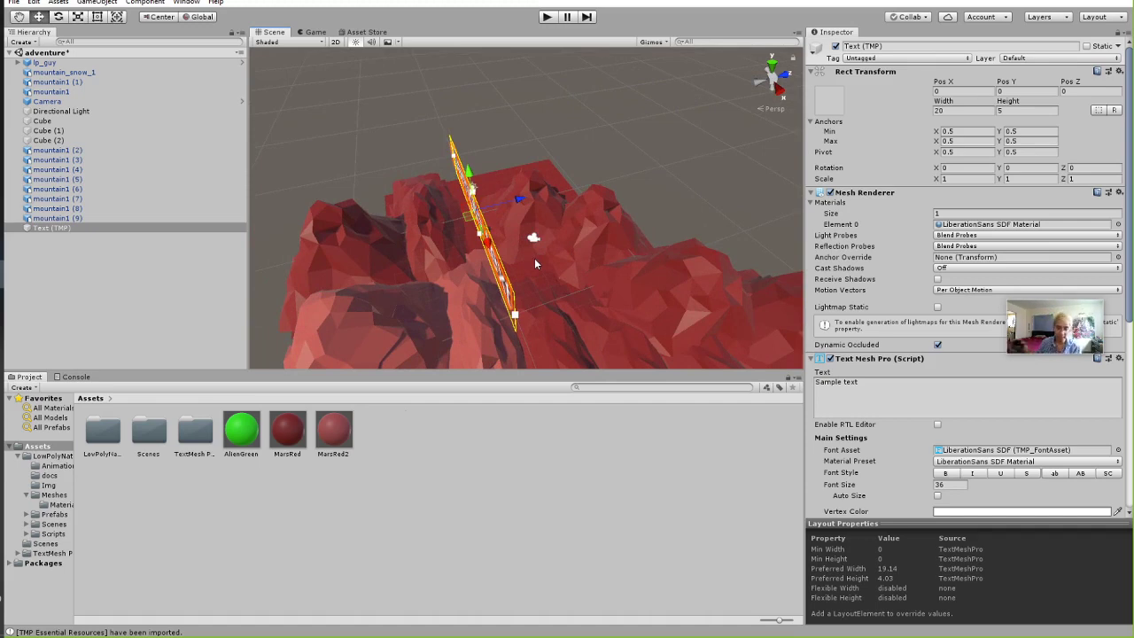
{"action": "left_click_drag", "start_coordinate": [520, 260], "coordinate": [487, 173], "text": "alt"}
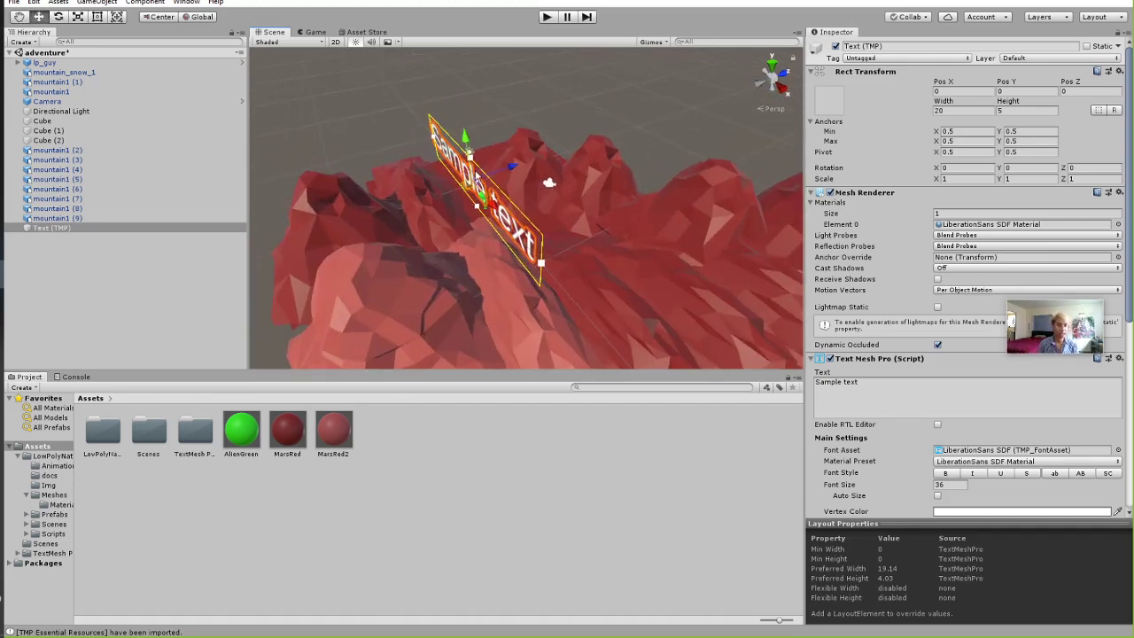
{"action": "left_click_drag", "start_coordinate": [476, 179], "coordinate": [629, 255]}
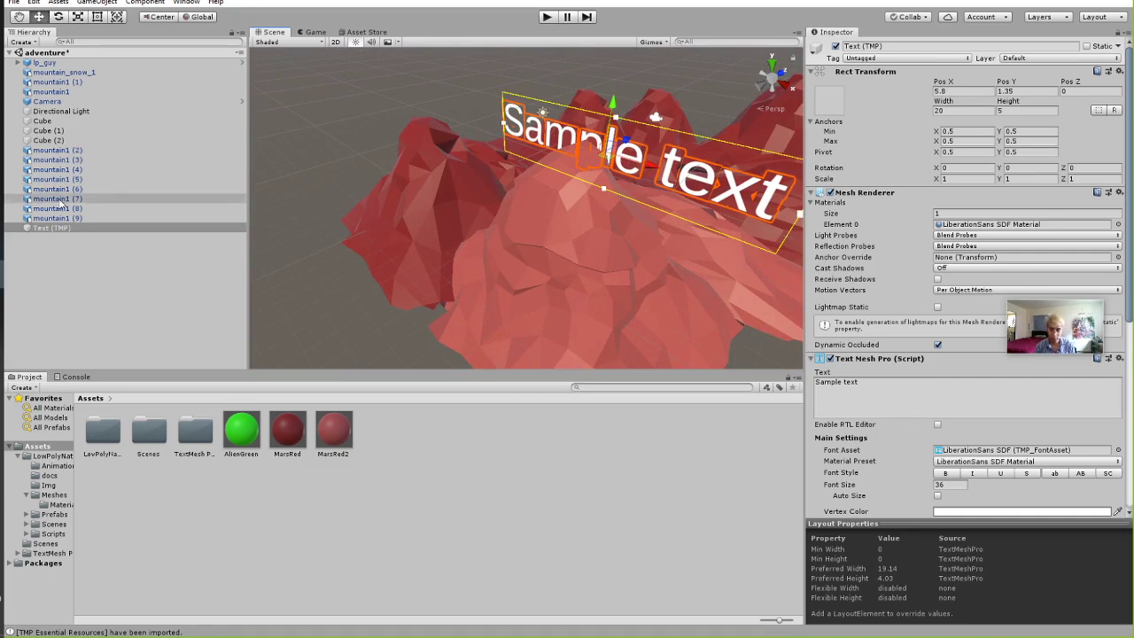
{"action": "right_click", "coordinate": [60, 255]}
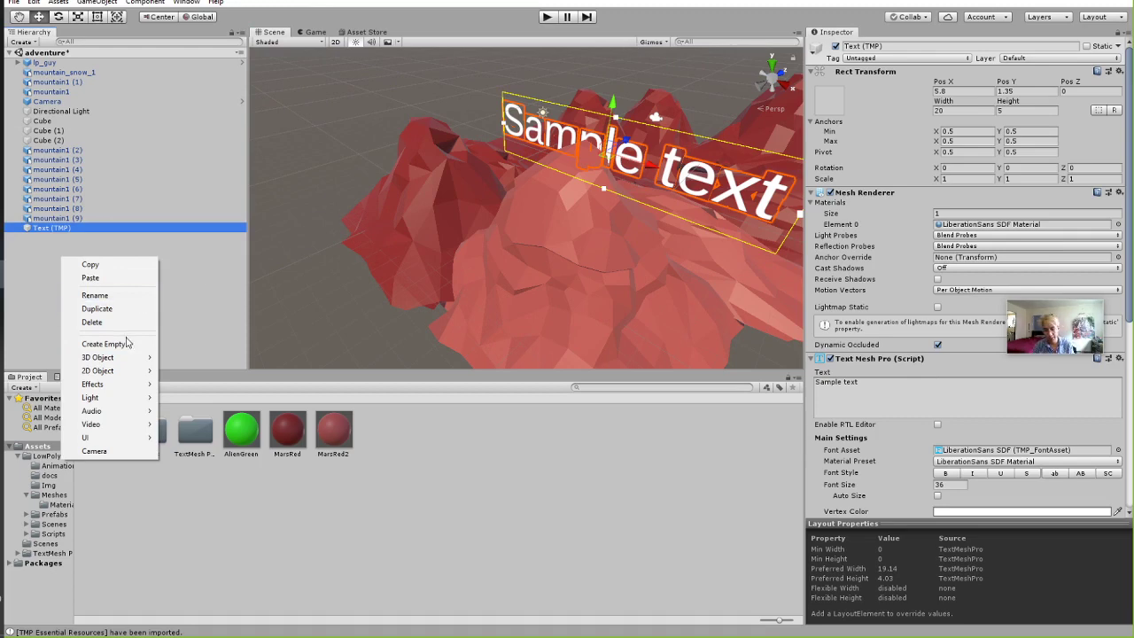
Add a second TextMeshPro text and move it to X 1.15, Z 3.81 near the player.
{"action": "mouse_move", "coordinate": [99, 357]}
{"action": "left_click", "coordinate": [207, 440]}
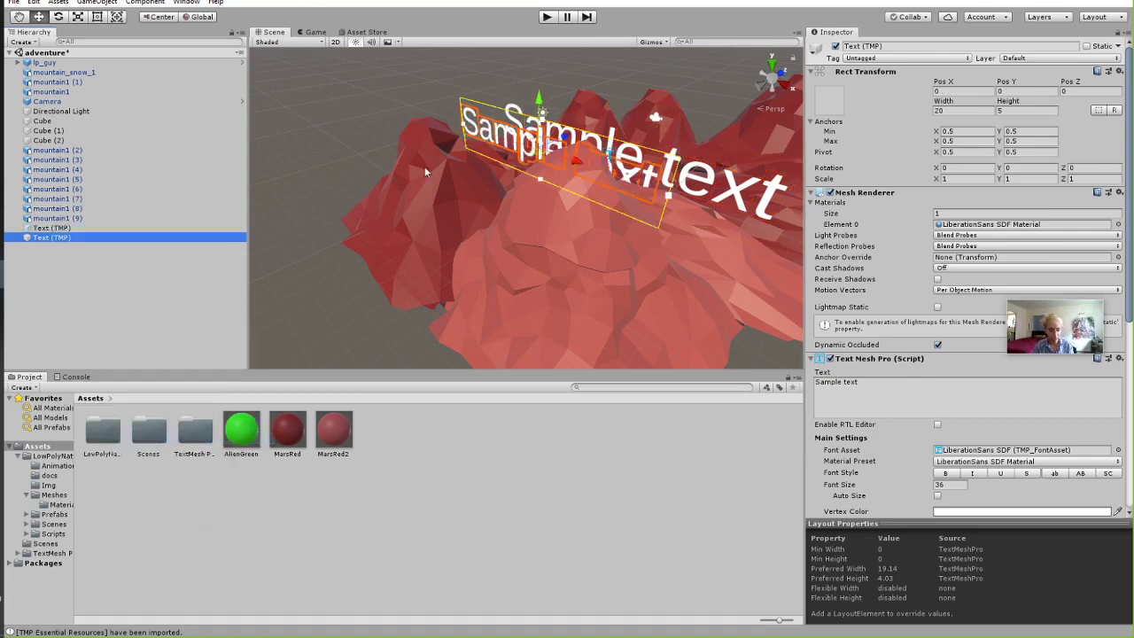
{"action": "left_click_drag", "start_coordinate": [531, 213], "coordinate": [467, 227], "text": "alt"}
{"action": "middle_click_drag", "start_coordinate": [529, 239], "coordinate": [547, 193]}
{"action": "scroll", "coordinate": [533, 268], "scroll_direction": "up", "scroll_amount": 5}
{"action": "scroll", "coordinate": [546, 194], "scroll_direction": "down", "scroll_amount": 5}
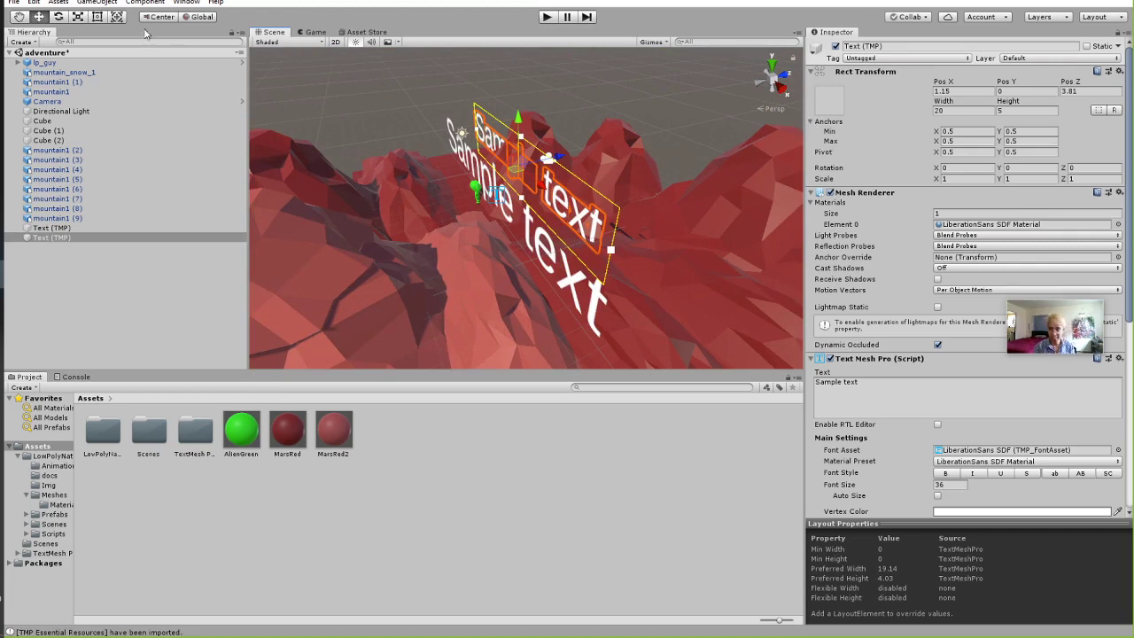
Scale the second text down to about 0.44, 0.46, 0.90 with the Scale tool.
{"action": "left_click", "coordinate": [77, 16]}
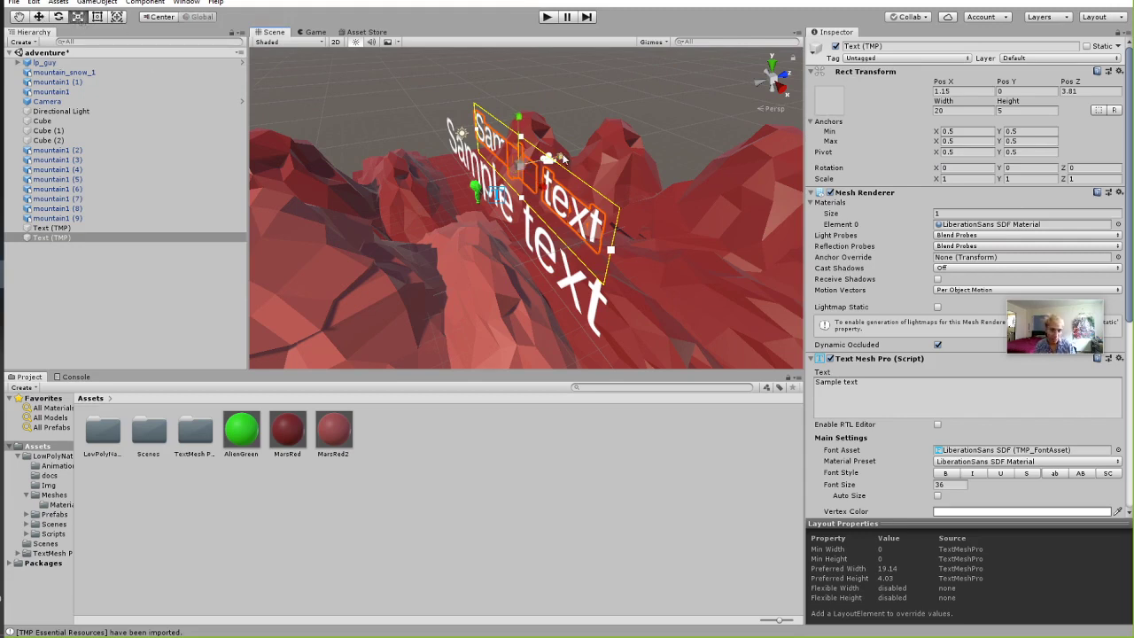
{"action": "mouse_move", "coordinate": [560, 157]}
{"action": "left_mouse_down"}
{"action": "mouse_move", "coordinate": [695, 150]}
{"action": "mouse_move", "coordinate": [565, 164]}
{"action": "left_mouse_up"}
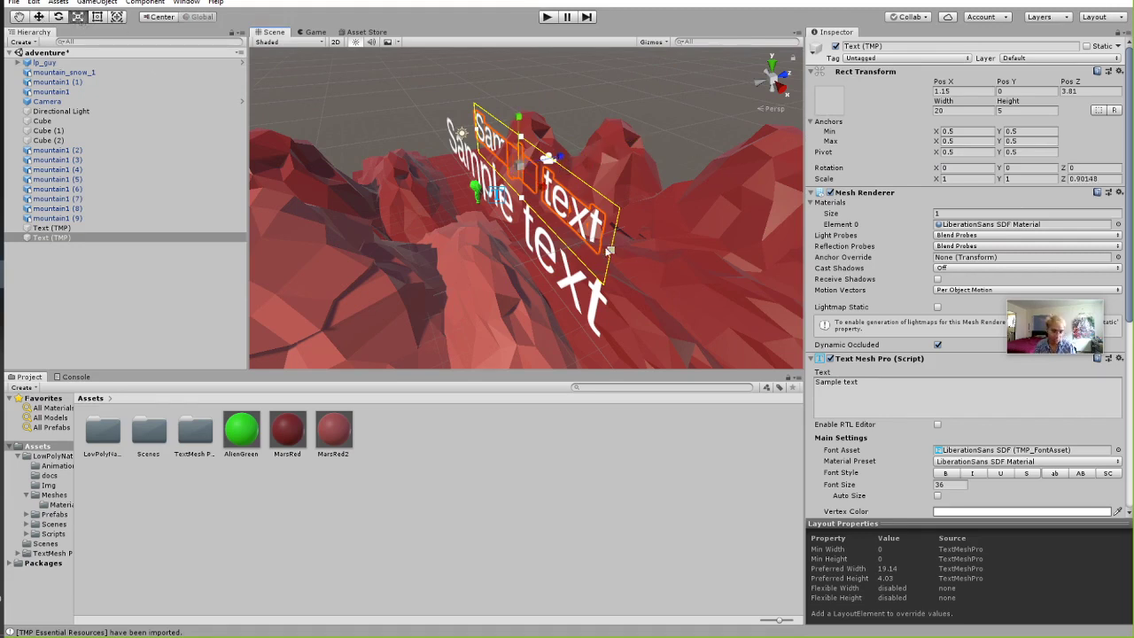
{"action": "right_click_drag", "start_coordinate": [408, 184], "coordinate": [478, 193]}
{"action": "left_click_drag", "start_coordinate": [472, 190], "coordinate": [450, 171]}
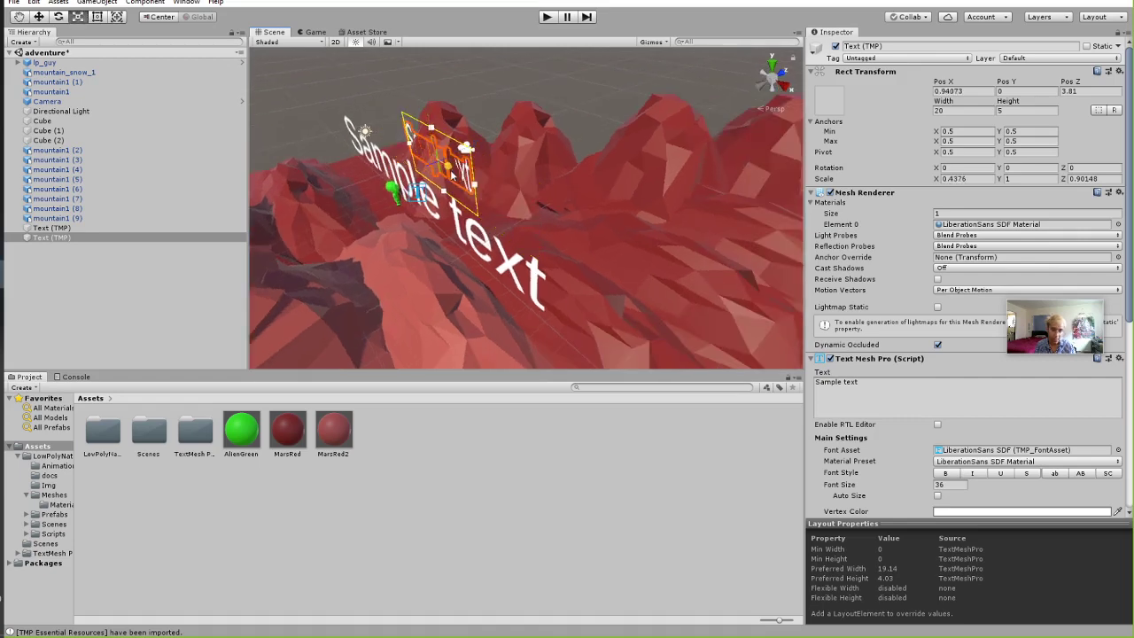
{"action": "left_click_drag", "start_coordinate": [429, 113], "coordinate": [436, 149]}
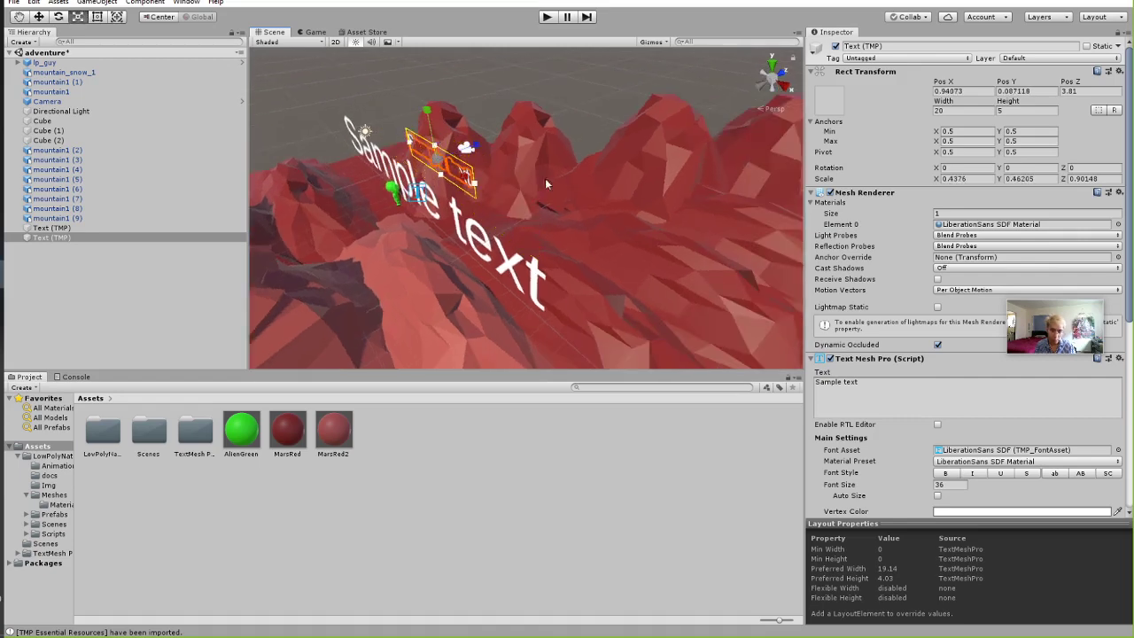
{"action": "right_click_drag", "start_coordinate": [545, 180], "coordinate": [541, 244]}
Select the first Sample text object and start editing its text content.
{"action": "left_click", "coordinate": [73, 229]}
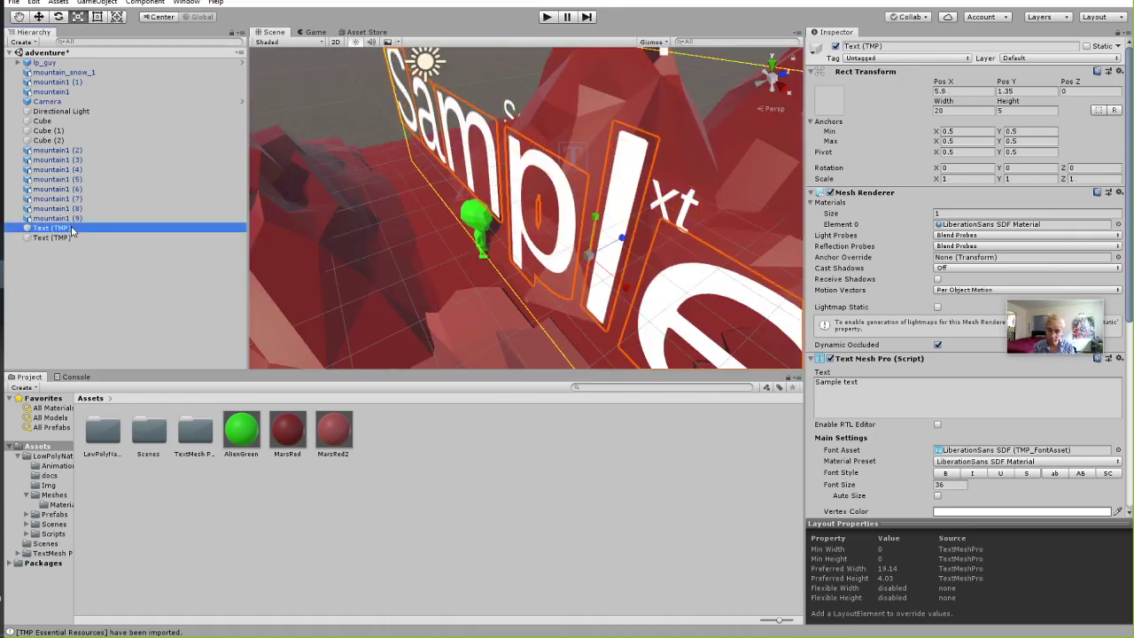
{"action": "scroll", "coordinate": [886, 354], "scroll_direction": "down", "scroll_amount": 2}
{"action": "left_click", "coordinate": [890, 374]}
{"action": "key", "text": "ctrl+a"}
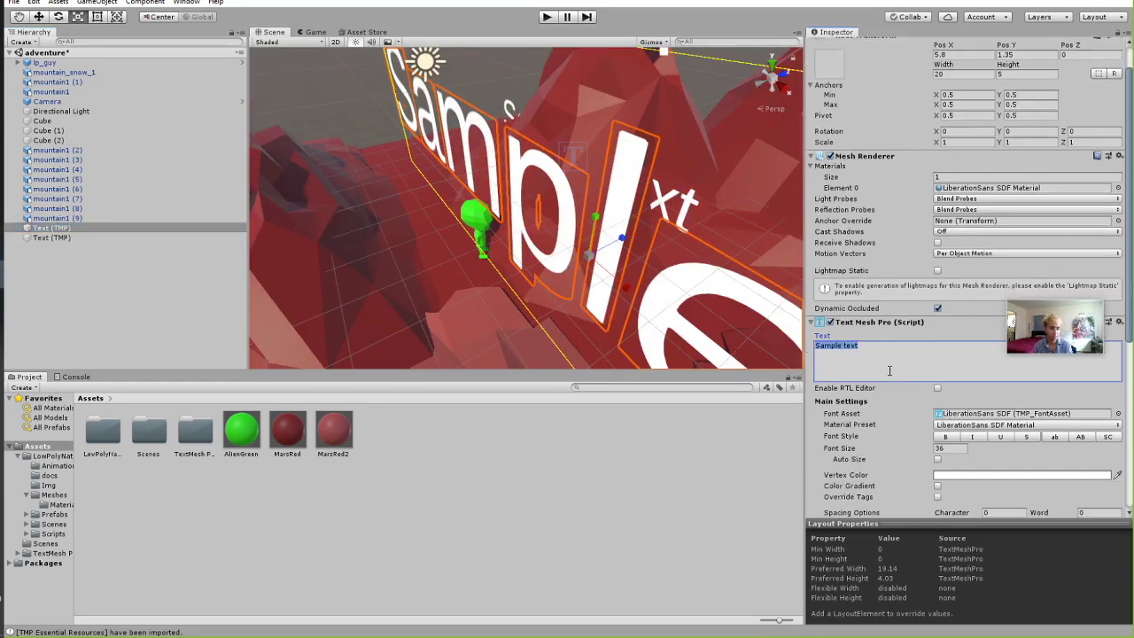
{"action": "scroll", "coordinate": [867, 390], "scroll_direction": "down", "scroll_amount": 8}
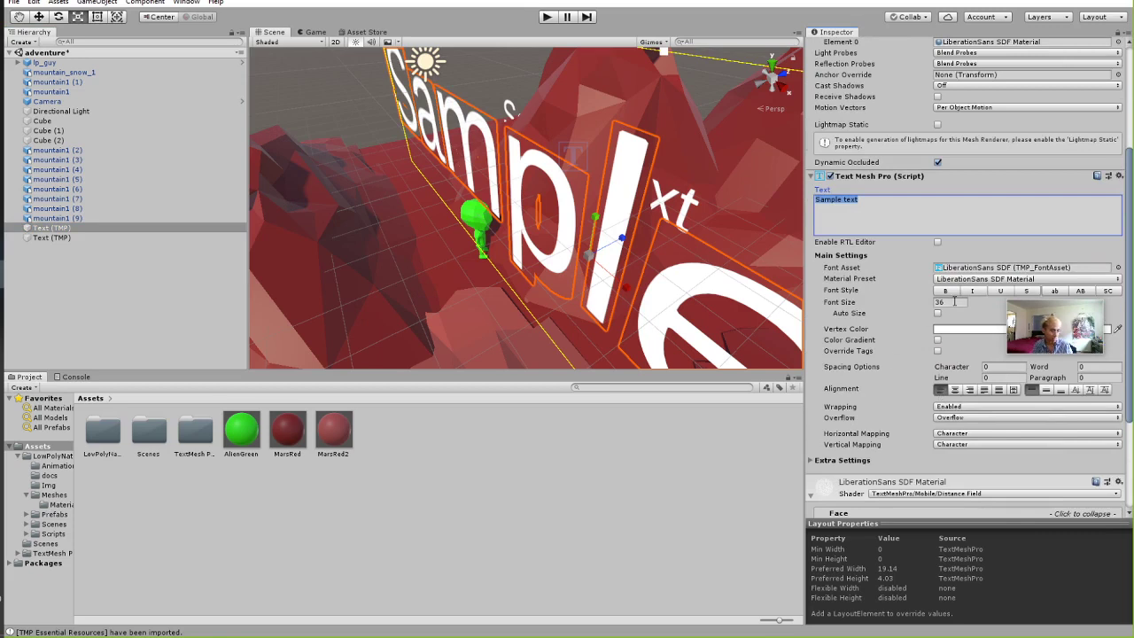
{"action": "left_click", "coordinate": [955, 302]}
{"action": "left_click", "coordinate": [914, 211]}
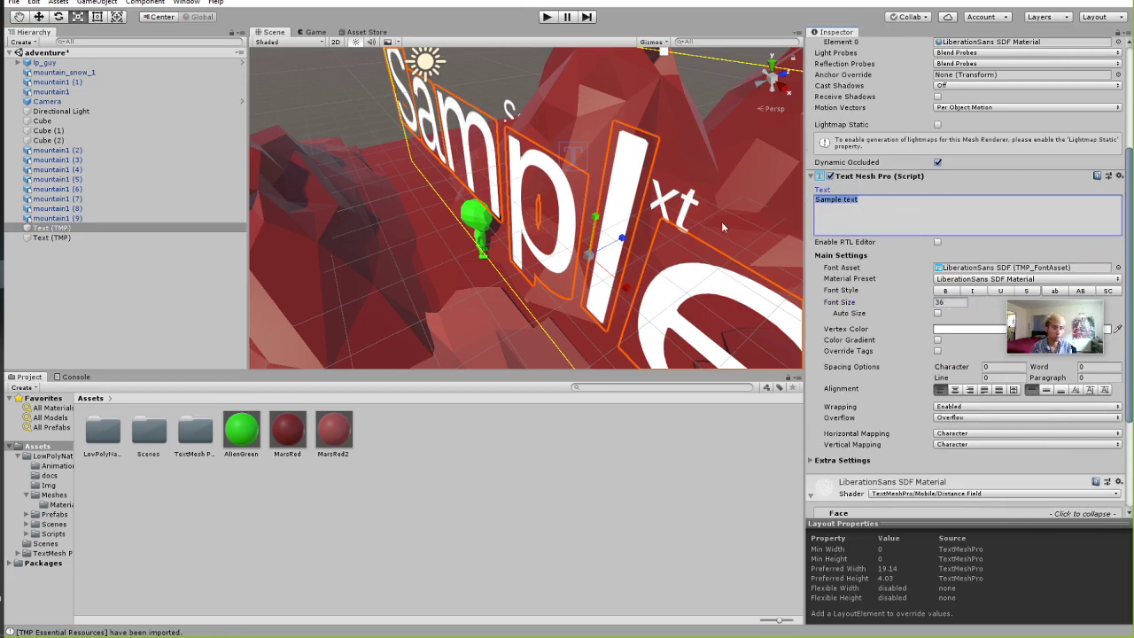
Replace the placeholder text with 'welcome to mars!'.
{"action": "left_click", "coordinate": [29, 229]}
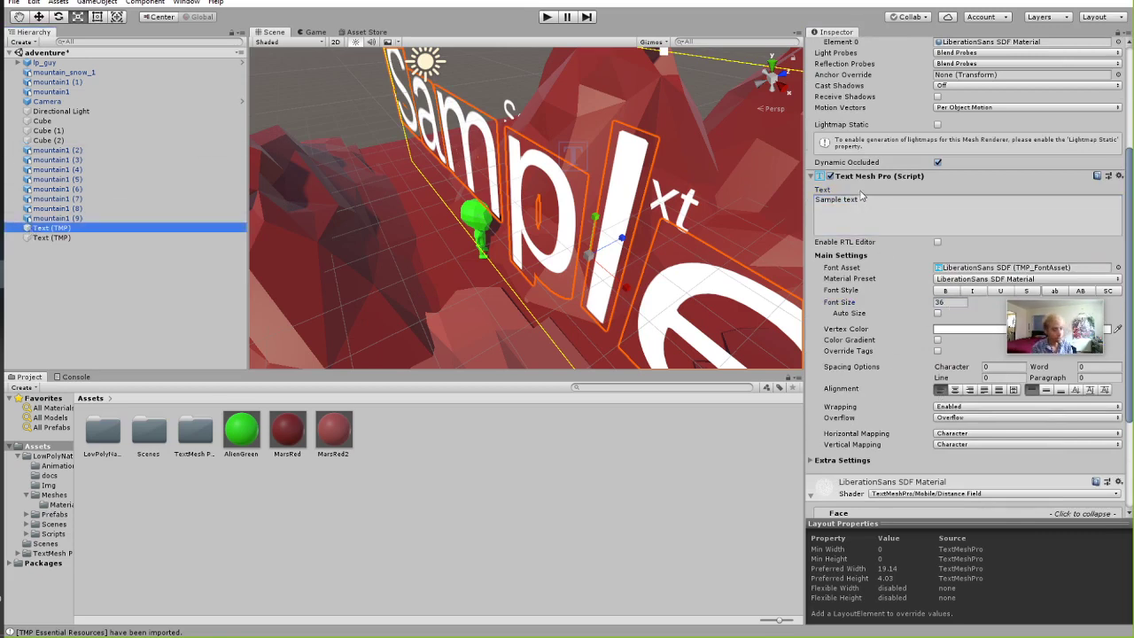
{"action": "scroll", "coordinate": [864, 230], "scroll_direction": "up", "scroll_amount": 5}
{"action": "scroll", "coordinate": [895, 275], "scroll_direction": "down", "scroll_amount": 3}
{"action": "left_click", "coordinate": [897, 274]}
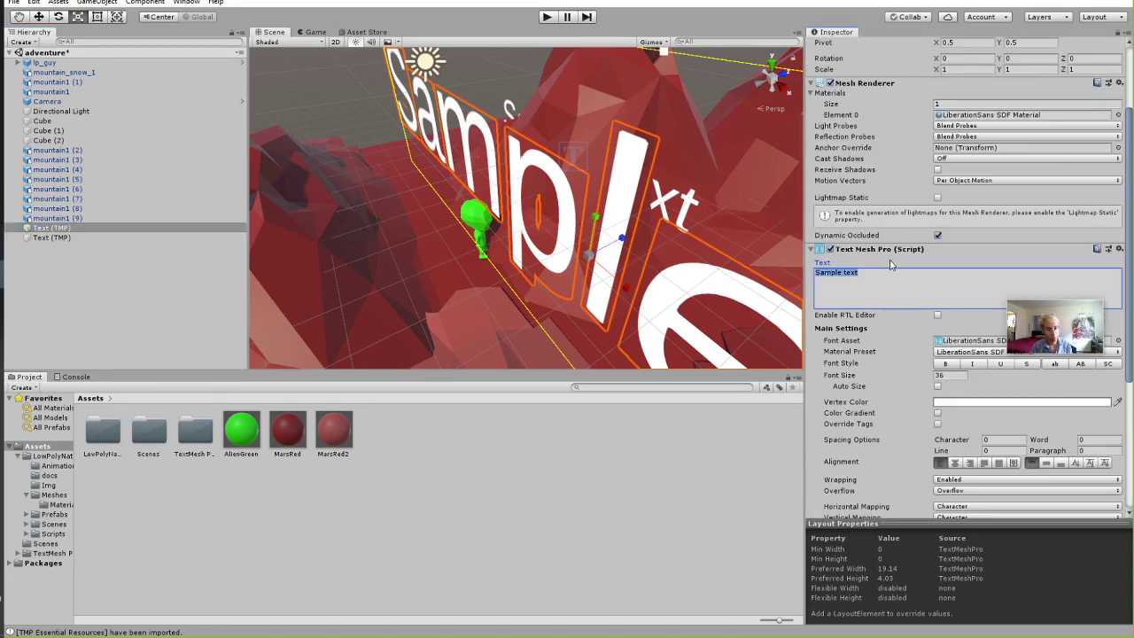
{"action": "type", "text": "welcom"}
{"action": "key", "text": "BackSpace"}
{"action": "key", "text": "BackSpace"}
{"action": "key", "text": "BackSpace"}
{"action": "key", "text": "BackSpace"}
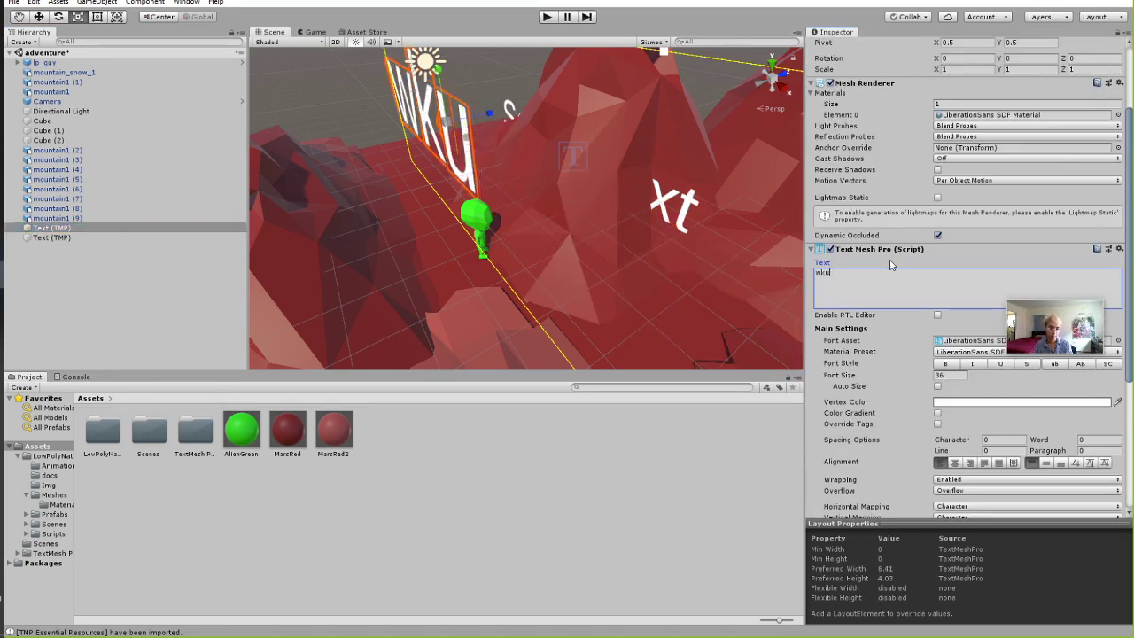
{"action": "type", "text": "lcome to mars!"}
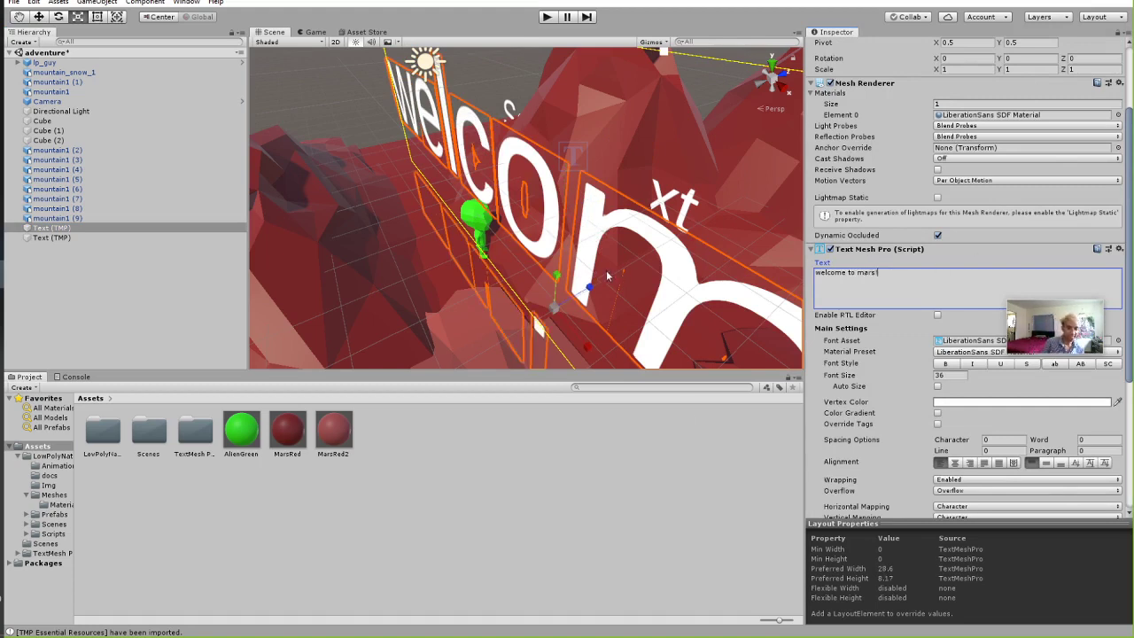
Set the font size to 12 and drag the text down beside the green player.
{"action": "left_click", "coordinate": [953, 376]}
{"action": "double_click", "coordinate": [954, 375]}
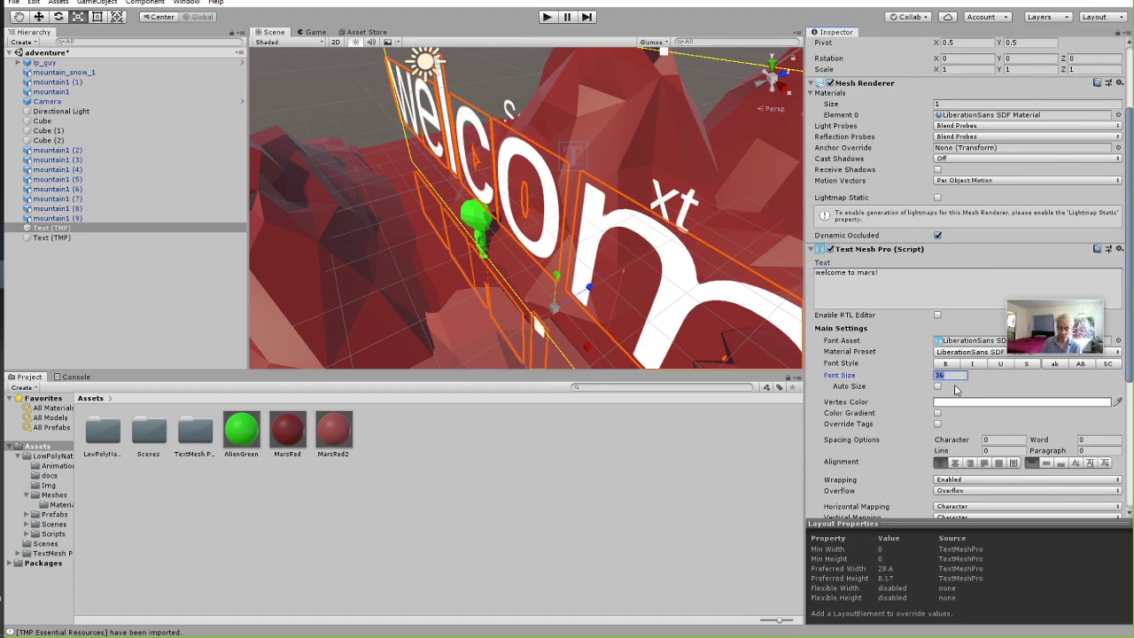
{"action": "type", "text": "12w"}
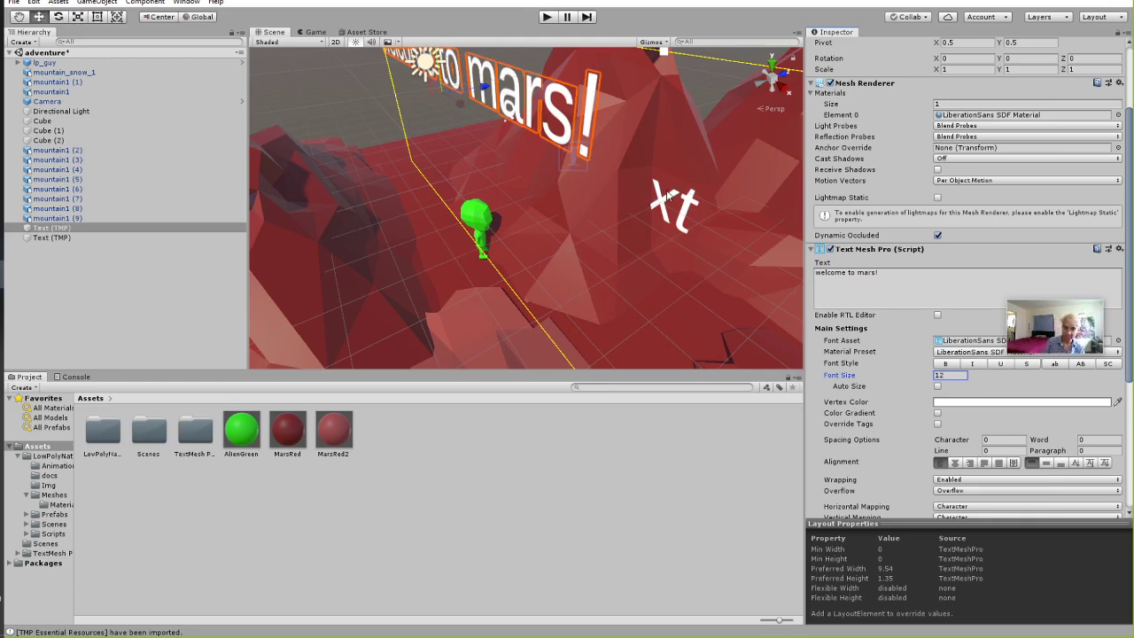
{"action": "left_click_drag", "start_coordinate": [443, 90], "coordinate": [498, 232]}
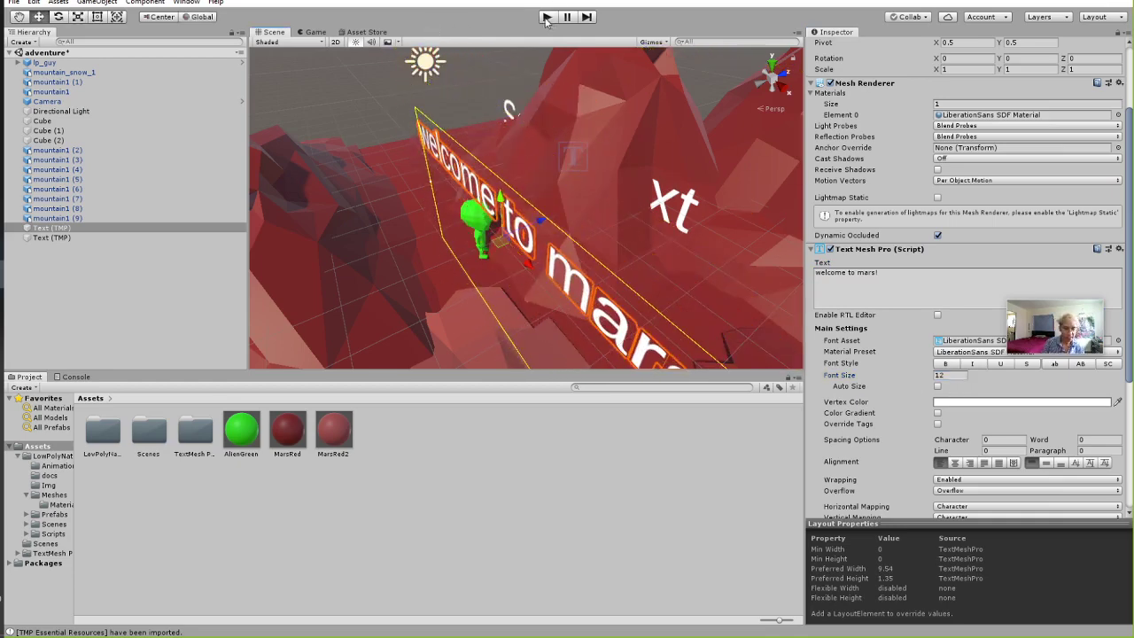
Run and stop the game to test the scene, then select the camera.
{"action": "left_click", "coordinate": [546, 20]}
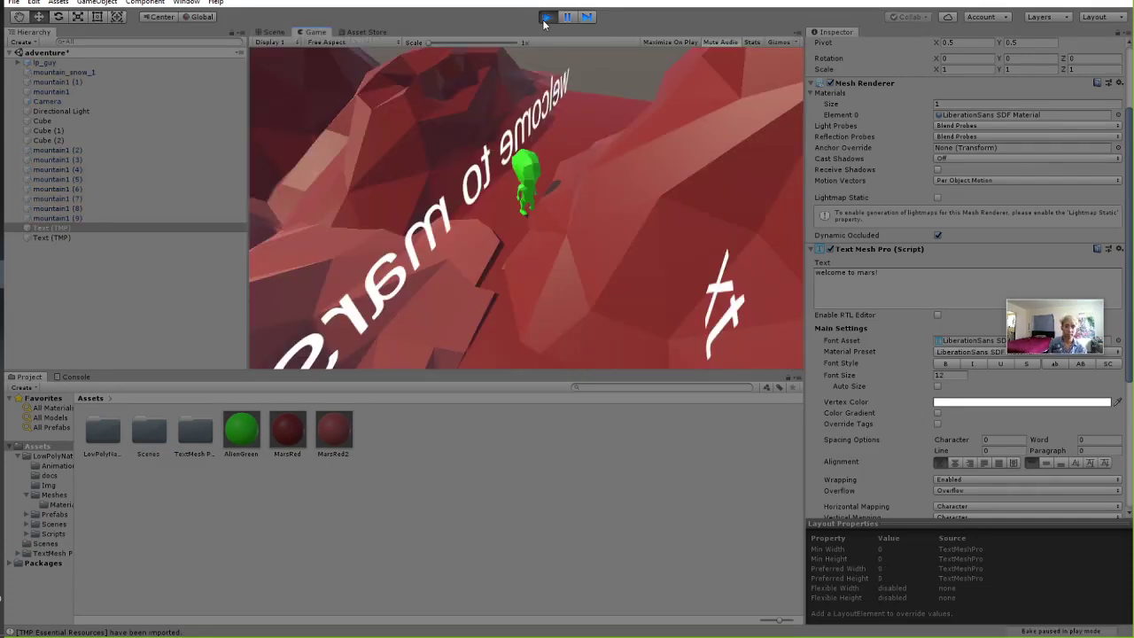
{"action": "left_click", "coordinate": [549, 17]}
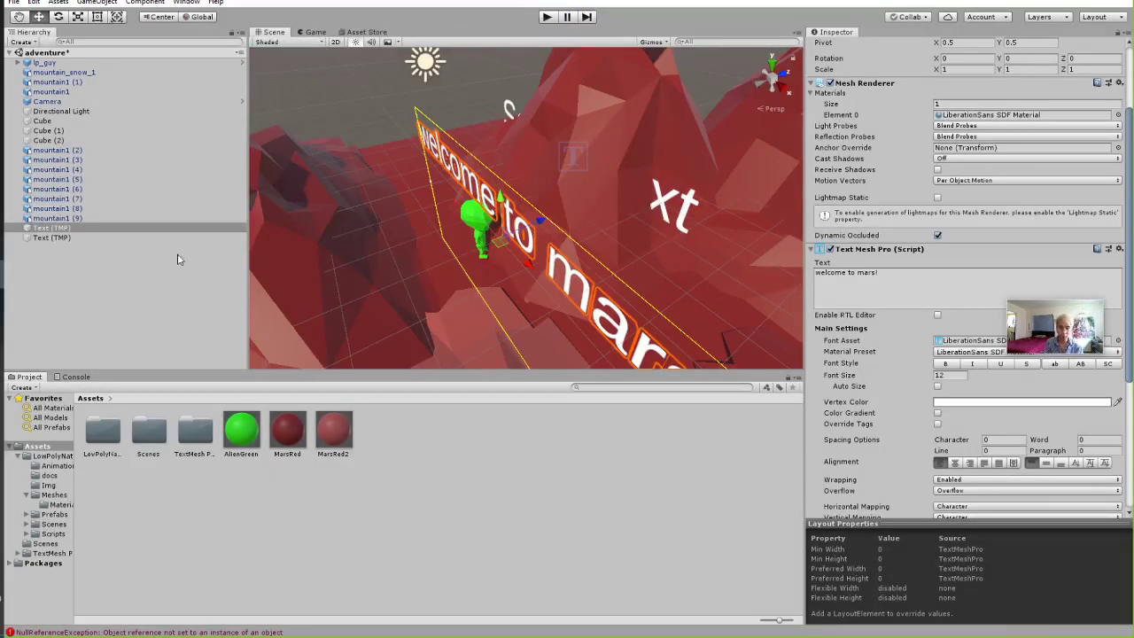
{"action": "left_click", "coordinate": [59, 103]}
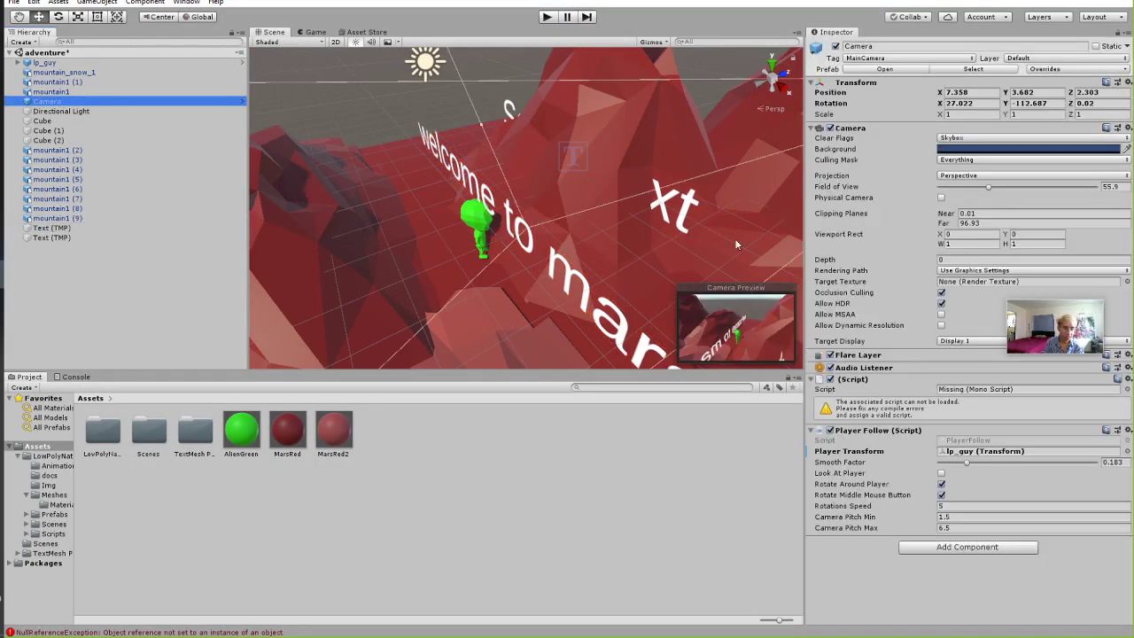
Tilt the welcome text toward the camera and move it up-left above the player.
{"action": "left_click", "coordinate": [534, 246]}
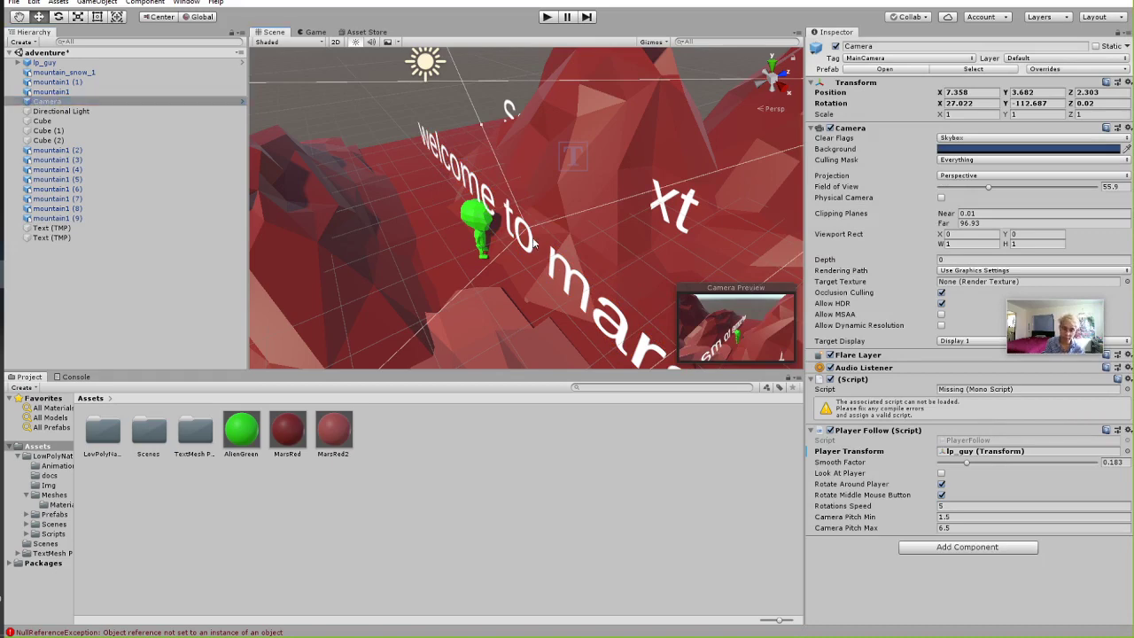
{"action": "key", "text": "e"}
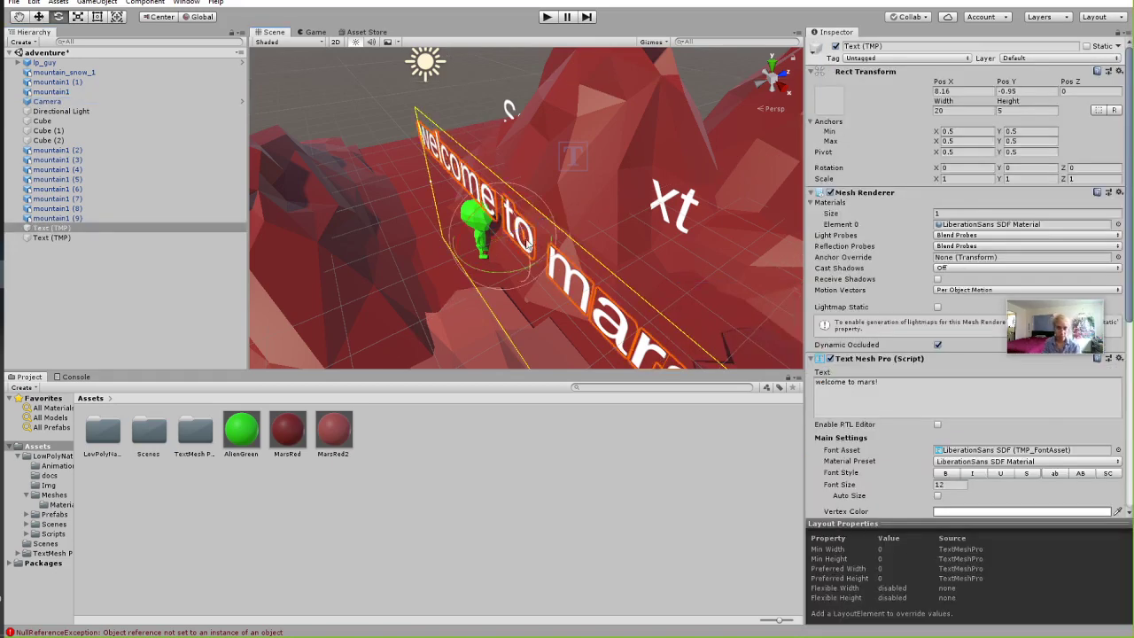
{"action": "left_click_drag", "start_coordinate": [492, 264], "coordinate": [512, 236]}
{"action": "key", "text": "w"}
{"action": "left_click_drag", "start_coordinate": [506, 243], "coordinate": [474, 252]}
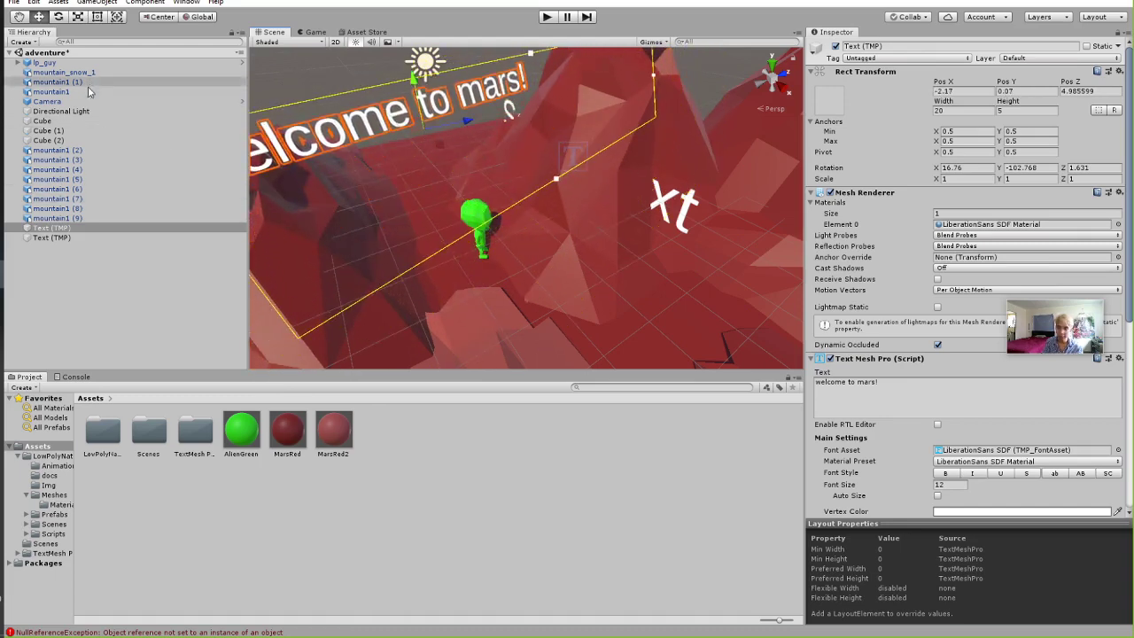
Select the camera and view the scene through the Game view.
{"action": "left_click", "coordinate": [70, 111]}
{"action": "left_click", "coordinate": [71, 101]}
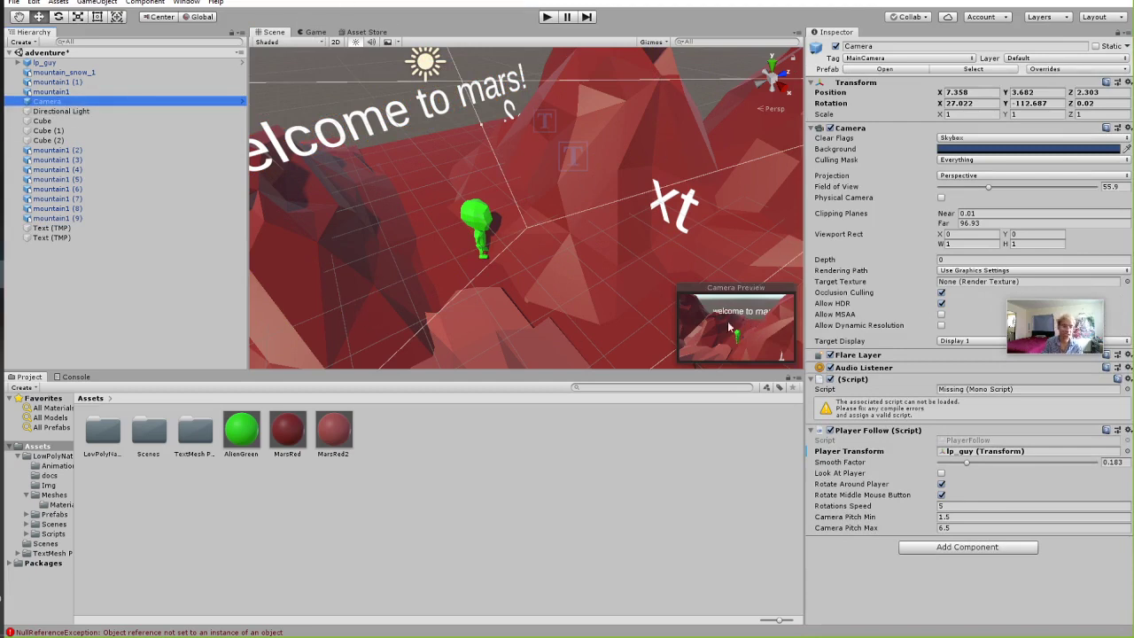
{"action": "left_click", "coordinate": [322, 34]}
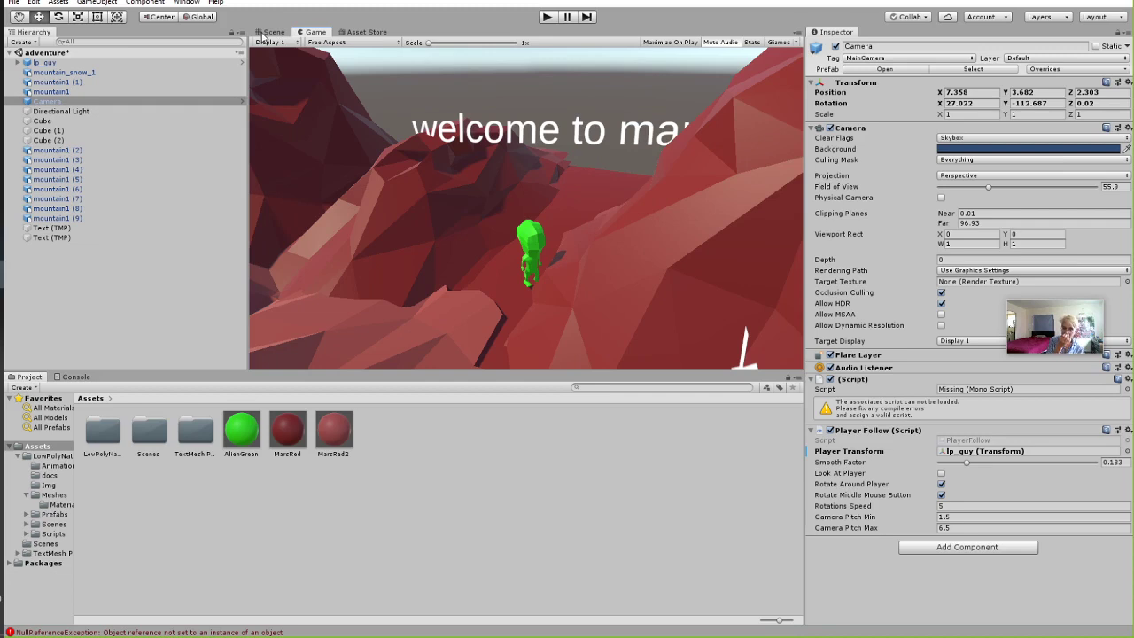
Compare the Game and Scene views, then orbit the Scene view toward the sky past the text.
{"action": "left_click", "coordinate": [263, 32]}
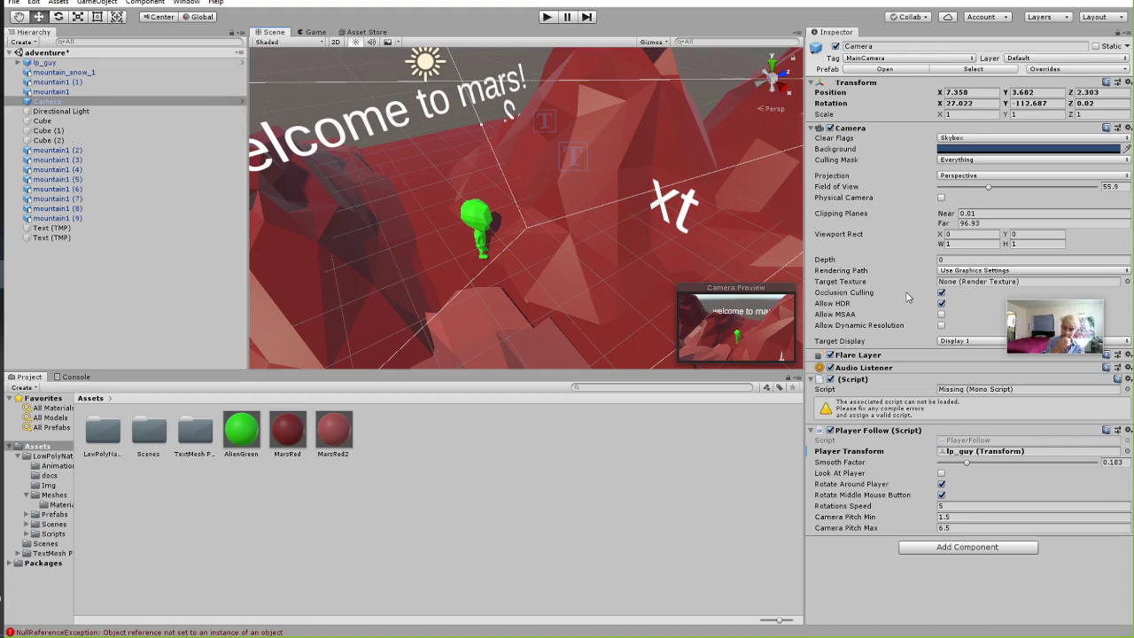
{"action": "left_click", "coordinate": [315, 33]}
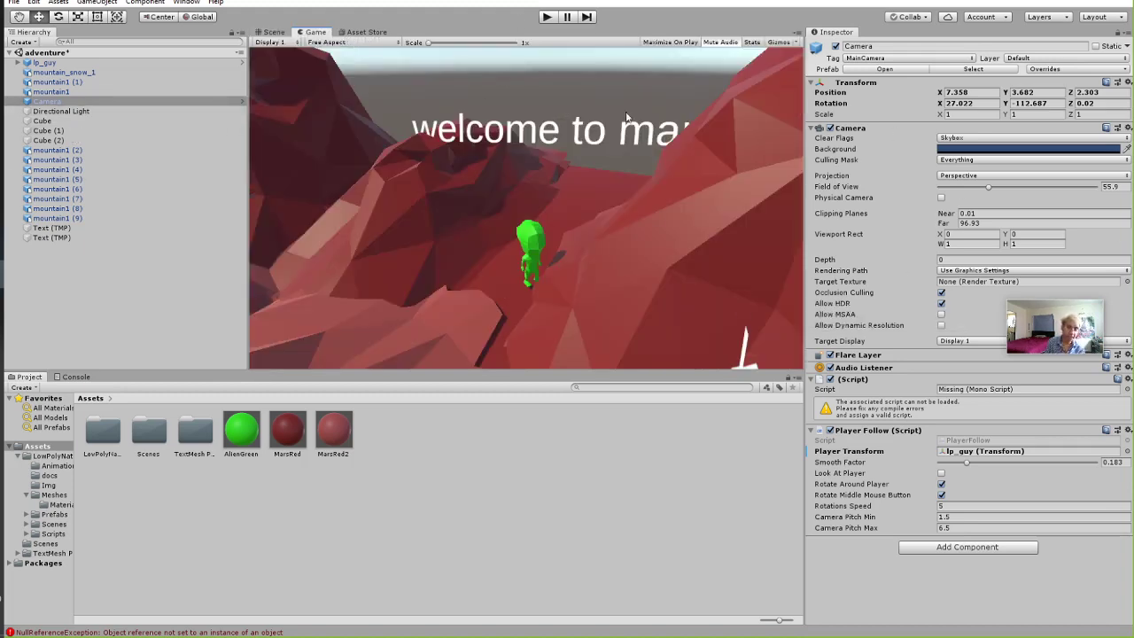
{"action": "left_click", "coordinate": [274, 33]}
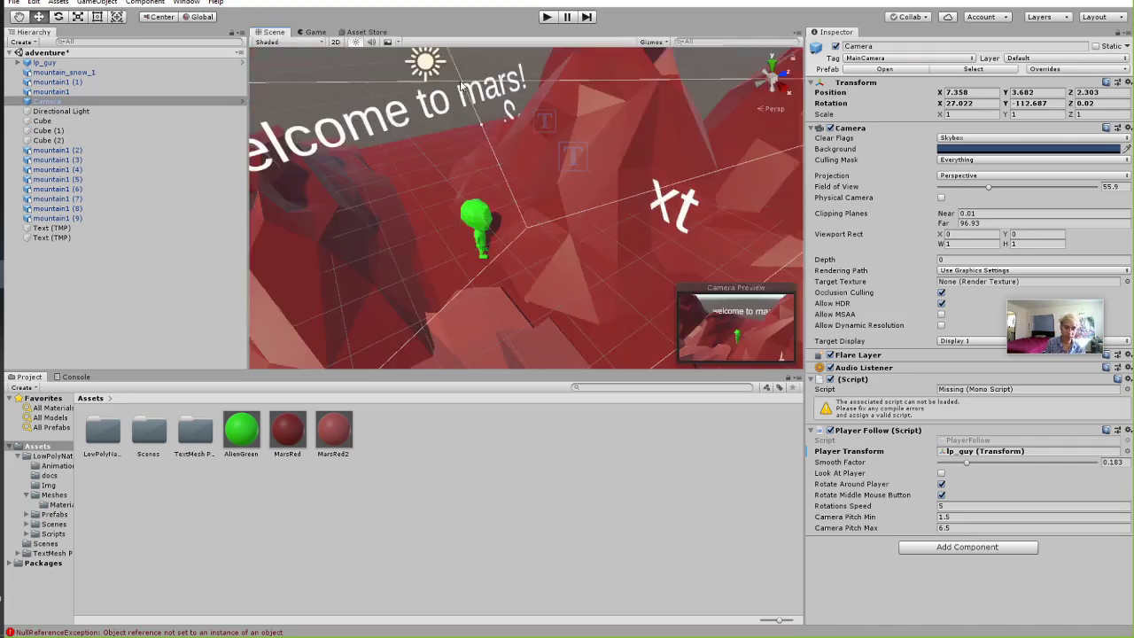
{"action": "right_click_drag", "start_coordinate": [438, 149], "coordinate": [425, 144]}
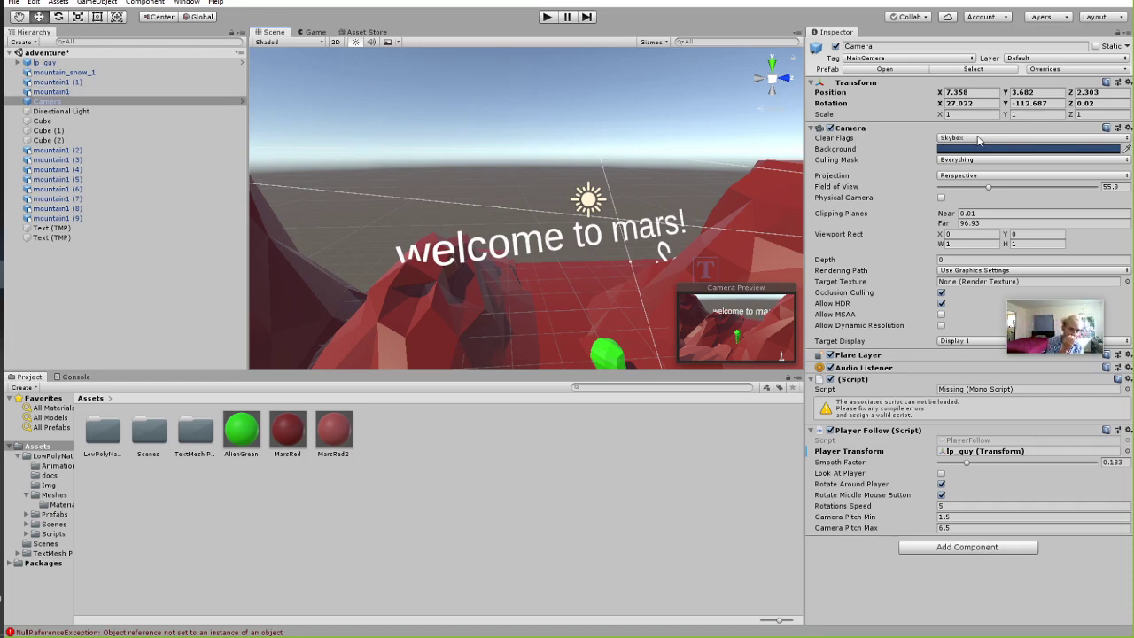
Set the camera's Clear Flags to Solid Color with a black Background and check the Game view.
{"action": "left_click", "coordinate": [980, 139]}
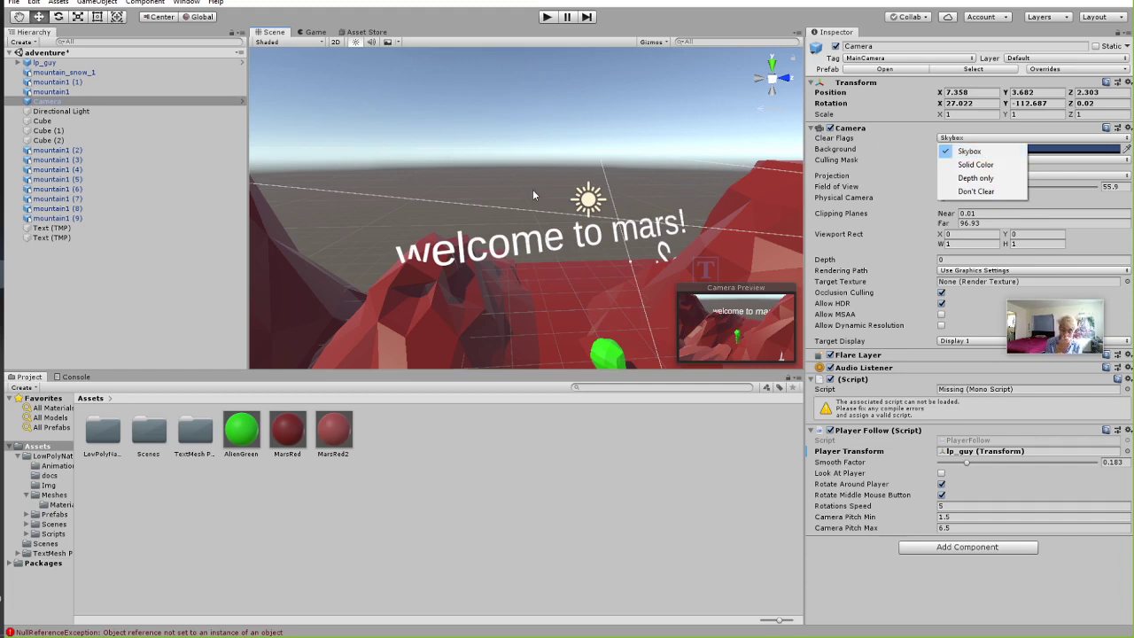
{"action": "left_click", "coordinate": [978, 138]}
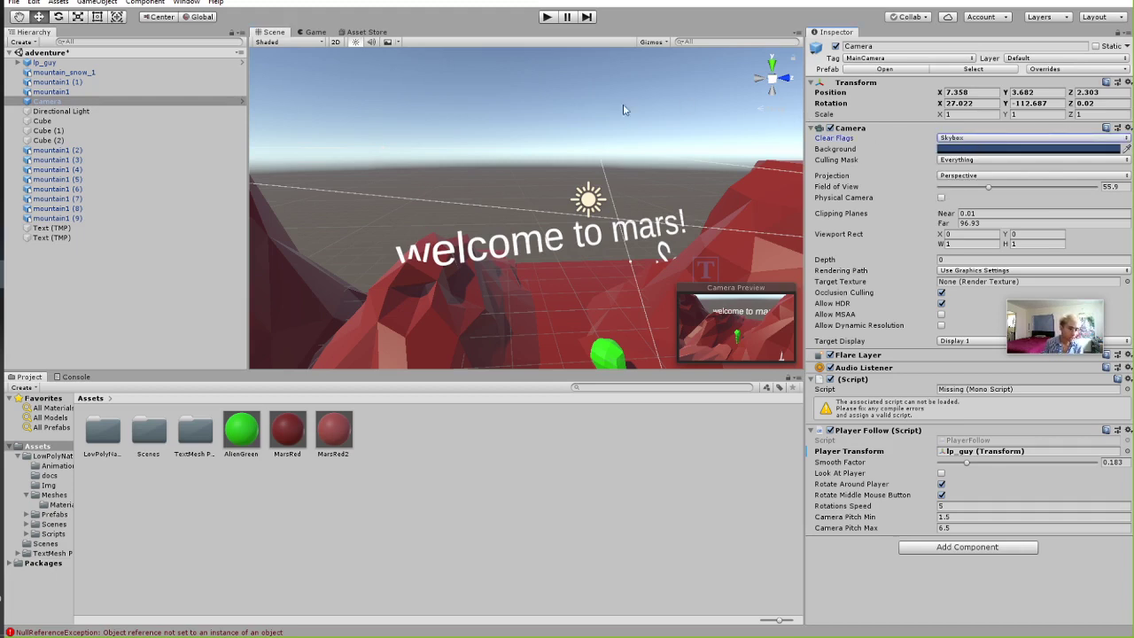
{"action": "left_click", "coordinate": [975, 139]}
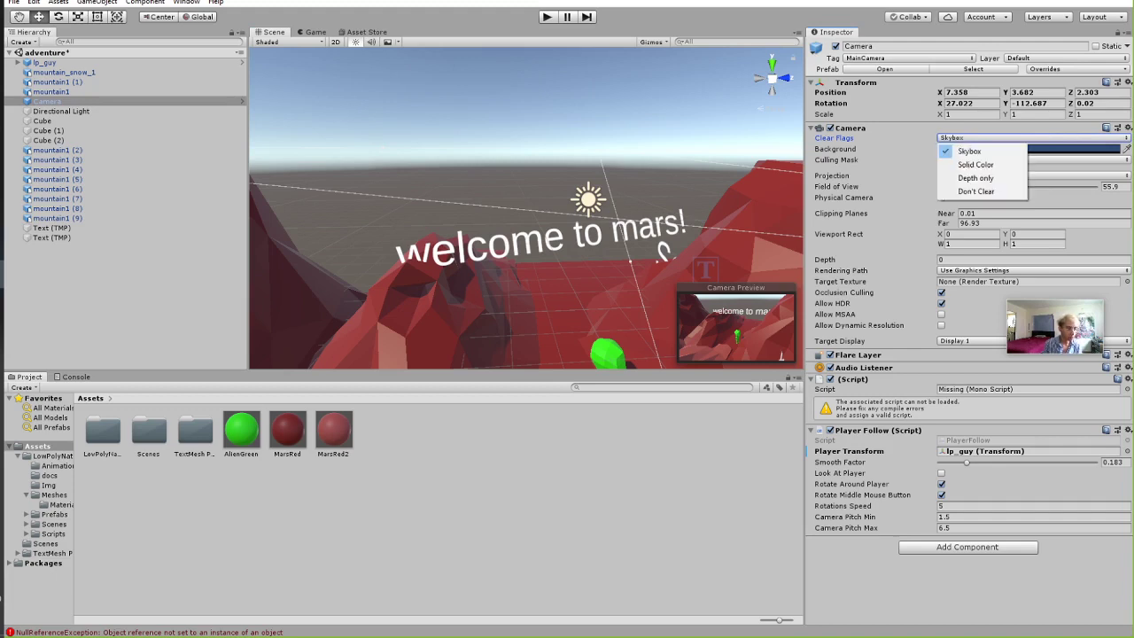
{"action": "left_click", "coordinate": [999, 165]}
{"action": "left_click", "coordinate": [967, 150]}
{"action": "left_click_drag", "start_coordinate": [318, 220], "coordinate": [324, 268]}
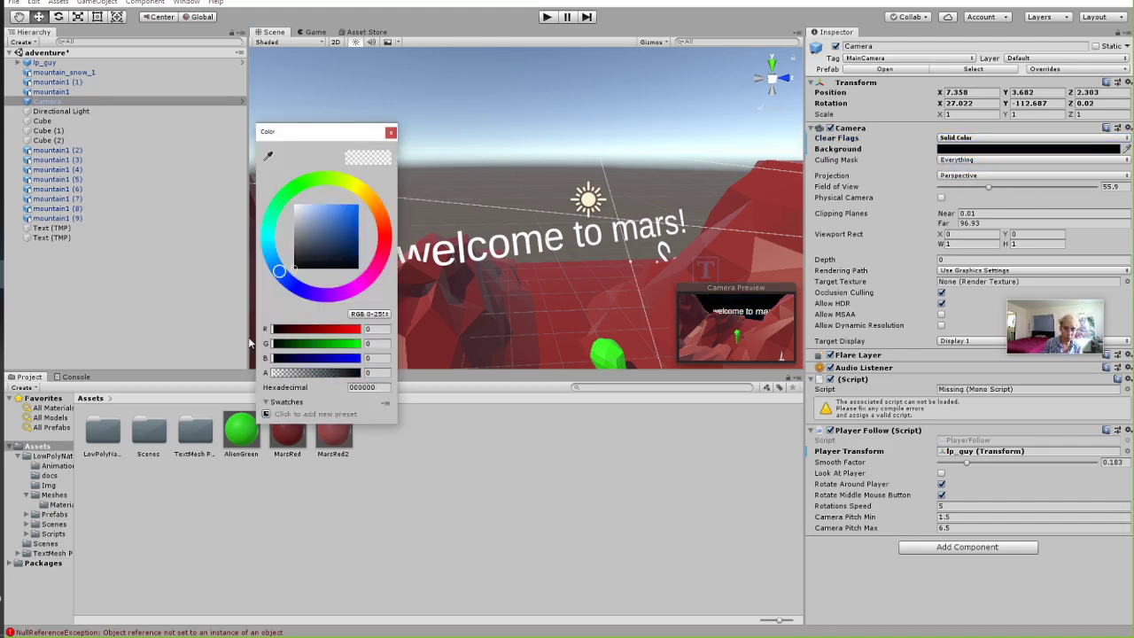
{"action": "left_click", "coordinate": [390, 133]}
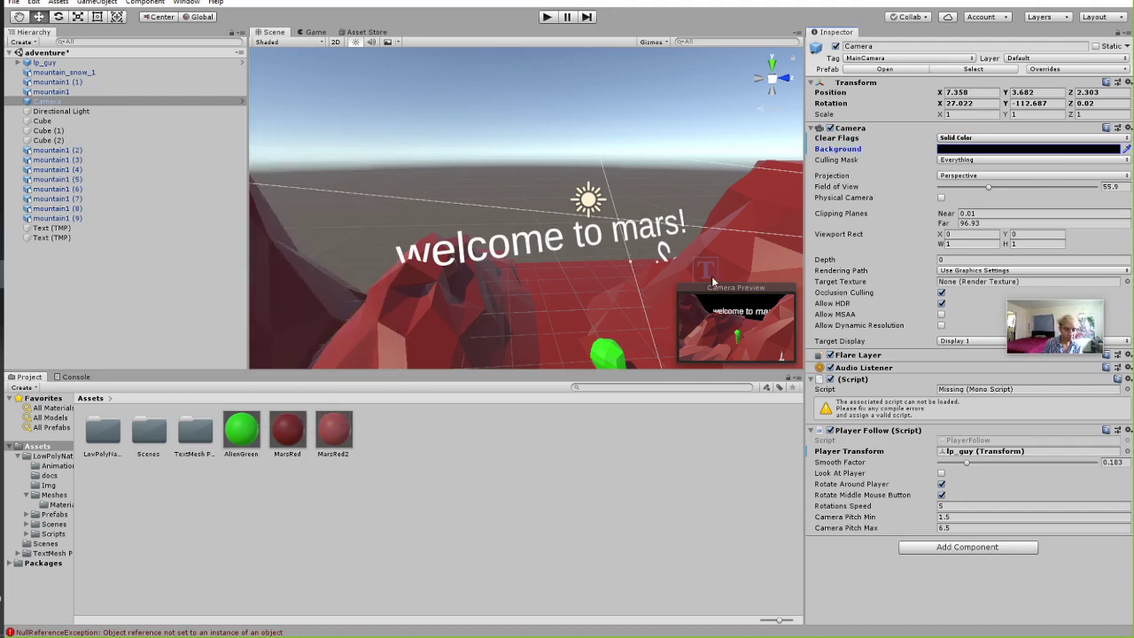
{"action": "left_click", "coordinate": [316, 33]}
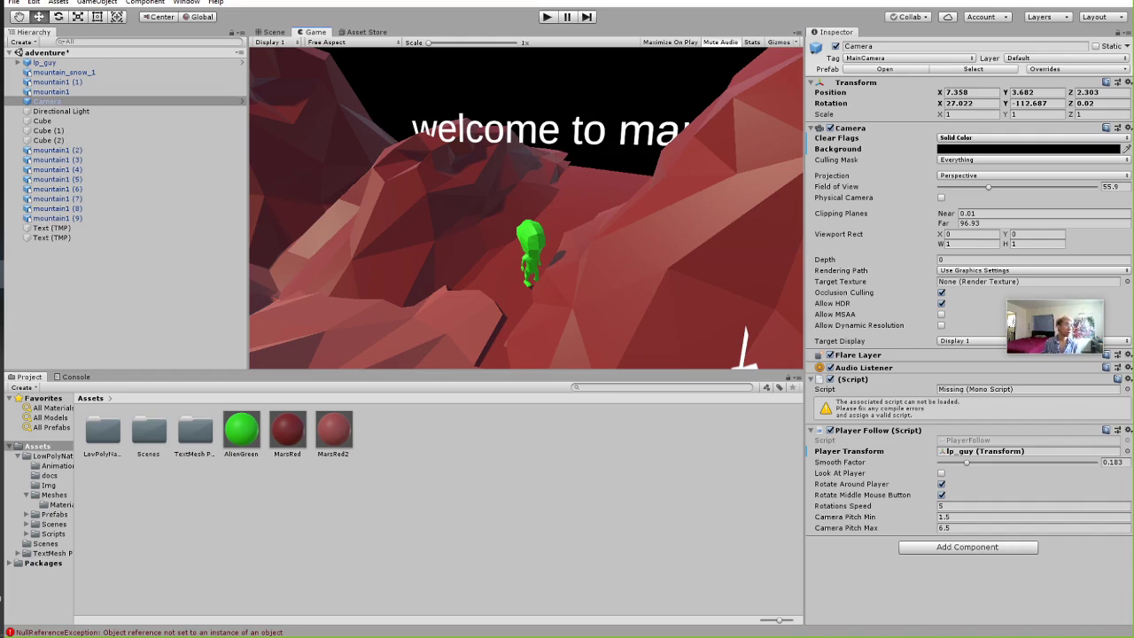
{"action": "left_click", "coordinate": [144, 327]}
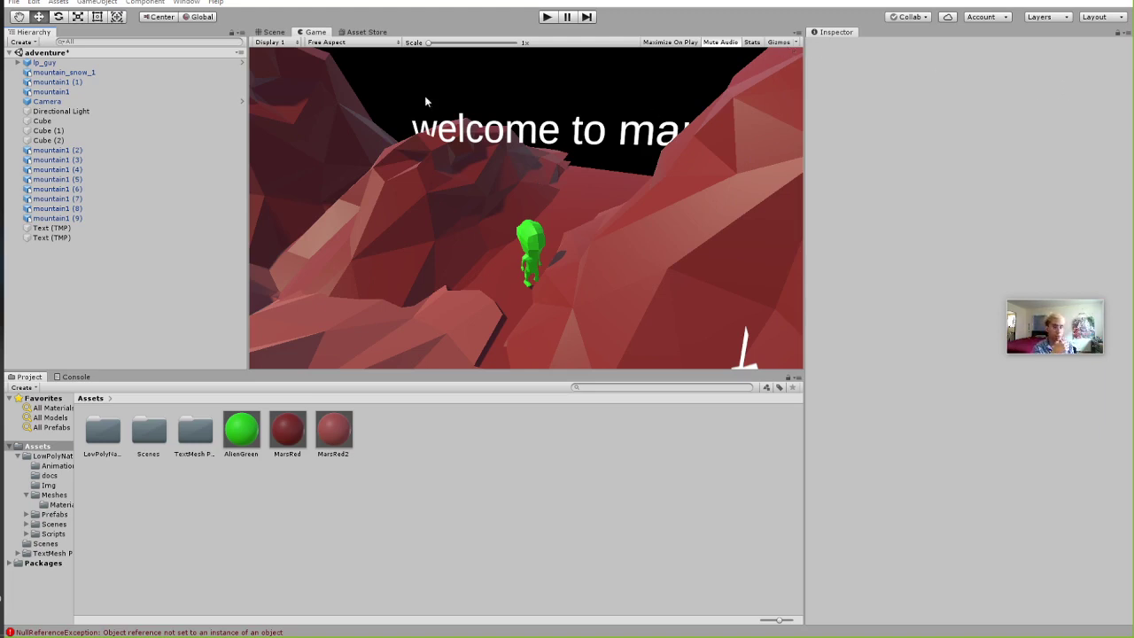
{"action": "left_click", "coordinate": [72, 103]}
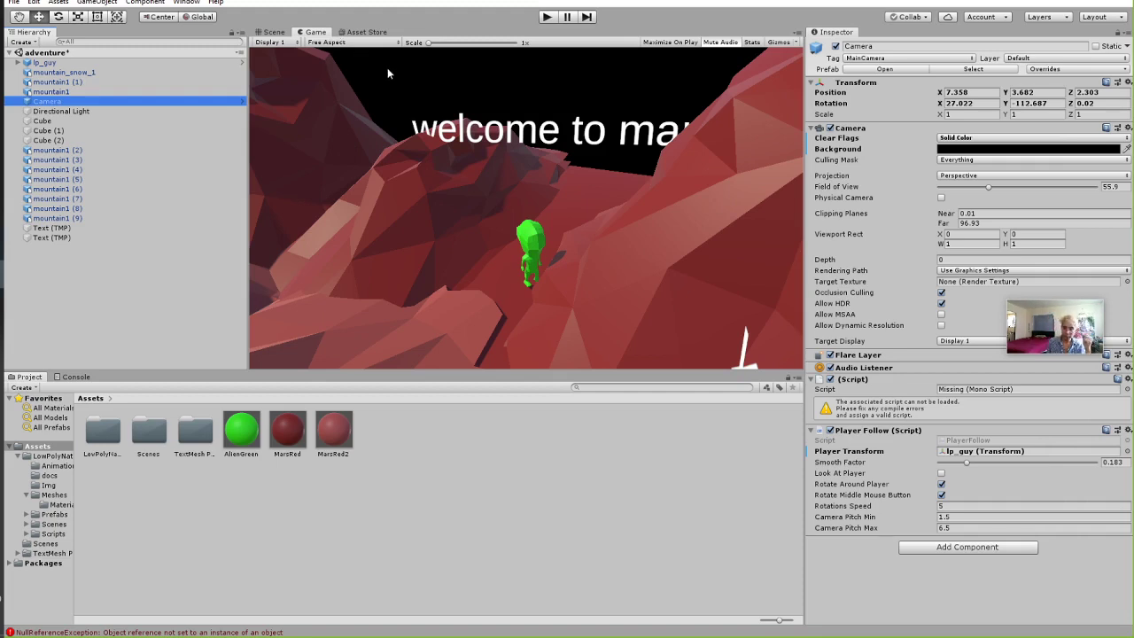
Select the second text object and change its text to 'wasd and space'.
{"action": "left_click", "coordinate": [272, 33]}
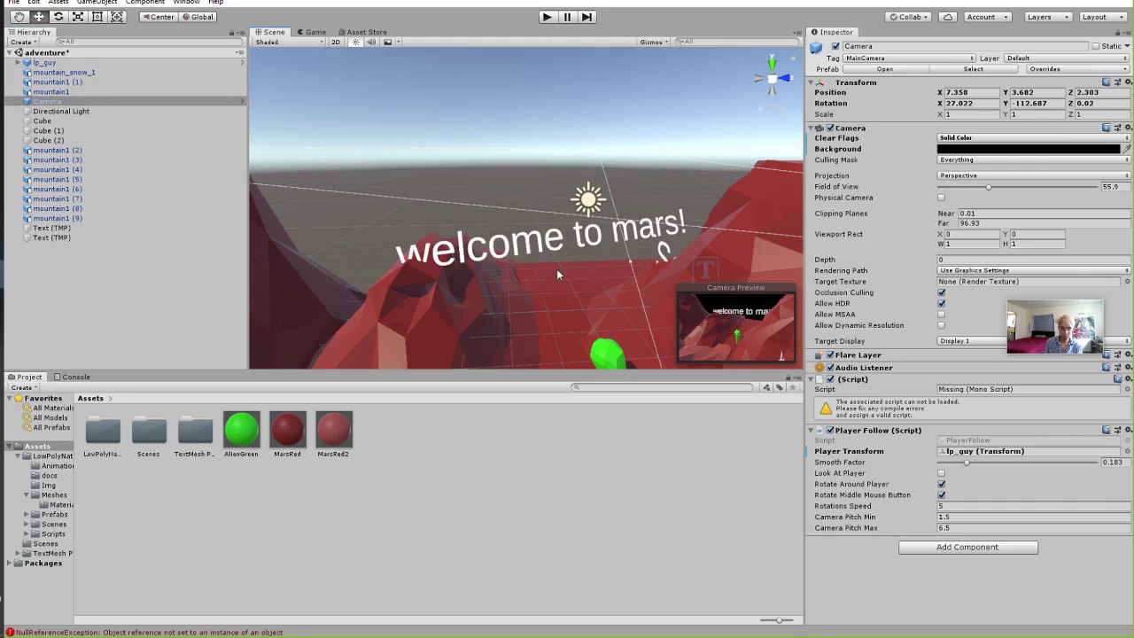
{"action": "left_click", "coordinate": [667, 254]}
{"action": "scroll", "coordinate": [667, 254], "scroll_direction": "down", "scroll_amount": 5}
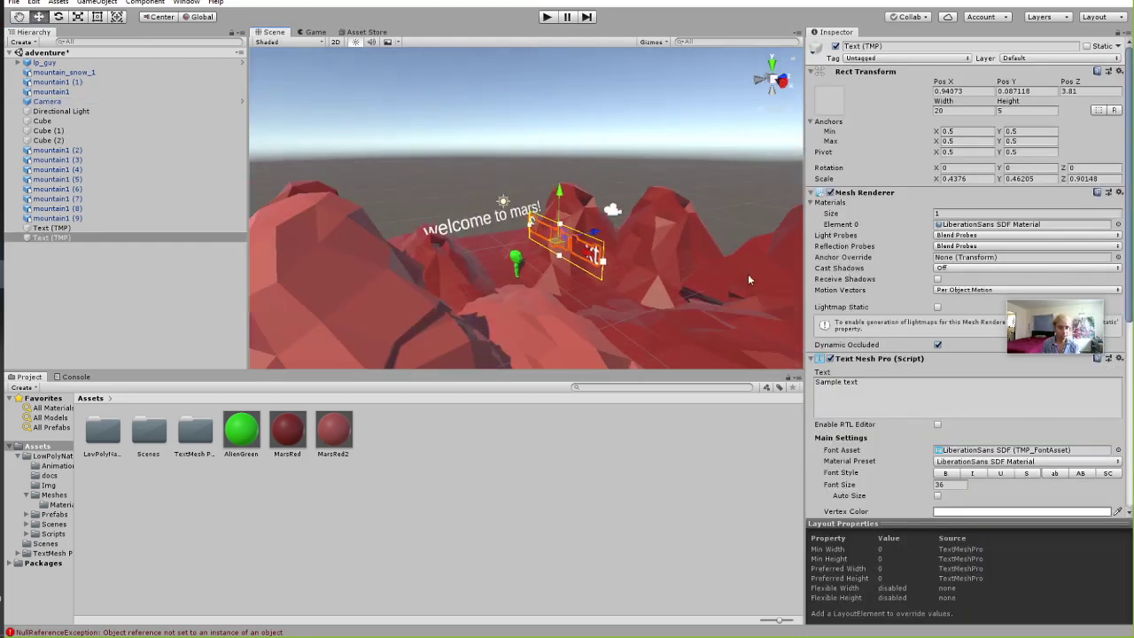
{"action": "left_click", "coordinate": [903, 391]}
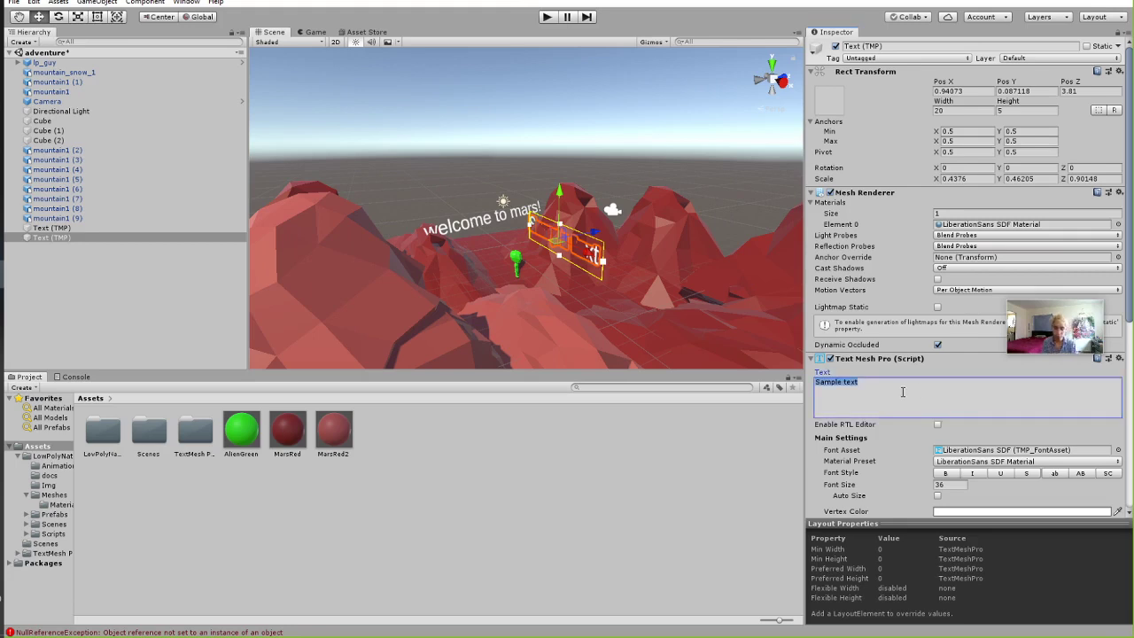
{"action": "type", "text": "wasd and "}
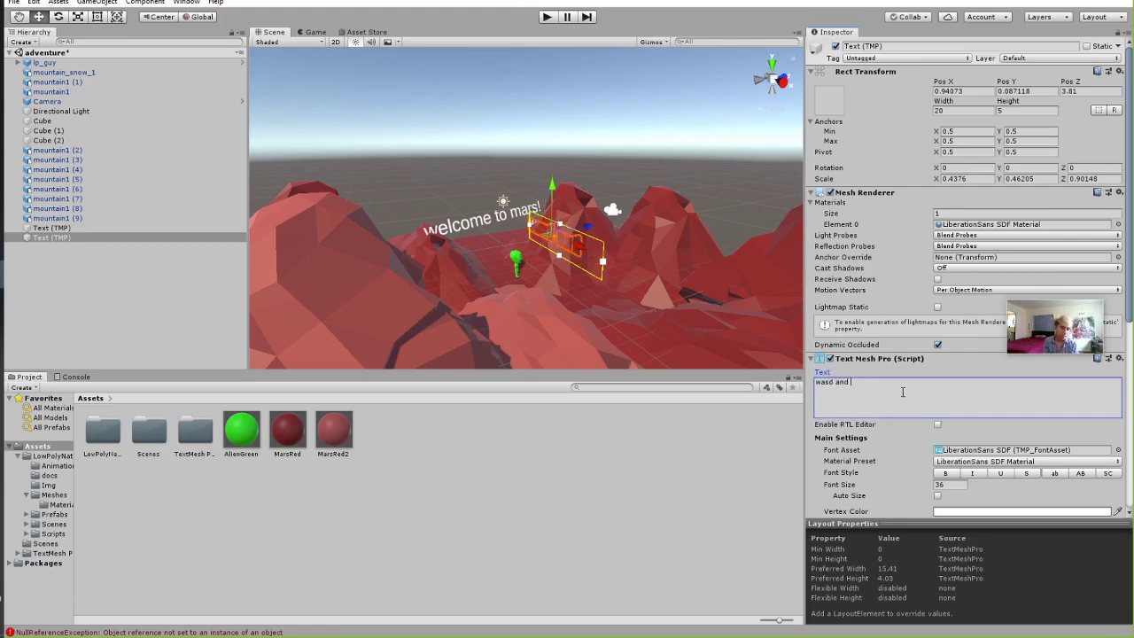
{"action": "type", "text": "space"}
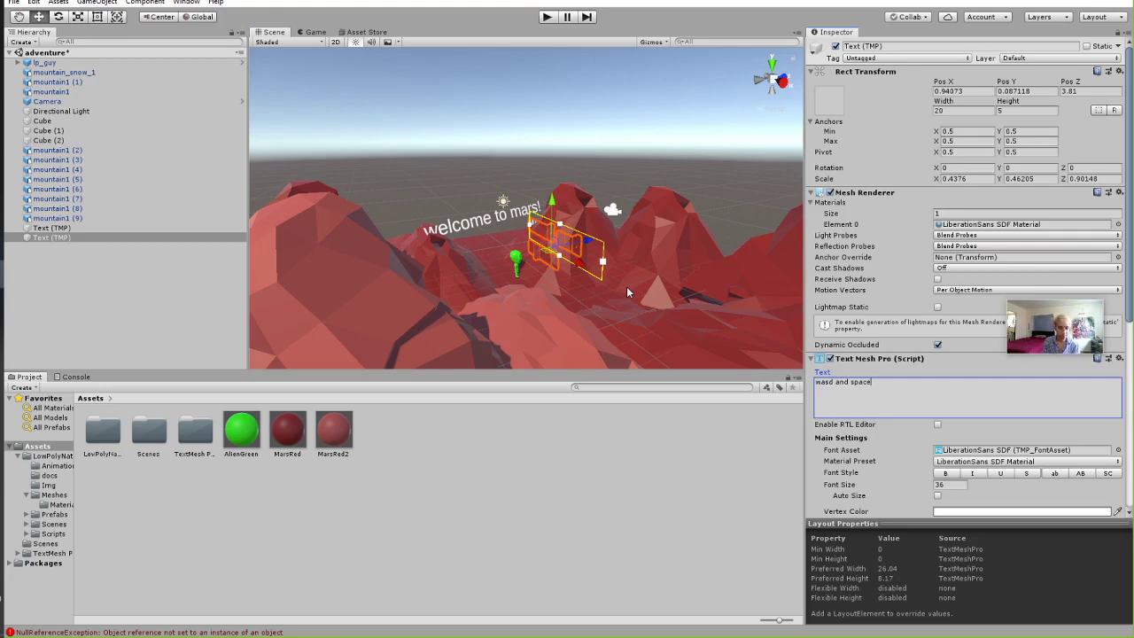
{"action": "type", "text": "b"}
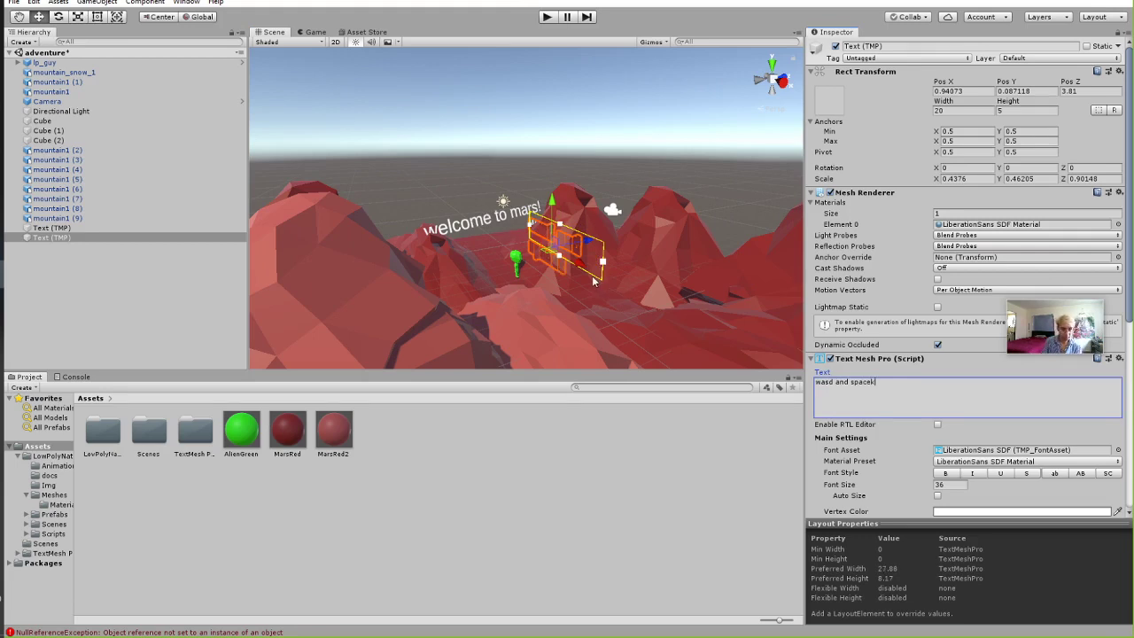
{"action": "key", "text": "BackSpace"}
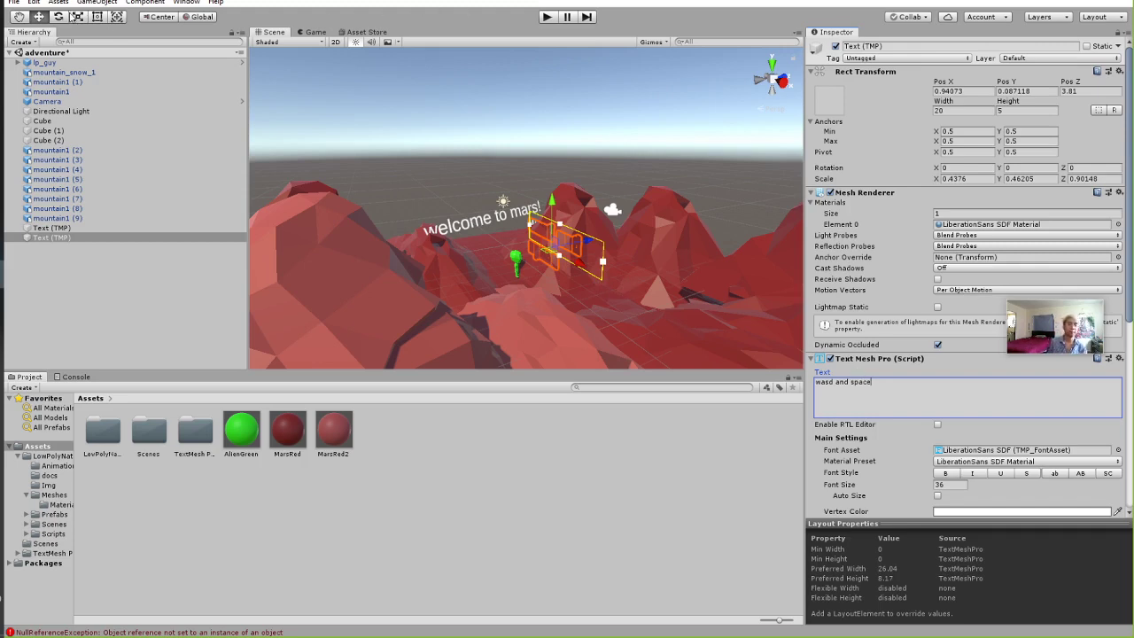
Turn the instruction text toward the camera and shrink its font size to 9.
{"action": "left_click", "coordinate": [58, 17]}
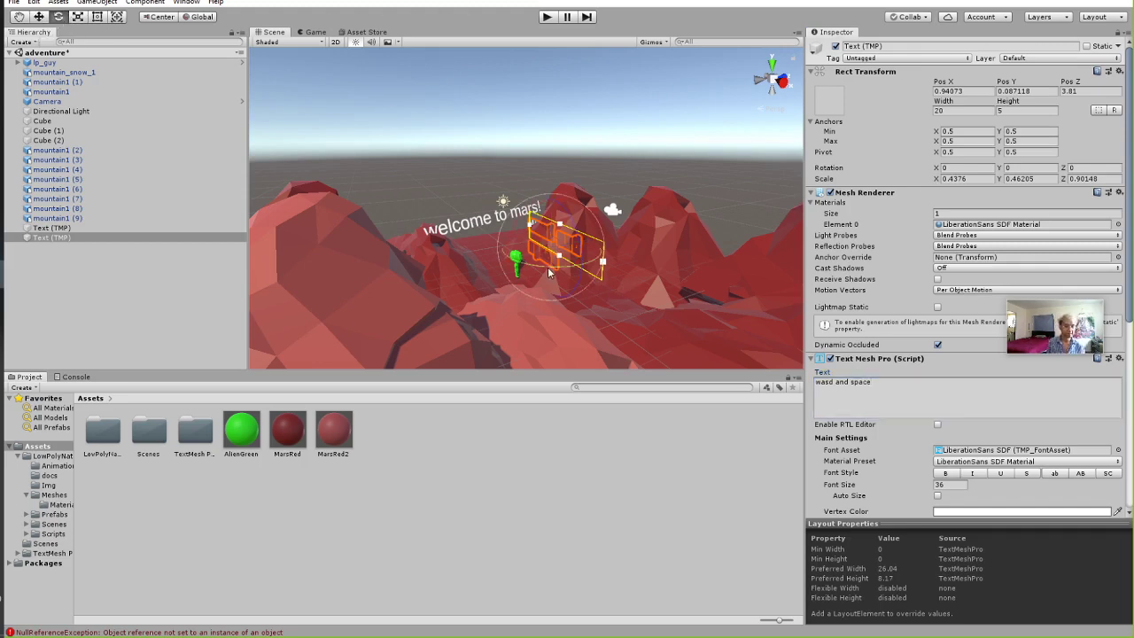
{"action": "left_click_drag", "start_coordinate": [548, 267], "coordinate": [500, 232]}
{"action": "key", "text": "w"}
{"action": "scroll", "coordinate": [895, 445], "scroll_direction": "down", "scroll_amount": 3}
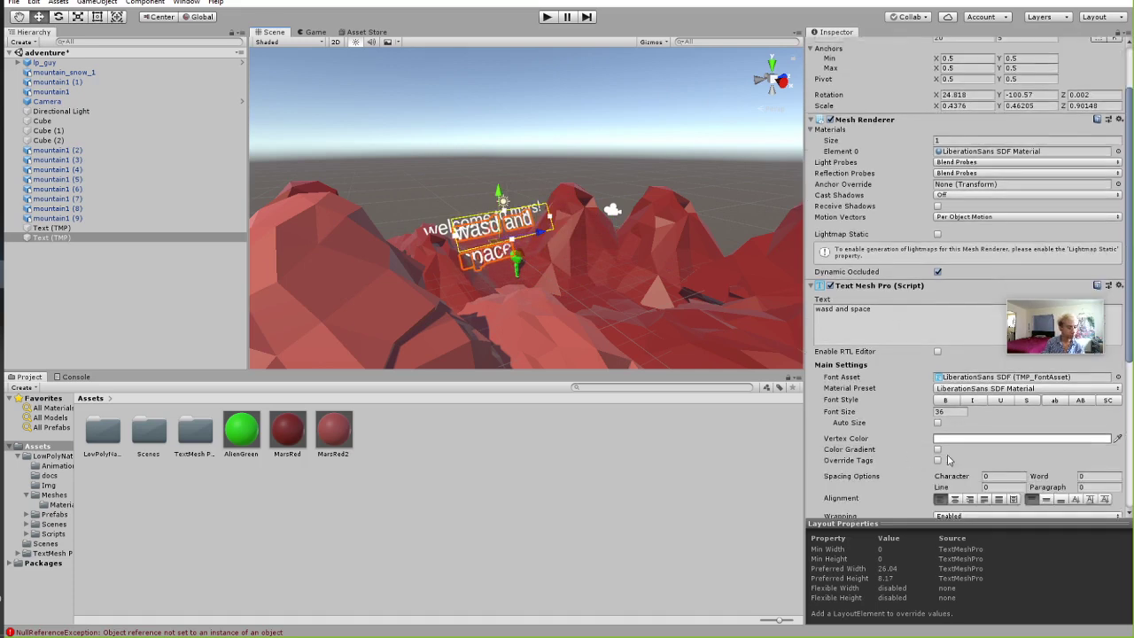
{"action": "left_click", "coordinate": [951, 413]}
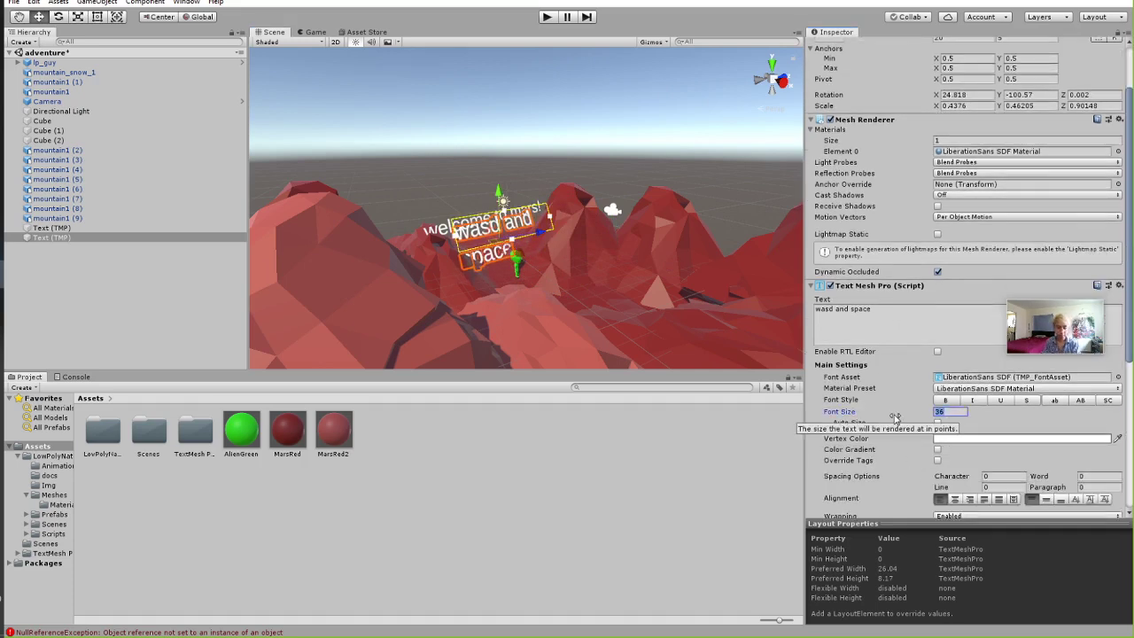
{"action": "type", "text": "8"}
{"action": "key", "text": "BackSpace"}
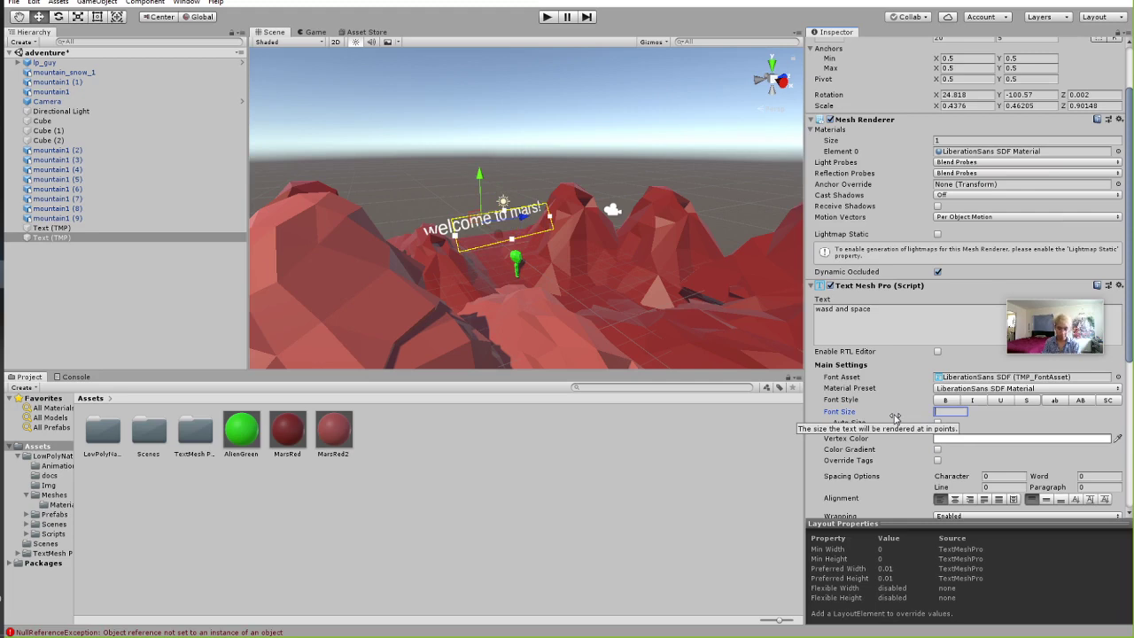
{"action": "type", "text": "9"}
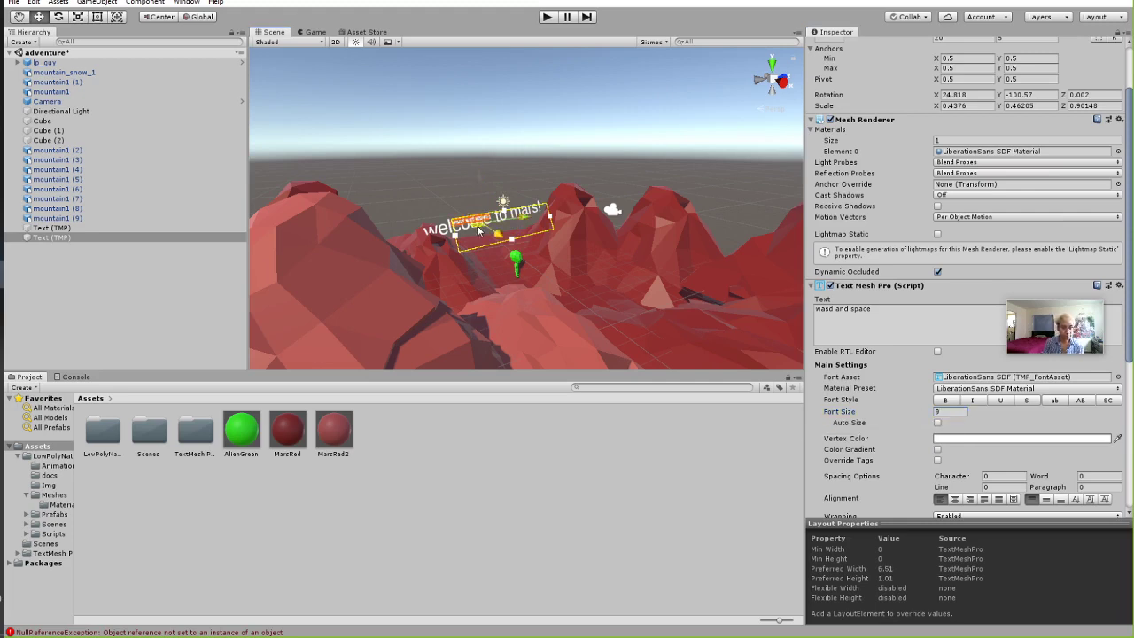
{"action": "left_click", "coordinate": [644, 144]}
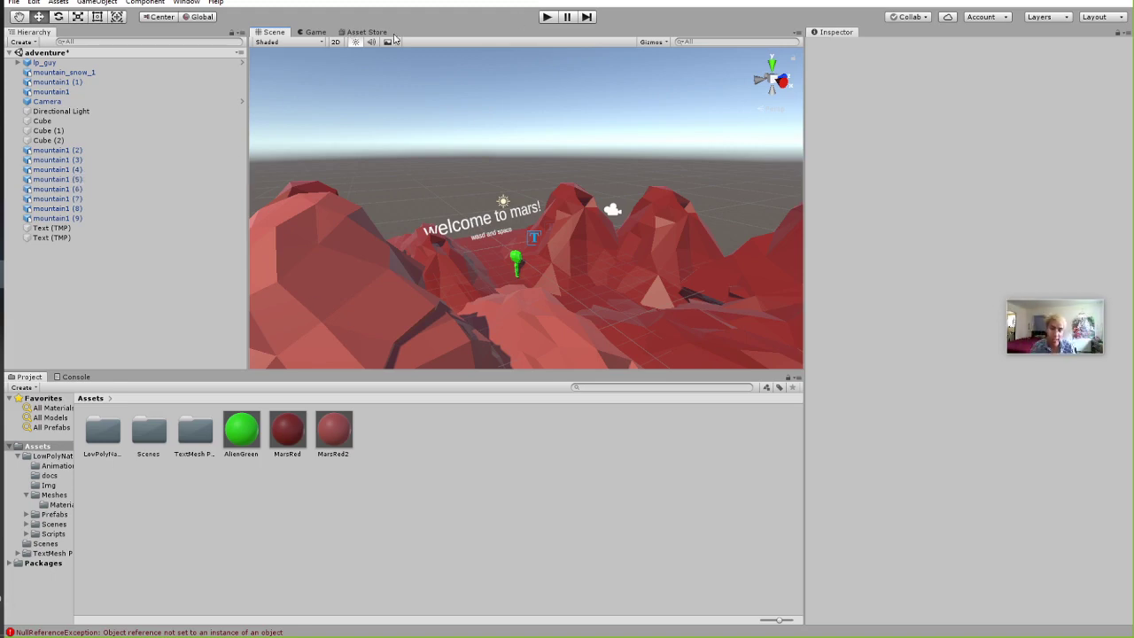
Search the Asset Store for 'curved'.
{"action": "left_click", "coordinate": [383, 33]}
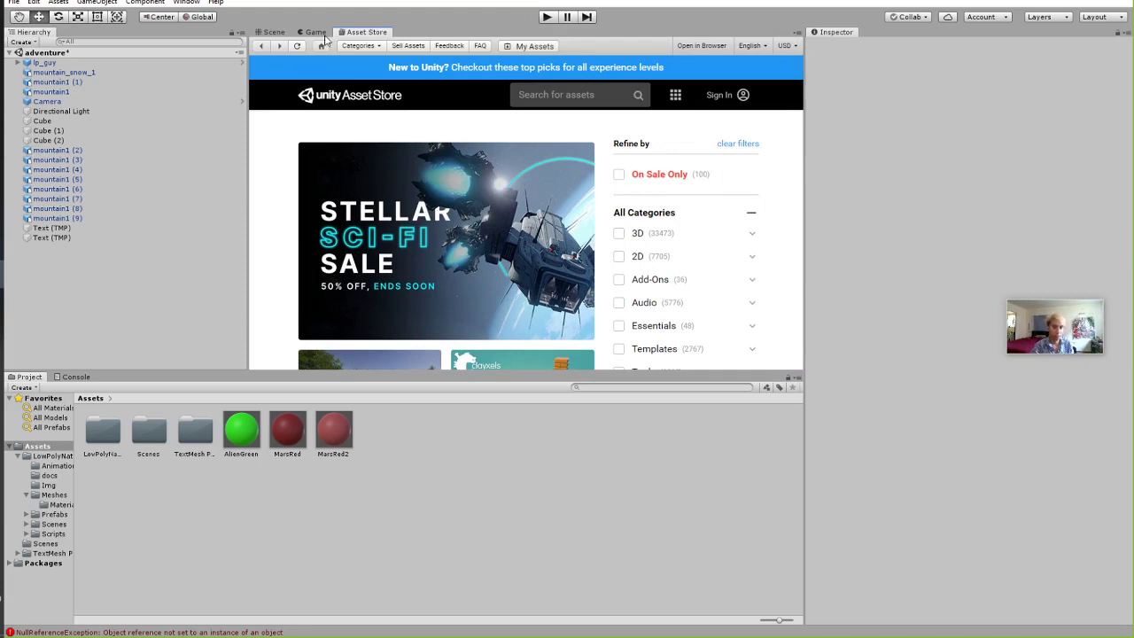
{"action": "left_click", "coordinate": [569, 95]}
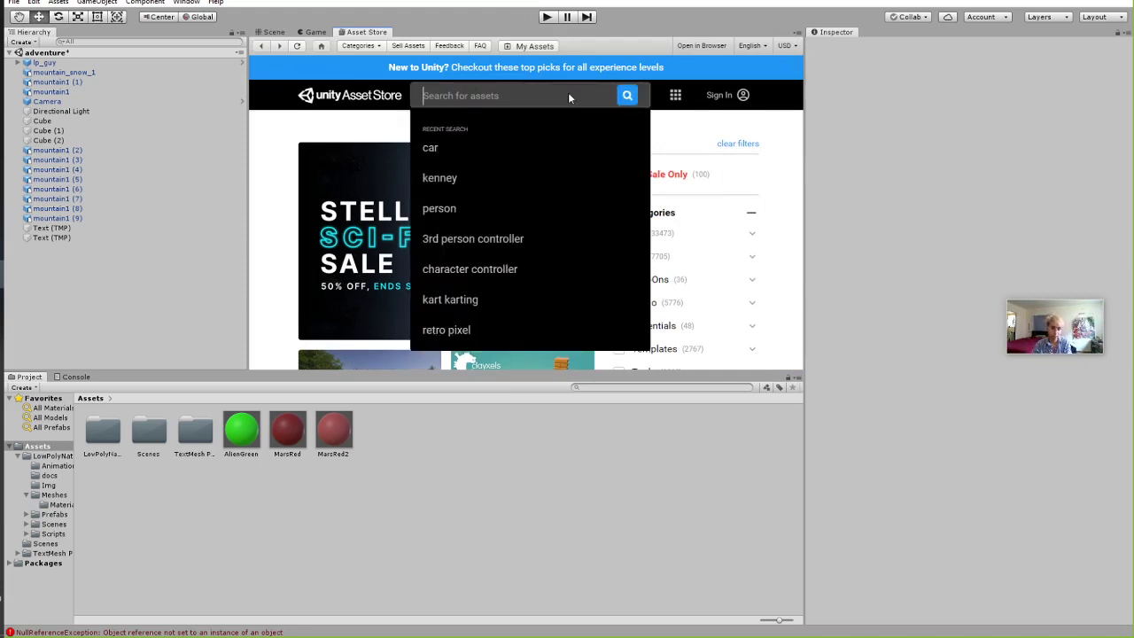
{"action": "type", "text": "cu"}
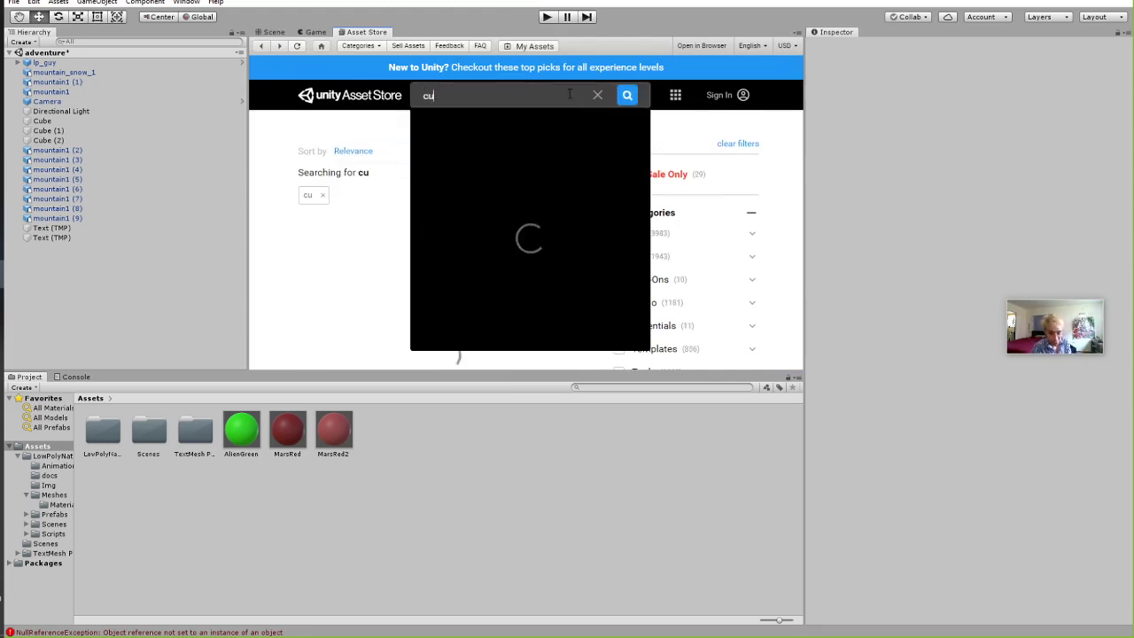
{"action": "type", "text": "rved"}
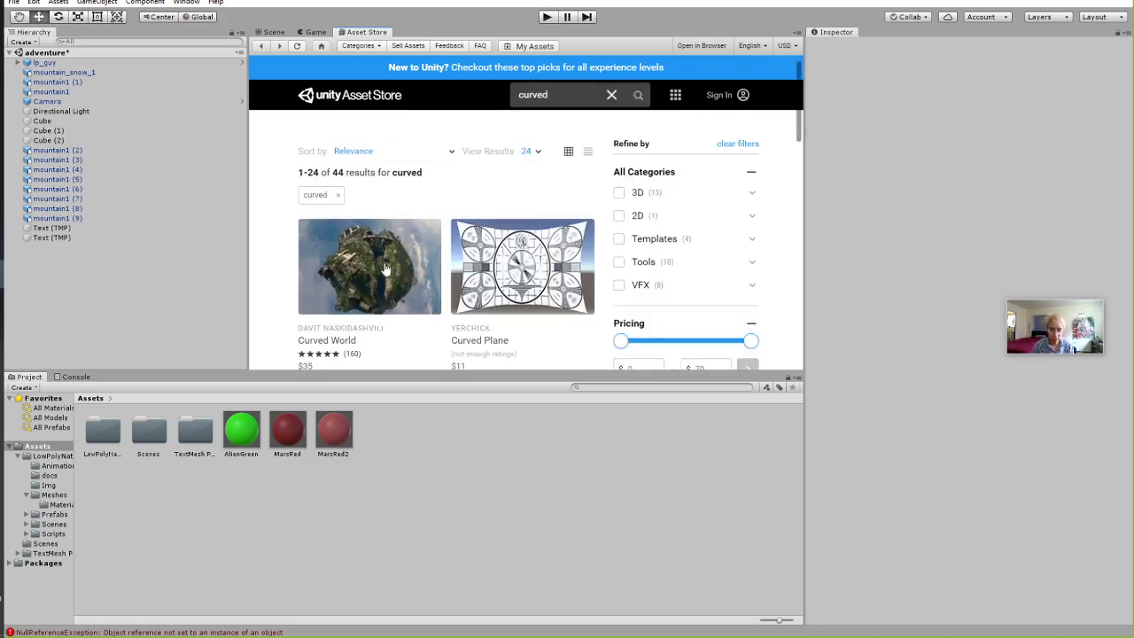
{"action": "scroll", "coordinate": [342, 299], "scroll_direction": "down", "scroll_amount": 1}
{"action": "scroll", "coordinate": [656, 301], "scroll_direction": "down", "scroll_amount": 1}
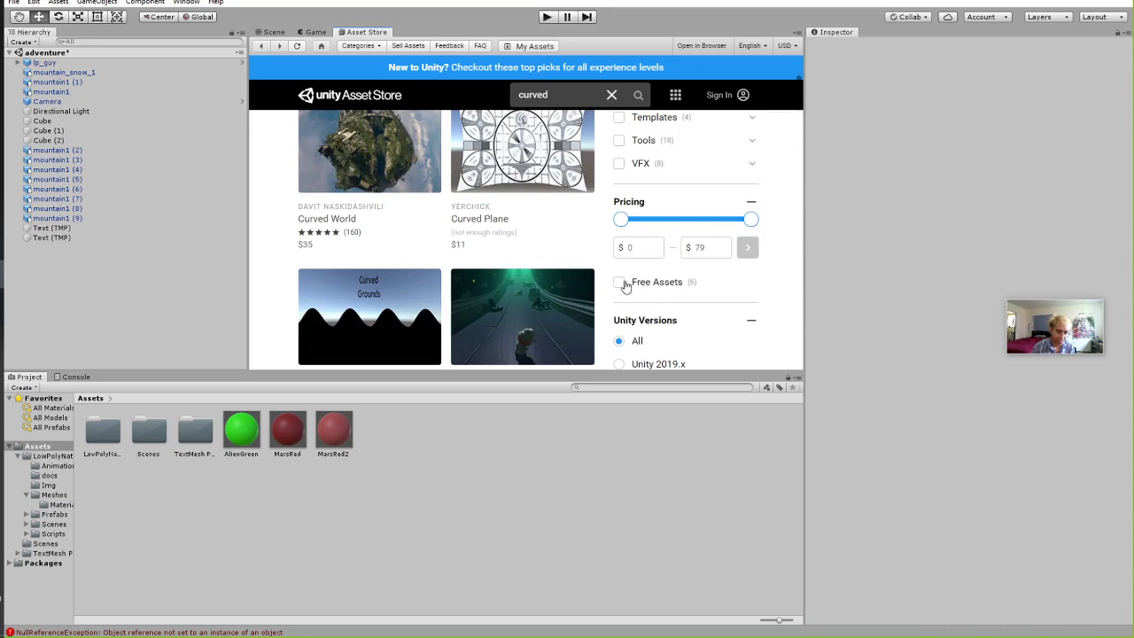
Filter the 'curved' results to free assets only and browse them.
{"action": "left_click", "coordinate": [623, 281]}
{"action": "scroll", "coordinate": [314, 226], "scroll_direction": "down", "scroll_amount": 5}
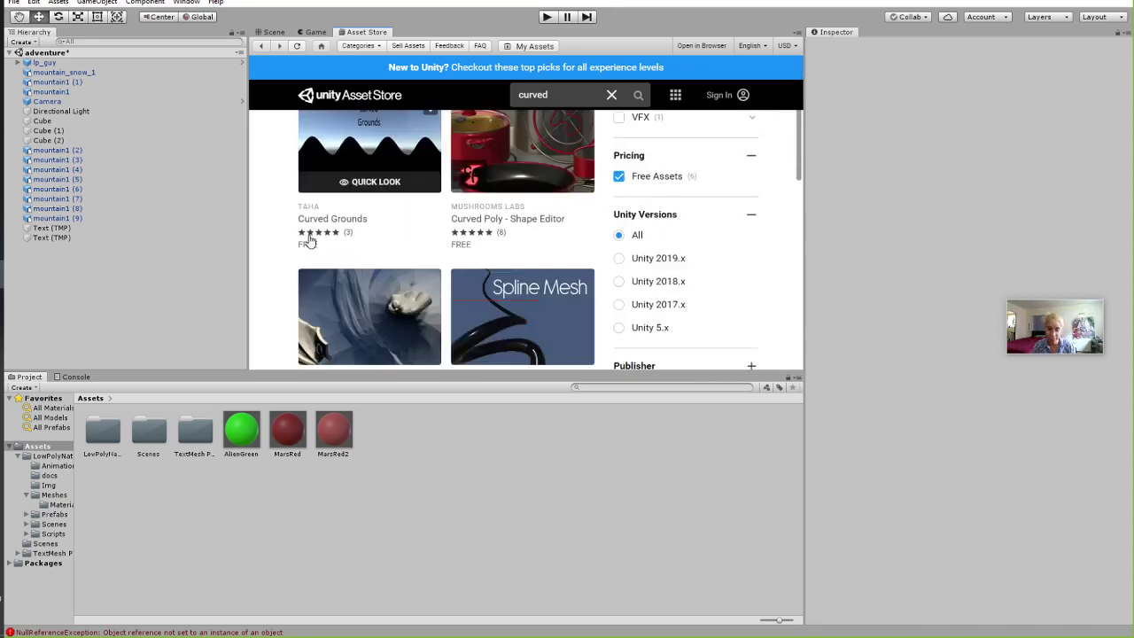
{"action": "scroll", "coordinate": [315, 226], "scroll_direction": "up", "scroll_amount": 6}
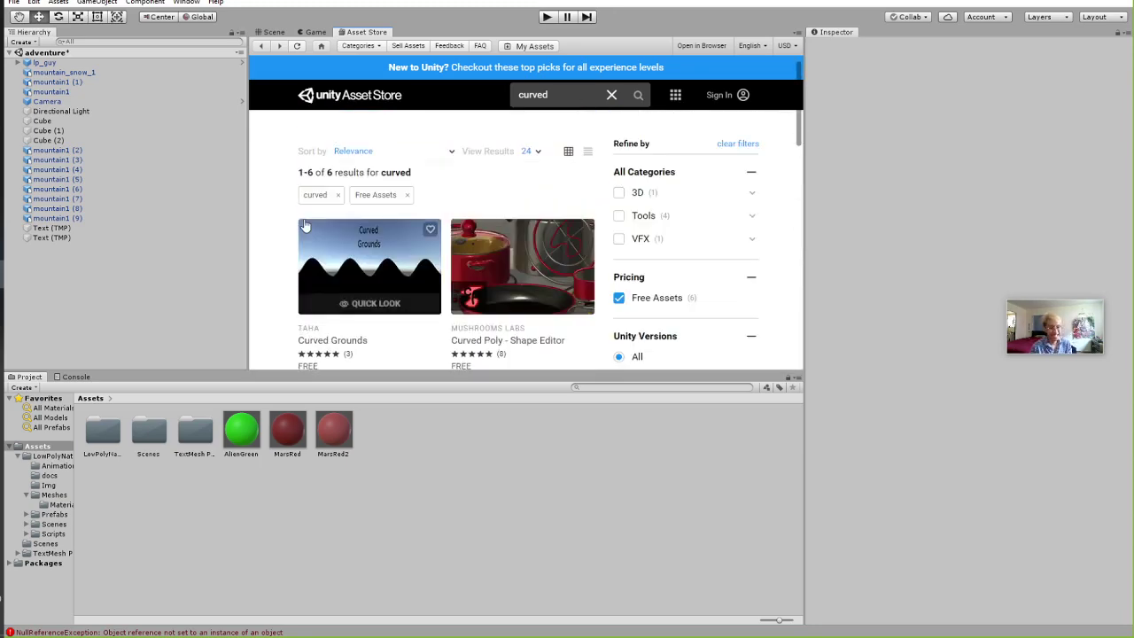
{"action": "scroll", "coordinate": [606, 258], "scroll_direction": "down", "scroll_amount": 1}
{"action": "scroll", "coordinate": [605, 259], "scroll_direction": "down", "scroll_amount": 4}
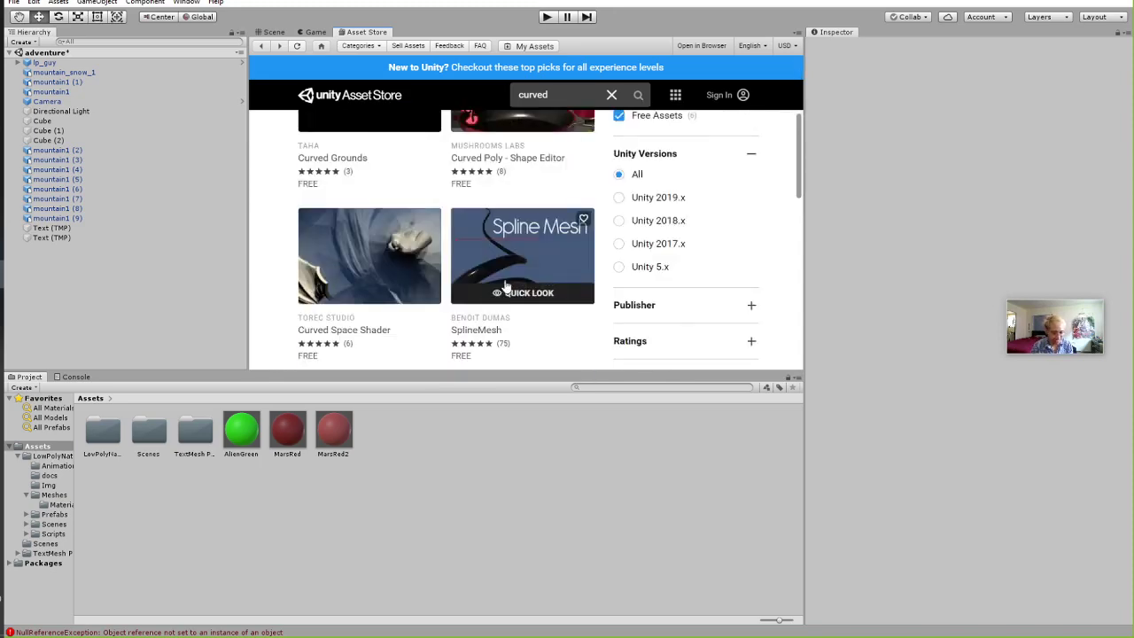
{"action": "scroll", "coordinate": [576, 248], "scroll_direction": "down", "scroll_amount": 1}
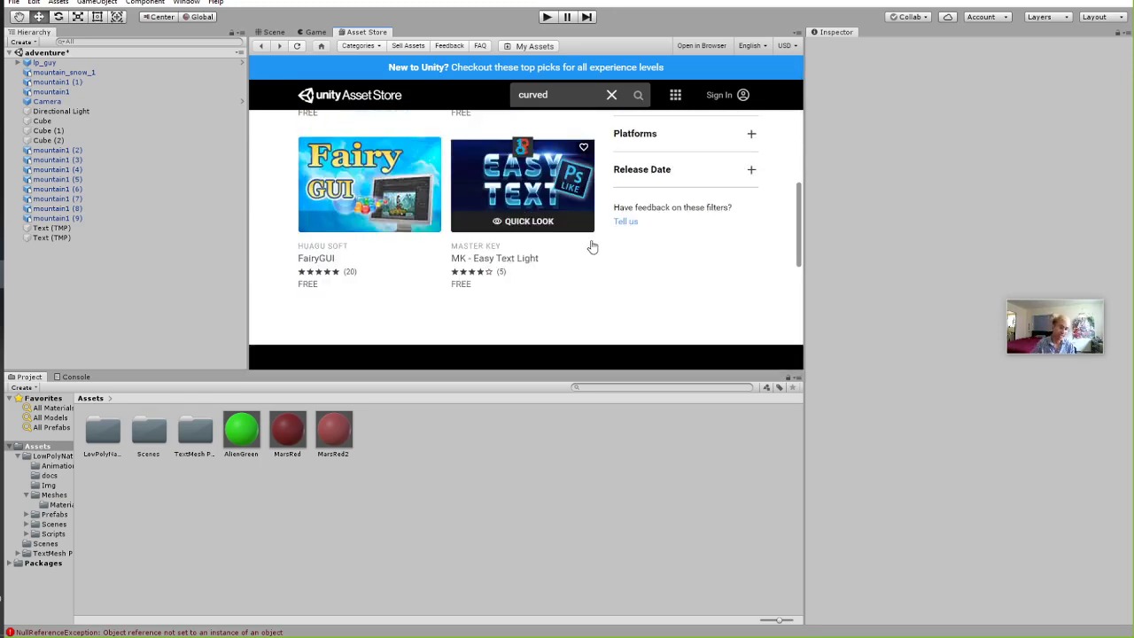
{"action": "scroll", "coordinate": [587, 232], "scroll_direction": "up", "scroll_amount": 4}
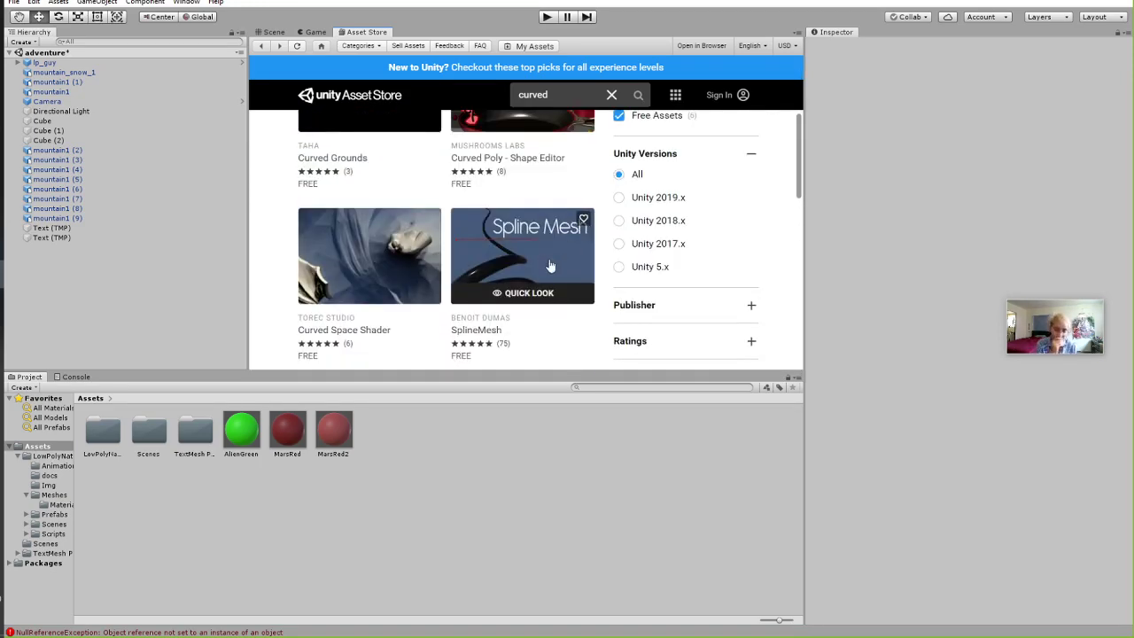
{"action": "scroll", "coordinate": [532, 248], "scroll_direction": "up", "scroll_amount": 3}
{"action": "scroll", "coordinate": [585, 221], "scroll_direction": "down", "scroll_amount": 3}
{"action": "scroll", "coordinate": [640, 182], "scroll_direction": "up", "scroll_amount": 1}
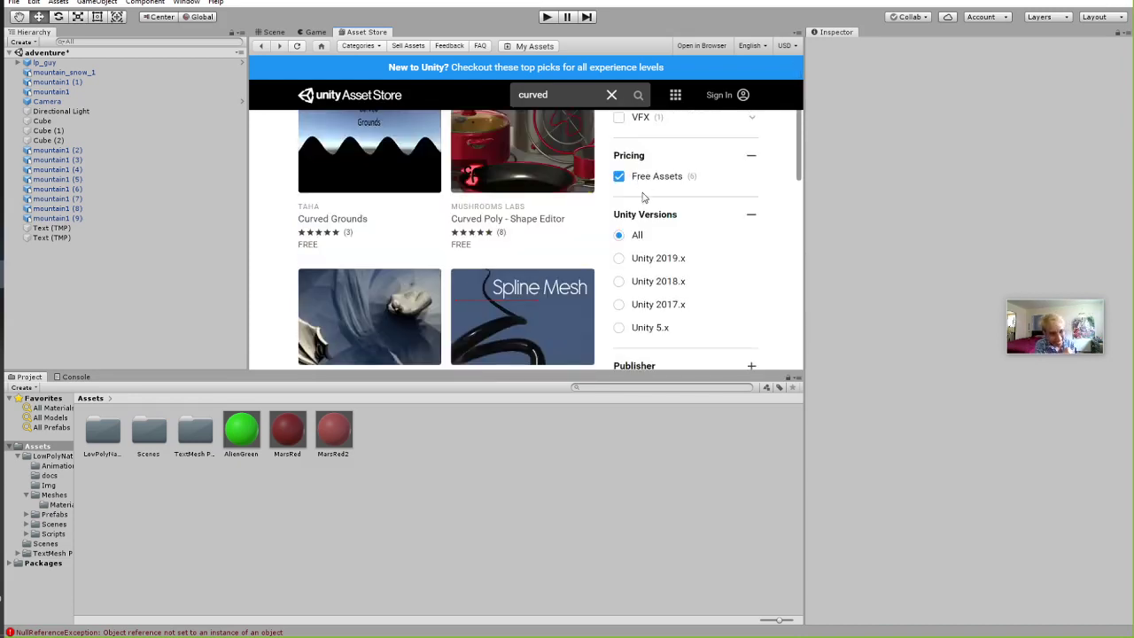
Clear the free-only filter and open the Curved Space Shader listing.
{"action": "left_click", "coordinate": [619, 176]}
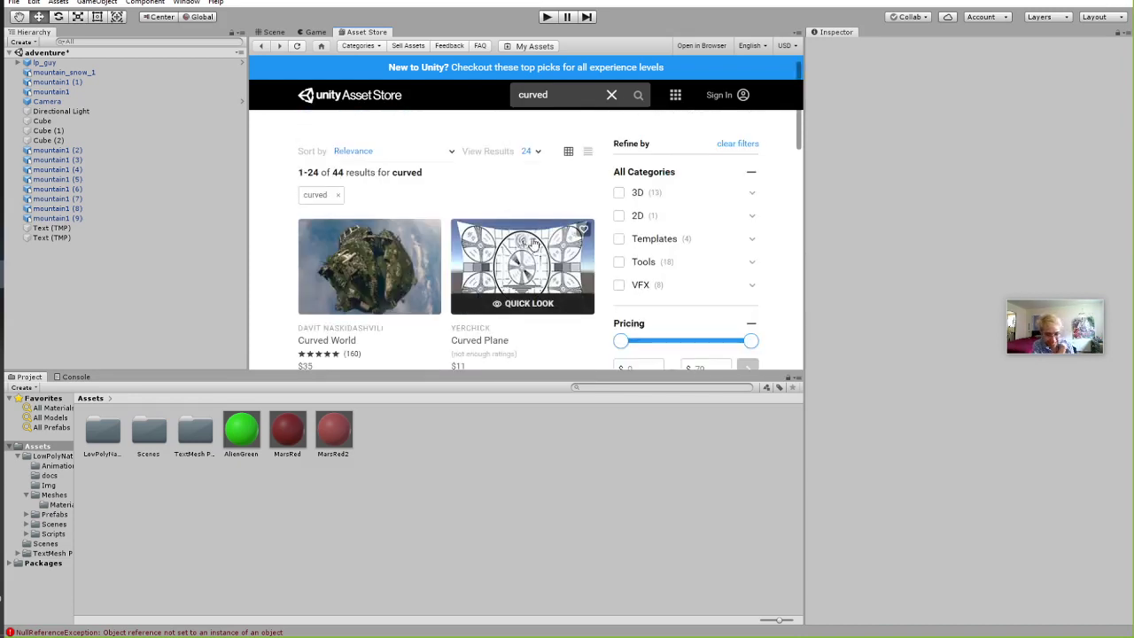
{"action": "scroll", "coordinate": [358, 353], "scroll_direction": "down", "scroll_amount": 5}
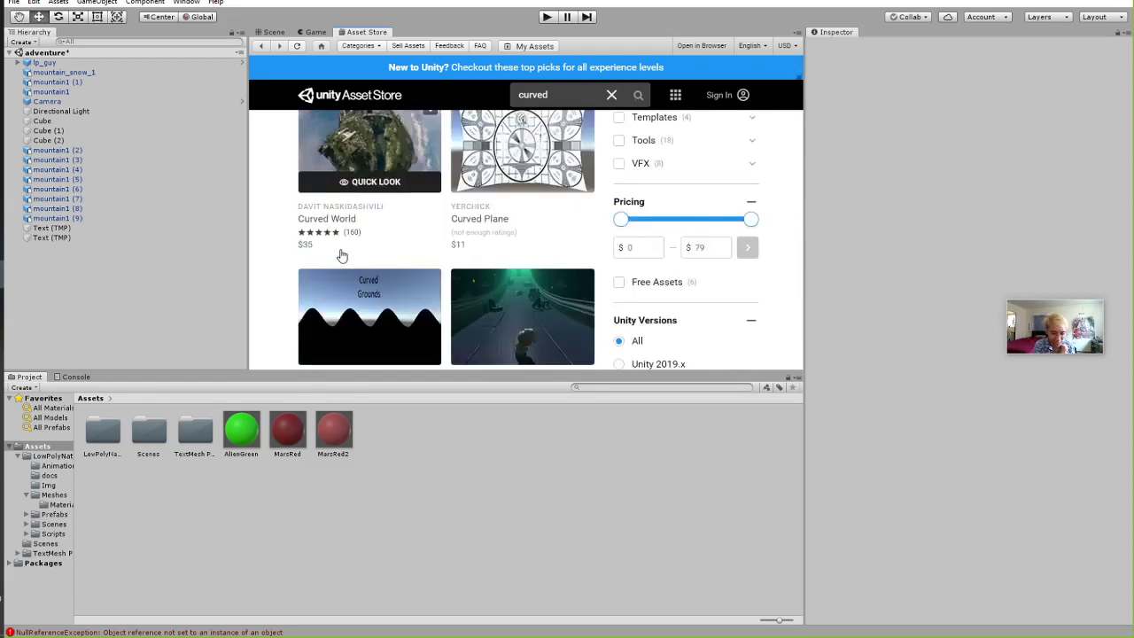
{"action": "scroll", "coordinate": [335, 253], "scroll_direction": "down", "scroll_amount": 3}
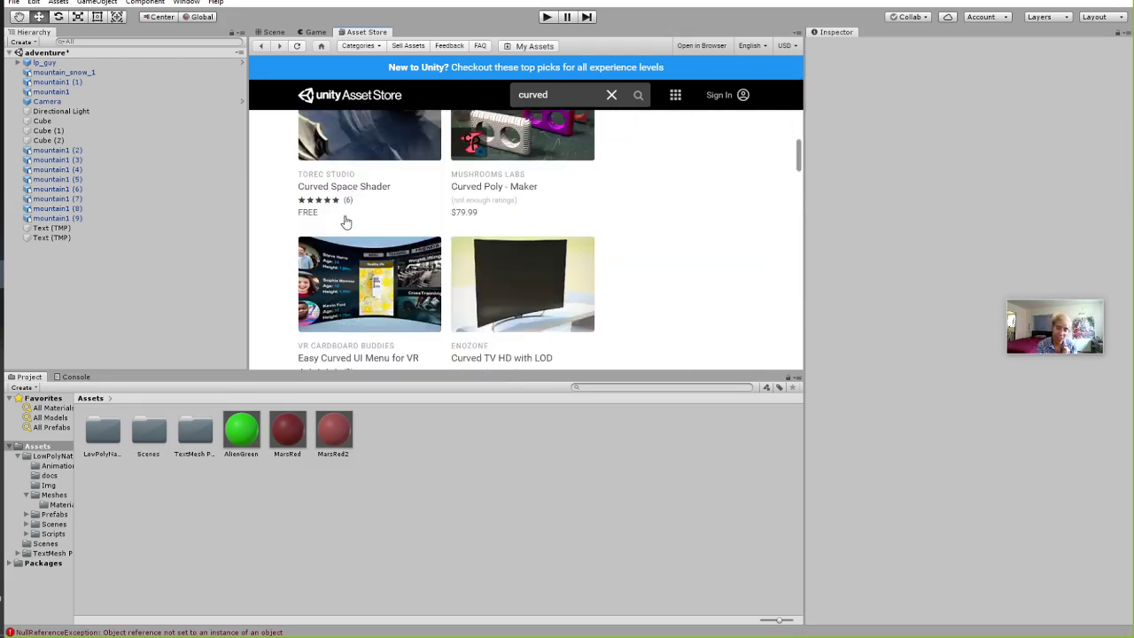
{"action": "scroll", "coordinate": [350, 222], "scroll_direction": "up", "scroll_amount": 2}
{"action": "left_click", "coordinate": [390, 286]}
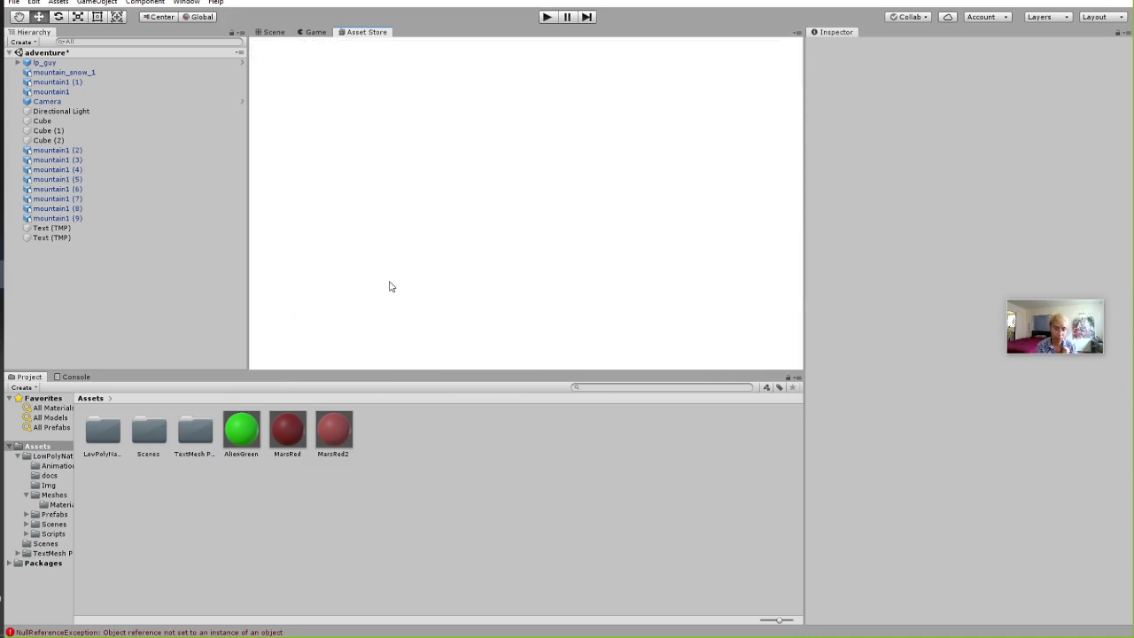
Scroll through the Curved Space Shader page, switching briefly back to the Mars scene.
{"action": "scroll", "coordinate": [315, 228], "scroll_direction": "down", "scroll_amount": 2}
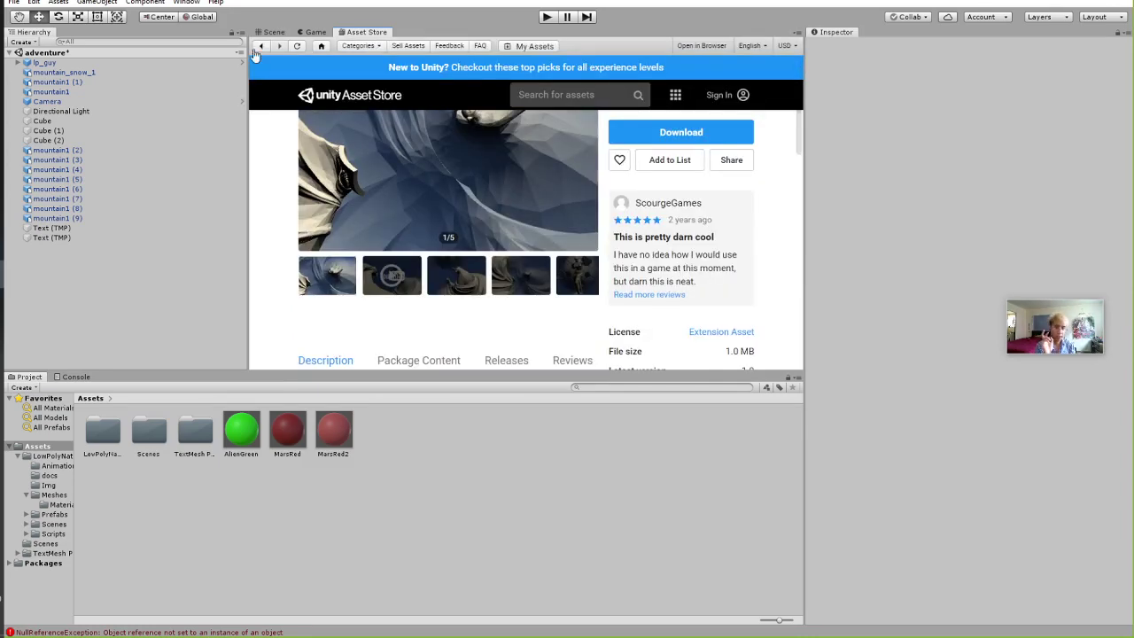
{"action": "left_click", "coordinate": [275, 32]}
{"action": "left_click", "coordinate": [364, 32]}
{"action": "scroll", "coordinate": [461, 235], "scroll_direction": "up", "scroll_amount": 2}
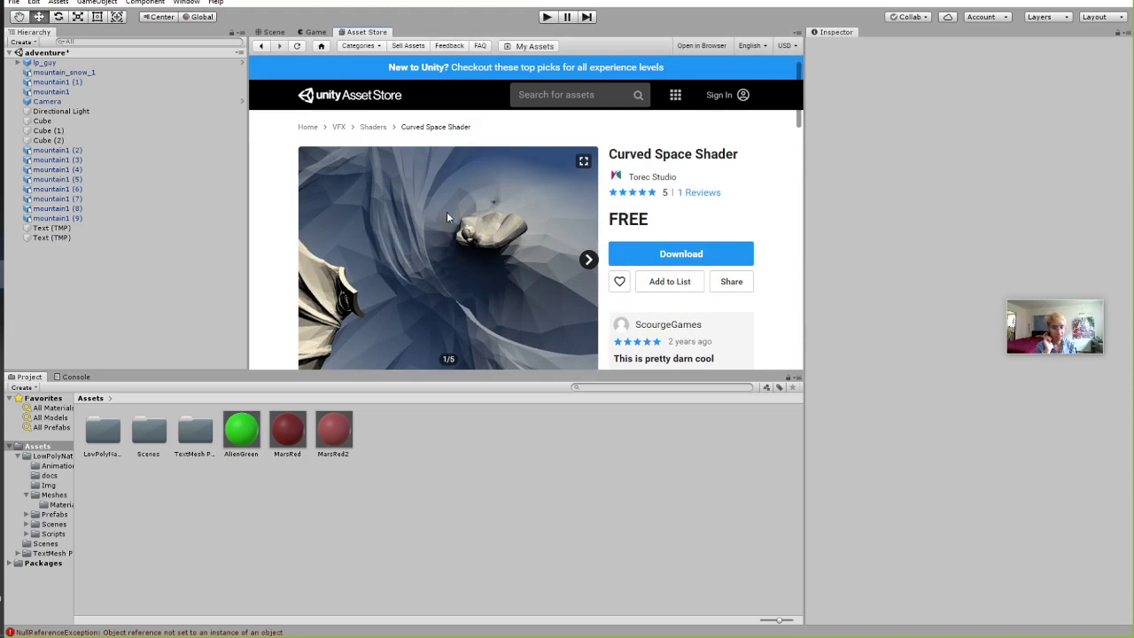
{"action": "scroll", "coordinate": [457, 265], "scroll_direction": "down", "scroll_amount": 2}
{"action": "scroll", "coordinate": [457, 265], "scroll_direction": "up", "scroll_amount": 2}
{"action": "left_click", "coordinate": [275, 32]}
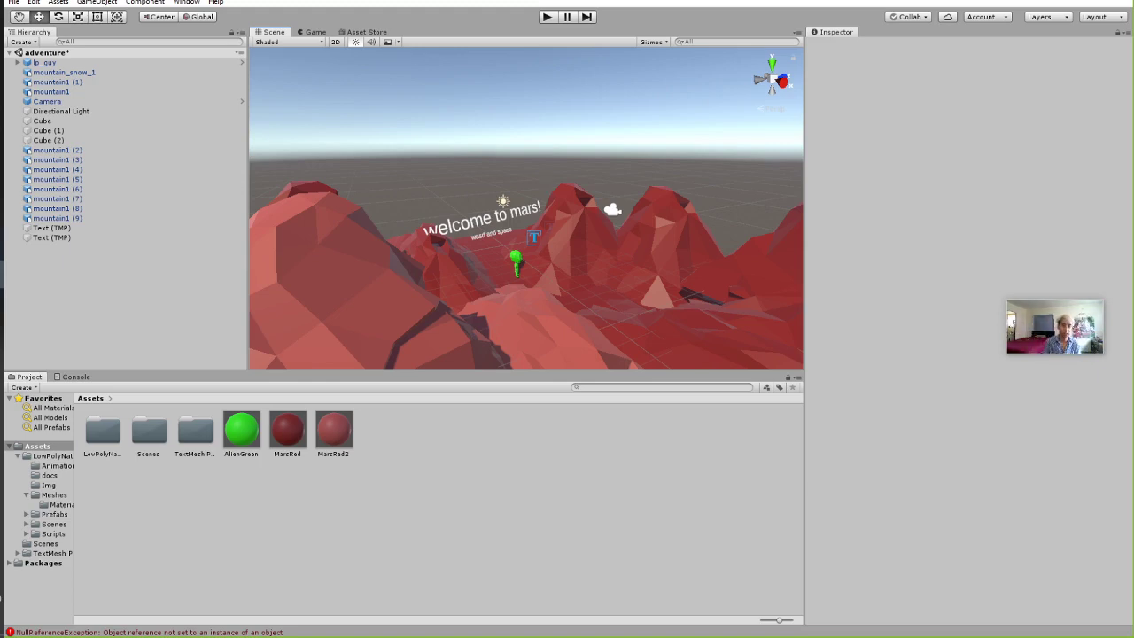
View the shader's third preview image, then preview the Mars scene in the Game view.
{"action": "left_click", "coordinate": [315, 32]}
{"action": "left_click", "coordinate": [363, 32]}
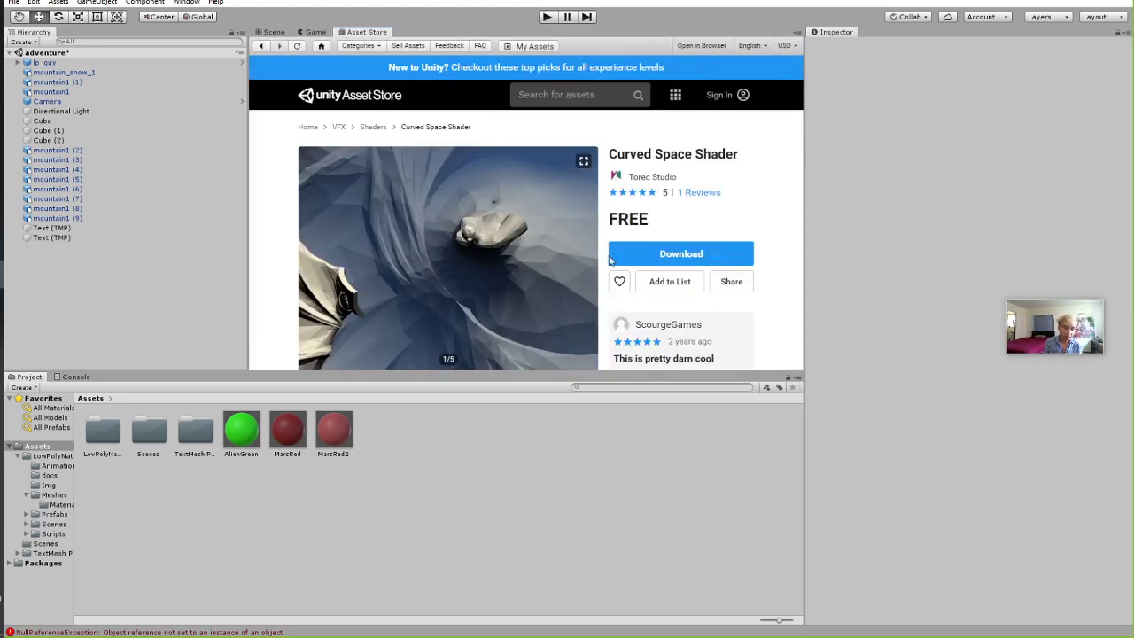
{"action": "scroll", "coordinate": [571, 249], "scroll_direction": "down", "scroll_amount": 2}
{"action": "scroll", "coordinate": [567, 257], "scroll_direction": "up", "scroll_amount": 1}
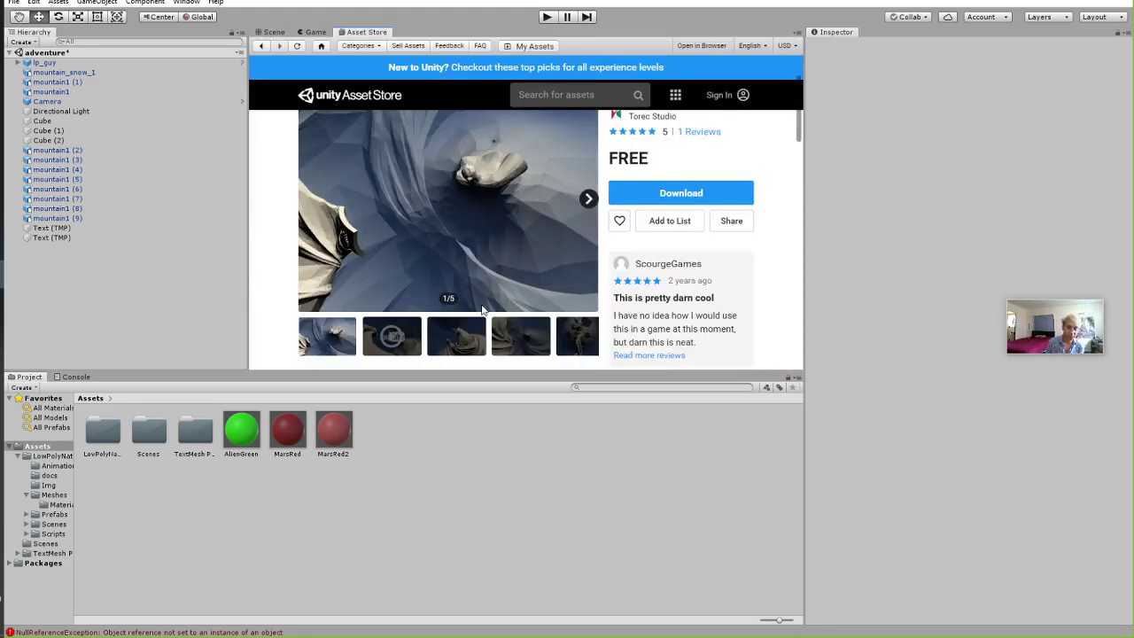
{"action": "left_click", "coordinate": [461, 335]}
{"action": "scroll", "coordinate": [452, 177], "scroll_direction": "up", "scroll_amount": 1}
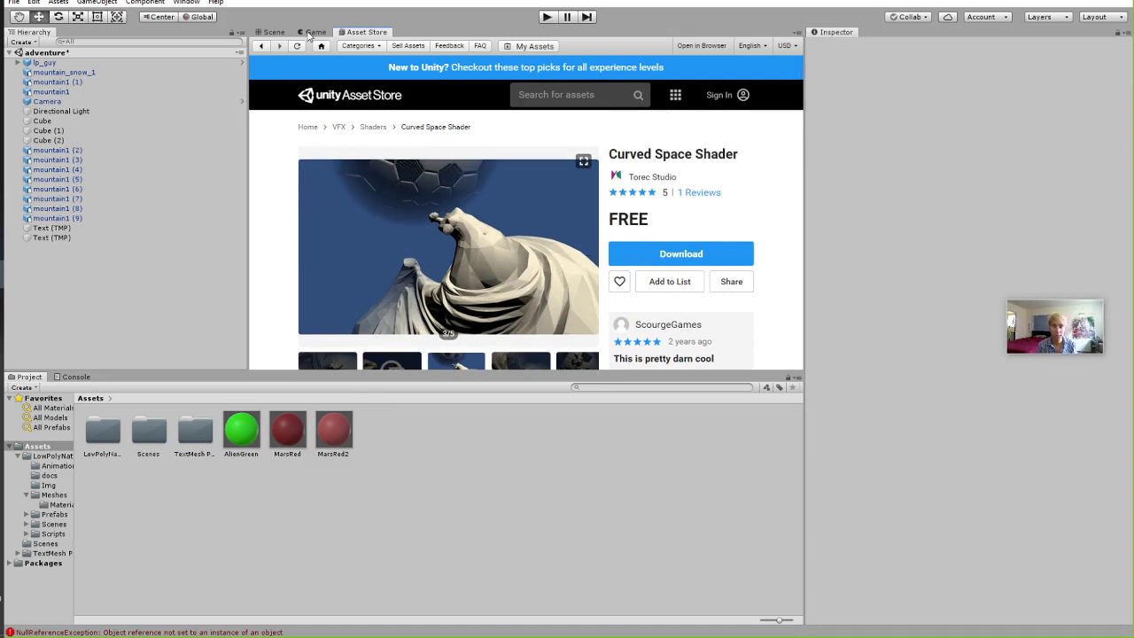
{"action": "left_click", "coordinate": [312, 33]}
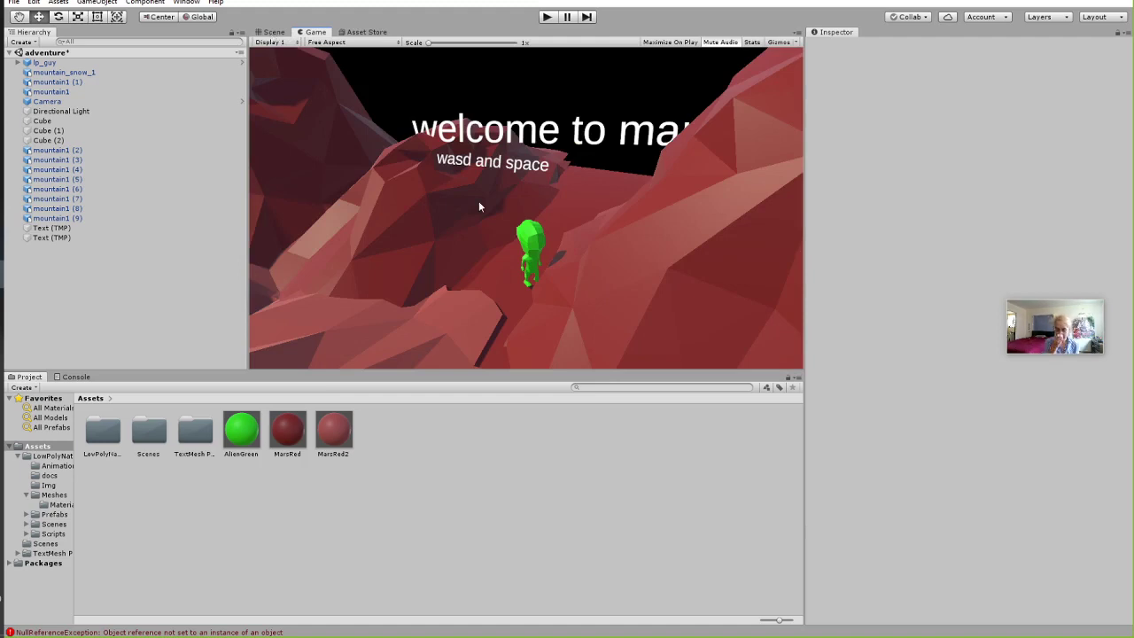
Duplicate the 'wasd and space' text, move the copy below it, and change it to 'find the prize'.
{"action": "left_click", "coordinate": [274, 33]}
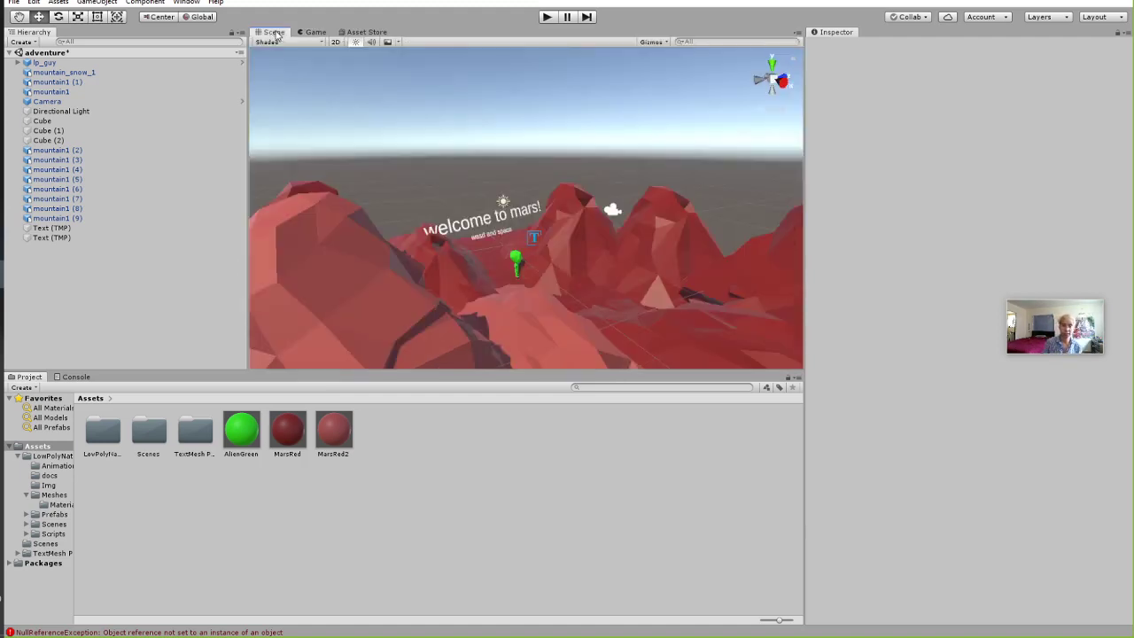
{"action": "left_click_drag", "start_coordinate": [544, 181], "coordinate": [497, 254], "text": "alt"}
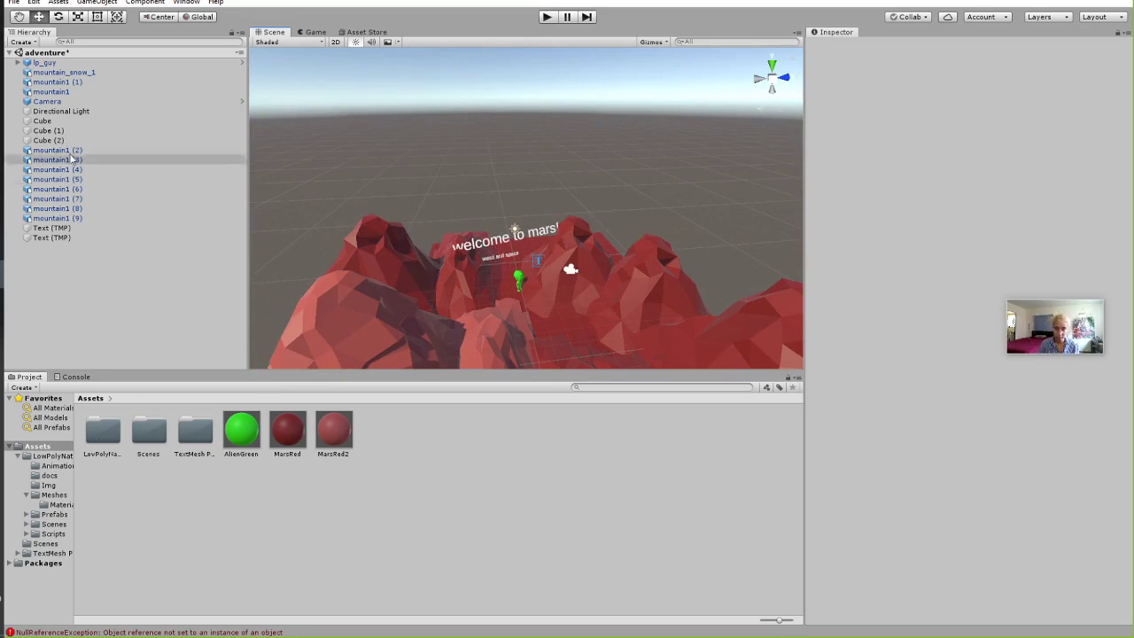
{"action": "left_click", "coordinate": [54, 238]}
{"action": "key", "text": "ctrl+d"}
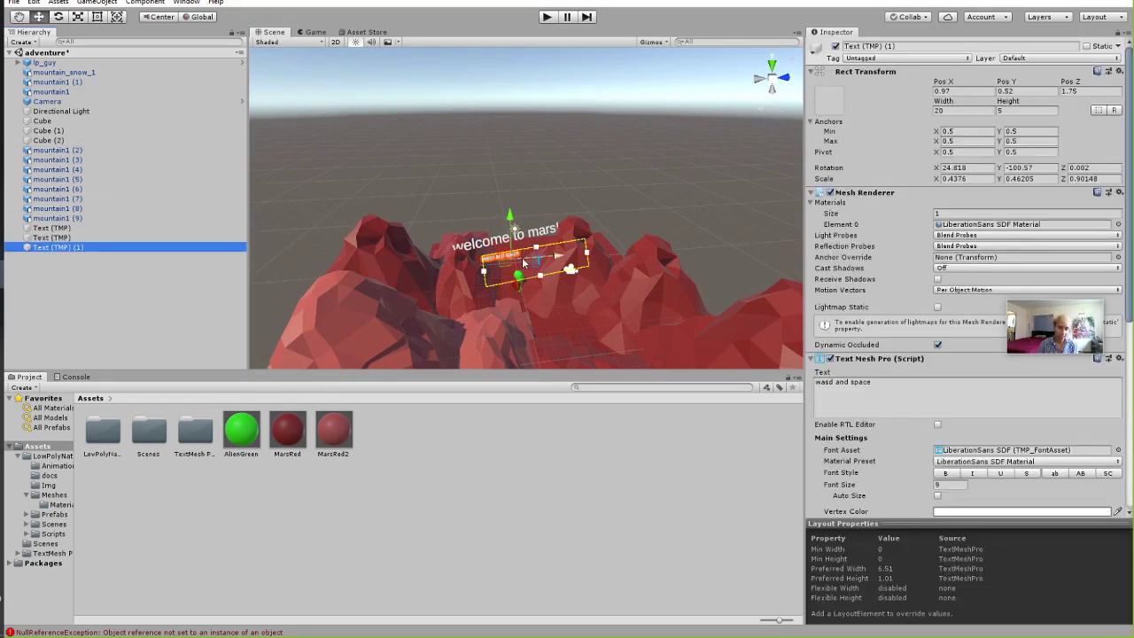
{"action": "left_click_drag", "start_coordinate": [507, 264], "coordinate": [518, 276]}
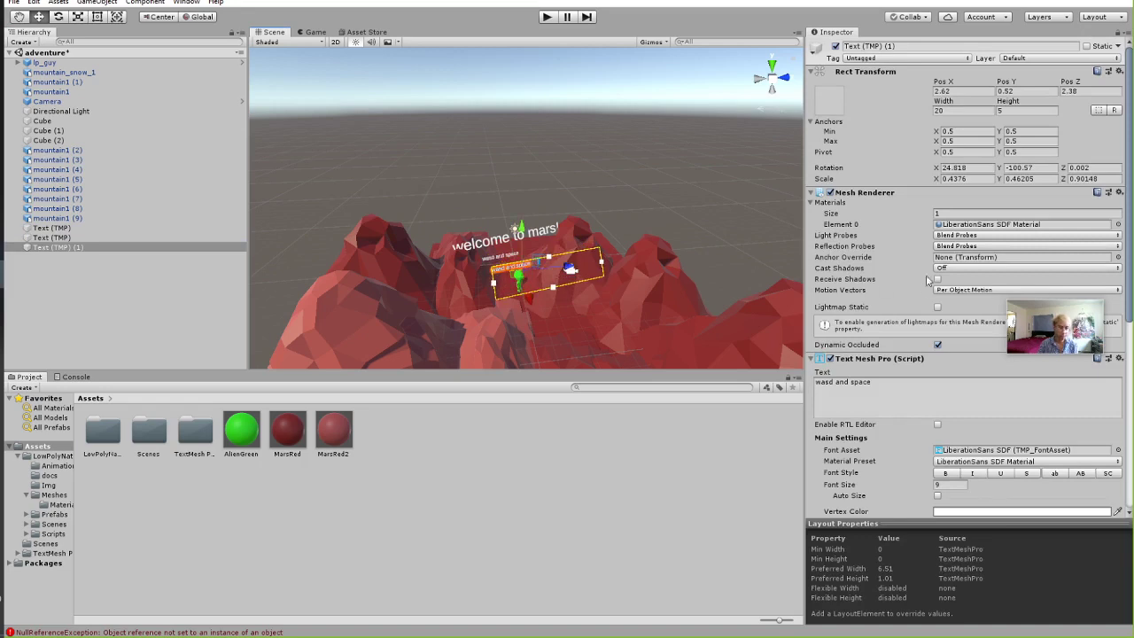
{"action": "left_click", "coordinate": [920, 394]}
{"action": "type", "text": "fi"}
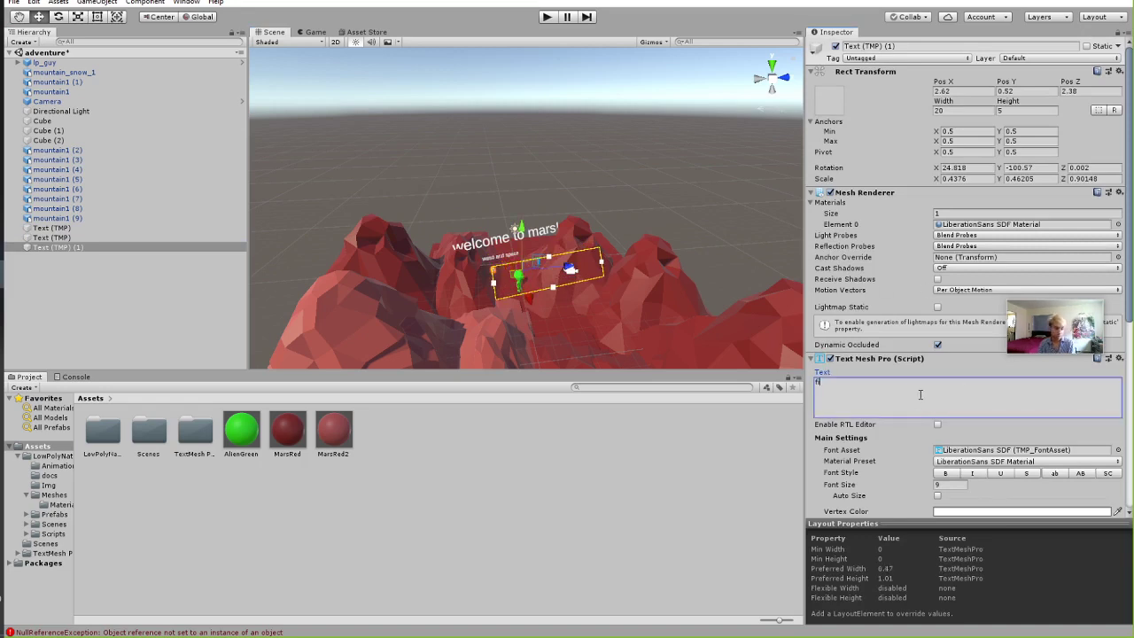
{"action": "type", "text": "nd the prize"}
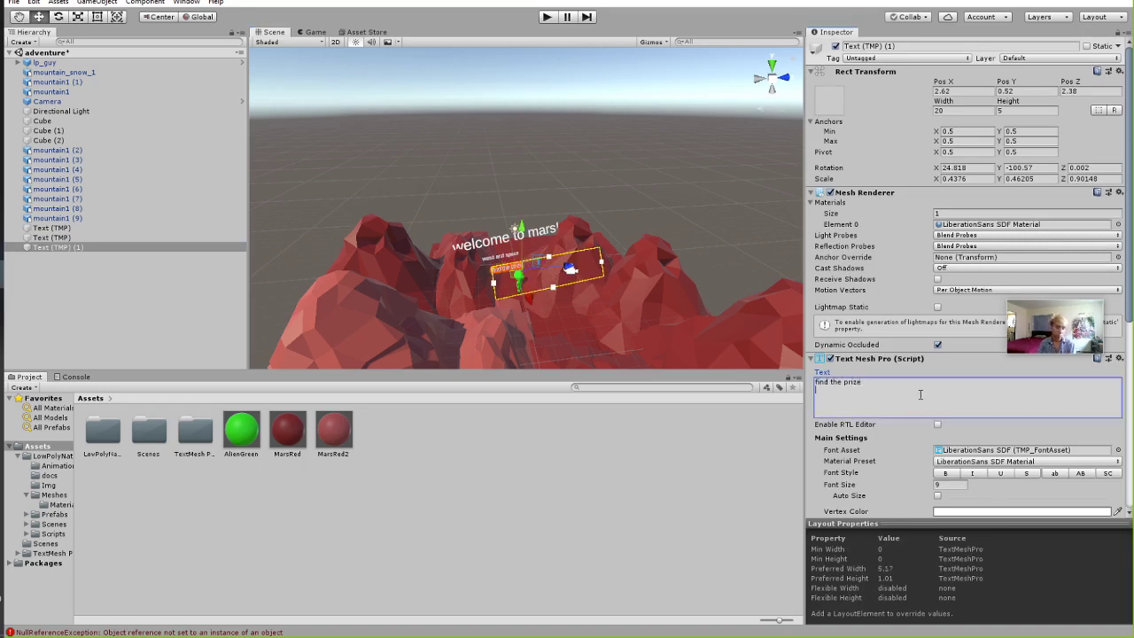
{"action": "left_click", "coordinate": [729, 182]}
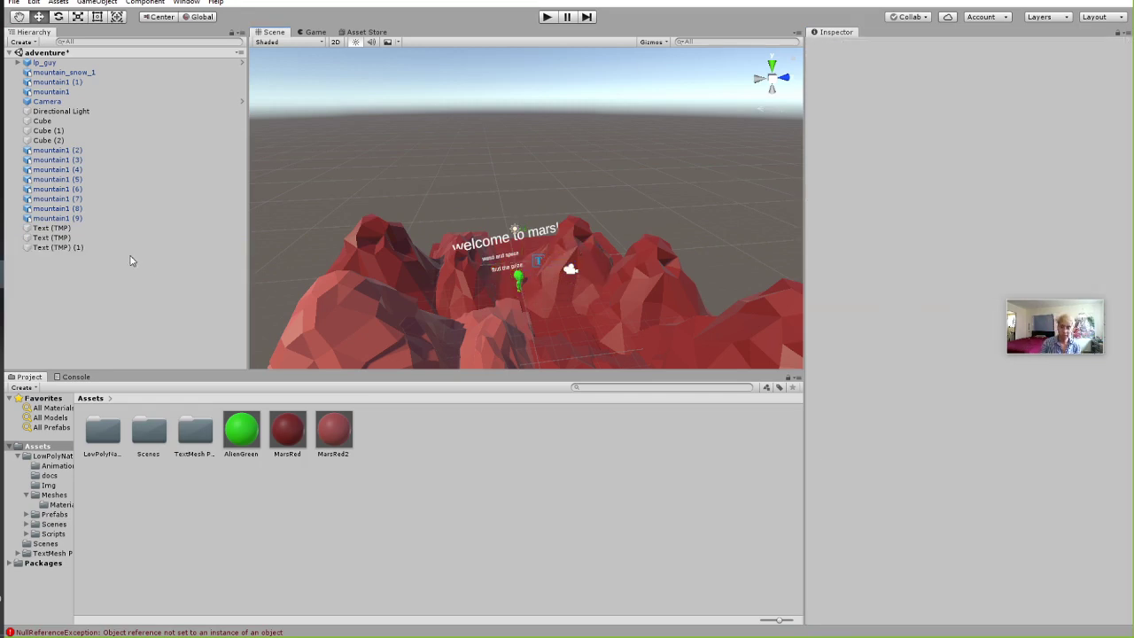
{"action": "scroll", "coordinate": [489, 255], "scroll_direction": "up", "scroll_amount": 5}
Drag the red_gem mesh from Assets/LowPolyNature/Meshes onto the mountains.
{"action": "right_click_drag", "start_coordinate": [729, 296], "coordinate": [378, 221]}
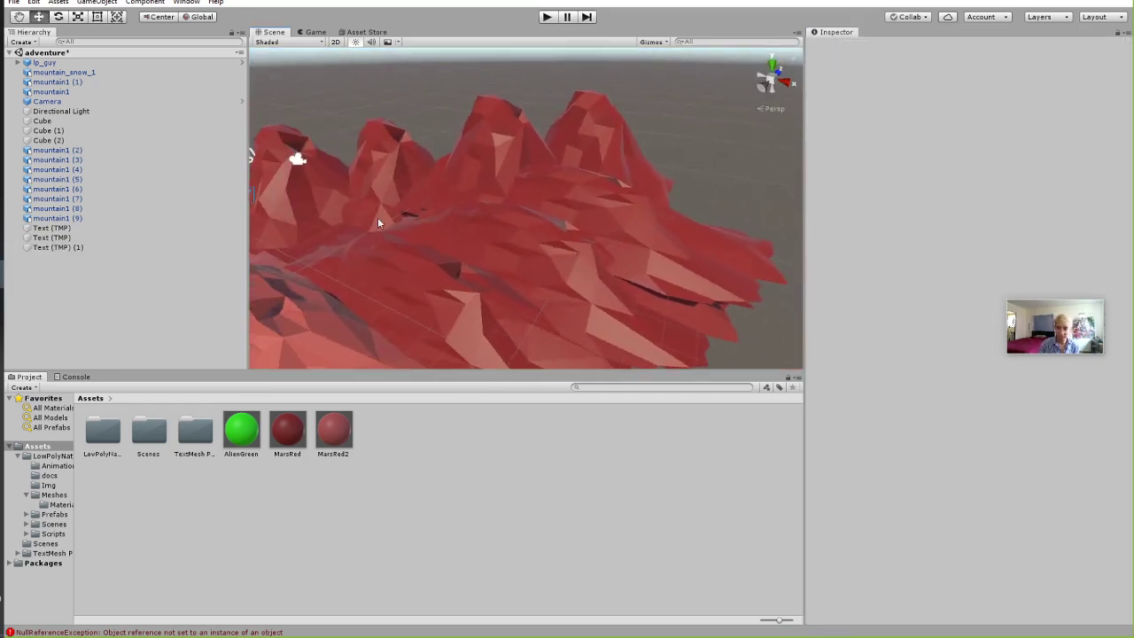
{"action": "left_click", "coordinate": [48, 455]}
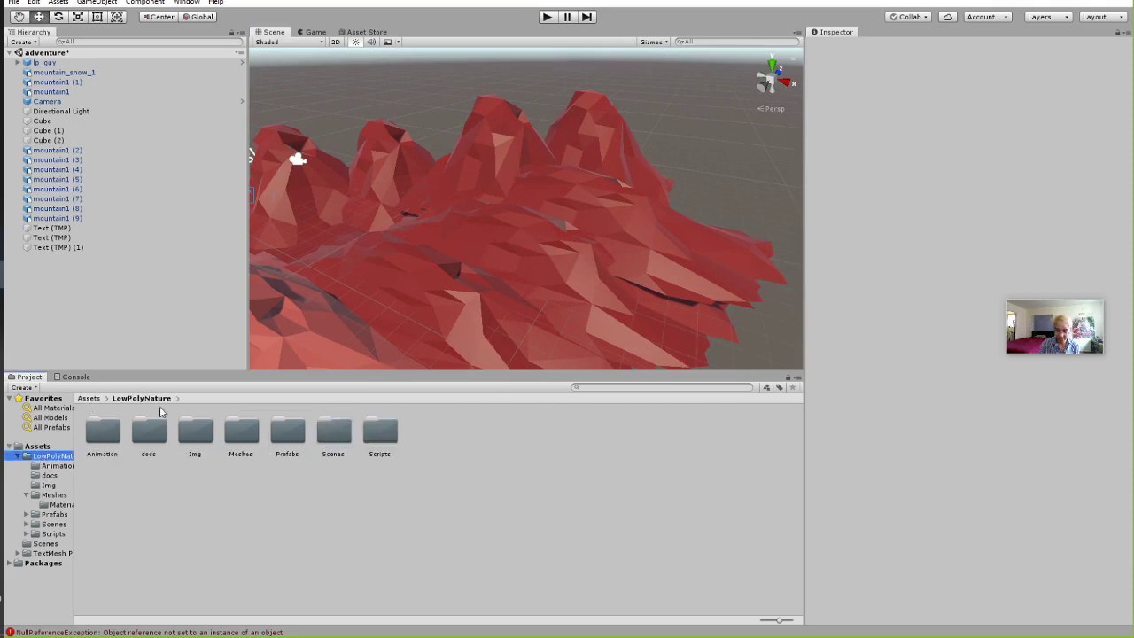
{"action": "double_click", "coordinate": [243, 438]}
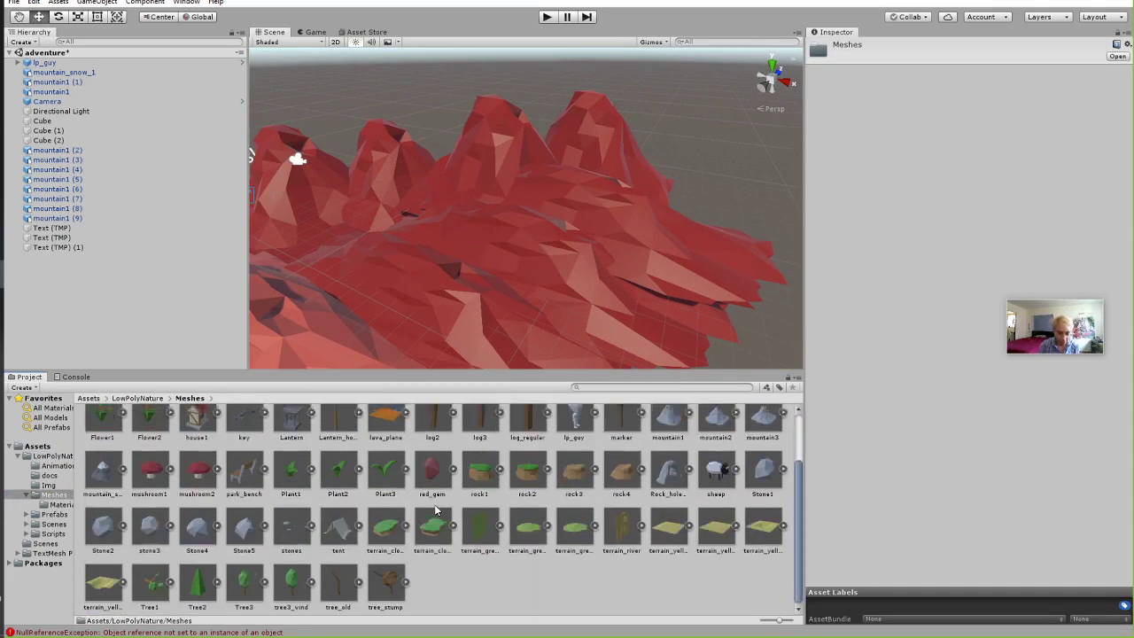
{"action": "scroll", "coordinate": [432, 514], "scroll_direction": "down", "scroll_amount": 2}
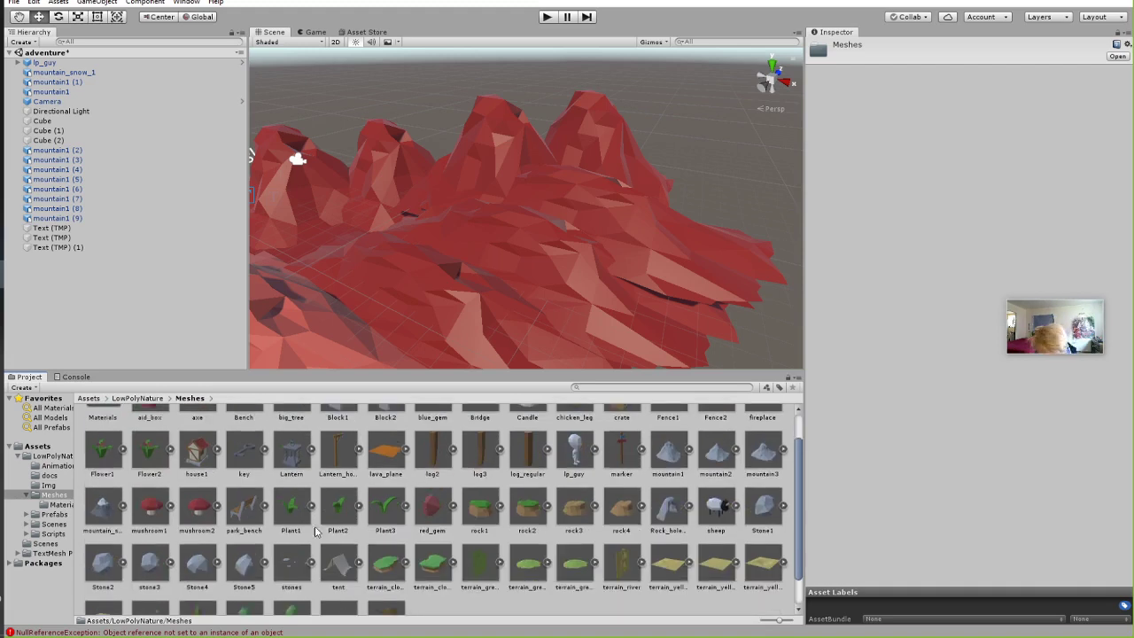
{"action": "scroll", "coordinate": [452, 532], "scroll_direction": "down", "scroll_amount": 2}
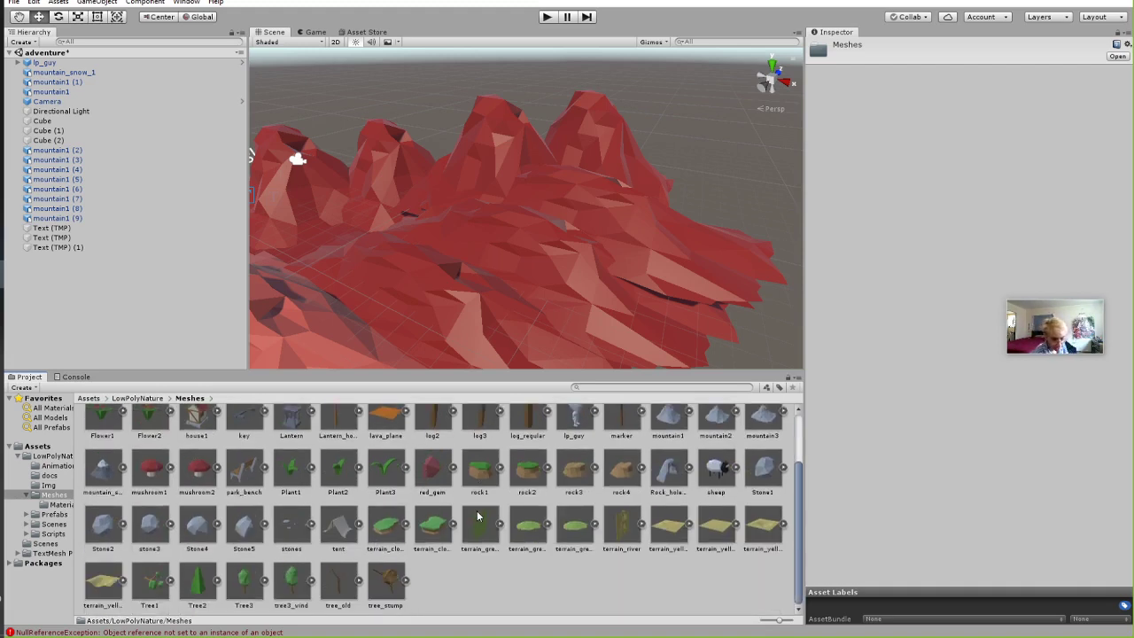
{"action": "left_click_drag", "start_coordinate": [443, 479], "coordinate": [565, 169]}
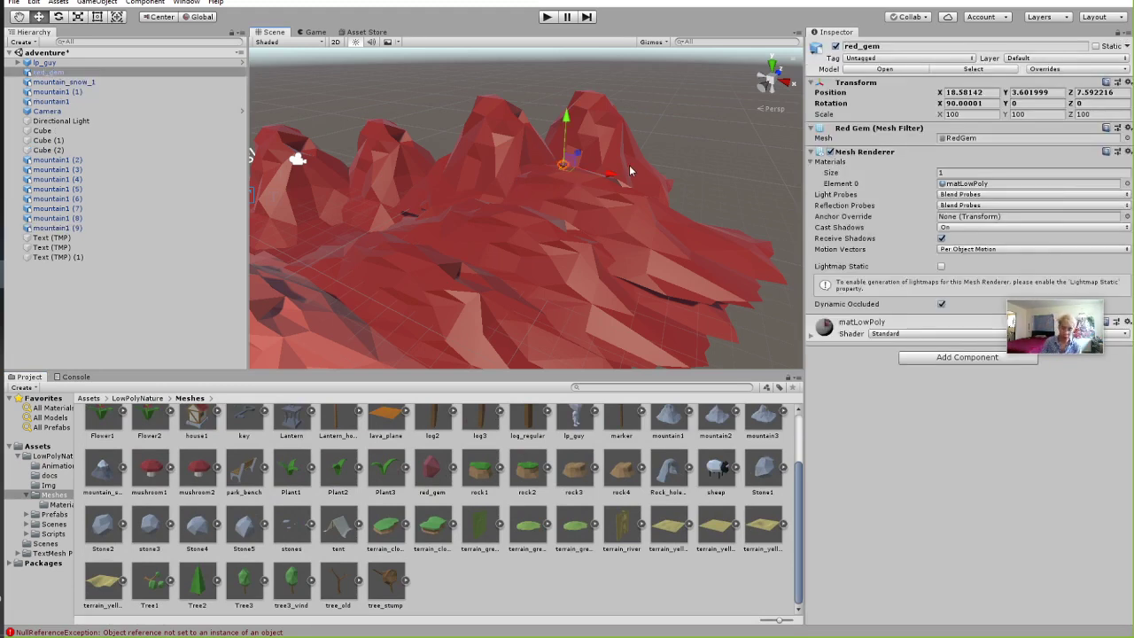
Scale the red_gem up to about 289 and raise it slightly above the peak.
{"action": "left_click", "coordinate": [78, 16]}
{"action": "left_click_drag", "start_coordinate": [562, 164], "coordinate": [592, 64]}
{"action": "key", "text": "w"}
{"action": "left_click_drag", "start_coordinate": [567, 129], "coordinate": [567, 113]}
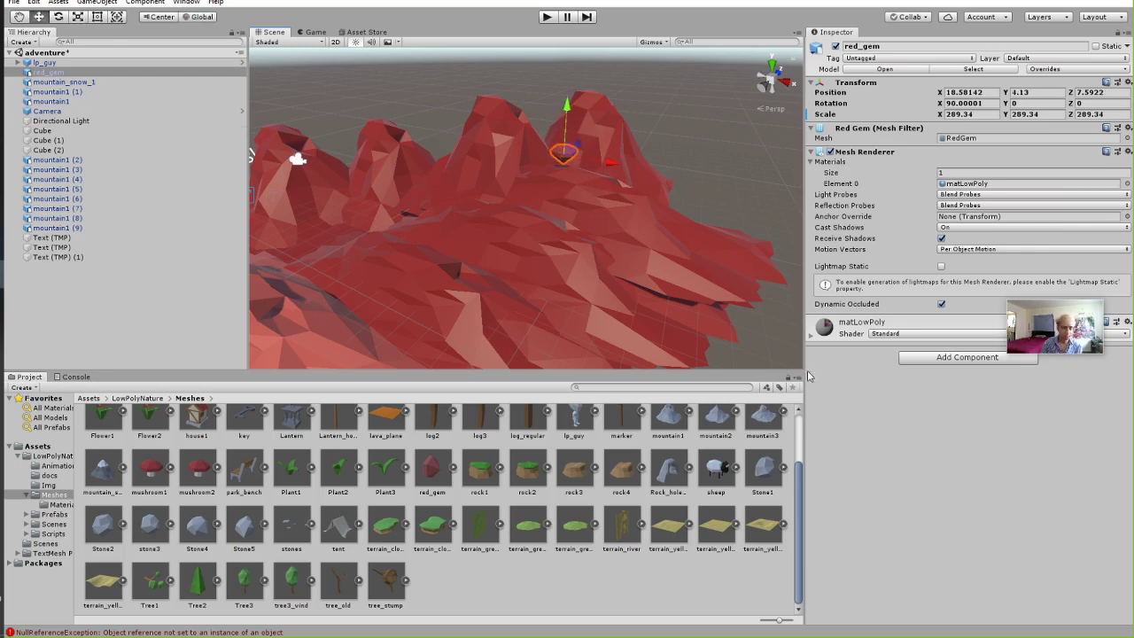
Create a new material named Blue in the top-level Assets folder.
{"action": "left_click", "coordinate": [137, 398]}
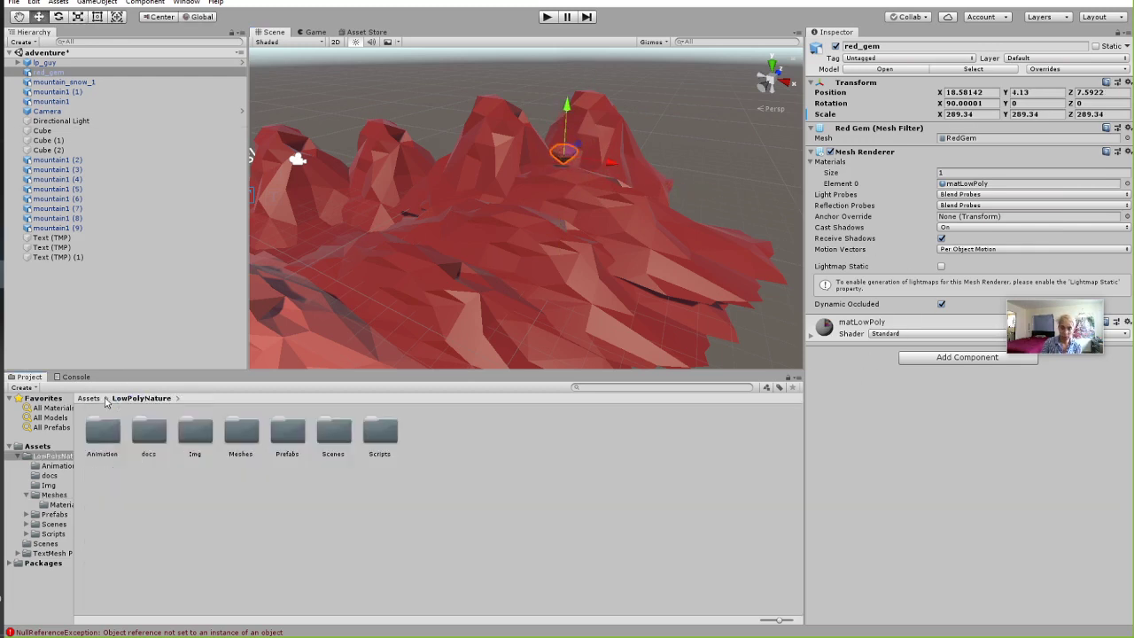
{"action": "left_click", "coordinate": [87, 398]}
{"action": "right_click", "coordinate": [364, 505]}
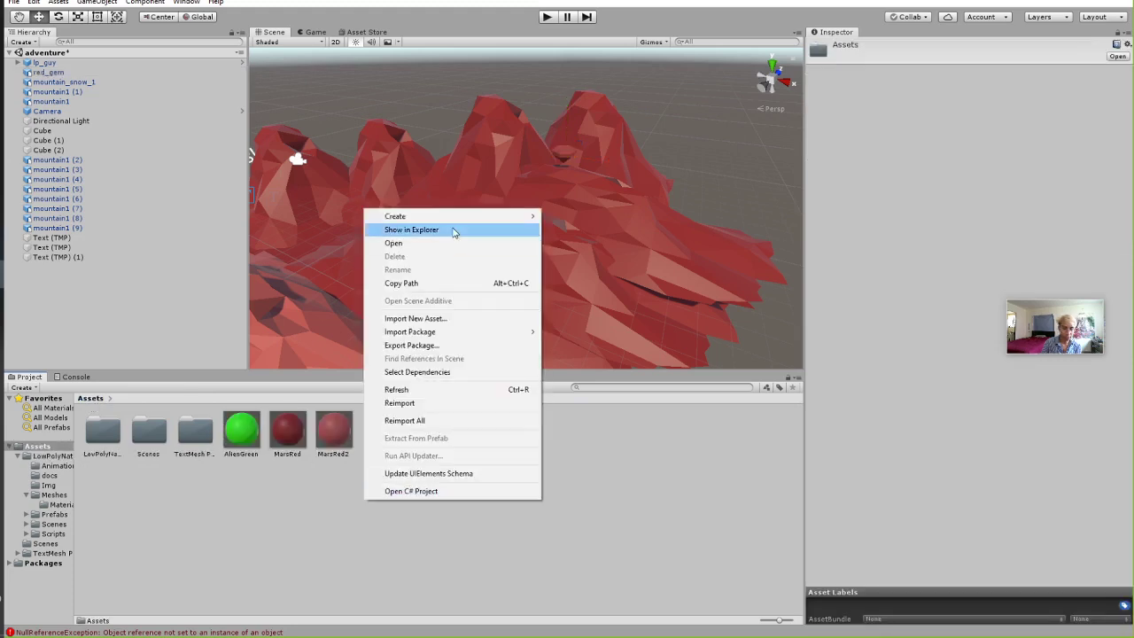
{"action": "mouse_move", "coordinate": [441, 218]}
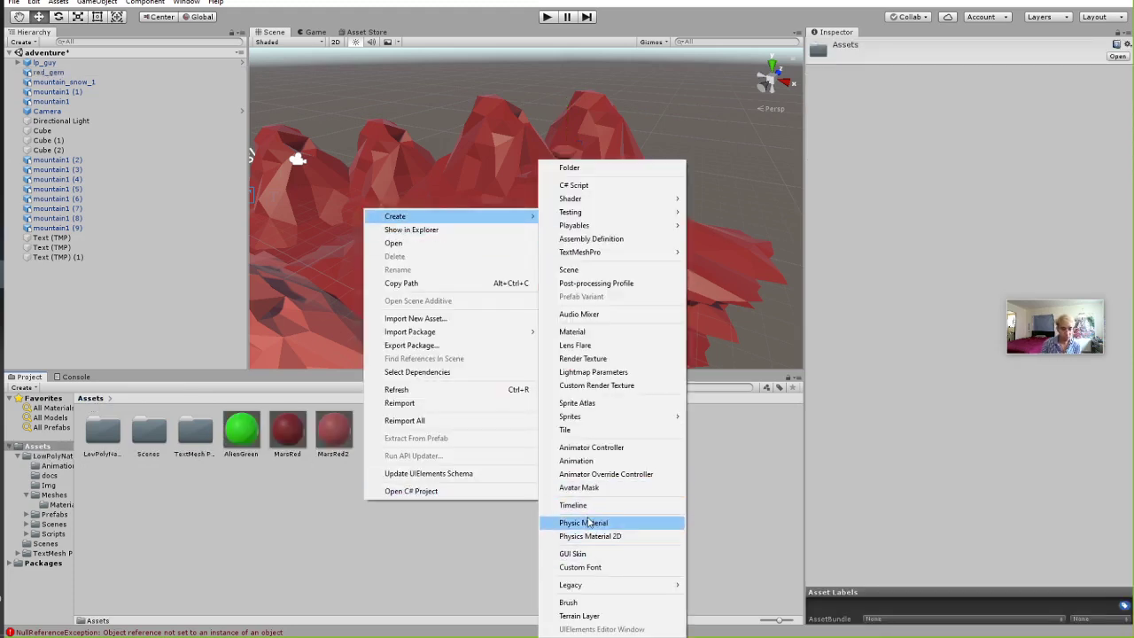
{"action": "left_click", "coordinate": [572, 331]}
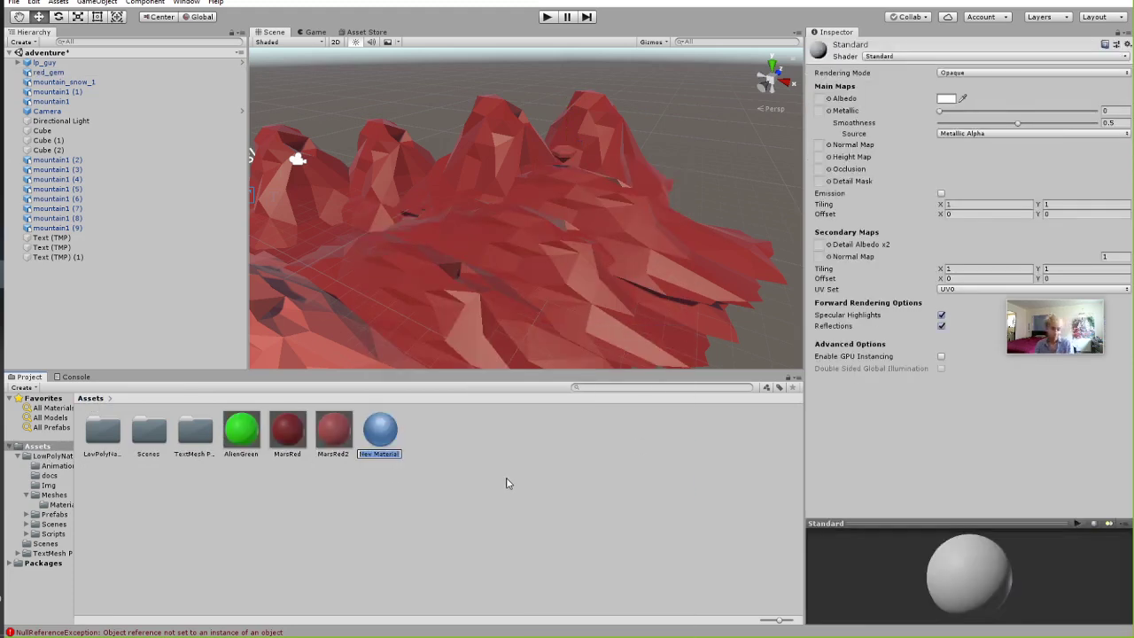
{"action": "type", "text": "Blue"}
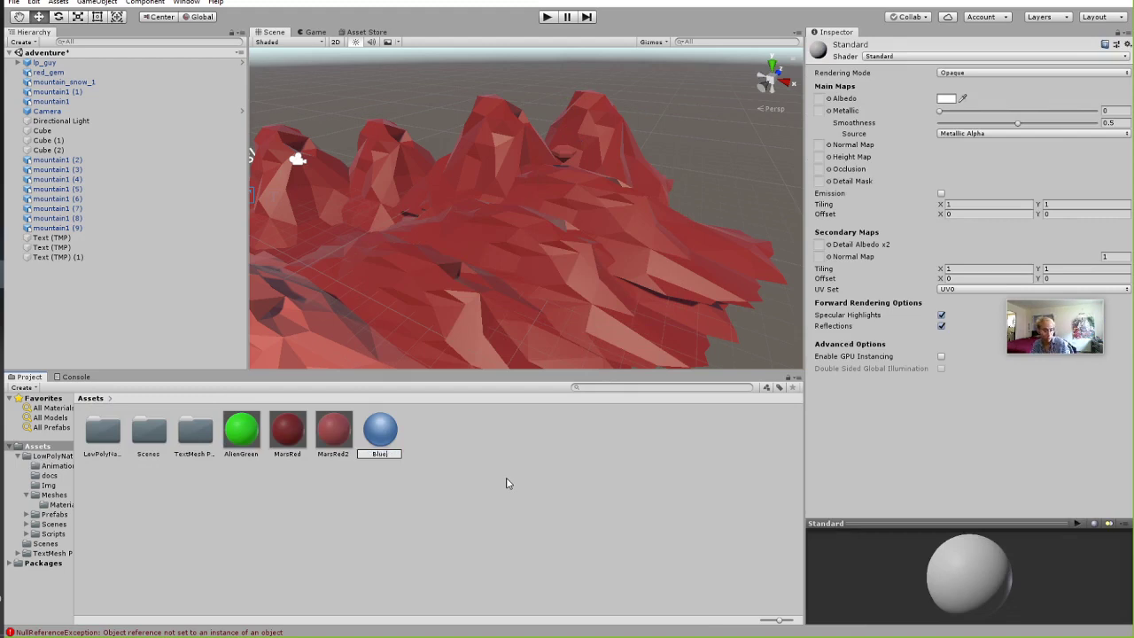
{"action": "key", "text": "Return"}
Assign the Blue material to the red_gem's material slot and open its settings.
{"action": "left_click_drag", "start_coordinate": [287, 429], "coordinate": [48, 133]}
{"action": "left_click", "coordinate": [563, 157]}
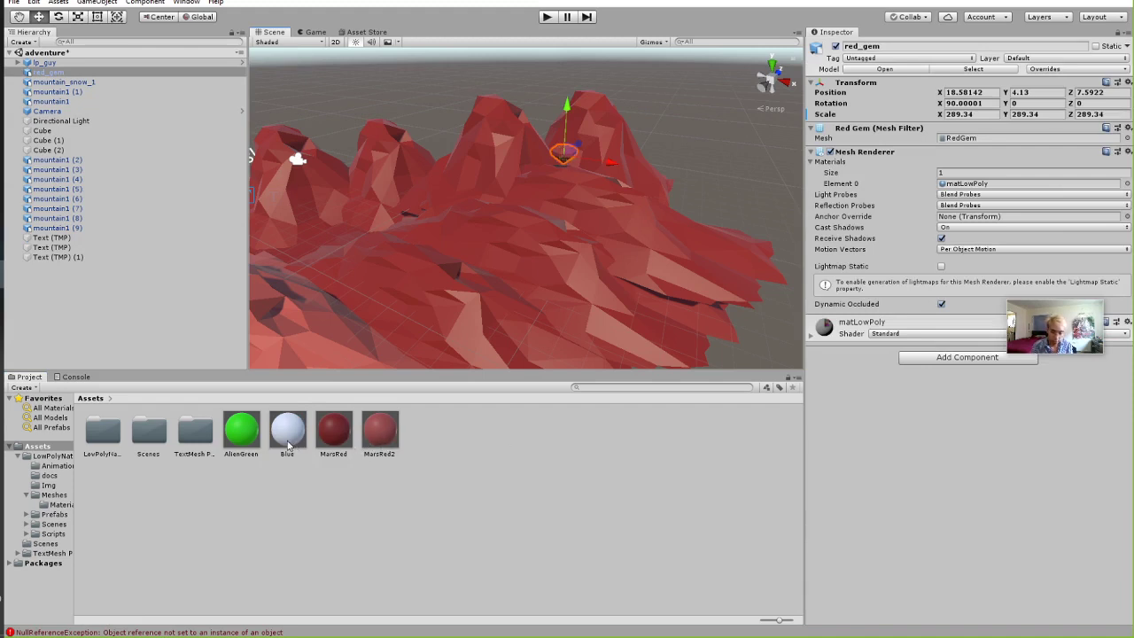
{"action": "left_click_drag", "start_coordinate": [288, 434], "coordinate": [983, 186]}
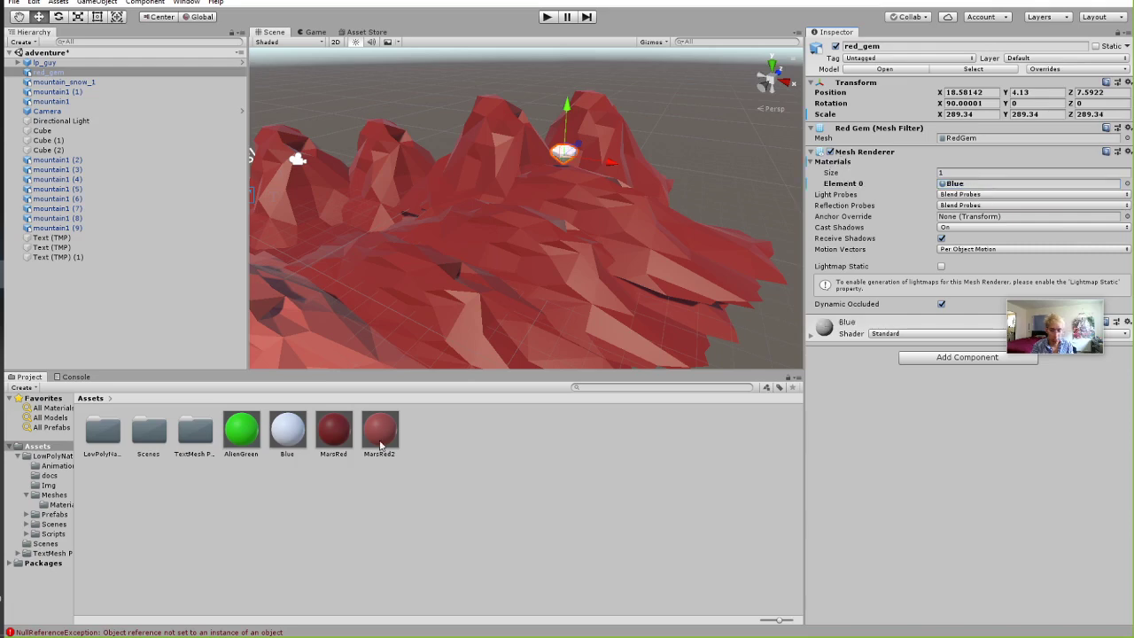
{"action": "left_click", "coordinate": [288, 433]}
{"action": "scroll", "coordinate": [629, 161], "scroll_direction": "up", "scroll_amount": 10}
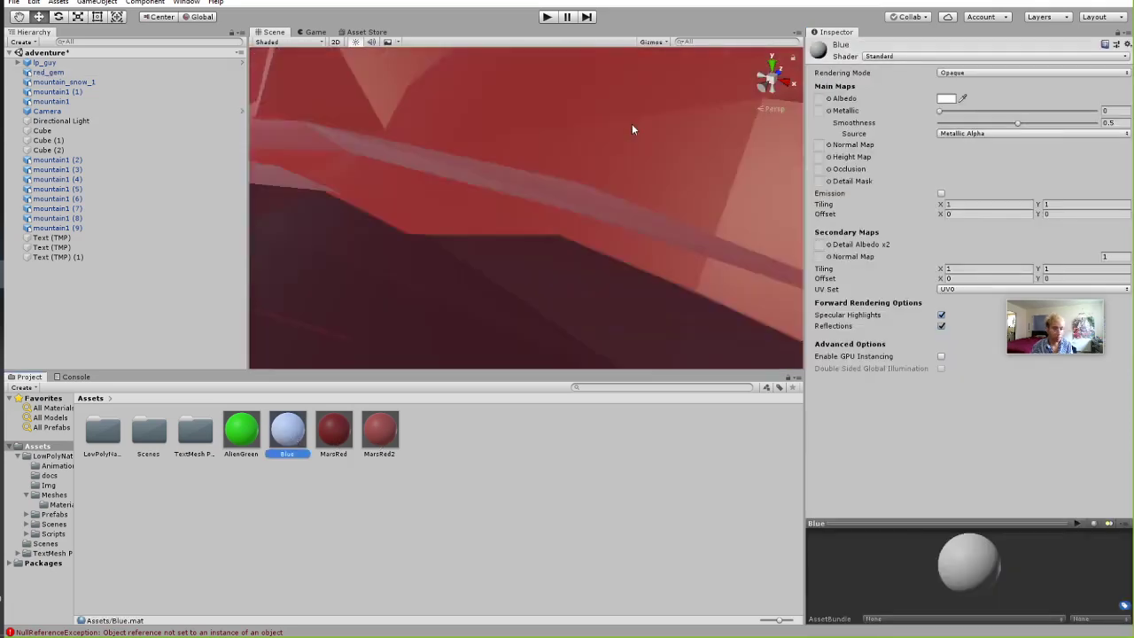
{"action": "scroll", "coordinate": [632, 127], "scroll_direction": "down", "scroll_amount": 10}
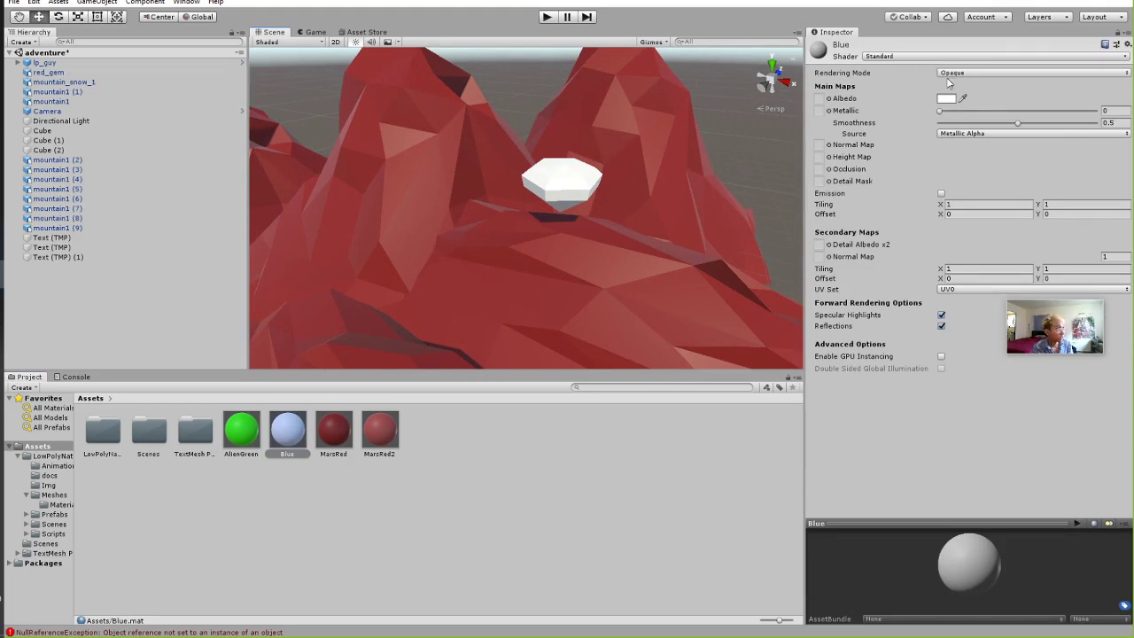
{"action": "left_click", "coordinate": [904, 57]}
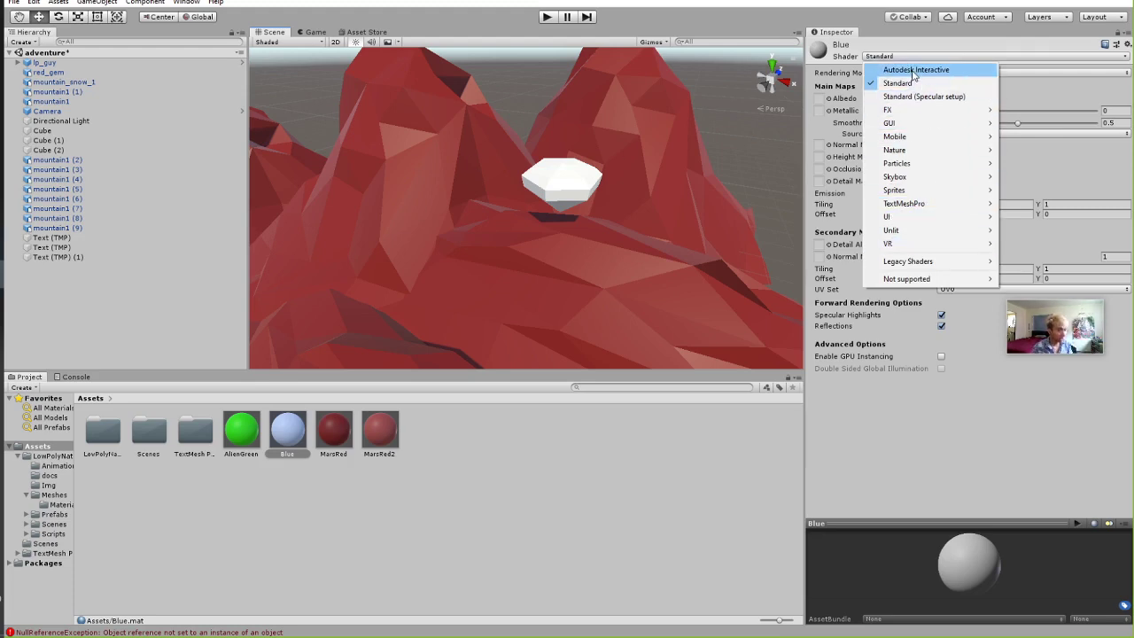
{"action": "left_click", "coordinate": [307, 29]}
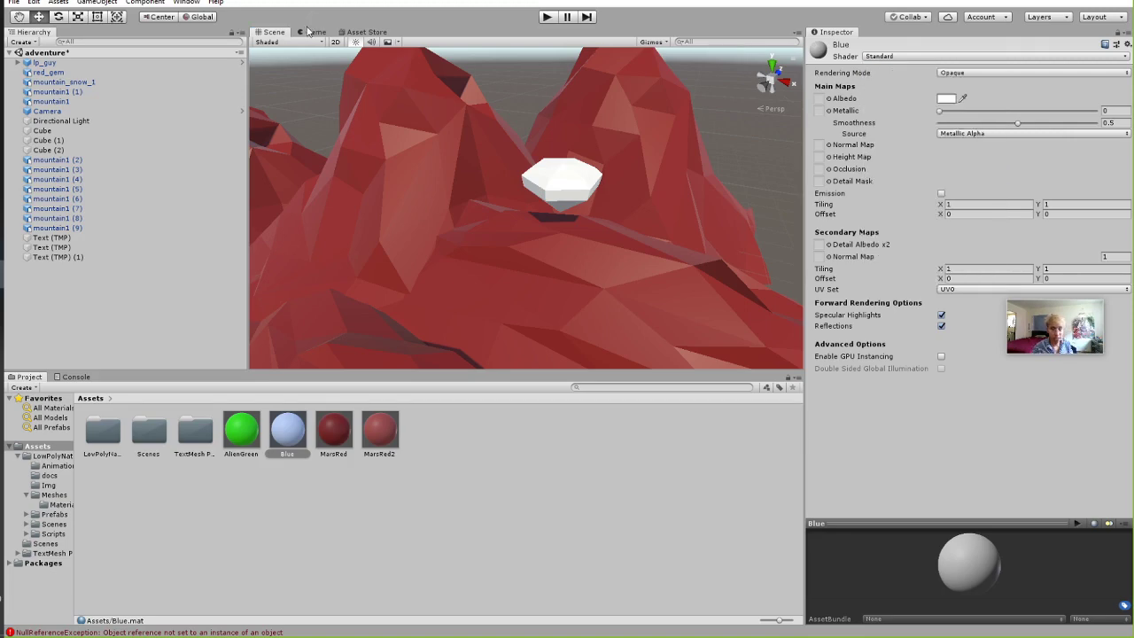
{"action": "left_click", "coordinate": [365, 32]}
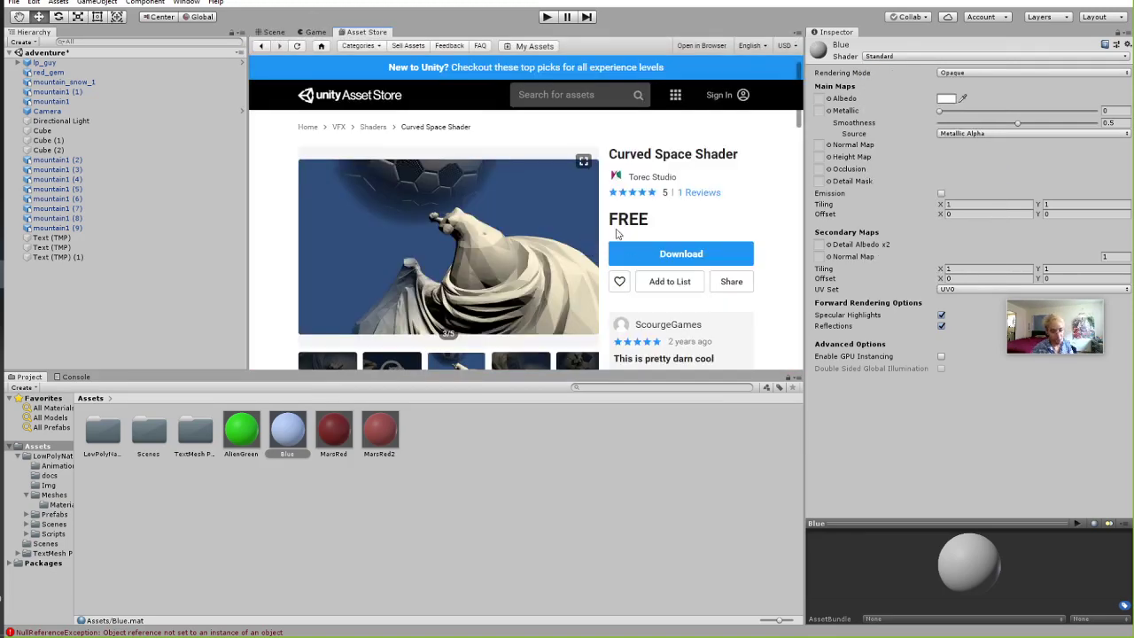
{"action": "left_click", "coordinate": [271, 32]}
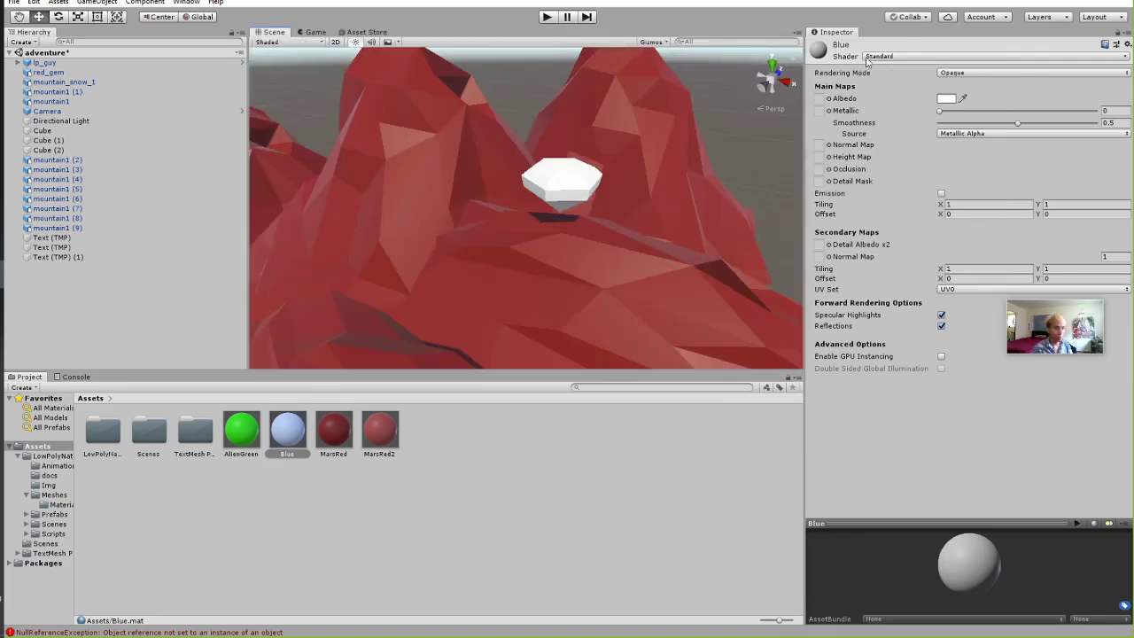
{"action": "left_click", "coordinate": [882, 57]}
{"action": "left_click", "coordinate": [835, 56]}
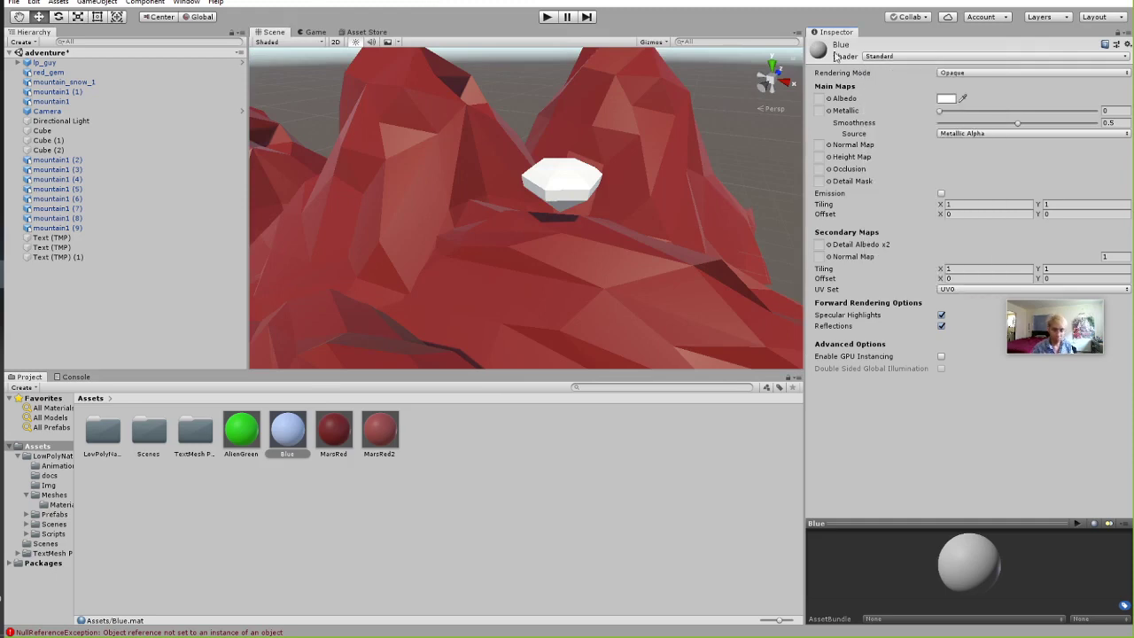
{"action": "left_click", "coordinate": [886, 57]}
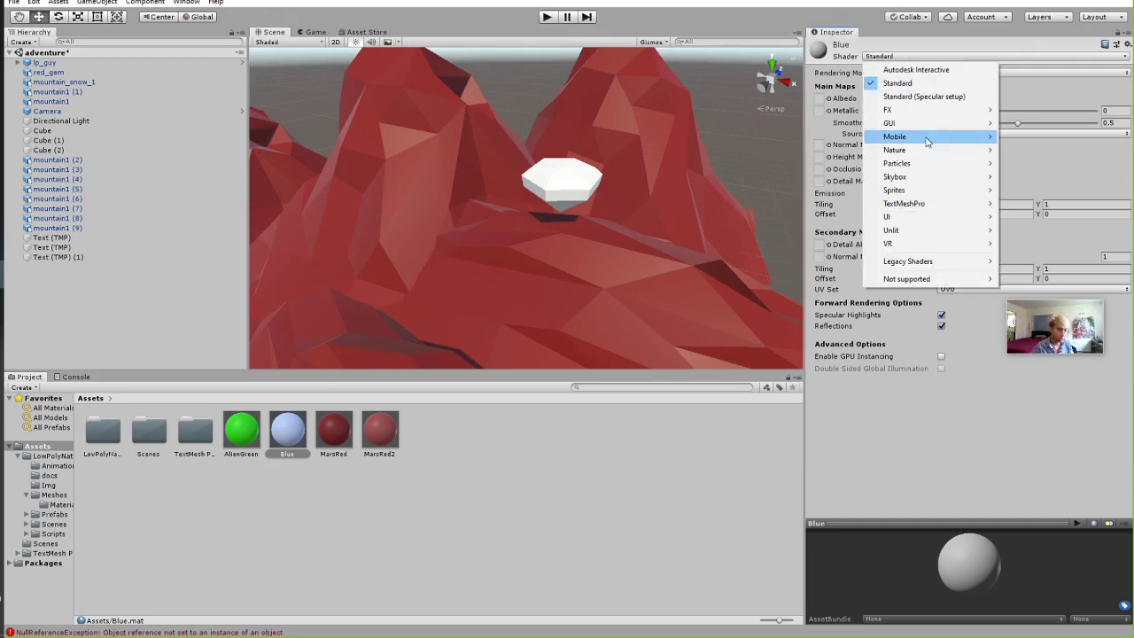
{"action": "mouse_move", "coordinate": [927, 142]}
{"action": "mouse_move", "coordinate": [925, 207]}
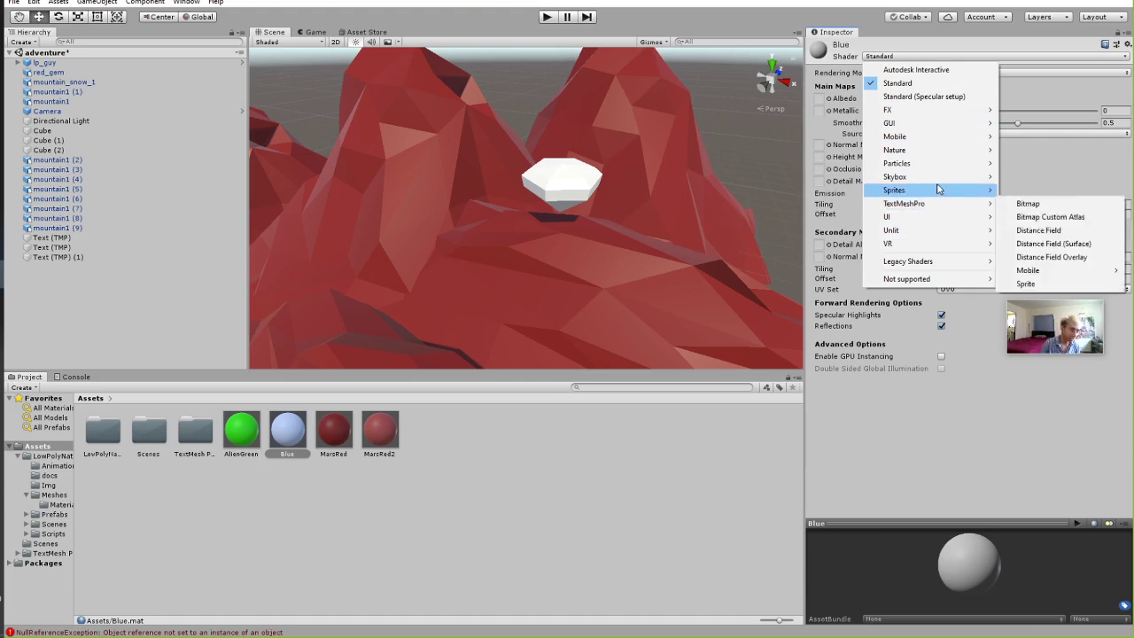
{"action": "mouse_move", "coordinate": [894, 234]}
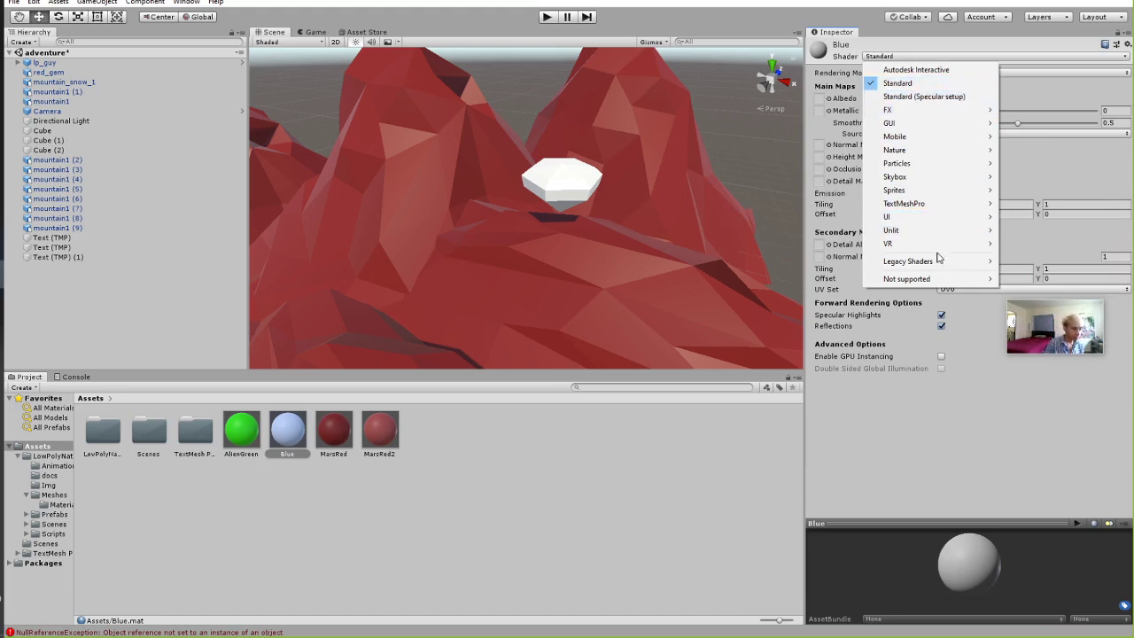
{"action": "left_click", "coordinate": [1027, 230]}
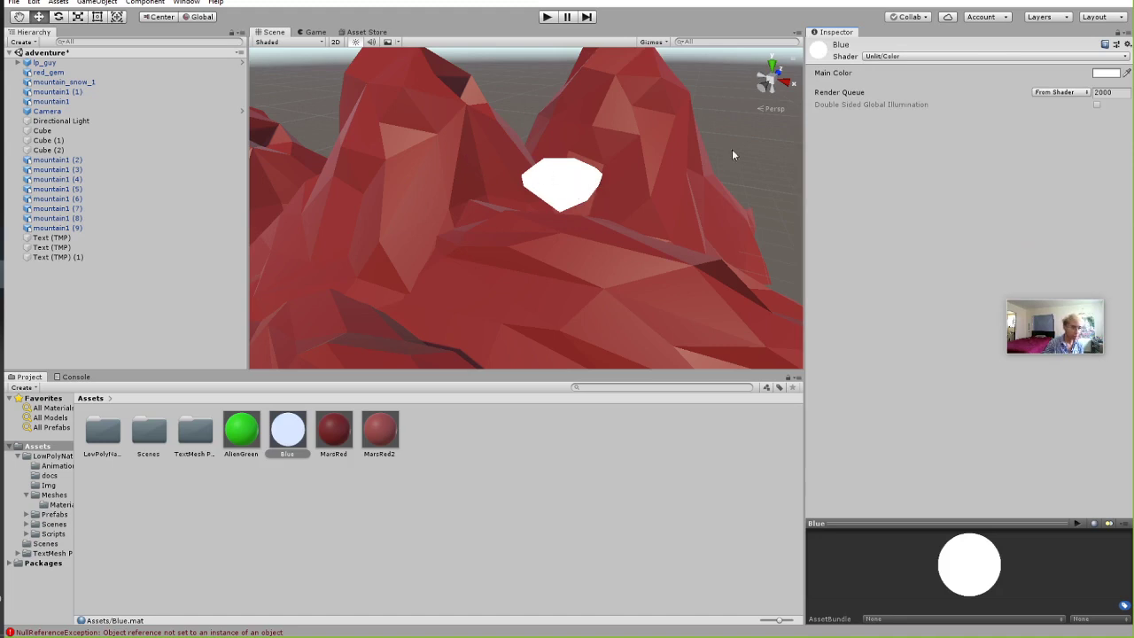
{"action": "left_click", "coordinate": [900, 56]}
{"action": "left_click", "coordinate": [894, 82]}
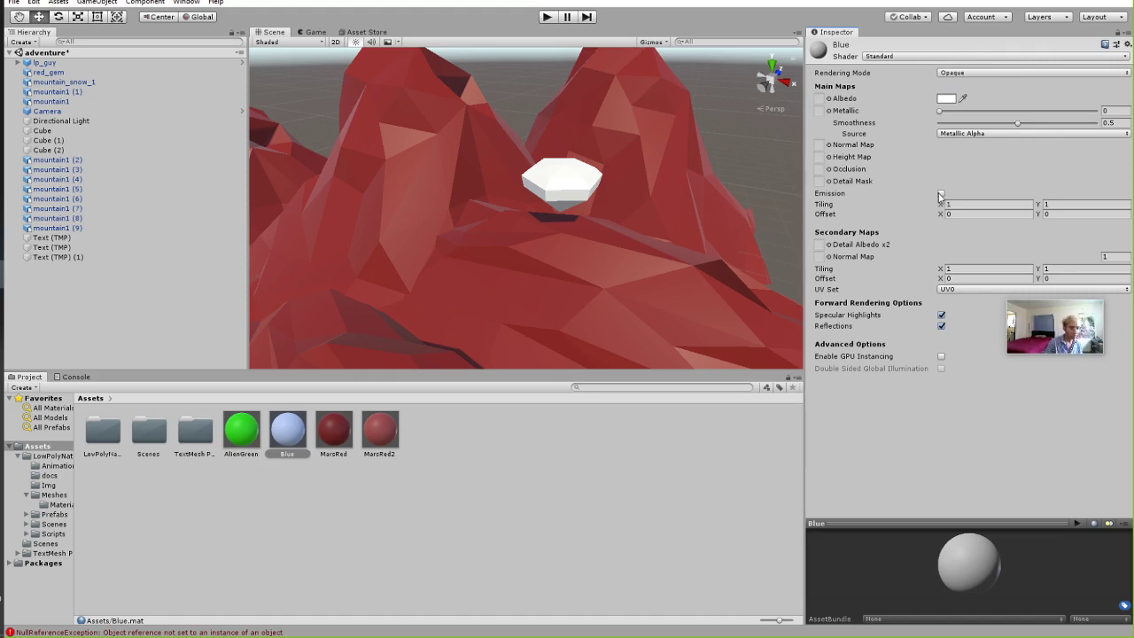
Enable Emission on the Blue material and give it a teal emission colour.
{"action": "left_click", "coordinate": [941, 195]}
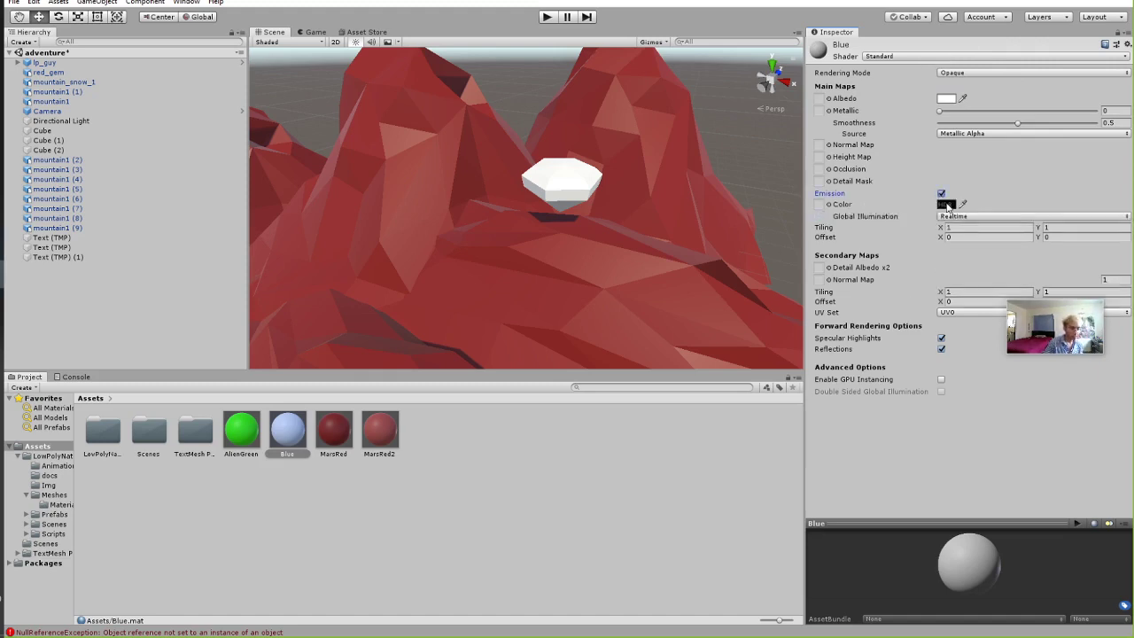
{"action": "left_click", "coordinate": [946, 205]}
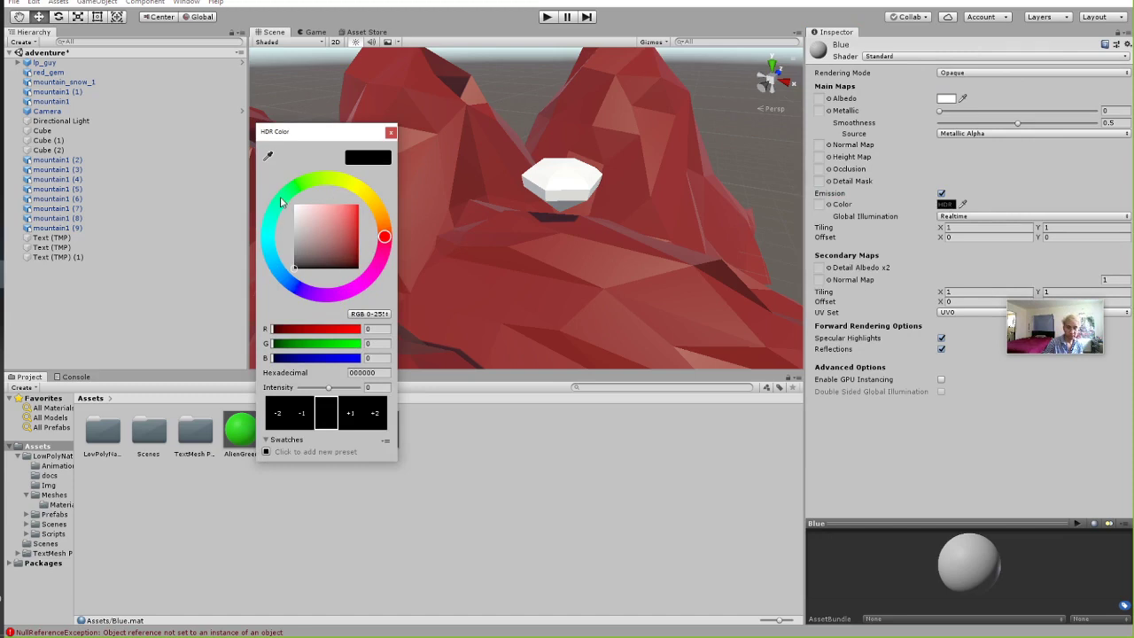
{"action": "left_click", "coordinate": [268, 232]}
{"action": "left_click", "coordinate": [348, 234]}
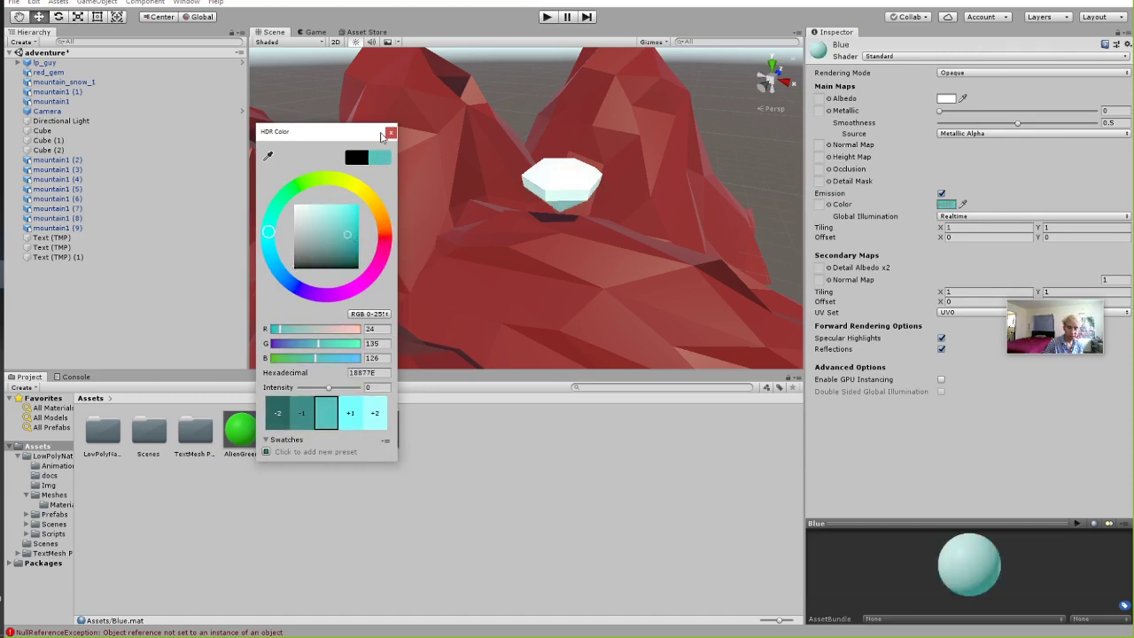
{"action": "left_click", "coordinate": [390, 134]}
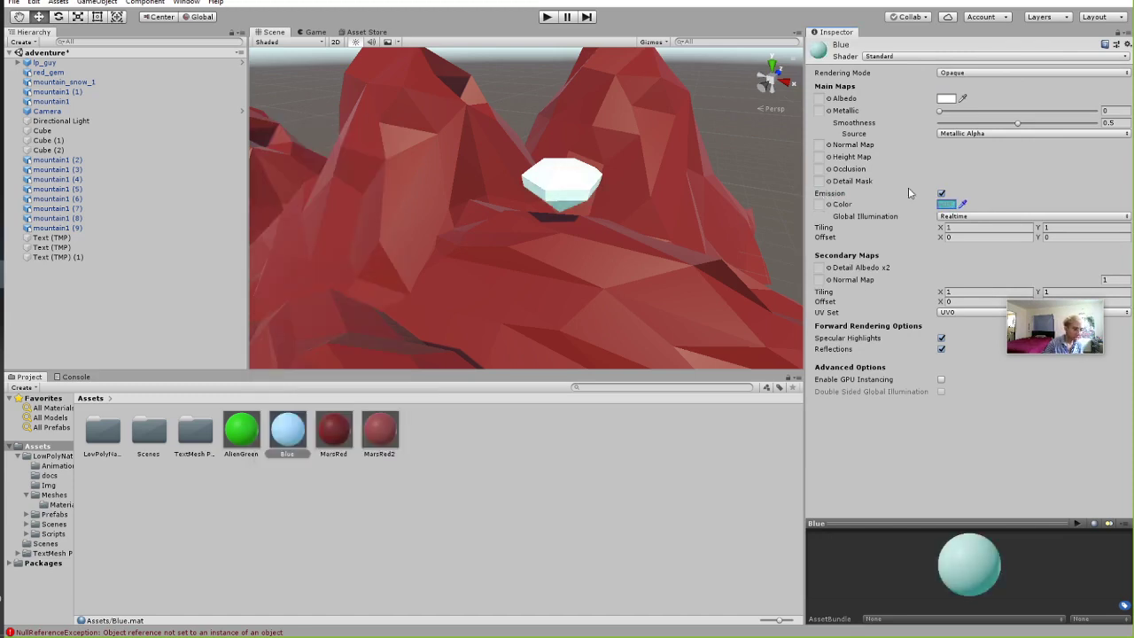
Keep Metallic at 0, set Smoothness to 0.543 and the Albedo to cyan 5CC1BC.
{"action": "left_click_drag", "start_coordinate": [939, 110], "coordinate": [907, 106]}
{"action": "left_click_drag", "start_coordinate": [1017, 123], "coordinate": [1025, 124]}
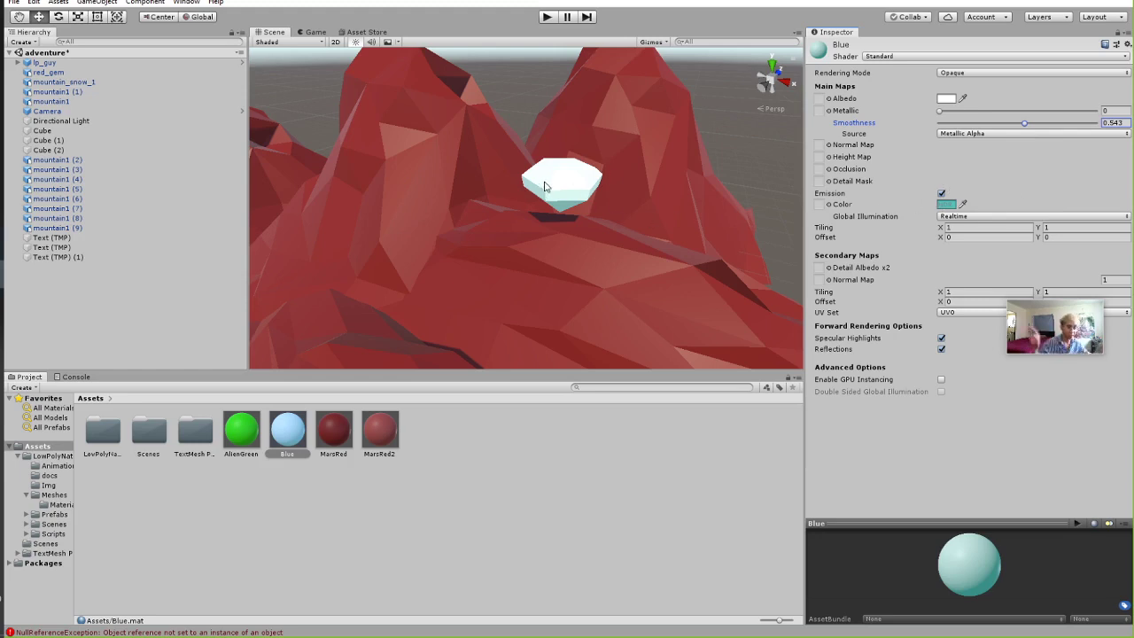
{"action": "left_click", "coordinate": [947, 101]}
{"action": "left_click", "coordinate": [272, 236]}
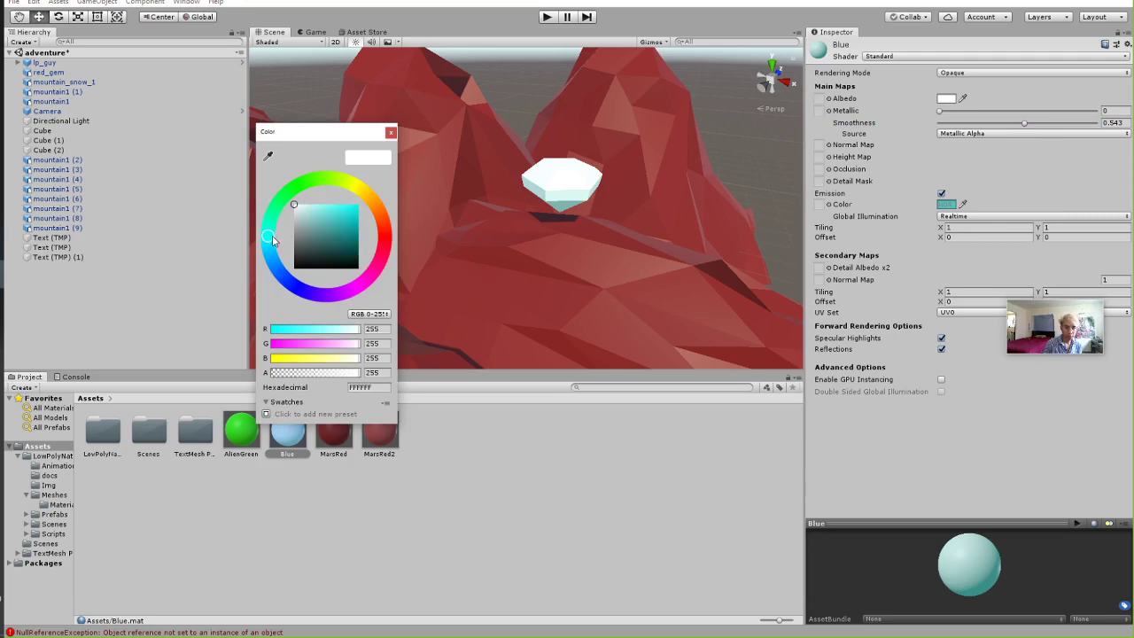
{"action": "left_click", "coordinate": [390, 133]}
{"action": "left_click", "coordinate": [943, 99]}
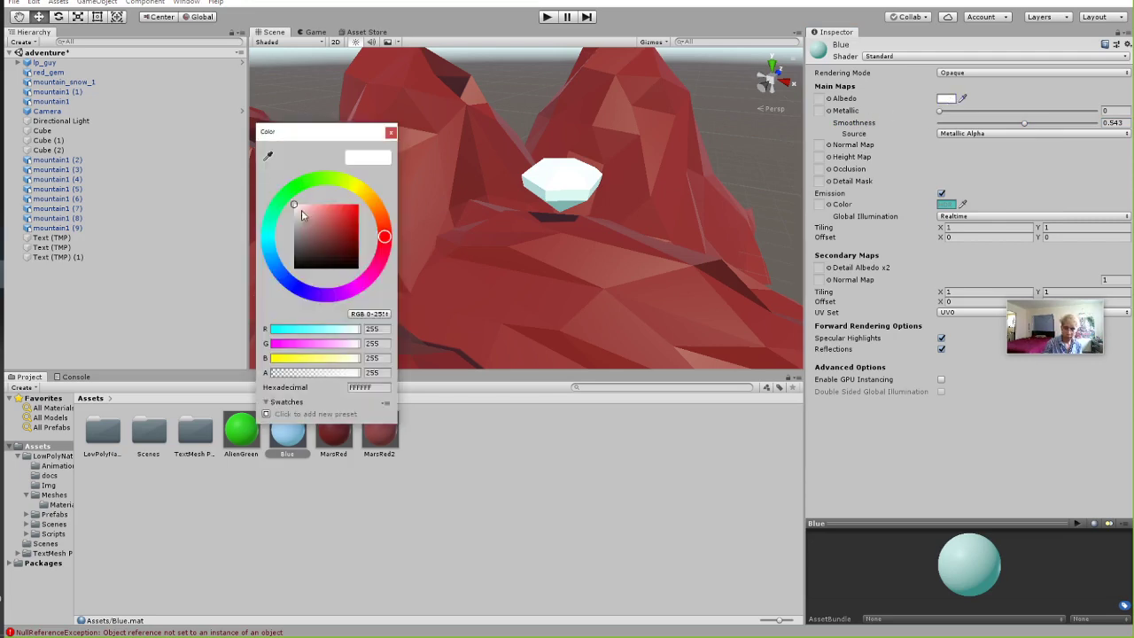
{"action": "left_click", "coordinate": [268, 233]}
{"action": "mouse_move", "coordinate": [357, 219]}
{"action": "left_mouse_down"}
{"action": "mouse_move", "coordinate": [337, 219]}
{"action": "mouse_move", "coordinate": [351, 232]}
{"action": "mouse_move", "coordinate": [345, 201]}
{"action": "left_mouse_up"}
{"action": "left_click", "coordinate": [390, 132]}
Brighten the cyan emission colour with intensity 1 so the gem glows, then view it among the mountains.
{"action": "left_click", "coordinate": [944, 206]}
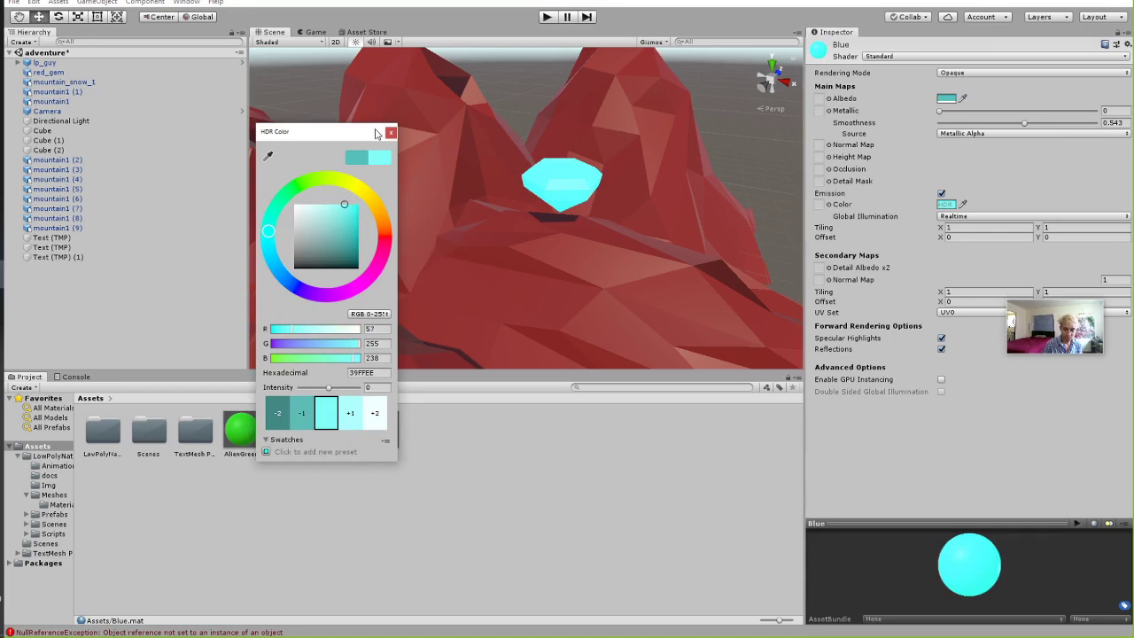
{"action": "left_click", "coordinate": [355, 414]}
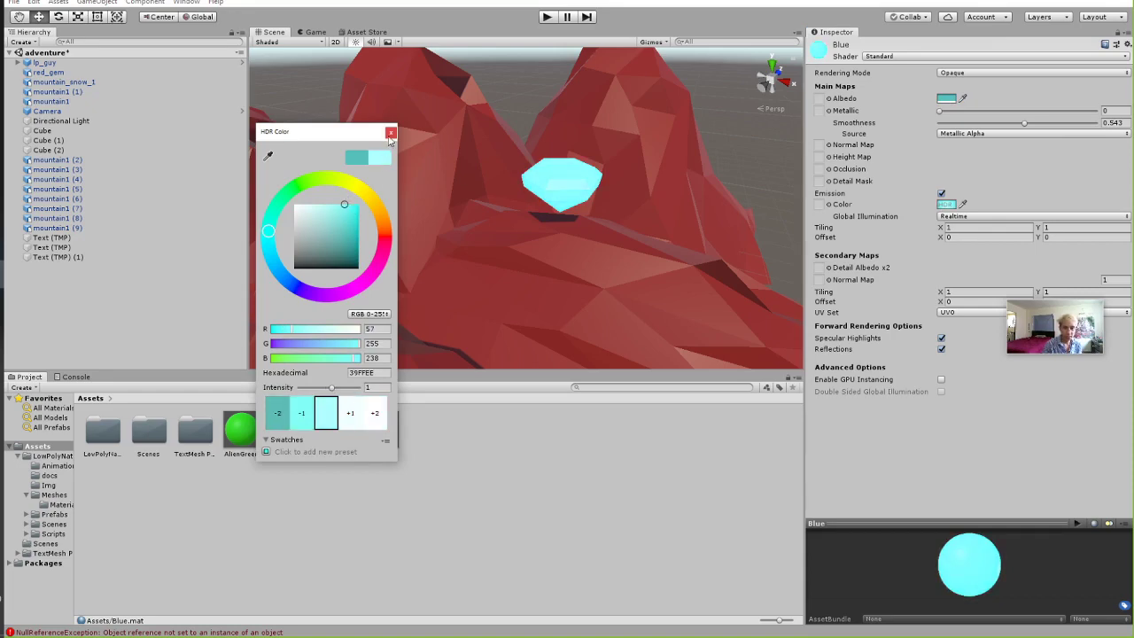
{"action": "left_click", "coordinate": [390, 133]}
{"action": "right_click_drag", "start_coordinate": [496, 221], "coordinate": [375, 251]}
{"action": "mouse_move", "coordinate": [437, 236]}
{"action": "right_mouse_down"}
{"action": "mouse_move", "coordinate": [473, 231]}
{"action": "mouse_move", "coordinate": [443, 238]}
{"action": "right_mouse_up"}
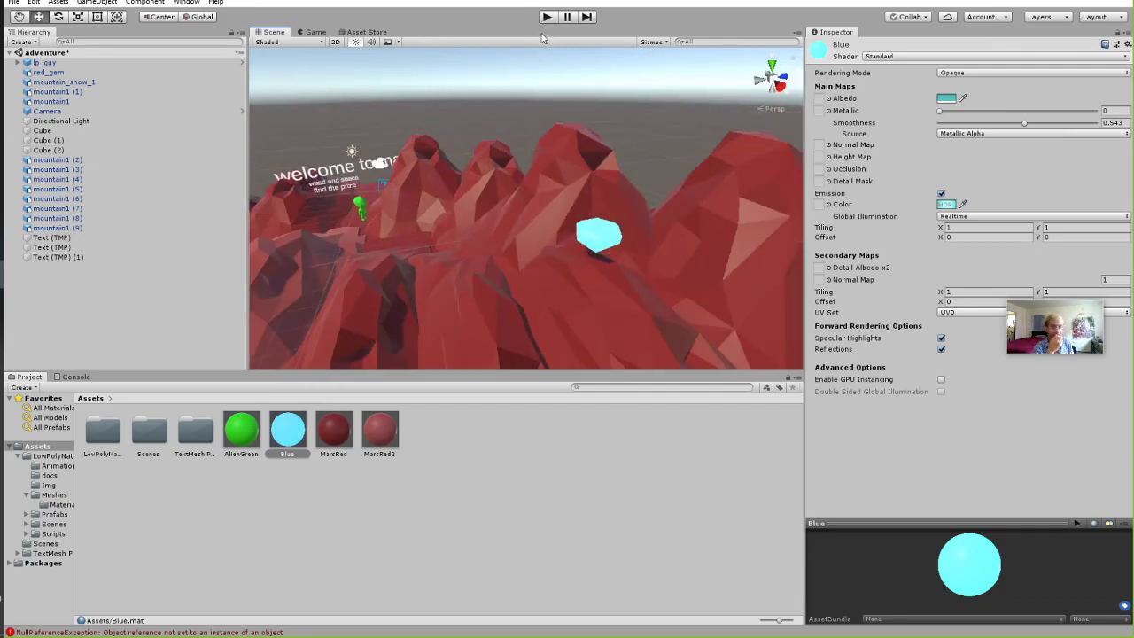
{"action": "left_click", "coordinate": [546, 17]}
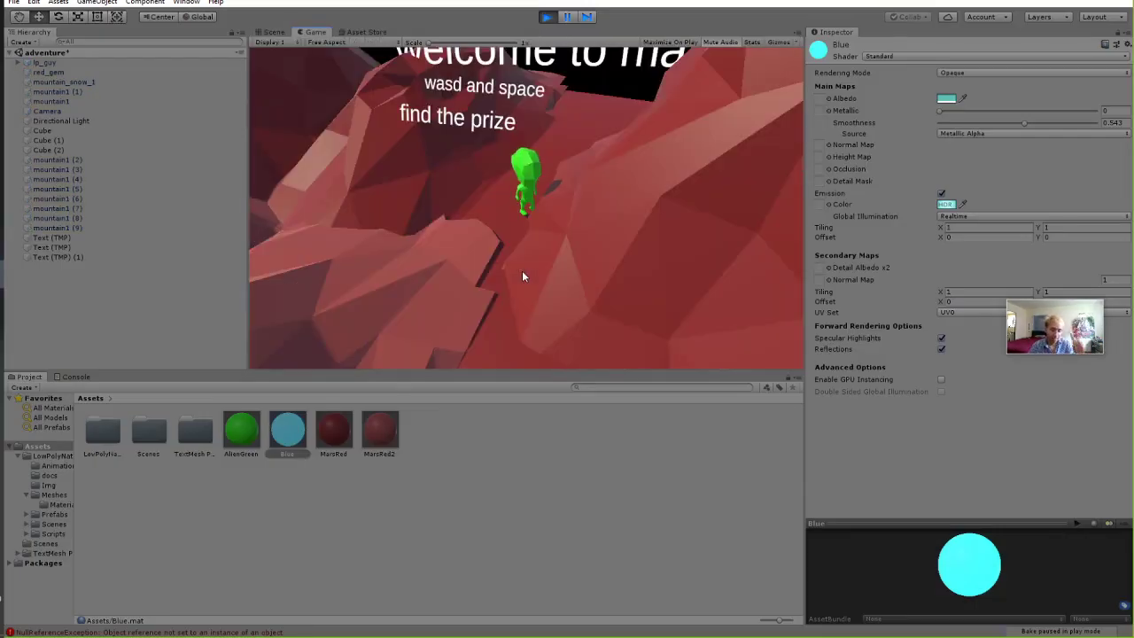
{"action": "key", "text": "w"}
{"action": "key", "text": "d"}
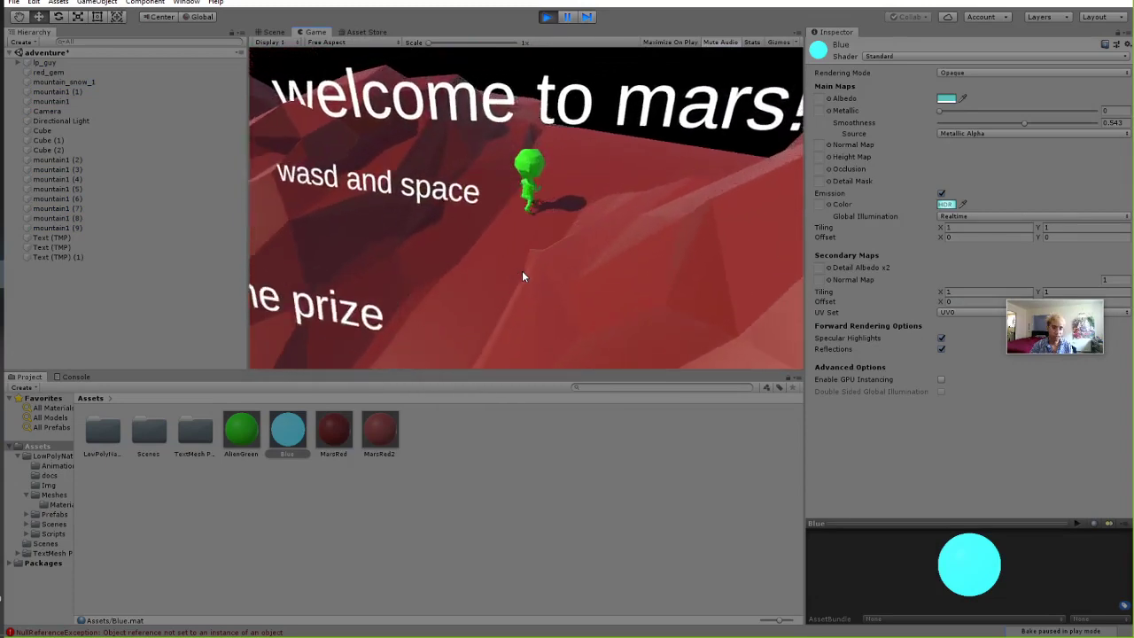
{"action": "key", "text": "s"}
{"action": "key", "text": "a"}
{"action": "key", "text": "s"}
{"action": "key", "text": "a"}
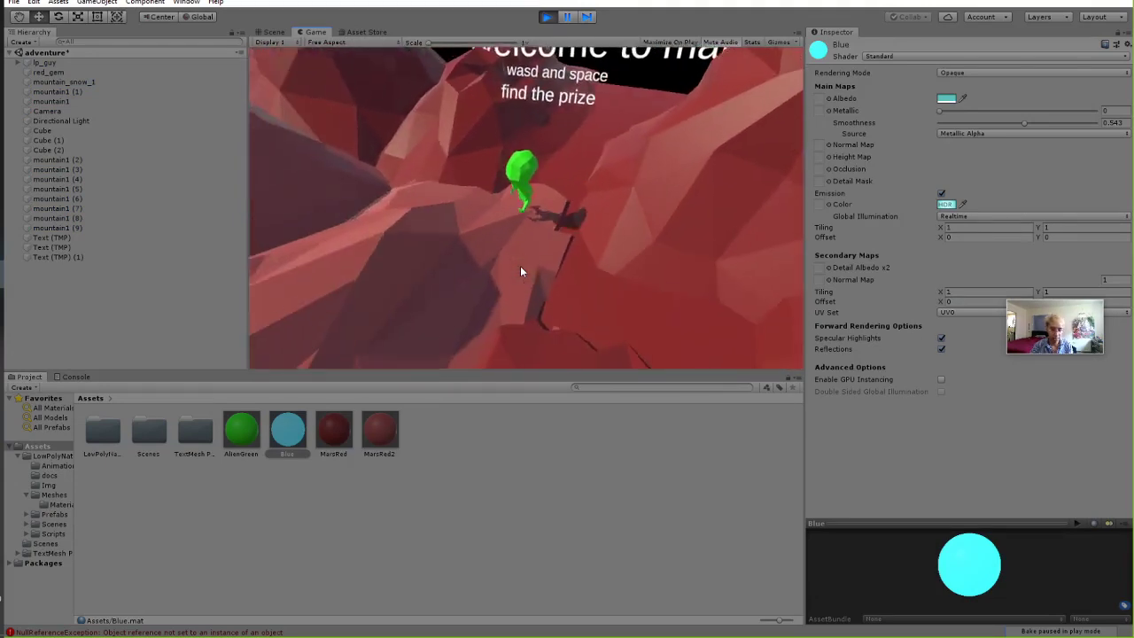
{"action": "key", "text": "space"}
{"action": "key", "text": "space"}
{"action": "key", "text": "a"}
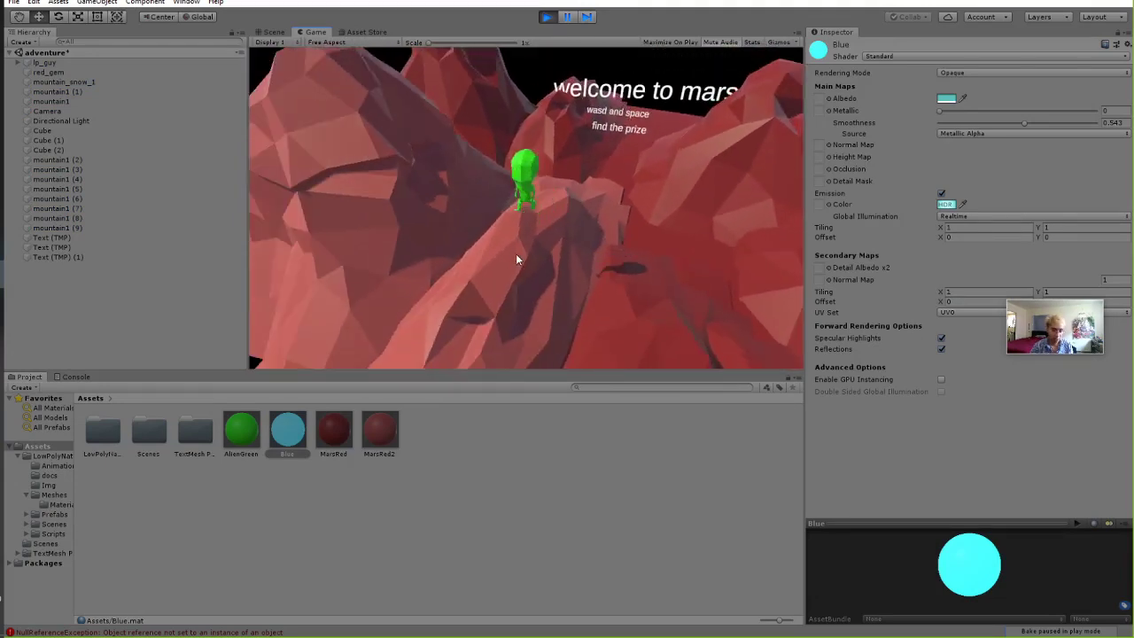
{"action": "key", "text": "s"}
{"action": "key", "text": "d"}
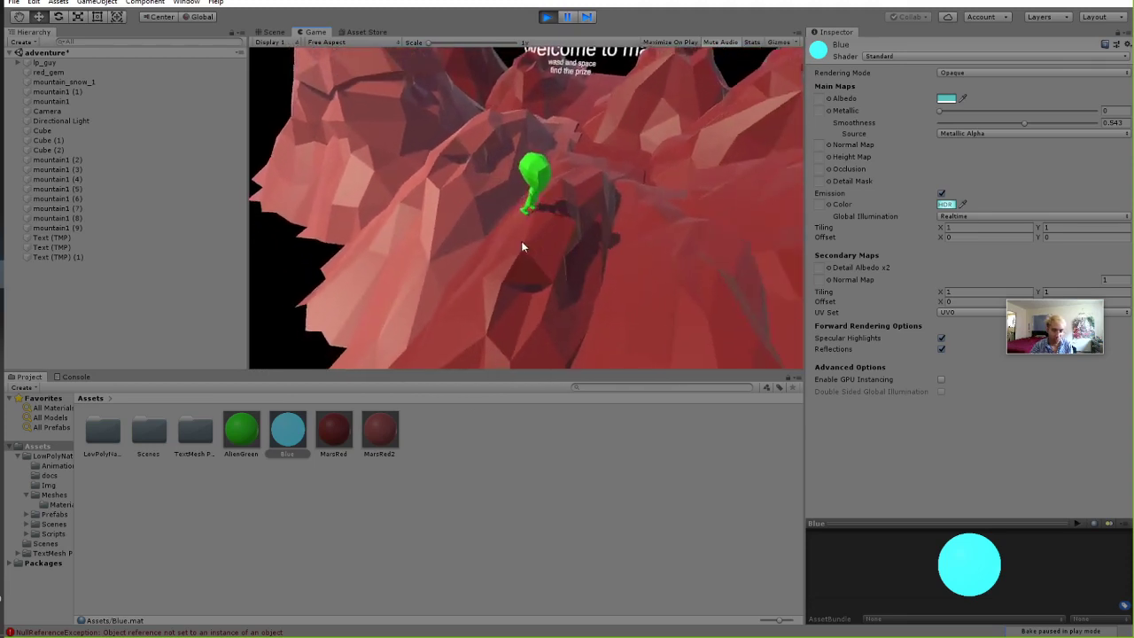
{"action": "key", "text": "s"}
{"action": "key", "text": "d"}
{"action": "key", "text": "s"}
{"action": "key", "text": "d"}
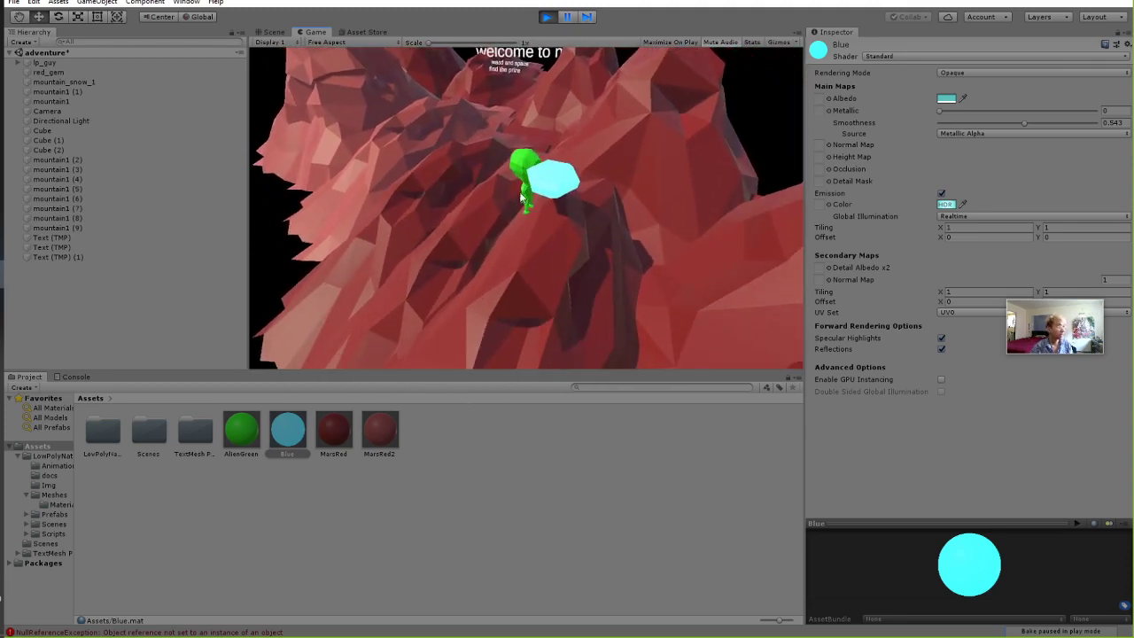
{"action": "left_click", "coordinate": [546, 17]}
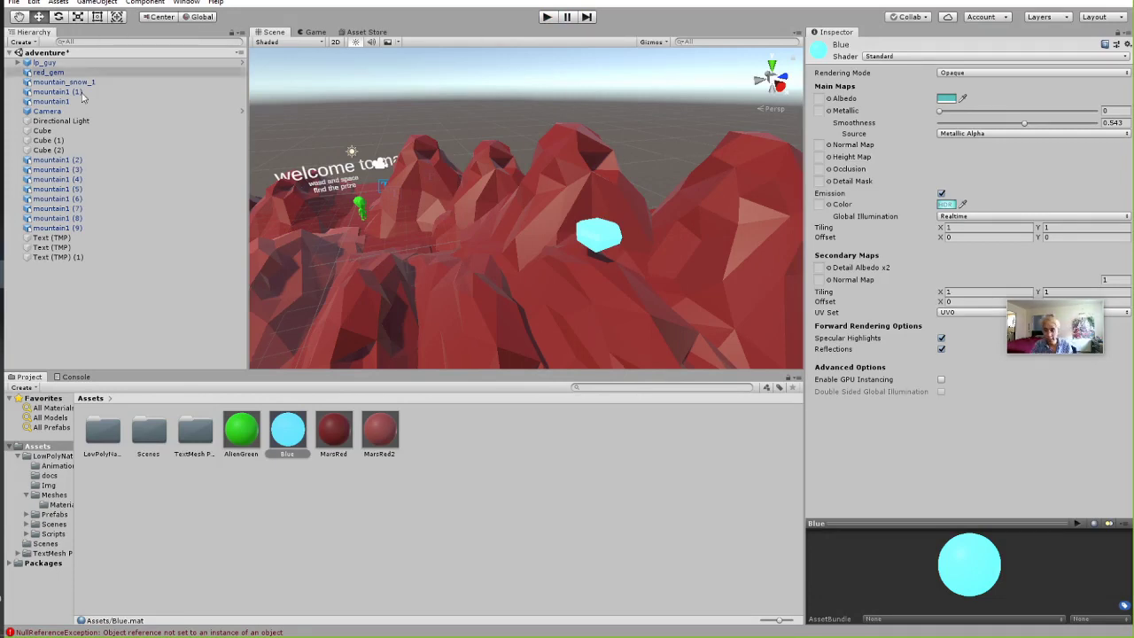
Select and frame the Camera in the Scene view, orbiting to see the welcome text.
{"action": "left_click", "coordinate": [47, 110]}
{"action": "right_click_drag", "start_coordinate": [359, 166], "coordinate": [266, 226]}
{"action": "left_click", "coordinate": [58, 103]}
{"action": "left_click", "coordinate": [58, 113]}
{"action": "double_click", "coordinate": [59, 112]}
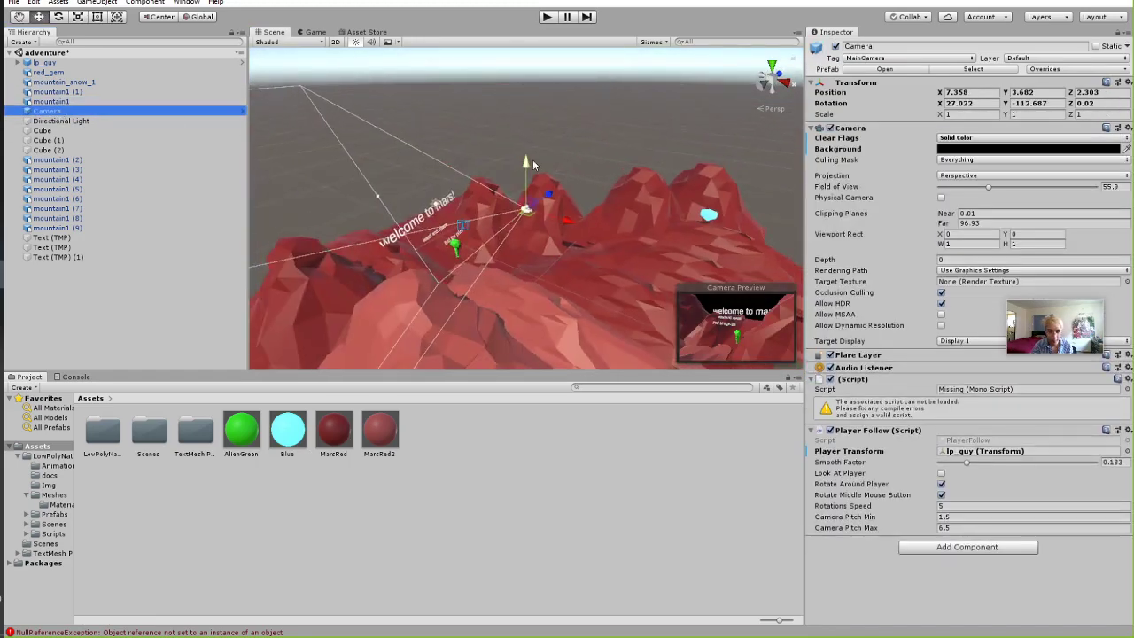
{"action": "left_click_drag", "start_coordinate": [533, 159], "coordinate": [543, 272], "text": "alt"}
Playtest the lower camera view, moving the player with S, D, W and Space, then stop.
{"action": "left_click", "coordinate": [547, 18]}
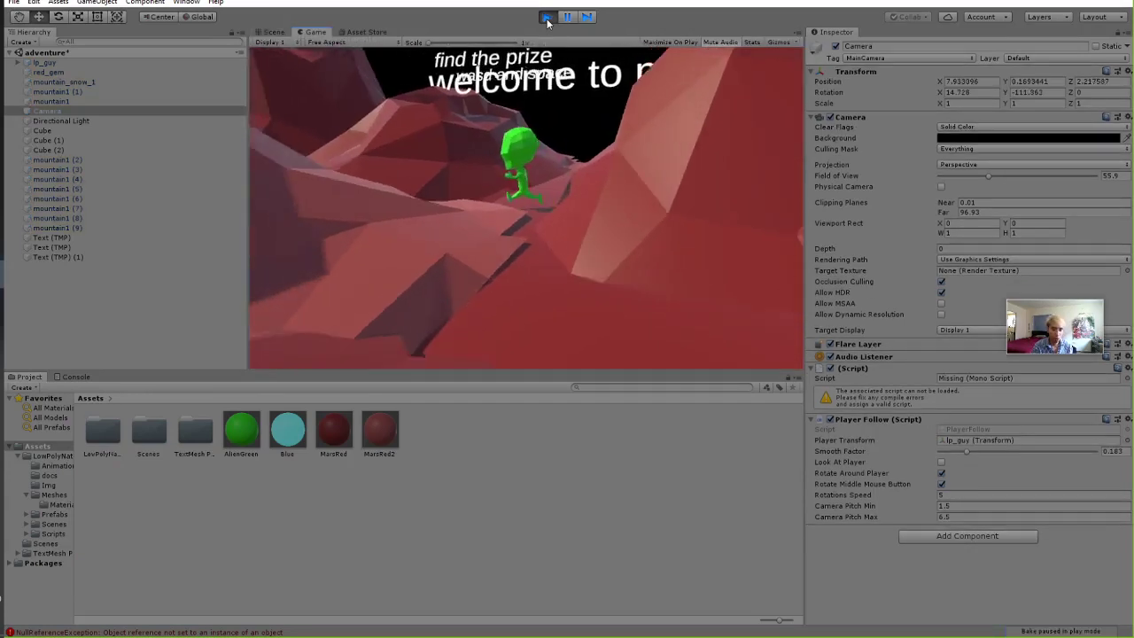
{"action": "key", "text": "s"}
{"action": "key", "text": "space"}
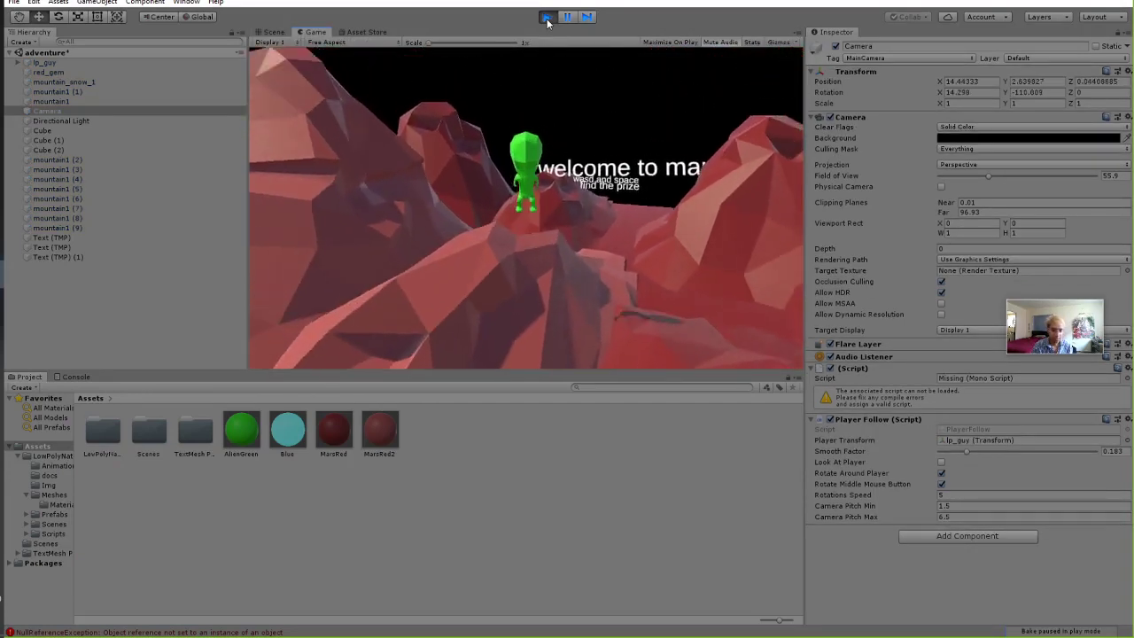
{"action": "key", "text": "s"}
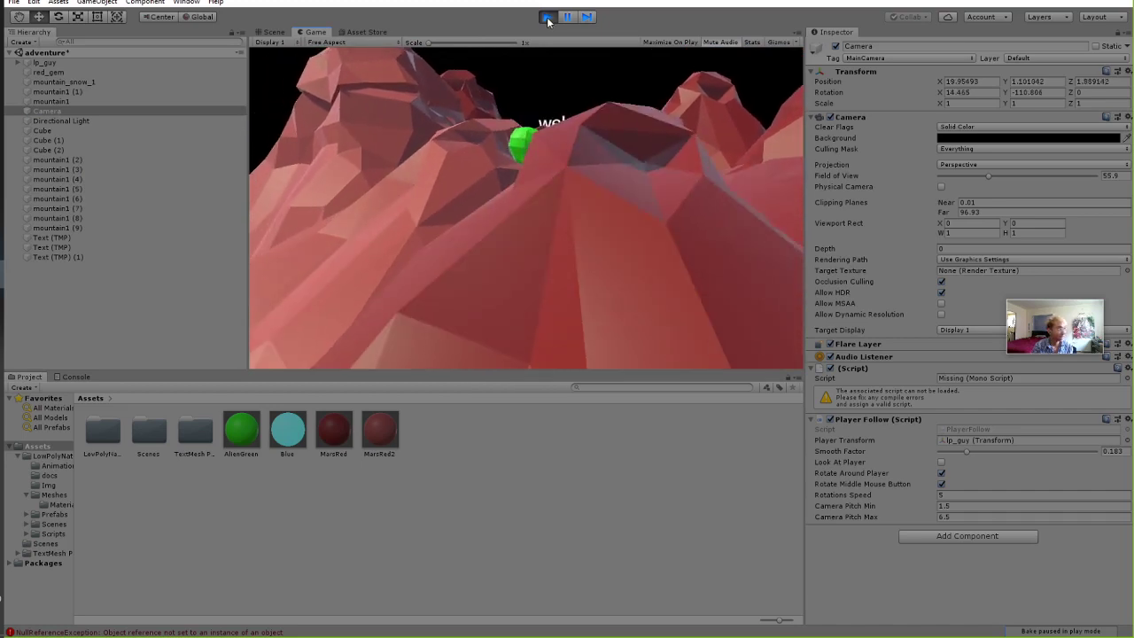
{"action": "key", "text": "space"}
{"action": "key", "text": "s"}
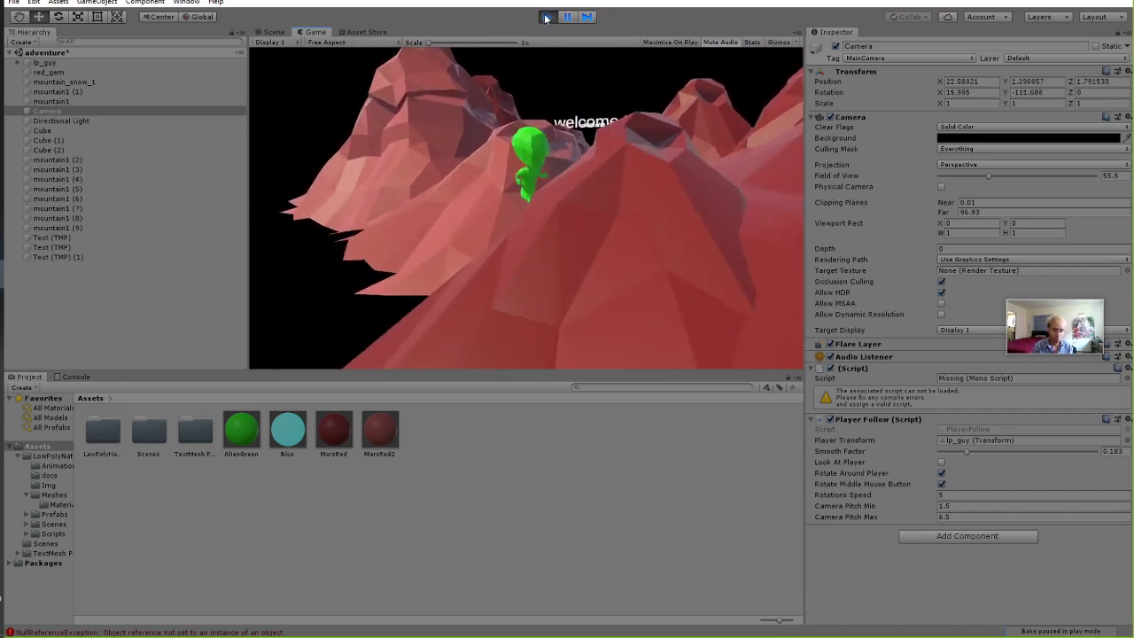
{"action": "key", "text": "d"}
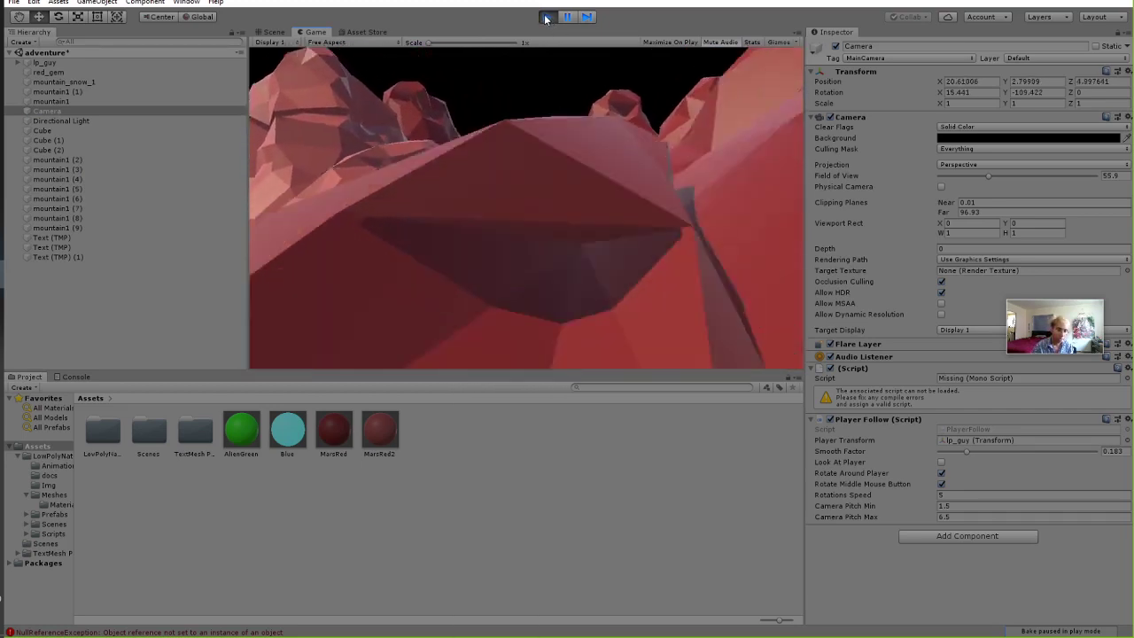
{"action": "key", "text": "w"}
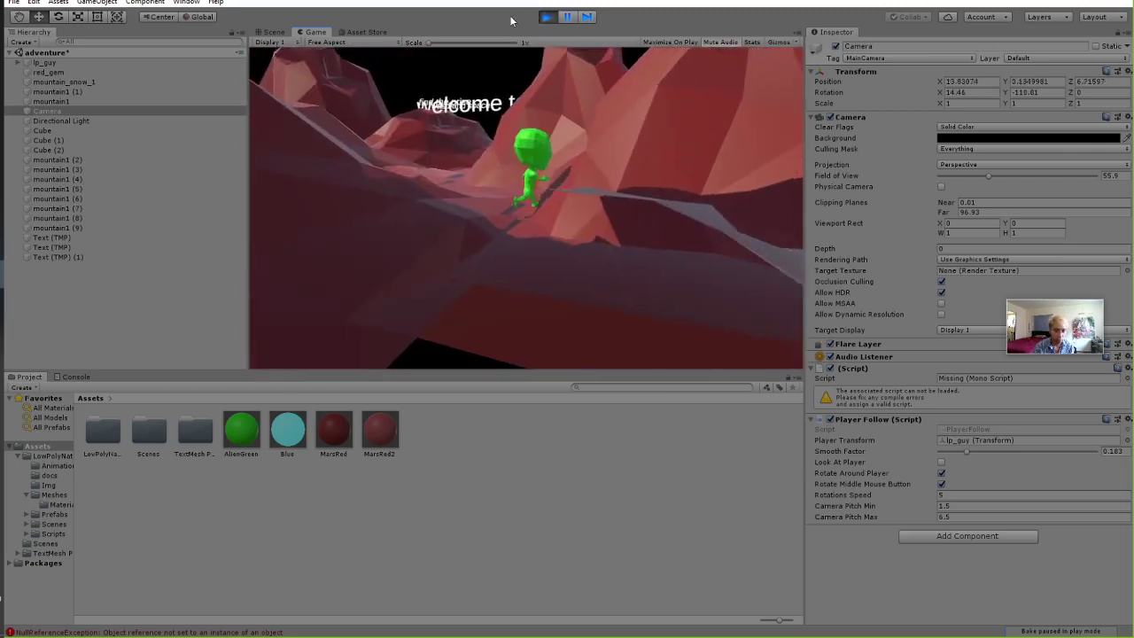
{"action": "key", "text": "s"}
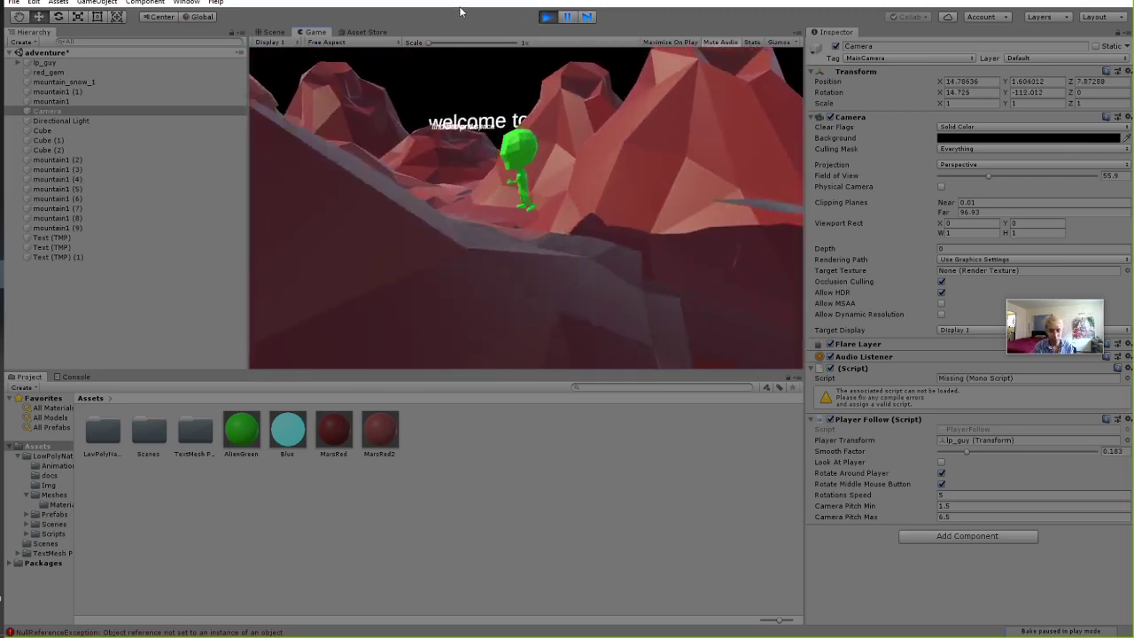
{"action": "left_click", "coordinate": [544, 17]}
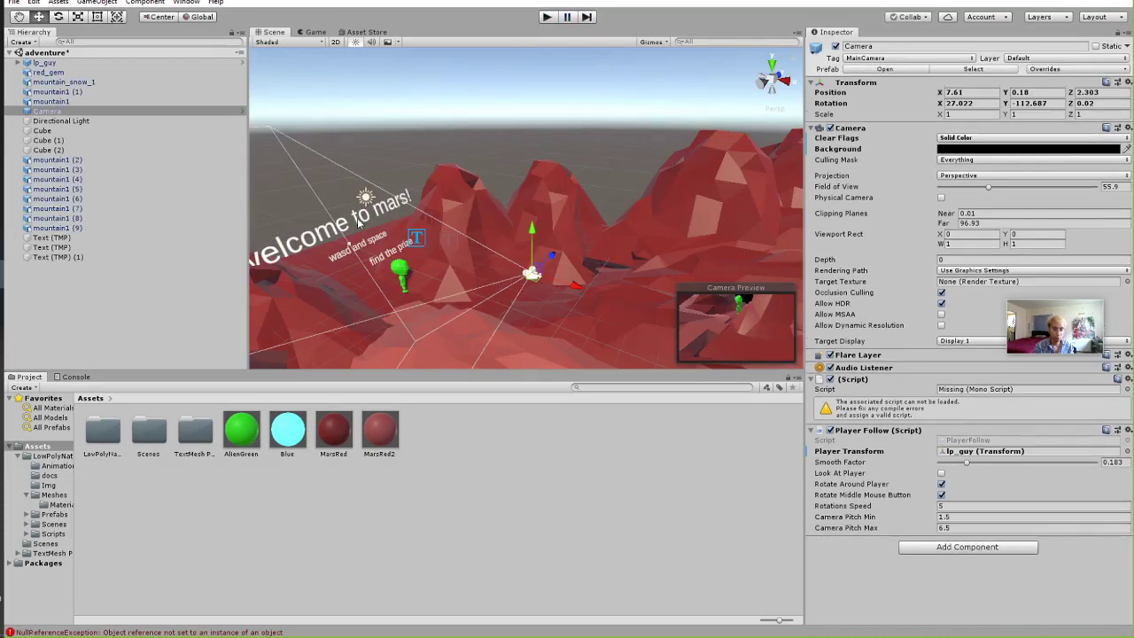
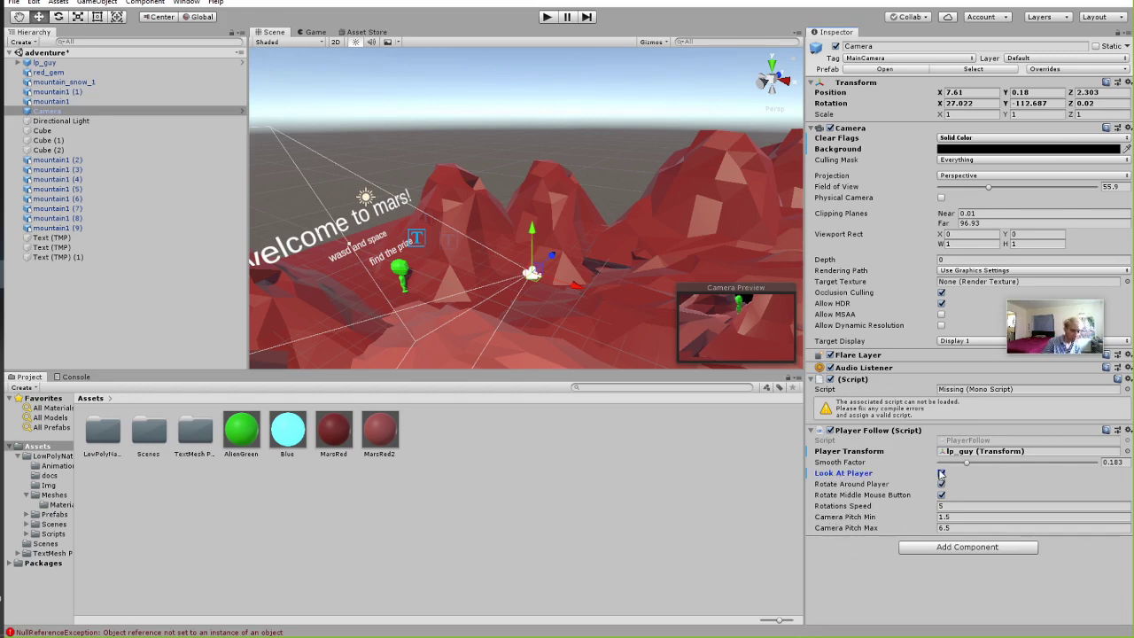
Playtest the scene, orbiting the game camera around the player, then stop.
{"action": "left_click", "coordinate": [546, 17]}
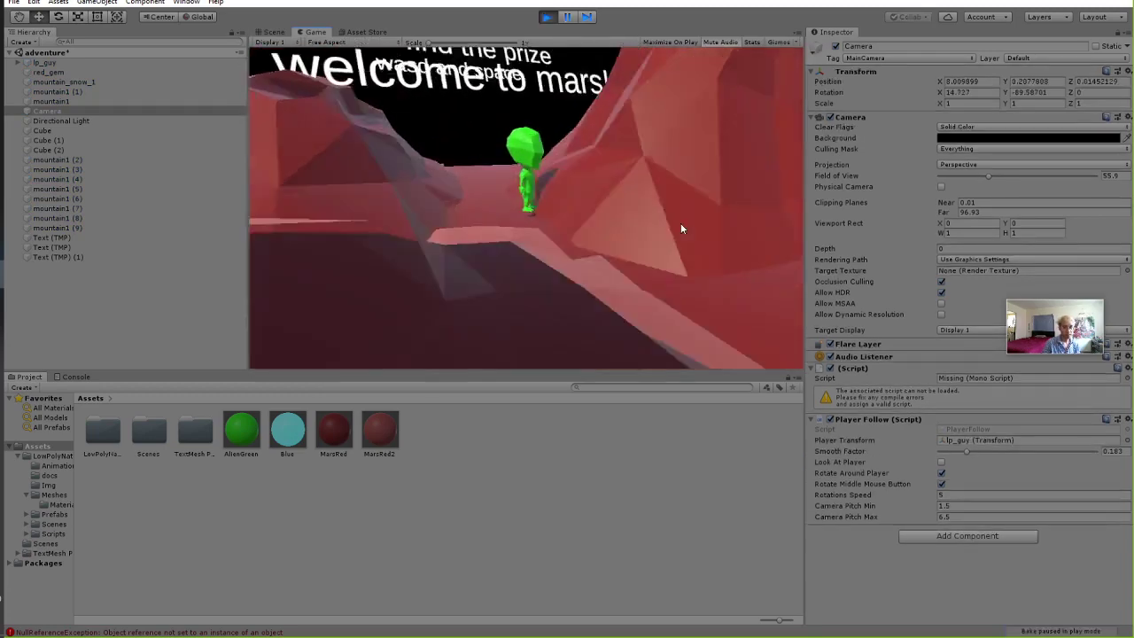
{"action": "middle_click_drag", "start_coordinate": [680, 228], "coordinate": [145, 206]}
{"action": "middle_click_drag", "start_coordinate": [471, 215], "coordinate": [592, 118]}
{"action": "key", "text": "ctrl+p"}
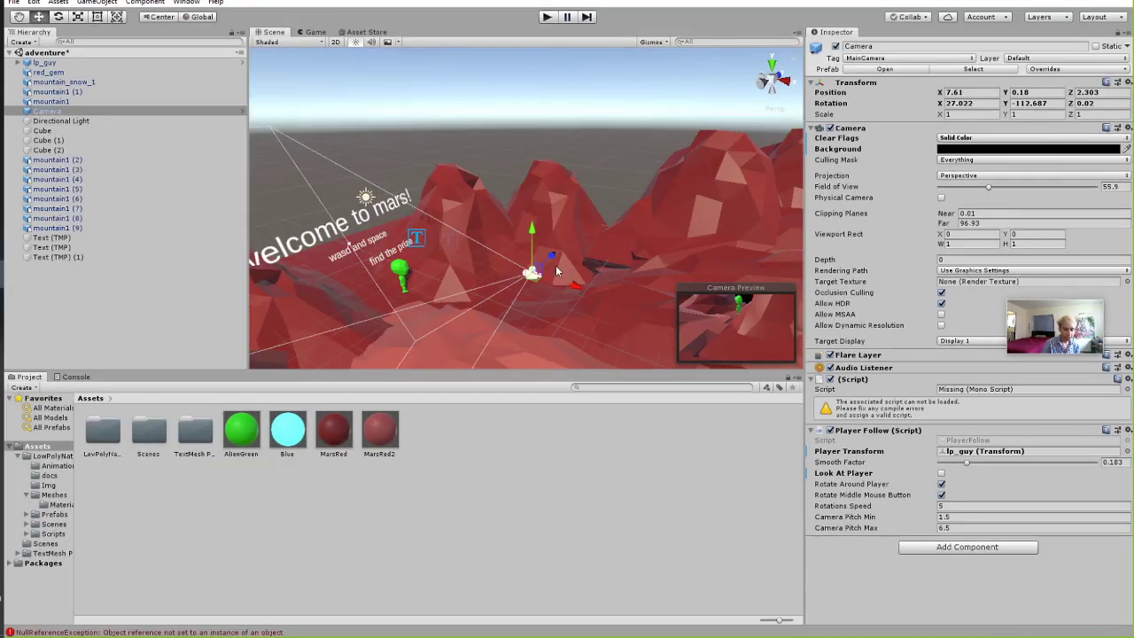
Move the Camera higher and right (about X 15.11, Y 5.06), then playtest walking with D and S.
{"action": "left_click_drag", "start_coordinate": [560, 281], "coordinate": [801, 177]}
{"action": "left_click", "coordinate": [549, 18]}
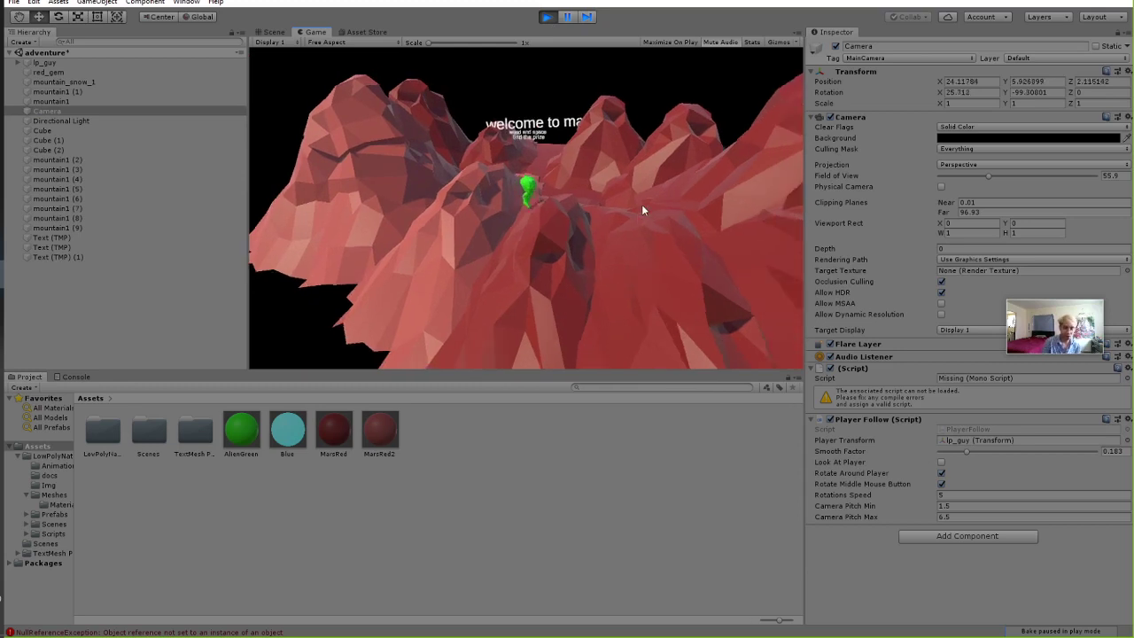
{"action": "key", "text": "d"}
{"action": "key", "text": "s"}
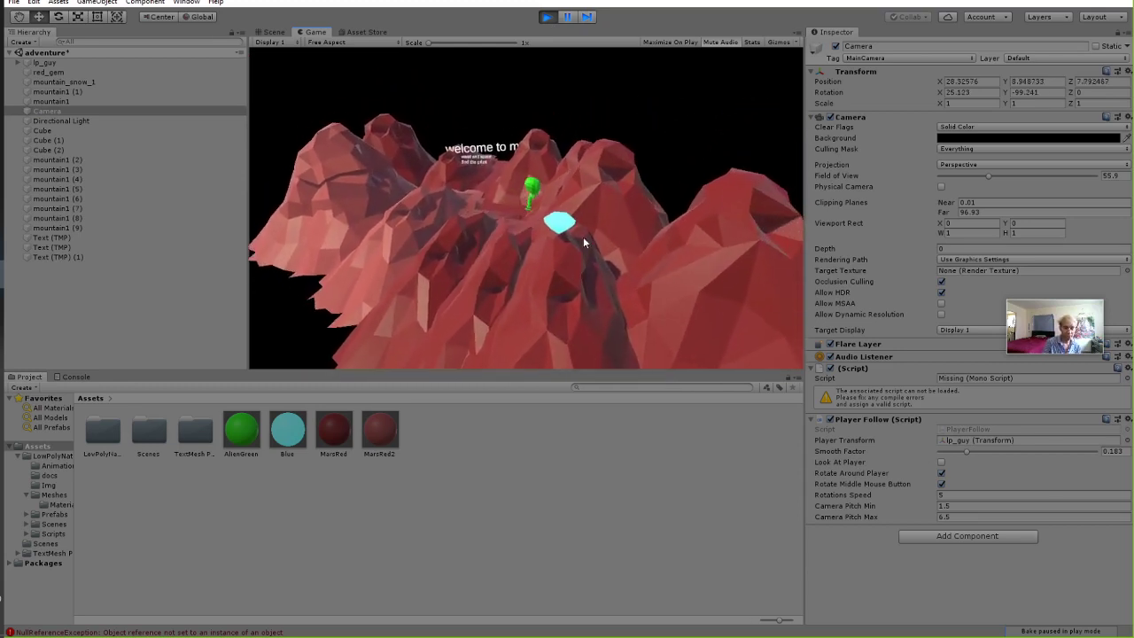
{"action": "left_click", "coordinate": [546, 17]}
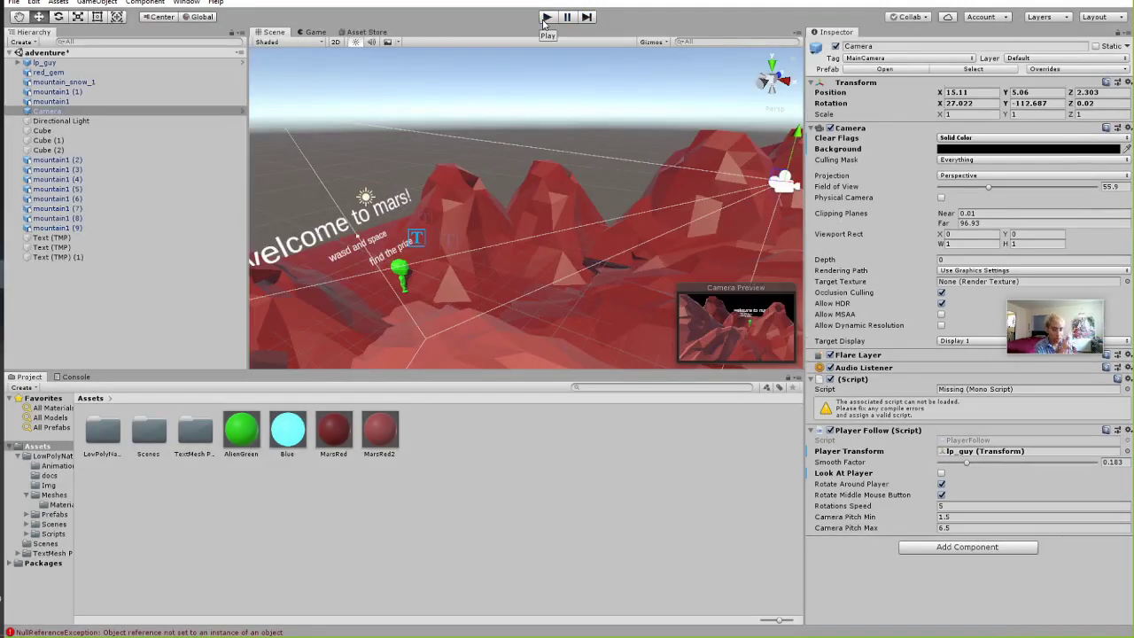
Playtest walking toward the welcome text, then level the Scene view and select mountain1 (1).
{"action": "left_click", "coordinate": [545, 17]}
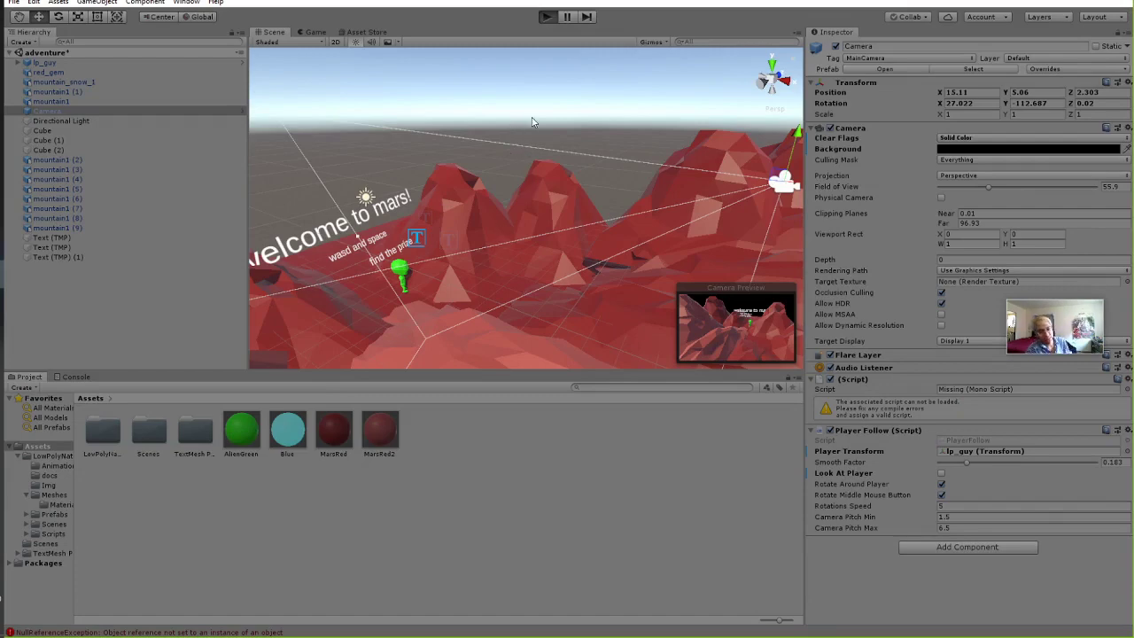
{"action": "key", "text": "w"}
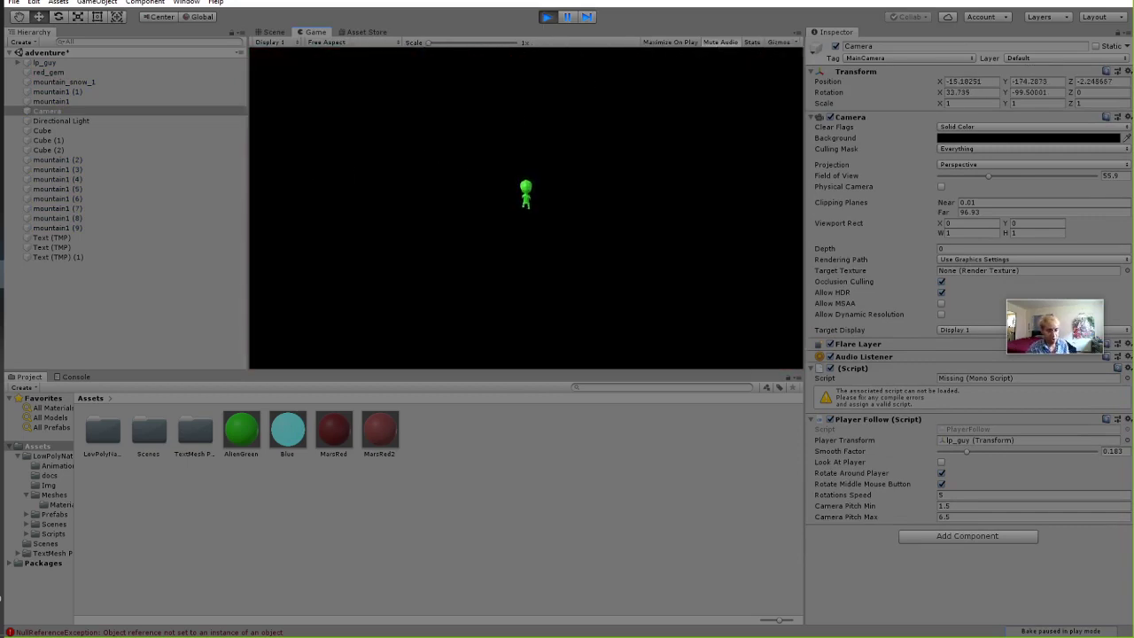
{"action": "left_click", "coordinate": [545, 17]}
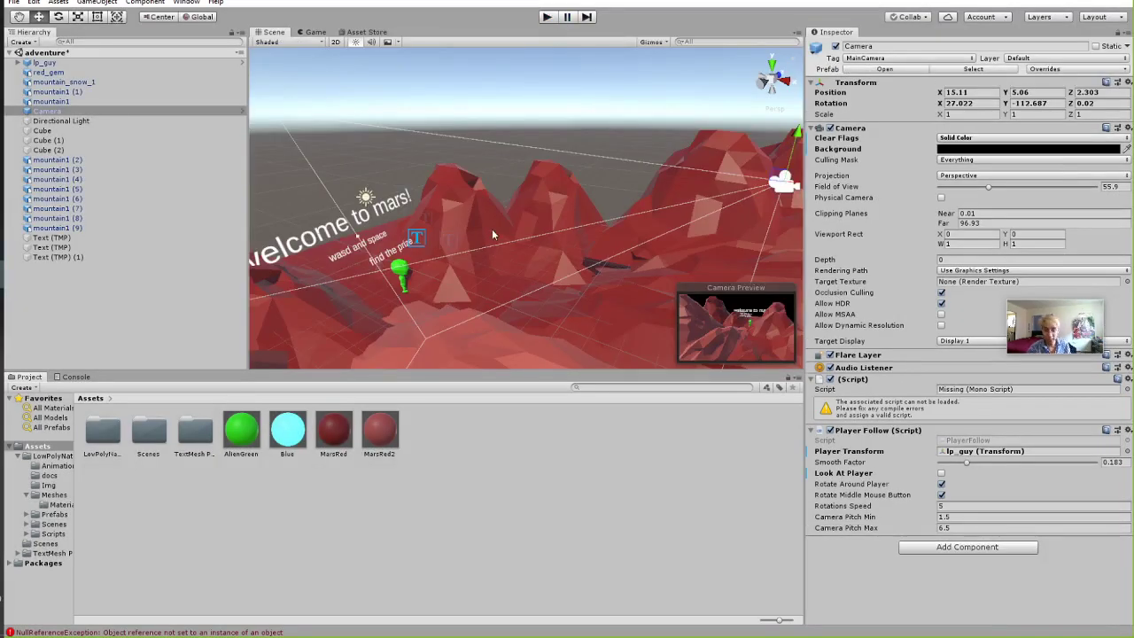
{"action": "left_click_drag", "start_coordinate": [622, 229], "coordinate": [535, 169], "text": "alt"}
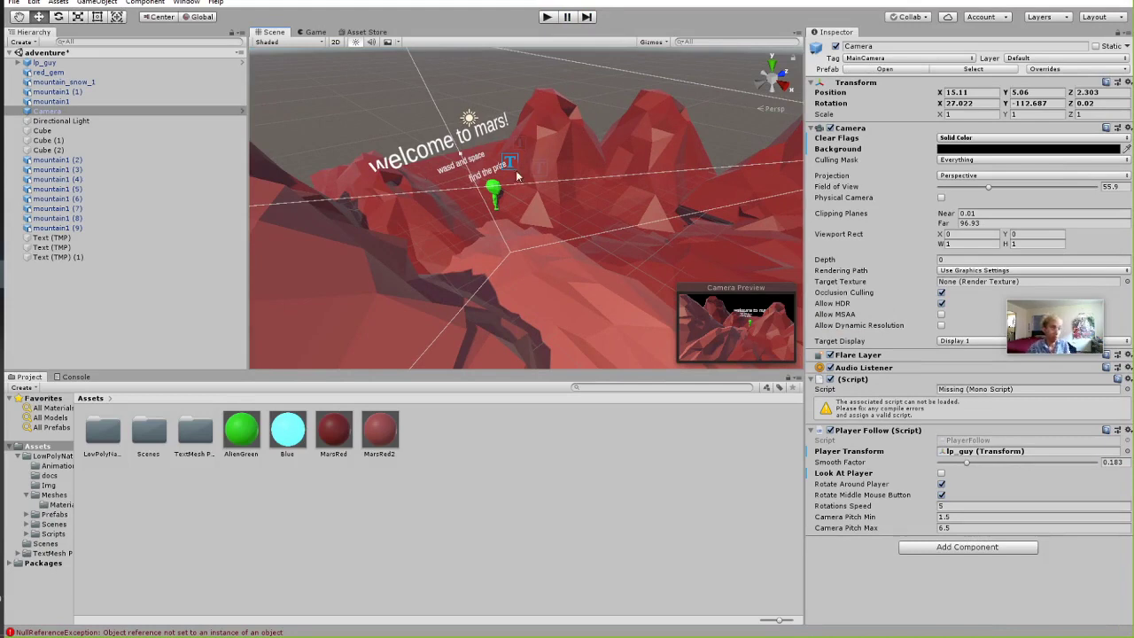
{"action": "left_click_drag", "start_coordinate": [467, 203], "coordinate": [590, 222], "text": "alt"}
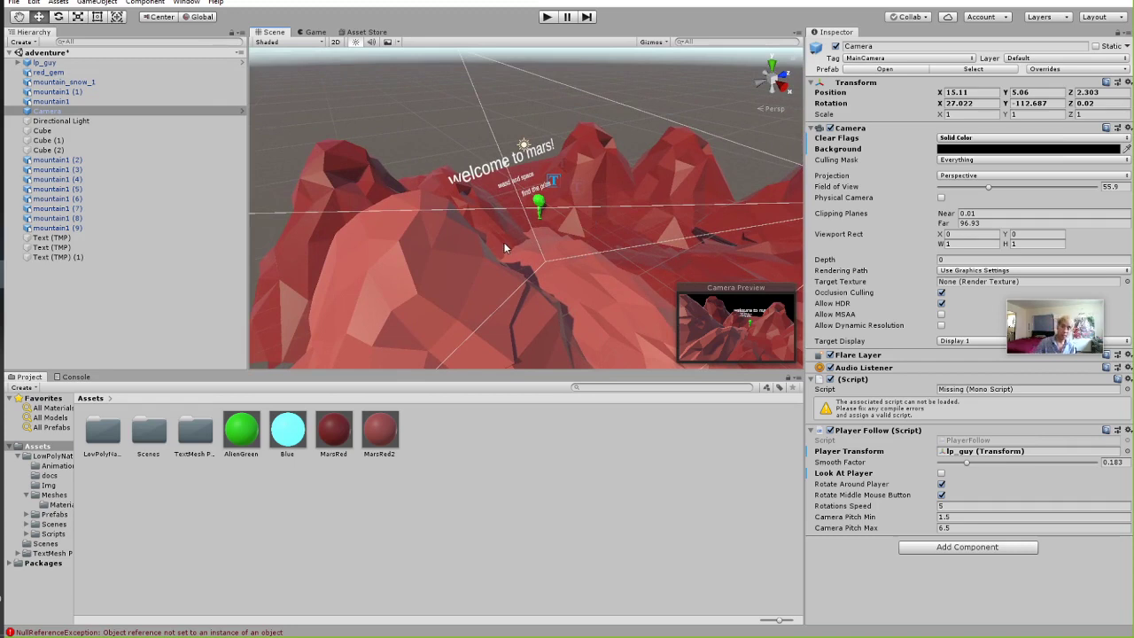
{"action": "left_click", "coordinate": [350, 196]}
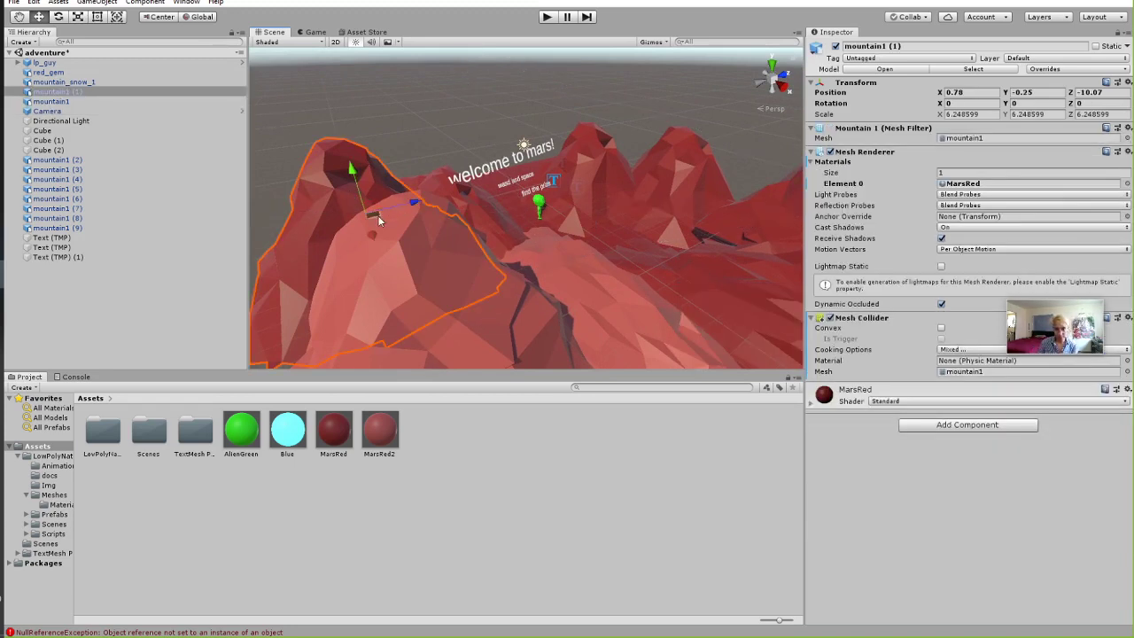
Duplicate the mountain as mountain1 (10), scale it to Y 20.80, Z 31.62, and nudge it sideways.
{"action": "left_click_drag", "start_coordinate": [378, 220], "coordinate": [478, 169]}
{"action": "key", "text": "ctrl+d"}
{"action": "key", "text": "f"}
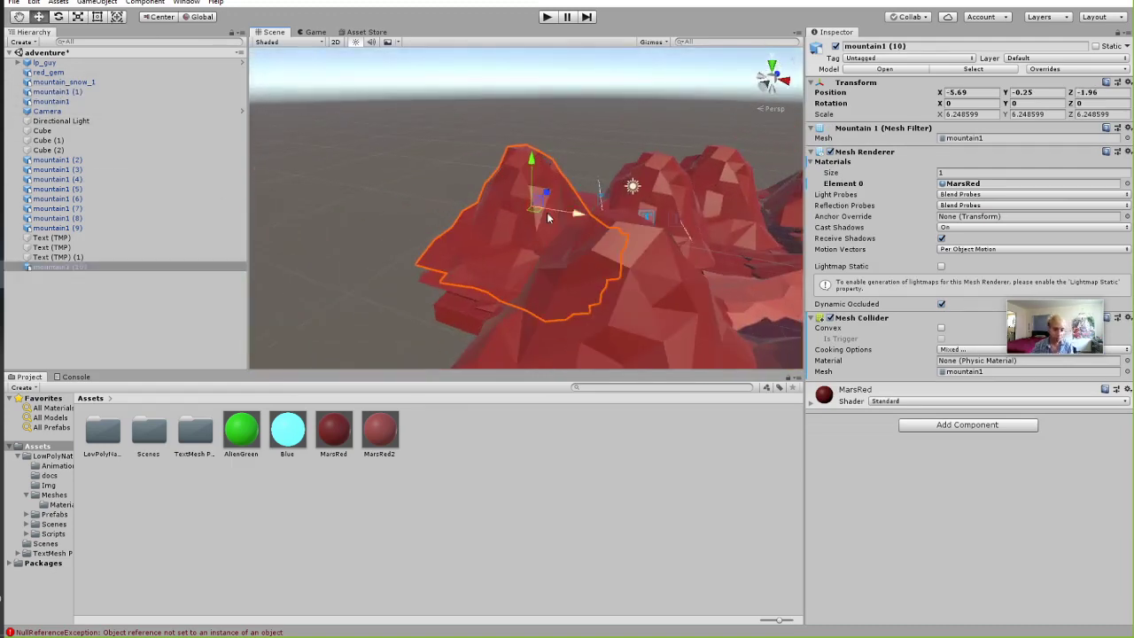
{"action": "key", "text": "e"}
{"action": "key", "text": "r"}
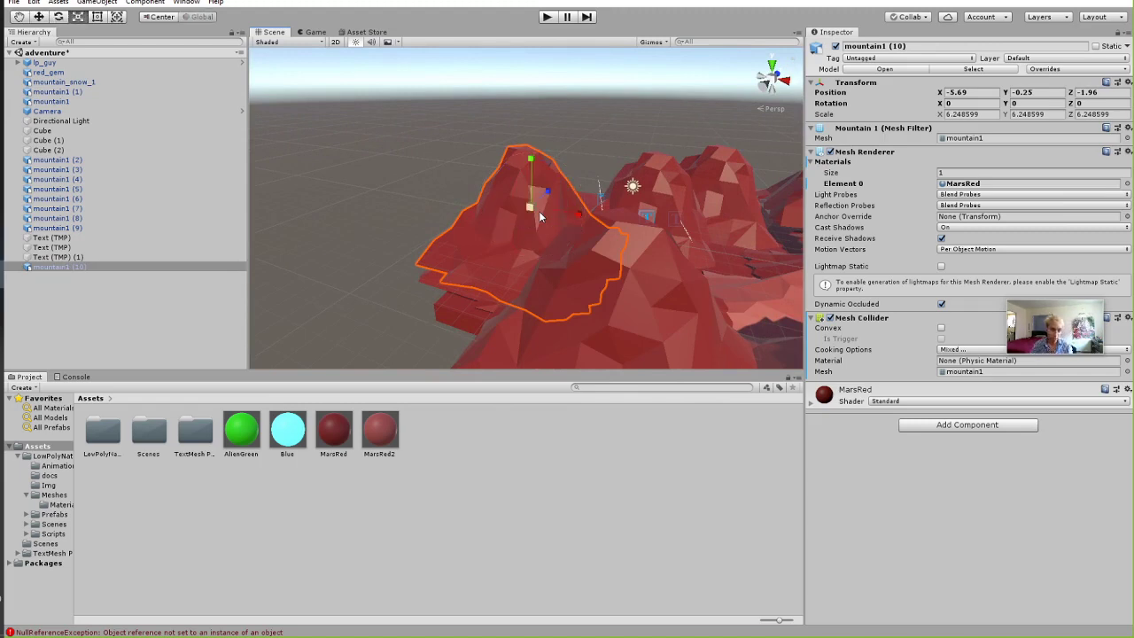
{"action": "left_click_drag", "start_coordinate": [545, 195], "coordinate": [616, 129]}
{"action": "left_click_drag", "start_coordinate": [534, 158], "coordinate": [551, 53]}
{"action": "right_click_drag", "start_coordinate": [689, 207], "coordinate": [565, 286]}
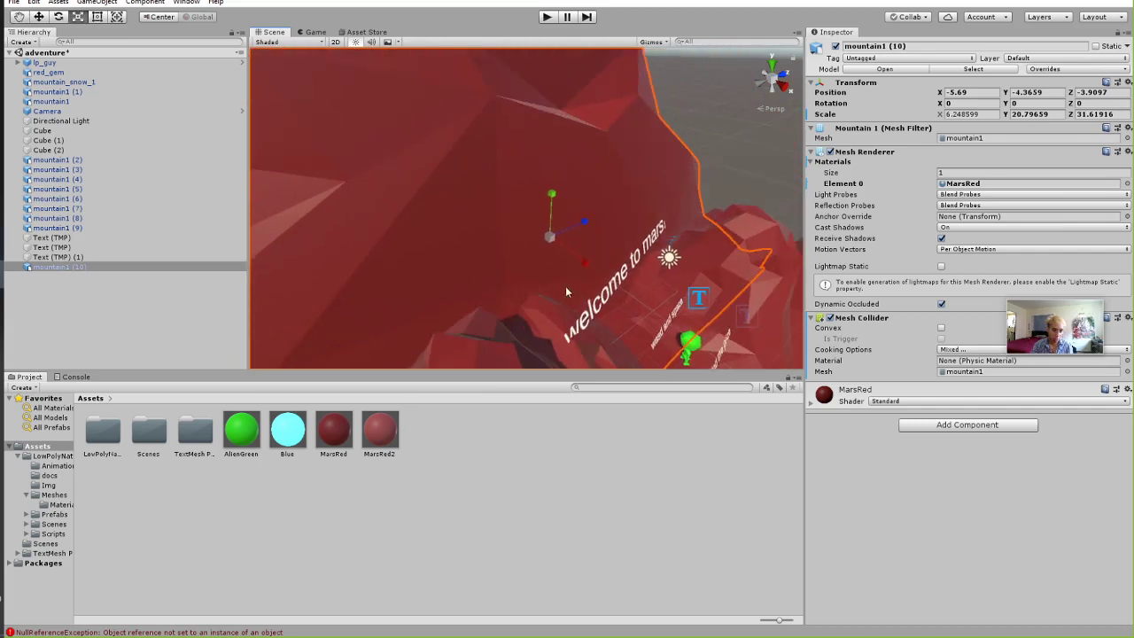
{"action": "key", "text": "w"}
{"action": "mouse_move", "coordinate": [580, 259]}
{"action": "left_mouse_down"}
{"action": "mouse_move", "coordinate": [600, 266]}
{"action": "mouse_move", "coordinate": [580, 266]}
{"action": "left_mouse_up"}
Playtest walking the player with S, Space, A and W around the new mountain, then stop.
{"action": "left_click", "coordinate": [547, 18]}
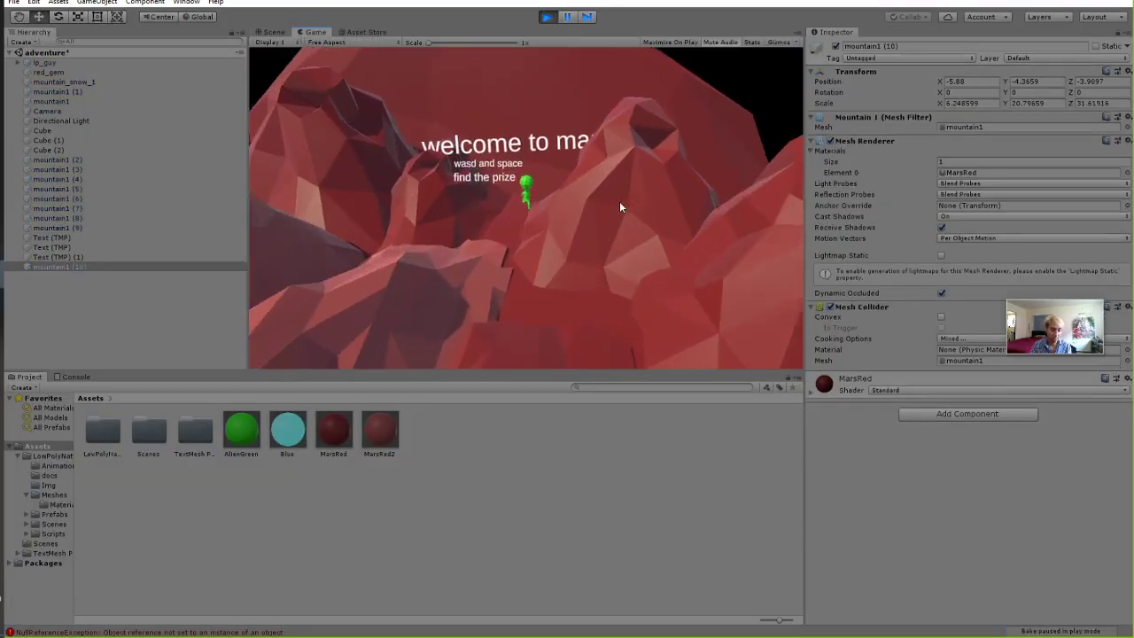
{"action": "key", "text": "s"}
{"action": "key", "text": "space"}
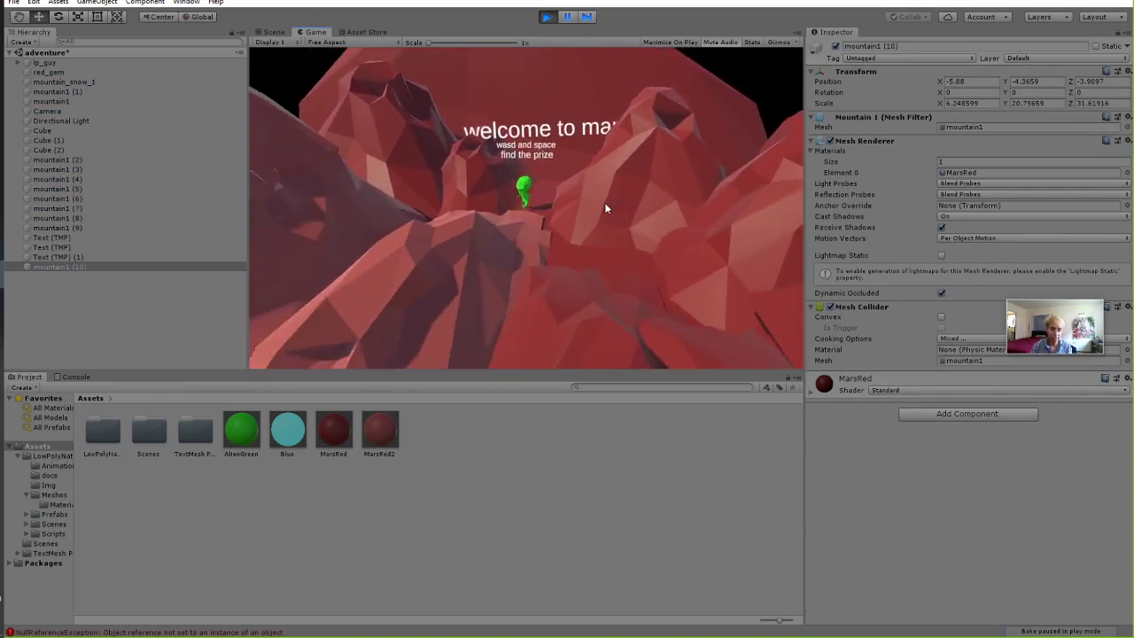
{"action": "key", "text": "a"}
{"action": "key", "text": "w"}
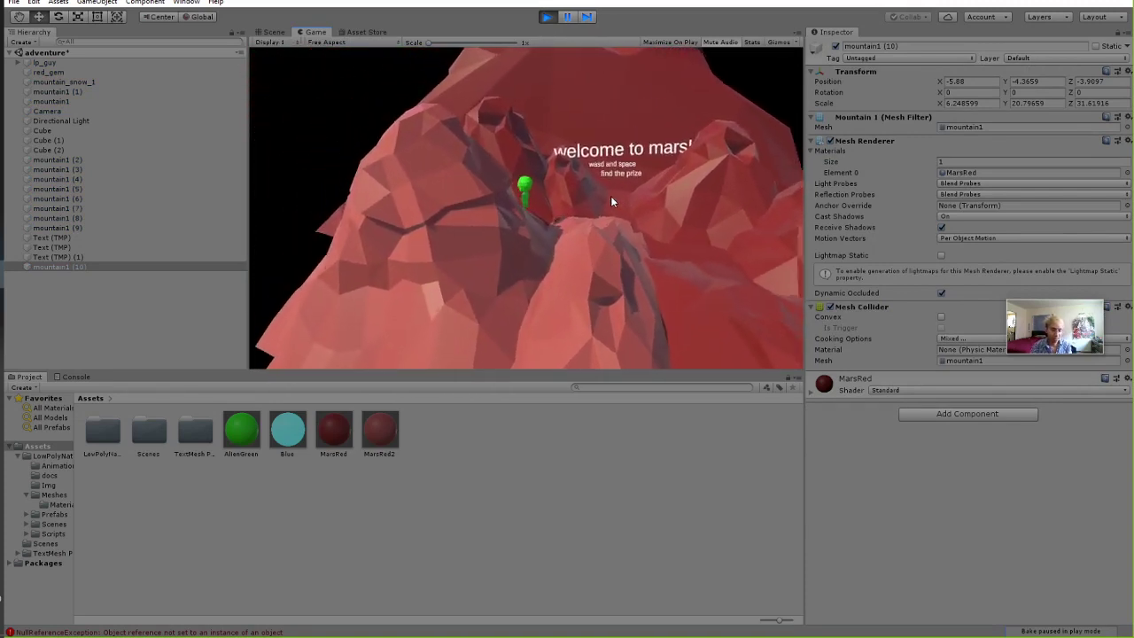
{"action": "key", "text": "a"}
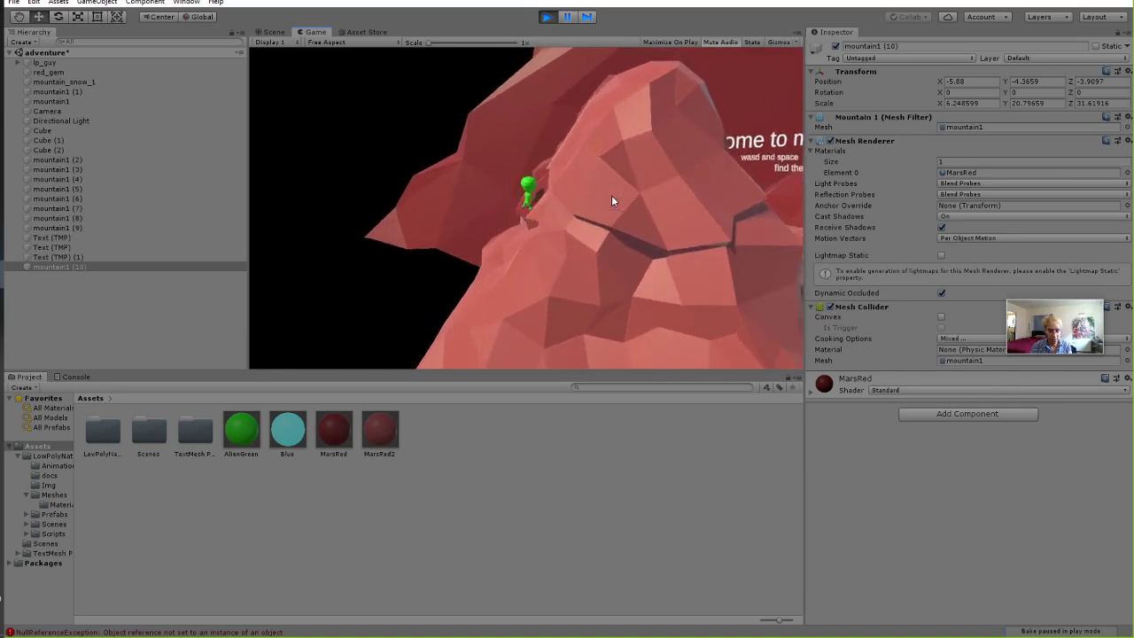
{"action": "left_click", "coordinate": [547, 17]}
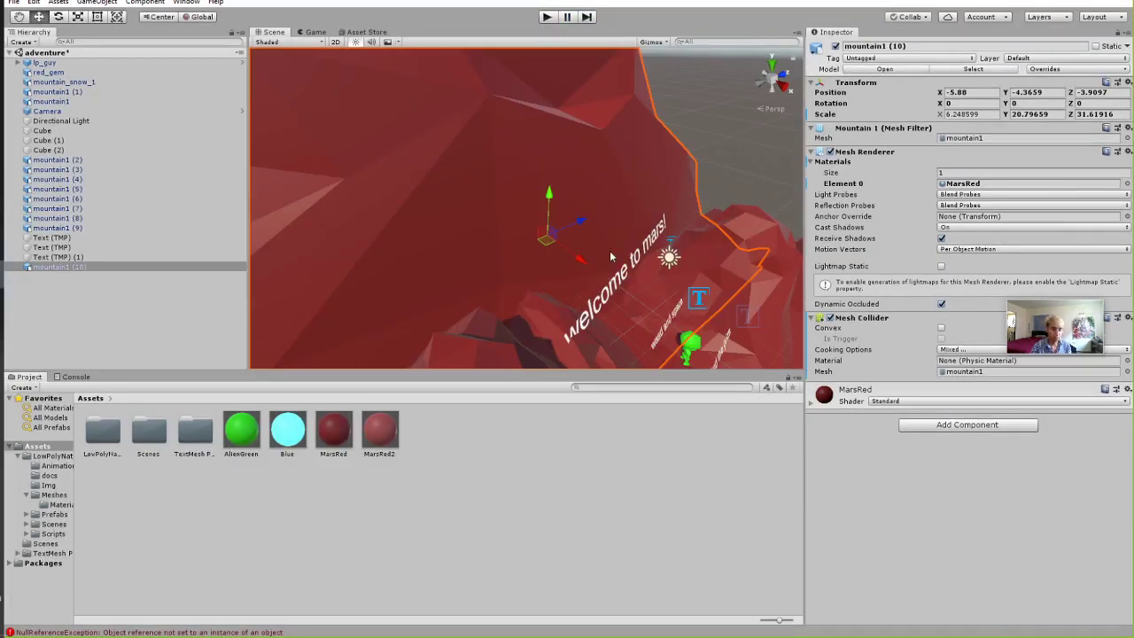
Orbit the Scene view around the tall peak and select mountain1 (10).
{"action": "right_click_drag", "start_coordinate": [665, 283], "coordinate": [600, 268]}
{"action": "middle_click_drag", "start_coordinate": [601, 268], "coordinate": [587, 243]}
{"action": "scroll", "coordinate": [656, 255], "scroll_direction": "down", "scroll_amount": 3}
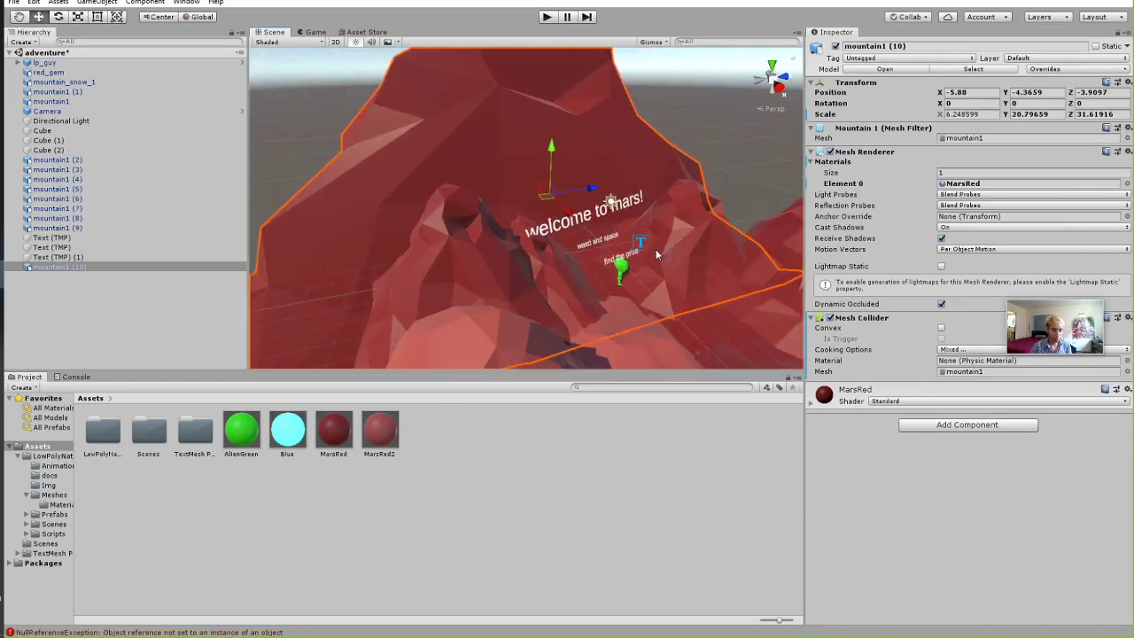
{"action": "right_click_drag", "start_coordinate": [657, 255], "coordinate": [561, 261]}
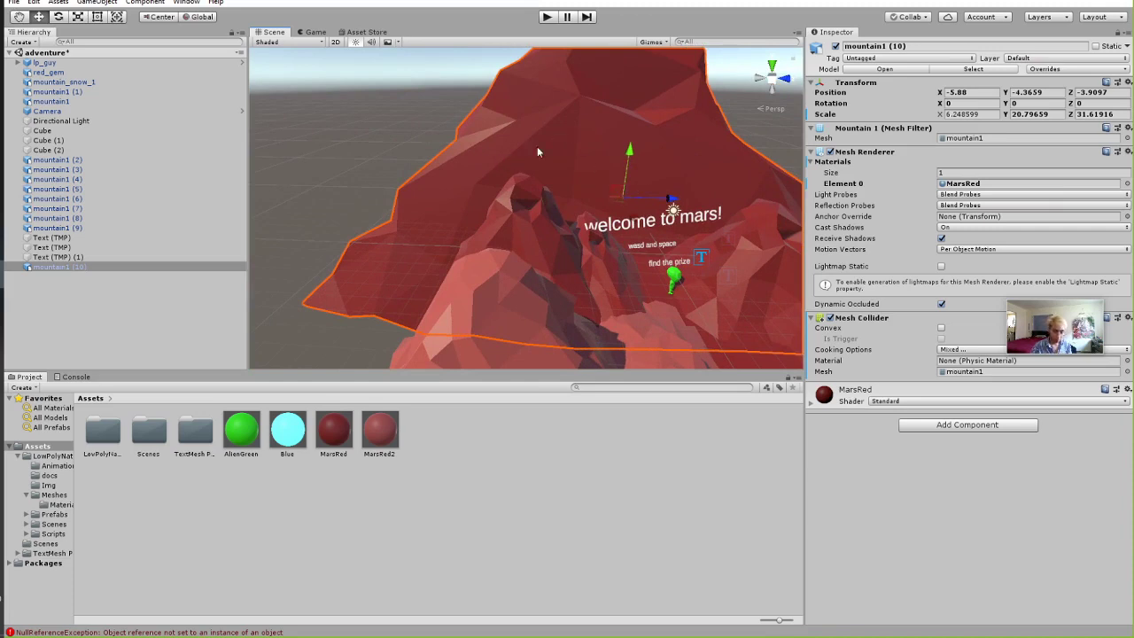
{"action": "left_click", "coordinate": [100, 267]}
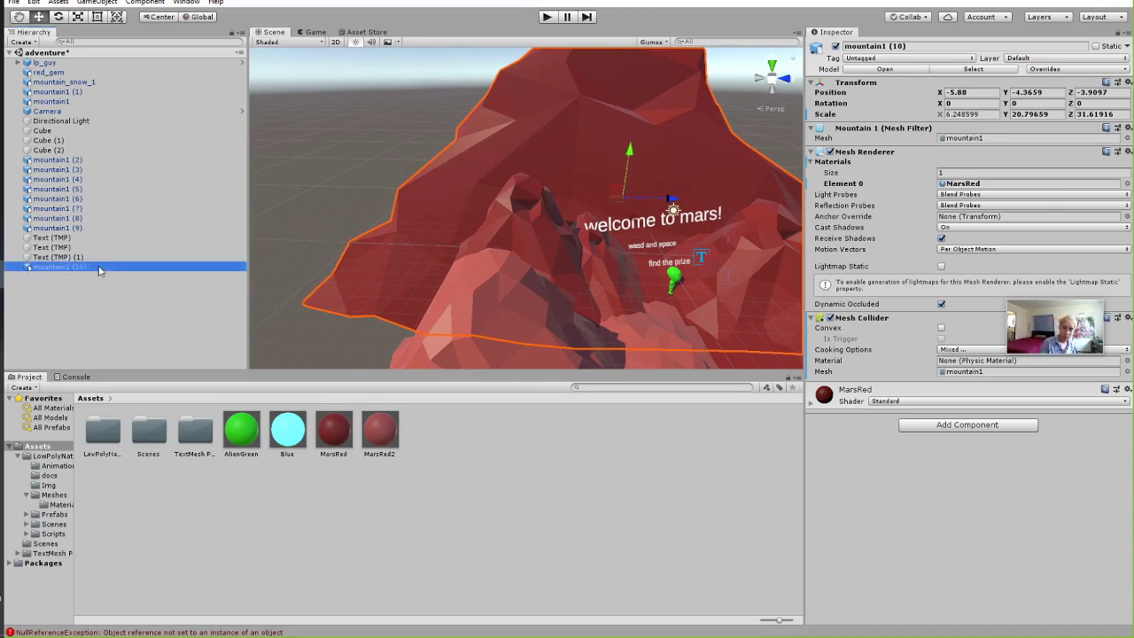
Delete mountain1 (10) and add a new 3D Cube from the Hierarchy menu.
{"action": "key", "text": "Delete"}
{"action": "right_click", "coordinate": [90, 284]}
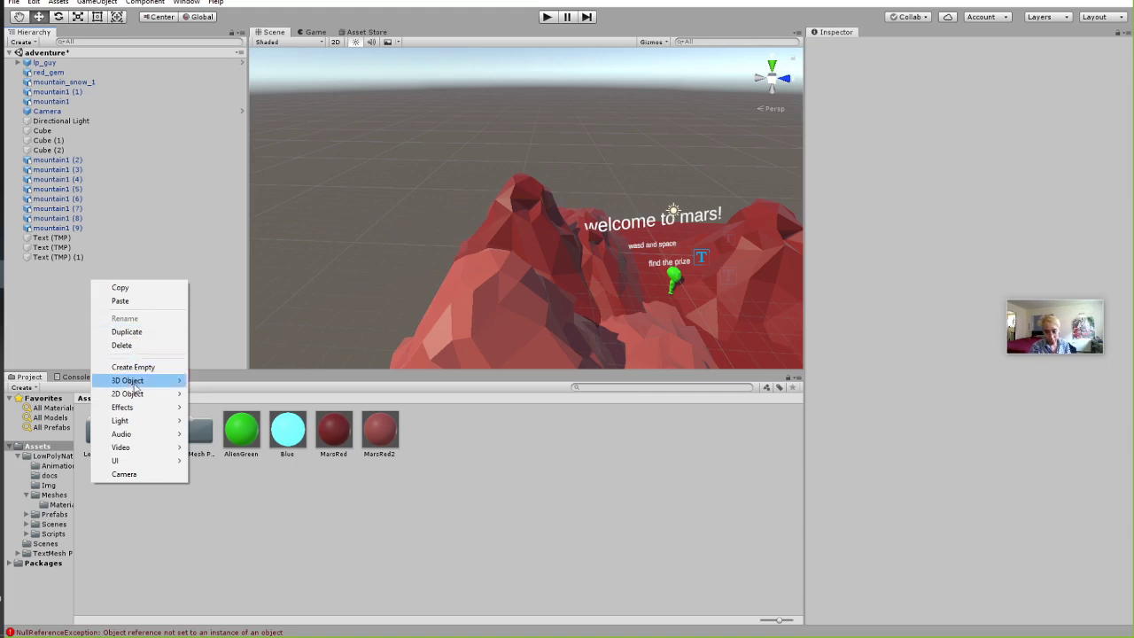
{"action": "mouse_move", "coordinate": [134, 383]}
{"action": "left_click", "coordinate": [258, 381]}
{"action": "right_click_drag", "start_coordinate": [638, 264], "coordinate": [680, 231]}
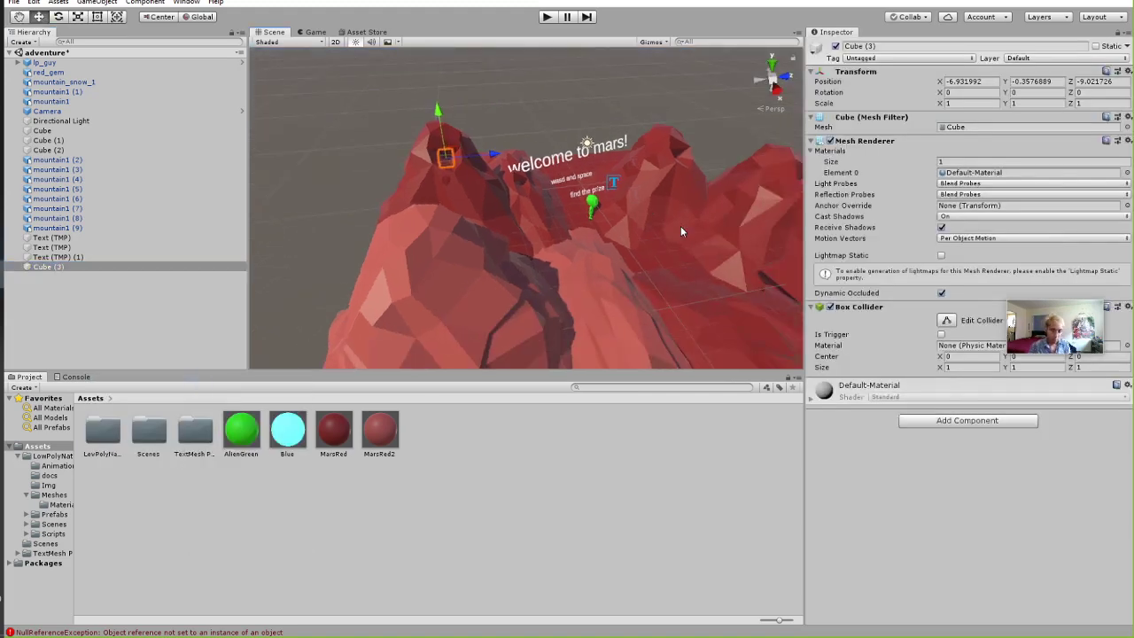
{"action": "key", "text": "e"}
{"action": "key", "text": "w"}
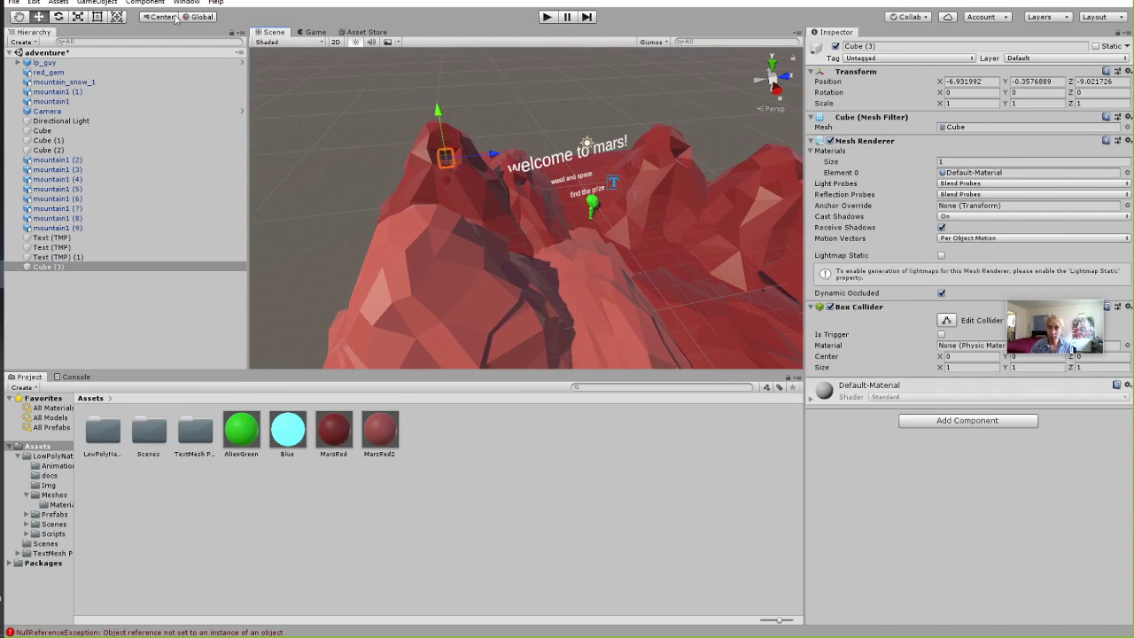
Scale the cube into a huge wall, Y 32.48 and Z 256.64.
{"action": "left_click", "coordinate": [97, 17]}
{"action": "left_click", "coordinate": [77, 16]}
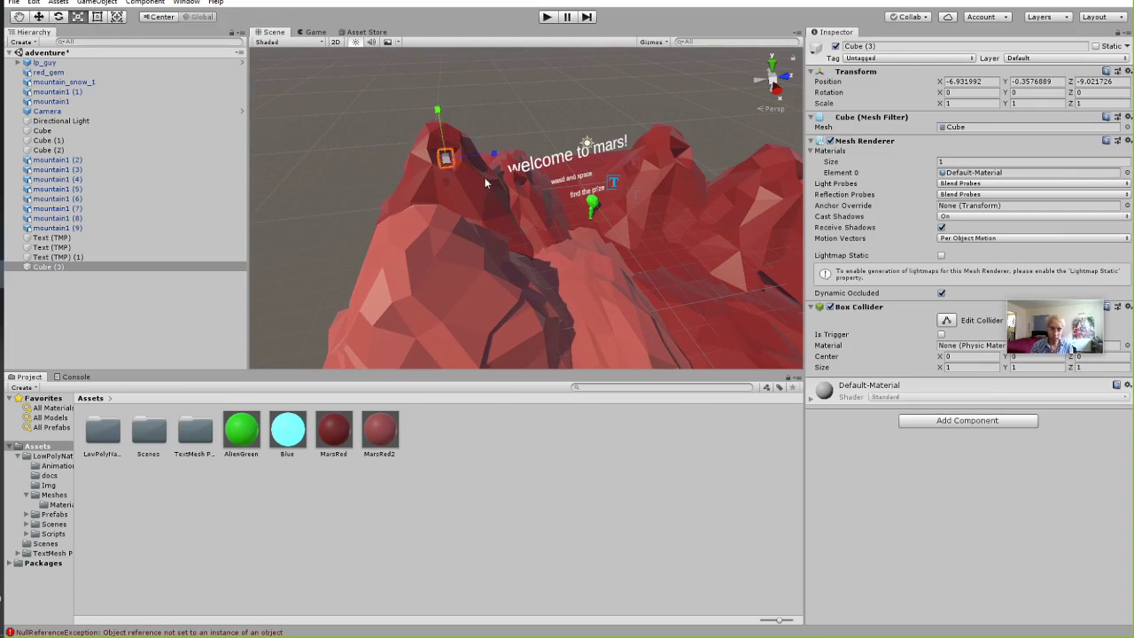
{"action": "left_click_drag", "start_coordinate": [489, 155], "coordinate": [745, 131]}
{"action": "left_click_drag", "start_coordinate": [437, 110], "coordinate": [443, 62]}
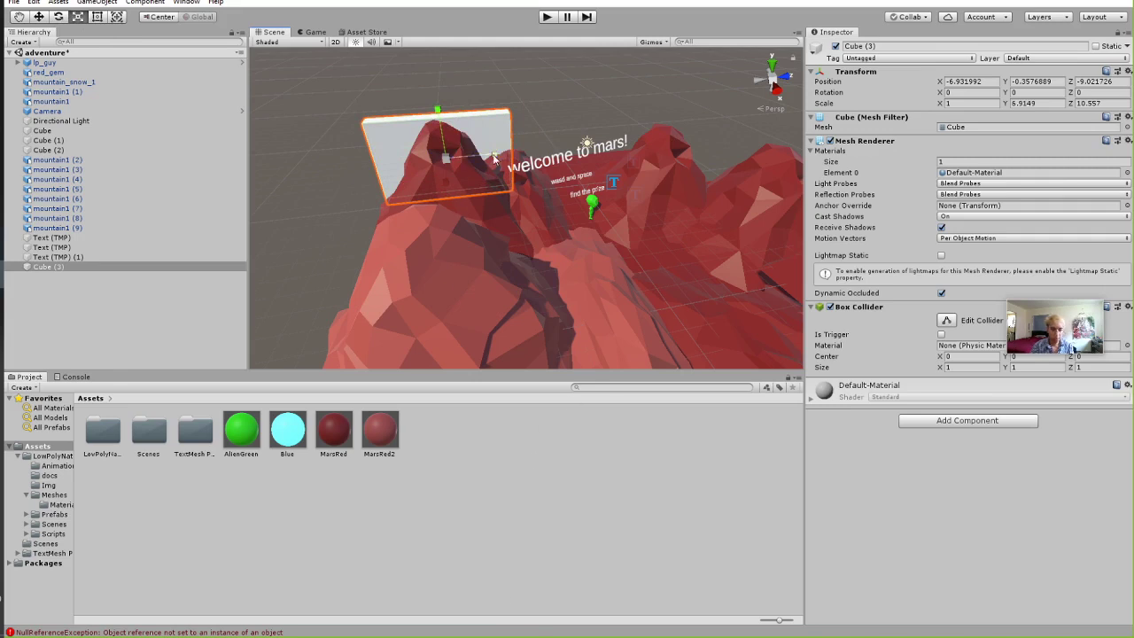
{"action": "left_click_drag", "start_coordinate": [495, 153], "coordinate": [544, 165]}
{"action": "left_click_drag", "start_coordinate": [437, 112], "coordinate": [437, 44]}
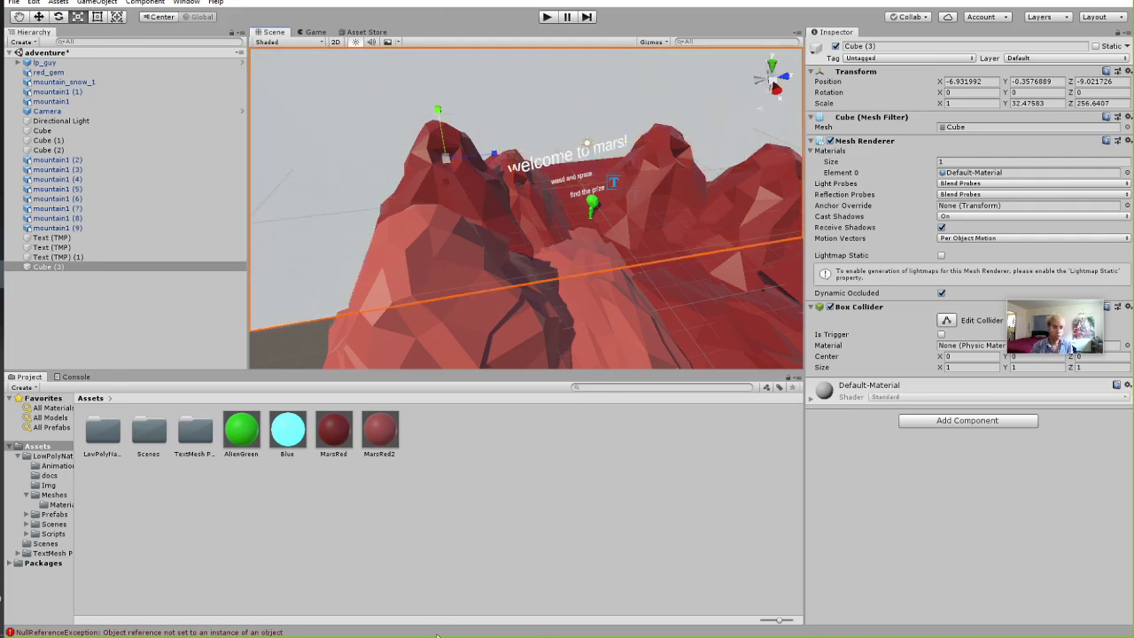
Slide the wall to X -2.67 and untick its Mesh Renderer to make it invisible.
{"action": "right_click_drag", "start_coordinate": [556, 270], "coordinate": [567, 333]}
{"action": "left_click_drag", "start_coordinate": [575, 347], "coordinate": [674, 233]}
{"action": "right_click_drag", "start_coordinate": [673, 233], "coordinate": [514, 254]}
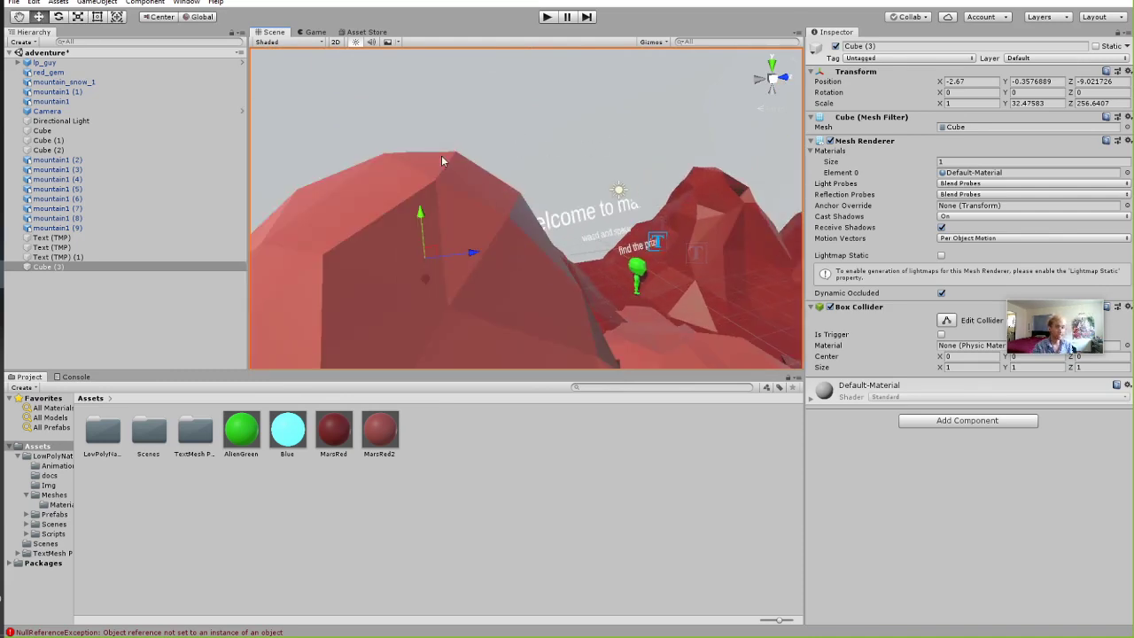
{"action": "right_click_drag", "start_coordinate": [536, 170], "coordinate": [494, 270]}
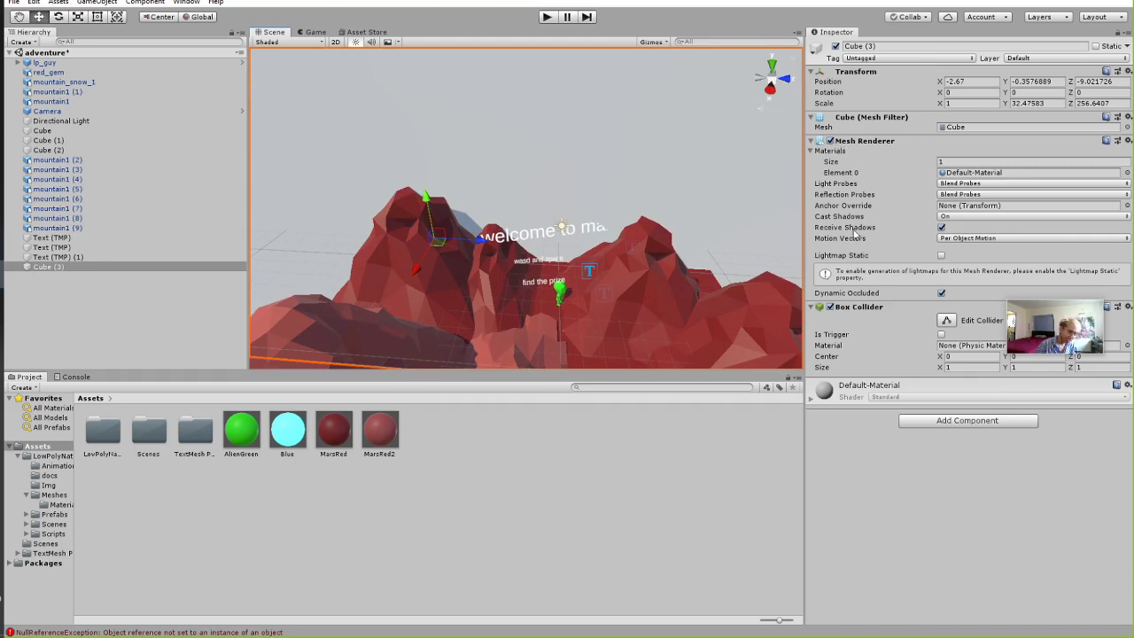
{"action": "left_click", "coordinate": [830, 141]}
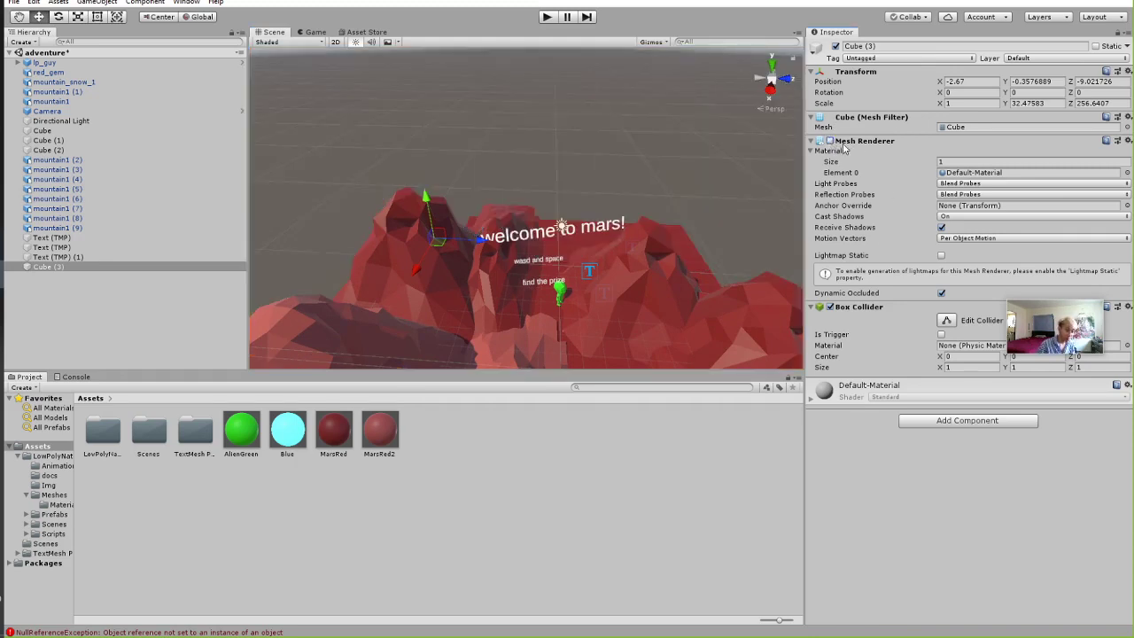
Playtest the scene to check the invisible Cube (3) wall, then stop.
{"action": "left_click", "coordinate": [550, 18]}
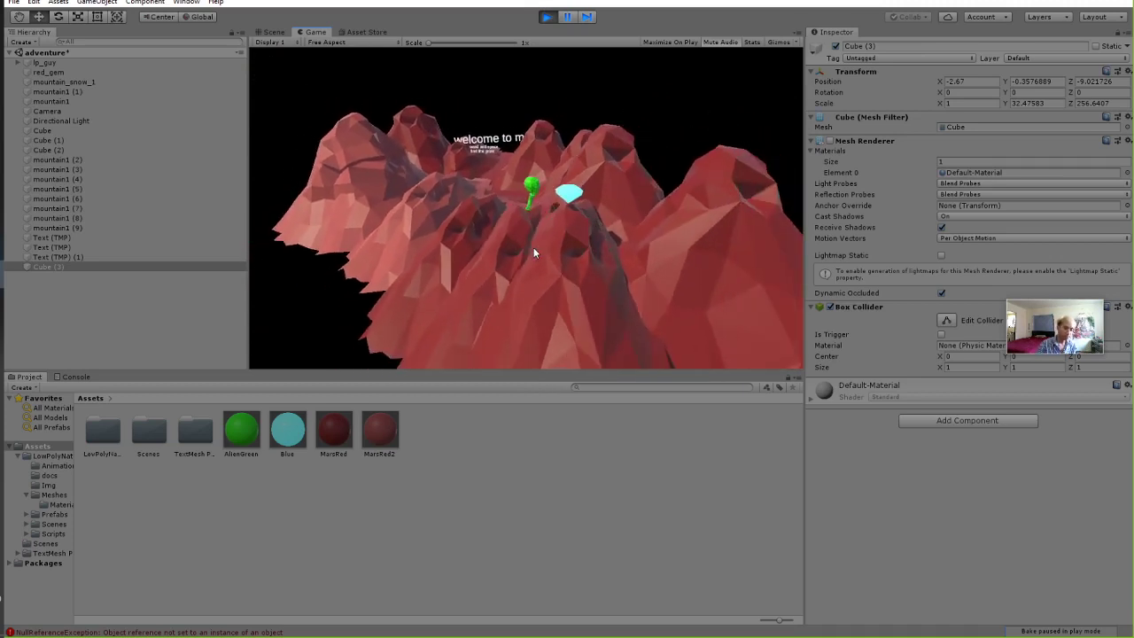
{"action": "left_click", "coordinate": [545, 18]}
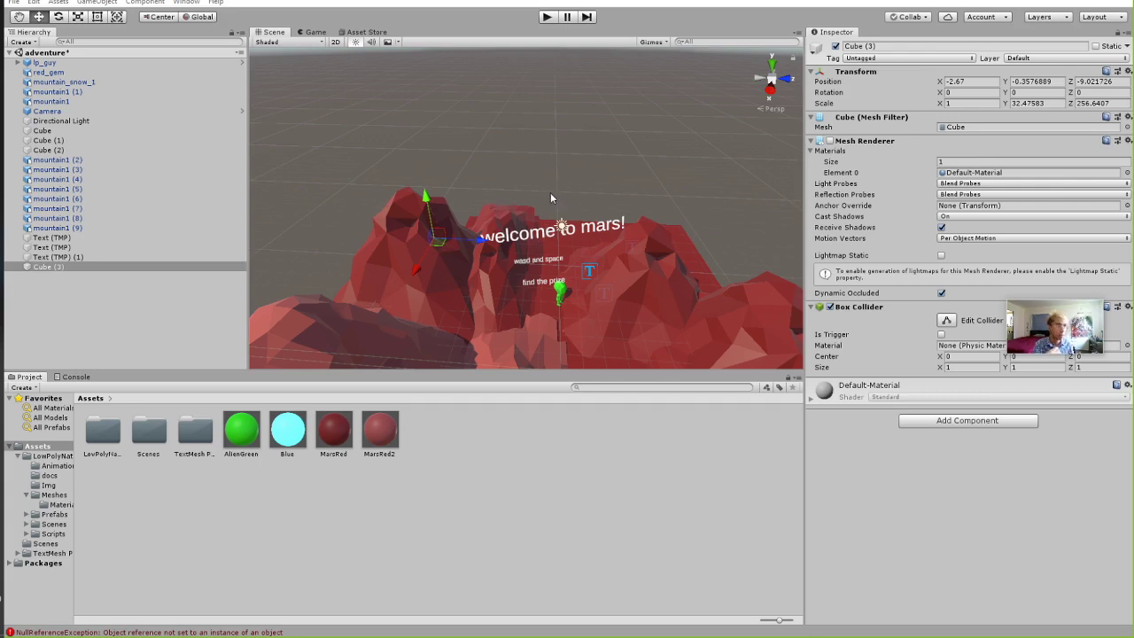
{"action": "left_click_drag", "start_coordinate": [561, 182], "coordinate": [581, 220], "text": "alt"}
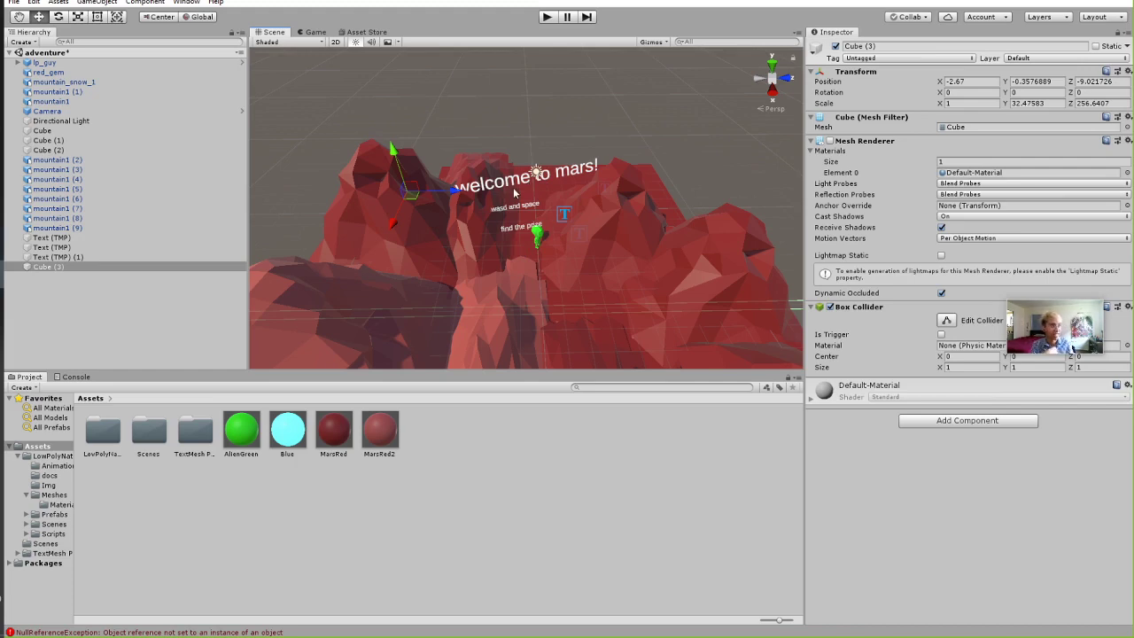
{"action": "mouse_move", "coordinate": [498, 192]}
{"action": "right_mouse_down"}
{"action": "mouse_move", "coordinate": [541, 215]}
{"action": "mouse_move", "coordinate": [507, 188]}
{"action": "right_mouse_up"}
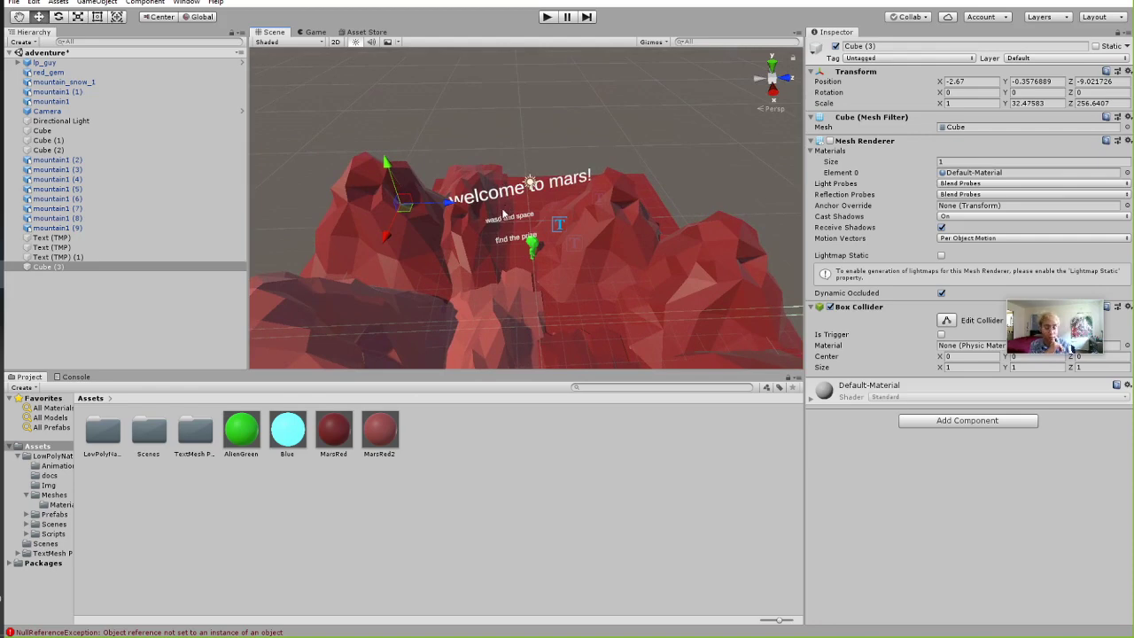
{"action": "mouse_move", "coordinate": [492, 233]}
{"action": "right_mouse_down"}
{"action": "mouse_move", "coordinate": [551, 245]}
{"action": "mouse_move", "coordinate": [497, 211]}
{"action": "right_mouse_up"}
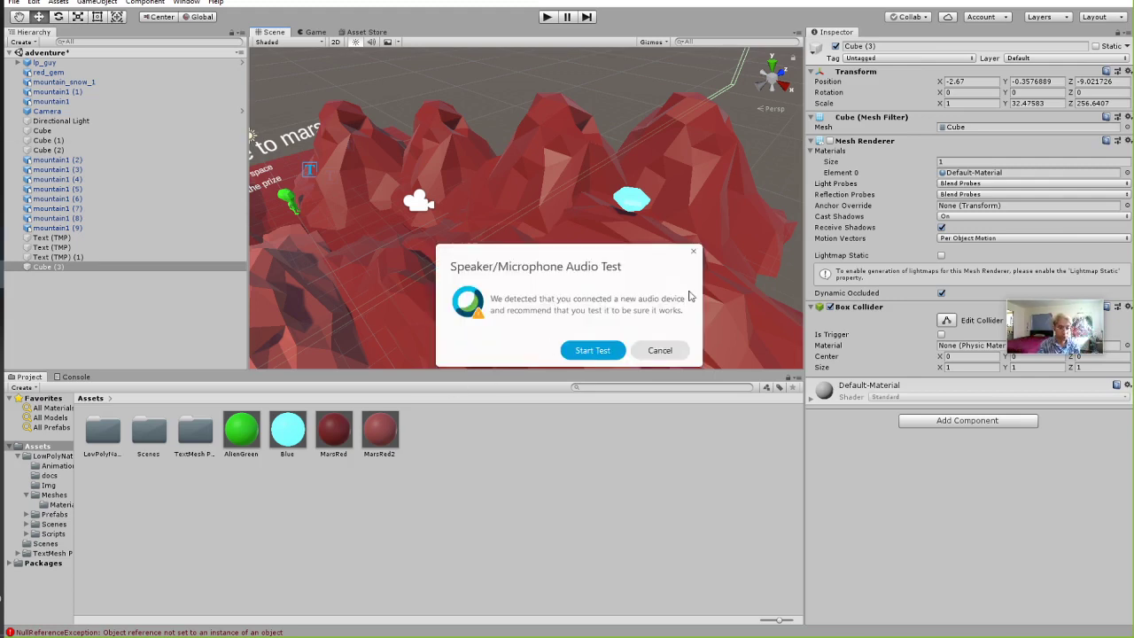
{"action": "left_click", "coordinate": [683, 350]}
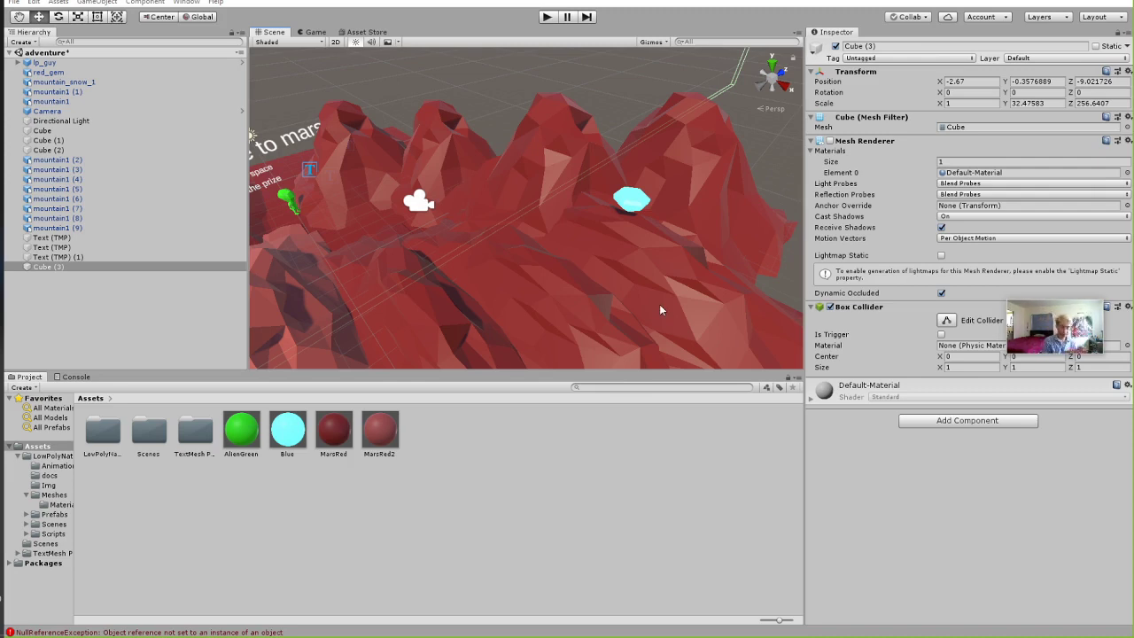
{"action": "right_click_drag", "start_coordinate": [412, 205], "coordinate": [379, 160]}
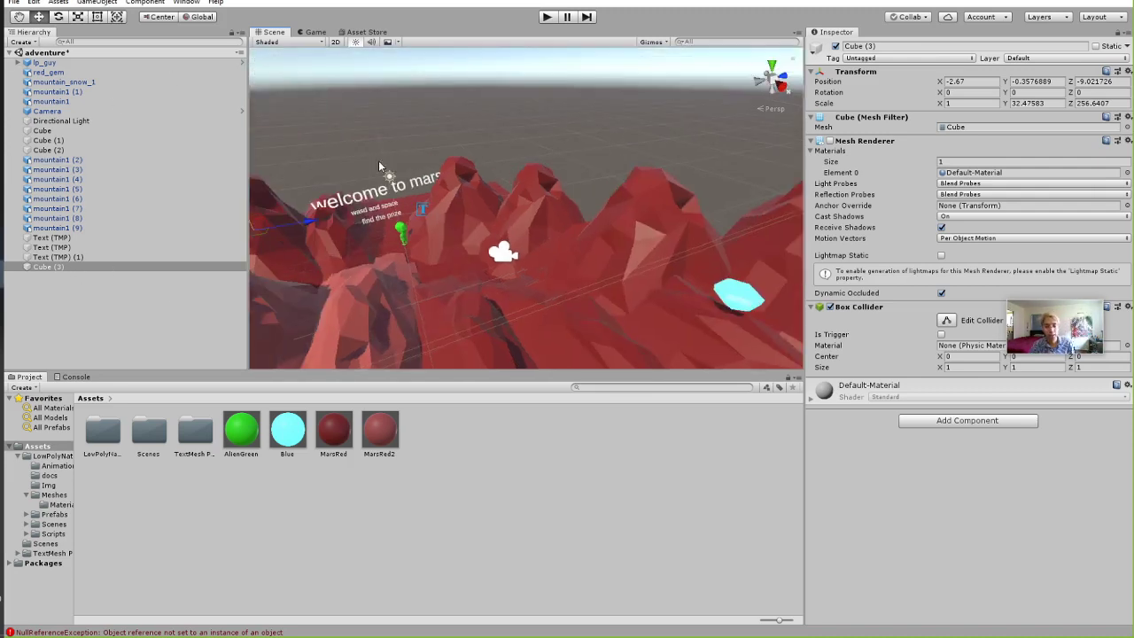
Add a 3D Text - TextMeshPro object and move it up and to the right.
{"action": "left_click", "coordinate": [54, 283]}
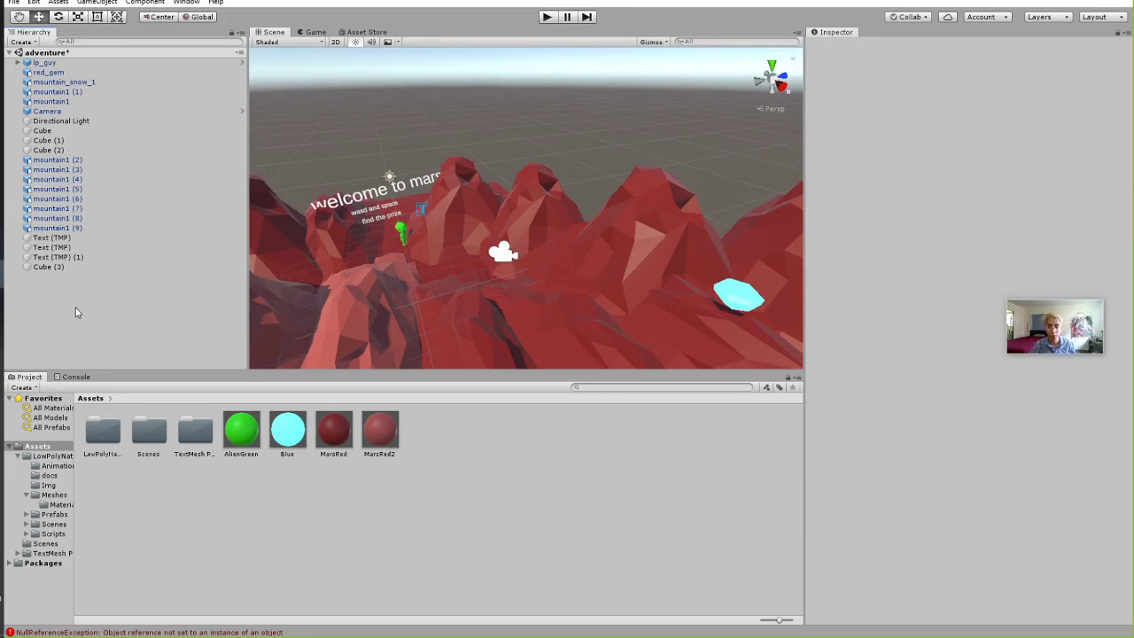
{"action": "right_click", "coordinate": [72, 307]}
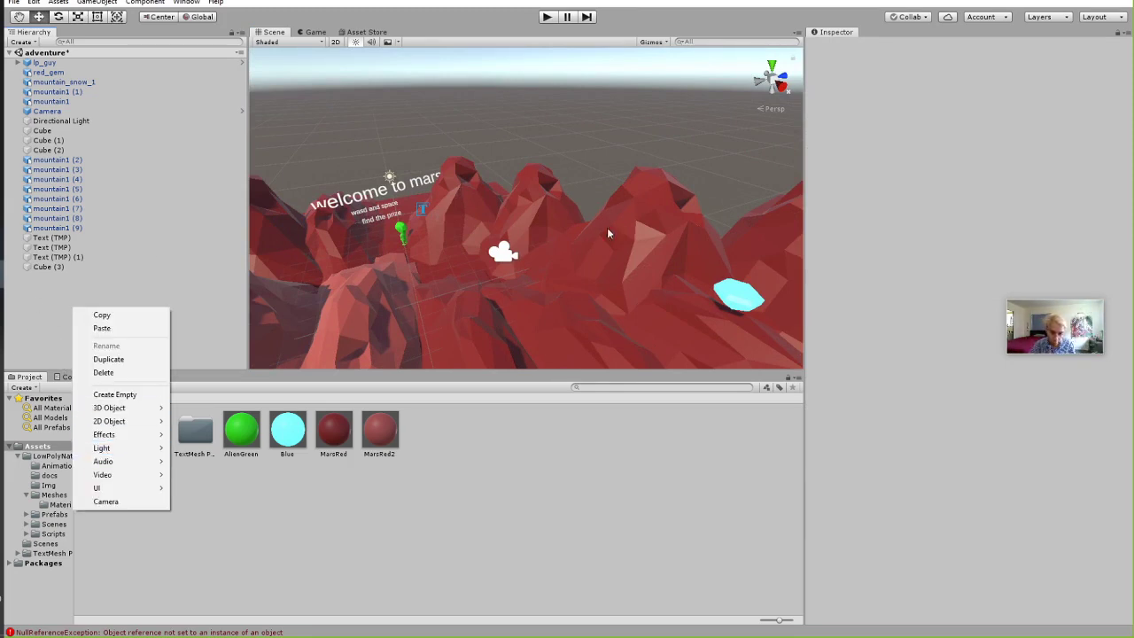
{"action": "left_click", "coordinate": [391, 143]}
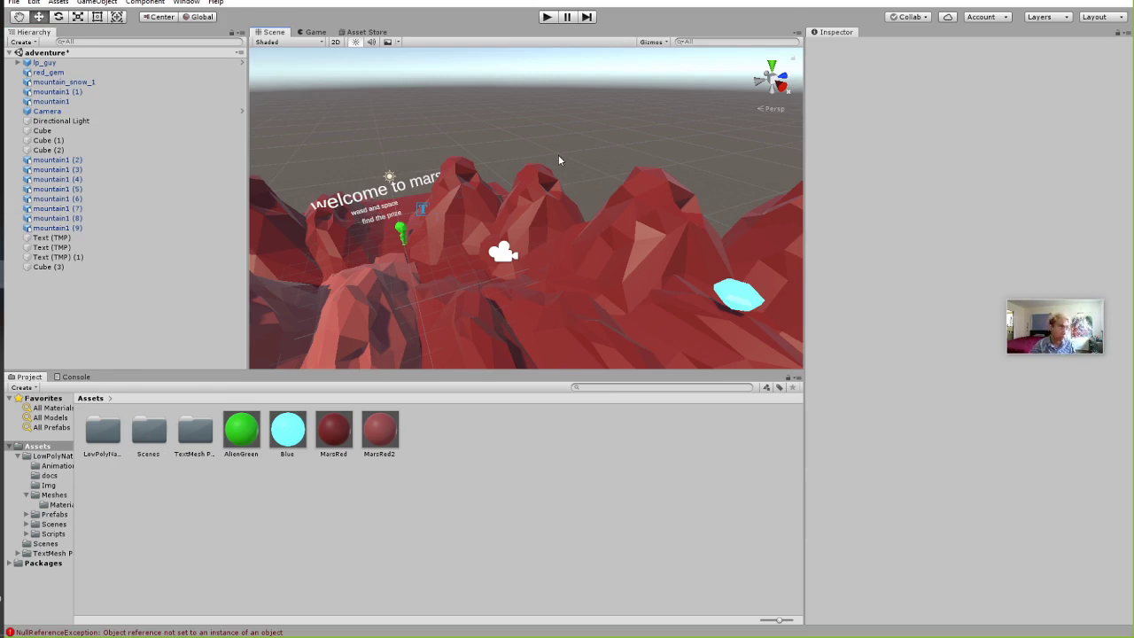
{"action": "right_click", "coordinate": [102, 303]}
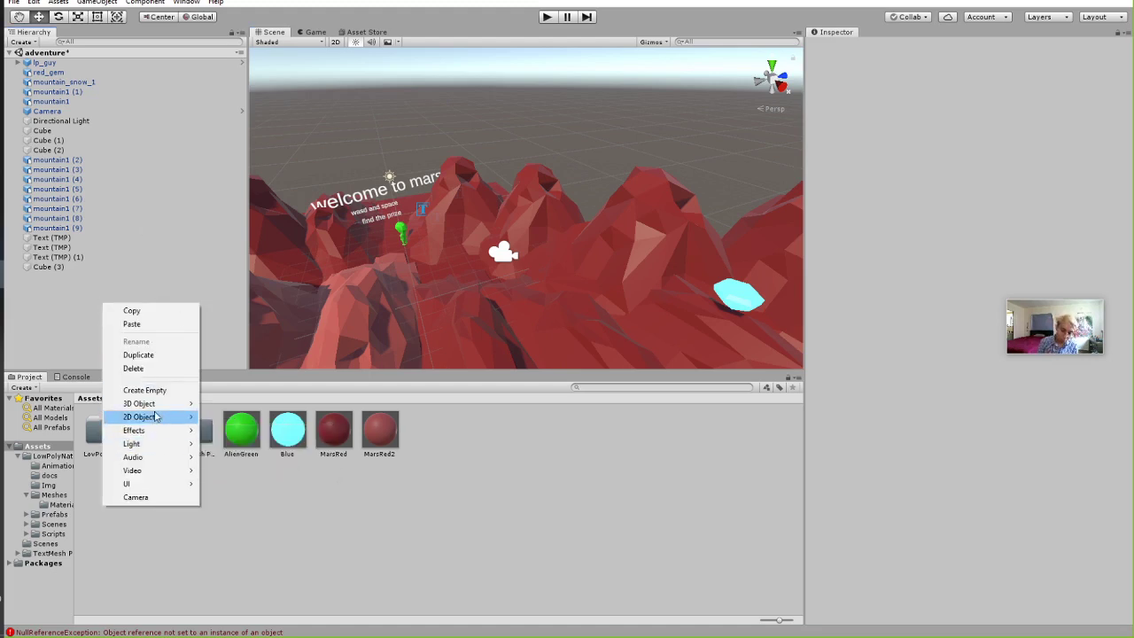
{"action": "left_click", "coordinate": [77, 230]}
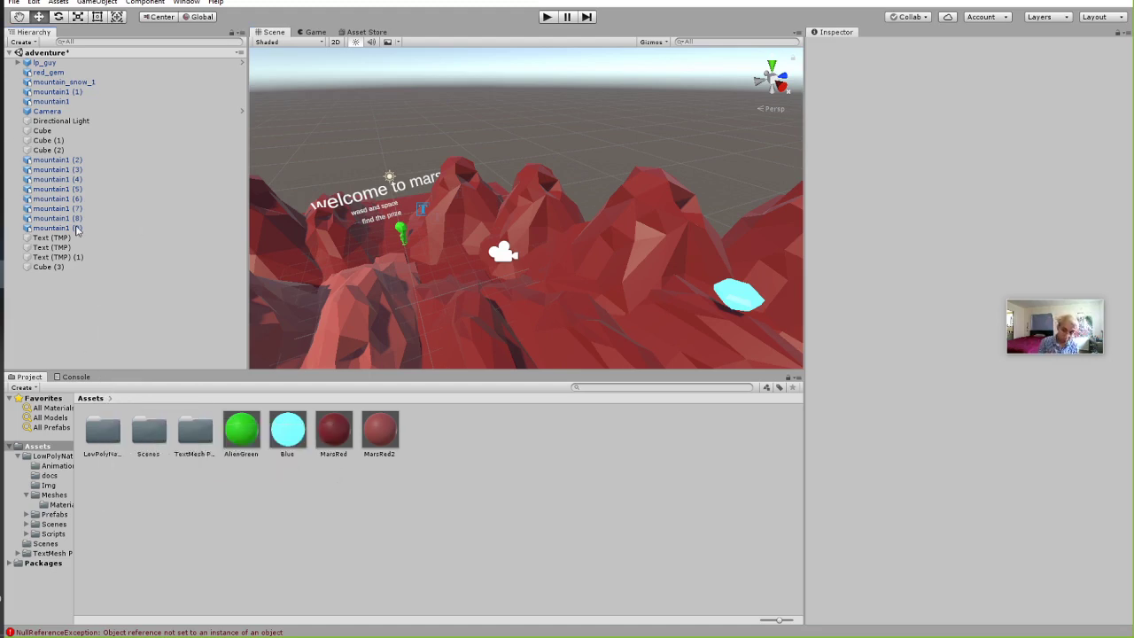
{"action": "right_click", "coordinate": [59, 303]}
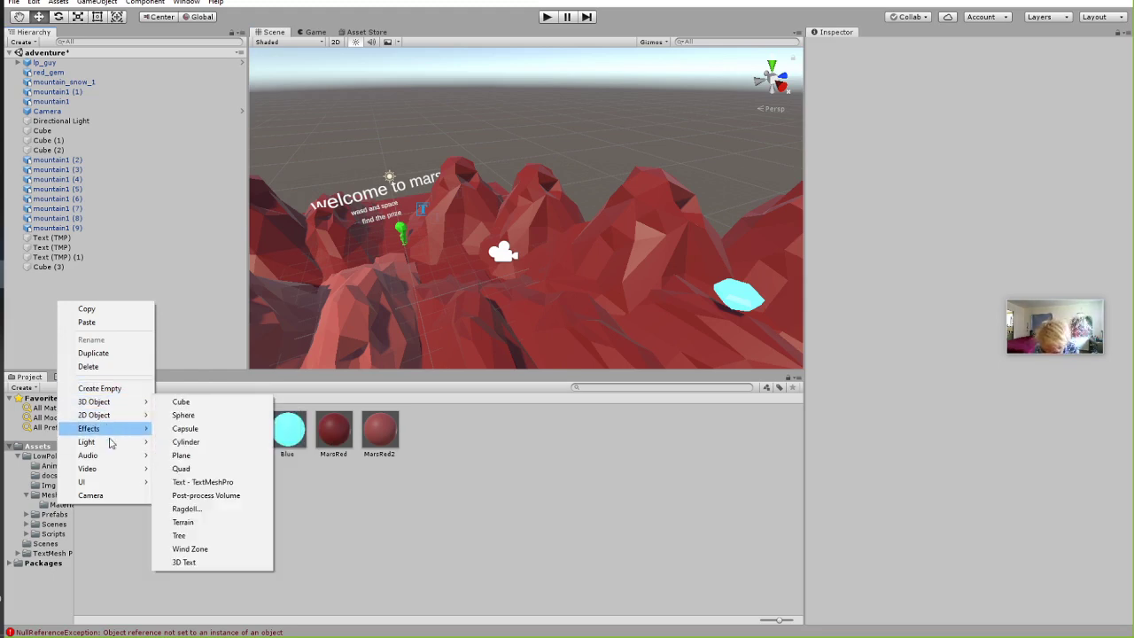
{"action": "mouse_move", "coordinate": [124, 482]}
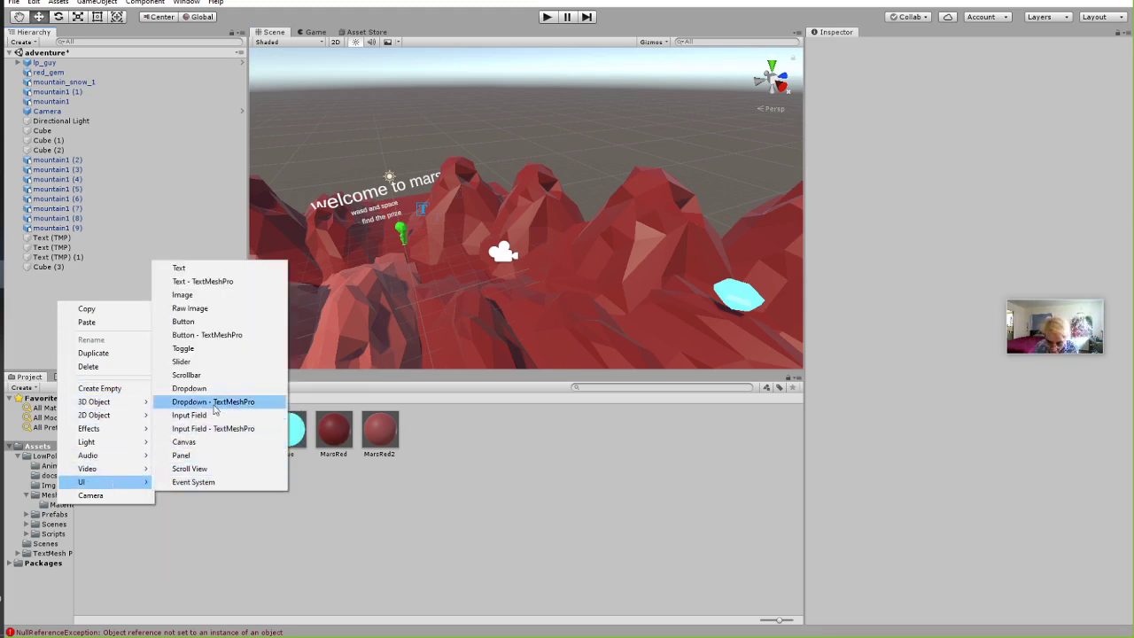
{"action": "mouse_move", "coordinate": [107, 401]}
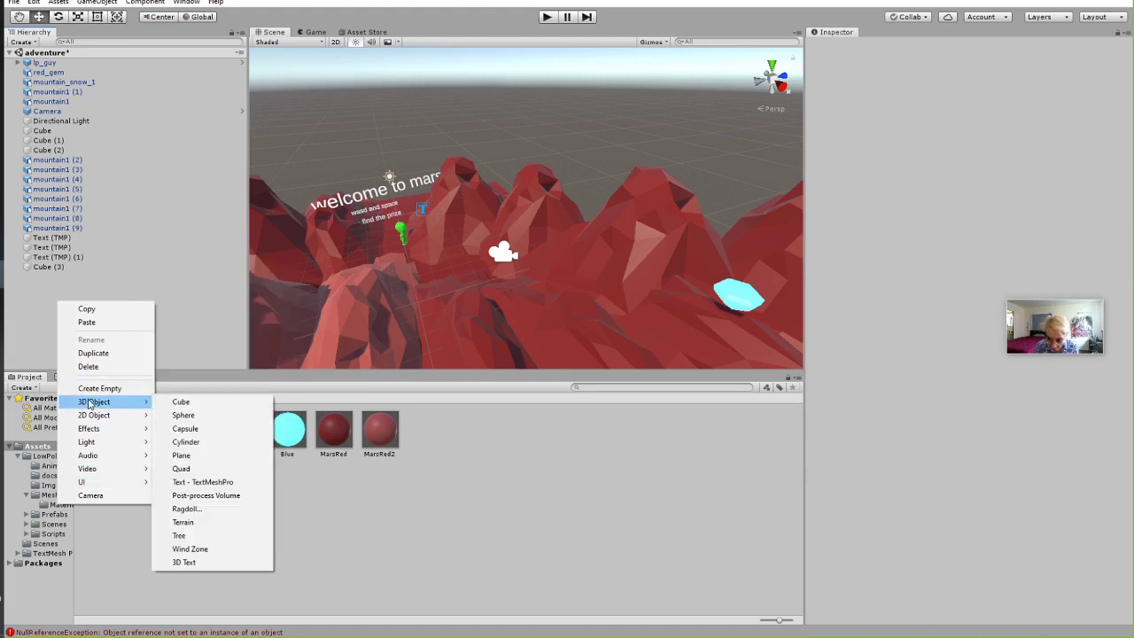
{"action": "left_click", "coordinate": [209, 481]}
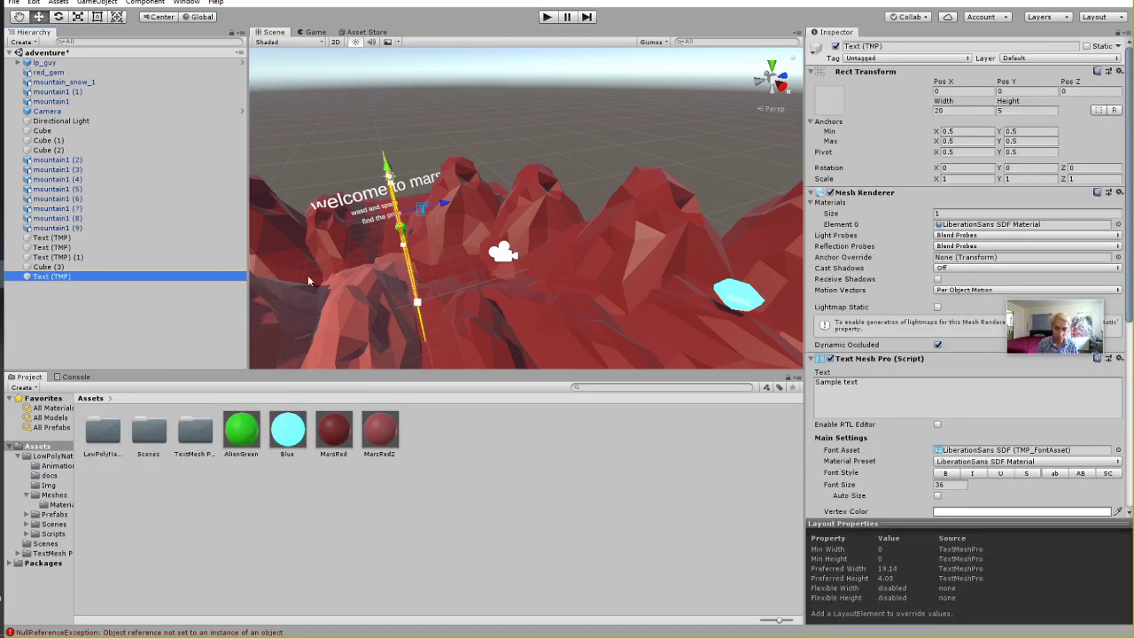
{"action": "left_click_drag", "start_coordinate": [514, 261], "coordinate": [461, 265], "text": "alt"}
{"action": "left_click_drag", "start_coordinate": [388, 226], "coordinate": [463, 166]}
Try a UI Text - TextMeshPro, then delete its Canvas, EventSystem and text.
{"action": "left_click", "coordinate": [97, 323]}
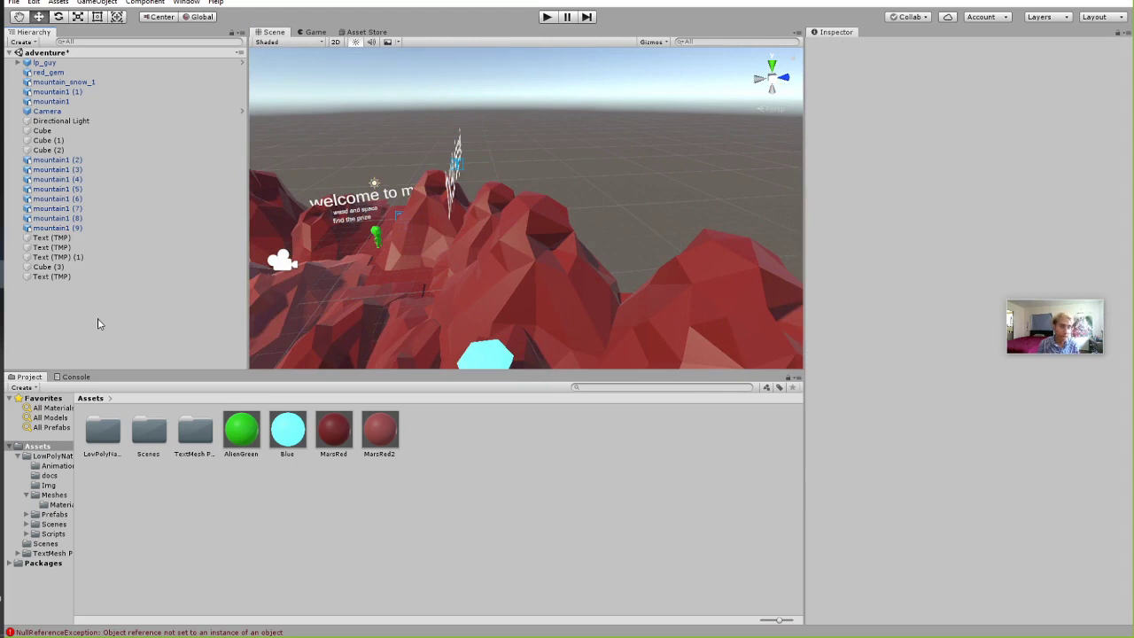
{"action": "right_click", "coordinate": [158, 326]}
{"action": "mouse_move", "coordinate": [199, 511]}
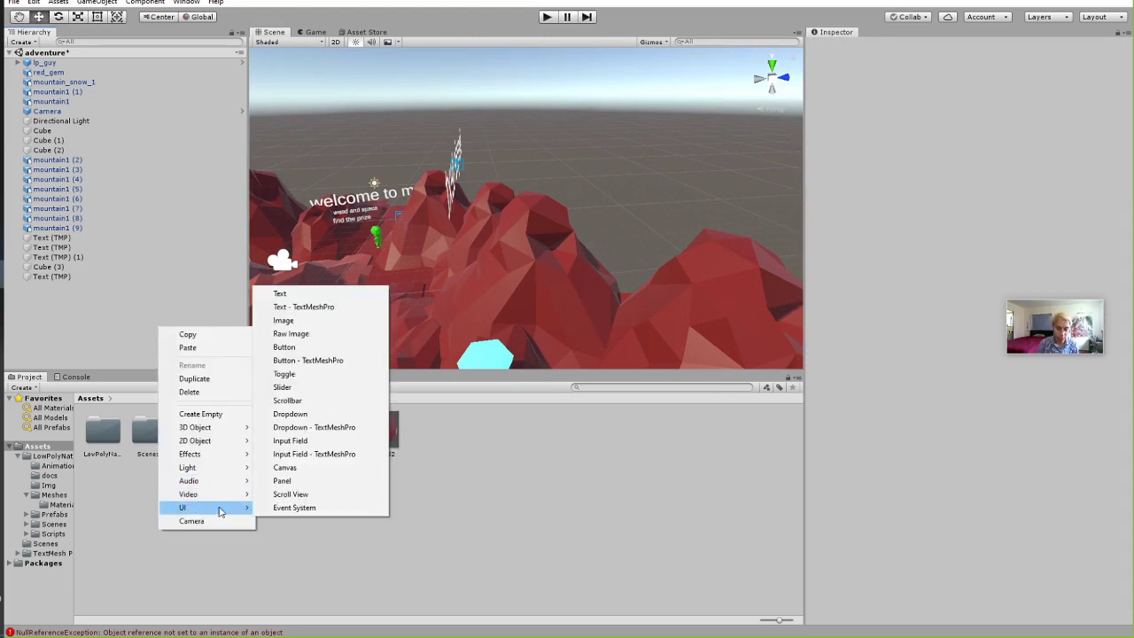
{"action": "left_click", "coordinate": [314, 309]}
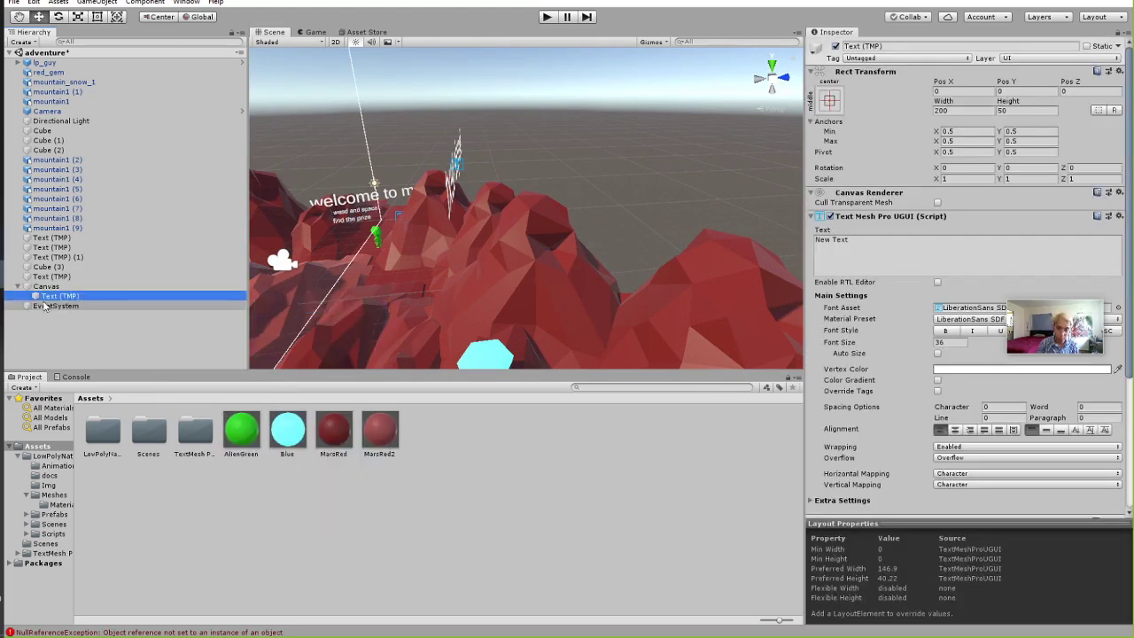
{"action": "left_click_drag", "start_coordinate": [467, 207], "coordinate": [89, 334]}
{"action": "right_click_drag", "start_coordinate": [335, 232], "coordinate": [246, 243]}
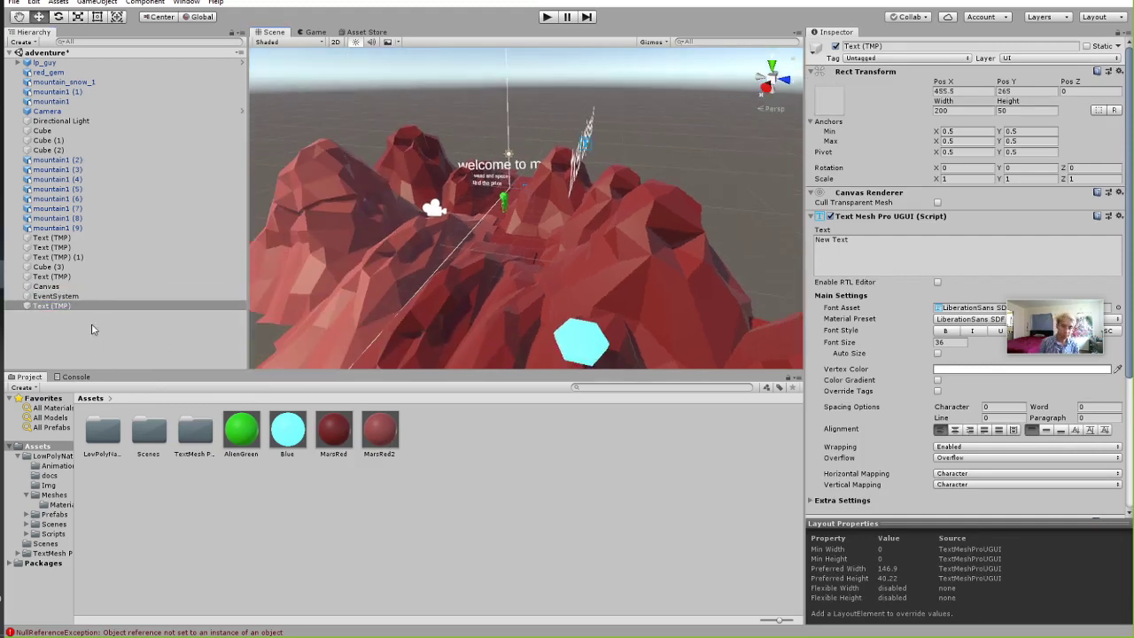
{"action": "left_click", "coordinate": [62, 296], "text": "shift"}
{"action": "left_click", "coordinate": [49, 287], "text": "shift"}
{"action": "key", "text": "Delete"}
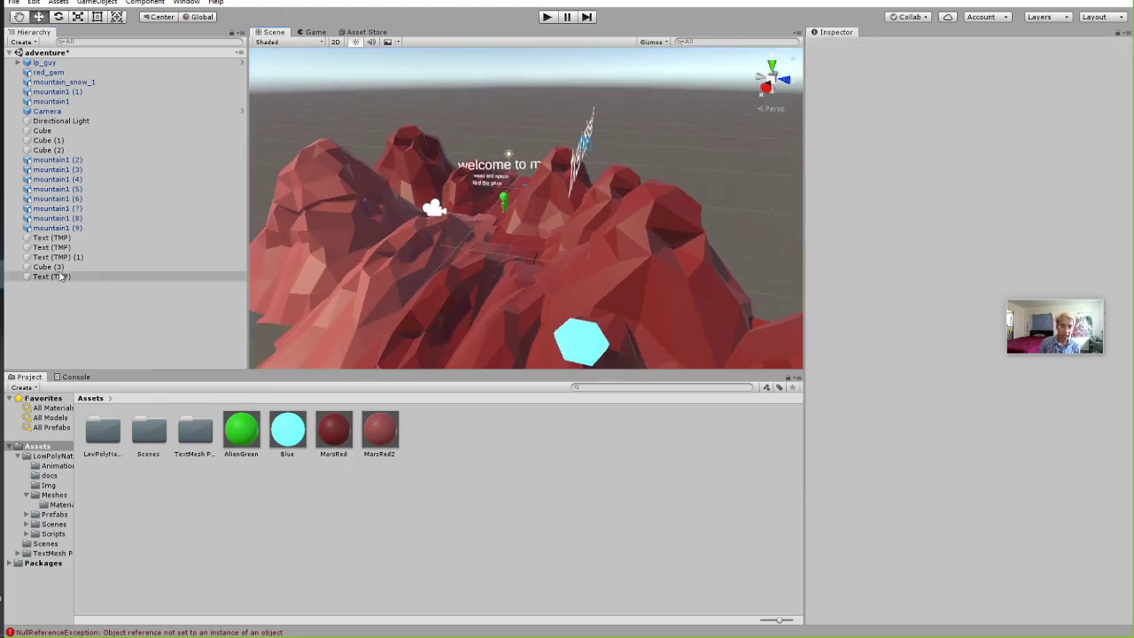
Add a UI Text - TextMeshPro on a new Canvas, undoing a stray bare Canvas first.
{"action": "right_click", "coordinate": [95, 302]}
{"action": "mouse_move", "coordinate": [142, 478]}
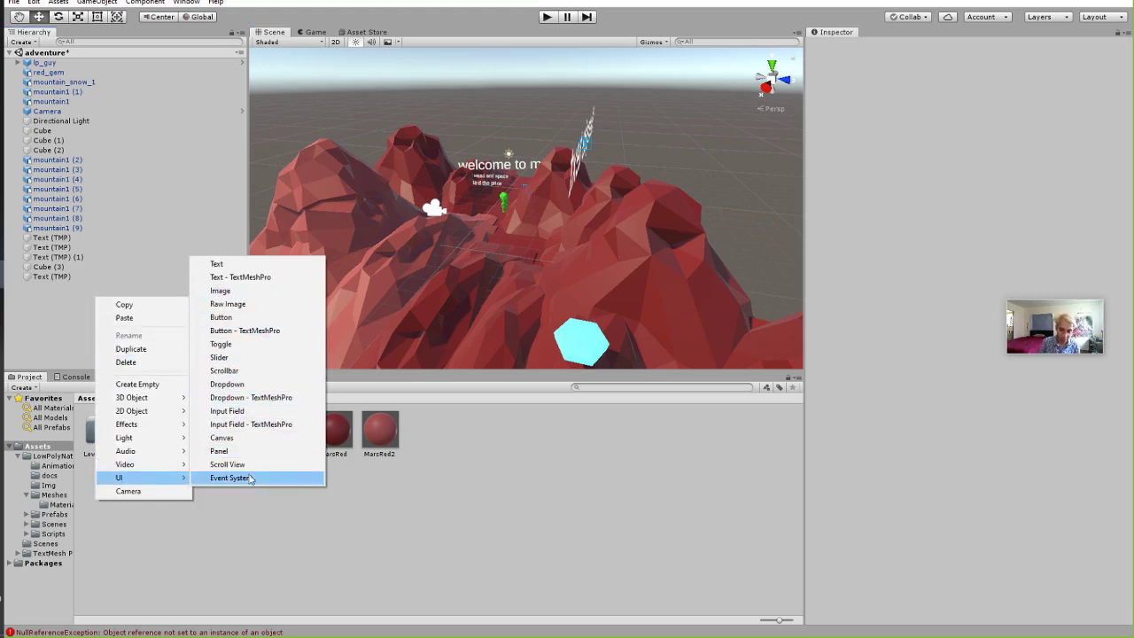
{"action": "left_click", "coordinate": [222, 437]}
{"action": "key", "text": "ctrl+z"}
{"action": "right_click", "coordinate": [71, 328]}
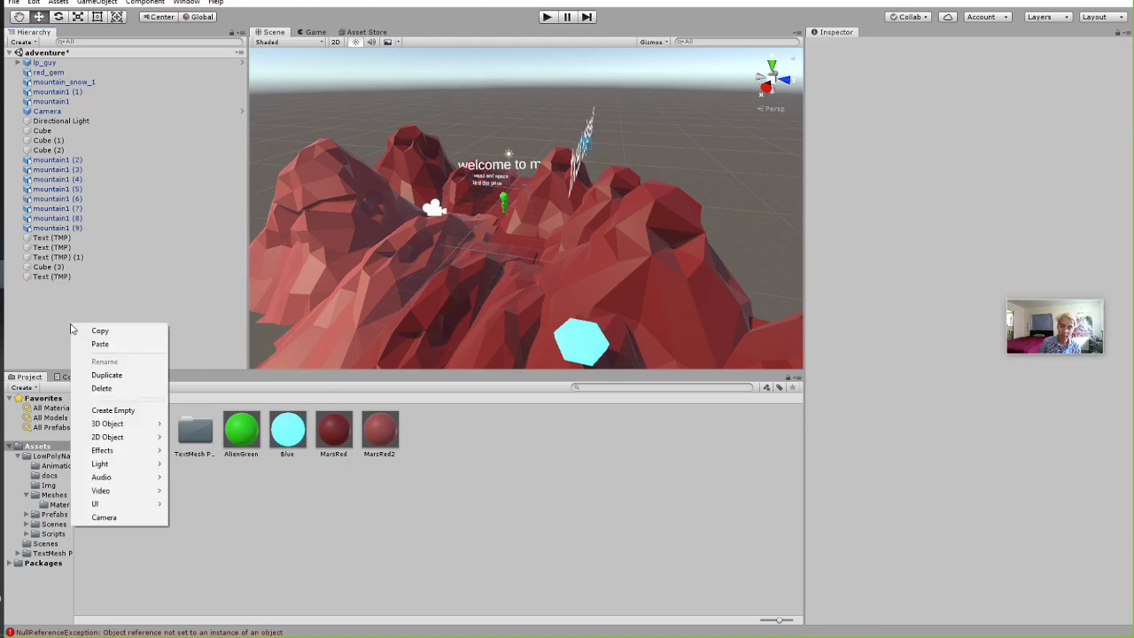
{"action": "mouse_move", "coordinate": [115, 504]}
{"action": "left_click", "coordinate": [222, 303]}
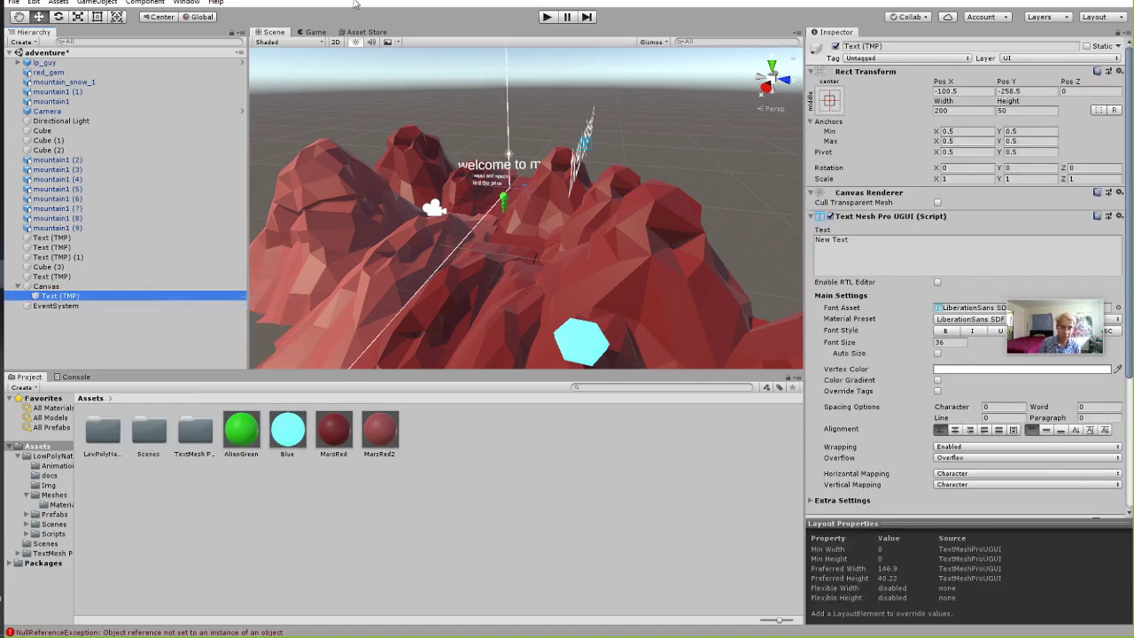
Preview the New Text label in the Game view, frame it in the Scene, then start Play.
{"action": "left_click", "coordinate": [316, 32]}
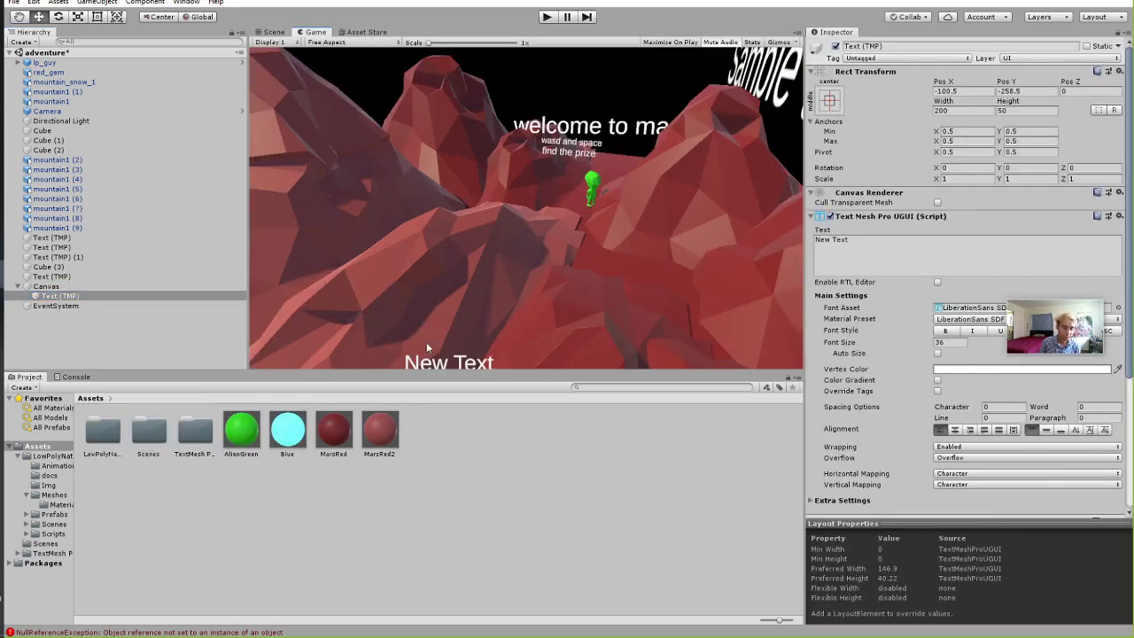
{"action": "left_click", "coordinate": [273, 32]}
{"action": "middle_click_drag", "start_coordinate": [305, 94], "coordinate": [611, 211]}
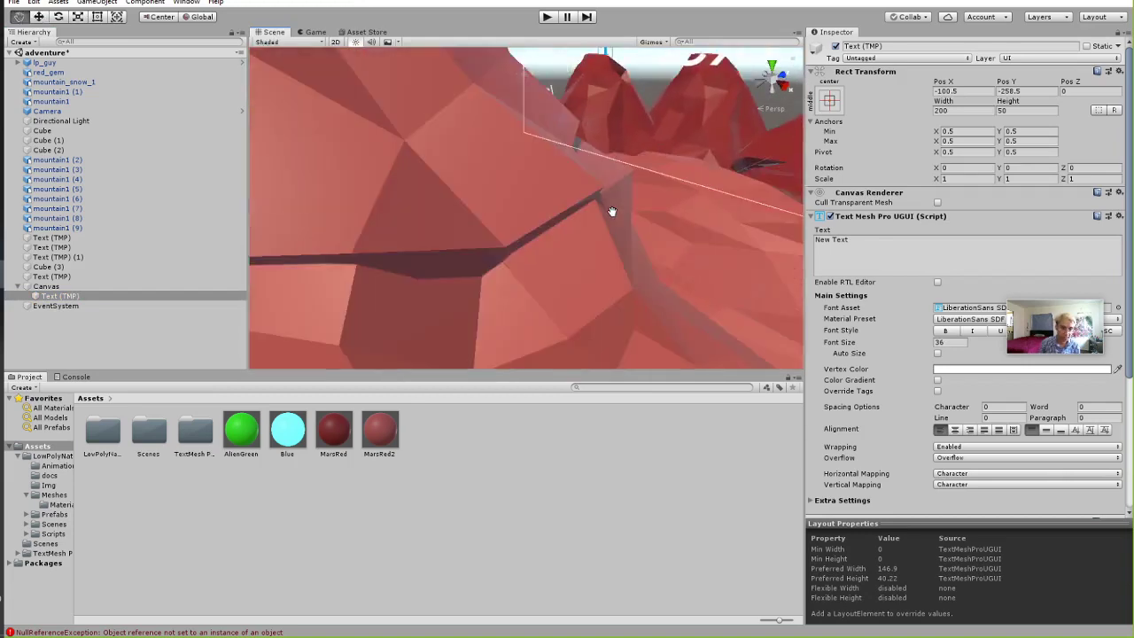
{"action": "key", "text": "f"}
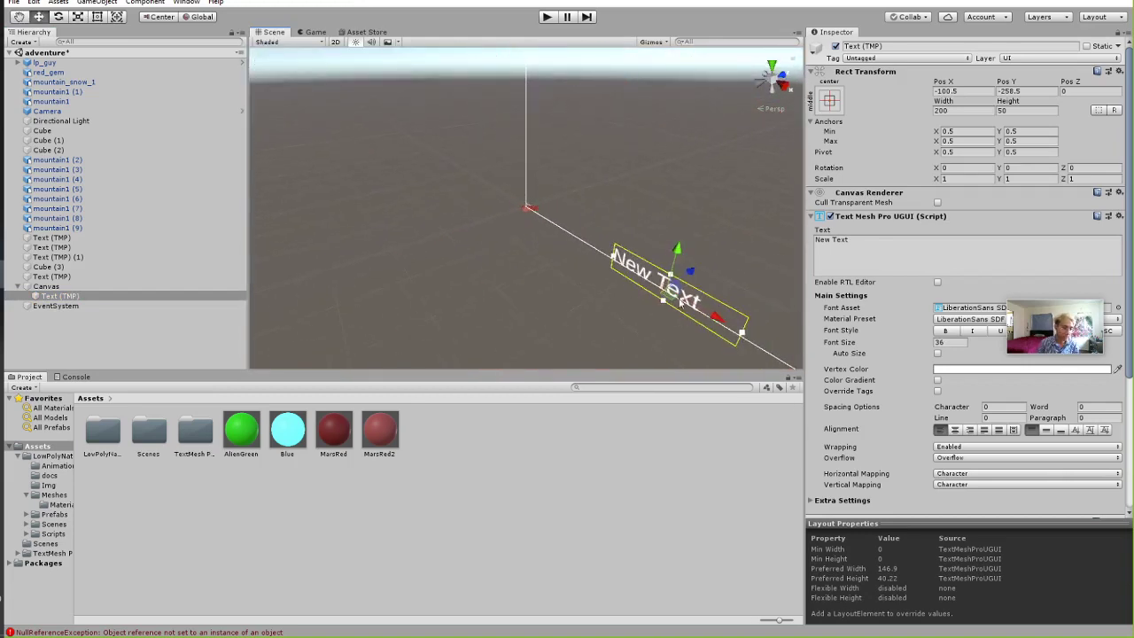
{"action": "left_click", "coordinate": [317, 33]}
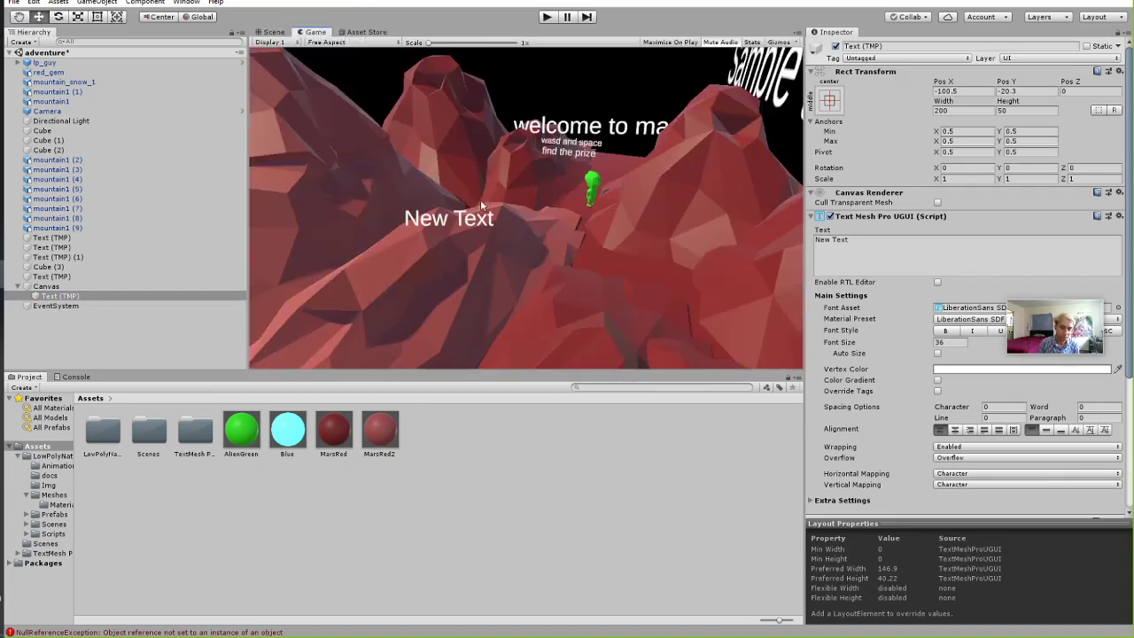
{"action": "left_click", "coordinate": [545, 17]}
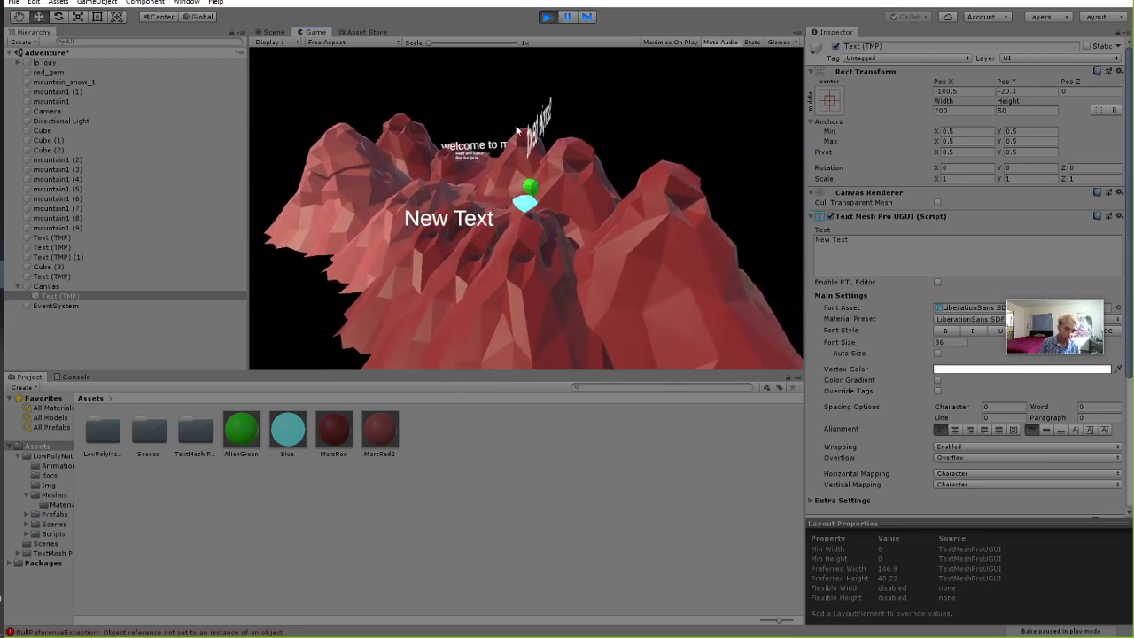
Stop the game test and cancel the audio test popup.
{"action": "left_click", "coordinate": [547, 18]}
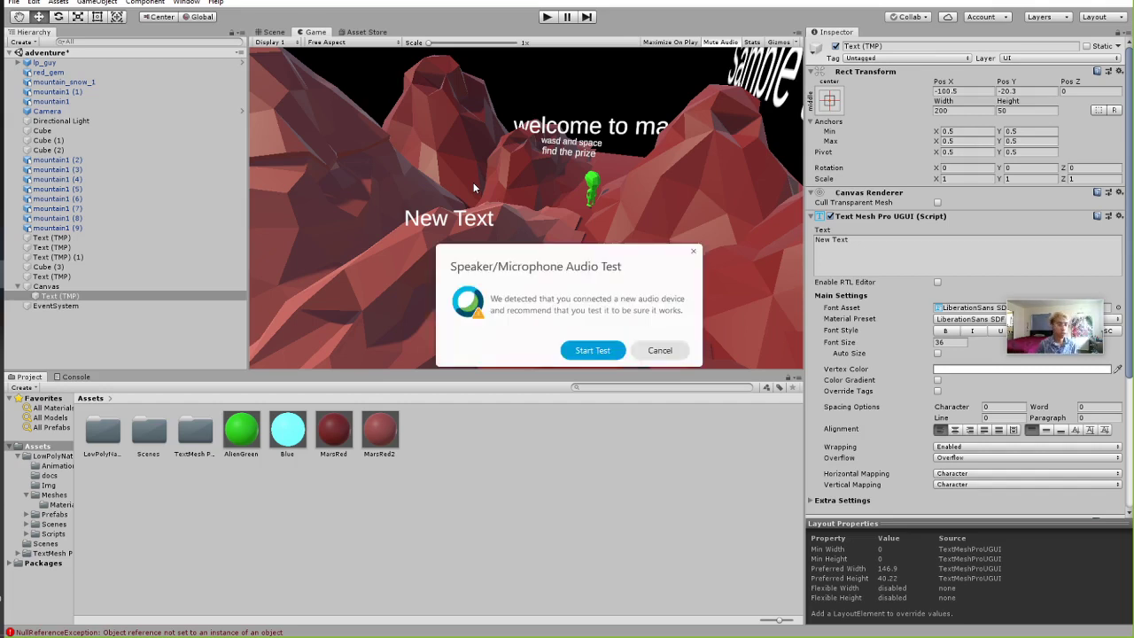
{"action": "left_click", "coordinate": [662, 351]}
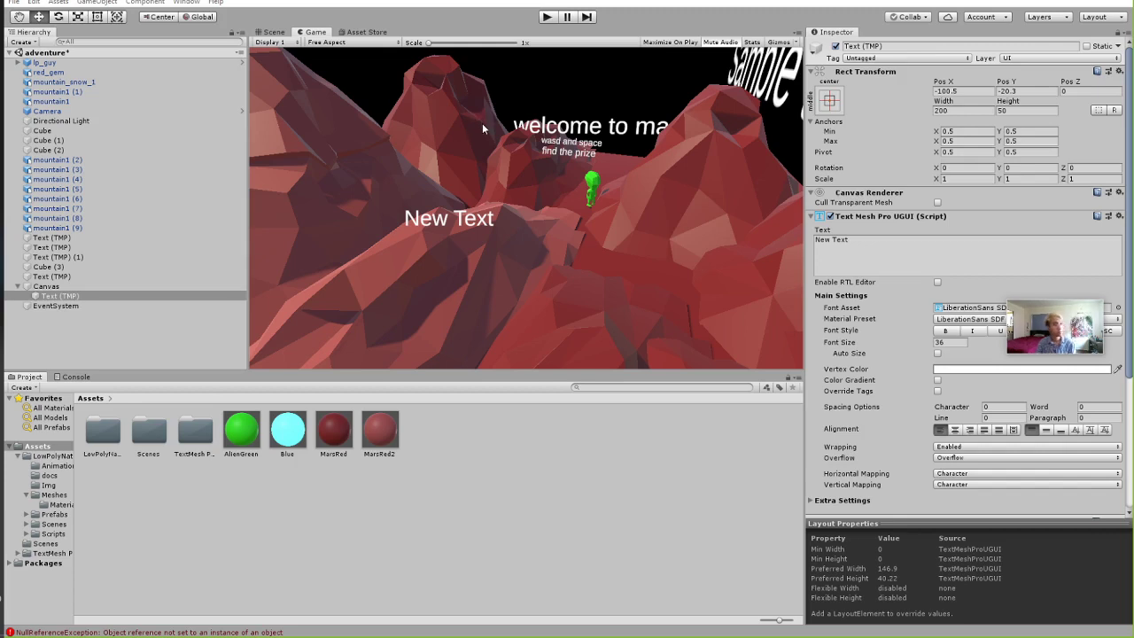
Visit the Asset Store, start a search there, then return to the Game view.
{"action": "left_click", "coordinate": [367, 32]}
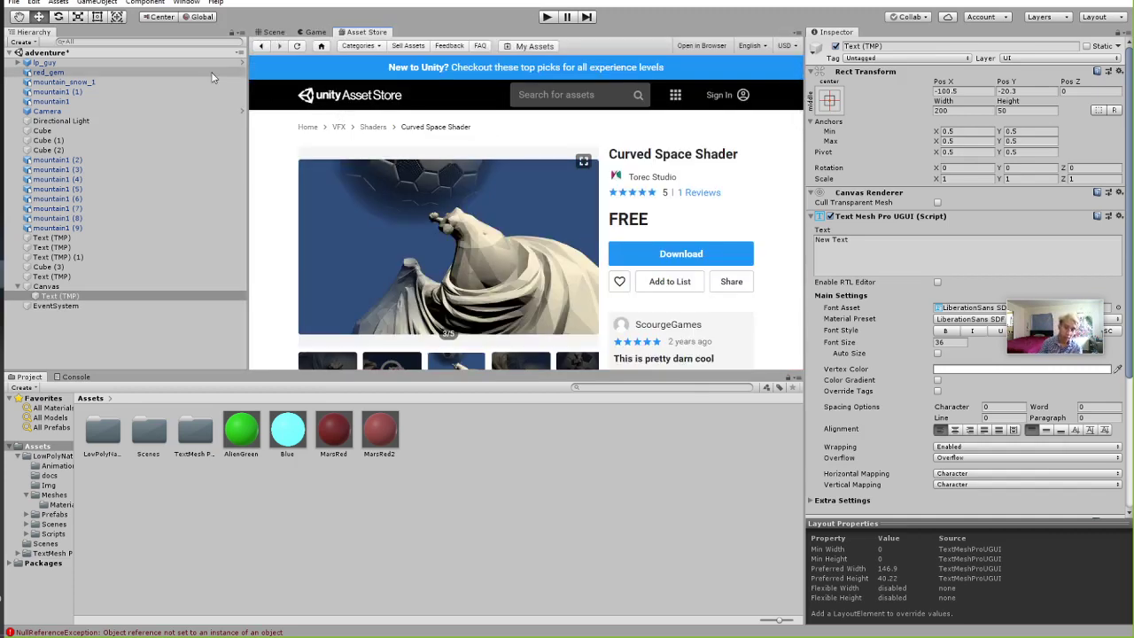
{"action": "left_click", "coordinate": [531, 95]}
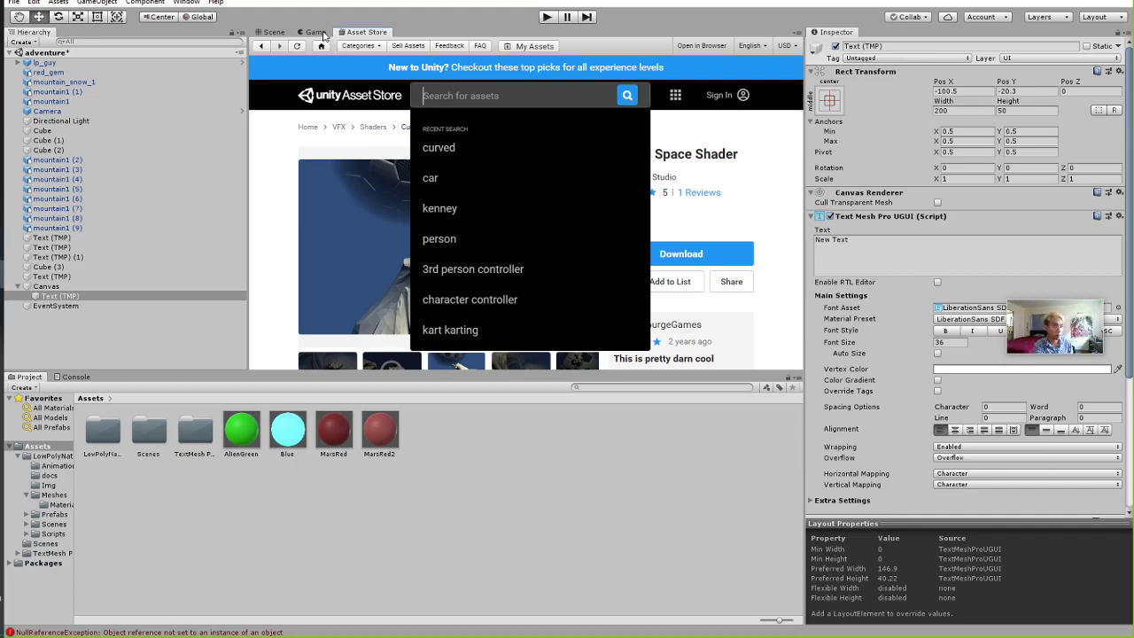
{"action": "left_click", "coordinate": [317, 32]}
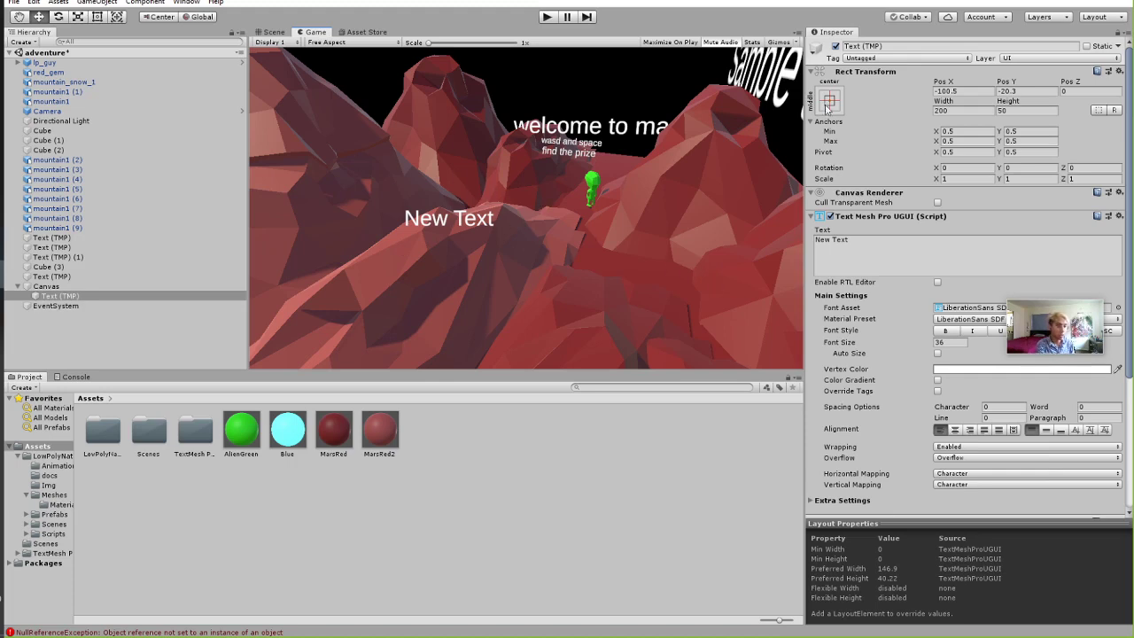
Inspect the Canvas, check the Scene and Game views, and save the scene with Ctrl+S.
{"action": "left_click", "coordinate": [68, 287]}
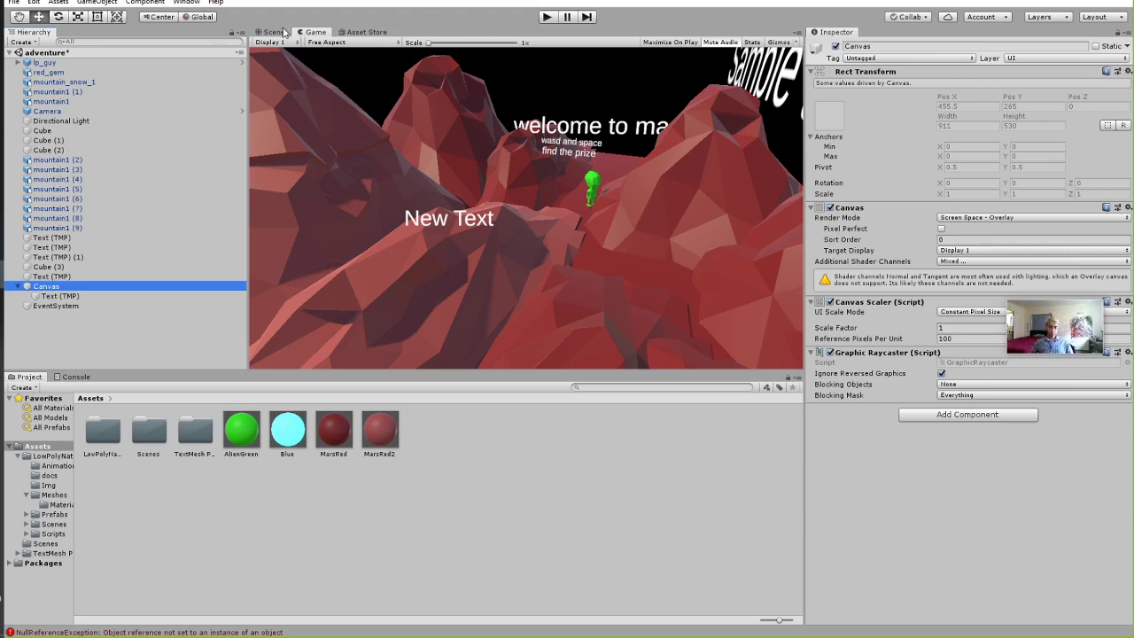
{"action": "left_click", "coordinate": [283, 32]}
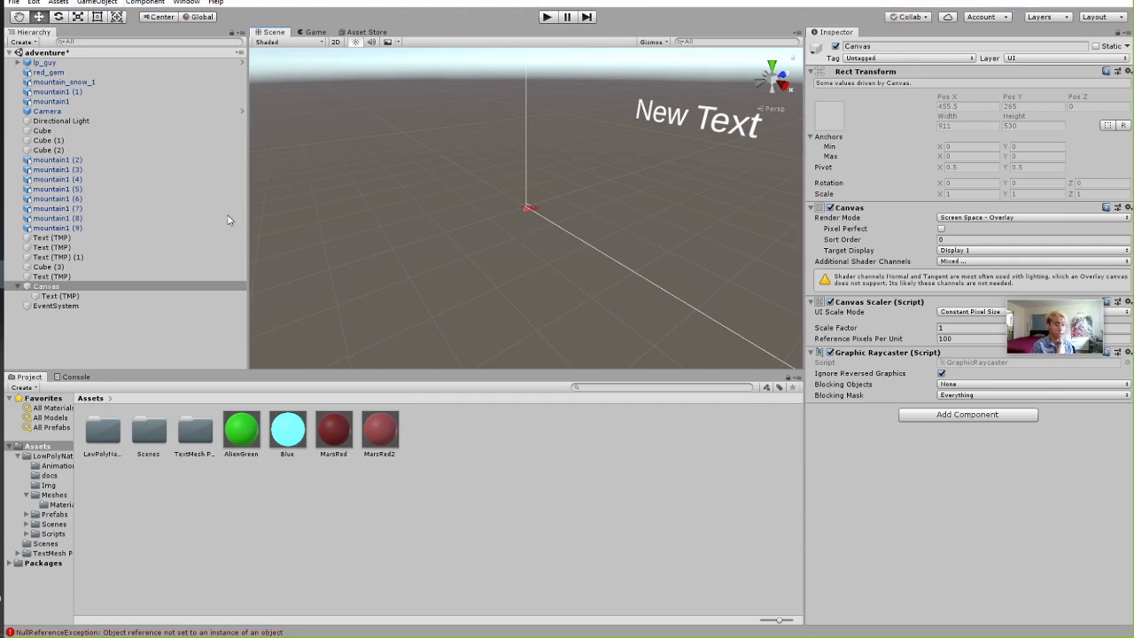
{"action": "left_click", "coordinate": [310, 32]}
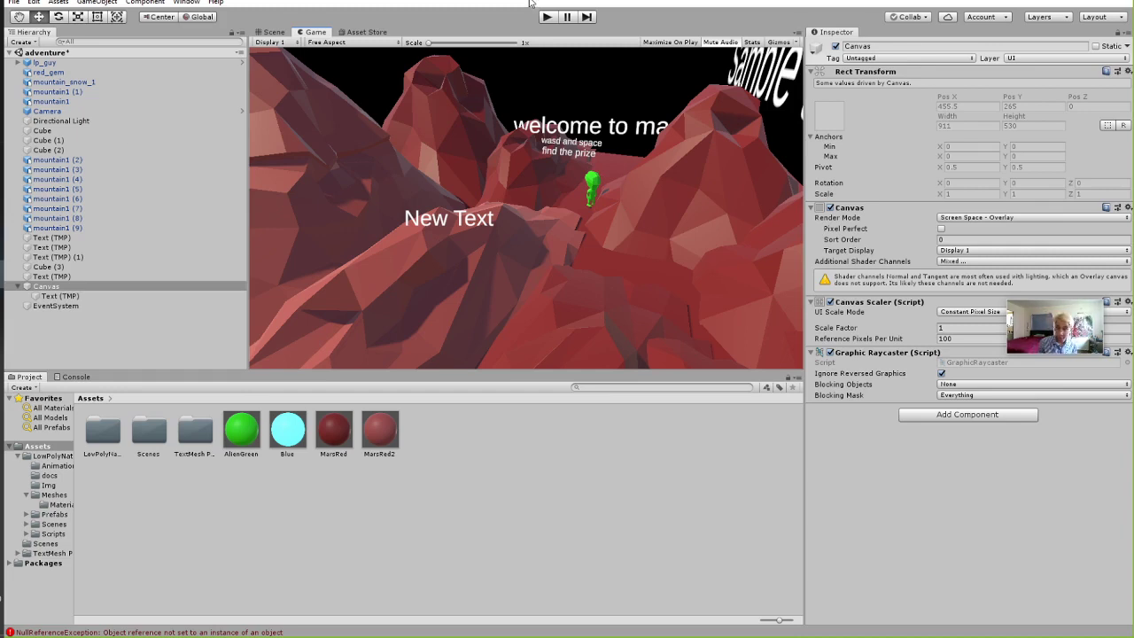
{"action": "key", "text": "ctrl+s"}
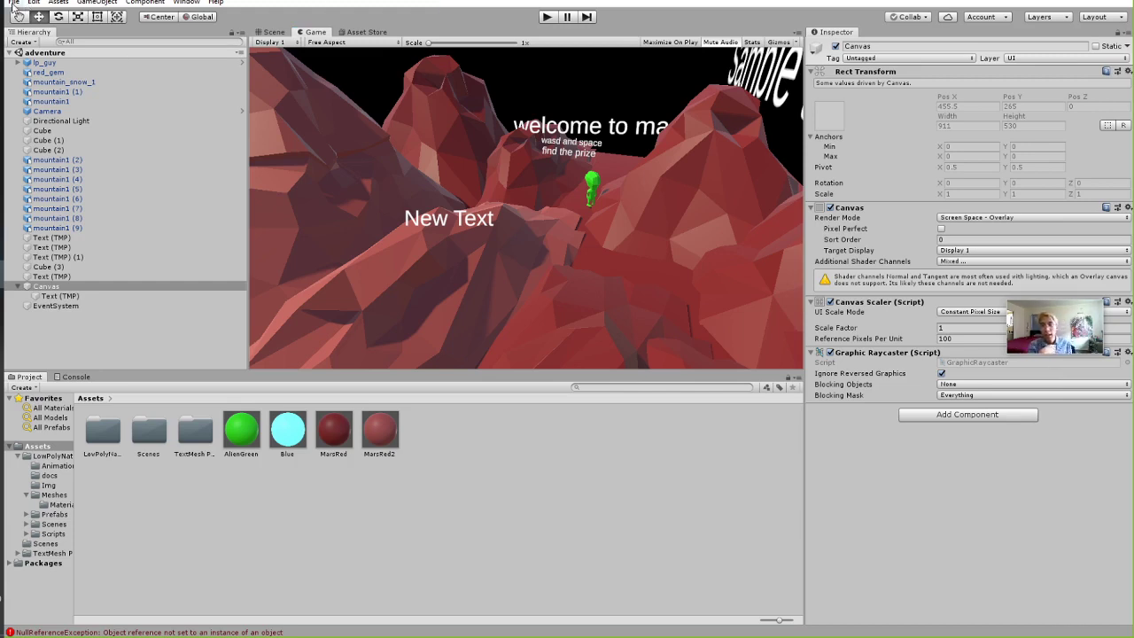
Start File > Build And Run and browse to the UnityTutorial folder.
{"action": "left_click", "coordinate": [14, 3]}
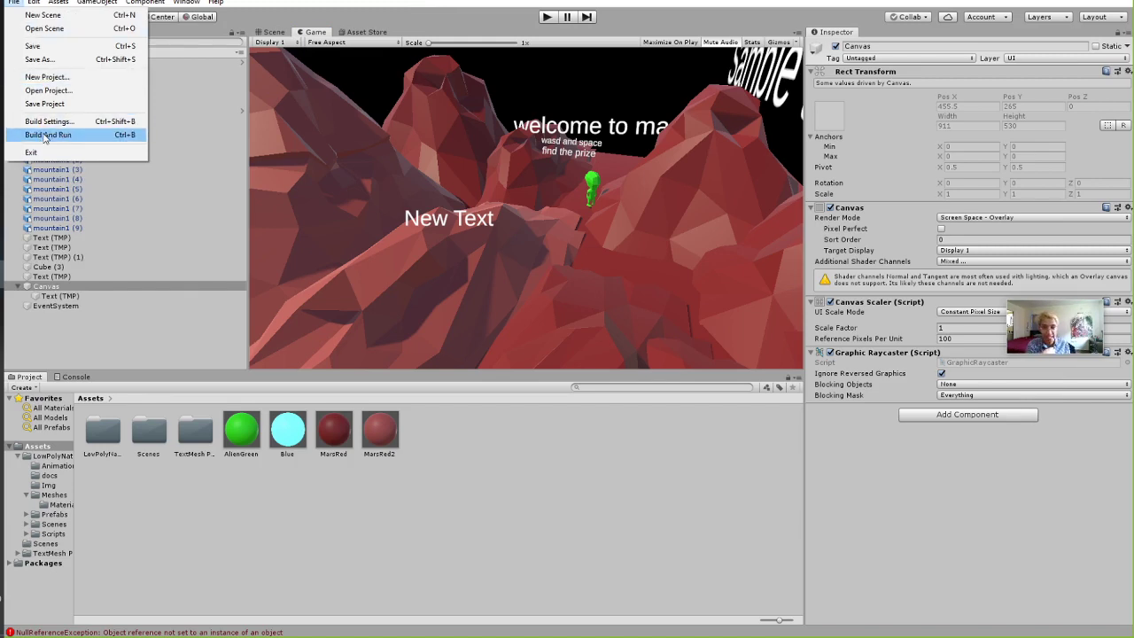
{"action": "left_click", "coordinate": [37, 134]}
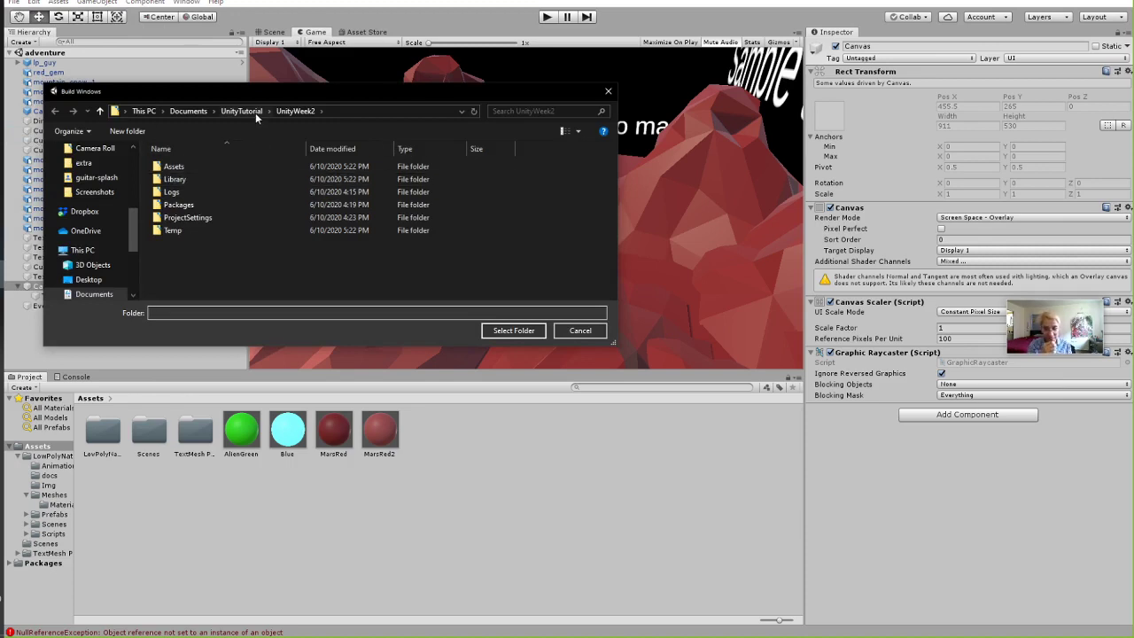
{"action": "left_click", "coordinate": [253, 112]}
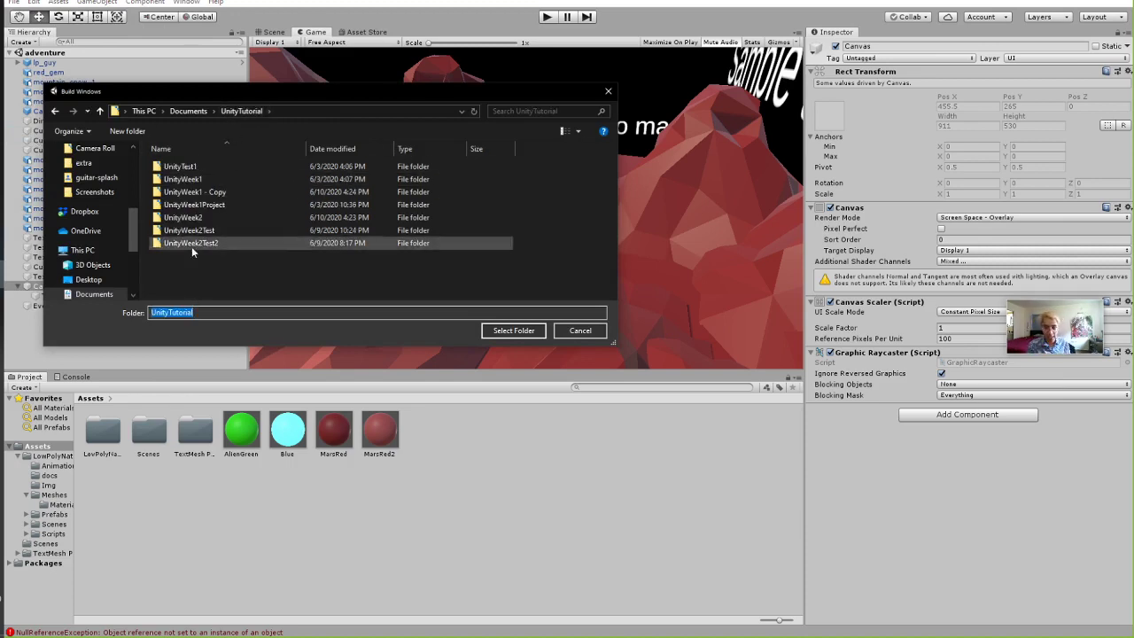
{"action": "left_click", "coordinate": [199, 219]}
{"action": "double_click", "coordinate": [198, 218]}
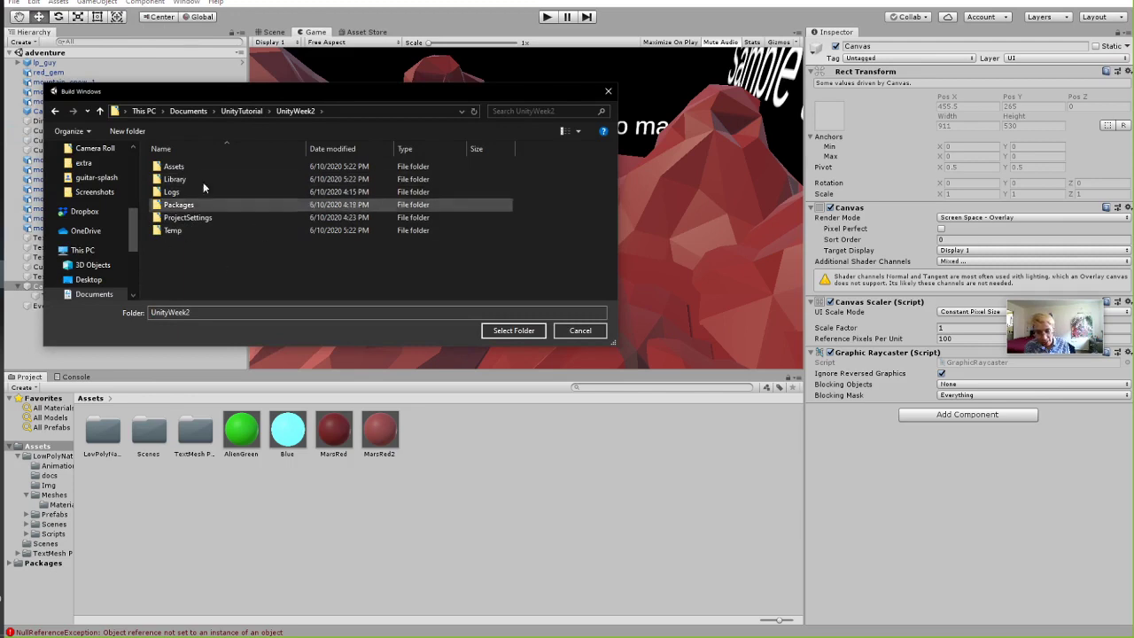
{"action": "left_click", "coordinate": [241, 111]}
Create a week2builds folder in UnityTutorial and select it as the build destination.
{"action": "right_click", "coordinate": [220, 285]}
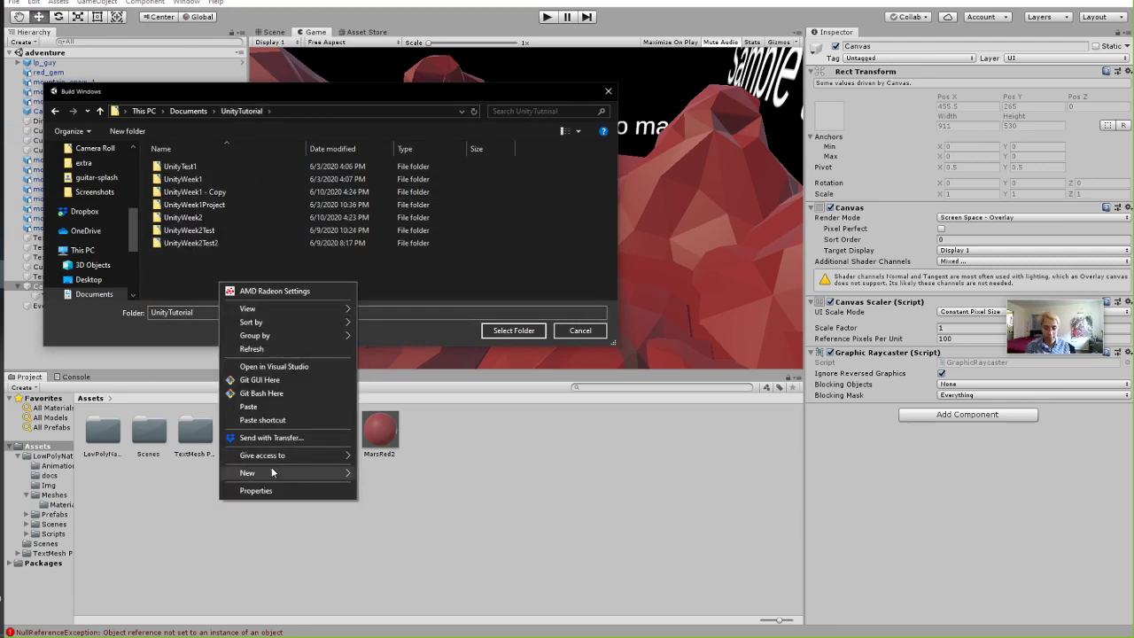
{"action": "mouse_move", "coordinate": [271, 473]}
{"action": "left_click", "coordinate": [406, 473]}
{"action": "type", "text": "w"}
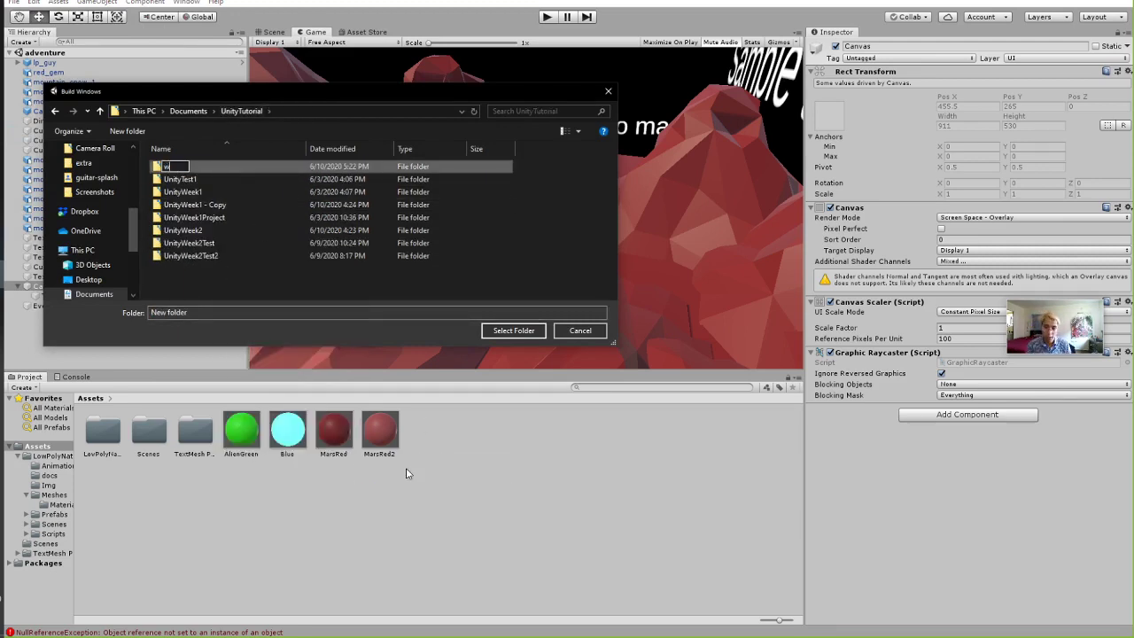
{"action": "type", "text": "eek2builds"}
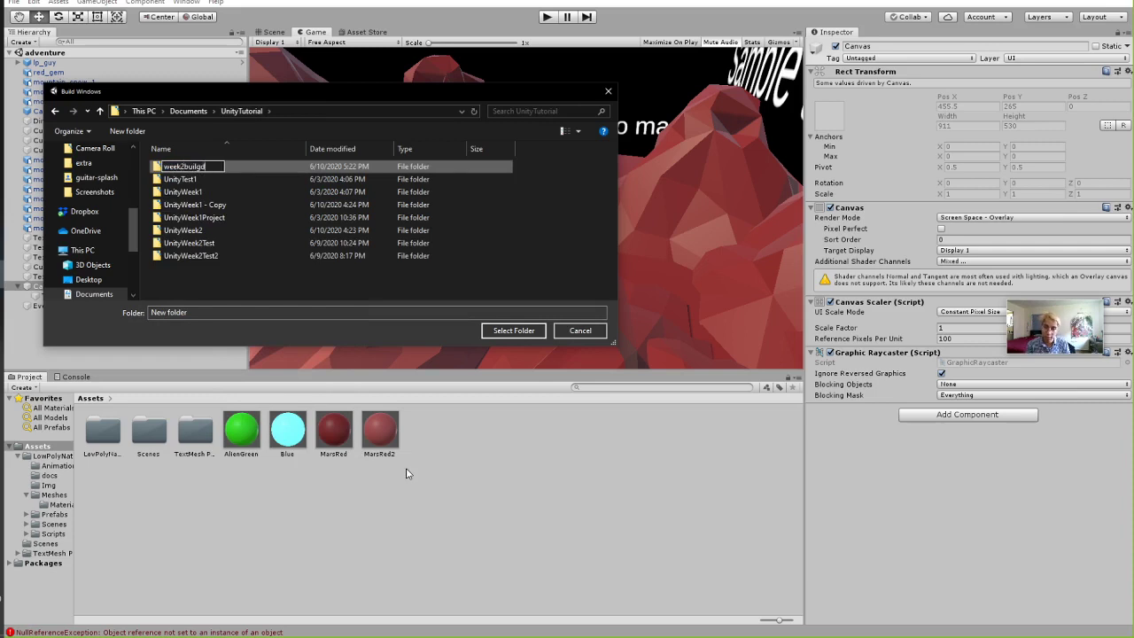
{"action": "key", "text": "Return"}
{"action": "left_click", "coordinate": [494, 330]}
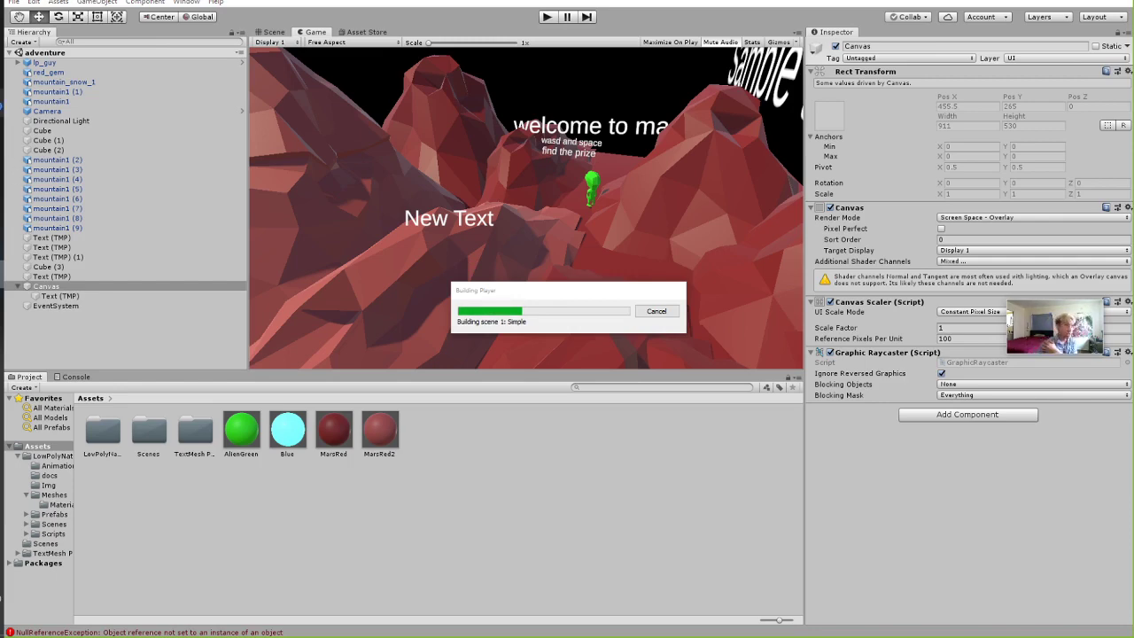
Bring Unity Hub's project list in front of the building editor and nudge it right.
{"action": "key", "text": "alt+Tab"}
{"action": "left_click_drag", "start_coordinate": [321, 55], "coordinate": [385, 49]}
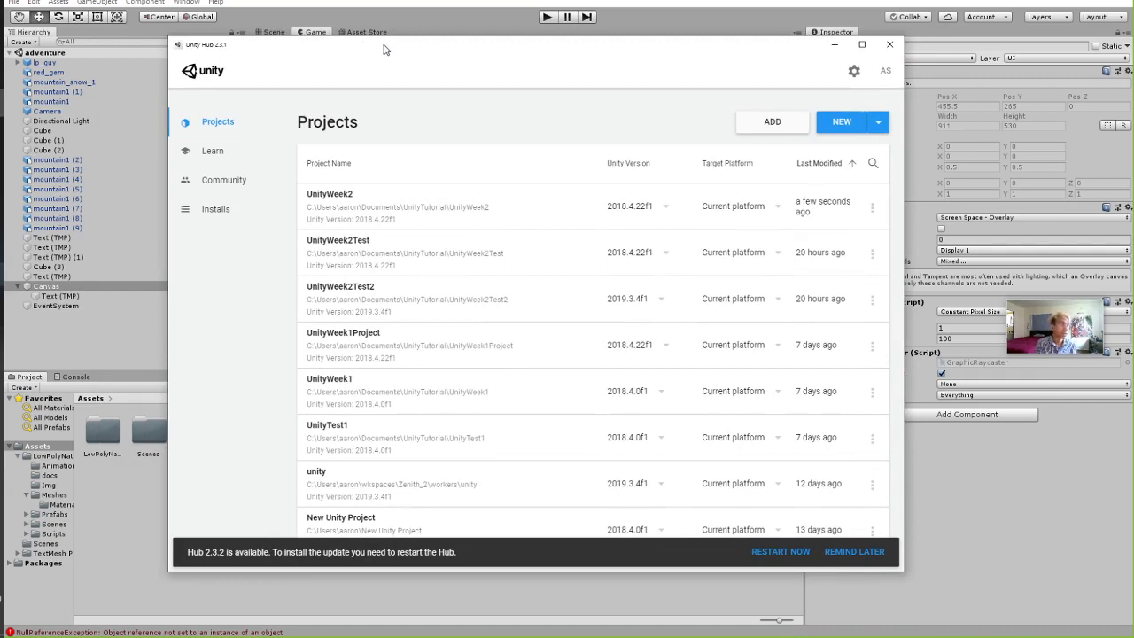
In Unity Hub Installs, open Add Modules for the Unity 2018.4.22f1 install.
{"action": "left_click_drag", "start_coordinate": [384, 50], "coordinate": [309, 288]}
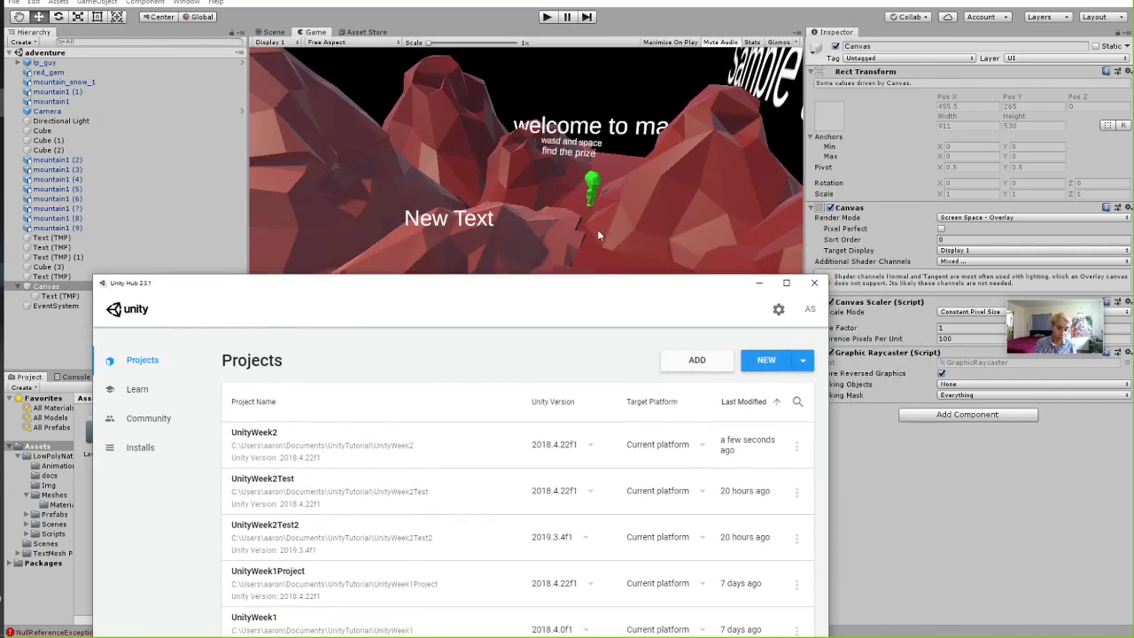
{"action": "left_click_drag", "start_coordinate": [443, 289], "coordinate": [499, 83]}
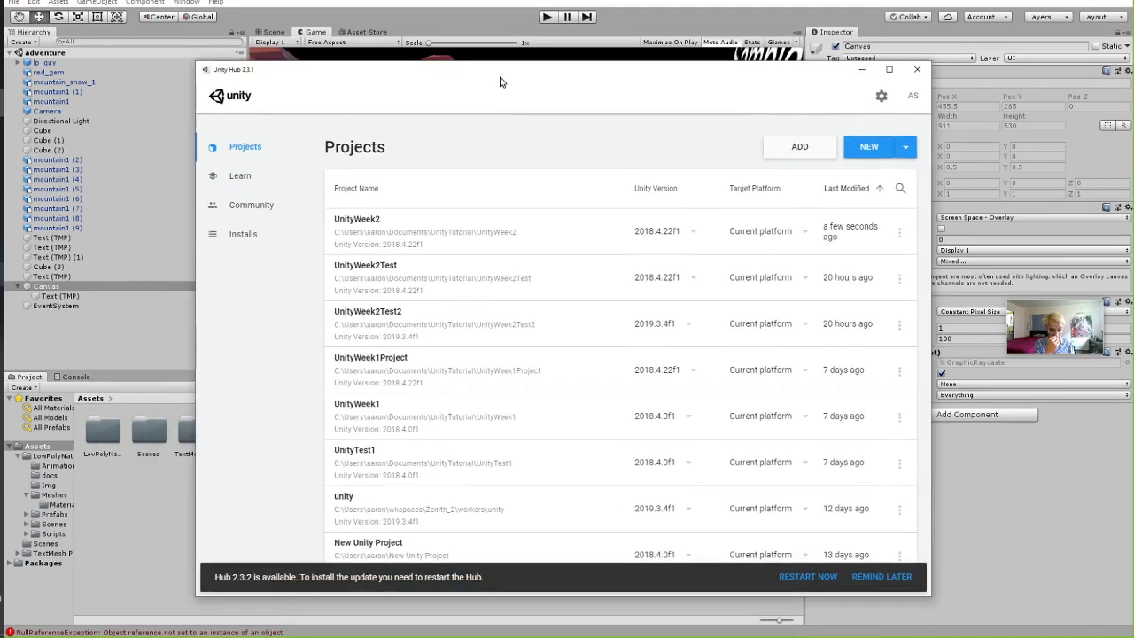
{"action": "left_click", "coordinate": [250, 236]}
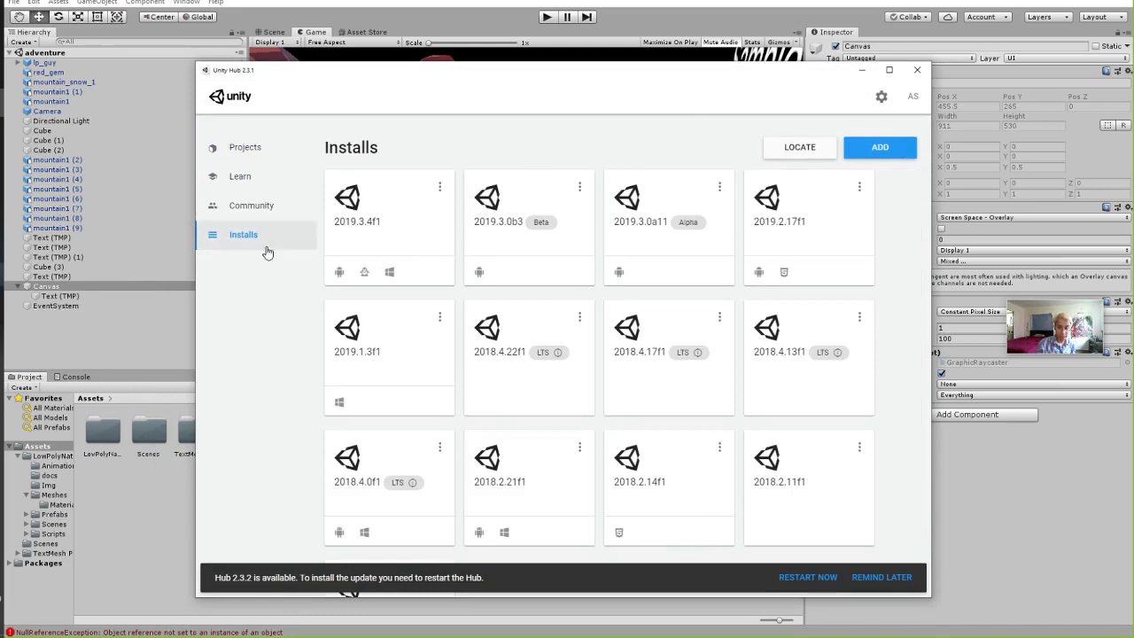
{"action": "scroll", "coordinate": [532, 336], "scroll_direction": "down", "scroll_amount": 2}
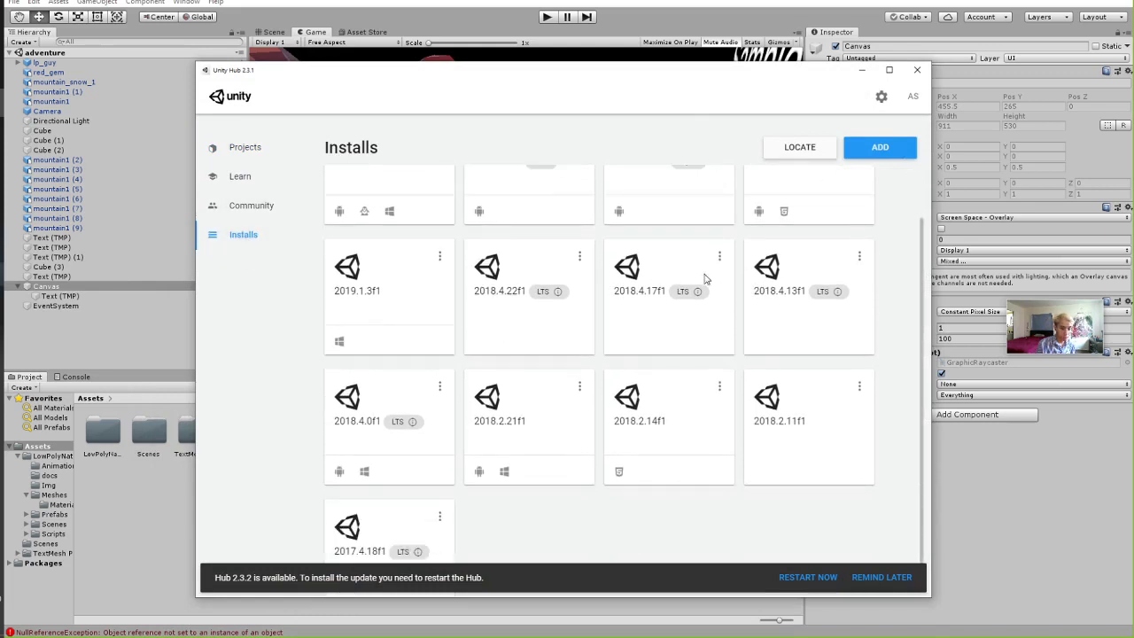
{"action": "left_click", "coordinate": [579, 256]}
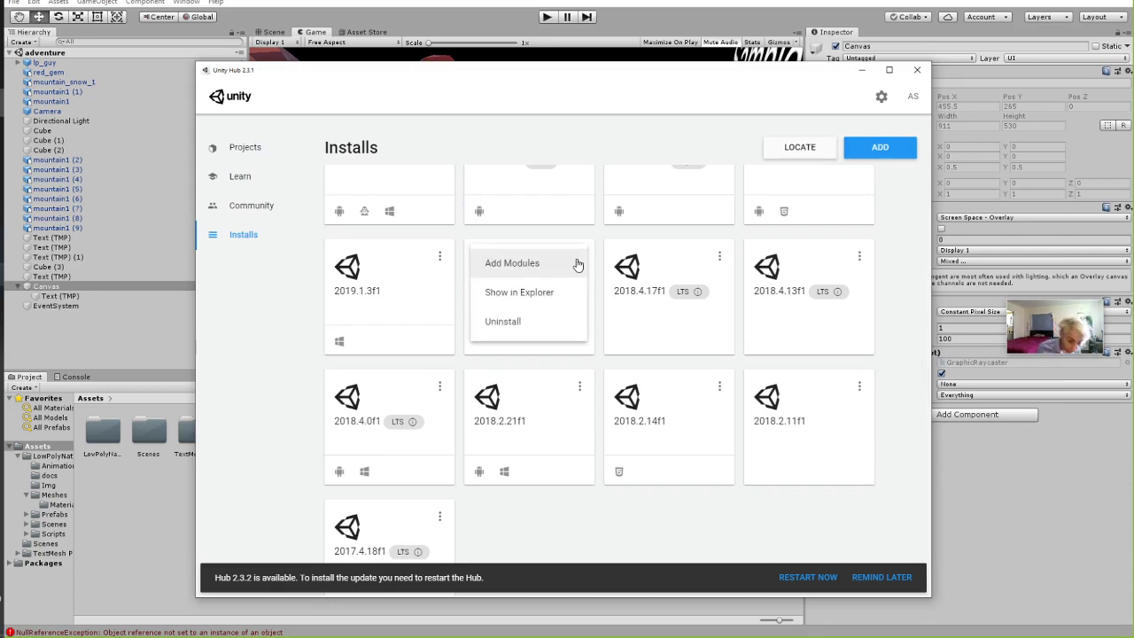
{"action": "left_click", "coordinate": [561, 264]}
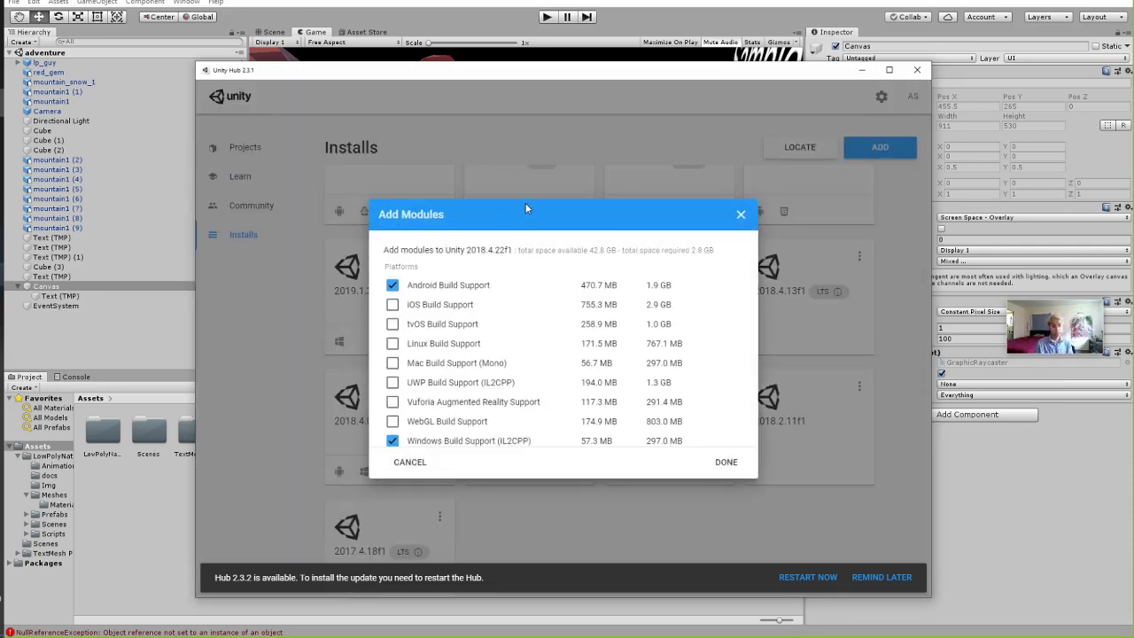
Look through the available modules list, then open a new tab in Firefox.
{"action": "scroll", "coordinate": [468, 322], "scroll_direction": "down", "scroll_amount": 2}
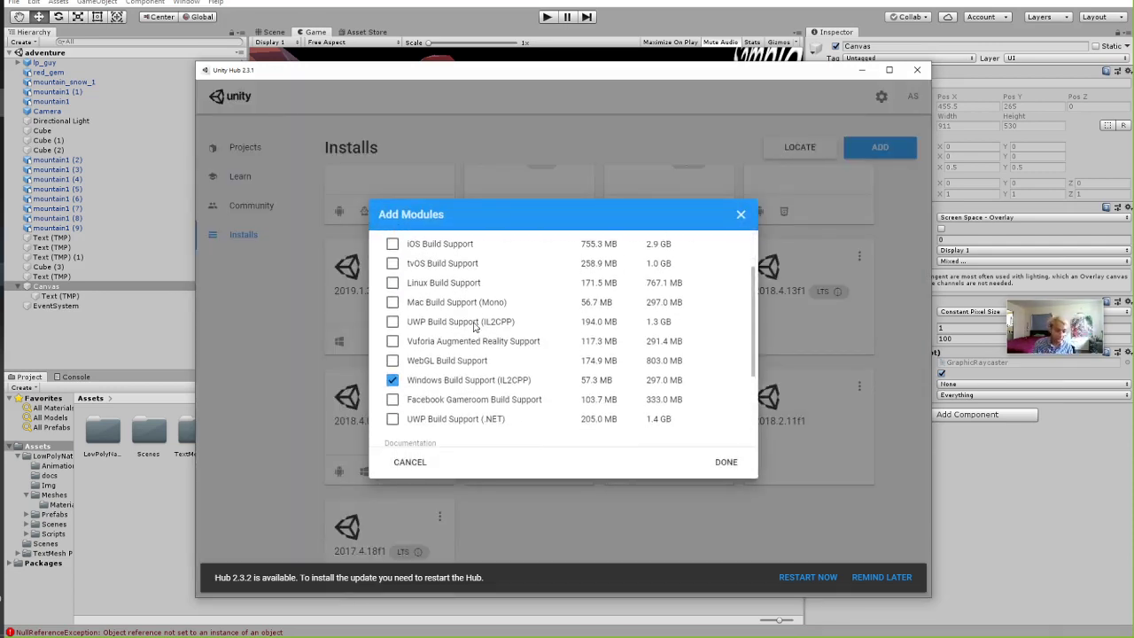
{"action": "scroll", "coordinate": [415, 268], "scroll_direction": "up", "scroll_amount": 2}
{"action": "scroll", "coordinate": [433, 328], "scroll_direction": "down", "scroll_amount": 2}
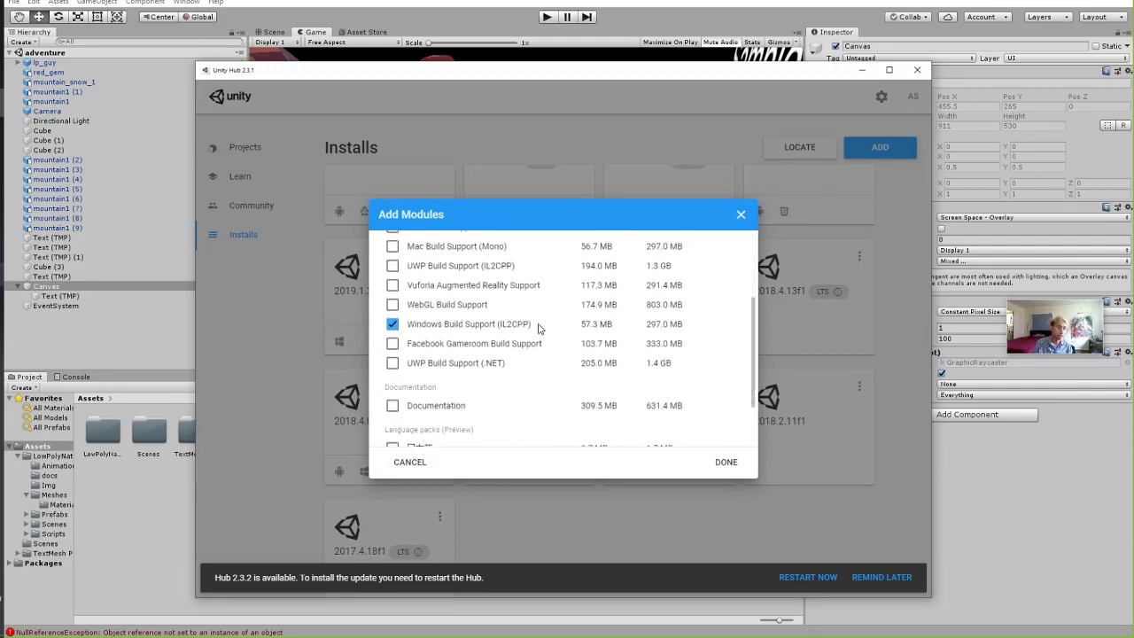
{"action": "scroll", "coordinate": [416, 319], "scroll_direction": "up", "scroll_amount": 2}
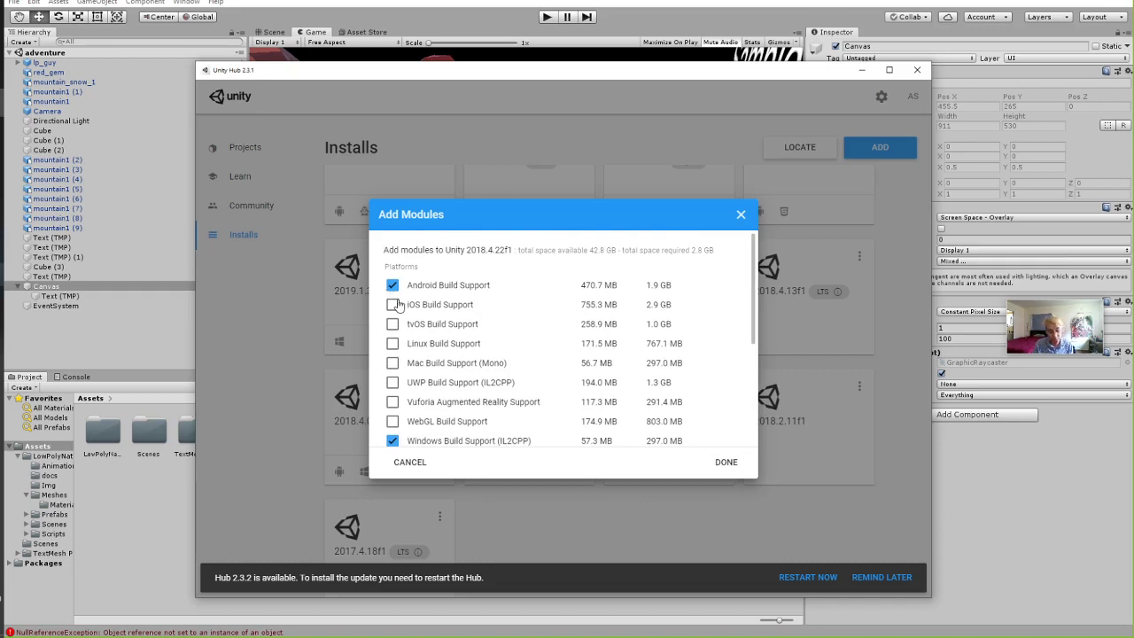
{"action": "scroll", "coordinate": [465, 341], "scroll_direction": "down", "scroll_amount": 2}
{"action": "scroll", "coordinate": [477, 356], "scroll_direction": "up", "scroll_amount": 1}
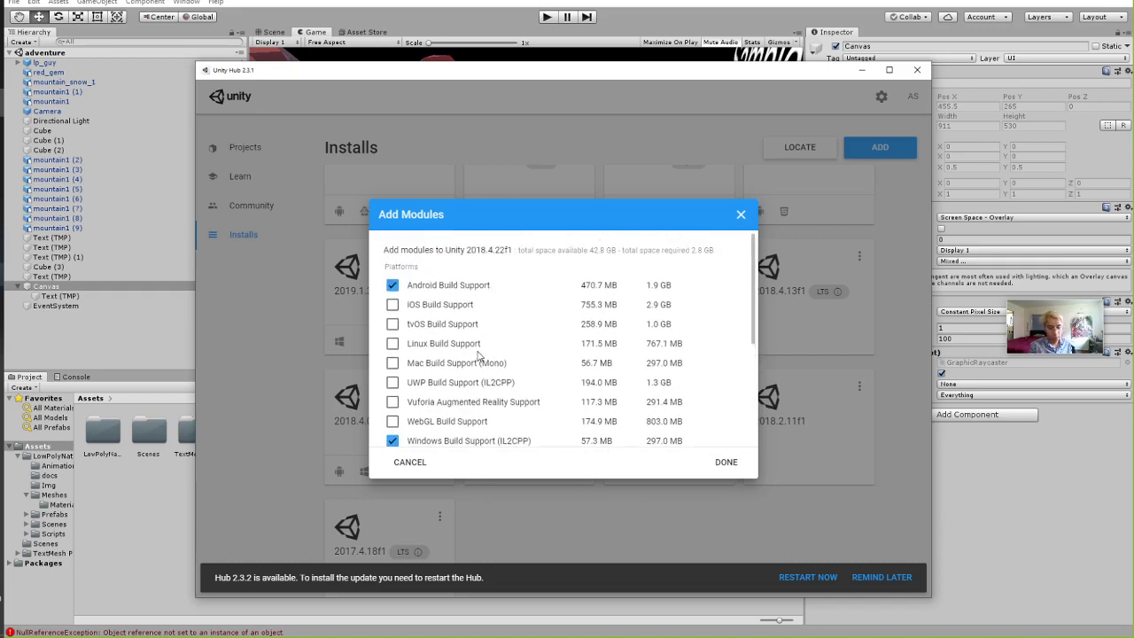
{"action": "scroll", "coordinate": [478, 359], "scroll_direction": "down", "scroll_amount": 2}
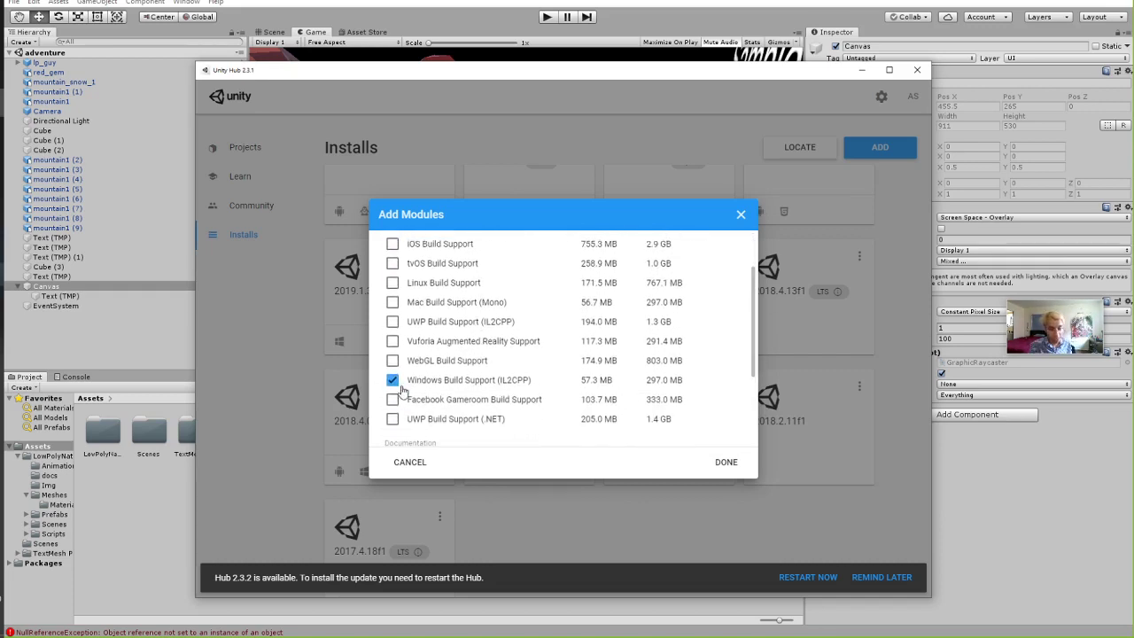
{"action": "scroll", "coordinate": [574, 409], "scroll_direction": "up", "scroll_amount": 2}
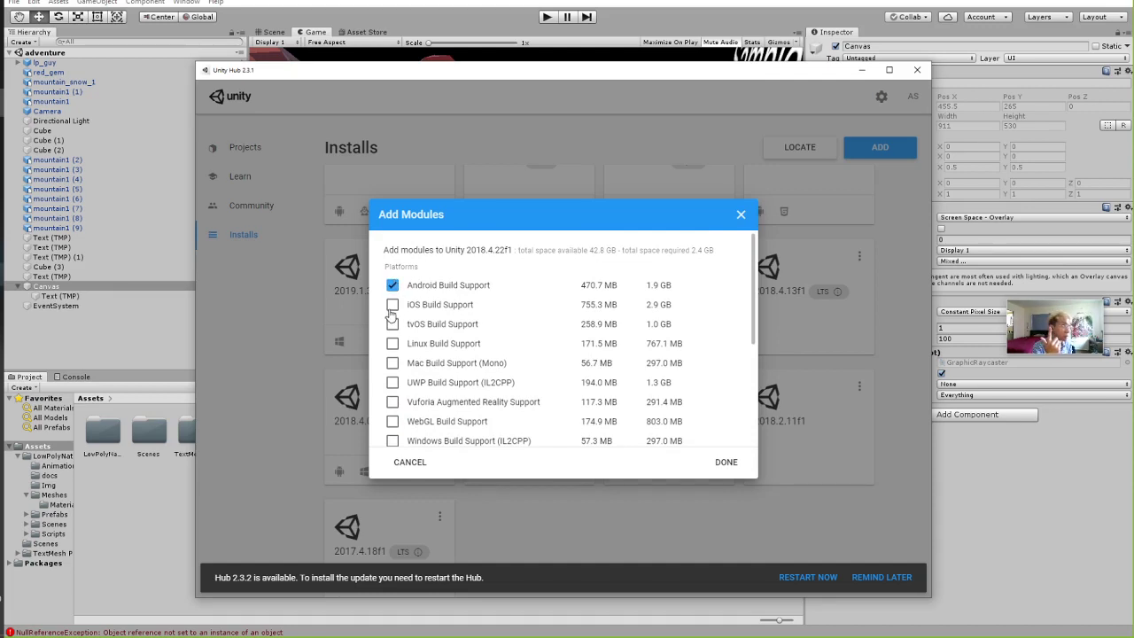
{"action": "scroll", "coordinate": [392, 314], "scroll_direction": "down", "scroll_amount": 2}
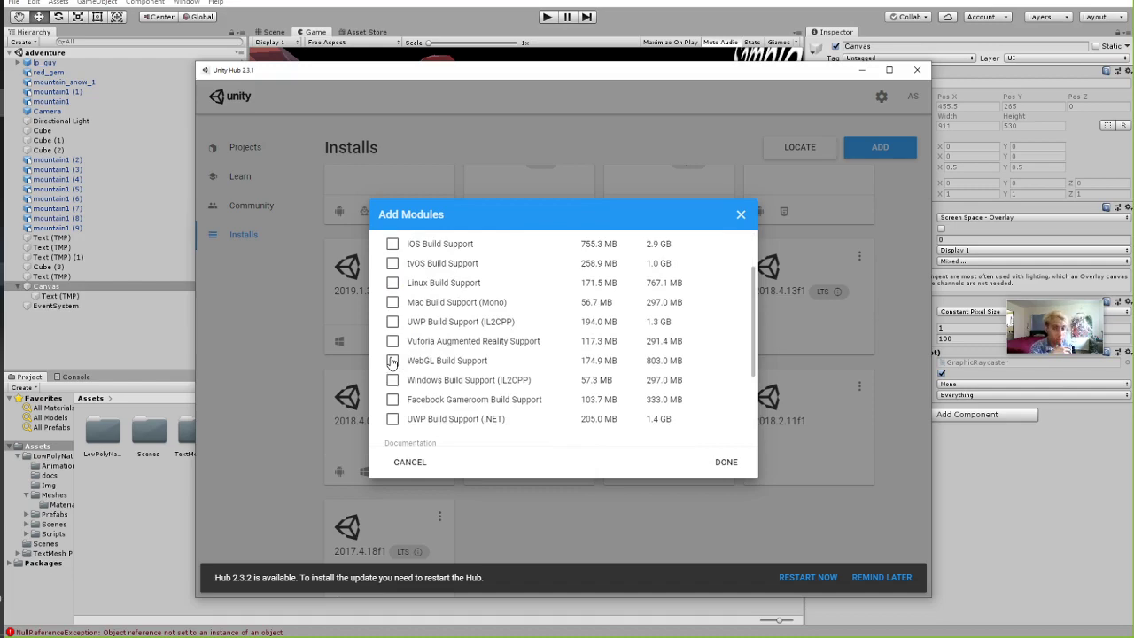
{"action": "key", "text": "alt+Tab"}
{"action": "key", "text": "ctrl+t"}
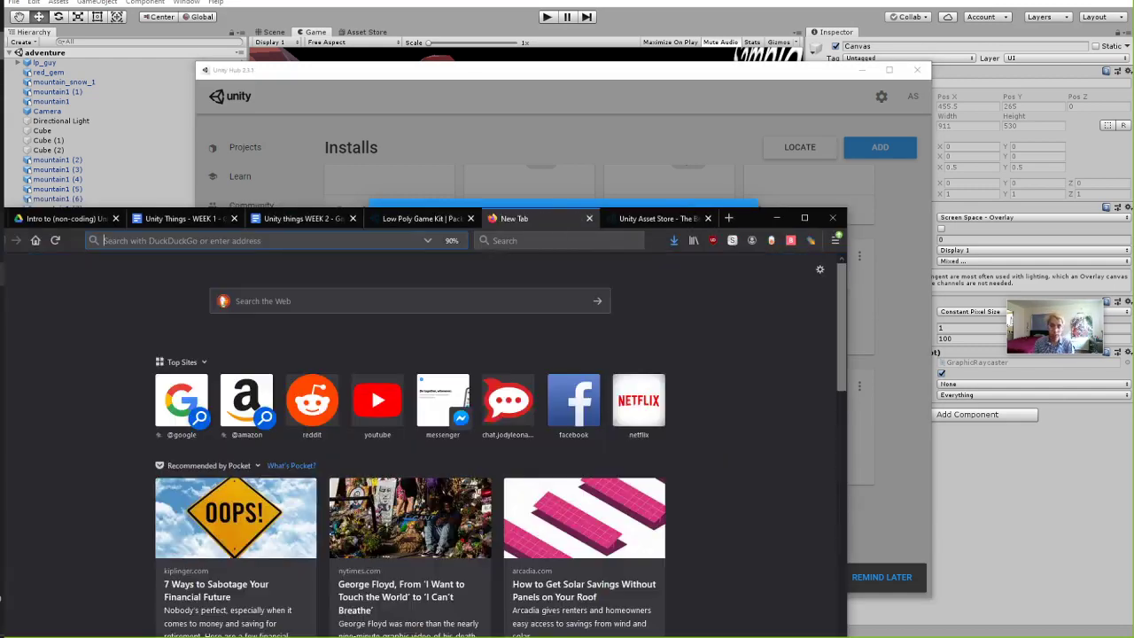
Type 'unity webgl ex', then open the YouTube link under Other in the WEEK 2 notes.
{"action": "type", "text": "unity"}
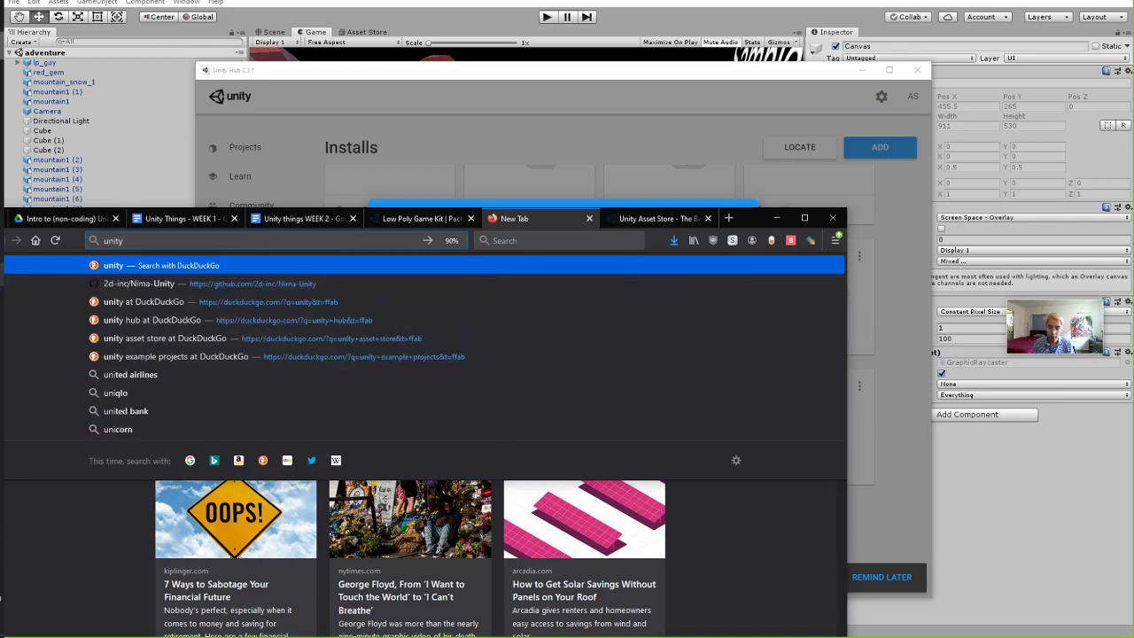
{"action": "type", "text": " webgl ex"}
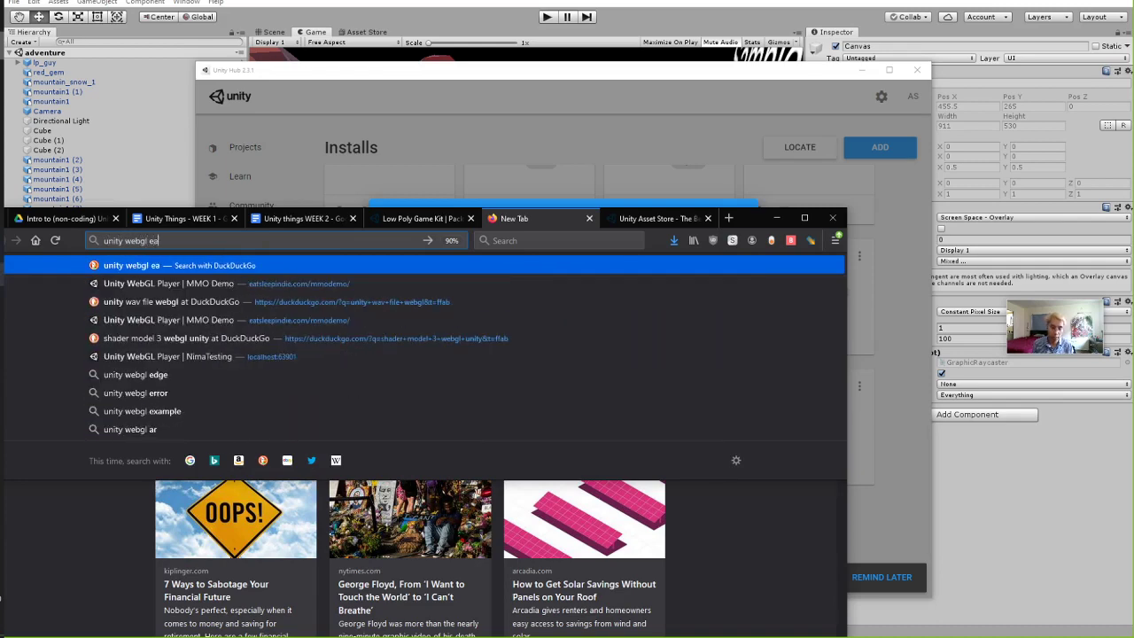
{"action": "key", "text": "ctrl+shift+Tab"}
{"action": "key", "text": "ctrl+shift+Tab"}
{"action": "double_click", "coordinate": [755, 221]}
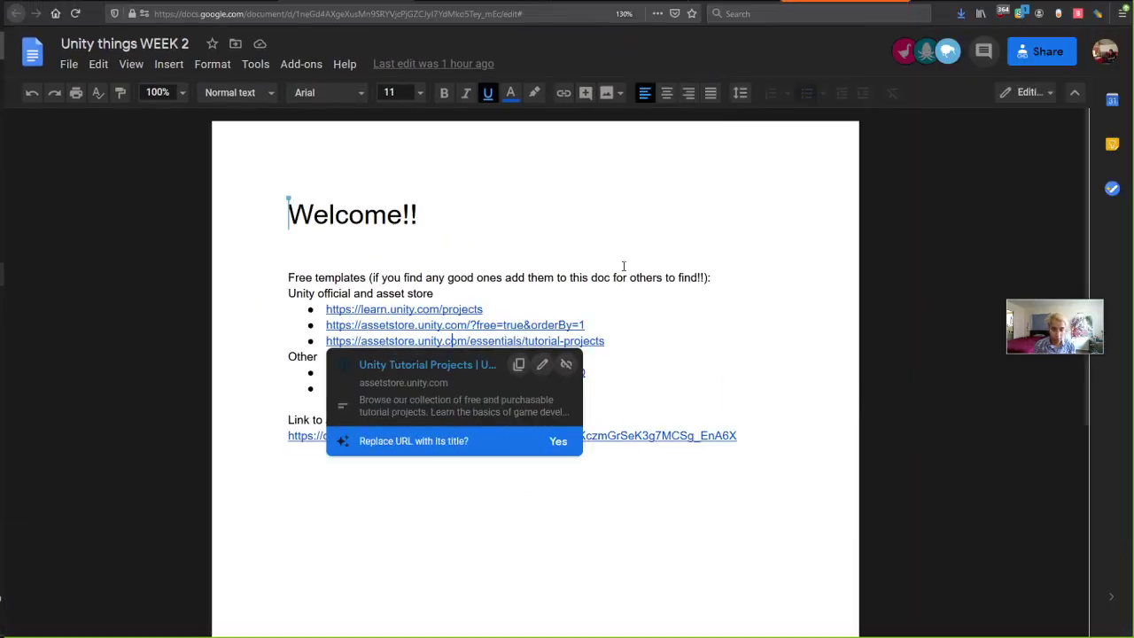
{"action": "left_click", "coordinate": [683, 354]}
{"action": "left_click", "coordinate": [429, 373]}
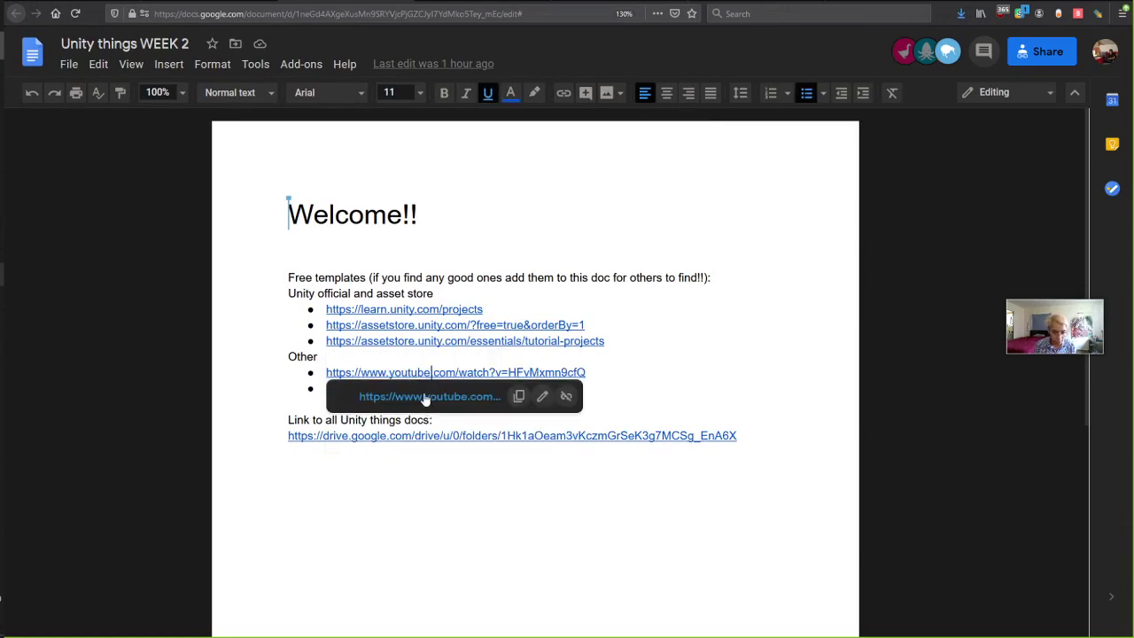
{"action": "left_click", "coordinate": [426, 395]}
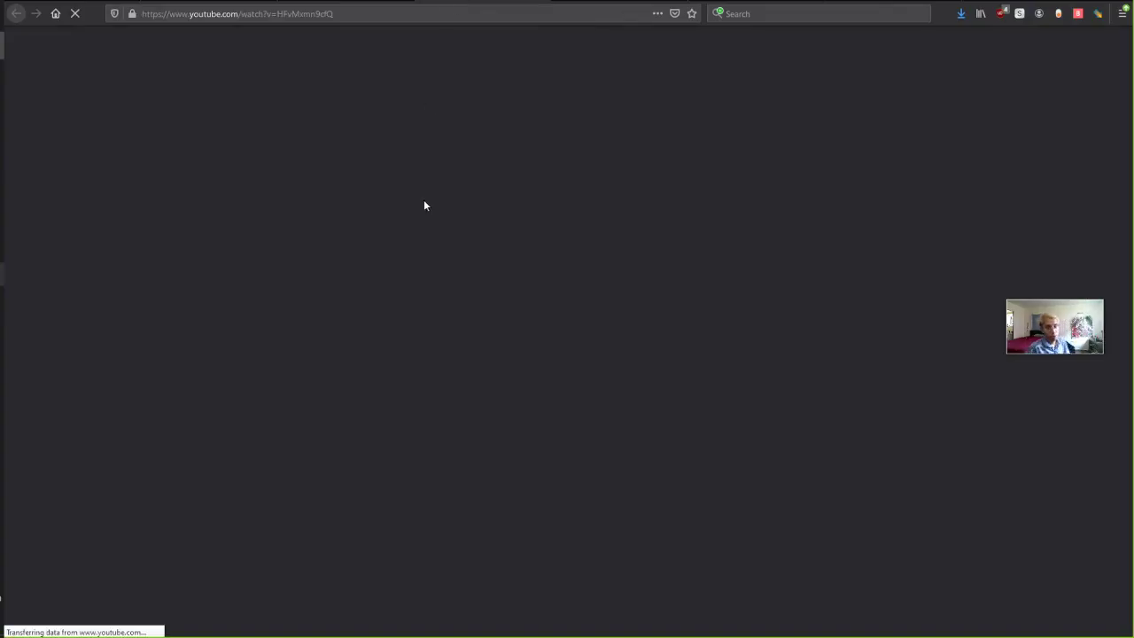
Play the FPS controller tutorial muted, skipping ahead through 7:24, 10:47, 14:07, 16:37 to 20:56.
{"action": "scroll", "coordinate": [335, 407], "scroll_direction": "down", "scroll_amount": 1}
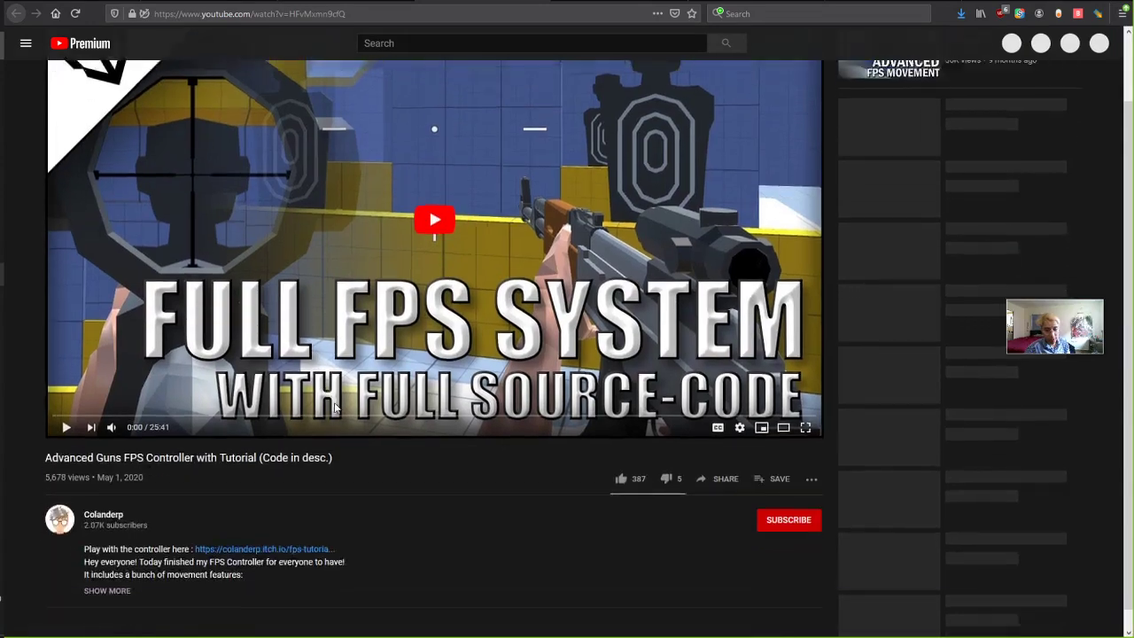
{"action": "scroll", "coordinate": [282, 335], "scroll_direction": "down", "scroll_amount": 2}
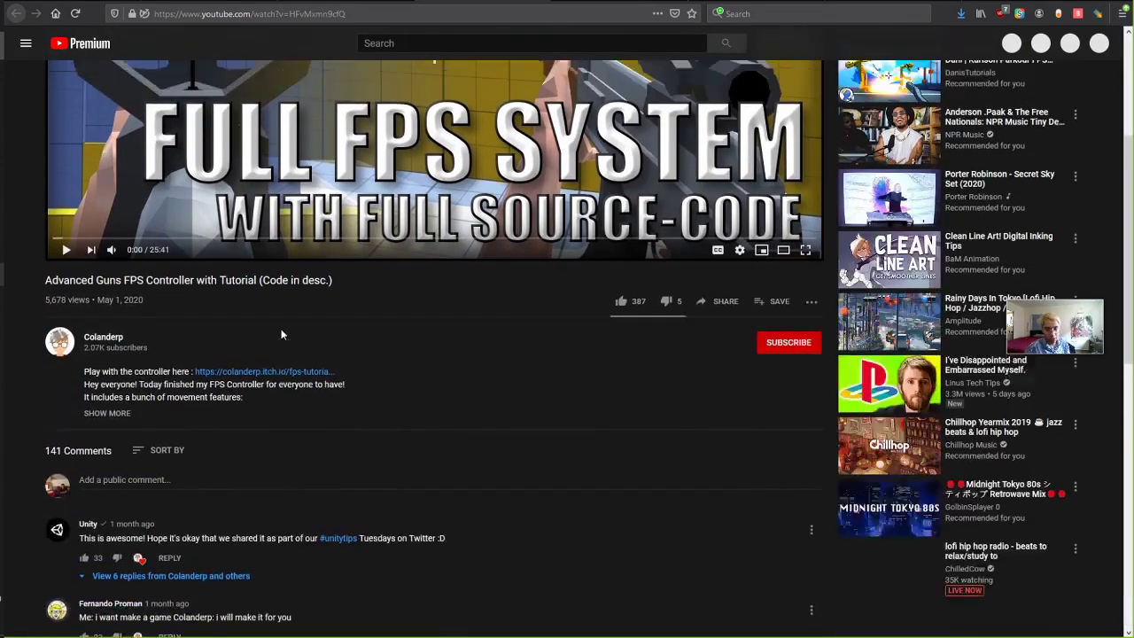
{"action": "scroll", "coordinate": [282, 335], "scroll_direction": "up", "scroll_amount": 3}
{"action": "left_click", "coordinate": [464, 183]}
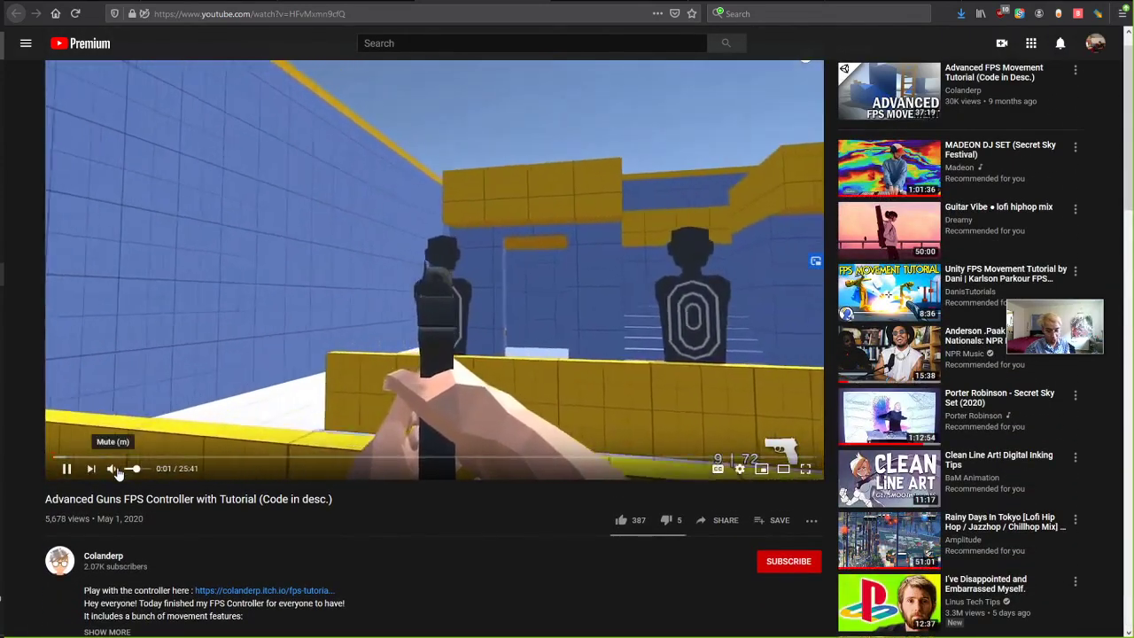
{"action": "left_click", "coordinate": [113, 468]}
{"action": "left_click", "coordinate": [269, 457]}
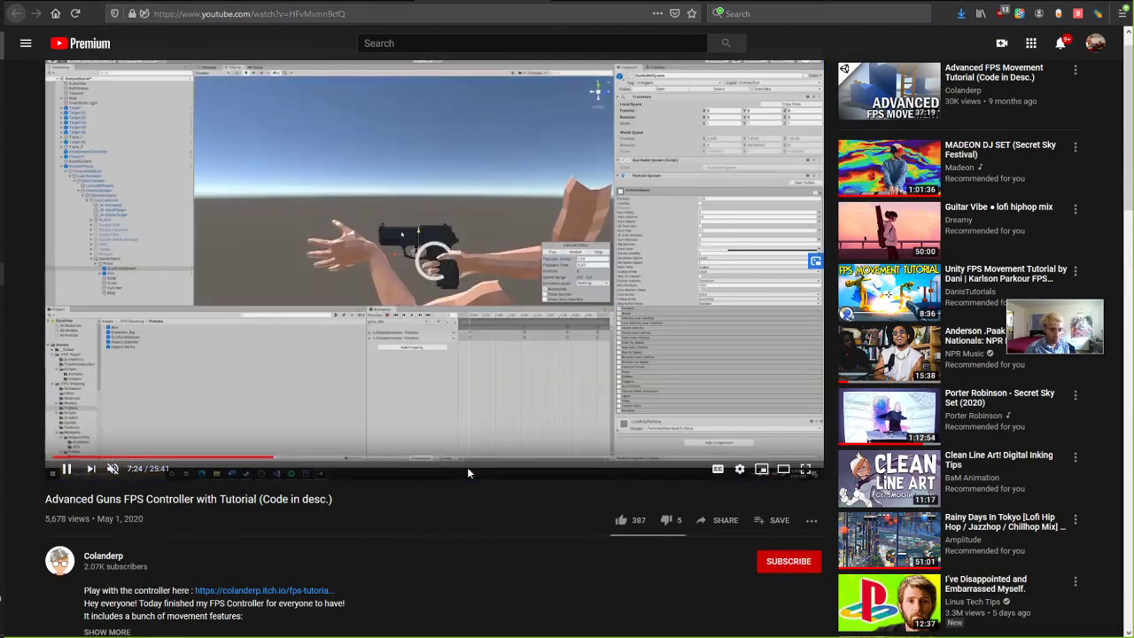
{"action": "left_click", "coordinate": [373, 458]}
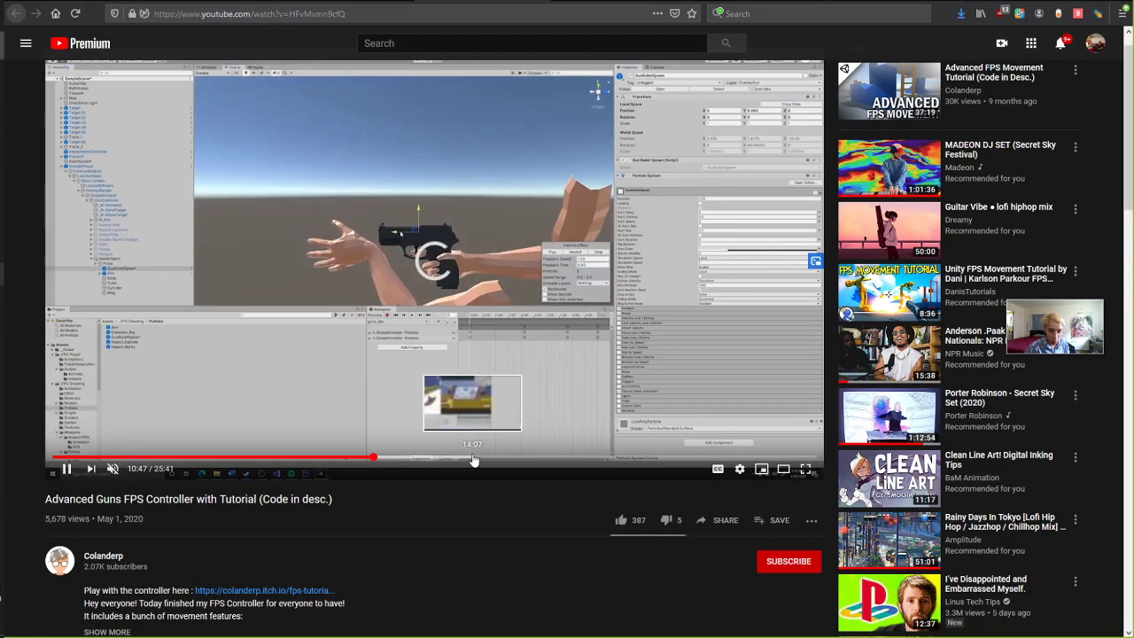
{"action": "left_click", "coordinate": [474, 457]}
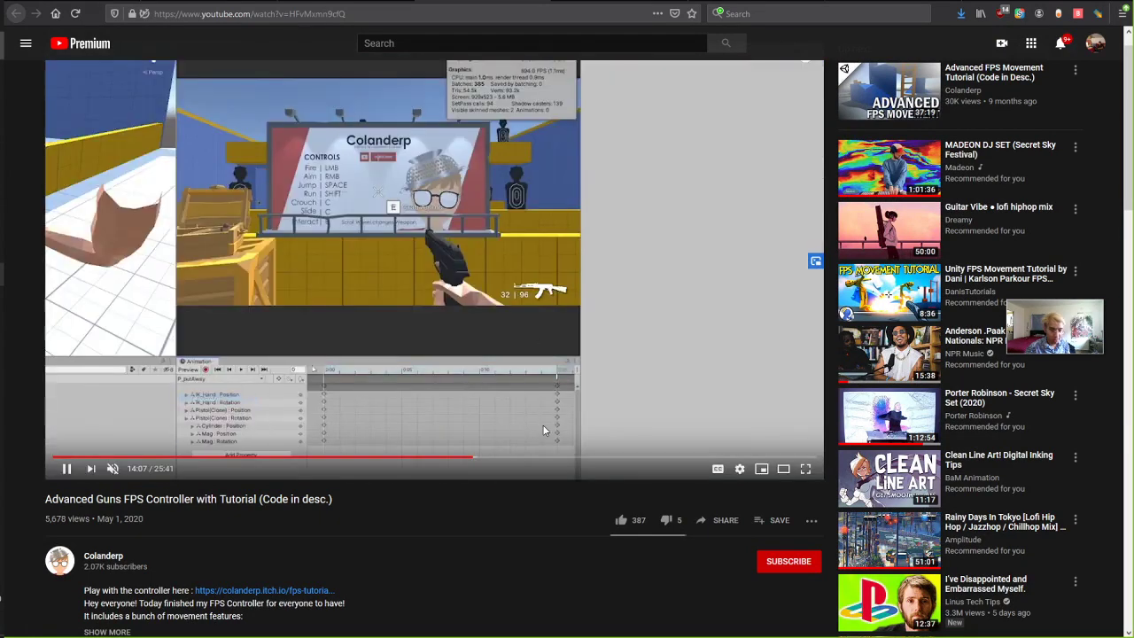
{"action": "left_click", "coordinate": [548, 458]}
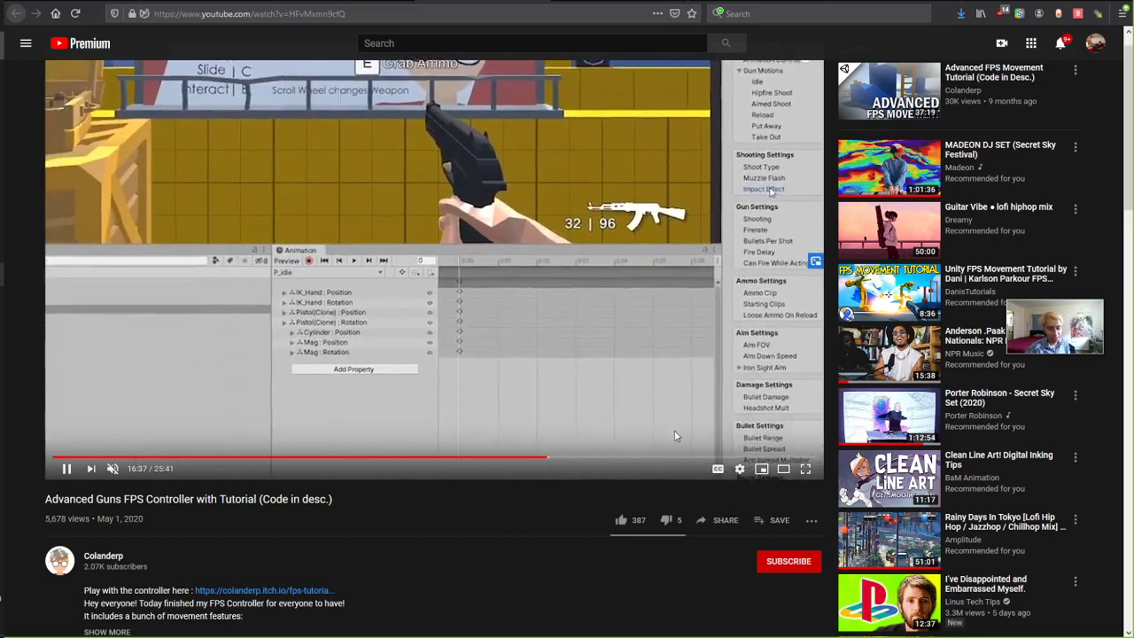
{"action": "left_click", "coordinate": [674, 457]}
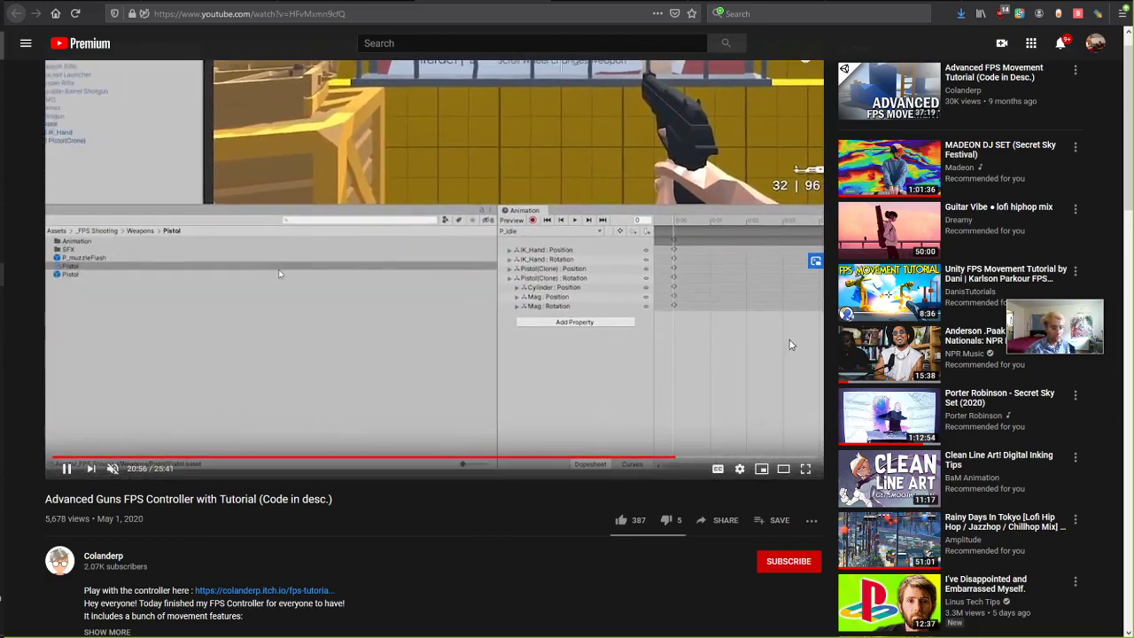
Pause the video and follow the itch.io showcase link in the description.
{"action": "left_click", "coordinate": [573, 364]}
{"action": "scroll", "coordinate": [573, 364], "scroll_direction": "down", "scroll_amount": 6}
{"action": "scroll", "coordinate": [572, 364], "scroll_direction": "up", "scroll_amount": 1}
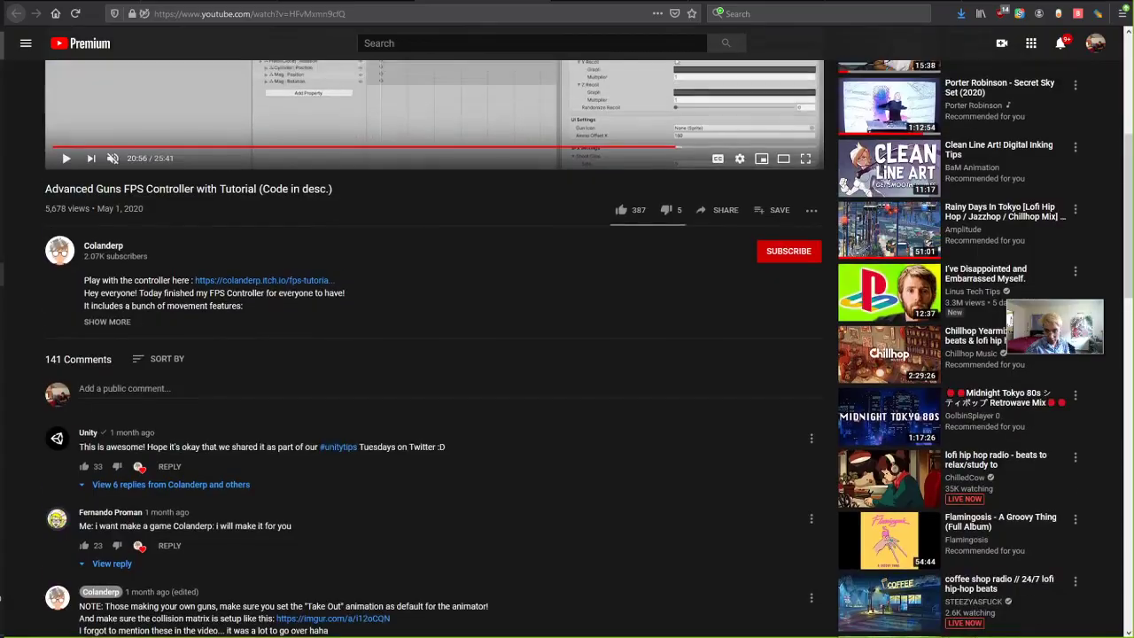
{"action": "left_click", "coordinate": [269, 281]}
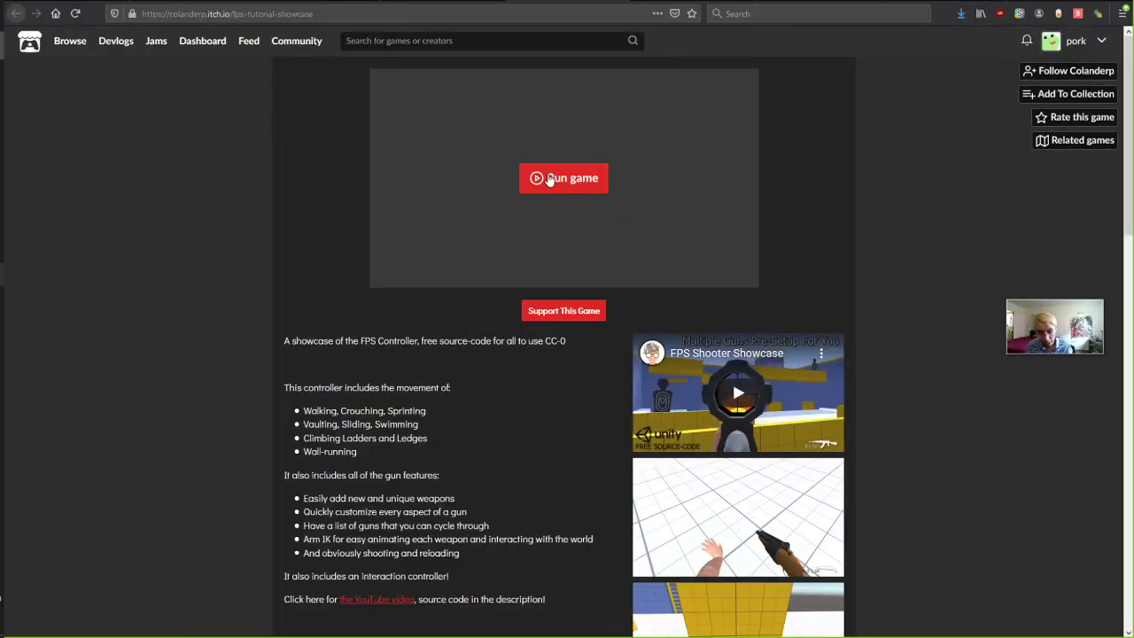
Run the FPS Shooter WebGL demo, click into the game and fire a shot.
{"action": "left_click", "coordinate": [547, 177]}
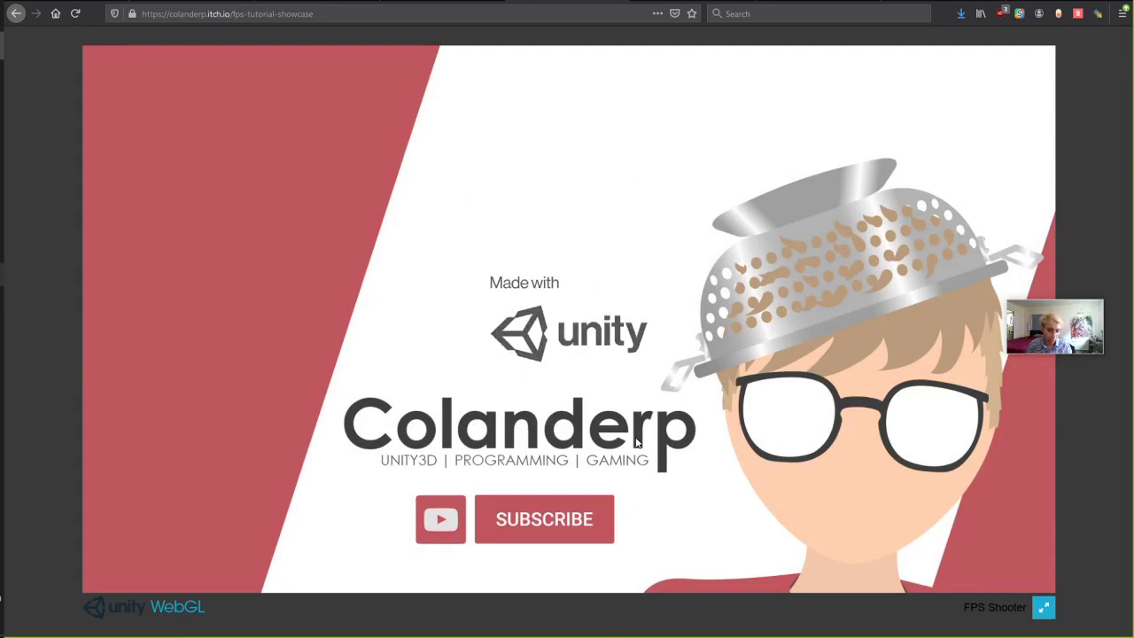
{"action": "left_click", "coordinate": [278, 247]}
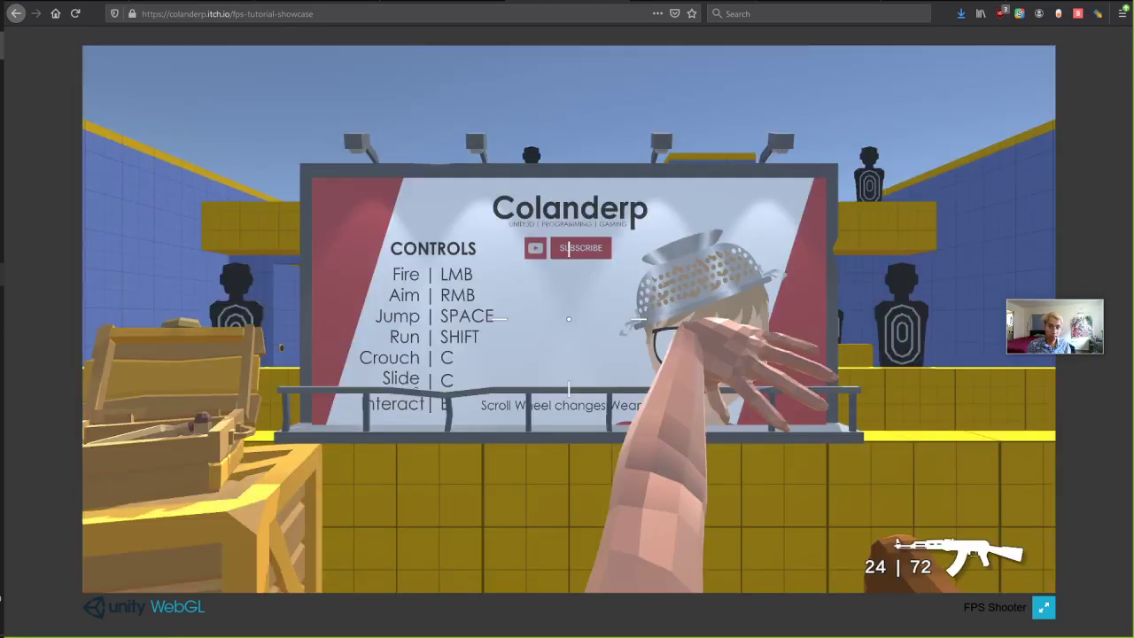
{"action": "left_click", "coordinate": [277, 248]}
Sprint, jump the yellow wall, climb the blue stairs and roam the arena near the pool.
{"action": "key", "text": "shift+w"}
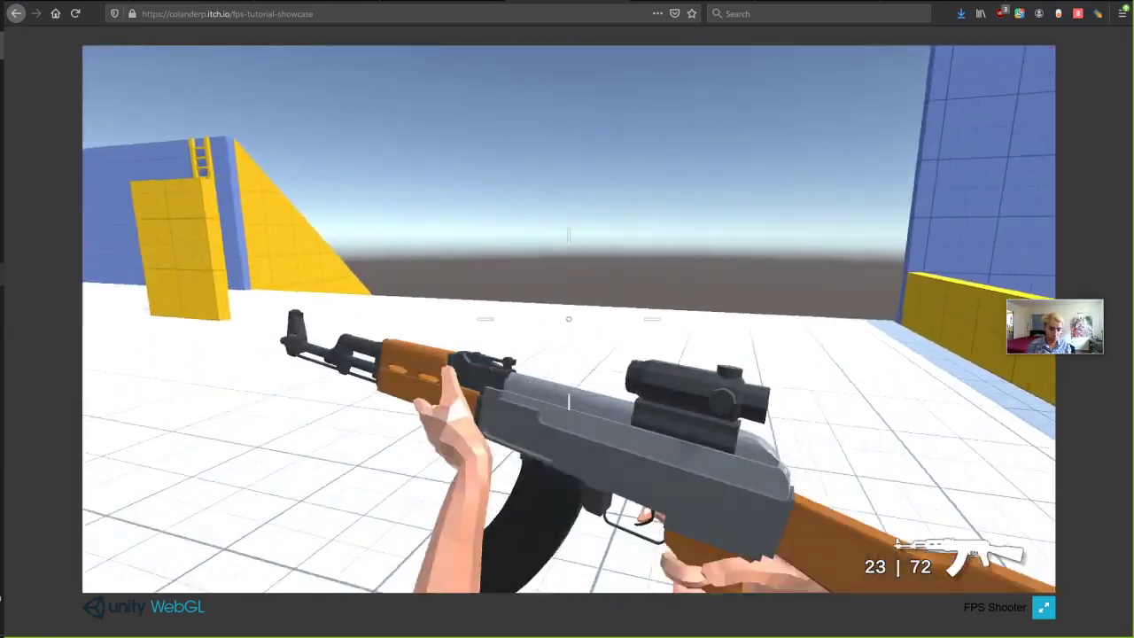
{"action": "key", "text": "space"}
{"action": "key", "text": "w"}
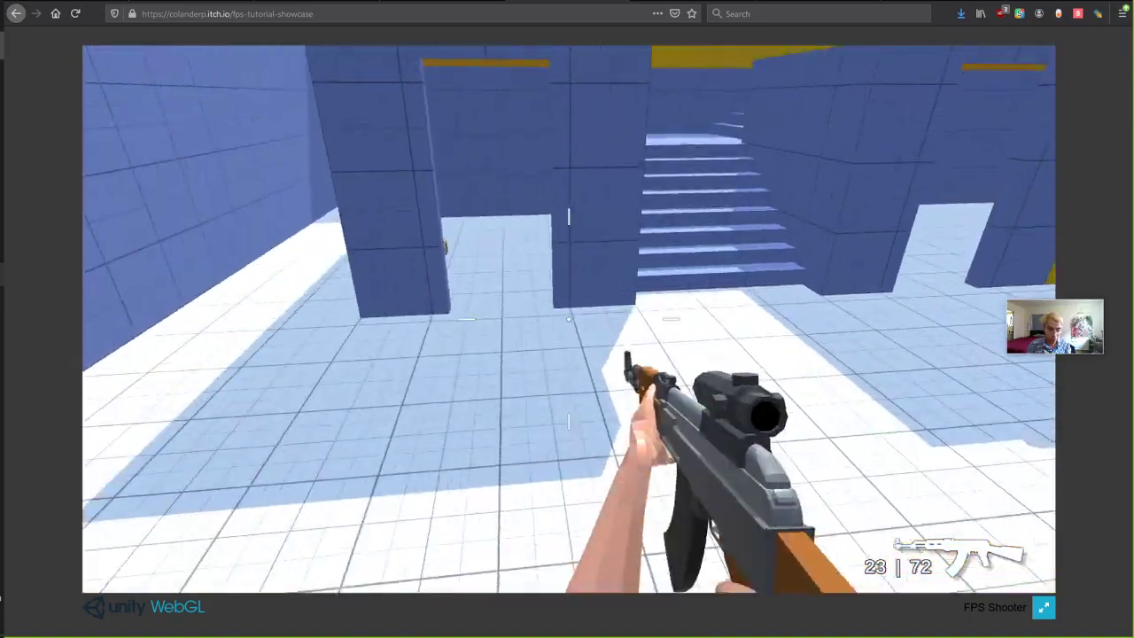
{"action": "key", "text": "w"}
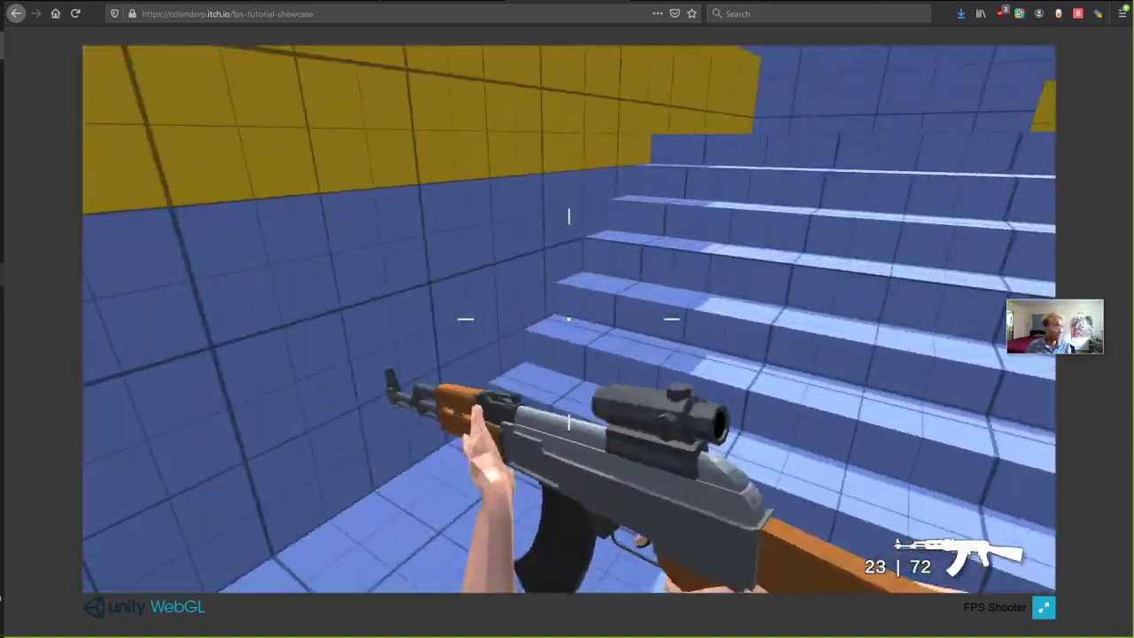
{"action": "key", "text": "w"}
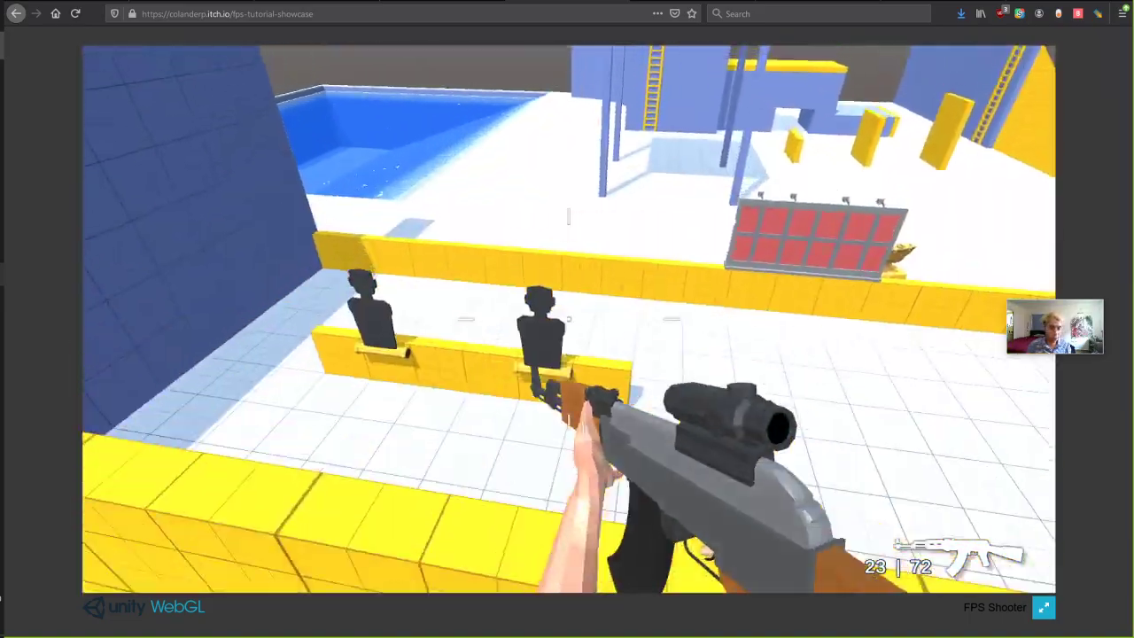
{"action": "key", "text": "w"}
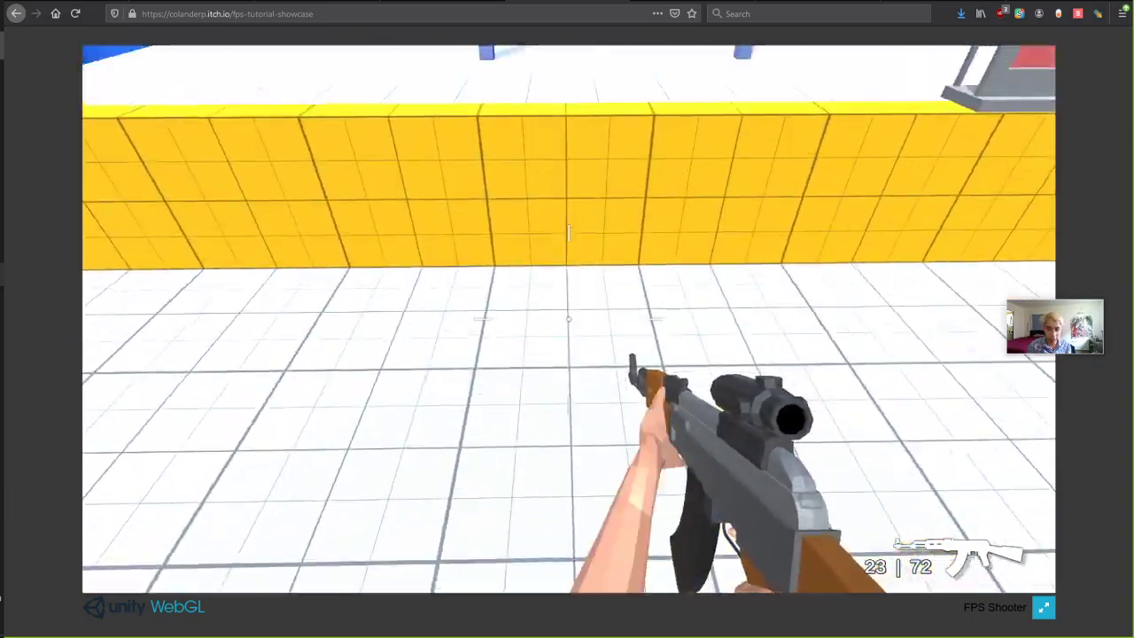
{"action": "key", "text": "space"}
{"action": "key", "text": "w"}
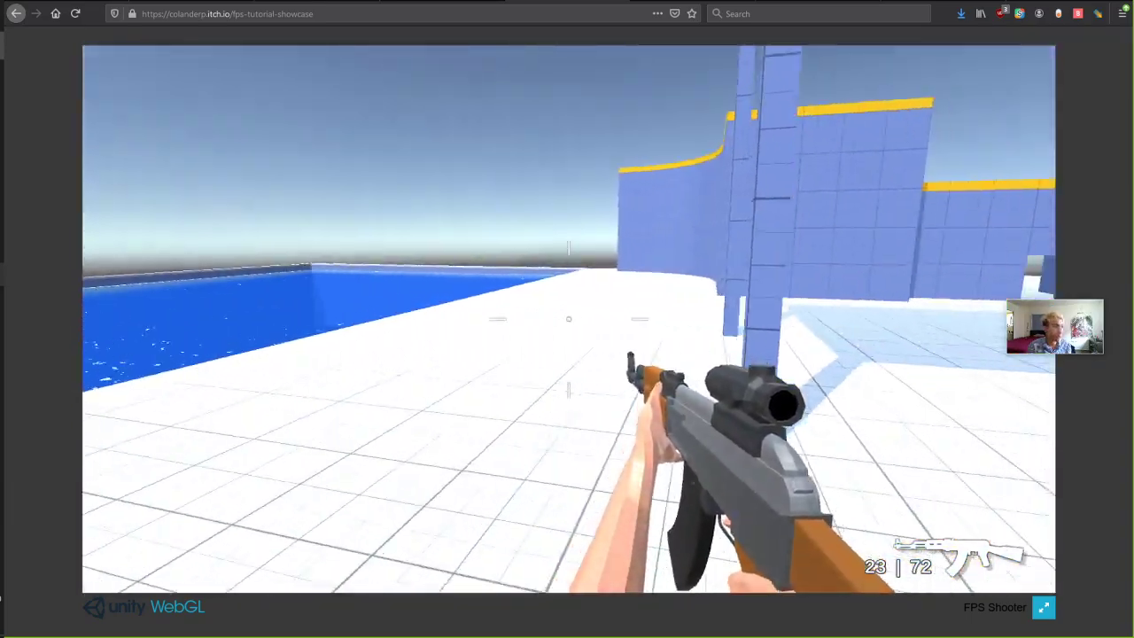
{"action": "key", "text": "w"}
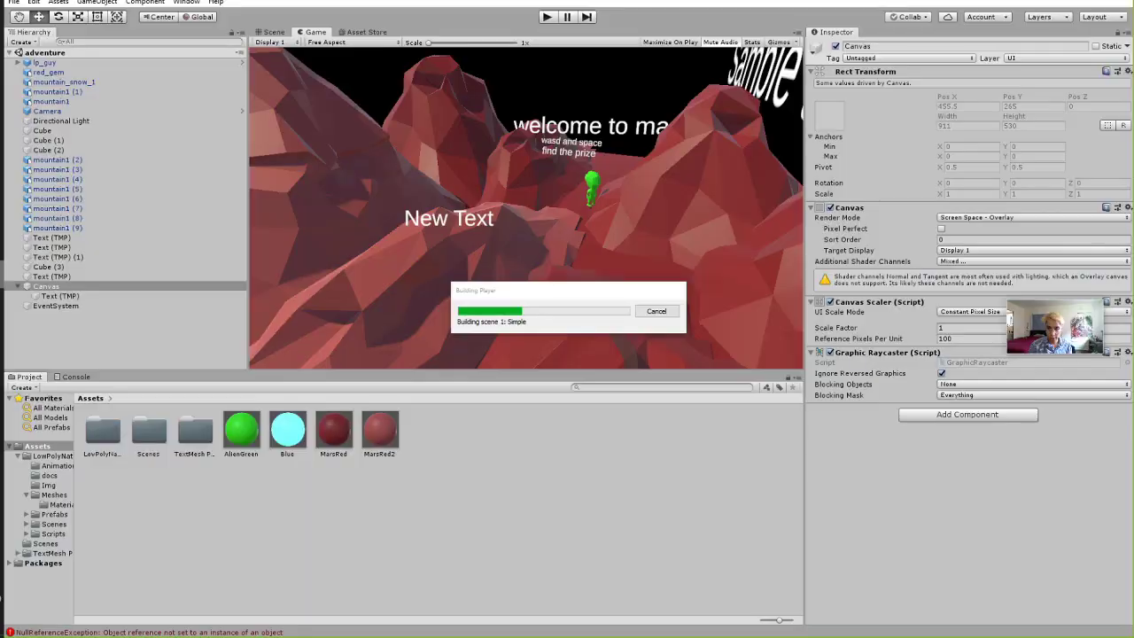
Move the Building Player progress dialog aside and cancel the running build.
{"action": "left_click", "coordinate": [16, 1]}
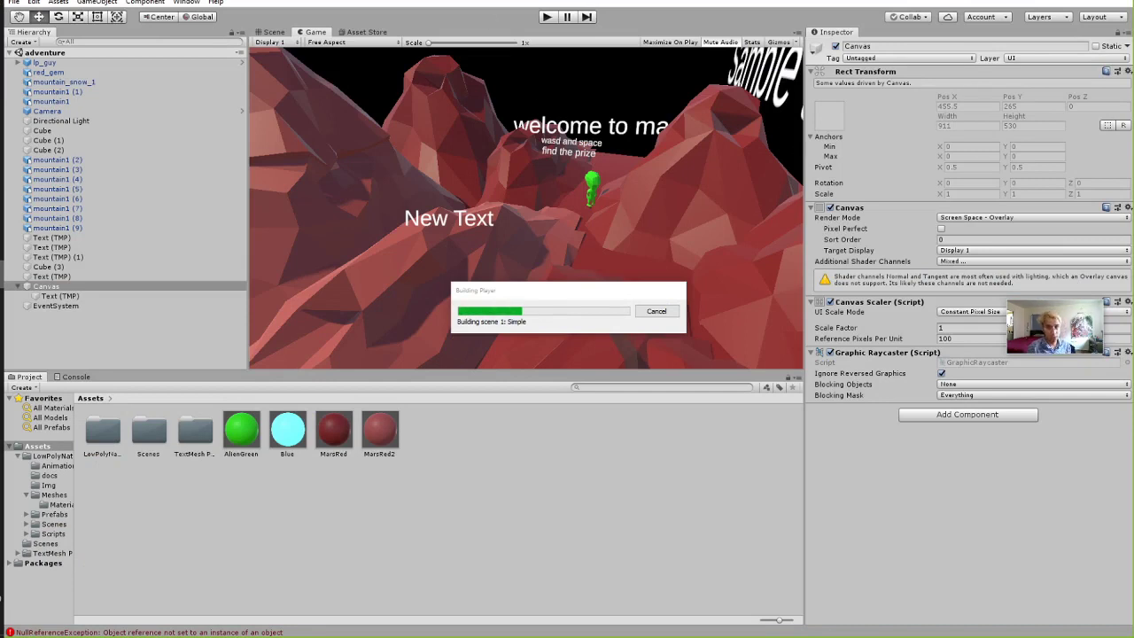
{"action": "left_click", "coordinate": [16, 5]}
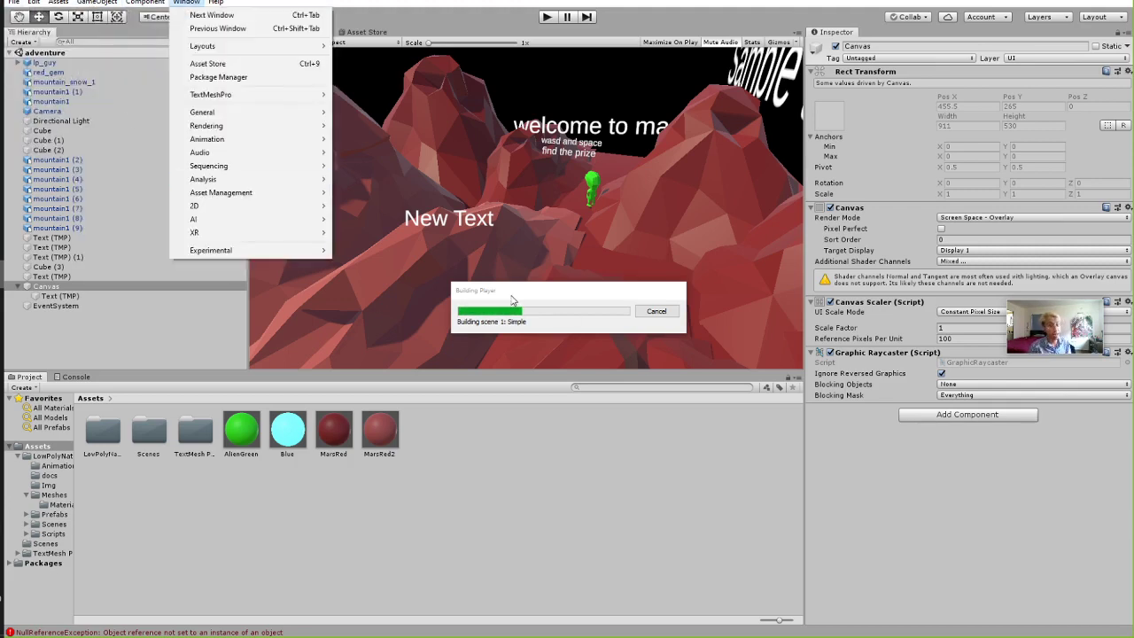
{"action": "left_click_drag", "start_coordinate": [511, 299], "coordinate": [387, 294]}
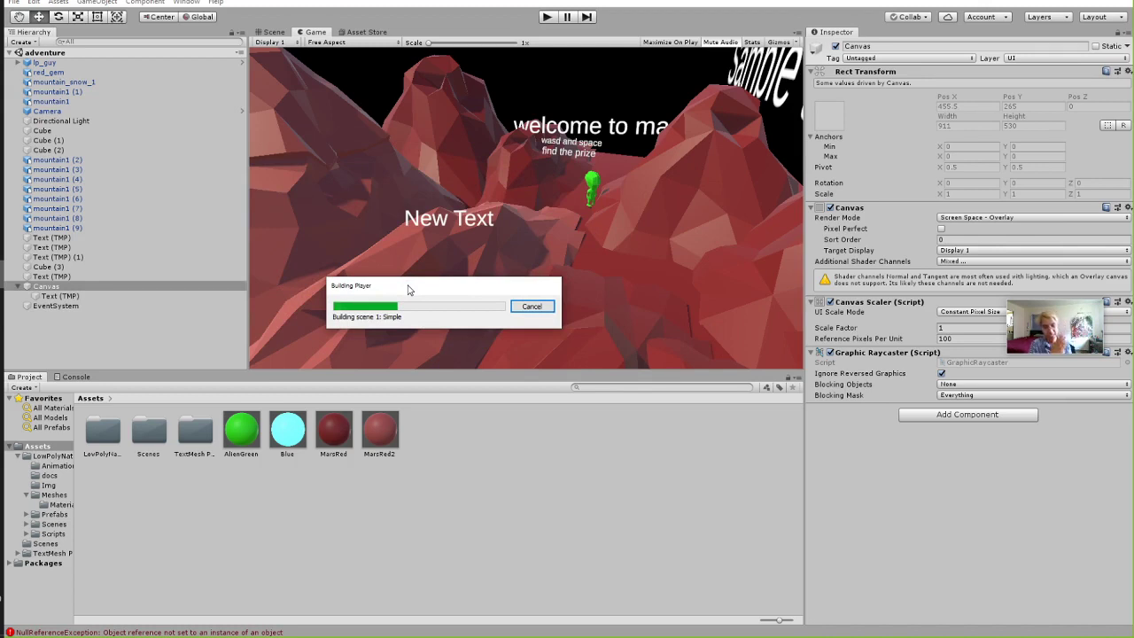
{"action": "left_click", "coordinate": [532, 305]}
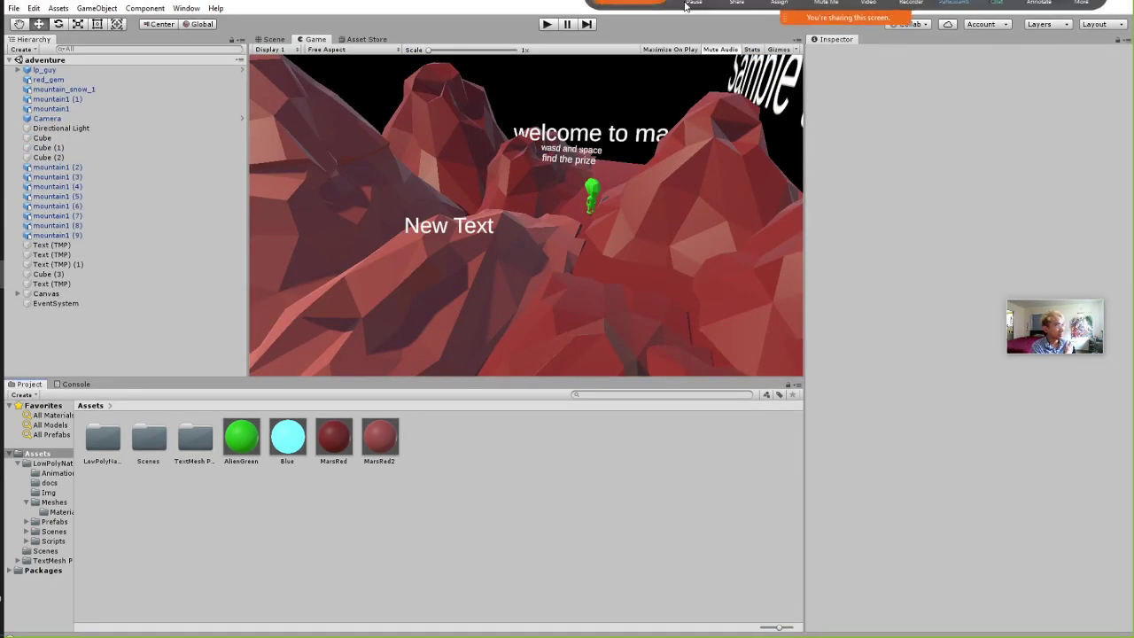
Maximize the Unity window and select the adventure scene in the Scenes folder.
{"action": "left_click_drag", "start_coordinate": [439, 11], "coordinate": [421, 88]}
{"action": "double_click", "coordinate": [421, 88]}
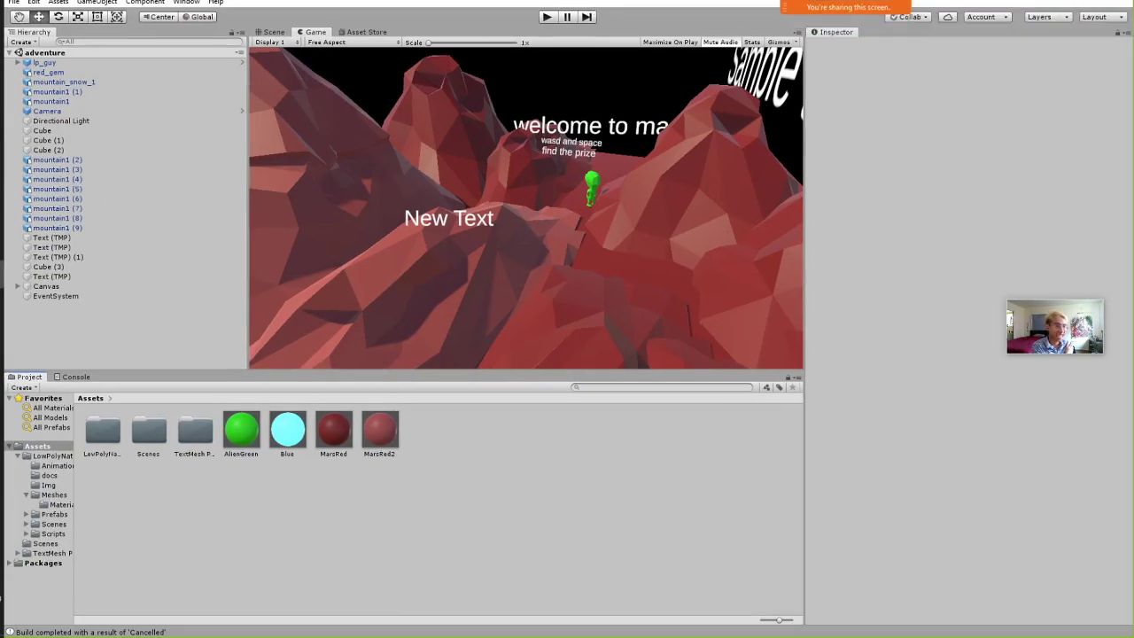
{"action": "double_click", "coordinate": [153, 439]}
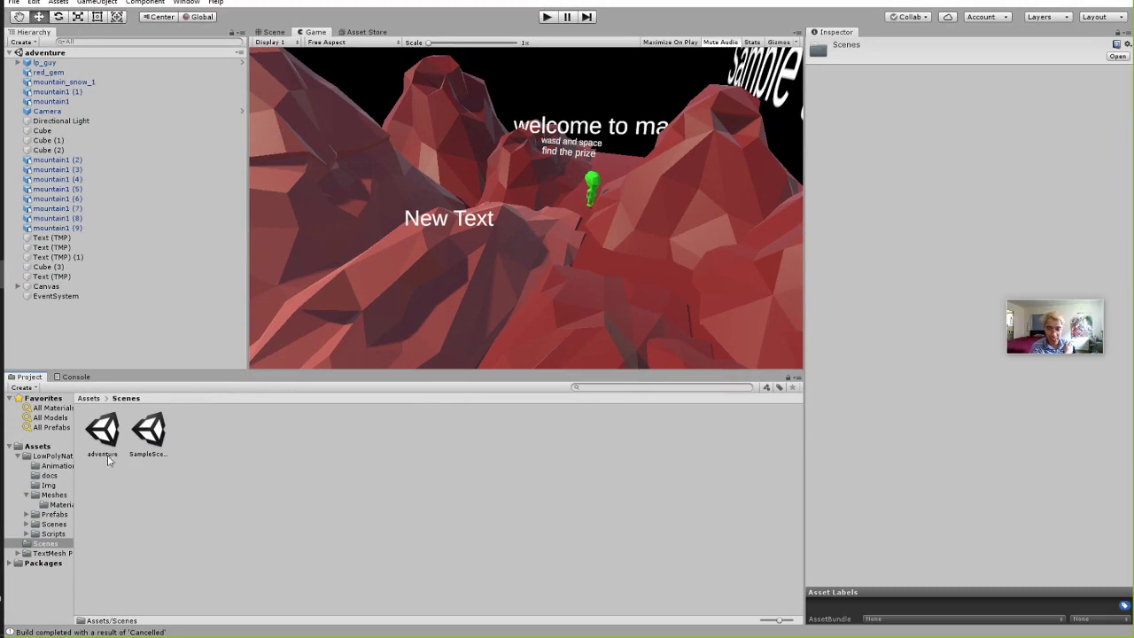
{"action": "left_click", "coordinate": [116, 436]}
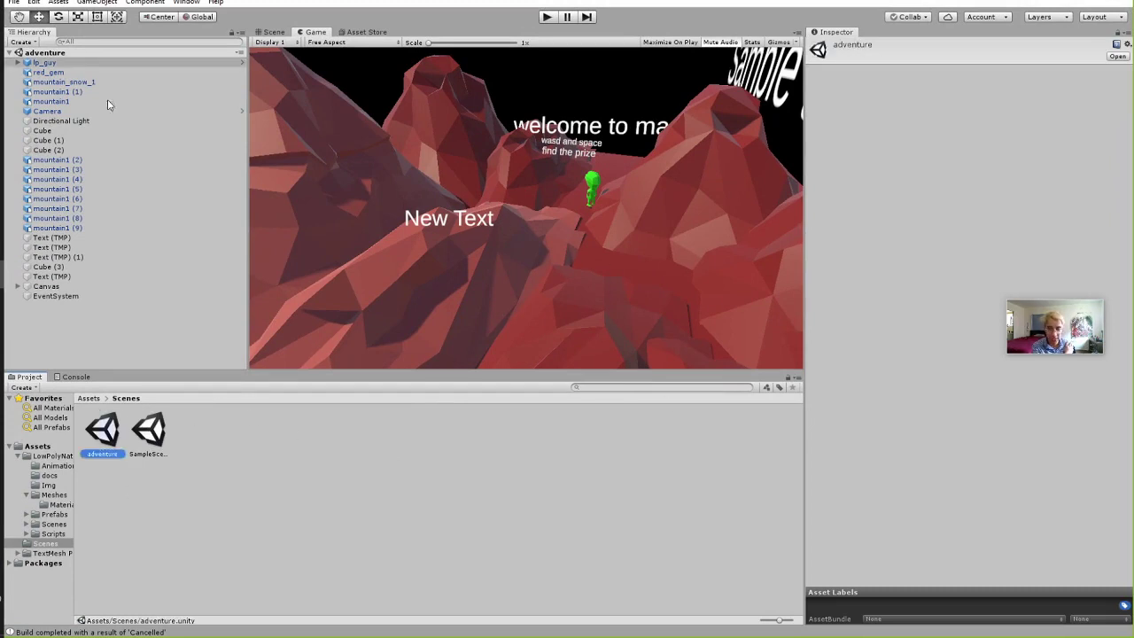
Check Build Settings' scene list (LowPolyNature Demo, Simple), close it, and return to the File menu.
{"action": "left_click", "coordinate": [14, 4]}
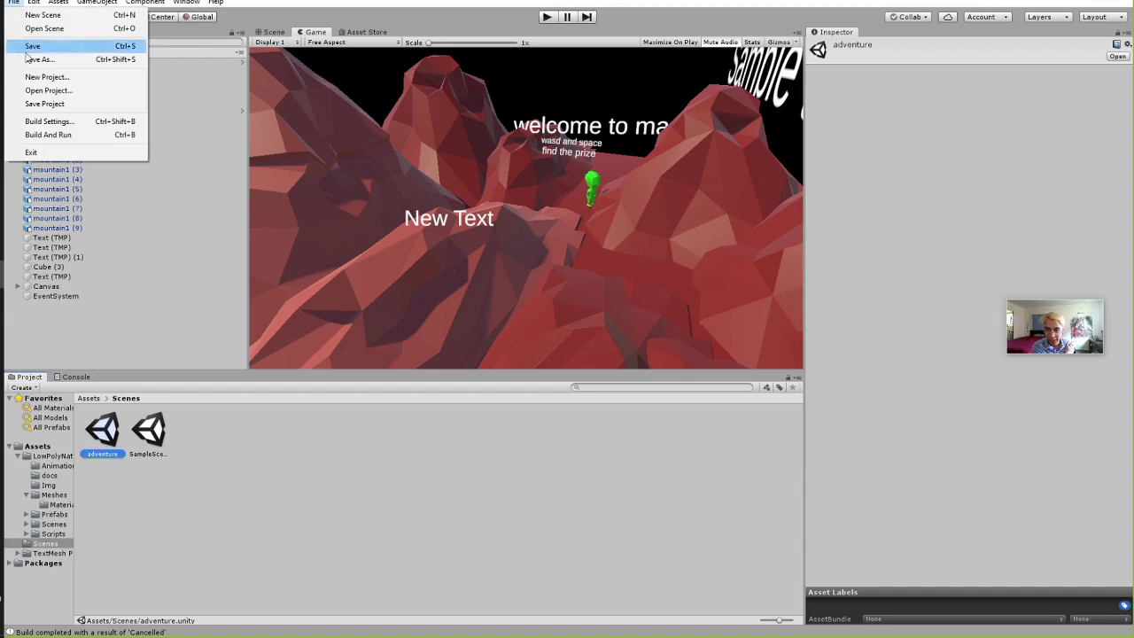
{"action": "left_click", "coordinate": [40, 122]}
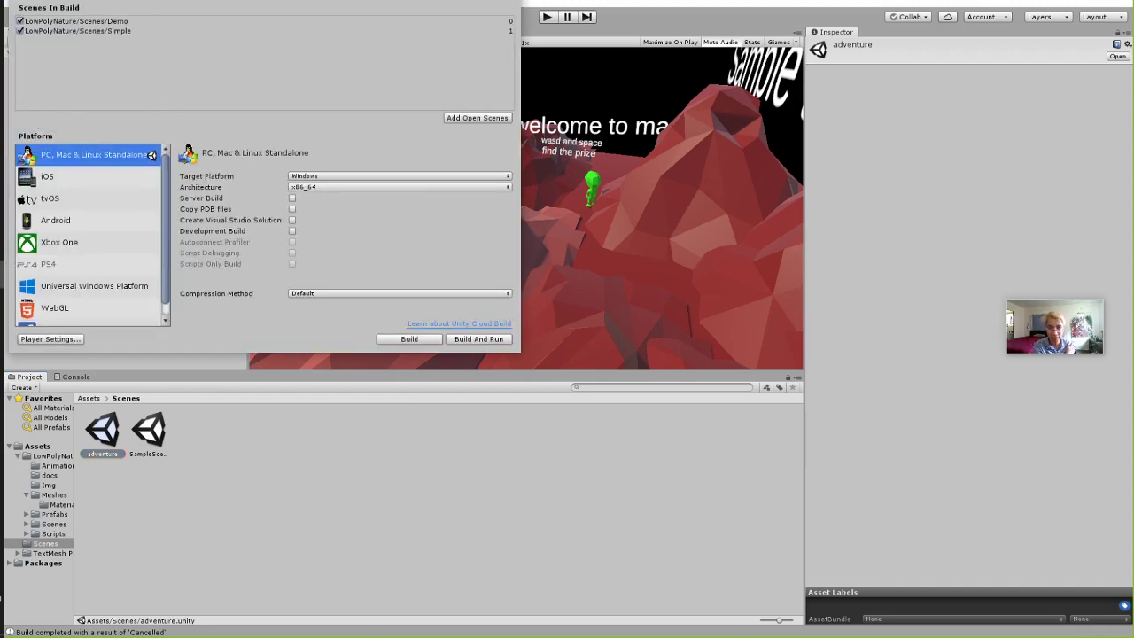
{"action": "left_click_drag", "start_coordinate": [138, 1], "coordinate": [489, 107]}
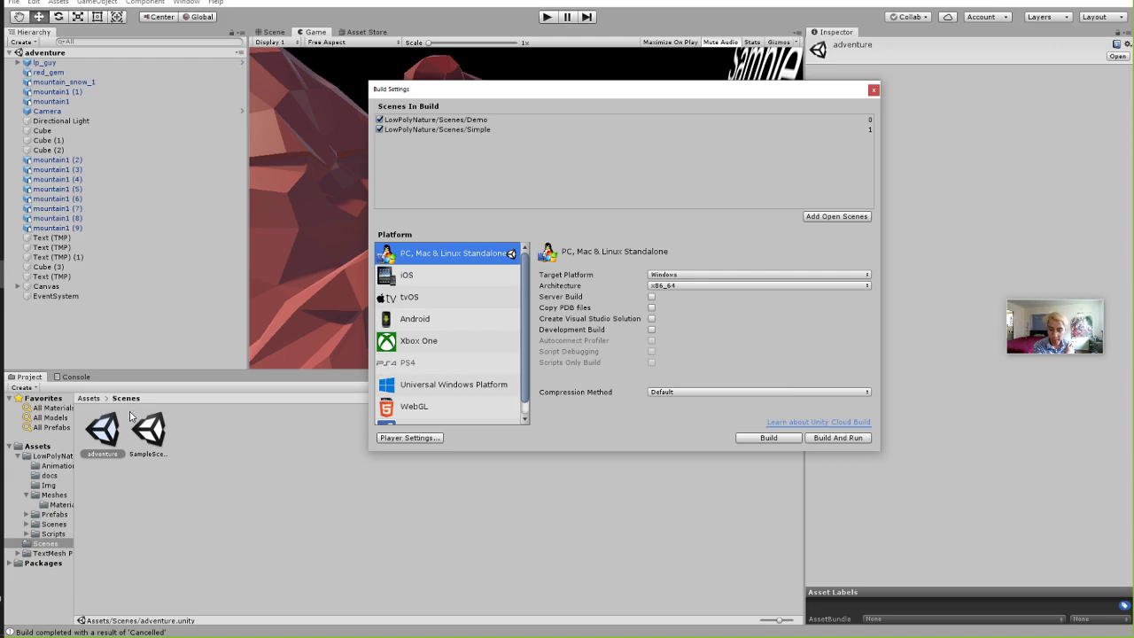
{"action": "left_click", "coordinate": [874, 90]}
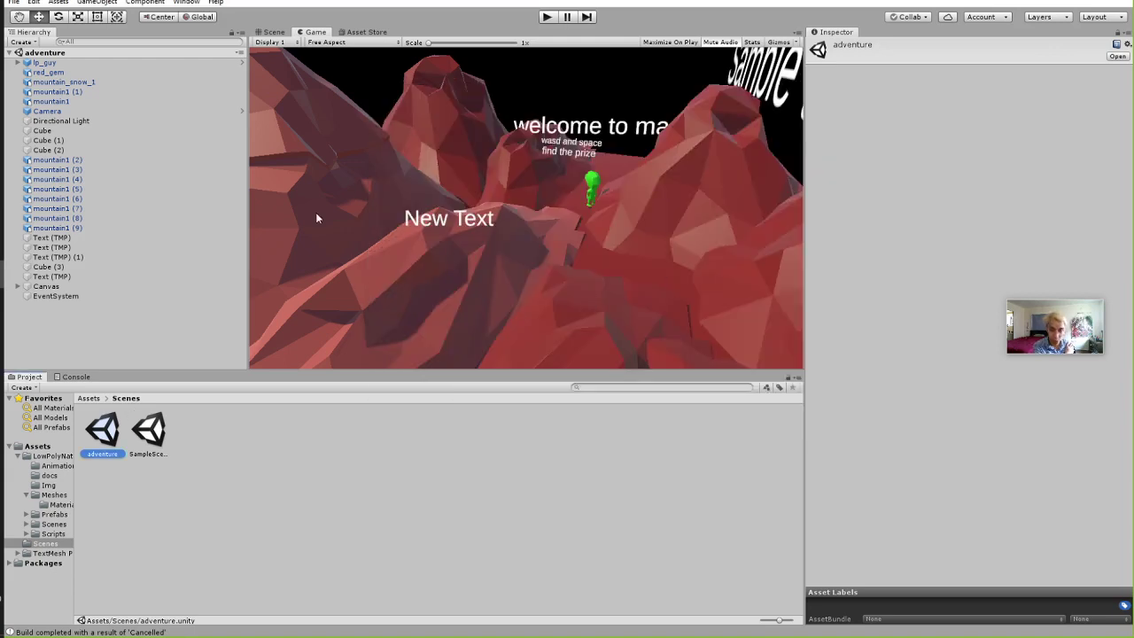
{"action": "left_click", "coordinate": [14, 3]}
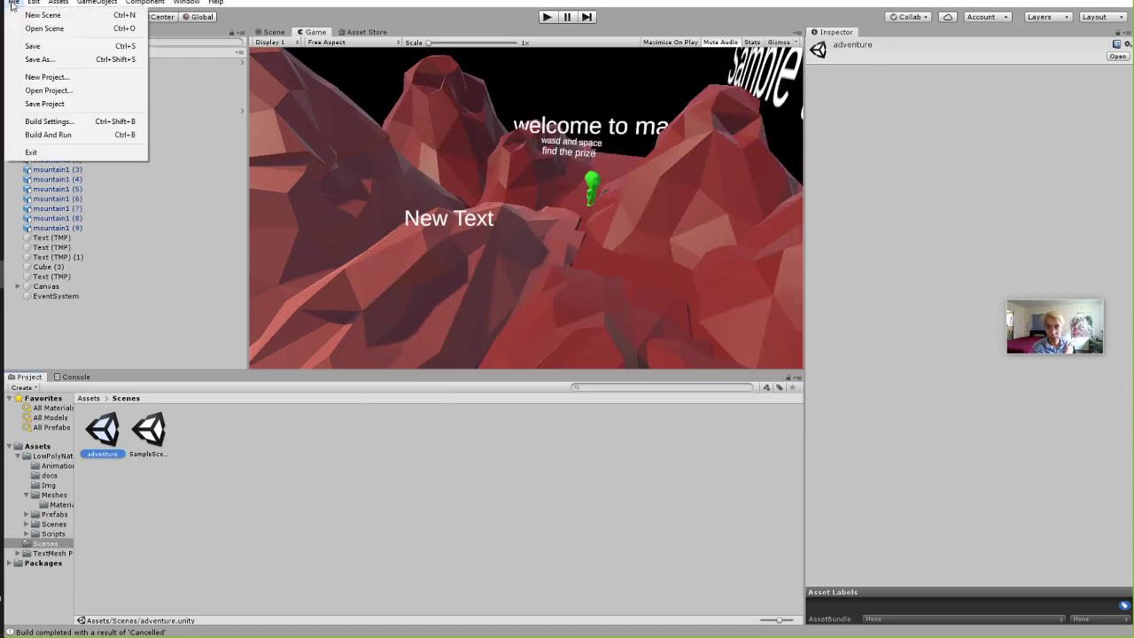
{"action": "left_click", "coordinate": [406, 111]}
{"action": "left_click", "coordinate": [13, 2]}
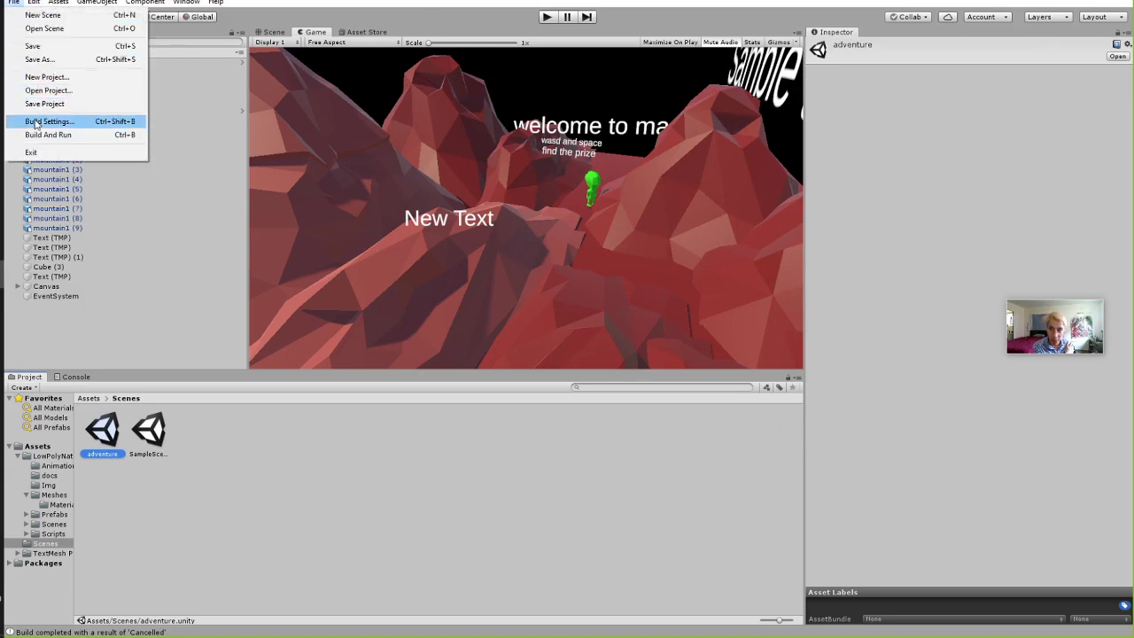
In Build Settings, add the adventure scene at the top and untick the Demo and Simple scenes.
{"action": "left_click", "coordinate": [49, 121]}
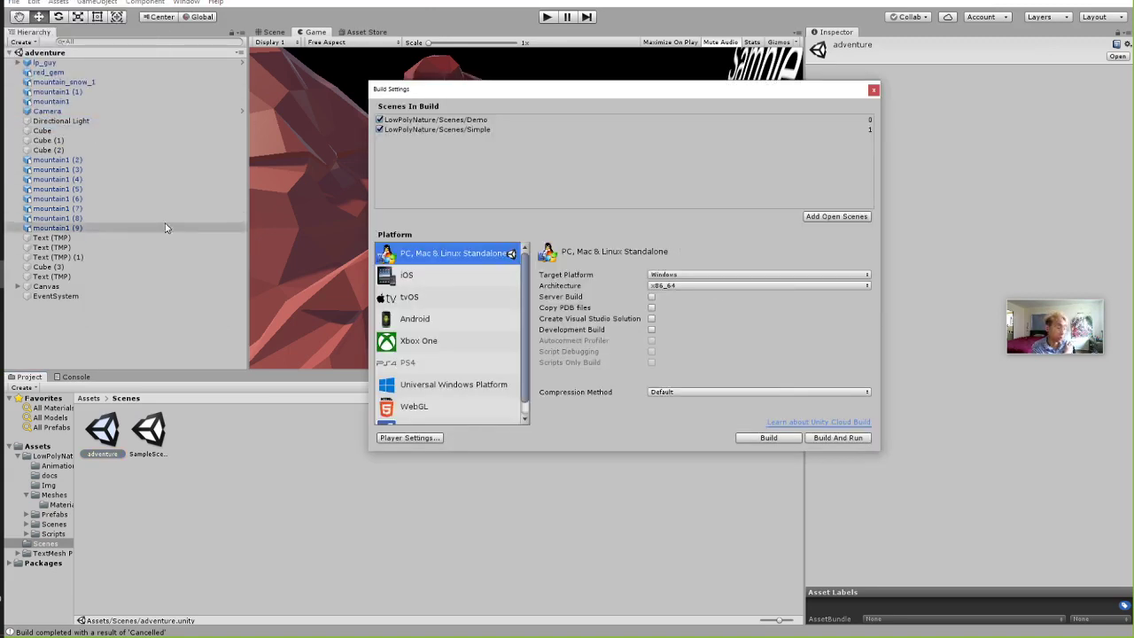
{"action": "left_click", "coordinate": [836, 218]}
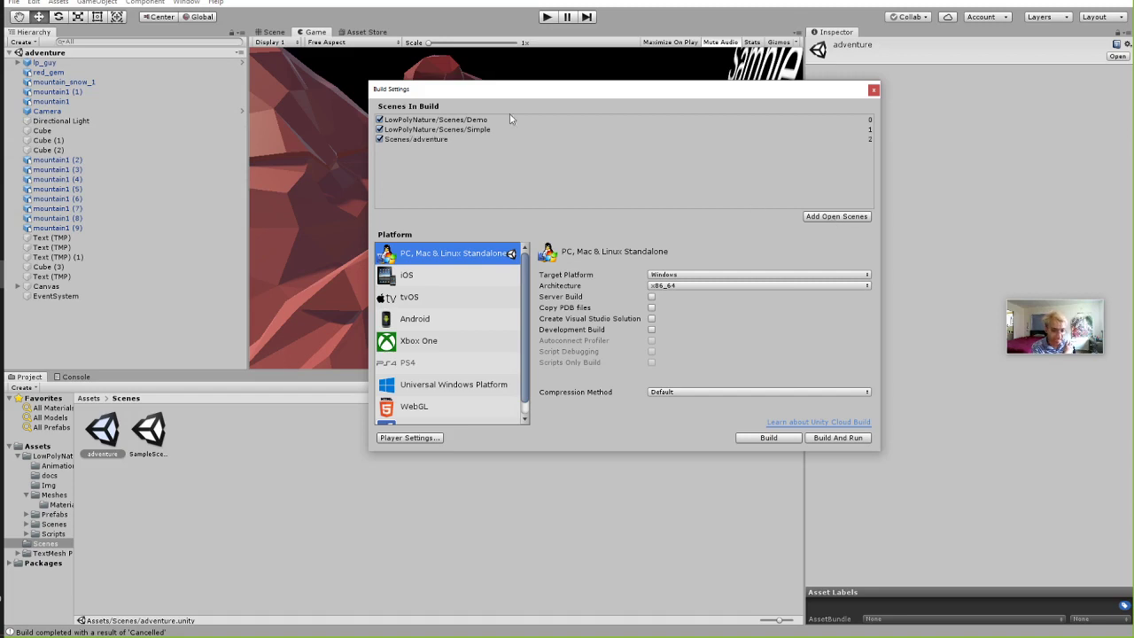
{"action": "left_click_drag", "start_coordinate": [410, 140], "coordinate": [406, 122]}
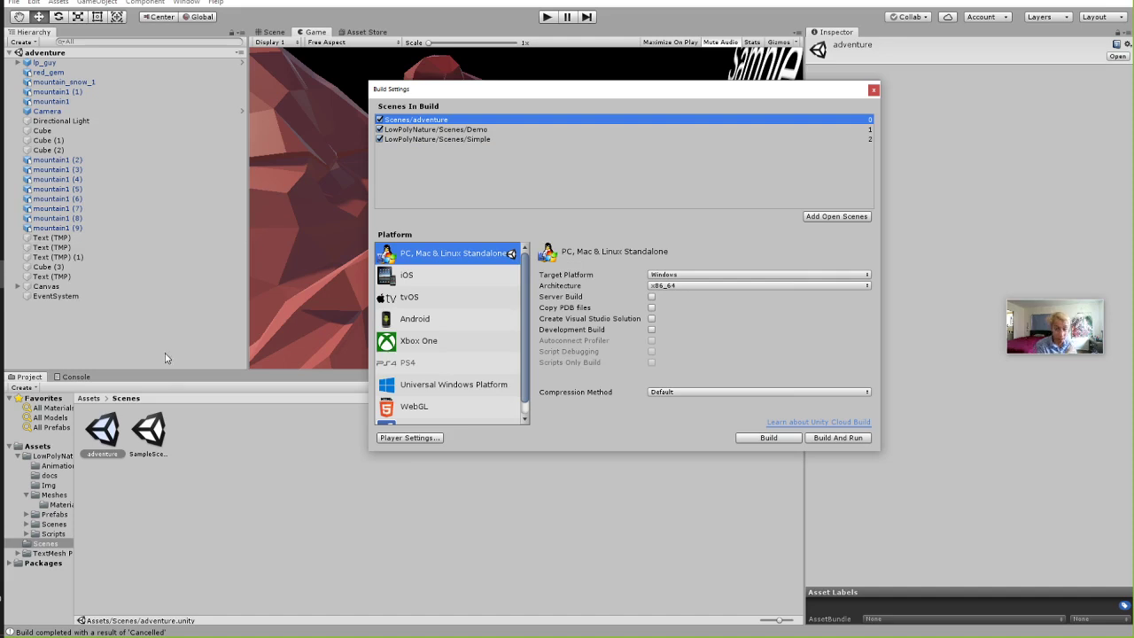
{"action": "left_click", "coordinate": [379, 131]}
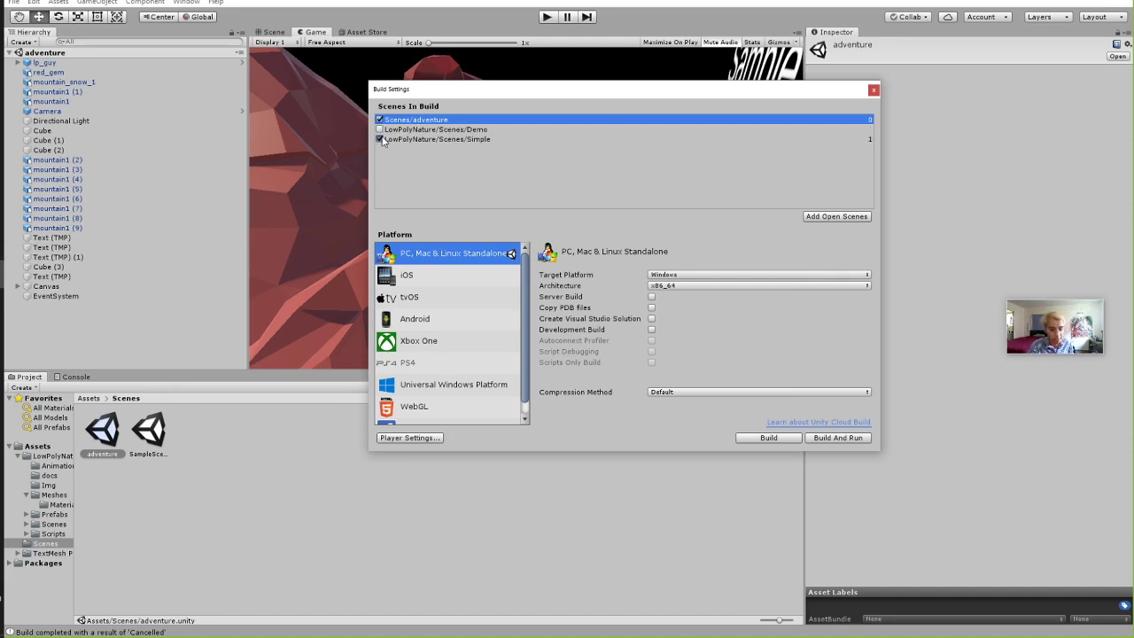
{"action": "left_click", "coordinate": [379, 140]}
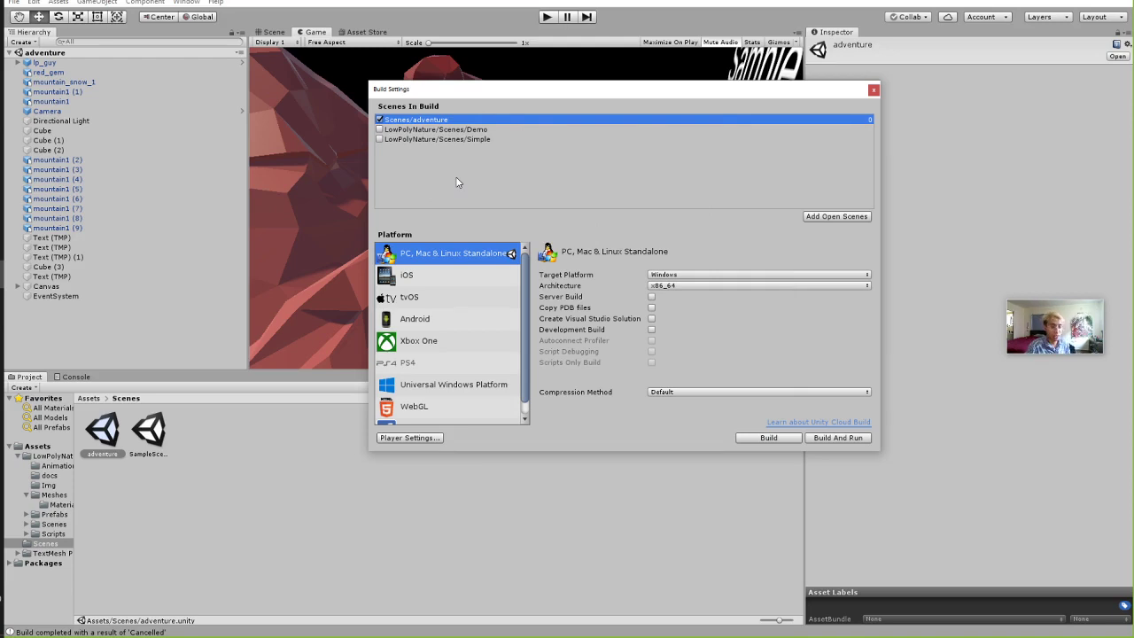
{"action": "left_click", "coordinate": [873, 89]}
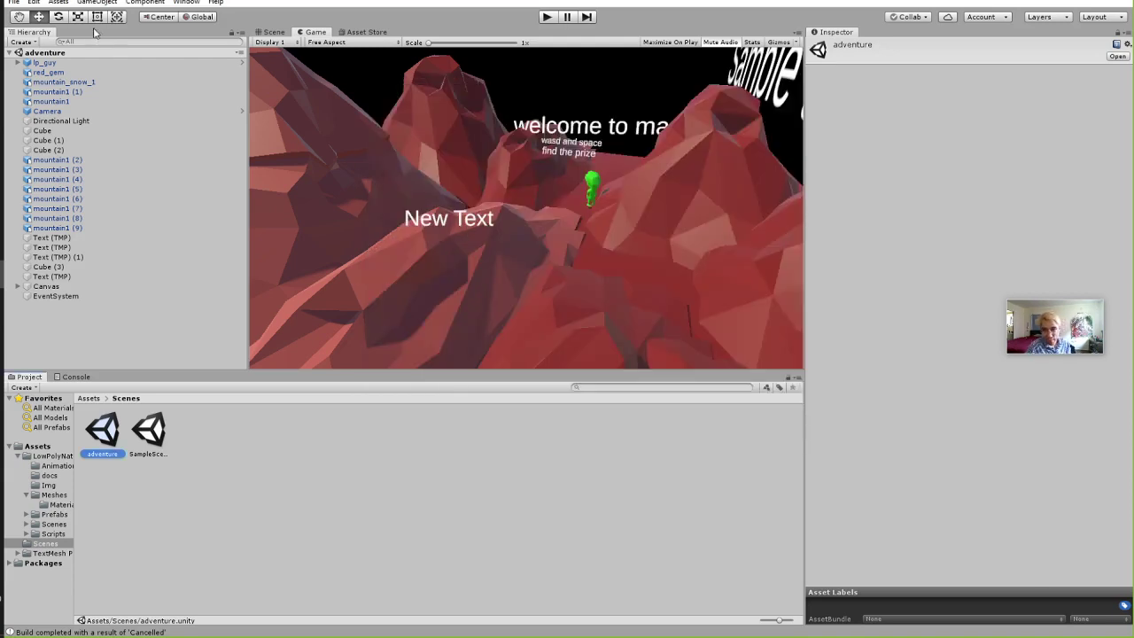
Recheck Build Settings, then start File > Build And Run and move the progress box top-left.
{"action": "left_click", "coordinate": [34, 2]}
{"action": "mouse_move", "coordinate": [13, 2]}
{"action": "left_click", "coordinate": [60, 121]}
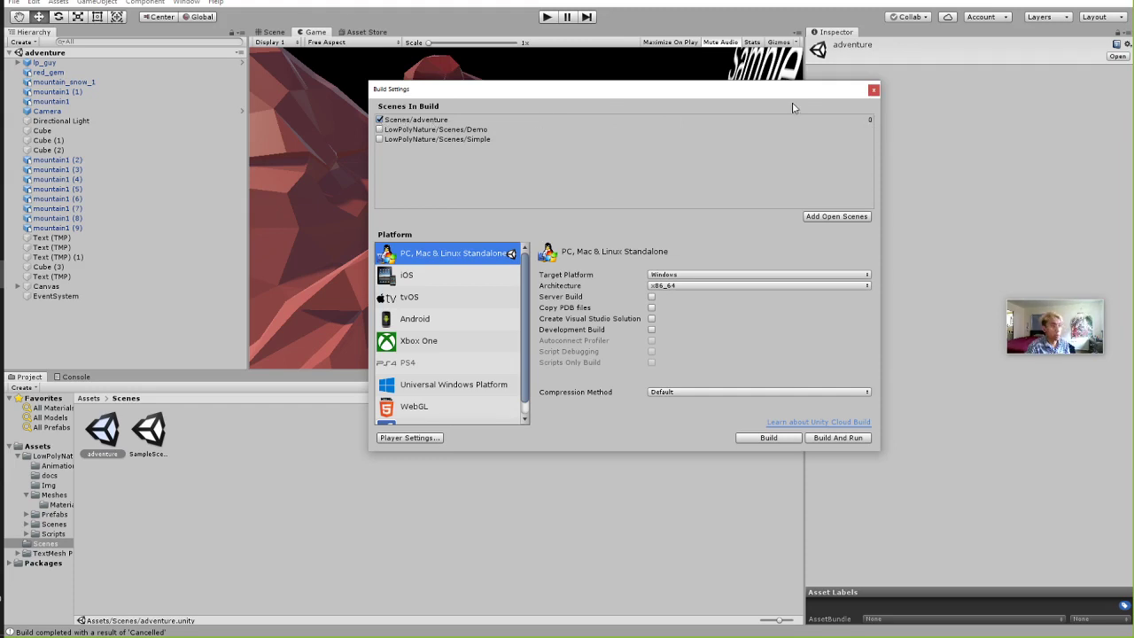
{"action": "left_click", "coordinate": [874, 89]}
{"action": "left_click", "coordinate": [13, 3]}
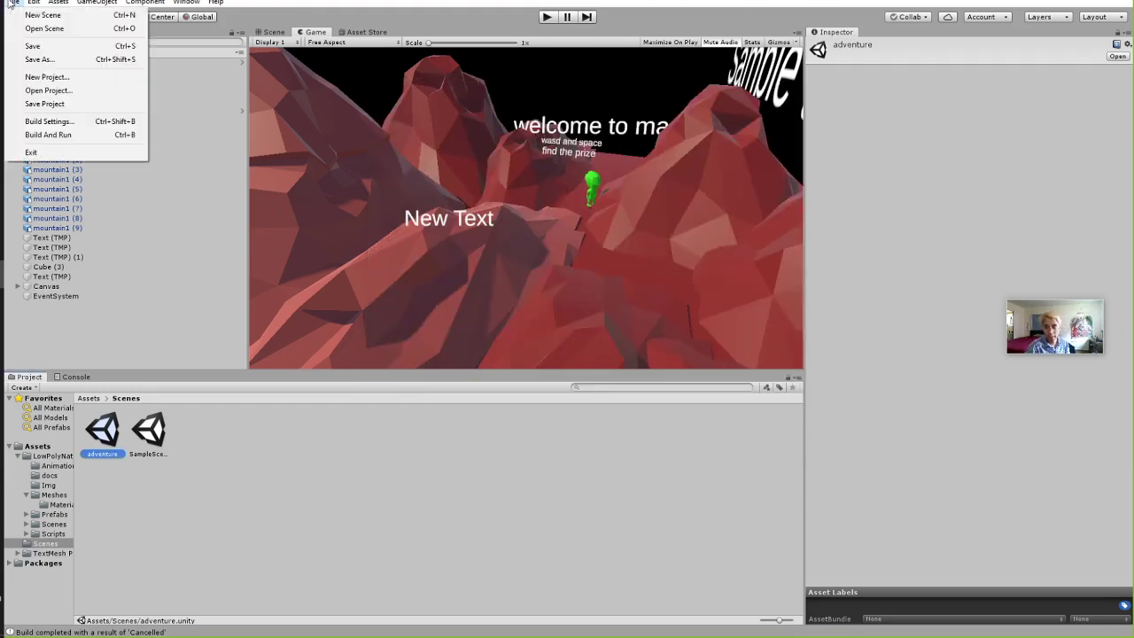
{"action": "left_click", "coordinate": [66, 140]}
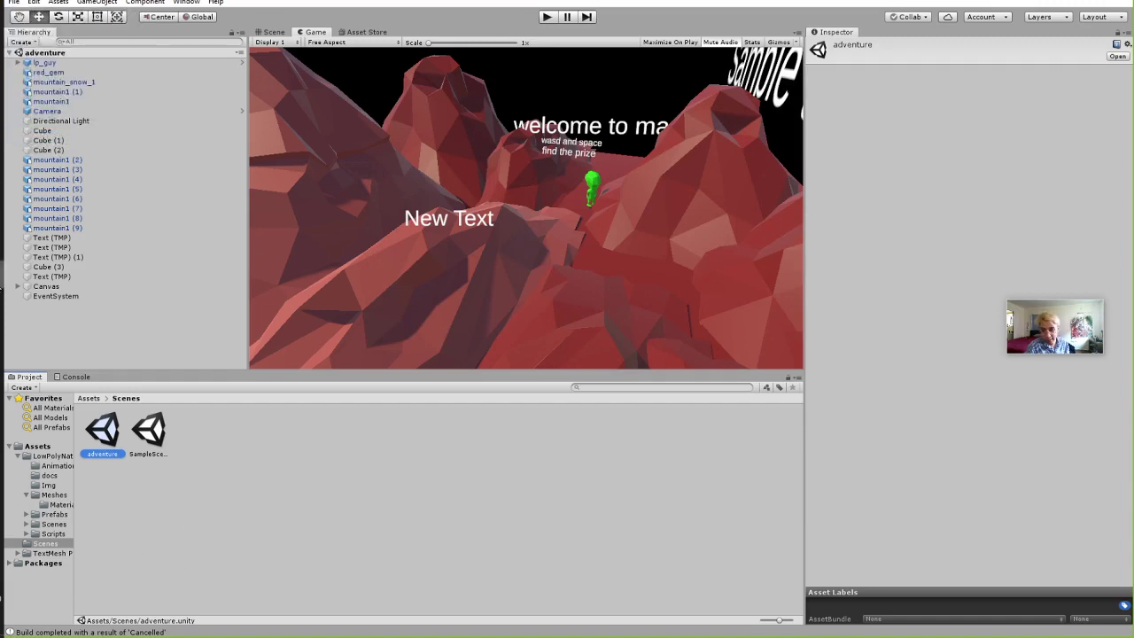
{"action": "left_click_drag", "start_coordinate": [549, 292], "coordinate": [154, 49]}
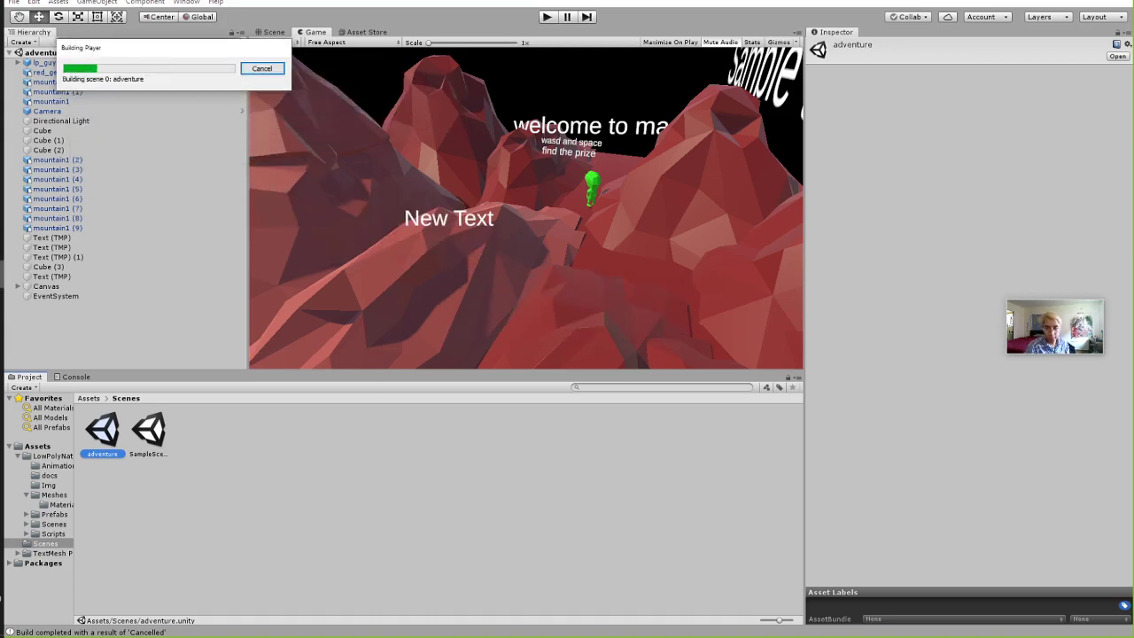
Reopen Build Settings mid-build, enlarge it, and select Universal Windows Platform.
{"action": "left_click", "coordinate": [13, 2]}
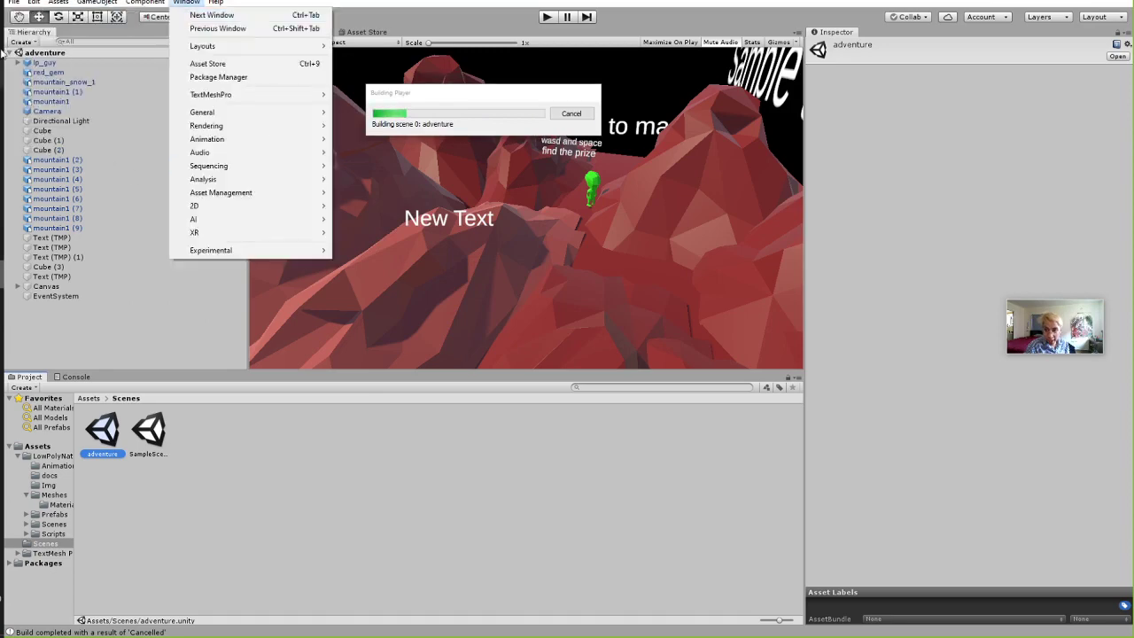
{"action": "left_click", "coordinate": [35, 119]}
{"action": "left_click_drag", "start_coordinate": [518, 90], "coordinate": [644, 49]}
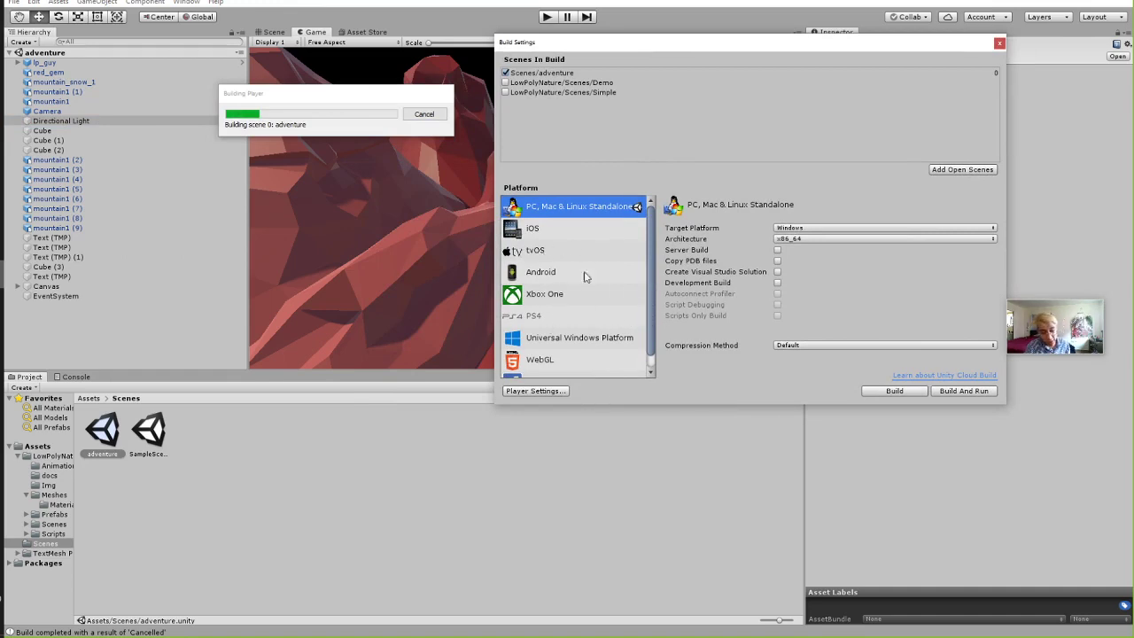
{"action": "left_click_drag", "start_coordinate": [493, 405], "coordinate": [496, 516]}
{"action": "left_click", "coordinate": [581, 435]}
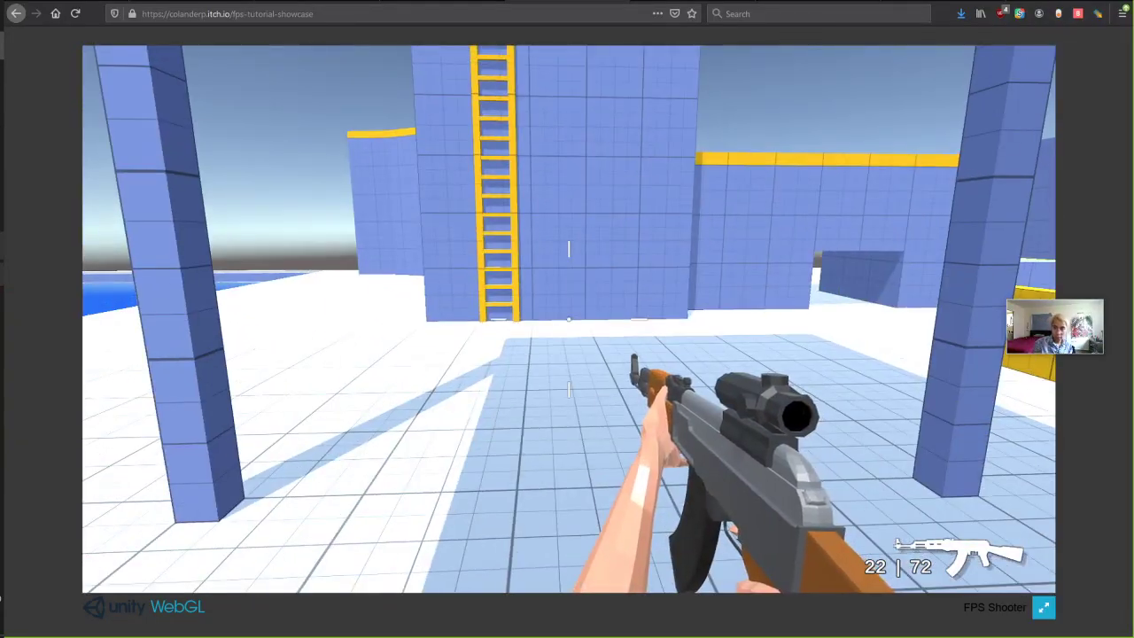
Tick WebGL Build Support in Unity Hub's Add Modules dialog and confirm with DONE.
{"action": "mouse_move", "coordinate": [2, 244]}
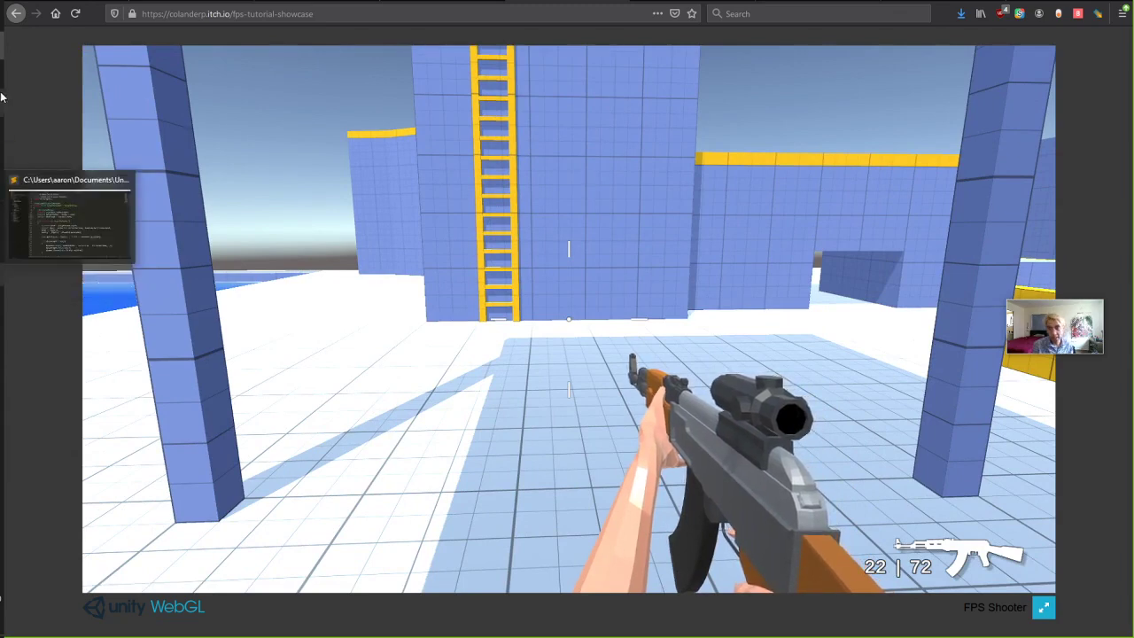
{"action": "left_click", "coordinate": [4, 101]}
{"action": "scroll", "coordinate": [461, 337], "scroll_direction": "up", "scroll_amount": 3}
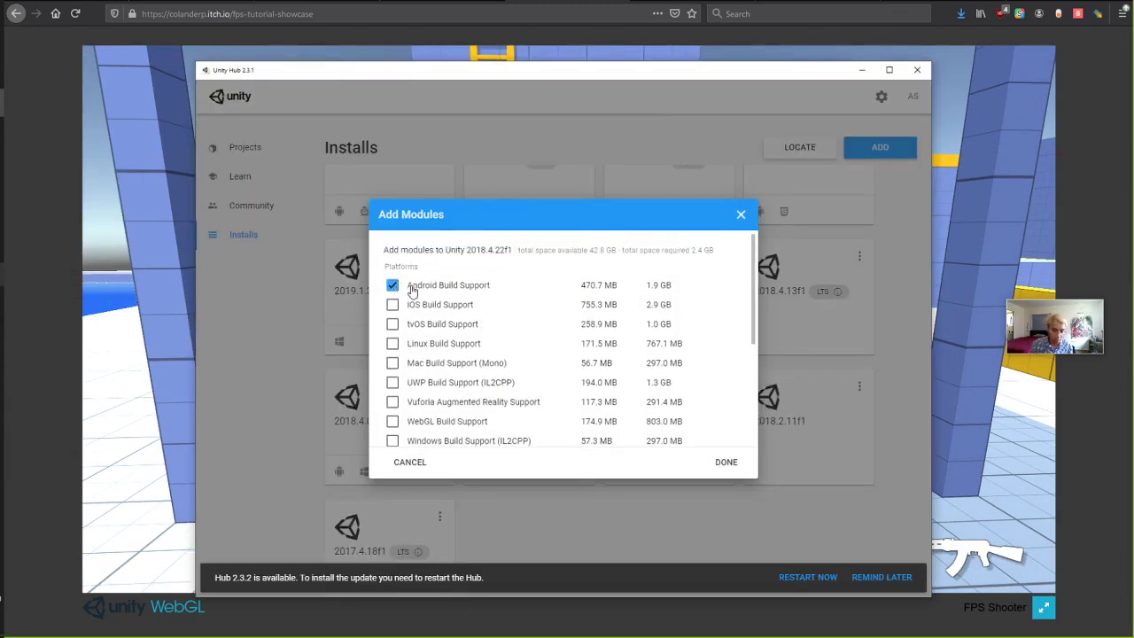
{"action": "scroll", "coordinate": [405, 336], "scroll_direction": "down", "scroll_amount": 5}
{"action": "scroll", "coordinate": [406, 351], "scroll_direction": "up", "scroll_amount": 1}
{"action": "left_click", "coordinate": [392, 300]}
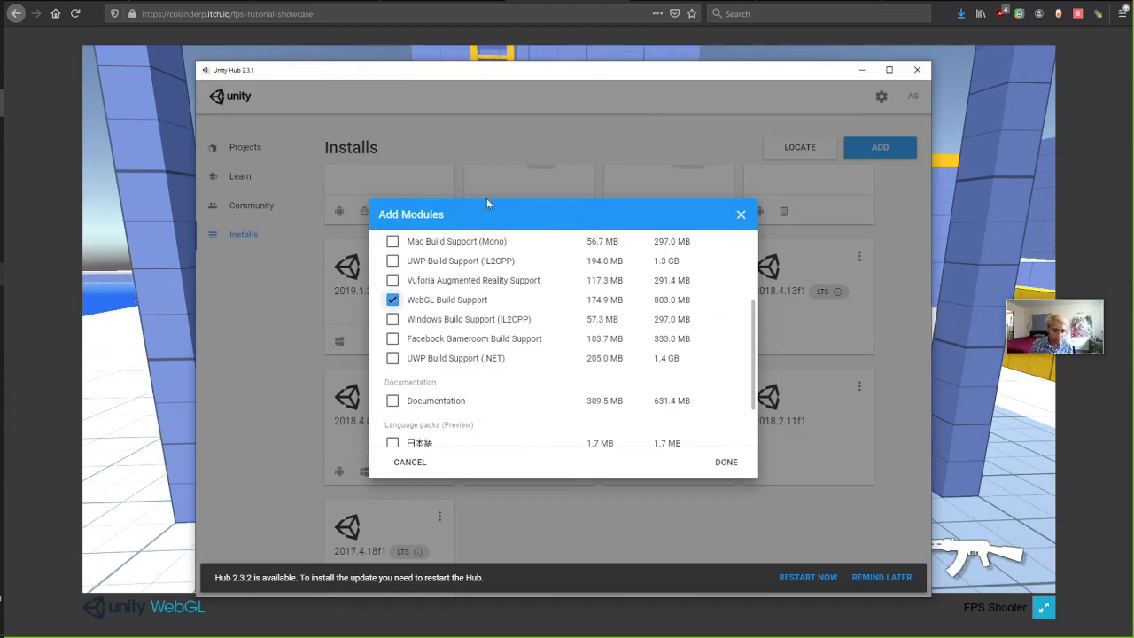
{"action": "left_click", "coordinate": [726, 461]}
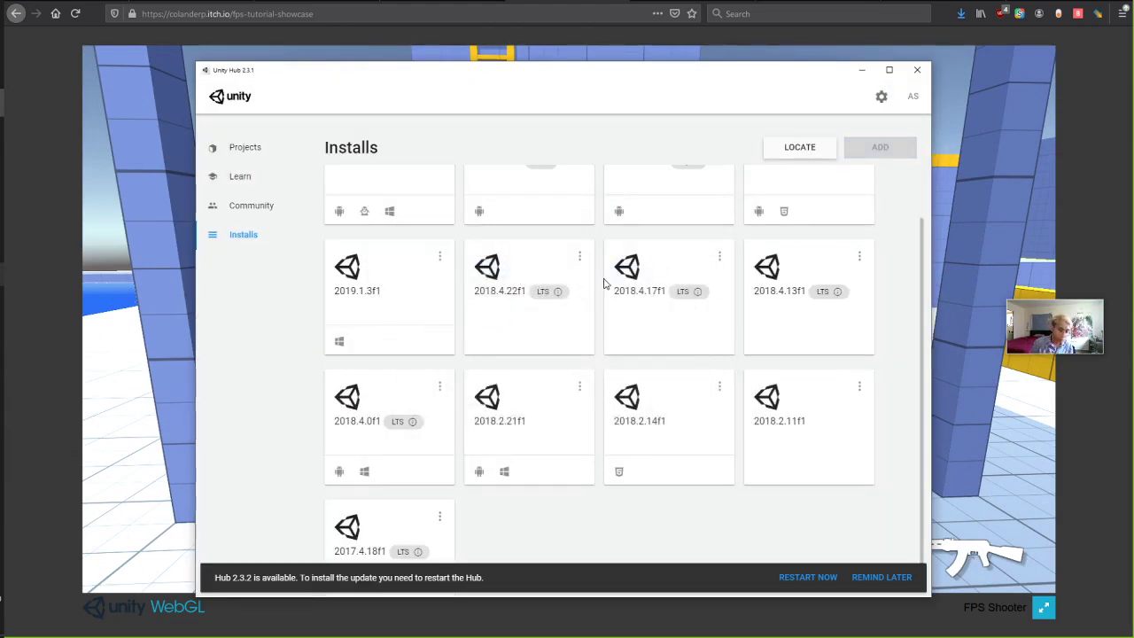
Minimize Unity Hub and return to the Unity editor's running build.
{"action": "scroll", "coordinate": [585, 349], "scroll_direction": "up", "scroll_amount": 3}
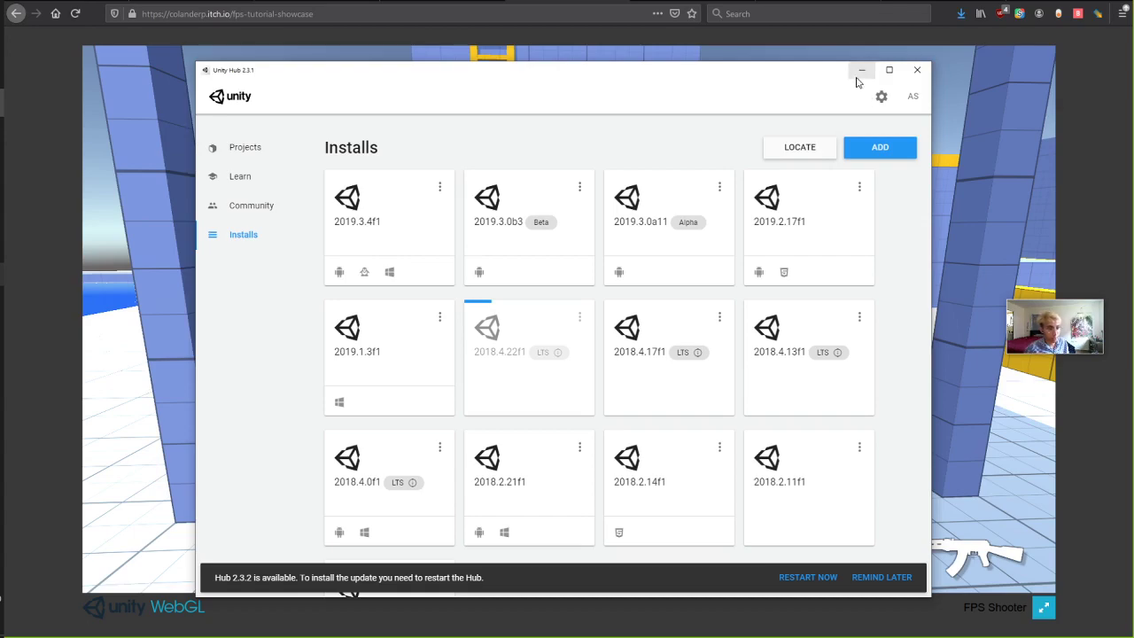
{"action": "left_click", "coordinate": [861, 69]}
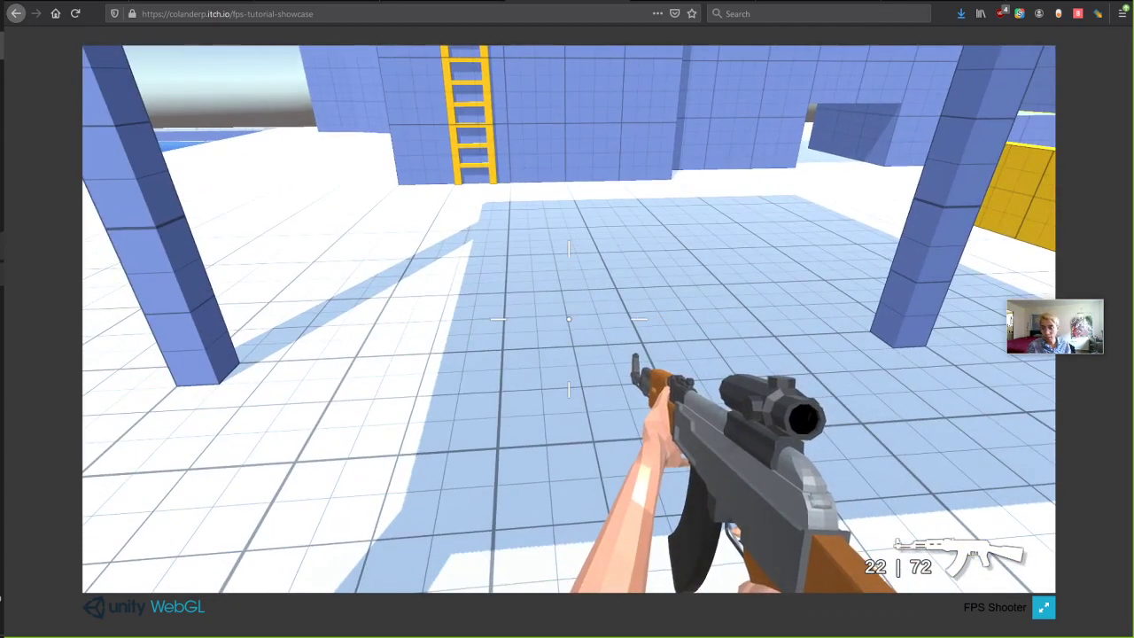
{"action": "mouse_move", "coordinate": [3, 180]}
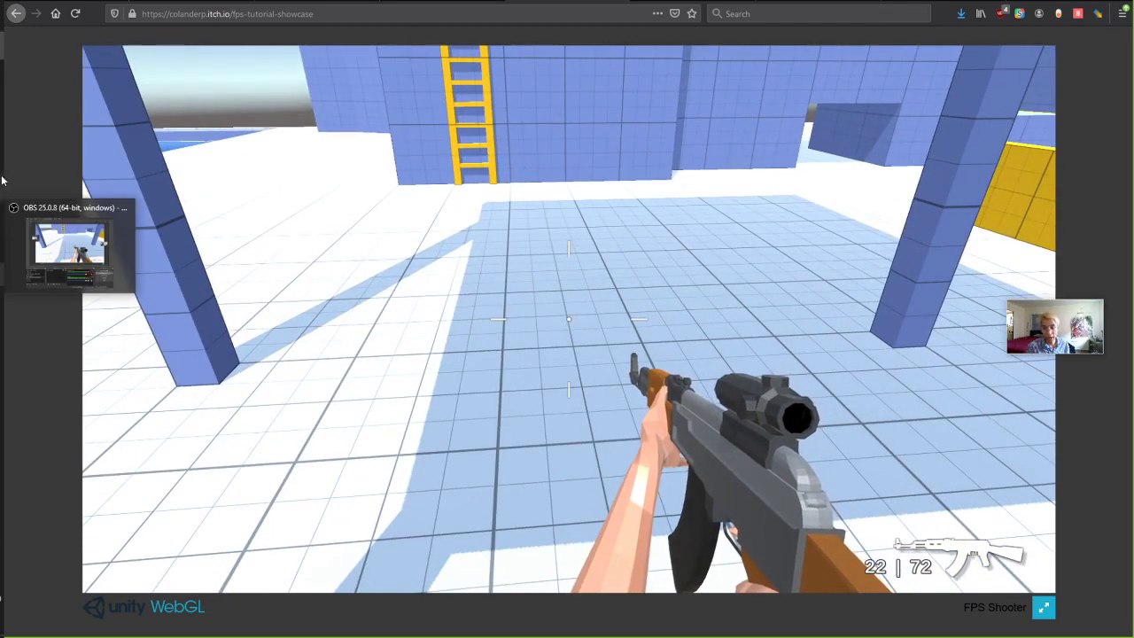
{"action": "left_click", "coordinate": [3, 246]}
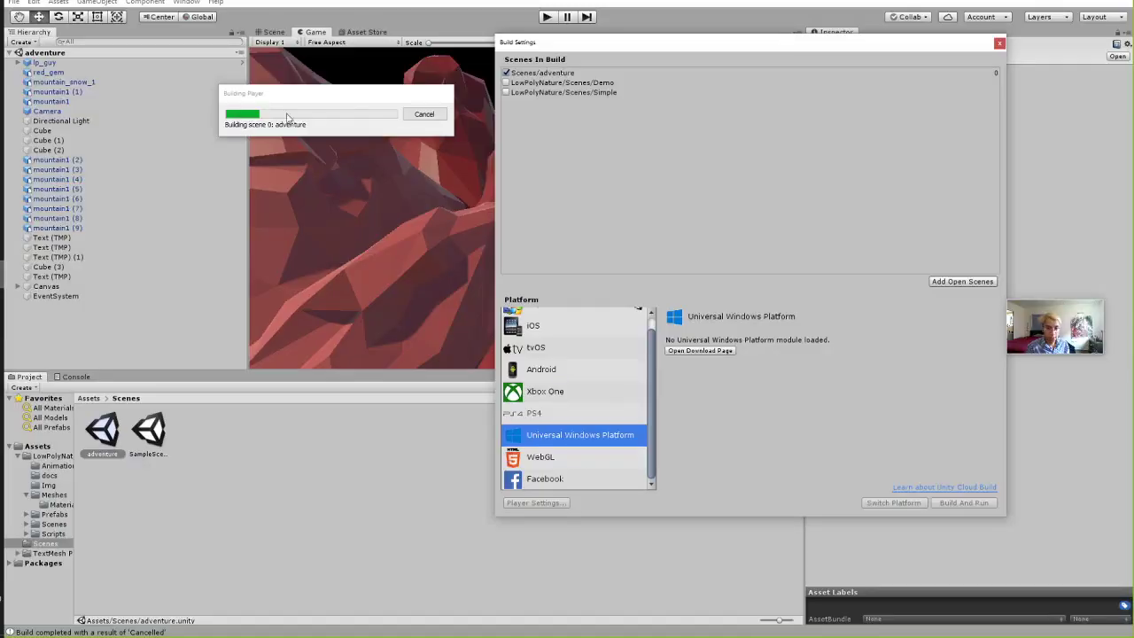
Close Build Settings and open Edit > Project Settings, which shows the 18 Input axes.
{"action": "left_click_drag", "start_coordinate": [360, 100], "coordinate": [397, 100]}
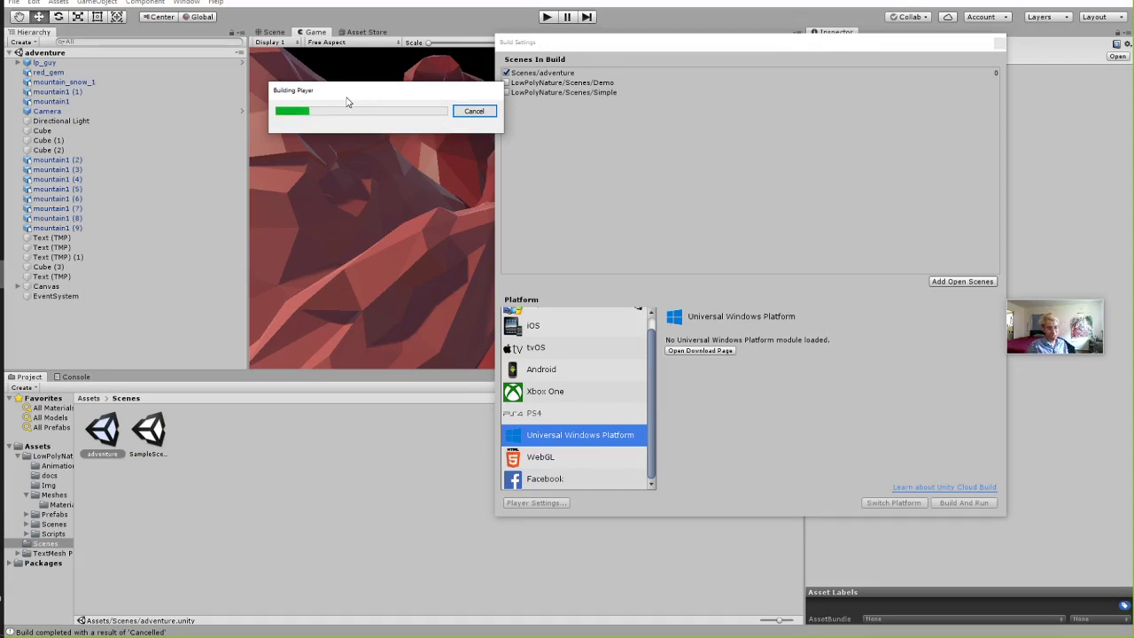
{"action": "left_click", "coordinate": [1000, 43]}
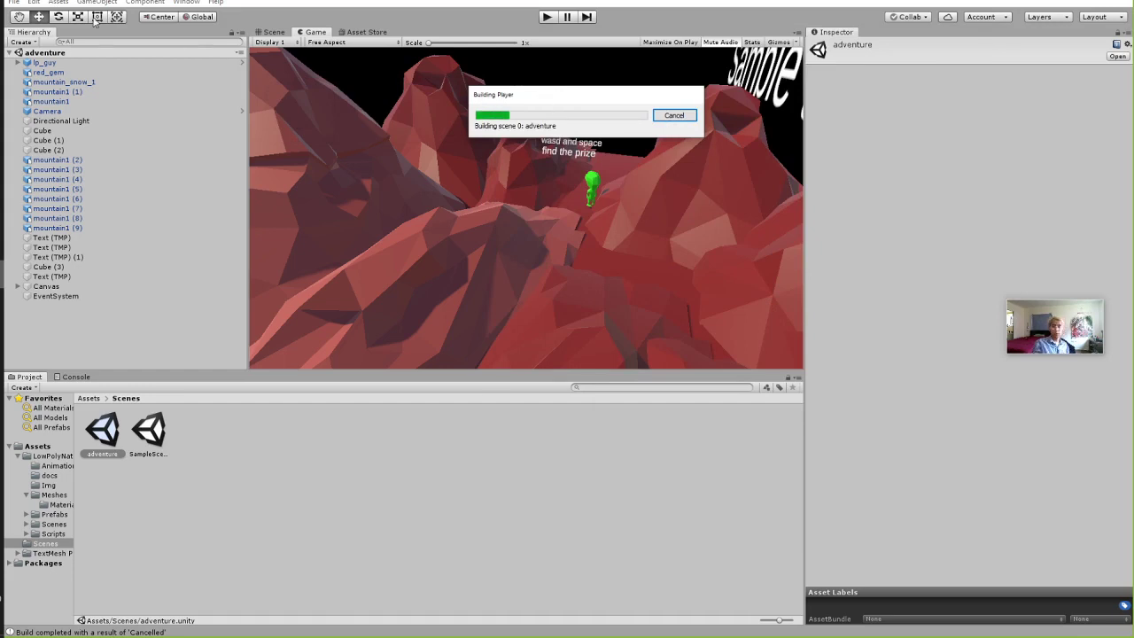
{"action": "left_click", "coordinate": [13, 2]}
{"action": "mouse_move", "coordinate": [33, 5]}
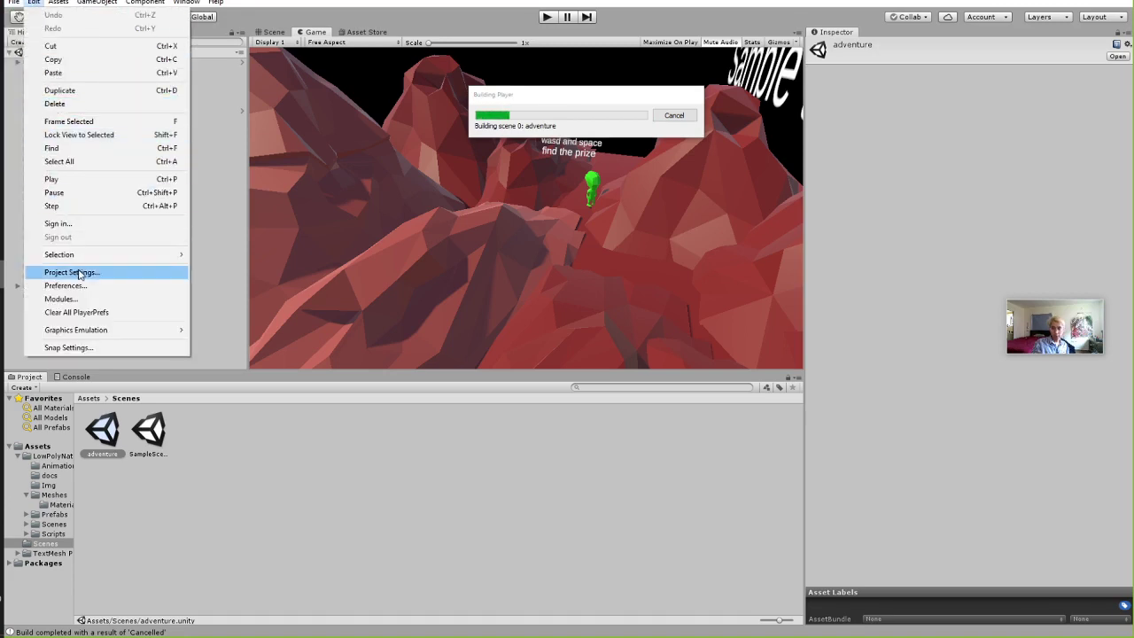
{"action": "left_click", "coordinate": [41, 3]}
{"action": "left_click", "coordinate": [41, 3]}
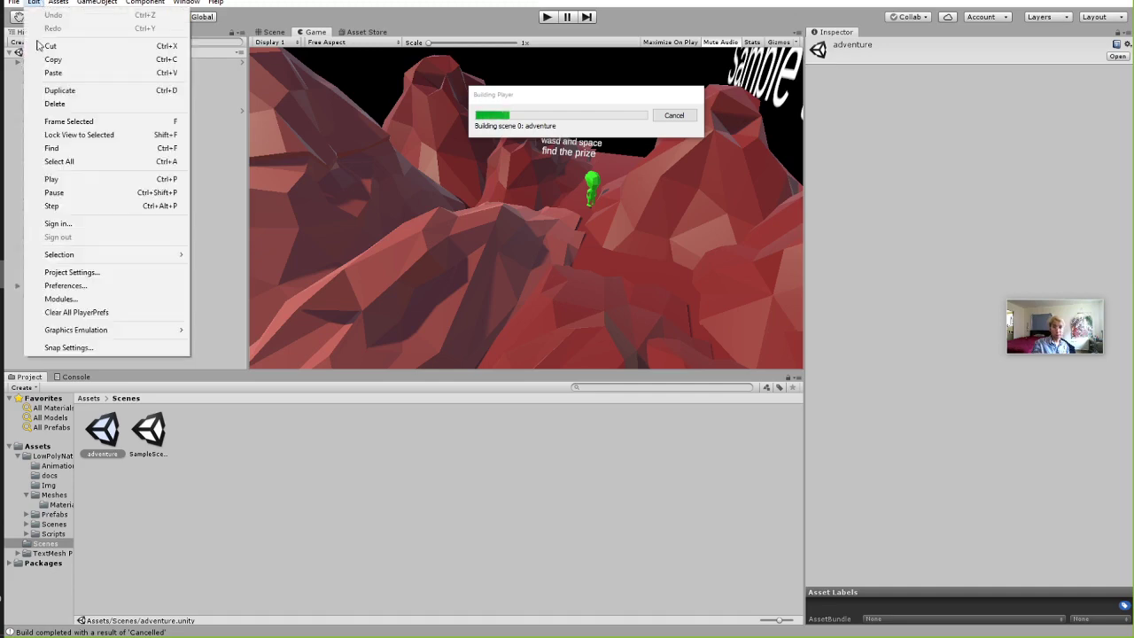
{"action": "left_click", "coordinate": [53, 269]}
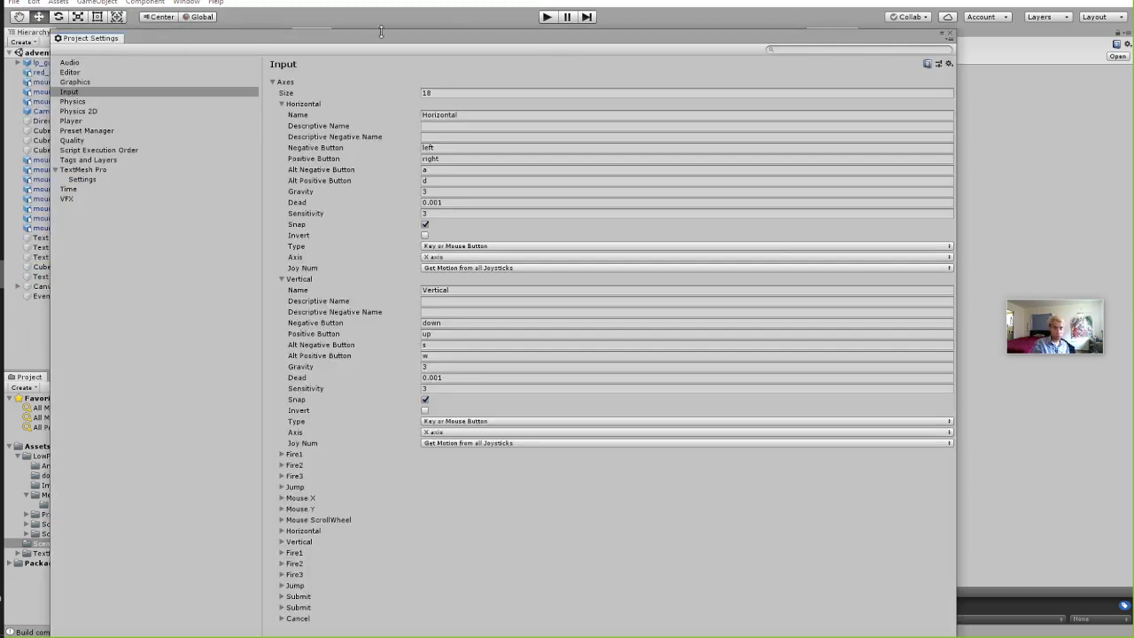
Rearrange Project Settings and the build progress box, then close Project Settings to reveal the Mars game view.
{"action": "left_click_drag", "start_coordinate": [354, 40], "coordinate": [369, 16]}
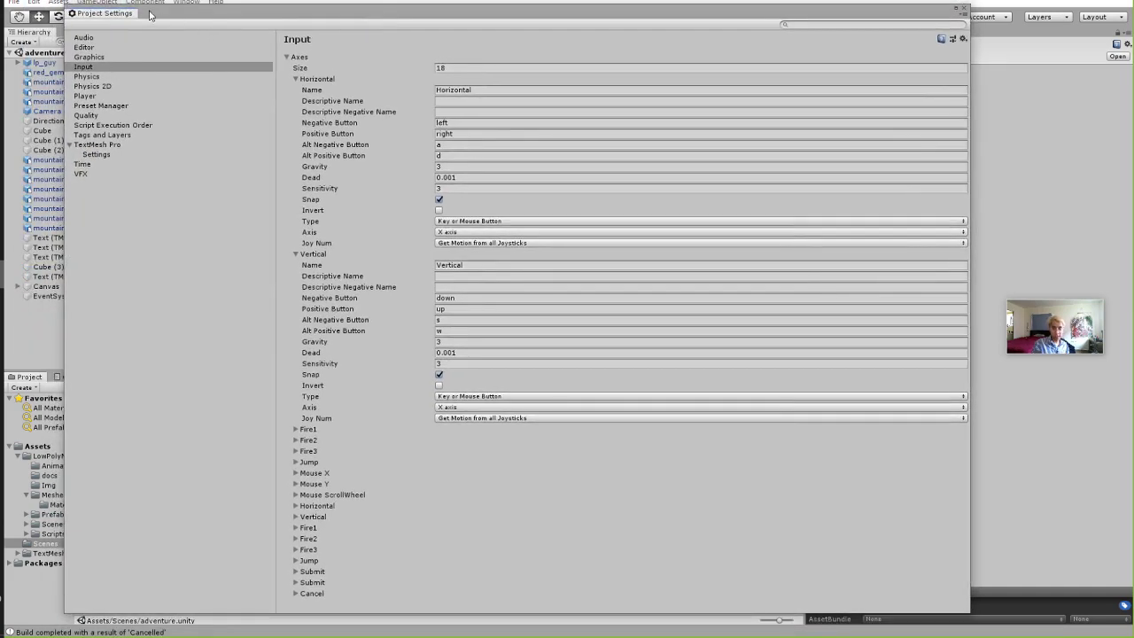
{"action": "left_click_drag", "start_coordinate": [179, 11], "coordinate": [357, 24]}
{"action": "left_click", "coordinate": [38, 4]}
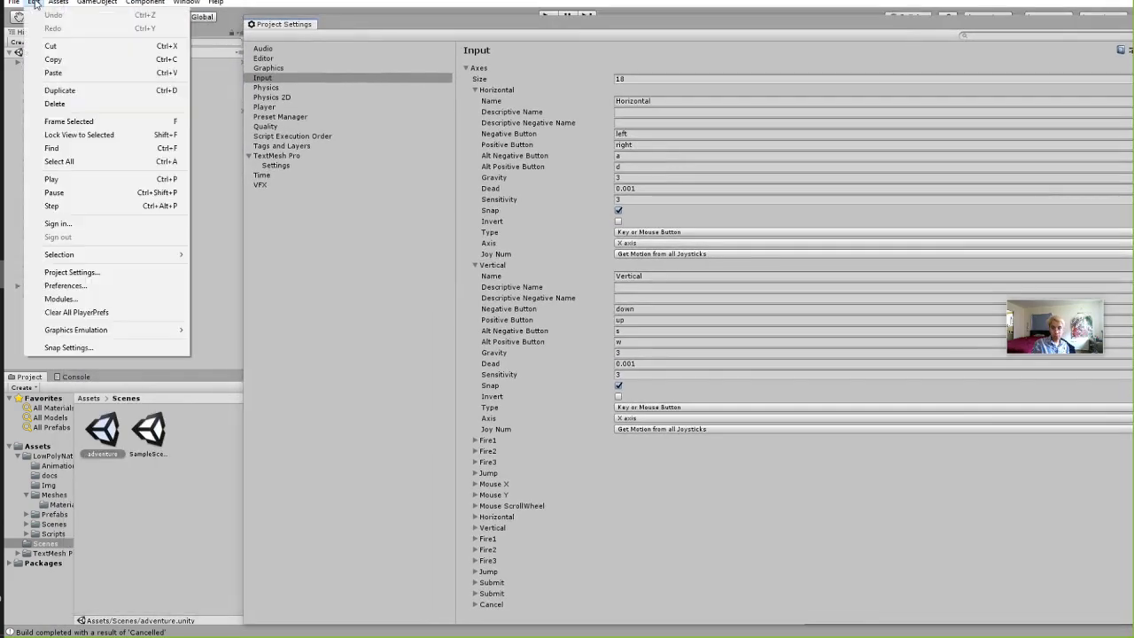
{"action": "left_click", "coordinate": [53, 269]}
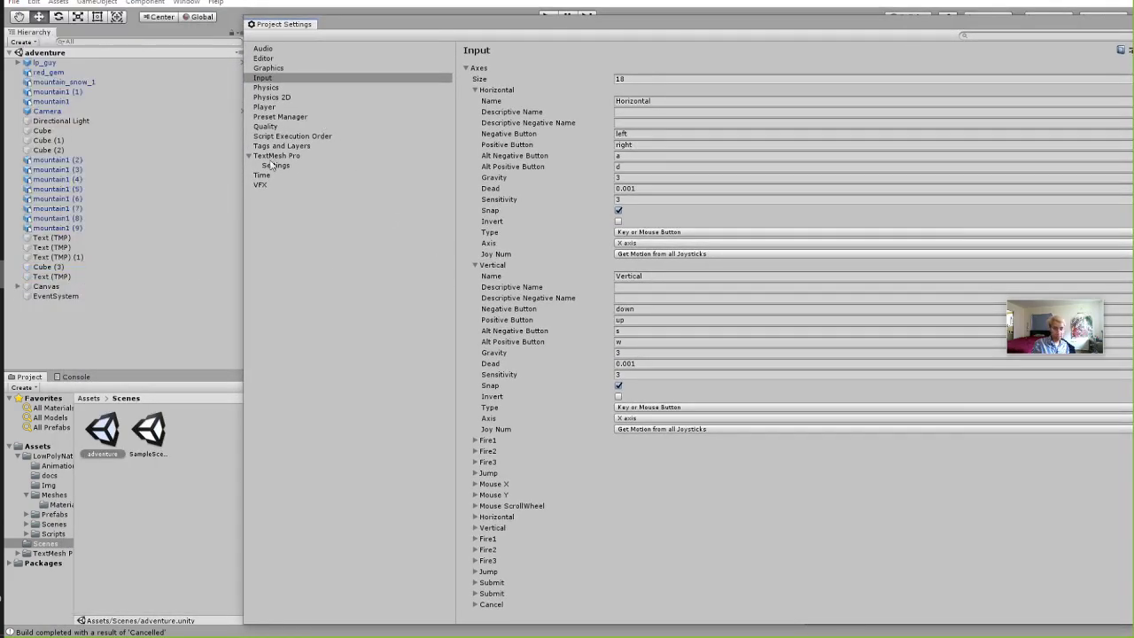
{"action": "left_click_drag", "start_coordinate": [380, 27], "coordinate": [802, 87]}
{"action": "left_click_drag", "start_coordinate": [584, 108], "coordinate": [147, 144]}
{"action": "left_click_drag", "start_coordinate": [828, 89], "coordinate": [438, 29]}
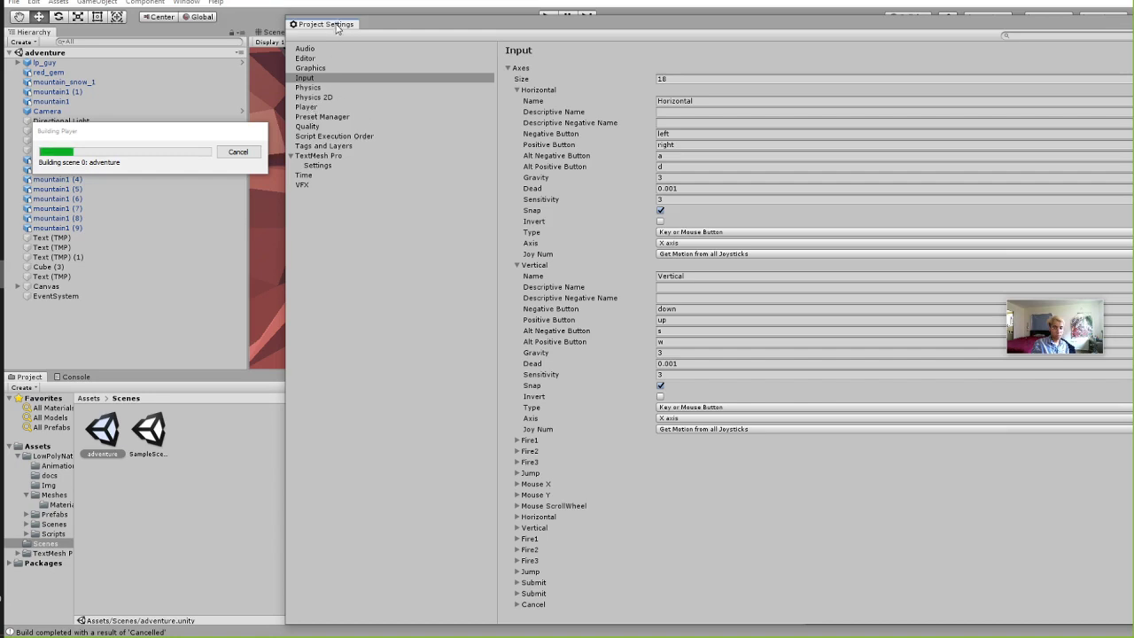
{"action": "left_click_drag", "start_coordinate": [338, 24], "coordinate": [372, 34]}
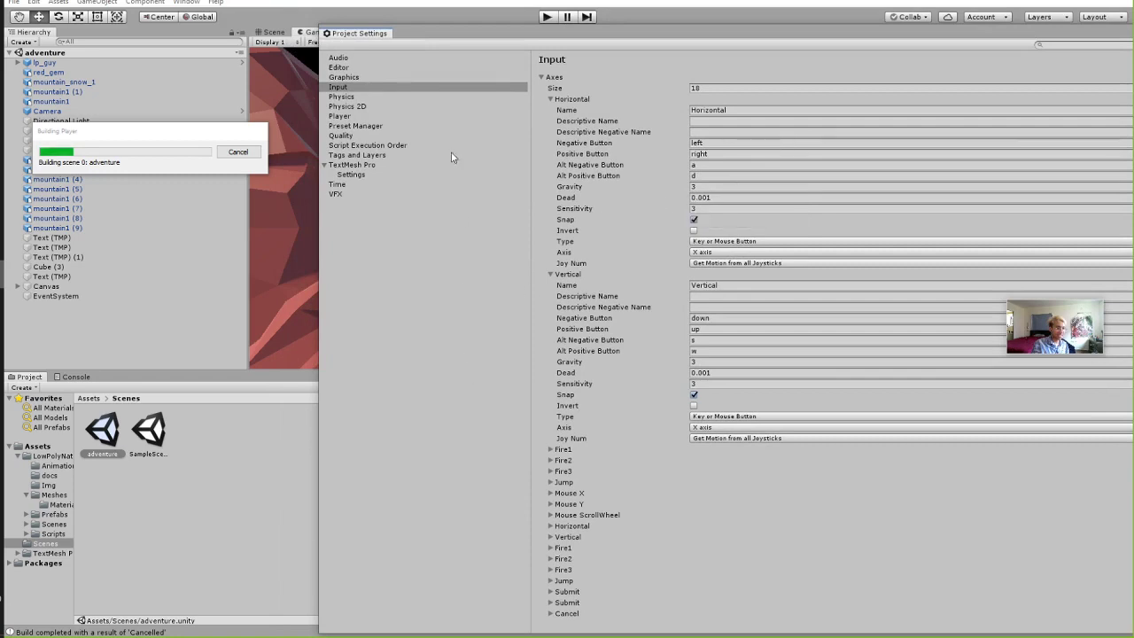
{"action": "left_click_drag", "start_coordinate": [483, 36], "coordinate": [351, 34]}
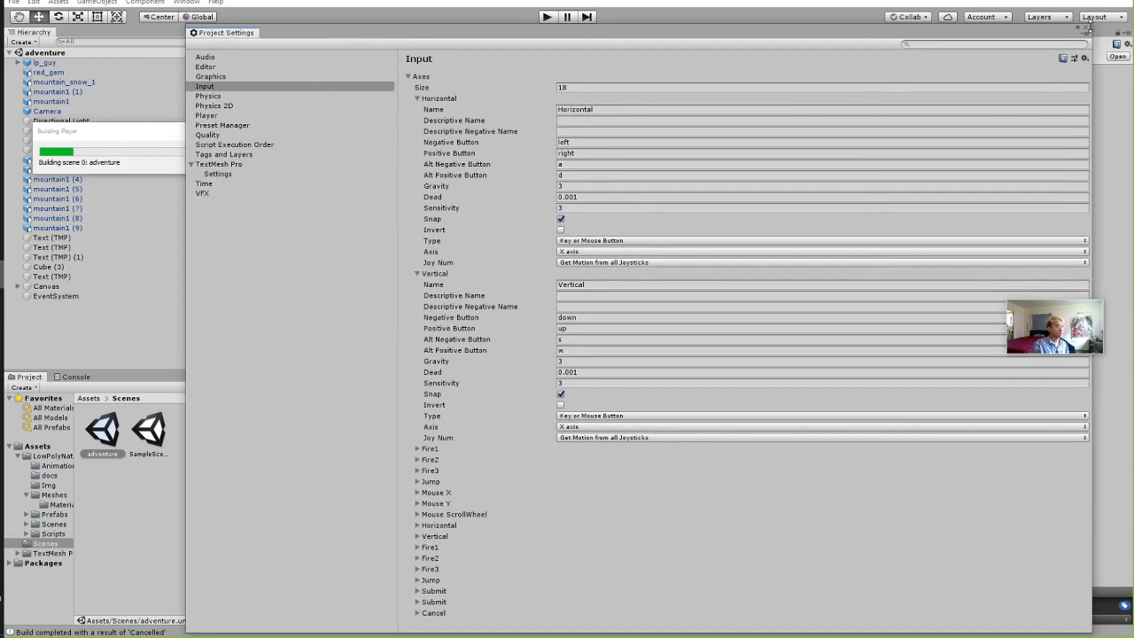
{"action": "left_click", "coordinate": [1090, 32]}
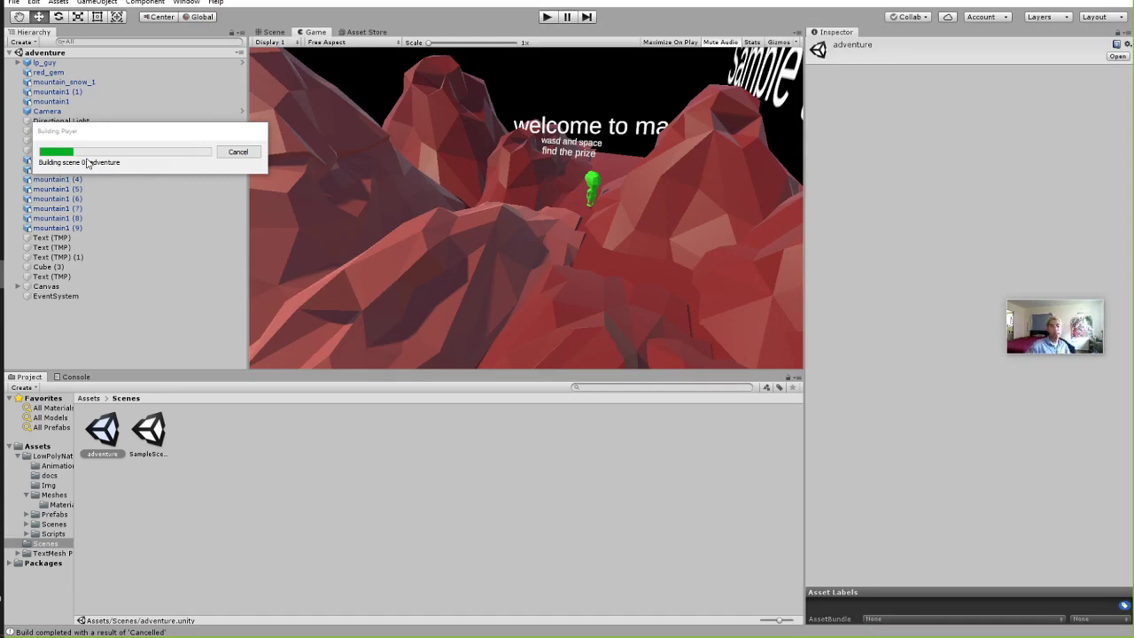
Switch to File Explorer and move it and the build progress dialog out of each other's way.
{"action": "key", "text": "alt+Tab"}
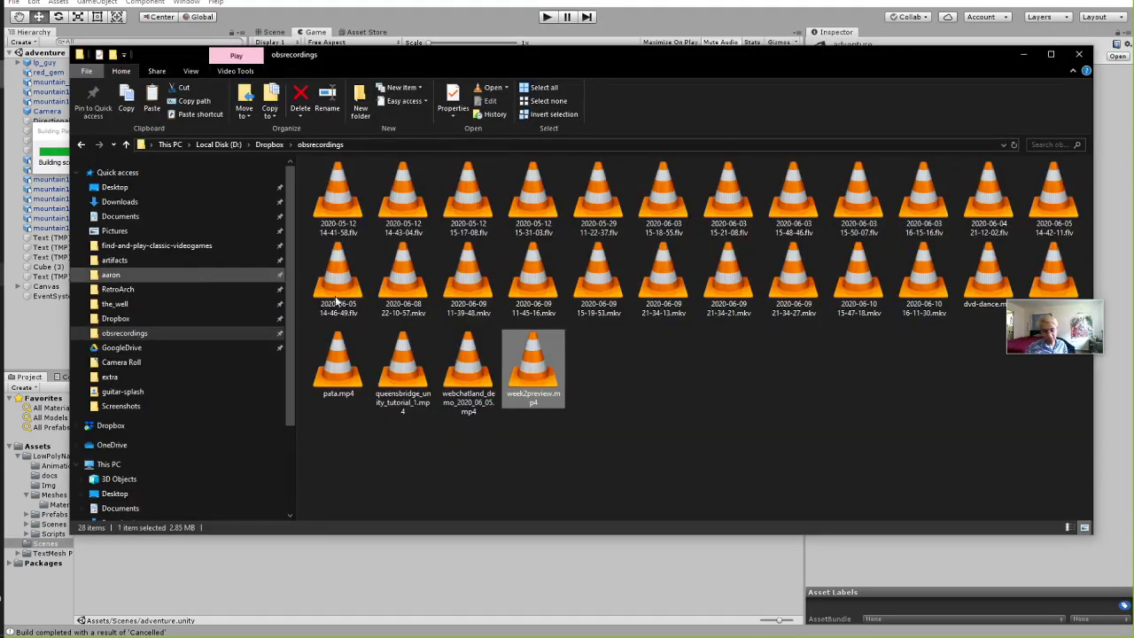
{"action": "left_click", "coordinate": [512, 408]}
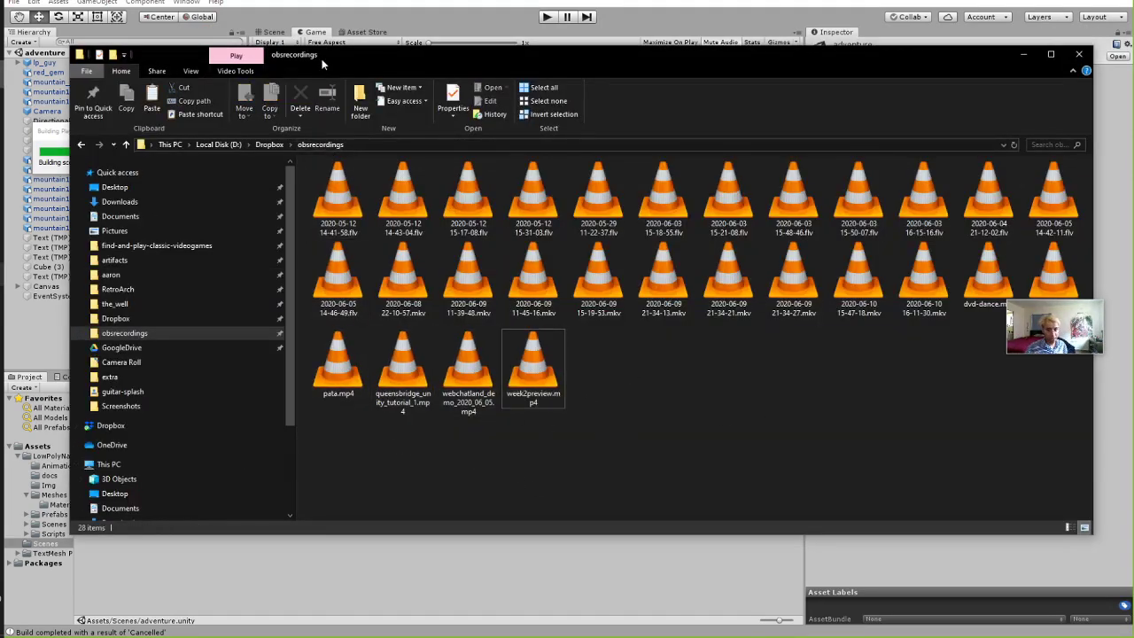
{"action": "left_click_drag", "start_coordinate": [323, 64], "coordinate": [531, 87]}
{"action": "left_click_drag", "start_coordinate": [109, 133], "coordinate": [249, 145]}
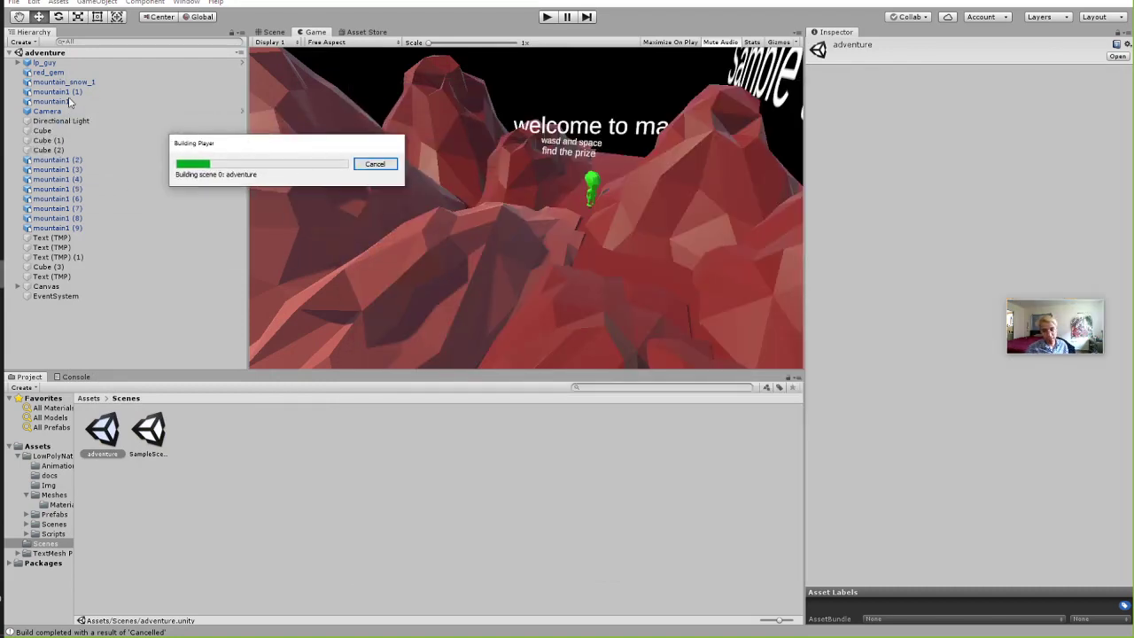
{"action": "key", "text": "alt+Tab"}
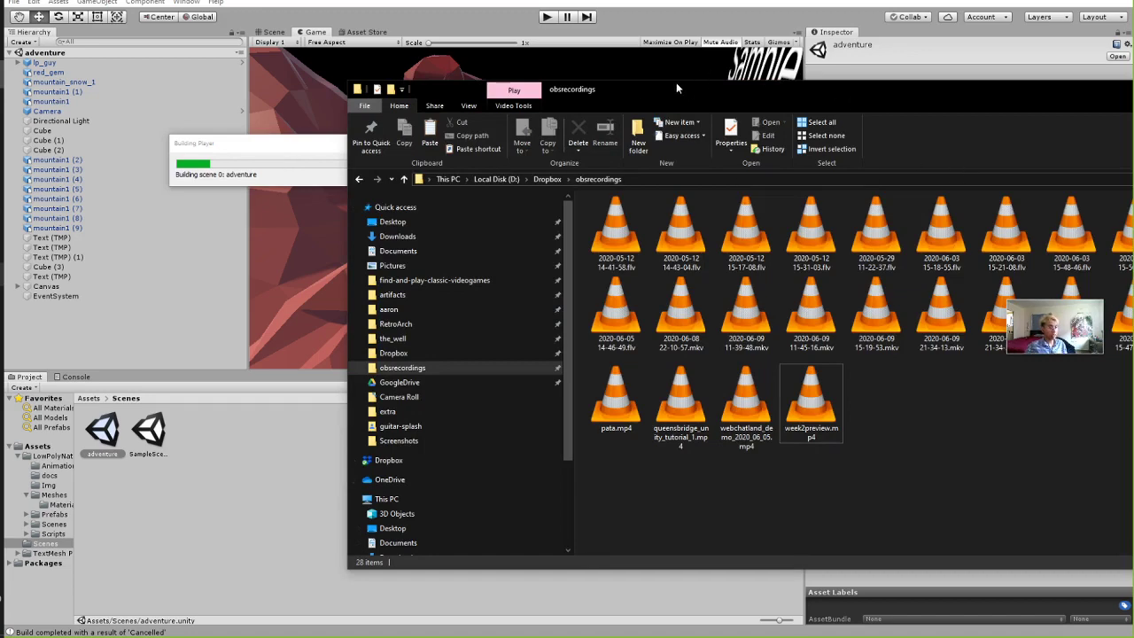
{"action": "left_click_drag", "start_coordinate": [676, 84], "coordinate": [571, 17]}
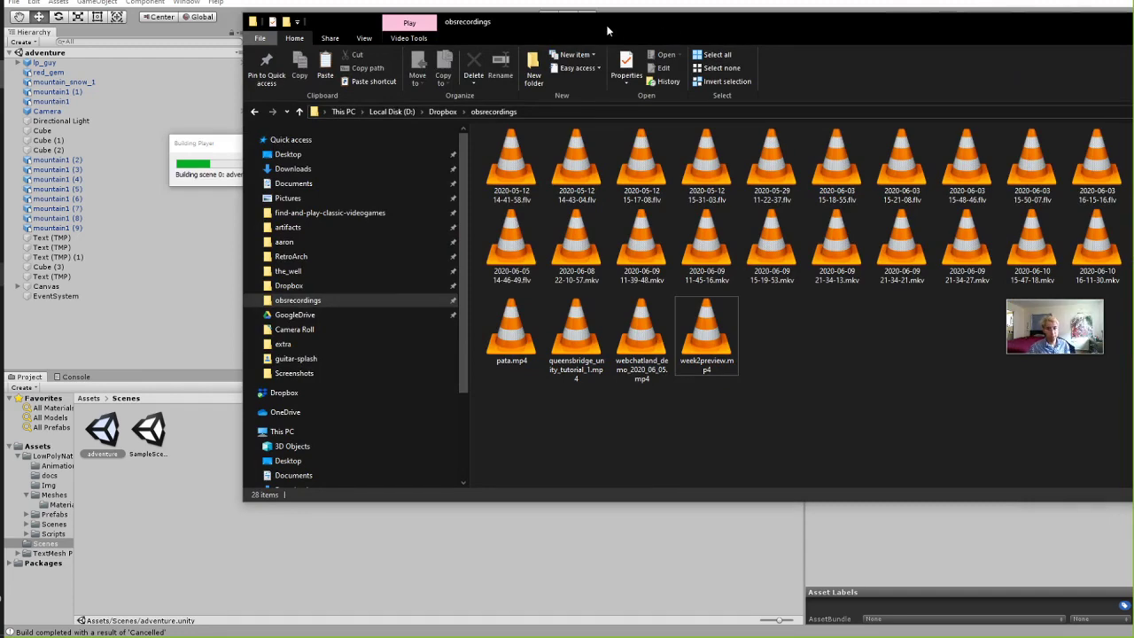
{"action": "left_click_drag", "start_coordinate": [609, 31], "coordinate": [527, 44]}
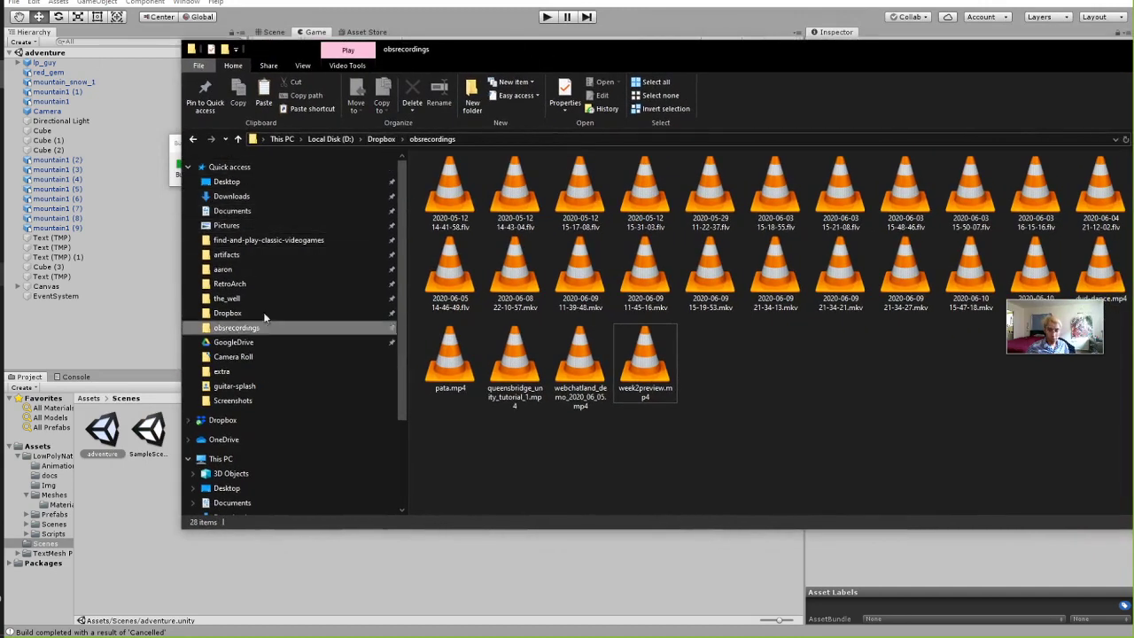
Navigate Documents > UnityTutorial > week2builds in File Explorer.
{"action": "left_click", "coordinate": [235, 211]}
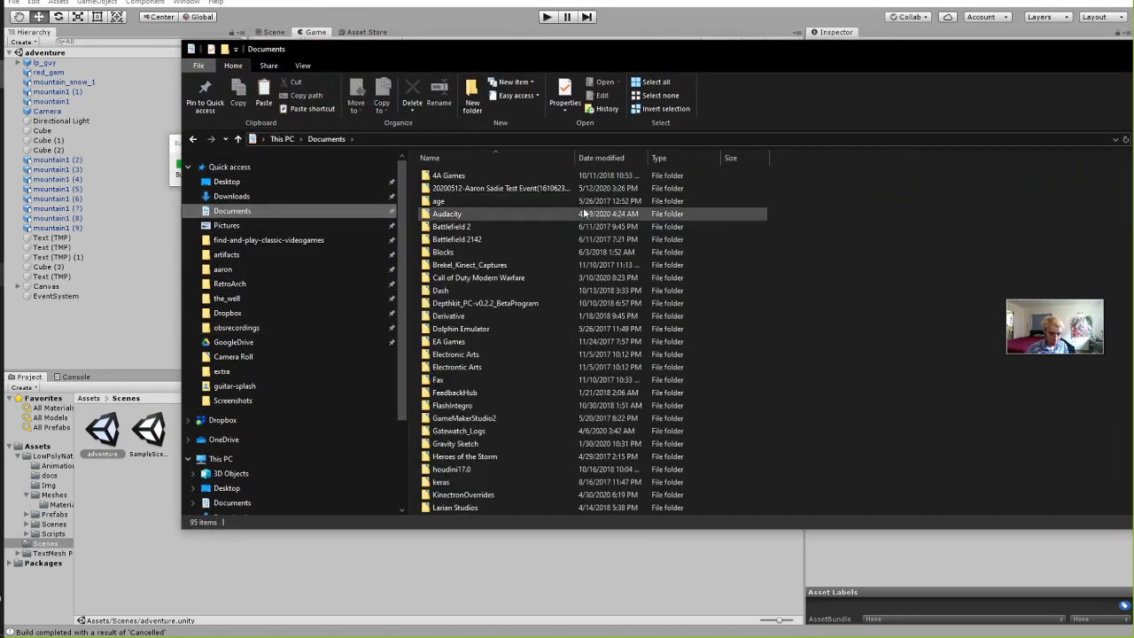
{"action": "scroll", "coordinate": [471, 418], "scroll_direction": "down", "scroll_amount": 15}
{"action": "scroll", "coordinate": [470, 408], "scroll_direction": "down", "scroll_amount": 4}
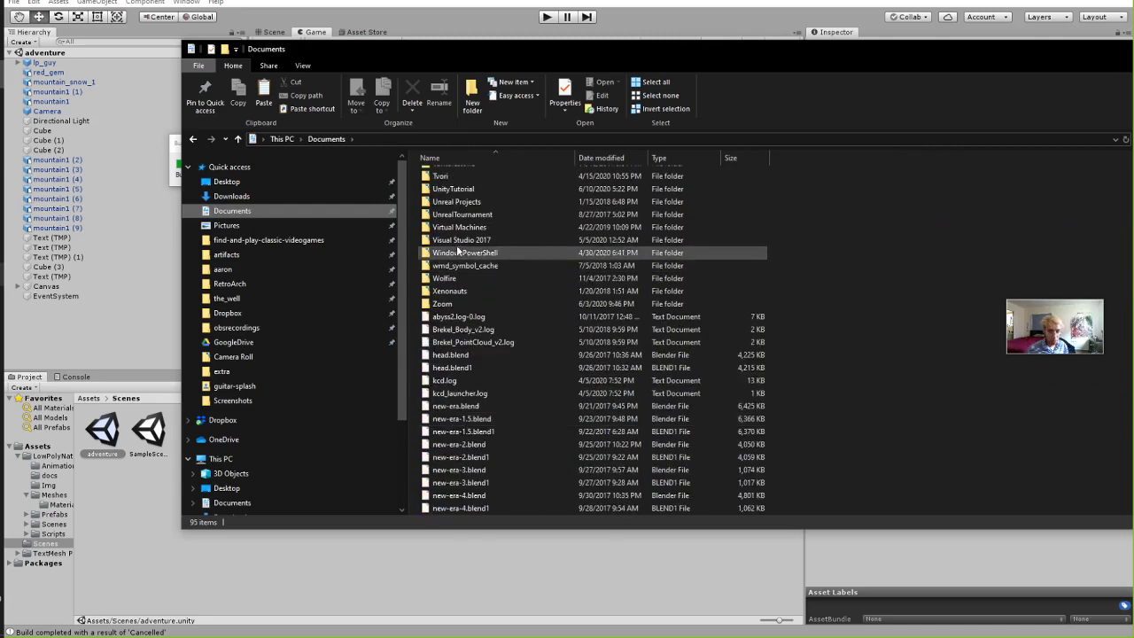
{"action": "double_click", "coordinate": [479, 189]}
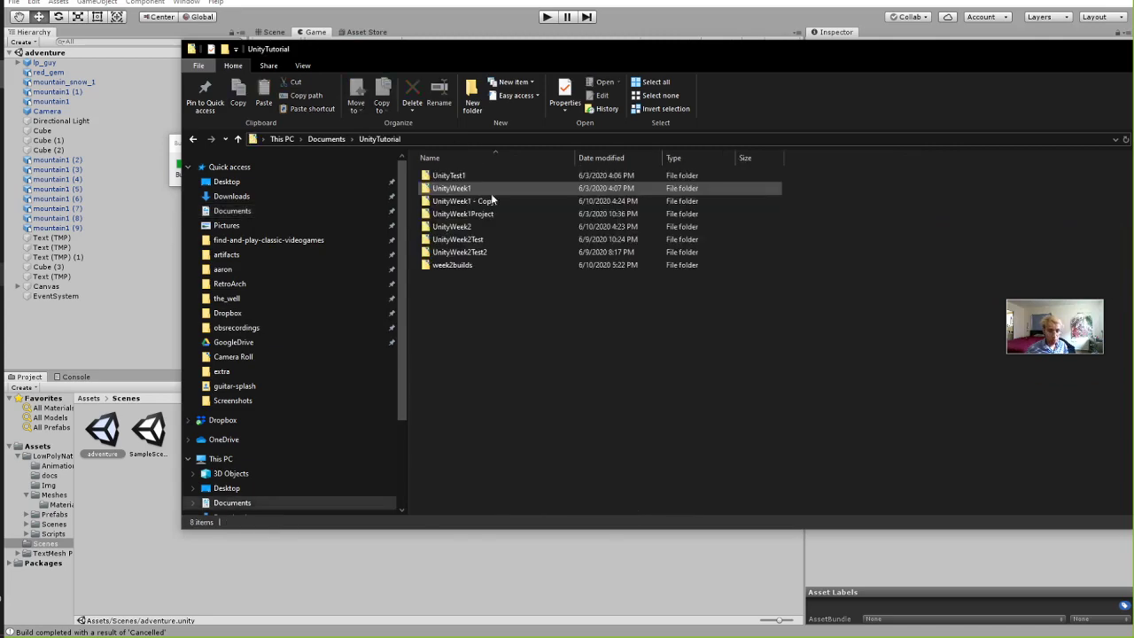
{"action": "double_click", "coordinate": [467, 265]}
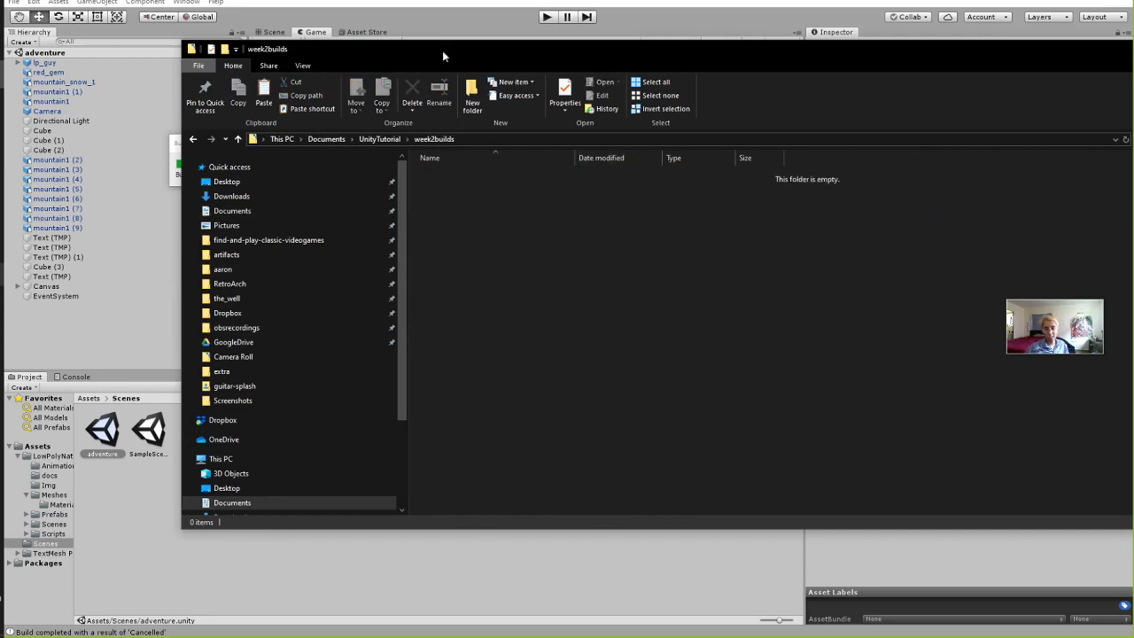
{"action": "left_click_drag", "start_coordinate": [409, 44], "coordinate": [501, 47]}
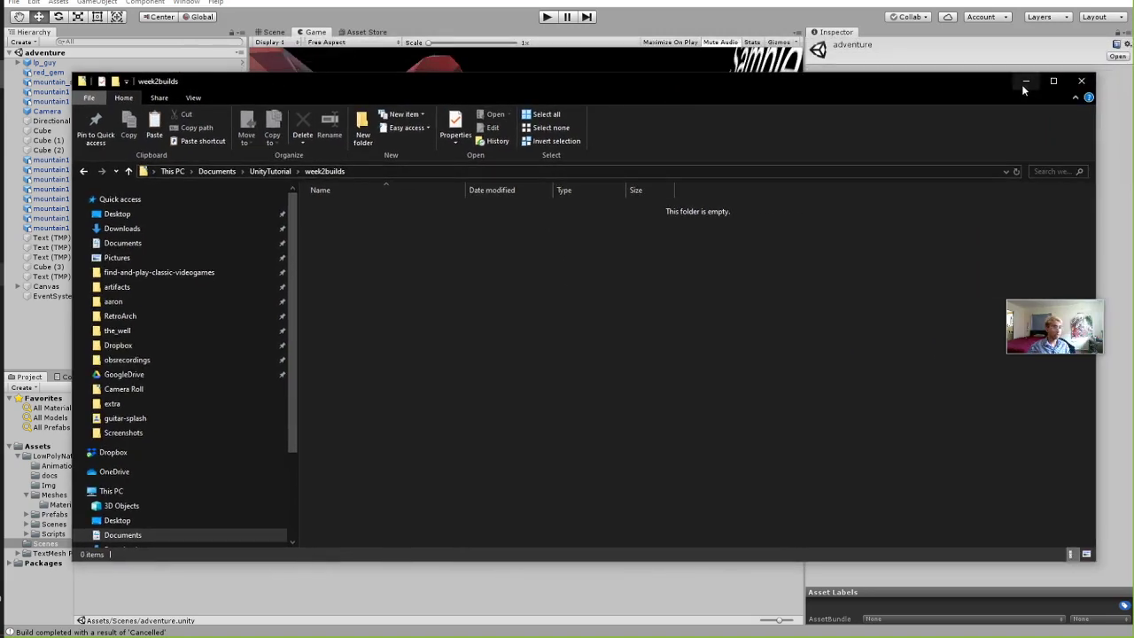
Minimize File Explorer so Unity's player build progress is visible.
{"action": "left_click", "coordinate": [1025, 82]}
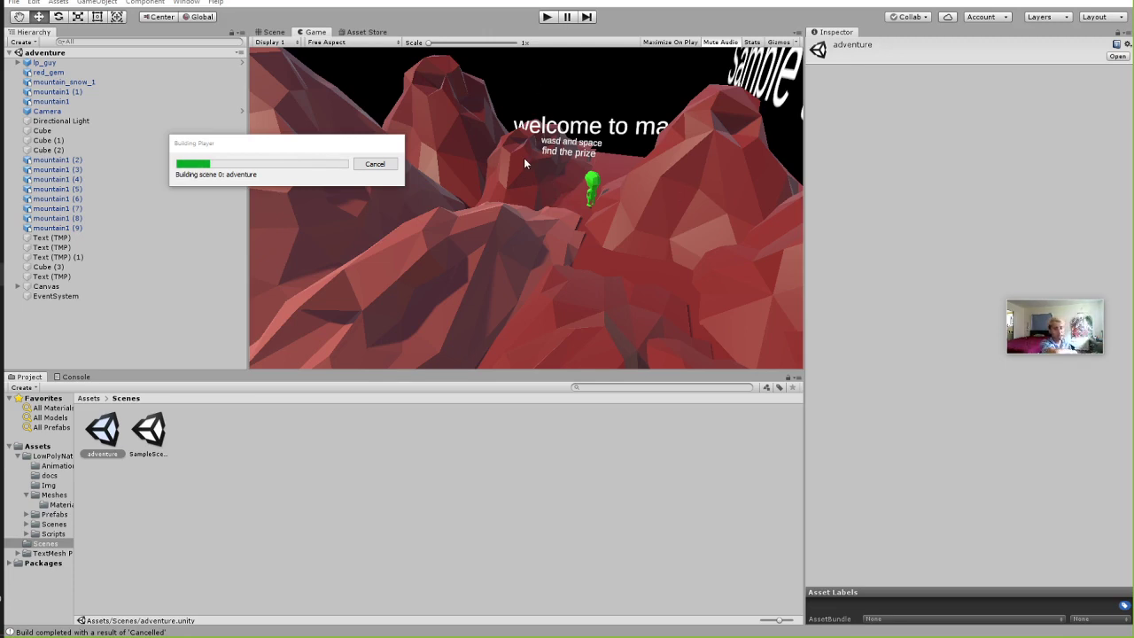
Move the Building Player dialog aside and bring the week2builds Explorer window forward.
{"action": "left_click_drag", "start_coordinate": [273, 144], "coordinate": [310, 152]}
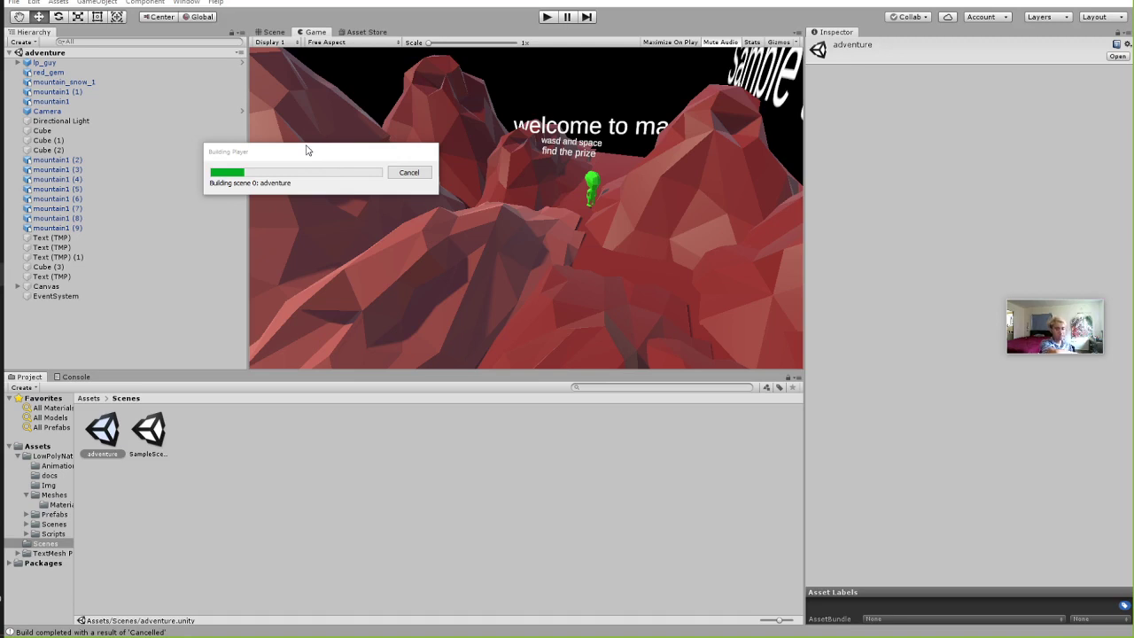
{"action": "left_click_drag", "start_coordinate": [306, 150], "coordinate": [321, 155]}
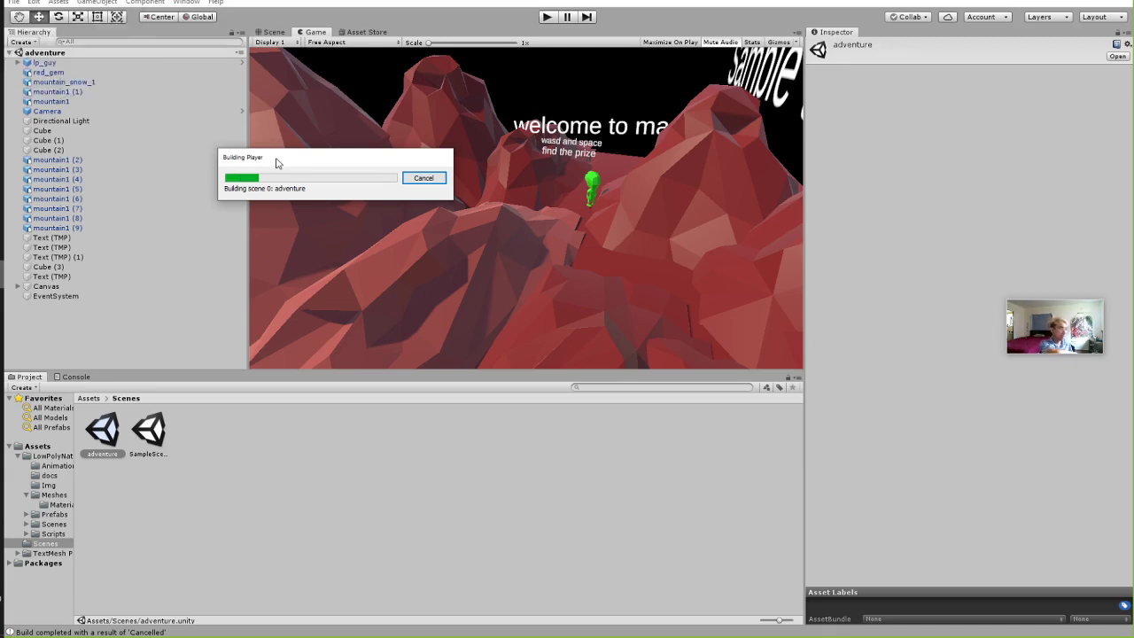
{"action": "left_click", "coordinate": [213, 529]}
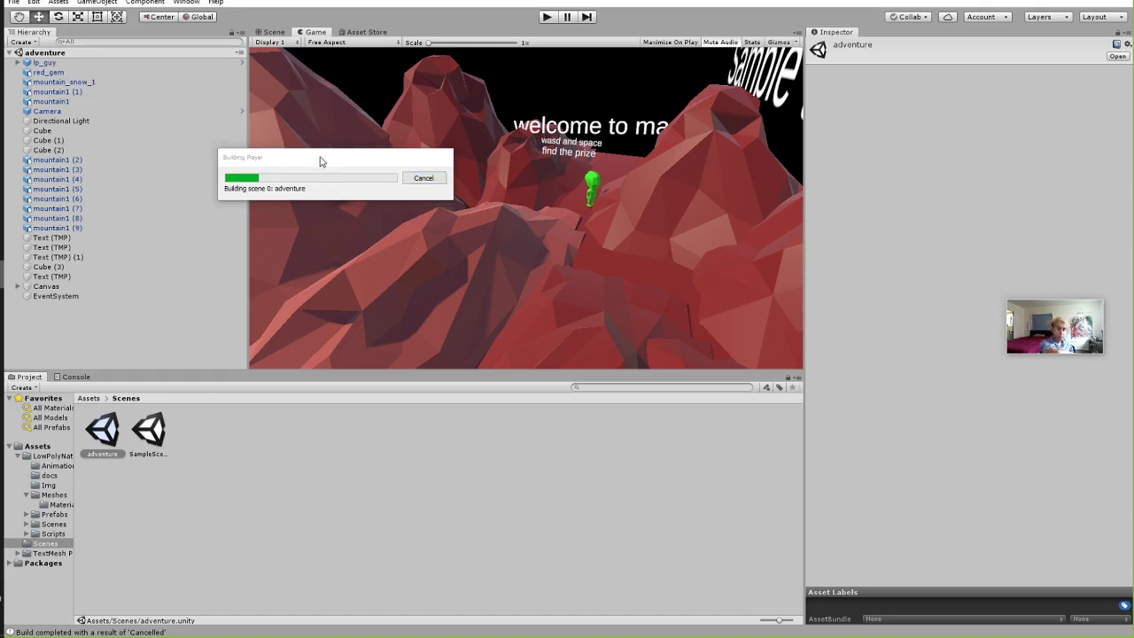
{"action": "left_click_drag", "start_coordinate": [321, 161], "coordinate": [347, 165]}
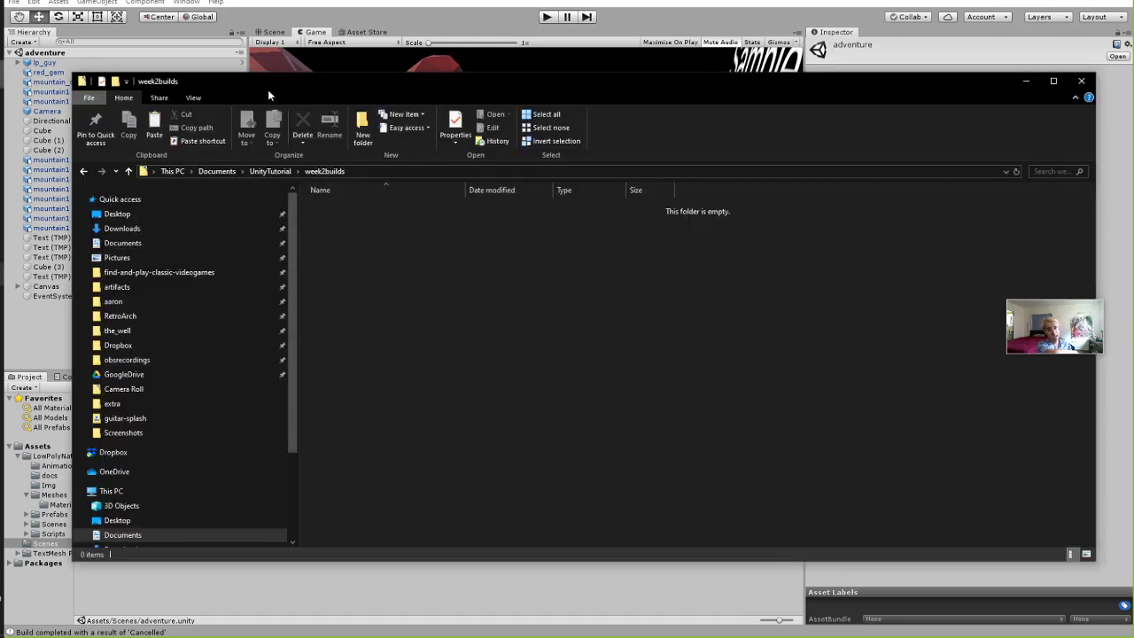
{"action": "mouse_move", "coordinate": [268, 87]}
{"action": "left_mouse_down"}
{"action": "mouse_move", "coordinate": [322, 99]}
{"action": "mouse_move", "coordinate": [262, 73]}
{"action": "left_mouse_up"}
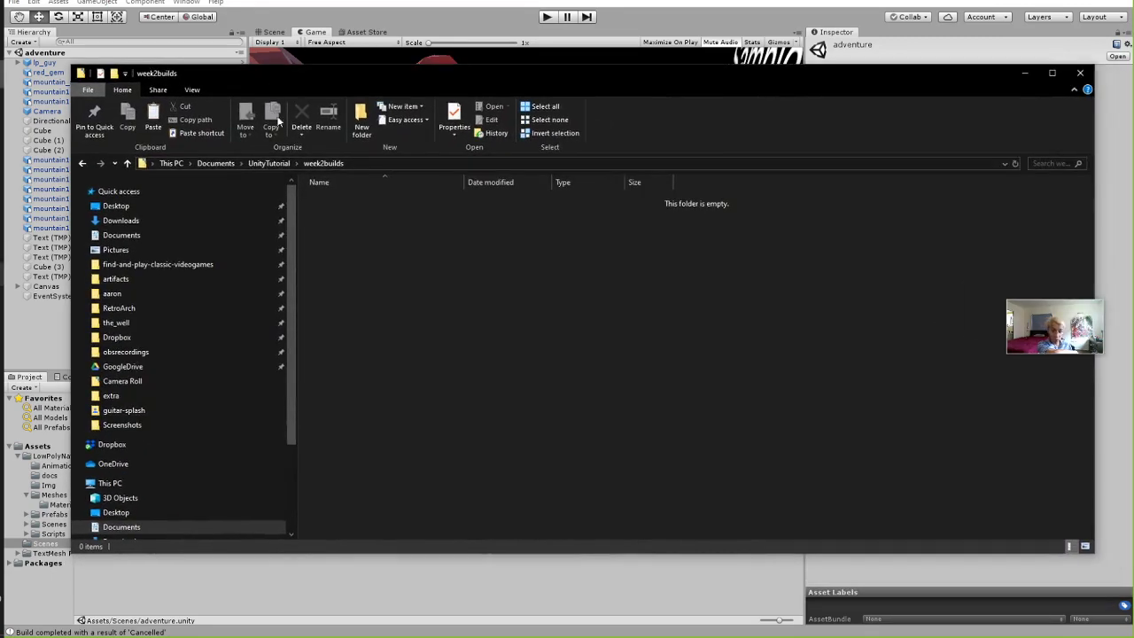
Go up through the UnityTutorial and Documents breadcrumbs in the address bar.
{"action": "left_click", "coordinate": [268, 164]}
{"action": "left_click", "coordinate": [216, 163]}
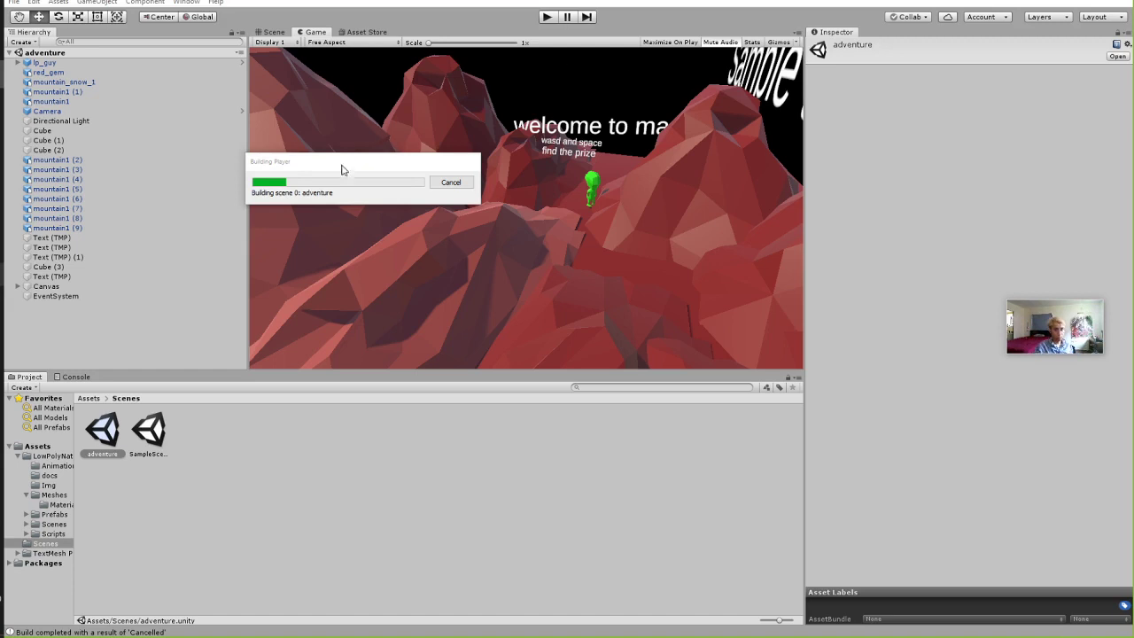
{"action": "left_click_drag", "start_coordinate": [340, 171], "coordinate": [378, 179]}
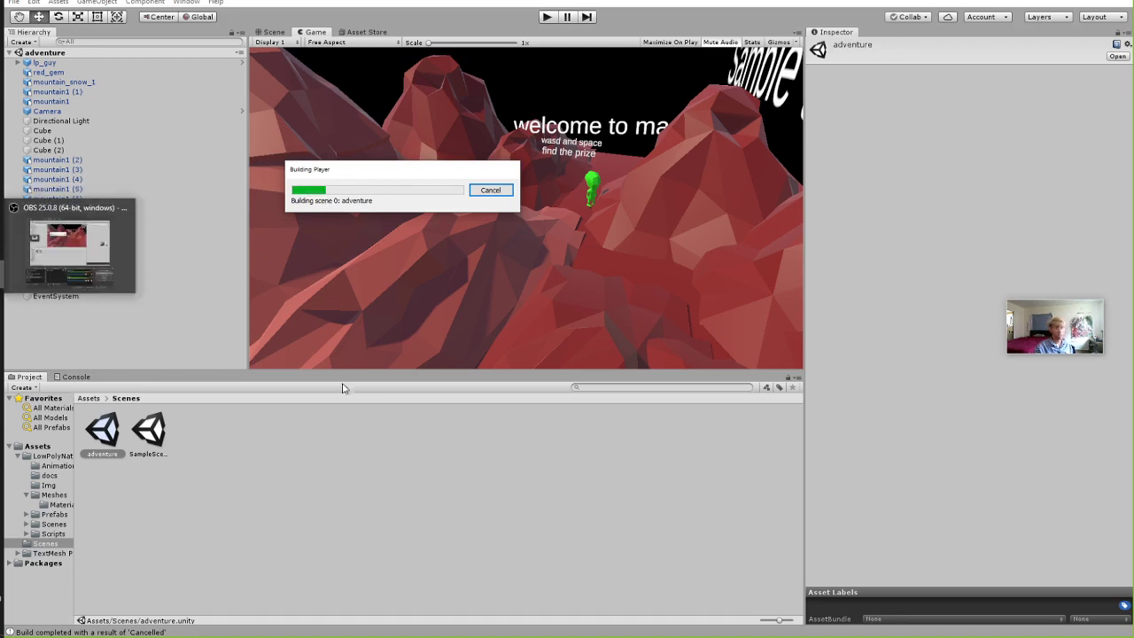
{"action": "right_click", "coordinate": [3, 353]}
{"action": "left_click", "coordinate": [33, 297]}
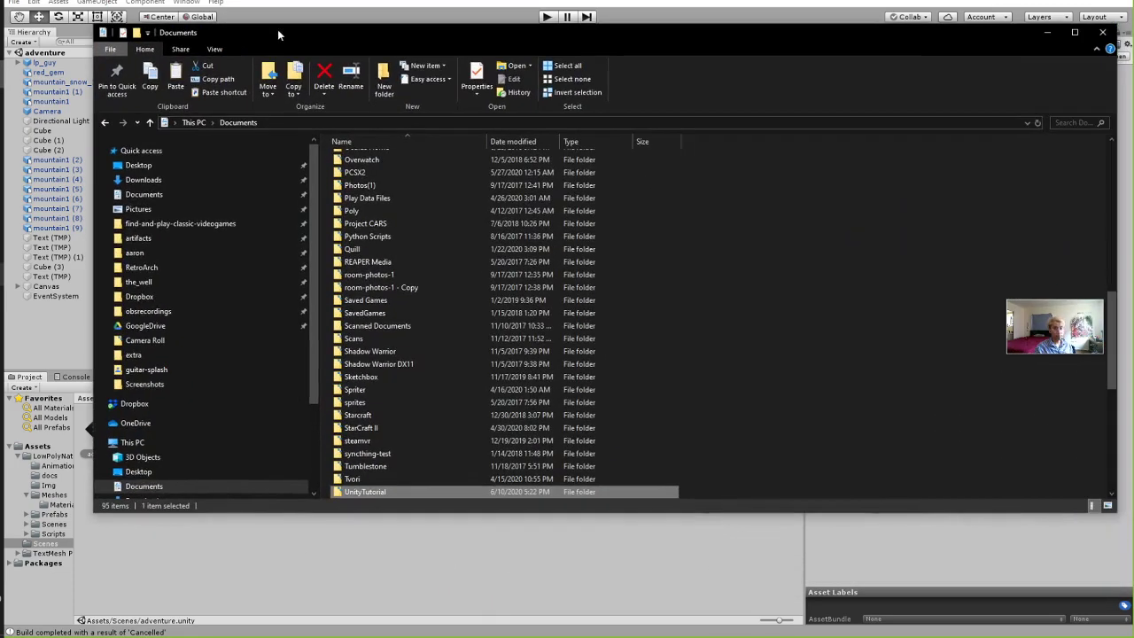
{"action": "scroll", "coordinate": [227, 274], "scroll_direction": "down", "scroll_amount": 1}
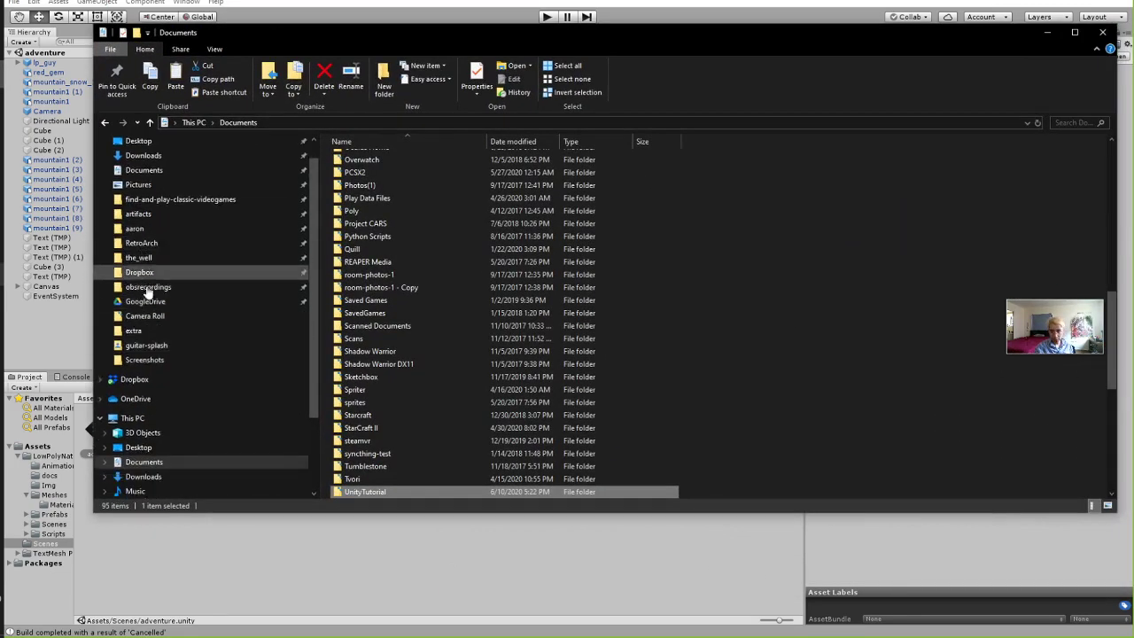
{"action": "scroll", "coordinate": [170, 365], "scroll_direction": "down", "scroll_amount": 2}
{"action": "left_click_drag", "start_coordinate": [298, 34], "coordinate": [404, 39]}
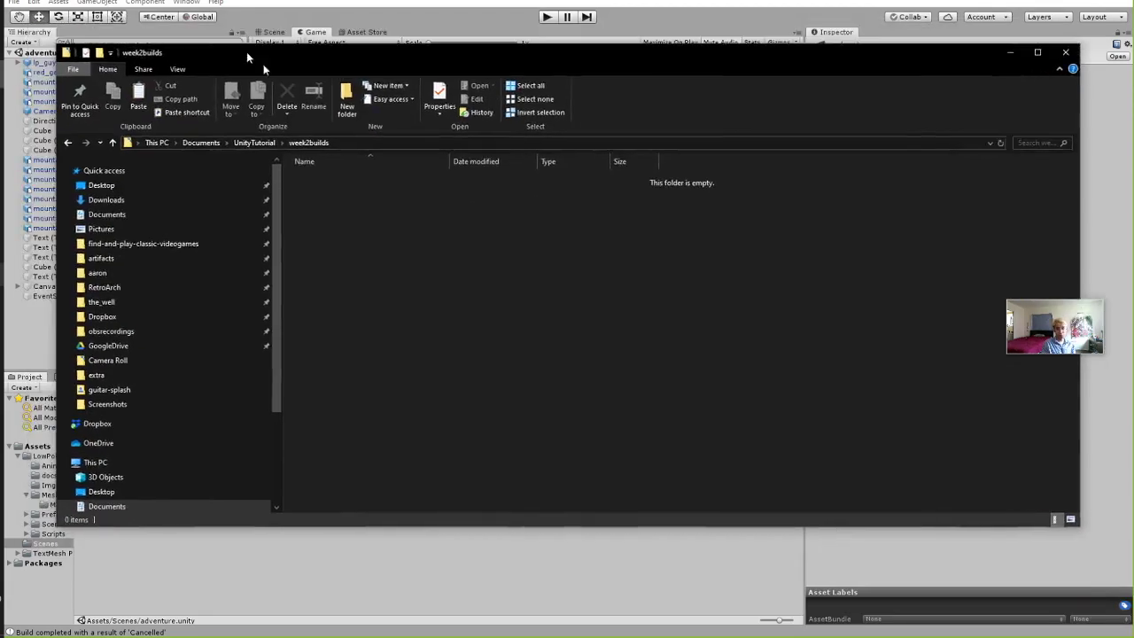
Add a new Rich Text Document to the week2builds folder.
{"action": "left_click_drag", "start_coordinate": [247, 51], "coordinate": [288, 83]}
{"action": "right_click", "coordinate": [362, 206]}
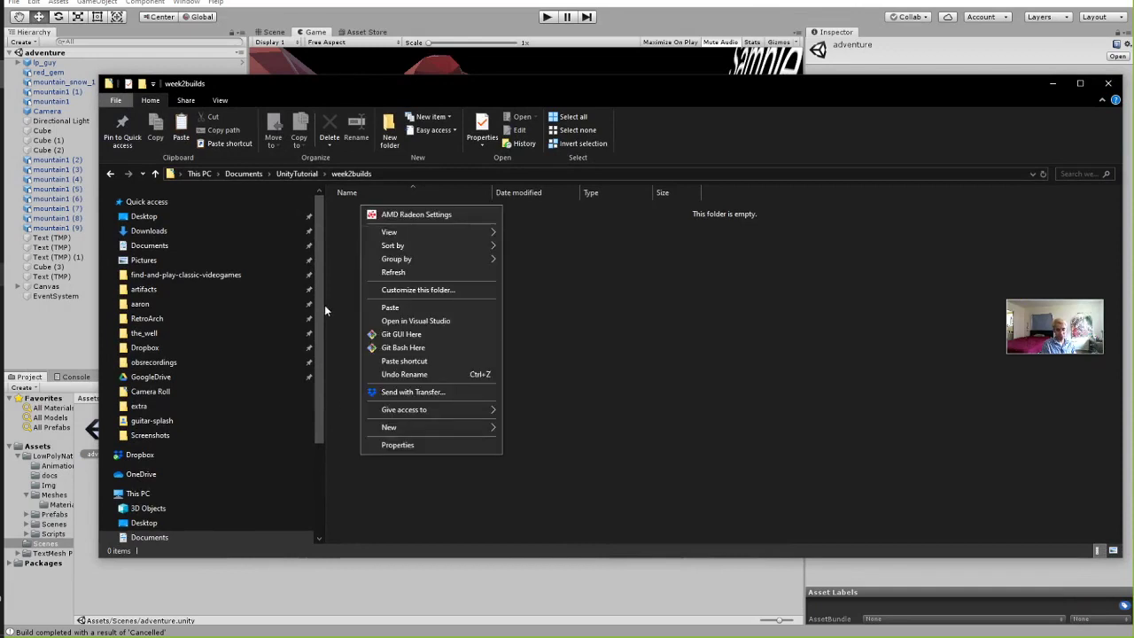
{"action": "right_click", "coordinate": [342, 289]}
{"action": "mouse_move", "coordinate": [396, 511]}
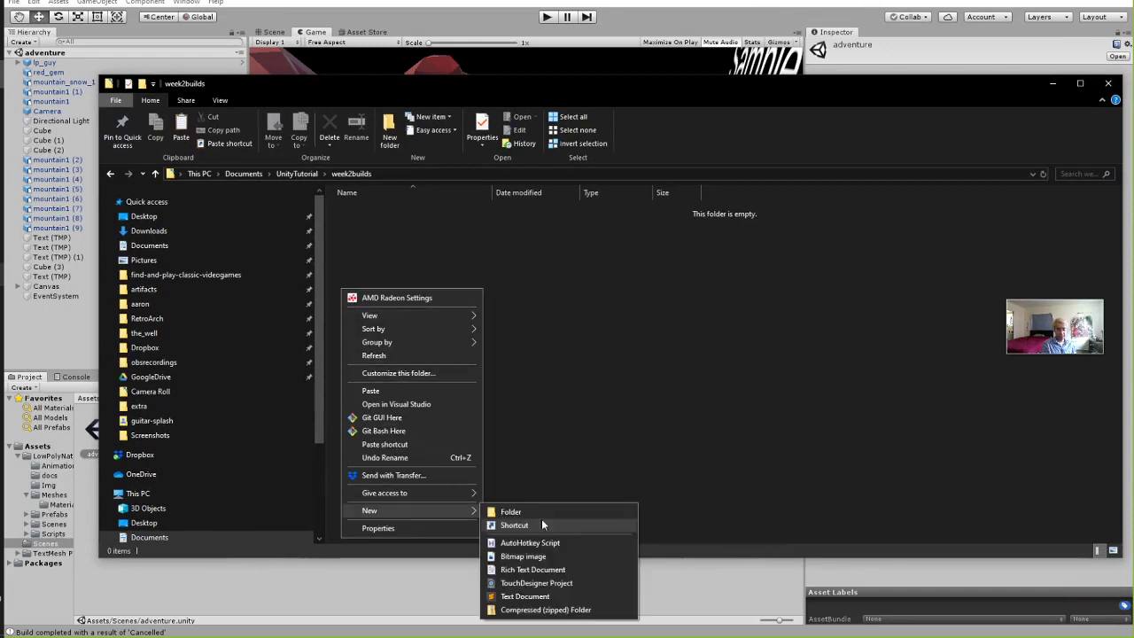
{"action": "left_click", "coordinate": [523, 570]}
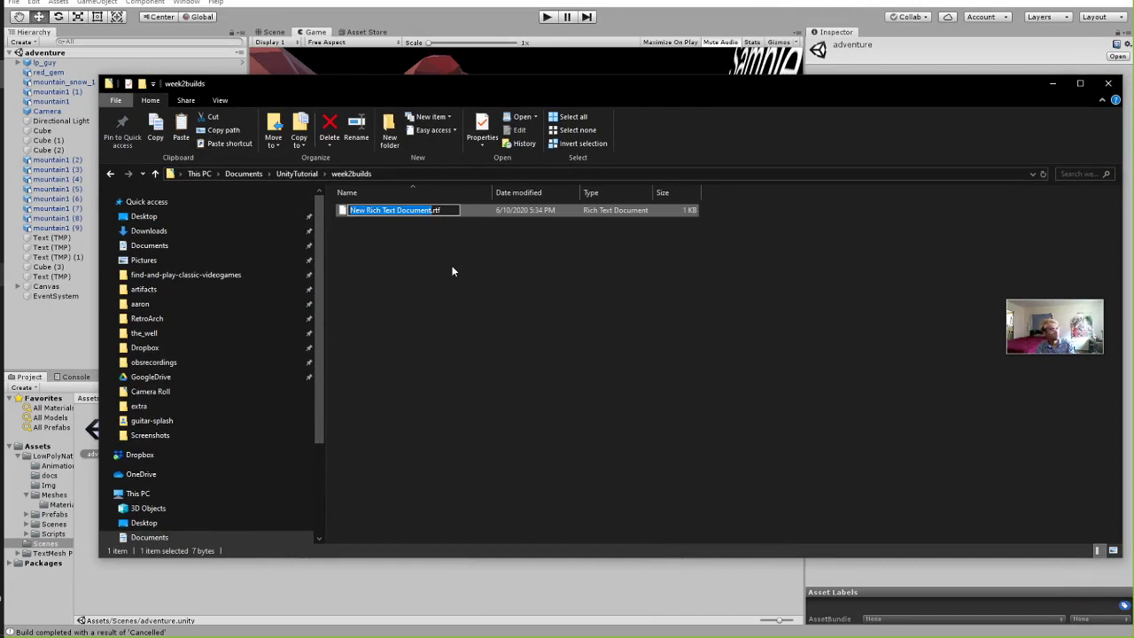
Rename the new document SimpleProject.exe and accept the extension-change warning.
{"action": "type", "text": "DlmrukRs;ykcf"}
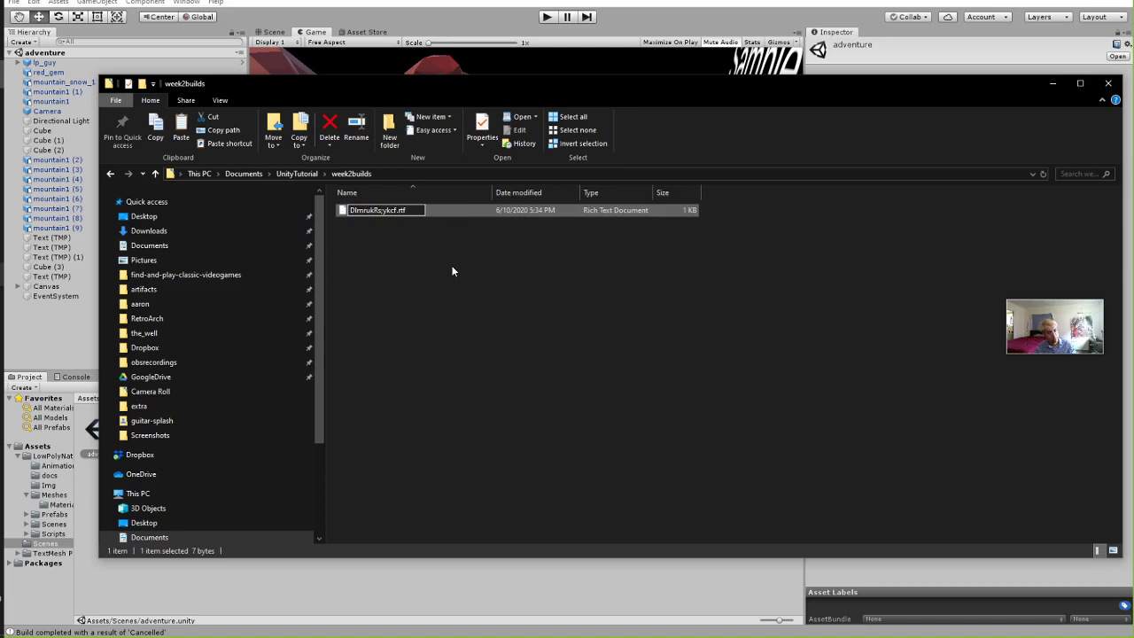
{"action": "key", "text": "BackSpace"}
{"action": "key", "text": "BackSpace"}
{"action": "key", "text": "BackSpace"}
{"action": "key", "text": "BackSpace"}
{"action": "key", "text": "BackSpace"}
{"action": "key", "text": "BackSpace"}
{"action": "key", "text": "BackSpace"}
{"action": "key", "text": "BackSpace"}
{"action": "key", "text": "BackSpace"}
{"action": "key", "text": "BackSpace"}
{"action": "key", "text": "BackSpace"}
{"action": "key", "text": "BackSpace"}
{"action": "type", "text": "S"}
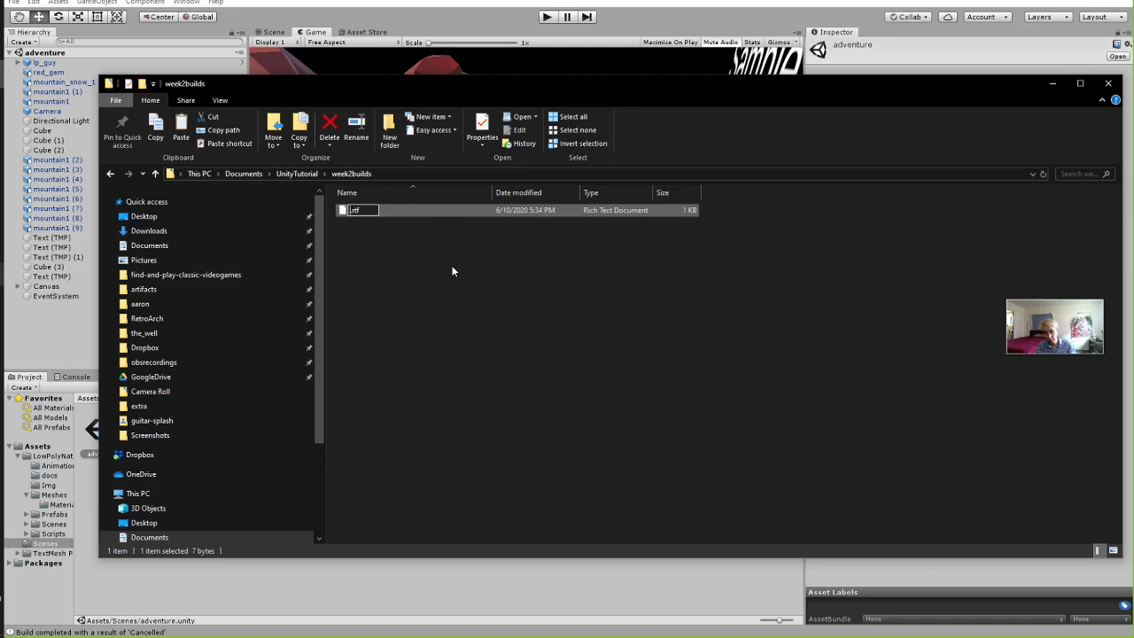
{"action": "type", "text": "impleProjec"}
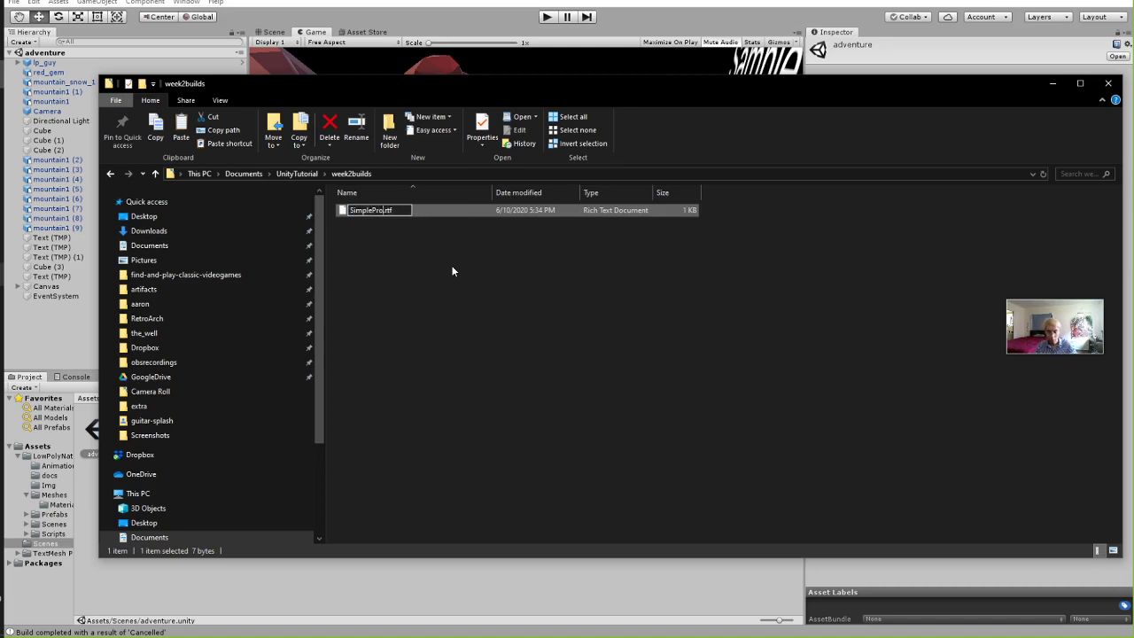
{"action": "type", "text": "t"}
{"action": "key", "text": "BackSpace"}
{"action": "key", "text": "BackSpace"}
{"action": "type", "text": "exe"}
{"action": "key", "text": "Return"}
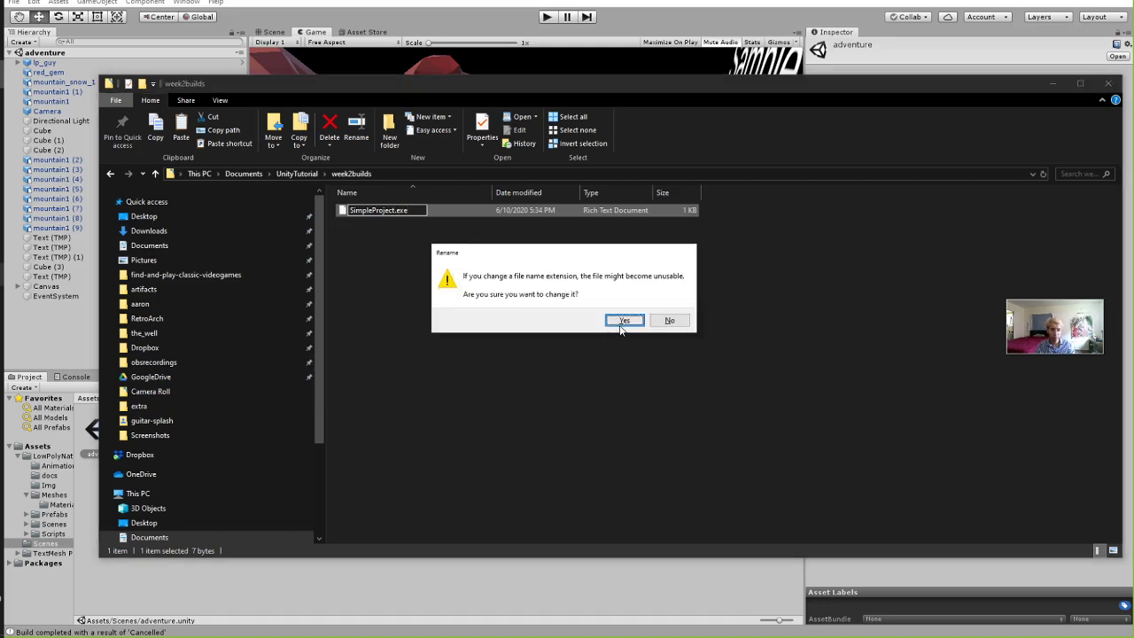
{"action": "left_click", "coordinate": [623, 321]}
{"action": "right_click", "coordinate": [398, 296]}
Create a new folder named UnityAssets in week2builds.
{"action": "mouse_move", "coordinate": [445, 515]}
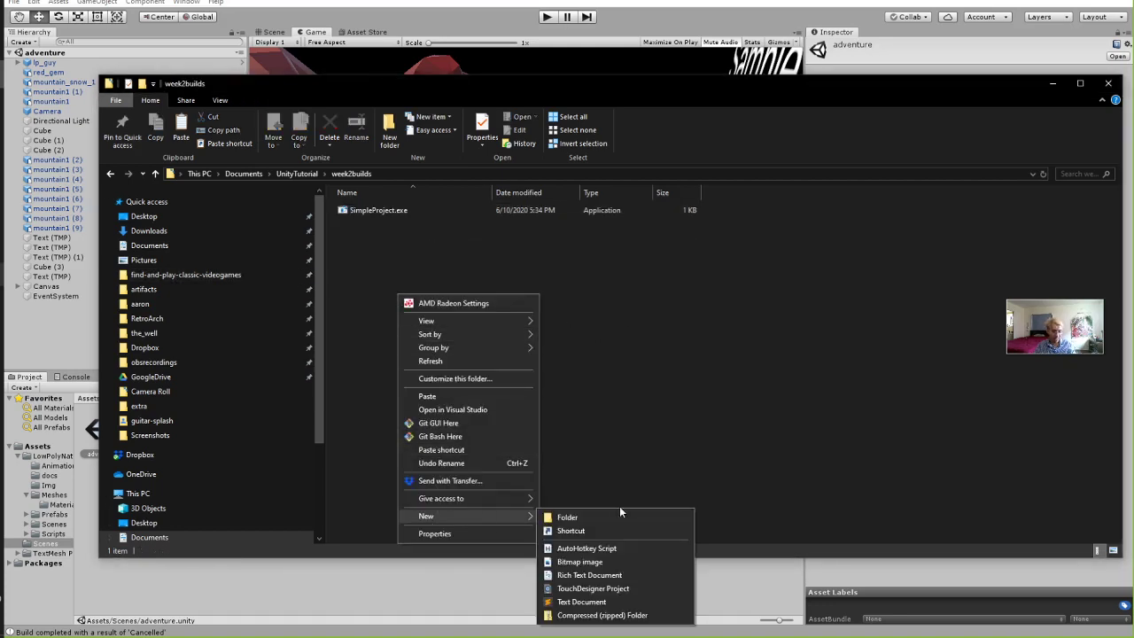
{"action": "left_click", "coordinate": [620, 510]}
{"action": "type", "text": "UnityAsster"}
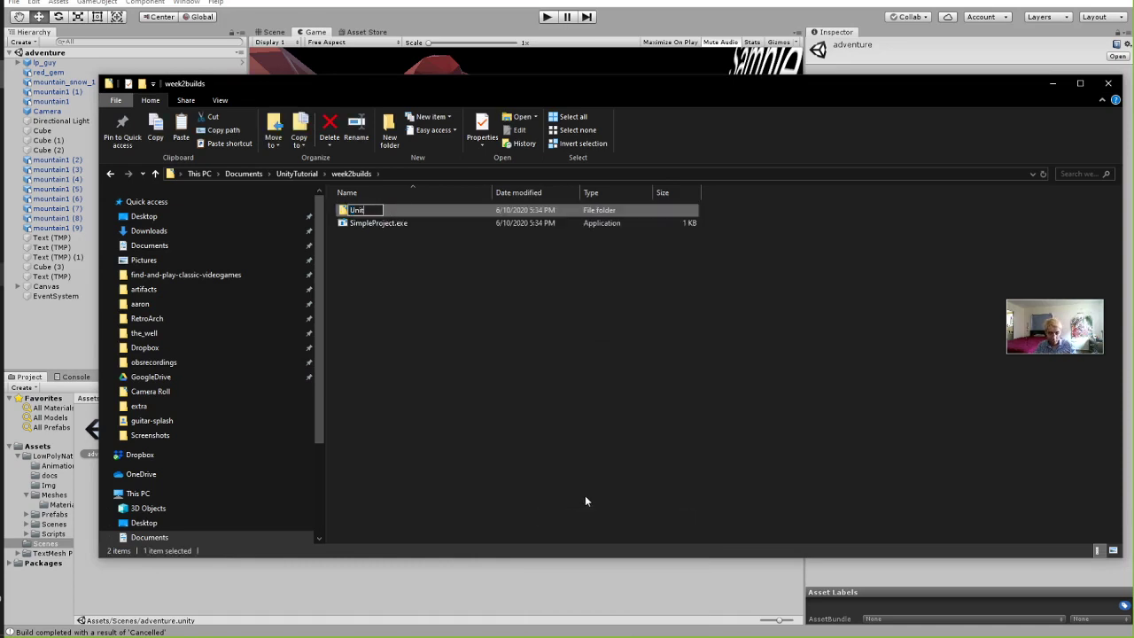
{"action": "key", "text": "BackSpace"}
{"action": "key", "text": "BackSpace"}
{"action": "key", "text": "BackSpace"}
{"action": "type", "text": "ets"}
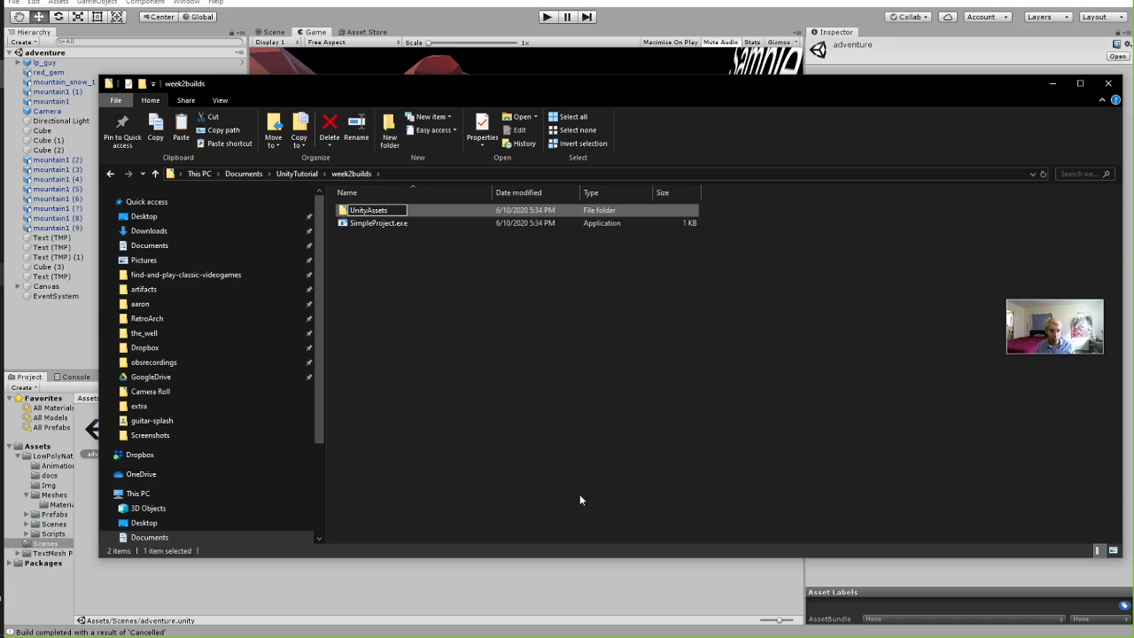
{"action": "left_click", "coordinate": [580, 501]}
Create a rich text document named domthing.rtf in week2builds.
{"action": "right_click", "coordinate": [382, 265]}
{"action": "mouse_move", "coordinate": [454, 499]}
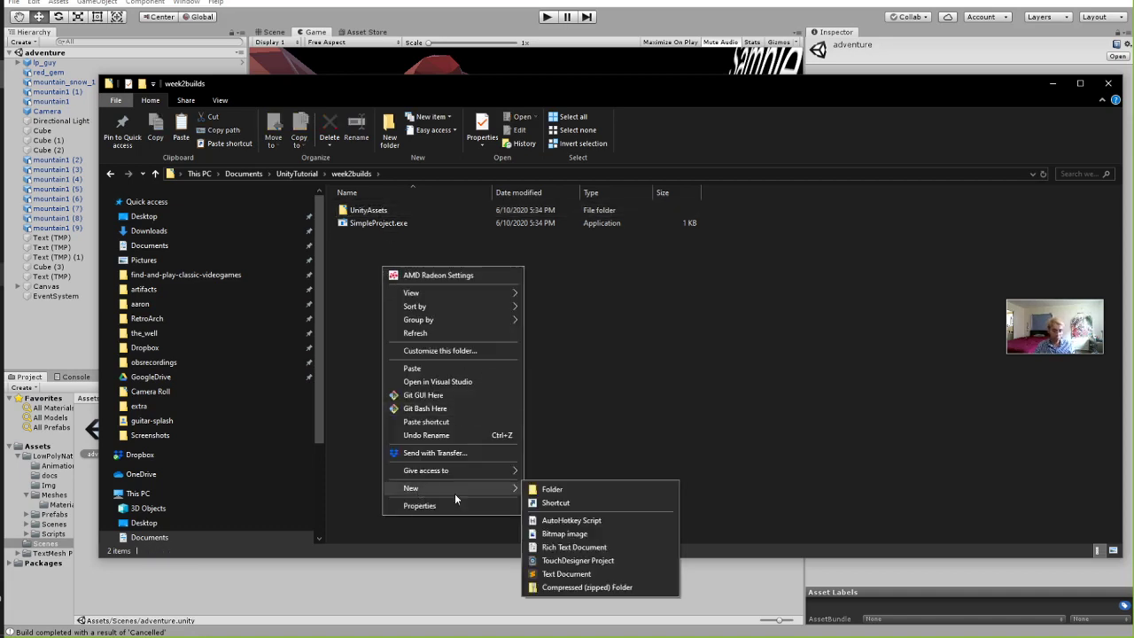
{"action": "left_click", "coordinate": [569, 546]}
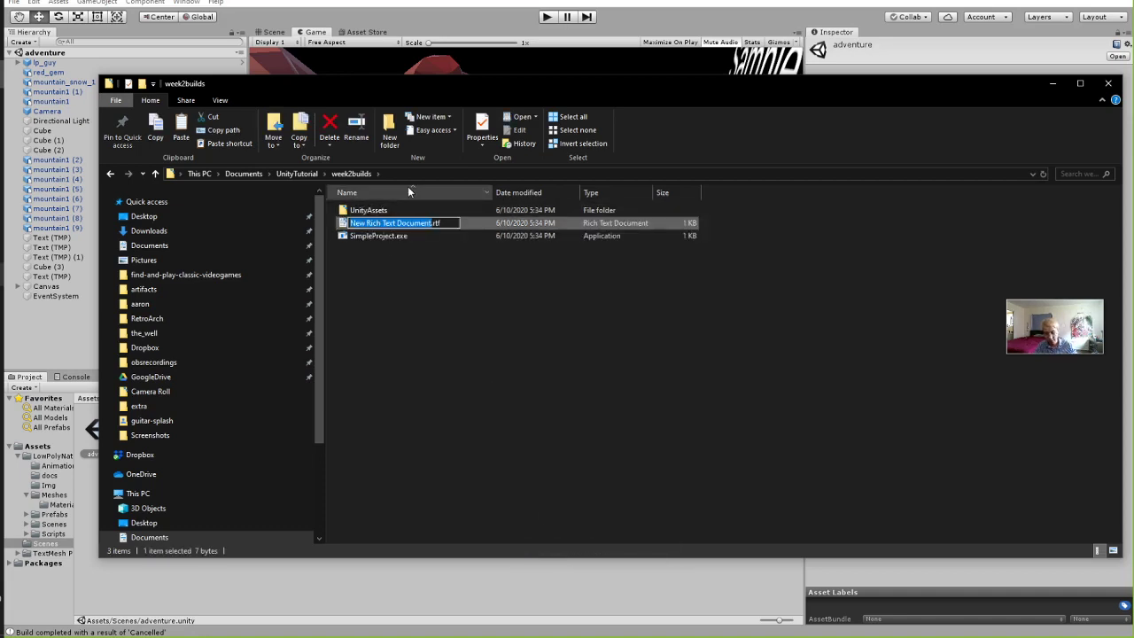
{"action": "type", "text": "domthing"}
{"action": "key", "text": "Return"}
{"action": "left_click", "coordinate": [431, 361]}
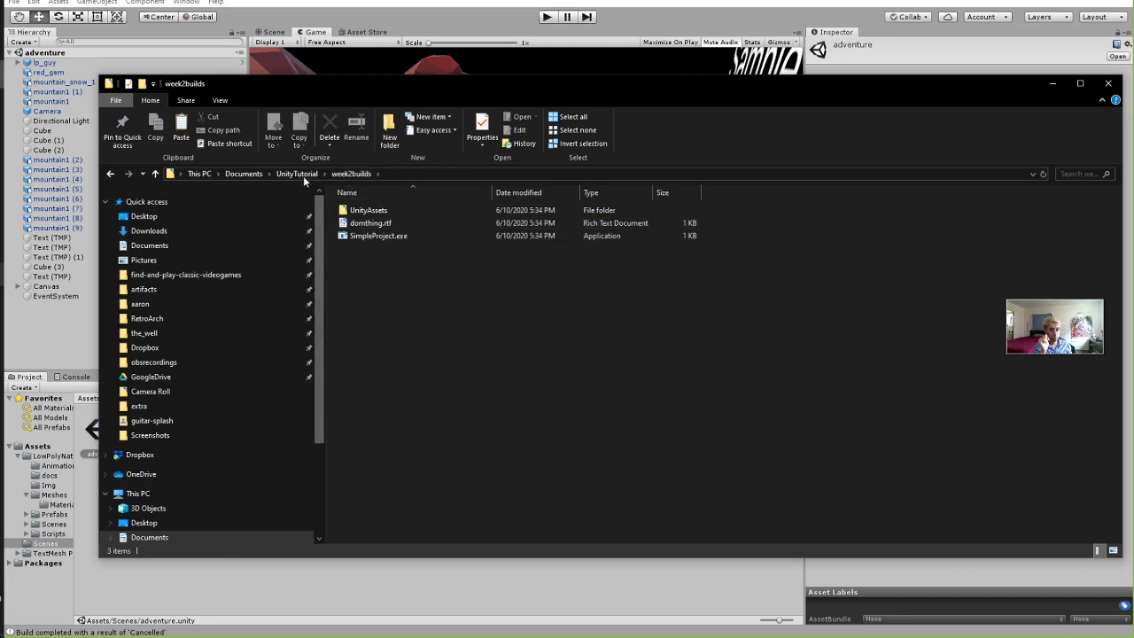
{"action": "left_click_drag", "start_coordinate": [381, 236], "coordinate": [450, 302]}
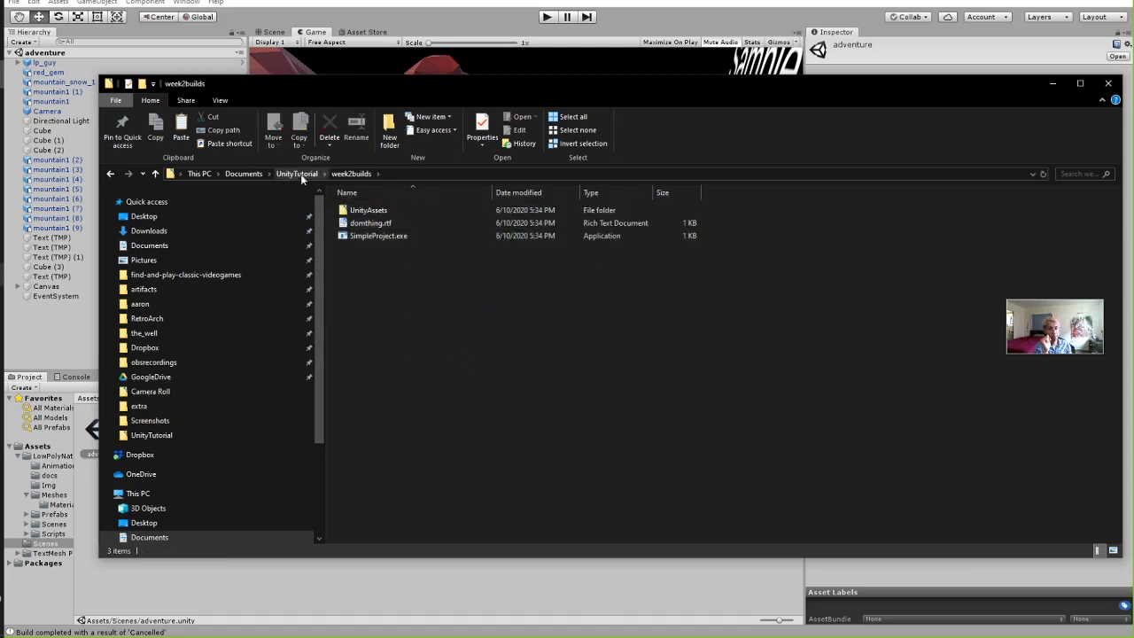
Compress the three week2builds items into domthing.zip, dismissing the empty-folder warning.
{"action": "left_click_drag", "start_coordinate": [420, 370], "coordinate": [339, 200]}
{"action": "right_click", "coordinate": [380, 229]}
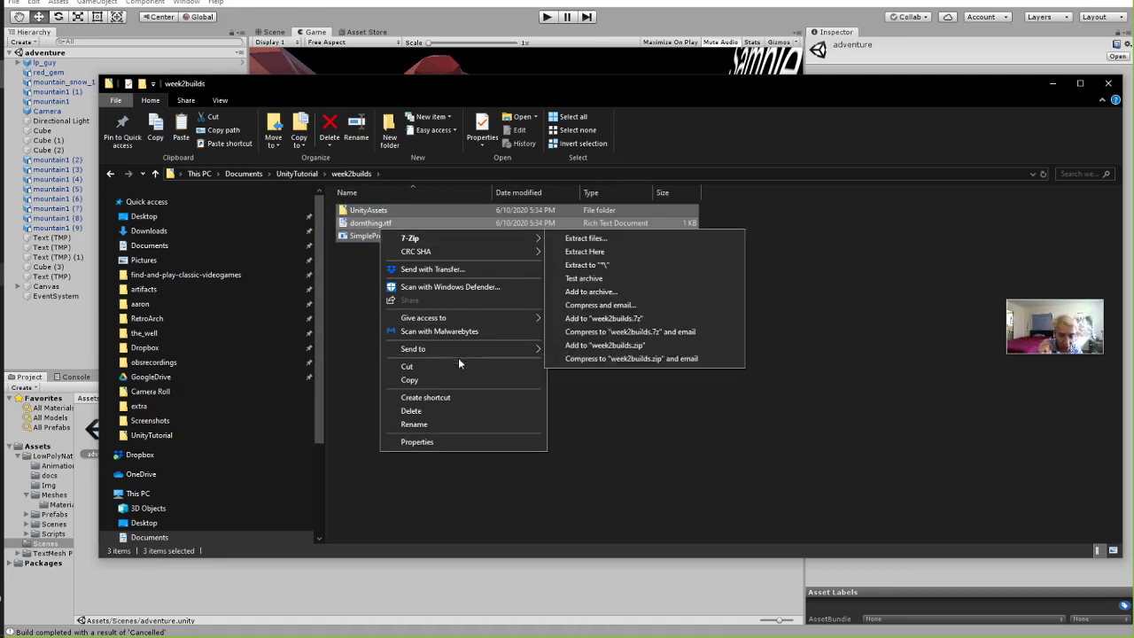
{"action": "mouse_move", "coordinate": [461, 352]}
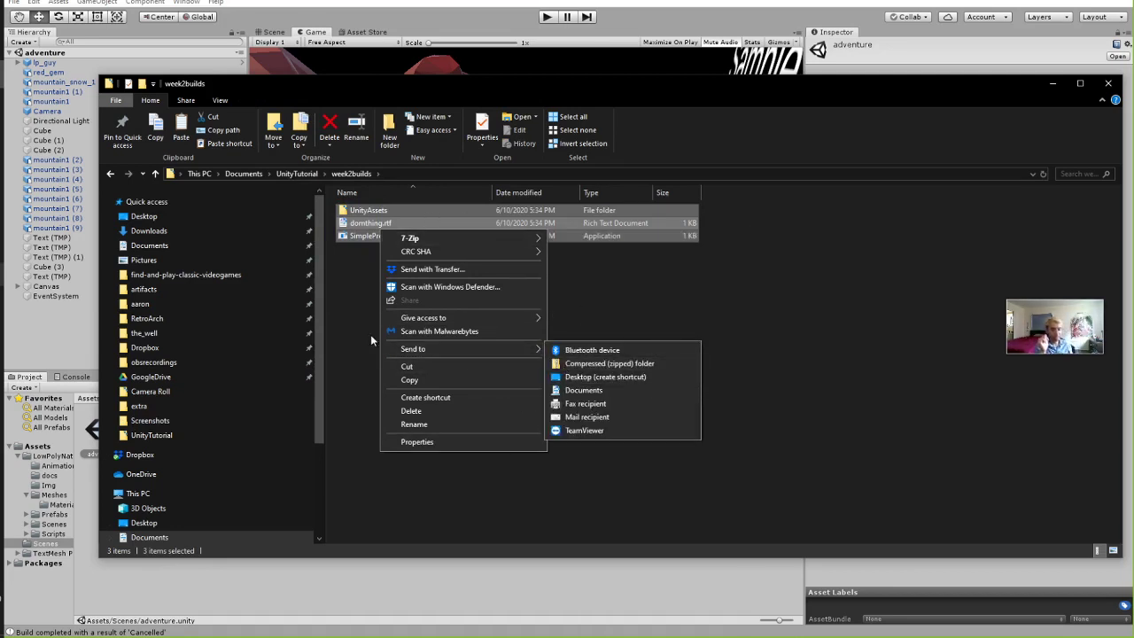
{"action": "left_click", "coordinate": [620, 365]}
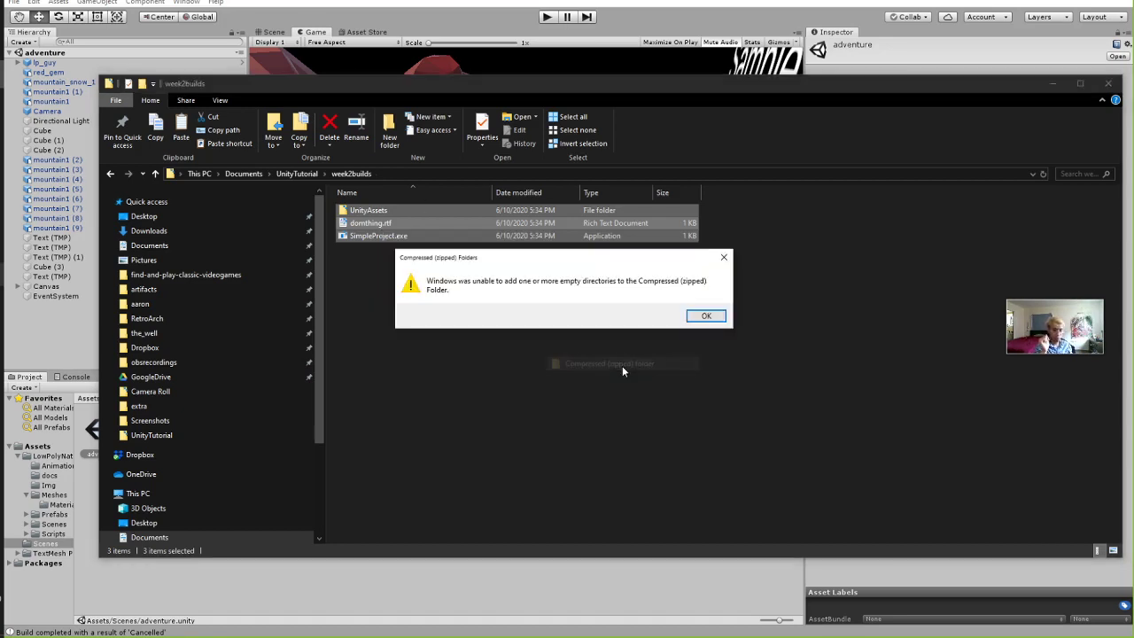
{"action": "left_click", "coordinate": [706, 317]}
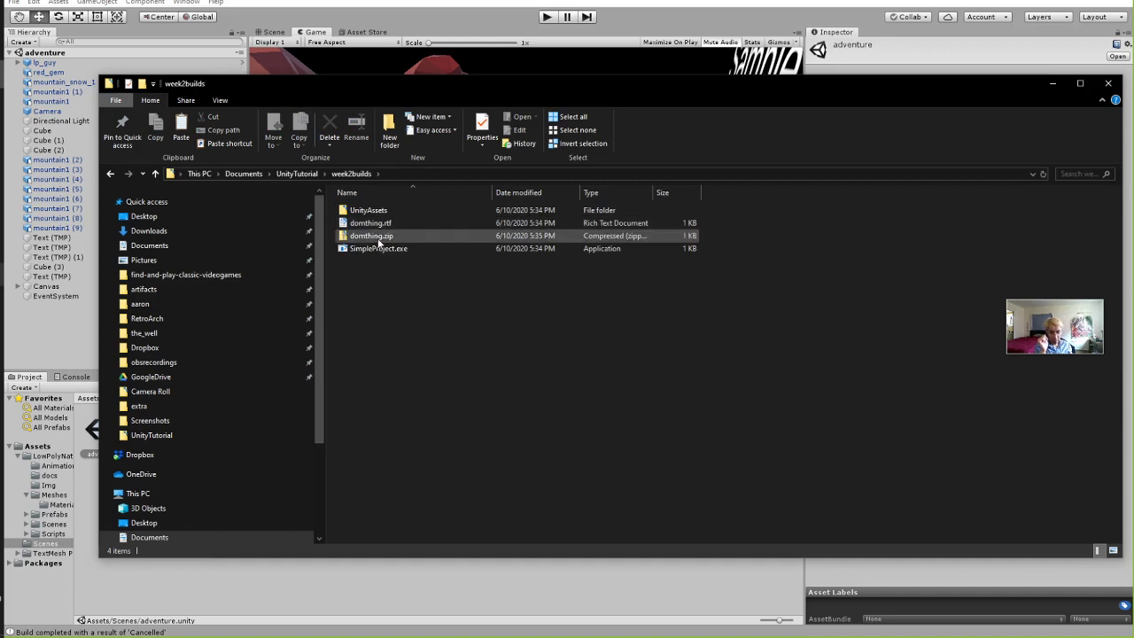
Open domthing.zip to confirm it contains domthing.rtf and SimpleProject.exe.
{"action": "mouse_move", "coordinate": [378, 239]}
{"action": "left_mouse_down"}
{"action": "mouse_move", "coordinate": [366, 321]}
{"action": "mouse_move", "coordinate": [392, 243]}
{"action": "mouse_move", "coordinate": [377, 239]}
{"action": "left_mouse_up"}
{"action": "double_click", "coordinate": [376, 235]}
{"action": "left_click", "coordinate": [379, 225]}
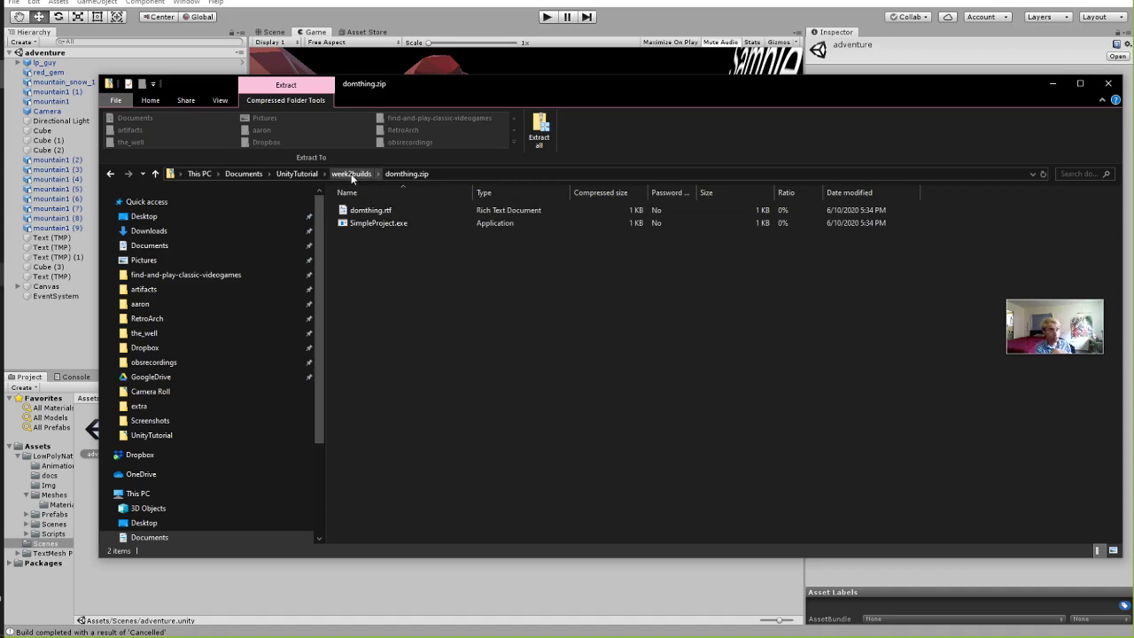
{"action": "left_click", "coordinate": [351, 174]}
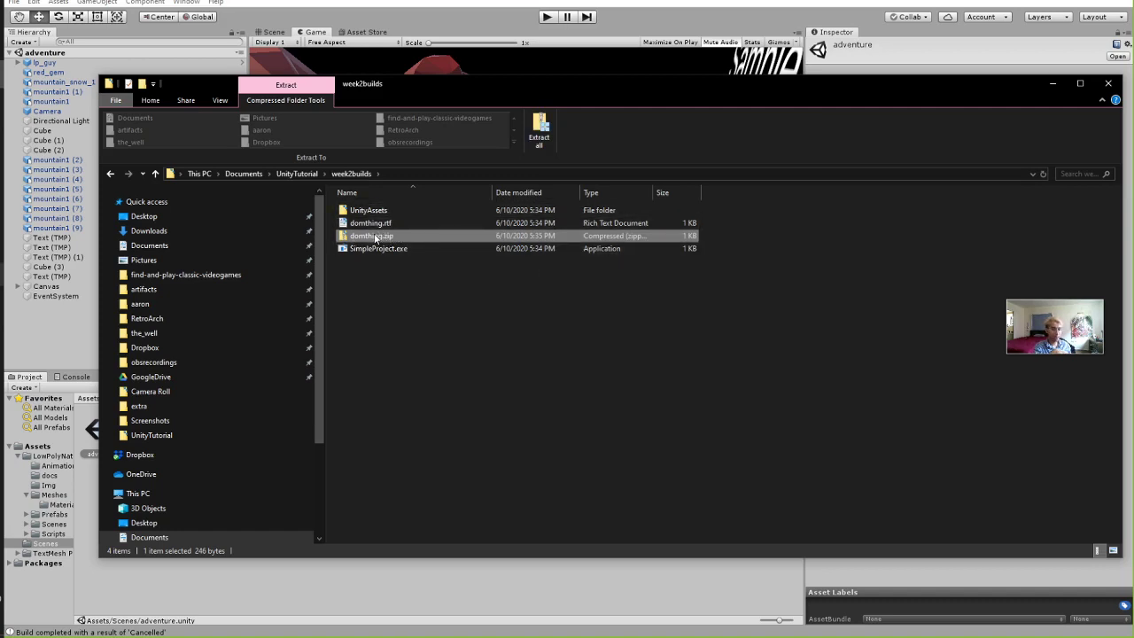
{"action": "double_click", "coordinate": [376, 238]}
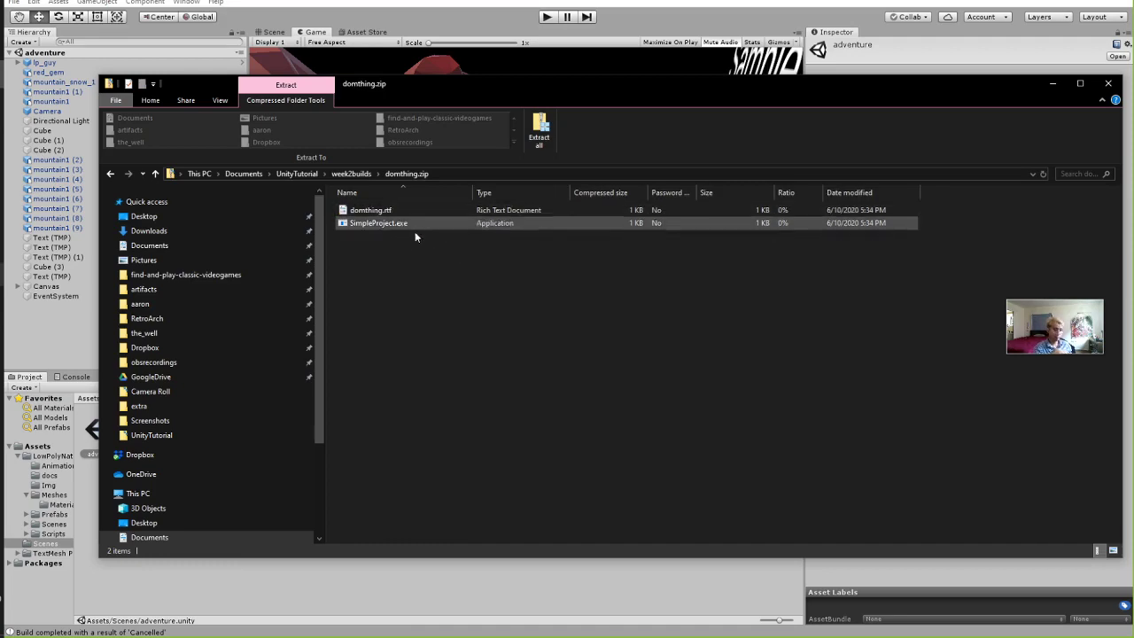
{"action": "left_click_drag", "start_coordinate": [408, 87], "coordinate": [660, 253]}
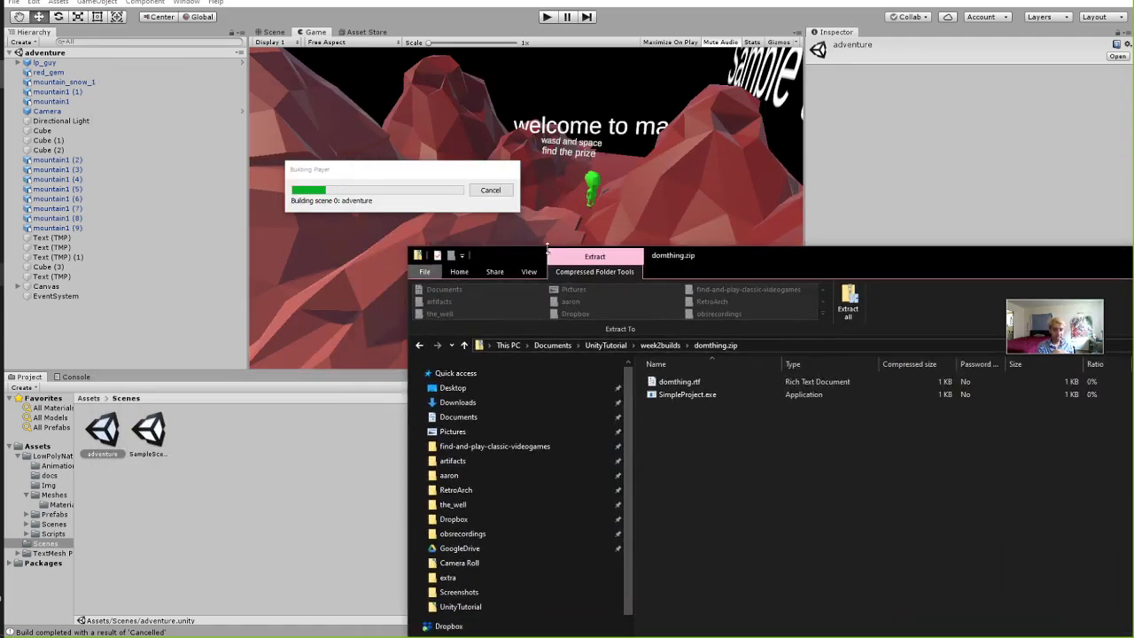
{"action": "left_click", "coordinate": [338, 131]}
{"action": "left_click_drag", "start_coordinate": [337, 131], "coordinate": [331, 168]}
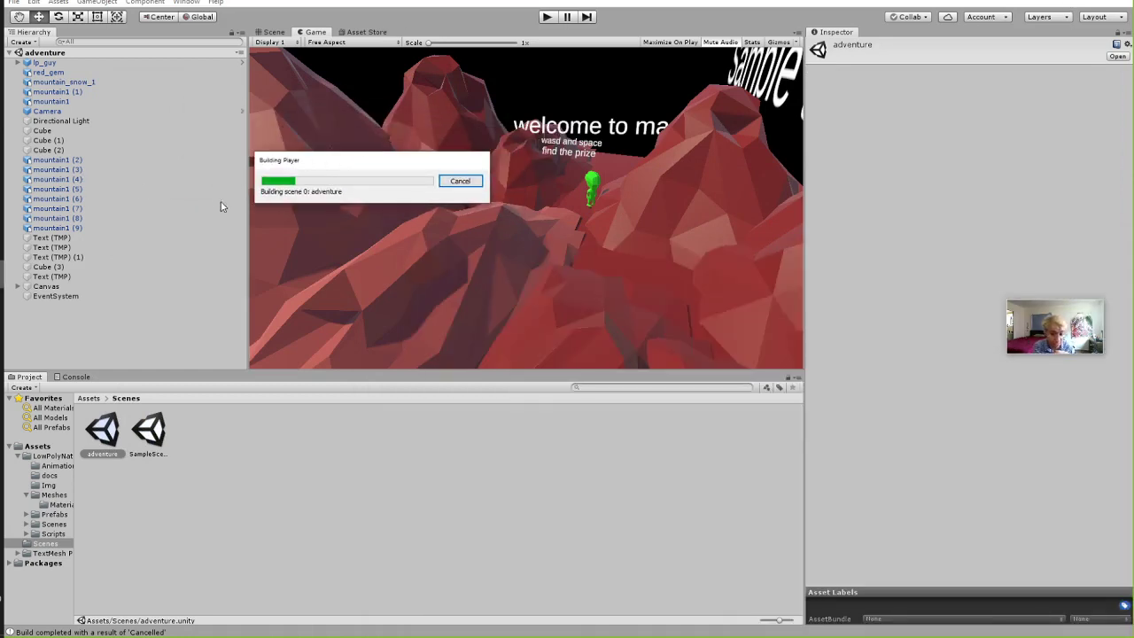
{"action": "left_click_drag", "start_coordinate": [326, 160], "coordinate": [361, 161]}
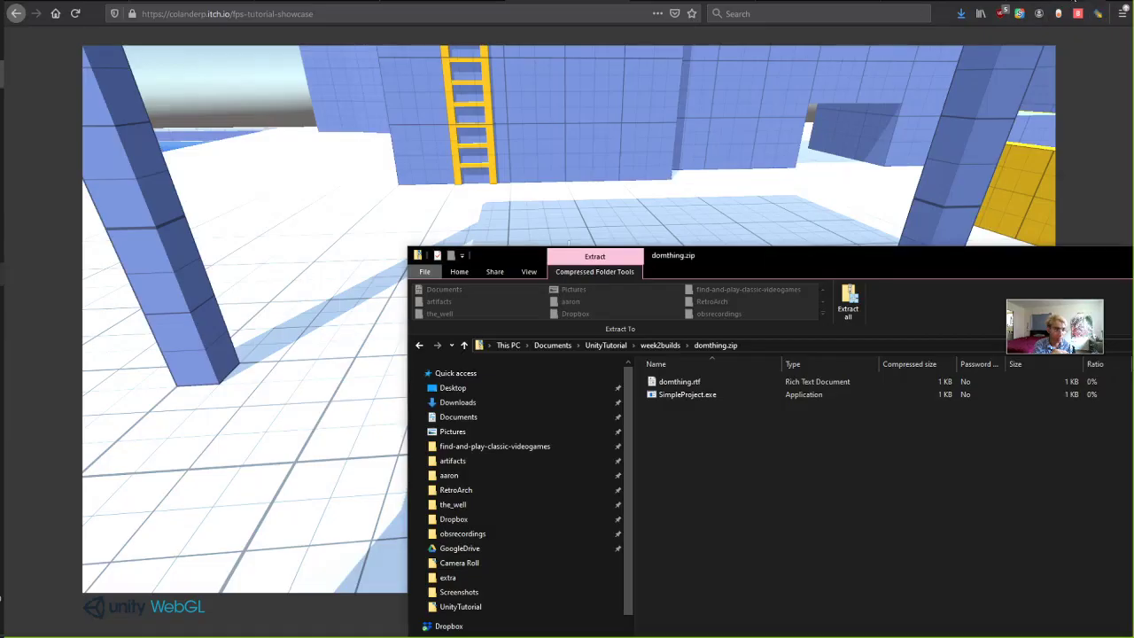
{"action": "left_click_drag", "start_coordinate": [793, 253], "coordinate": [532, 34]}
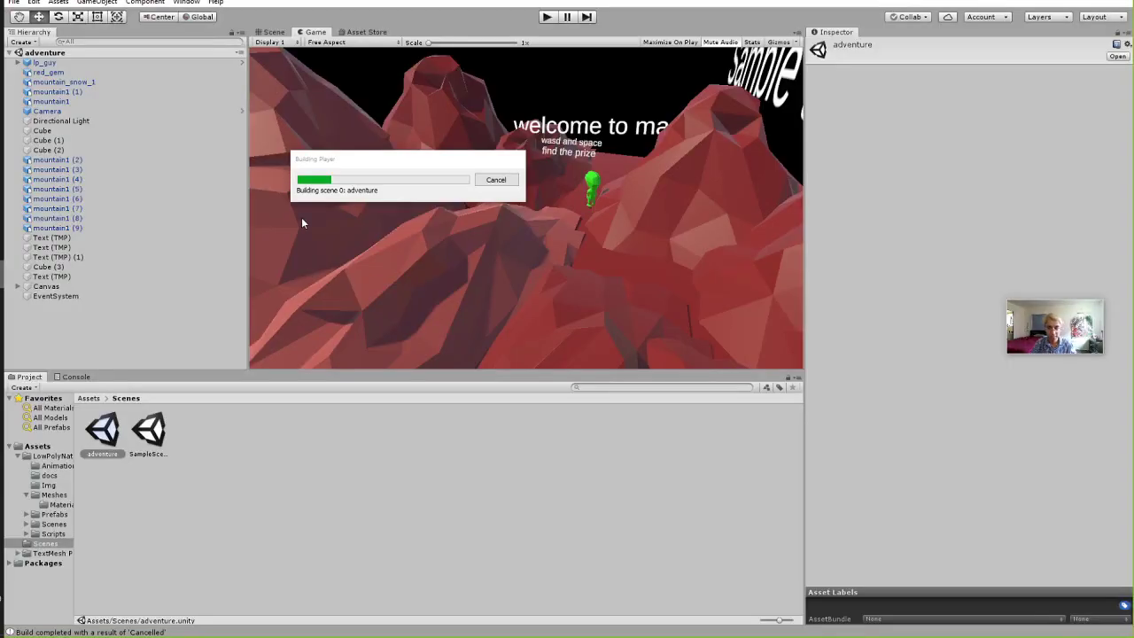
Focus the Unity editor and open Project Settings from the Edit menu, landing on Script Execution Order.
{"action": "left_click_drag", "start_coordinate": [370, 157], "coordinate": [380, 156]}
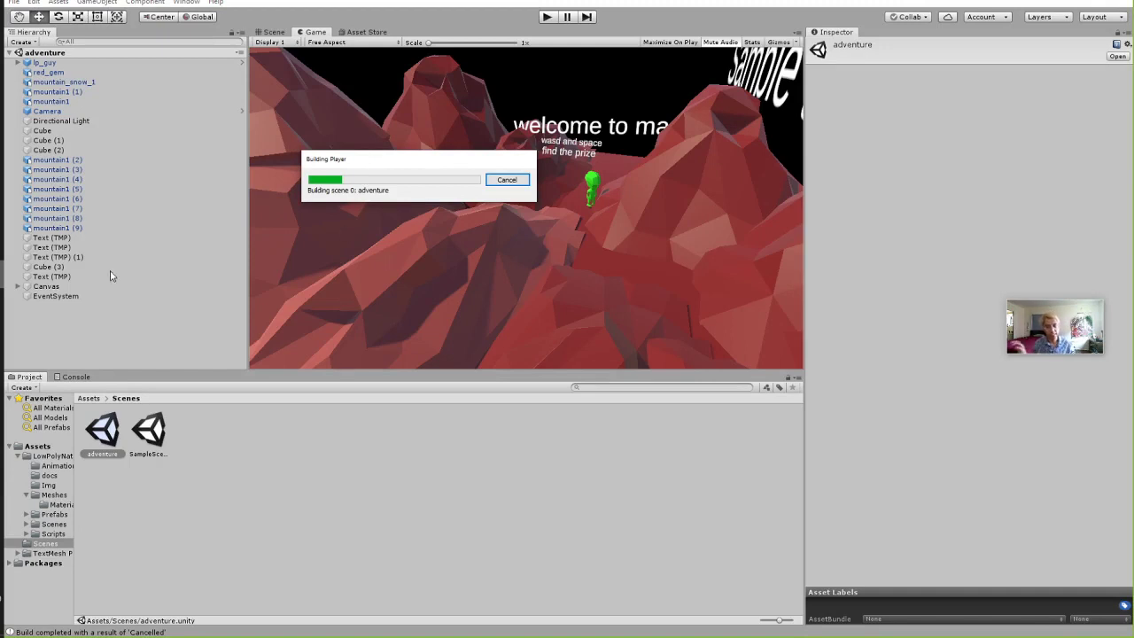
{"action": "left_click", "coordinate": [120, 325]}
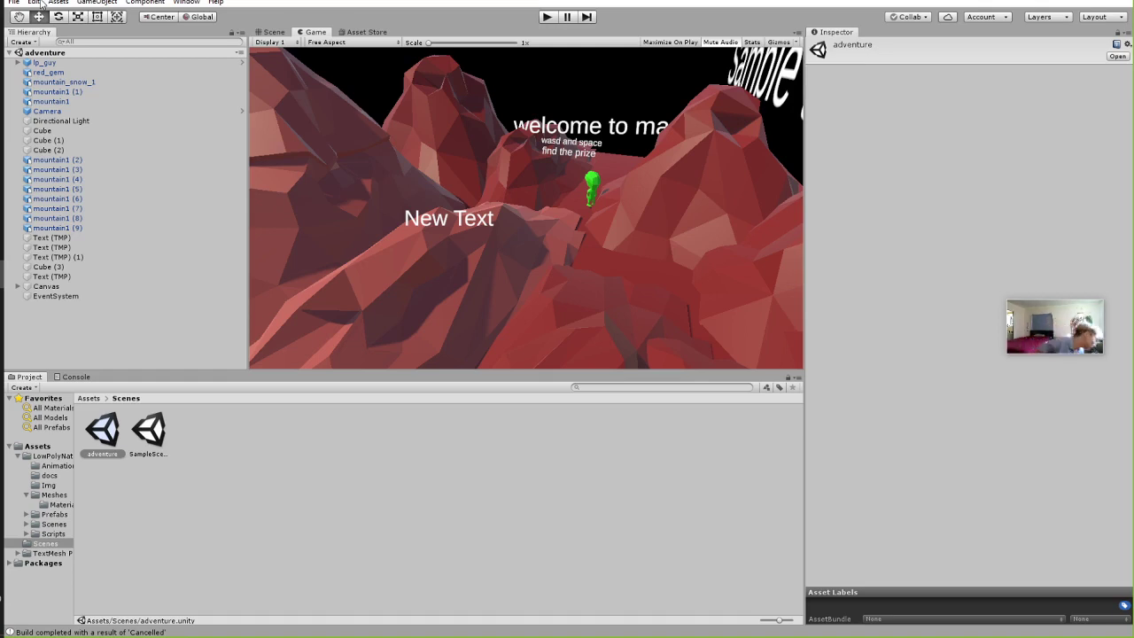
{"action": "left_click", "coordinate": [34, 3]}
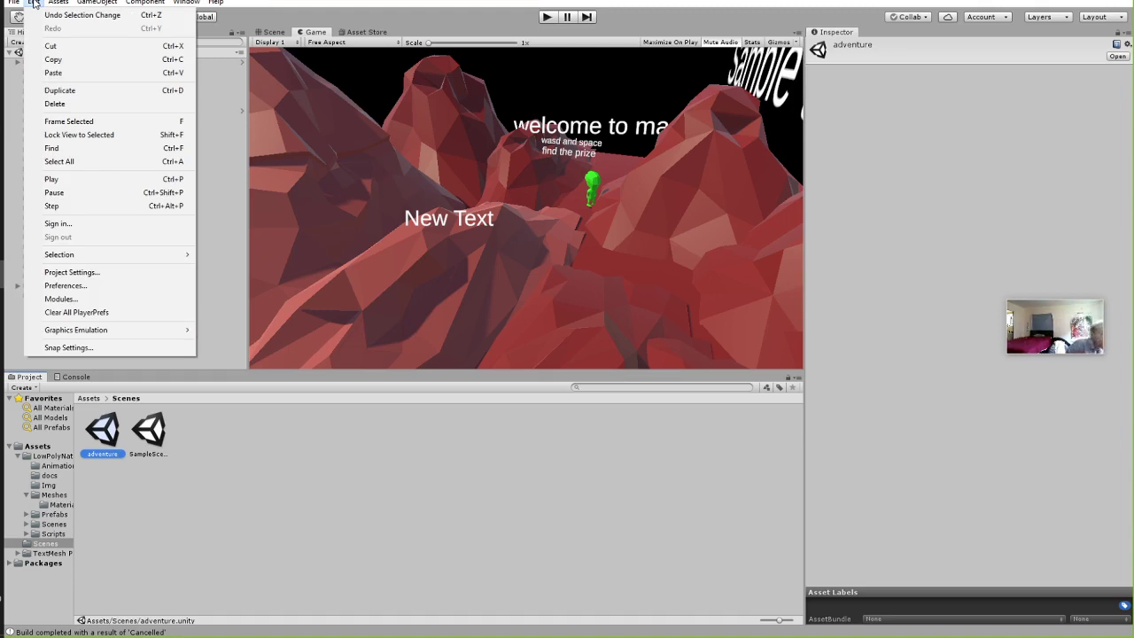
{"action": "mouse_move", "coordinate": [186, 3]}
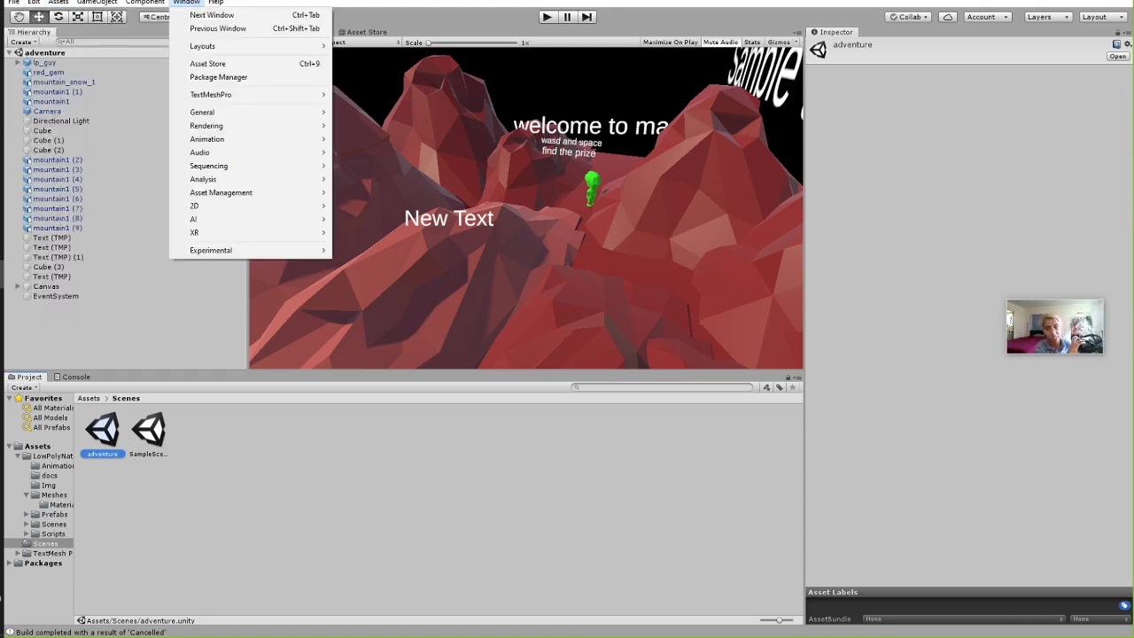
{"action": "mouse_move", "coordinate": [34, 3]}
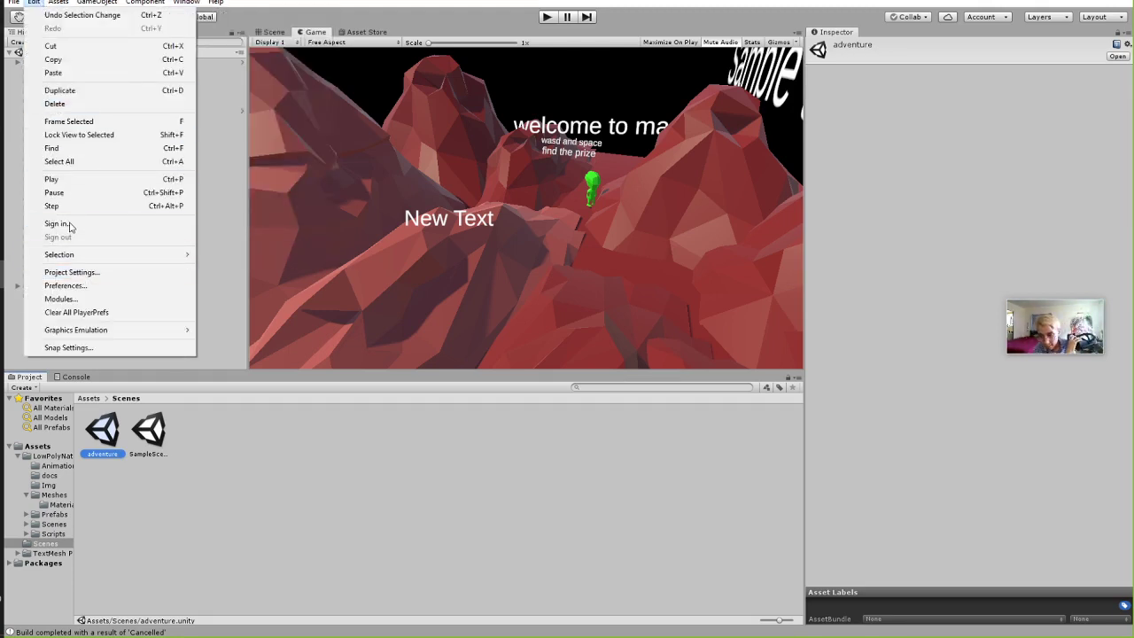
{"action": "left_click", "coordinate": [32, 2]}
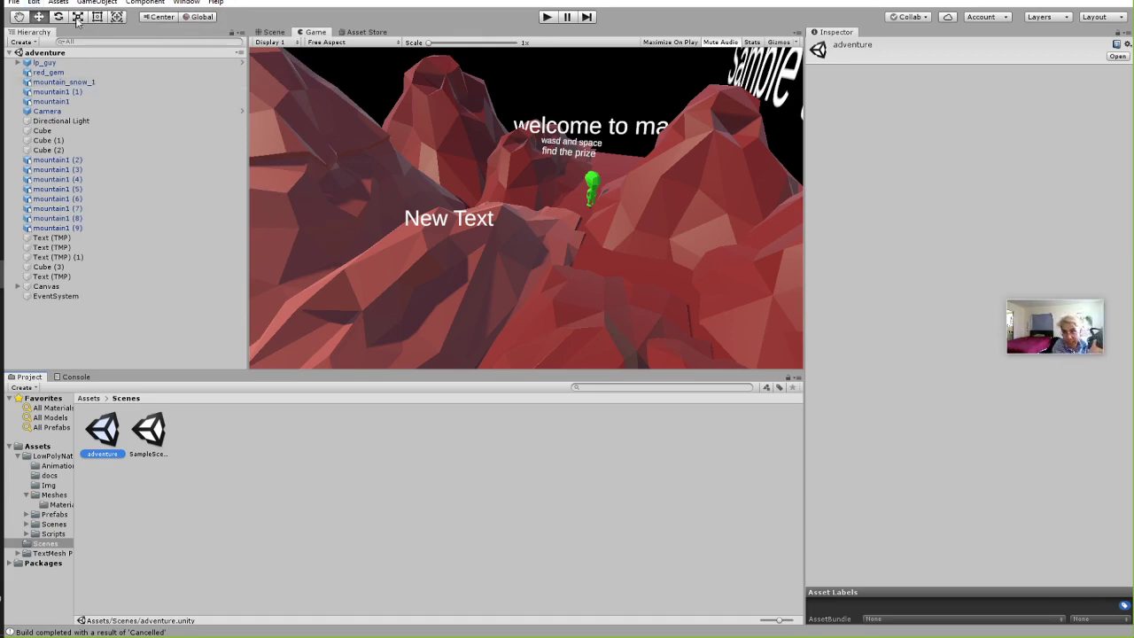
{"action": "left_click", "coordinate": [33, 2]}
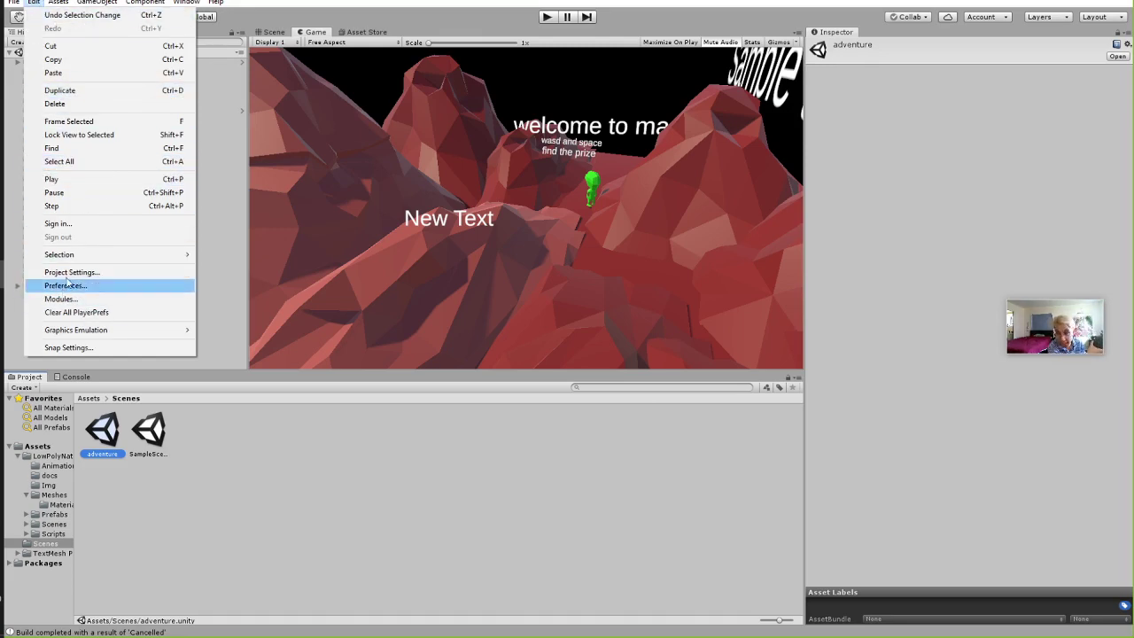
{"action": "left_click", "coordinate": [72, 272]}
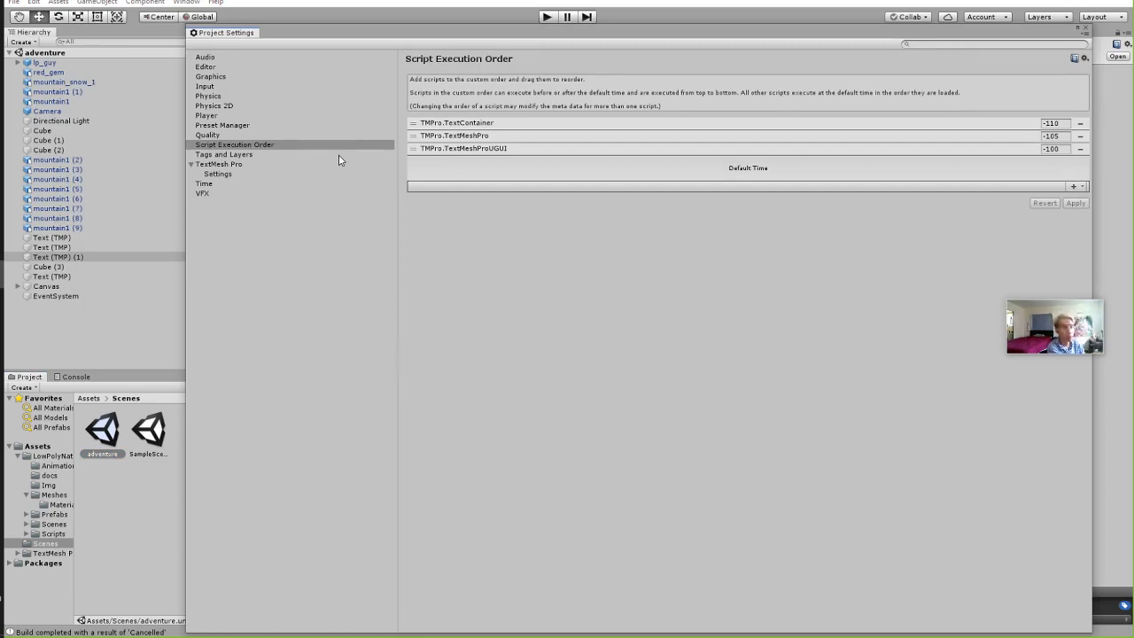
Enable Virtual Reality Supported under Player XR Settings, adding the Oculus and OpenVR SDKs.
{"action": "left_click_drag", "start_coordinate": [319, 33], "coordinate": [299, 18]}
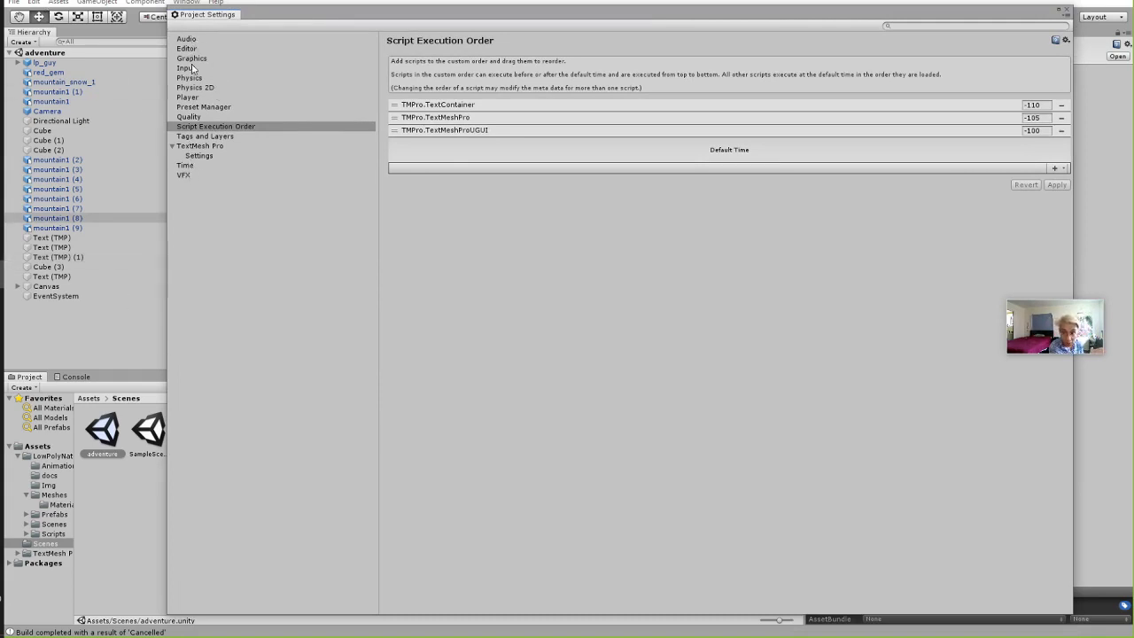
{"action": "left_click", "coordinate": [199, 99]}
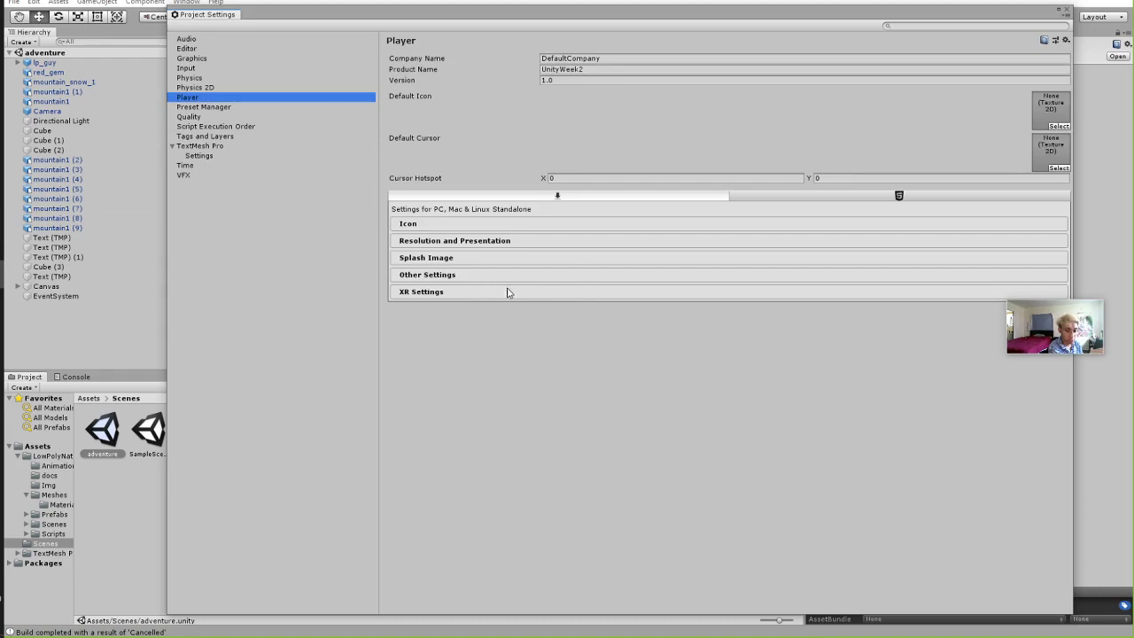
{"action": "left_click", "coordinate": [446, 293]}
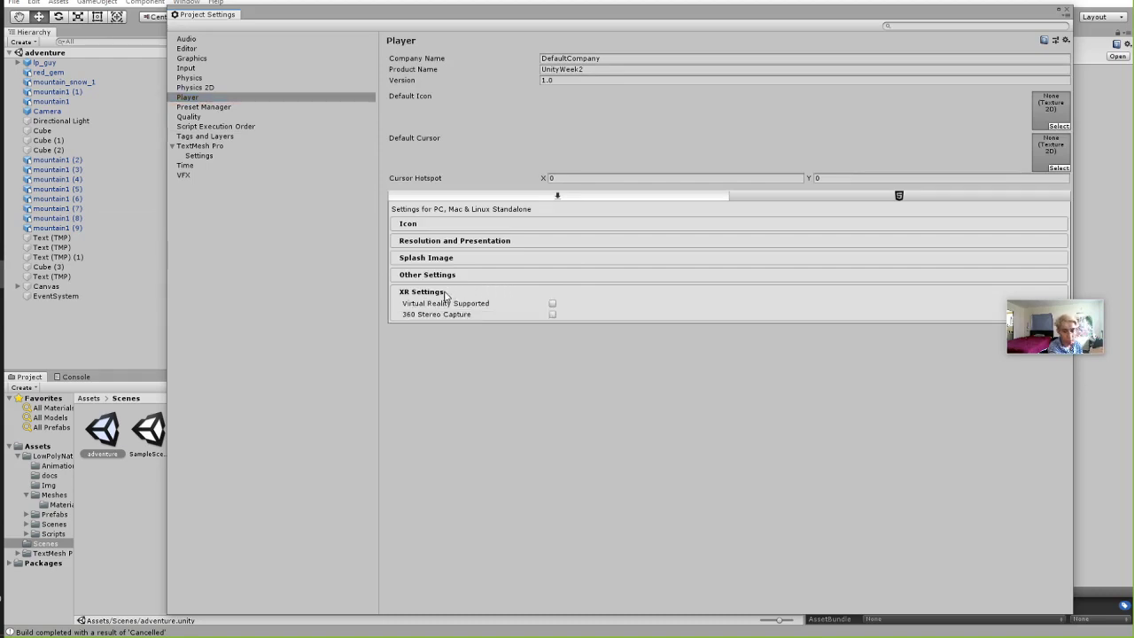
{"action": "left_click", "coordinate": [552, 305]}
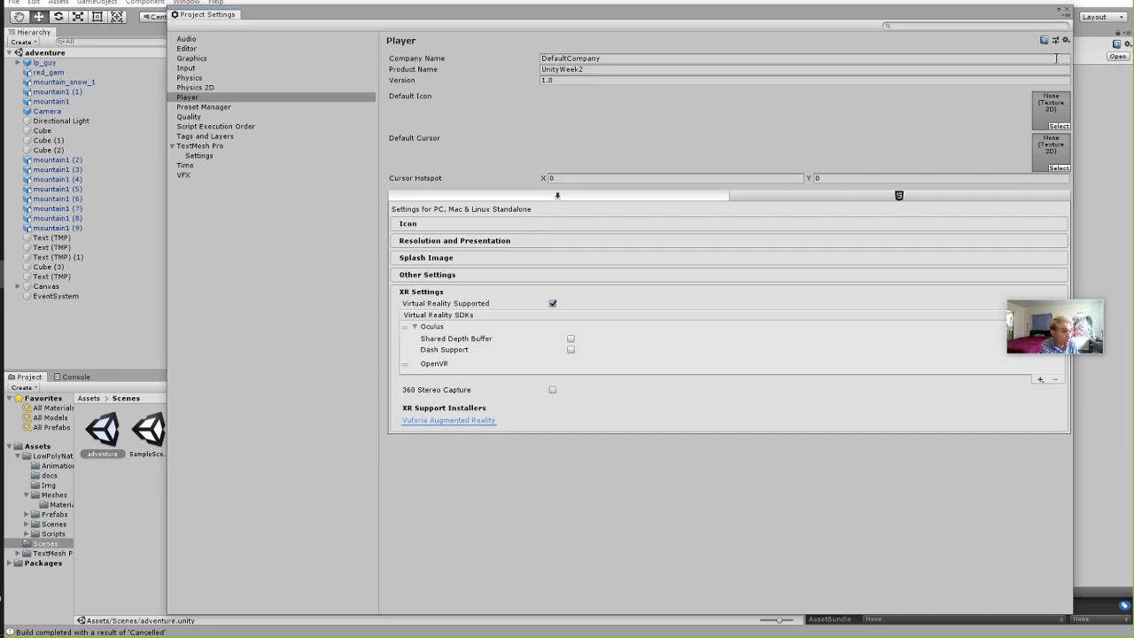
{"action": "left_click", "coordinate": [1068, 16]}
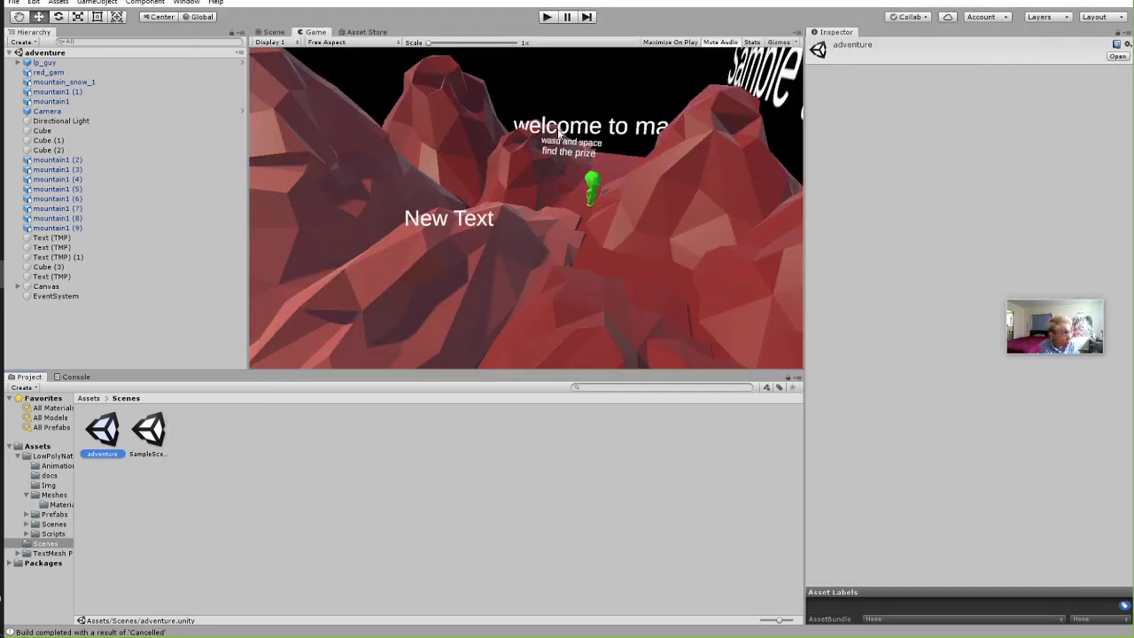
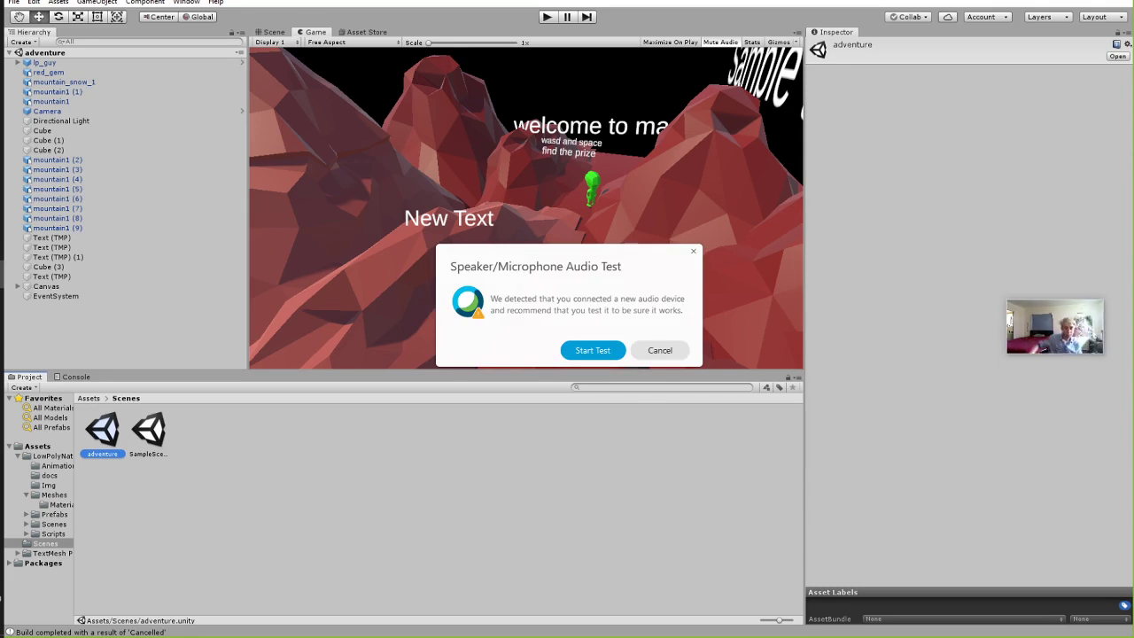
Cancel the Speaker/Microphone Audio Test prompt so the Oculus Home page shows.
{"action": "left_click", "coordinate": [661, 349]}
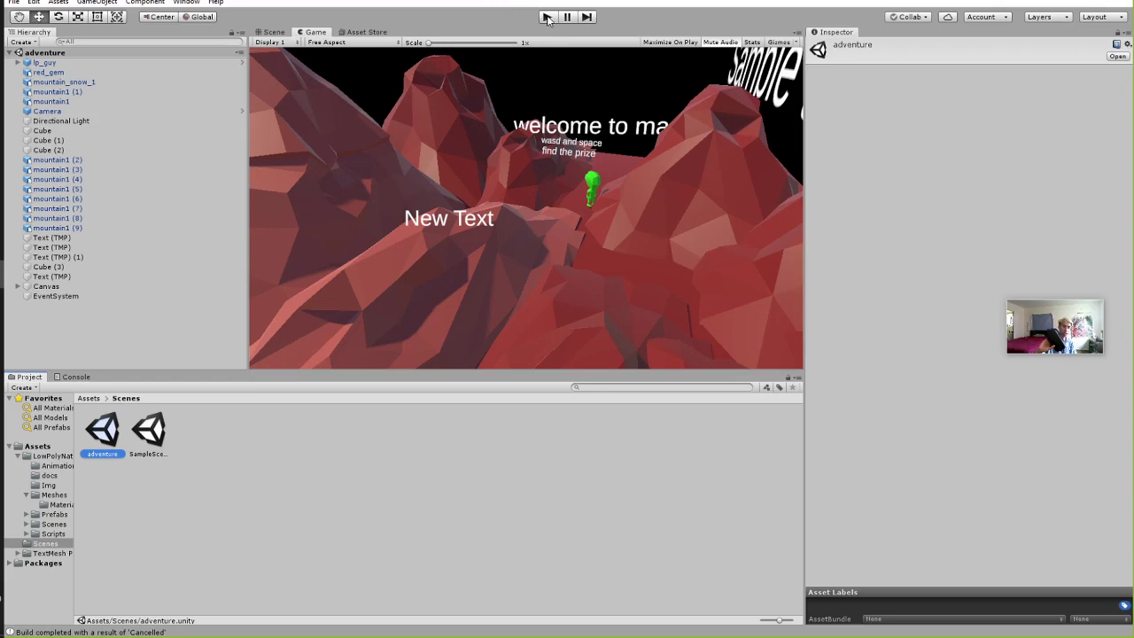
Enter Unity play mode to run the Mars adventure scene in the Oculus headset.
{"action": "left_click", "coordinate": [547, 17]}
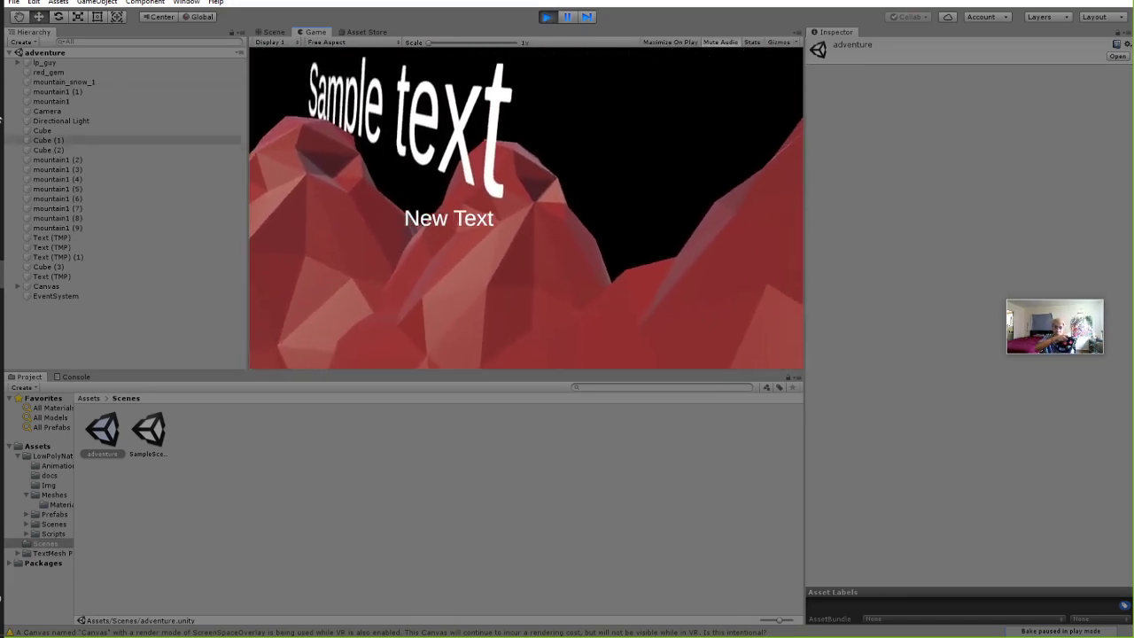
Select Camera in the Hierarchy to review its Inspector settings, then exit play mode.
{"action": "left_click", "coordinate": [47, 111]}
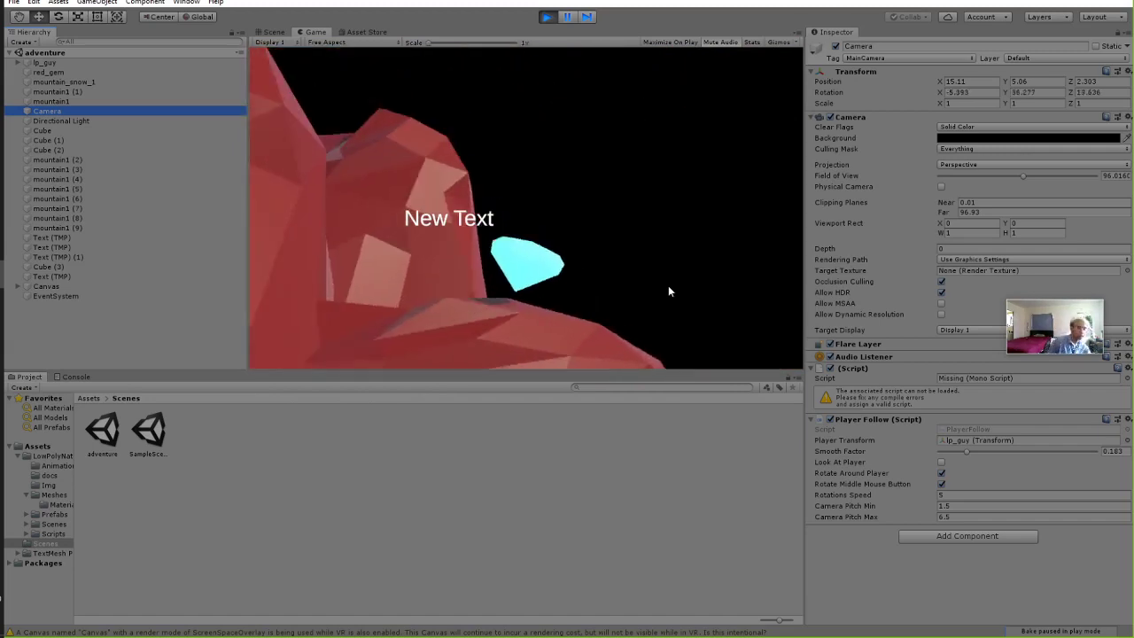
{"action": "left_click", "coordinate": [545, 18]}
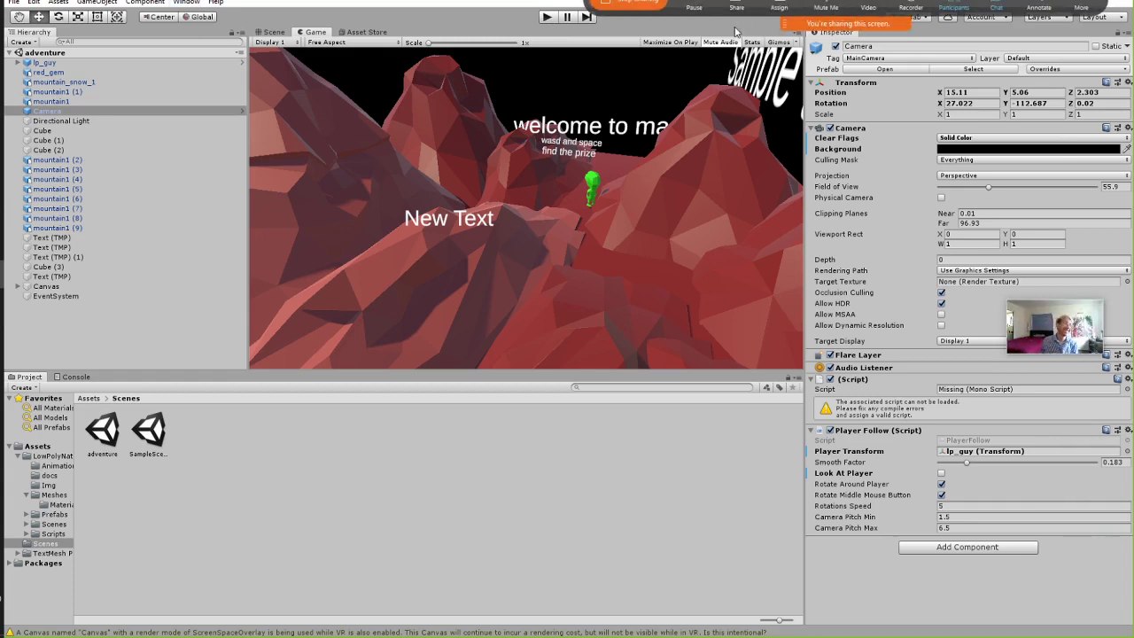
Show the domthing.zip archive contents, then drag its window off-screen.
{"action": "left_click", "coordinate": [1, 75]}
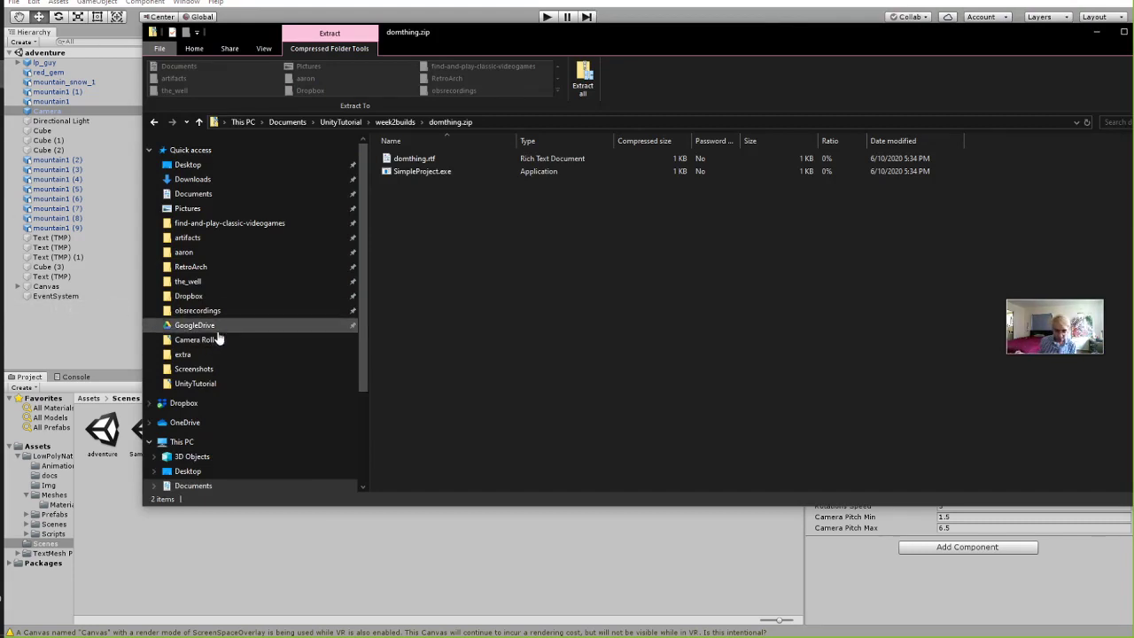
{"action": "left_click_drag", "start_coordinate": [501, 40], "coordinate": [1133, 86]}
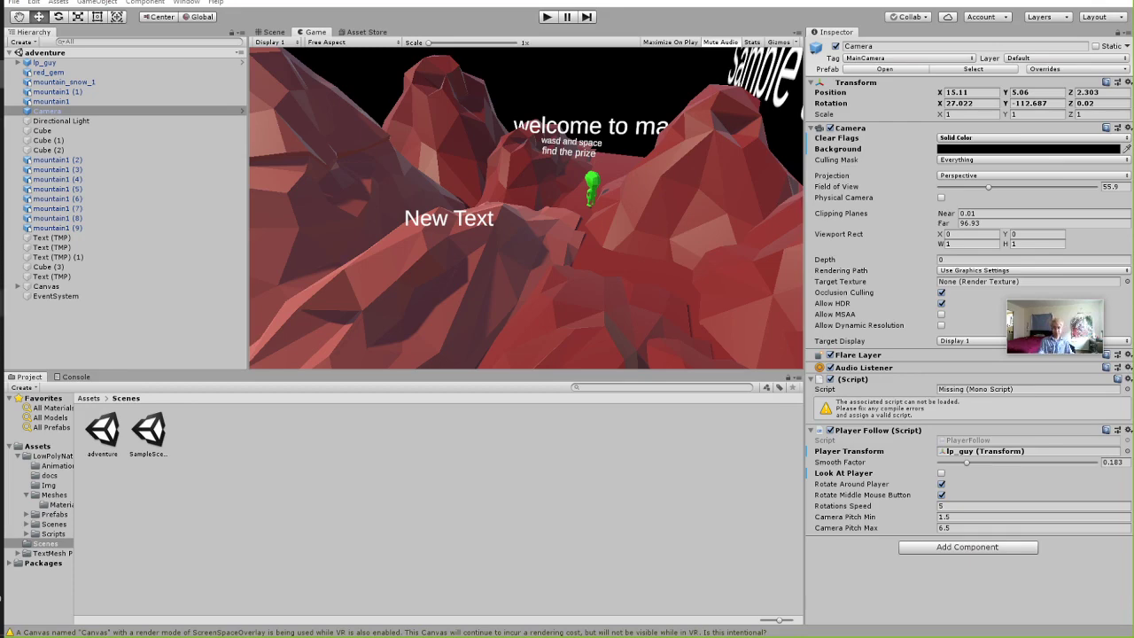
Switch to Unity Hub and scroll through the full Projects list and their Unity versions.
{"action": "mouse_move", "coordinate": [2, 288]}
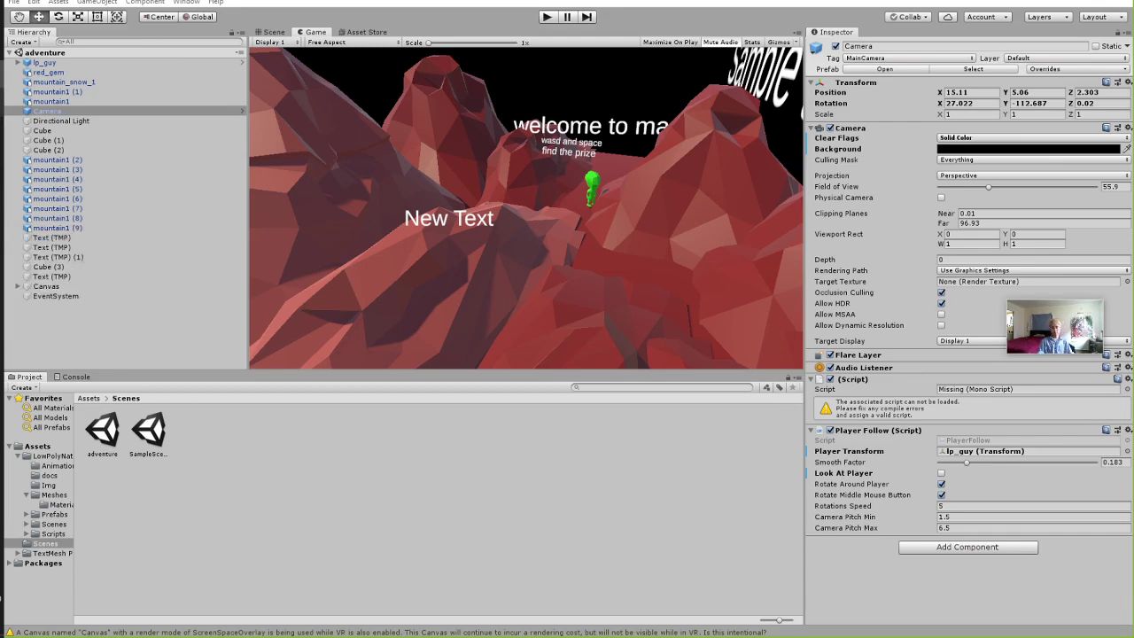
{"action": "left_click", "coordinate": [2, 104]}
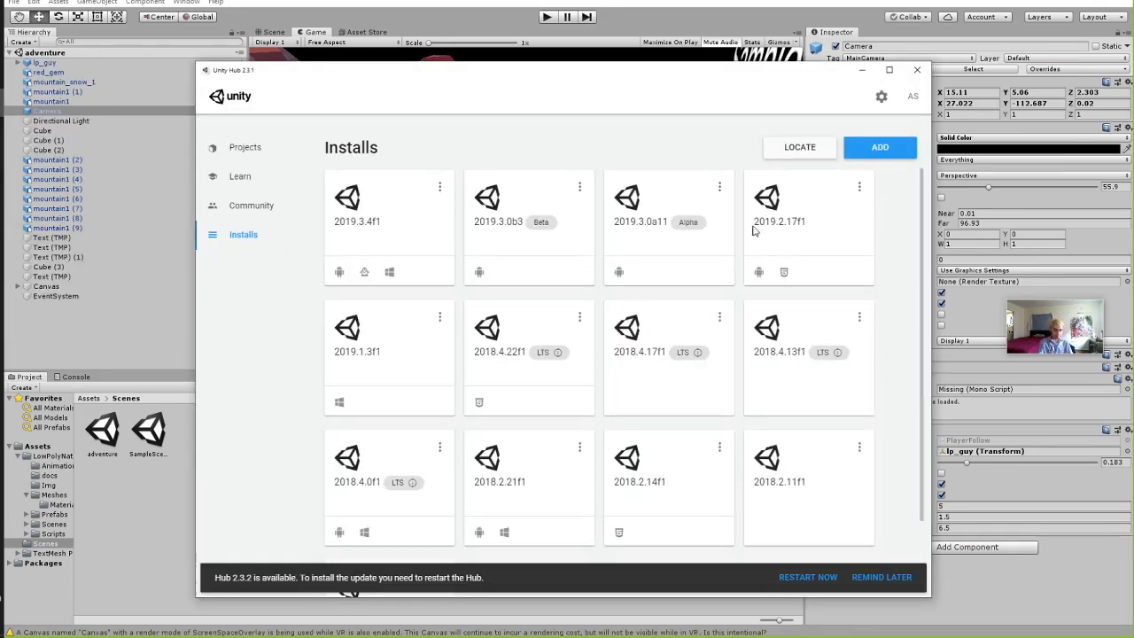
{"action": "left_click", "coordinate": [248, 148]}
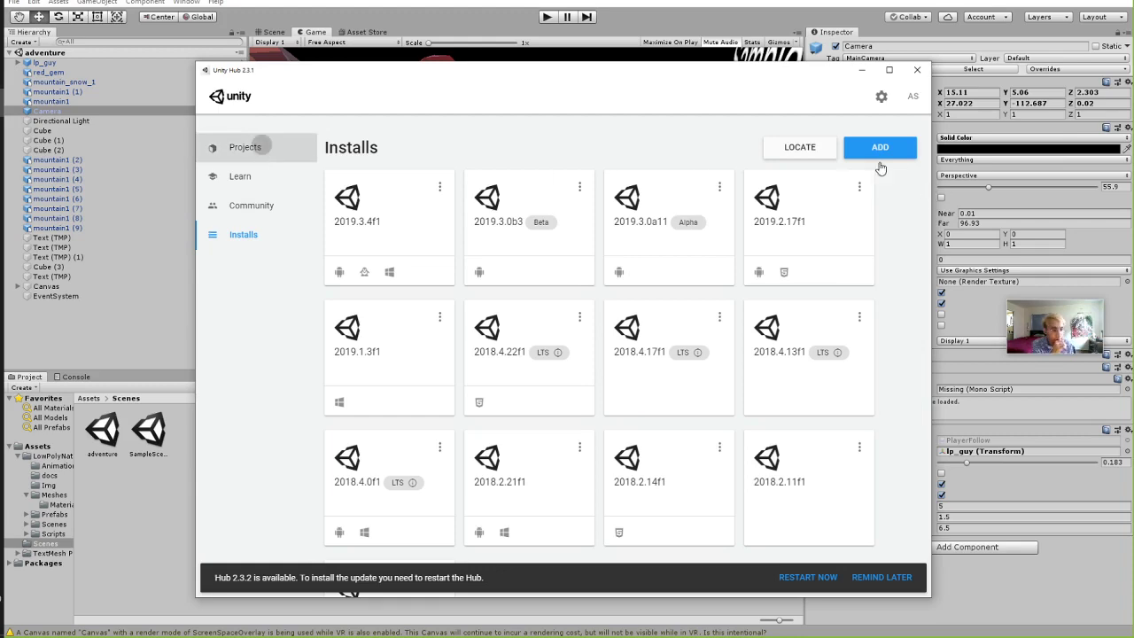
{"action": "scroll", "coordinate": [487, 324], "scroll_direction": "down", "scroll_amount": 2}
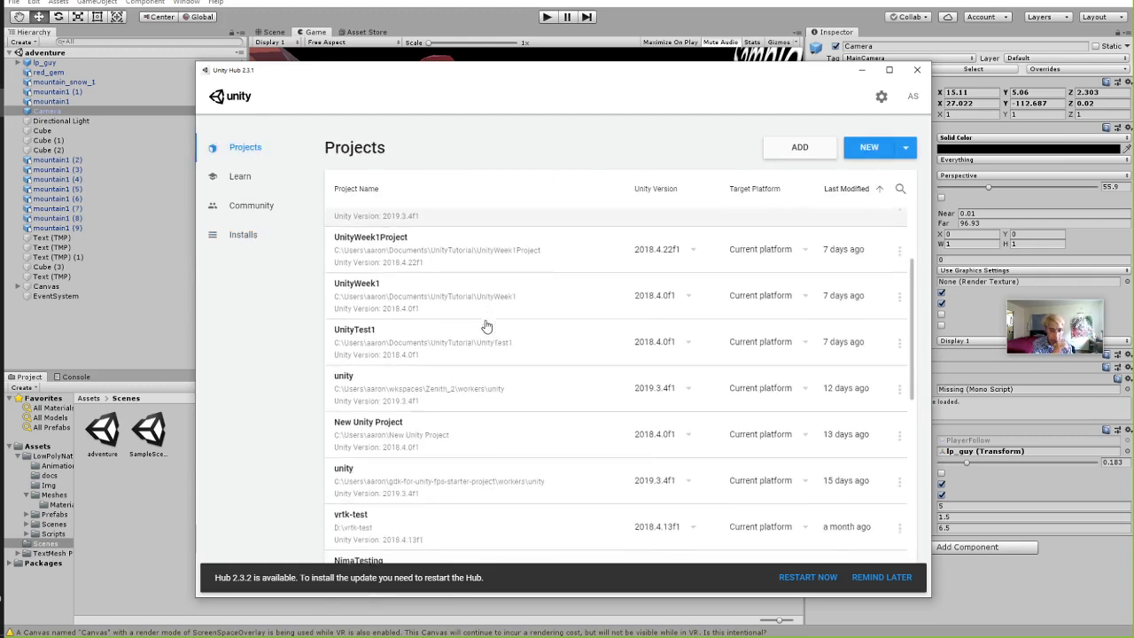
{"action": "scroll", "coordinate": [518, 370], "scroll_direction": "down", "scroll_amount": 2}
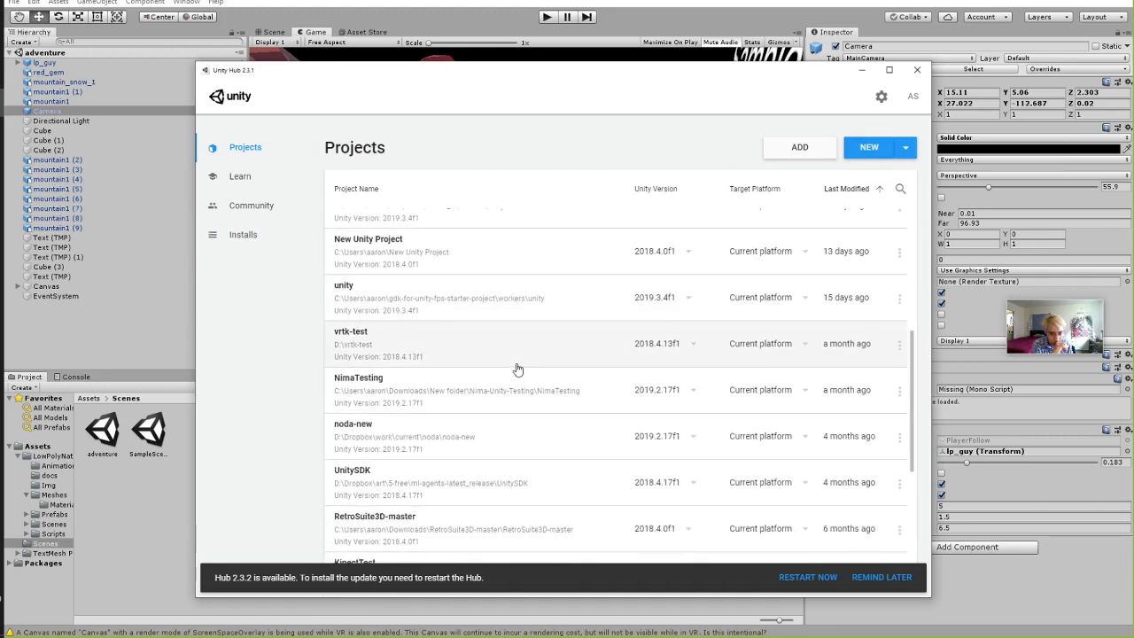
{"action": "scroll", "coordinate": [518, 371], "scroll_direction": "down", "scroll_amount": 1}
{"action": "scroll", "coordinate": [518, 370], "scroll_direction": "down", "scroll_amount": 1}
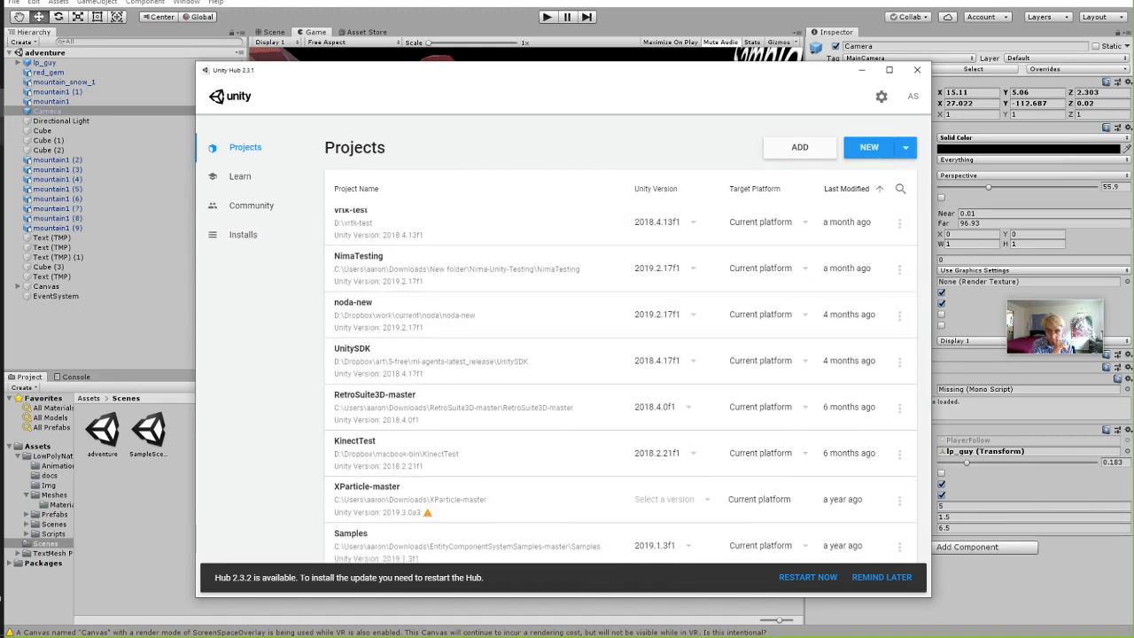
{"action": "scroll", "coordinate": [624, 373], "scroll_direction": "down", "scroll_amount": 1}
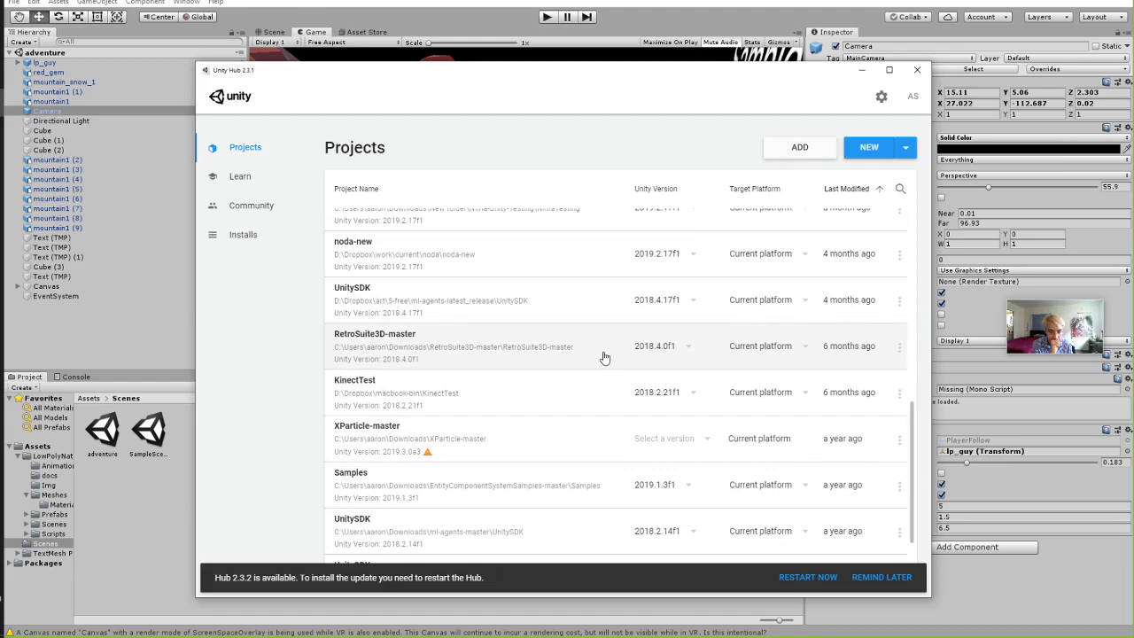
{"action": "scroll", "coordinate": [598, 359], "scroll_direction": "down", "scroll_amount": 1}
{"action": "scroll", "coordinate": [598, 359], "scroll_direction": "down", "scroll_amount": 1}
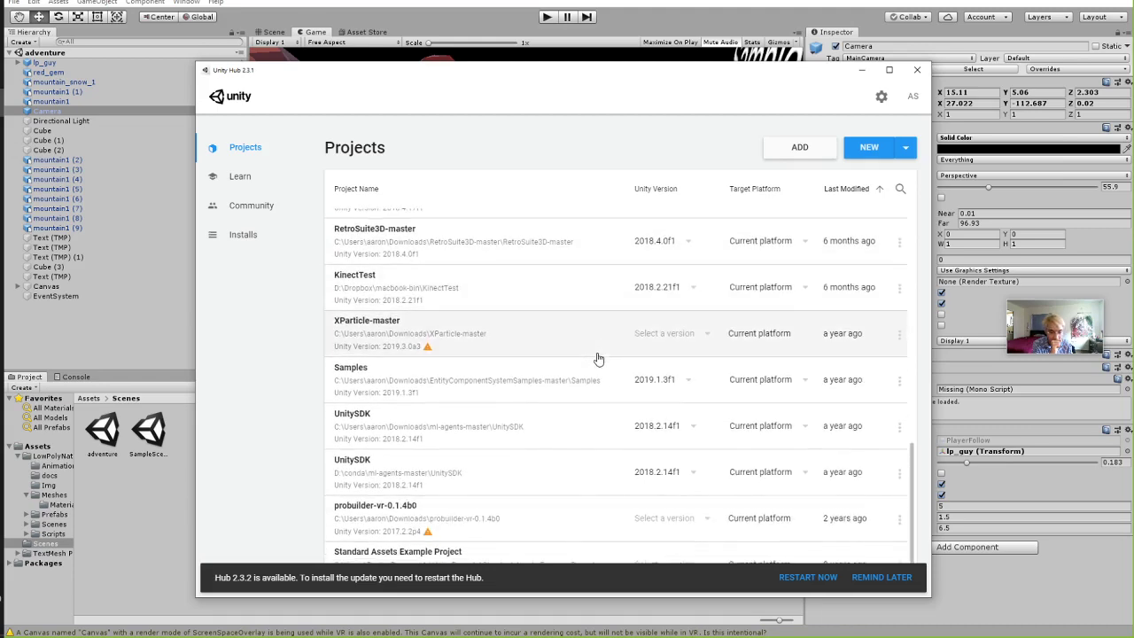
{"action": "scroll", "coordinate": [620, 359], "scroll_direction": "up", "scroll_amount": 6}
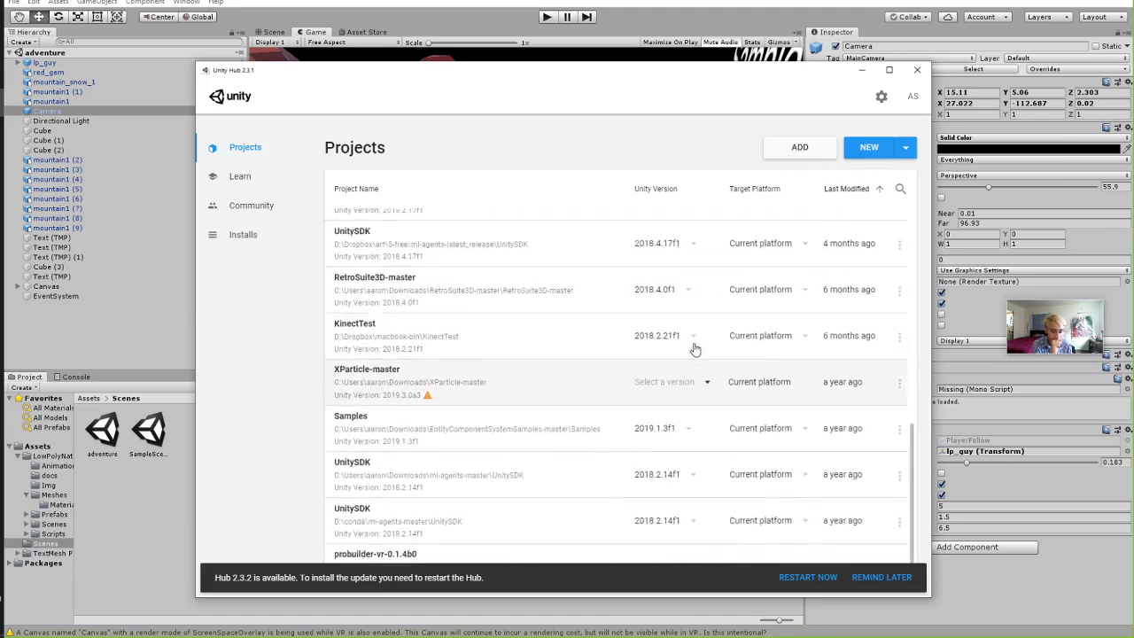
{"action": "scroll", "coordinate": [645, 358], "scroll_direction": "up", "scroll_amount": 6}
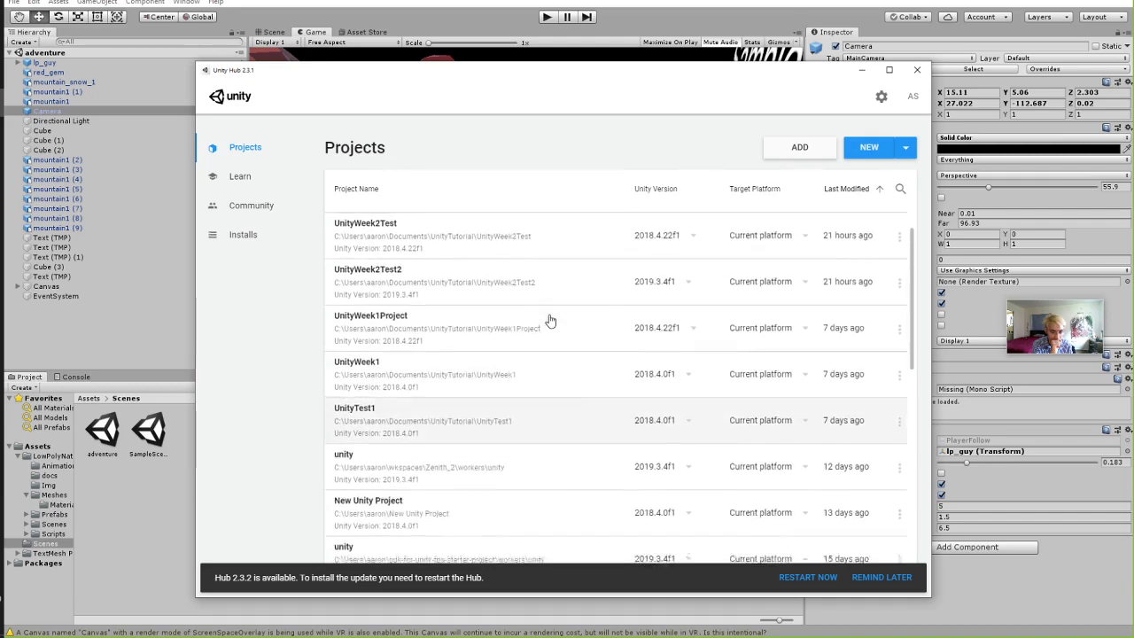
{"action": "scroll", "coordinate": [470, 310], "scroll_direction": "down", "scroll_amount": 3}
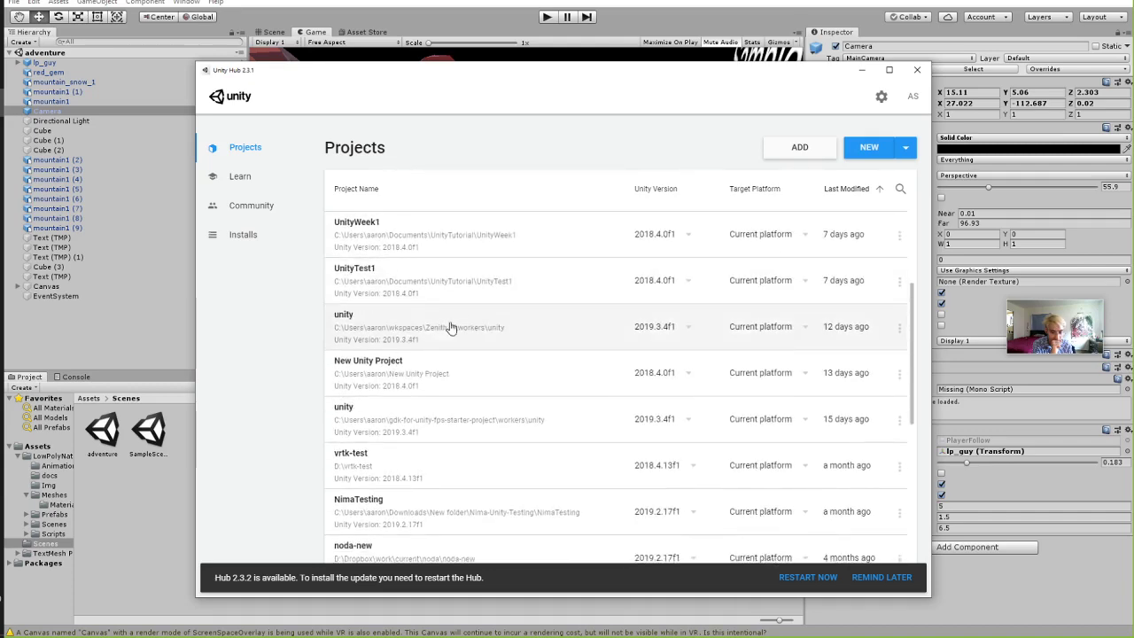
{"action": "scroll", "coordinate": [448, 328], "scroll_direction": "up", "scroll_amount": 2}
Start adding an existing project, cancel the folder picker, and return to the Unity editor.
{"action": "left_click", "coordinate": [801, 150]}
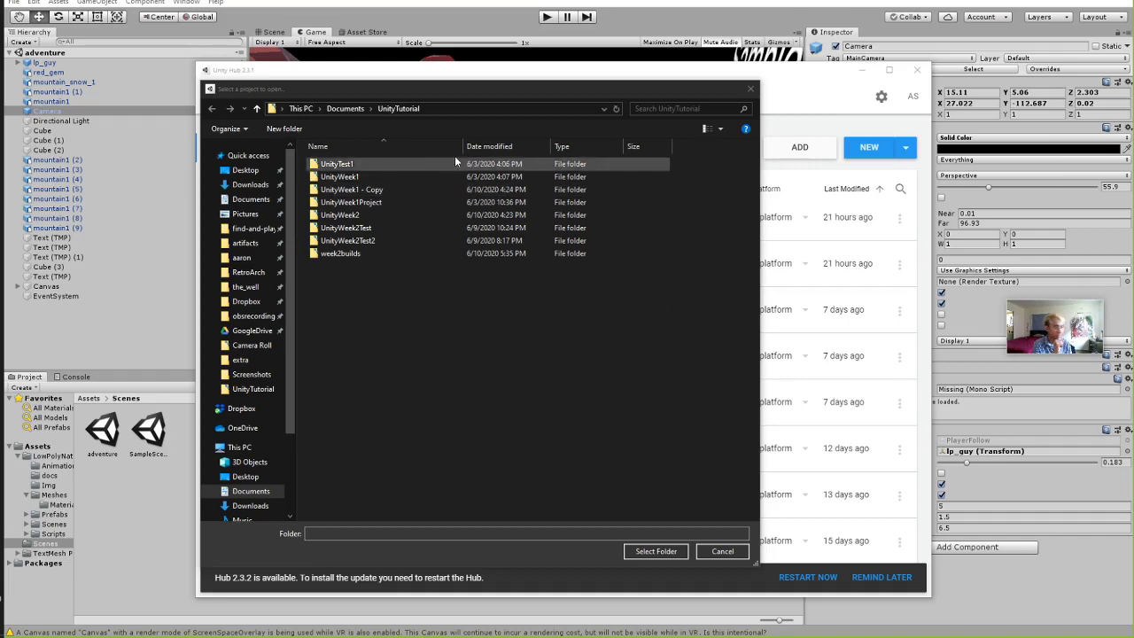
{"action": "left_click_drag", "start_coordinate": [461, 89], "coordinate": [1133, 115]}
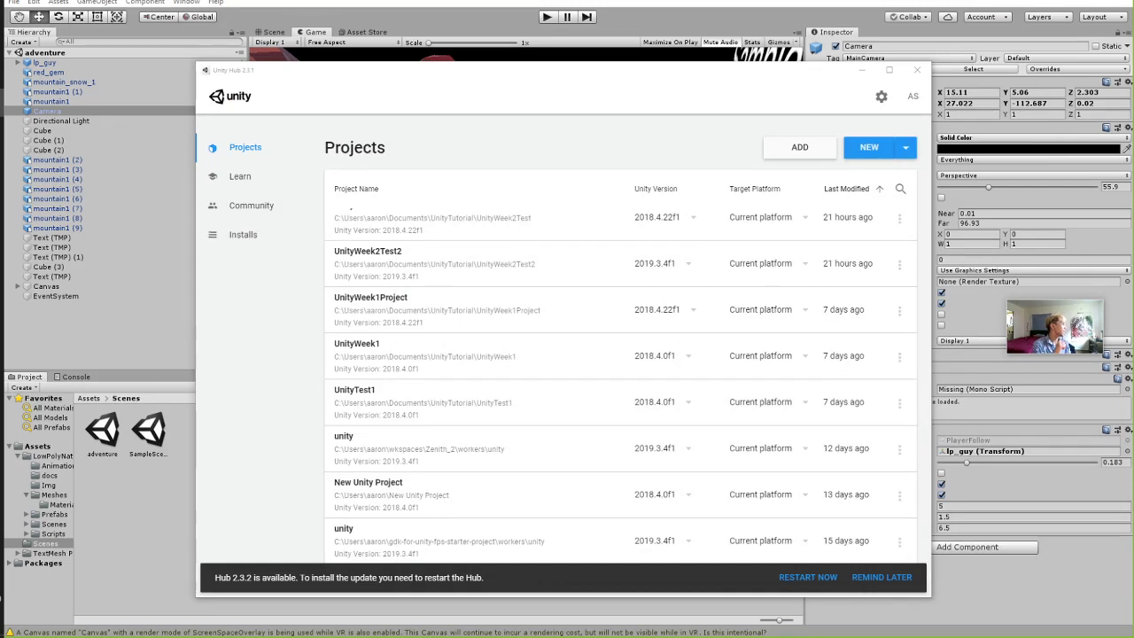
{"action": "key", "text": "Escape"}
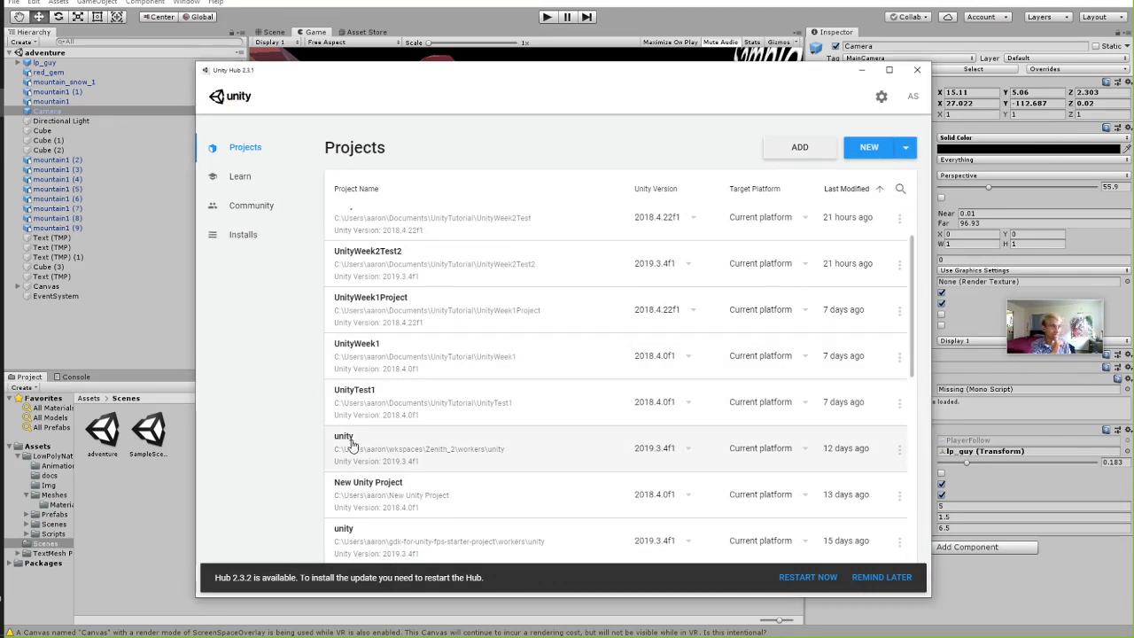
{"action": "left_click", "coordinate": [141, 524]}
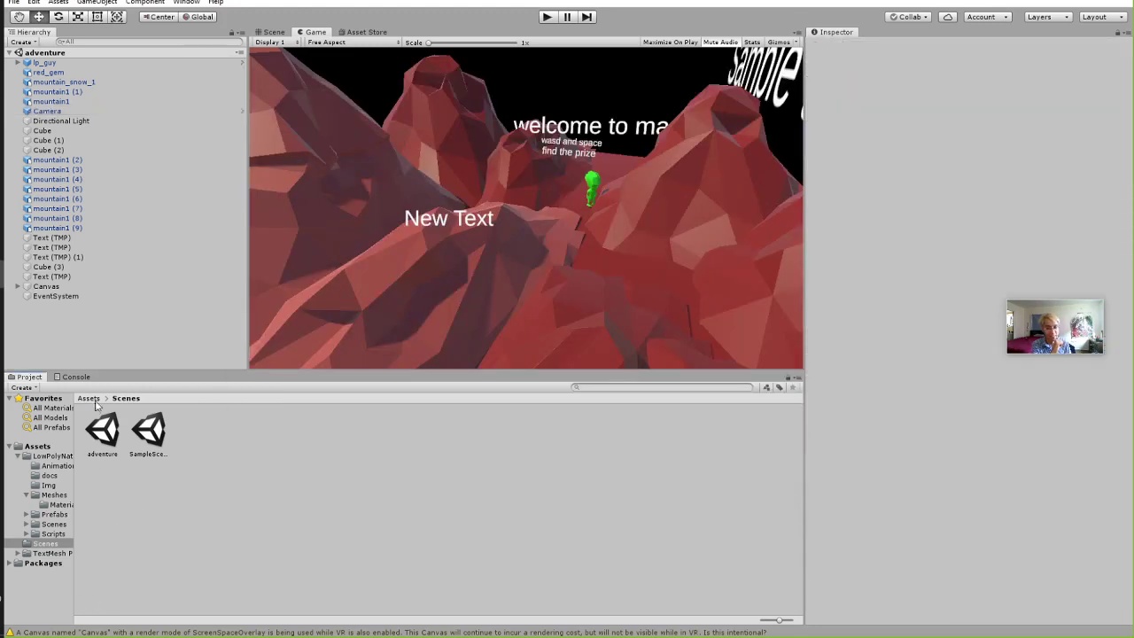
Show the top-level Assets folder and inspect the MarsRed material's settings.
{"action": "left_click", "coordinate": [89, 399]}
{"action": "right_click", "coordinate": [317, 521]}
{"action": "mouse_move", "coordinate": [381, 232]}
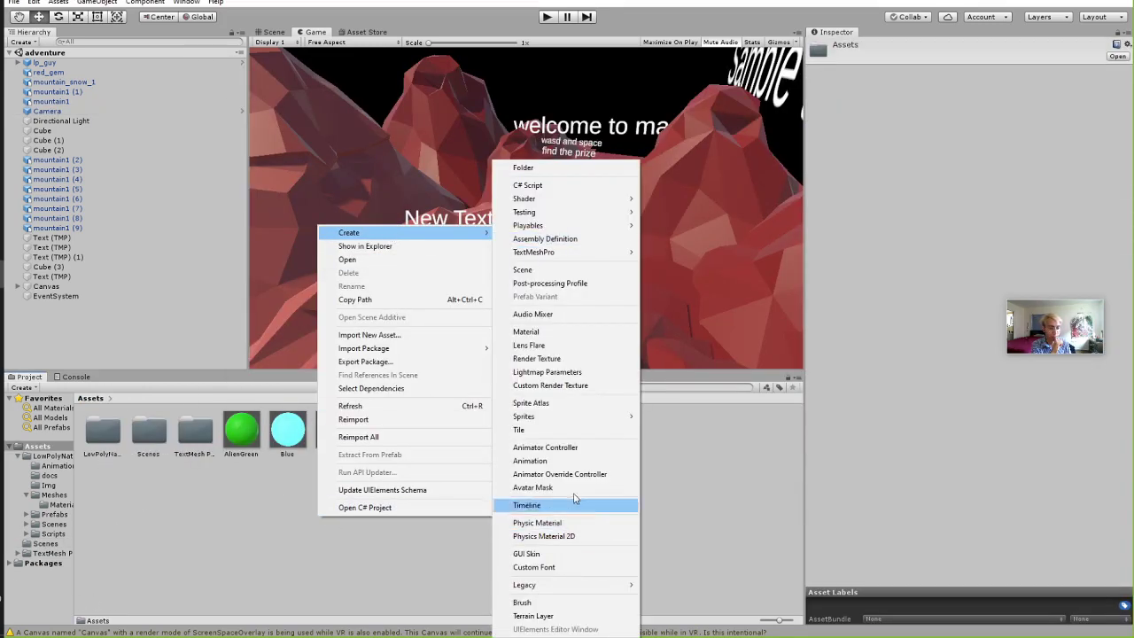
{"action": "left_click", "coordinate": [211, 546]}
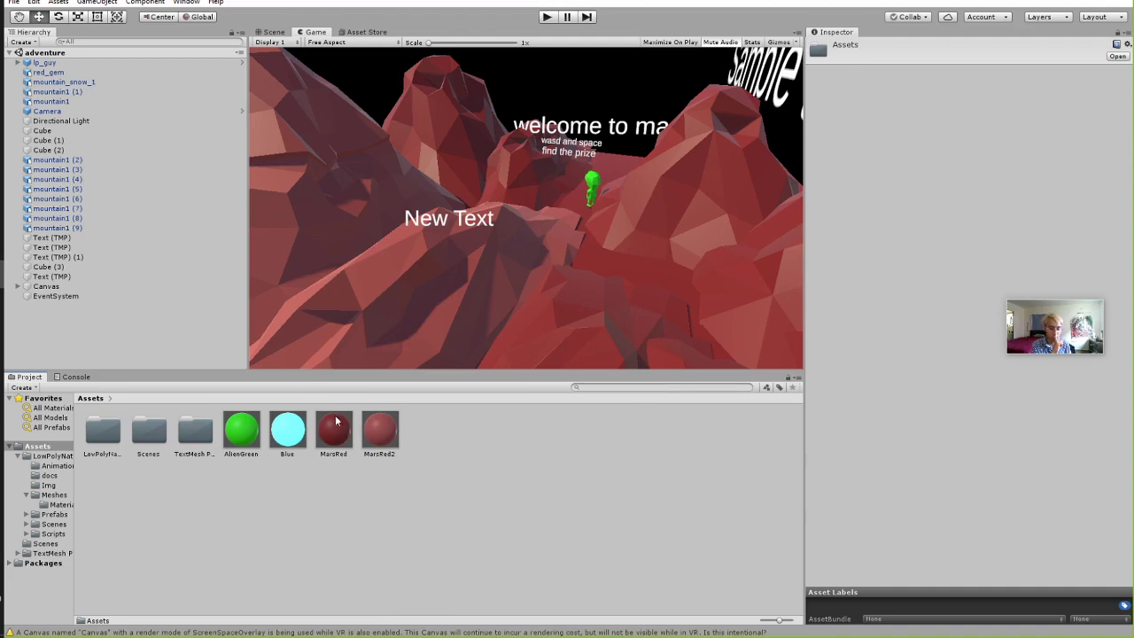
{"action": "left_click", "coordinate": [335, 427]}
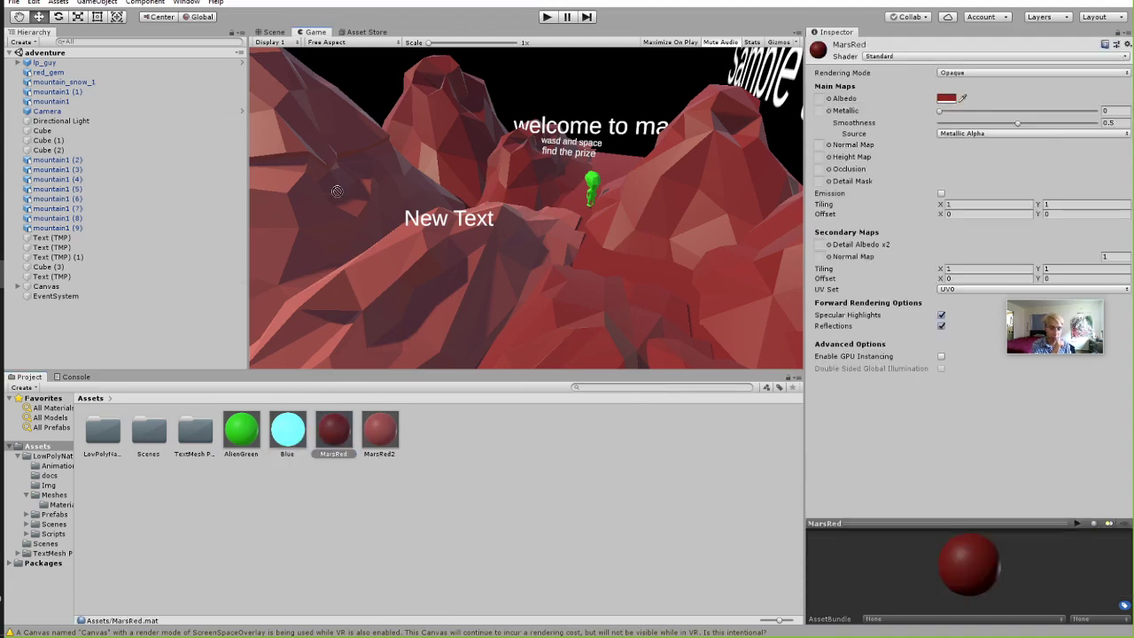
Frame the mountains in the Scene view, try giving mountain1 (3) the Blue material, then bring up Unity Hub.
{"action": "left_click", "coordinate": [262, 32]}
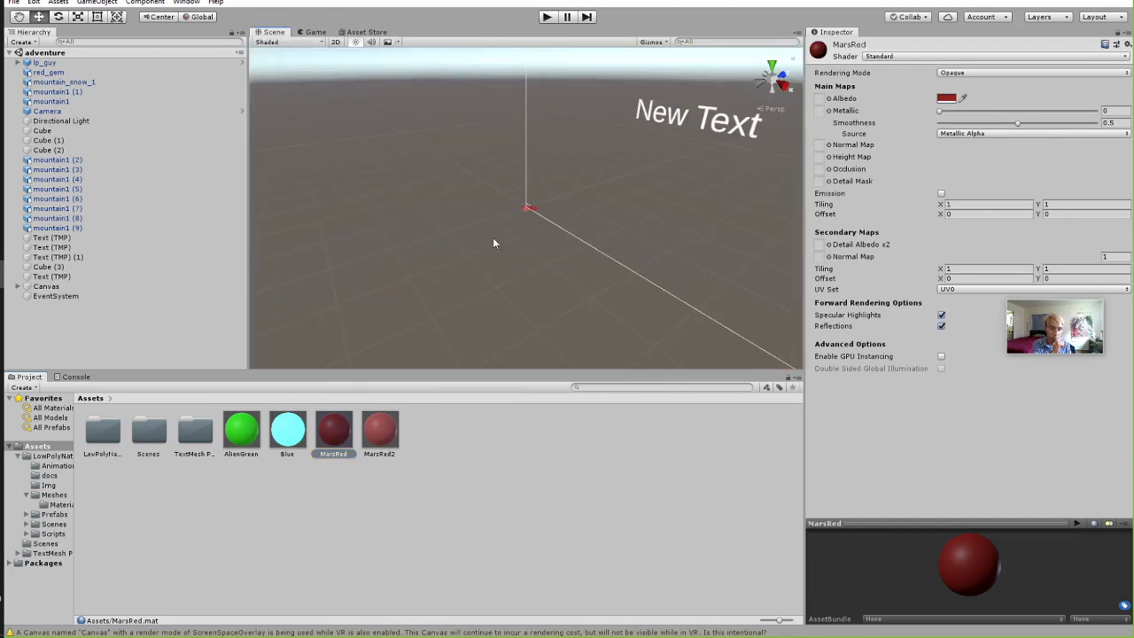
{"action": "double_click", "coordinate": [55, 208]}
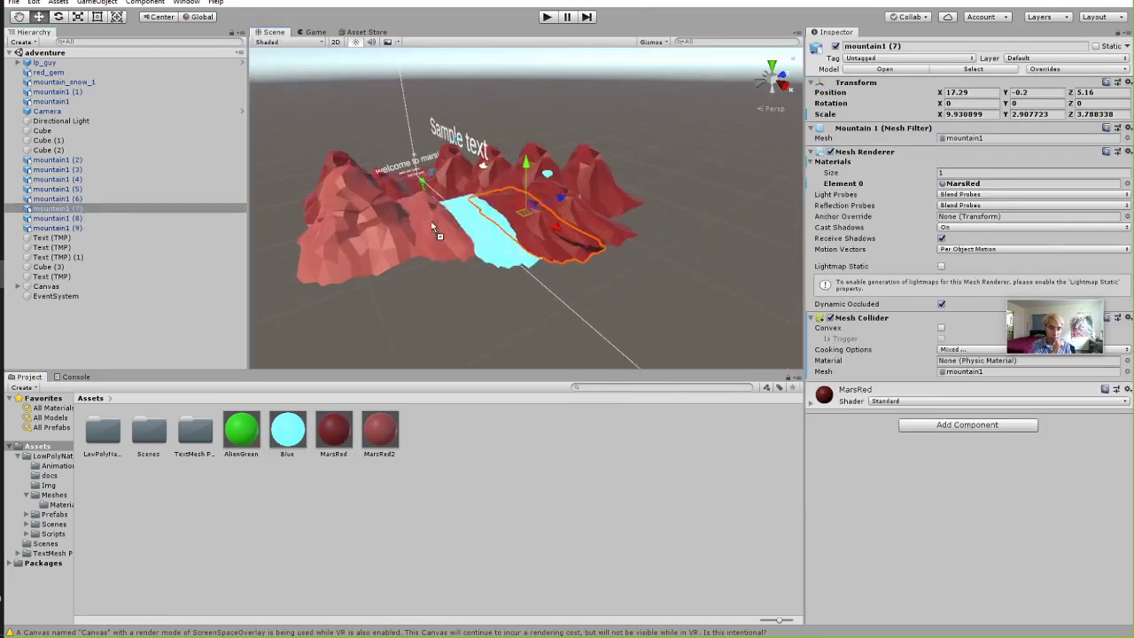
{"action": "left_click_drag", "start_coordinate": [434, 228], "coordinate": [432, 227]}
{"action": "left_click", "coordinate": [425, 216]}
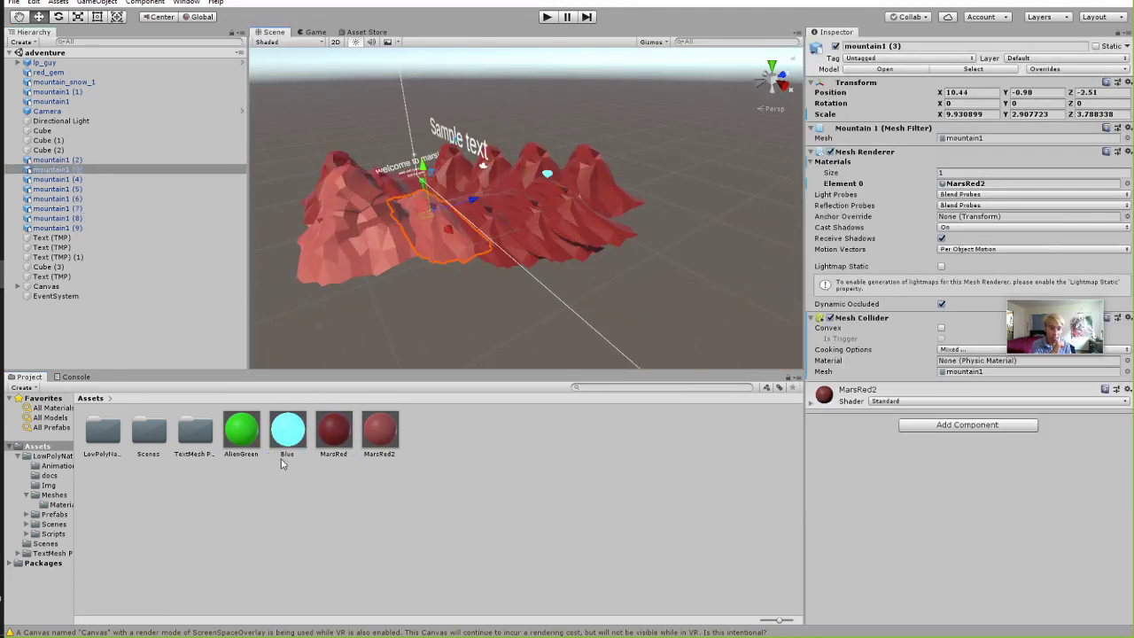
{"action": "left_click_drag", "start_coordinate": [287, 431], "coordinate": [2, 216]}
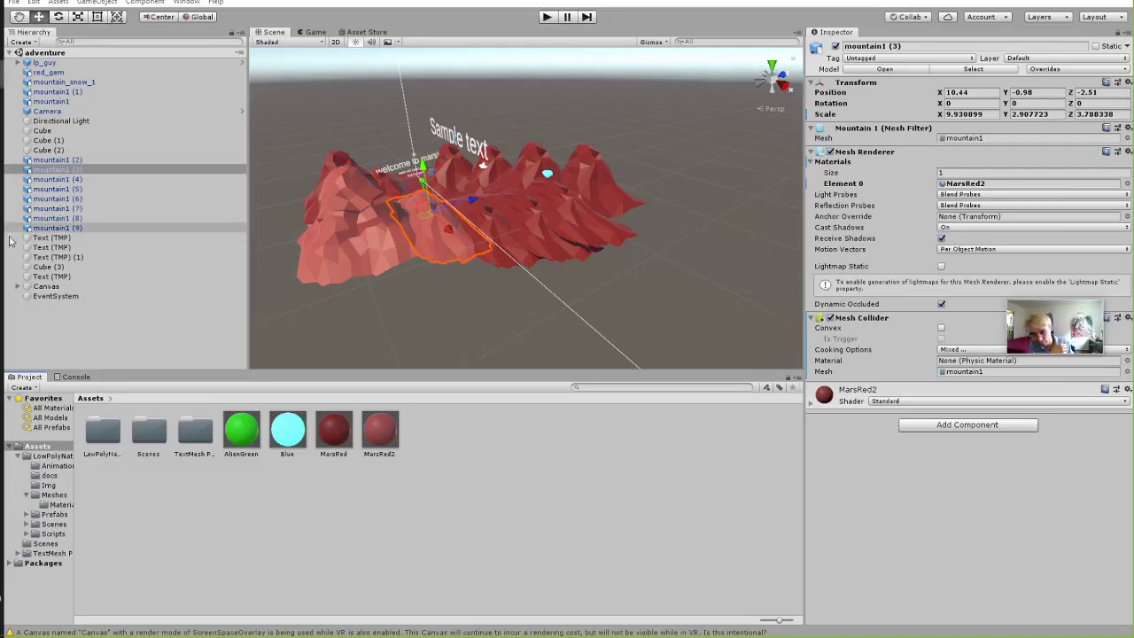
{"action": "left_click", "coordinate": [2, 102]}
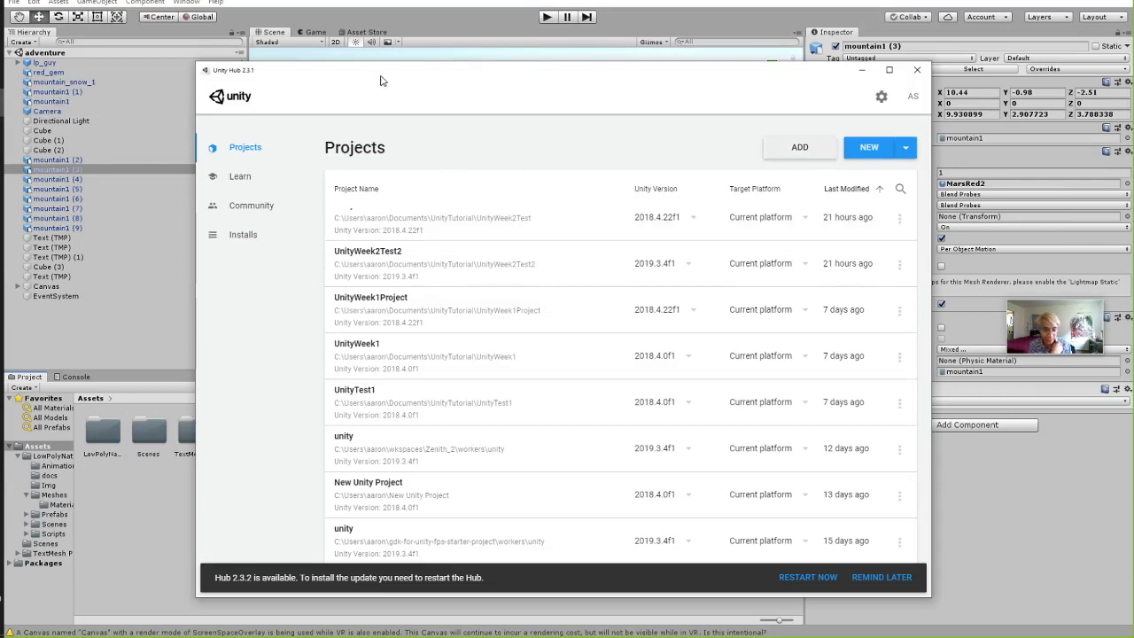
{"action": "left_click", "coordinate": [800, 147]}
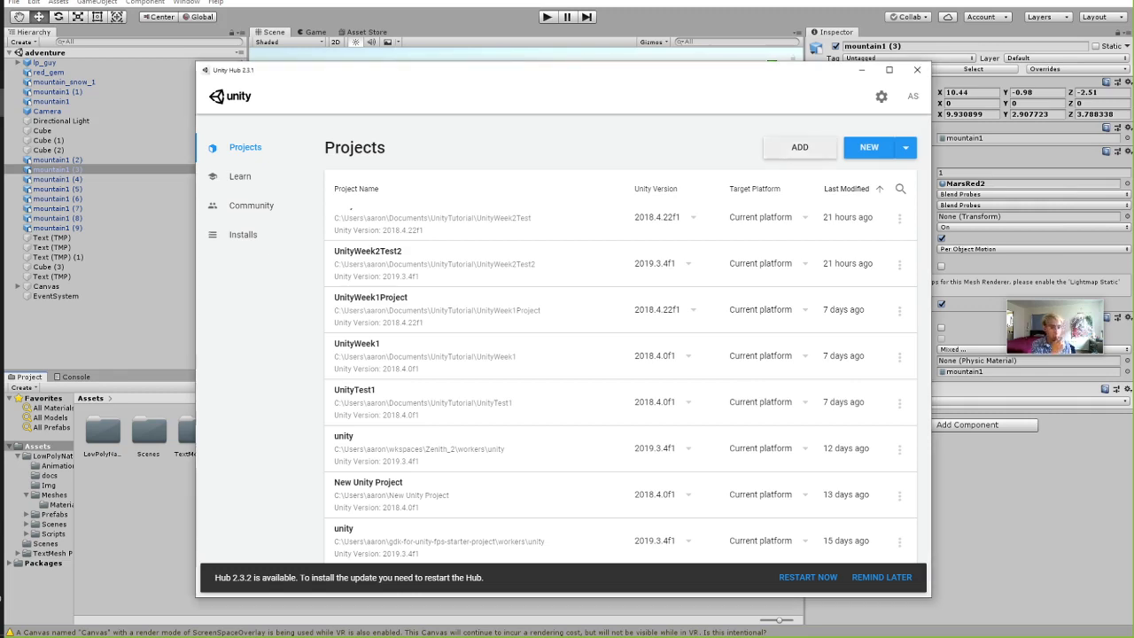
{"action": "left_click", "coordinate": [861, 70]}
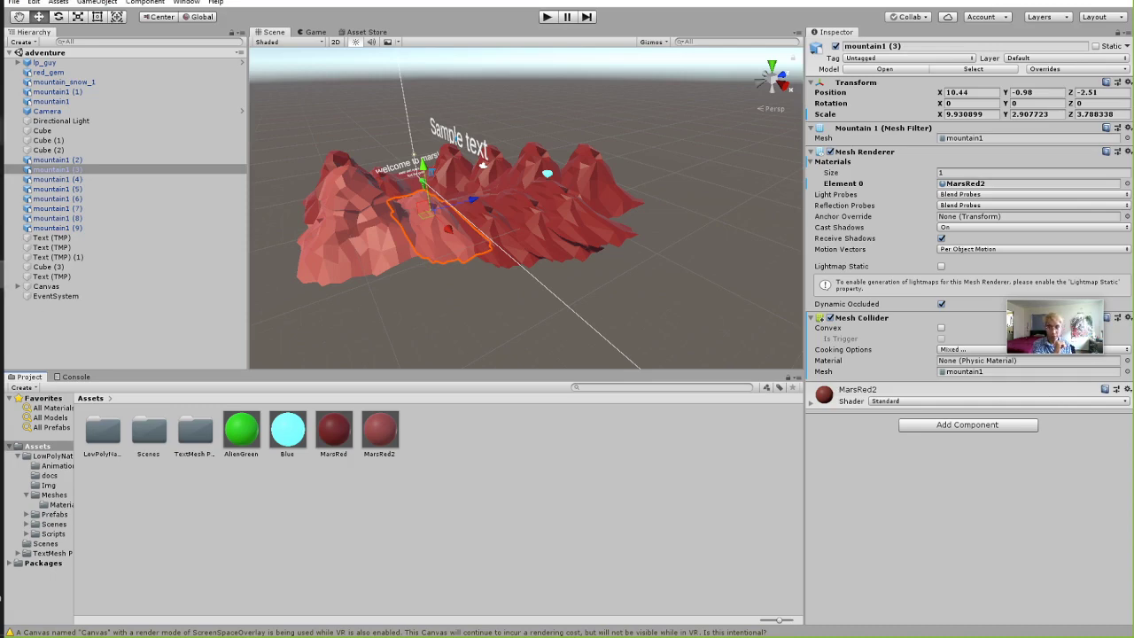
{"action": "key", "text": "alt+Tab"}
{"action": "scroll", "coordinate": [580, 373], "scroll_direction": "up", "scroll_amount": 1}
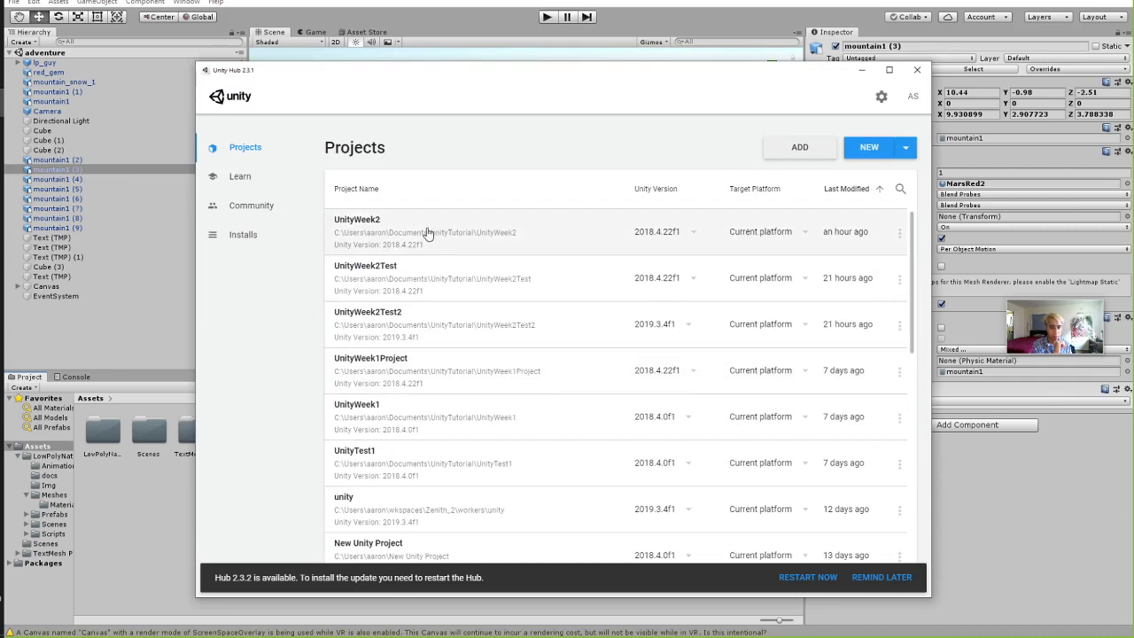
{"action": "scroll", "coordinate": [434, 324], "scroll_direction": "down", "scroll_amount": 3}
{"action": "scroll", "coordinate": [438, 368], "scroll_direction": "down", "scroll_amount": 5}
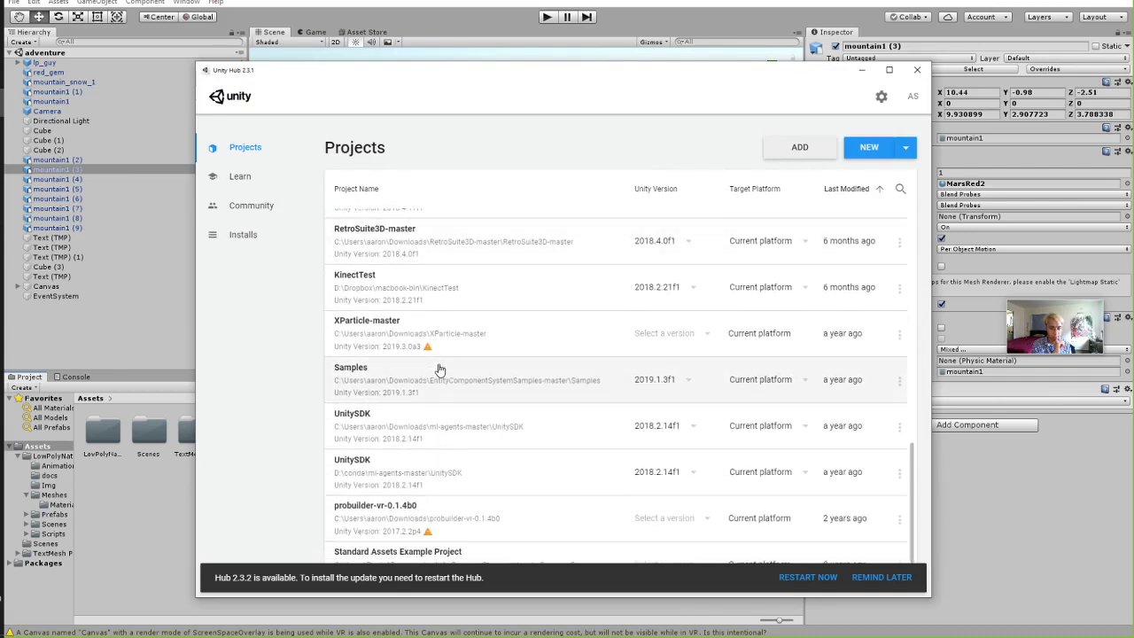
{"action": "scroll", "coordinate": [412, 381], "scroll_direction": "up", "scroll_amount": 8}
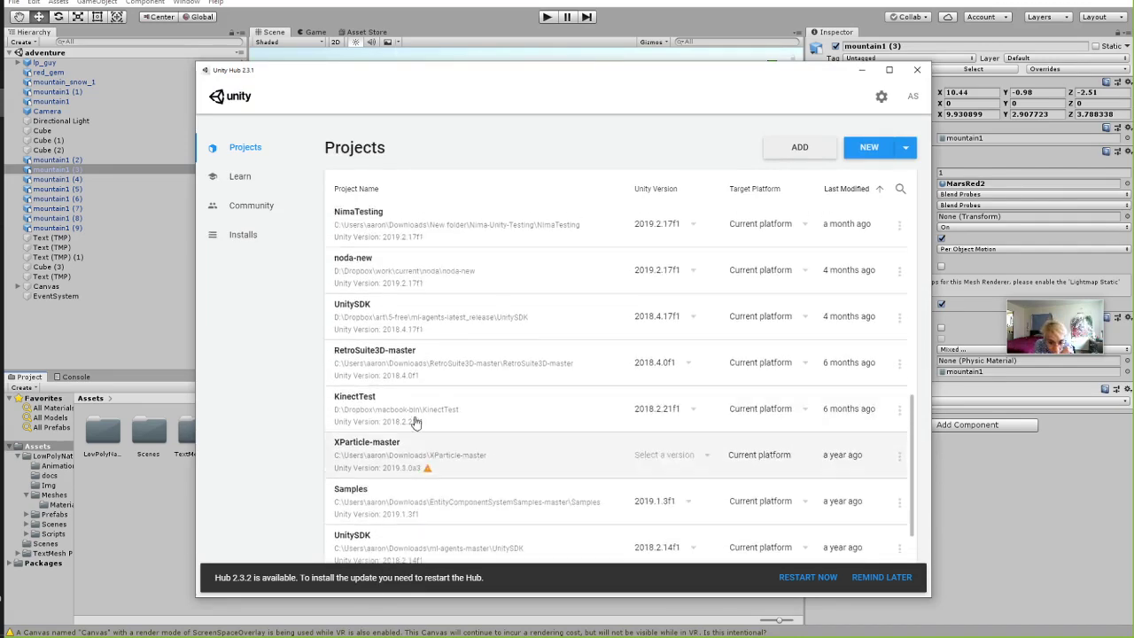
{"action": "scroll", "coordinate": [443, 355], "scroll_direction": "up", "scroll_amount": 1}
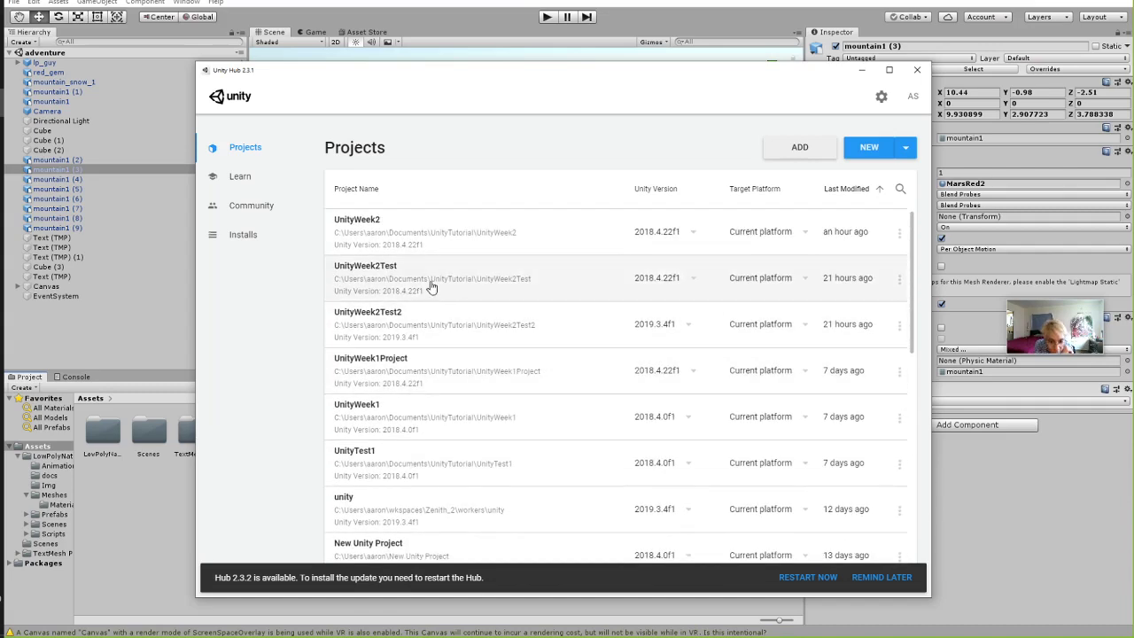
{"action": "scroll", "coordinate": [469, 256], "scroll_direction": "down", "scroll_amount": 2}
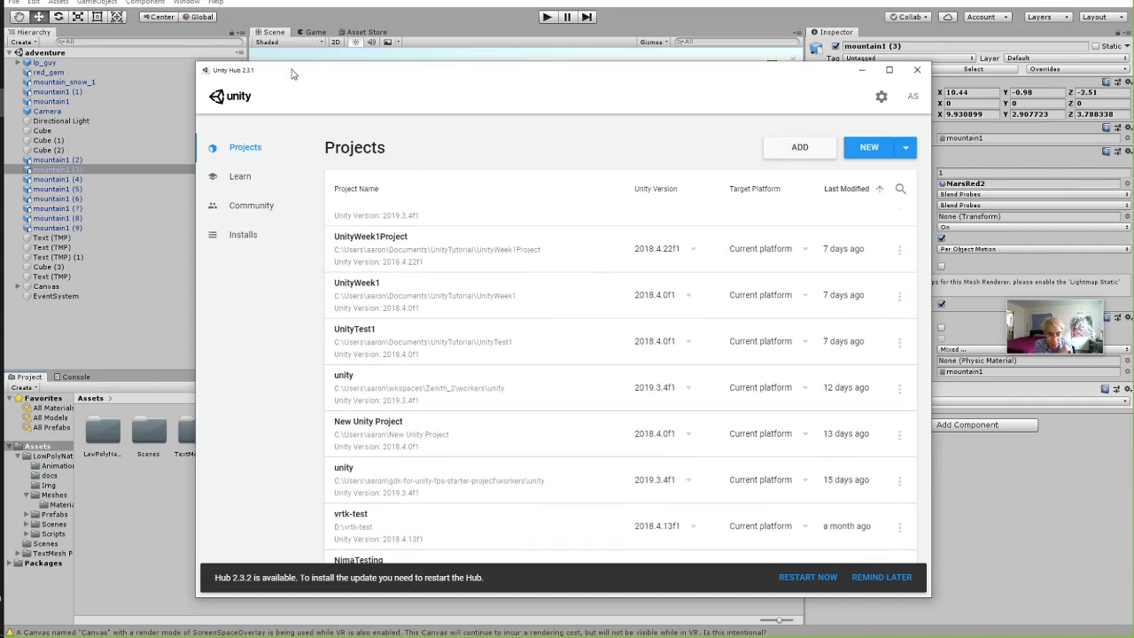
{"action": "left_click_drag", "start_coordinate": [292, 73], "coordinate": [253, 25]}
{"action": "scroll", "coordinate": [448, 330], "scroll_direction": "down", "scroll_amount": 8}
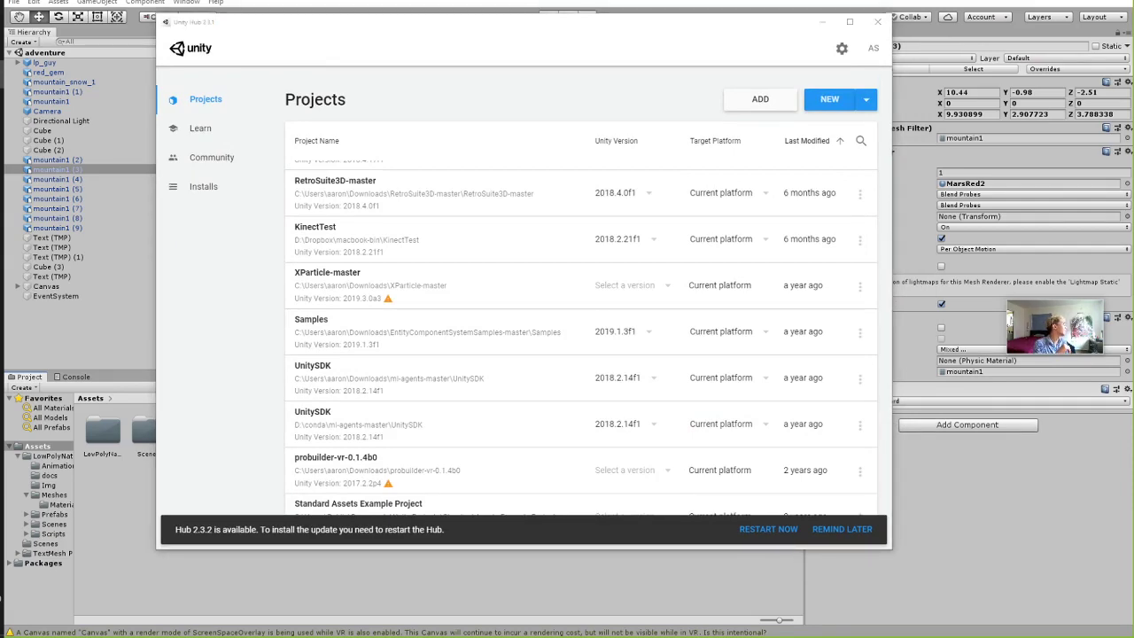
{"action": "scroll", "coordinate": [653, 274], "scroll_direction": "up", "scroll_amount": 10}
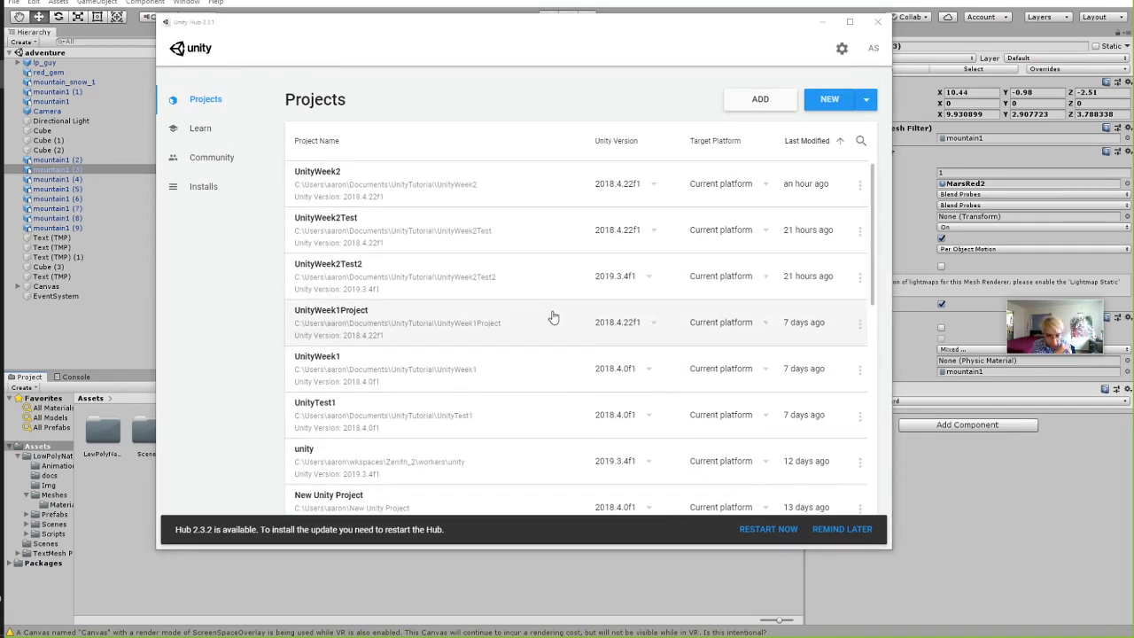
{"action": "scroll", "coordinate": [565, 286], "scroll_direction": "down", "scroll_amount": 8}
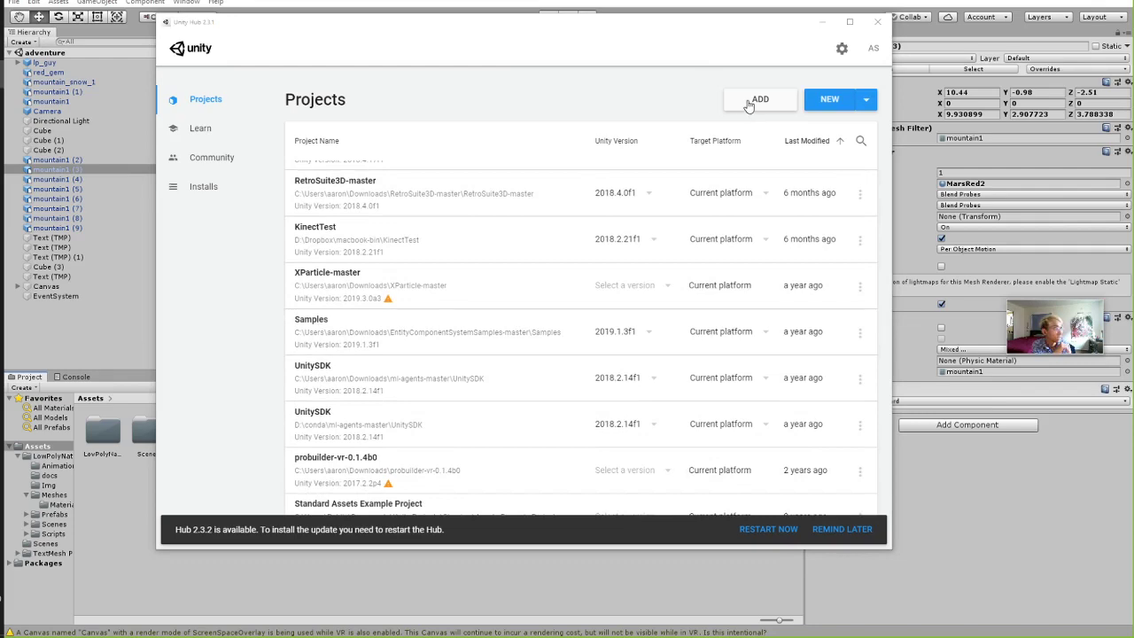
{"action": "left_click", "coordinate": [749, 105]}
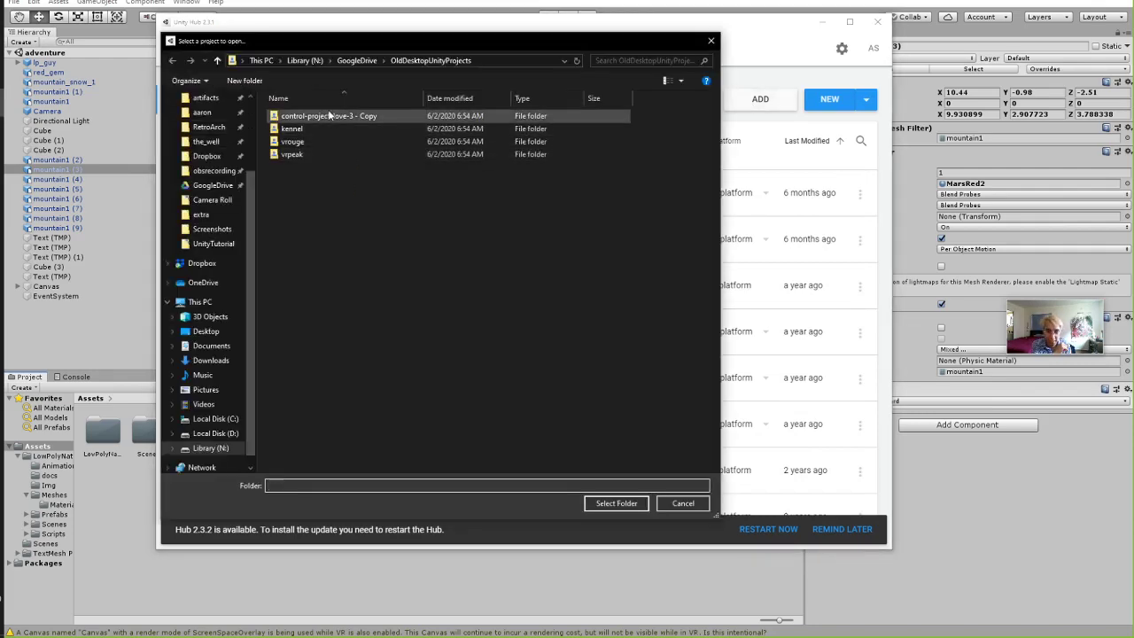
{"action": "double_click", "coordinate": [318, 116]}
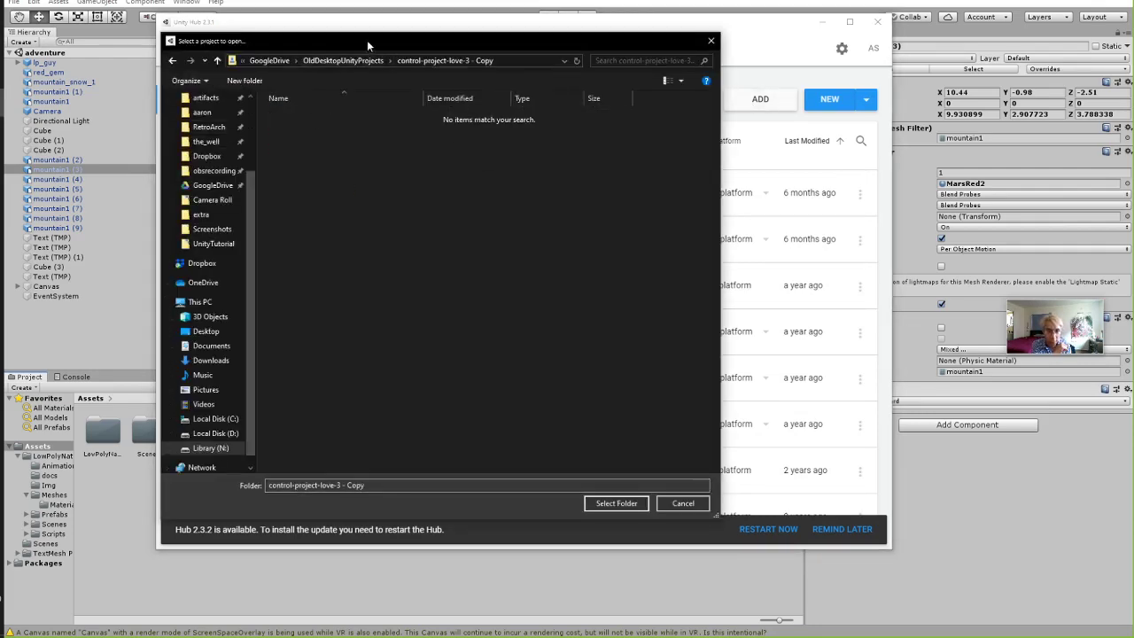
{"action": "key", "text": "Return"}
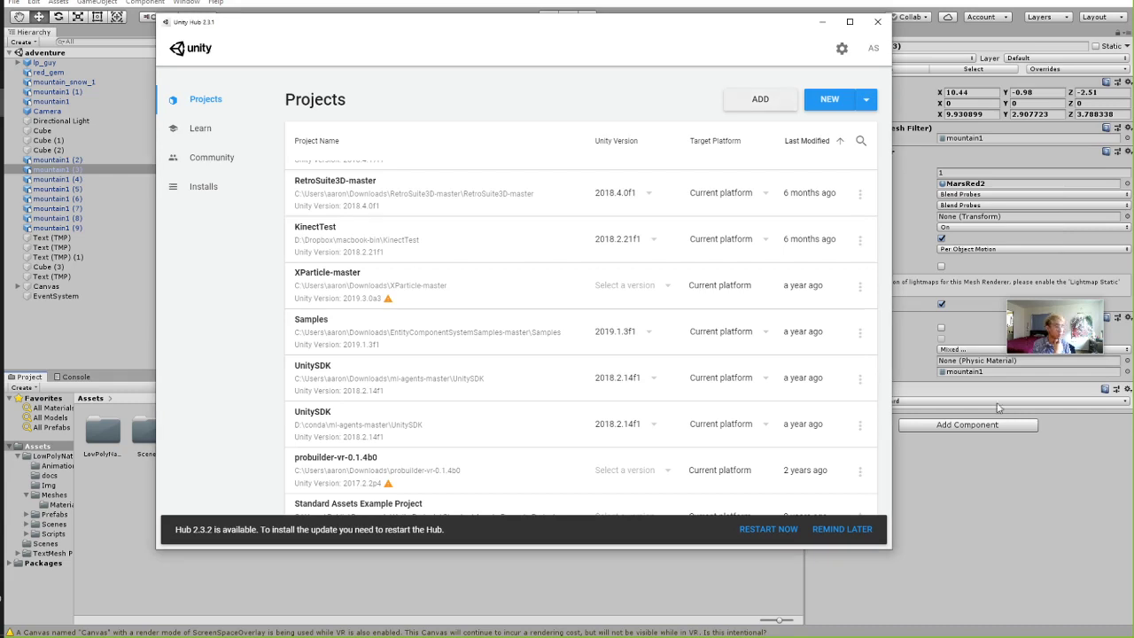
Scroll the Projects list up to UnityWeek2 and open virtual-gallery3's Select a version dropdown.
{"action": "scroll", "coordinate": [478, 335], "scroll_direction": "up", "scroll_amount": 10}
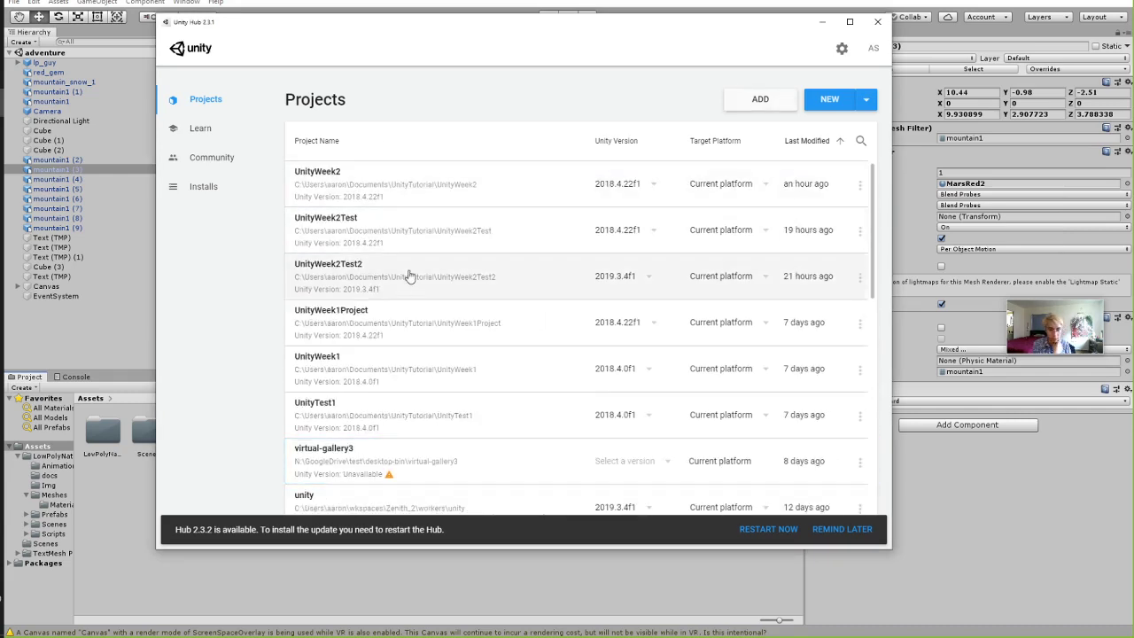
{"action": "scroll", "coordinate": [409, 277], "scroll_direction": "down", "scroll_amount": 10}
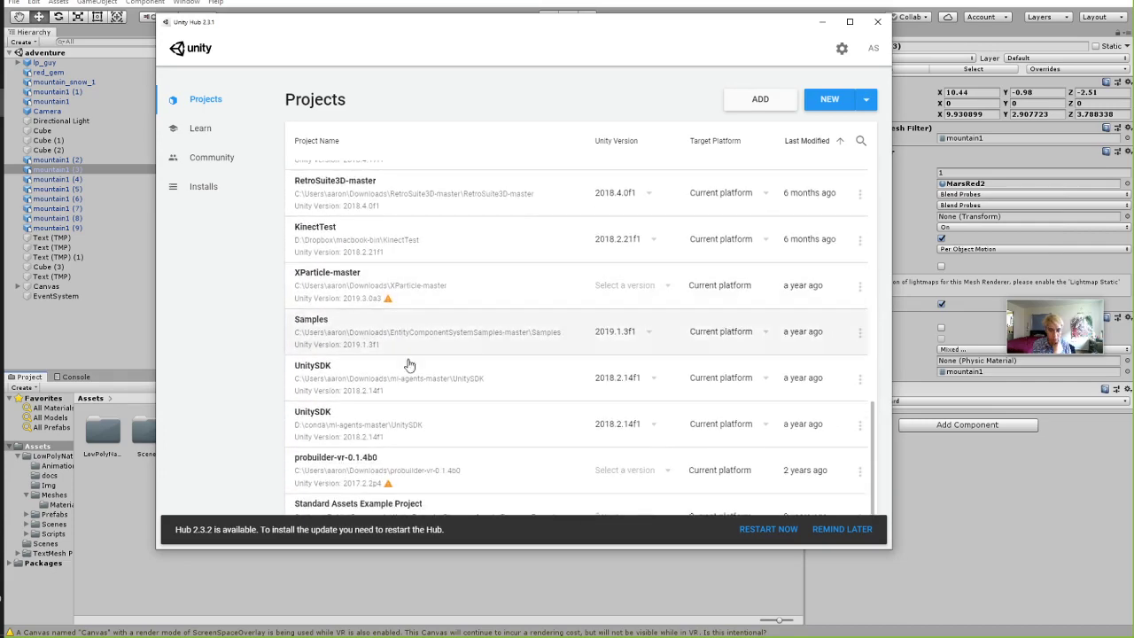
{"action": "scroll", "coordinate": [380, 390], "scroll_direction": "up", "scroll_amount": 5}
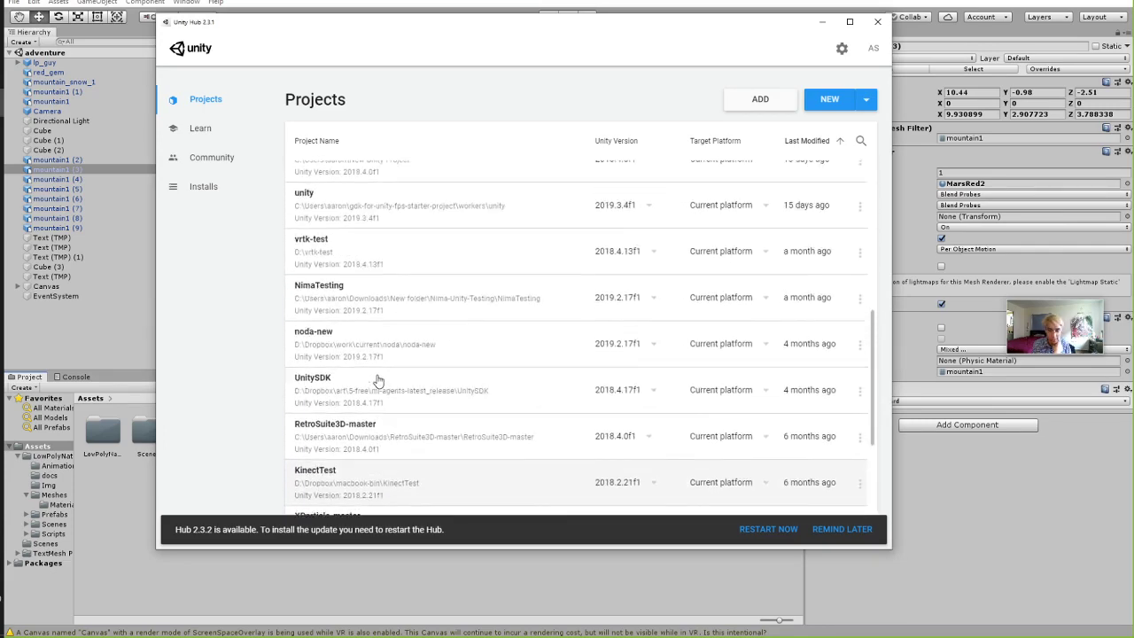
{"action": "scroll", "coordinate": [377, 381], "scroll_direction": "up", "scroll_amount": 10}
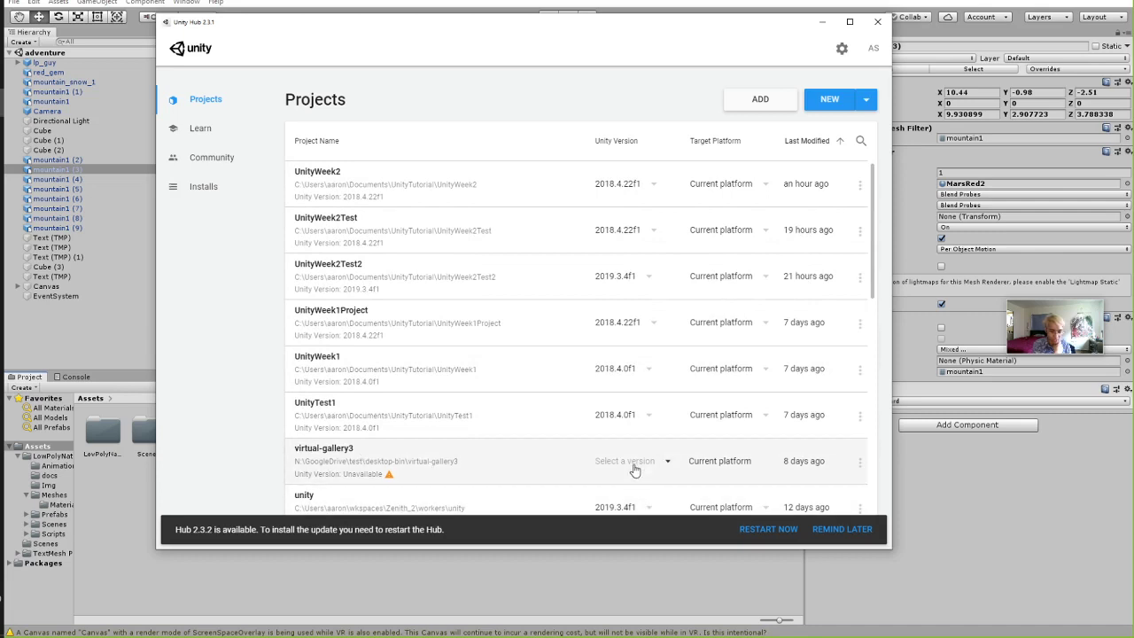
{"action": "left_click", "coordinate": [636, 469]}
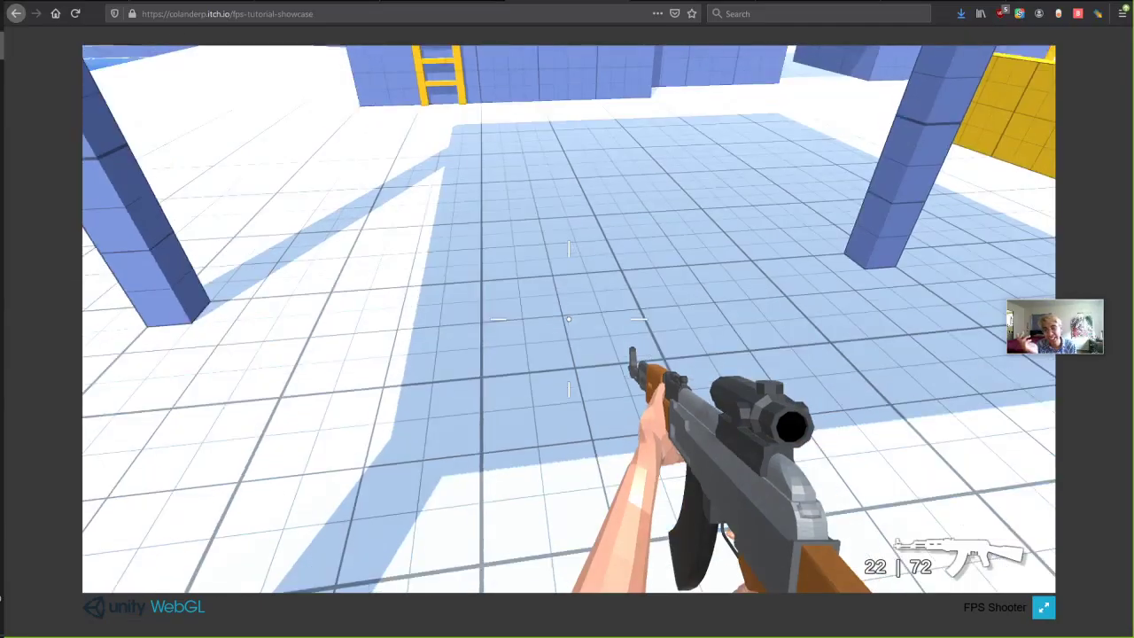
Close the FPS Shooter and YouTube tutorial tabs and type 'itch' in the address bar.
{"action": "left_click", "coordinate": [618, 3]}
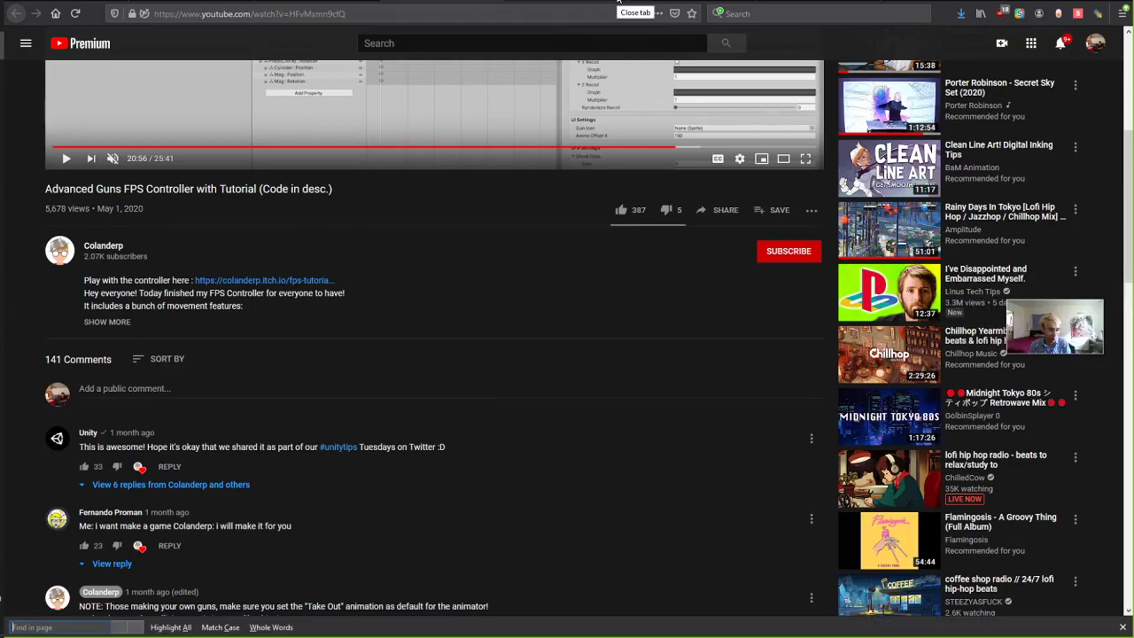
{"action": "left_click", "coordinate": [619, 2]}
{"action": "type", "text": "itch.io/"}
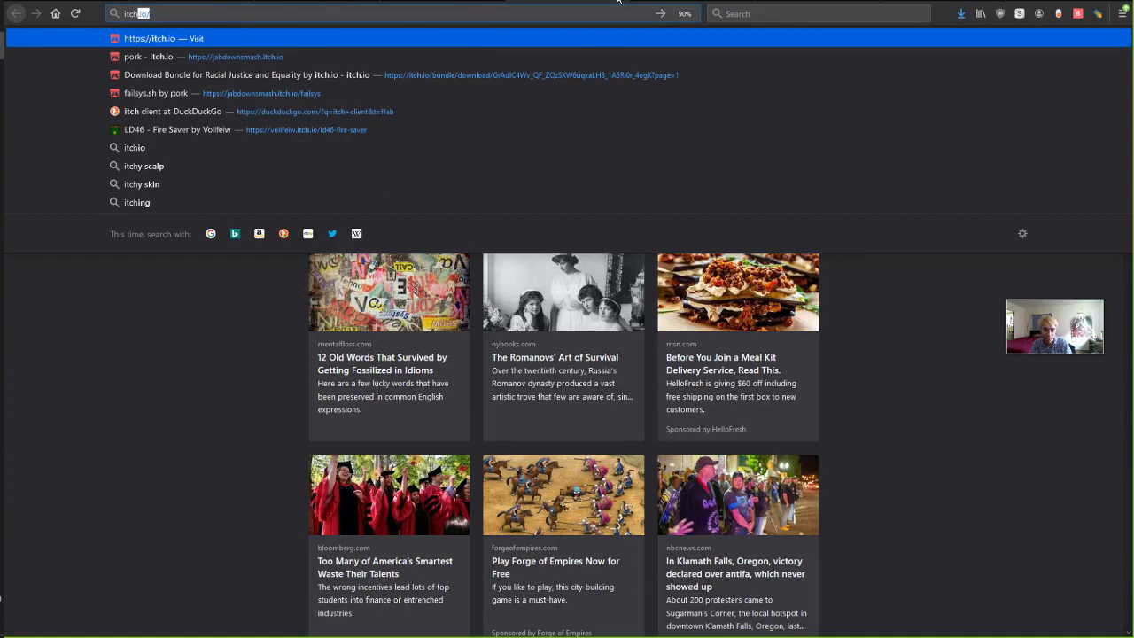
Search DuckDuckGo for 'racial justice and equality bundle' and open its itch.io bundle page.
{"action": "key", "text": "Down"}
{"action": "key", "text": "Down"}
{"action": "key", "text": "Return"}
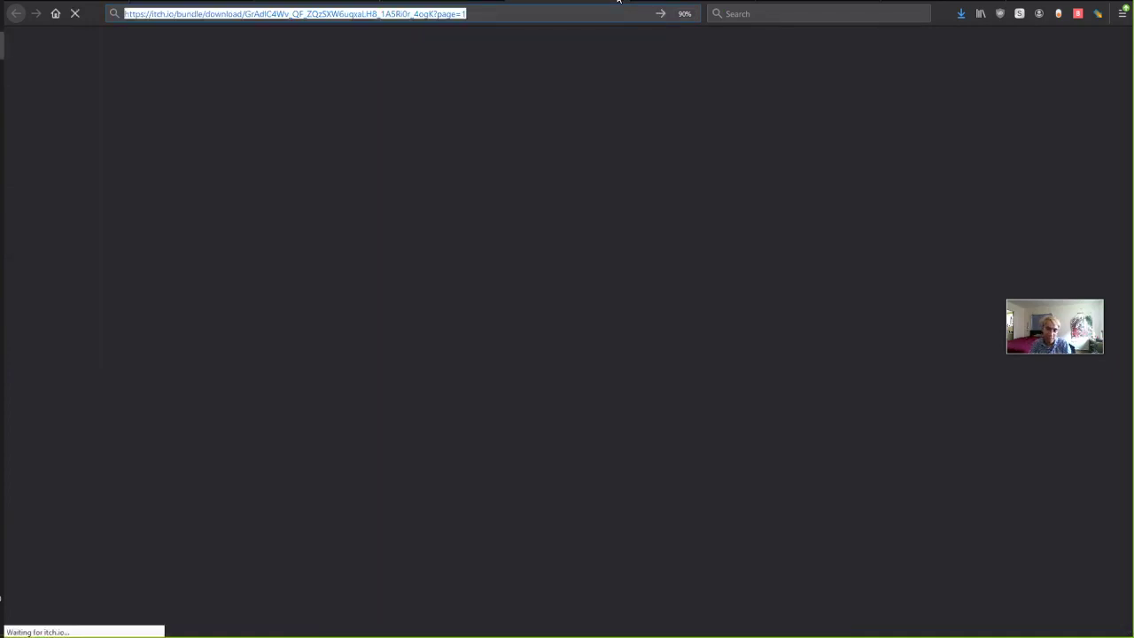
{"action": "type", "text": "racial justice "}
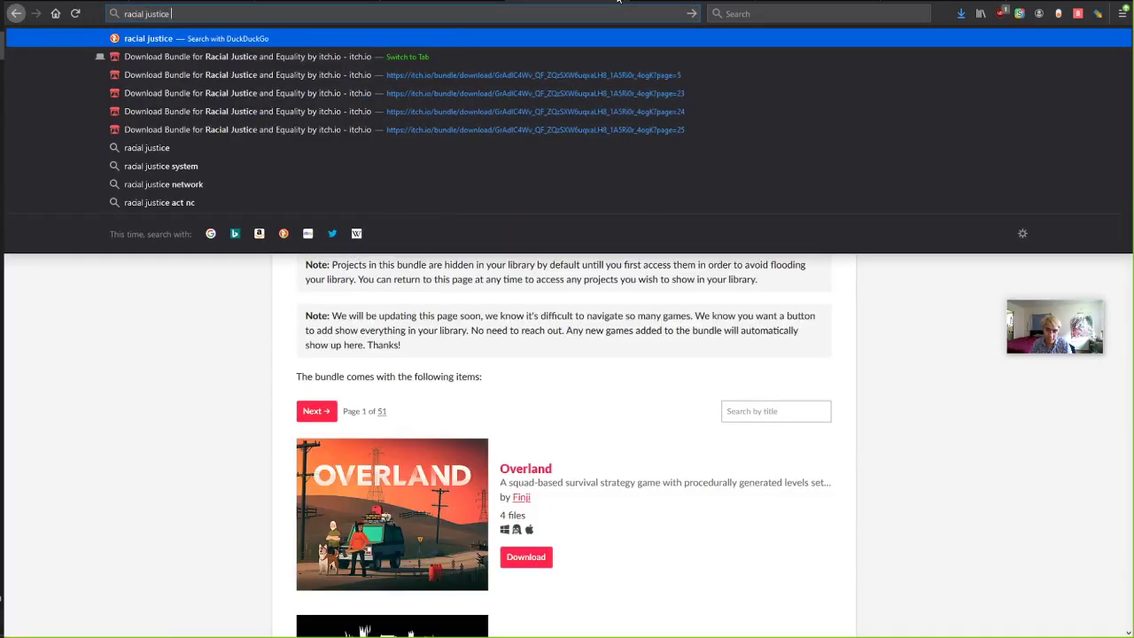
{"action": "type", "text": "and equality bundl"}
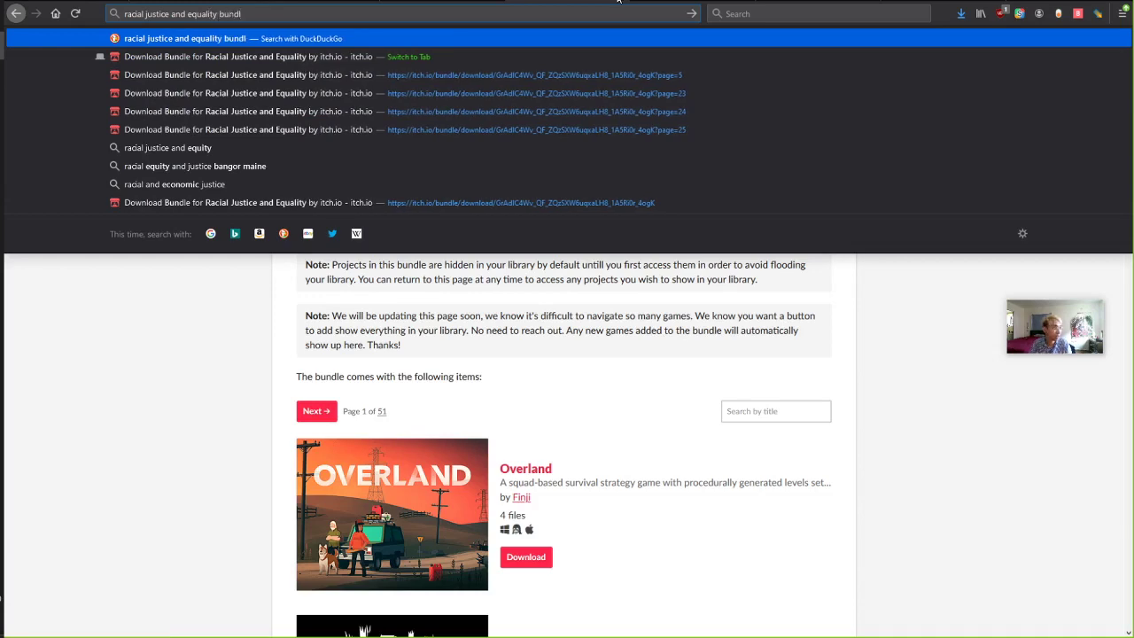
{"action": "type", "text": "e"}
{"action": "key", "text": "Return"}
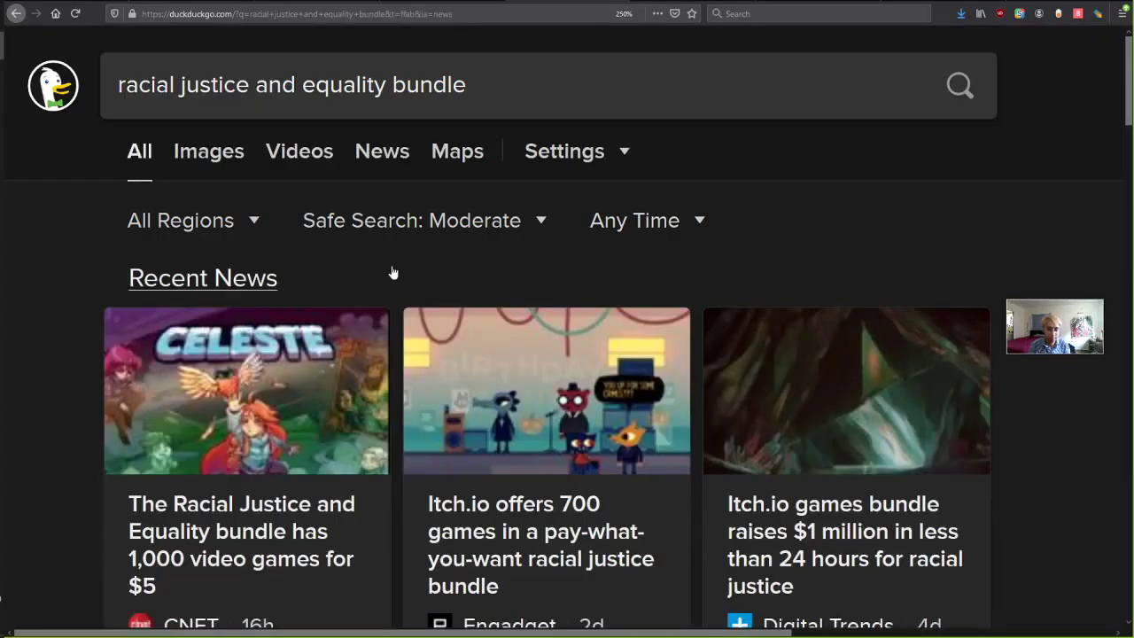
{"action": "scroll", "coordinate": [393, 272], "scroll_direction": "down", "scroll_amount": 3}
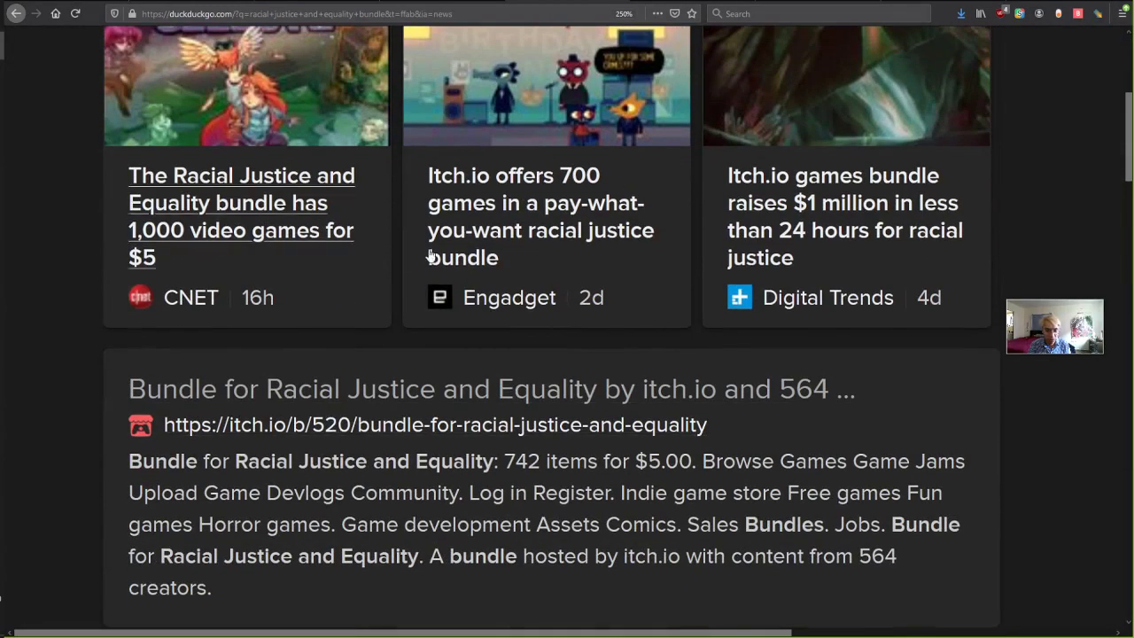
{"action": "left_click", "coordinate": [298, 387]}
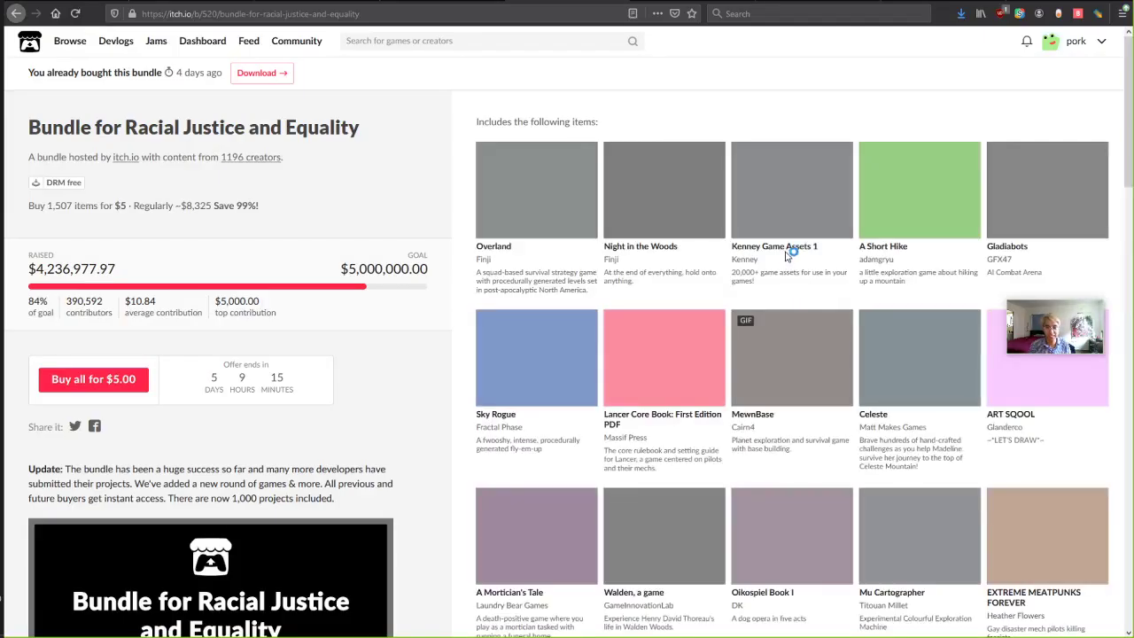
Switch between the Vimeo and itch.io bundle tabs, ending on the password-protected Vimeo video.
{"action": "left_click", "coordinate": [611, 1]}
{"action": "left_click", "coordinate": [508, 1]}
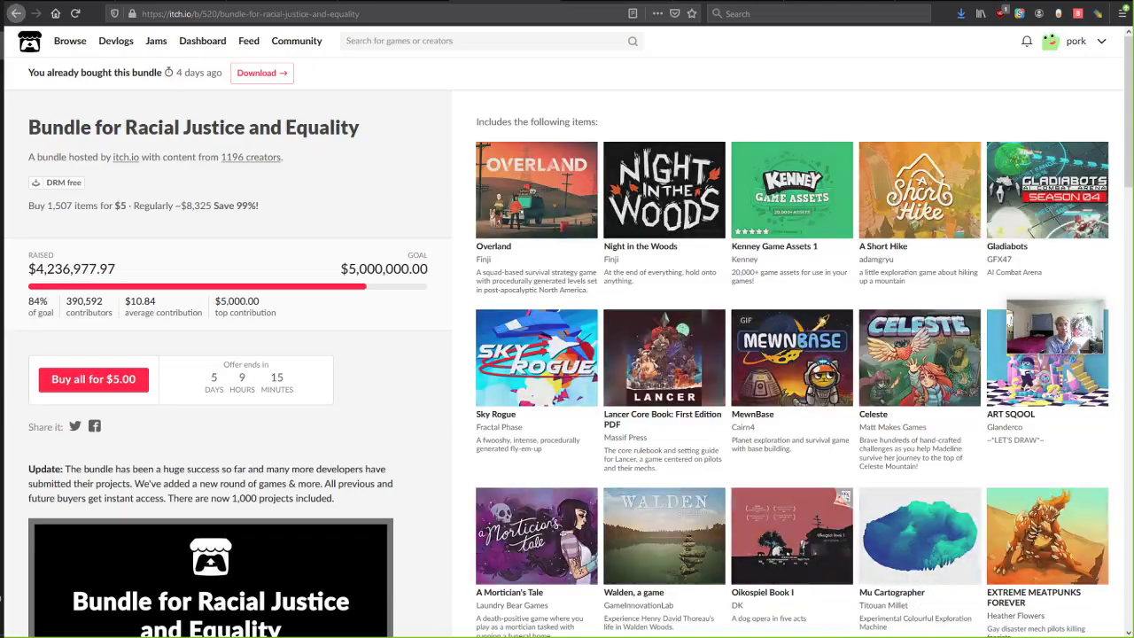
{"action": "key", "text": "ctrl+l"}
{"action": "key", "text": "alt+Tab"}
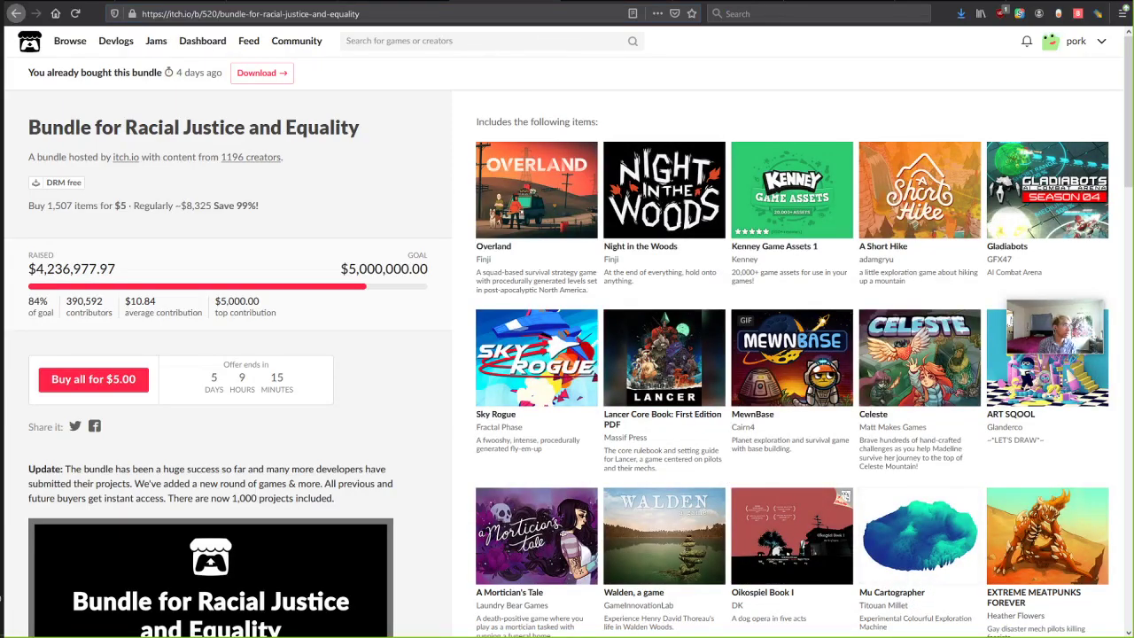
{"action": "left_click", "coordinate": [469, 1]}
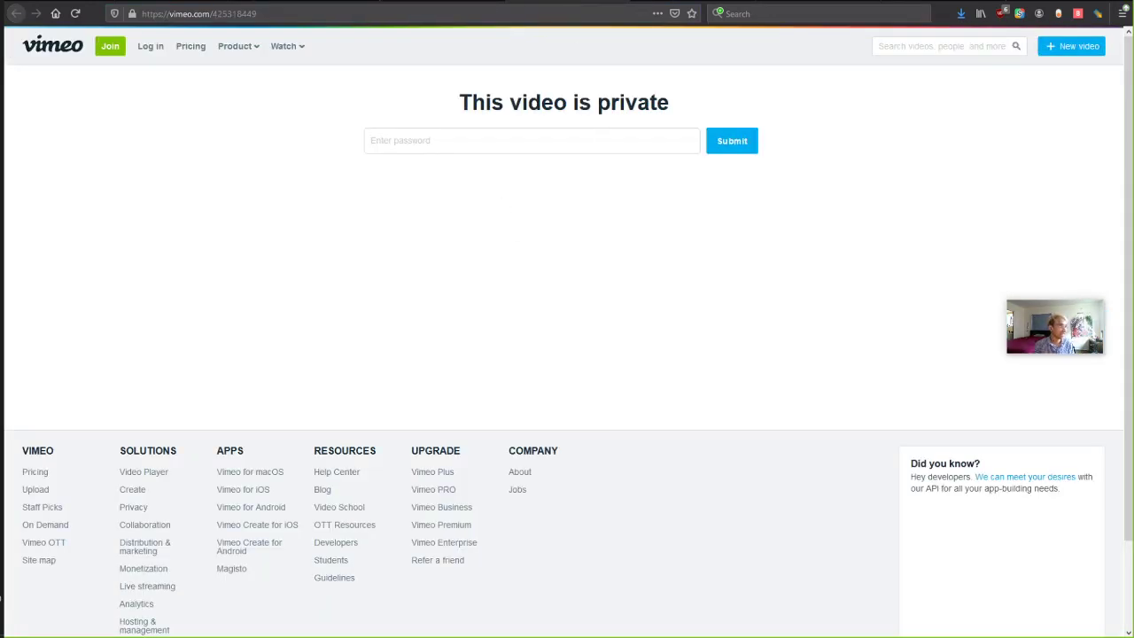
Unlock the private Vimeo video by pasting and submitting its password.
{"action": "left_click", "coordinate": [460, 140]}
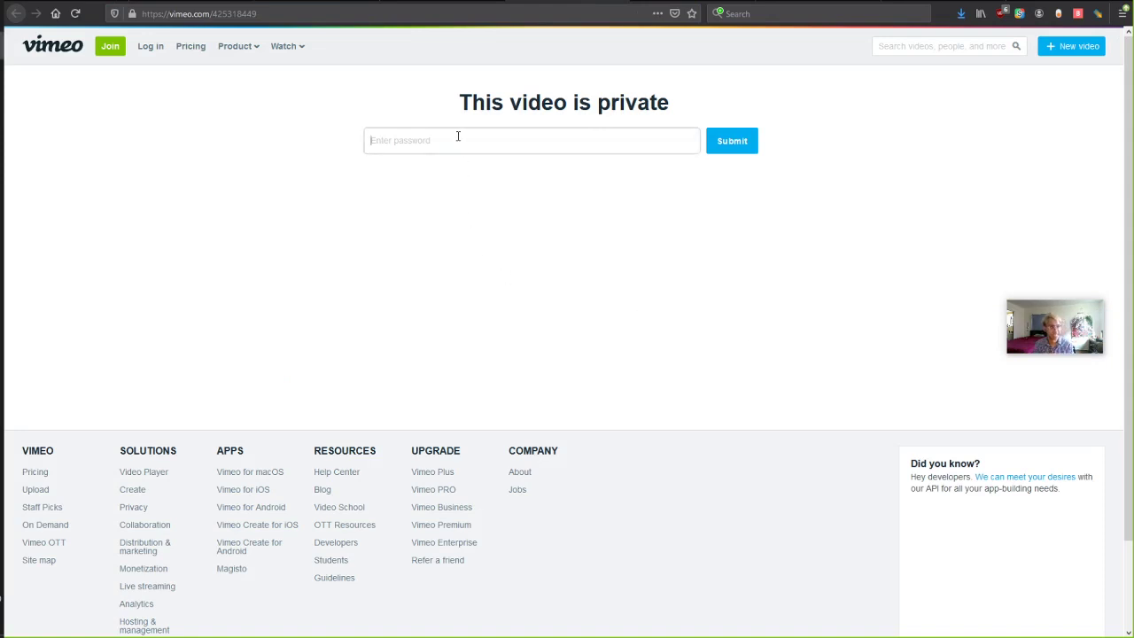
{"action": "key", "text": "ctrl+v"}
{"action": "key", "text": "Return"}
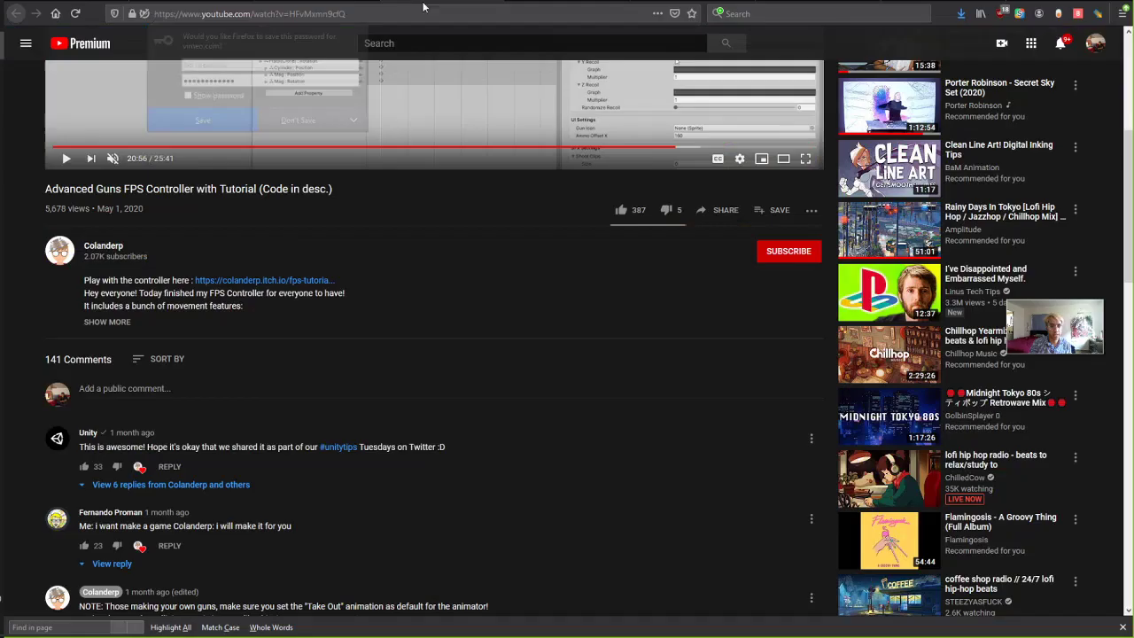
Play the FPS tutorial unmuted from 6:07 and share the Firefox window in Zoom.
{"action": "left_click", "coordinate": [234, 147]}
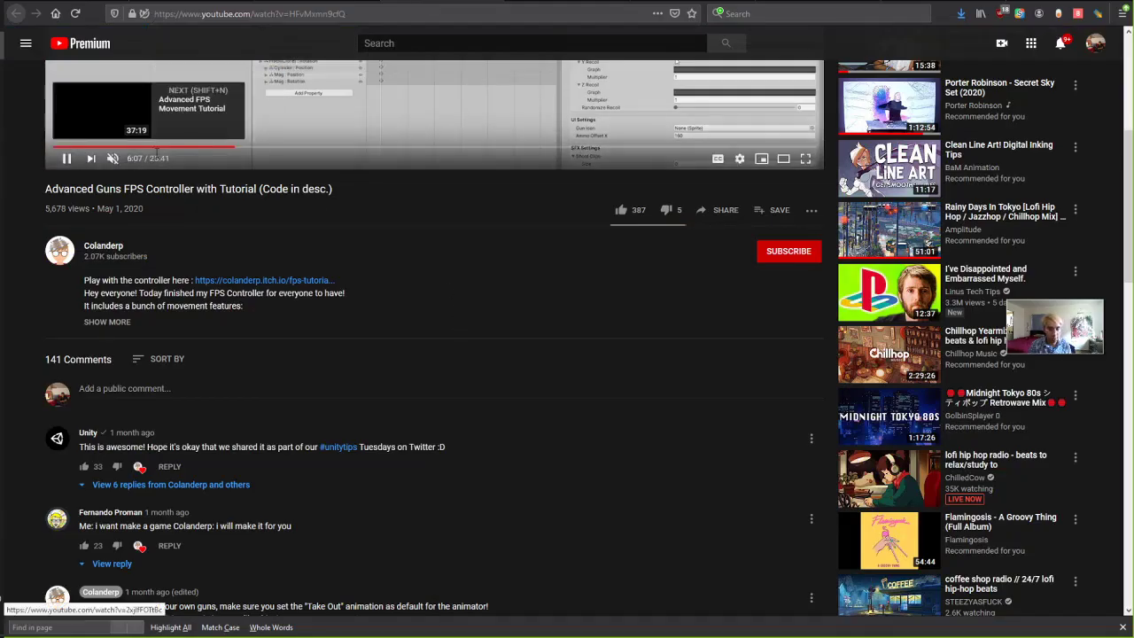
{"action": "left_click", "coordinate": [113, 159]}
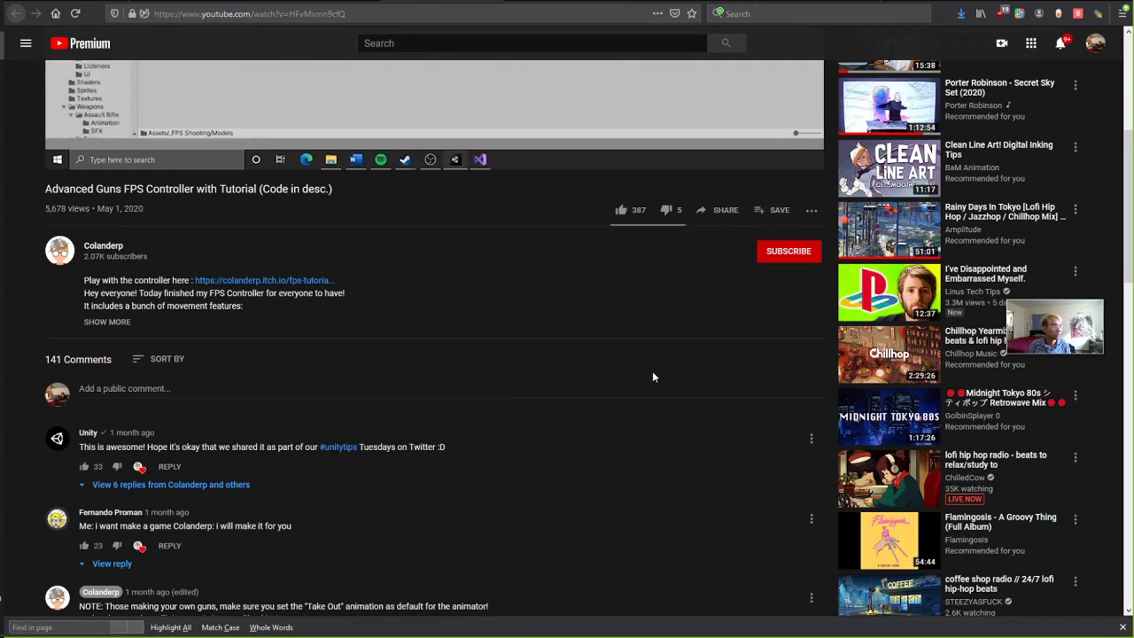
{"action": "mouse_move", "coordinate": [825, 21]}
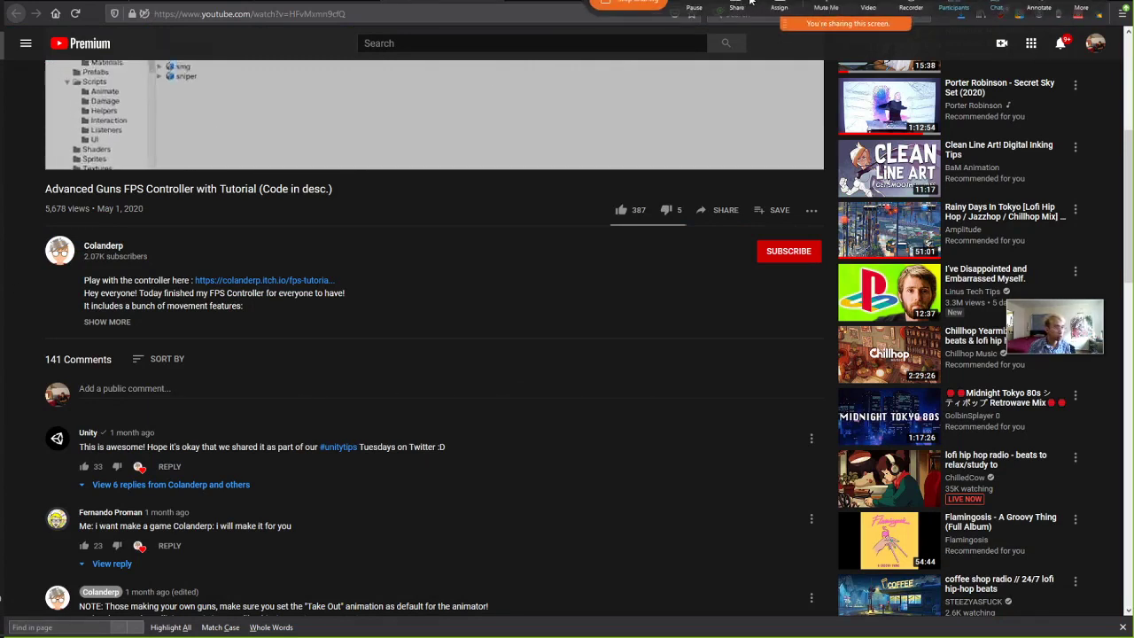
{"action": "left_click", "coordinate": [735, 8]}
{"action": "left_click", "coordinate": [758, 26]}
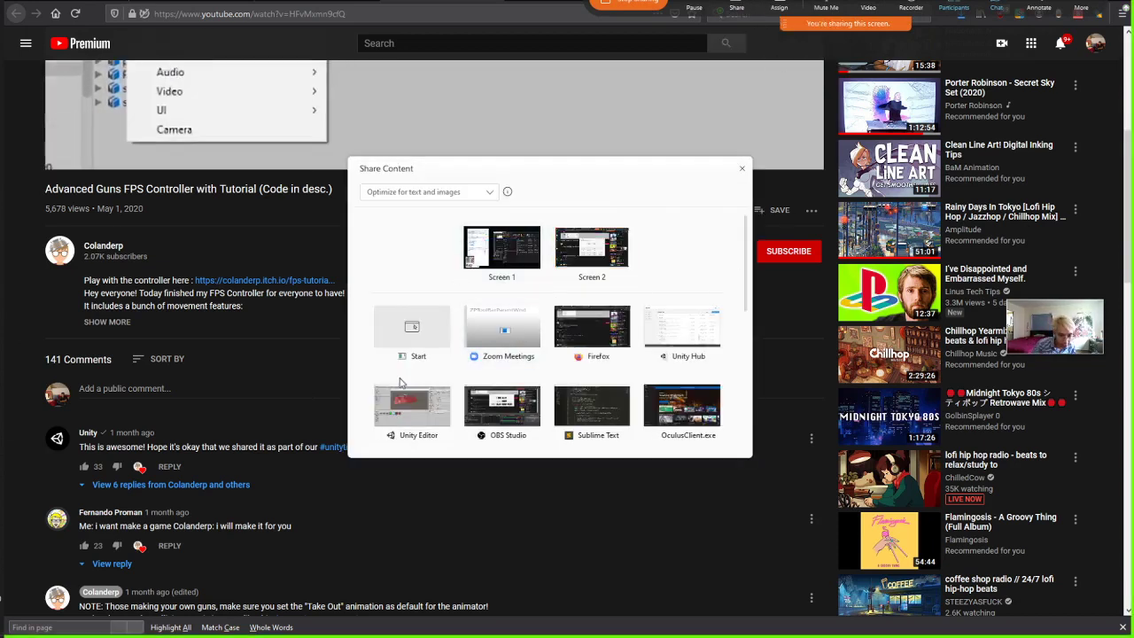
{"action": "left_click", "coordinate": [597, 334]}
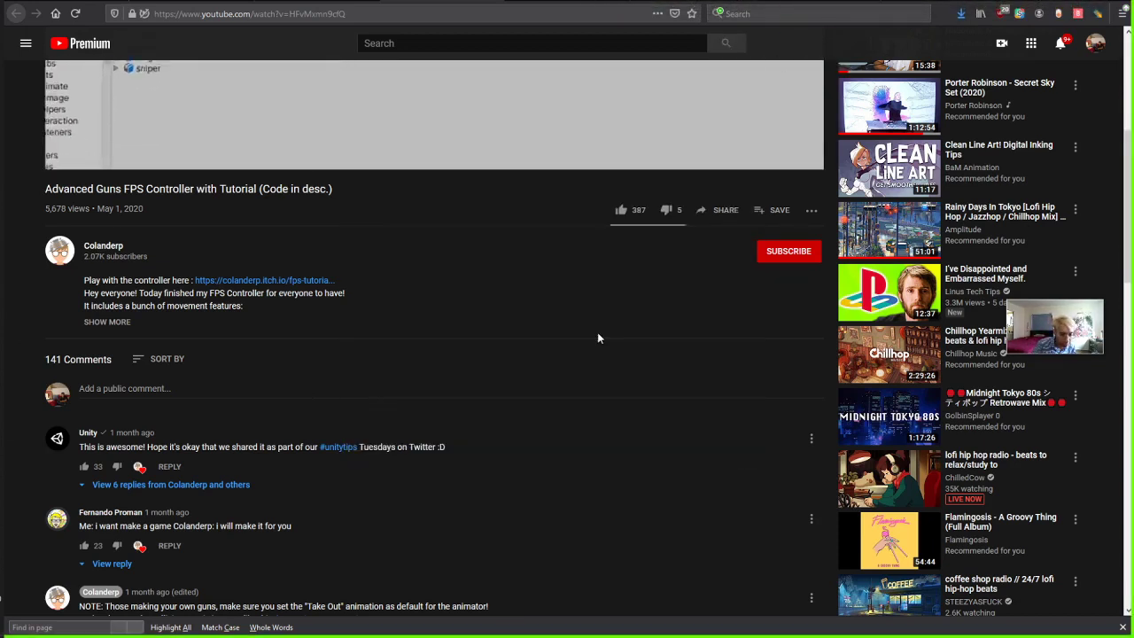